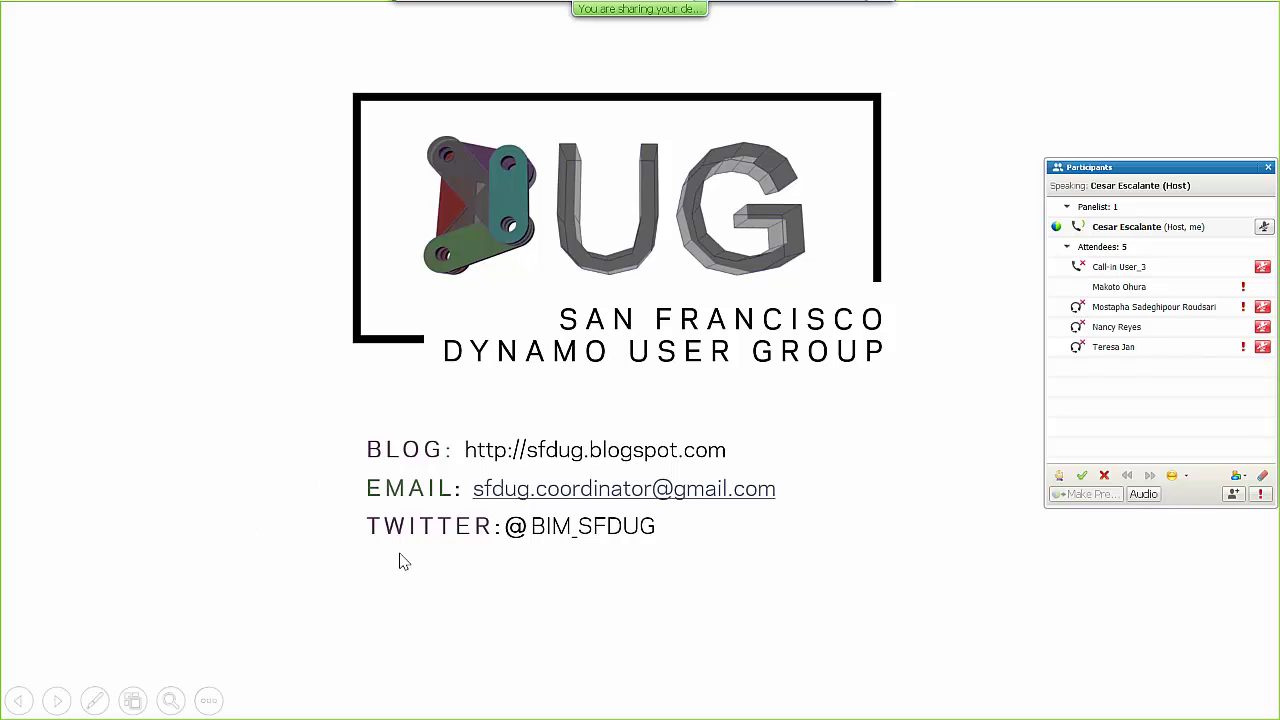
- Advance the slideshow from the SFDUG title slide to the Announcements slide
left_click(466, 429)
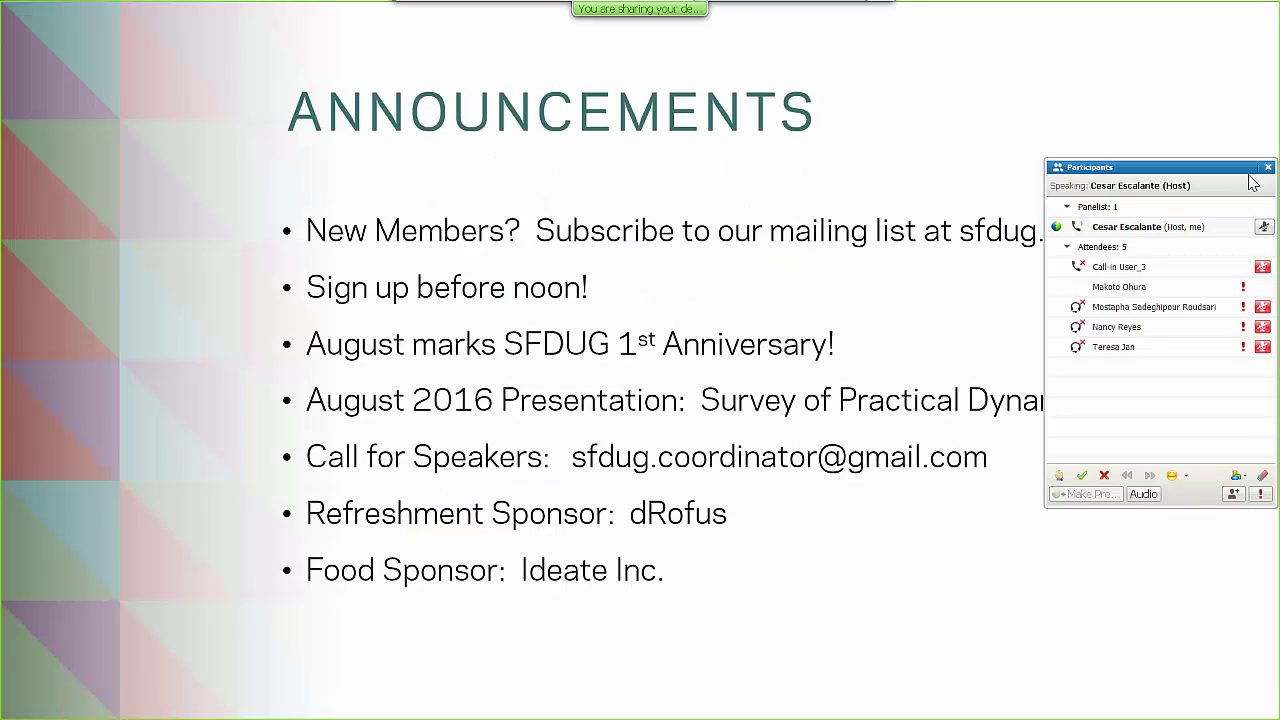
- Move the WebEx Participants panel to the bottom-right so the Announcements bullets read in full
left_click_drag(1255, 172, 1277, 563)
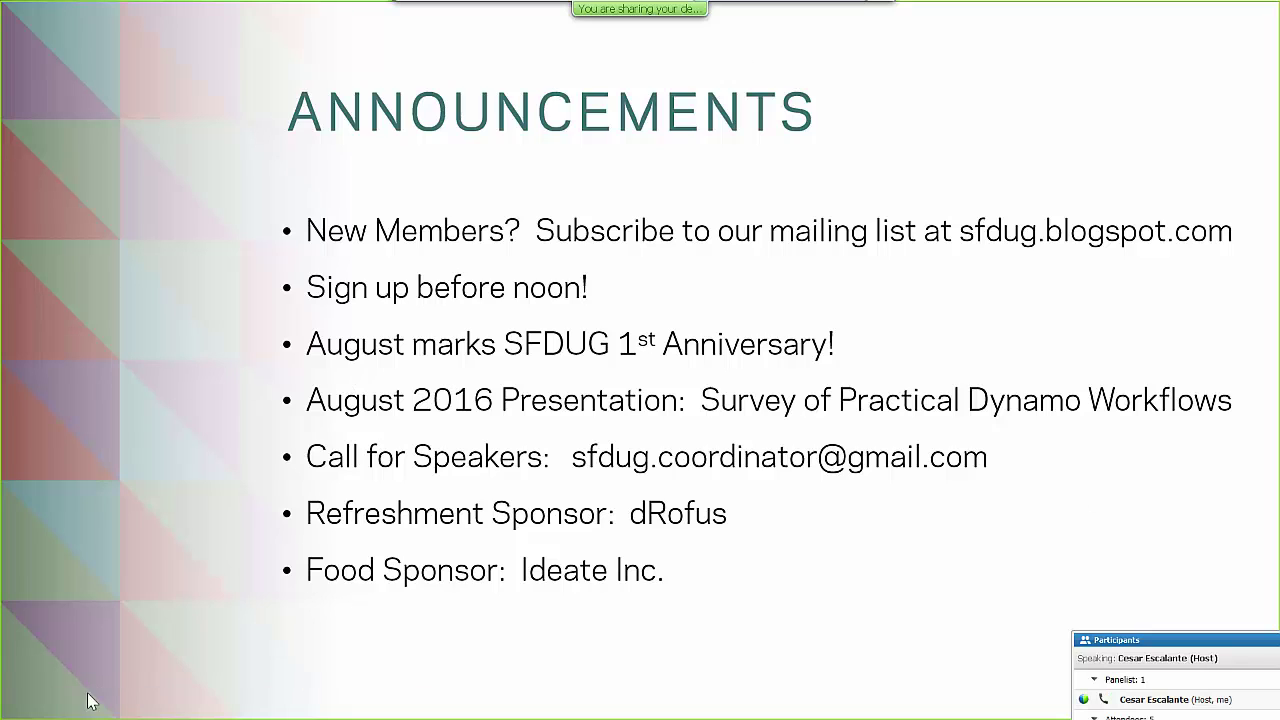
- Show the Dictionaries and LadyBug featured-presentation slide, then advance to the end-of-show screen
left_click(57, 700)
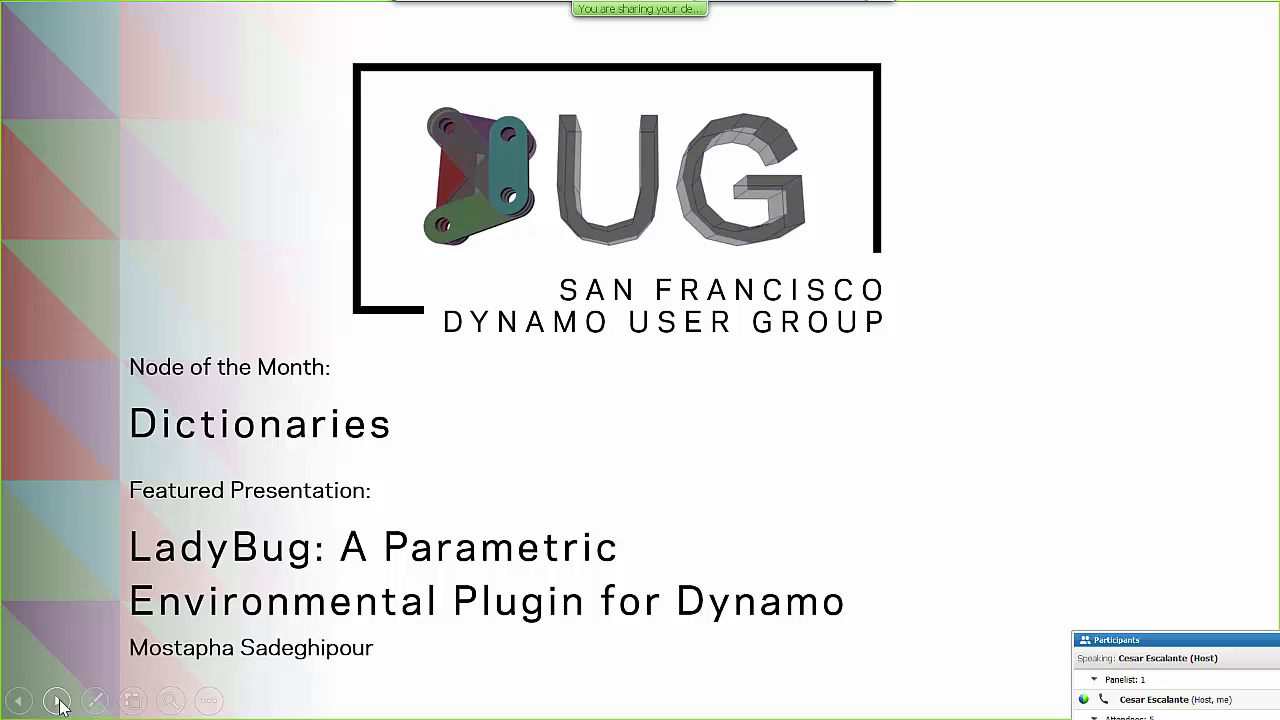
left_click(58, 702)
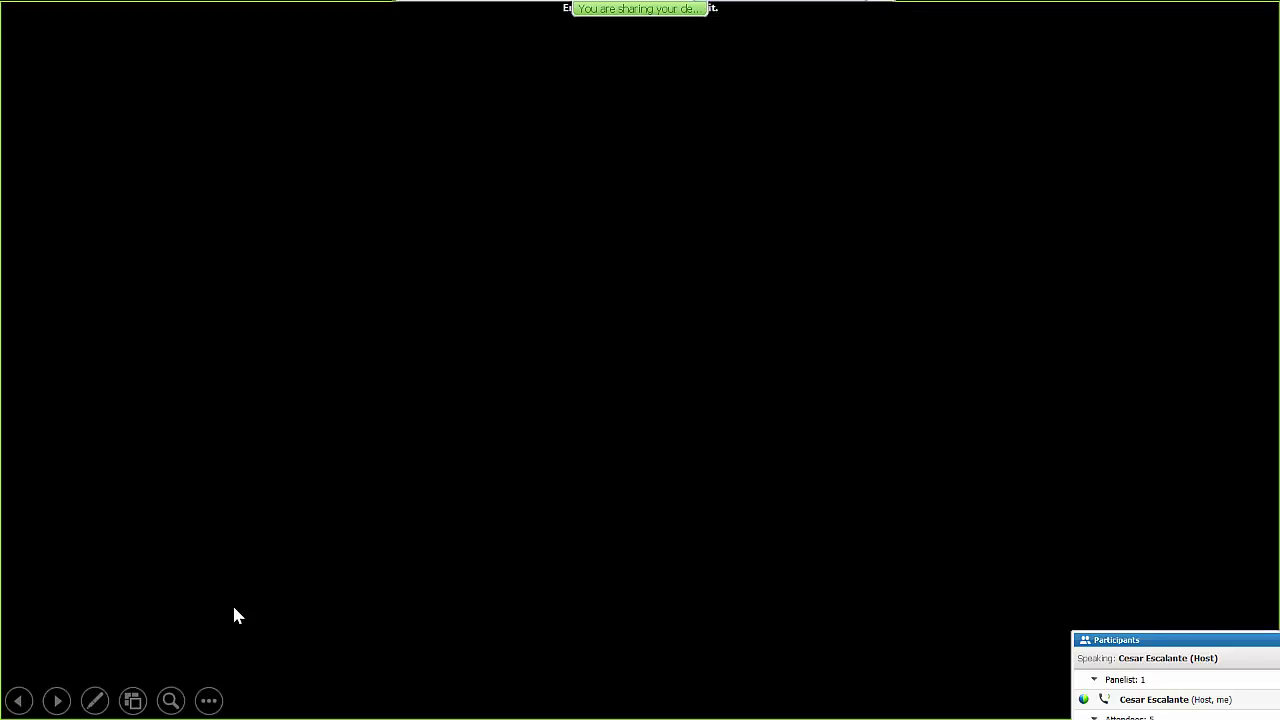
- Switch from the finished slideshow to the Dynamo window running over Revit 2016
key("alt+Tab")
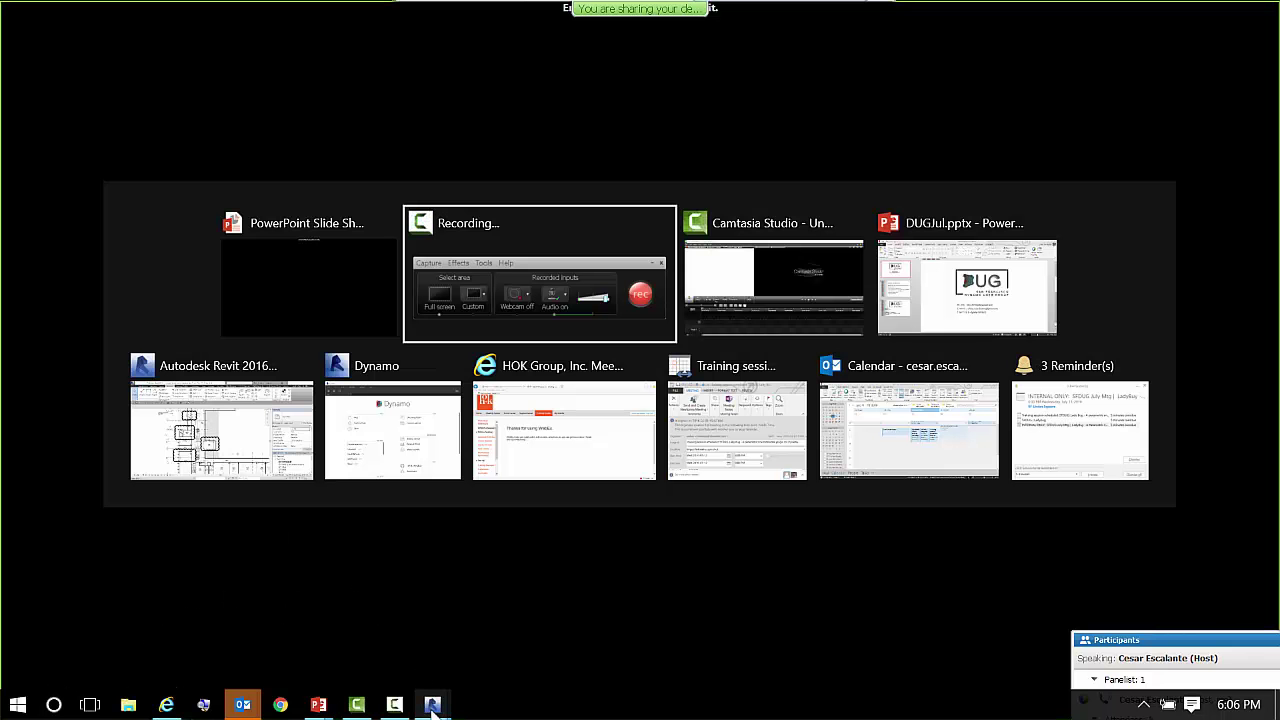
mouse_move(432, 705)
left_click(424, 628)
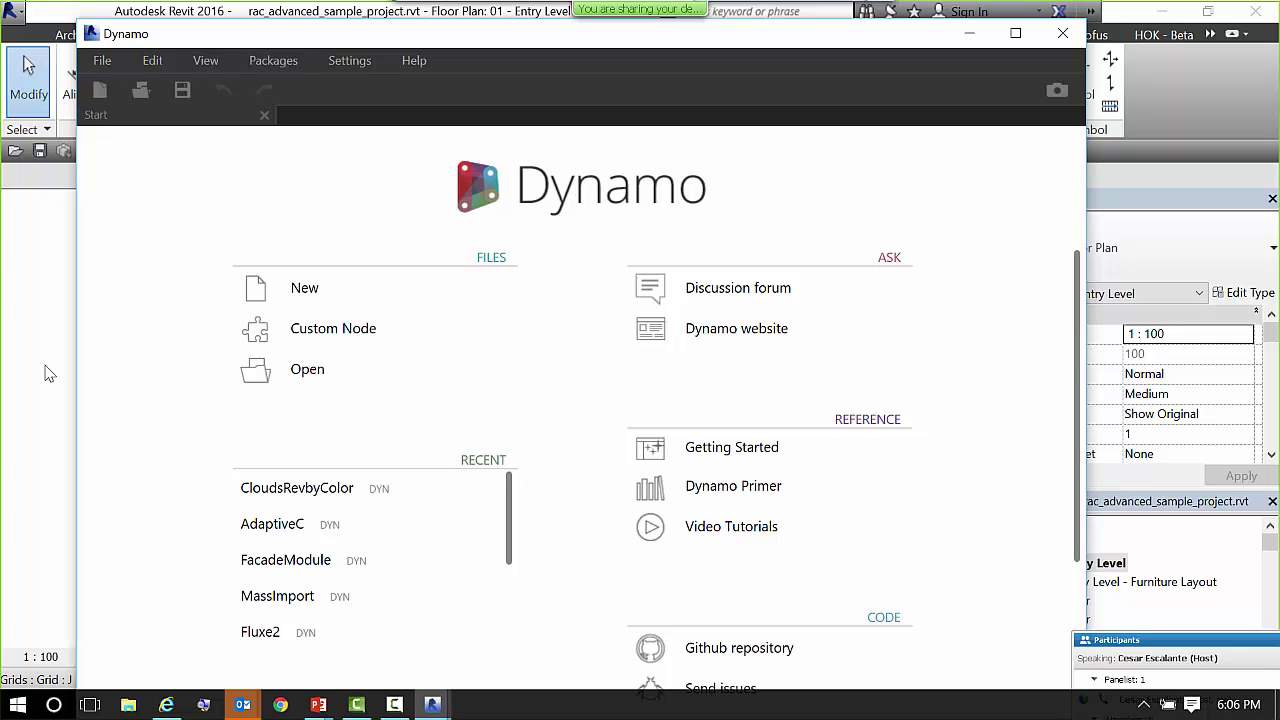
- Create a new blank Home graph, narrow the Library panel, and expand SpringNodes
left_click(305, 290)
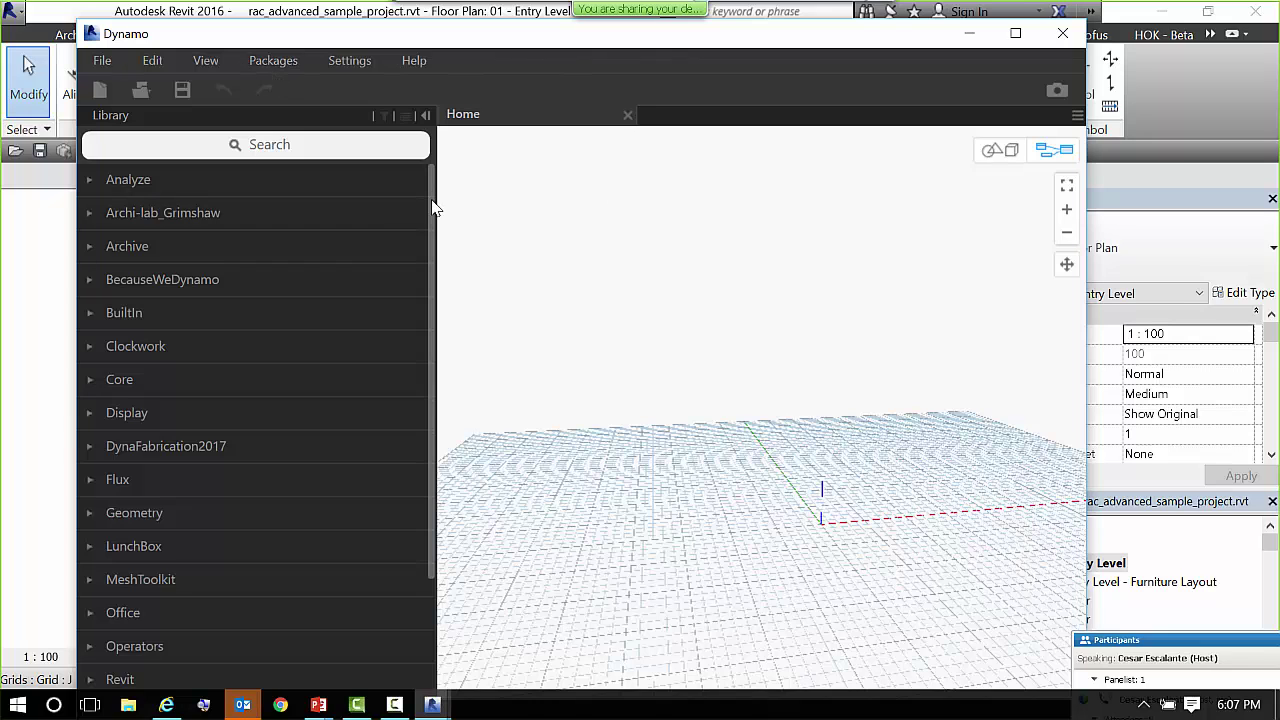
left_click_drag(435, 208, 443, 463)
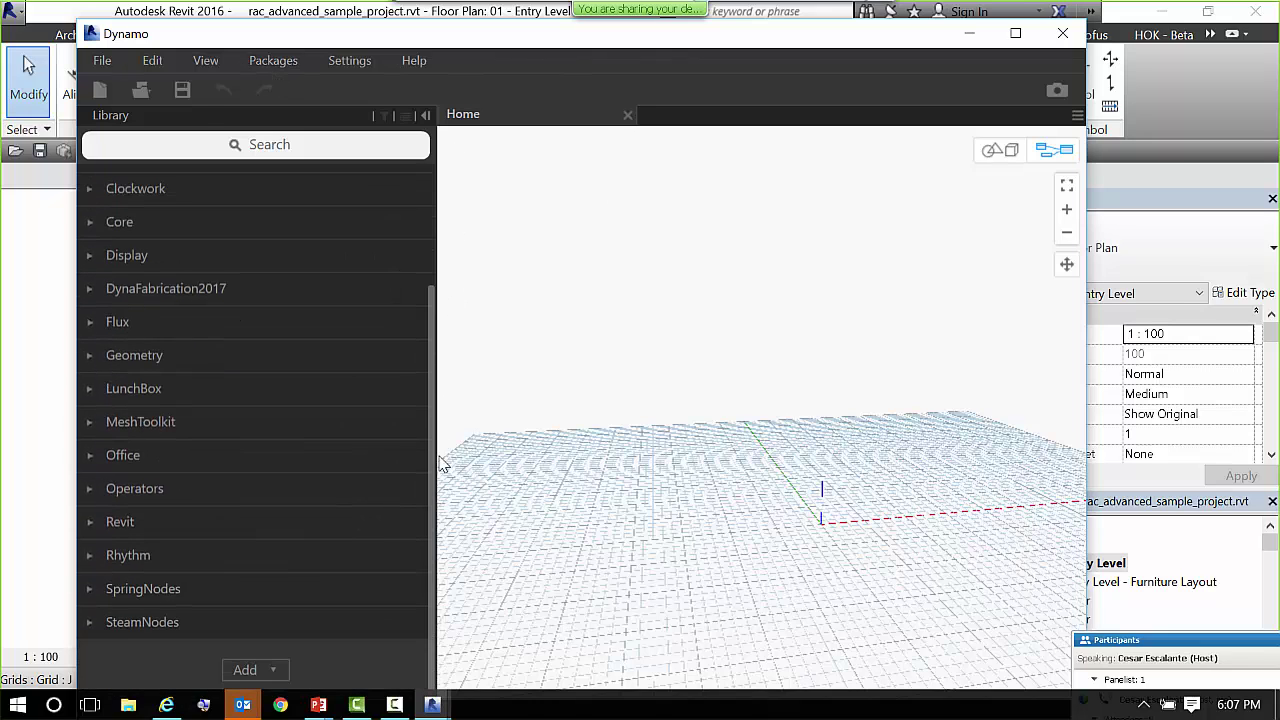
scroll(437, 209, "up", 3)
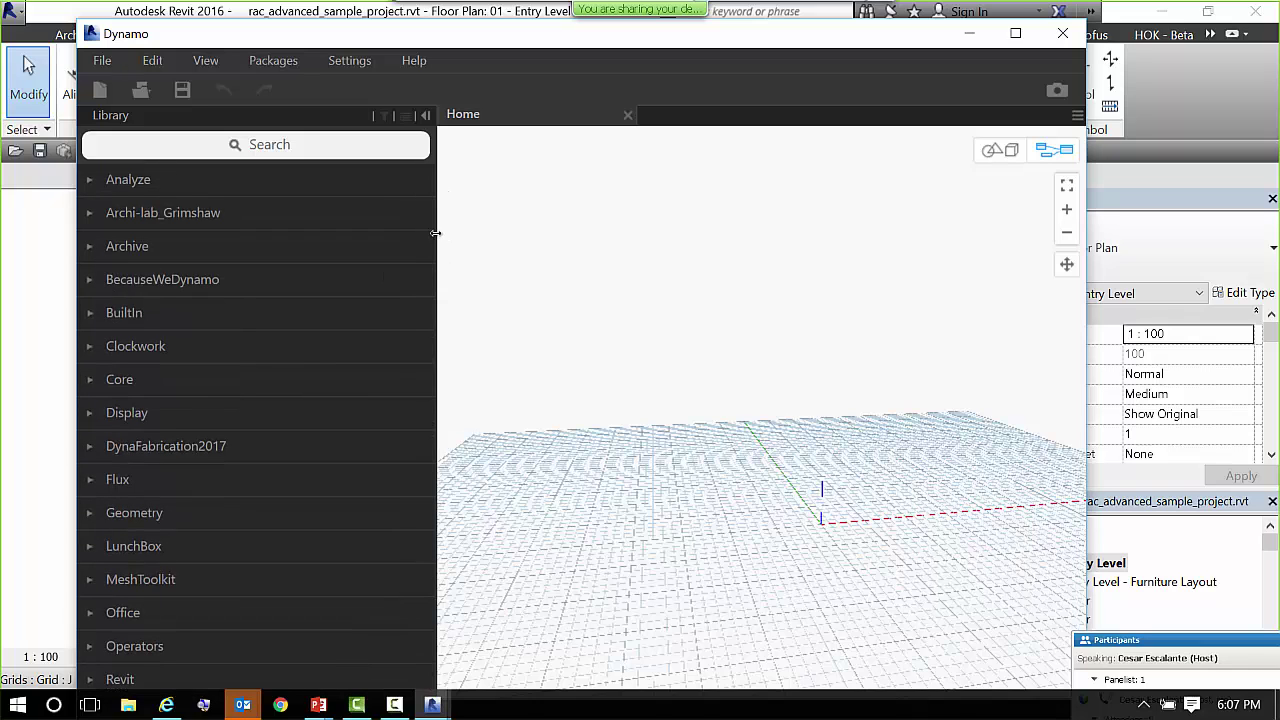
left_click_drag(435, 233, 338, 248)
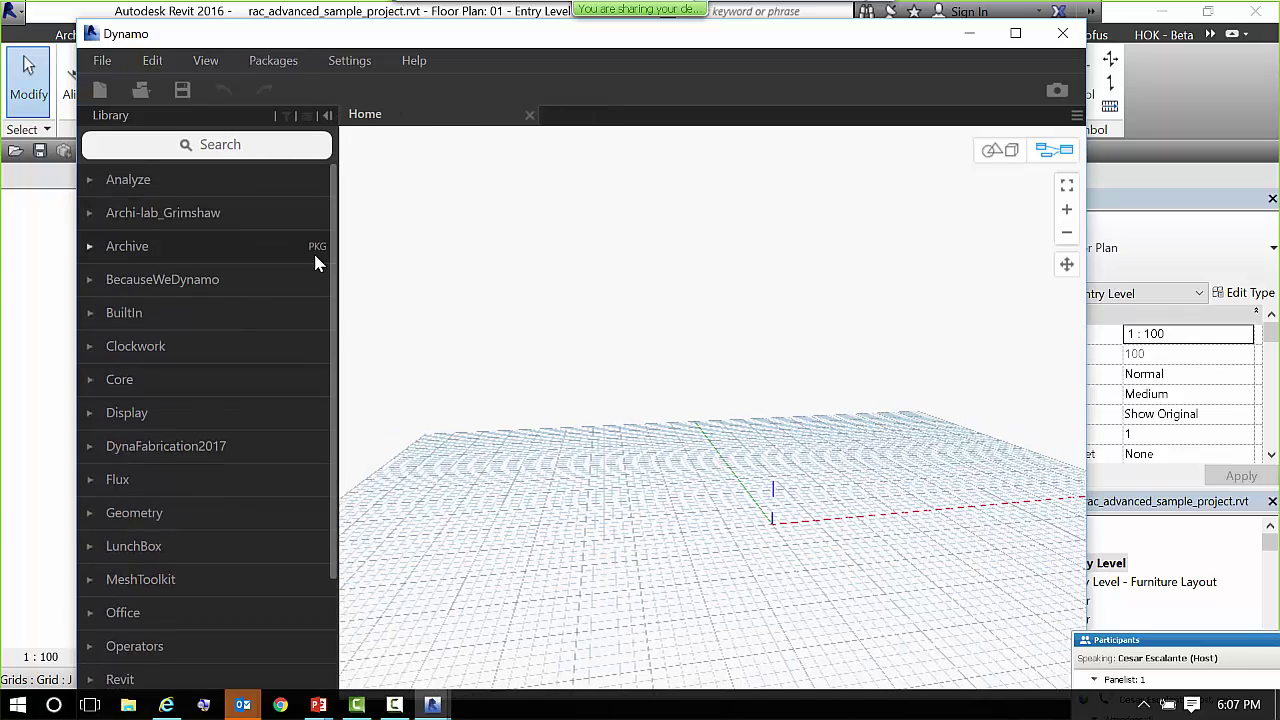
scroll(334, 400, "down", 3)
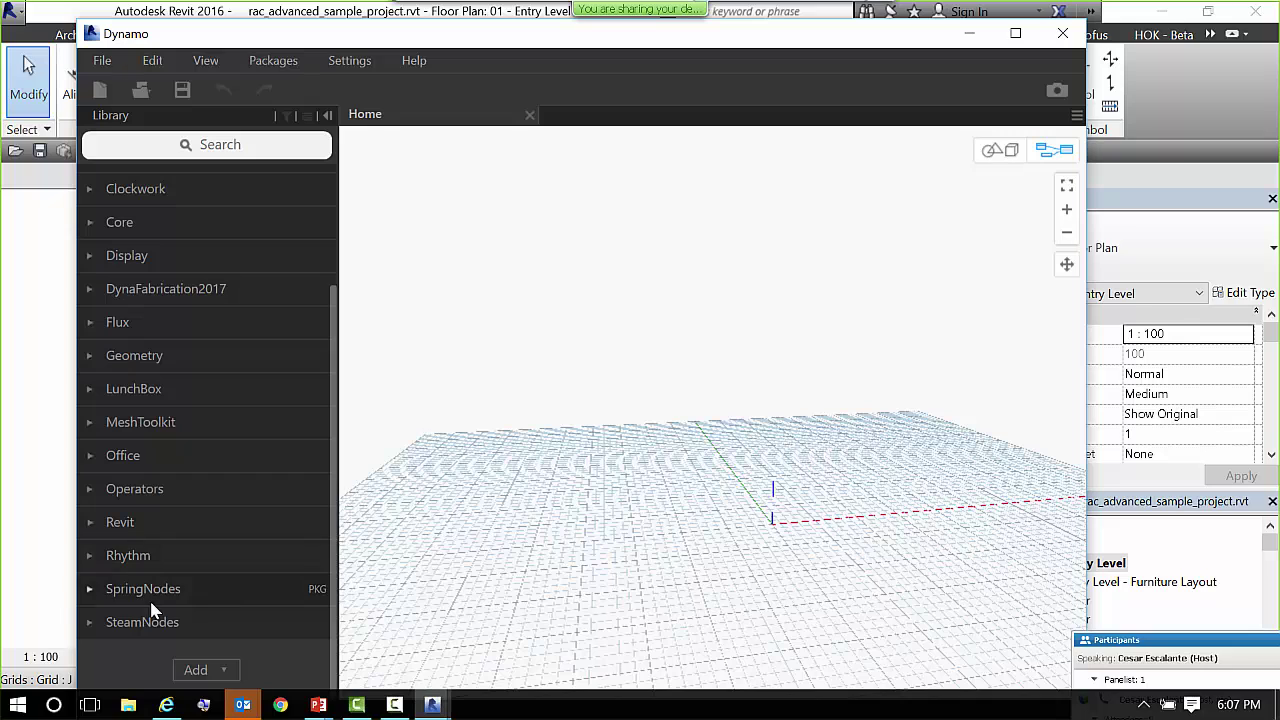
left_click(166, 591)
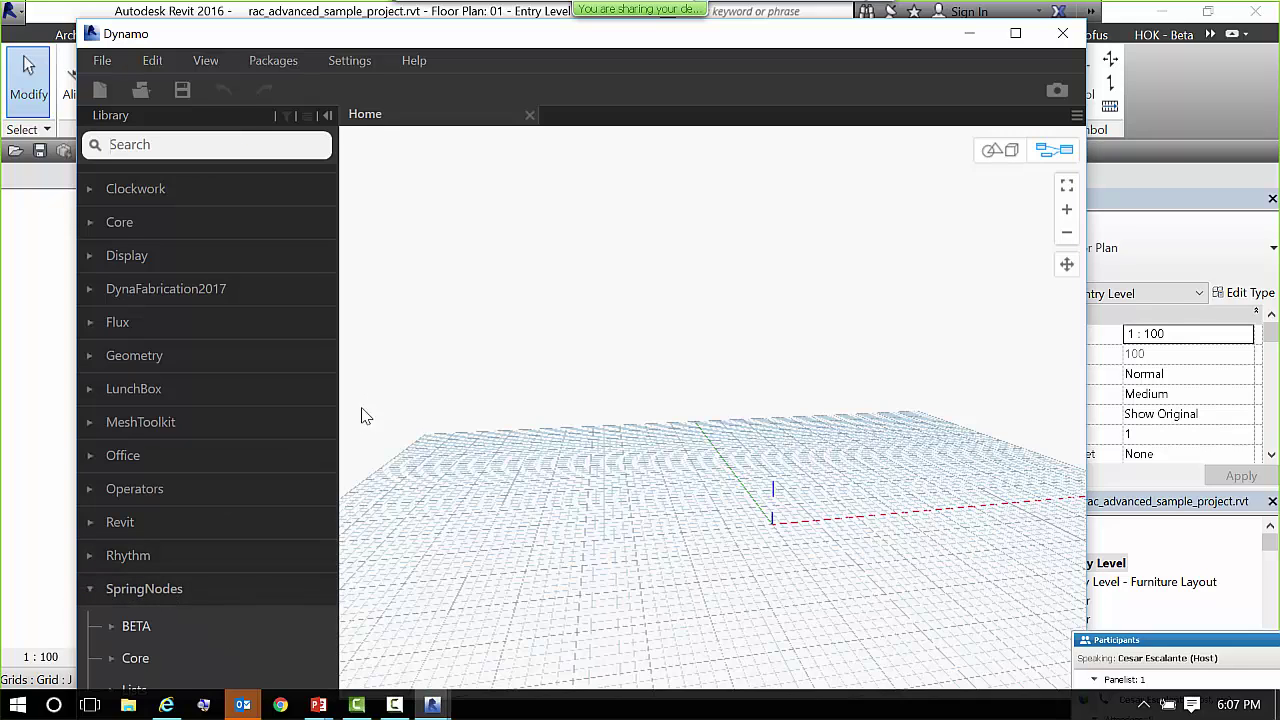
scroll(325, 610, "down", 5)
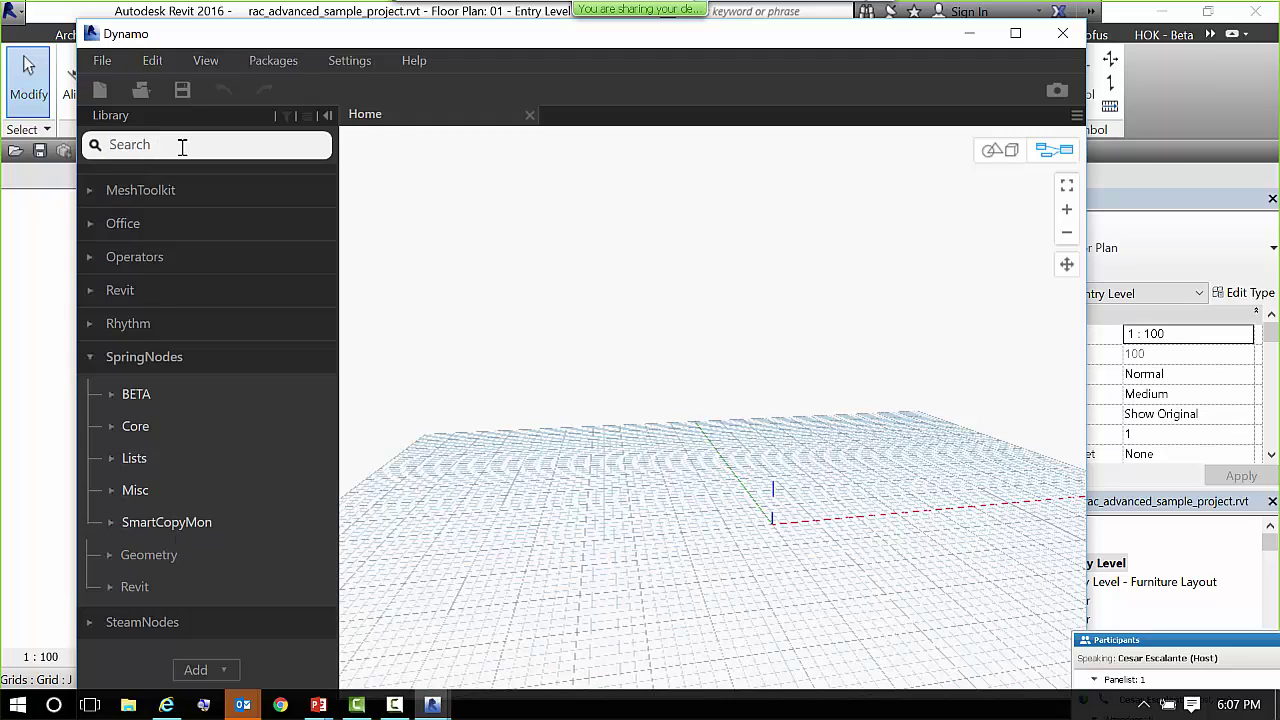
- Search the library for 'dictio' and place a SpringNodes Dictionary.ByKeysValues node on the canvas
type("dic")
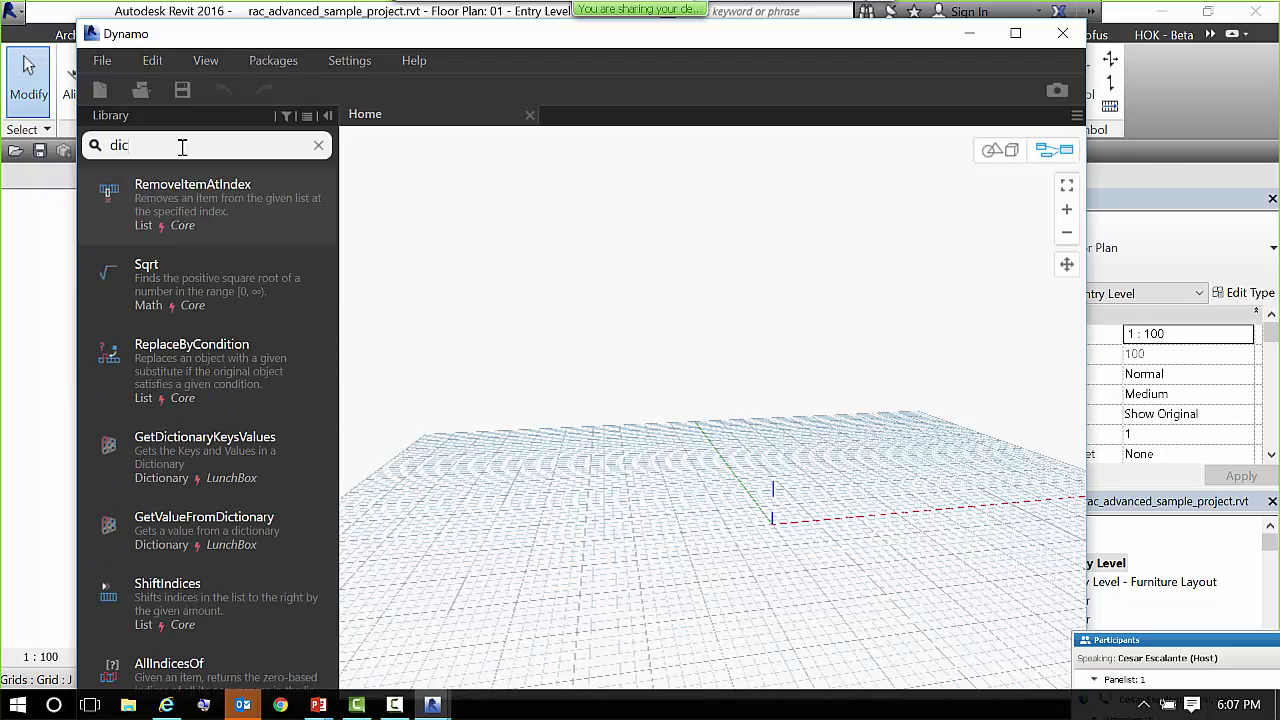
type("tio")
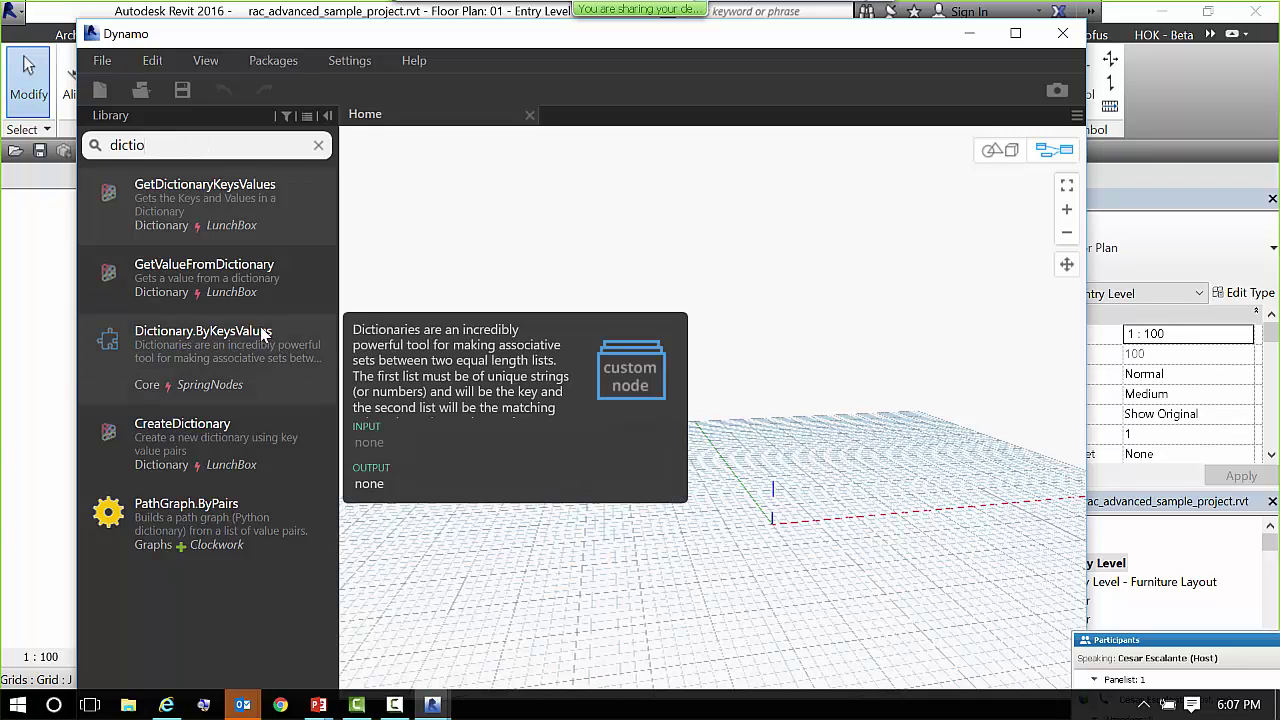
mouse_move(263, 265)
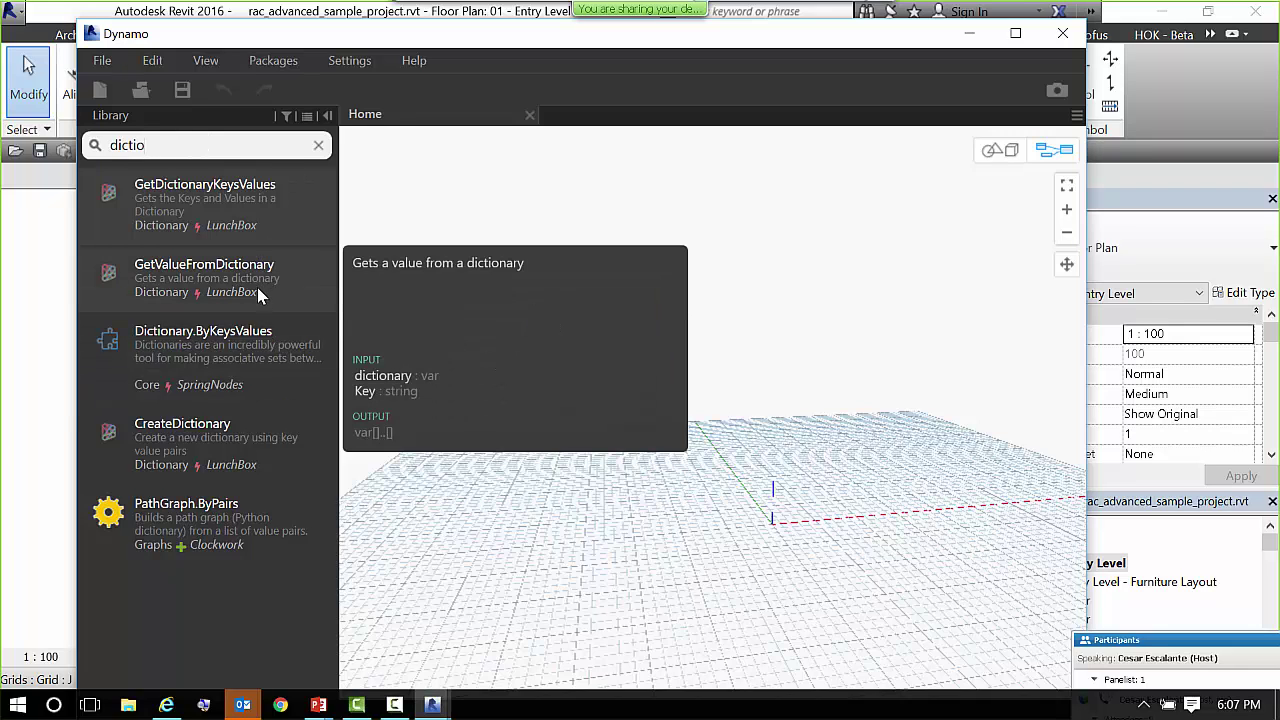
mouse_move(252, 332)
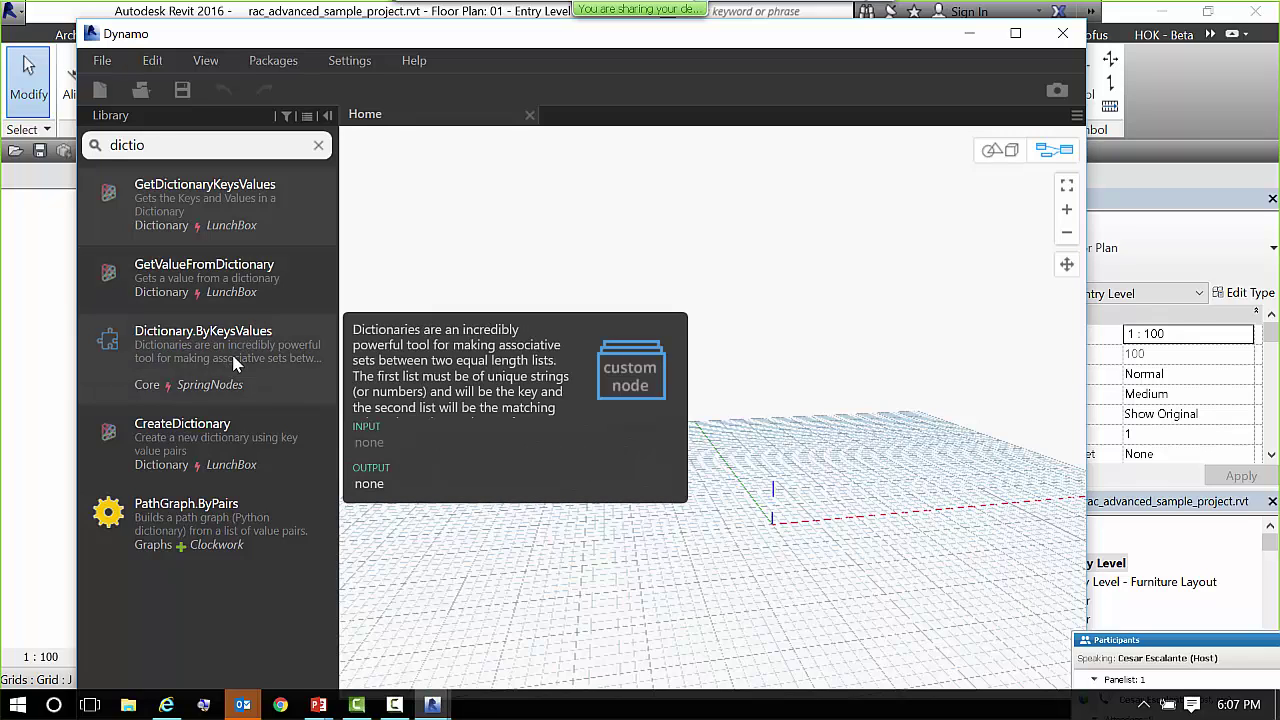
left_click_drag(232, 361, 723, 334)
scroll(609, 391, "up", 3)
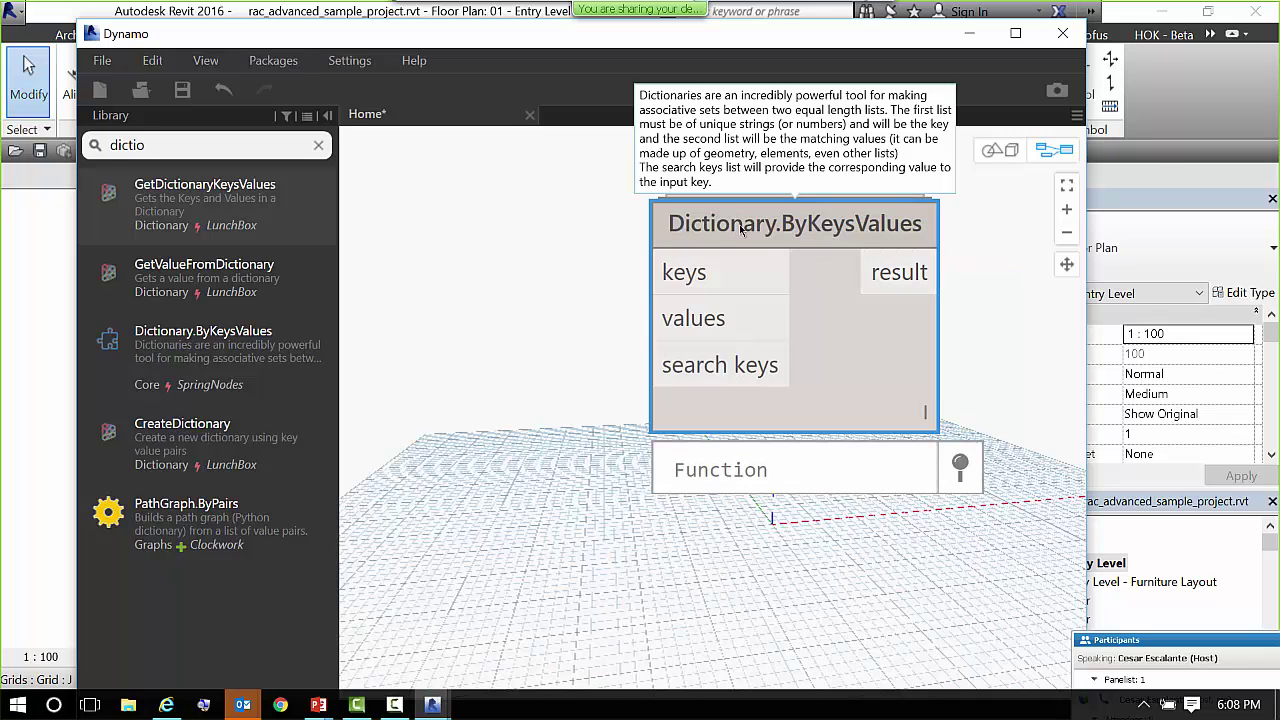
mouse_move(252, 289)
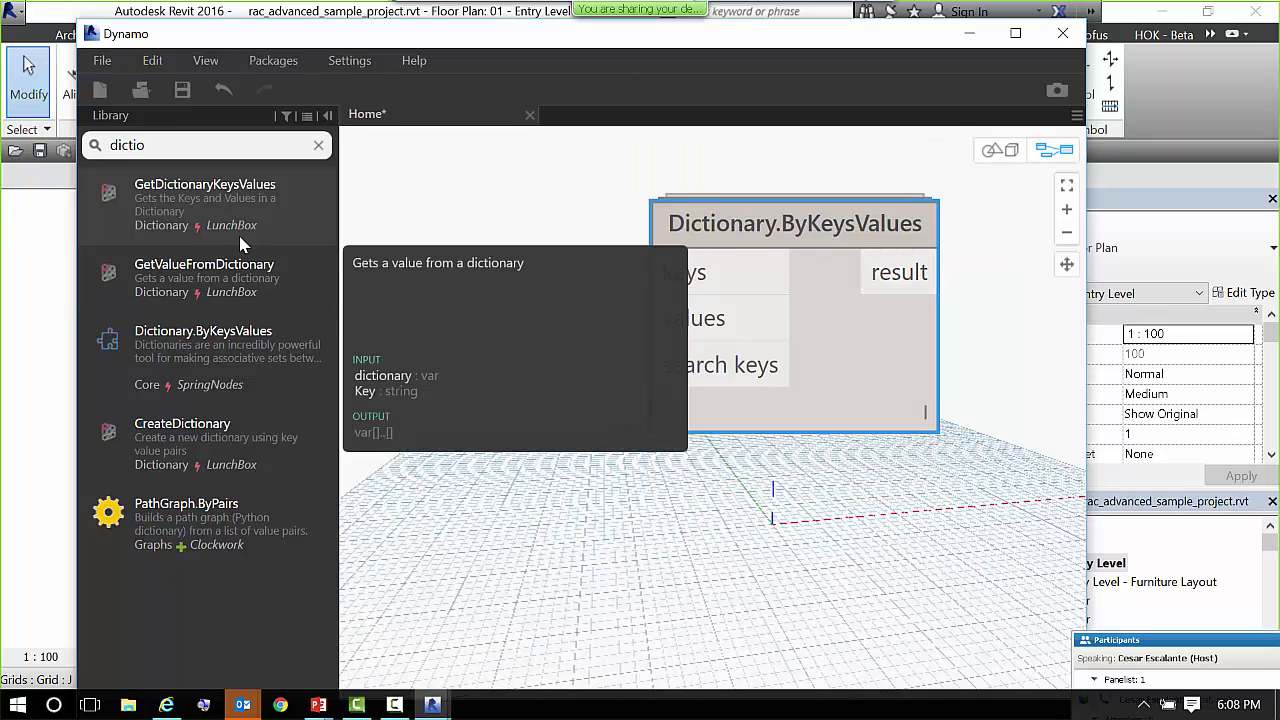
- Add LunchBox GetValueFromDictionary and GetDictionaryKeysValues nodes below Dictionary.ByKeysValues
left_click(252, 289)
left_click_drag(794, 376, 793, 483)
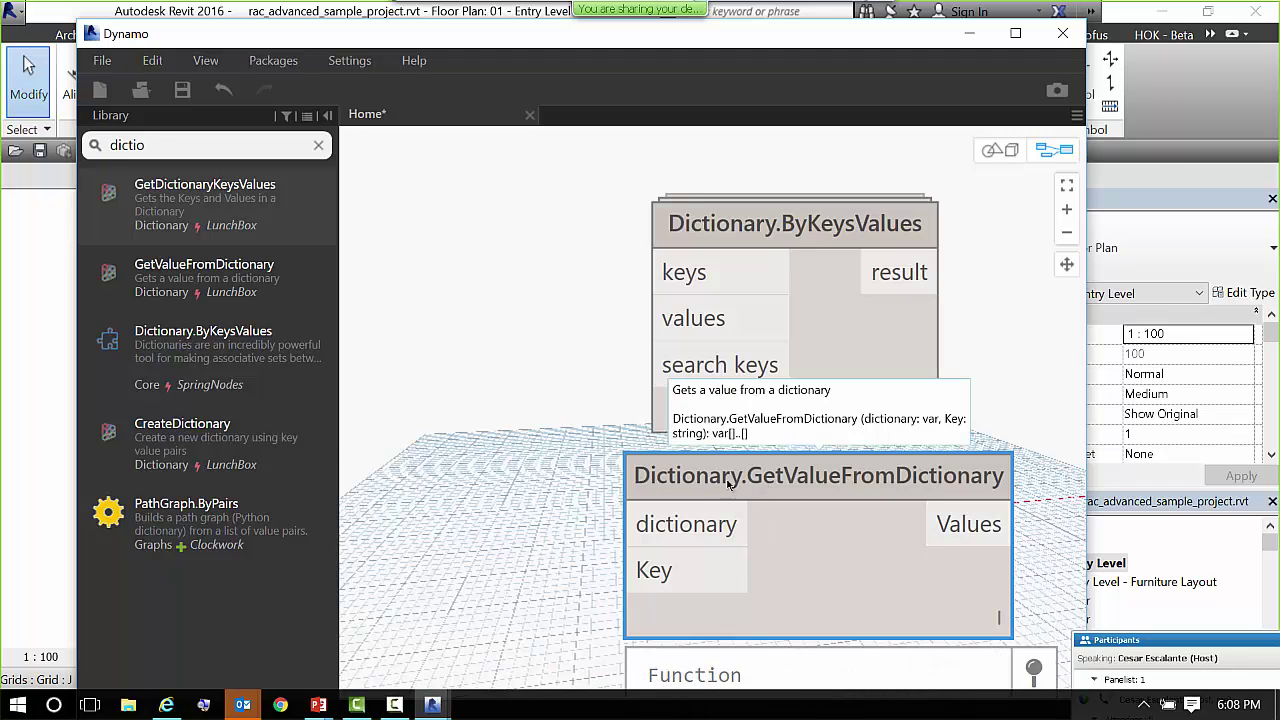
left_click(259, 206)
left_click_drag(854, 413, 602, 501)
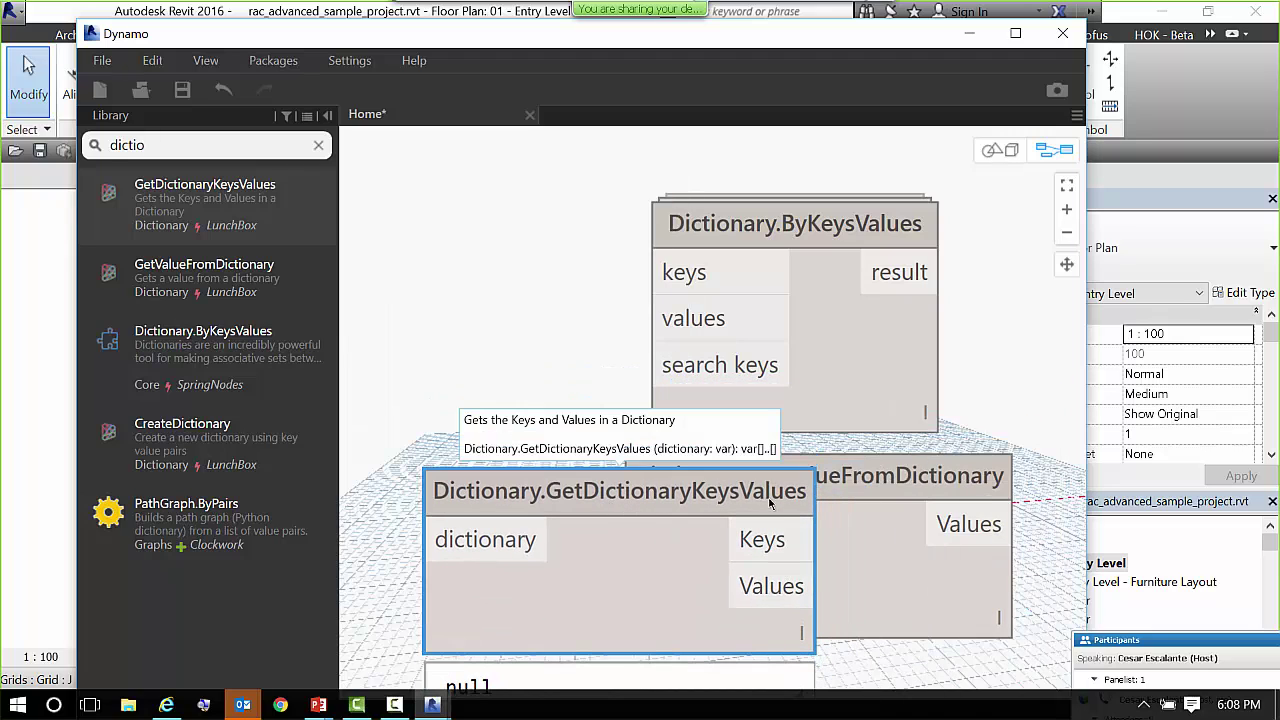
- Remove the GetValueFromDictionary and GetDictionaryKeysValues nodes, leaving only Dictionary.ByKeysValues
left_click(880, 478)
right_click(880, 476)
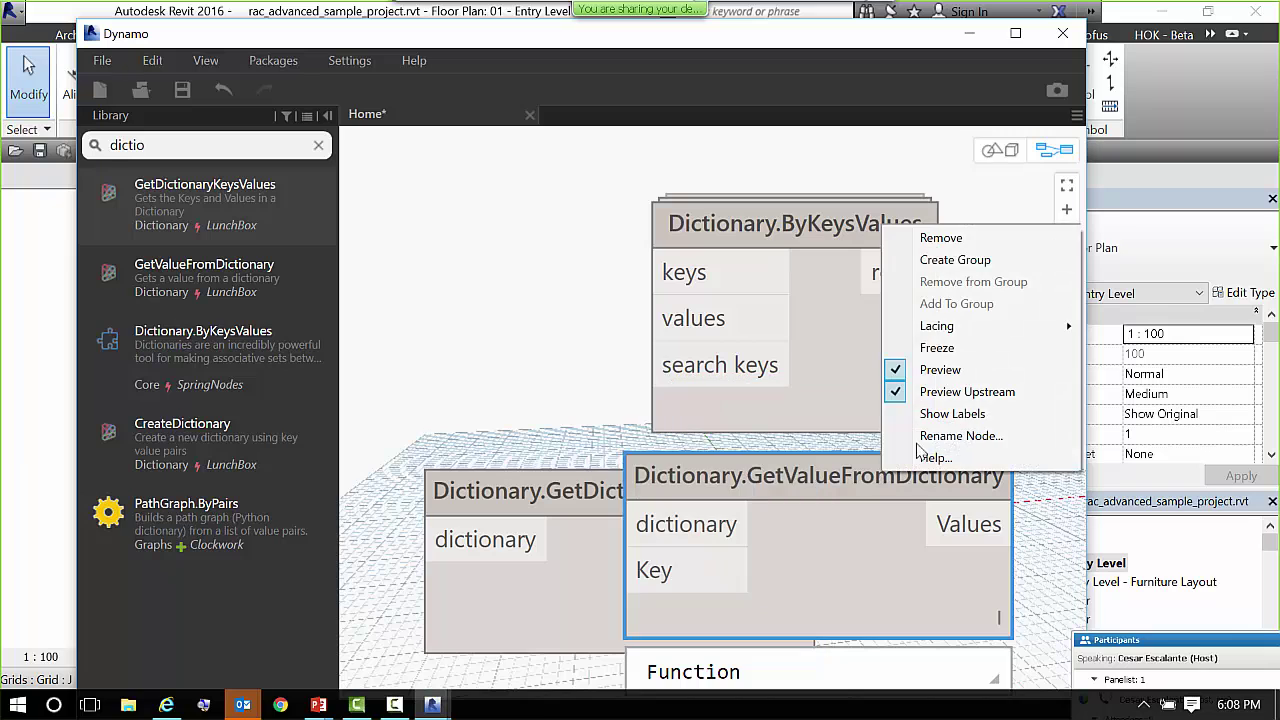
left_click(940, 238)
left_click(745, 497)
right_click(742, 498)
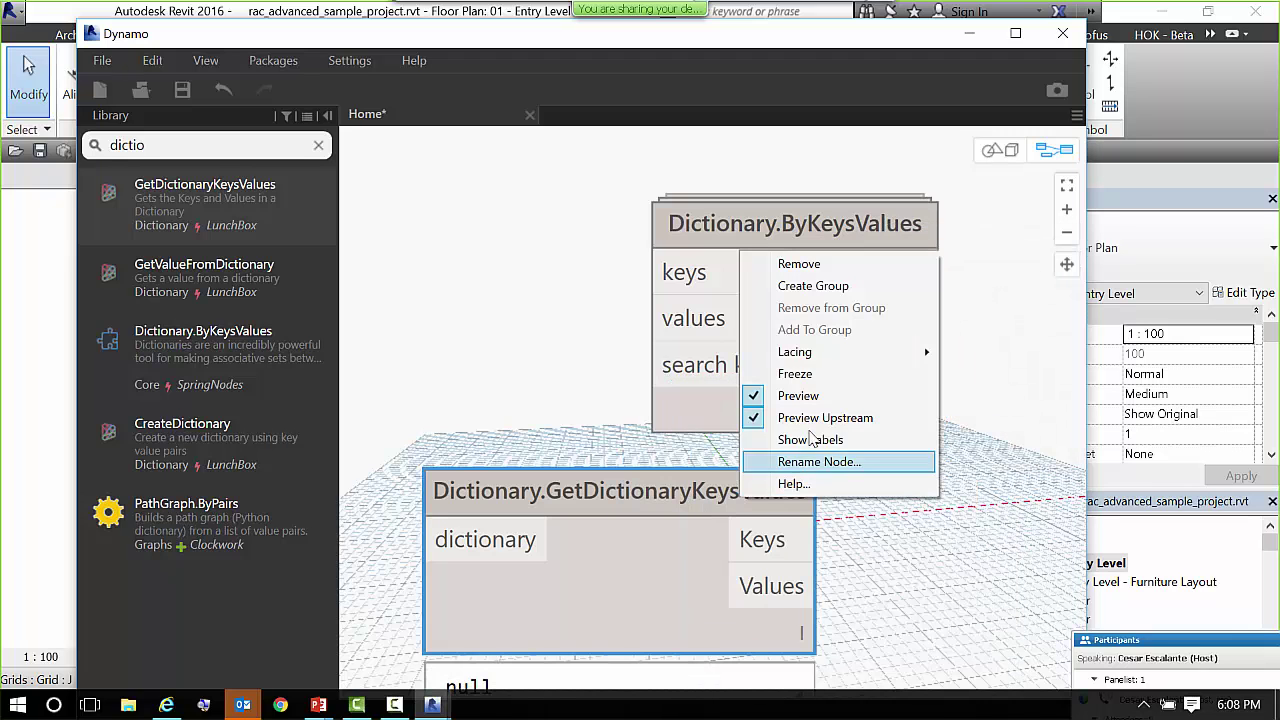
left_click(820, 274)
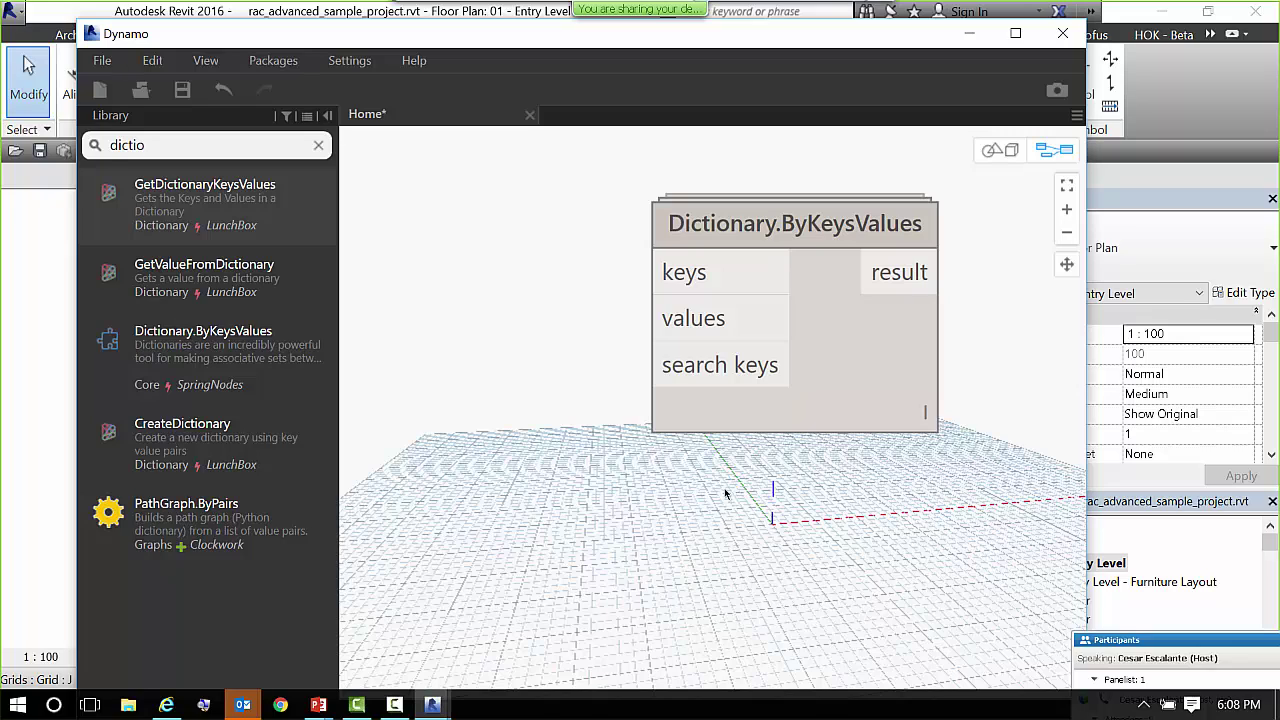
scroll(718, 510, "down", 1)
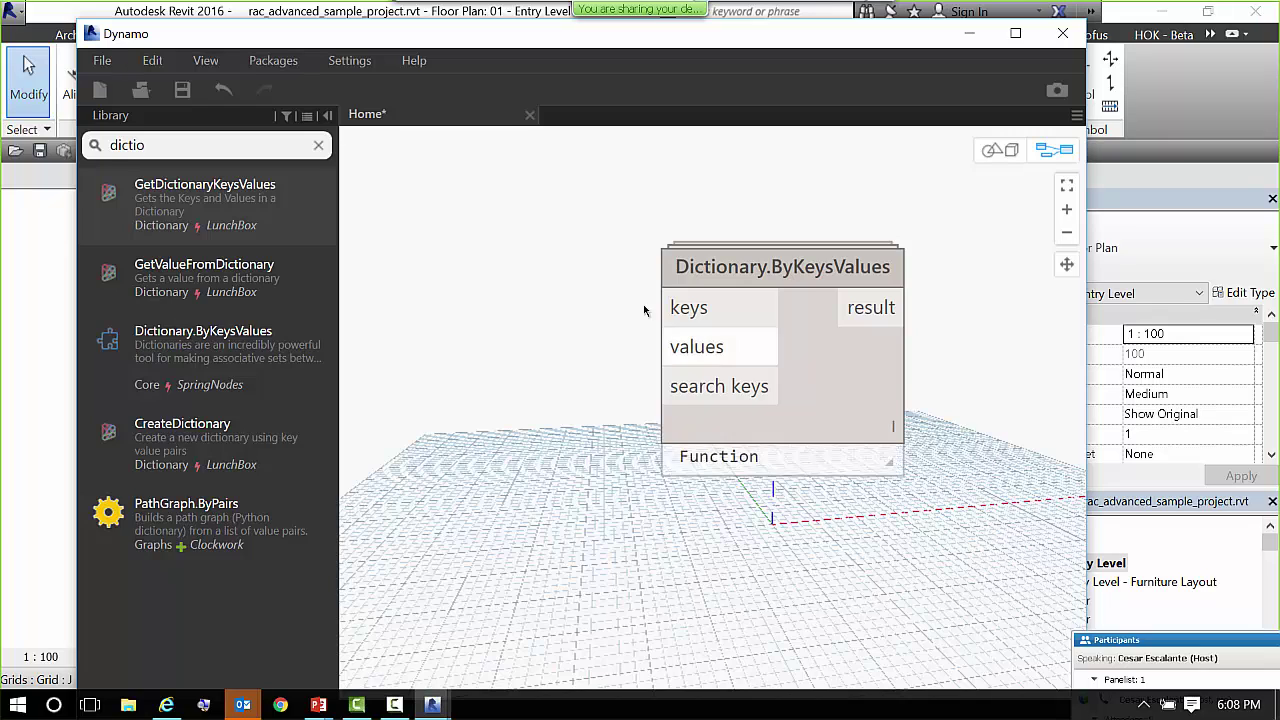
- Close the Home graph without saving and move Dynamo aside to reveal the Revit floor plan
left_click(531, 118)
left_click(628, 452)
left_click_drag(325, 95, 476, 612)
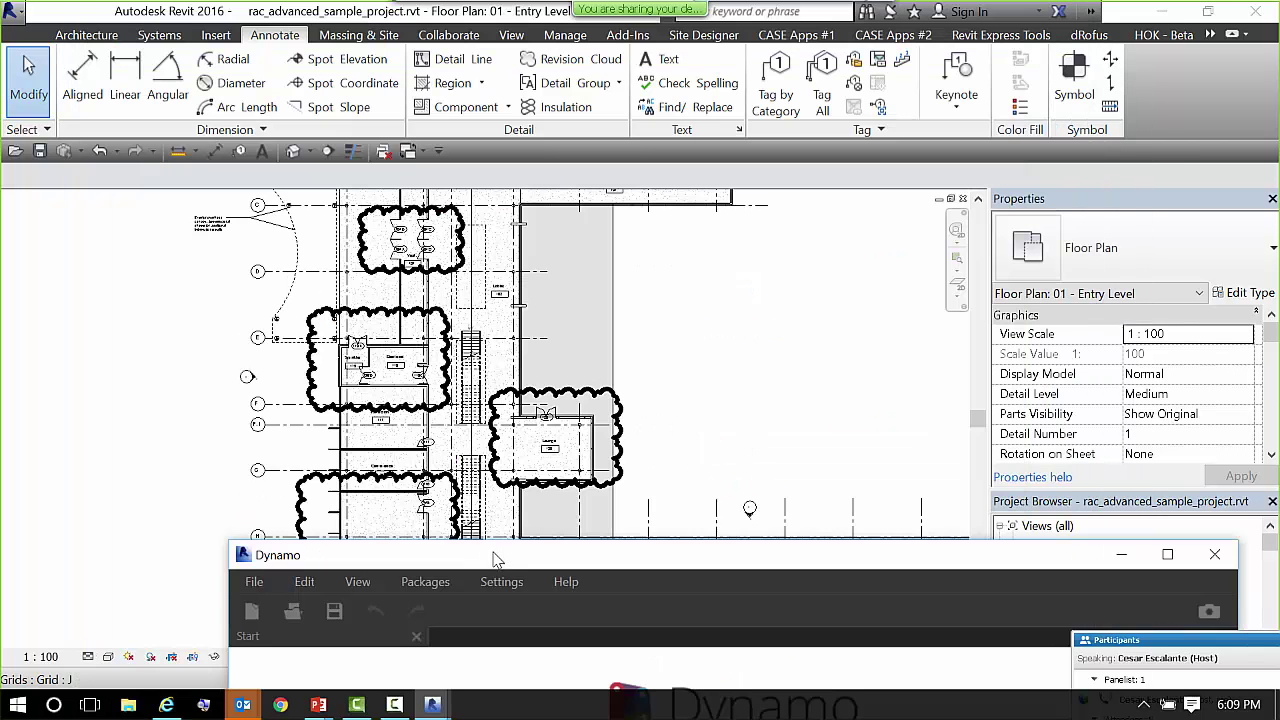
left_click_drag(645, 560, 995, 537)
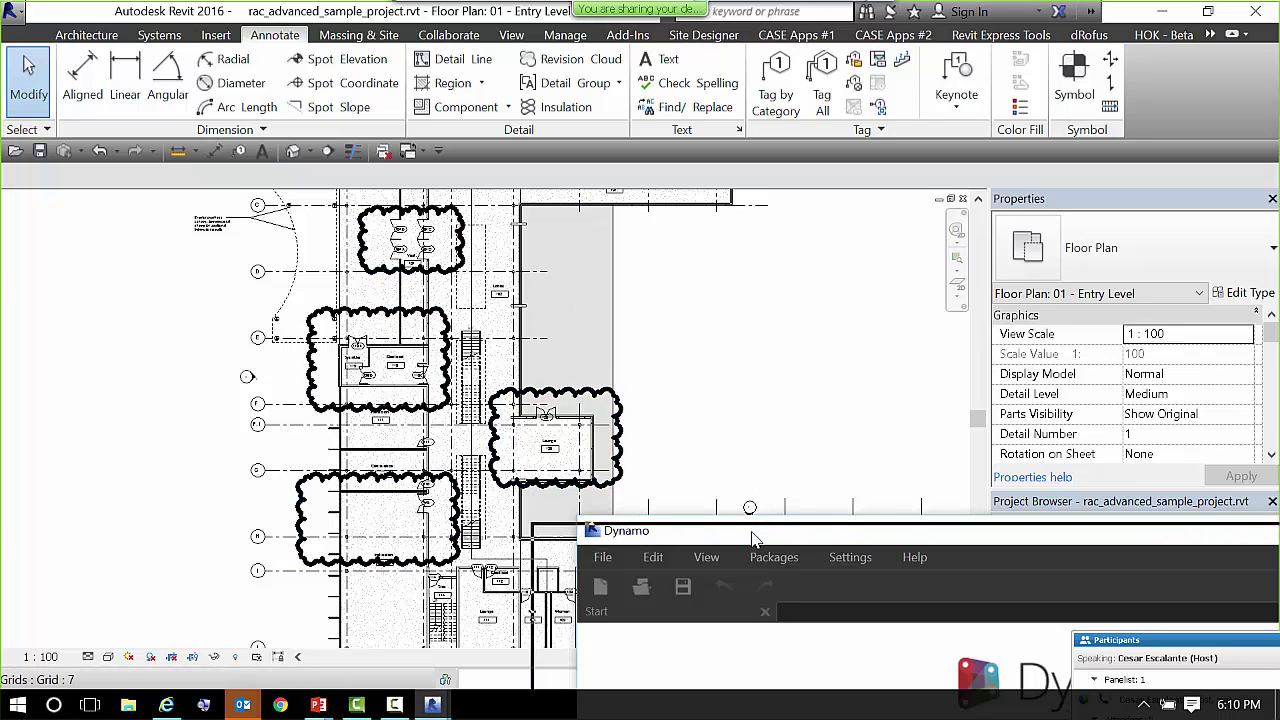
- Open the recent CloudsRevbyColor.dyn graph with Dynamo maximized over Revit
left_click_drag(793, 533, 753, 540)
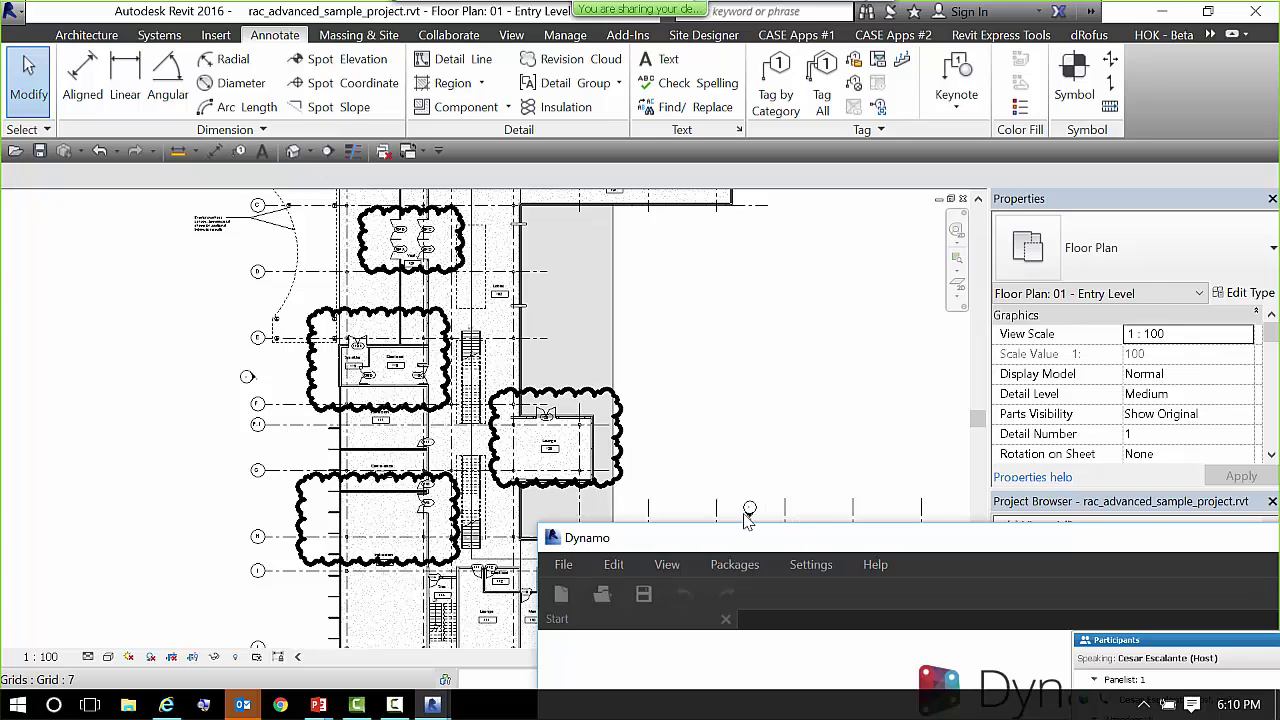
left_click_drag(378, 112, 400, 102)
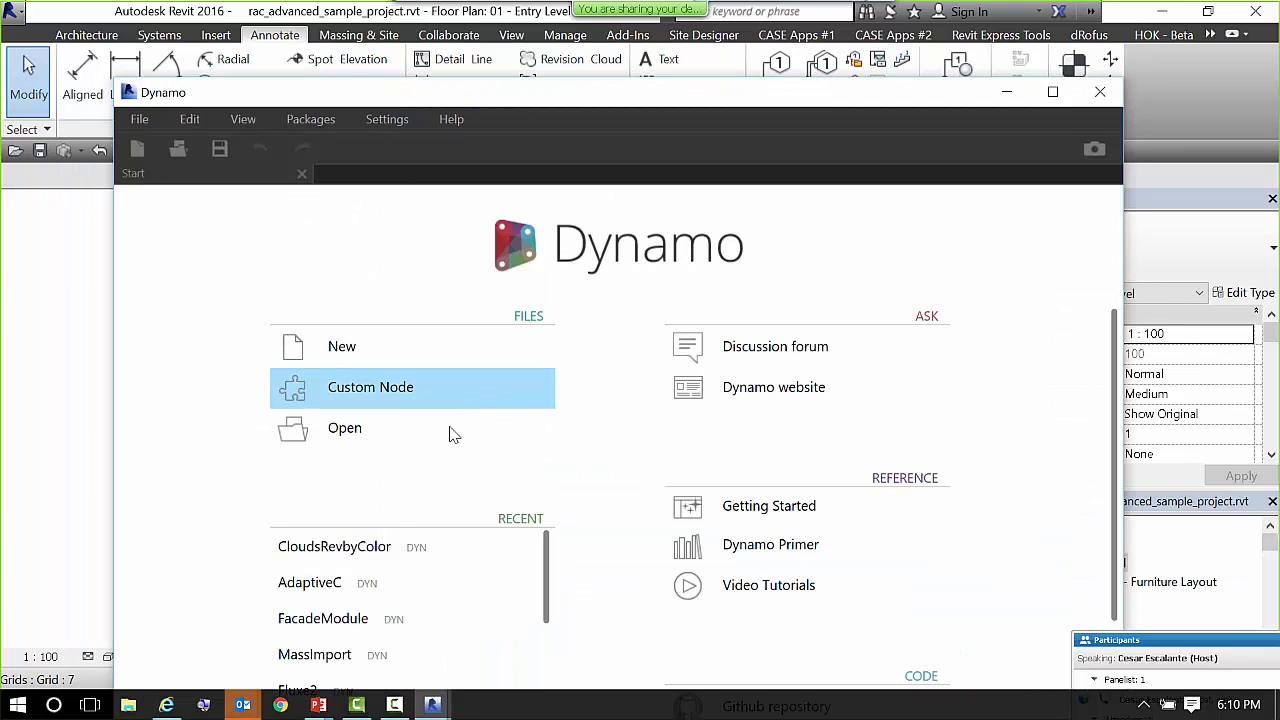
left_click(378, 556)
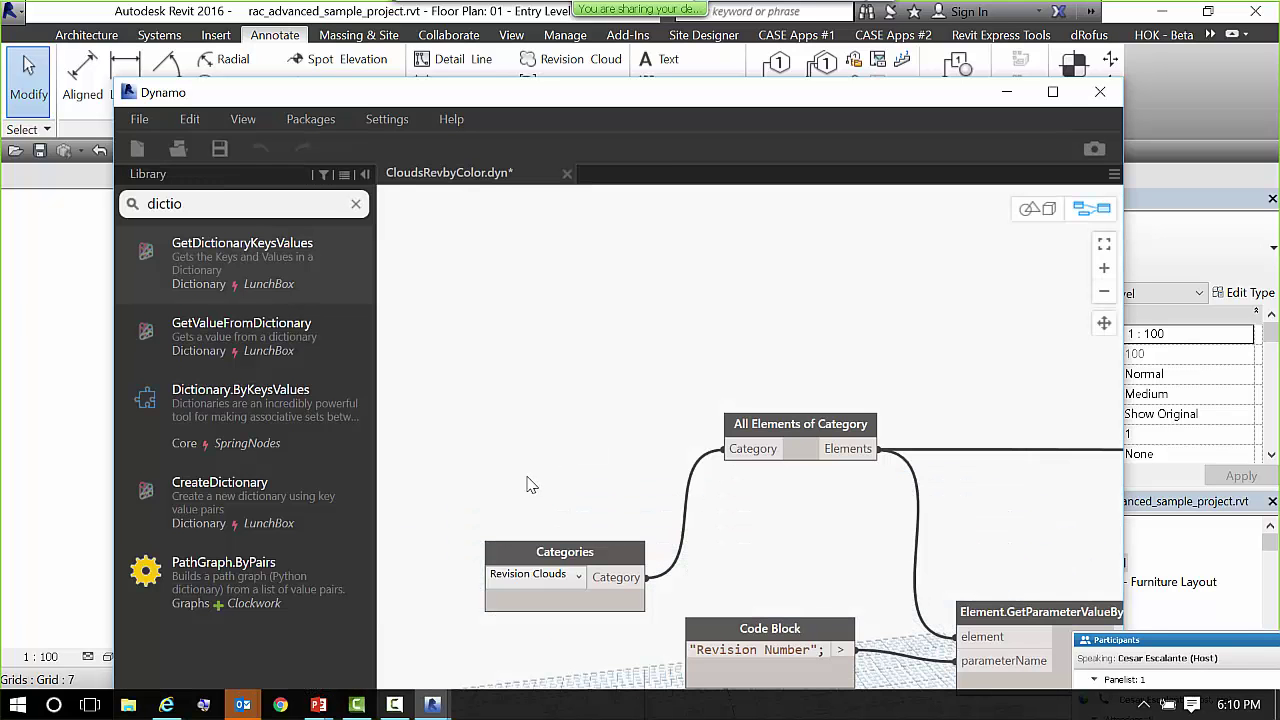
left_click(1052, 91)
- Pan across the CloudsRevbyColor graph from the Categories node to List.UniqueItems
middle_click_drag(723, 274, 434, 154)
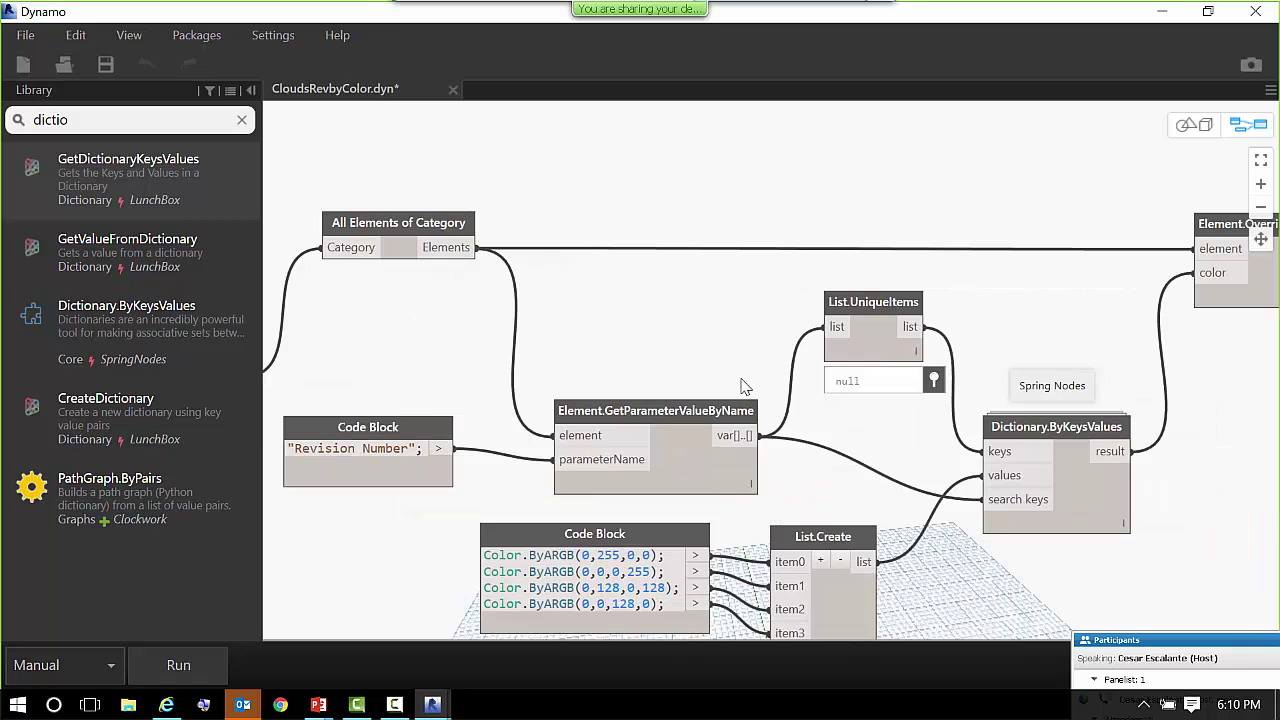
middle_click_drag(643, 293, 957, 320)
scroll(669, 380, "up", 3)
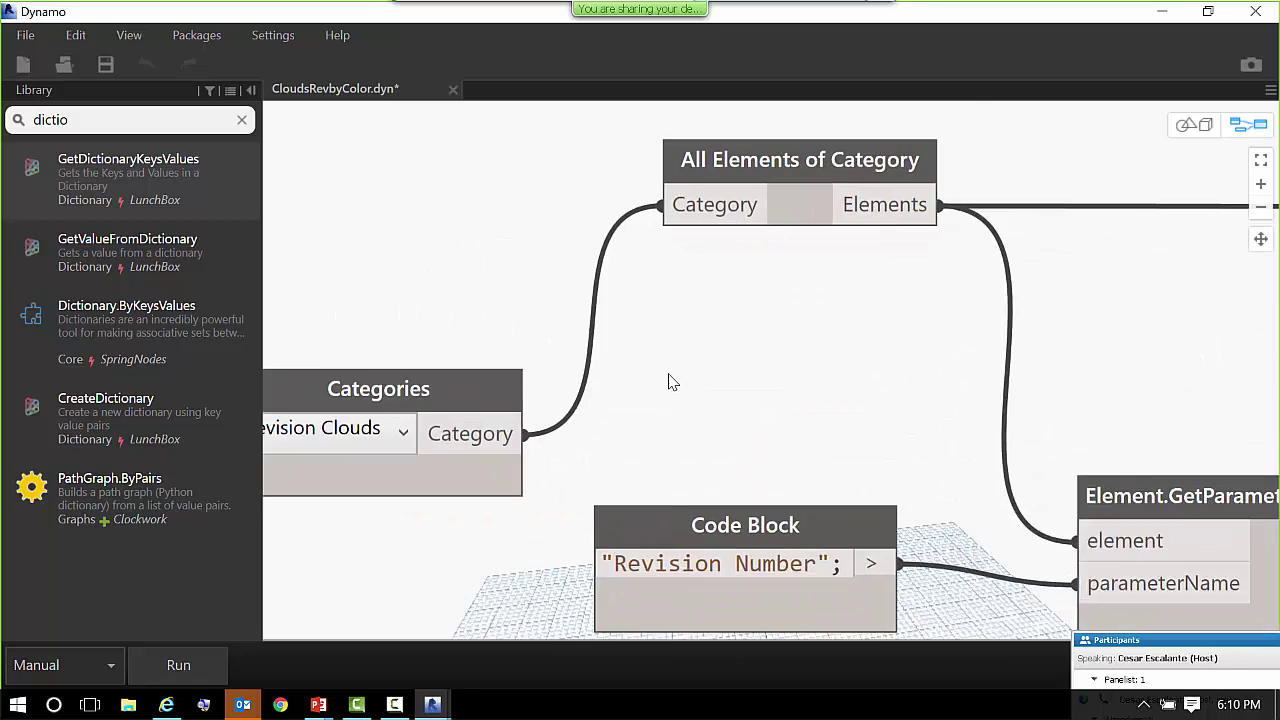
middle_click_drag(625, 385, 777, 414)
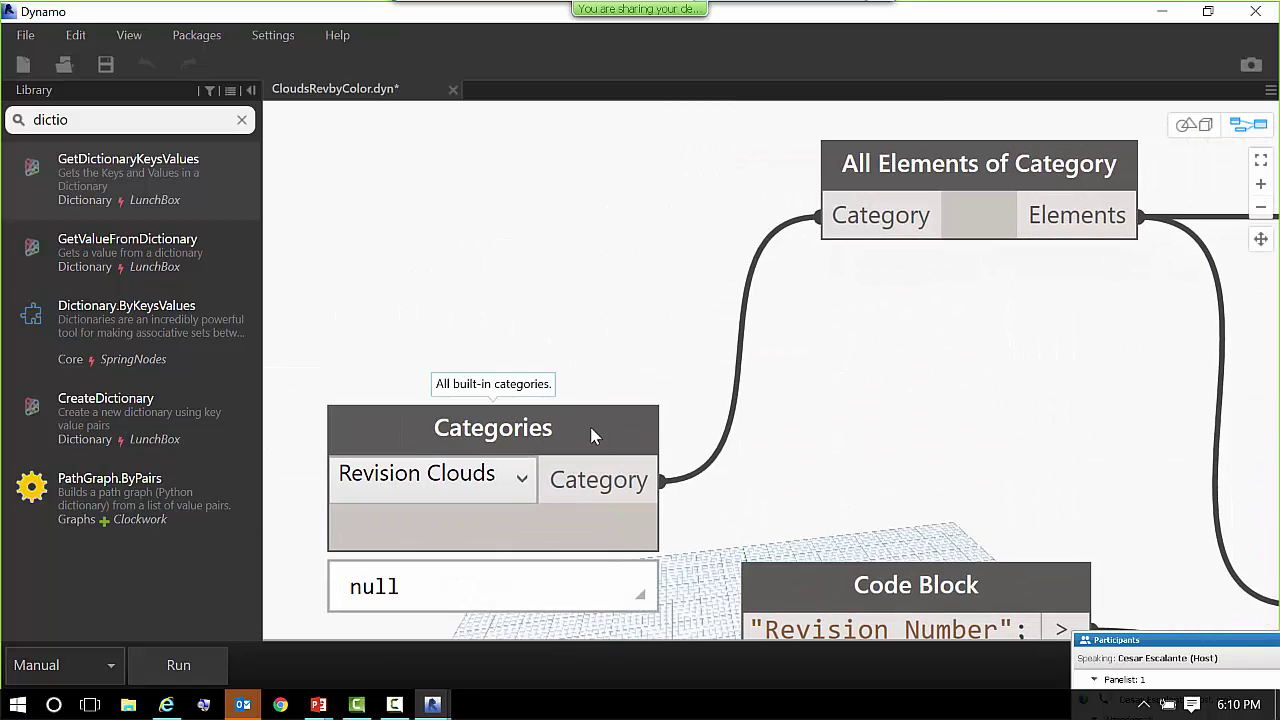
left_click_drag(594, 431, 593, 264)
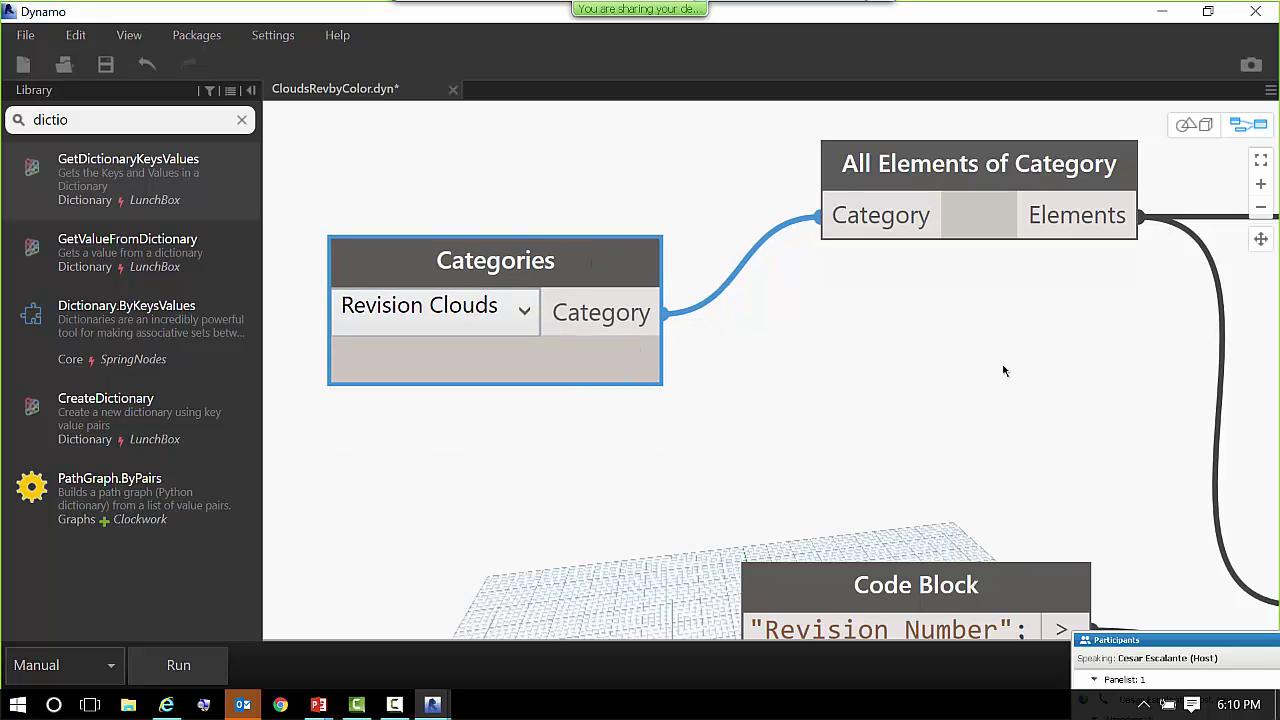
middle_click_drag(938, 376, 643, 314)
scroll(629, 343, "down", 1)
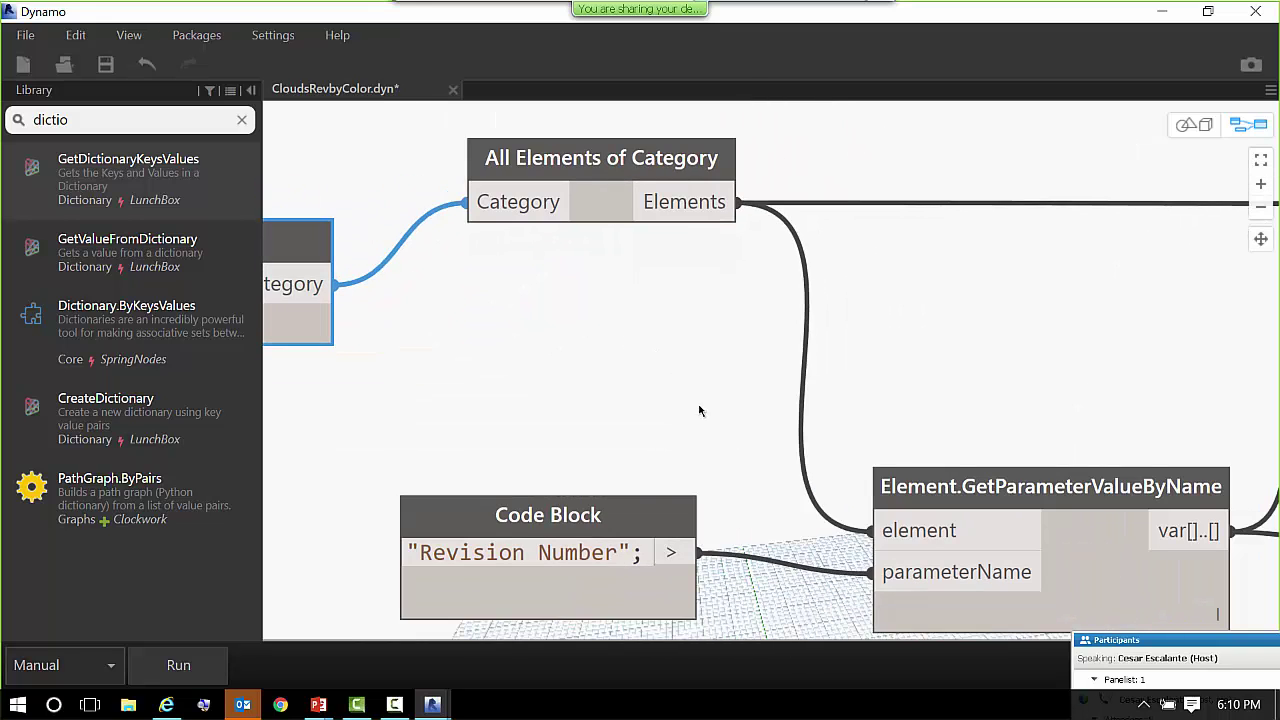
middle_click_drag(700, 409, 704, 307)
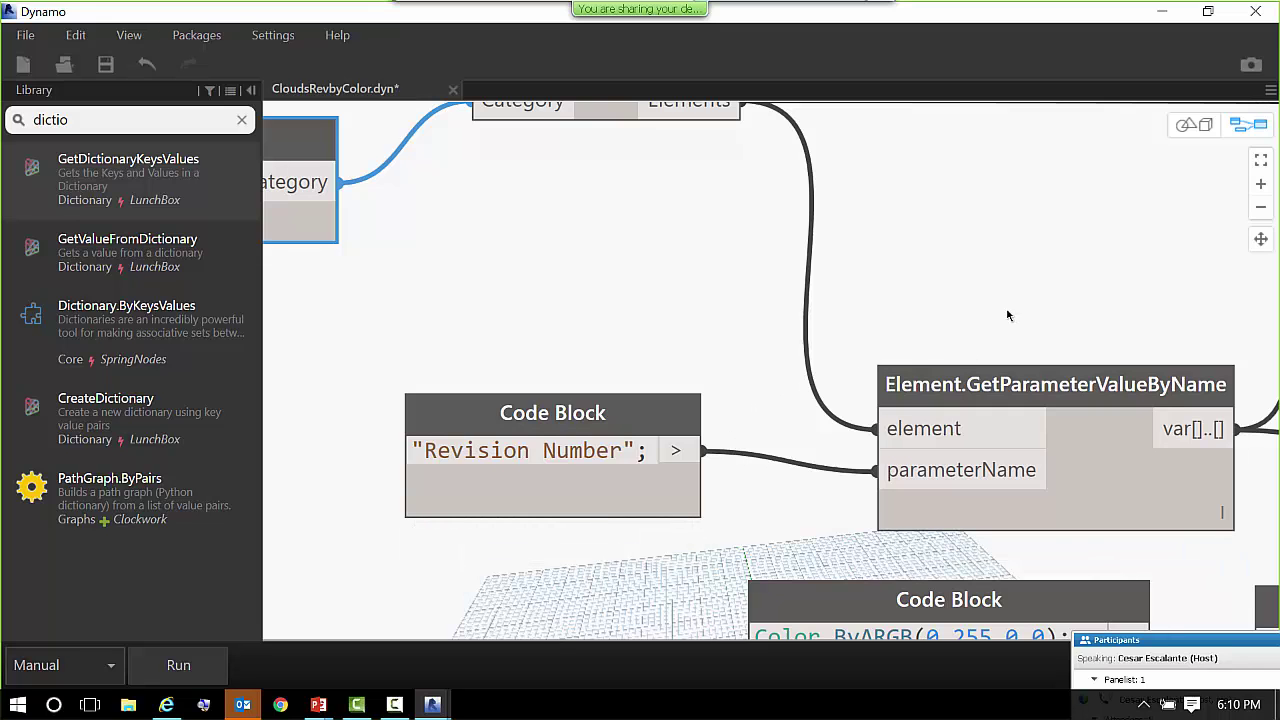
middle_click_drag(929, 337, 443, 342)
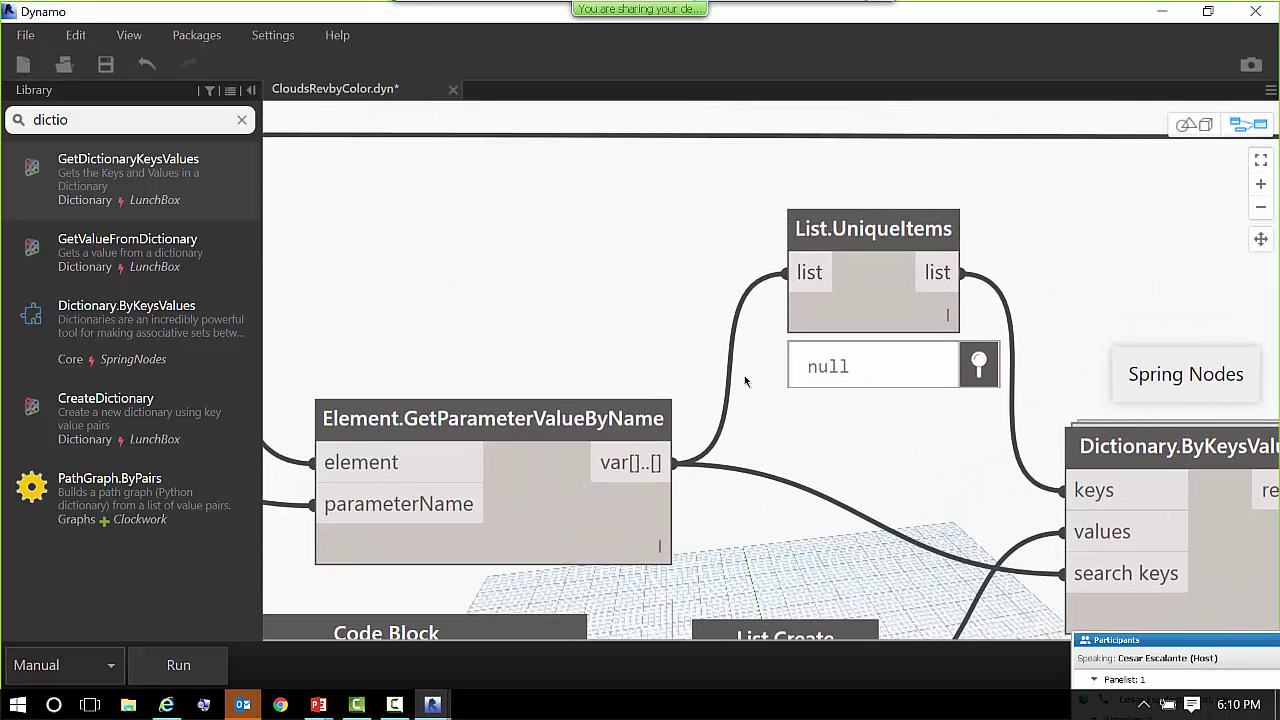
- Run the graph and pin the List.UniqueItems preview showing revisions 2, 3, 1, 4
left_click(200, 665)
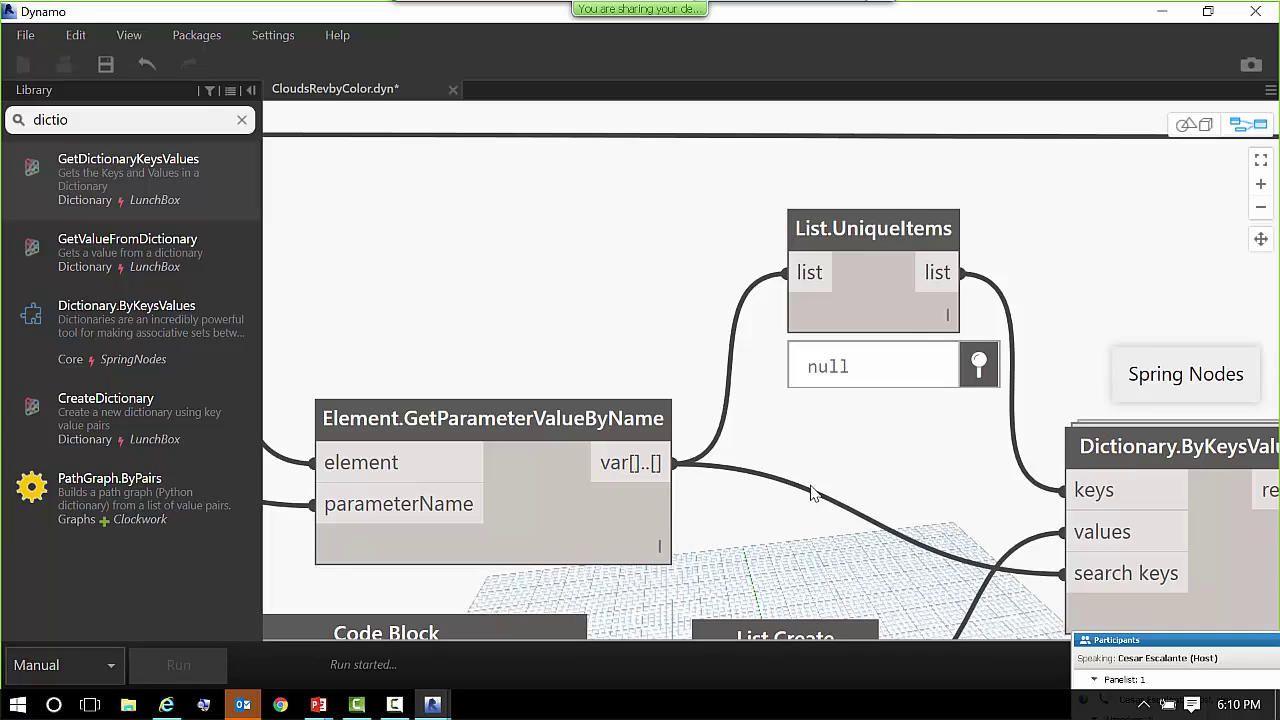
mouse_move(910, 340)
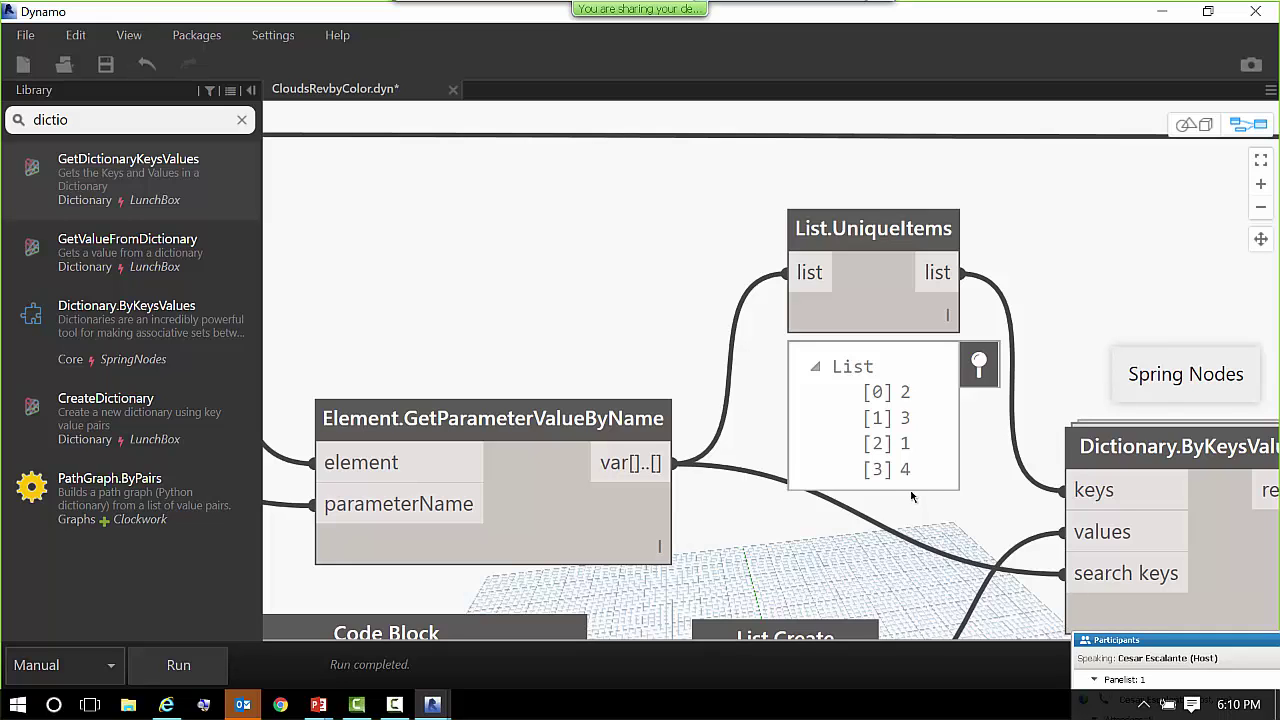
scroll(893, 510, "down", 2)
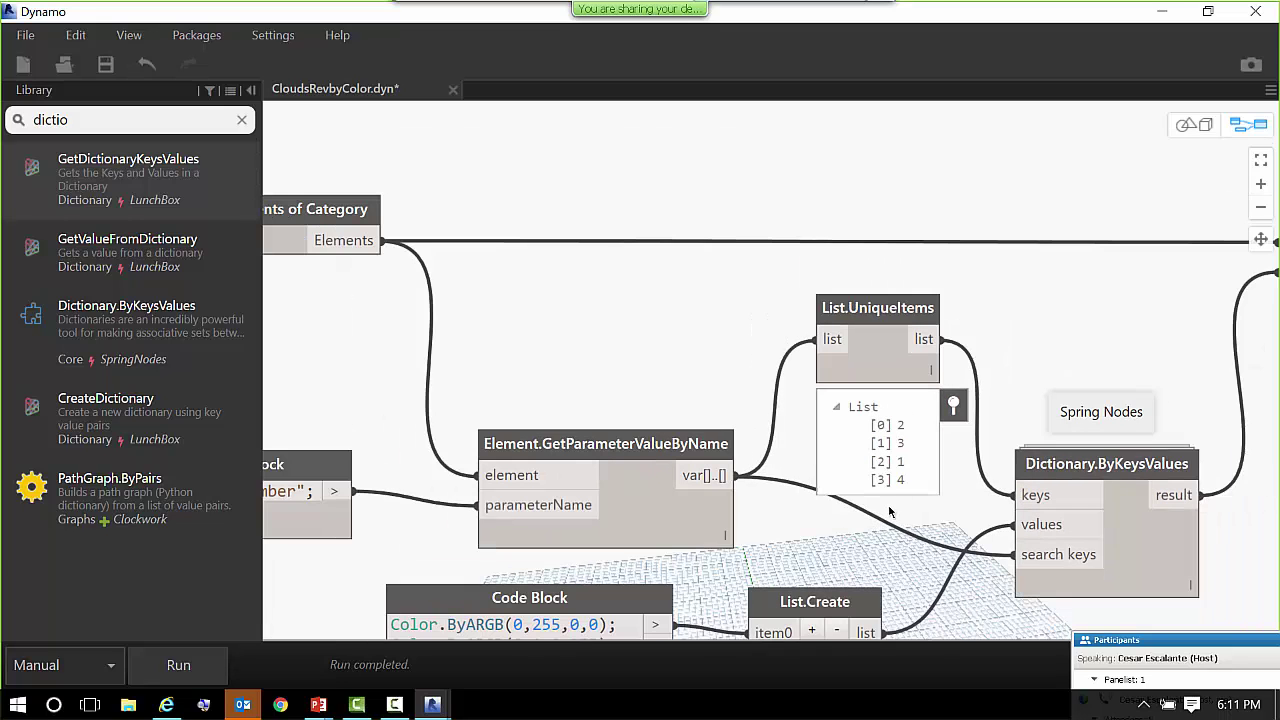
middle_click_drag(418, 545, 610, 478)
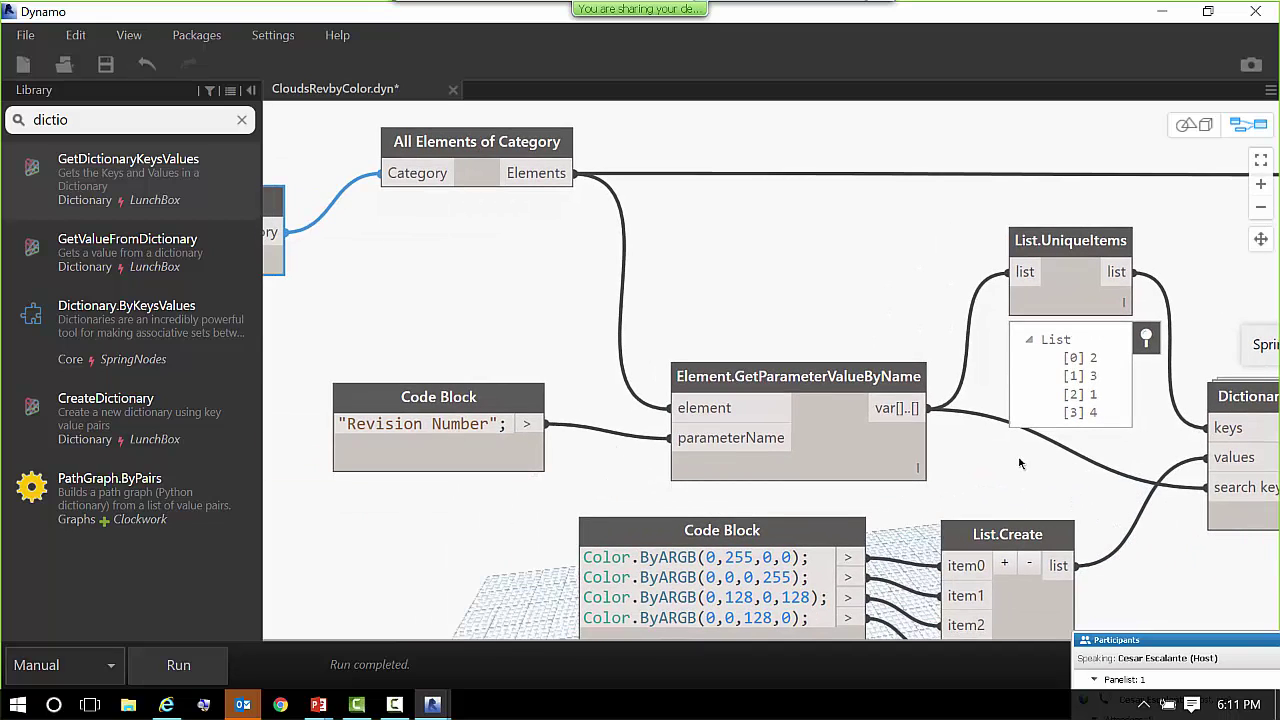
middle_click_drag(1020, 463, 700, 450)
scroll(770, 440, "up", 1)
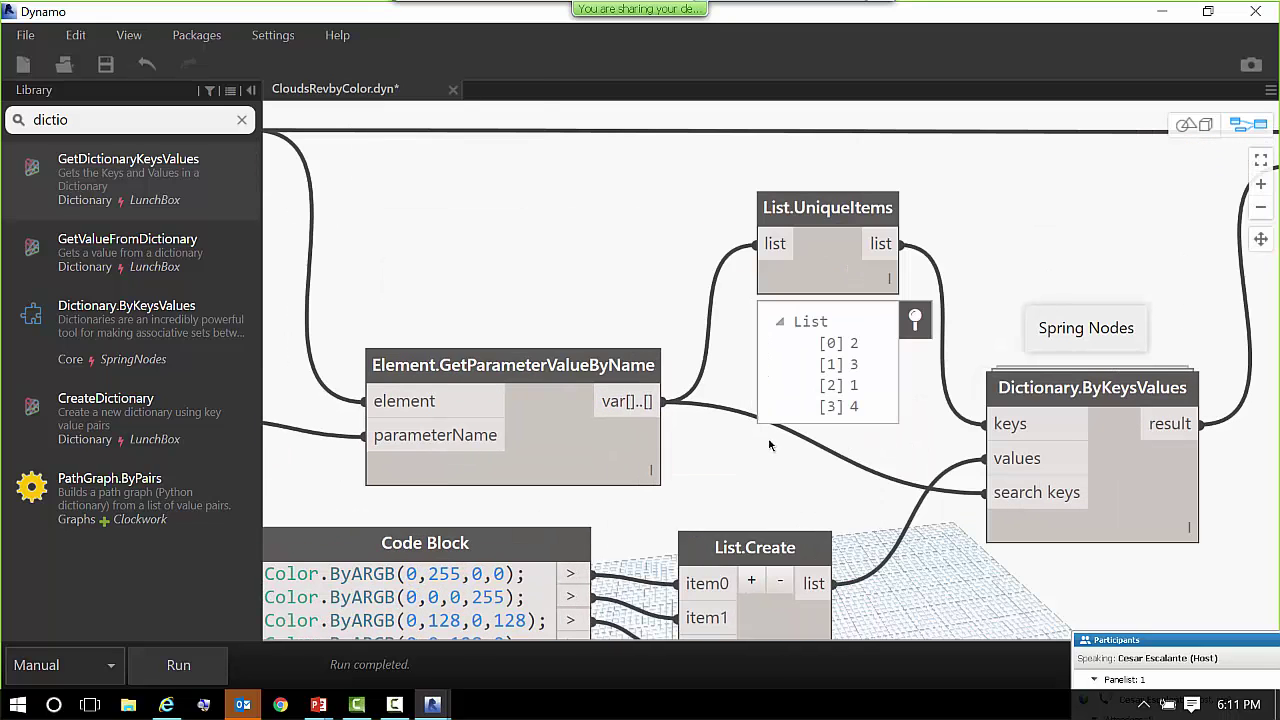
left_click(913, 322)
- Pan across the colour note, colour override node and Dictionary.ByKeysValues, then fit the whole graph
middle_click_drag(873, 458, 689, 464)
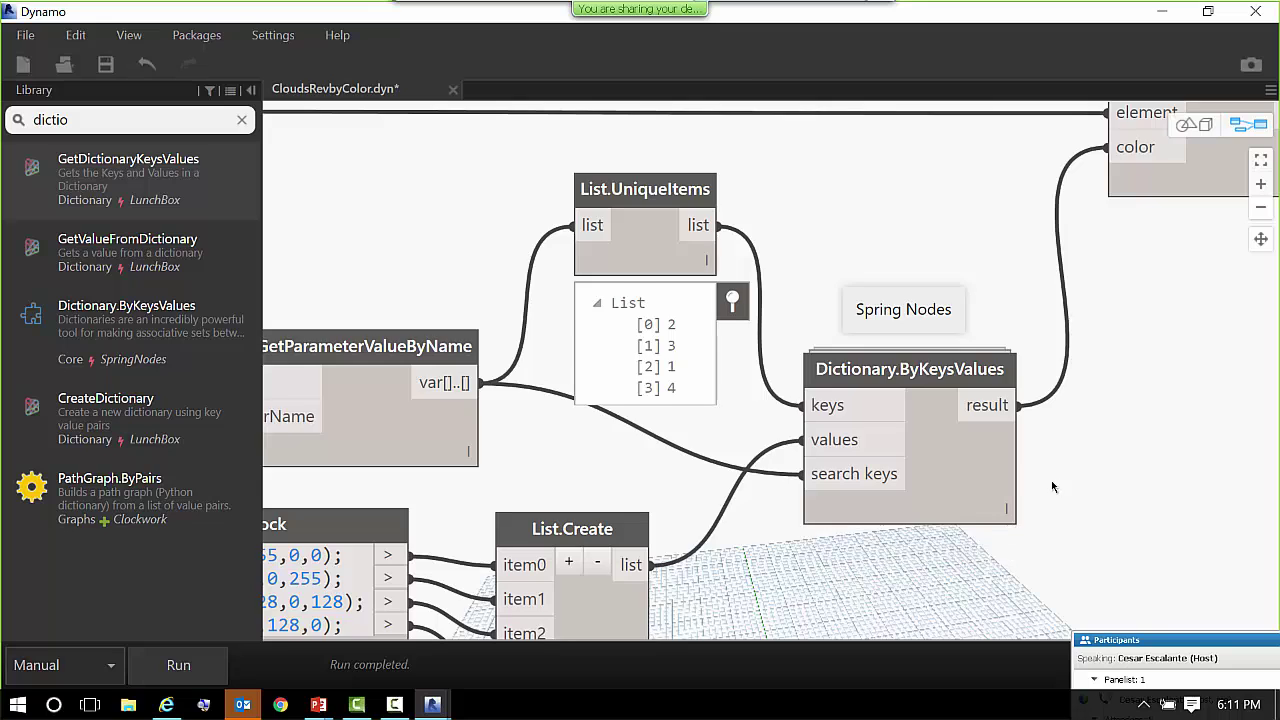
scroll(1051, 480, "down", 1)
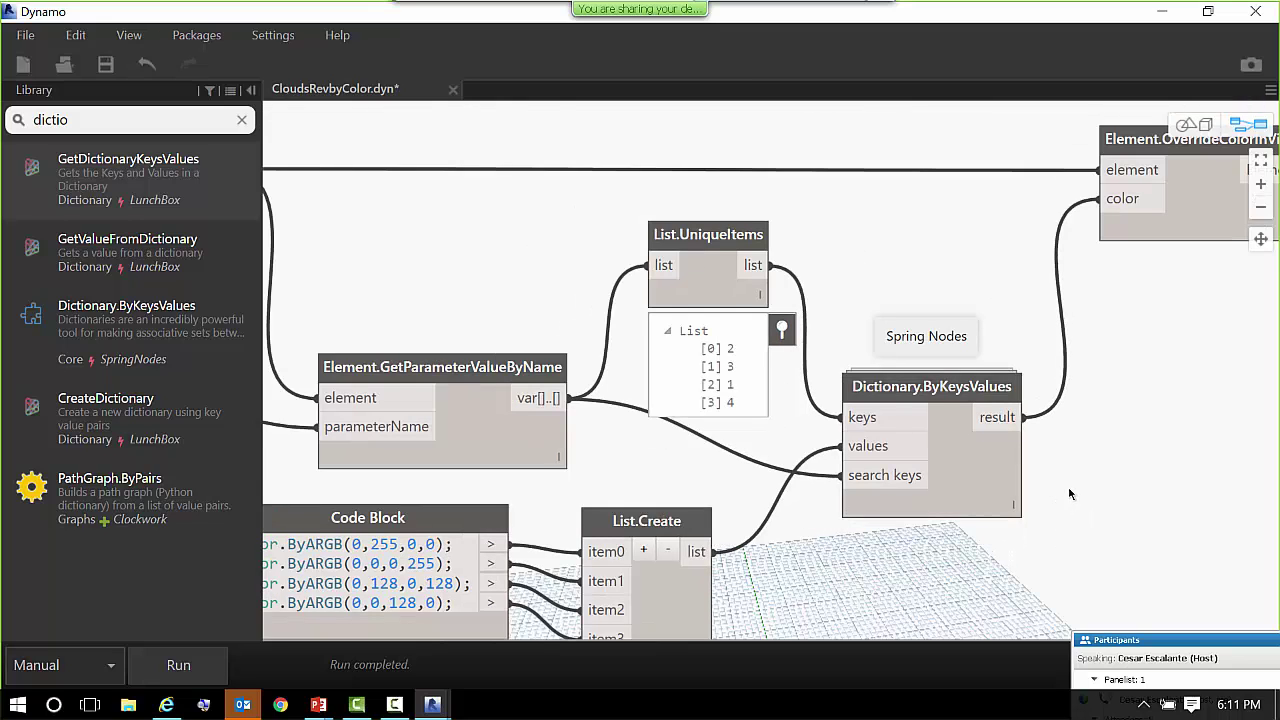
middle_click_drag(1074, 491, 1088, 446)
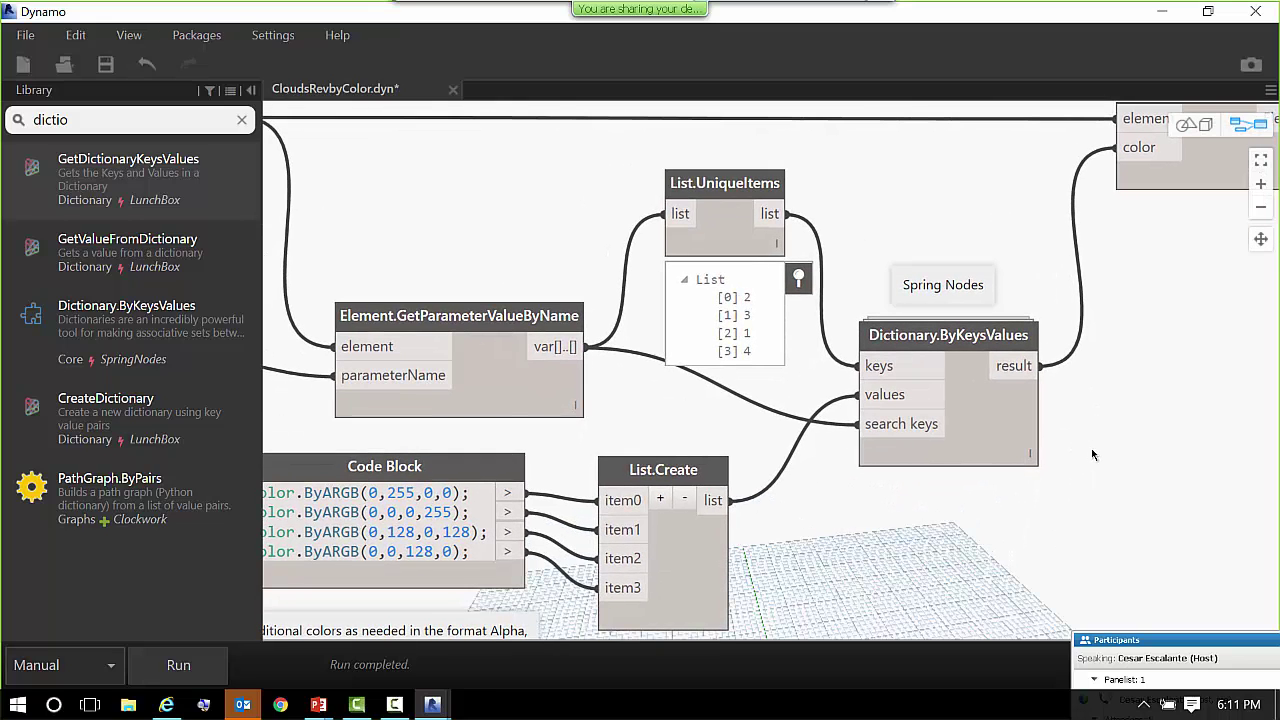
middle_click_drag(285, 552, 507, 428)
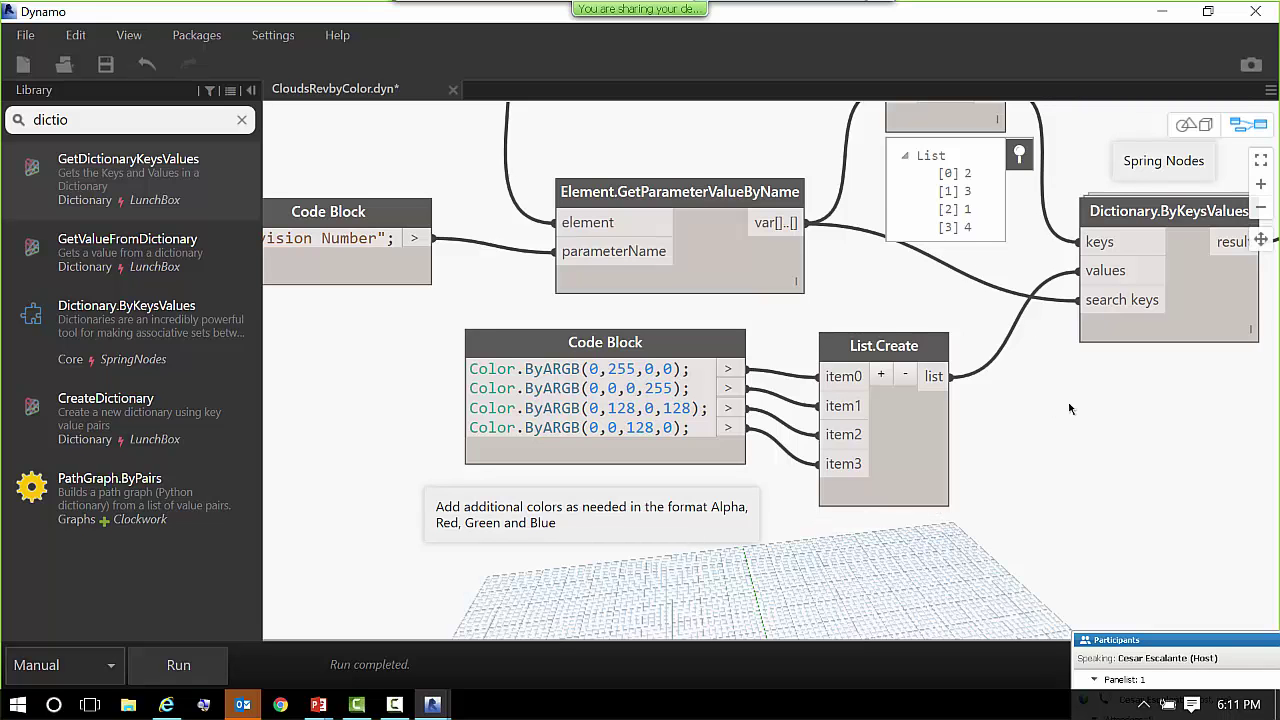
middle_click_drag(993, 438, 866, 553)
scroll(866, 553, "up", 5)
middle_click_drag(791, 437, 974, 451)
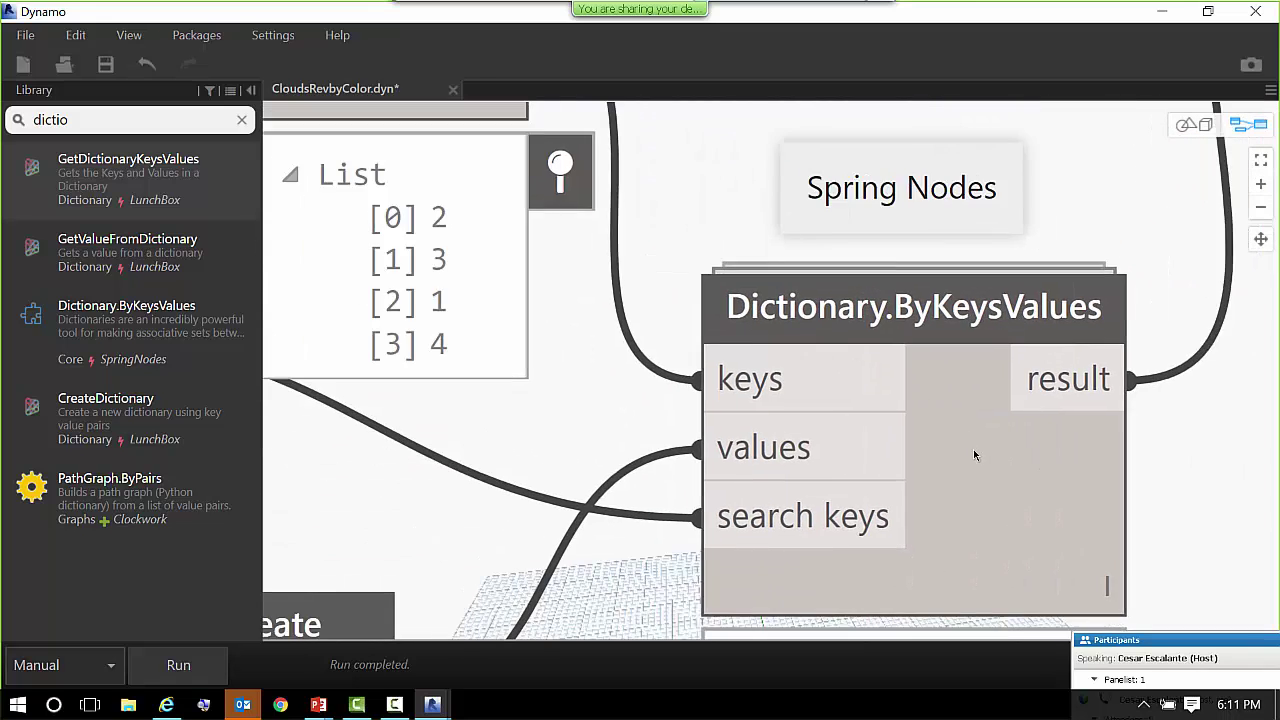
scroll(973, 449, "down", 2)
scroll(970, 452, "down", 1)
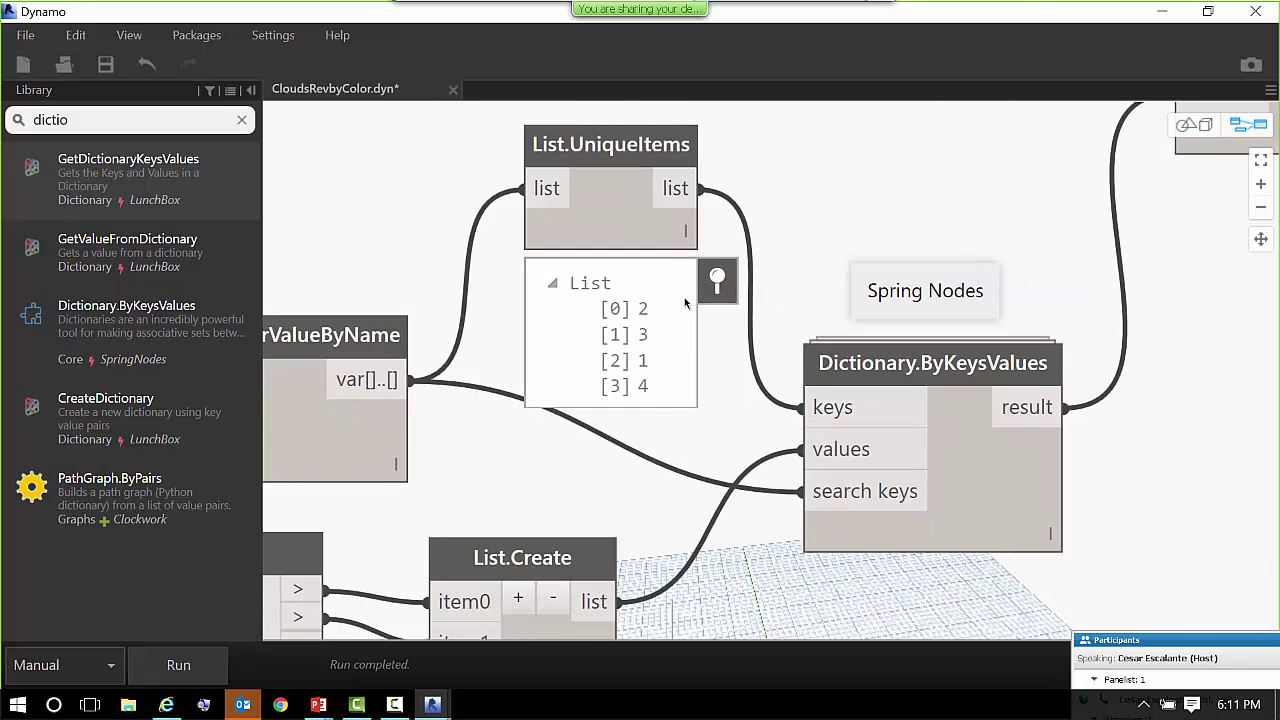
scroll(678, 457, "down", 3)
key("ctrl+t")
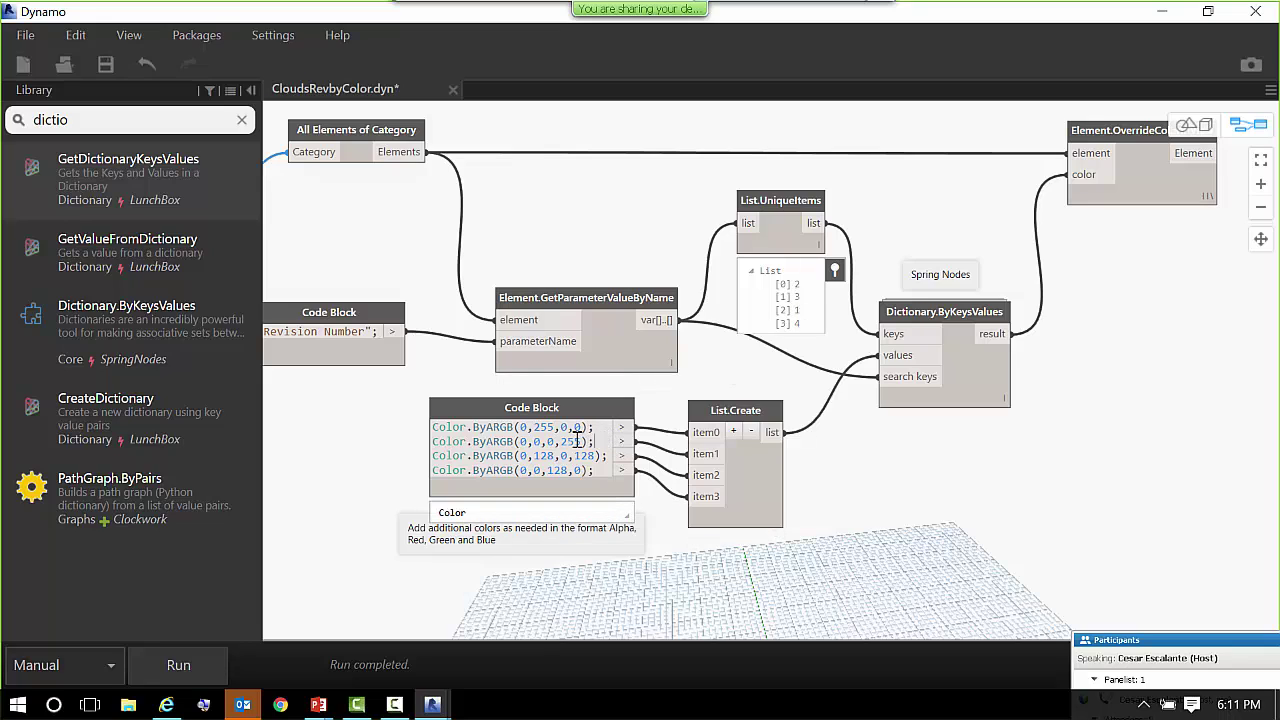
left_click_drag(596, 442, 403, 449)
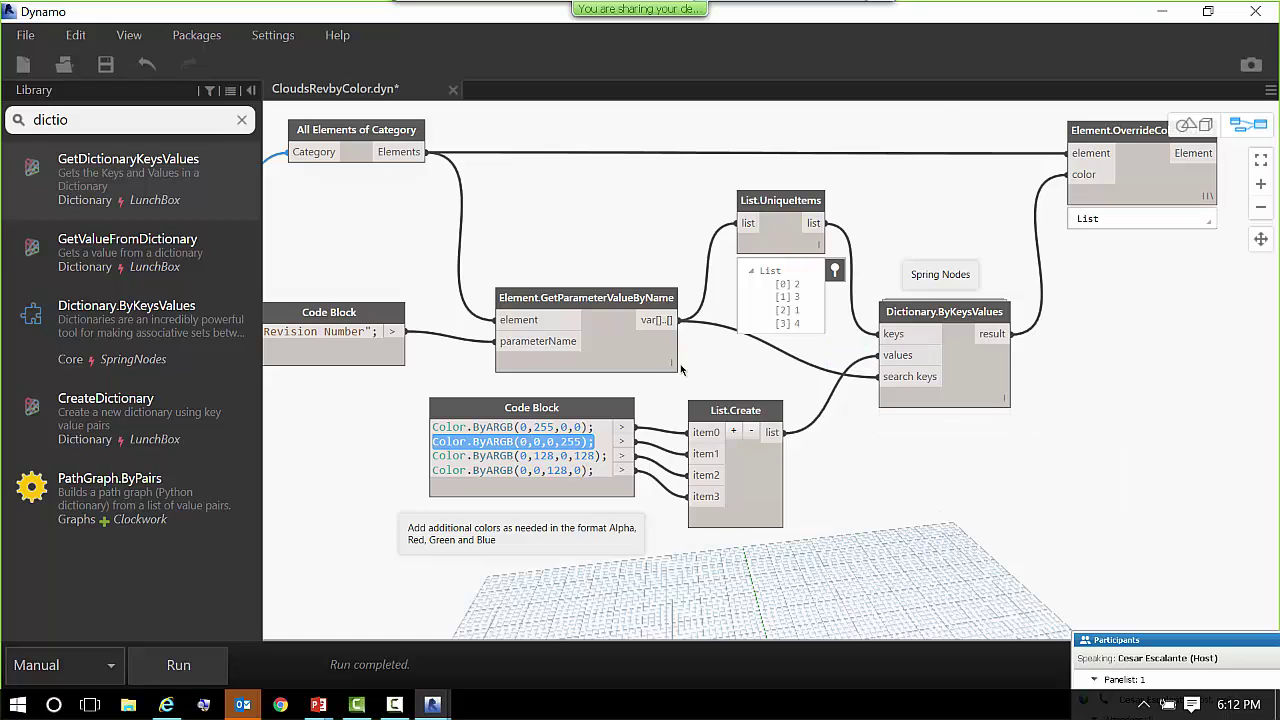
left_click_drag(620, 310, 614, 242)
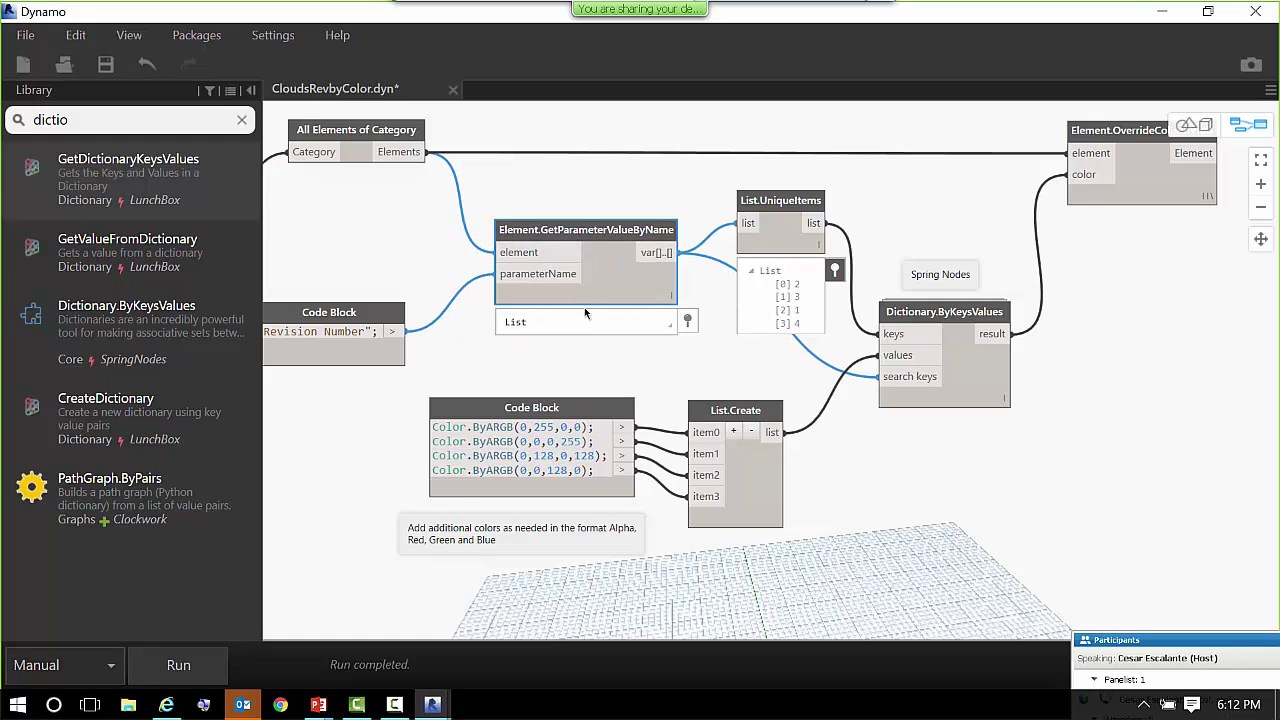
mouse_move(580, 318)
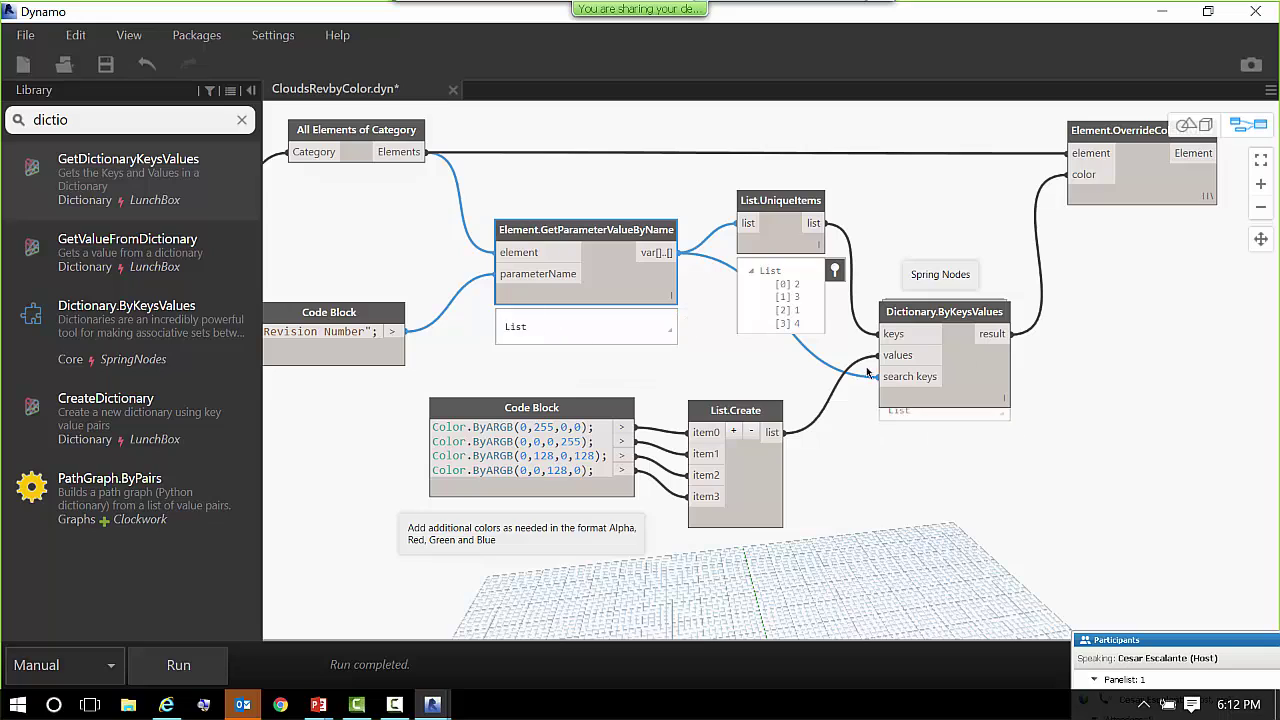
mouse_move(968, 376)
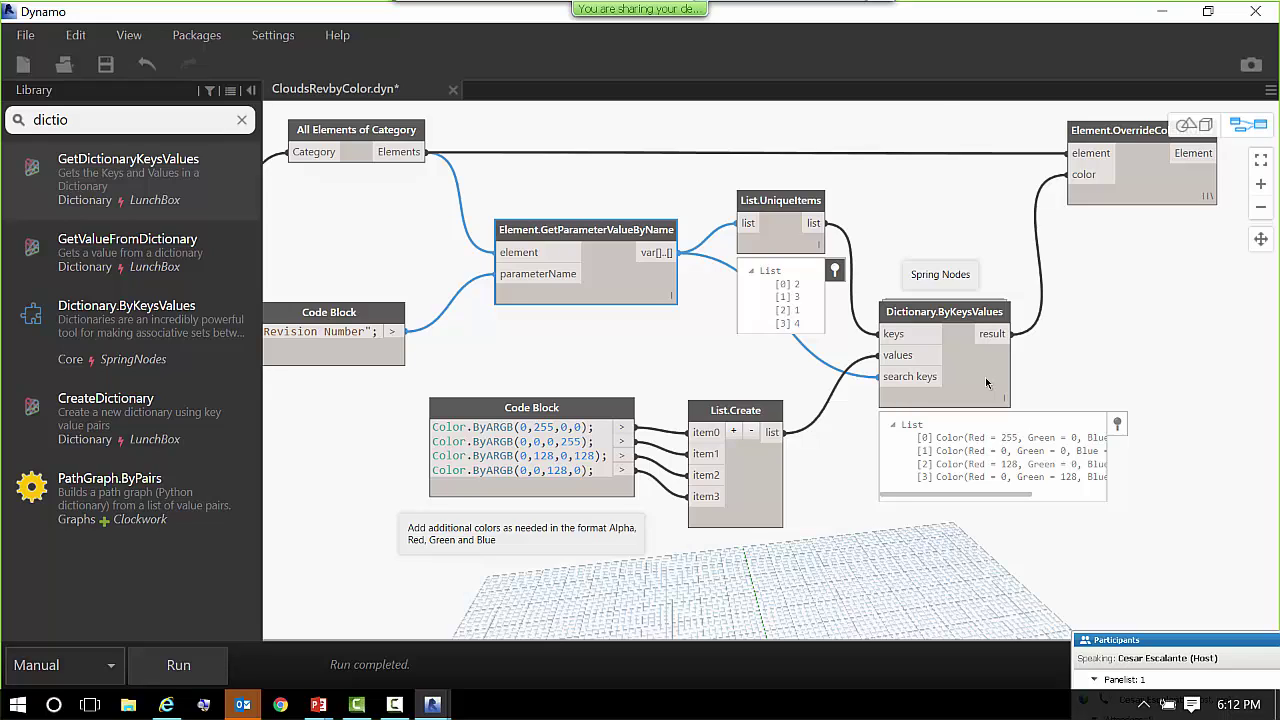
- Zoom in on Element.OverrideColorInView, then restore Dynamo to a smaller window revealing Revit's coloured clouds
scroll(1120, 263, "up", 2)
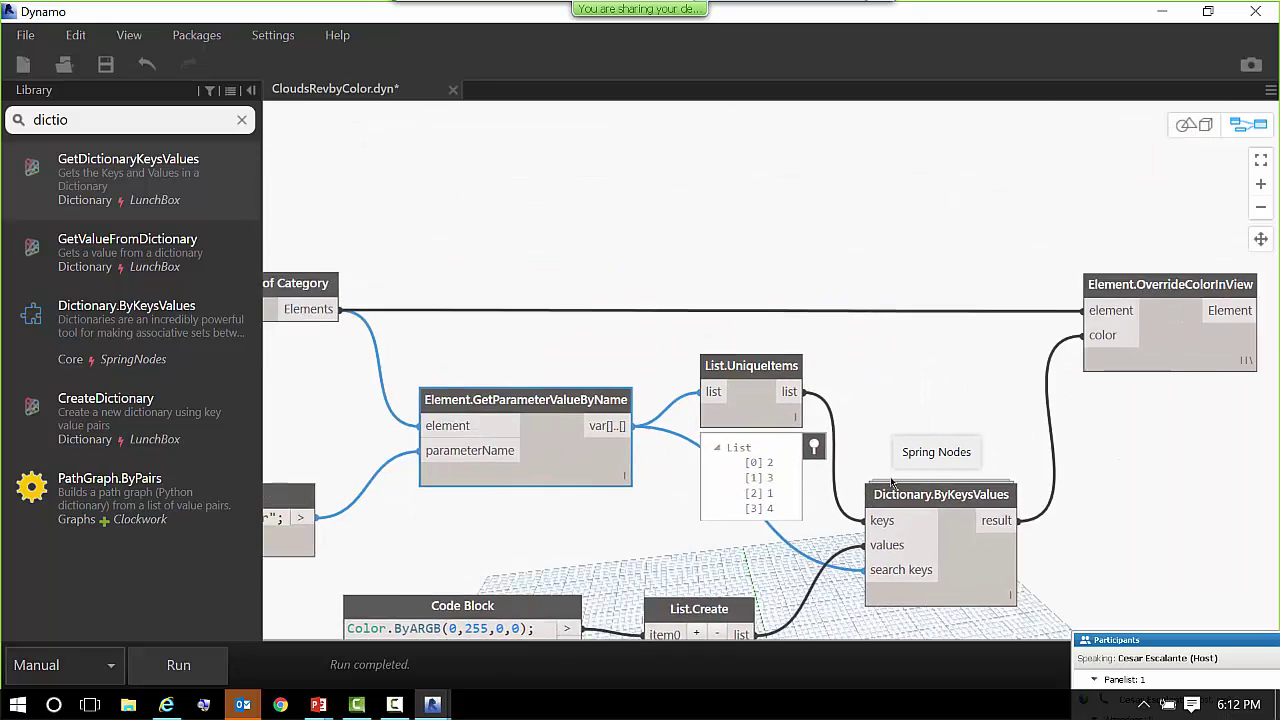
scroll(923, 292, "up", 2)
mouse_move(999, 339)
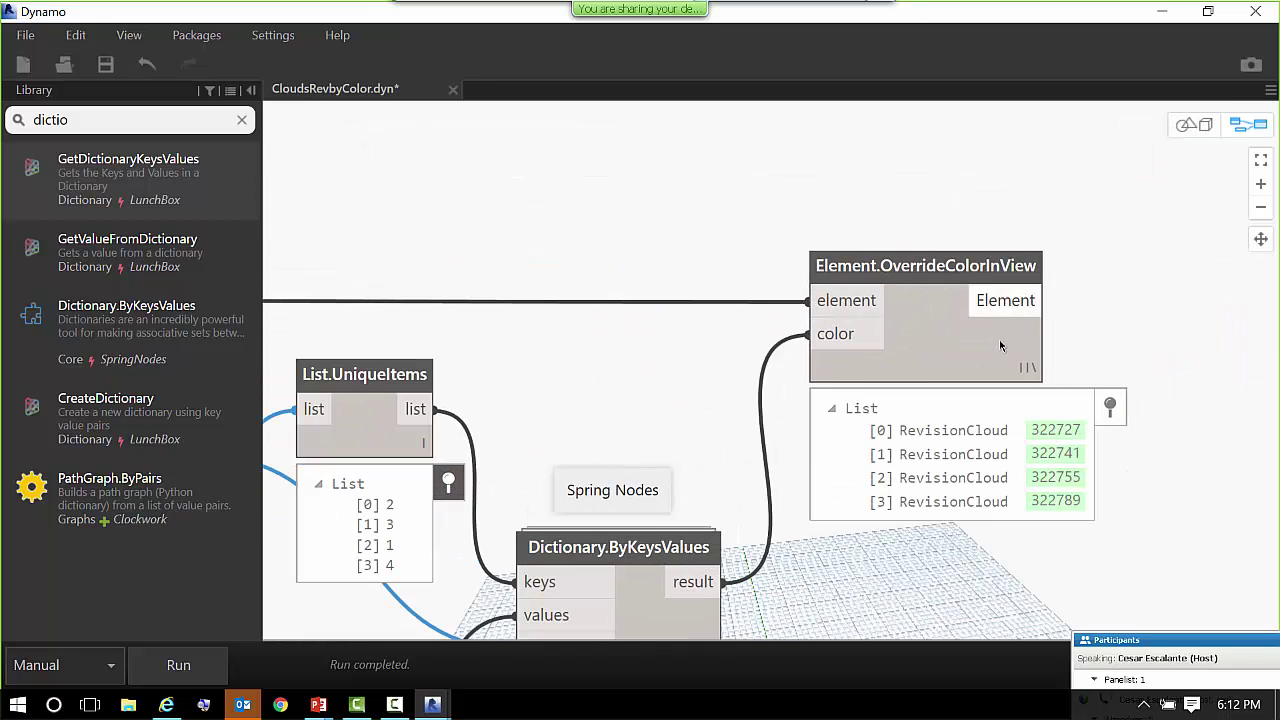
double_click(905, 17)
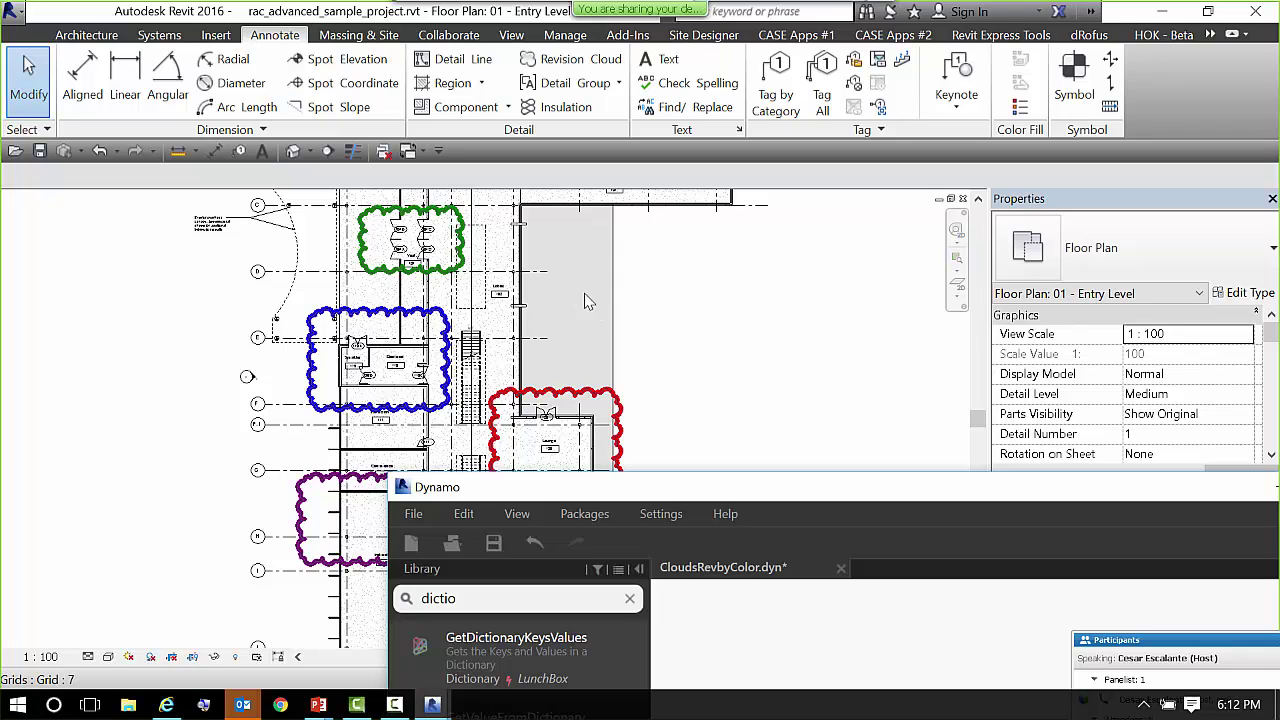
- Select the red revision cloud to confirm it is Revision 2, then dismiss its context menu
left_click(623, 408)
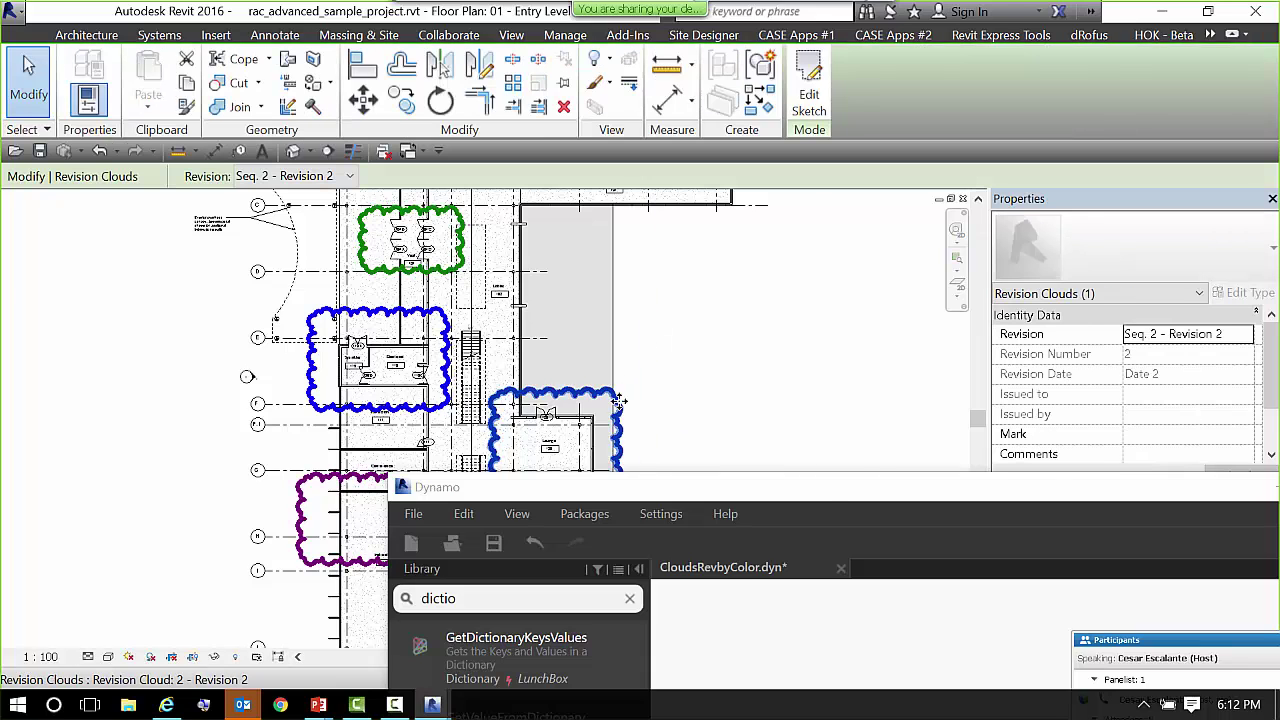
right_click(623, 408)
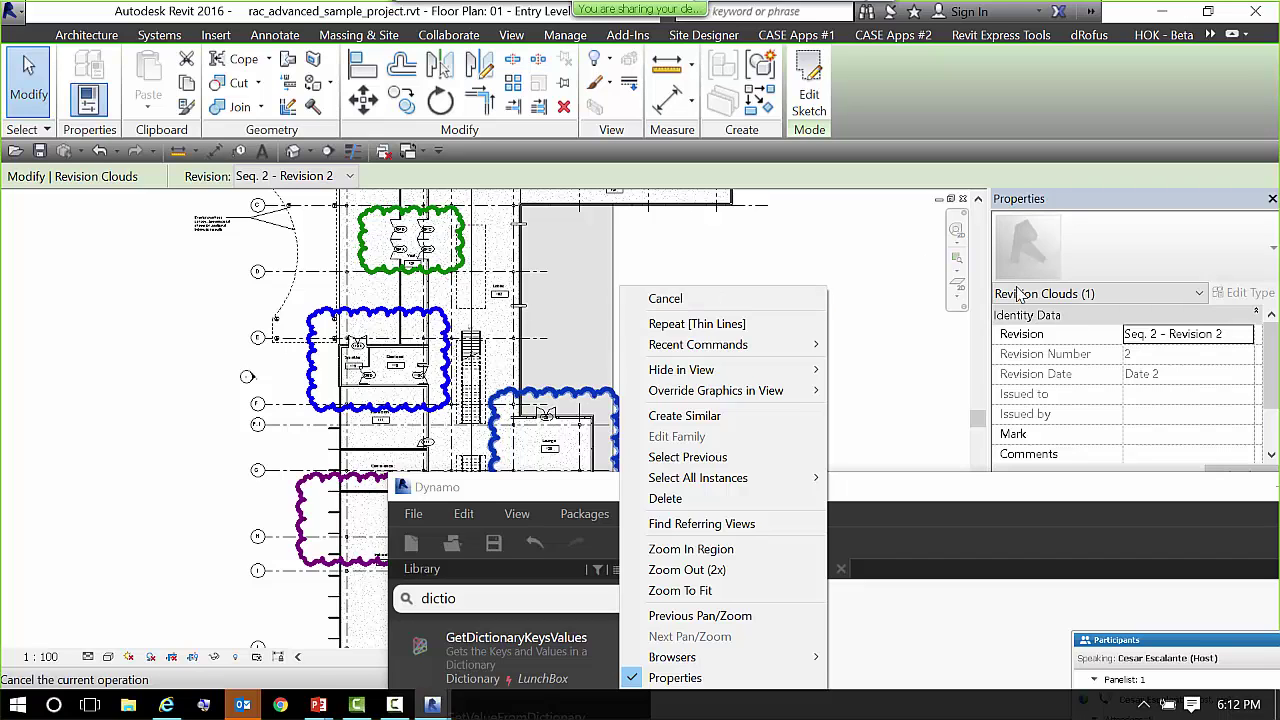
key("Escape")
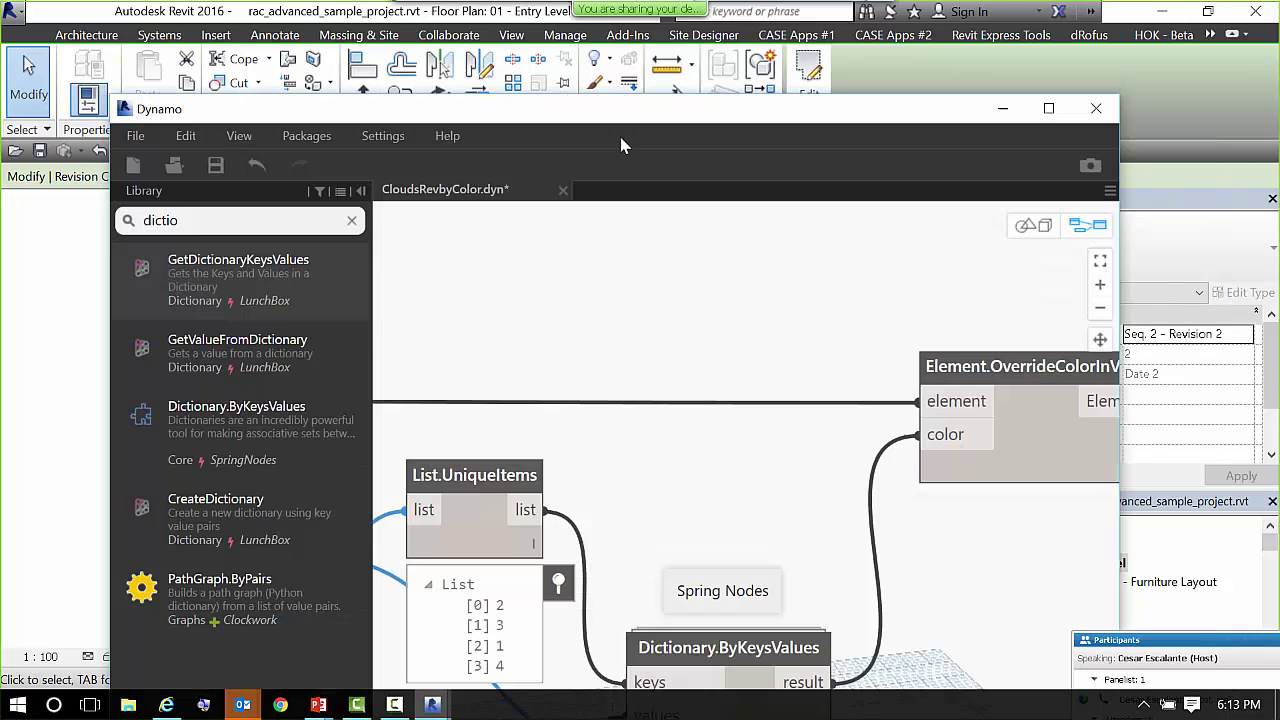
- Zoom out over the colour-by-revision graph and switch to the DUGJul.pptx deck from the taskbar
scroll(752, 484, "down", 1)
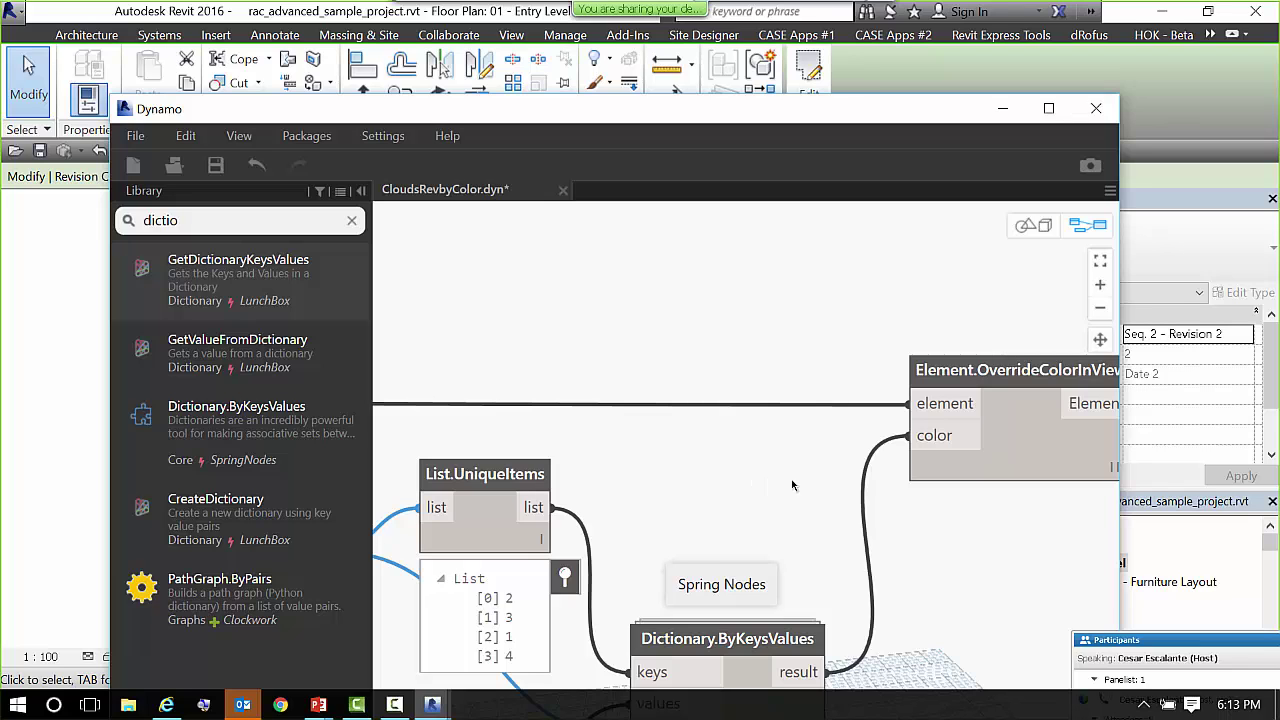
scroll(792, 485, "down", 5)
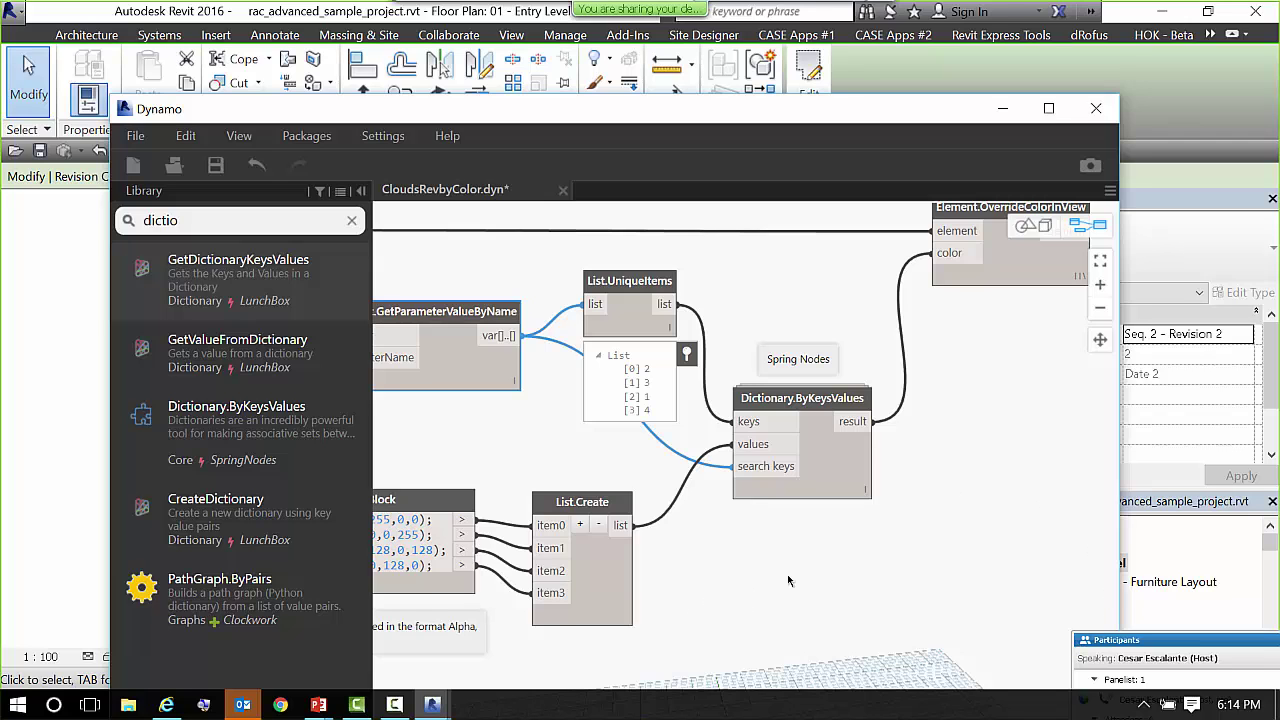
scroll(785, 572, "down", 1)
scroll(782, 572, "down", 2)
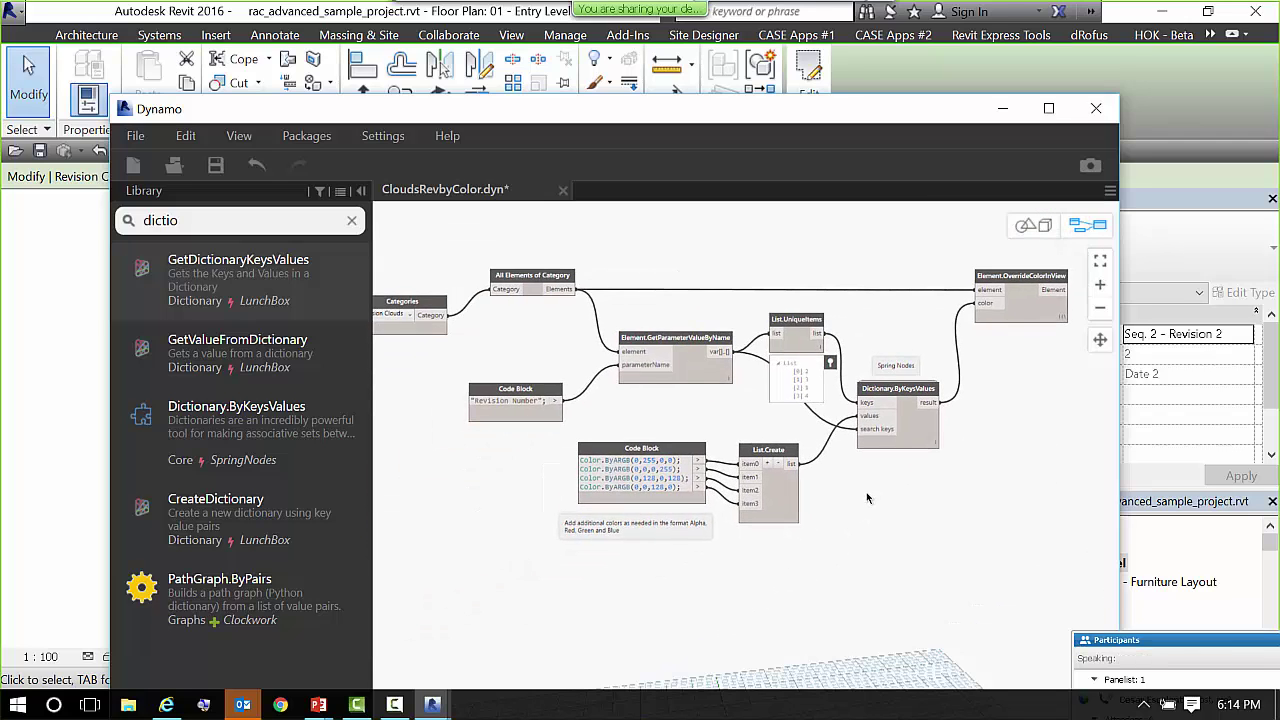
mouse_move(437, 707)
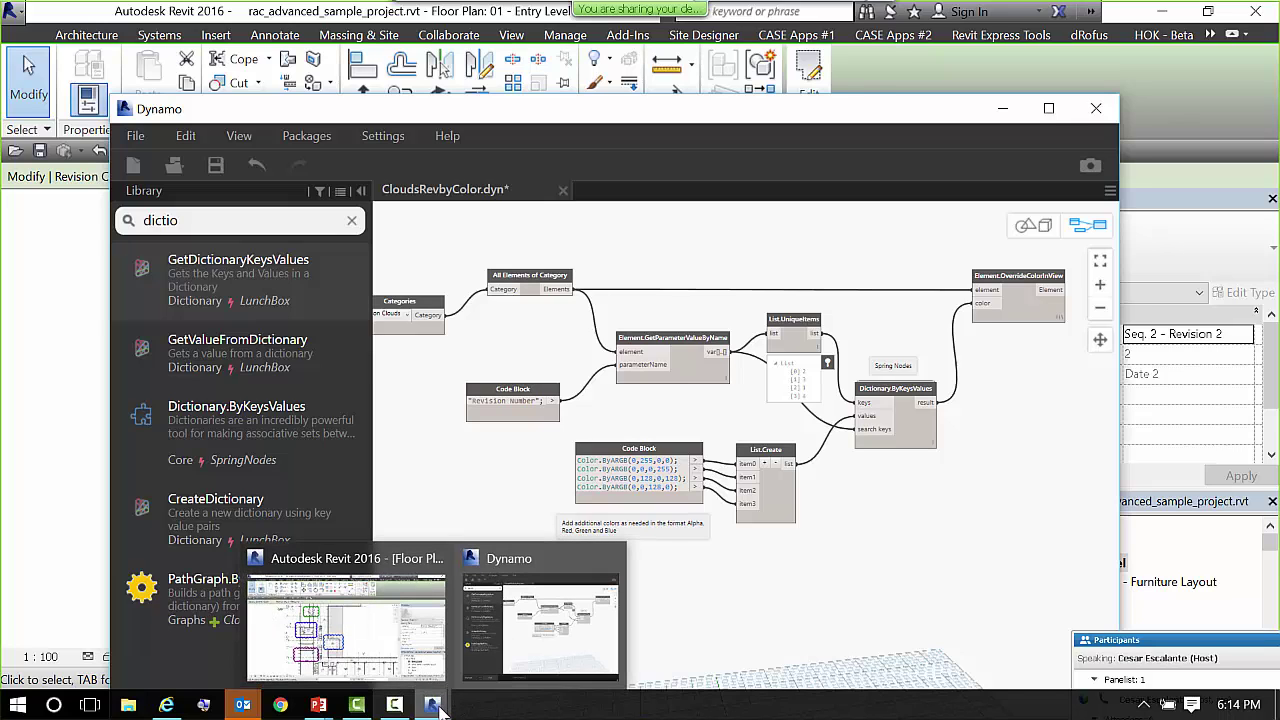
mouse_move(318, 705)
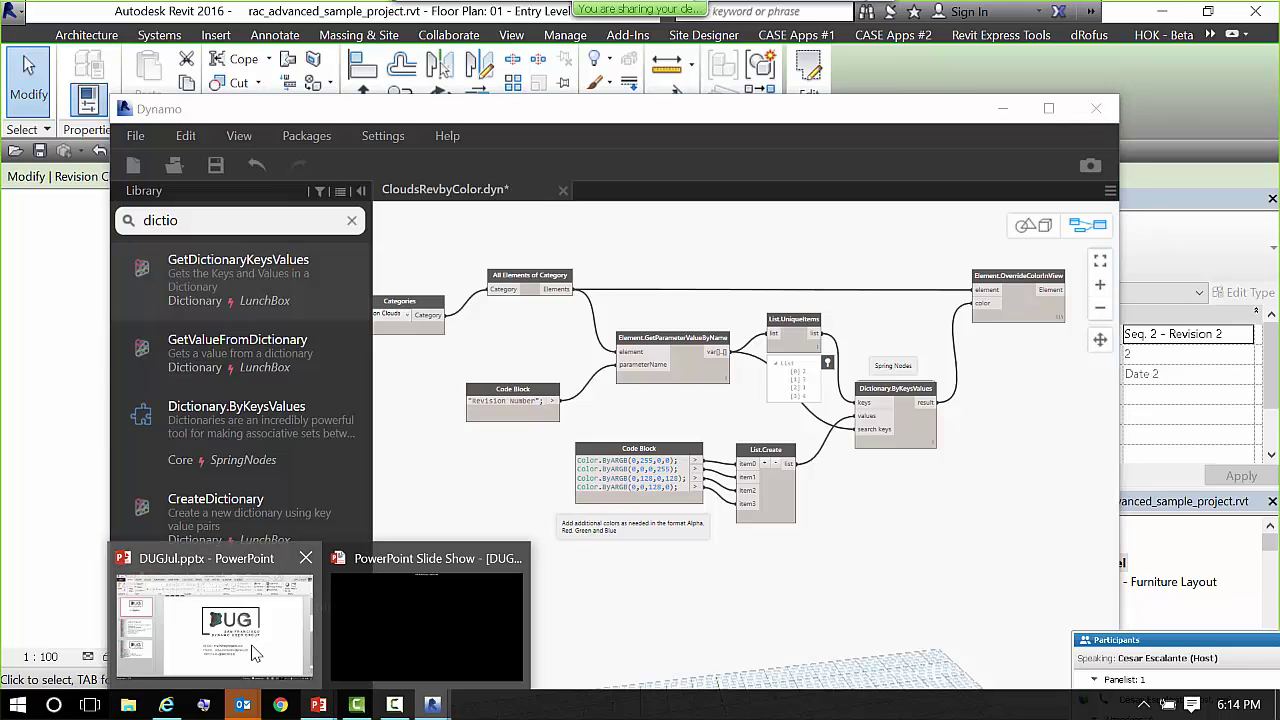
left_click(255, 653)
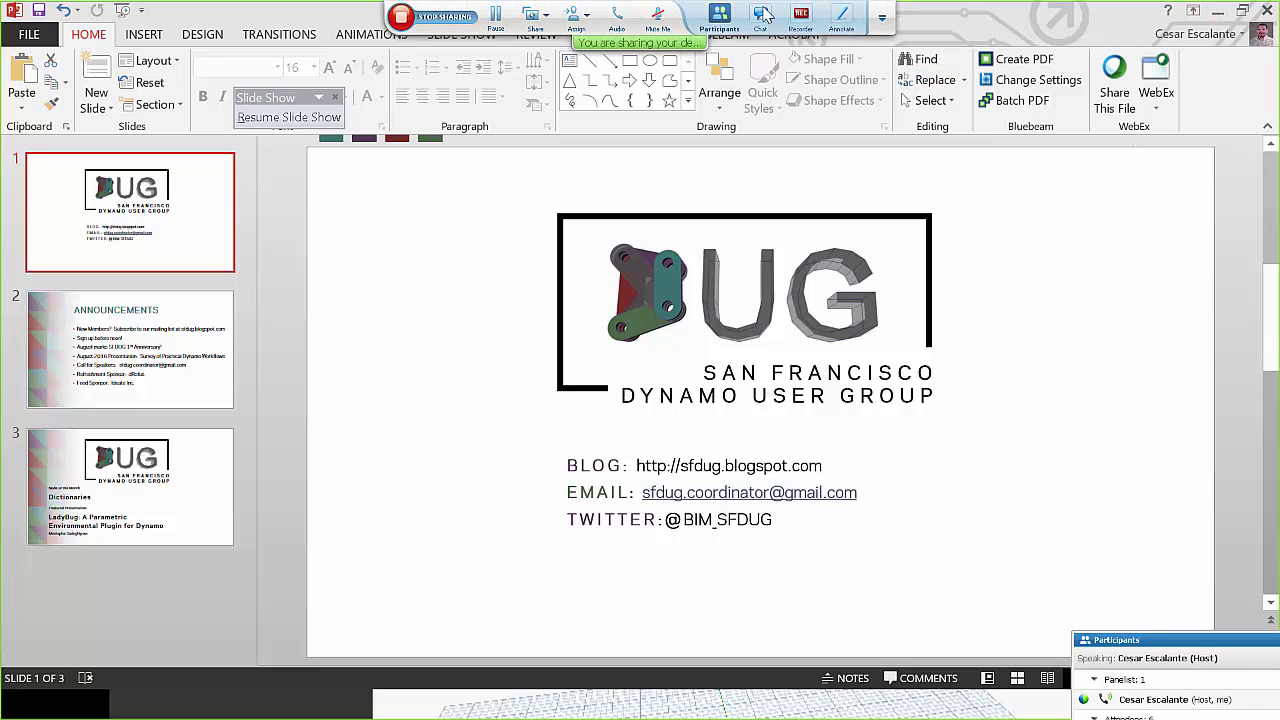
- Move the WebEx Participants panel up over the slide and lengthen it to show all attendees
left_click_drag(1175, 643, 997, 173)
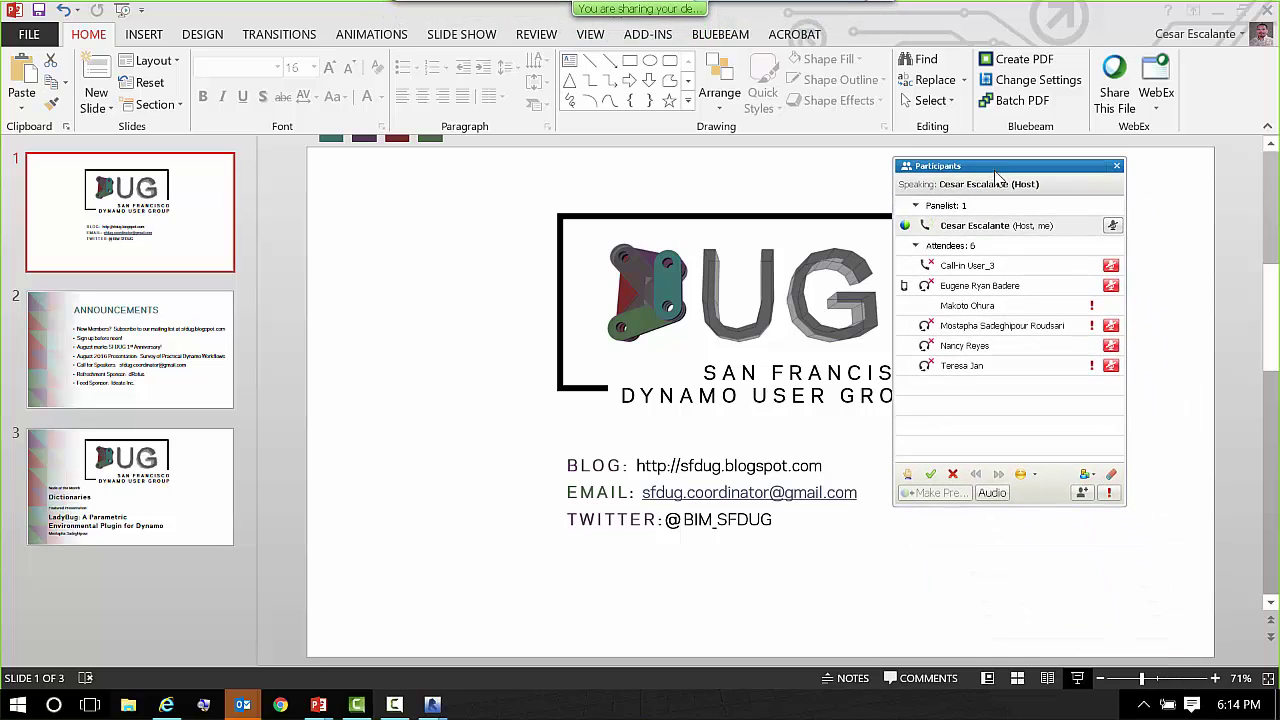
left_click_drag(1050, 505, 1062, 537)
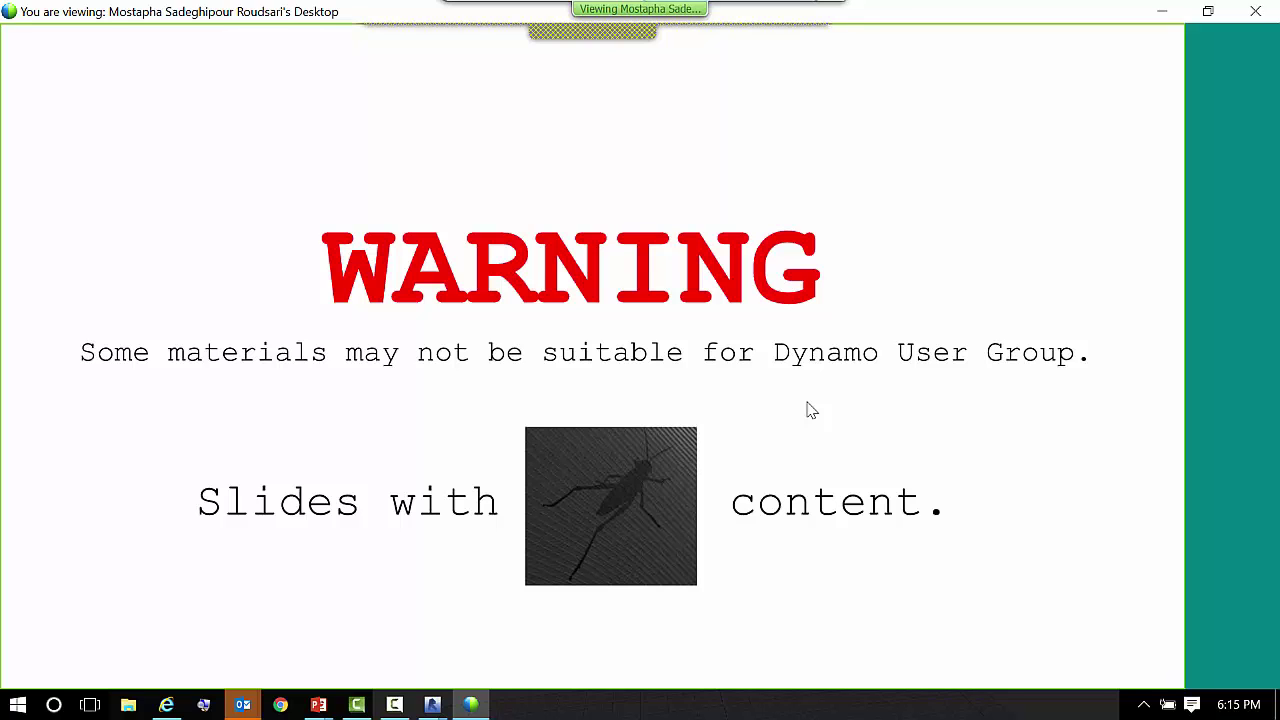
- Advance the guest's slideshow to the Weather Data, Energy/Daylight/Comfort and Airflow Analysis slide
key("Right")
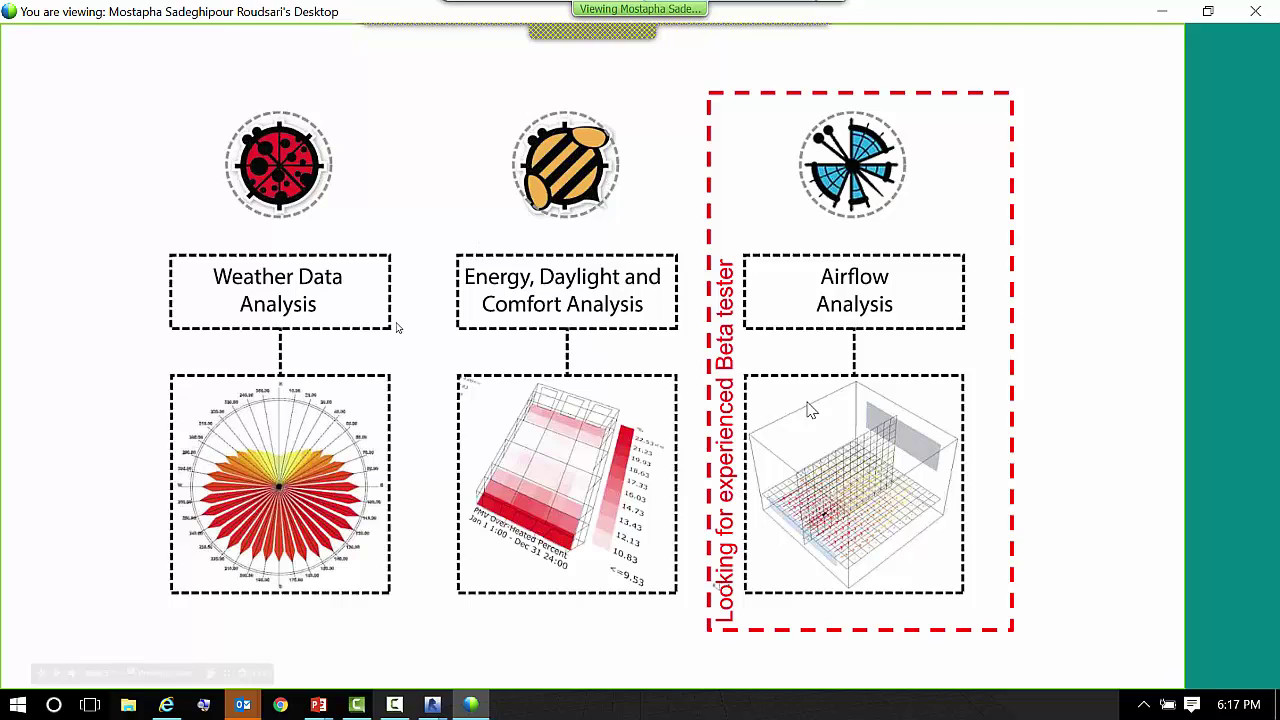
- Advance to slide 6, the Rhino + GH and .epw Ladybug workflow diagram
key("Right")
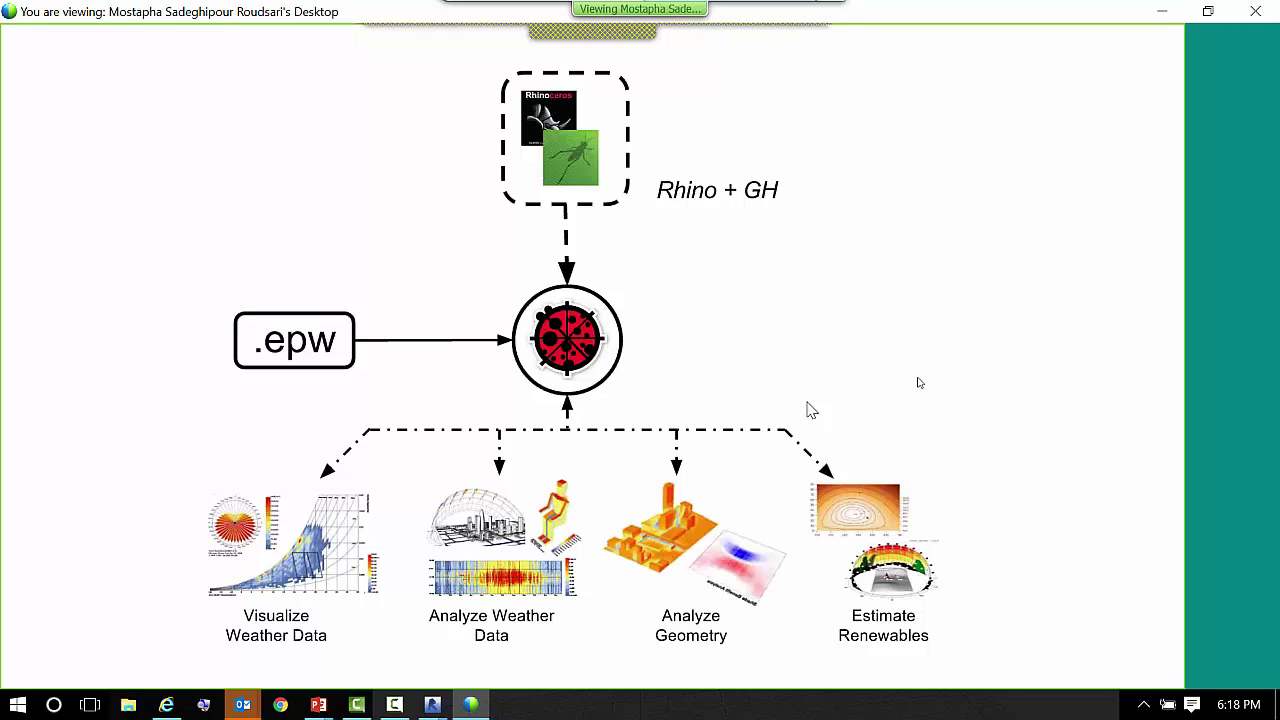
- Advance to slide 7, the Honeybee diagram of Daysim, Radiance, Therm, OpenStudio and EnergyPlus
key("Right")
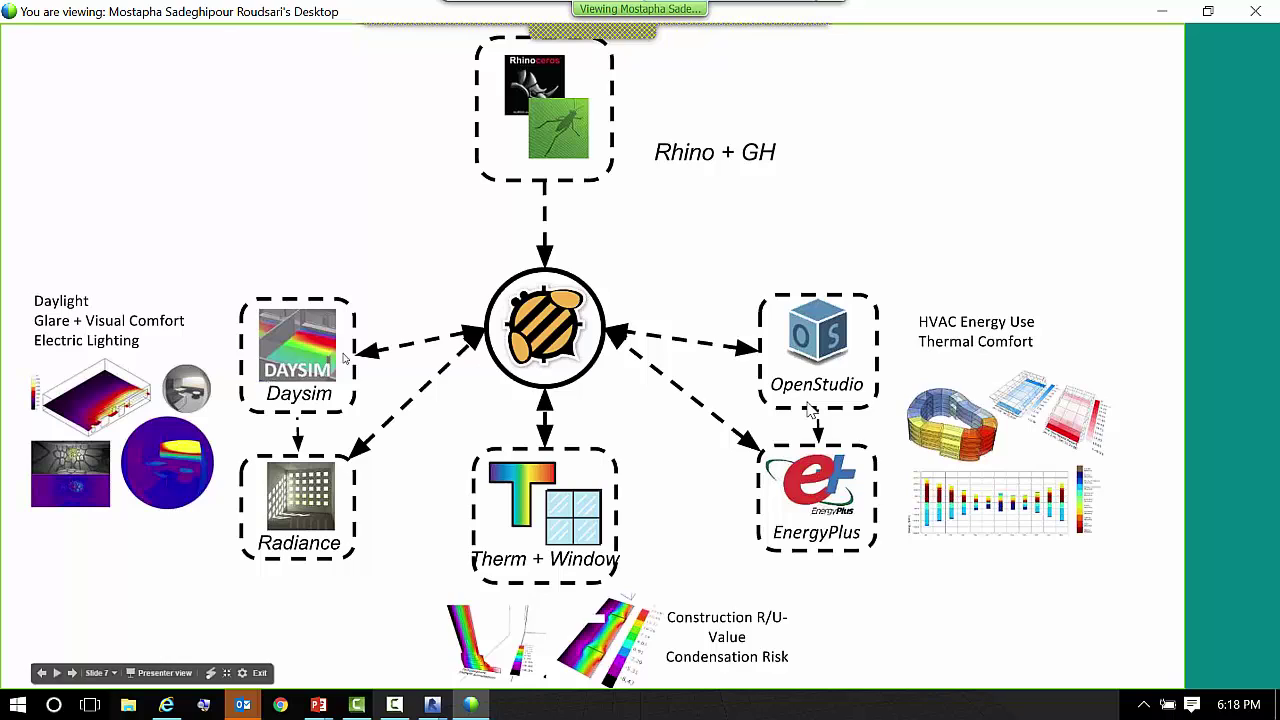
left_click(211, 672)
- Ink briefly over Daysim, Radiance, the HVAC image and EnergyPlus, then advance to the hammer vs. toolset slide
left_click(255, 652)
left_click_drag(289, 398, 270, 451)
key("e")
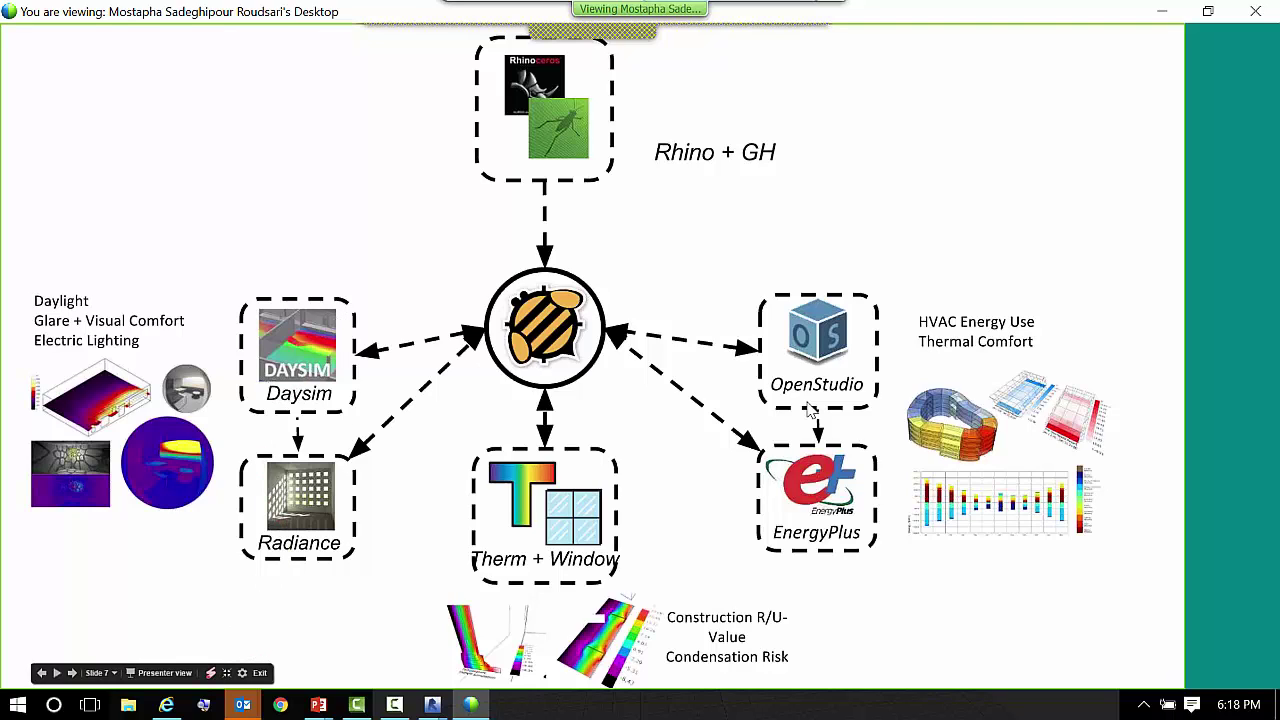
left_click_drag(296, 566, 322, 570)
key("e")
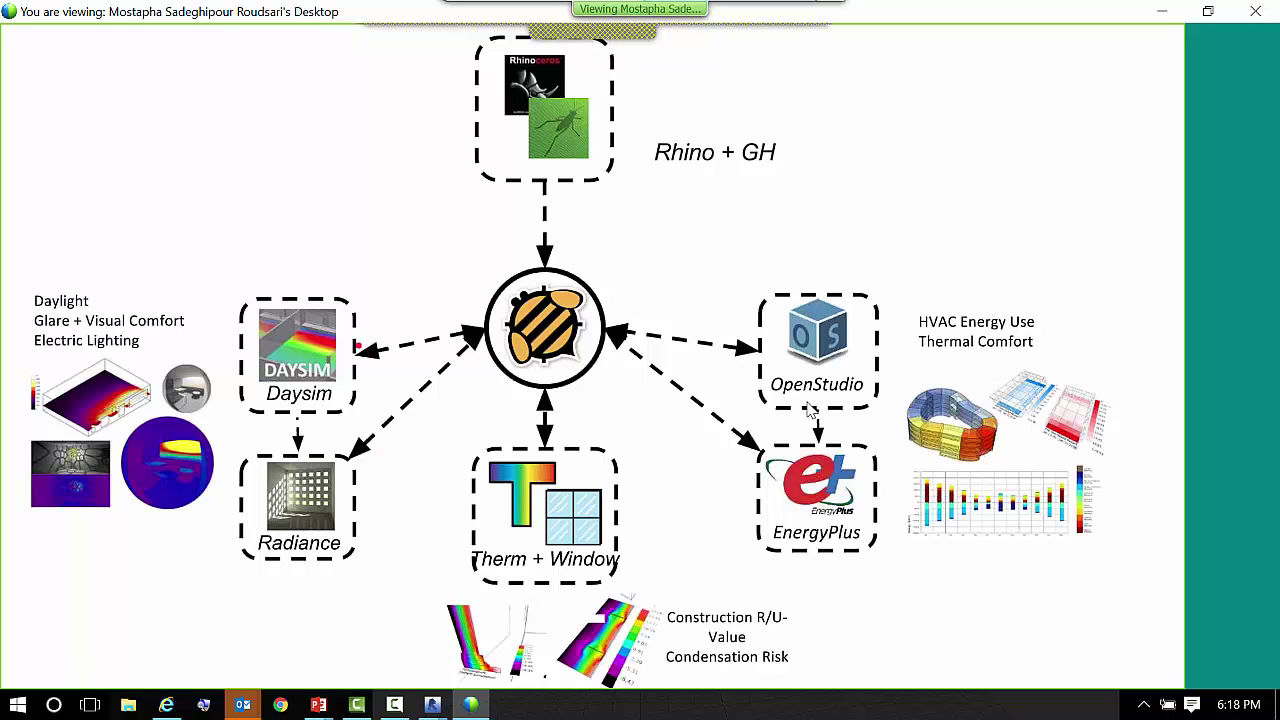
left_click_drag(910, 368, 898, 446)
key("e")
left_click_drag(835, 528, 856, 532)
key("e")
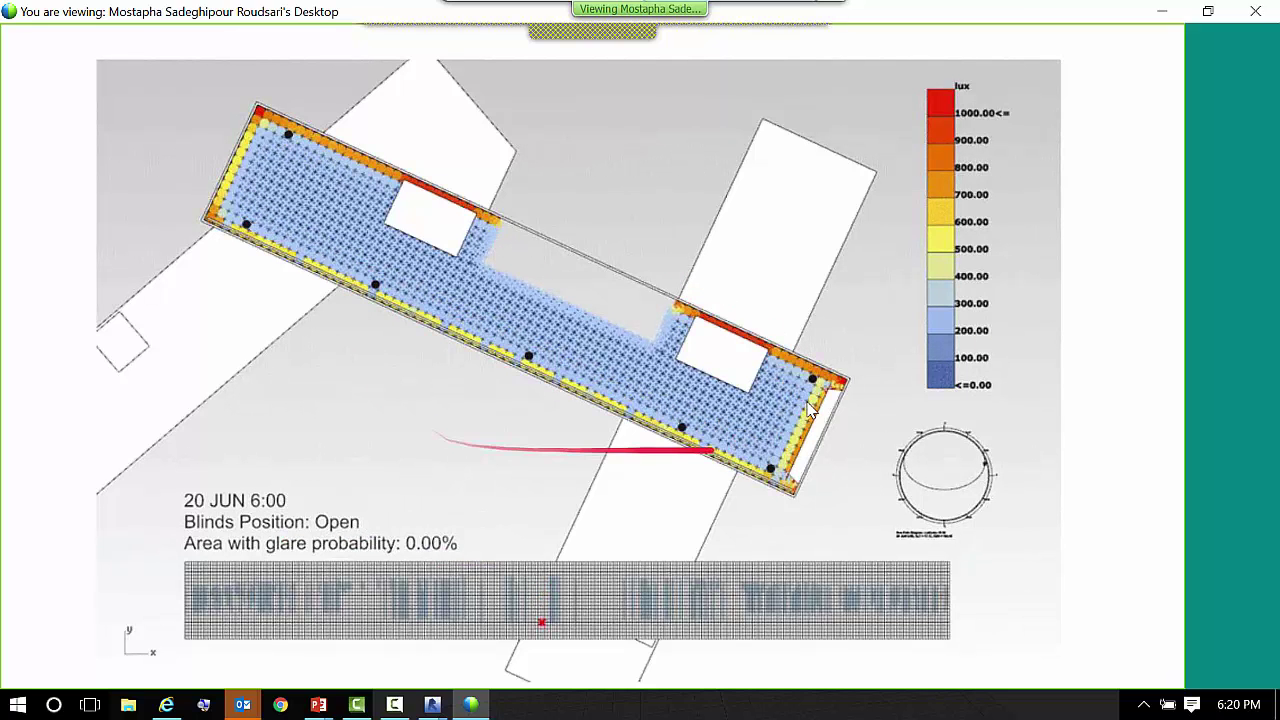
key("Right")
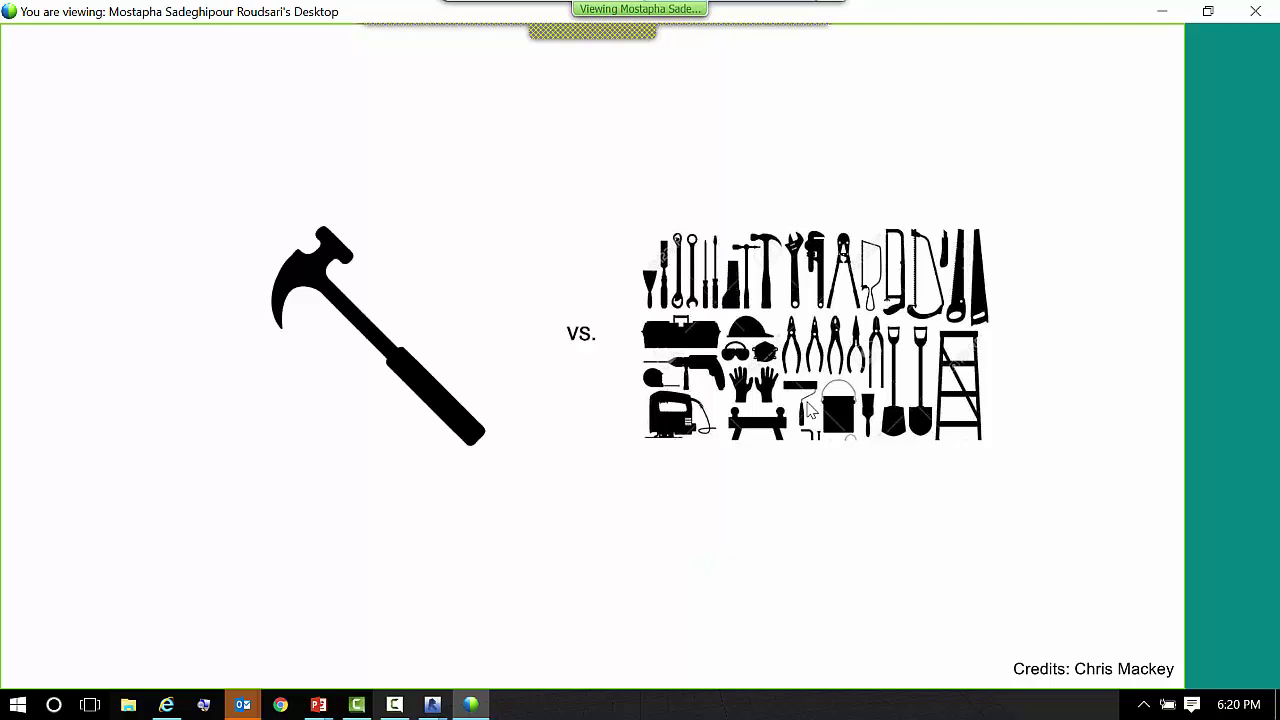
- Step through the Ladybug toolbar, component and wire animations to the sunPath Swiss-army-knife slide
key("Right")
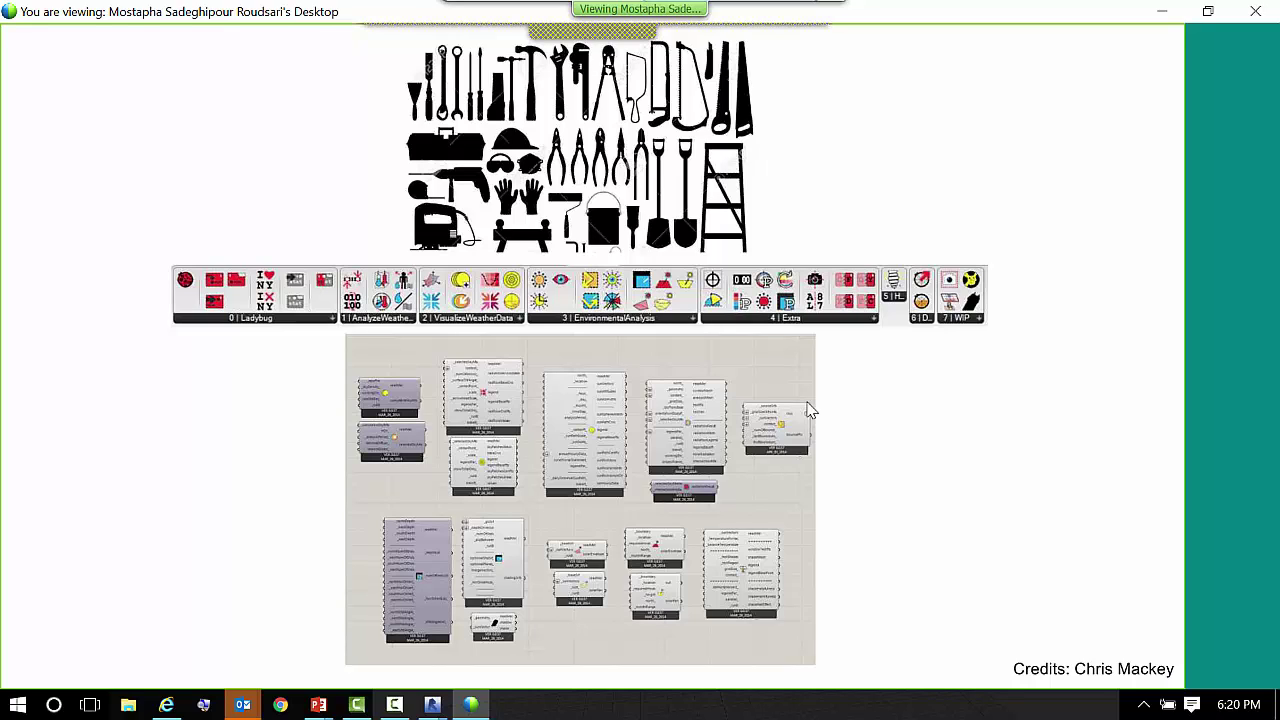
key("Right")
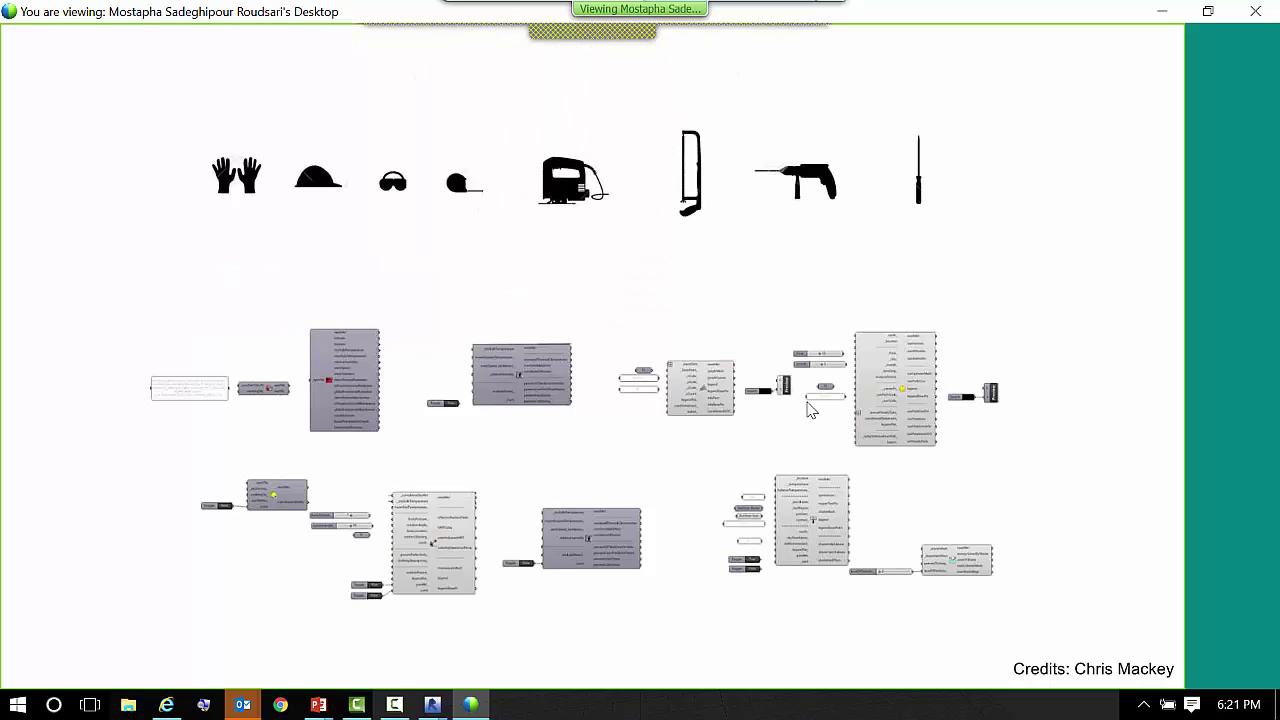
key("Right")
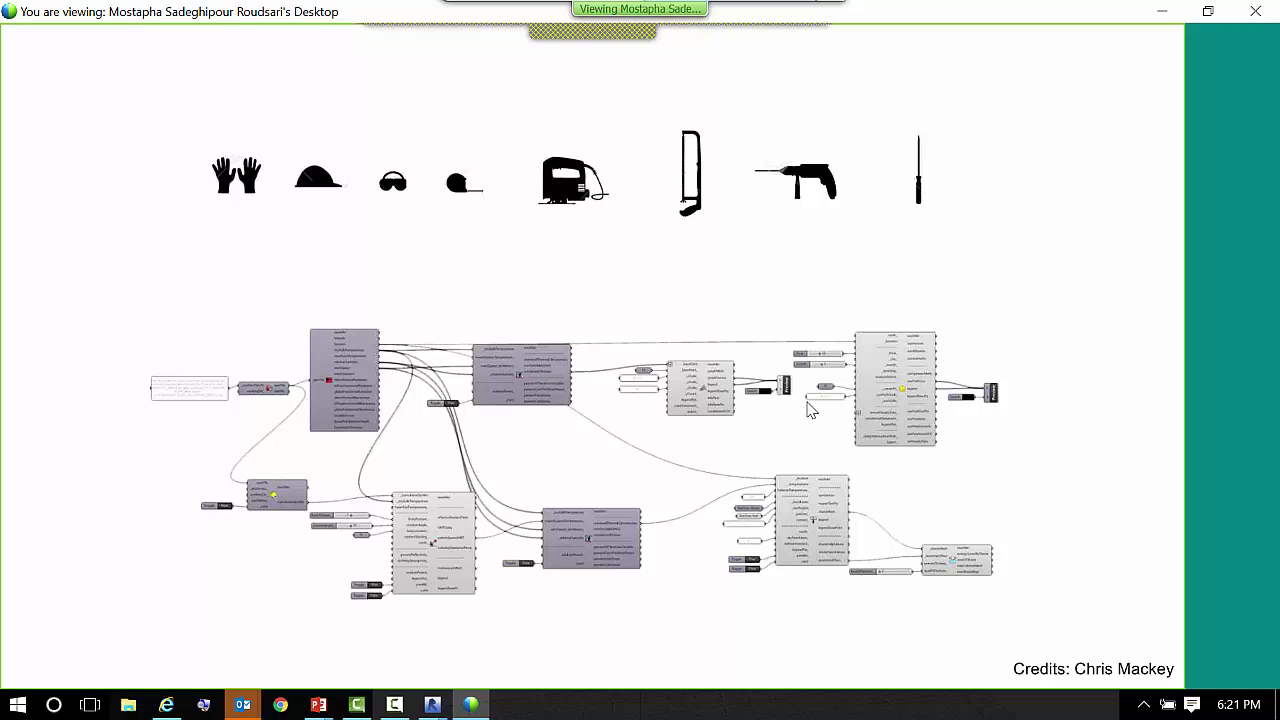
key("Right")
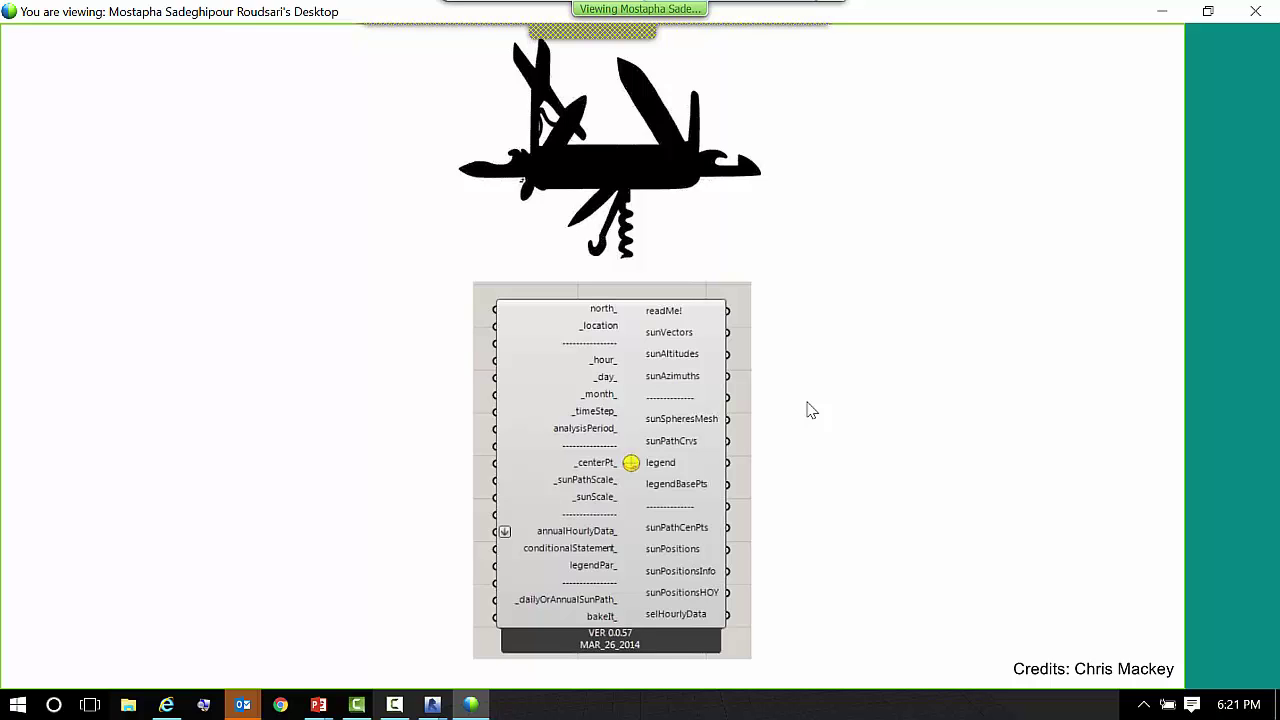
- Advance past the Theoretical Design Process timeline to Ladybug's 113 and Honeybee's 222 components slide
key("Right")
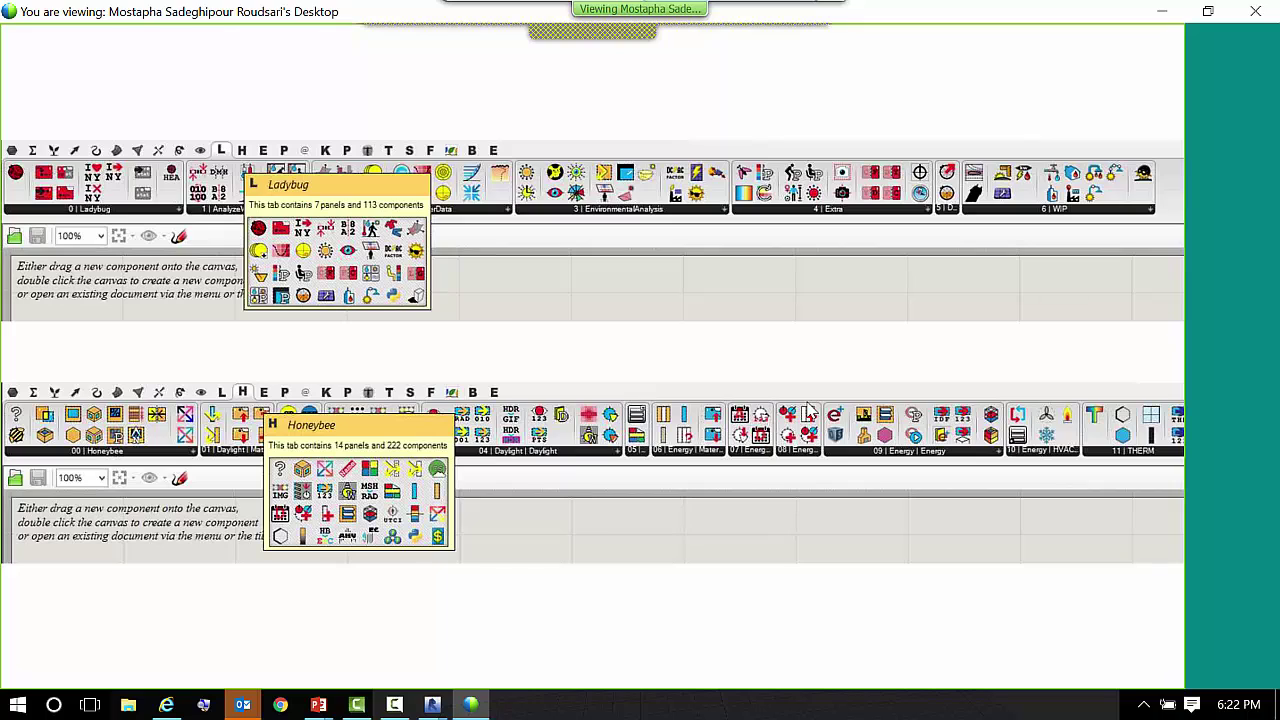
- Advance to the slide asking how many combinations 2, 3 and 6 Lego bricks make
left_click(808, 405)
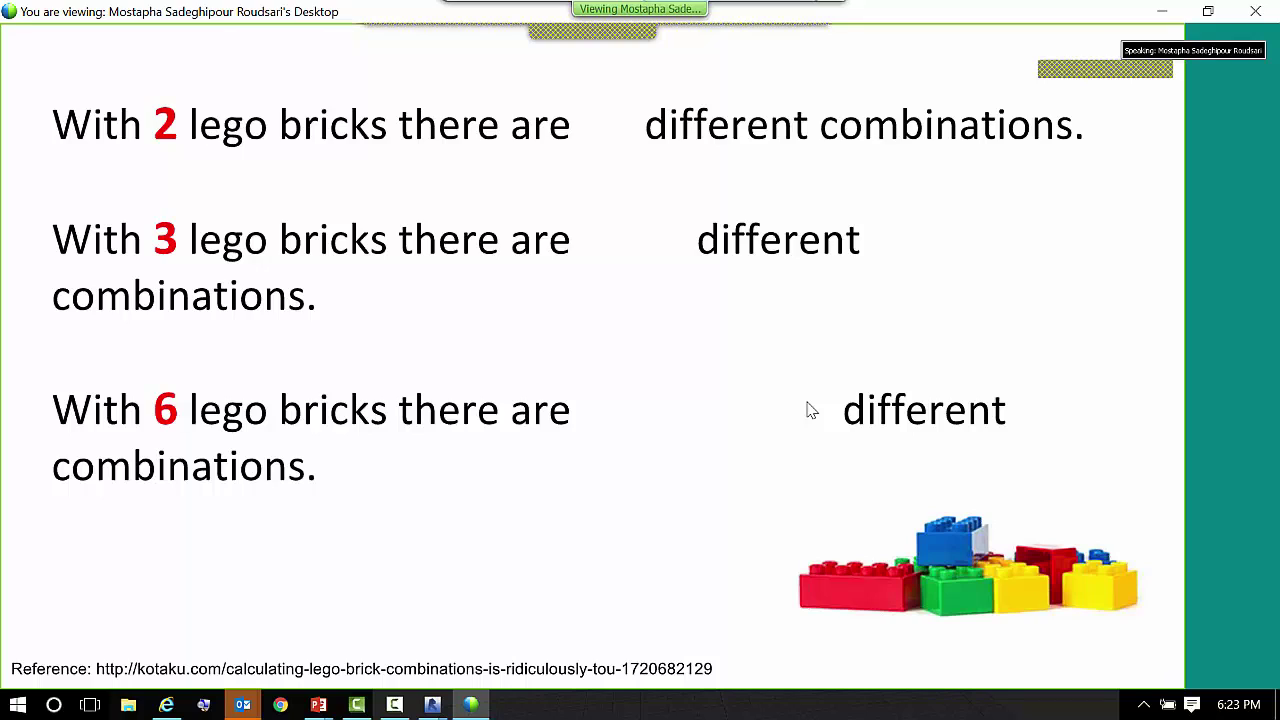
- Reveal the Lego combination counts, then move on to the 335-components question
key("Right")
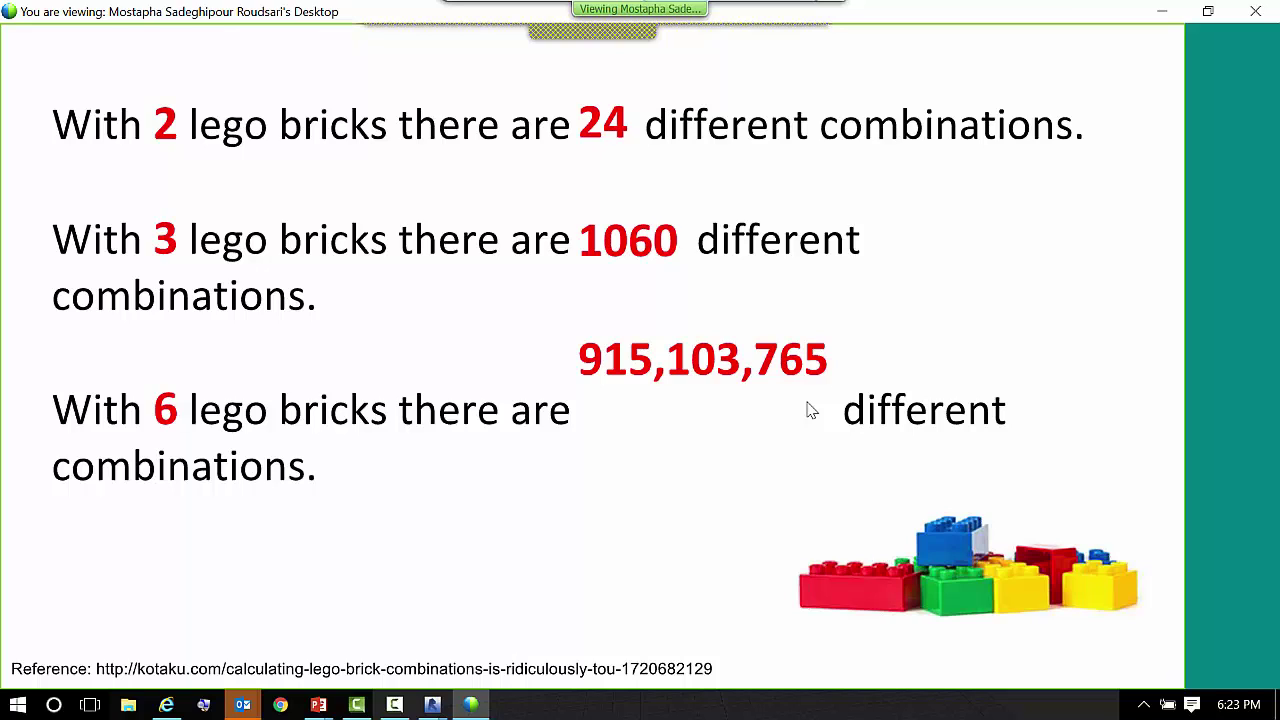
key("Right")
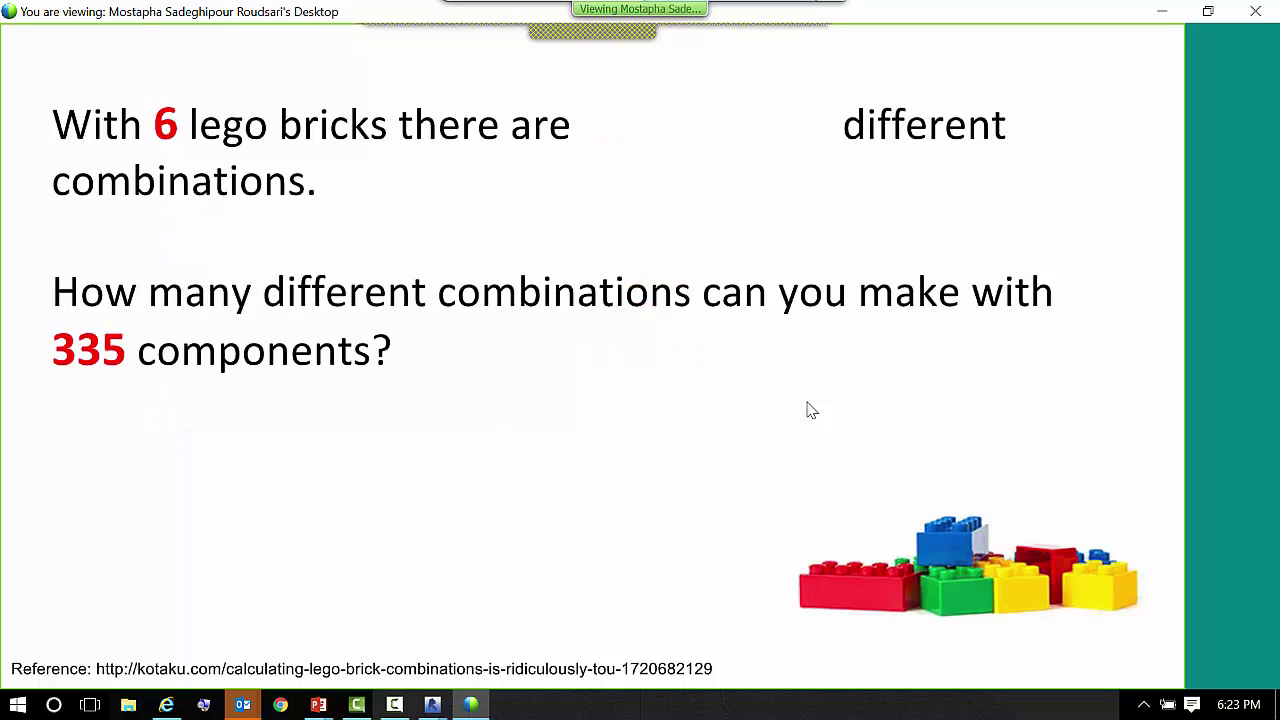
- Reveal 915,103,765 combinations for 6 bricks, then advance to the Ladybug/Honeybee ecosystem diagram
key("Right")
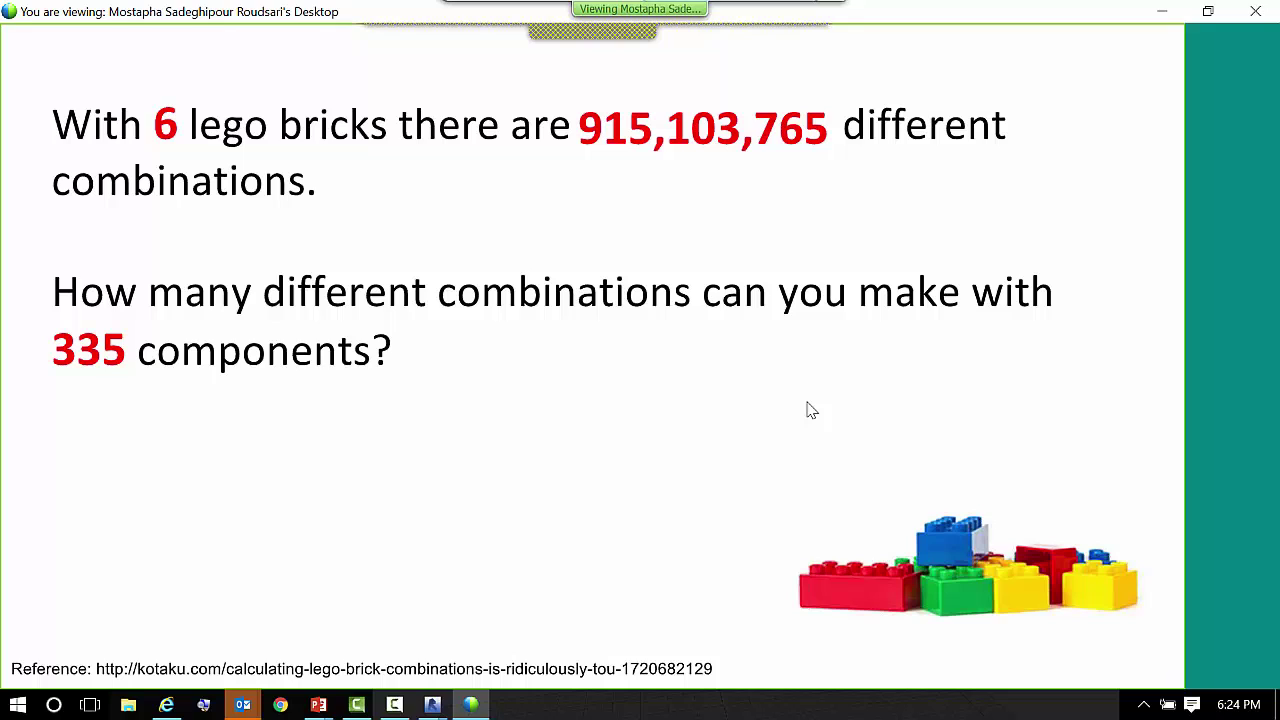
key("Right")
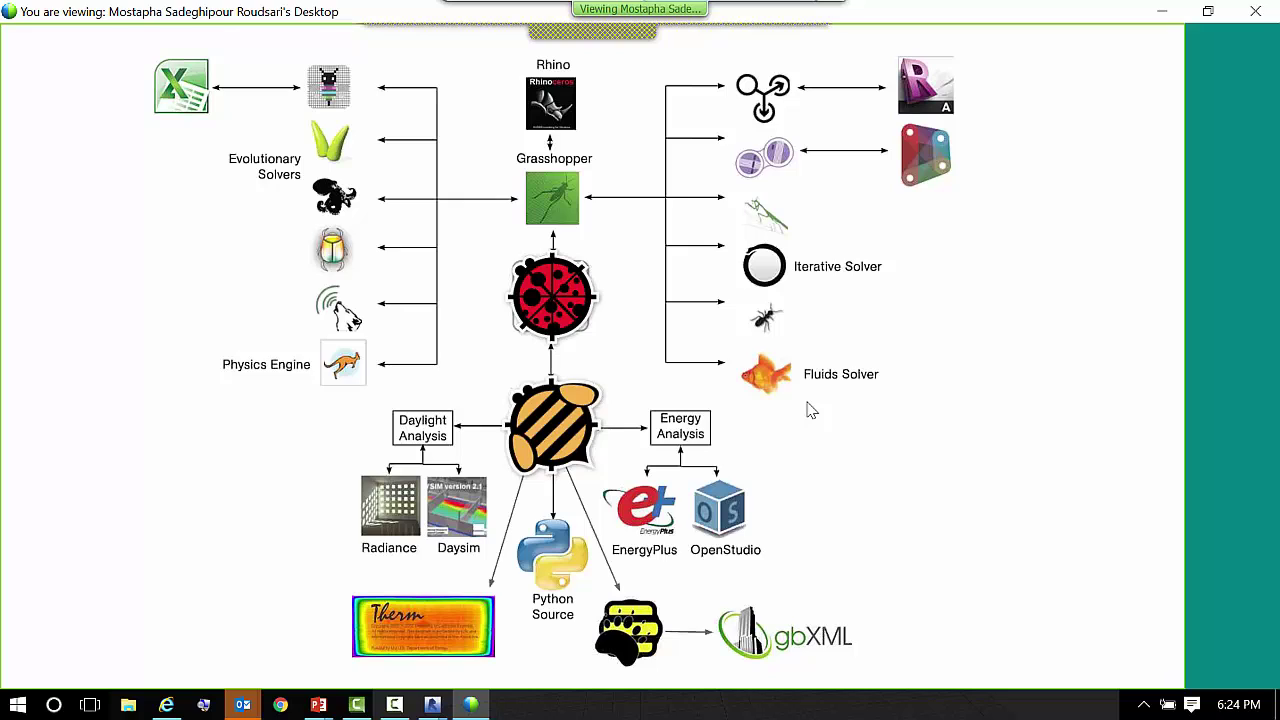
- Advance to the LEGOS infographic: 10% playing, 20% losing the piece, 70% stepping on them
key("Right")
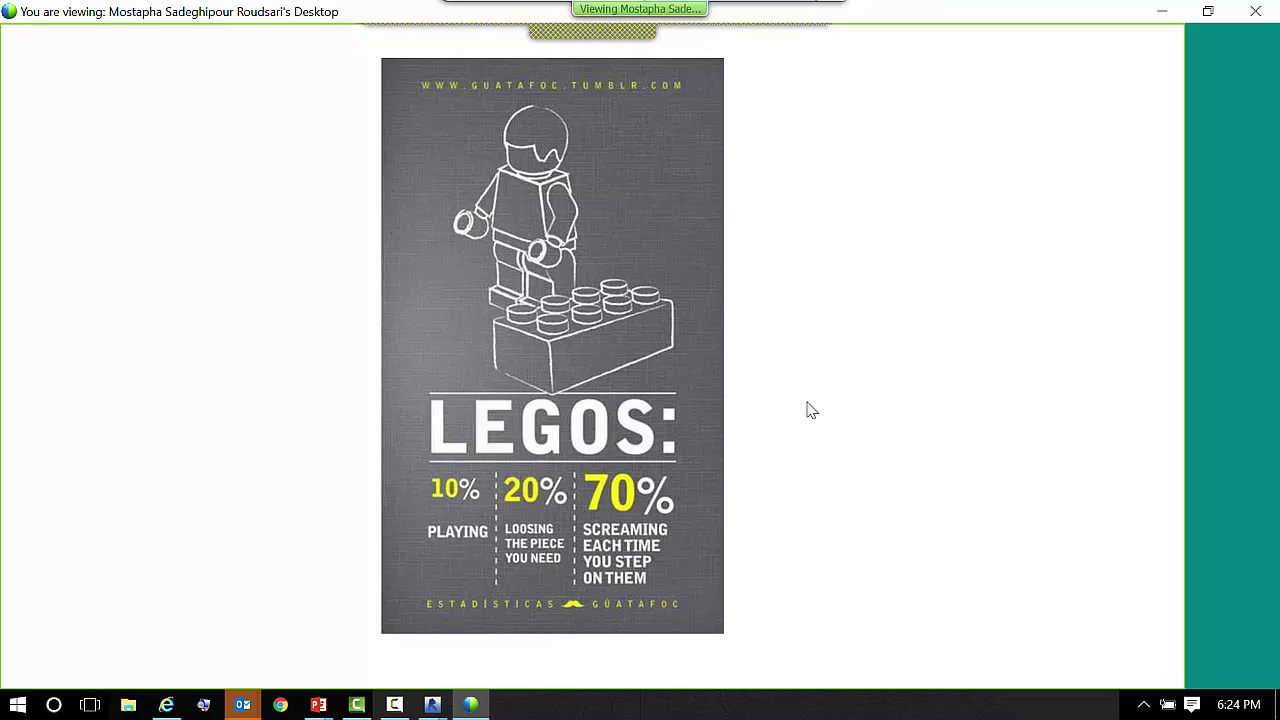
- Advance to the 'IKEA effect: Too easy to be interesting!' slide with the embedded TEDx video
key("Right")
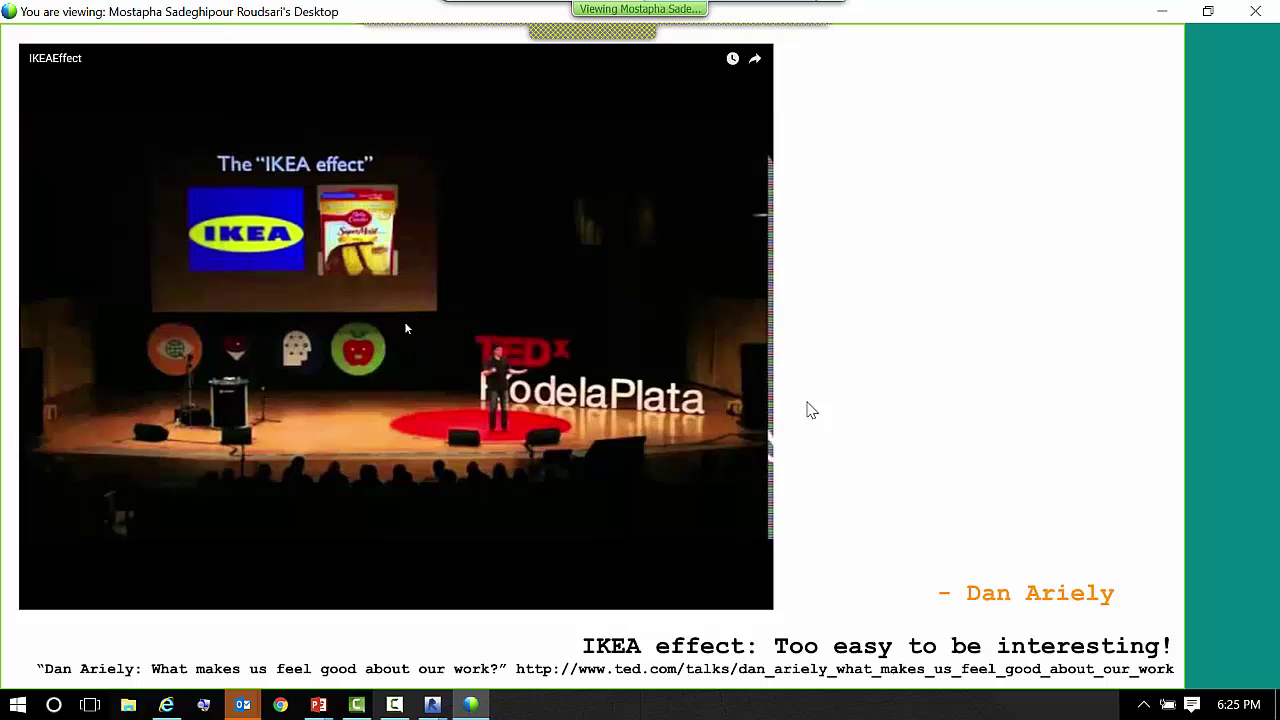
- Start the embedded IKEA effect clip, jump ahead, and switch to the laser pointer
left_click(406, 328)
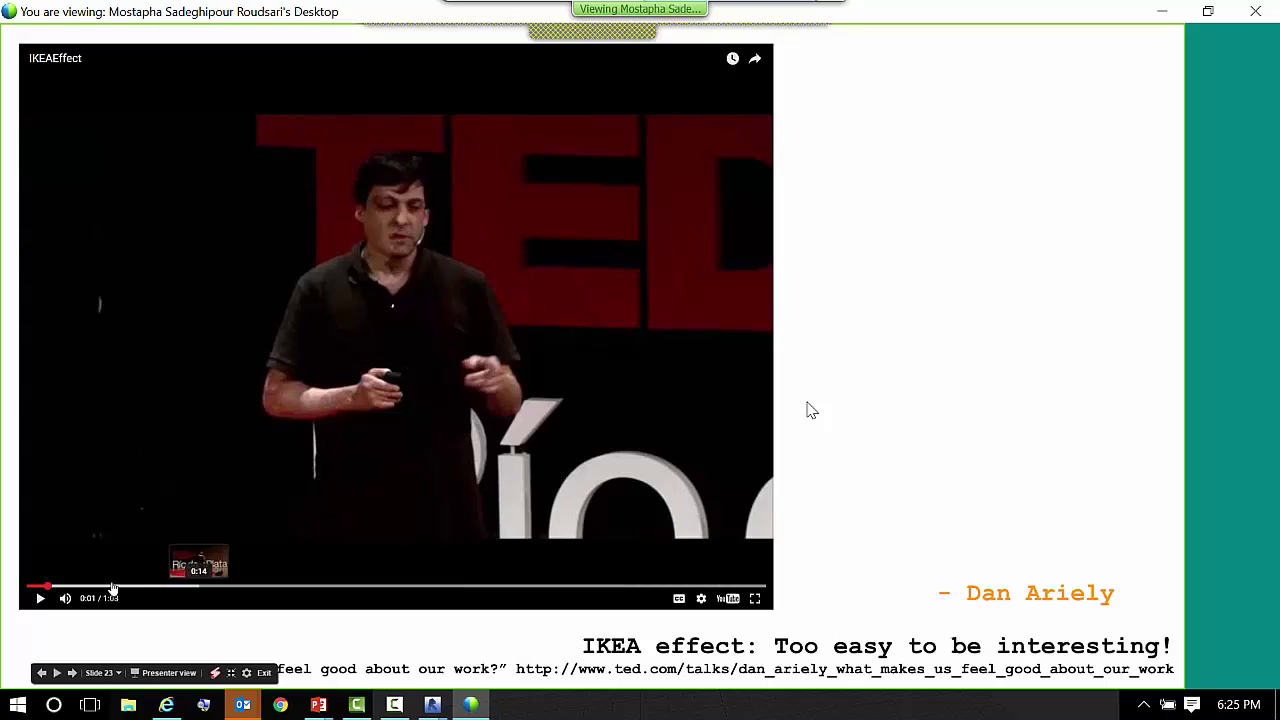
left_click(71, 587)
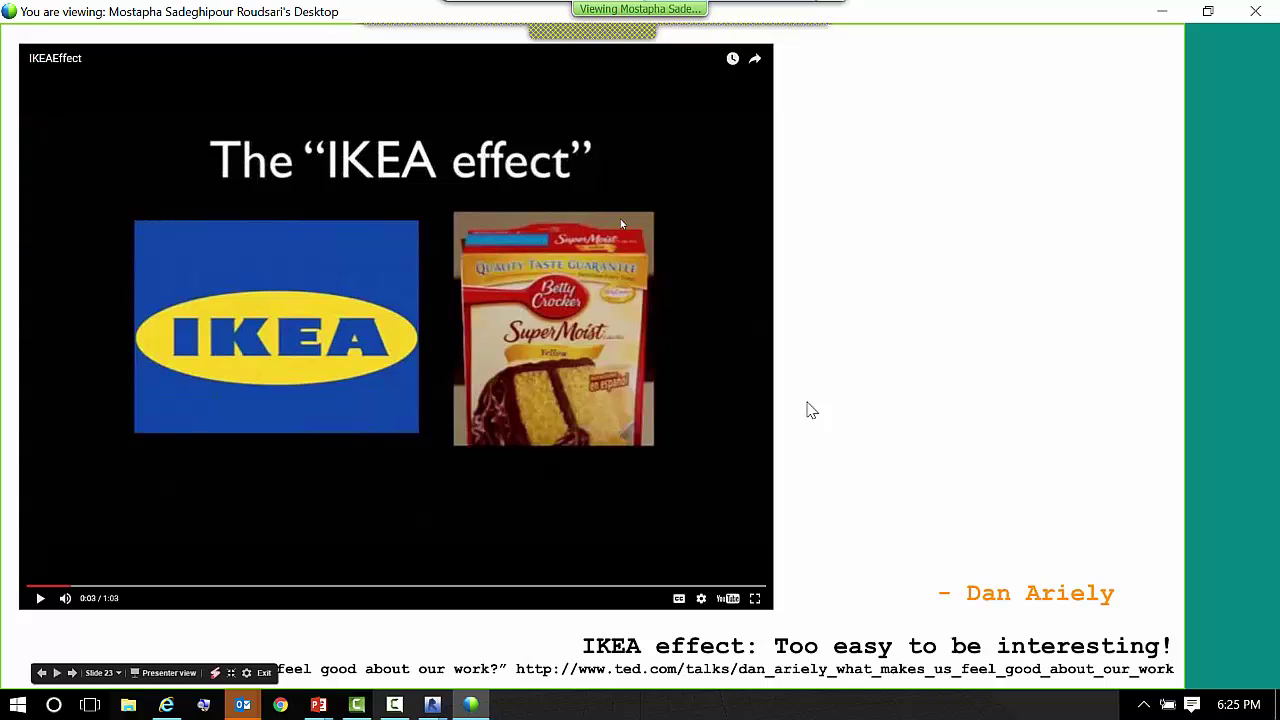
key("ctrl+l")
- Scrub through the talk clip from 0:10 to 0:46 along its seek bar
left_click(148, 590)
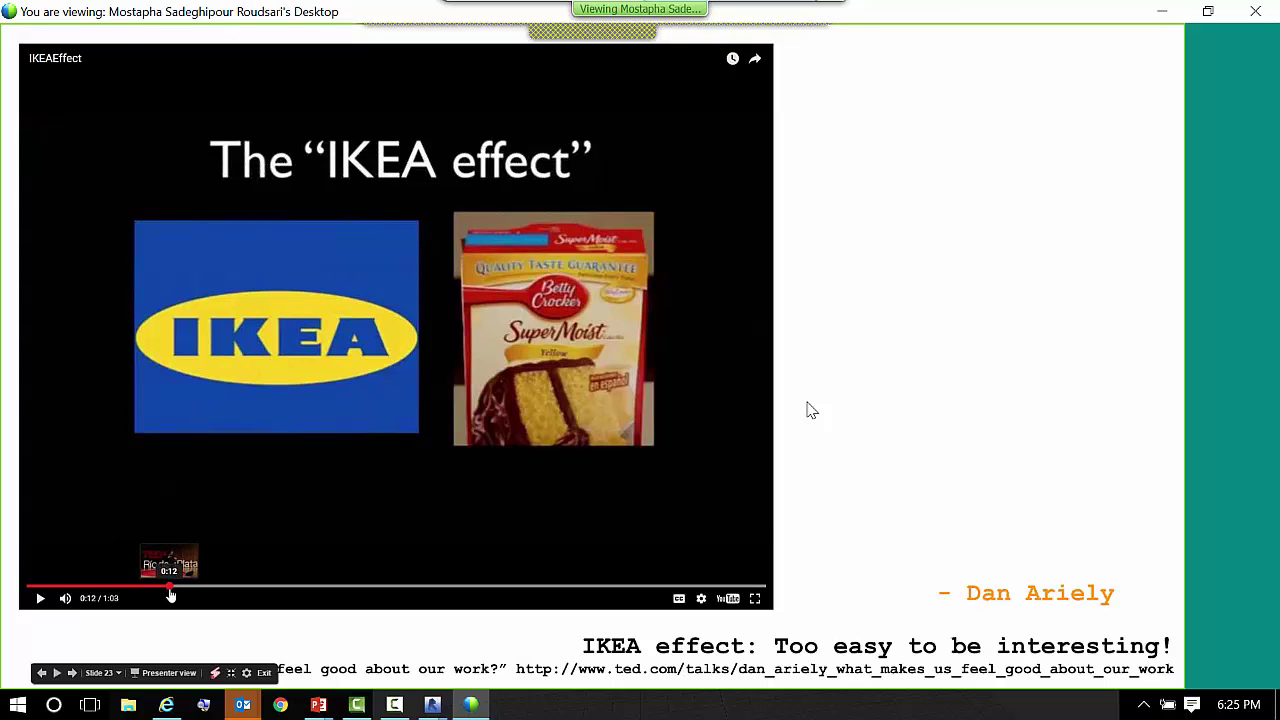
left_click(168, 592)
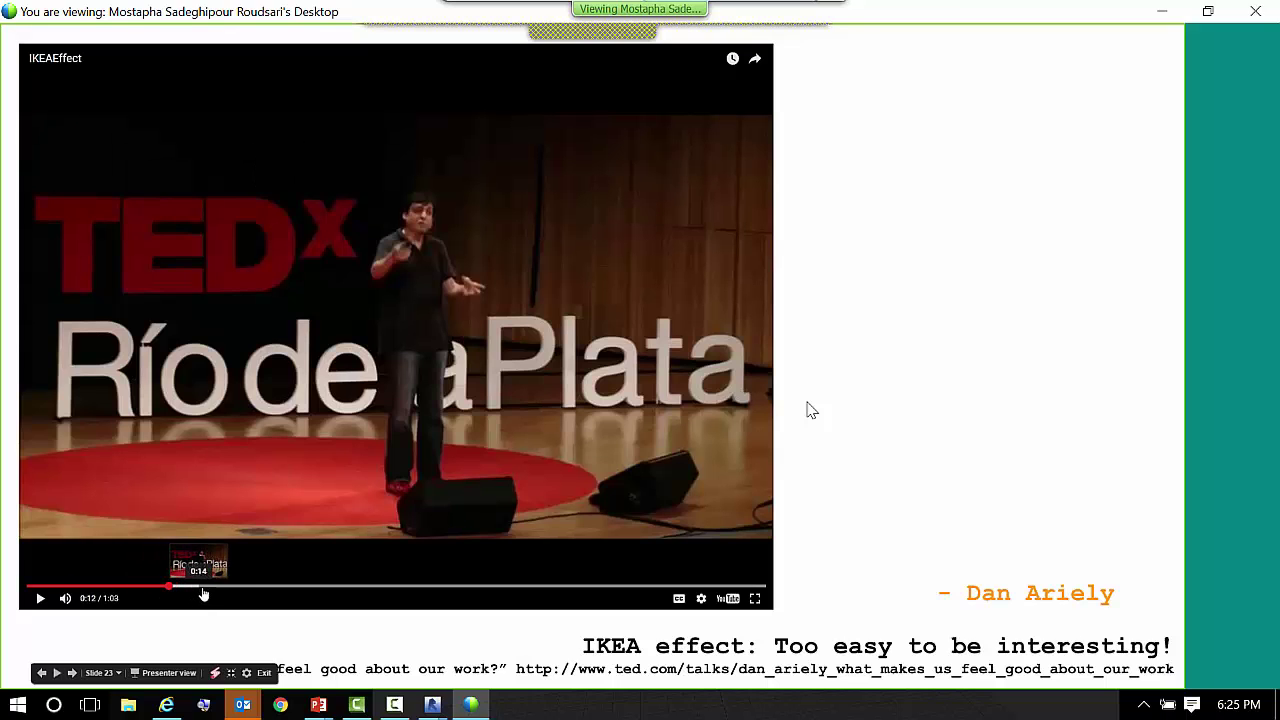
left_click(236, 590)
left_click(255, 591)
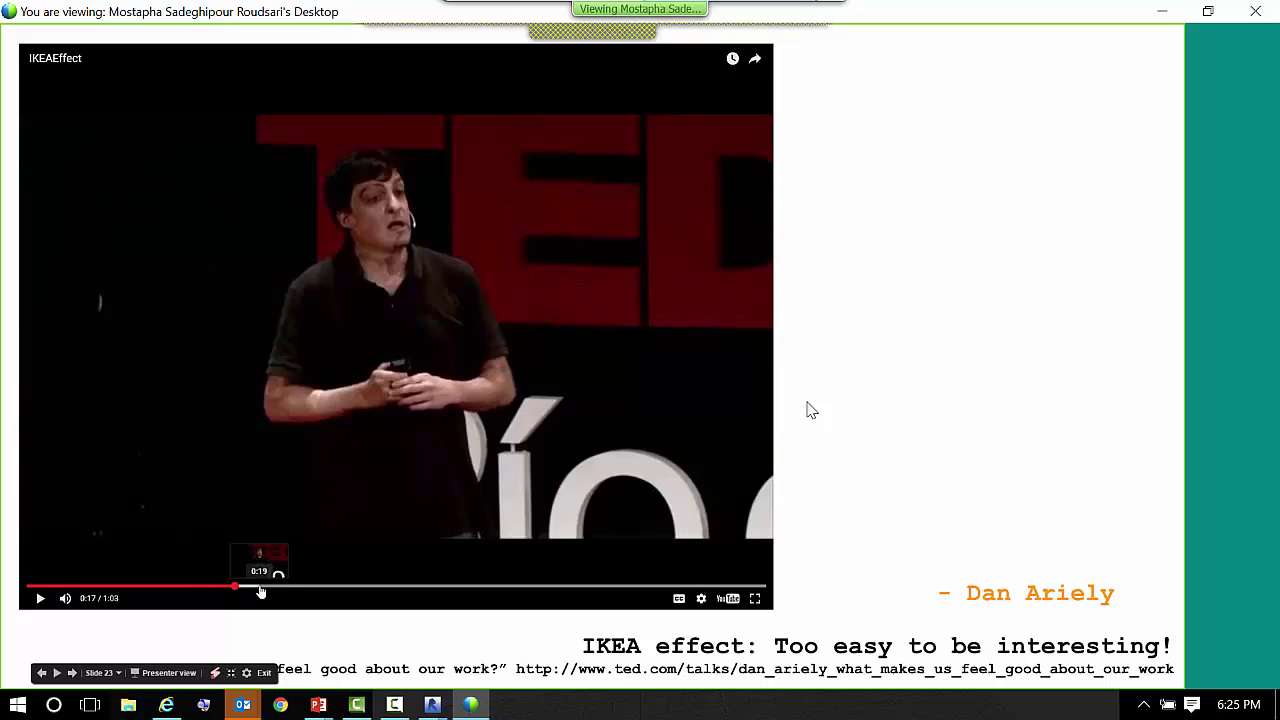
left_click(285, 592)
left_click(300, 592)
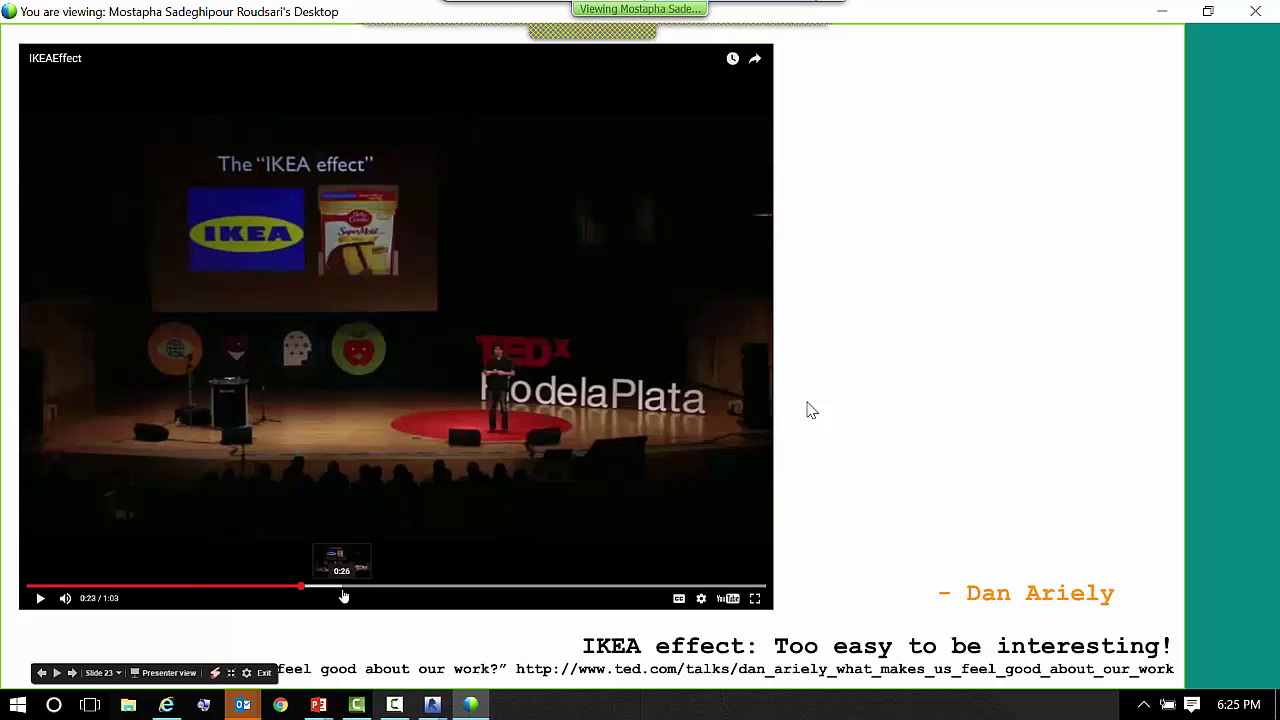
left_click(370, 592)
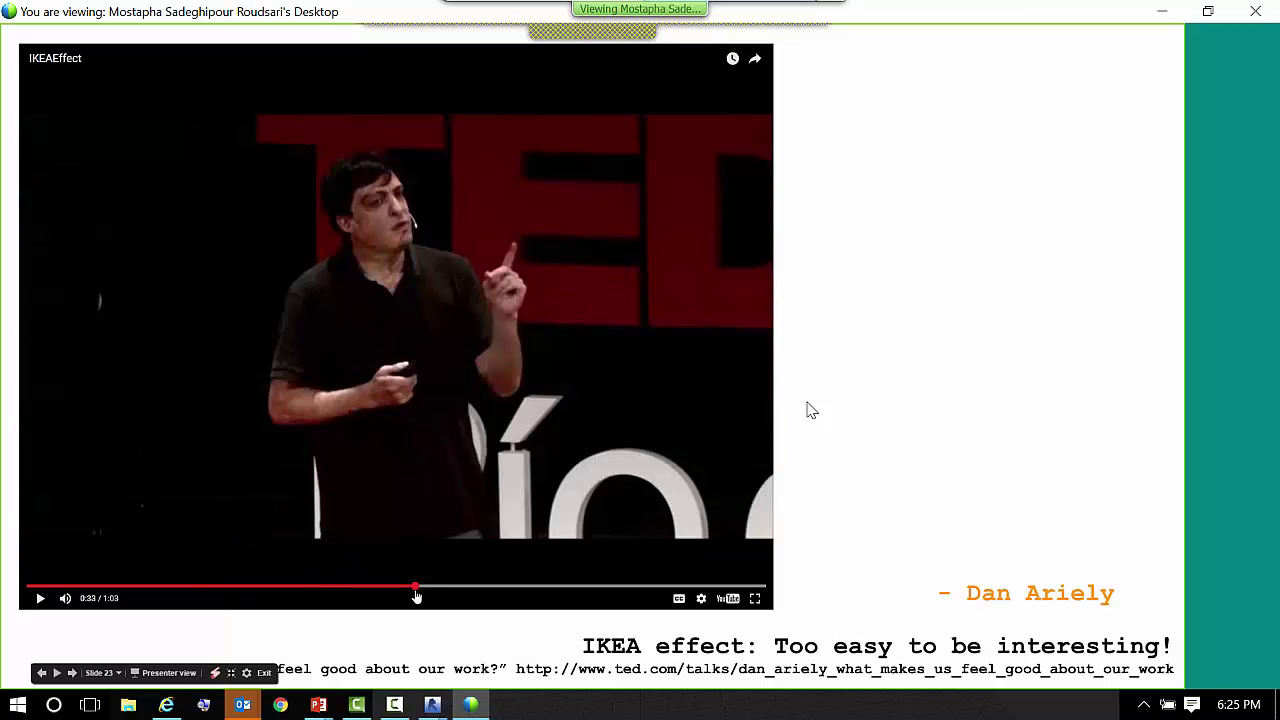
left_click(418, 591)
left_click(444, 591)
left_click(476, 592)
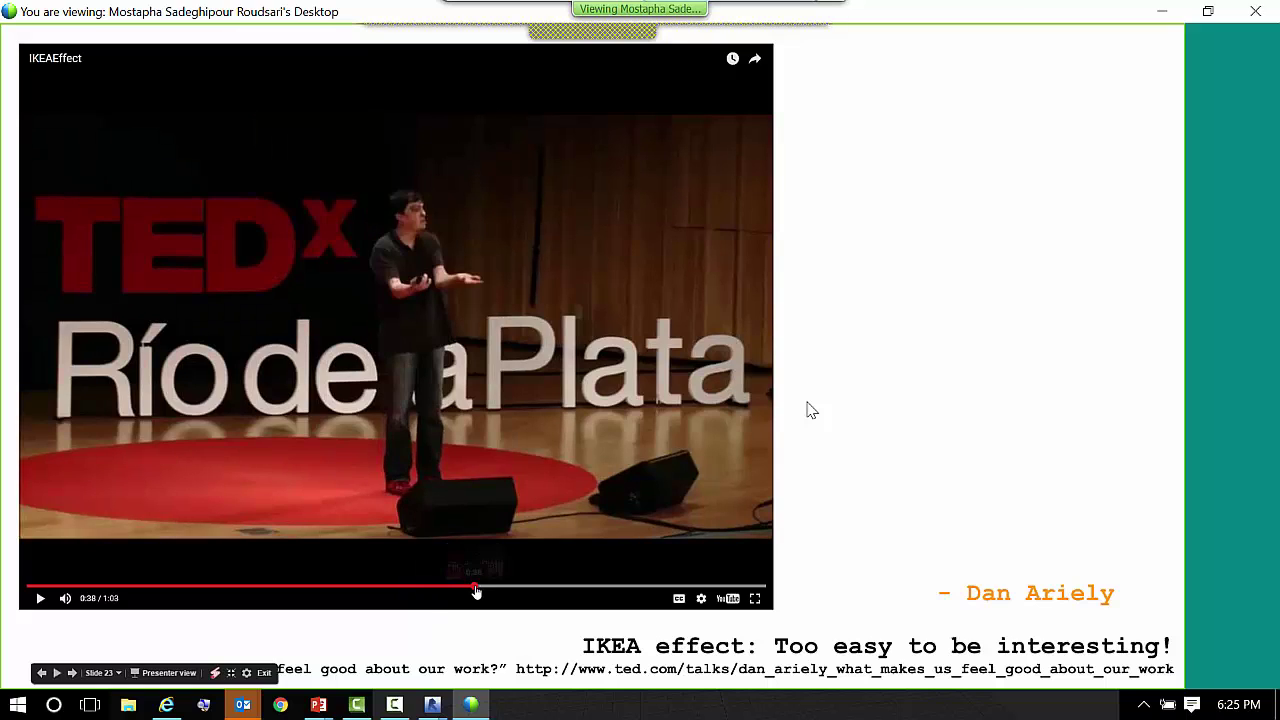
left_click(500, 591)
left_click(523, 590)
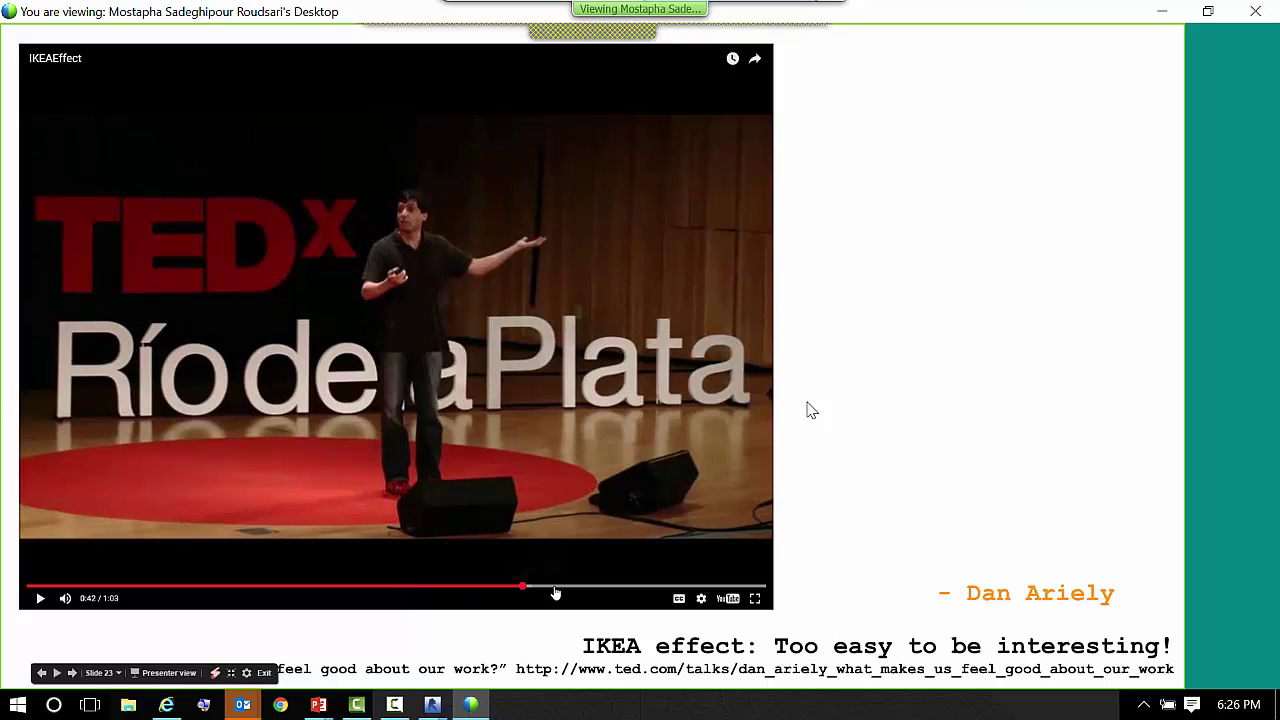
left_click(555, 591)
left_click(578, 592)
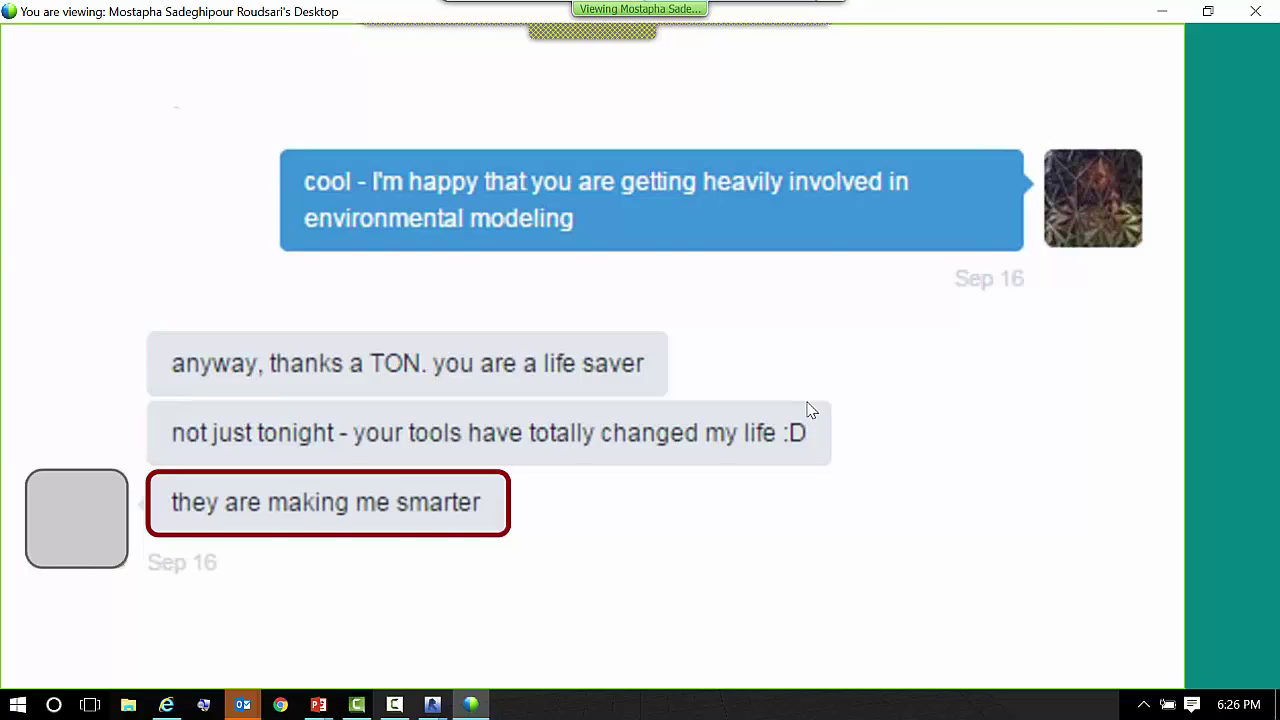
- Advance to the network-graph slide quoting that the smartest person in the room is the room
left_click(810, 410)
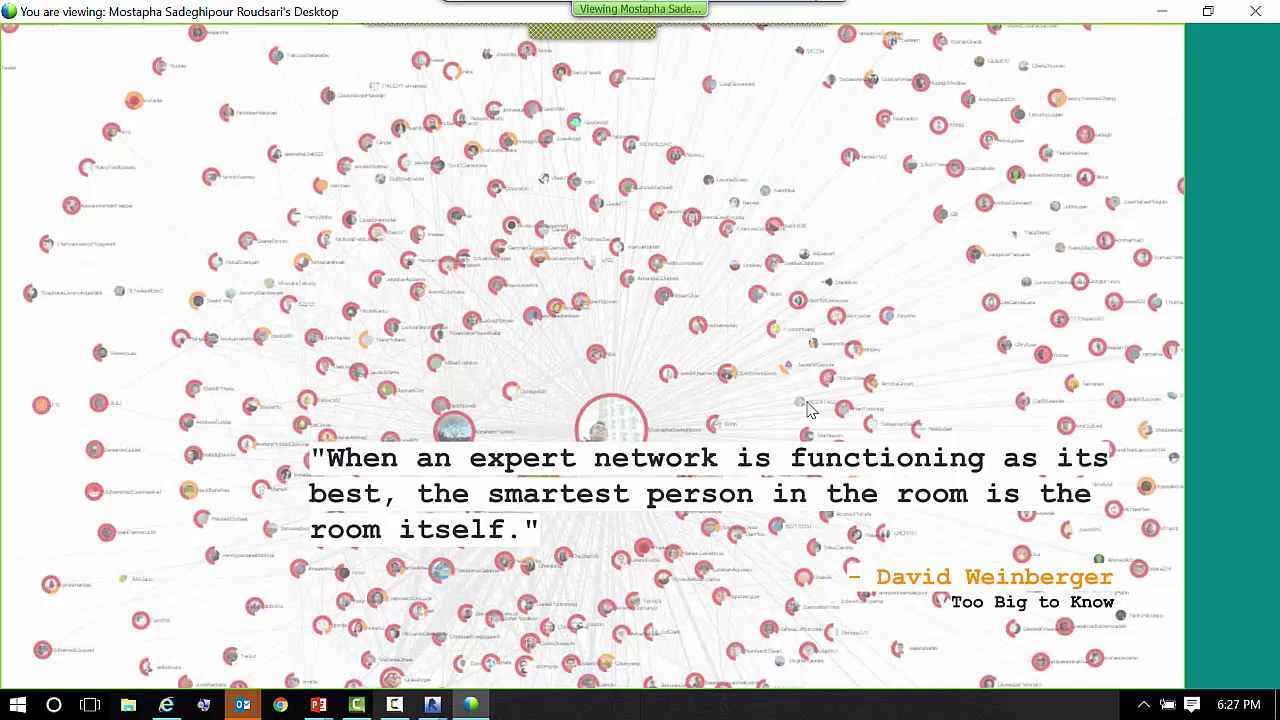
- Advance to the Ladybug + Honeybee Grasshopper group page and Sky View Factor discussion screenshots
left_click(811, 409)
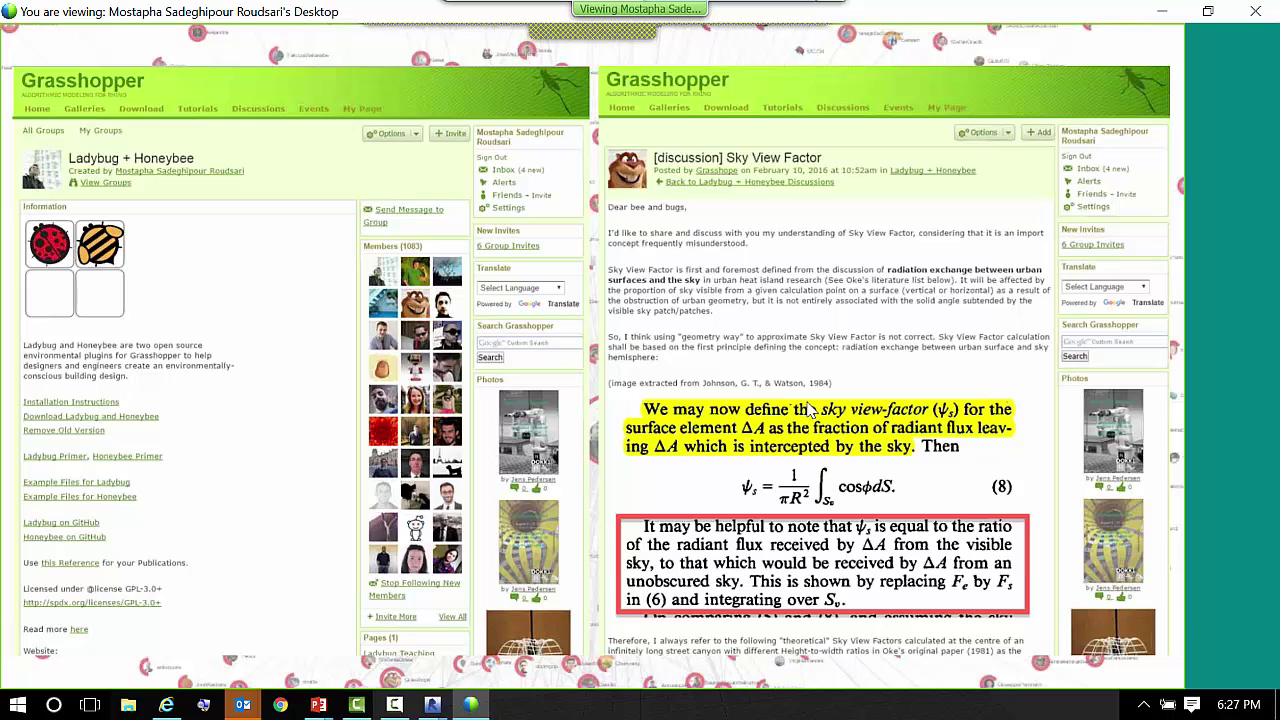
- Advance to the forum statistics slide: 1106 discussions, 78.5% answered within a day
key("Right")
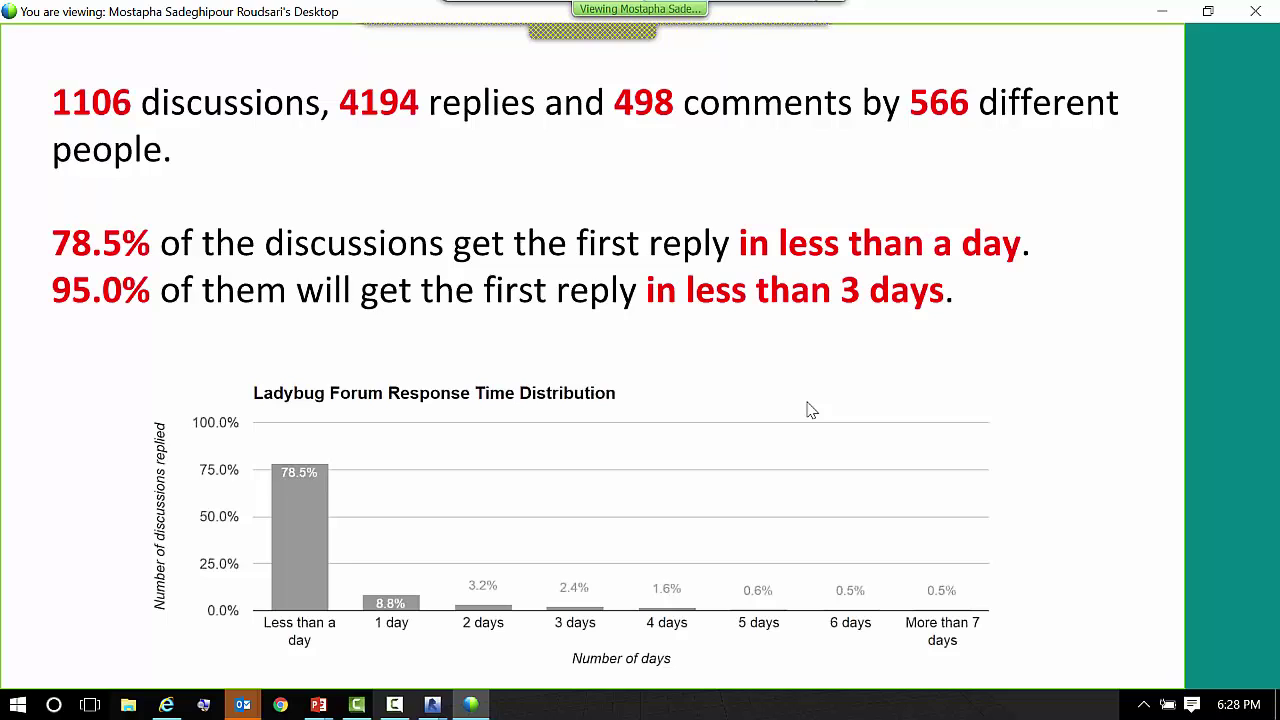
- Advance past the Hydra gallery slide to the Site-to-Optimization workflow diagram
key("Right")
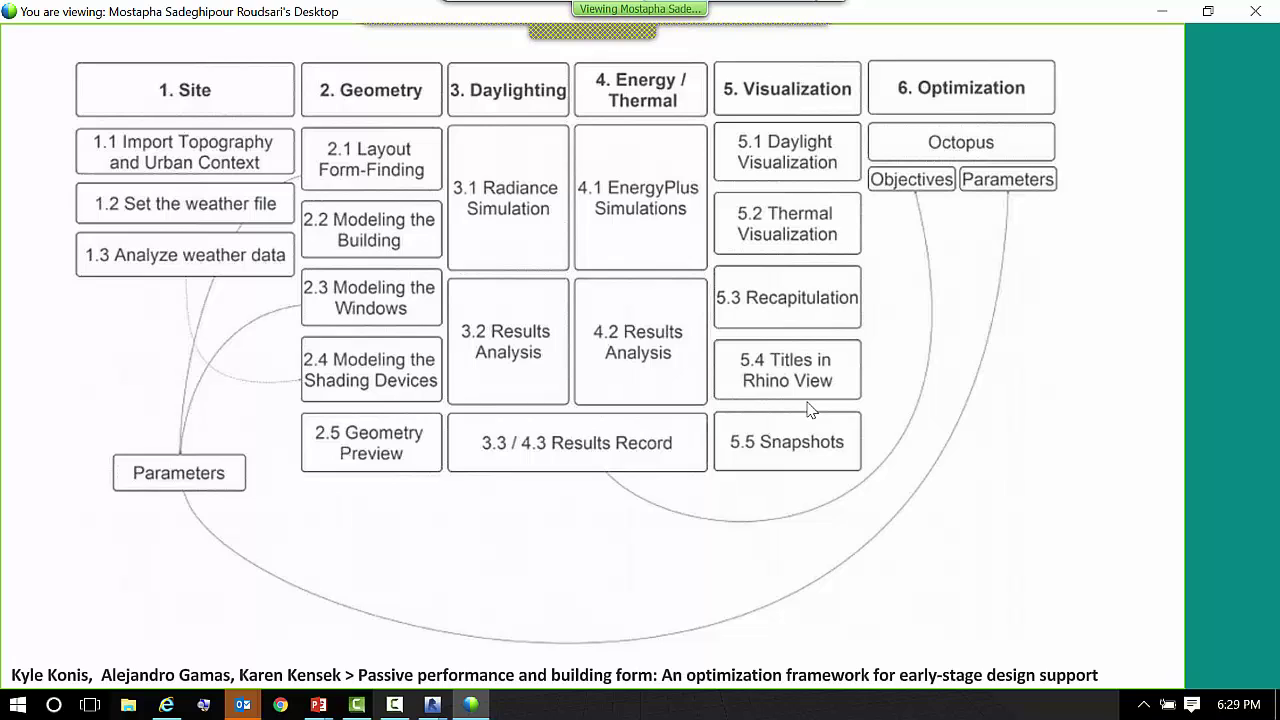
- Advance past the building massing images to the SEPP65 solar analysis pt2 blog slide
key("Right")
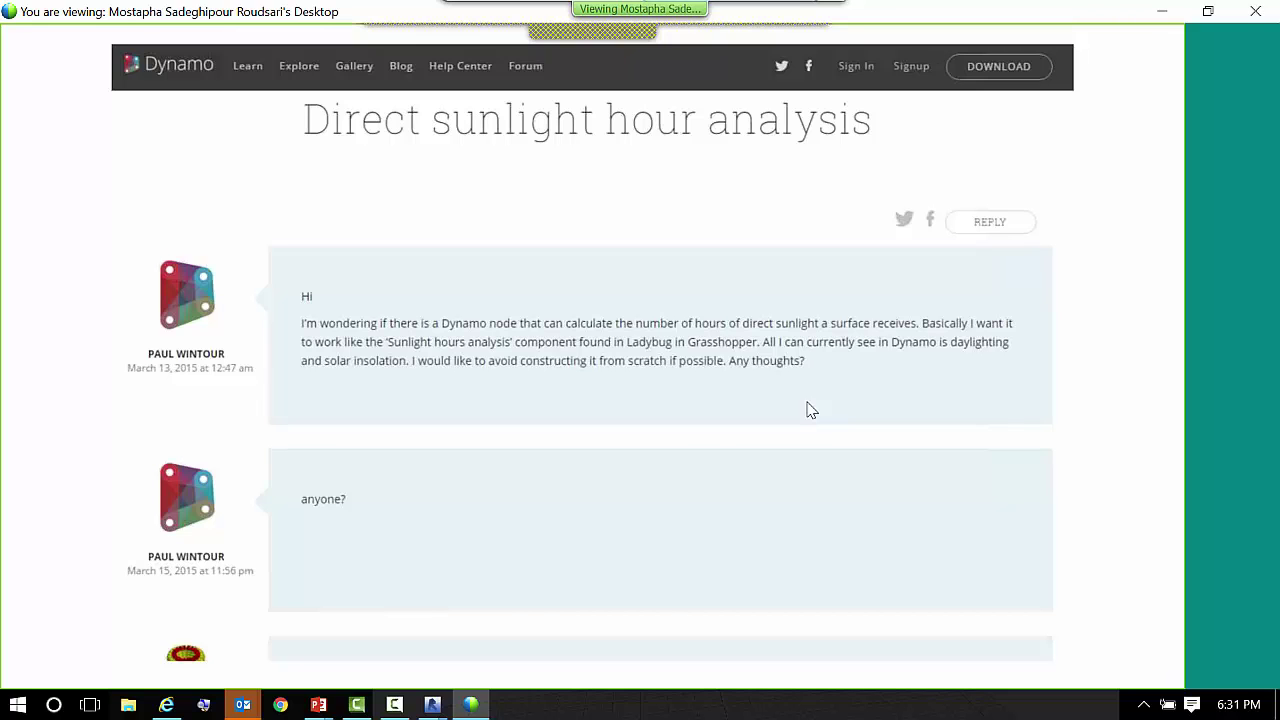
key("ctrl+Tab")
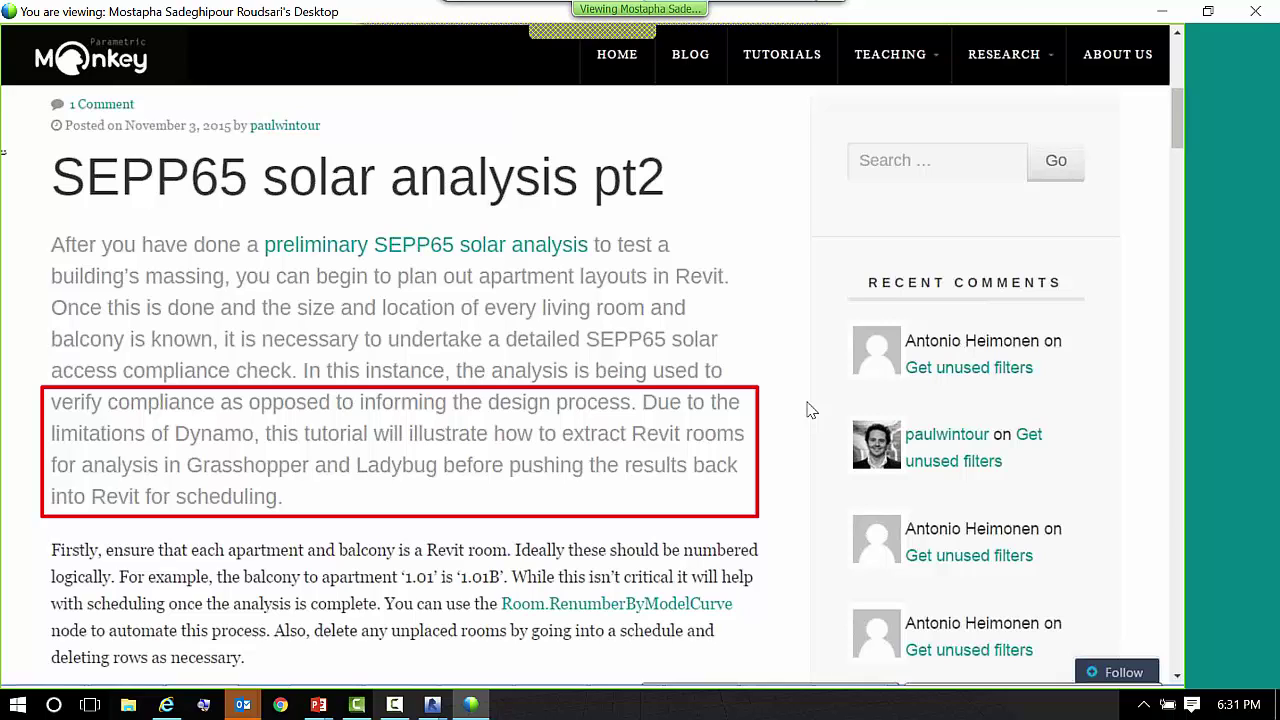
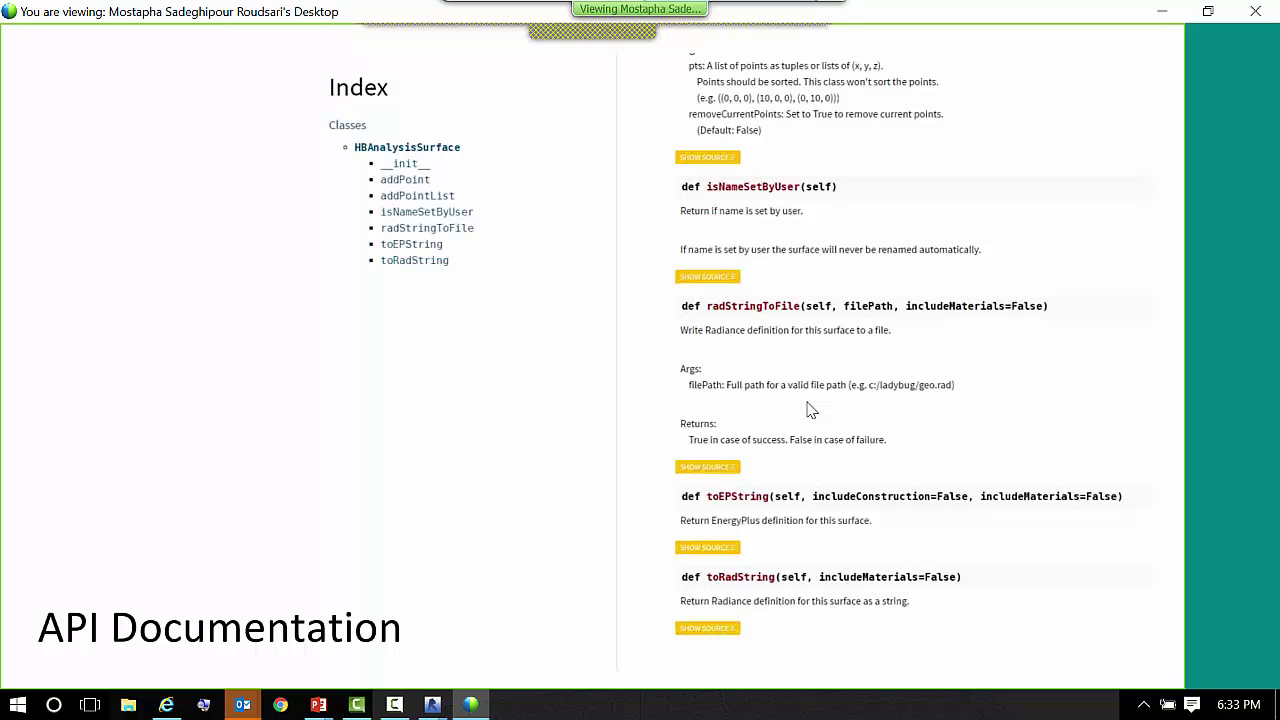
- Advance to the slide with the idfToRadString code and the EnergyPlus and Radiance renderings
key("Right")
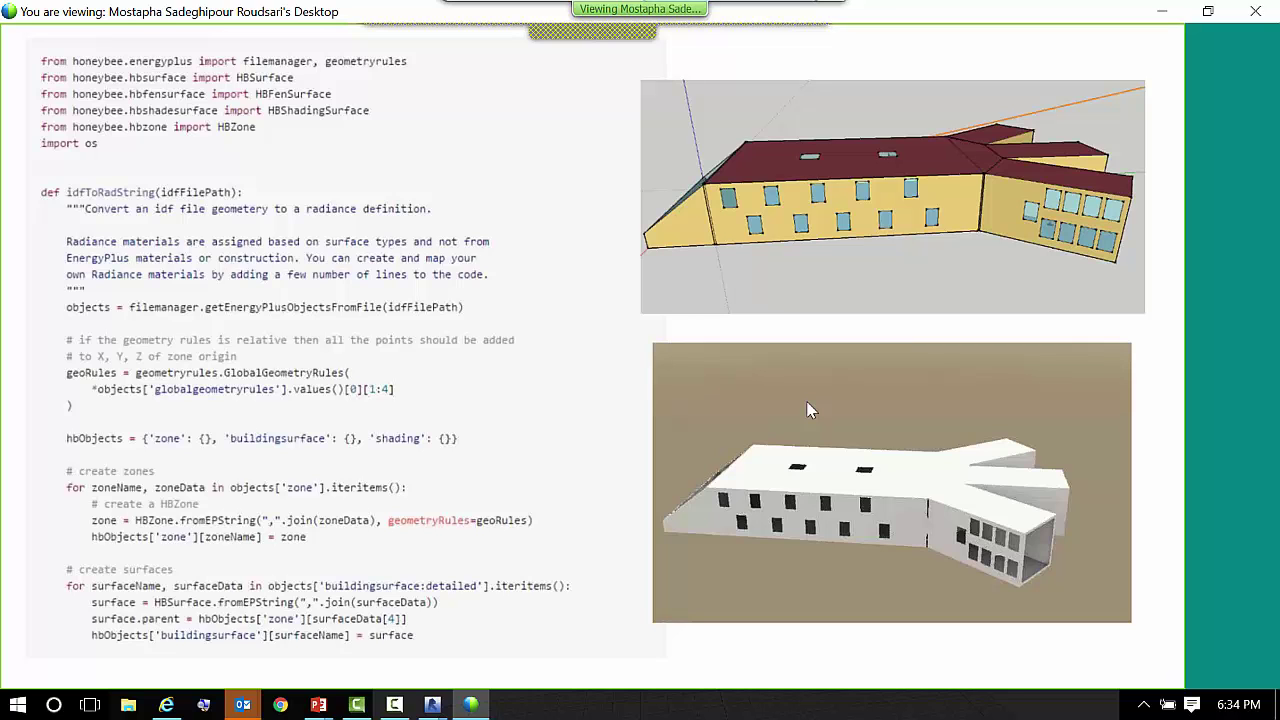
- Advance two slides through the Dynamo sunpath graph variations
key("Right")
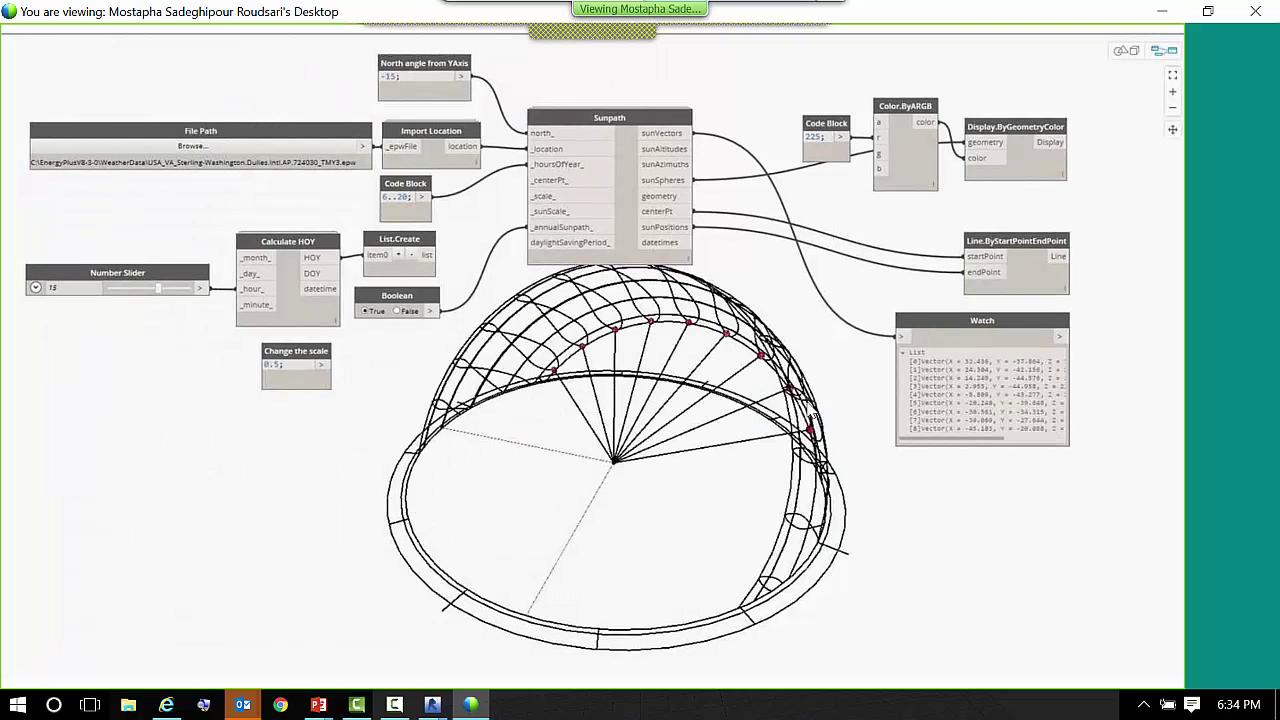
key("Right")
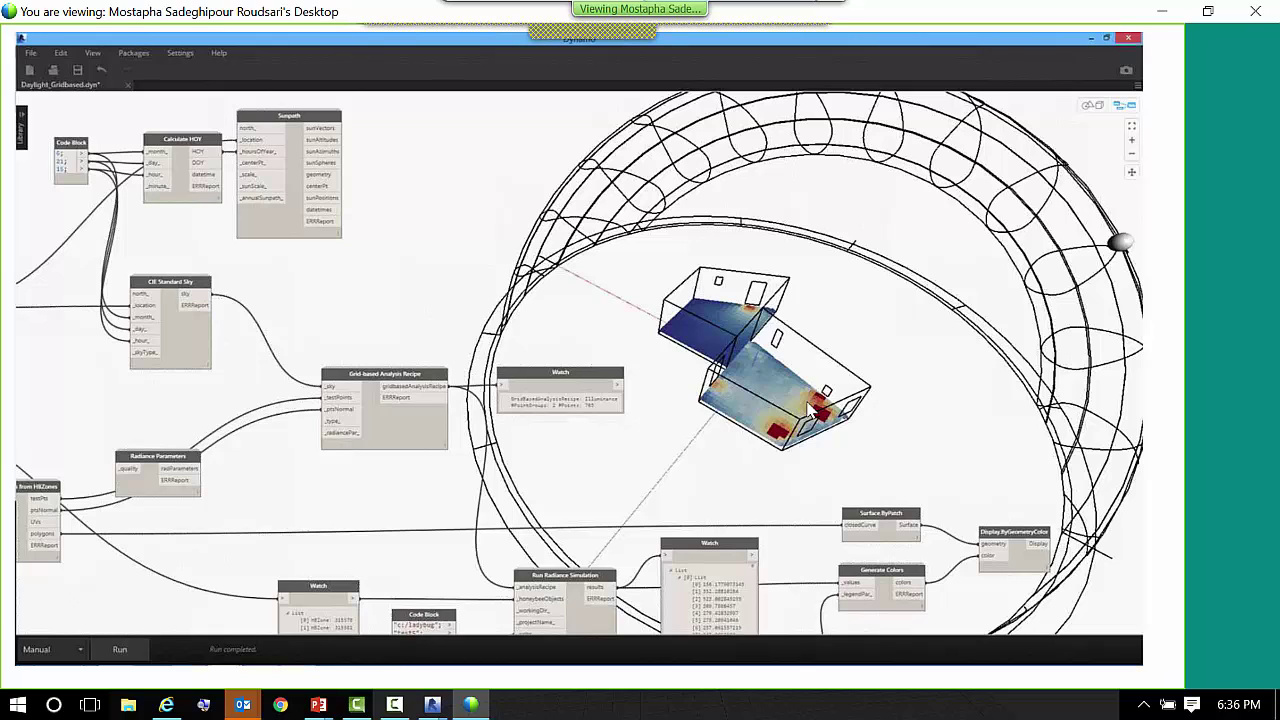
- Switch from the presentation to Revit 2016's recent projects start page
key("alt+Tab")
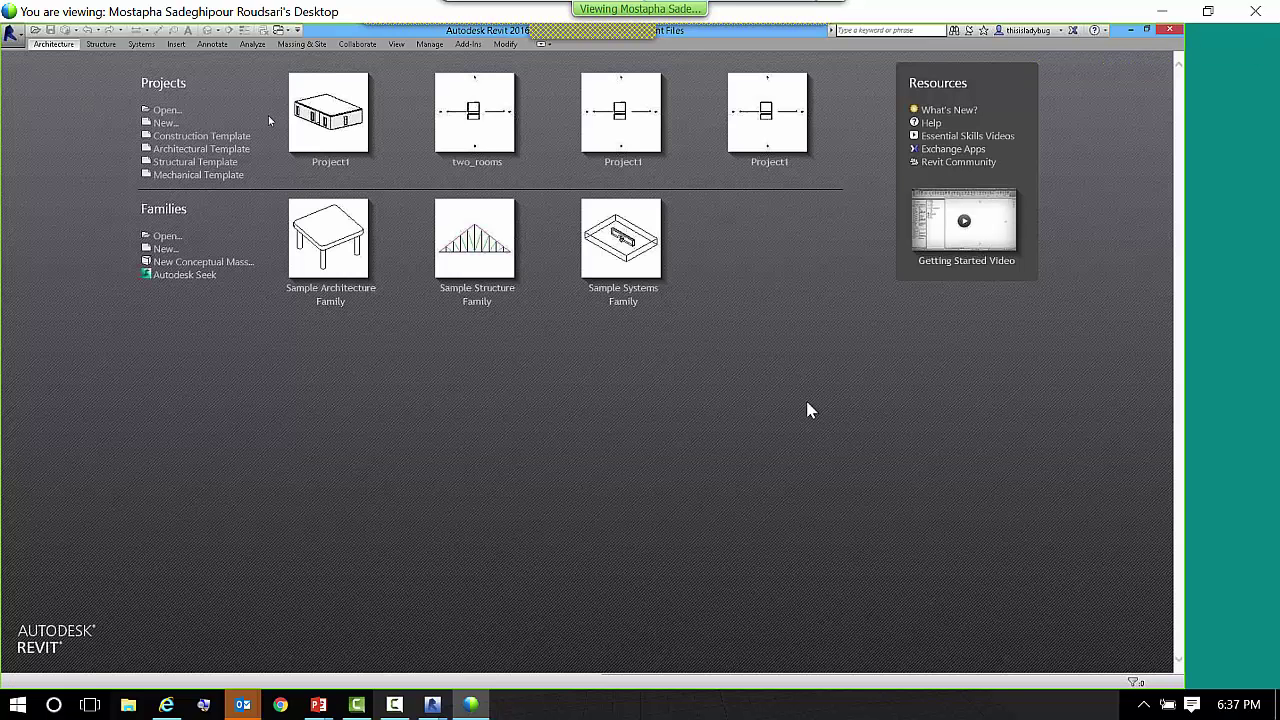
- Open the two_rooms project and start Dynamo 1.0.0 from the Add-Ins tab
left_click(457, 112)
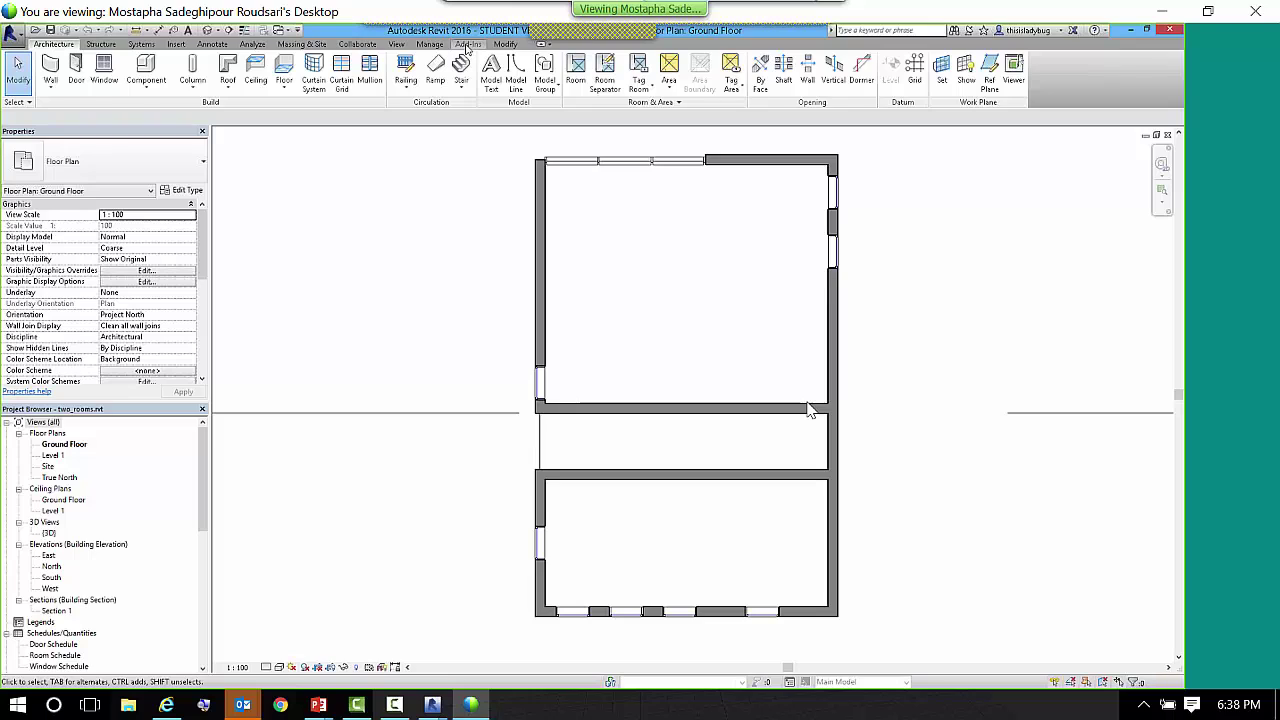
left_click(466, 47)
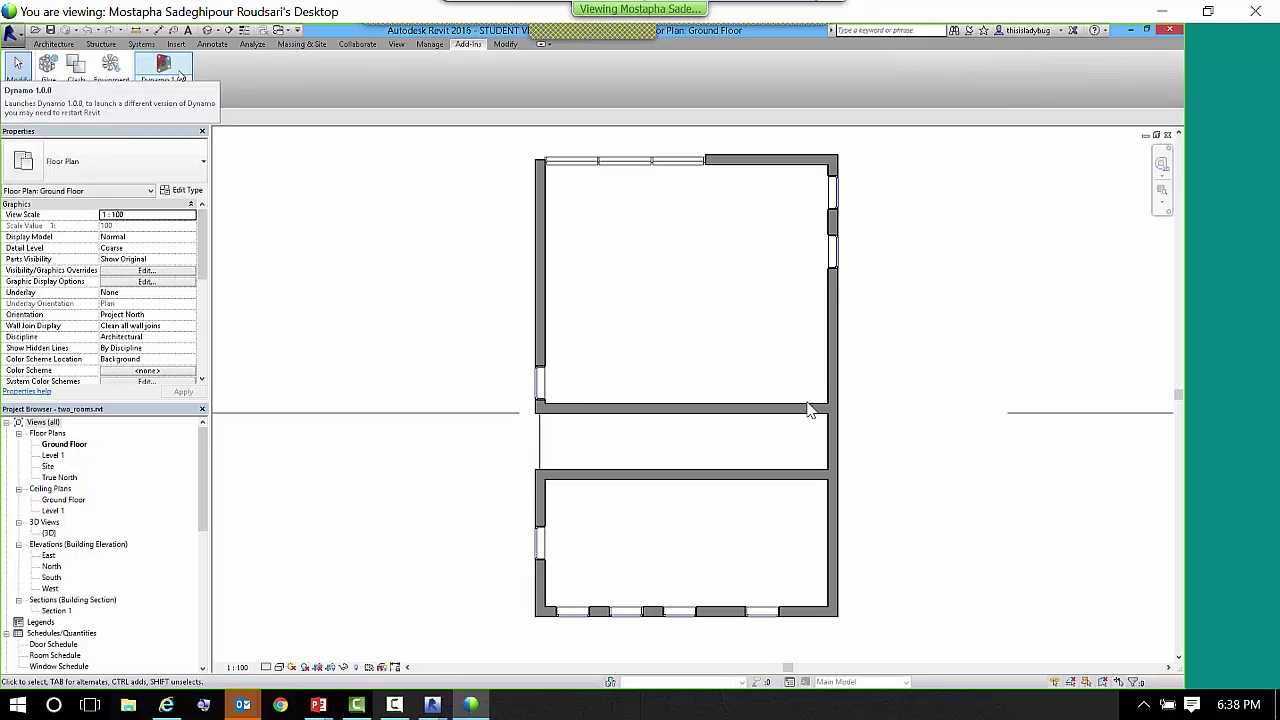
left_click(180, 76)
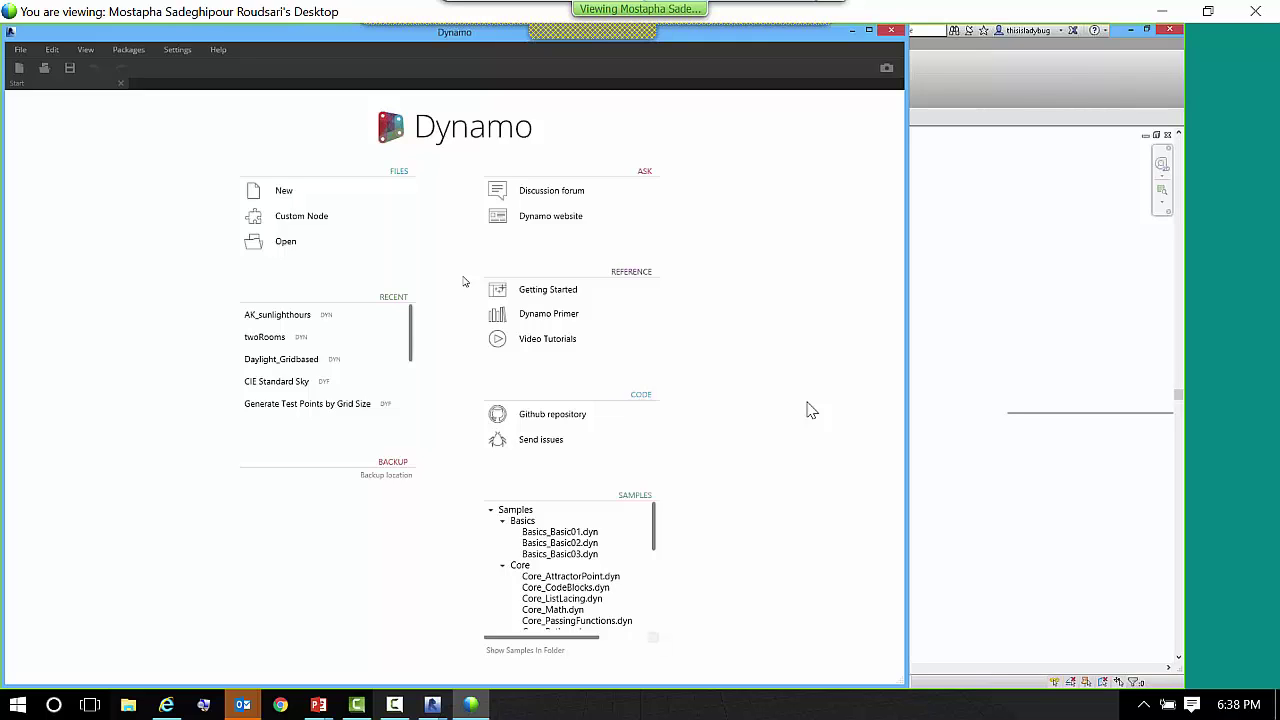
- Create a new blank Dynamo graph from the Files section of the start page
left_click(325, 199)
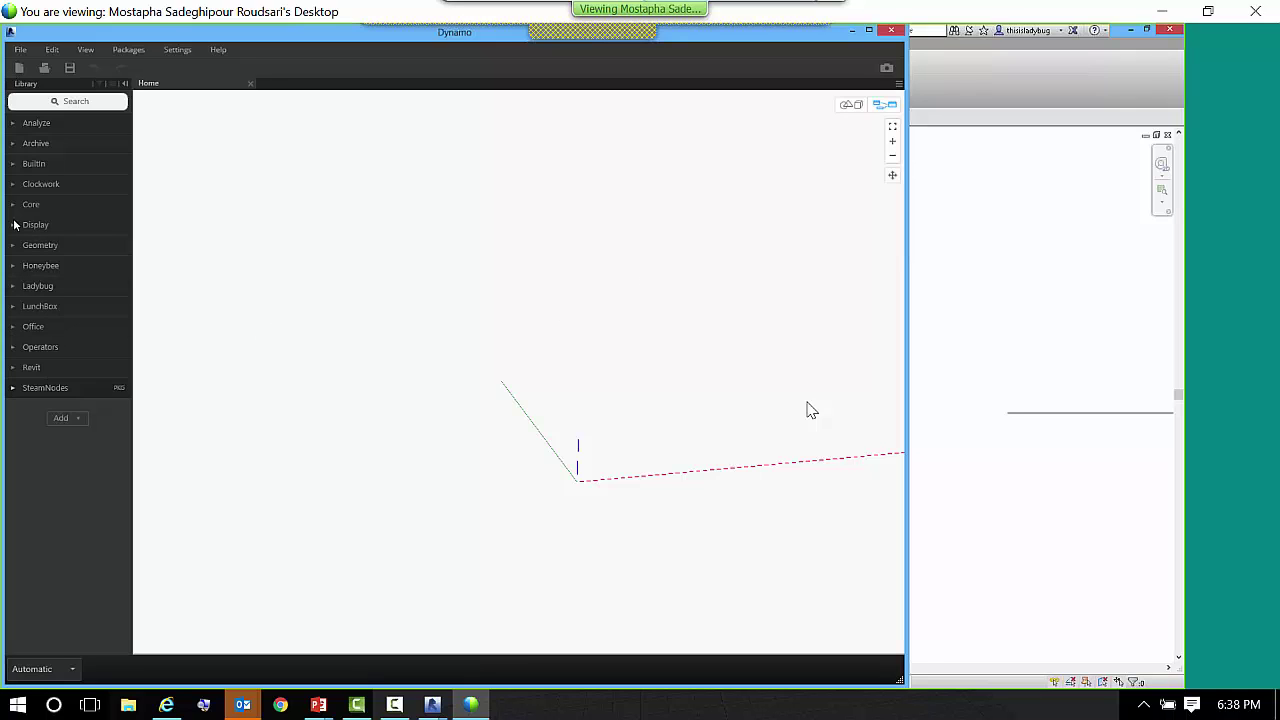
- Browse the Ladybug library categories and view the Import epw description under 0 :: Ladybug
left_click(15, 286)
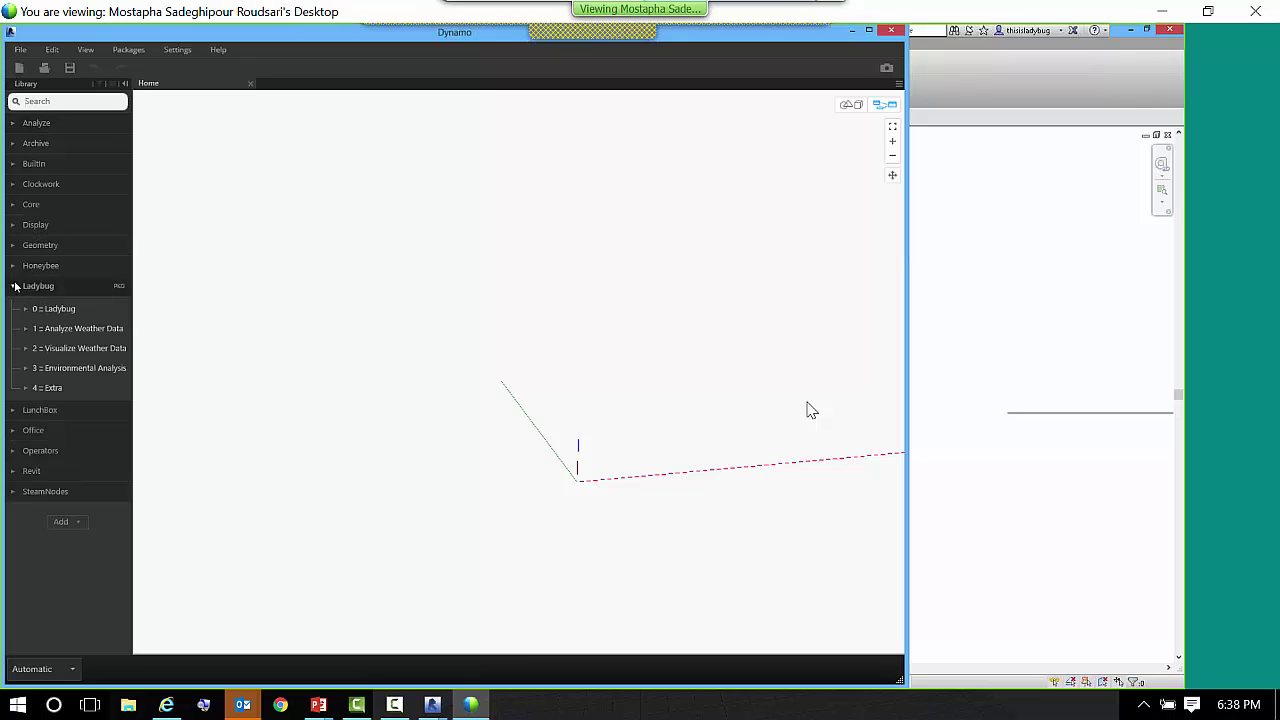
left_click(75, 310)
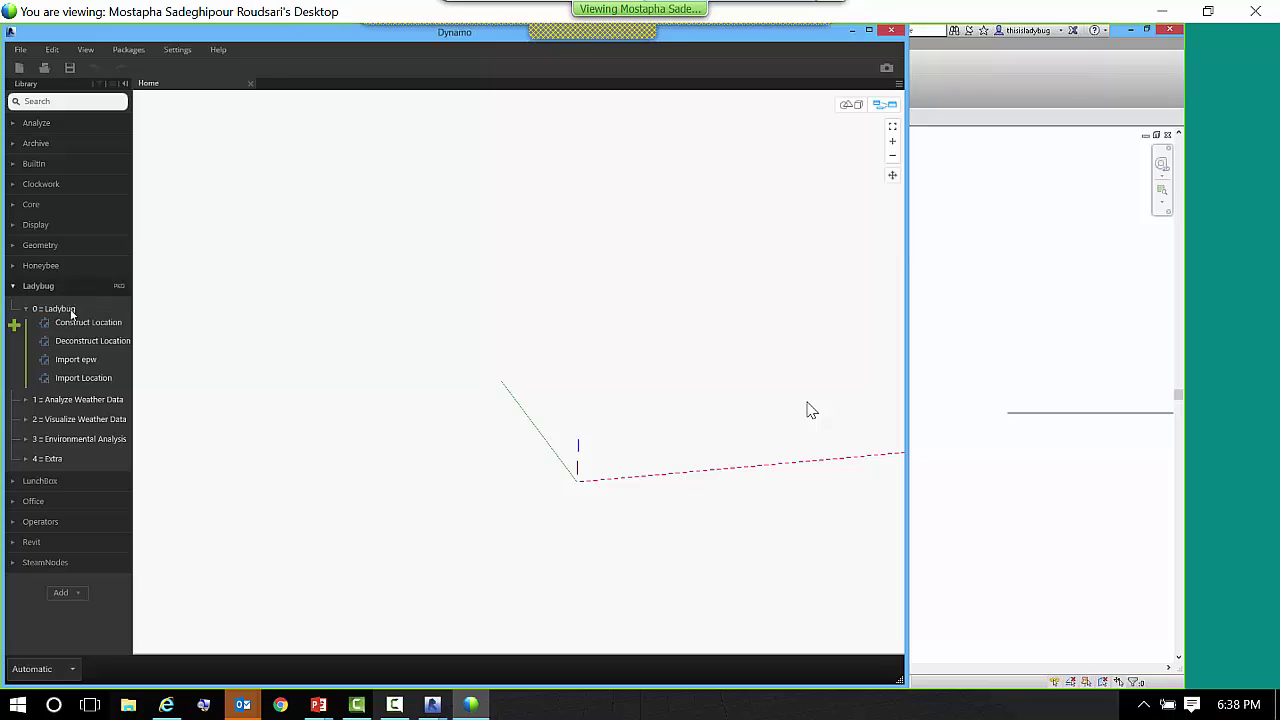
mouse_move(49, 316)
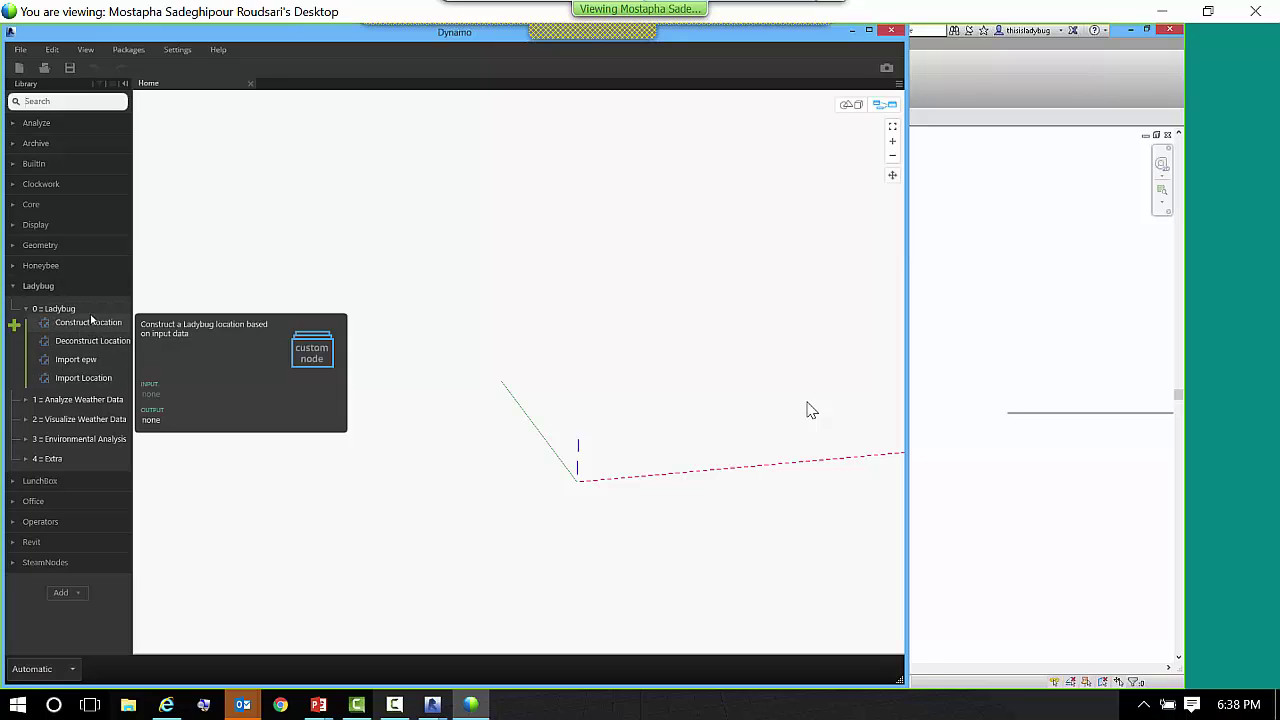
mouse_move(89, 383)
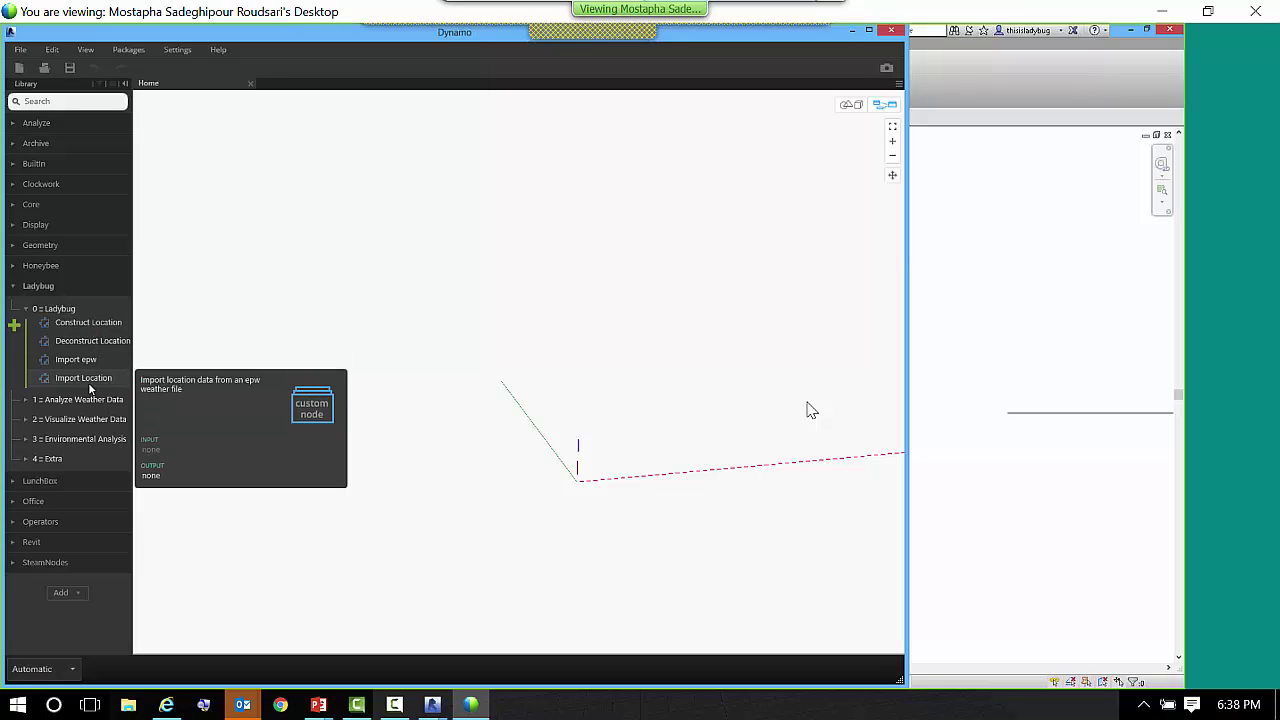
left_click(27, 400)
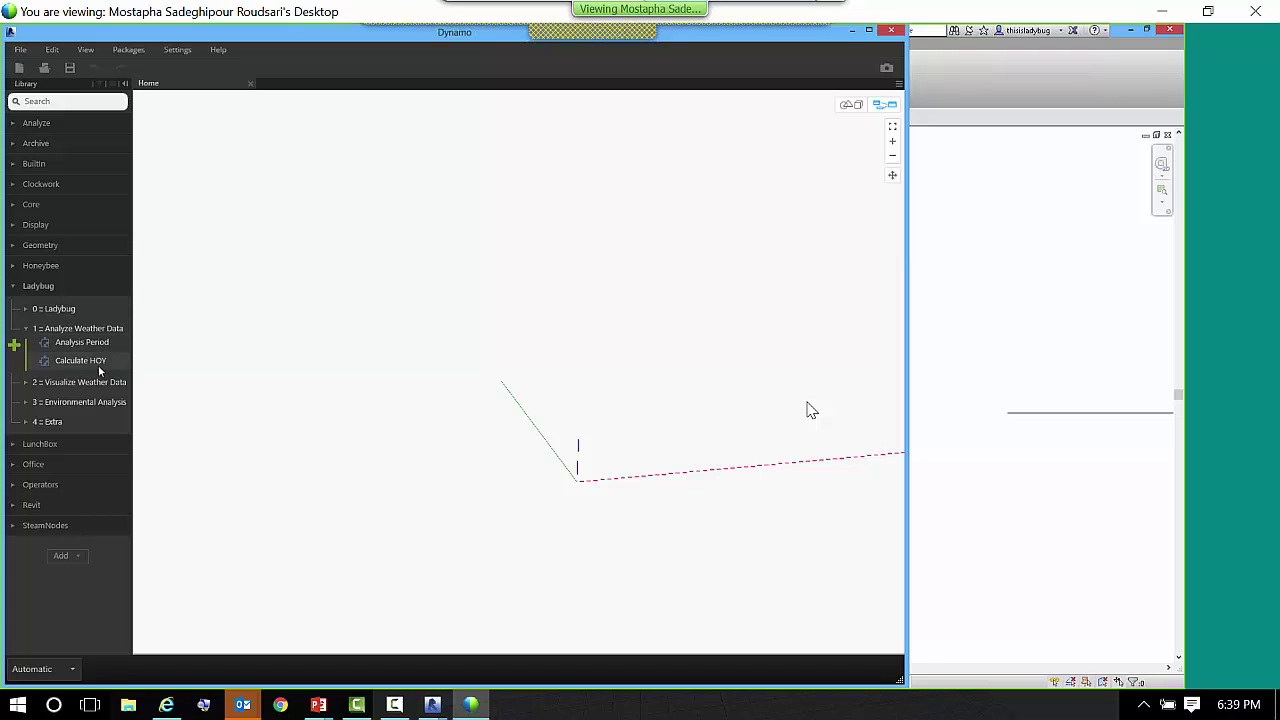
left_click(28, 384)
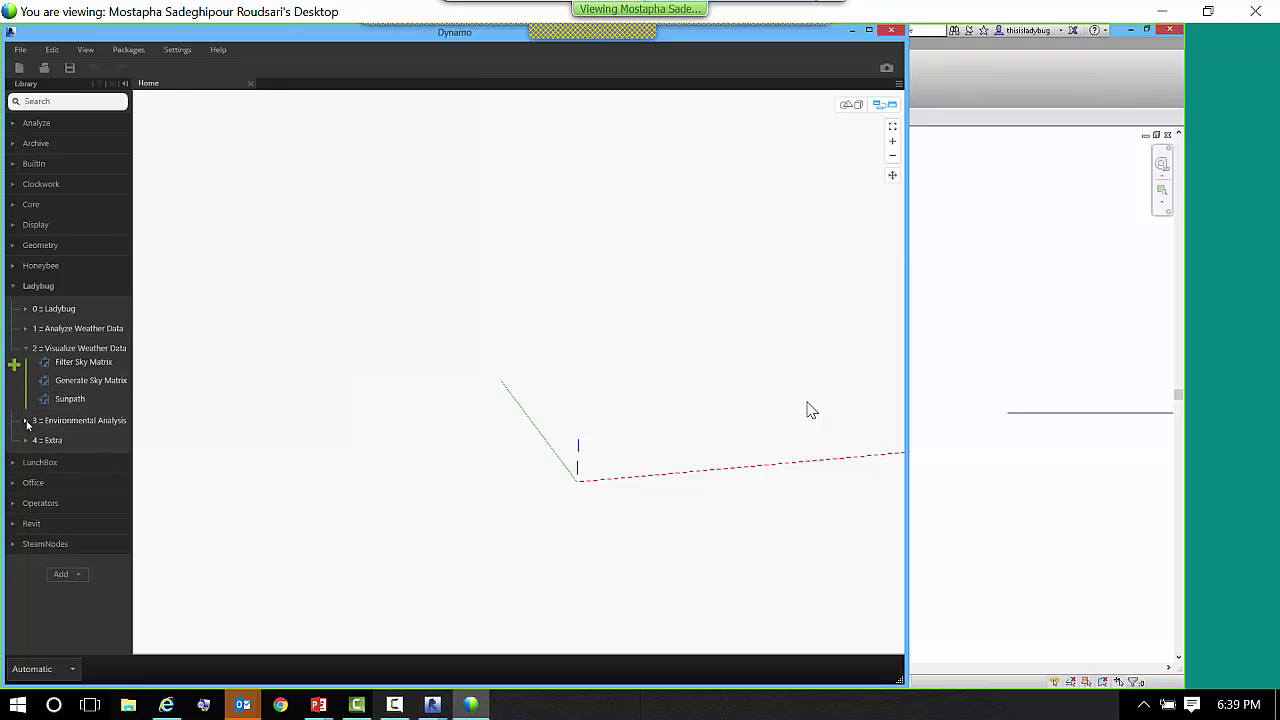
left_click(27, 421)
mouse_move(89, 387)
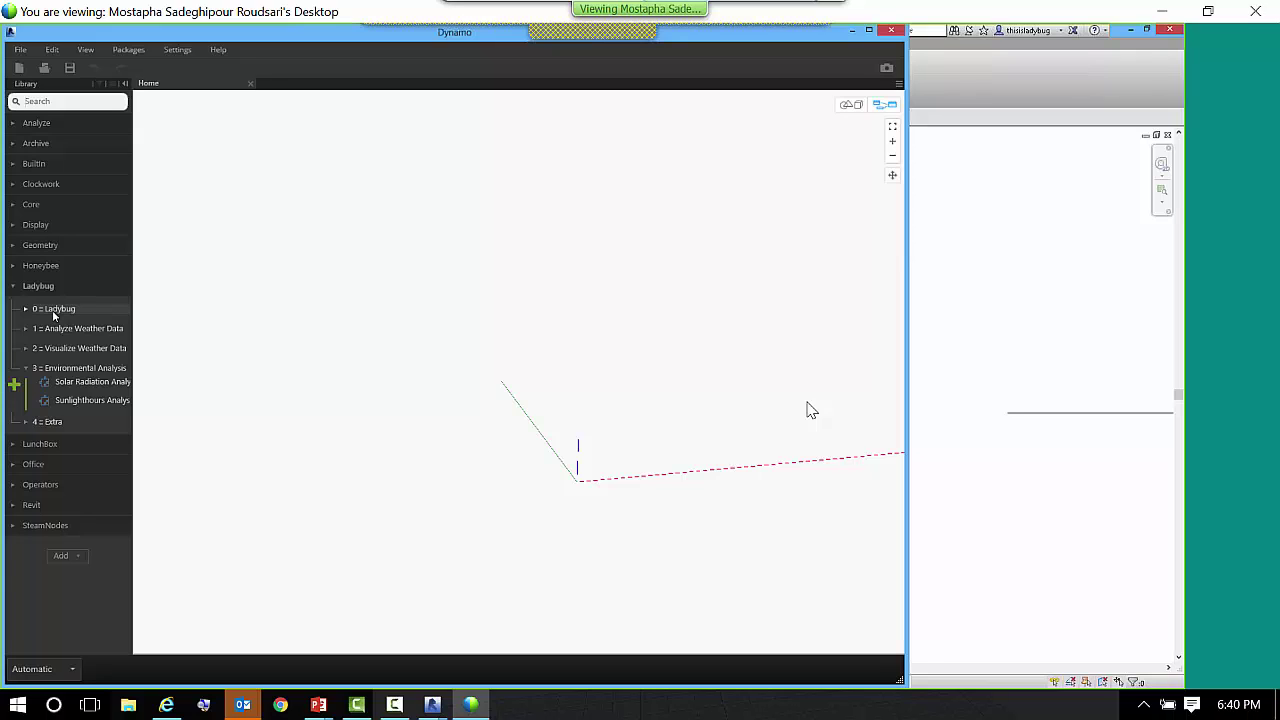
left_click(52, 310)
mouse_move(81, 360)
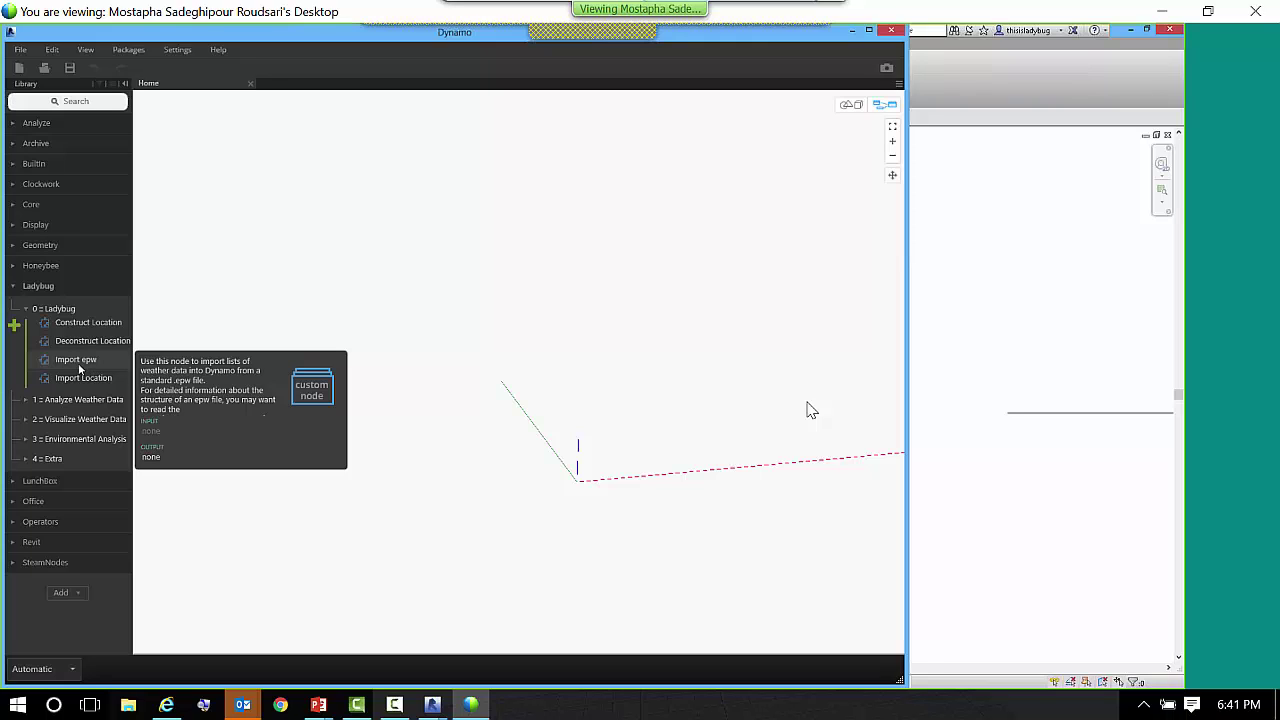
- Place an Import epw node and frame its _epwFile and _analysisPeriod_ inputs
left_click(77, 360)
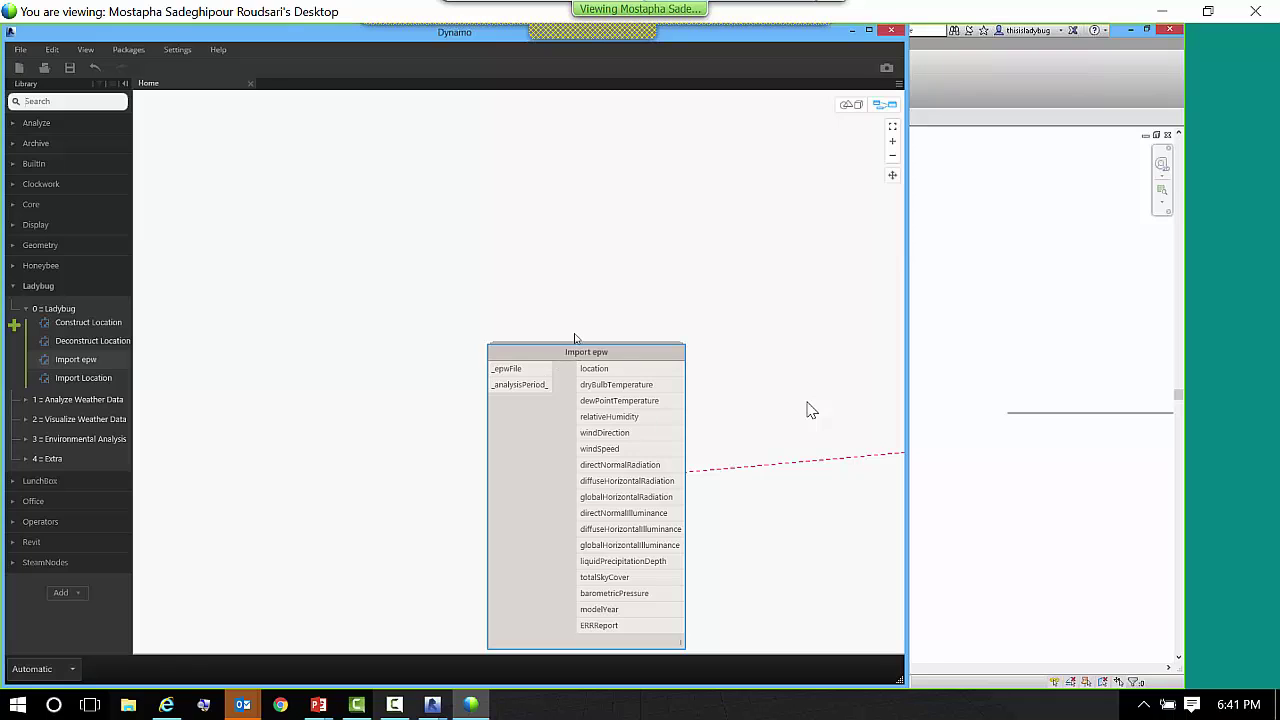
left_click_drag(577, 345, 569, 189)
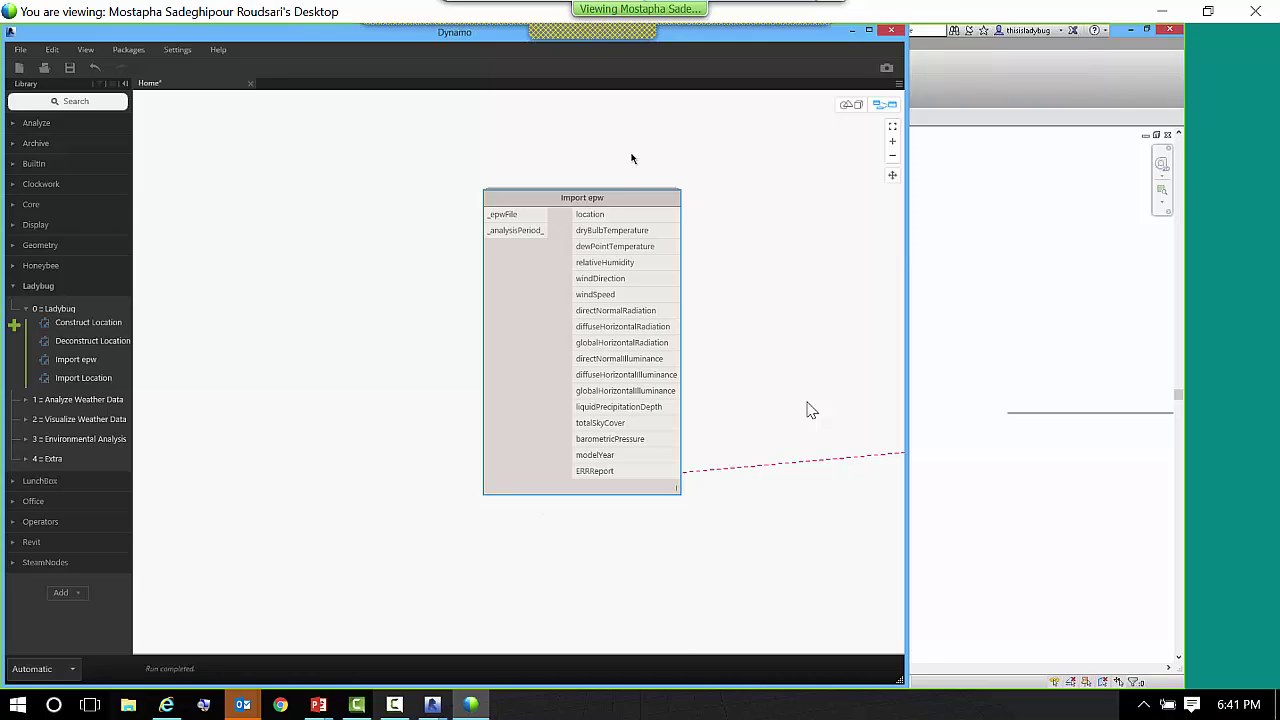
mouse_move(489, 220)
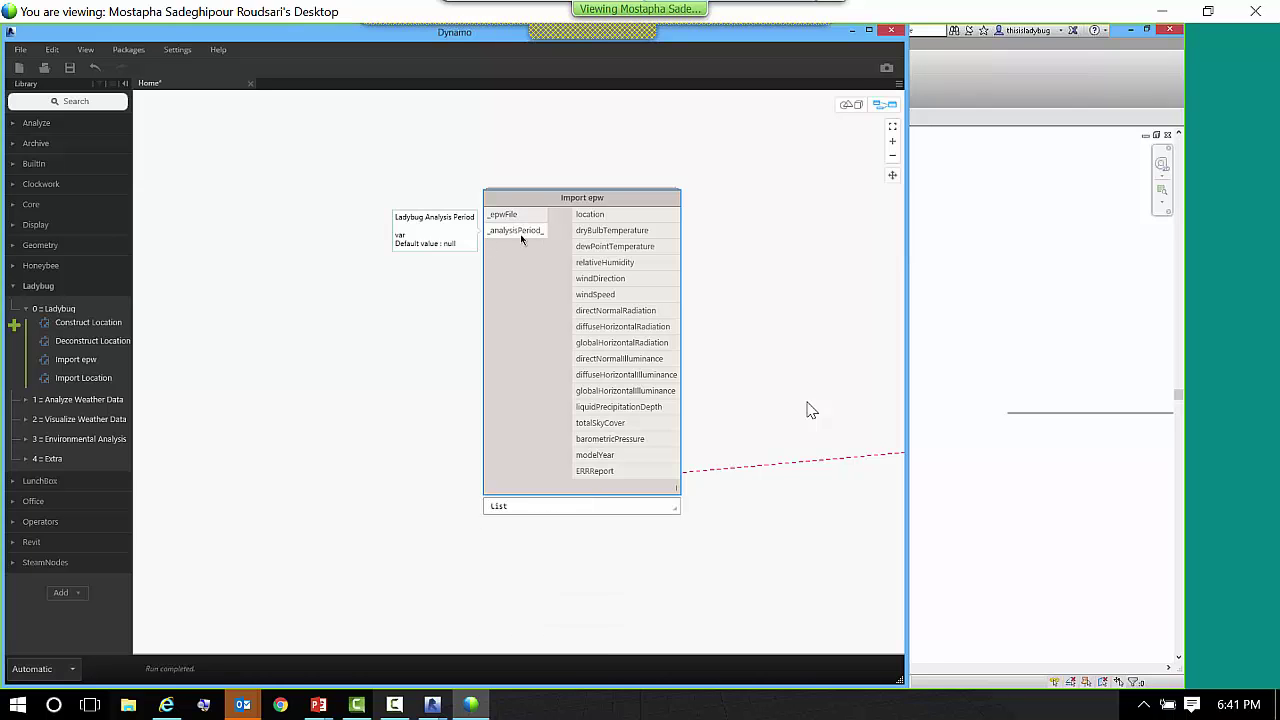
scroll(452, 255, "up", 5)
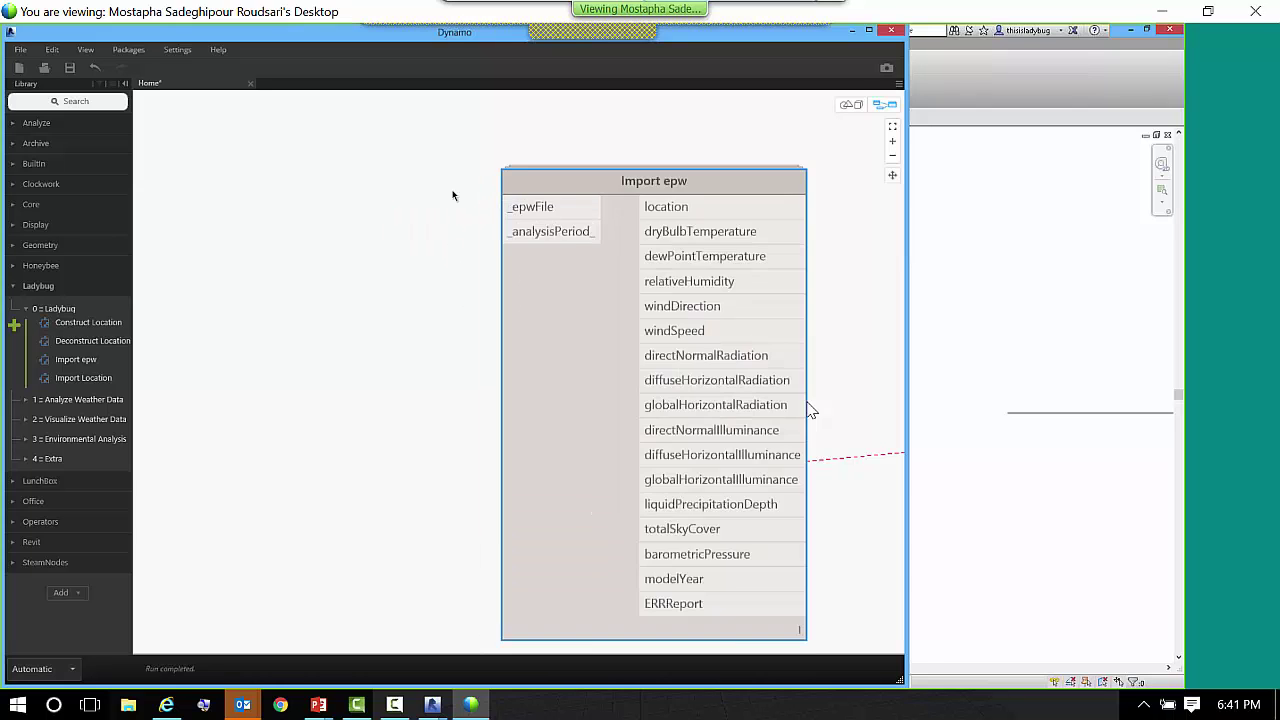
middle_click_drag(298, 231, 214, 240)
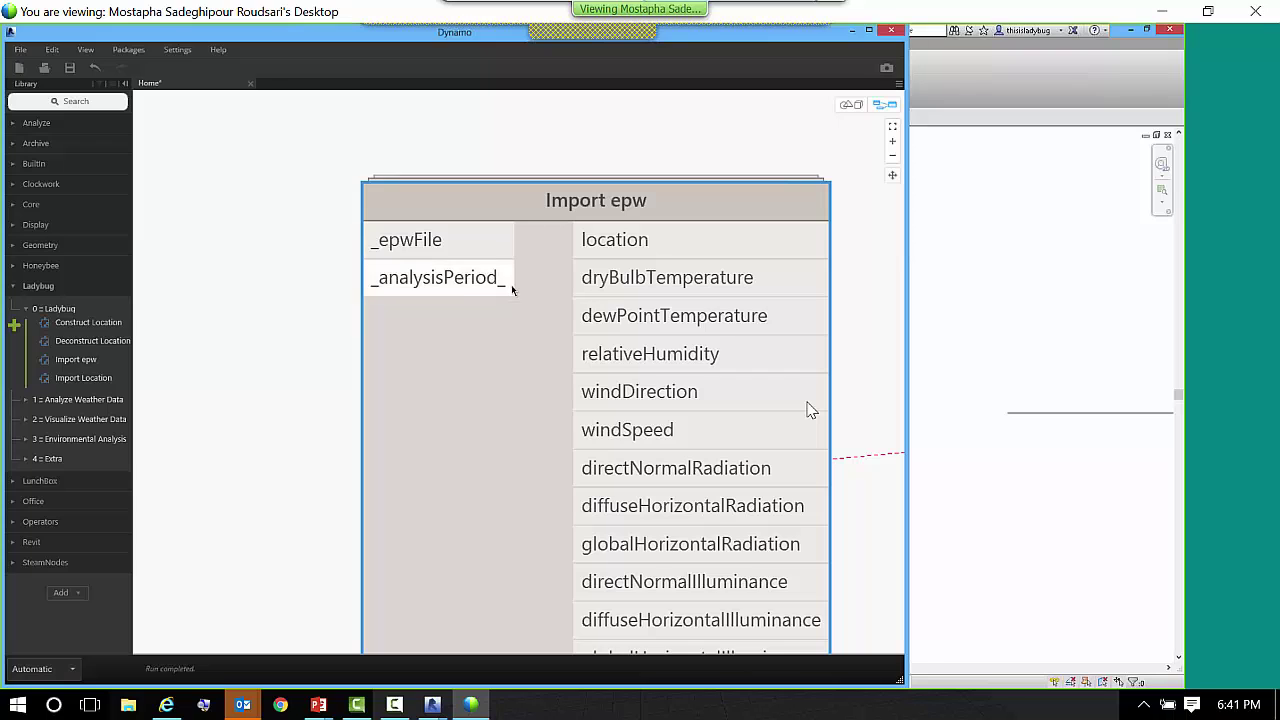
scroll(524, 276, "down", 3)
scroll(462, 277, "up", 1)
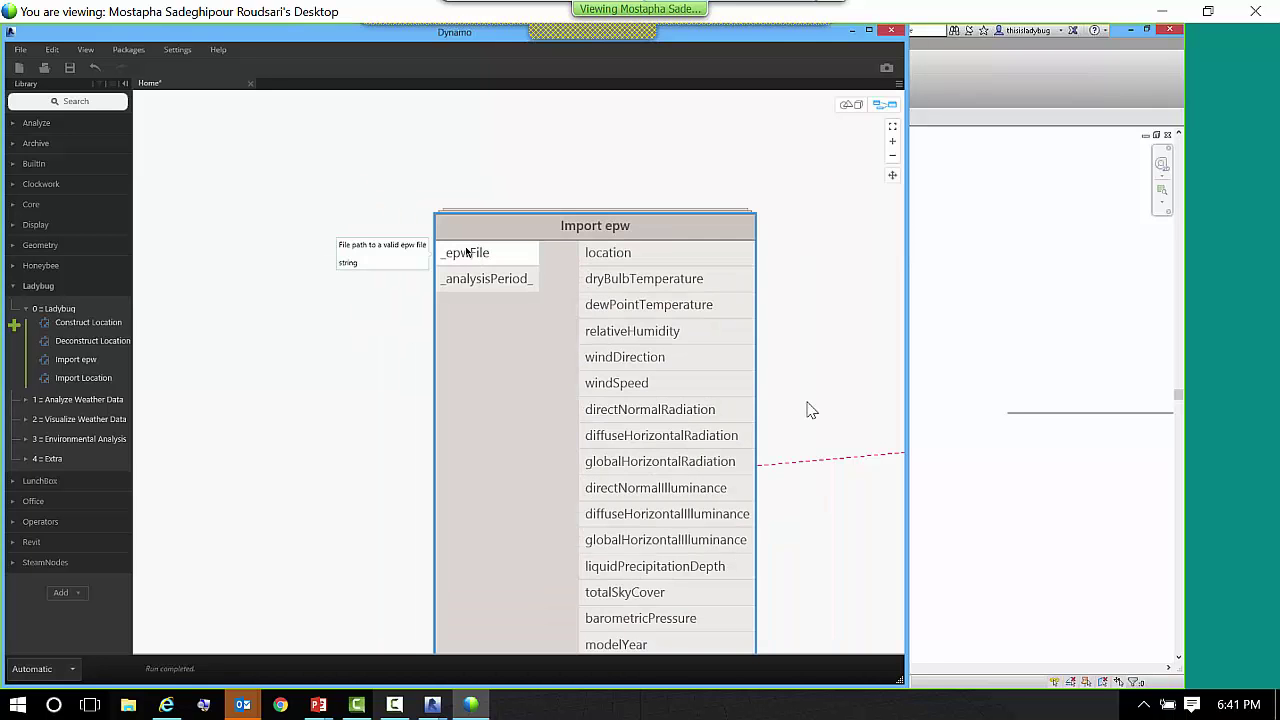
- Add a File Path node to the left of the Import epw node
left_click(280, 262)
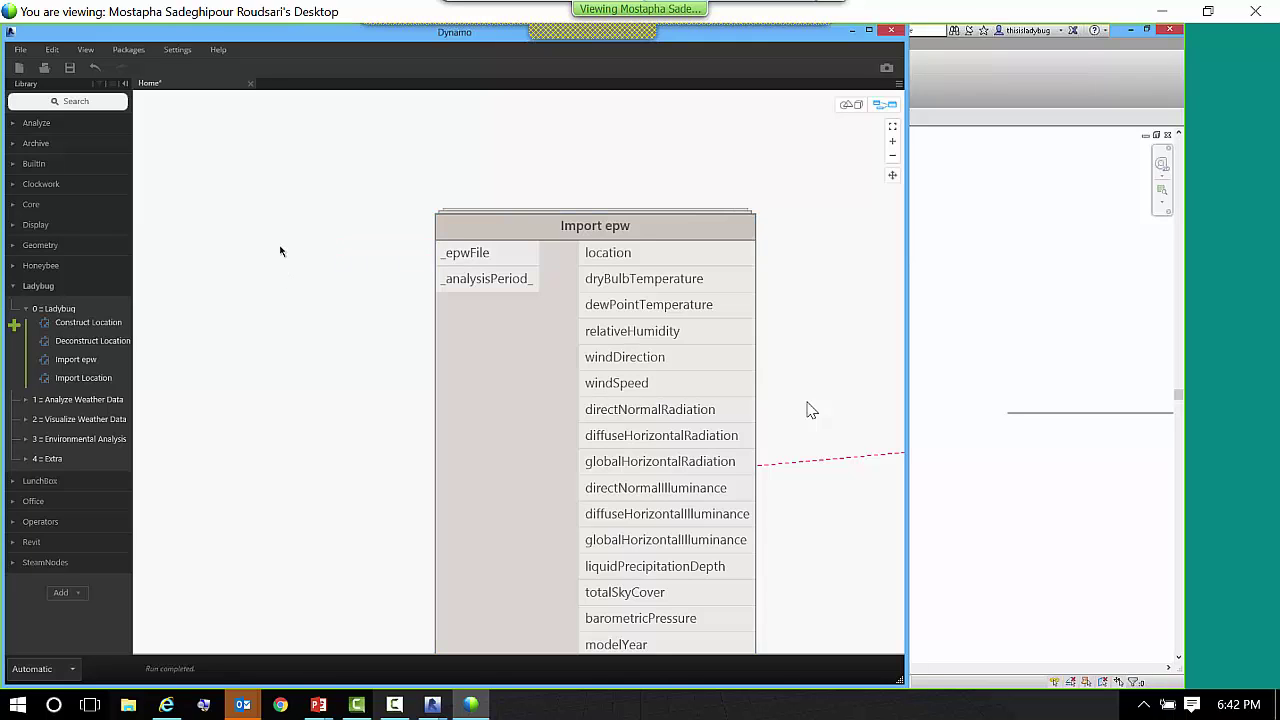
right_click(280, 260)
type("file")
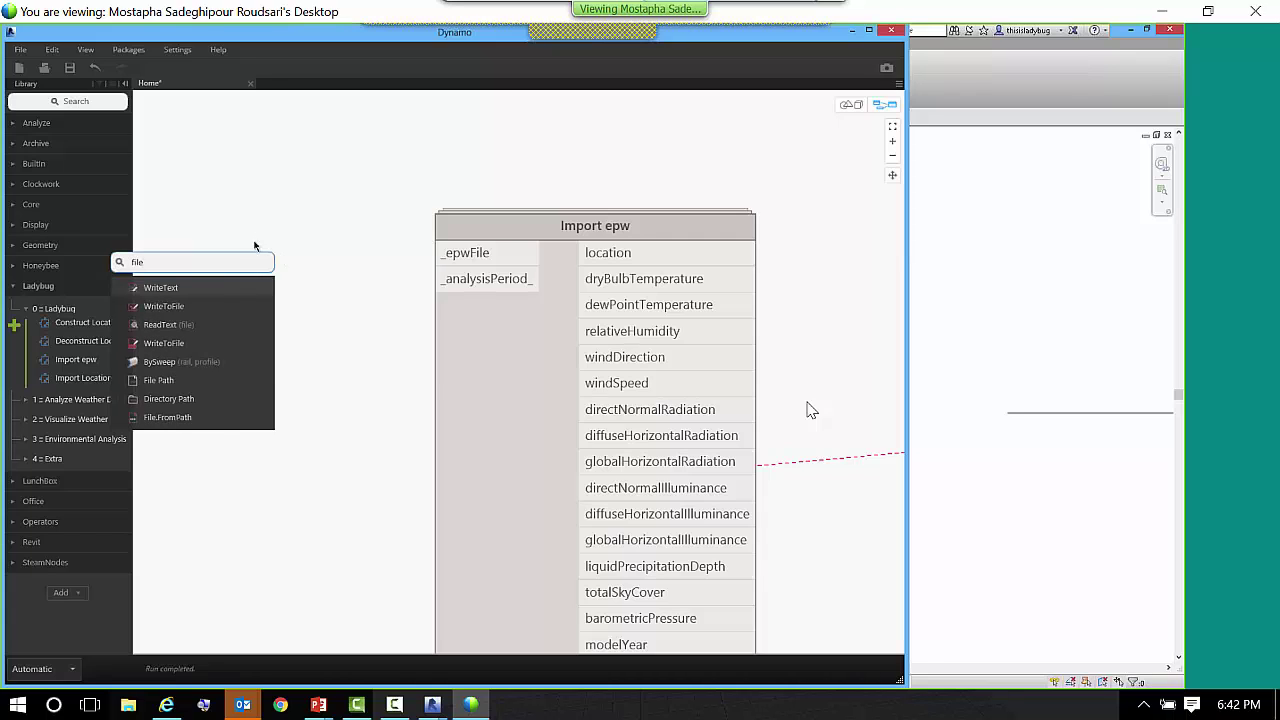
left_click(178, 379)
left_click_drag(258, 397, 325, 237)
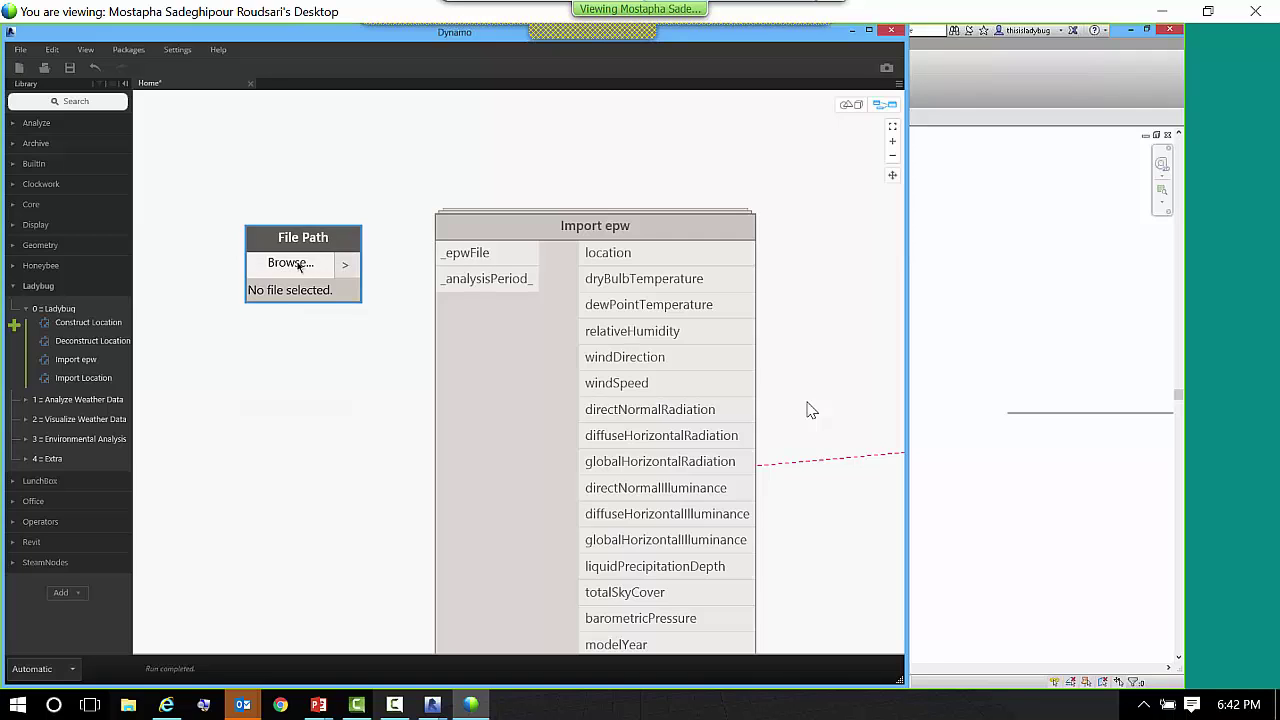
- Browse to c:\EnergyPlusV8-3-0\WeatherData and select USA_CA_San.Francisco.Intl.AP.724940_TMY3.epw
left_click(298, 264)
left_click(494, 52)
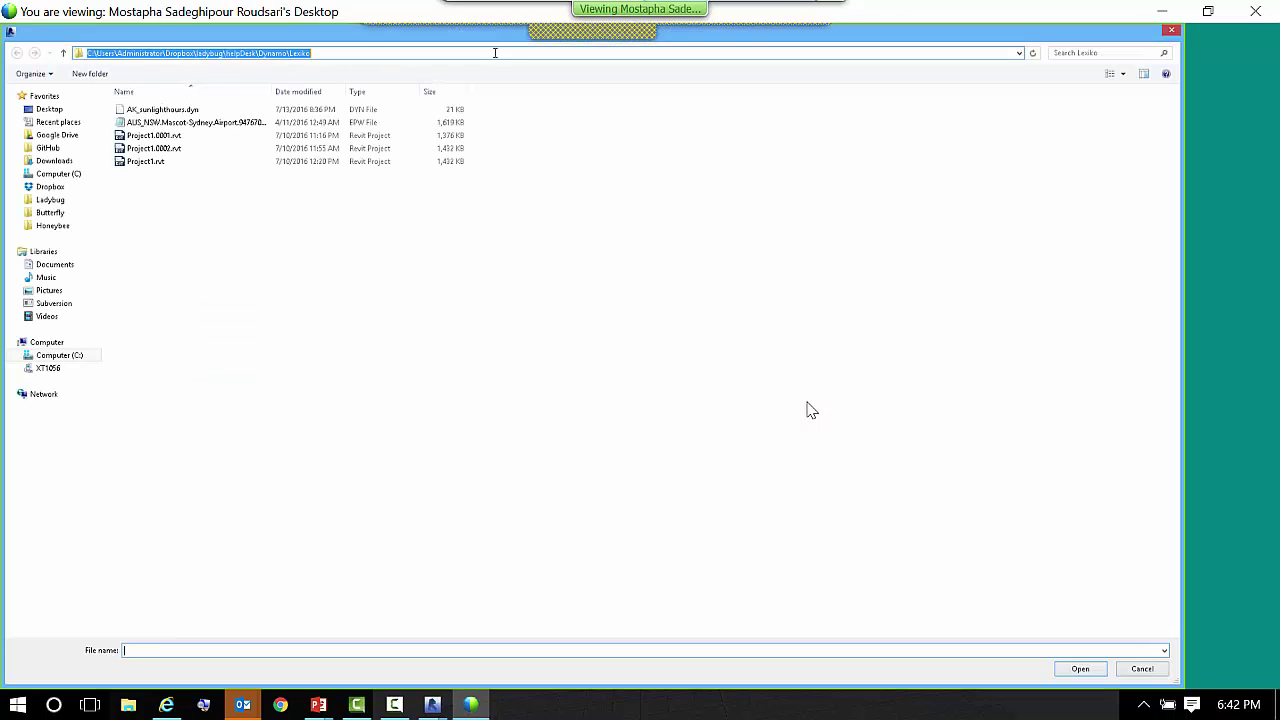
type("c:\\ener")
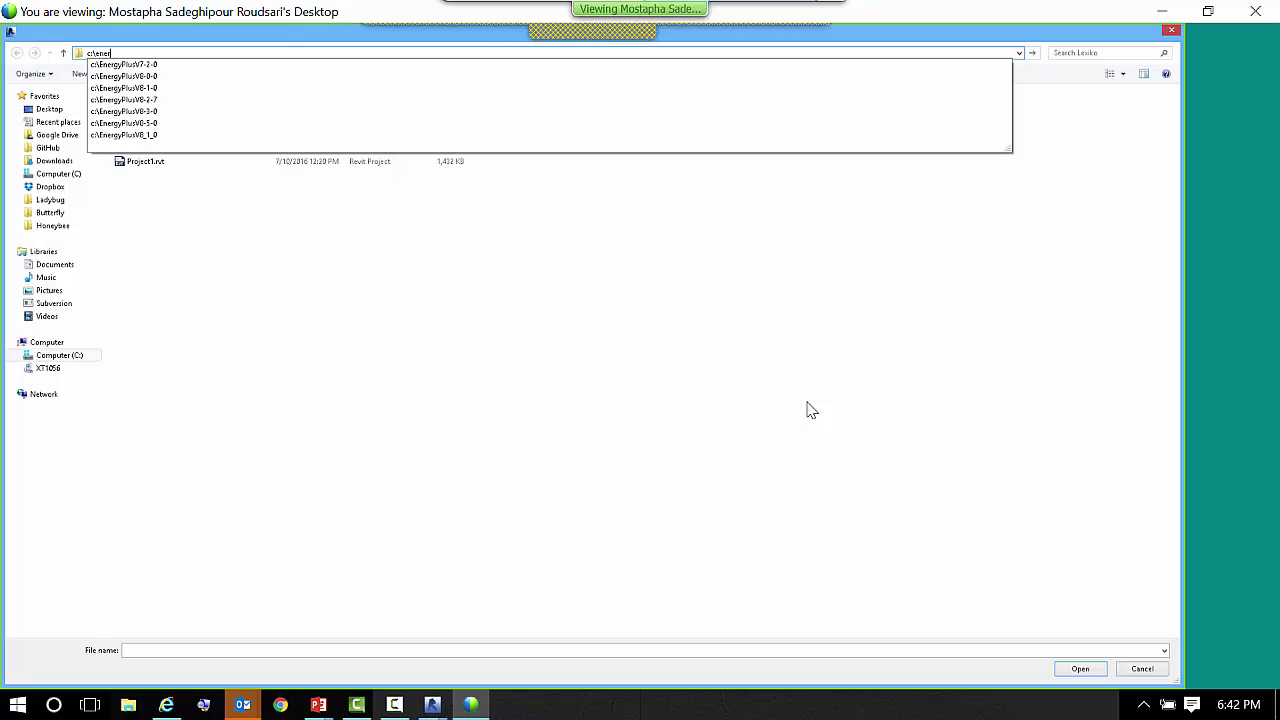
key("Down")
key("Down")
key("Down")
key("Down")
key("Down")
type("\\we")
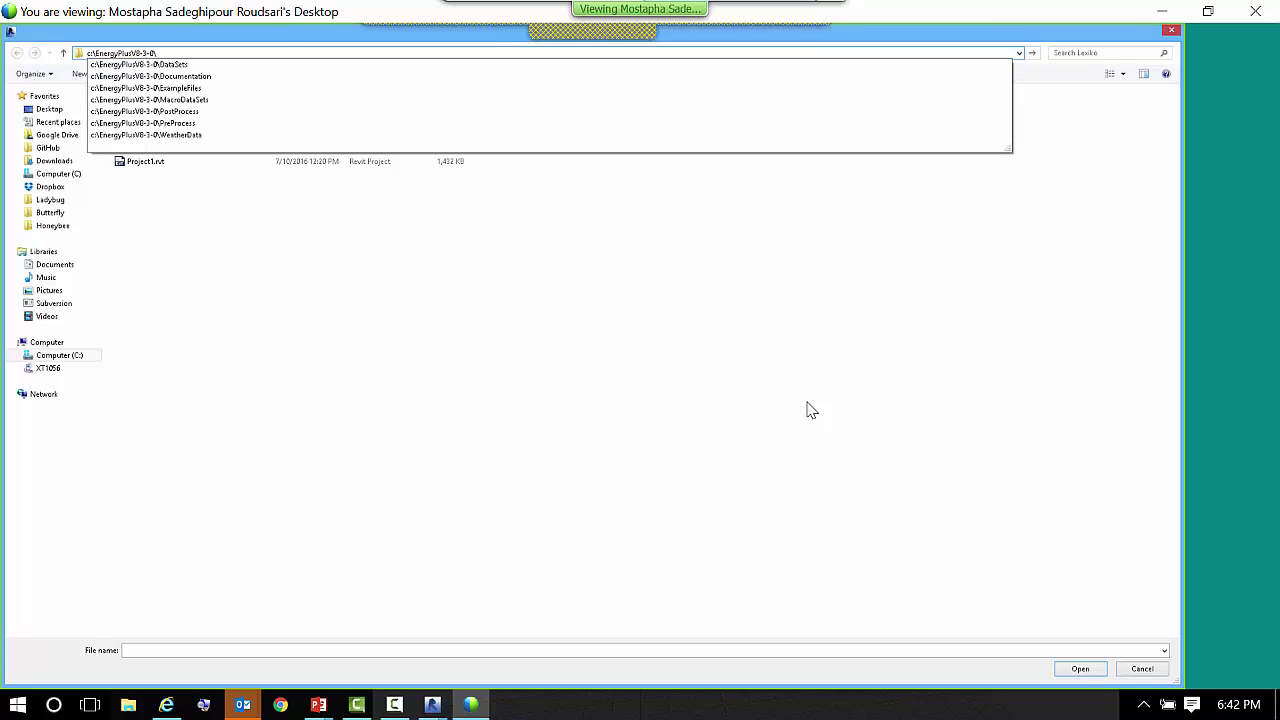
key("Down")
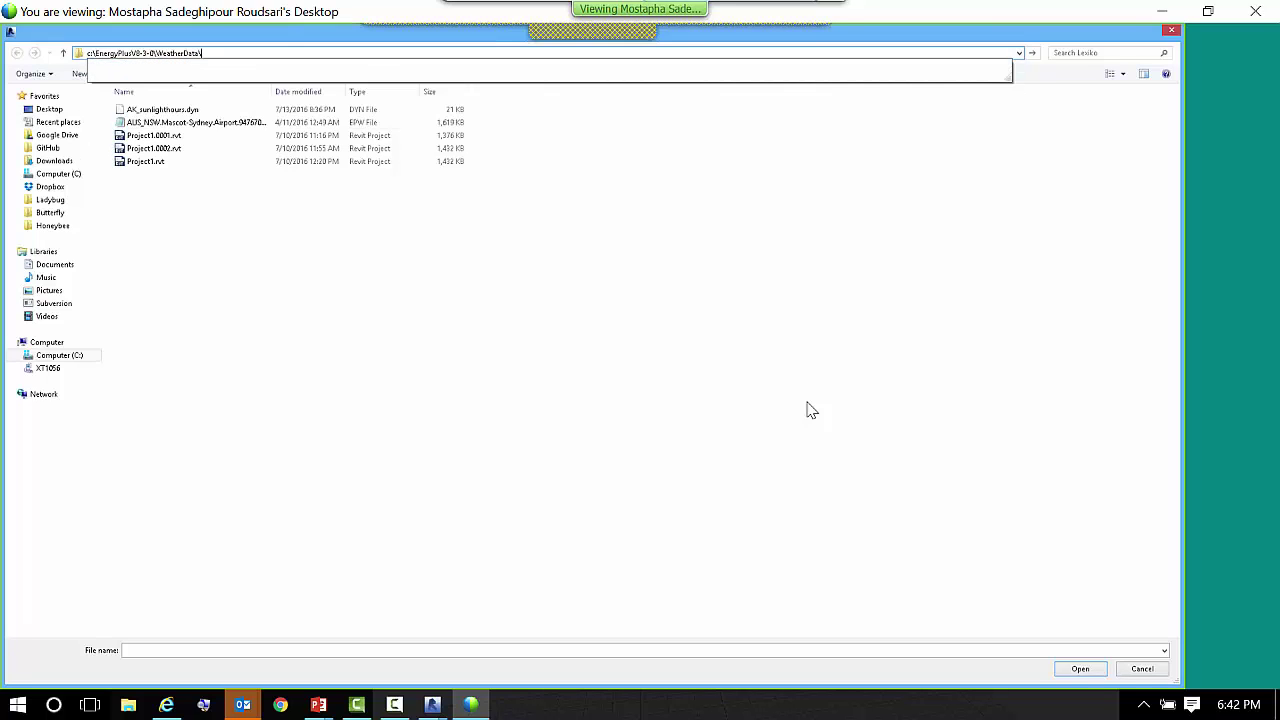
key("Return")
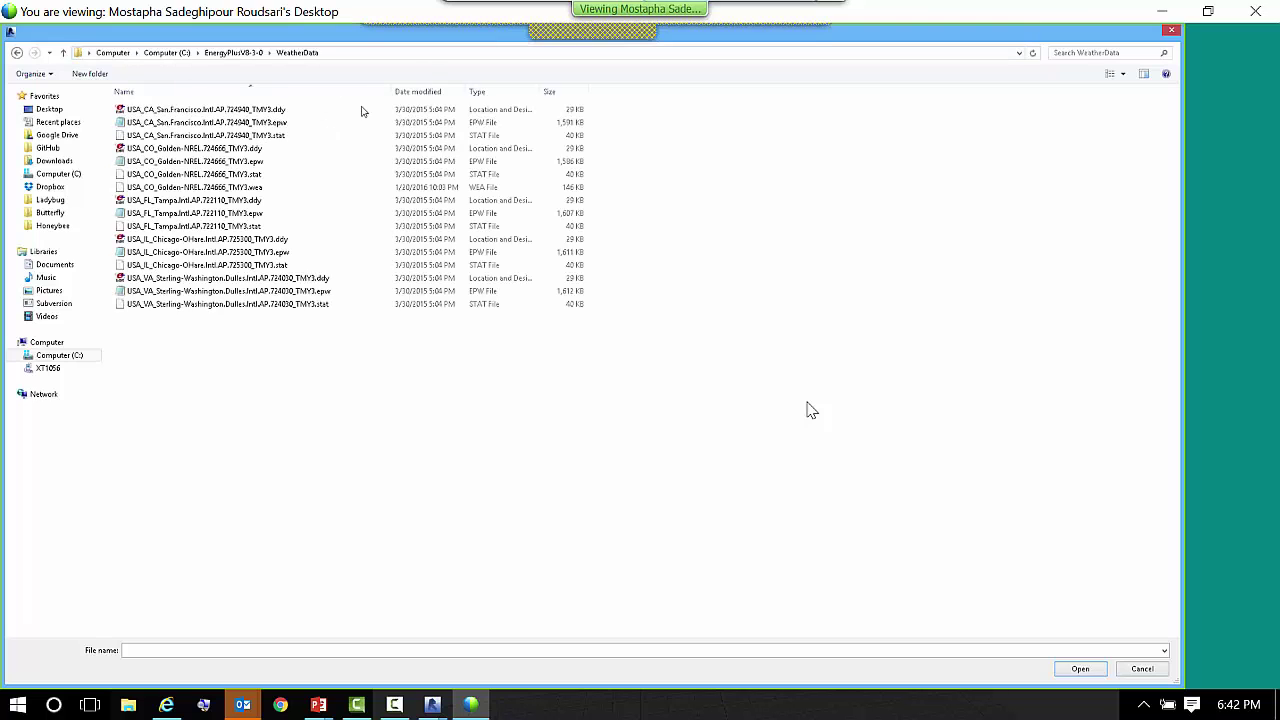
left_click(256, 122)
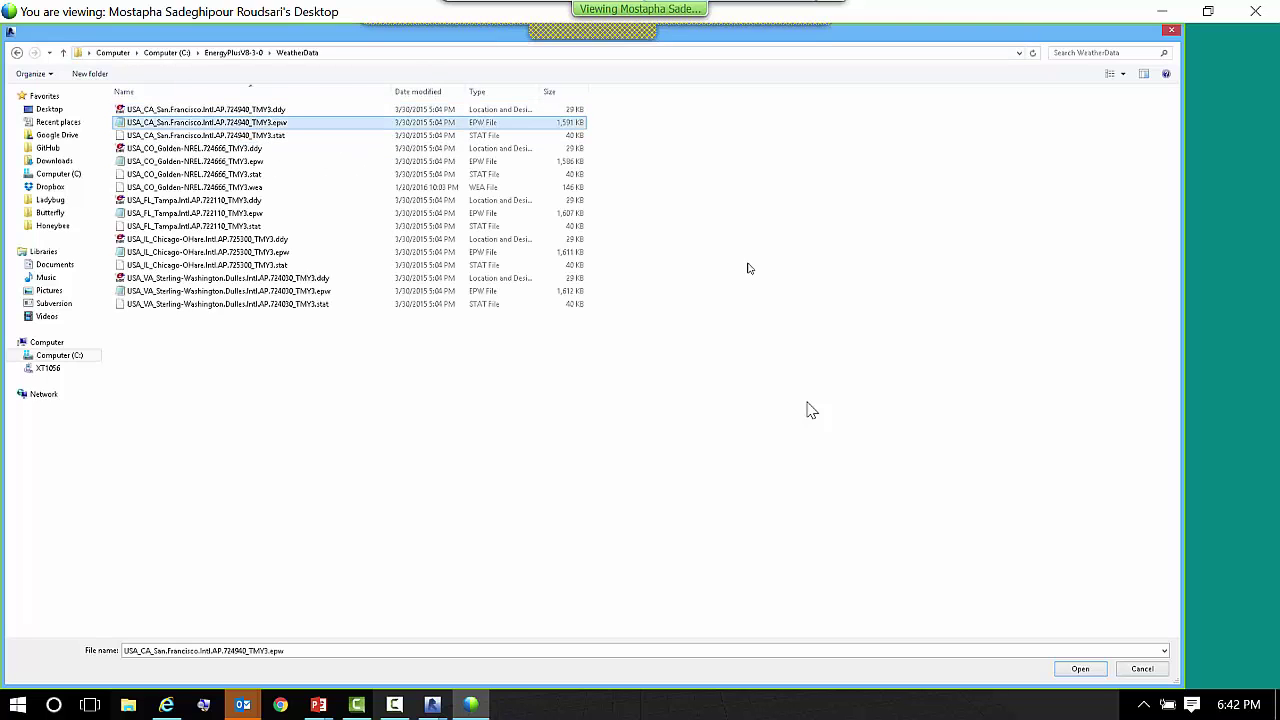
- Load the San Francisco .epw path into File Path and set the graph to run Manually
left_click(1080, 669)
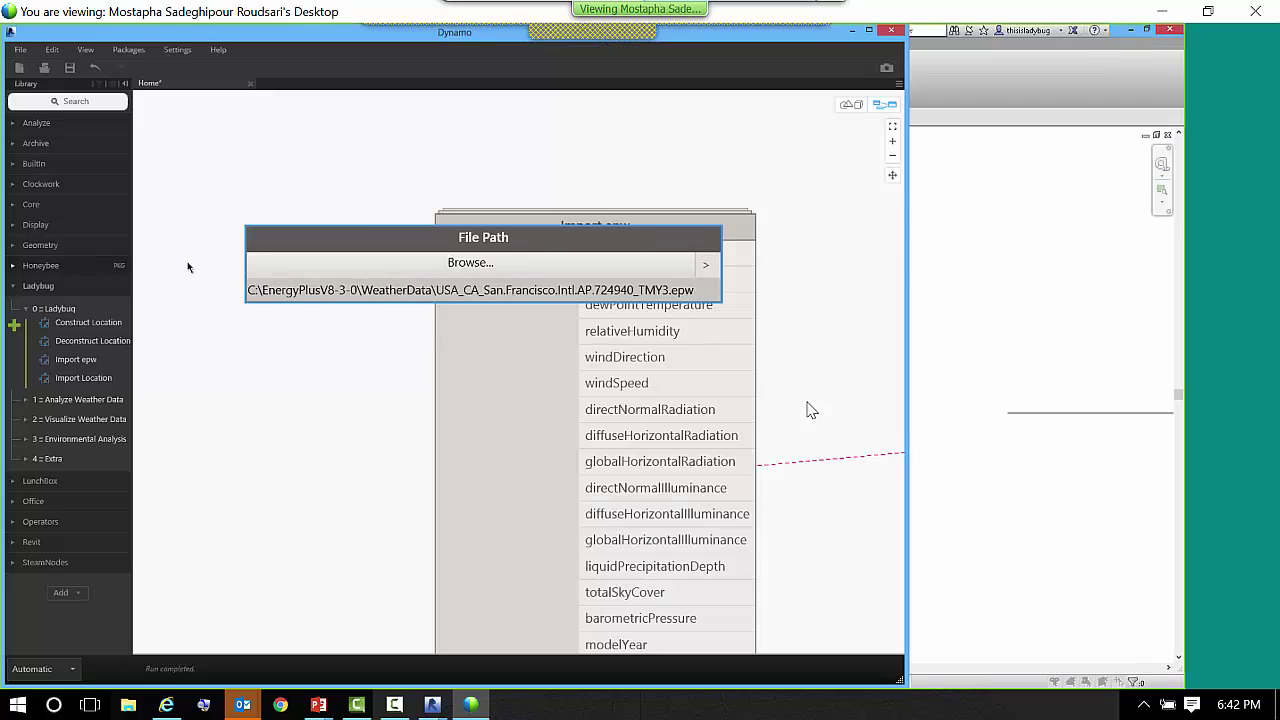
scroll(570, 205, "down", 2)
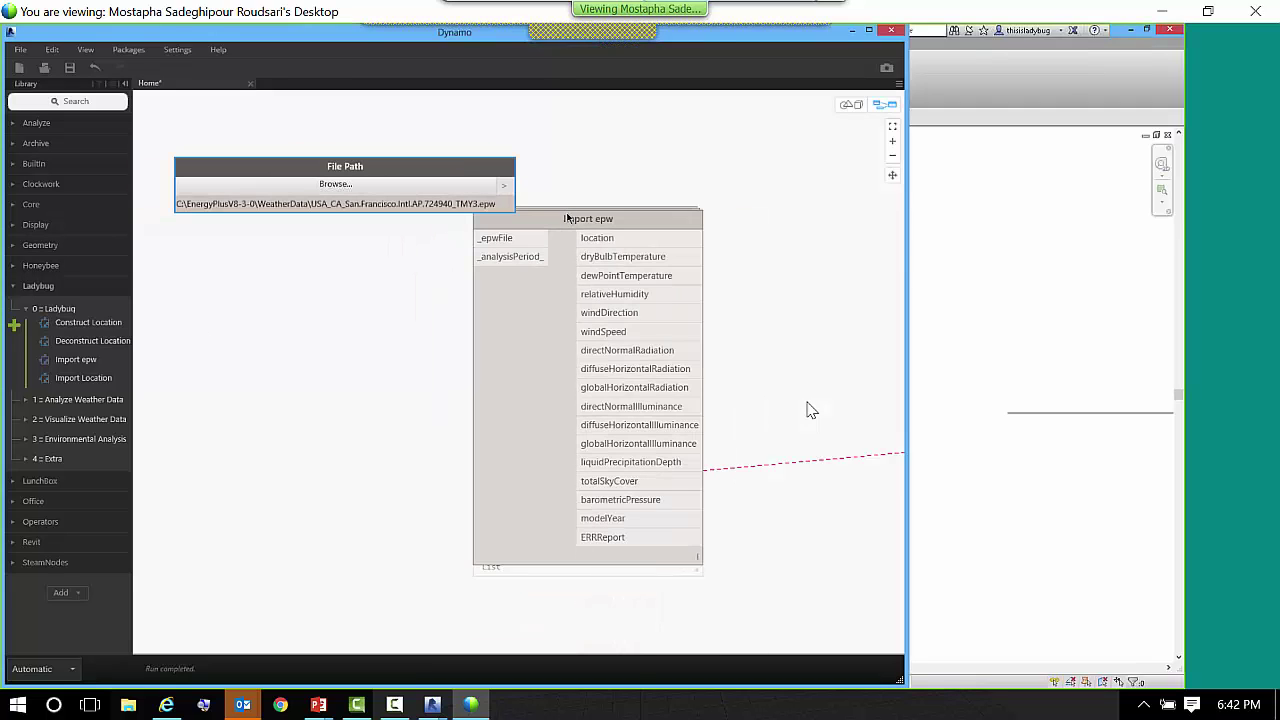
left_click_drag(588, 218, 688, 172)
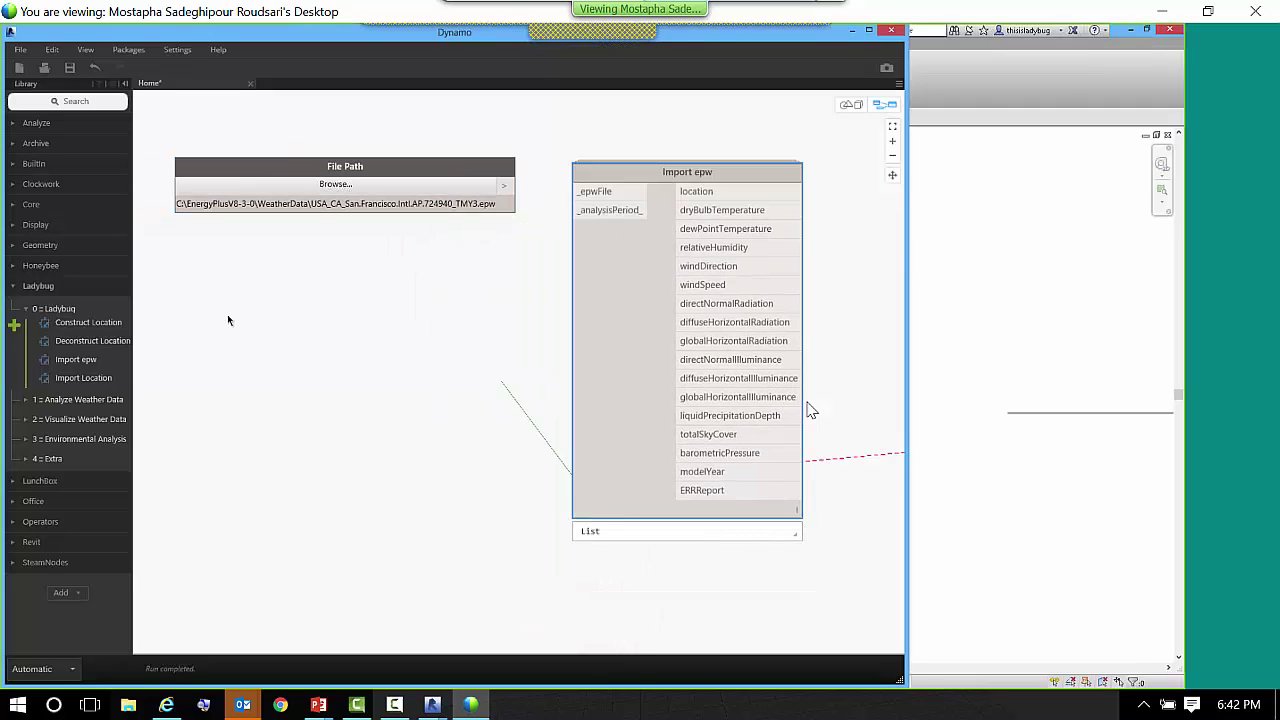
left_click(64, 668)
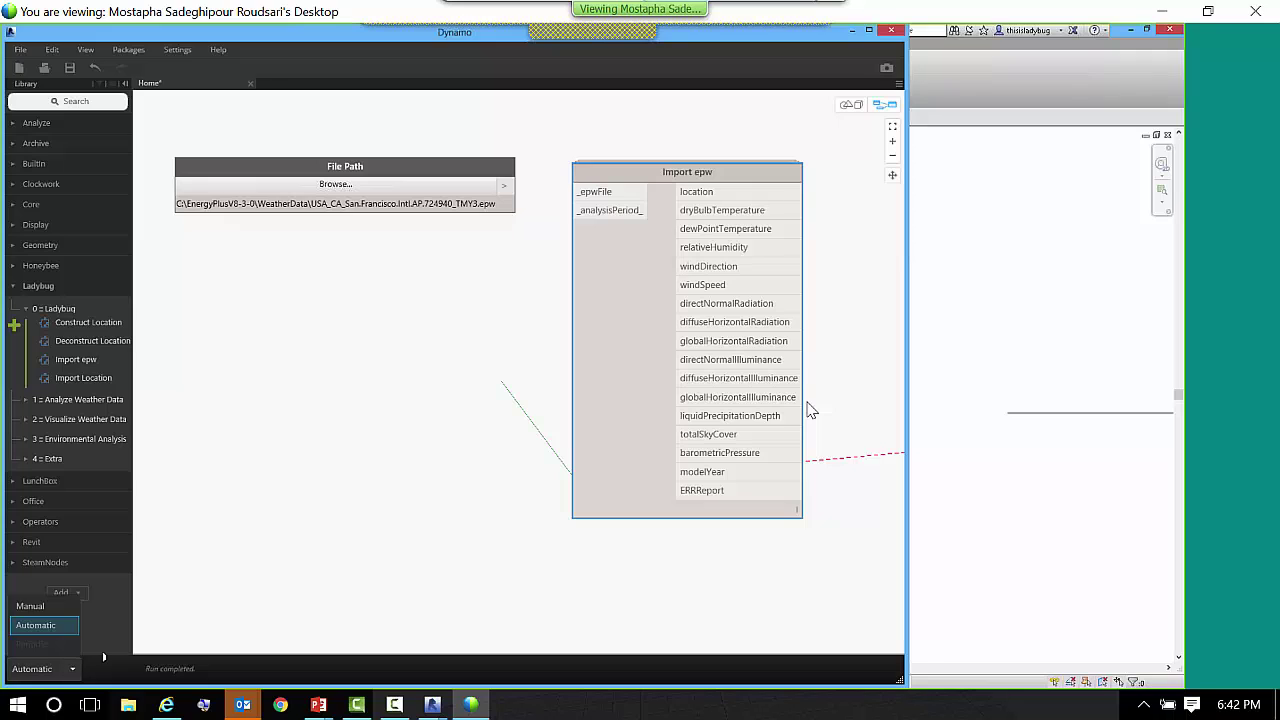
left_click(49, 610)
- Connect the File Path output to Import epw's _epwFile input
left_click_drag(504, 186, 630, 168)
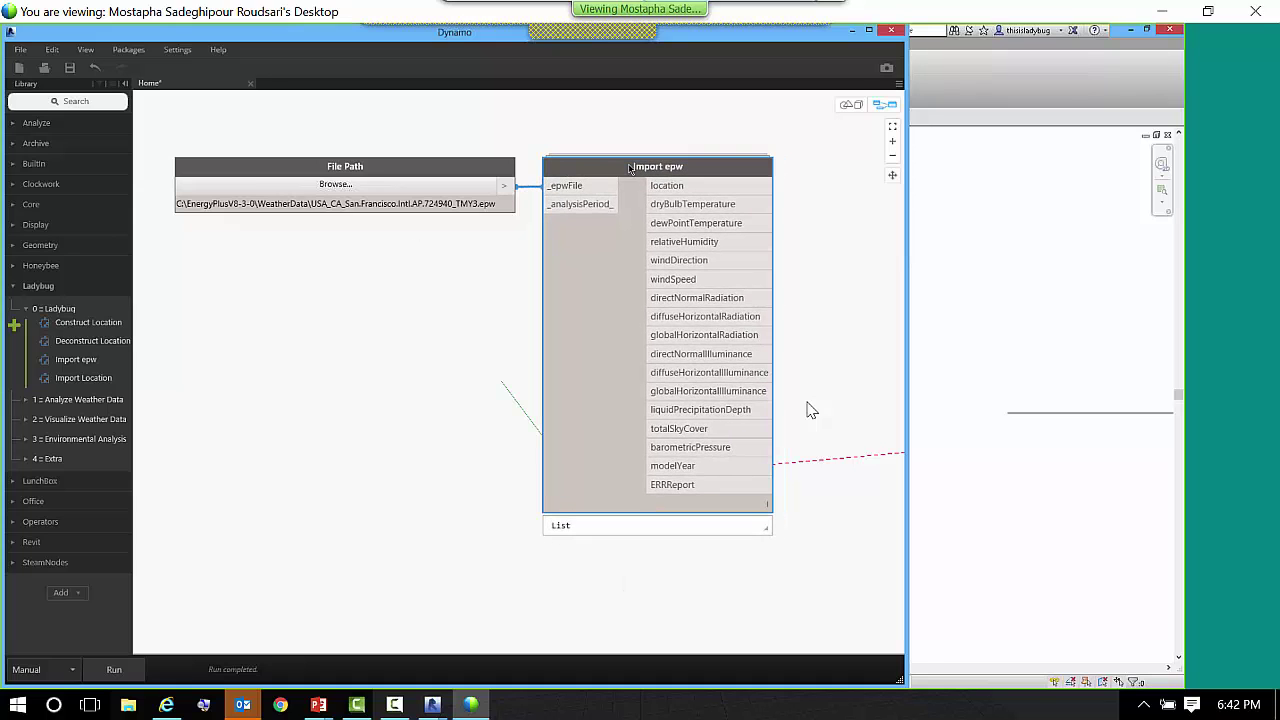
scroll(360, 318, "down", 3)
scroll(744, 265, "up", 3)
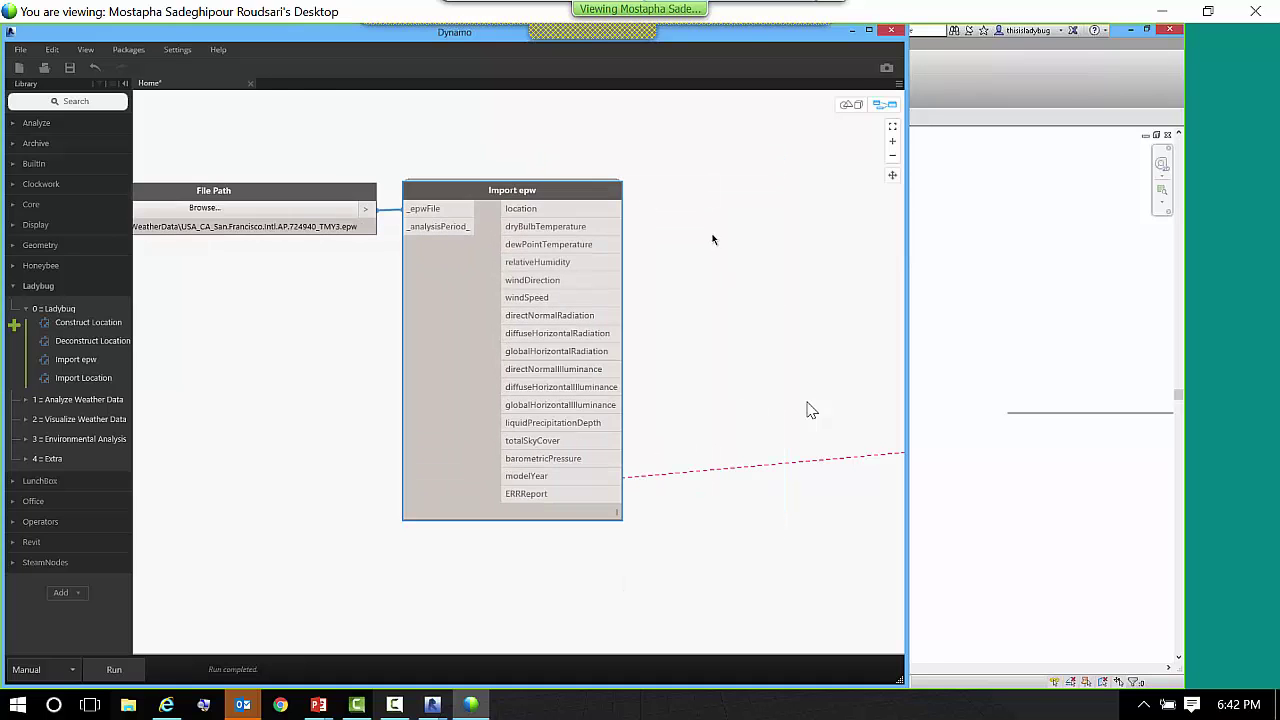
right_click(713, 239)
type("watch")
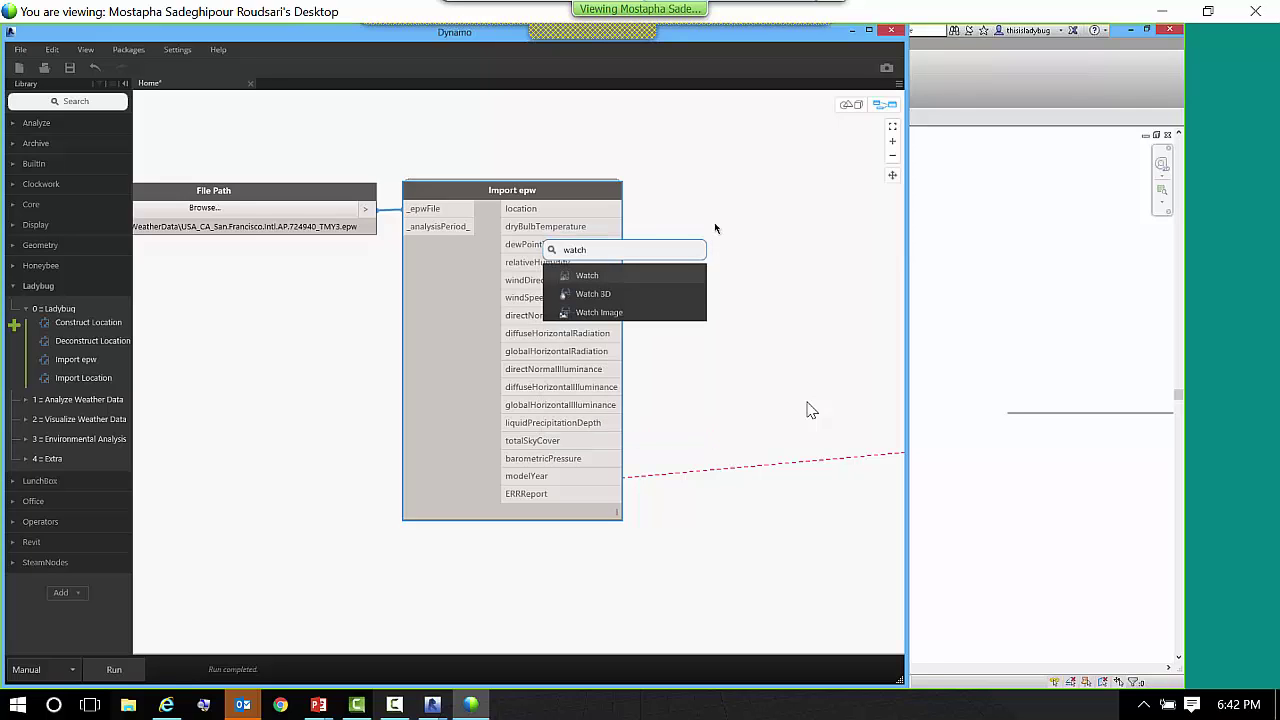
- Watch dryBulbTemperature and run the graph, listing San Francisco hourly values 7.2, 7.2, 6.7
left_click(588, 276)
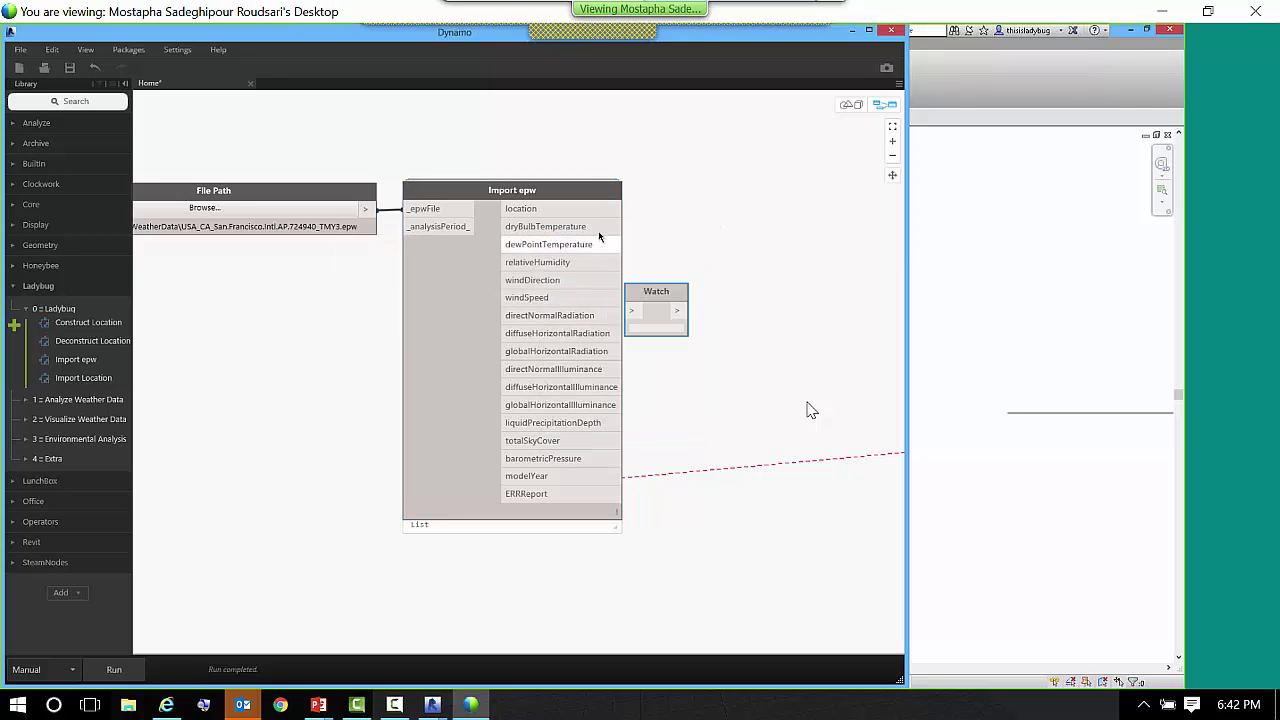
left_click_drag(631, 311, 621, 226)
left_click_drag(660, 292, 714, 212)
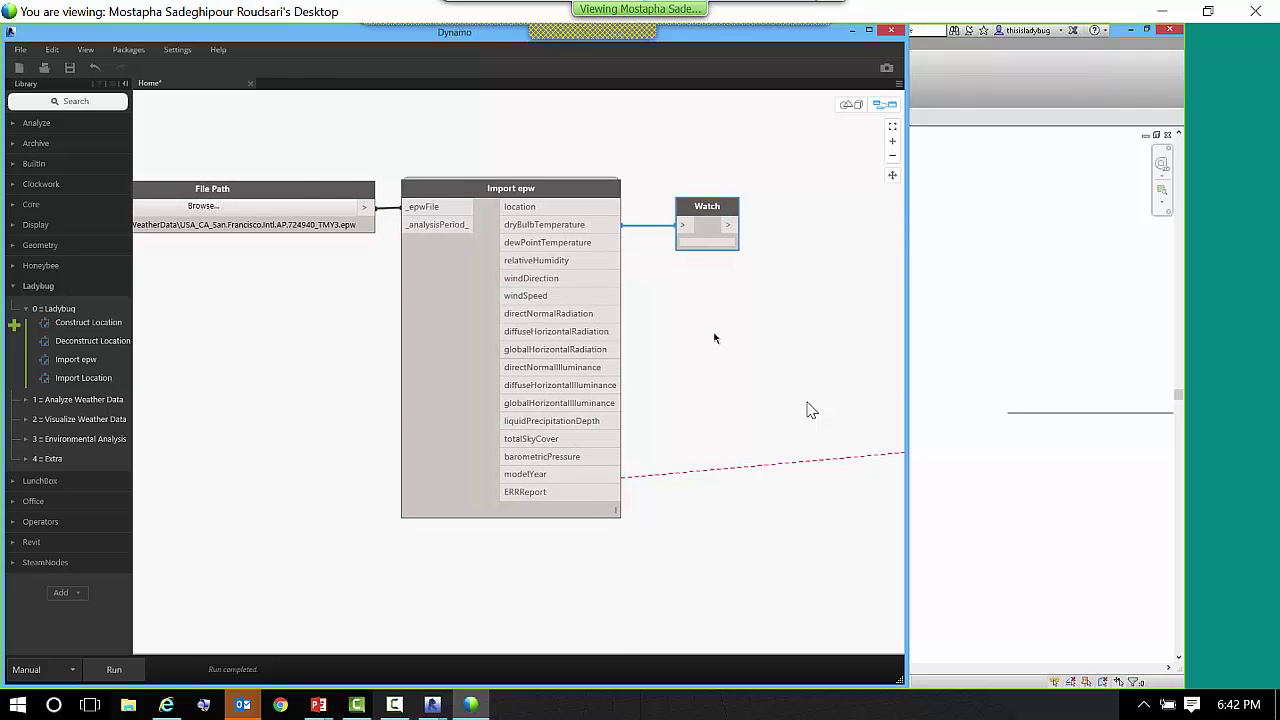
middle_click_drag(772, 346, 714, 338)
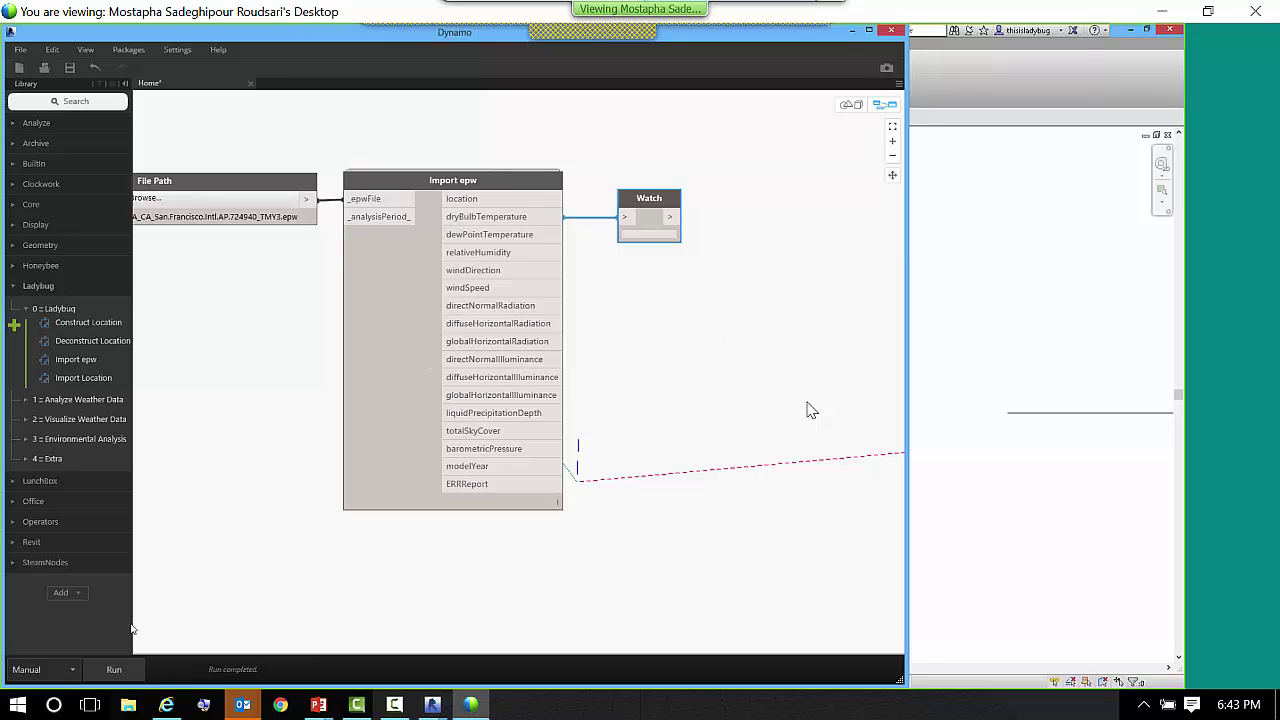
left_click(114, 669)
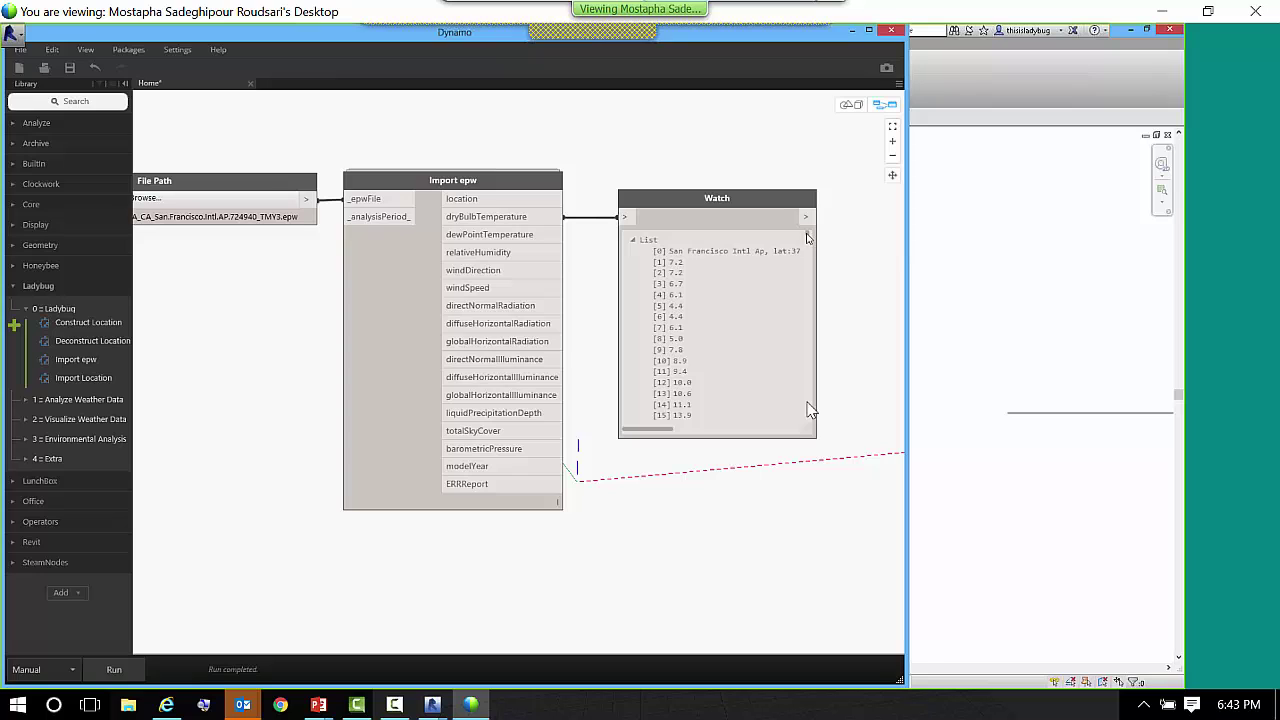
- Rewire the Watch node to Import epw's location output and move it higher
left_click_drag(807, 237, 807, 348)
left_click_drag(808, 403, 806, 230)
middle_click_drag(729, 170, 670, 178)
left_click(651, 228)
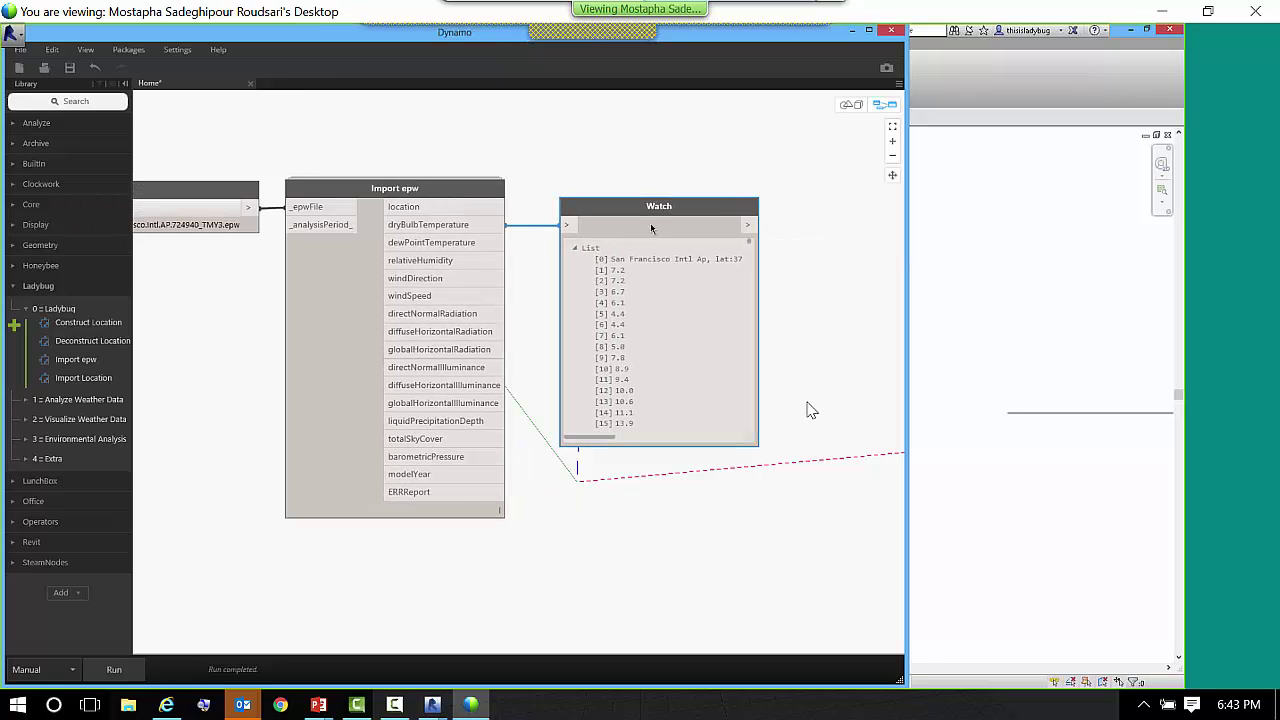
left_click_drag(651, 228, 645, 251)
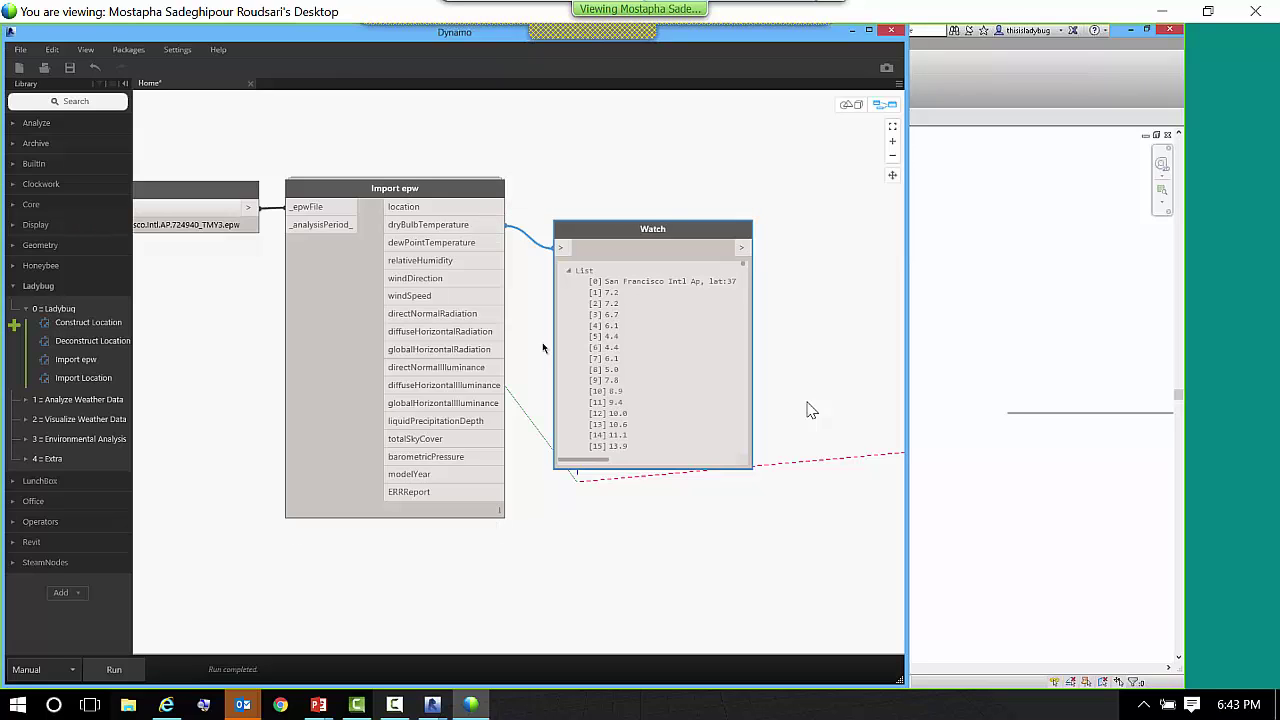
mouse_move(481, 258)
left_click_drag(677, 232, 660, 298)
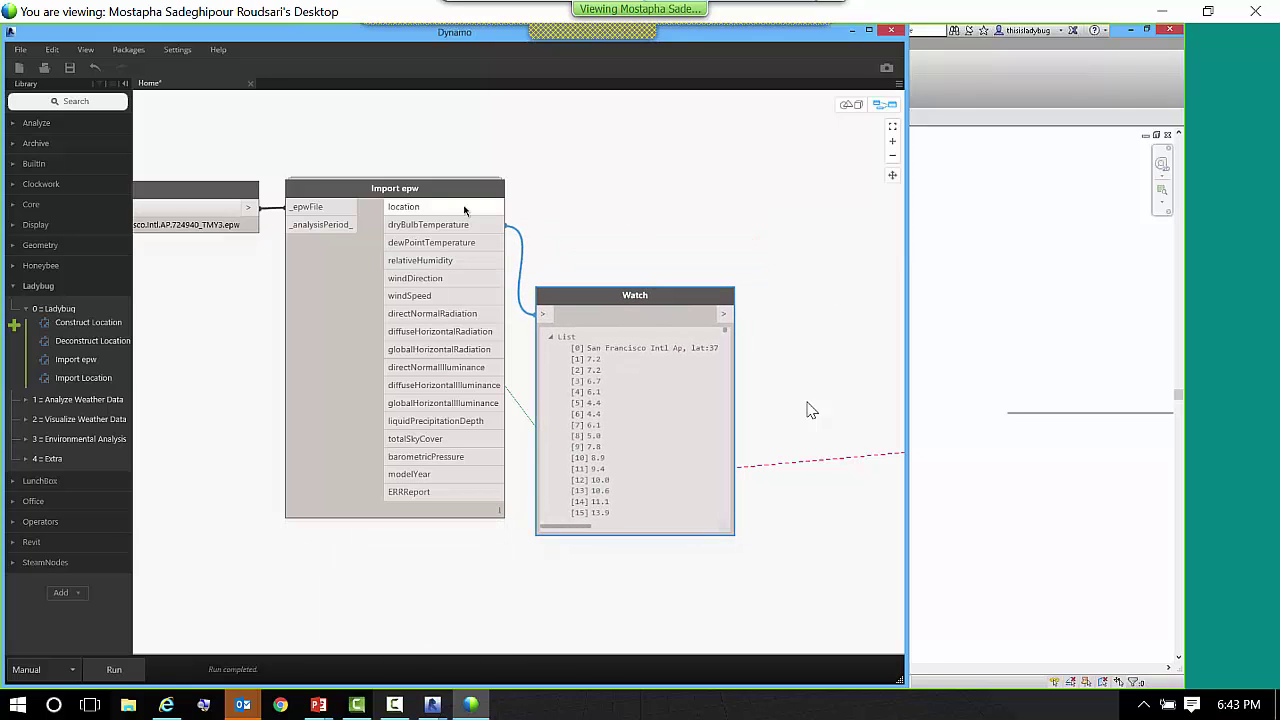
mouse_move(464, 210)
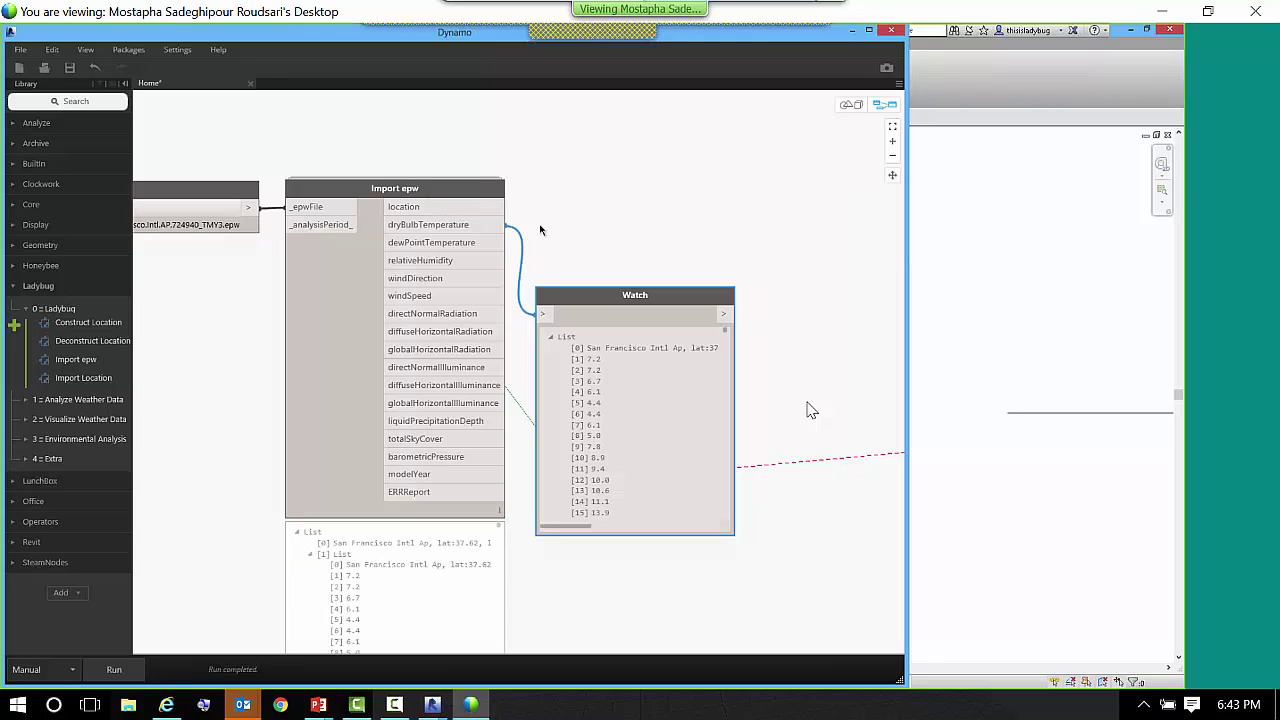
left_click_drag(584, 300, 609, 160)
- Rerun to show San Francisco Intl Ap, lat 37.62, lon -122.40, tz -8.0, elev 2.00
left_click(118, 670)
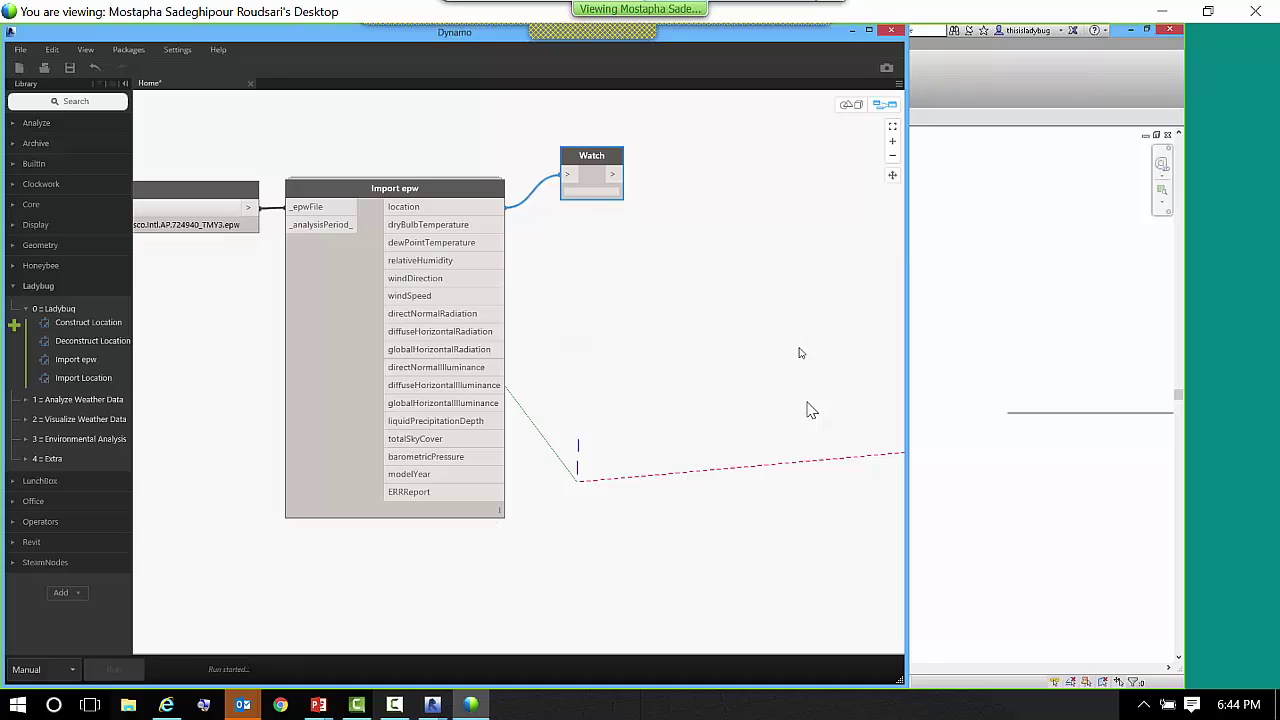
left_click_drag(640, 213, 745, 216)
middle_click_drag(737, 271, 634, 251)
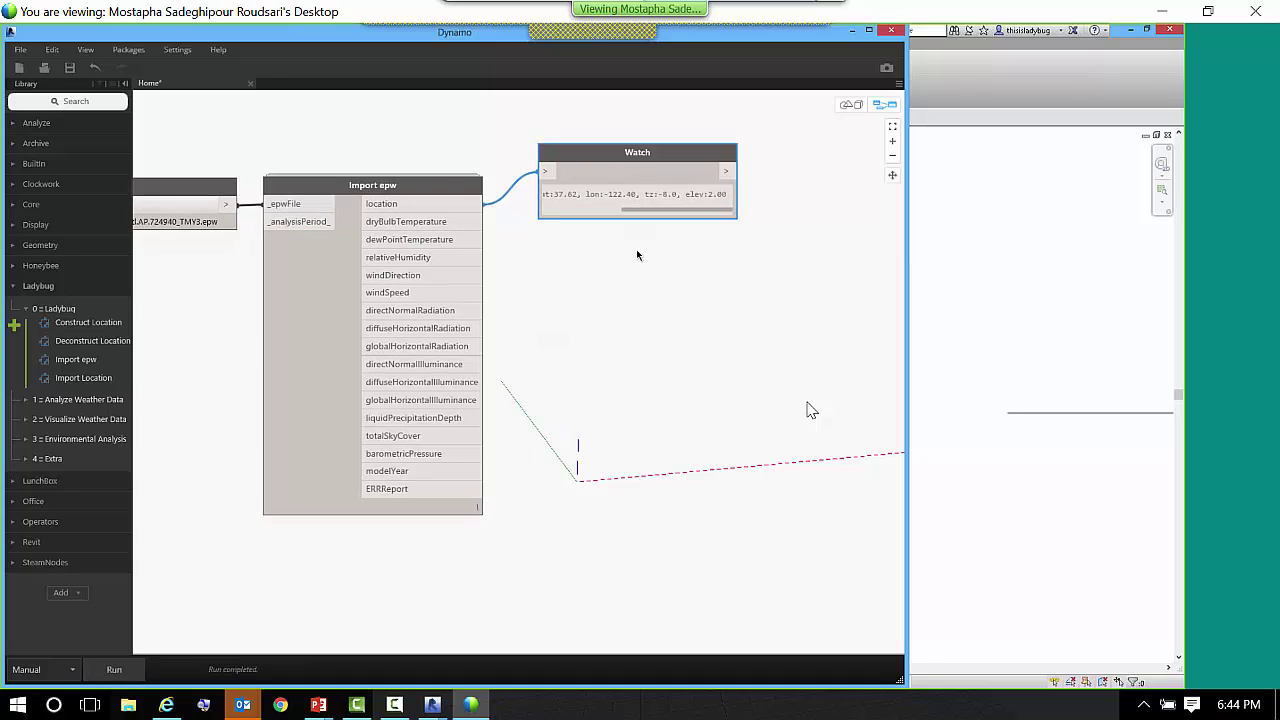
- Place a Ladybug Sunpath node from Visualize Weather Data right beside the Watch node
left_click(29, 421)
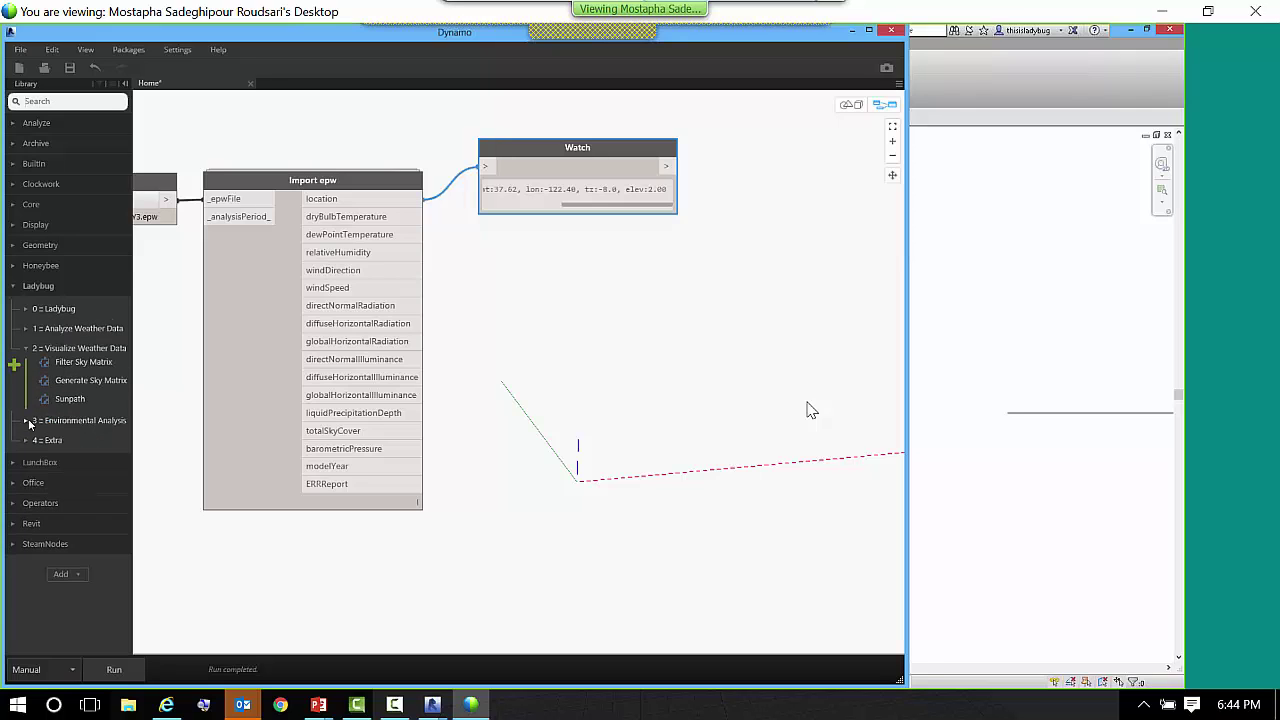
left_click(84, 400)
left_click_drag(626, 363, 803, 176)
scroll(751, 157, "up", 4)
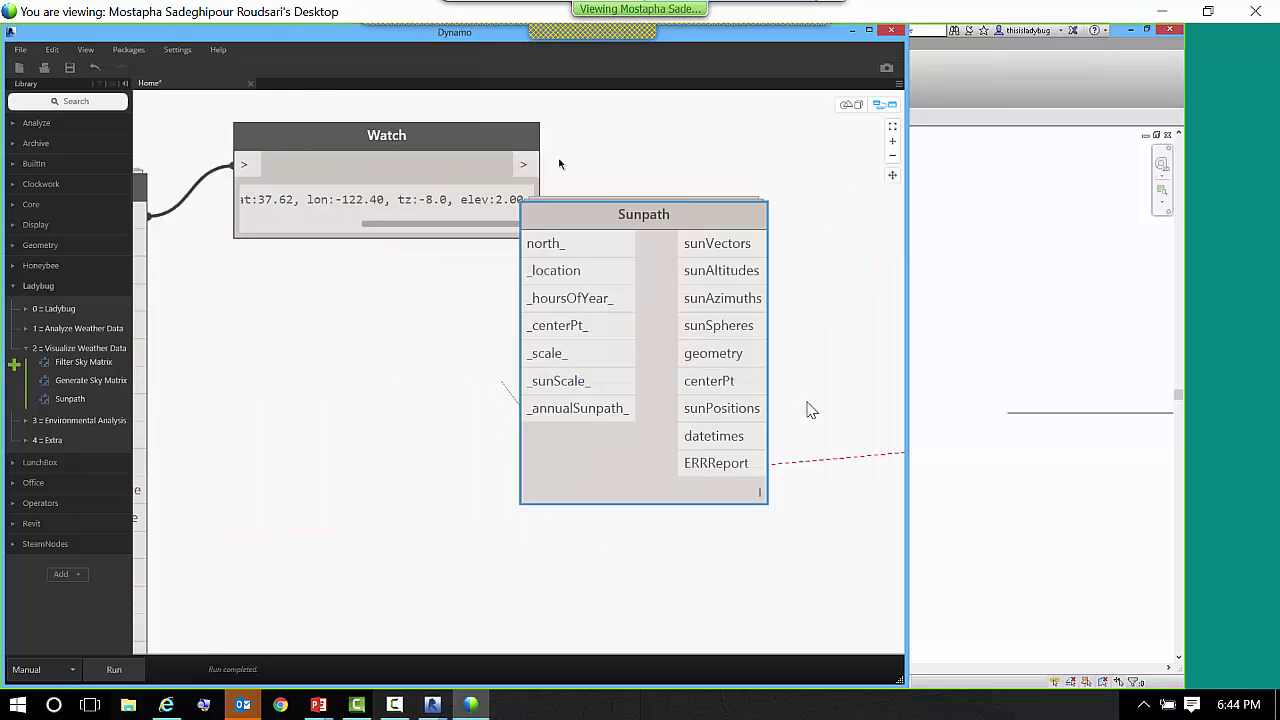
middle_click_drag(559, 163, 475, 150)
left_click_drag(439, 228, 533, 258)
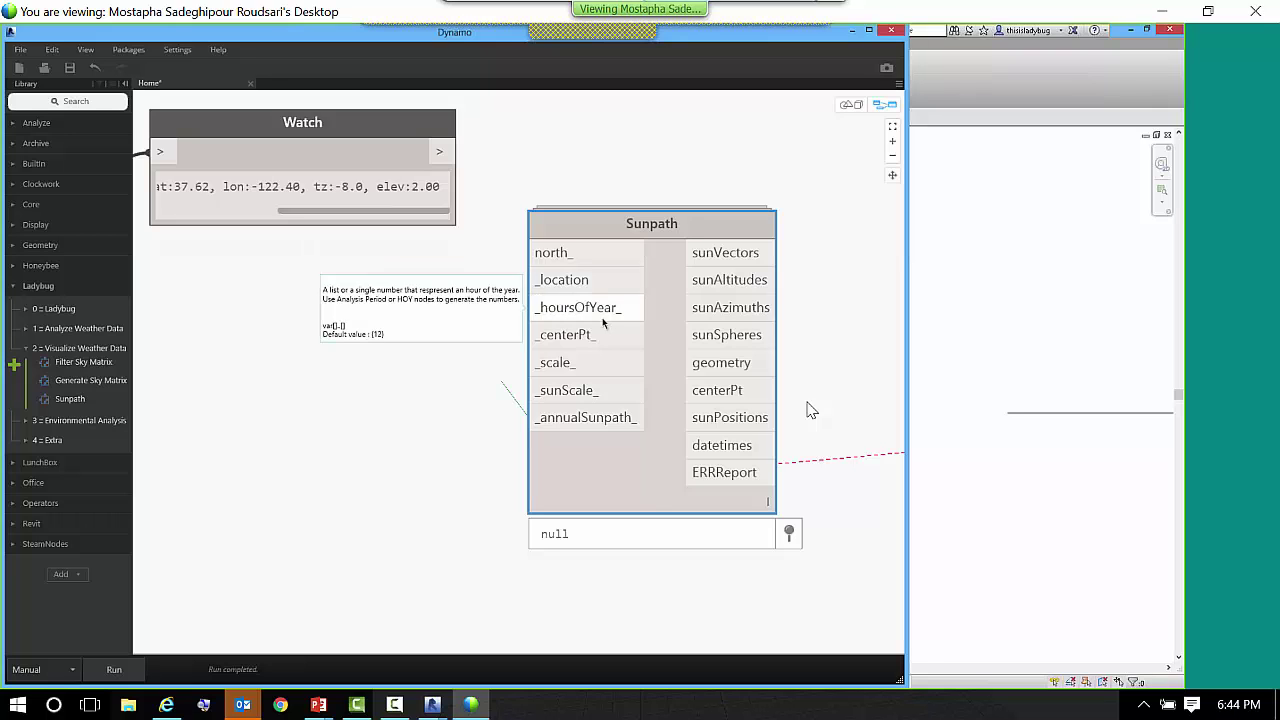
scroll(472, 352, "down", 3)
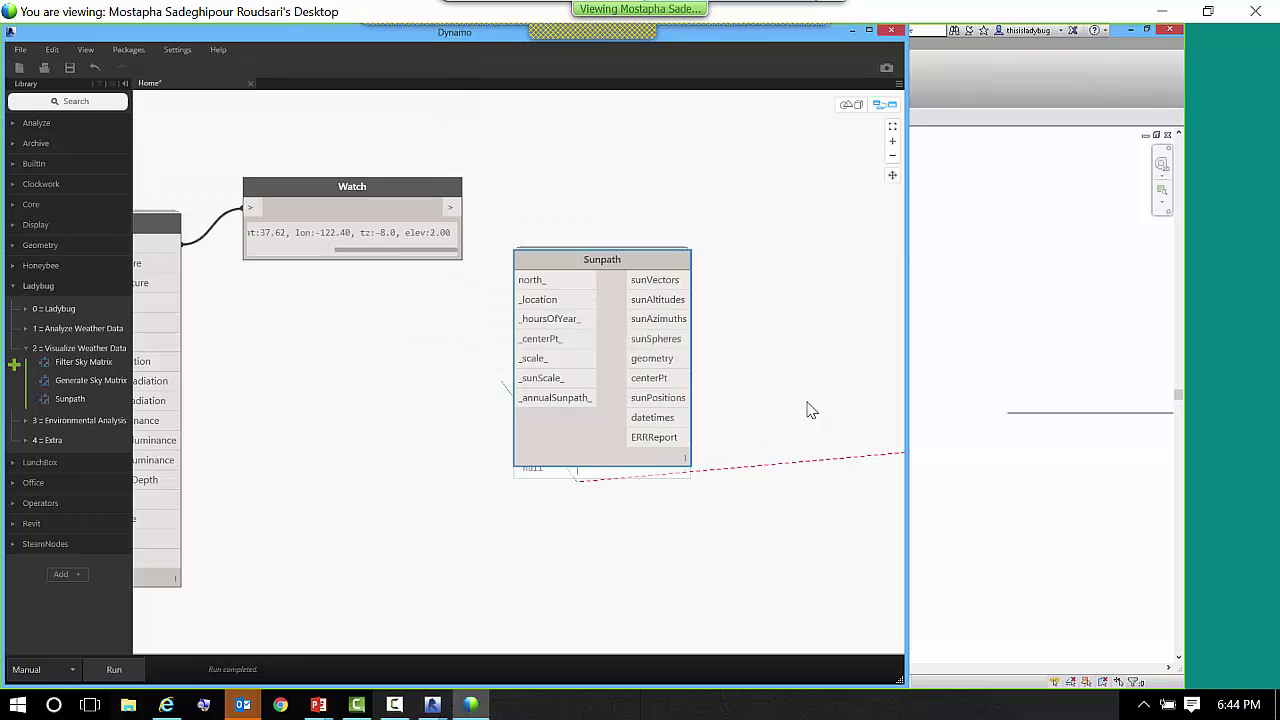
left_click_drag(599, 265, 635, 235)
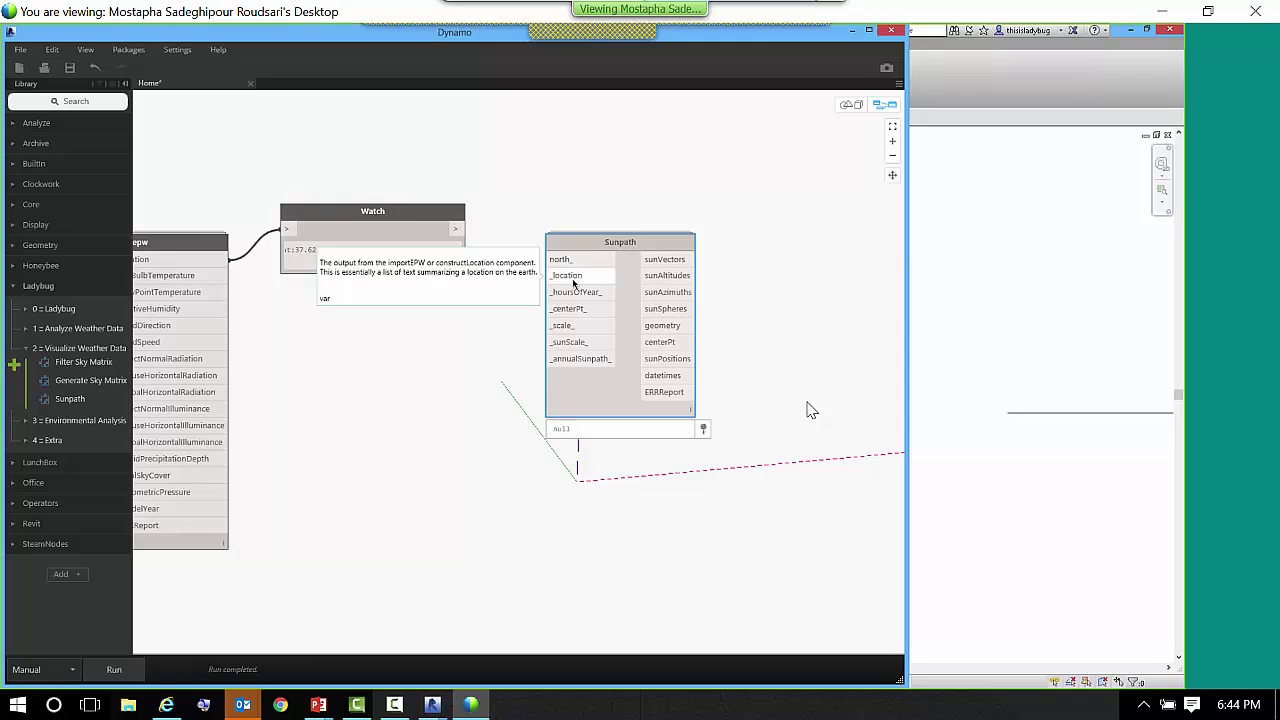
- Search the canvas for 'location' and place a location node from the results
right_click(383, 314)
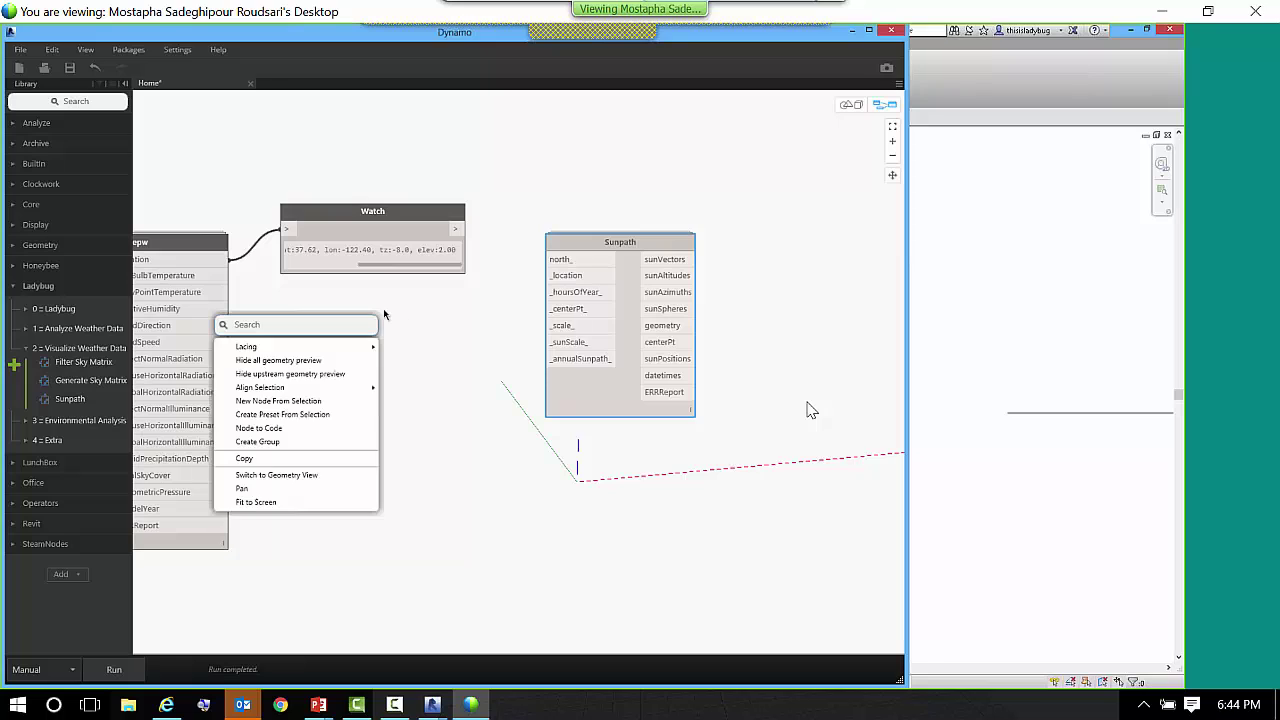
type("lo")
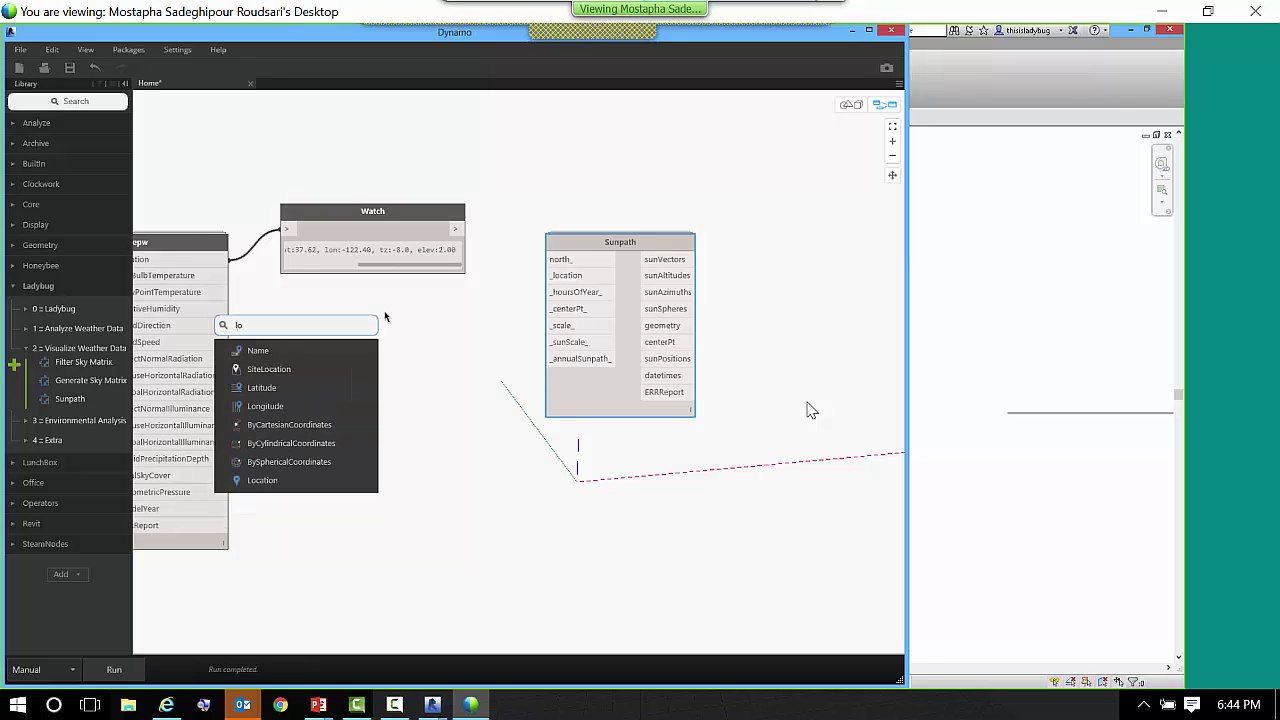
type("cation")
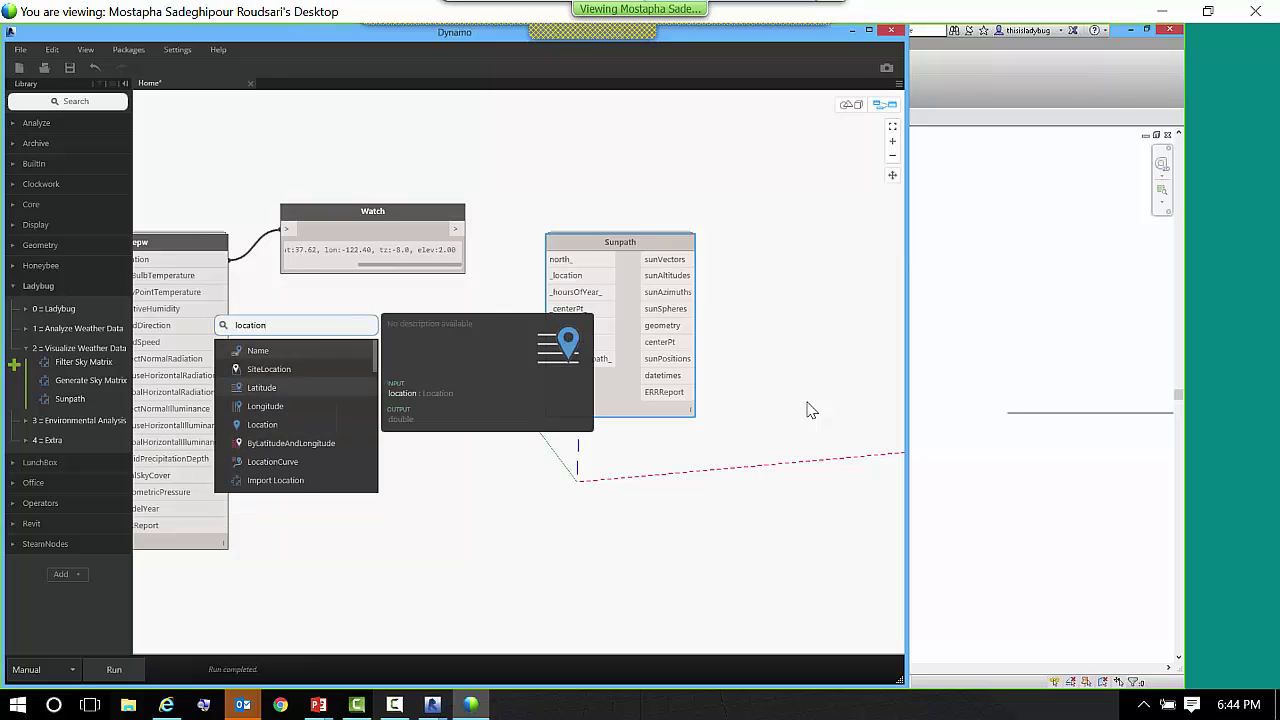
left_click(297, 424)
left_click(315, 271)
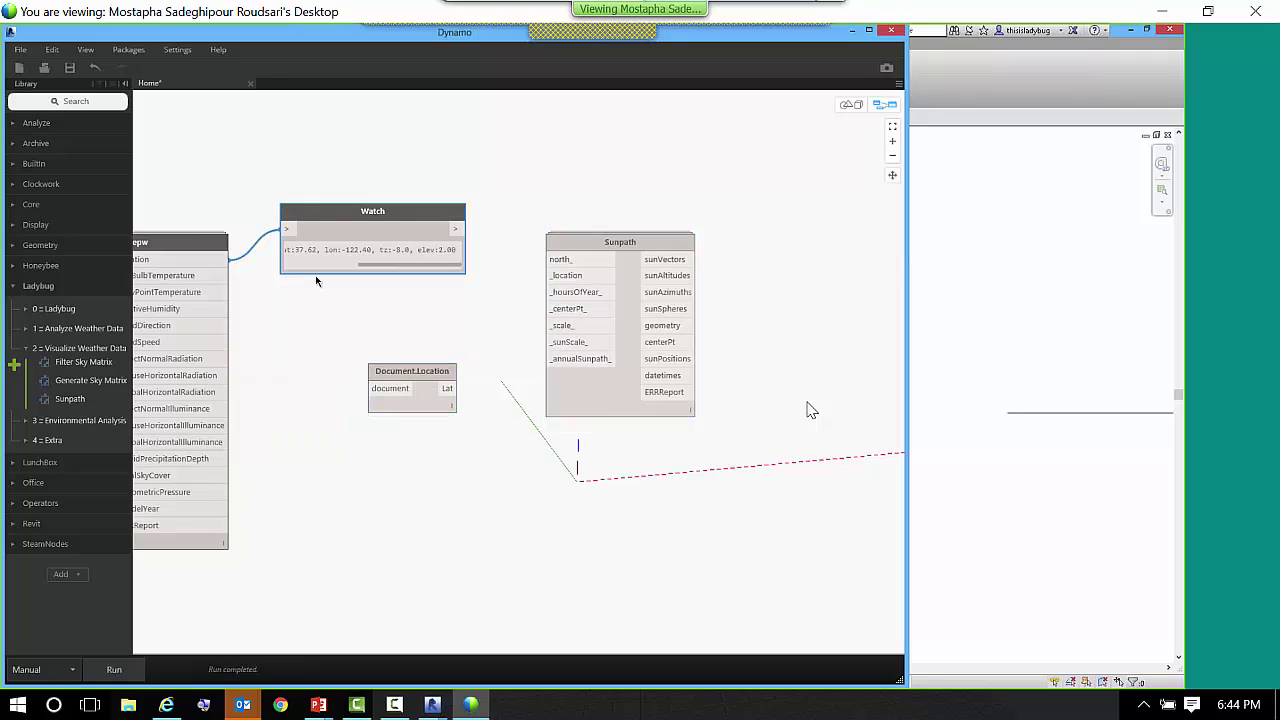
right_click(315, 275)
- Add the SiteLocation node and delete the unwanted Document.Location node
right_click(375, 322)
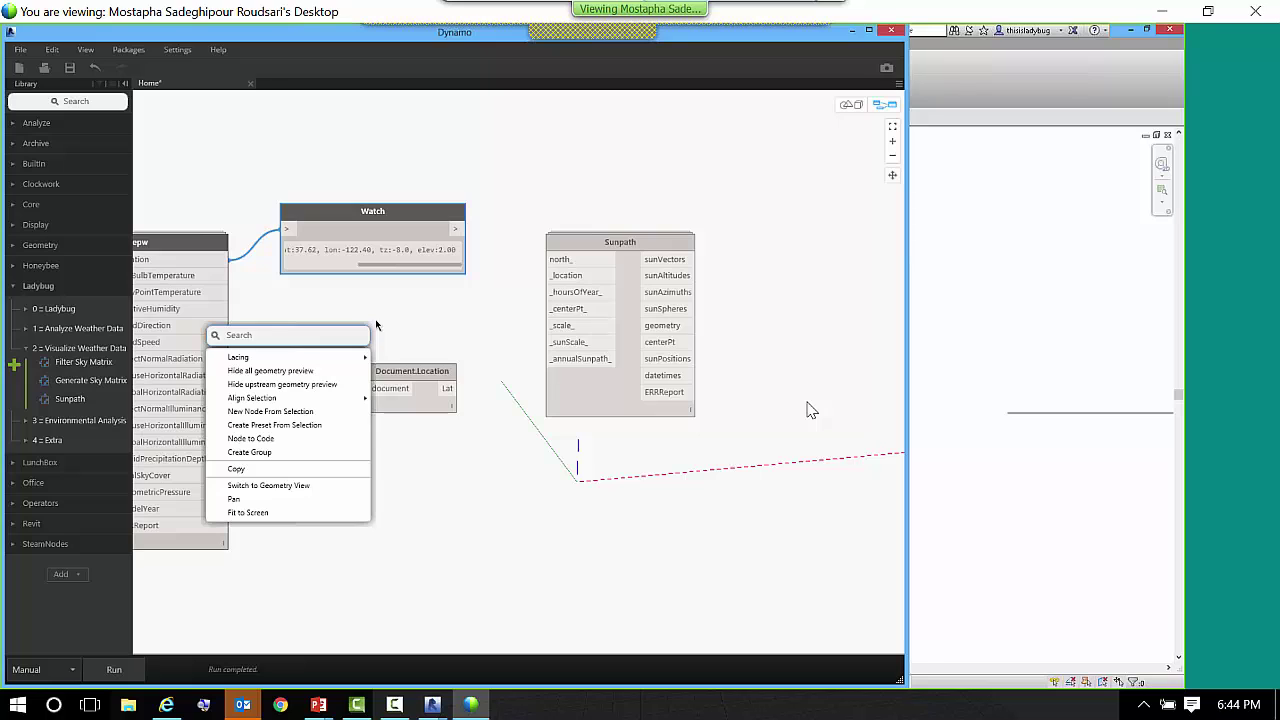
type("location")
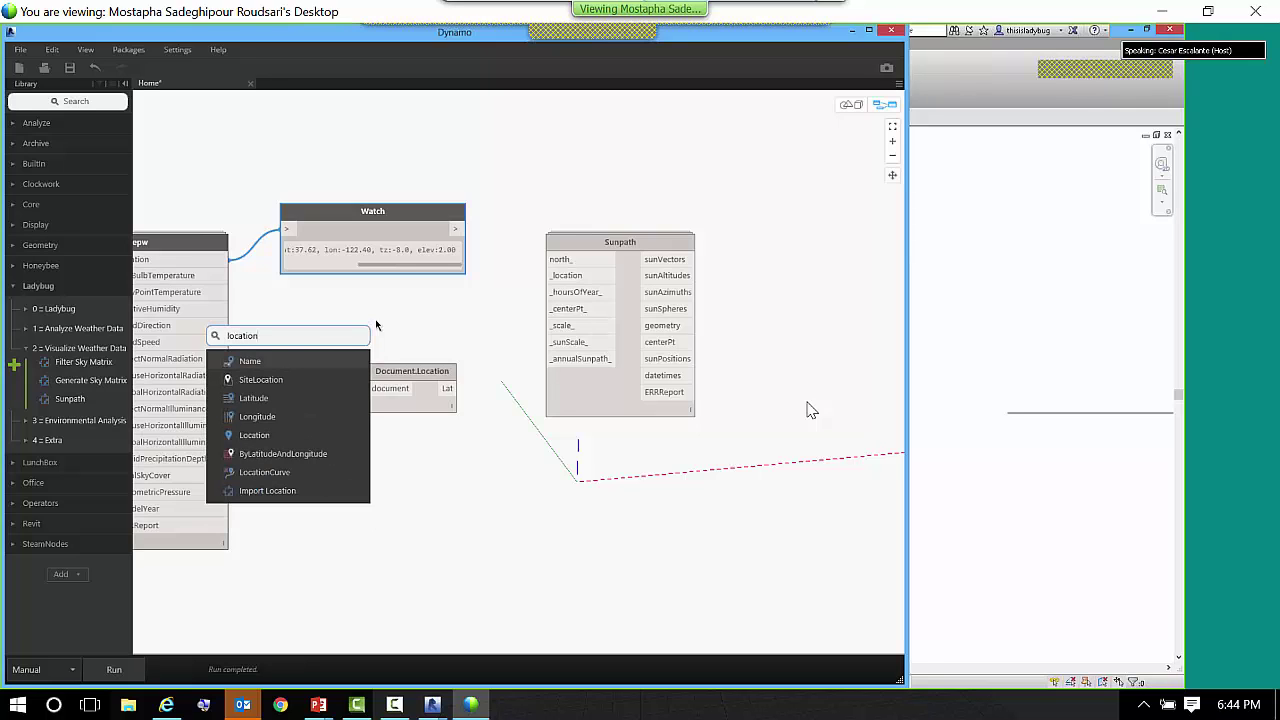
mouse_move(284, 380)
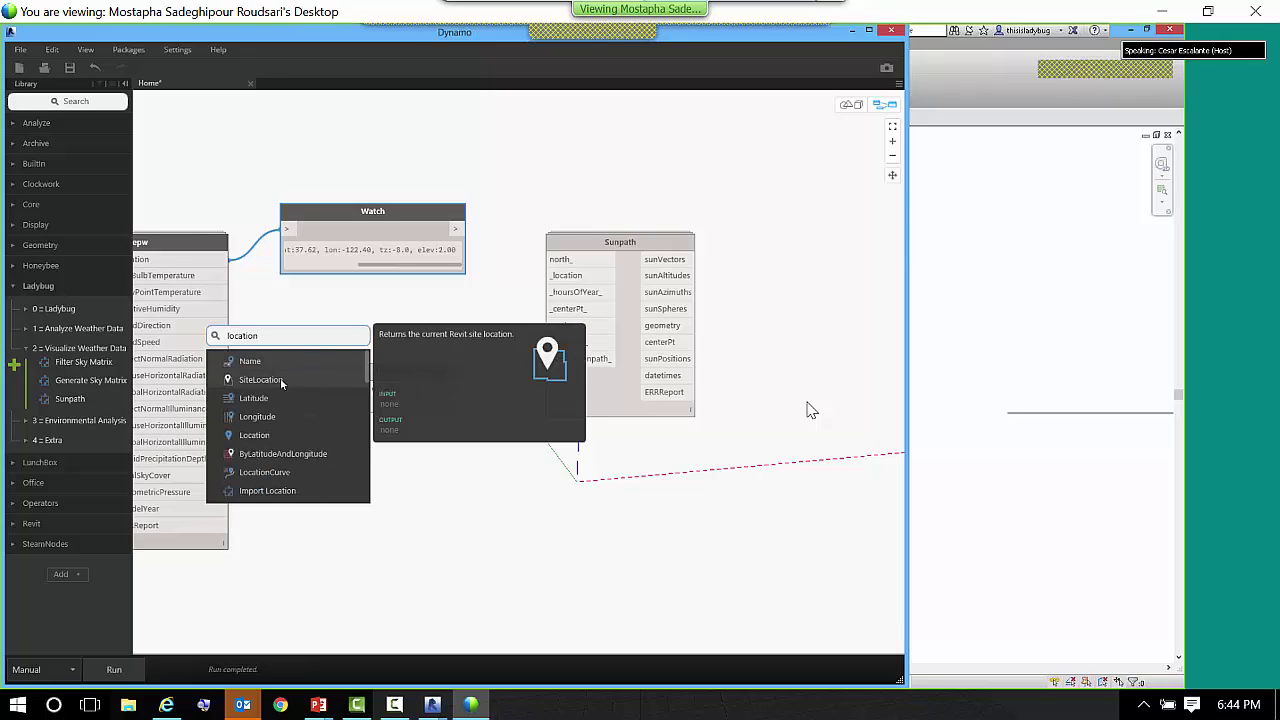
left_click(281, 381)
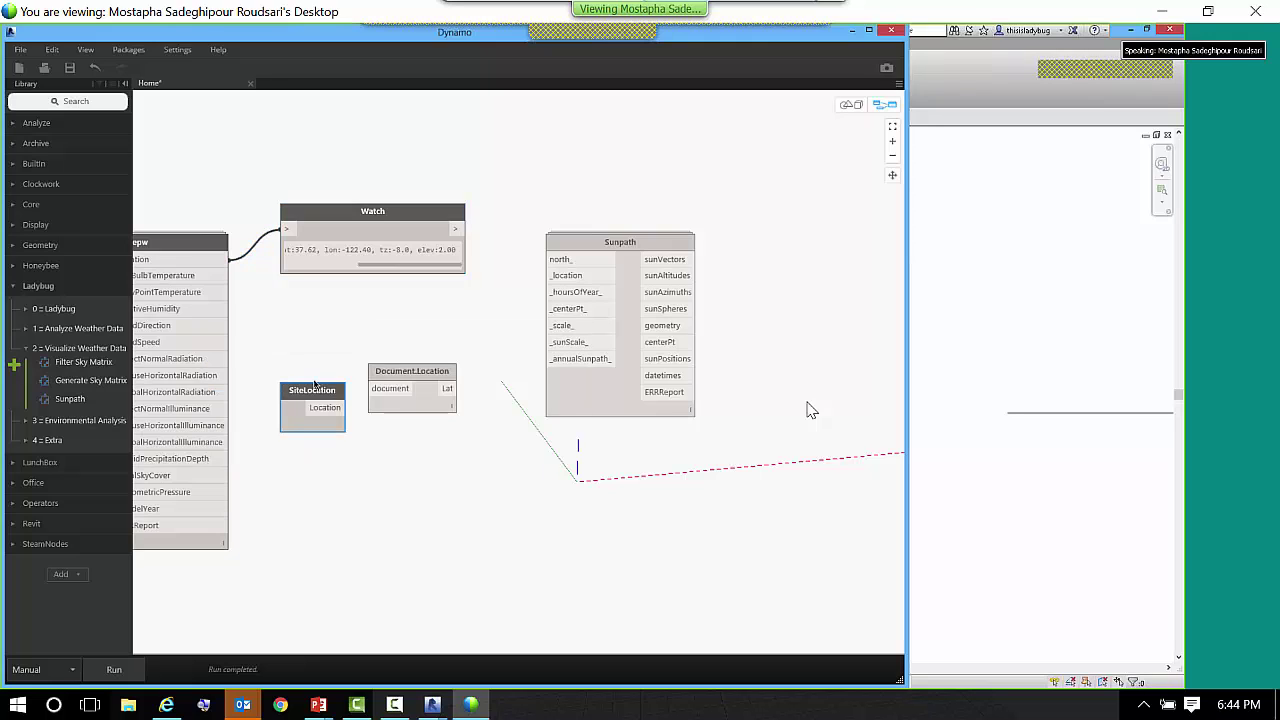
left_click_drag(320, 384, 357, 299)
left_click_drag(439, 372, 427, 401)
key("Delete")
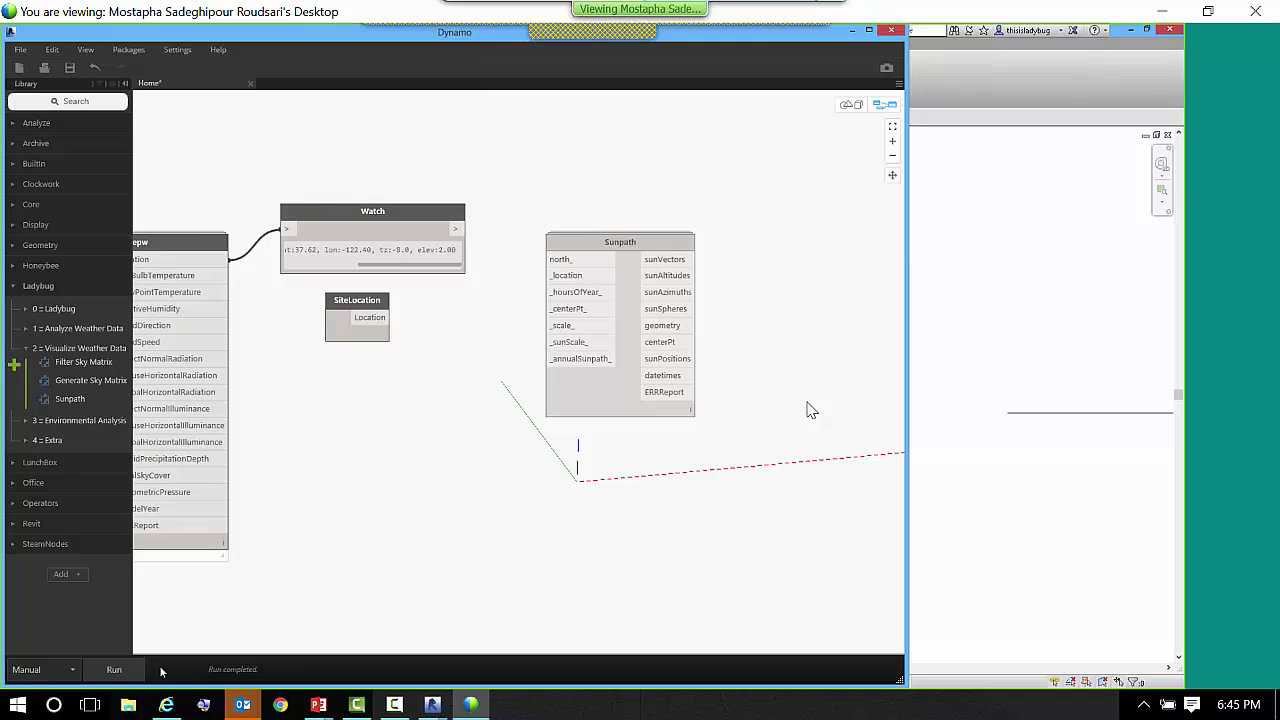
- Connect the Watch's location output to Sunpath's _location input and rerun the graph
left_click(141, 663)
mouse_move(380, 338)
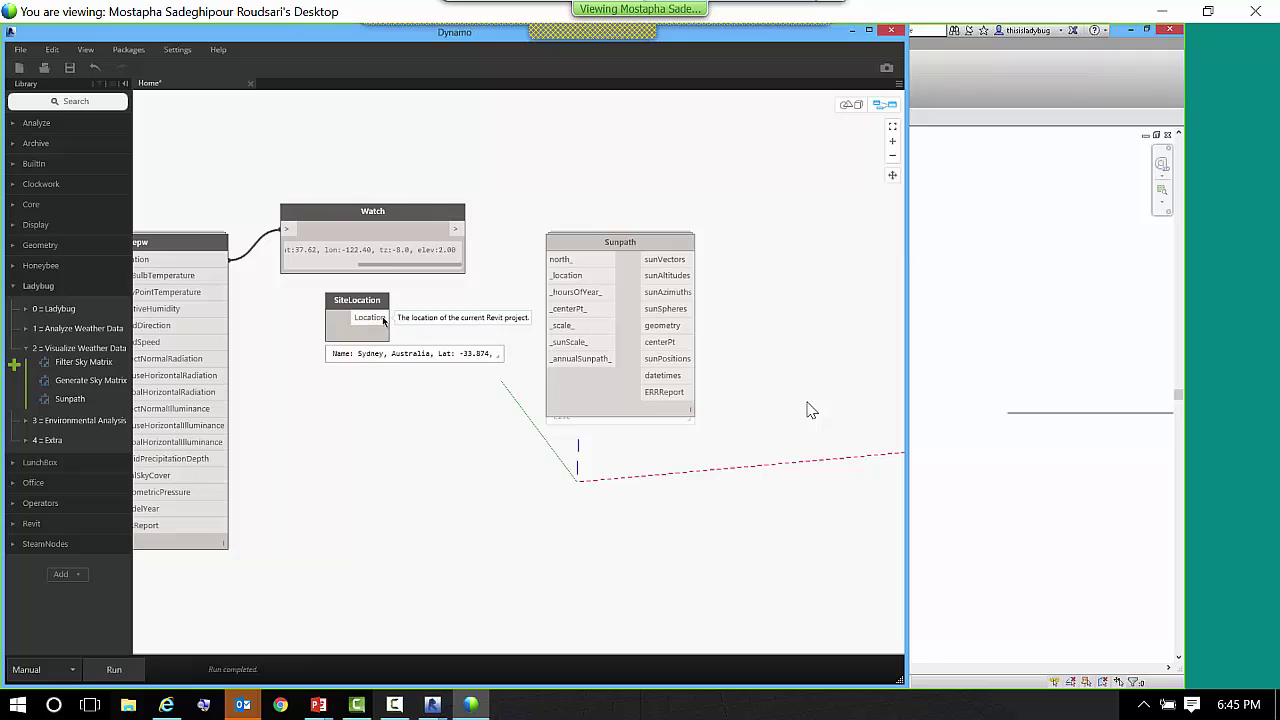
left_click(457, 230)
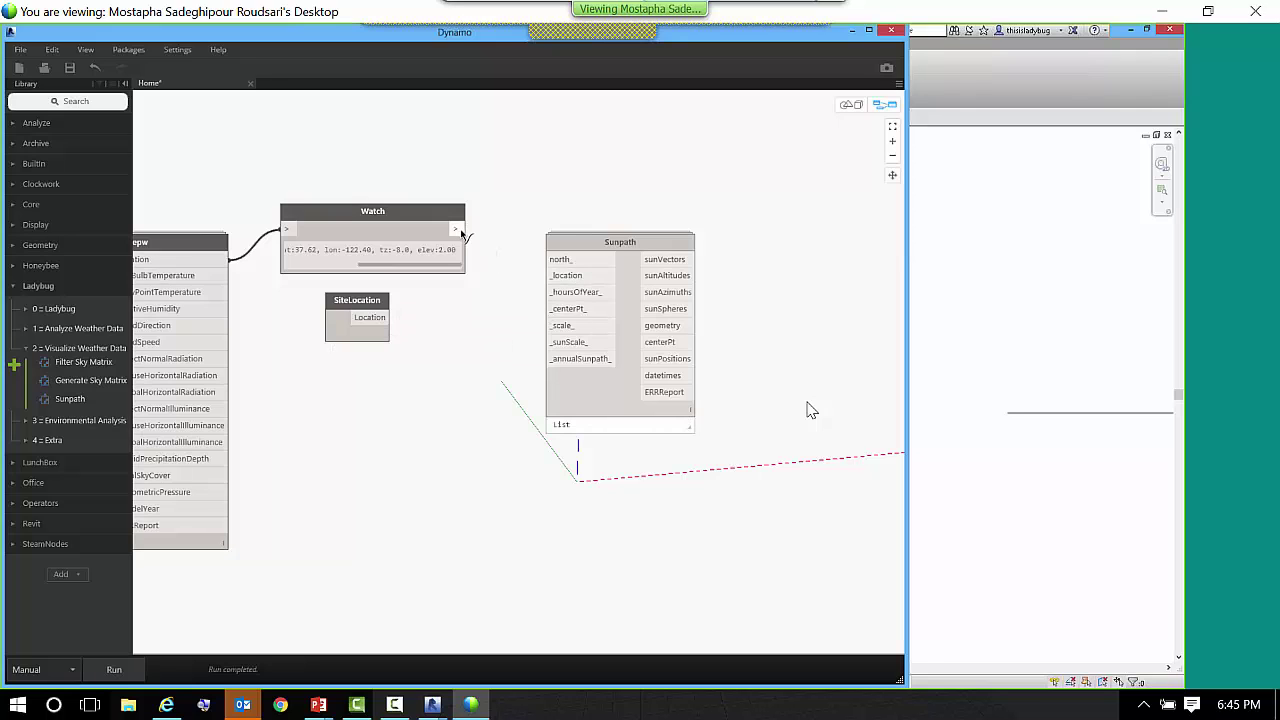
left_click(566, 275)
left_click_drag(595, 243, 583, 198)
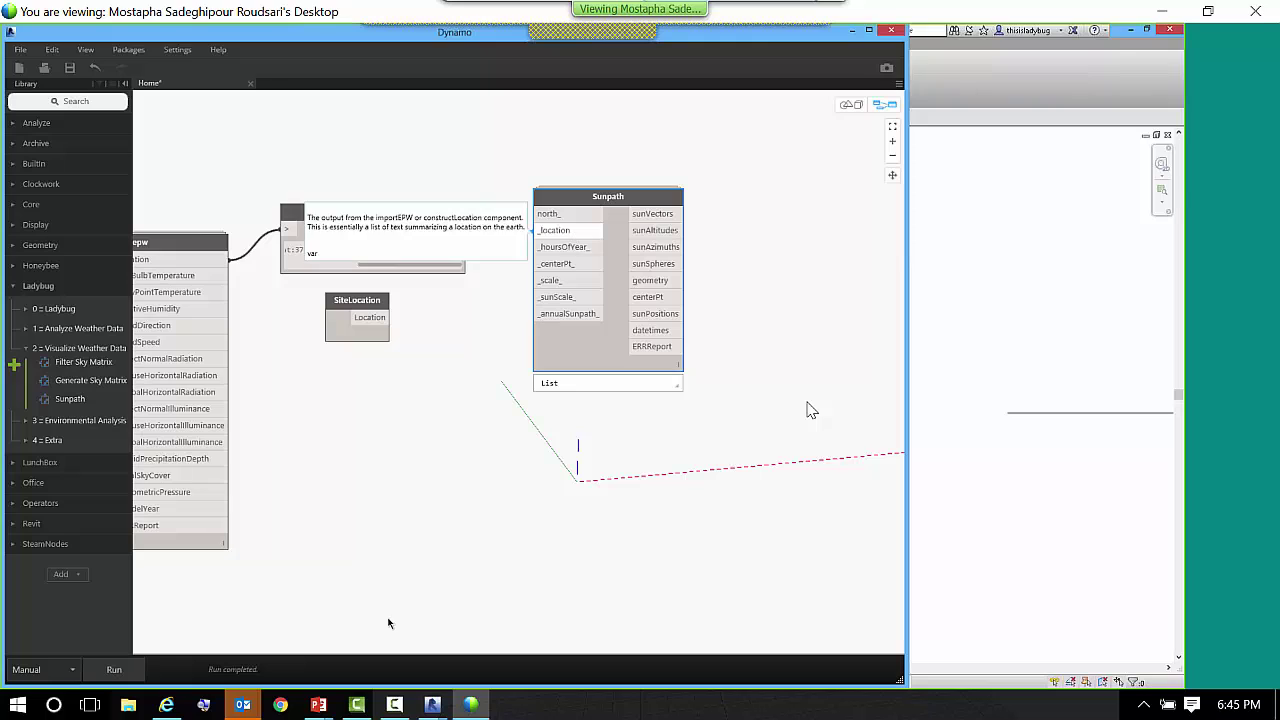
left_click(120, 669)
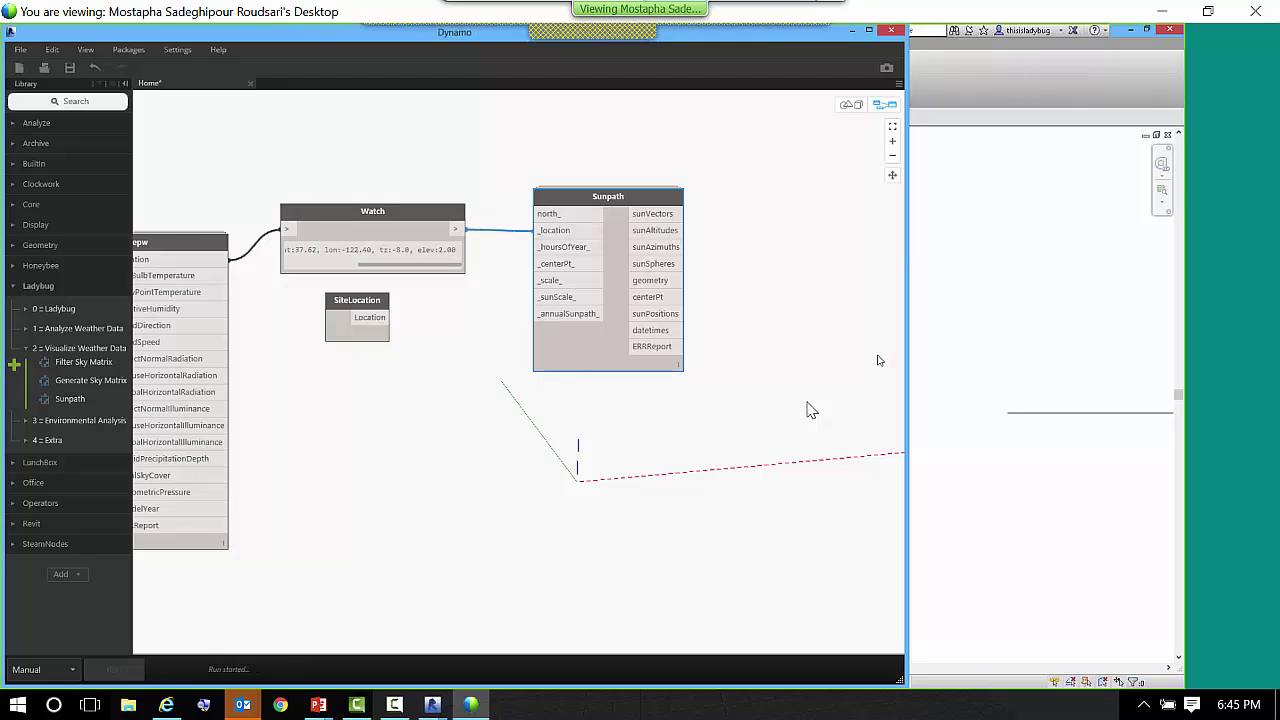
- View San Francisco's sun-path dome in 3-D from an oblique angle
scroll(811, 410, "down", 1)
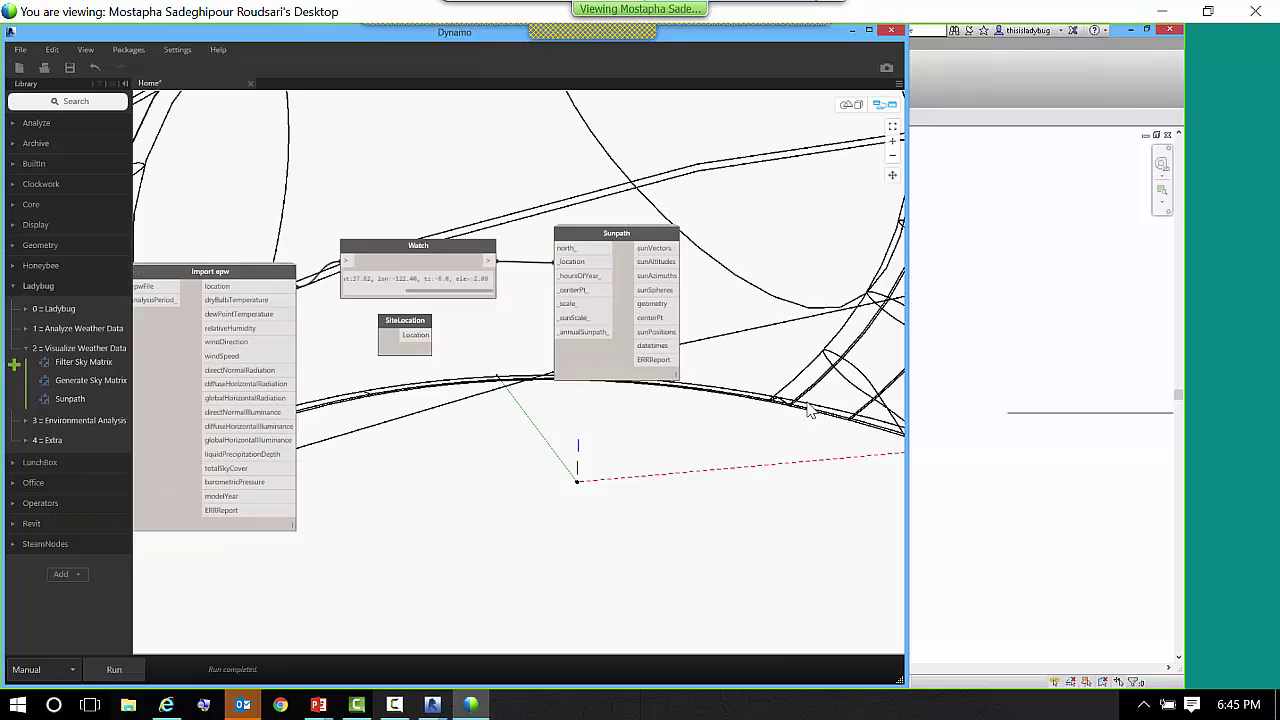
key("ctrl+b")
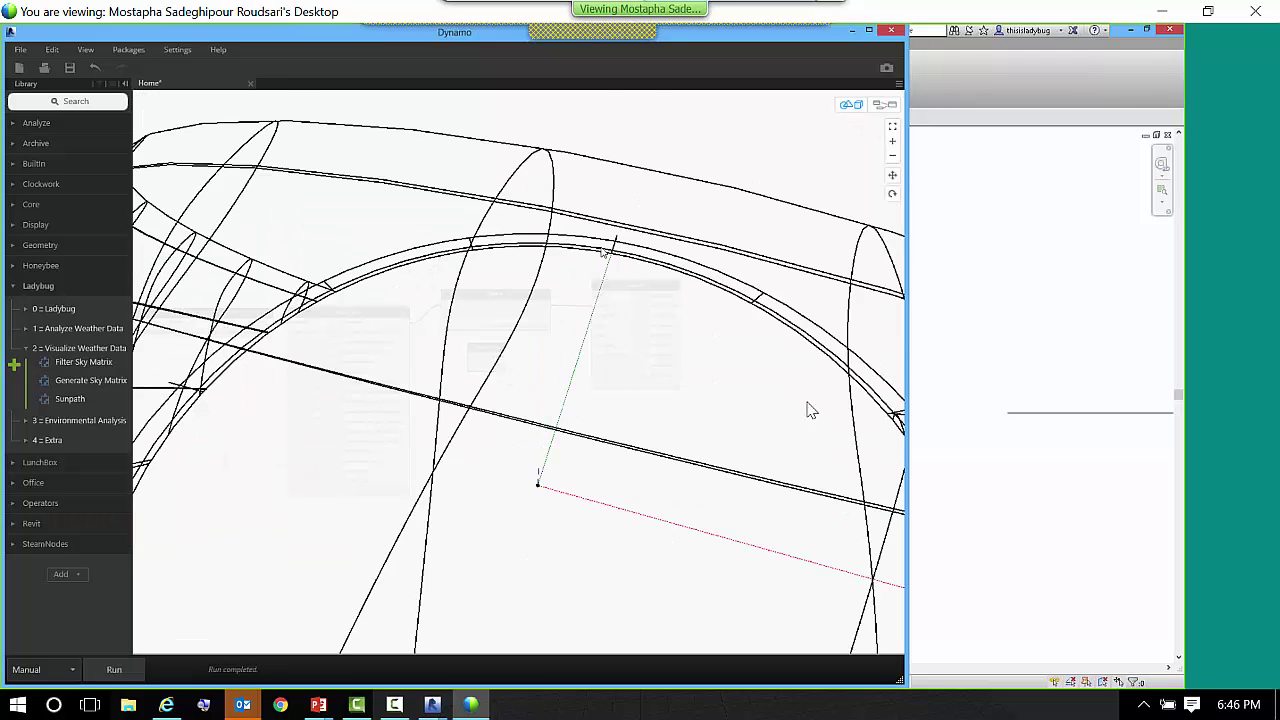
scroll(603, 252, "down", 5)
right_click_drag(603, 290, 643, 233)
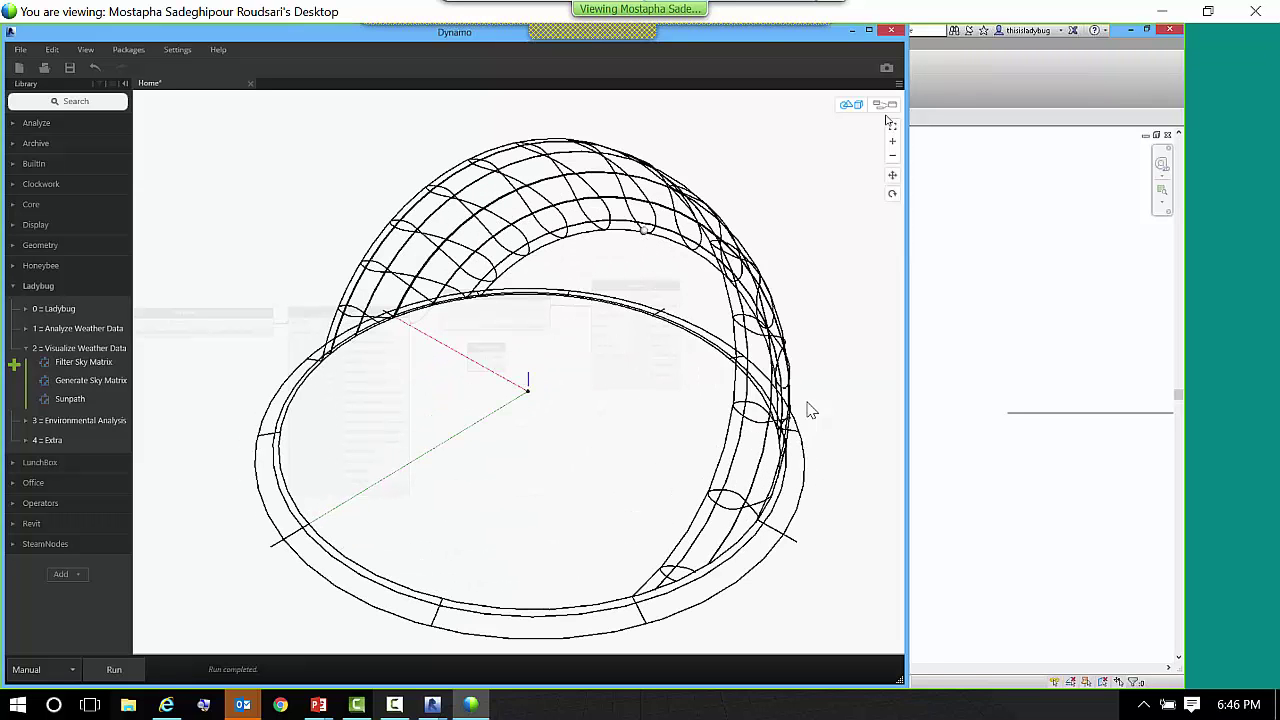
- Return to the node graph and reposition the Sunpath node lower right
left_click(885, 104)
right_click(547, 407)
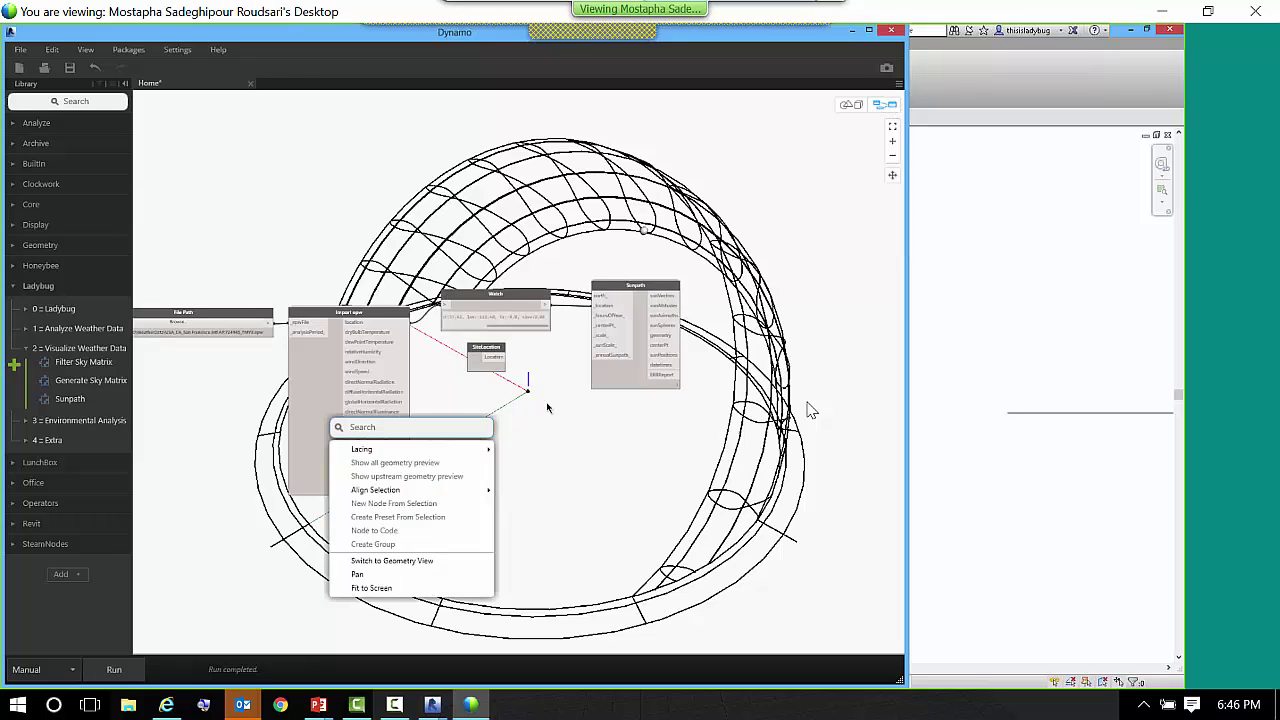
left_click(547, 407)
scroll(613, 318, "up", 3)
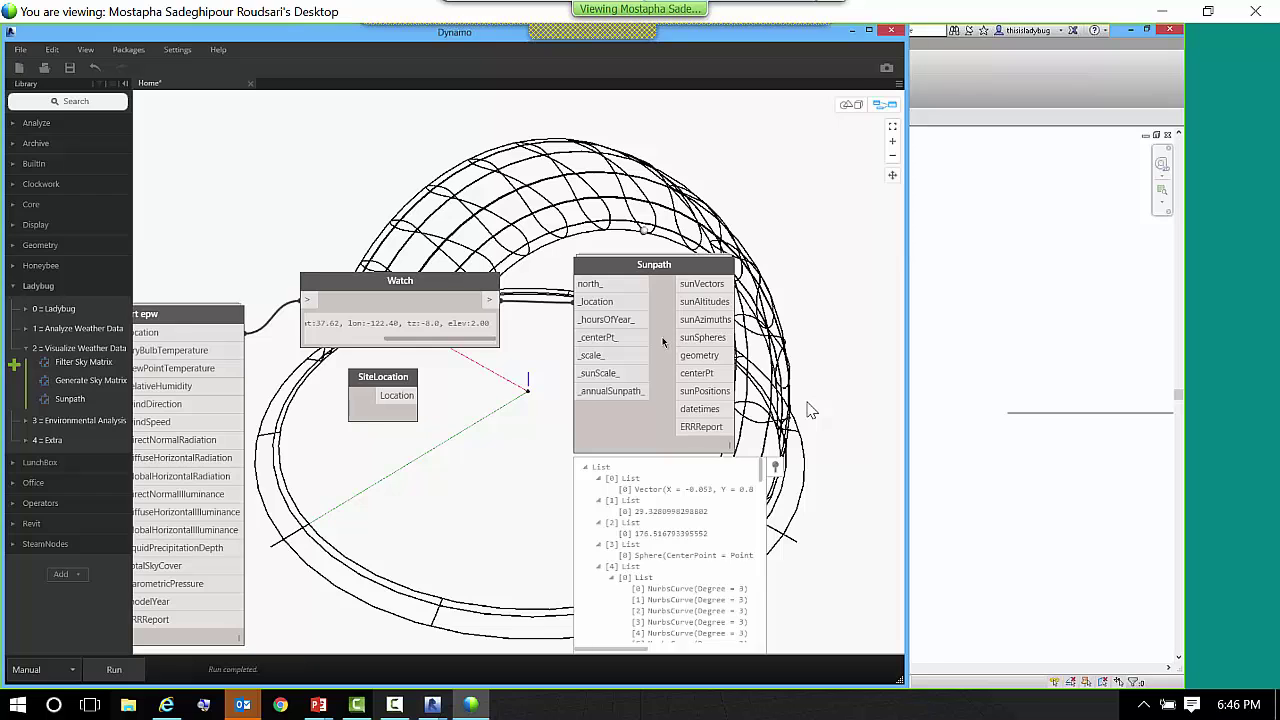
left_click_drag(655, 330, 675, 397)
left_click(650, 262)
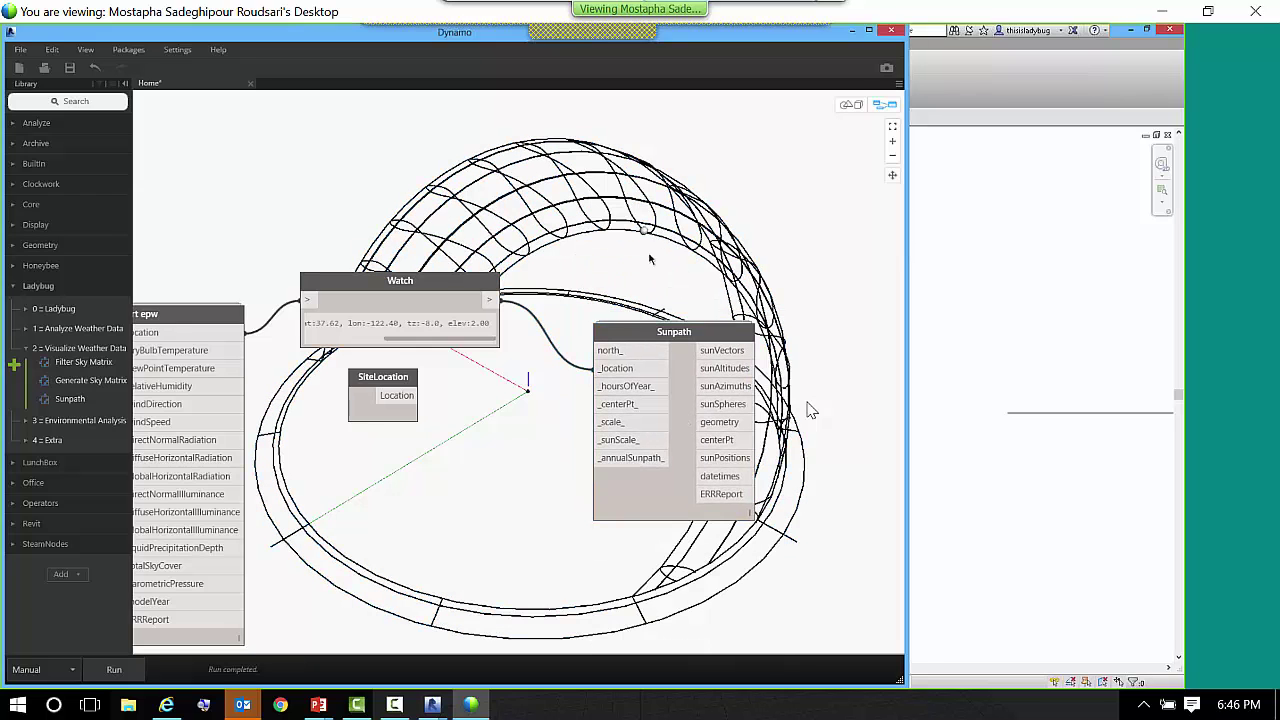
middle_click_drag(647, 331, 620, 285)
mouse_move(614, 343)
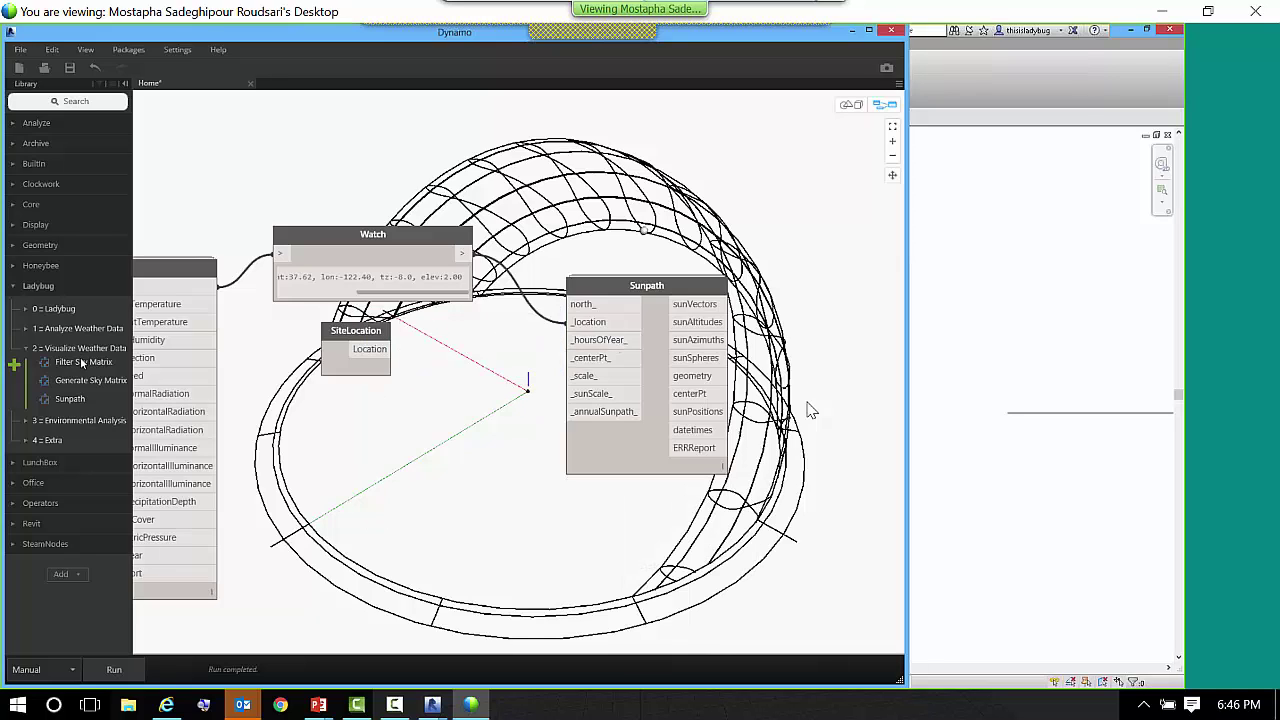
- Add an Analysis Period node from Analyze Weather Data below the SiteLocation node
left_click(28, 330)
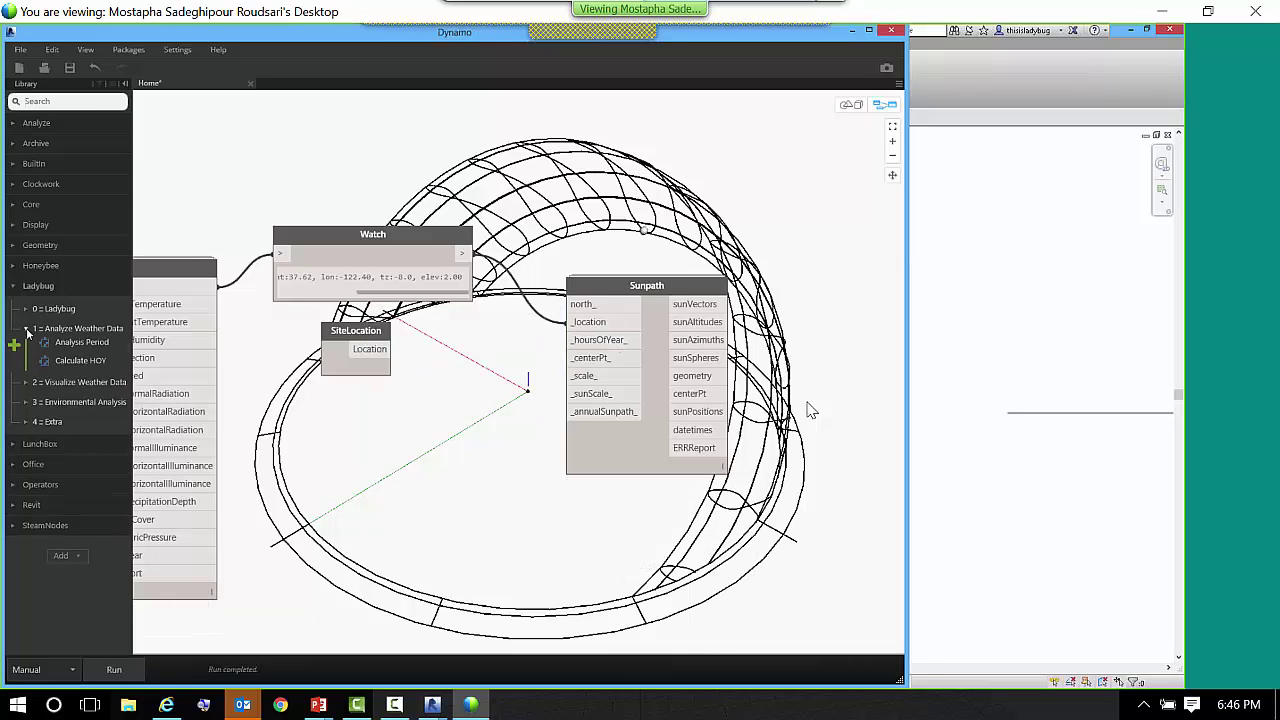
left_click(80, 342)
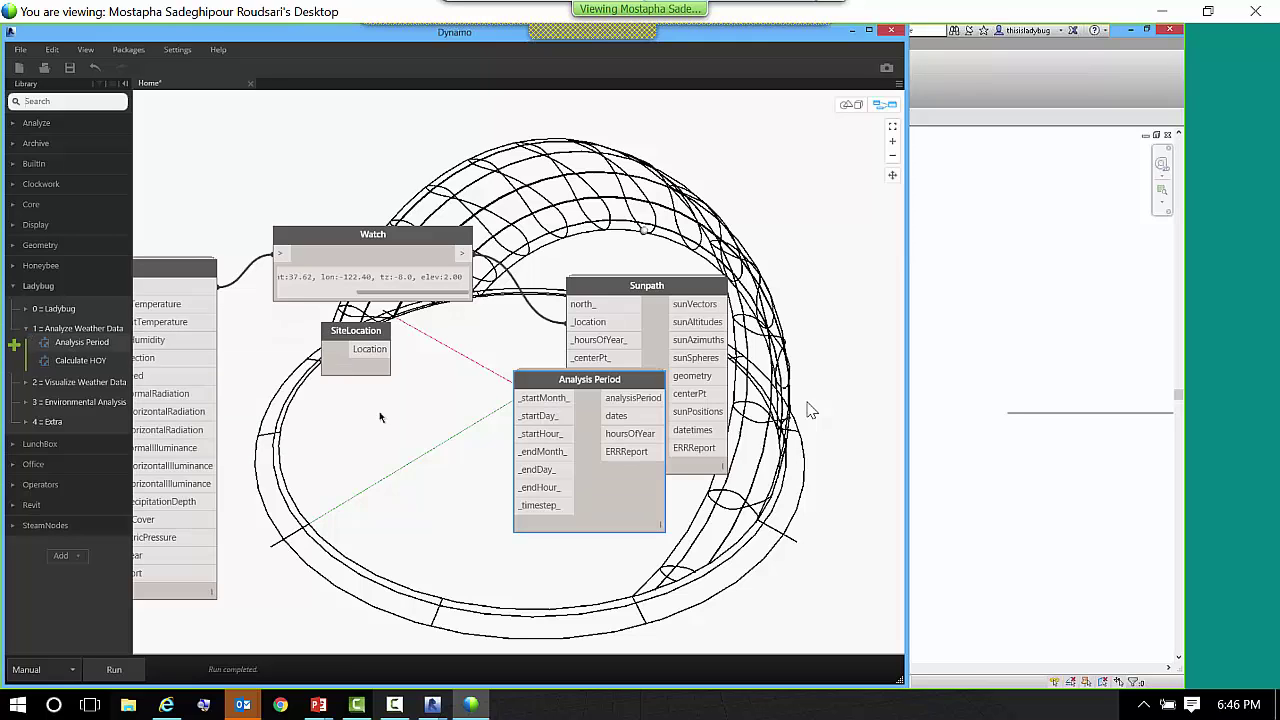
left_click_drag(518, 383, 328, 397)
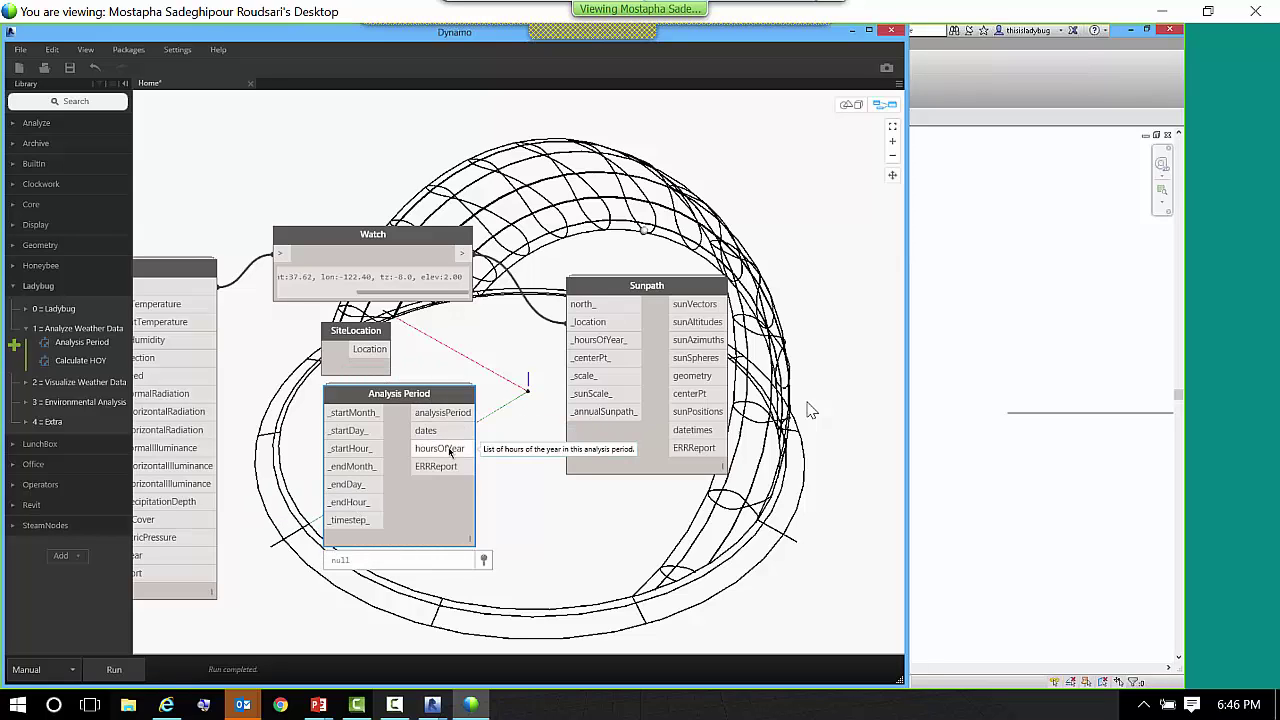
- Add a Calculate HOY node and position it in the graph
left_click(80, 360)
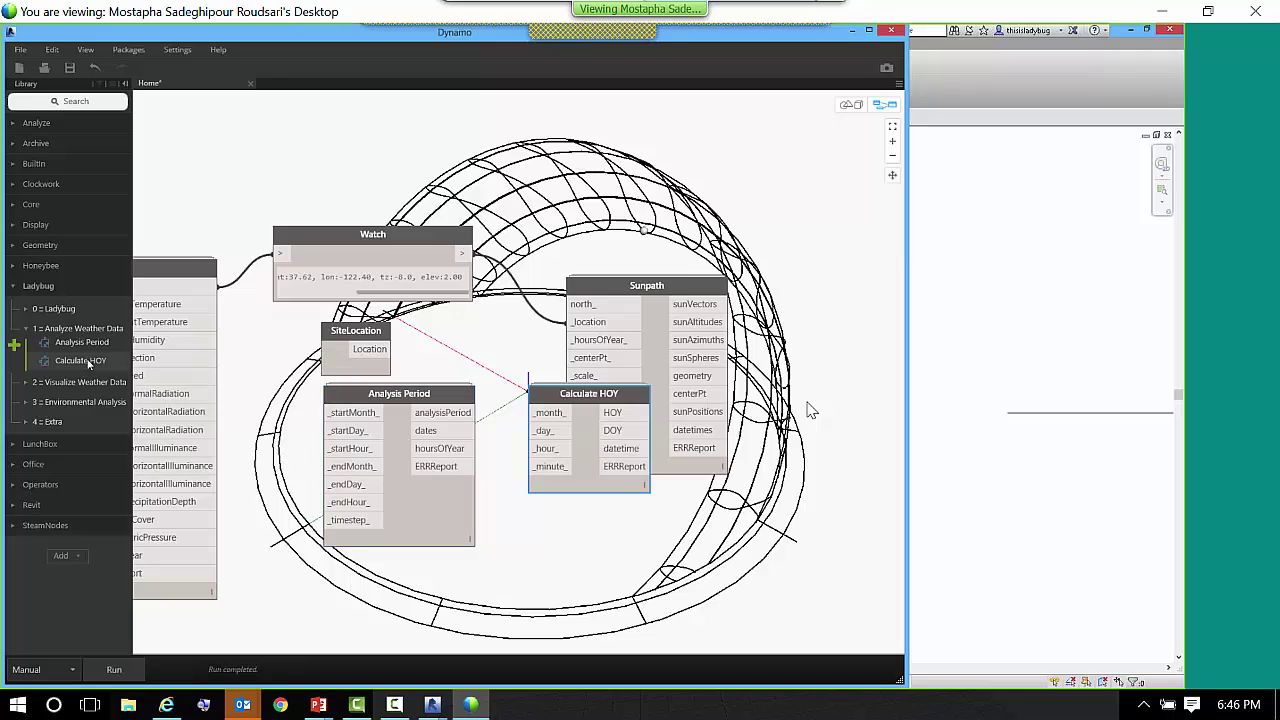
left_click_drag(582, 400, 256, 93)
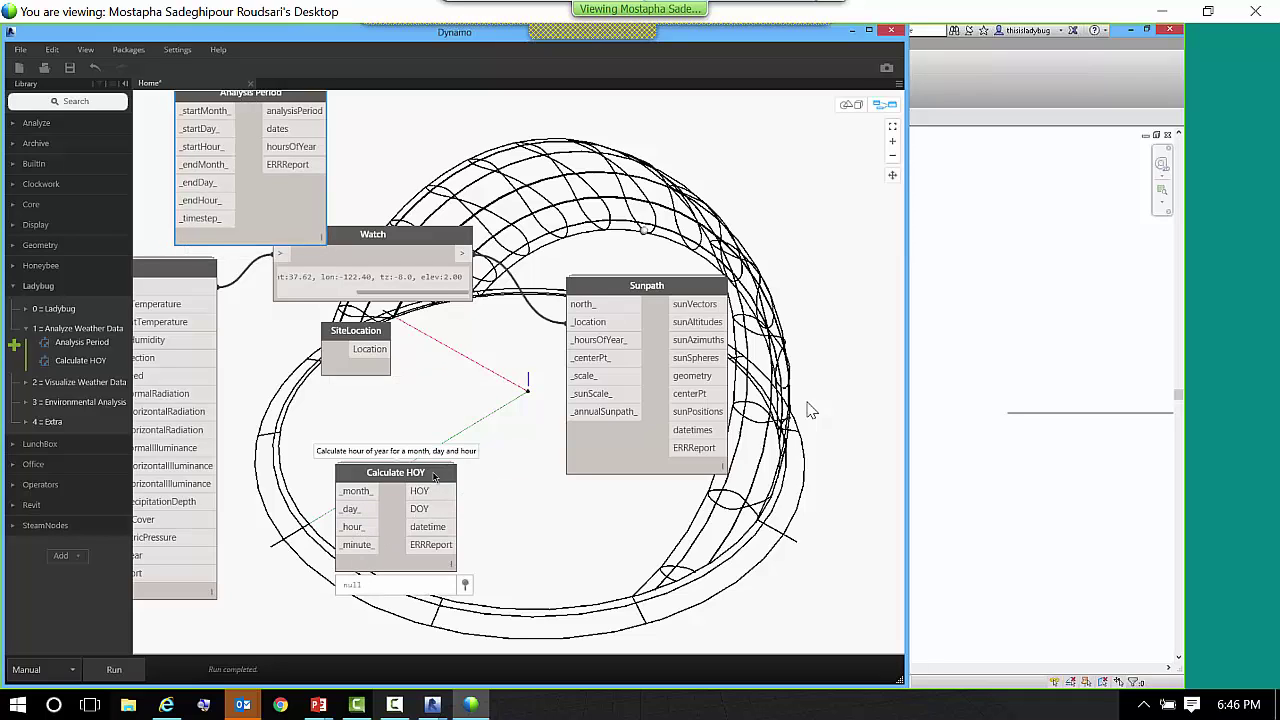
left_click_drag(438, 471, 479, 406)
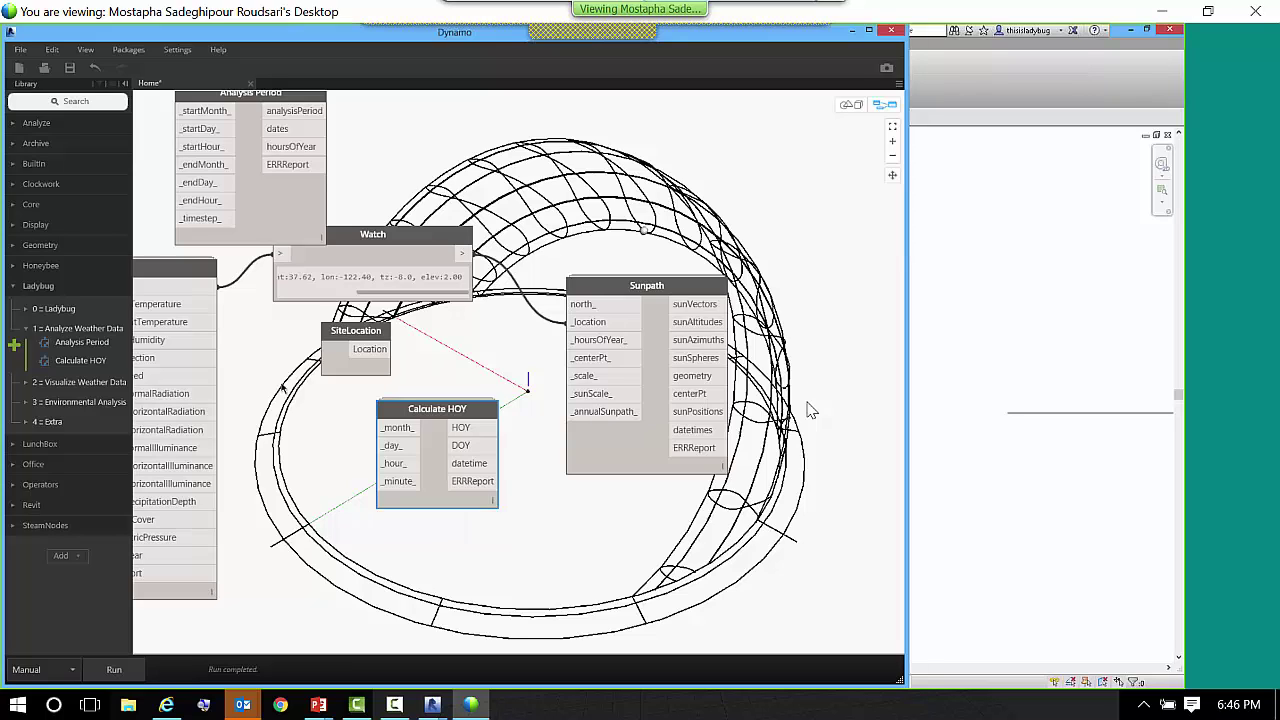
- Create a Code Block containing 7; 13; 0..23
double_click(320, 429)
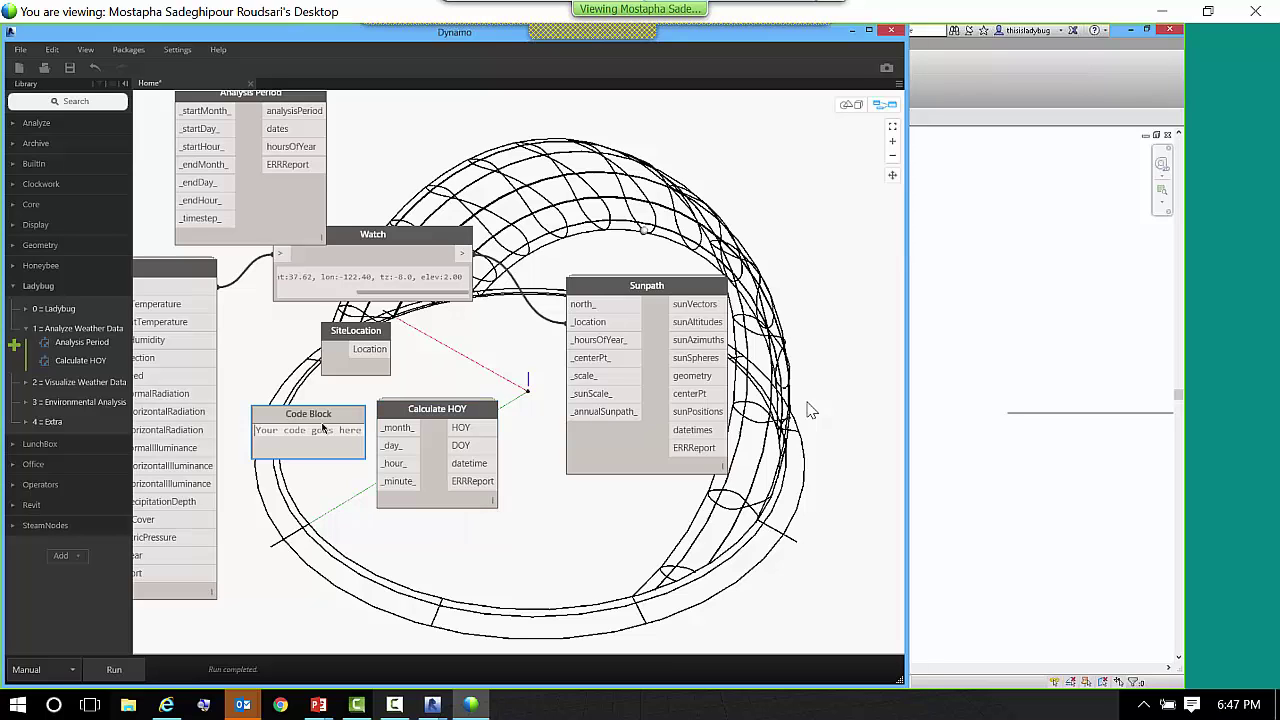
type("7;")
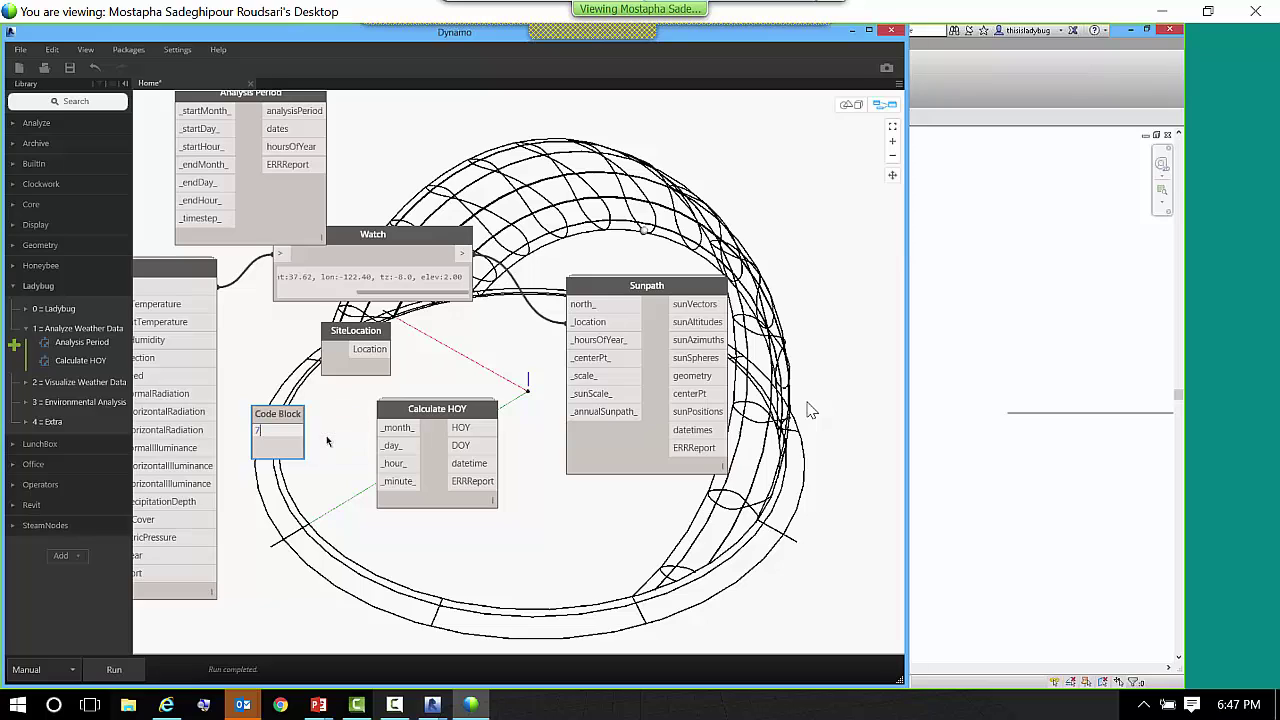
key("Return")
type("13")
key("Return")
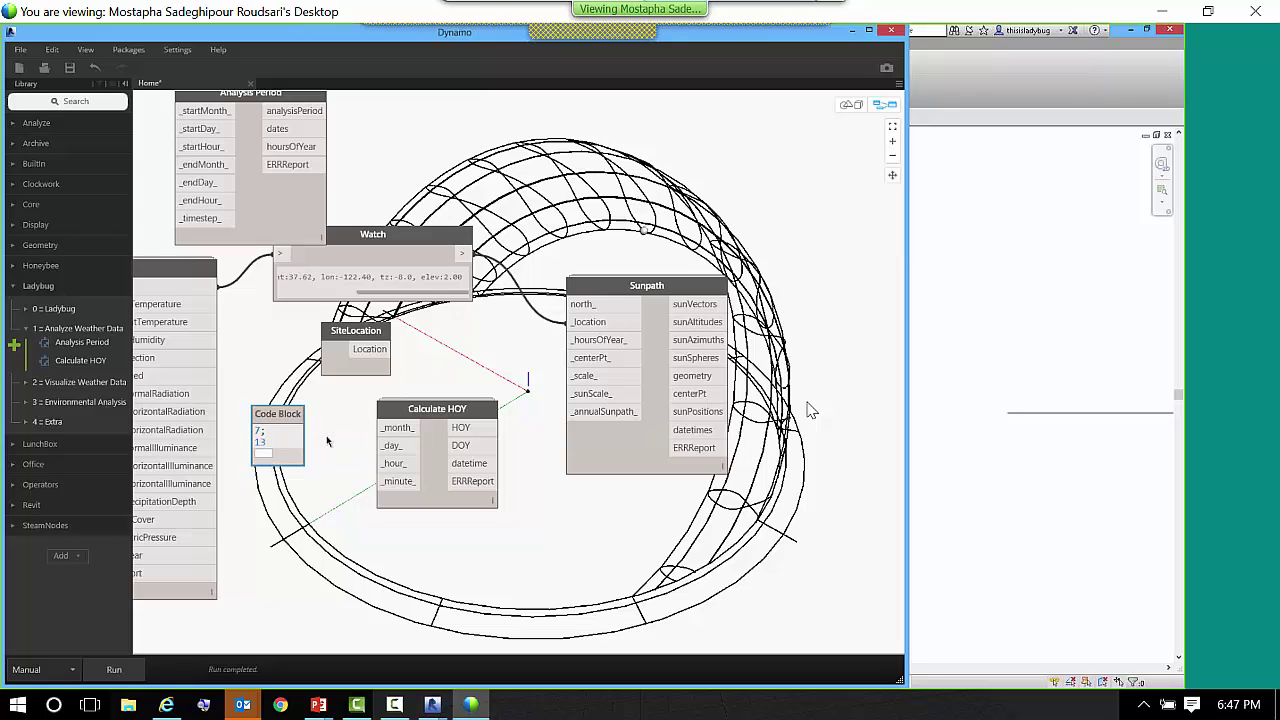
type(";")
key("Return")
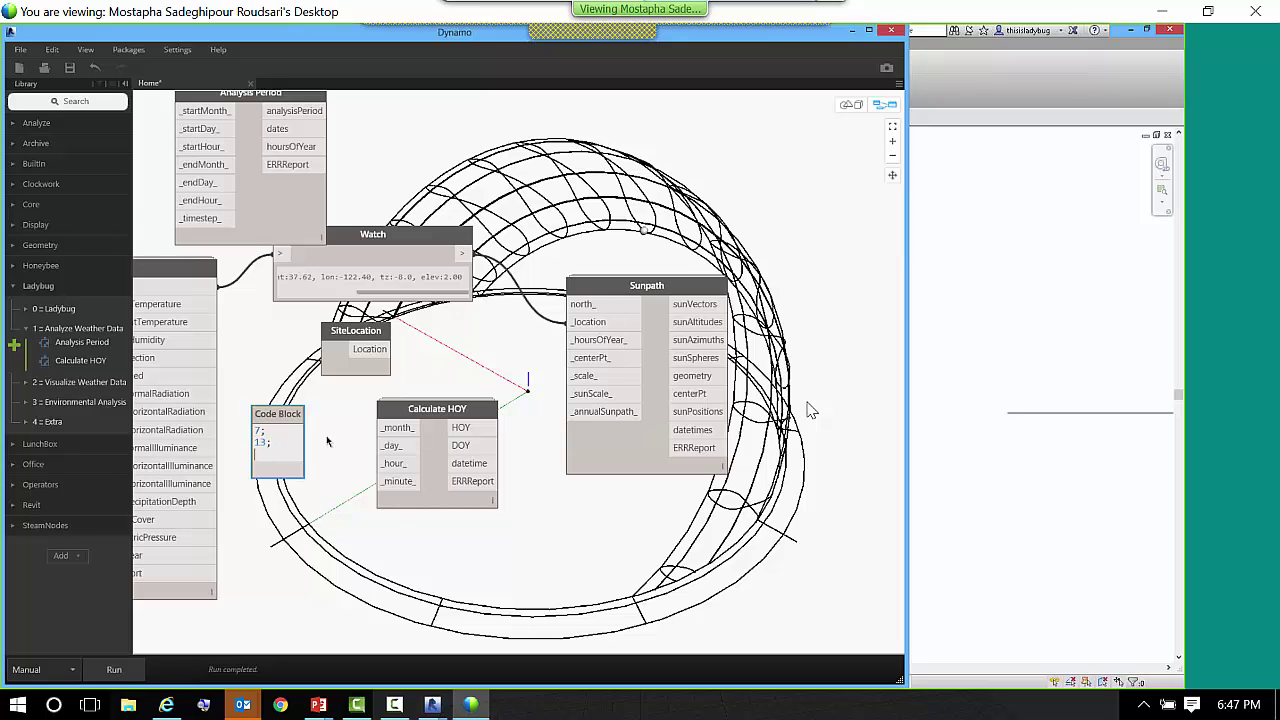
type("0..23;")
left_click(335, 437)
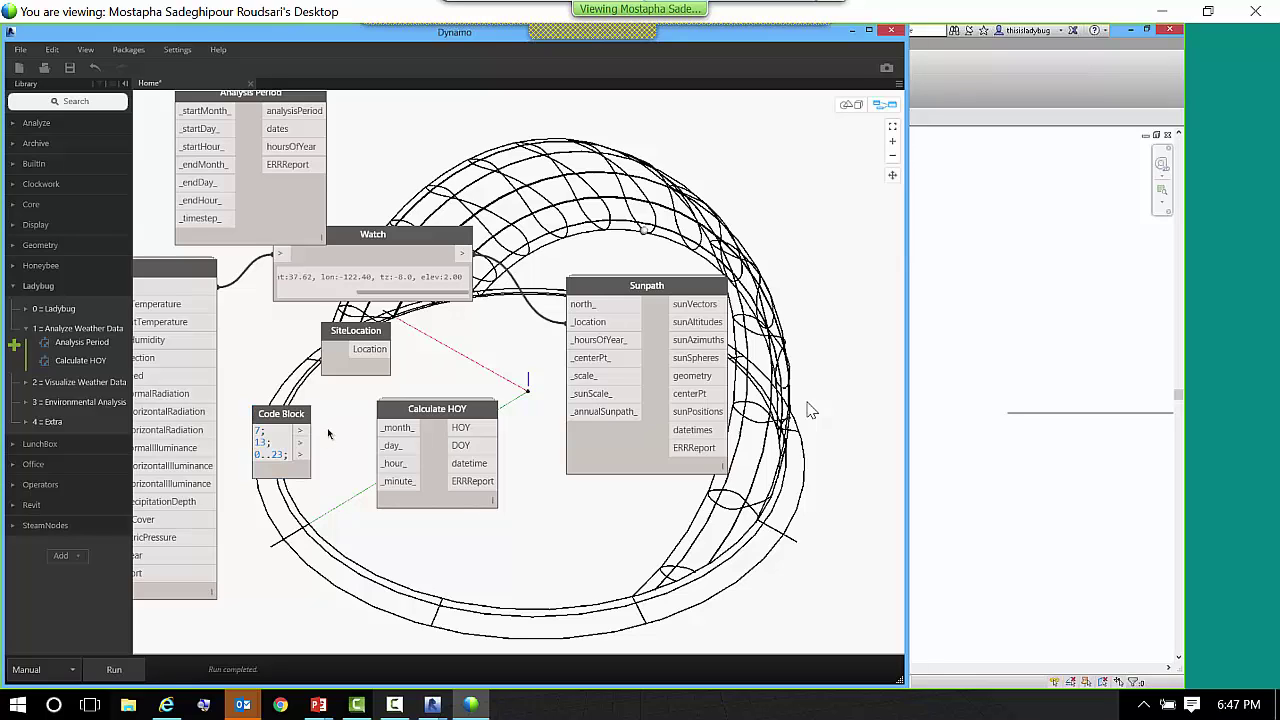
- Wire the Code Block's three values into Calculate HOY's _month_, _day_ and _hour_ inputs
left_click(383, 429)
left_click(299, 442)
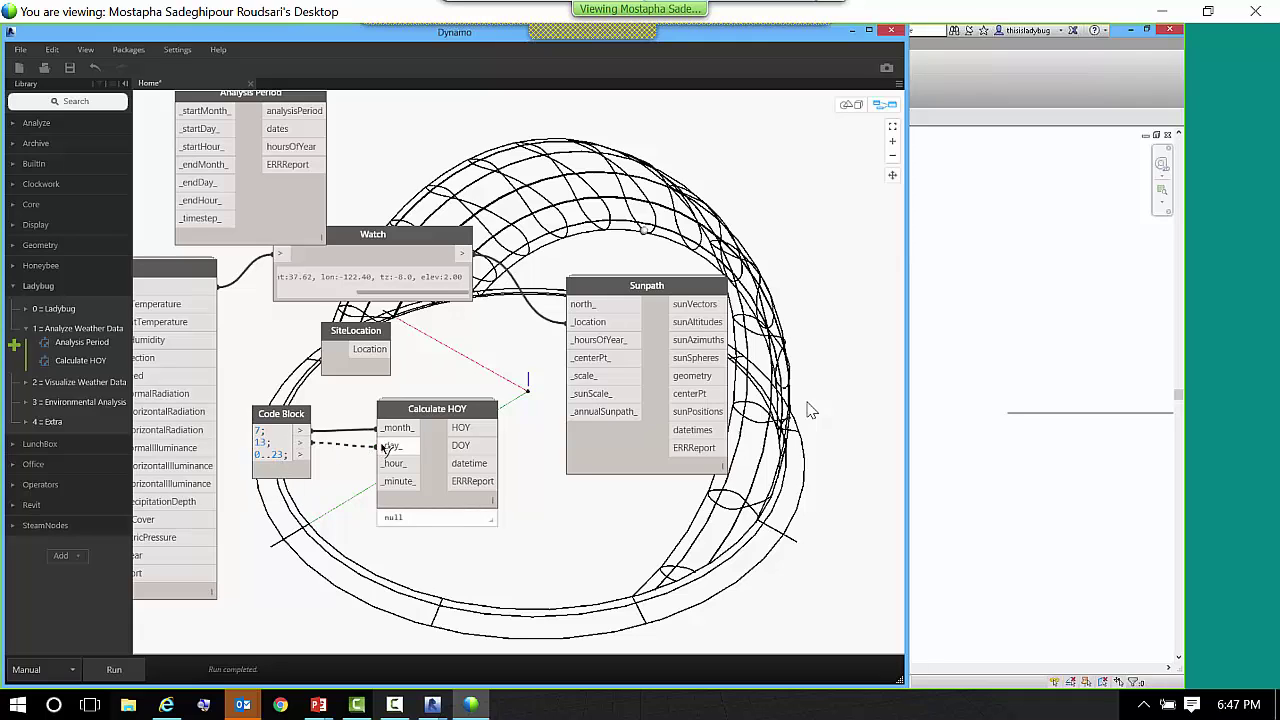
left_click(385, 446)
left_click(299, 455)
left_click(384, 463)
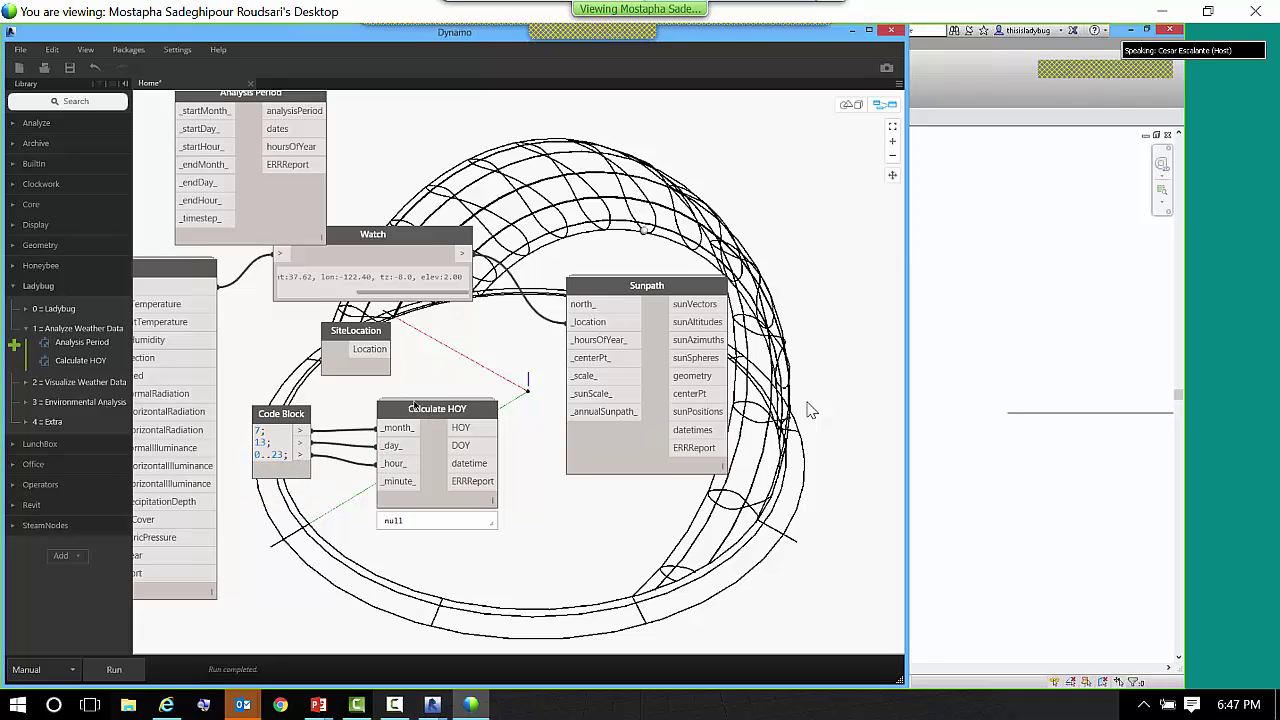
left_click_drag(415, 405, 385, 403)
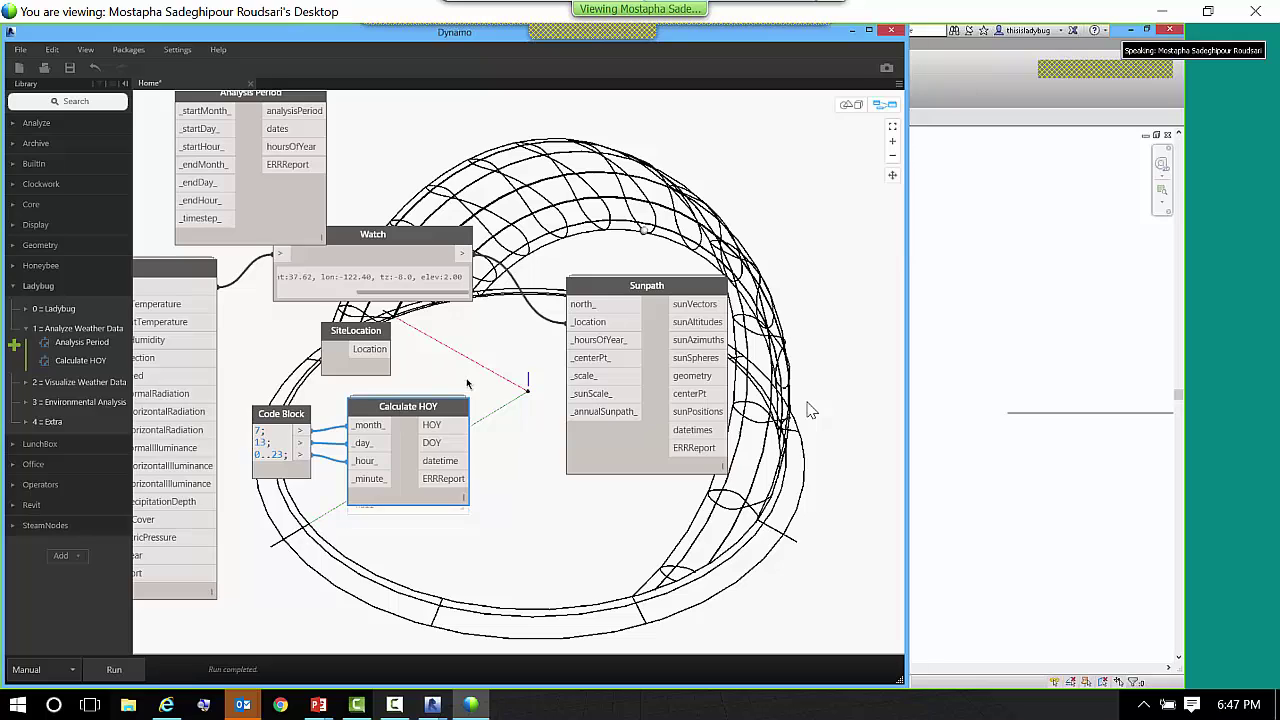
mouse_move(447, 507)
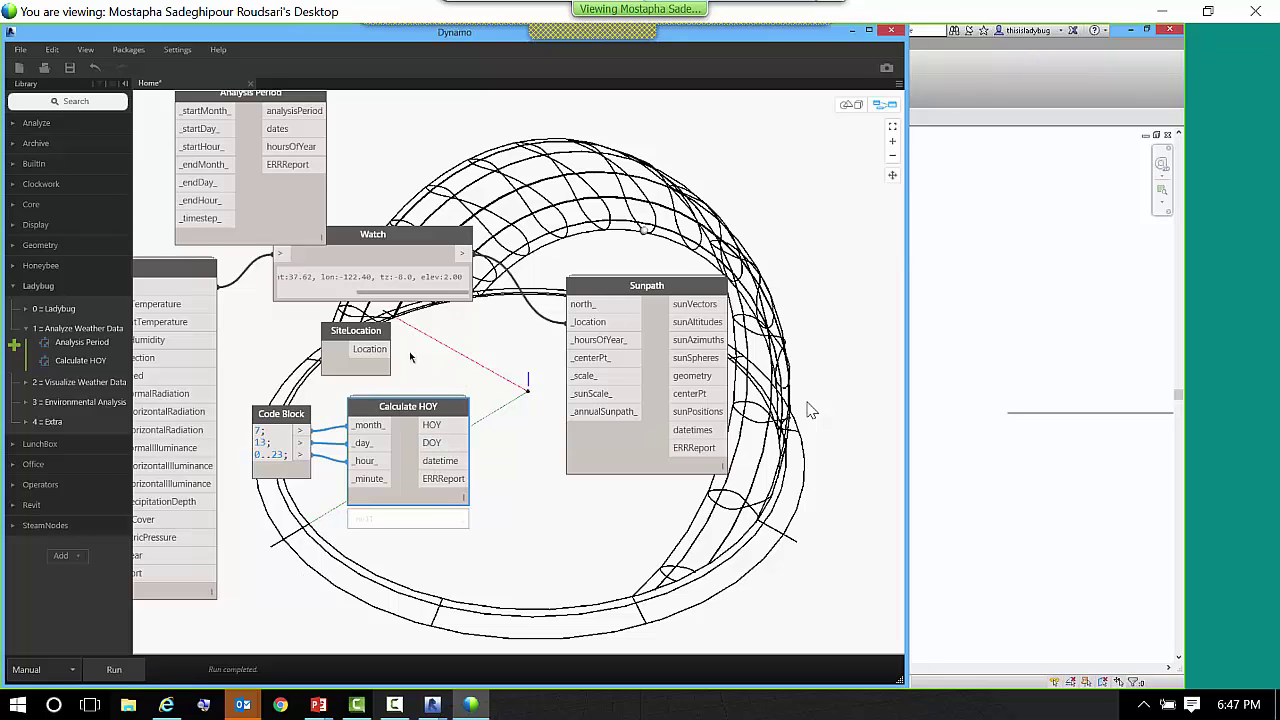
- Run the graph and inspect Calculate HOY's 13 July results starting at HOY 4632
left_click(114, 669)
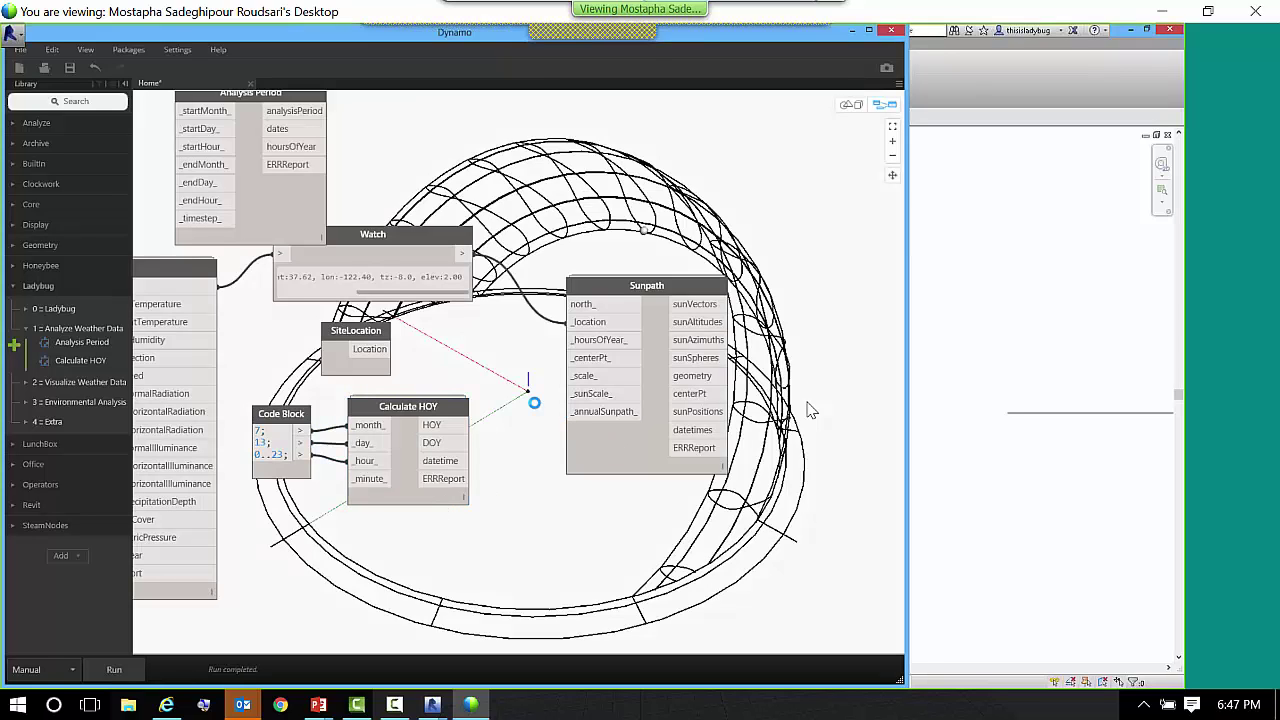
mouse_move(432, 510)
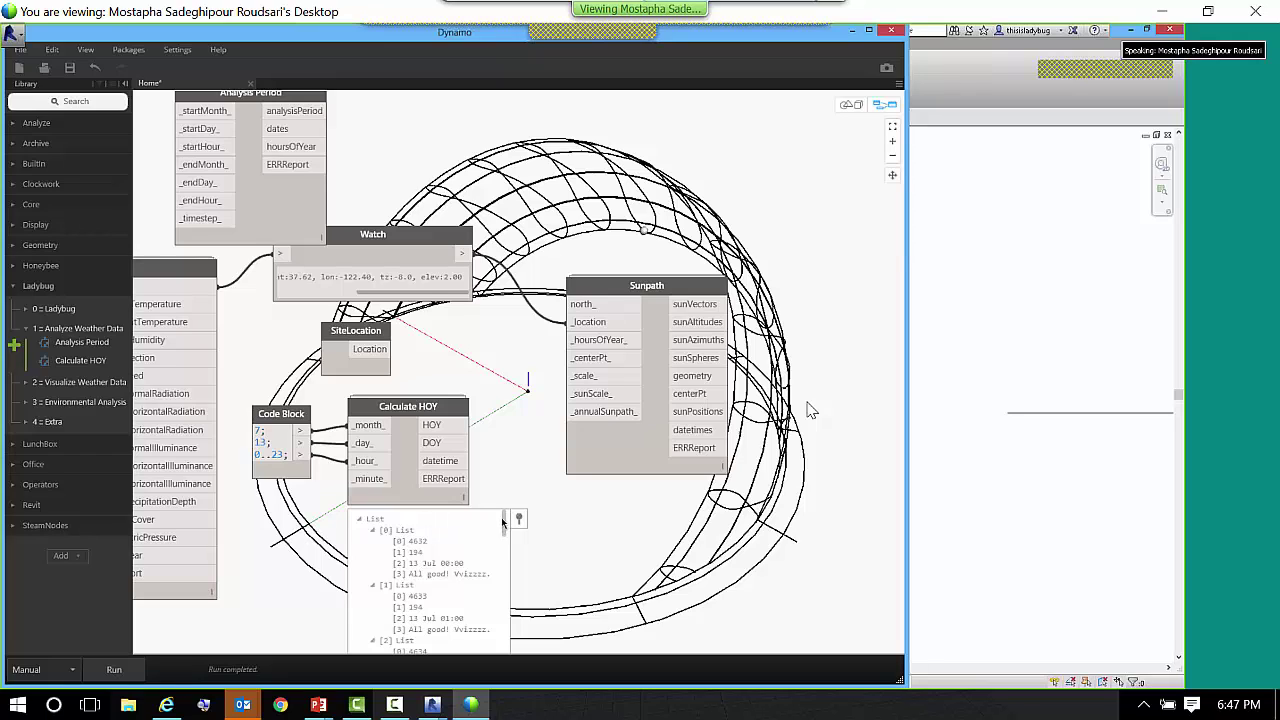
mouse_move(505, 523)
left_mouse_down()
mouse_move(492, 640)
mouse_move(511, 517)
left_mouse_up()
- Add a Watch node fed by Calculate HOY's HOY output and run the graph
right_click(552, 515)
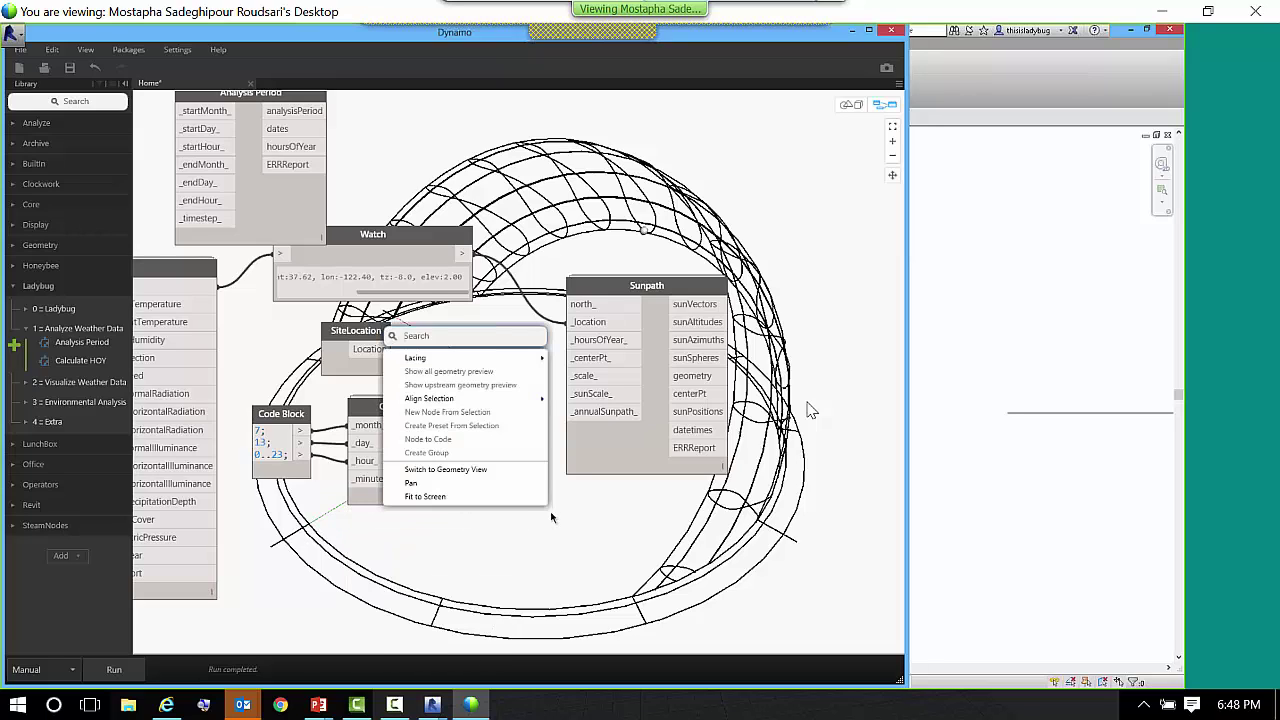
type("watc")
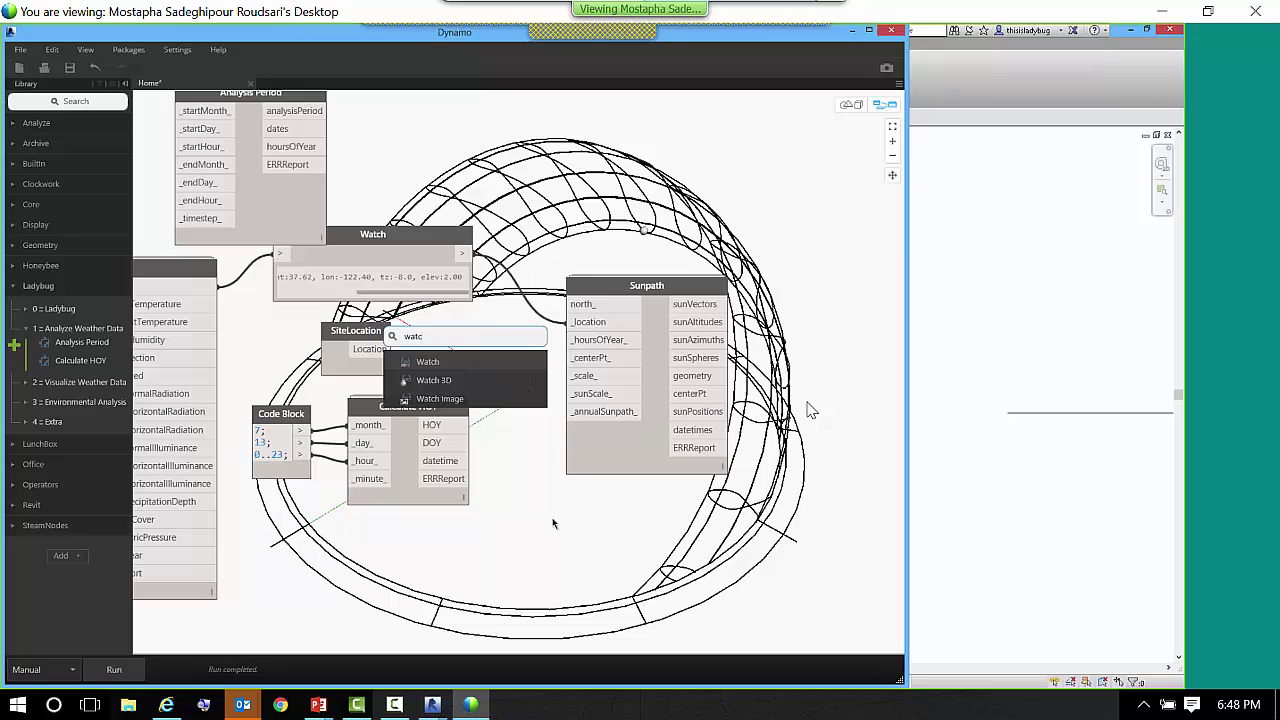
type("h")
key("Return")
left_click_drag(466, 424, 572, 501)
left_click(114, 669)
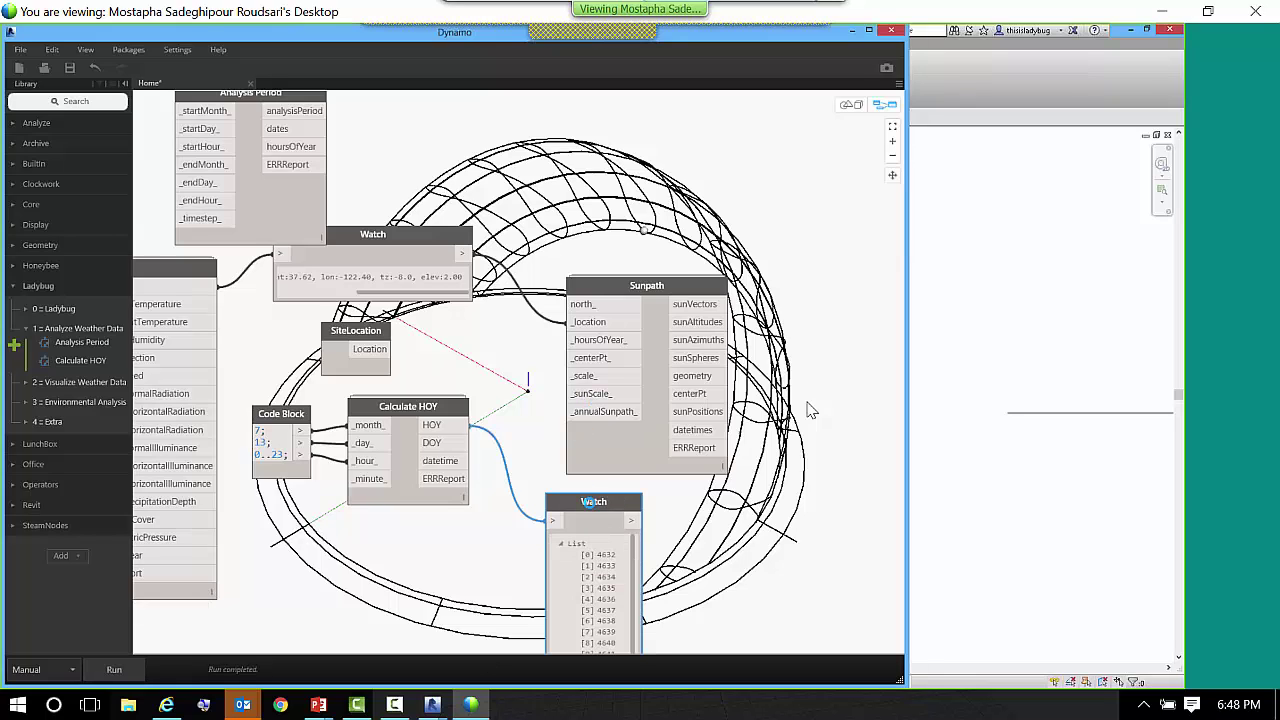
- Feed HOY into Sunpath's _hoursOfYear_, tuck the Watch below, and rerun
left_click_drag(590, 502, 589, 399)
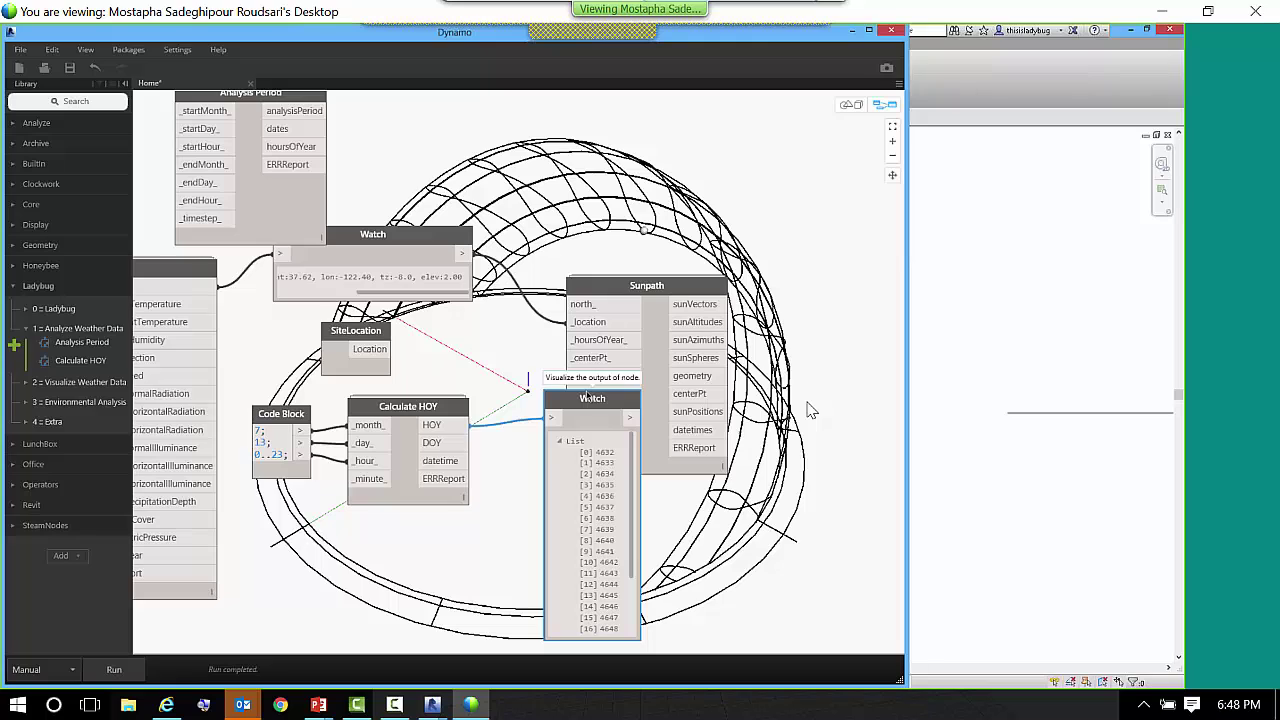
left_click_drag(588, 398, 582, 492)
left_click_drag(443, 425, 579, 346)
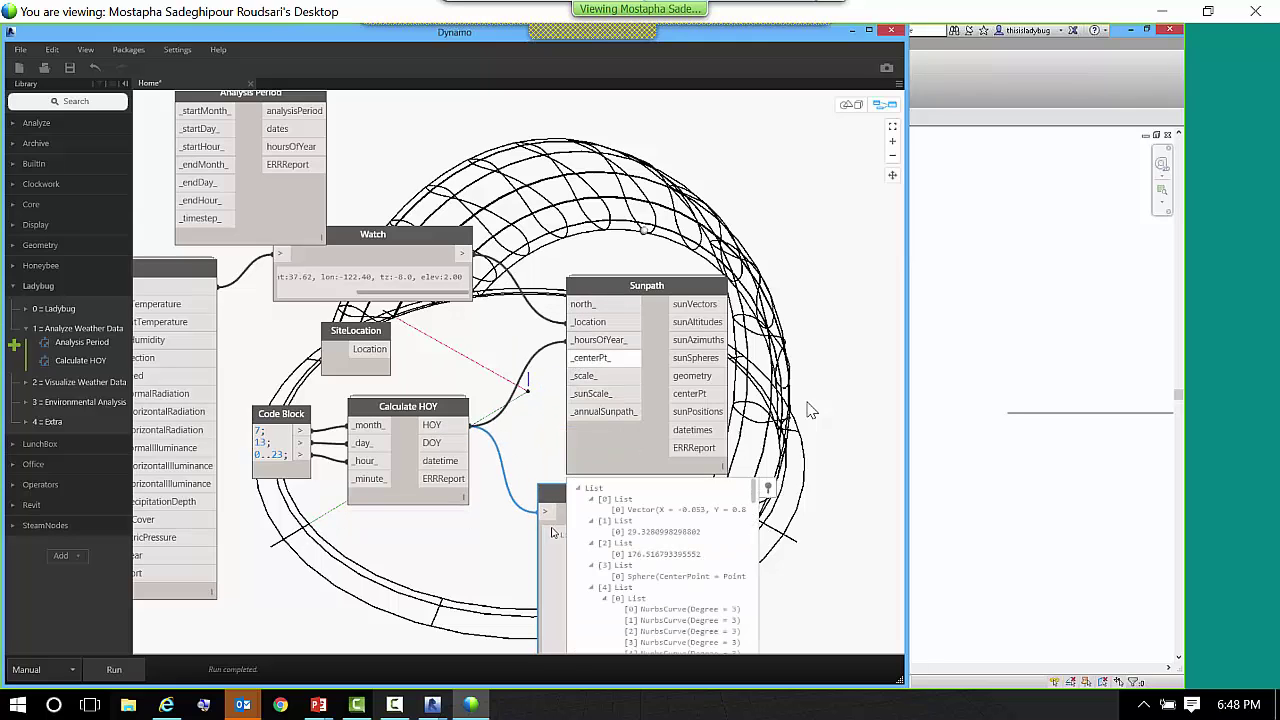
left_click_drag(556, 515, 507, 553)
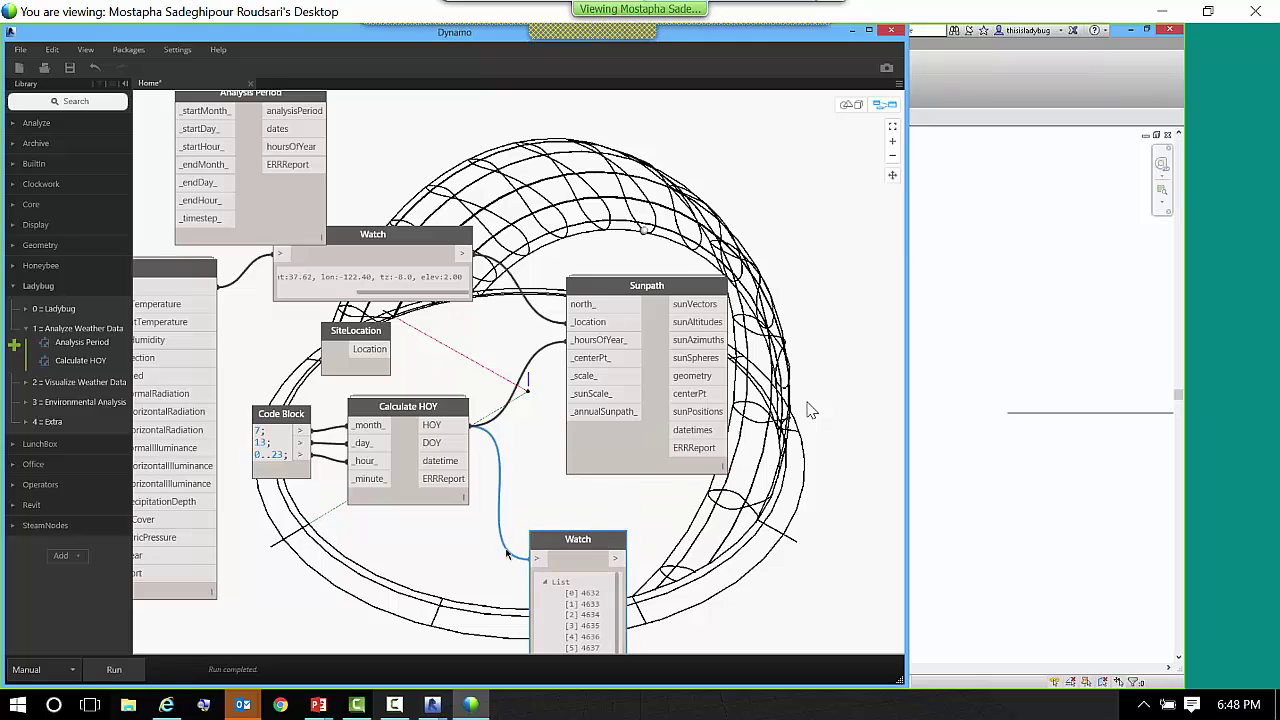
left_click(125, 670)
- Orbit the 3-D preview to see the dome's 13 July sun spheres at a tilt
left_click(851, 104)
mouse_move(576, 238)
right_mouse_down()
mouse_move(524, 297)
mouse_move(526, 318)
right_mouse_up()
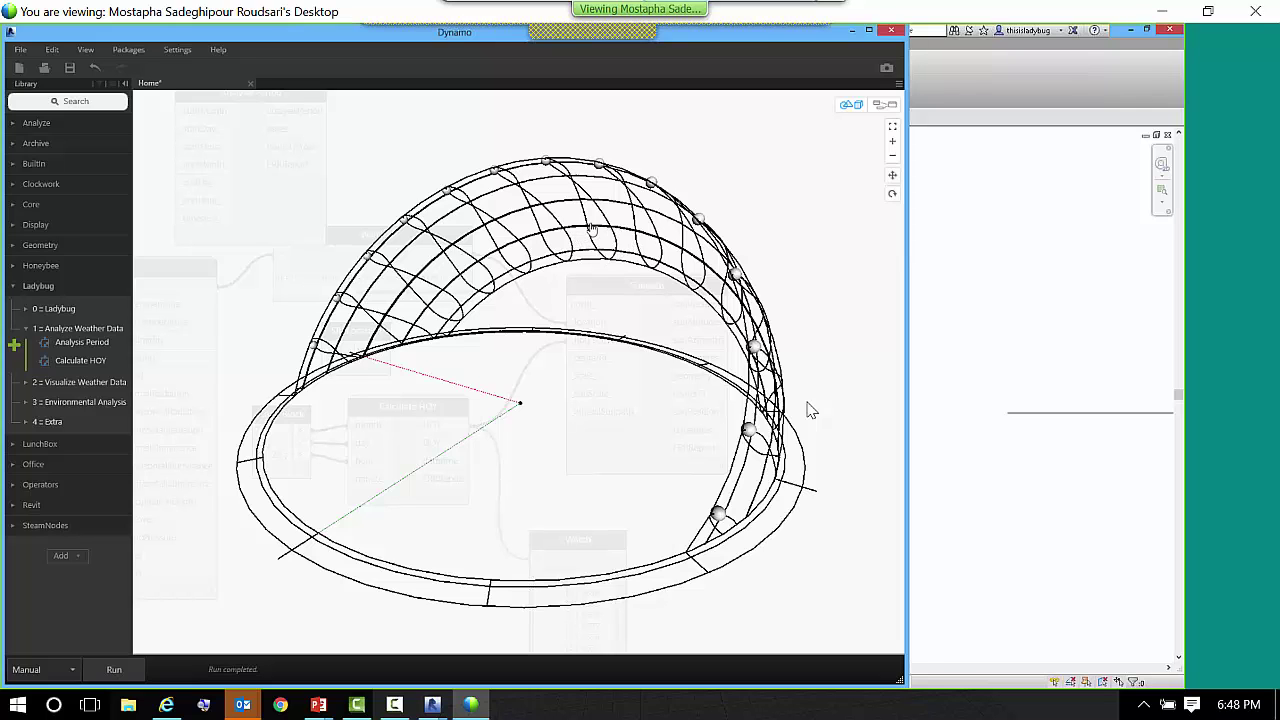
right_click_drag(590, 230, 597, 251)
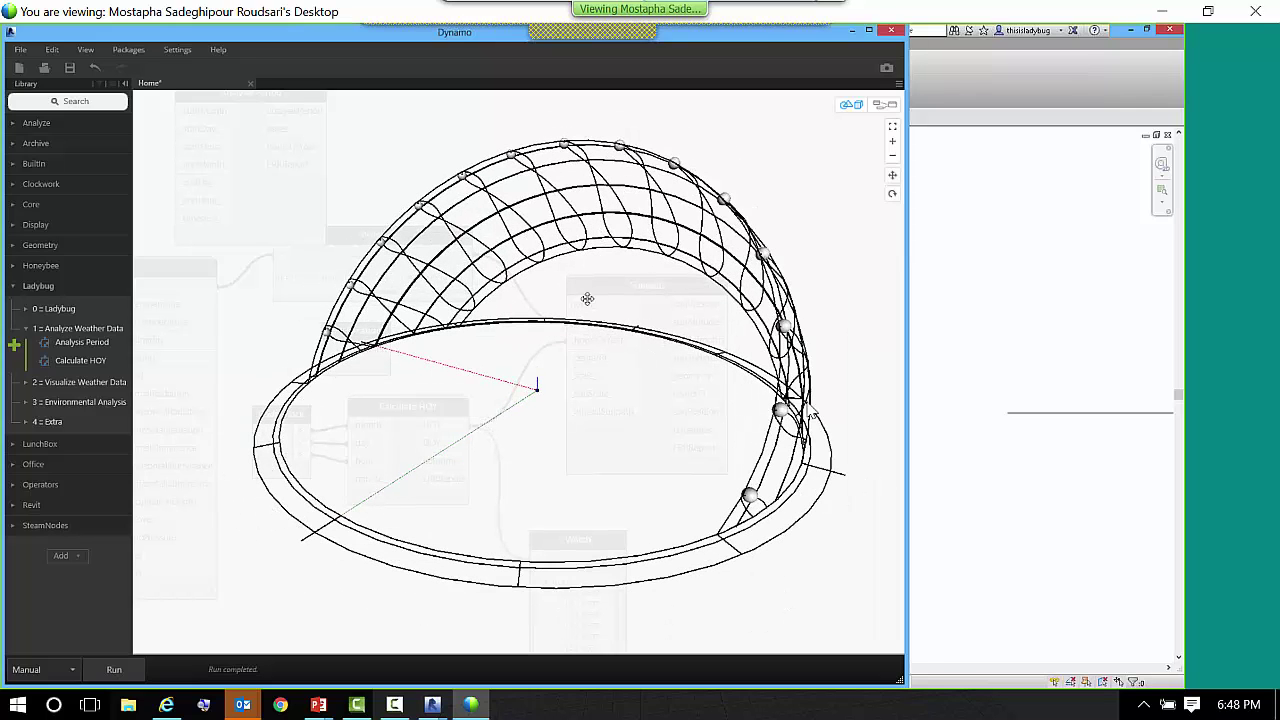
right_click_drag(586, 297, 843, 178)
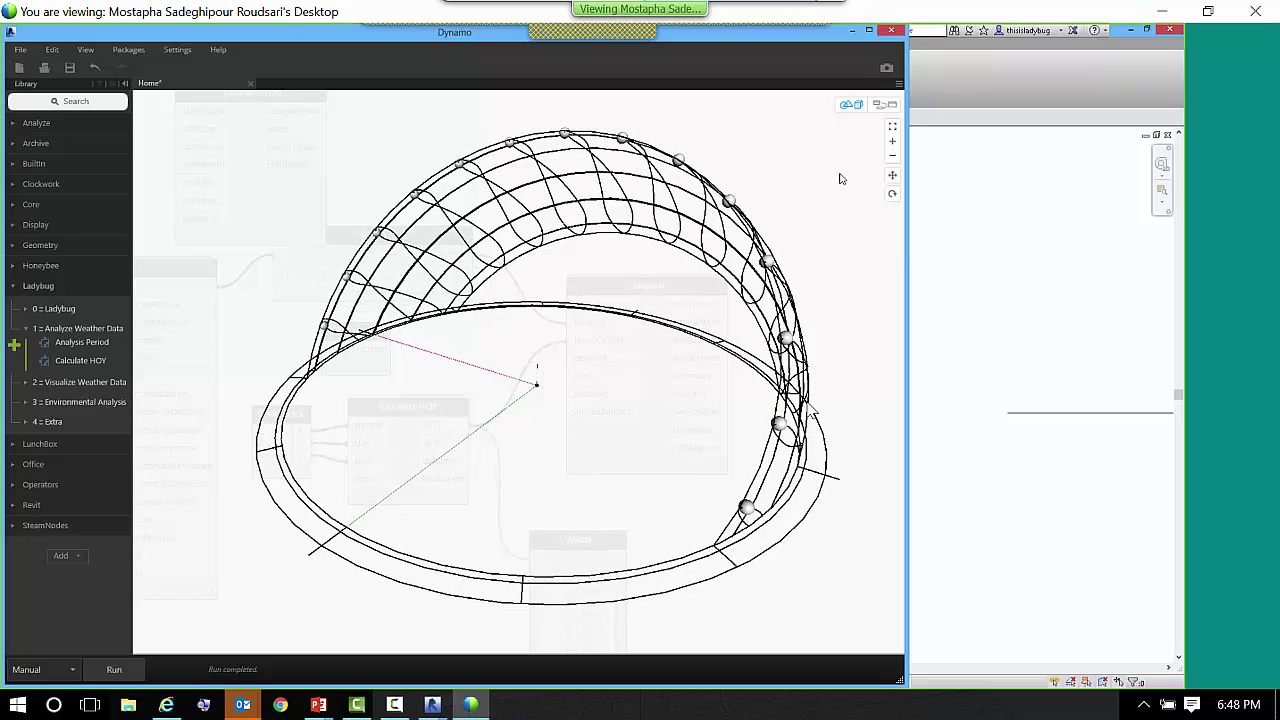
left_click(887, 104)
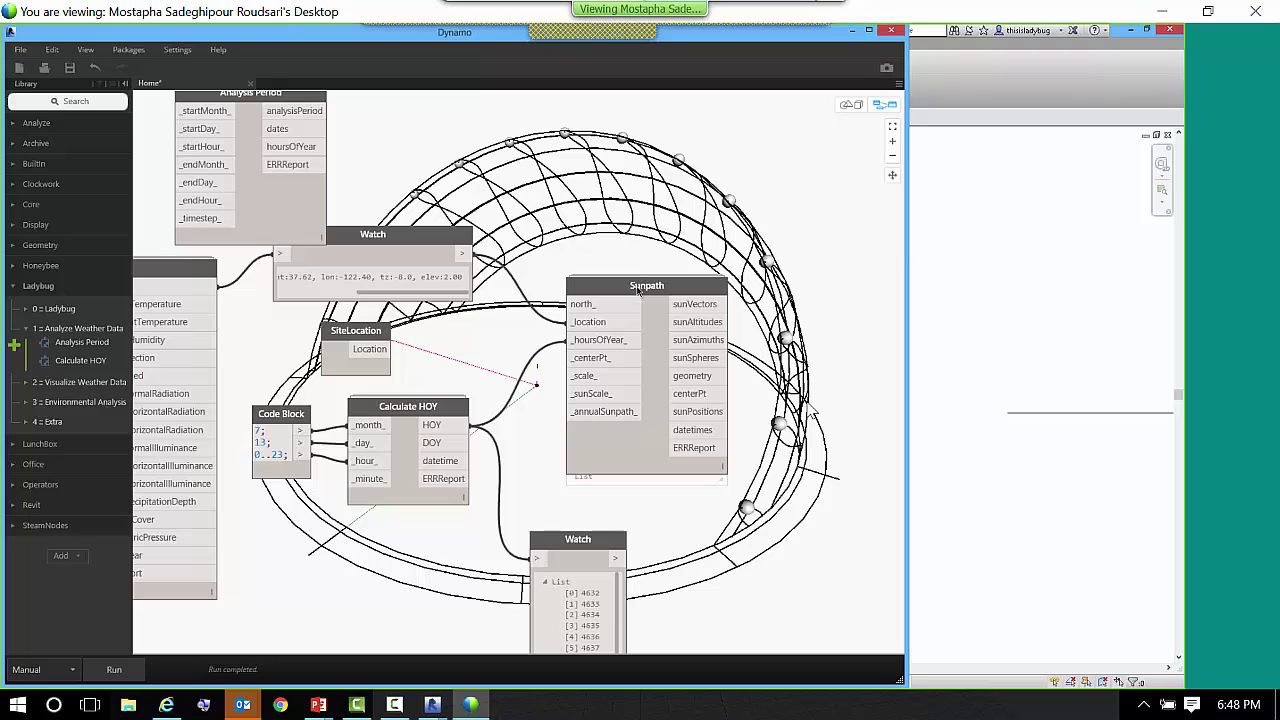
- Wire a false Code Block into Sunpath's _annualSunpath_ and rerun to show only 13 July's arc
left_click_drag(613, 329, 686, 330)
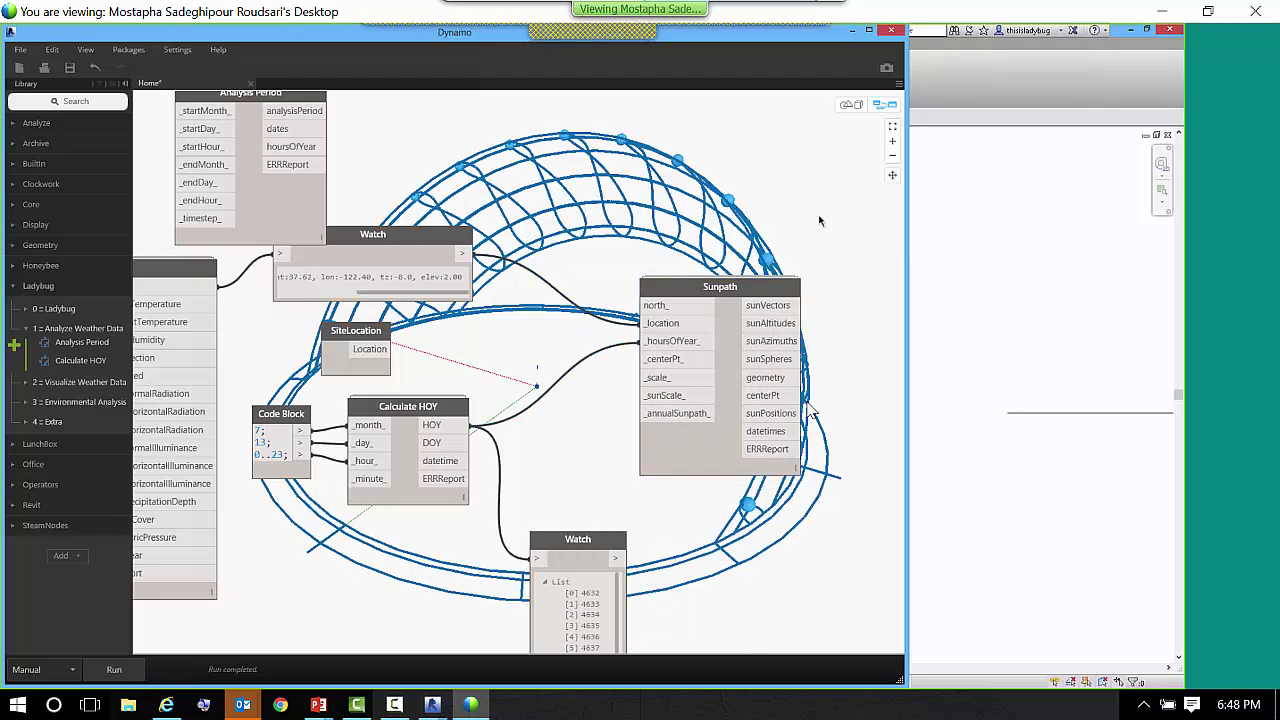
left_click(818, 214)
mouse_move(660, 414)
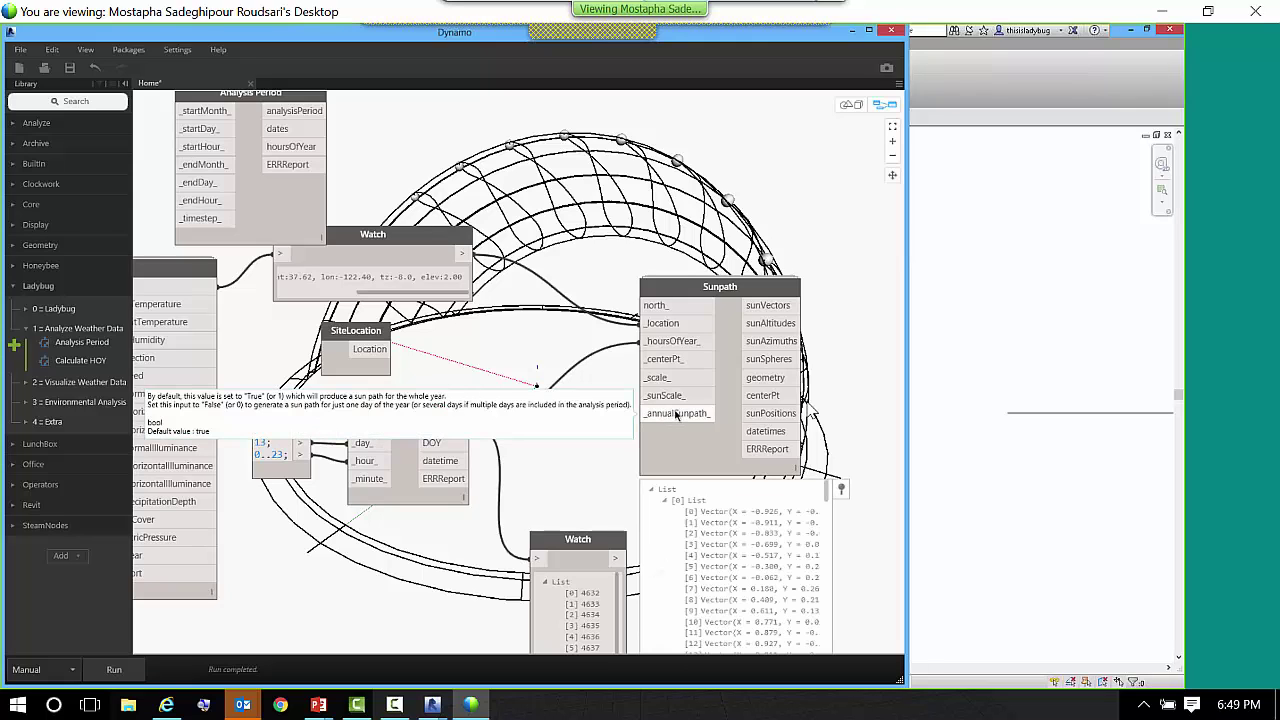
double_click(572, 420)
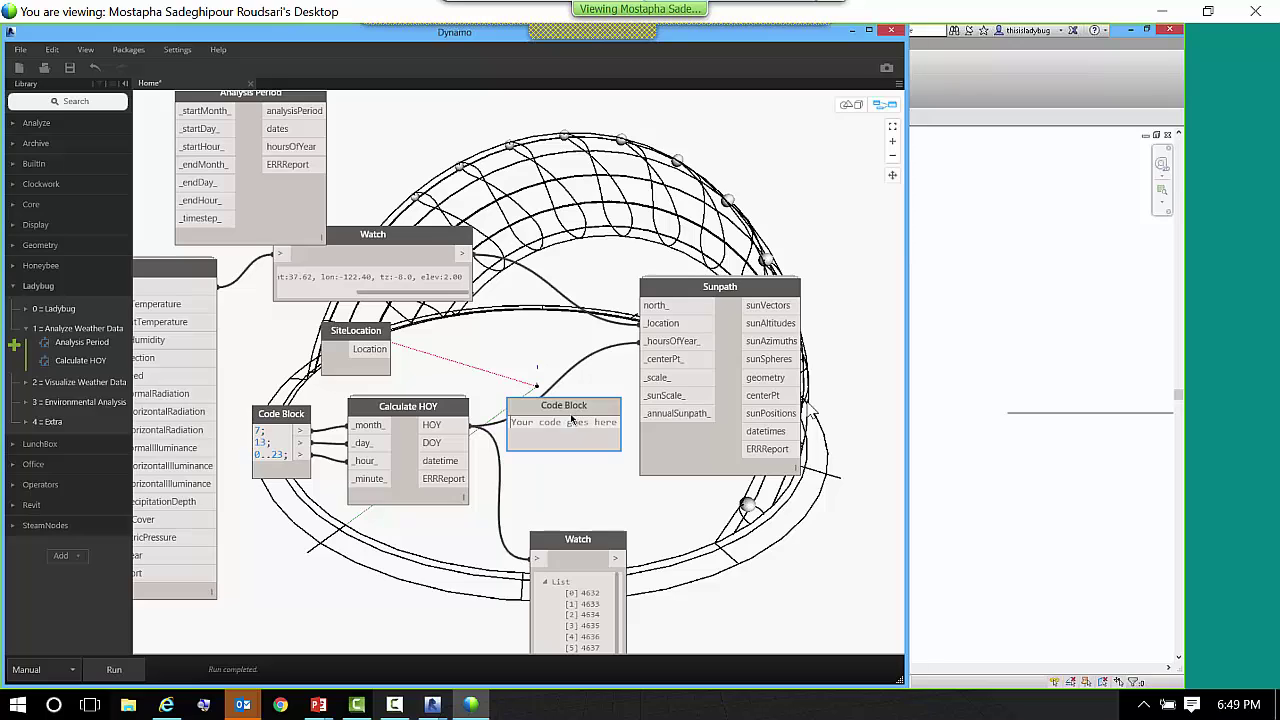
type("fall")
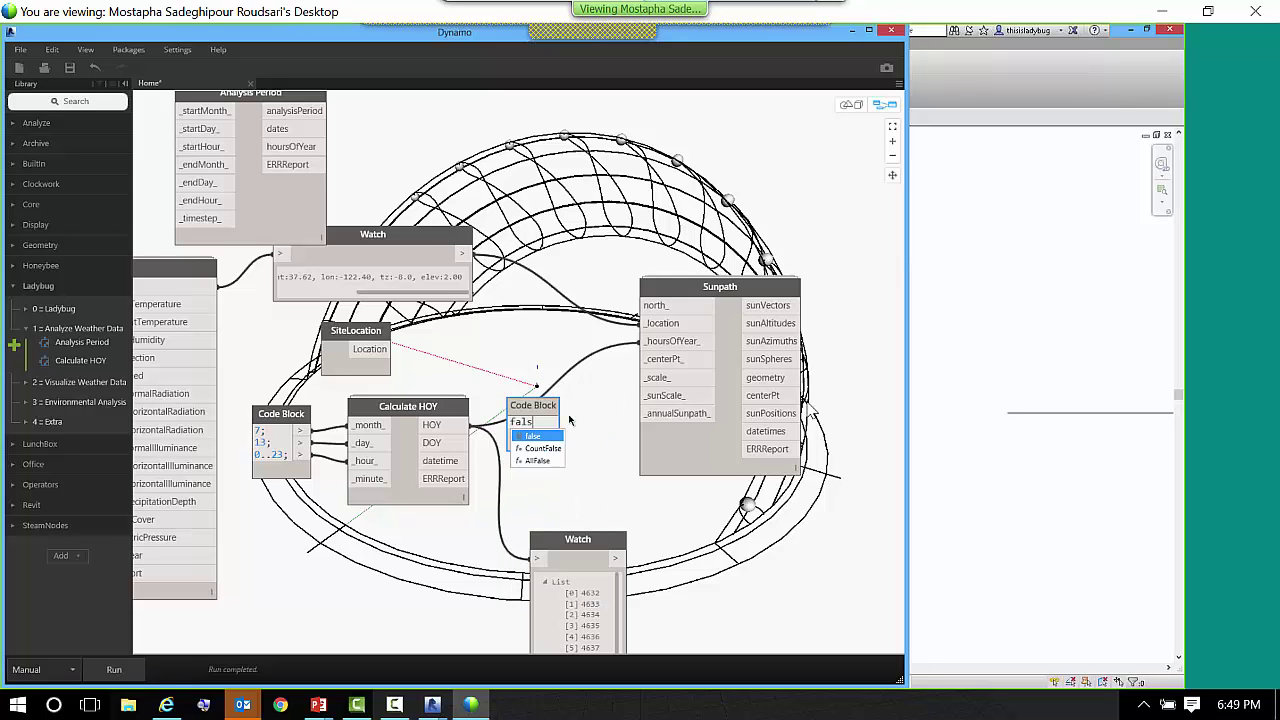
type("e;")
left_click(580, 375)
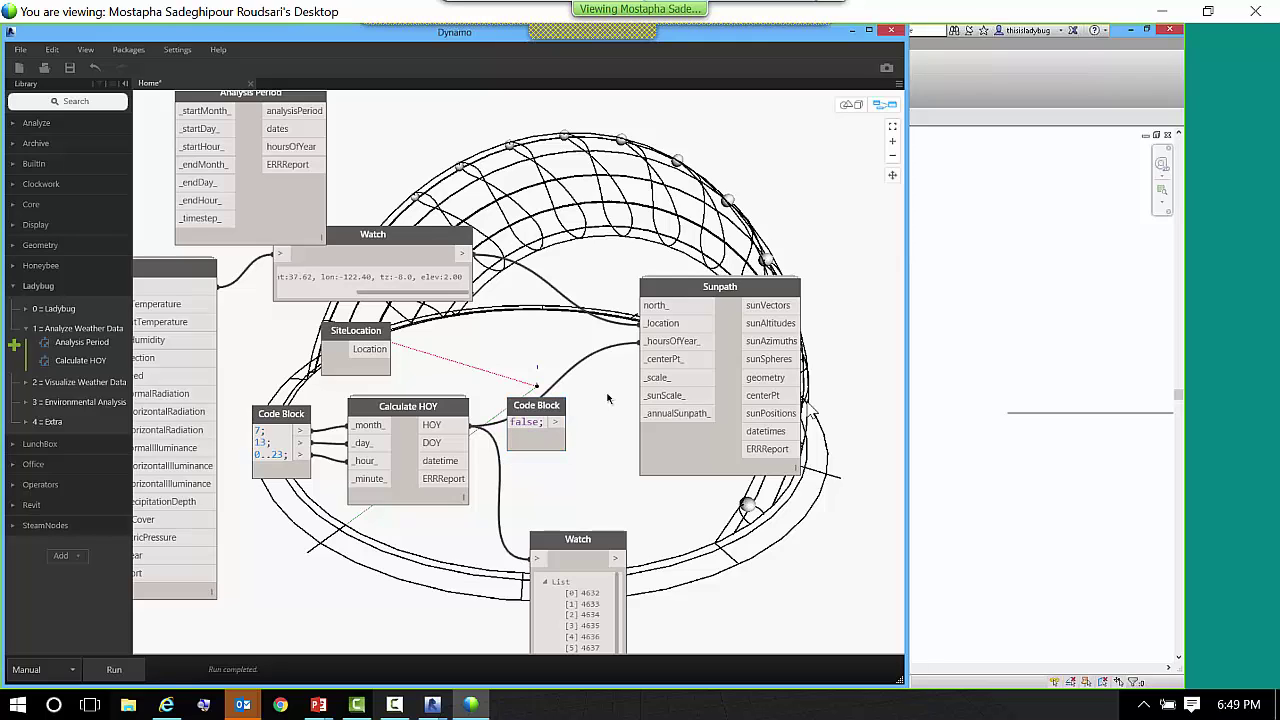
left_click_drag(556, 421, 665, 413)
left_click(665, 413)
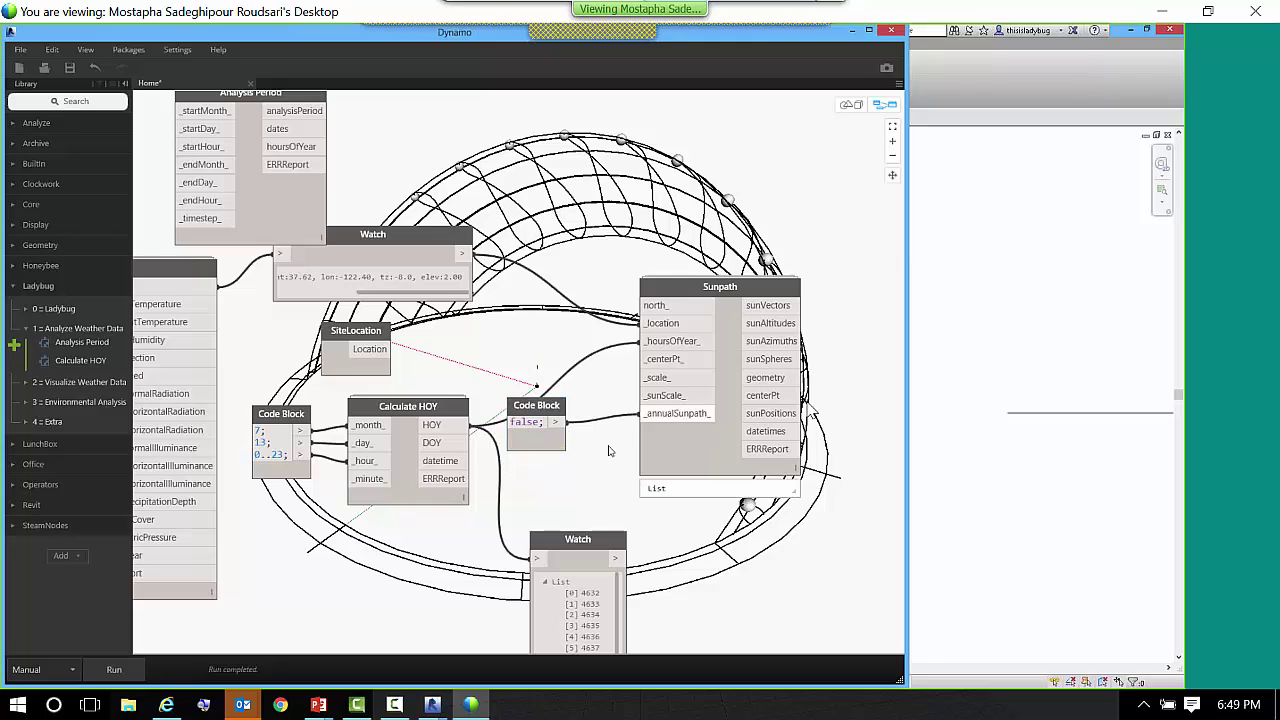
left_click(117, 669)
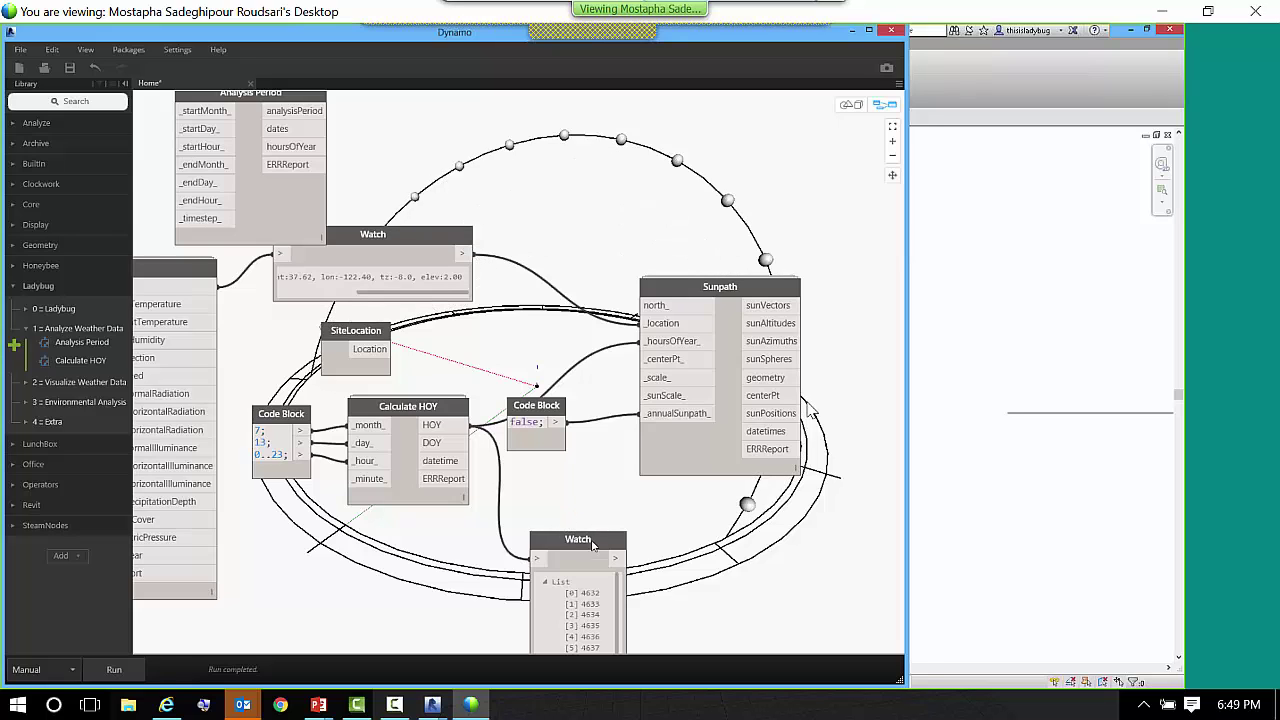
- Reposition the Watch node beside Sunpath and move Sunpath up, clear of the sunpath dome
left_click_drag(580, 545, 586, 549)
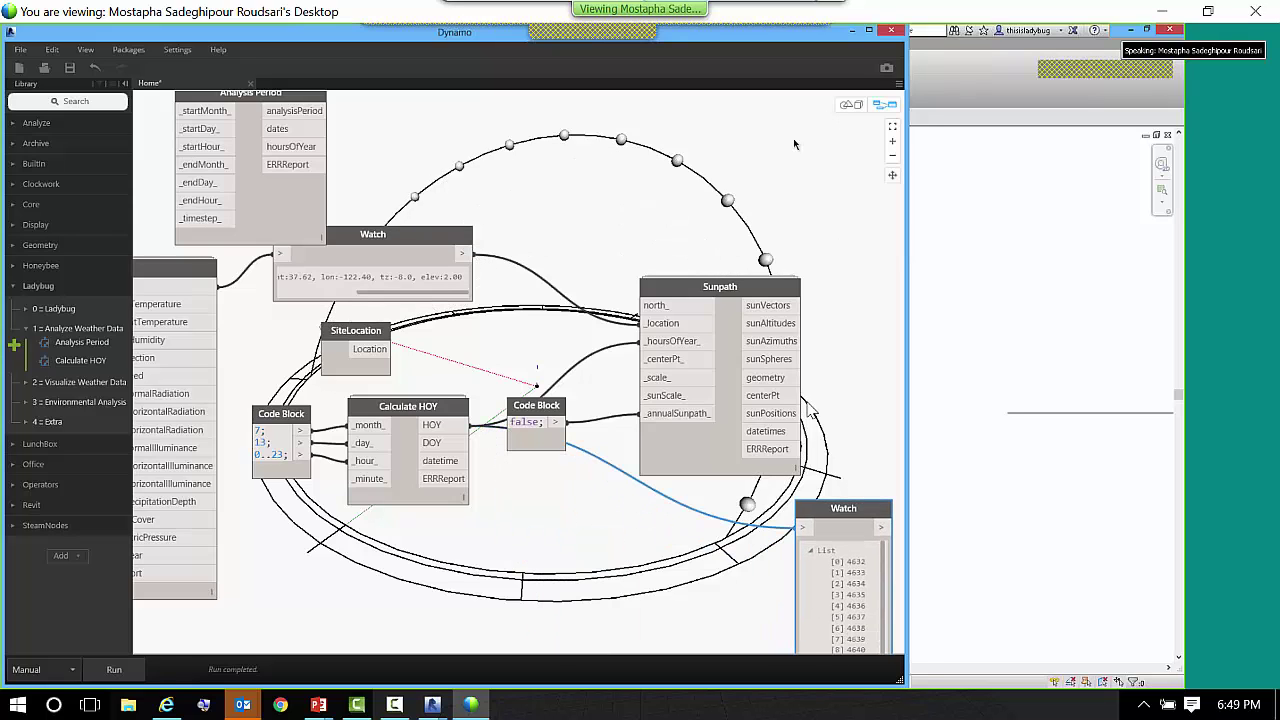
middle_click_drag(702, 146, 565, 209)
scroll(565, 209, "down", 2)
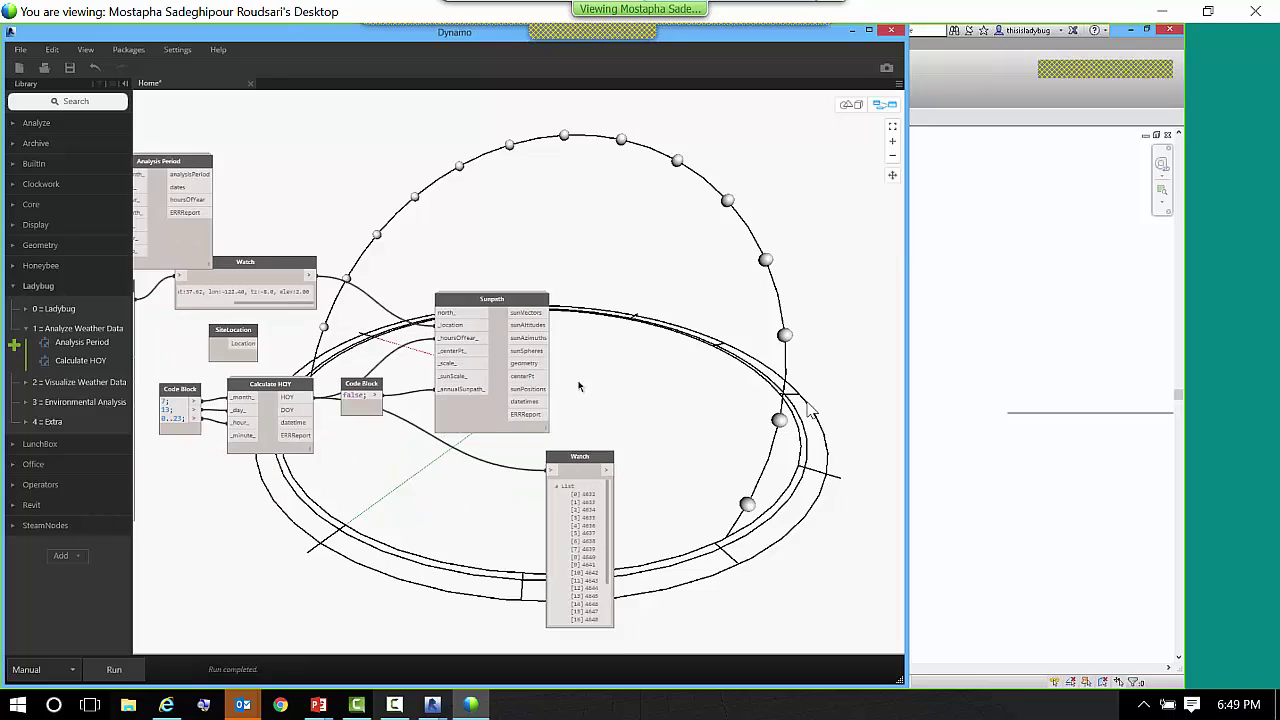
left_click_drag(580, 456, 700, 336)
scroll(598, 302, "up", 1)
scroll(598, 302, "up", 1)
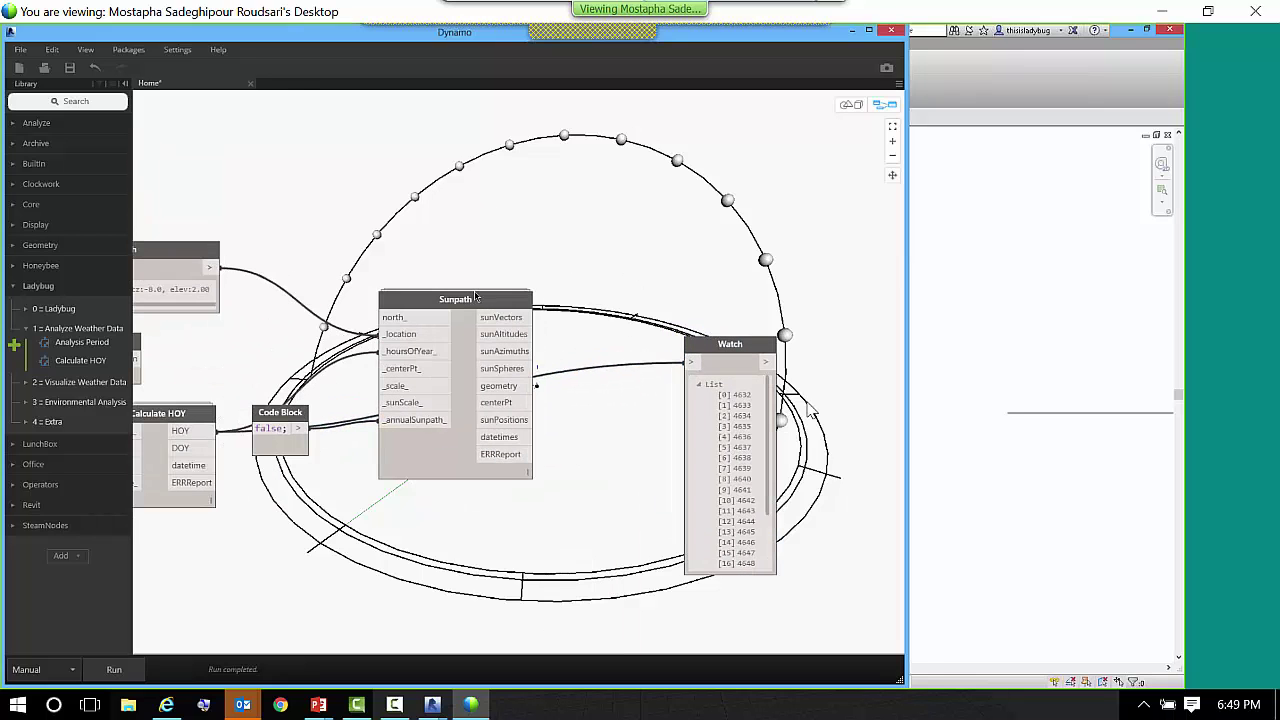
mouse_move(478, 296)
left_mouse_down()
mouse_move(479, 229)
mouse_move(462, 292)
left_mouse_up()
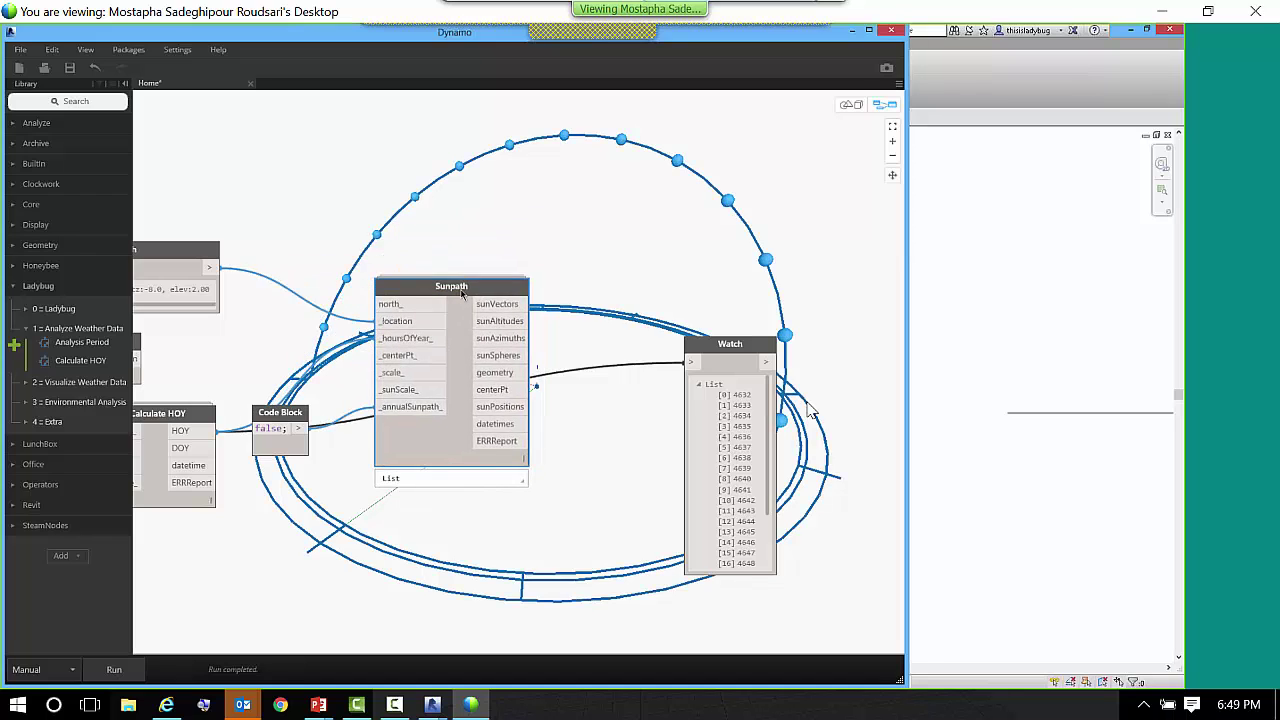
left_click(562, 322)
scroll(569, 317, "up", 1)
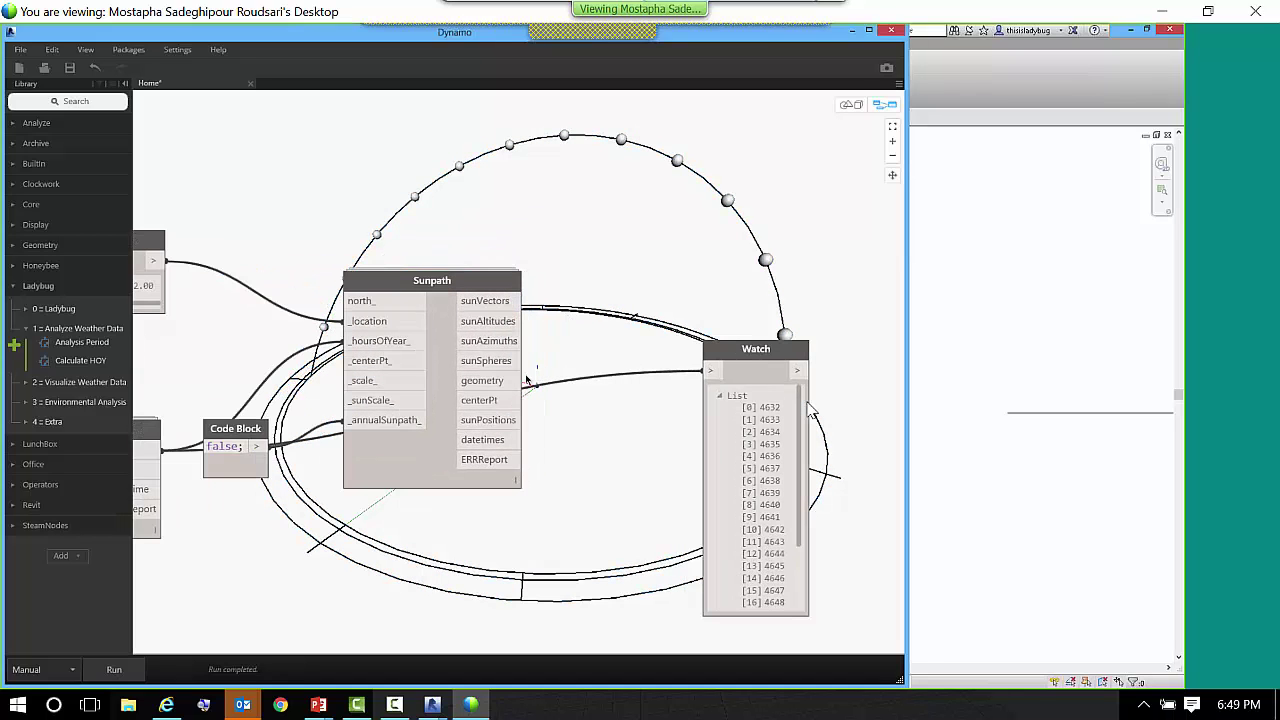
mouse_move(501, 441)
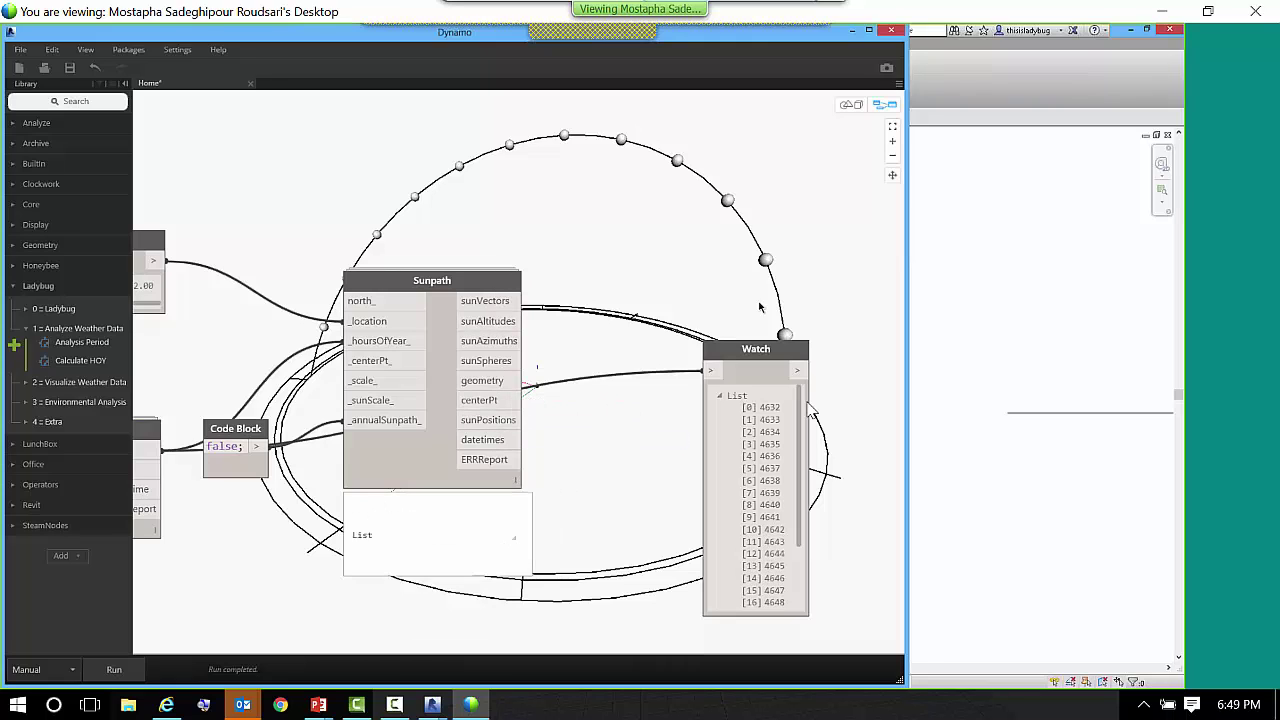
left_click_drag(733, 351, 781, 380)
middle_click_drag(676, 334, 559, 326)
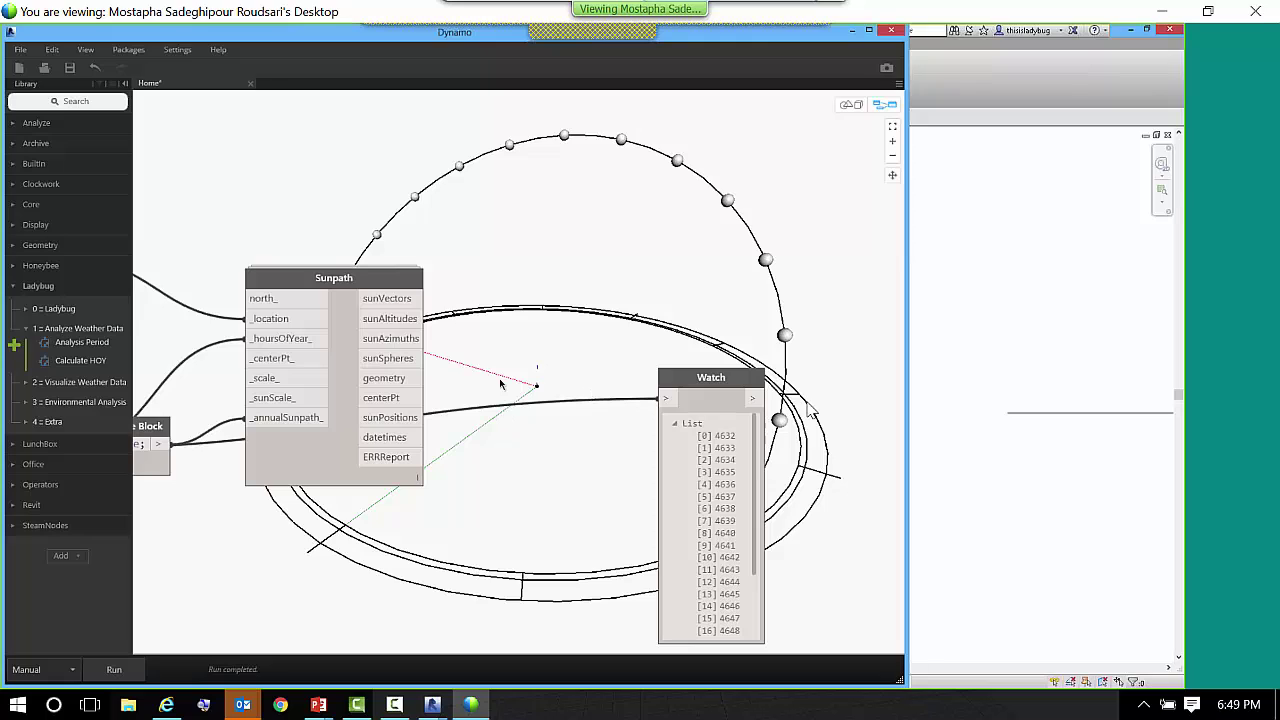
- Add a Line.ByStartPointEndPoint node fed by sunPositions as startPoint and centerPt as endPoint
right_click(530, 376)
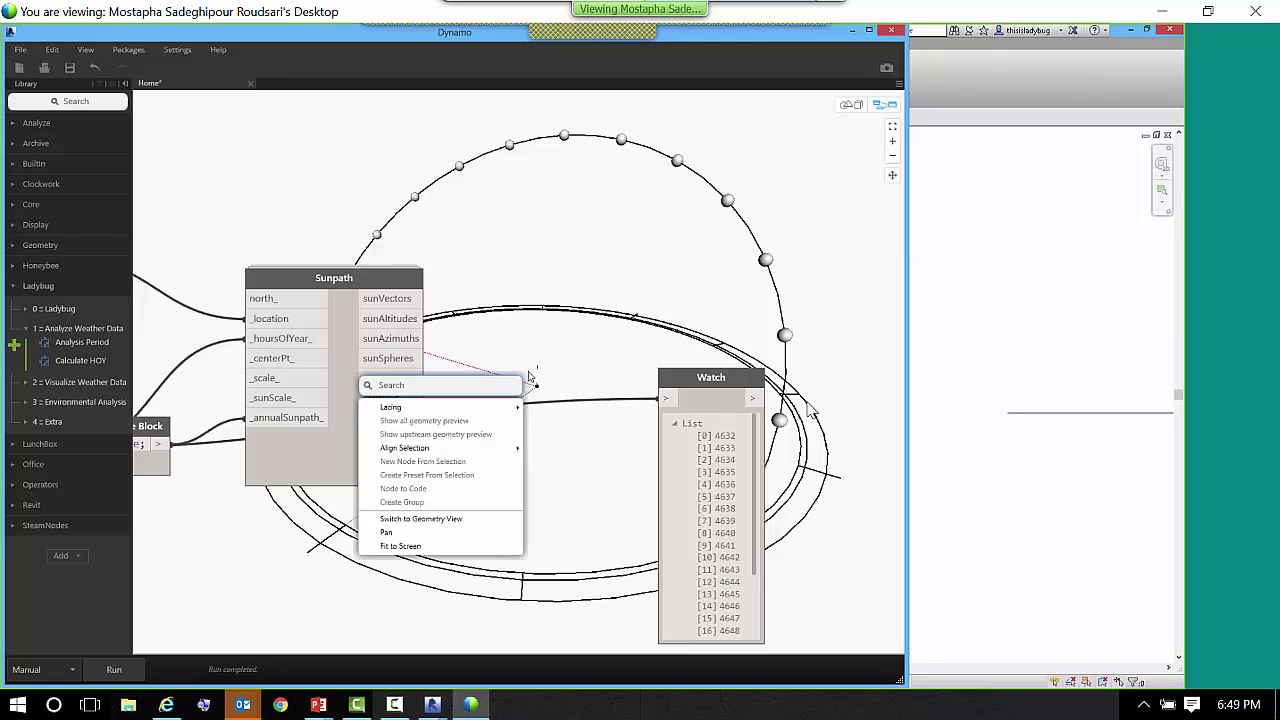
type("line")
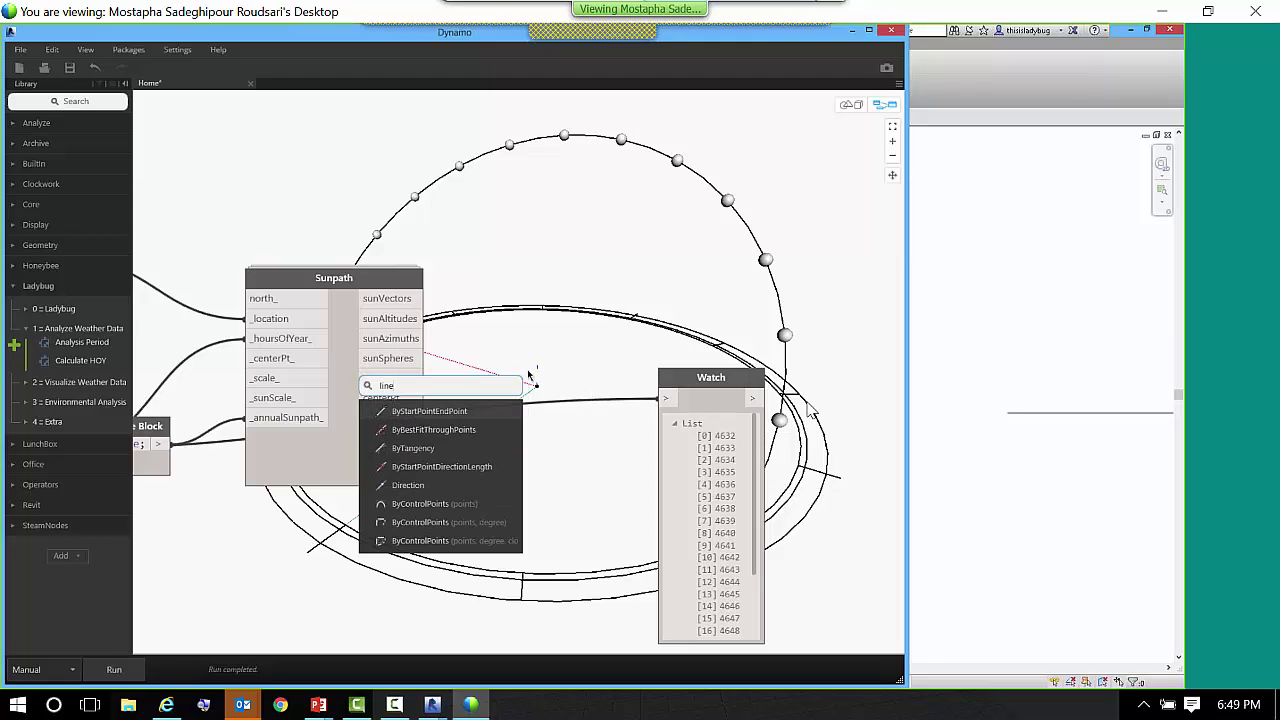
left_click(482, 410)
left_click_drag(548, 421, 581, 387)
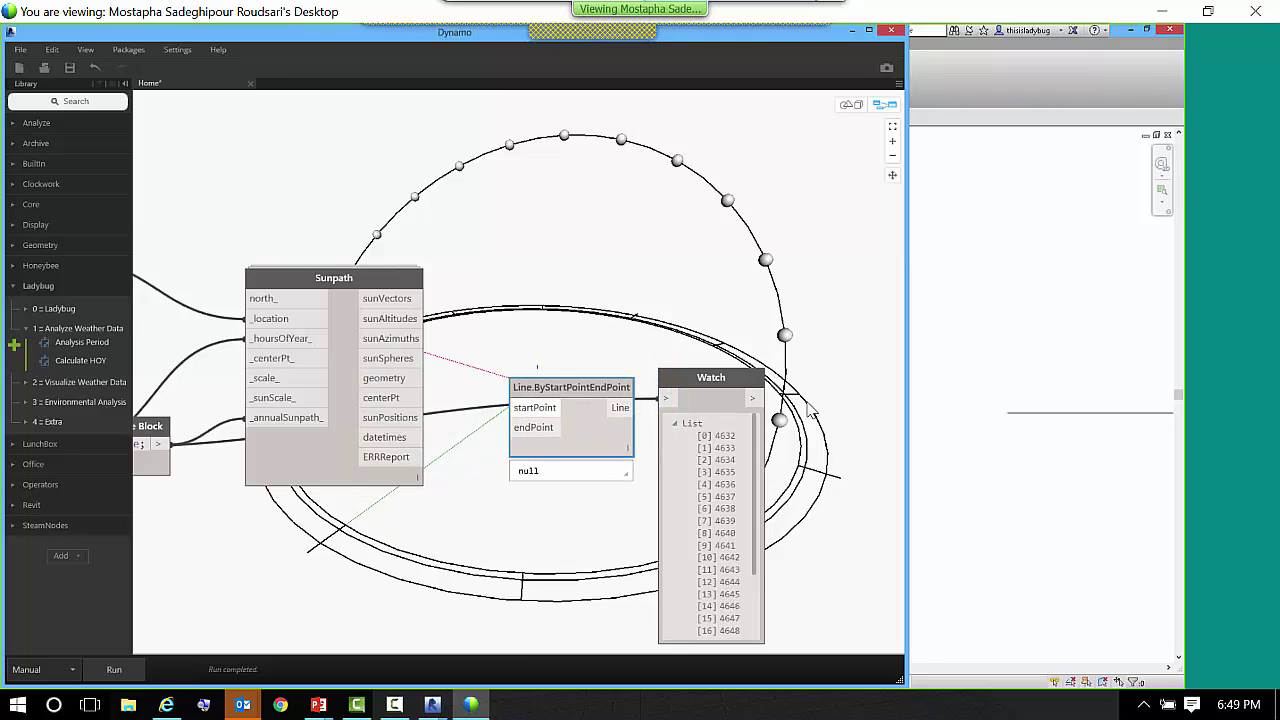
left_click(415, 418)
left_click(514, 408)
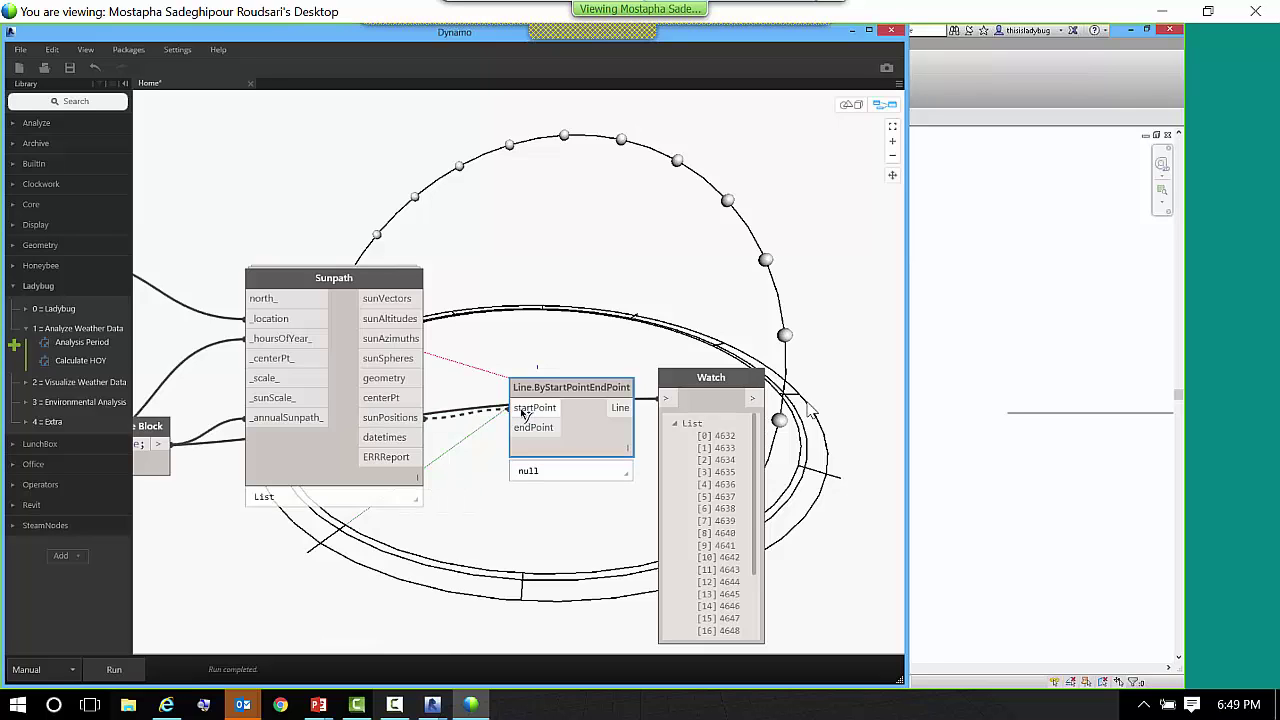
left_click(415, 398)
left_click(514, 428)
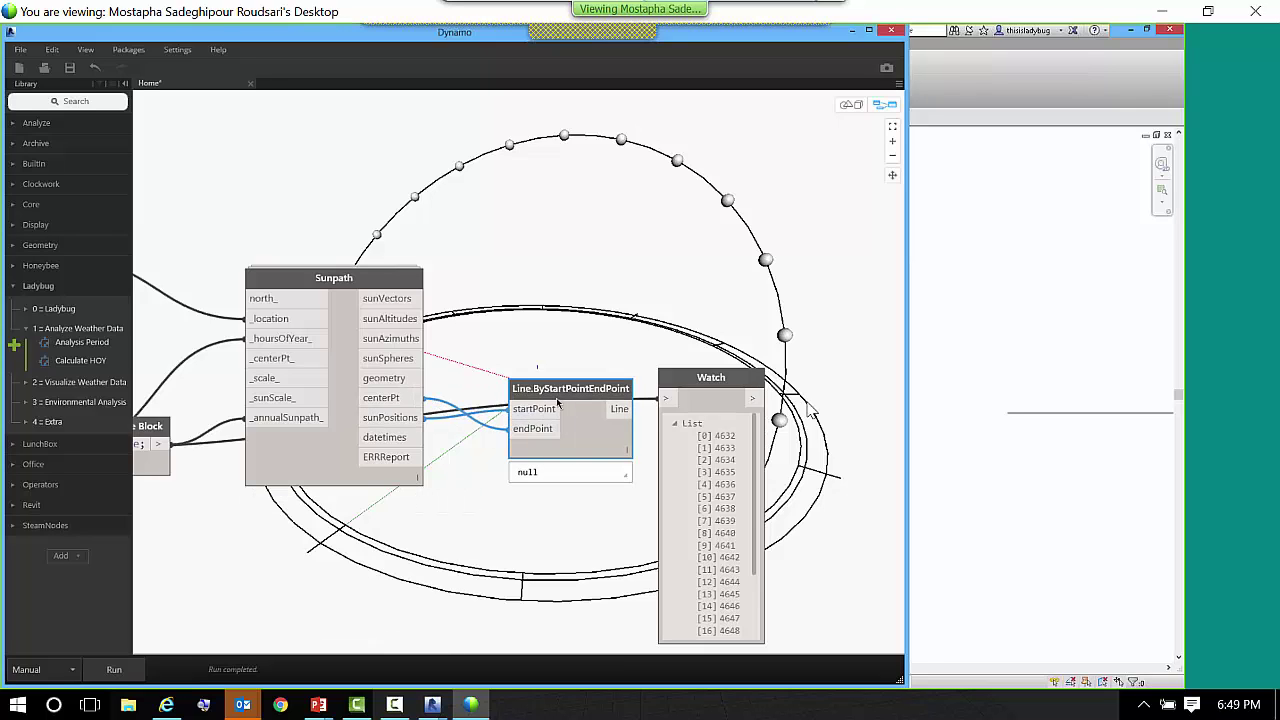
left_click_drag(557, 401, 553, 415)
- Connect the Watch node to Sunpath's sunVectors and run the graph to draw the sun rays
left_click_drag(710, 377, 707, 265)
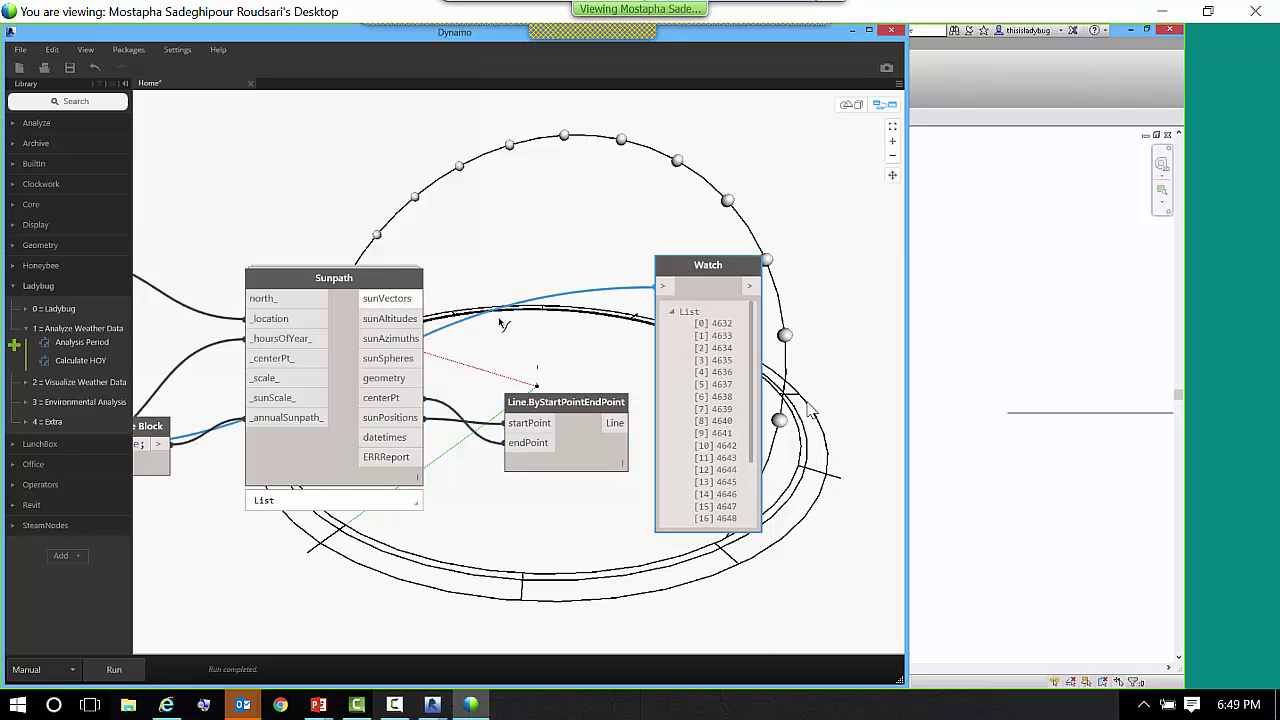
left_click(415, 298)
left_click(662, 287)
left_click_drag(687, 257, 545, 185)
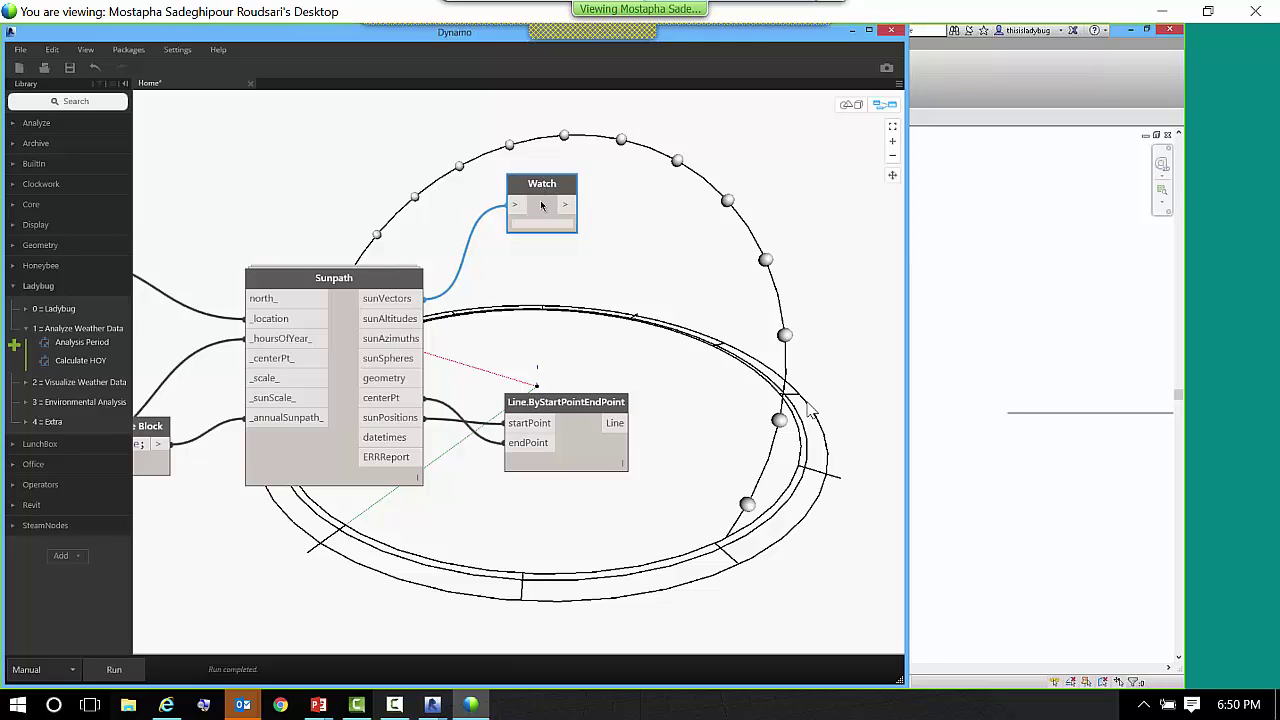
left_click_drag(545, 405, 747, 404)
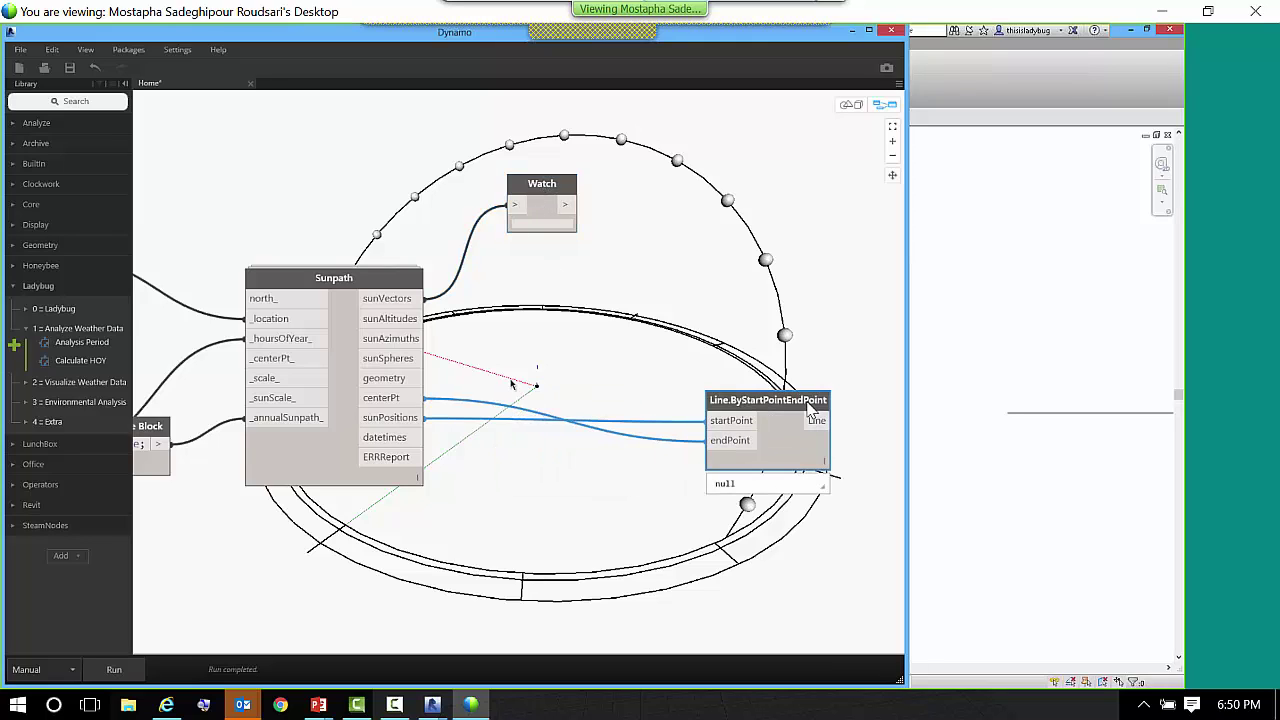
left_click(114, 670)
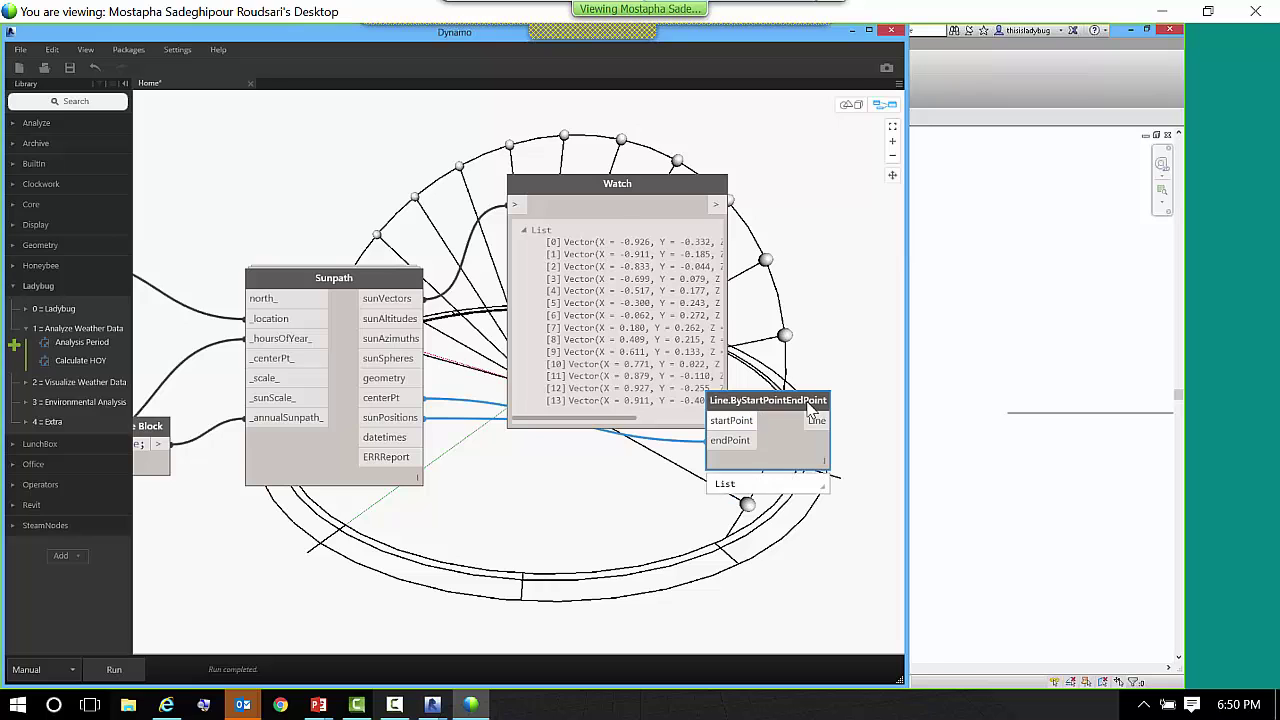
- Orbit the 3D sunpath preview to a side view, then shrink Dynamo to reveal Revit's floor plan
left_click(851, 104)
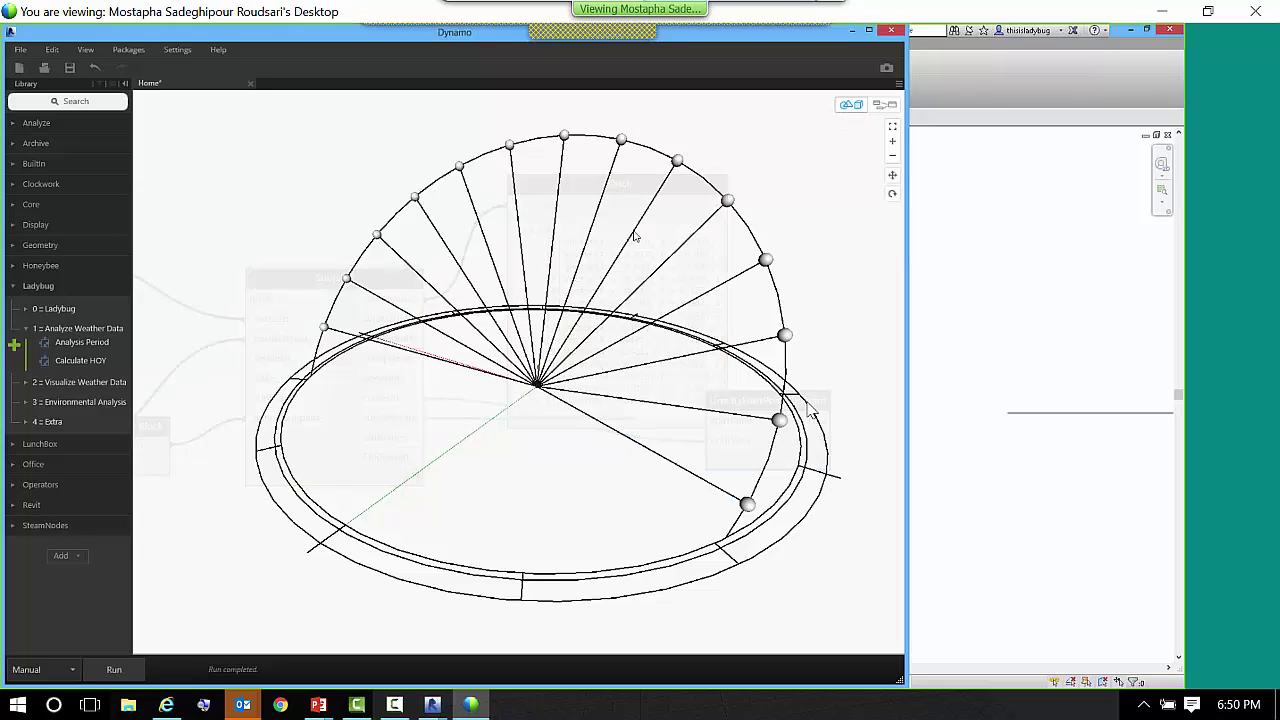
right_click_drag(463, 397, 518, 371)
left_click_drag(460, 34, 423, 494)
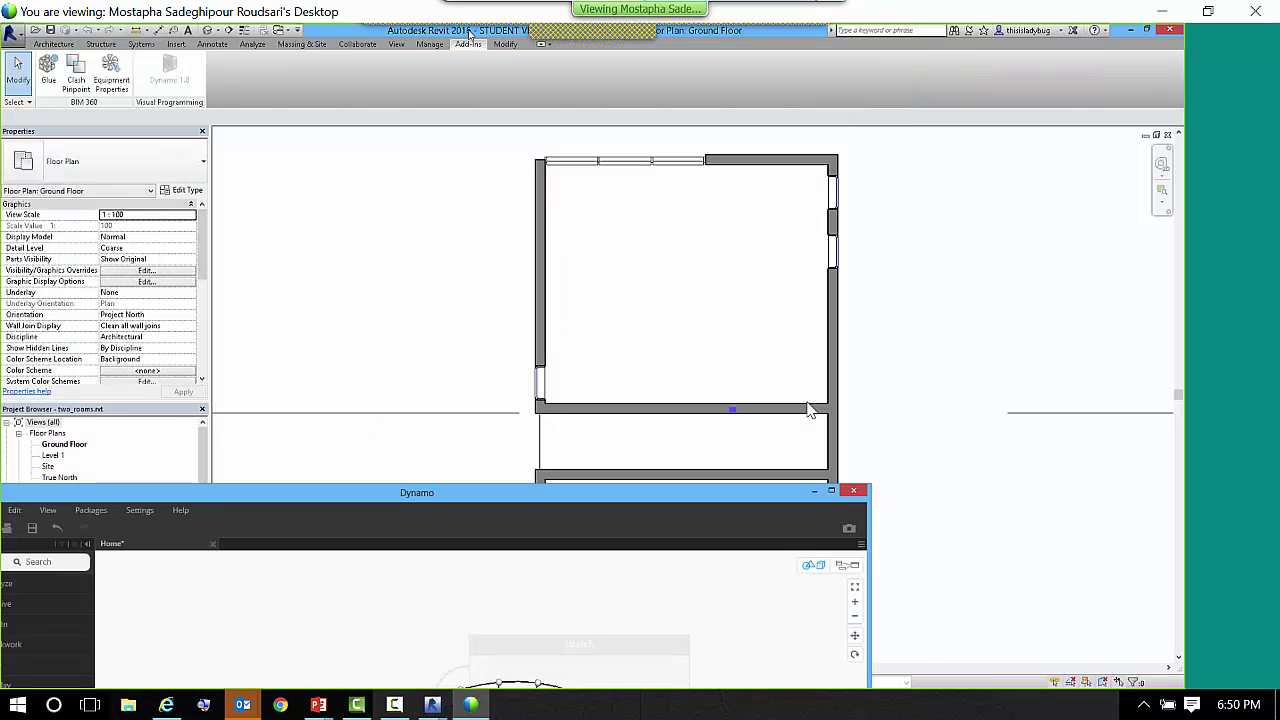
- Open Revit's Default 3D View, then maximise Dynamo and show its 3D sunpath preview with rays
left_click(213, 31)
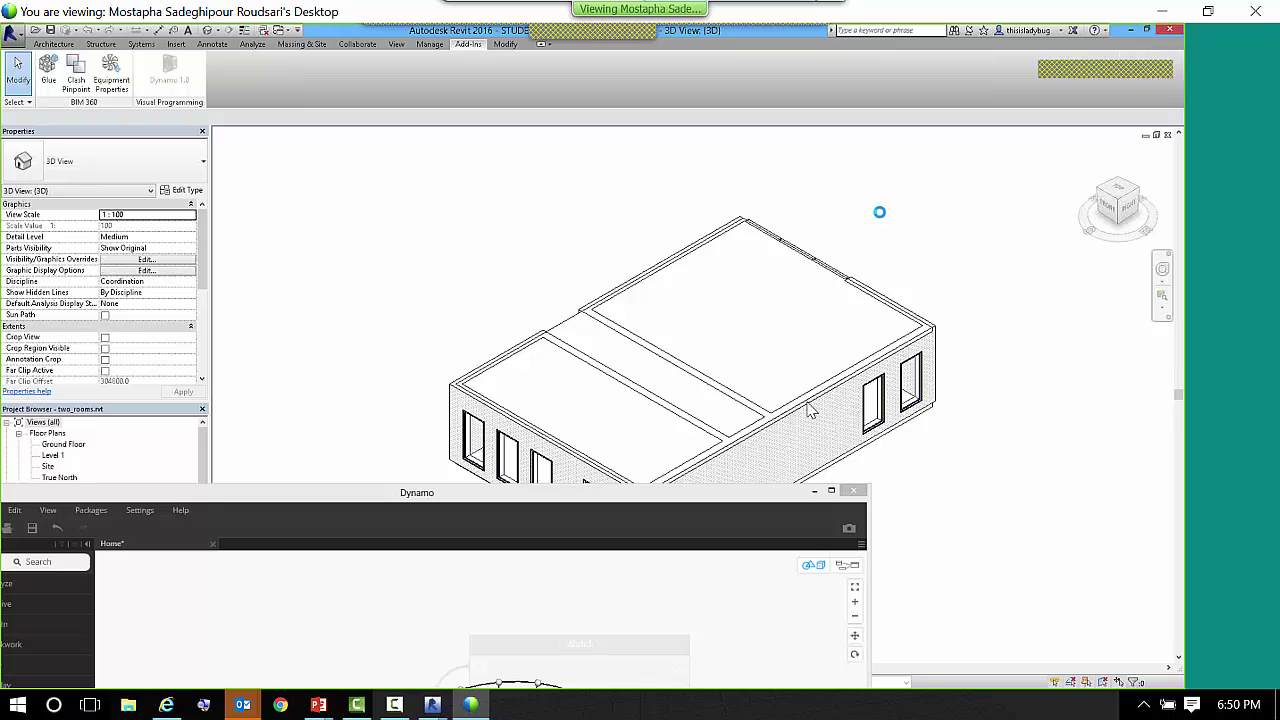
left_click(1055, 180)
double_click(956, 110)
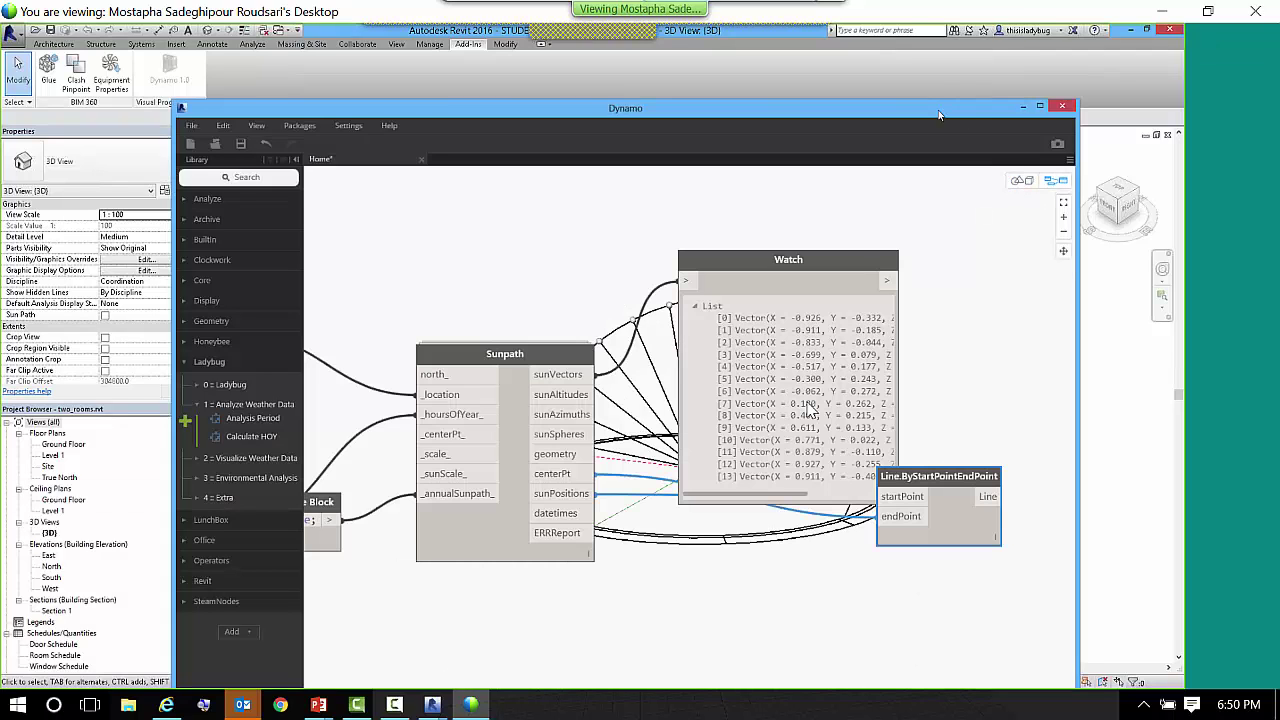
key("super+Up")
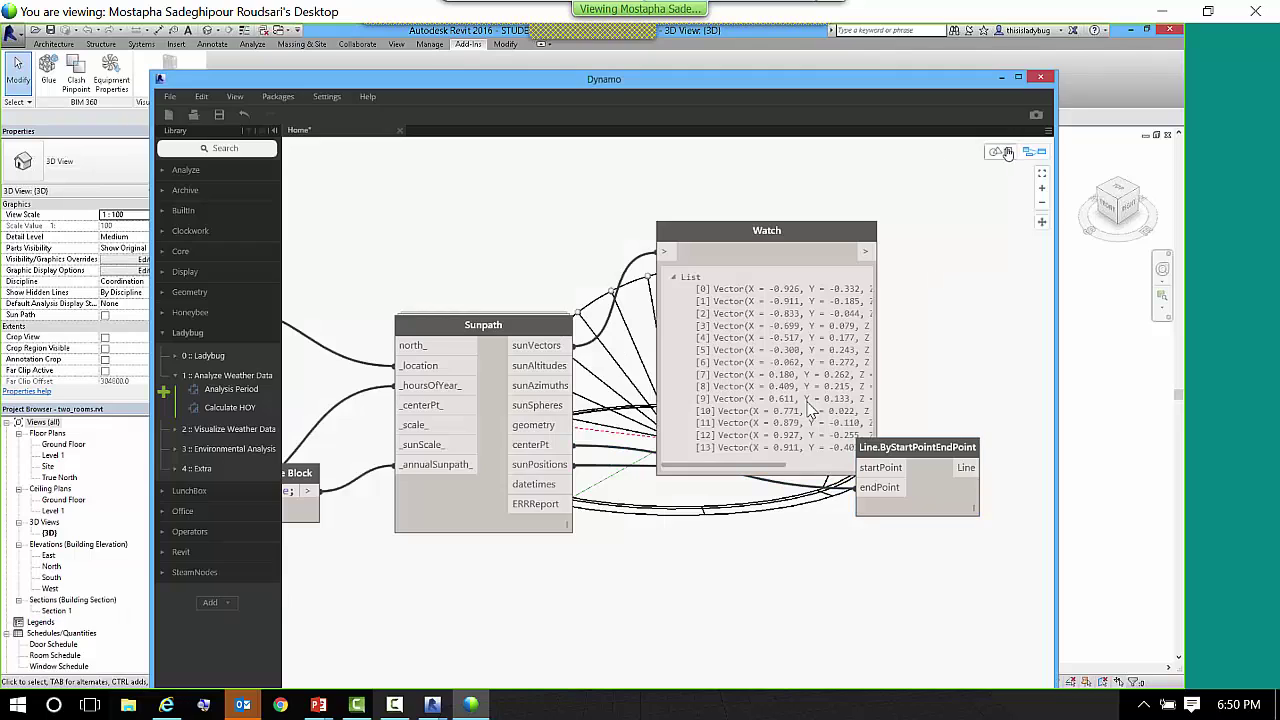
left_click(1000, 152)
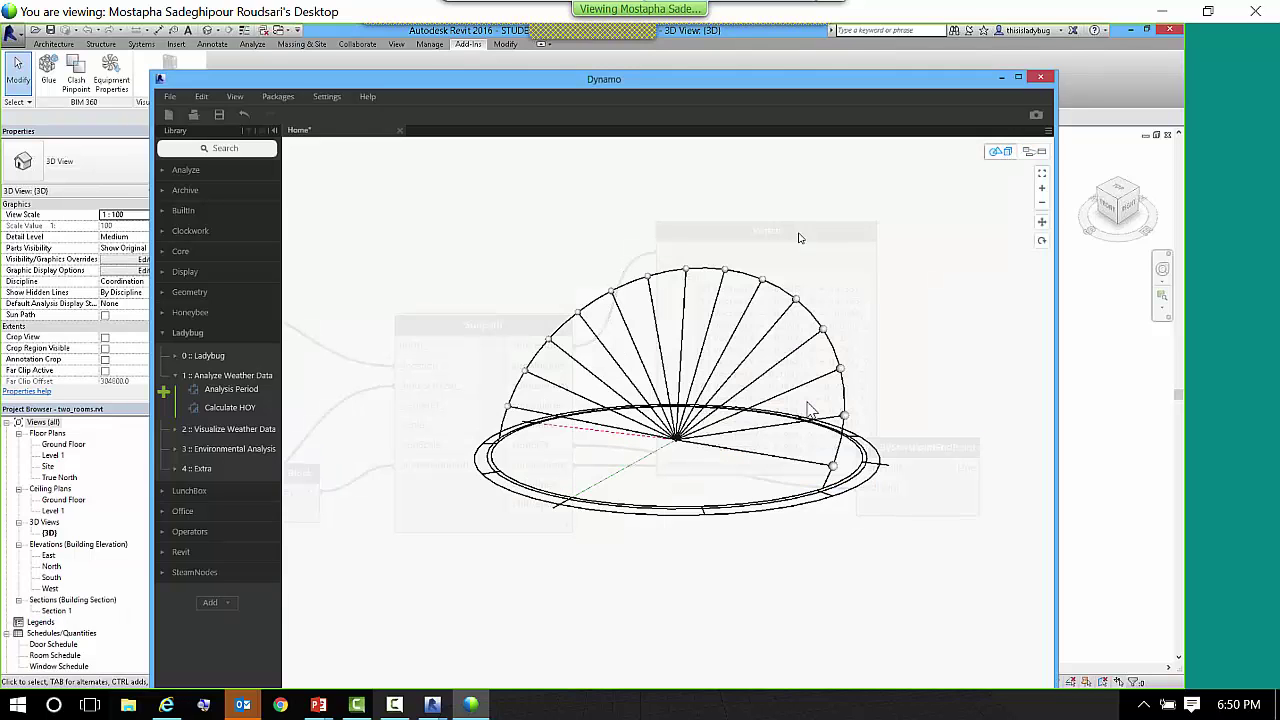
scroll(810, 410, "down", 2)
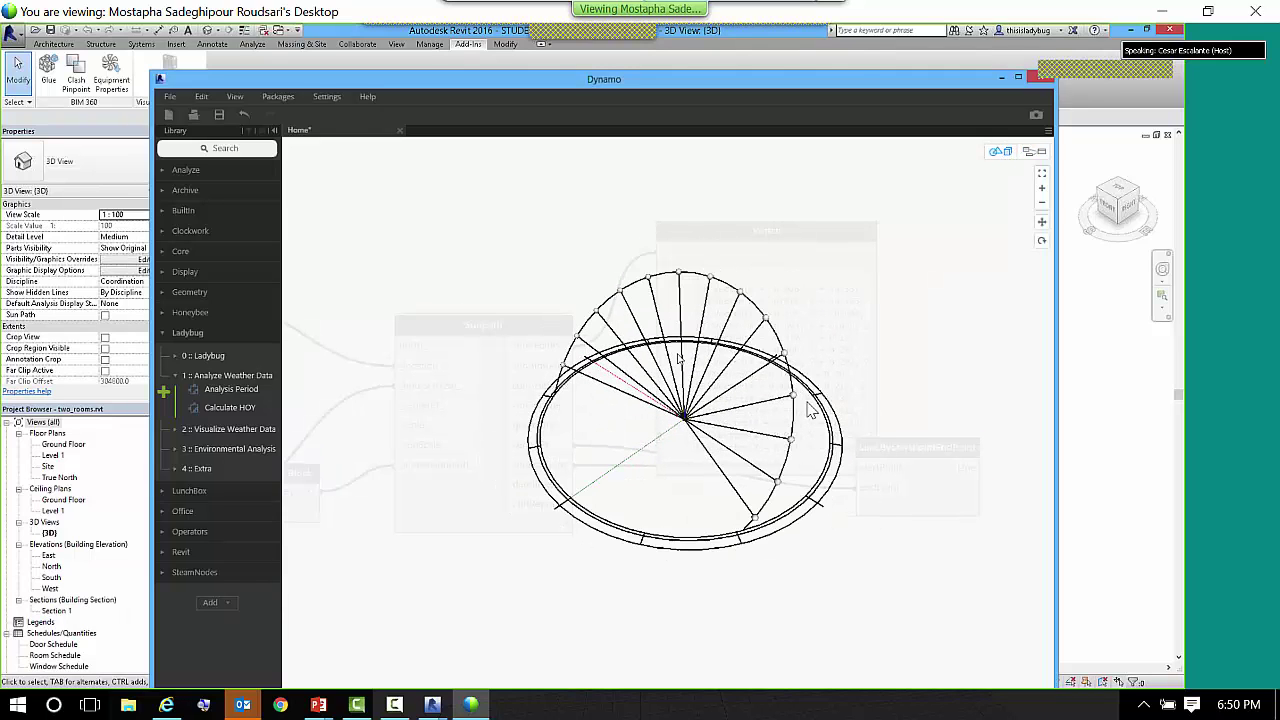
scroll(810, 408, "up", 1)
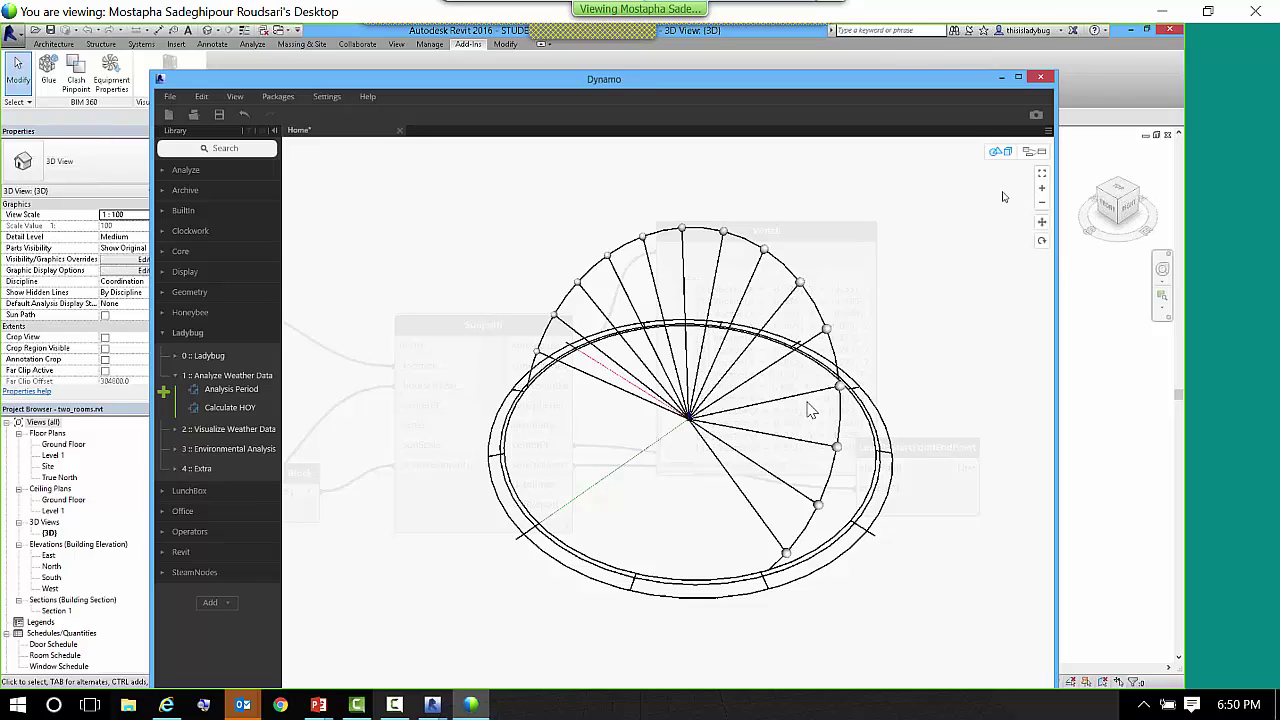
- In graph view, move the Watch node right and place Line.ByStartPointEndPoint beside Sunpath
left_click(1034, 151)
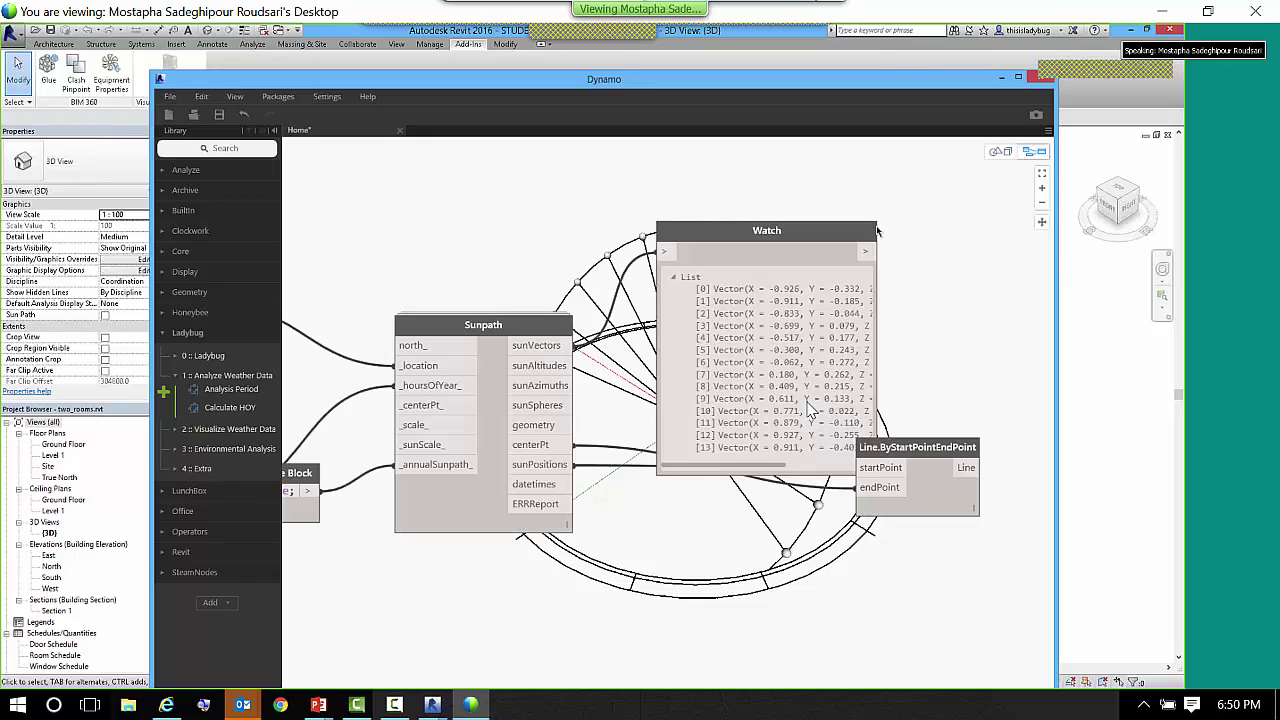
scroll(552, 262, "down", 4)
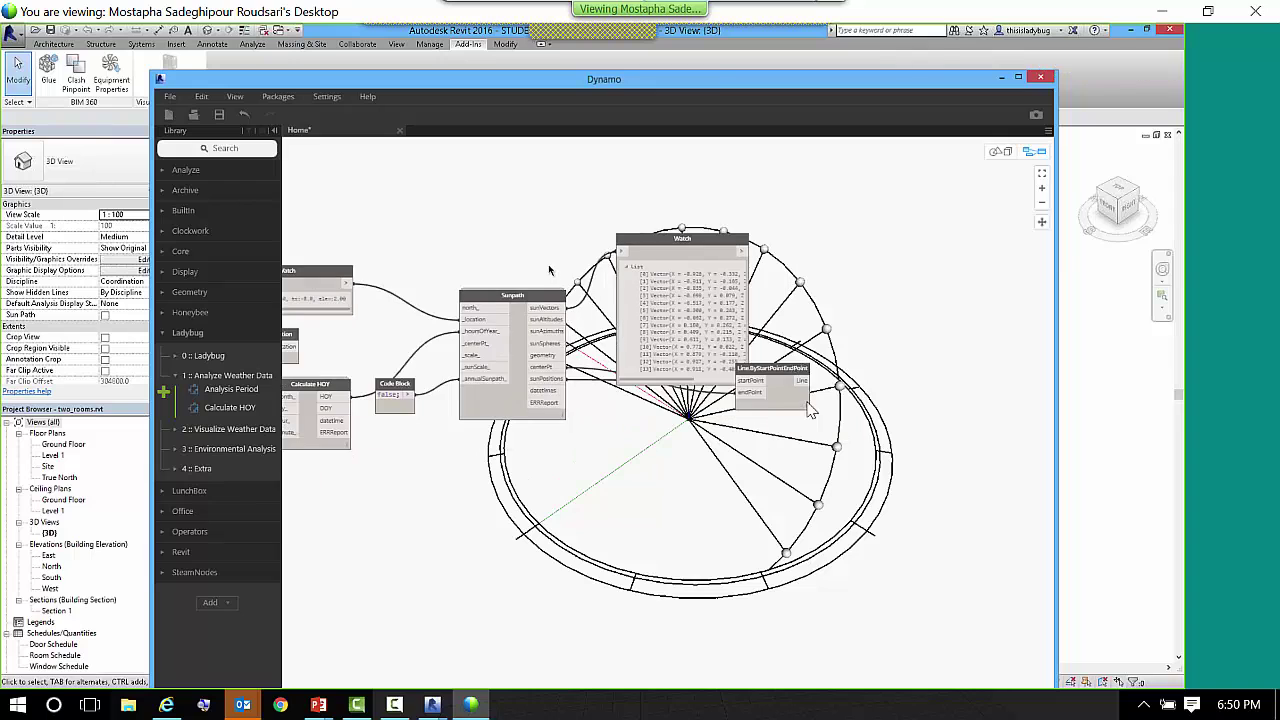
scroll(548, 264, "up", 4)
left_click_drag(718, 188, 784, 182)
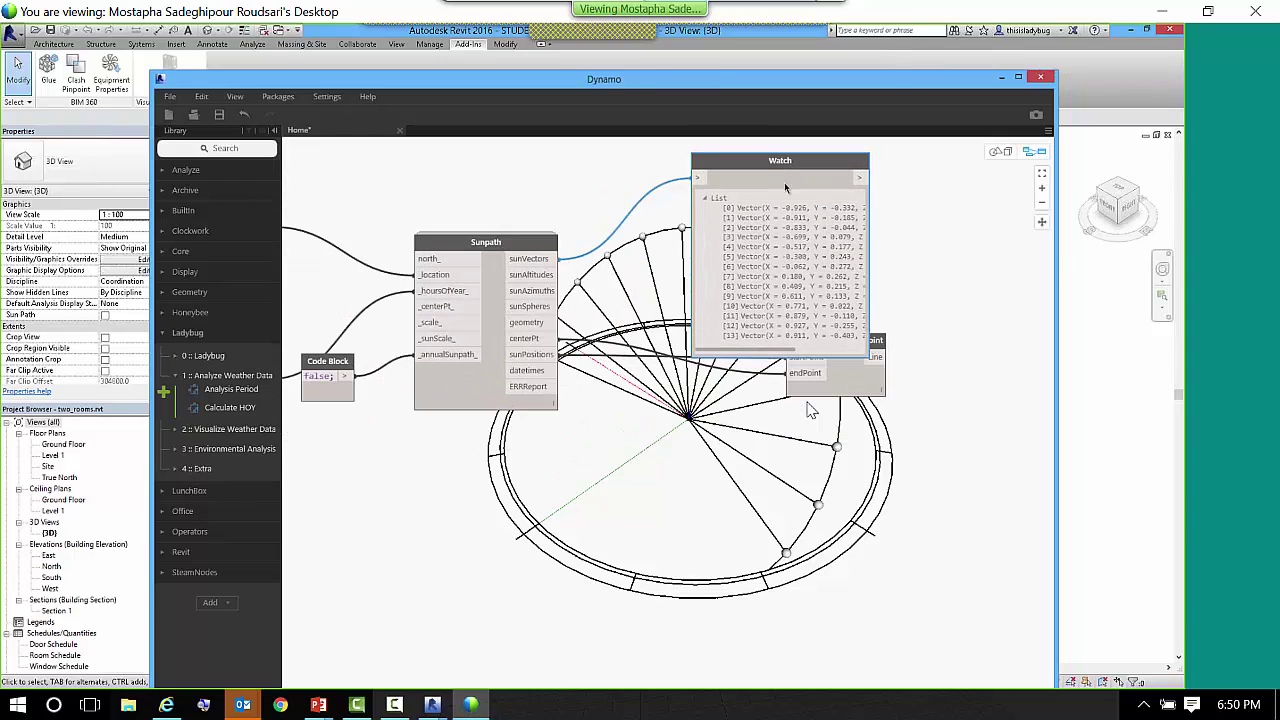
left_click_drag(848, 393, 639, 374)
left_click(880, 410)
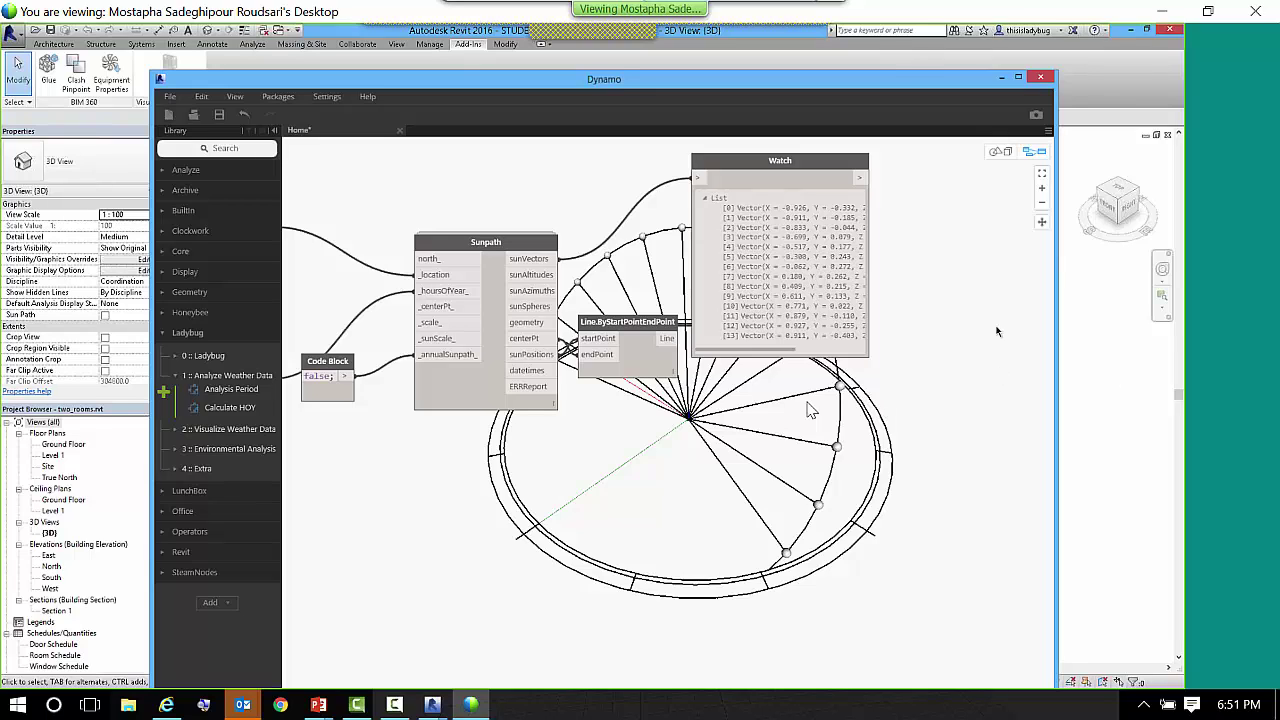
scroll(924, 314, "down", 2)
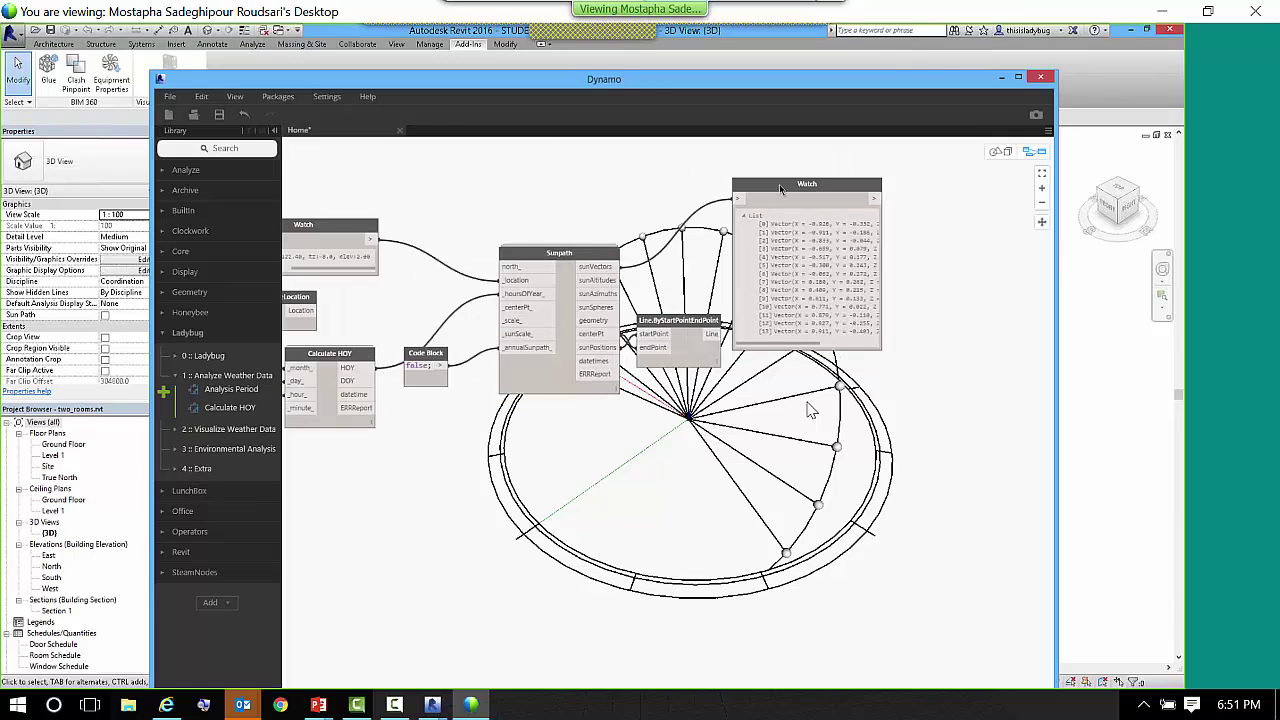
left_click_drag(779, 184, 808, 178)
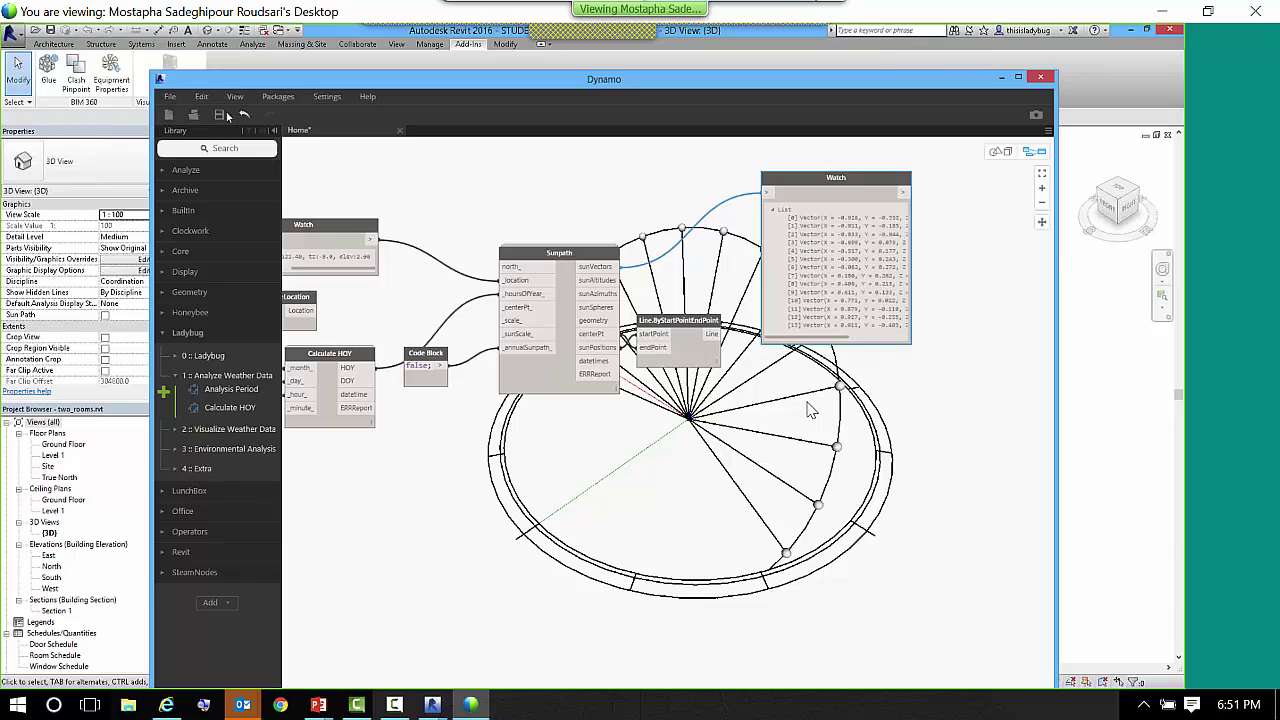
- Save the graph as demo.dyn in Desktop's sfpresentation folder, then clean up the node layout
left_click(219, 116)
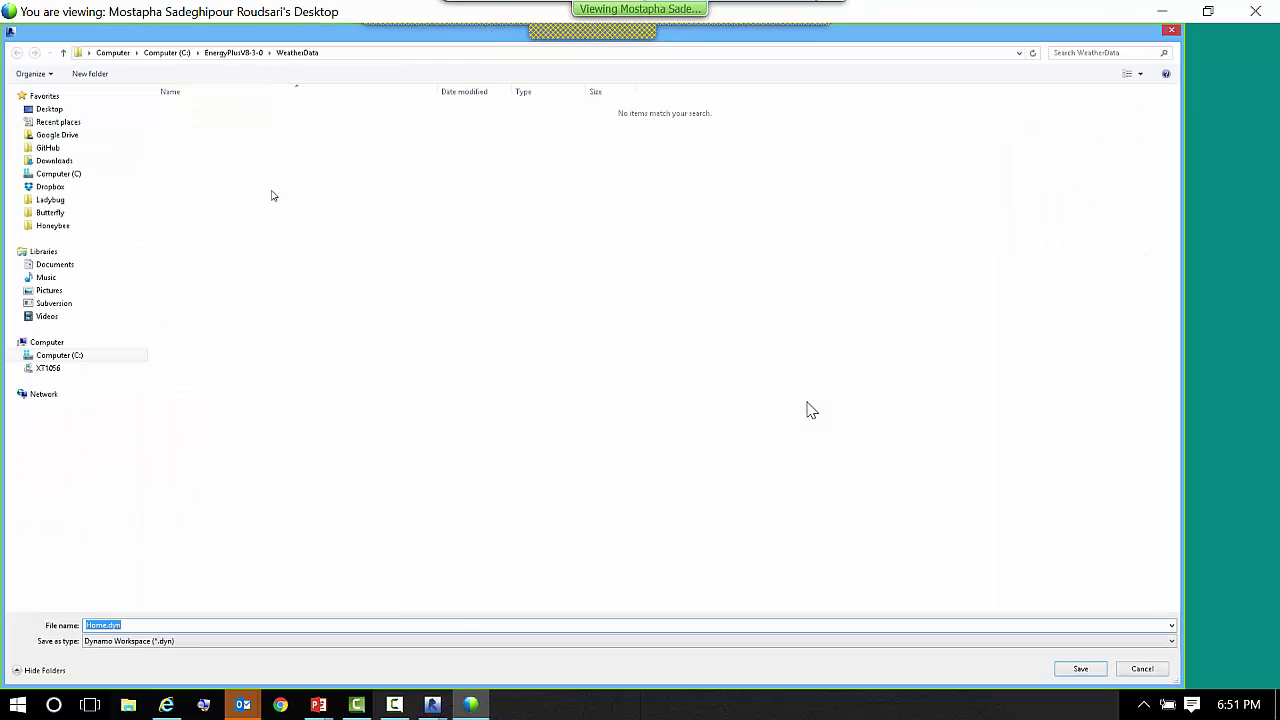
left_click(49, 108)
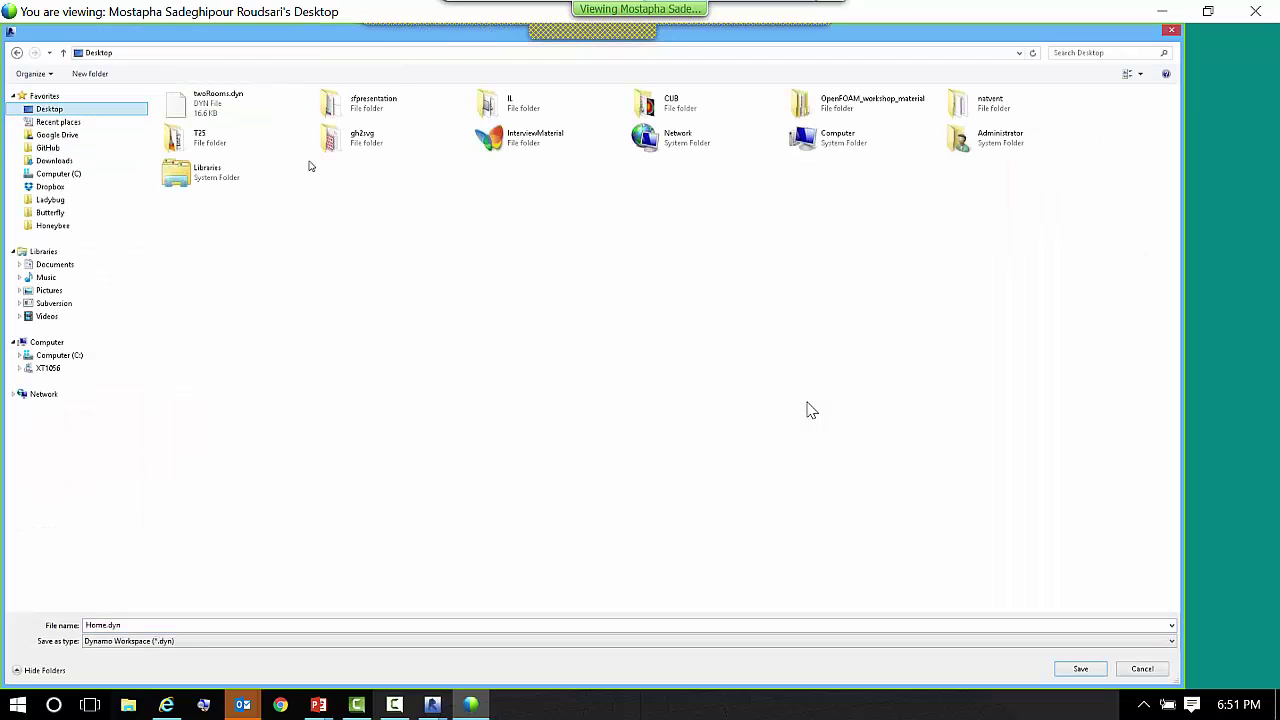
double_click(370, 108)
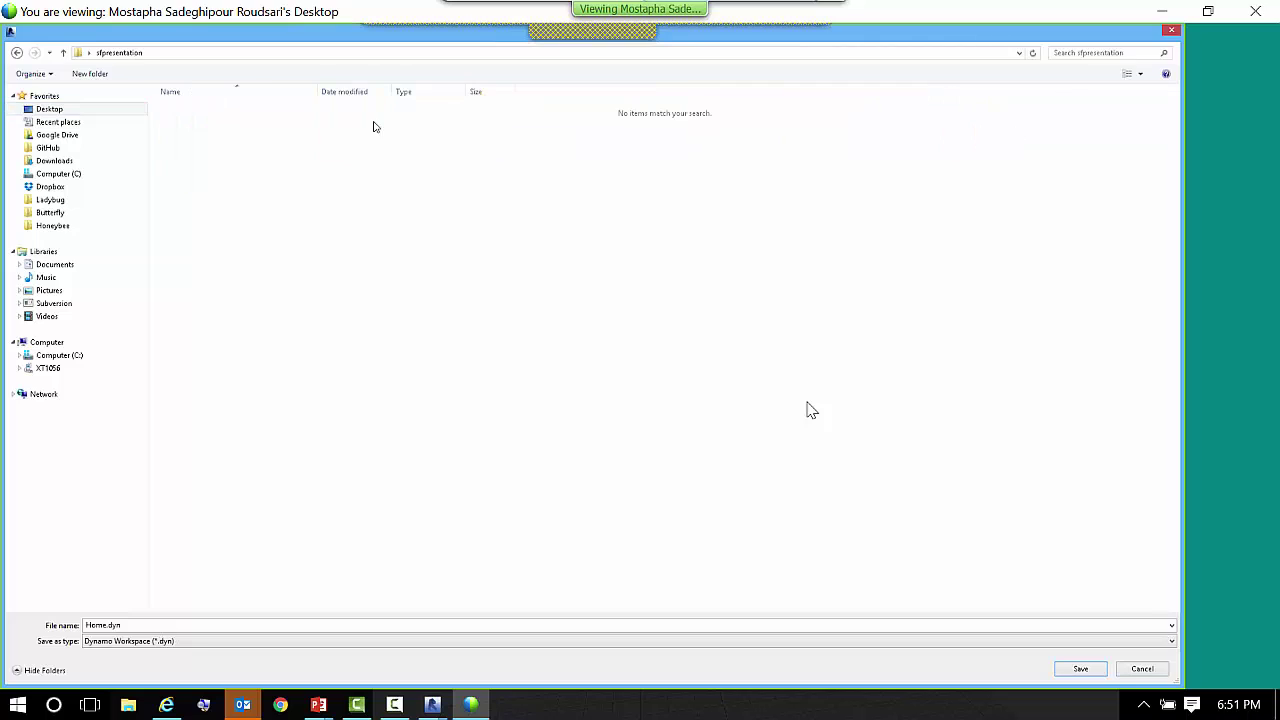
left_click(155, 624)
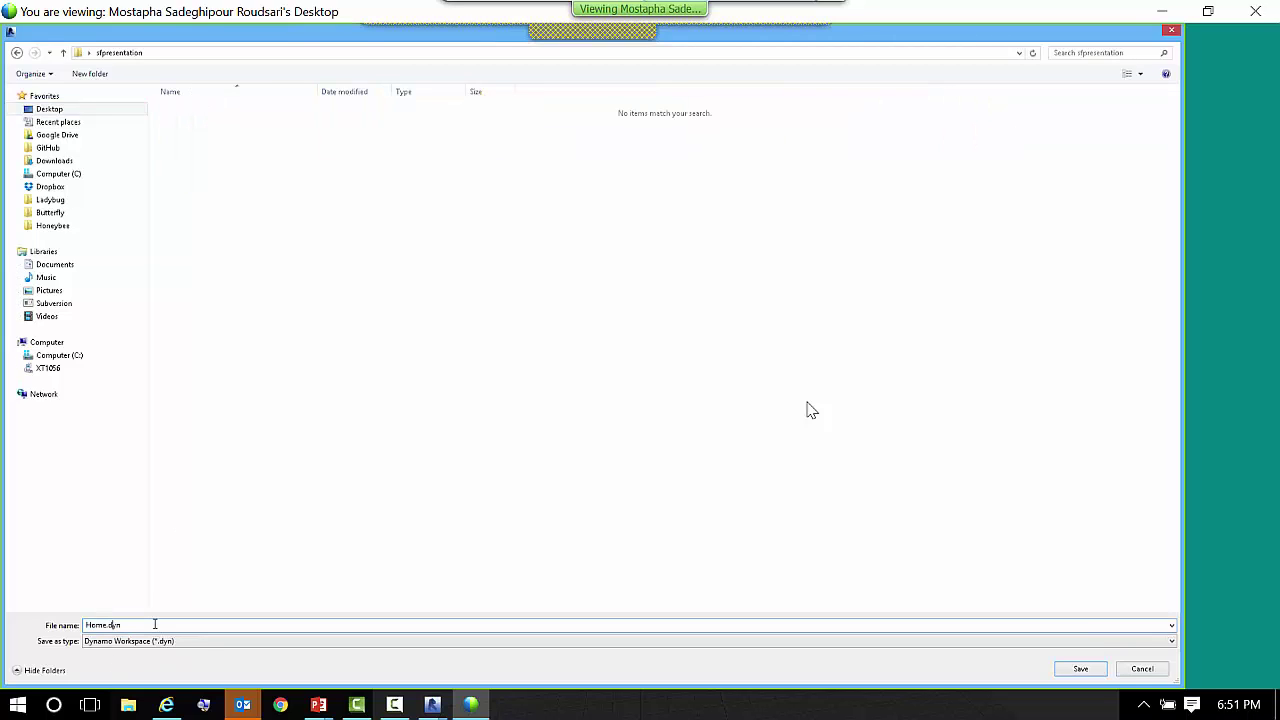
type("demo")
key("Return")
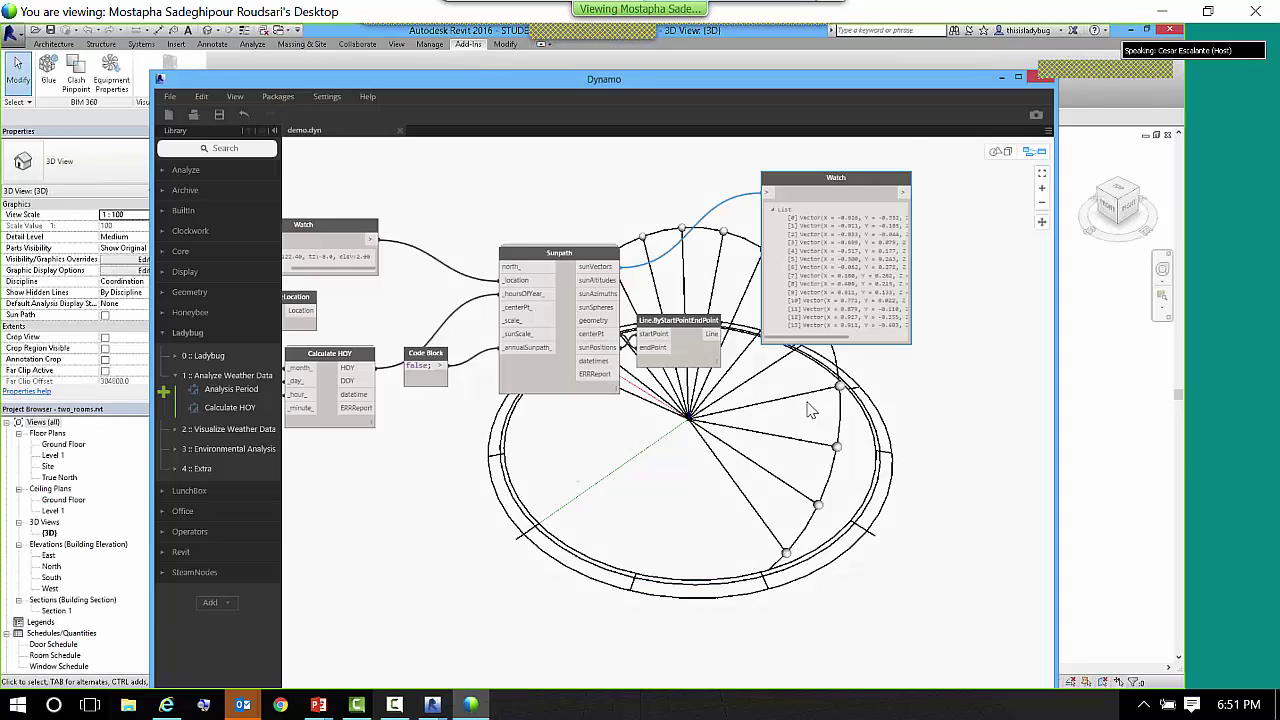
key("ctrl+l")
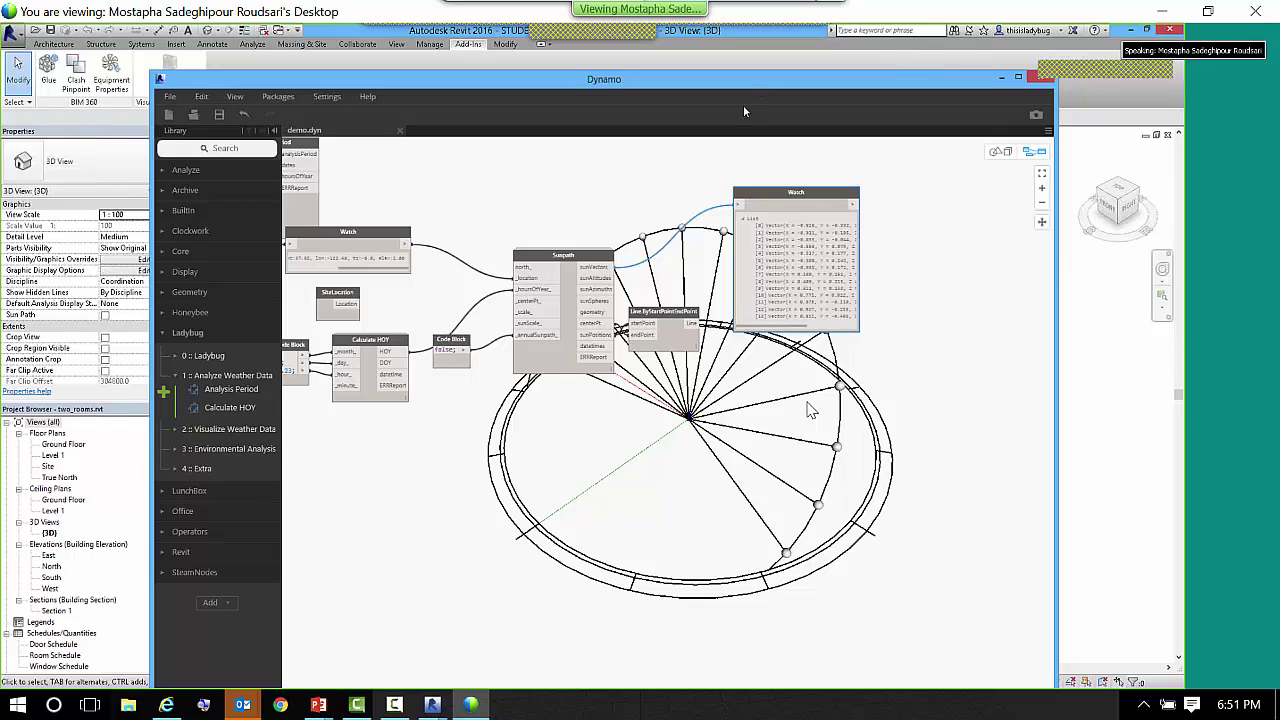
- Move Dynamo down and orbit Revit's 3D view around the two-room house's sides
left_click_drag(743, 80, 653, 449)
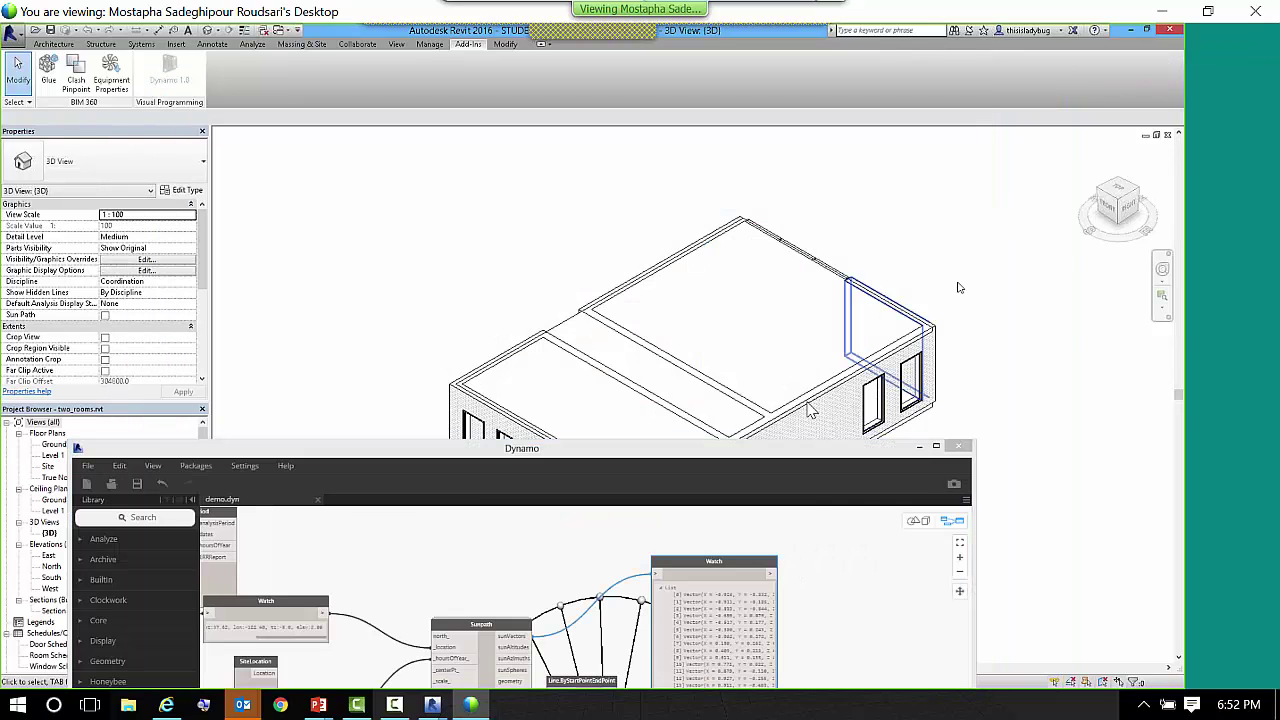
middle_click_drag(958, 288, 986, 209, "shift")
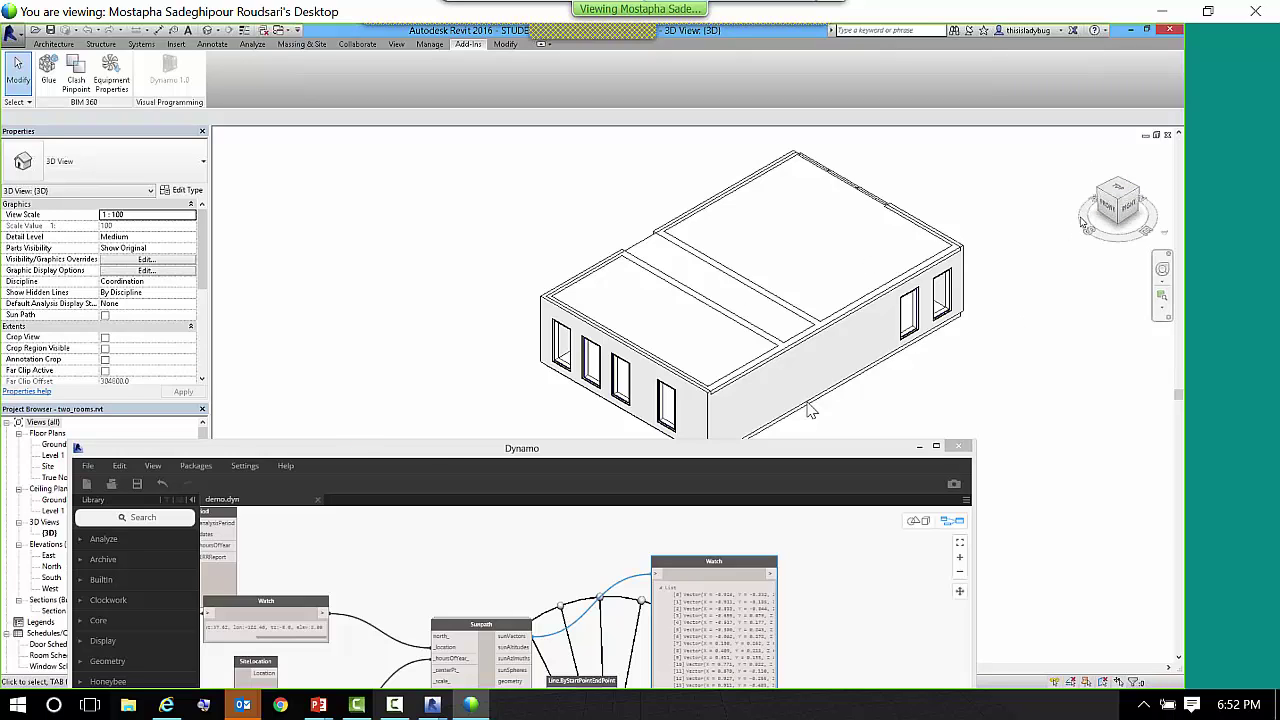
middle_click_drag(760, 340, 915, 357, "shift")
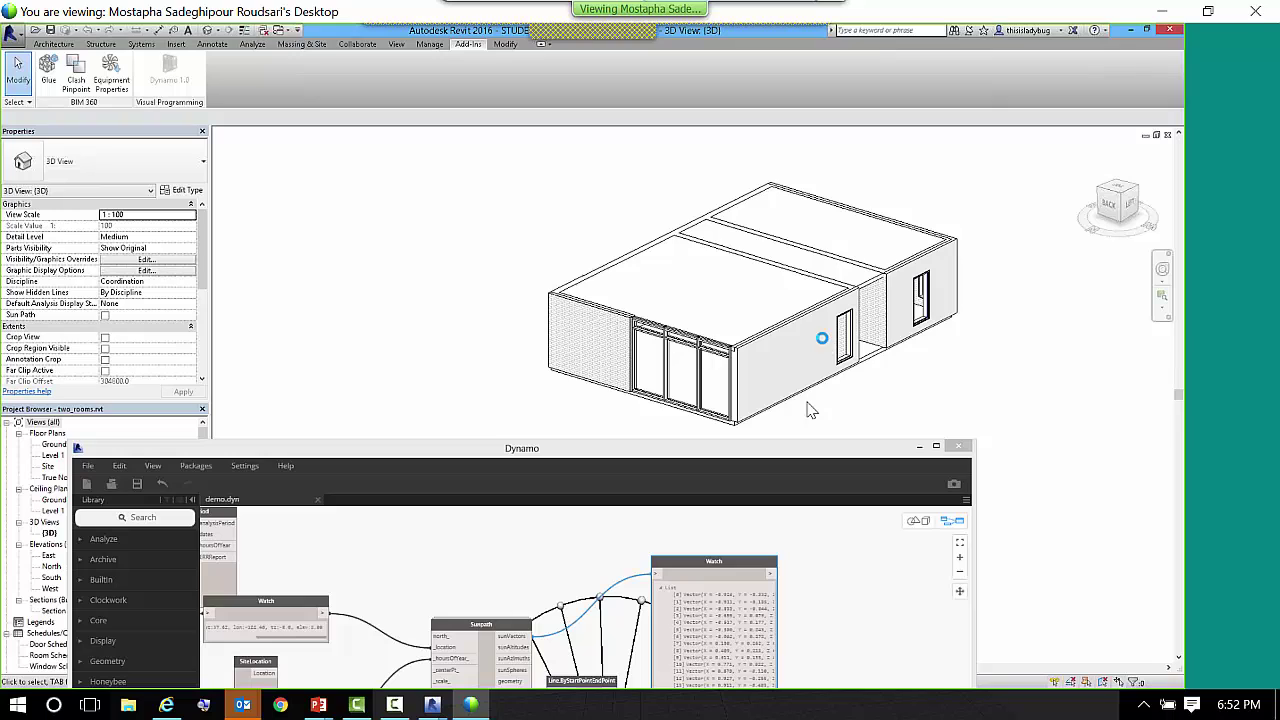
middle_click_drag(836, 308, 852, 318, "shift")
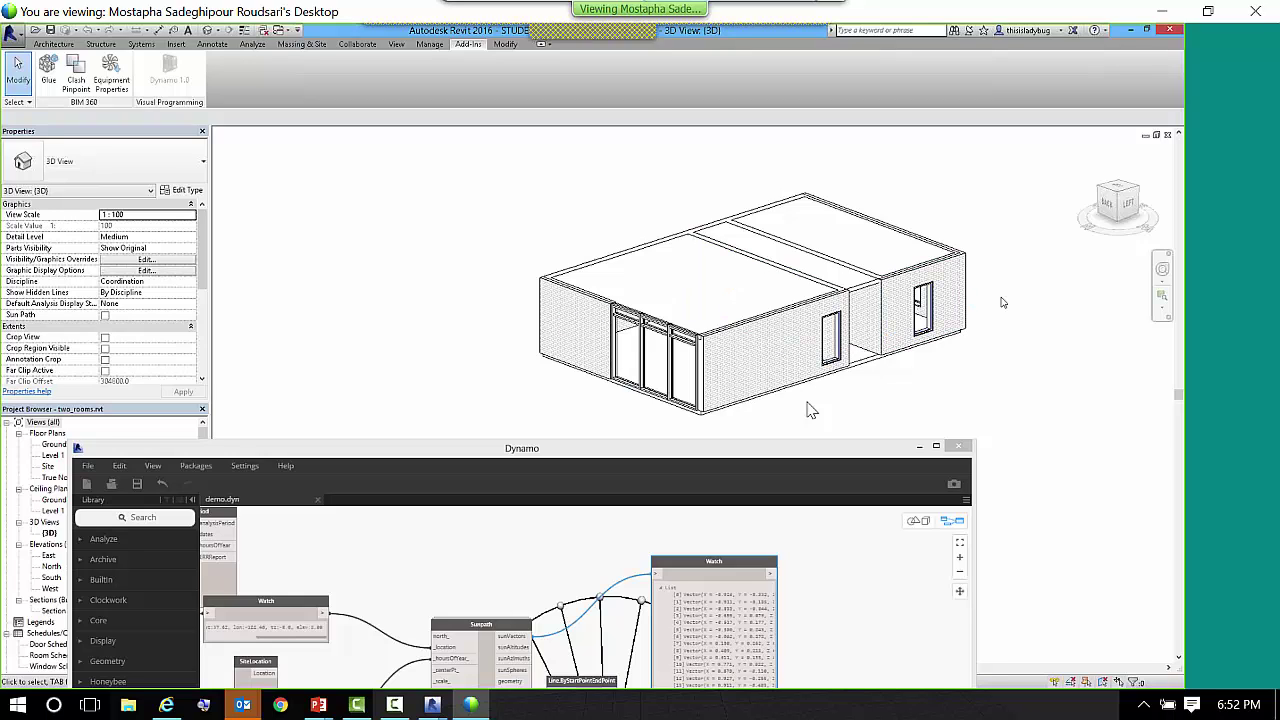
- Maximise Dynamo over Revit and pan until the File Path and Import epw nodes show
left_click_drag(810, 452, 1037, 115)
left_click(1082, 108)
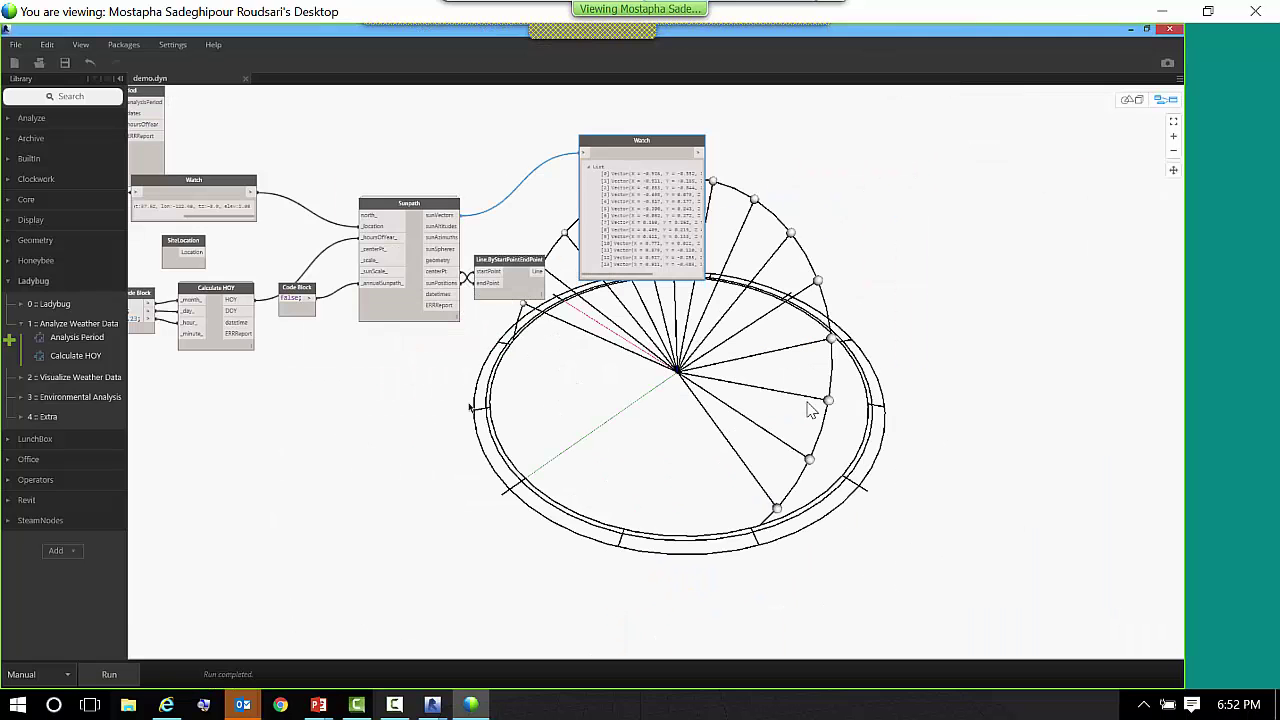
middle_click_drag(388, 400, 557, 371)
middle_click_drag(111, 452, 197, 440)
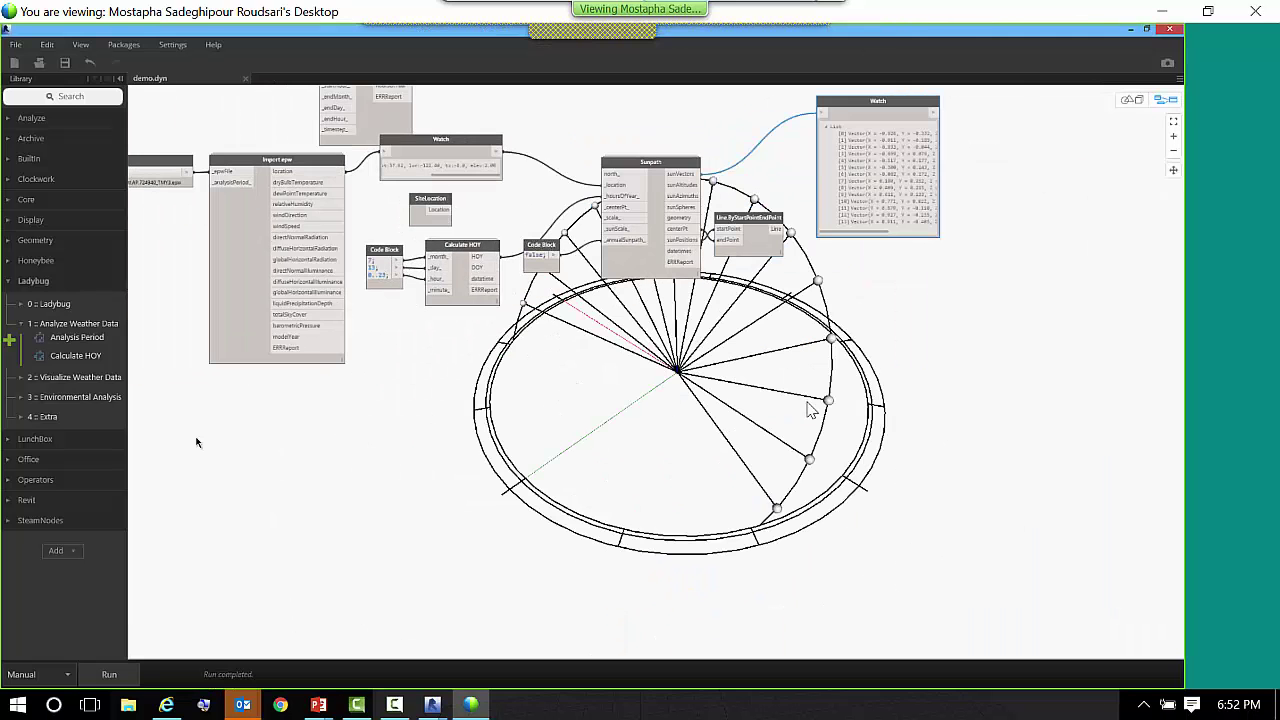
middle_click_drag(270, 420, 306, 434)
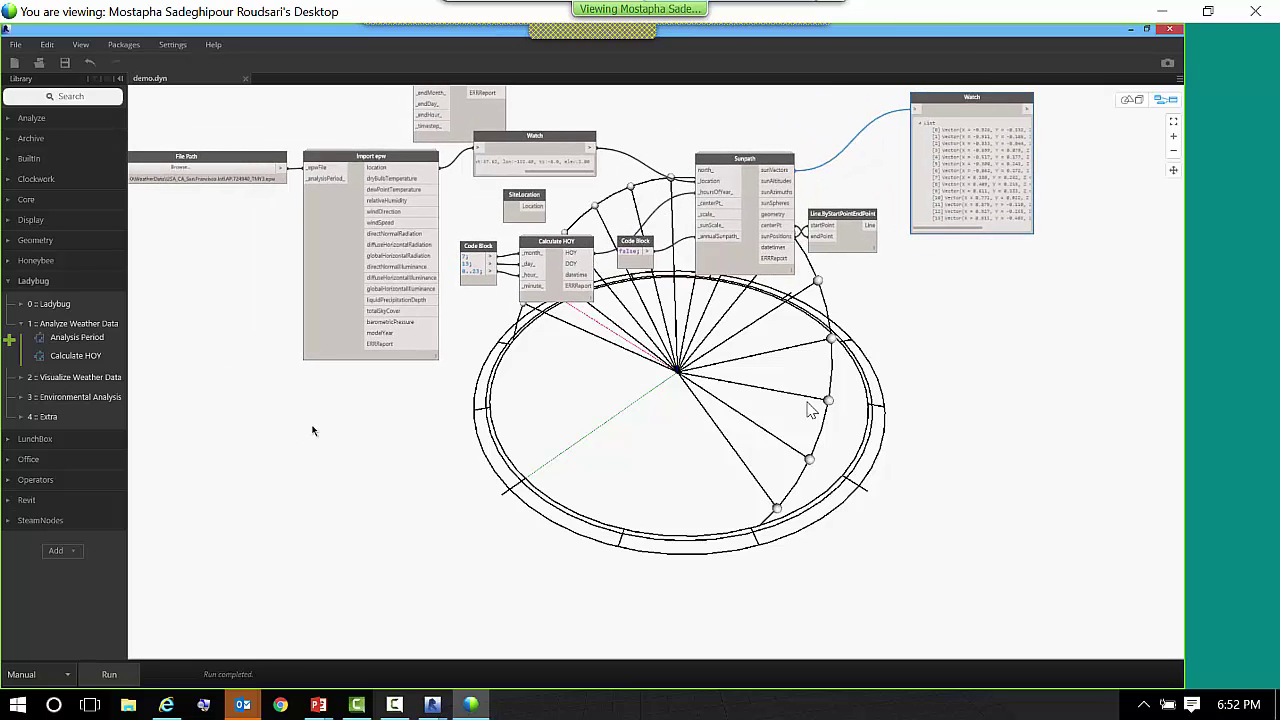
- Add a Honeybee Revit Collect Rooms and Spaces node at the lower left
left_click(11, 284)
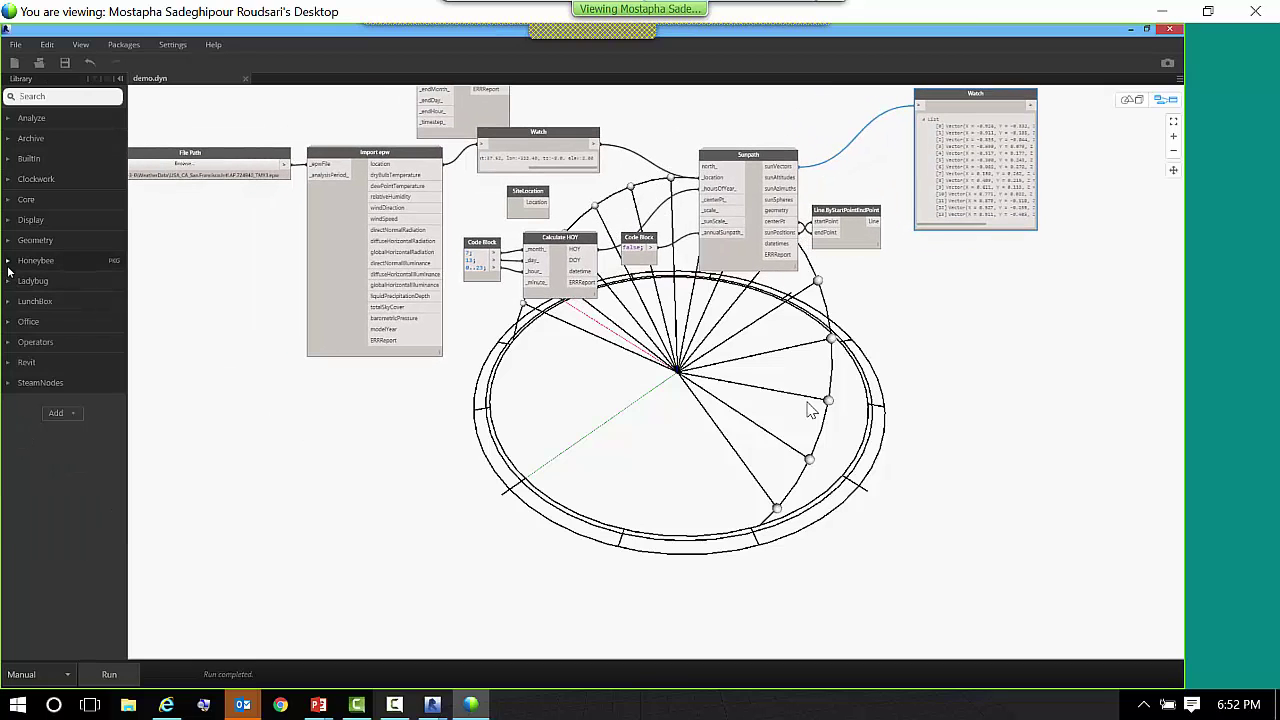
left_click(8, 263)
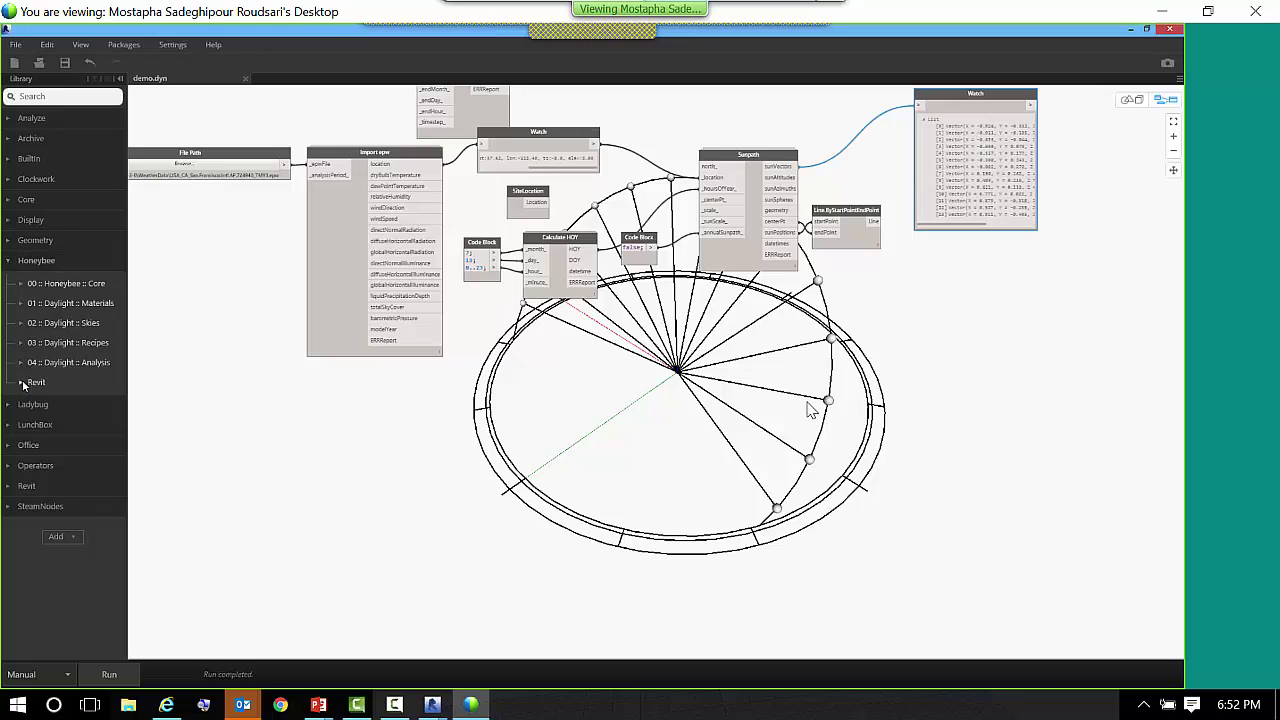
left_click(22, 385)
left_click(100, 400)
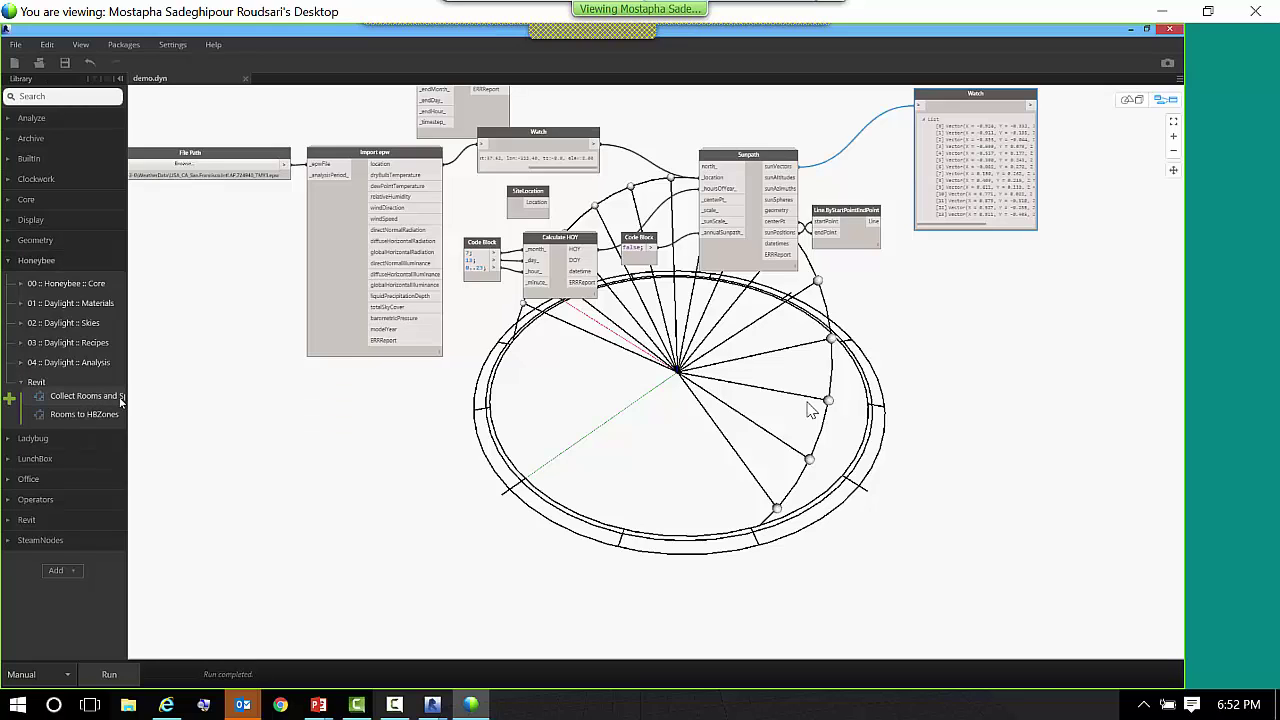
left_click_drag(721, 418, 308, 427)
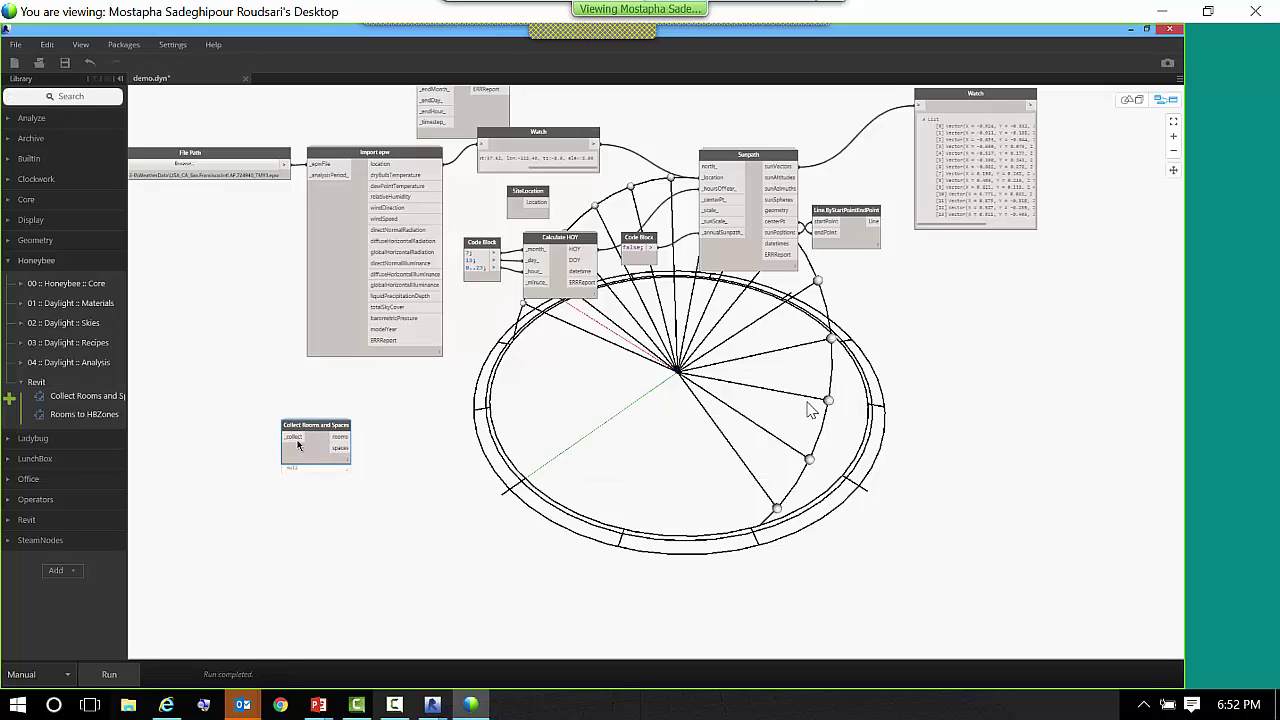
- Add a Rooms to HBZones node right beside Collect Rooms and Spaces
scroll(306, 405, "down", 2)
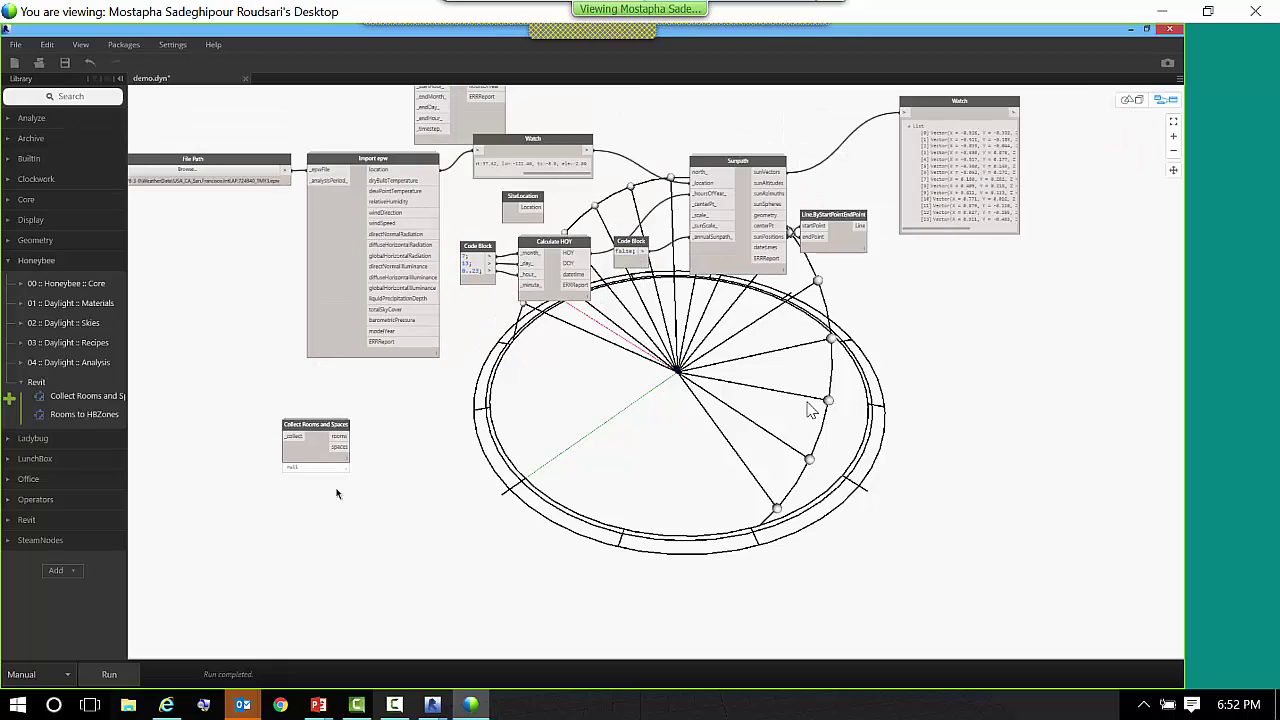
left_click(90, 414)
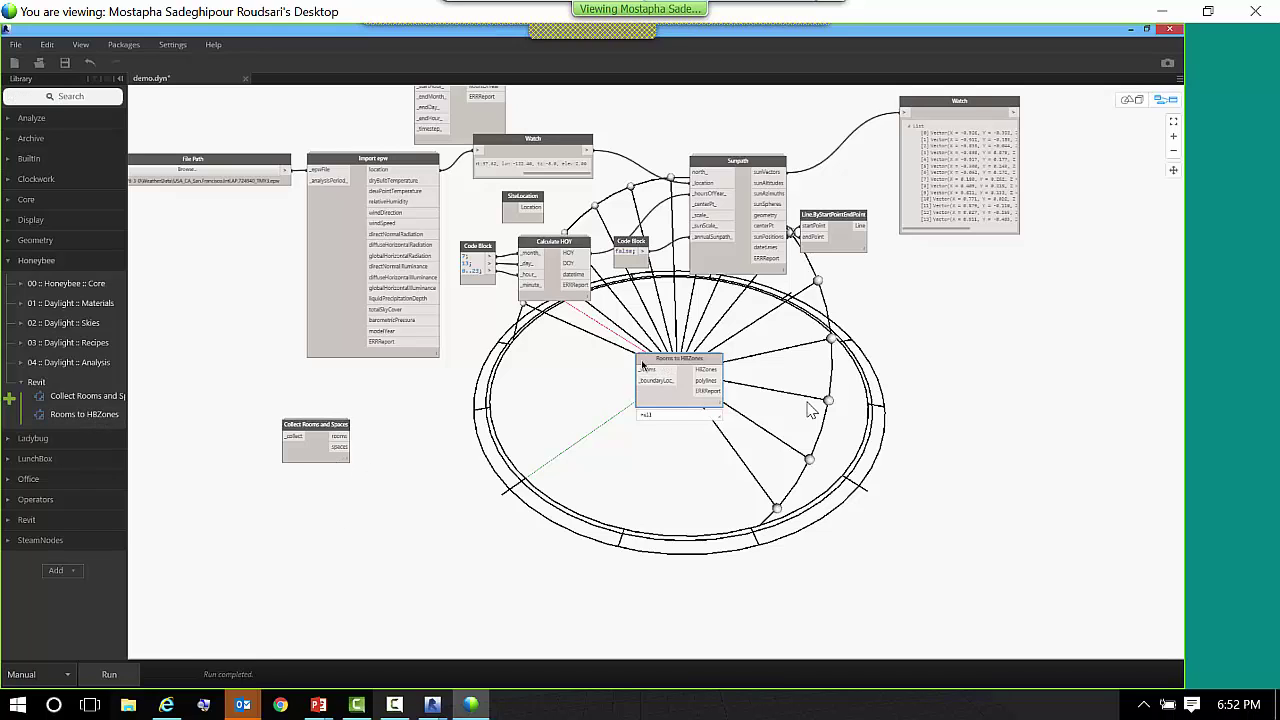
left_click_drag(664, 363, 452, 418)
scroll(447, 434, "up", 2)
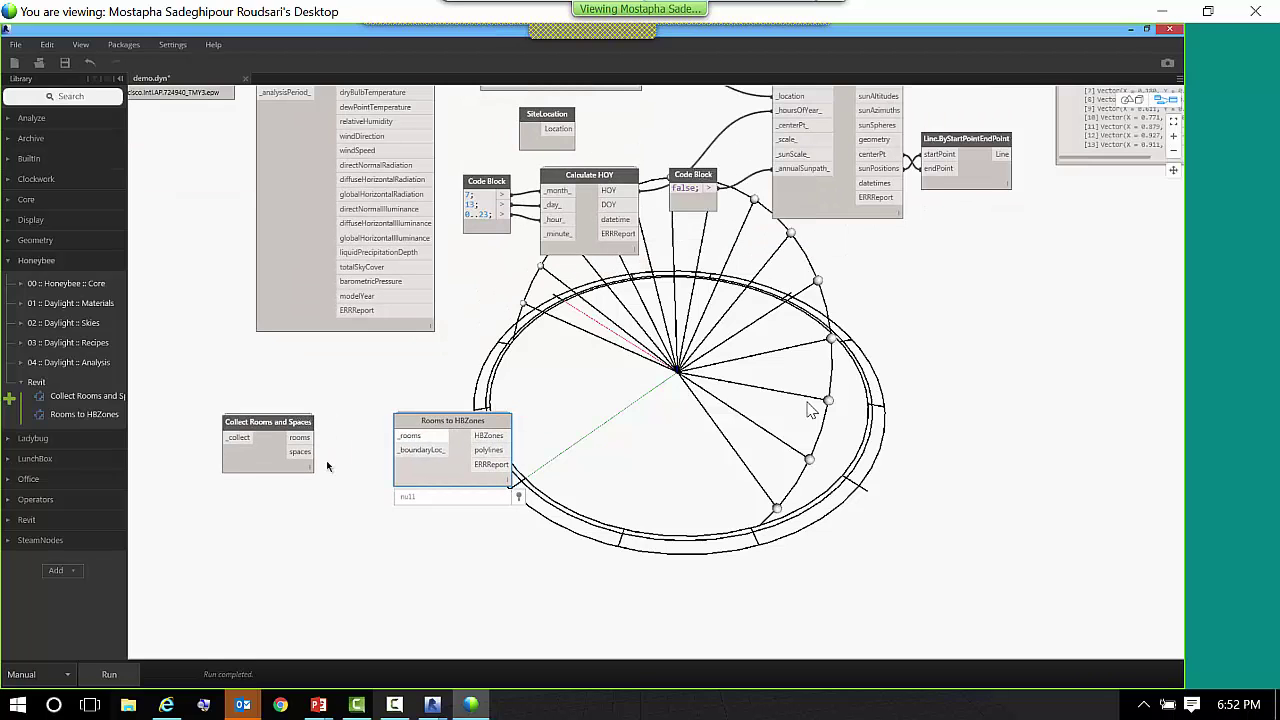
middle_click_drag(220, 389, 214, 403)
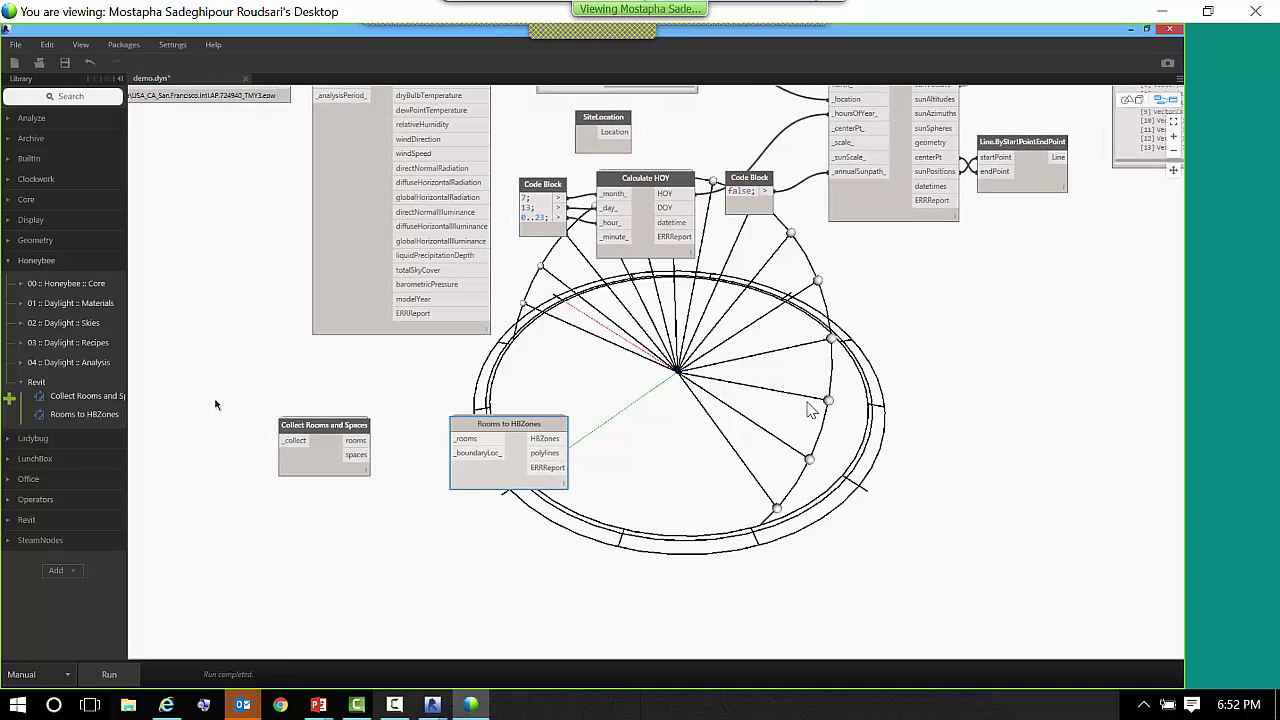
- Create a true; Code Block and wire it into Collect Rooms and Spaces' _collect input
double_click(214, 405)
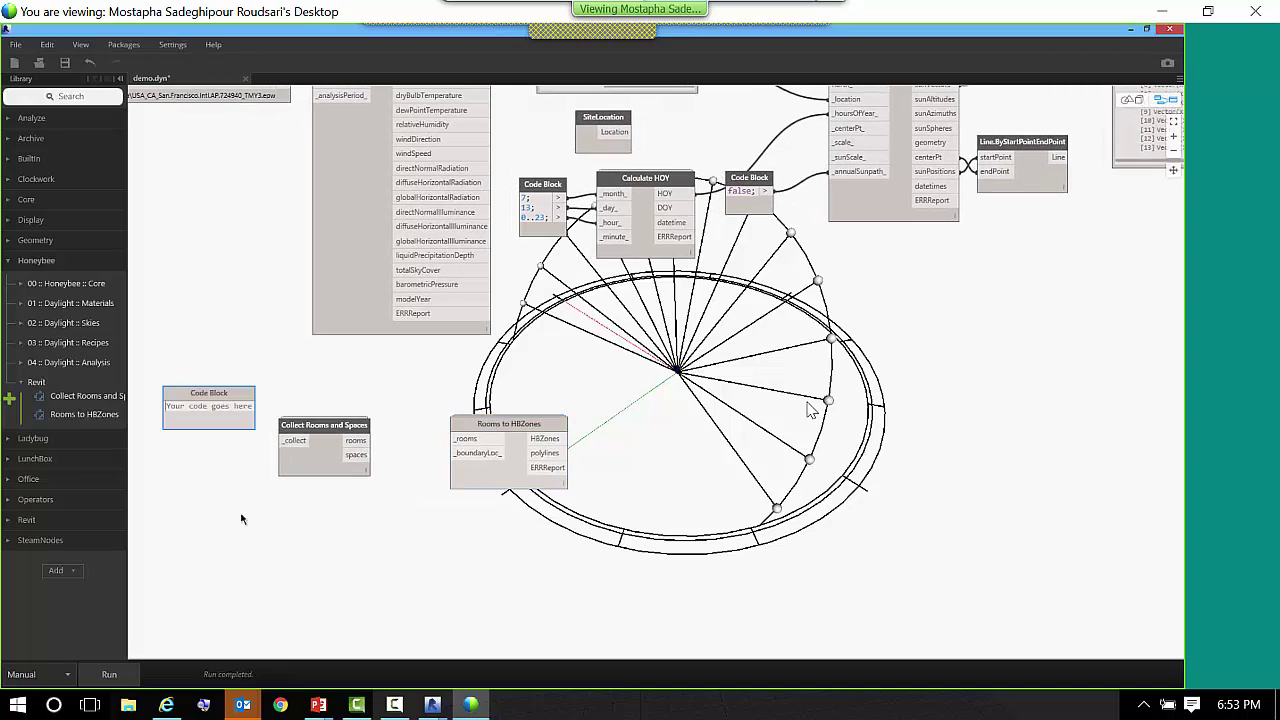
type("tre")
key("BackSpace")
type("ue")
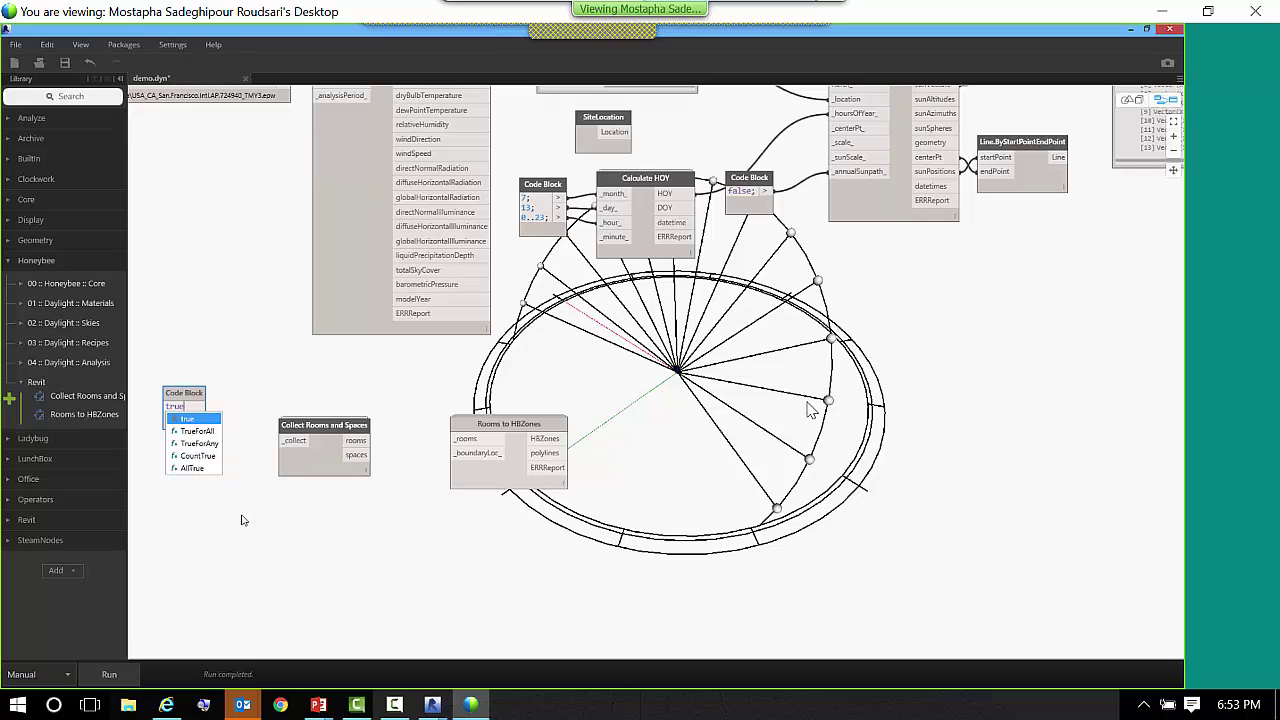
key("Escape")
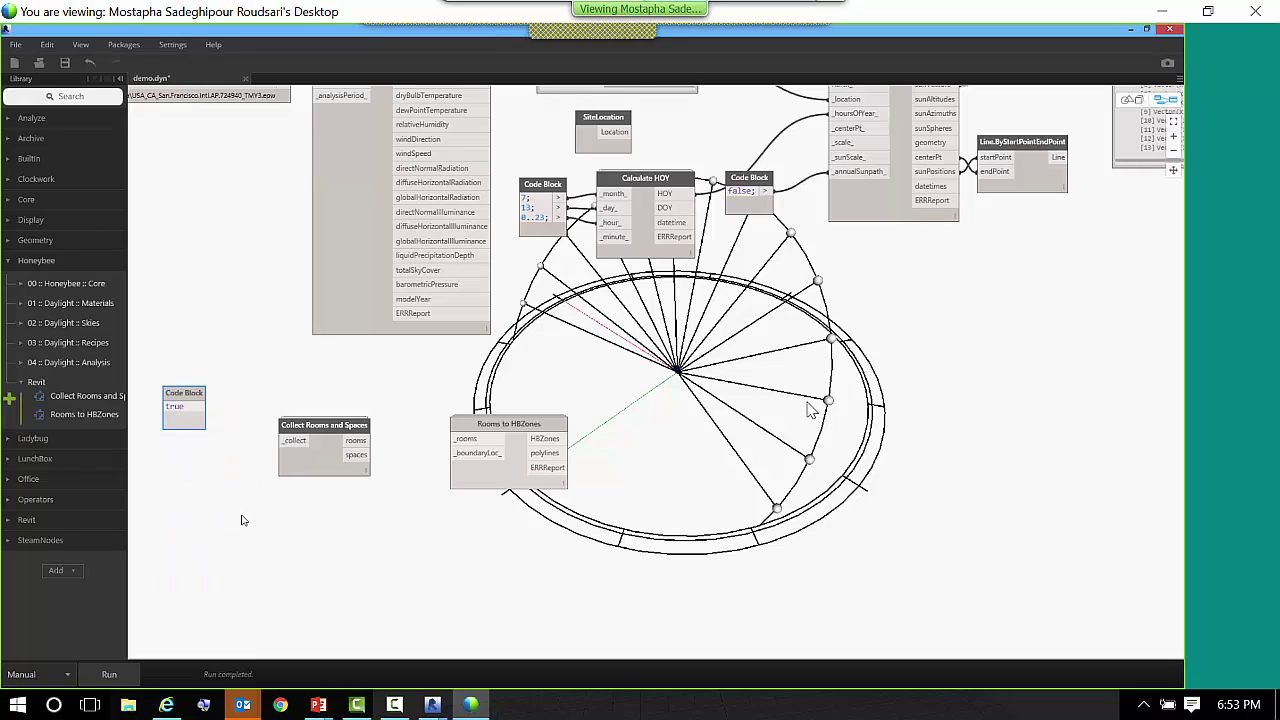
type(";")
left_click(224, 388)
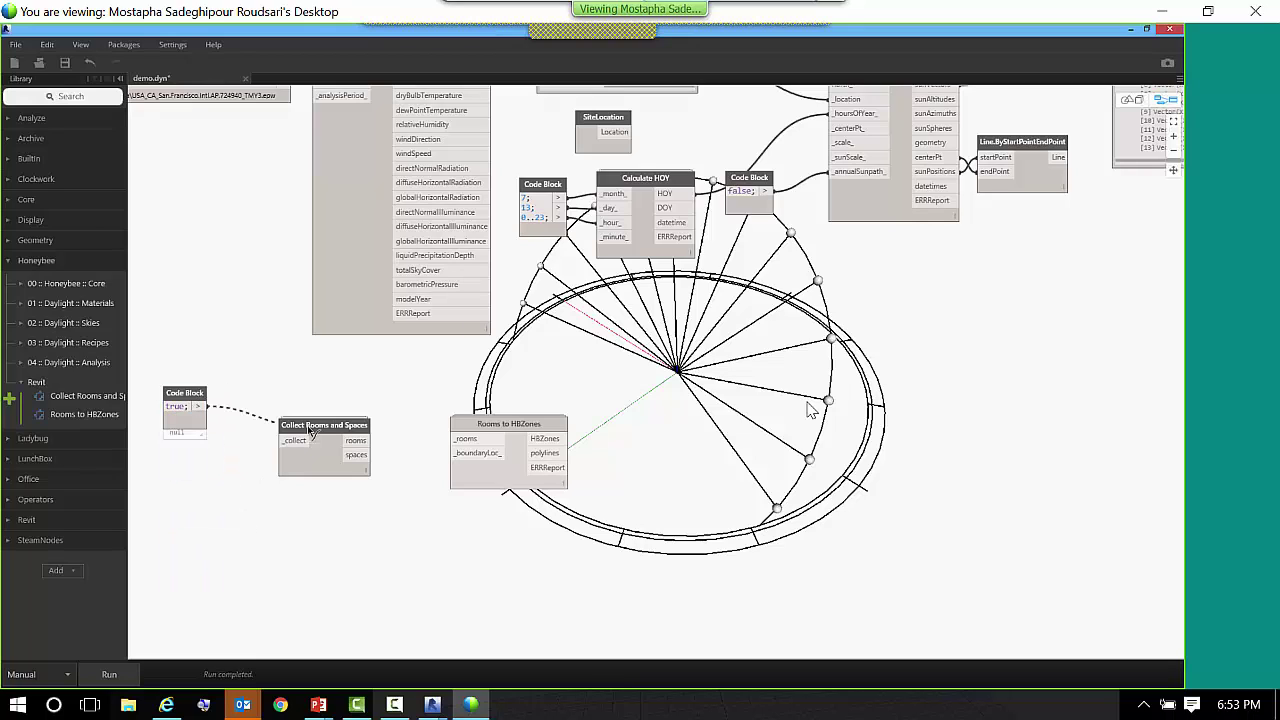
left_click(294, 440)
left_click_drag(185, 394, 218, 429)
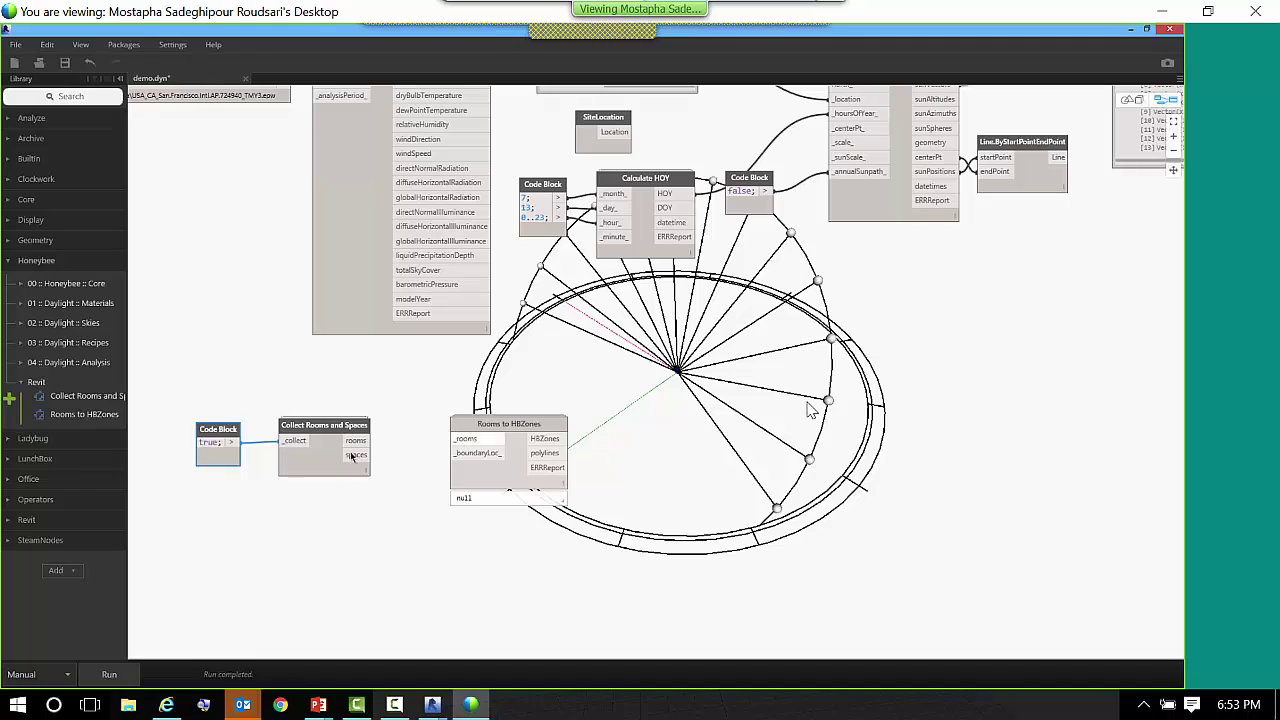
- Link the rooms output to Rooms to HBZones' _rooms input, then undo that link
left_click(358, 440)
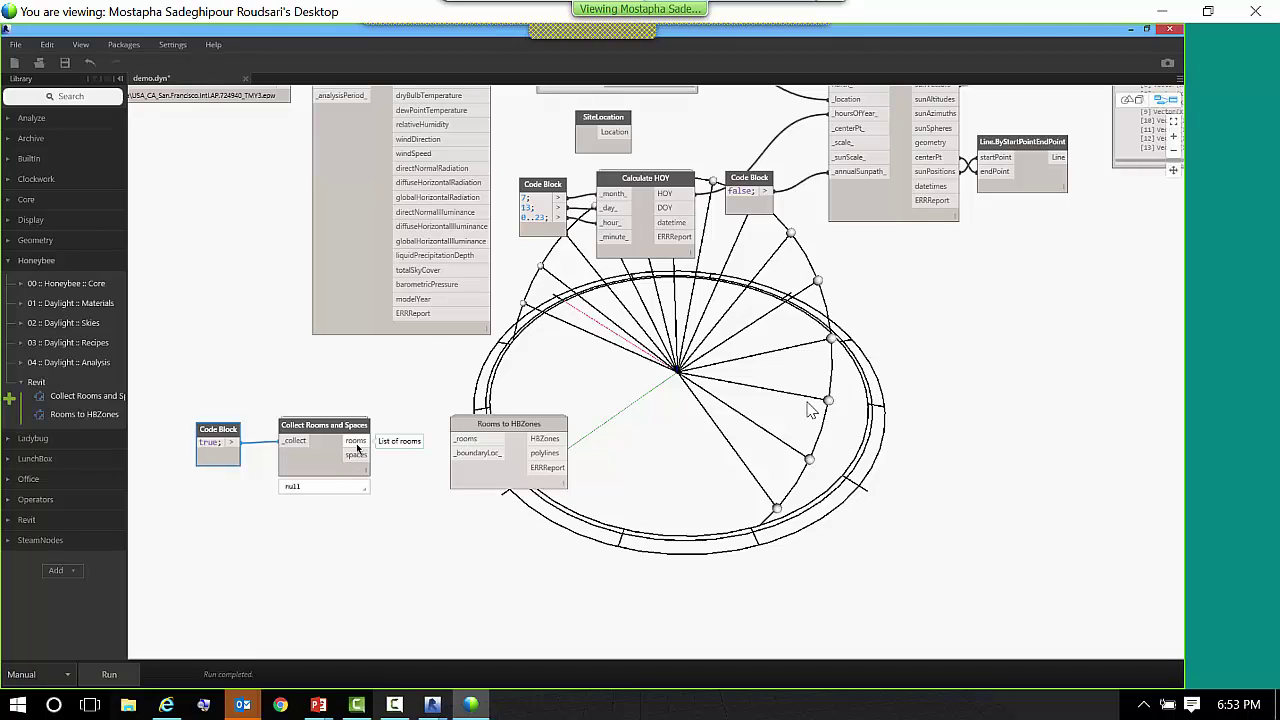
left_click(465, 440)
left_click_drag(497, 429, 501, 429)
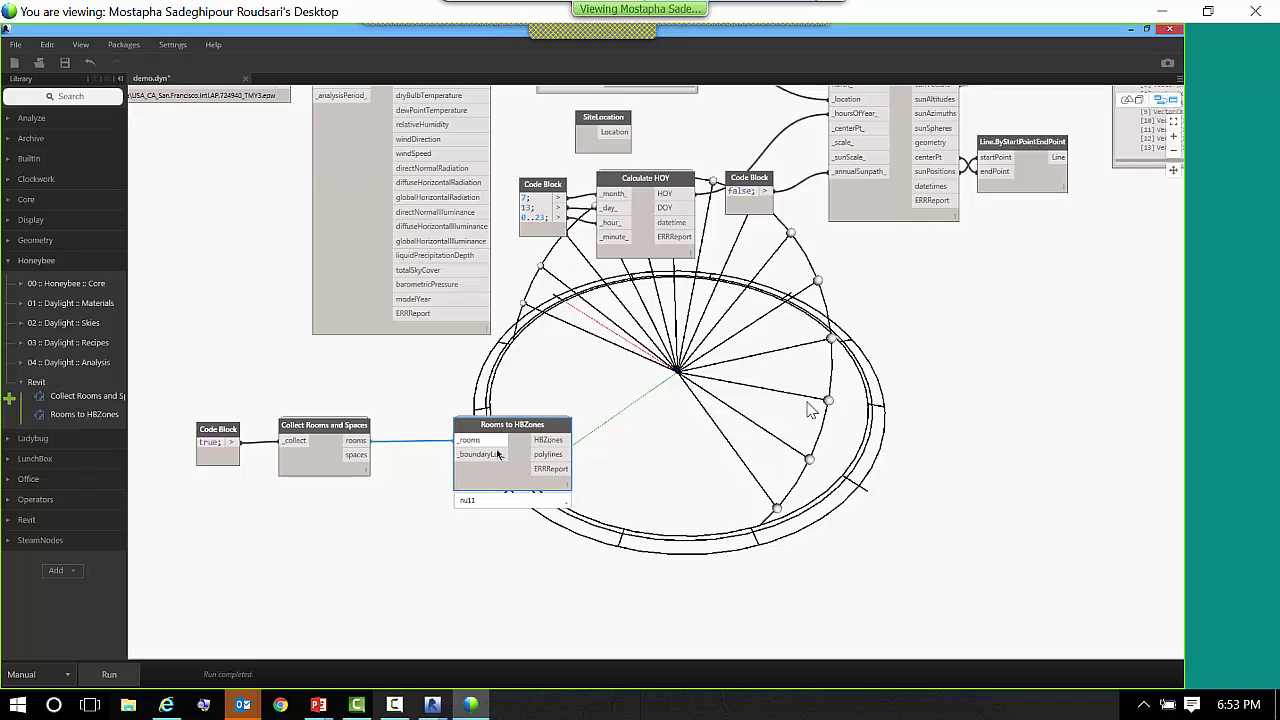
mouse_move(493, 456)
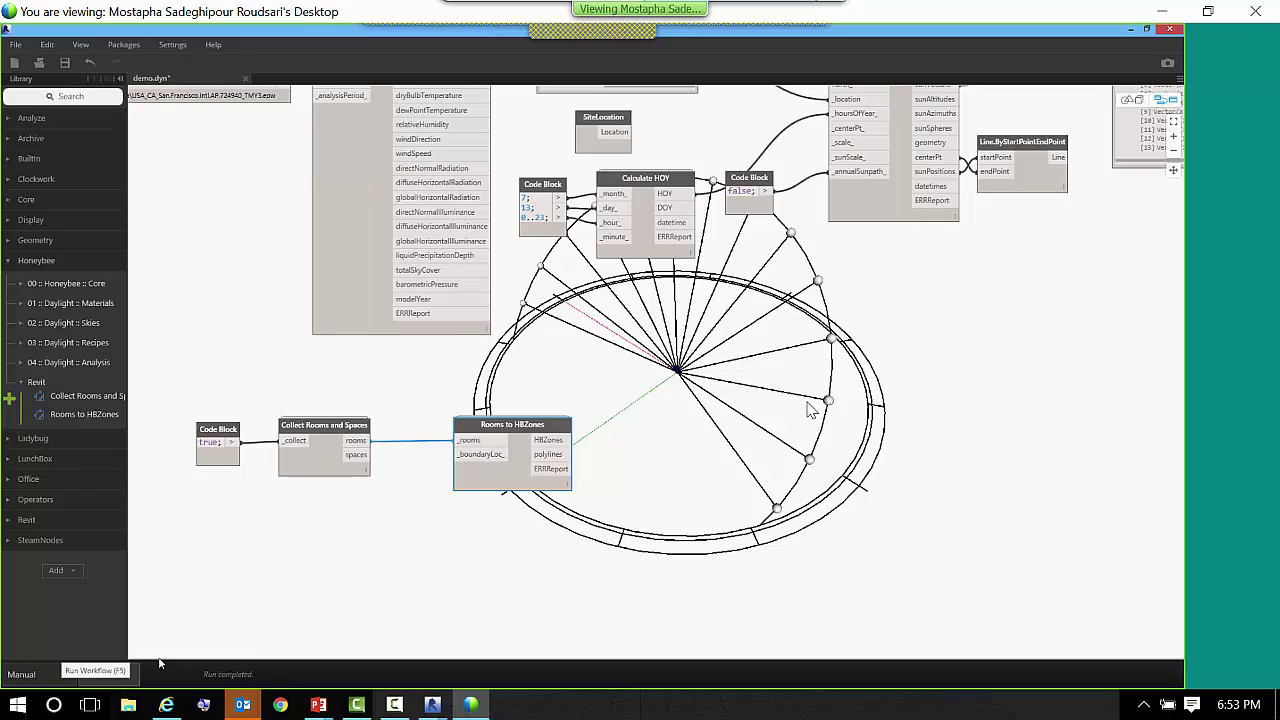
key("ctrl+z")
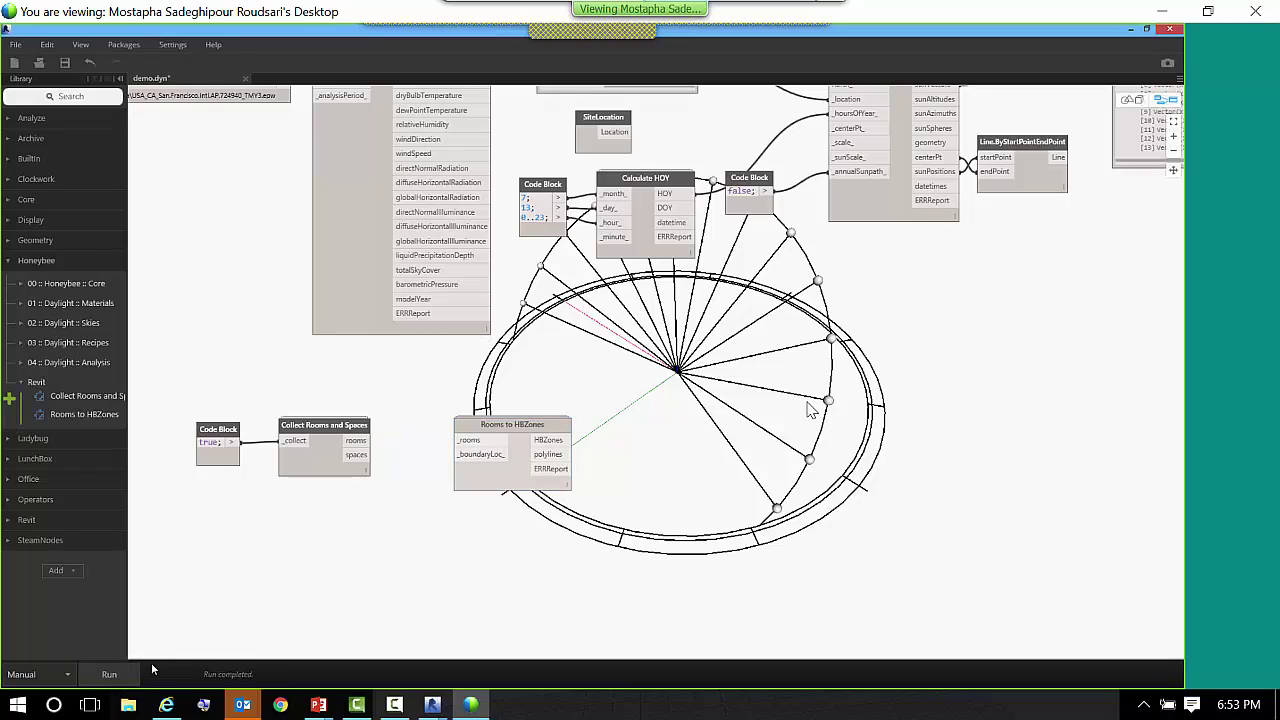
- Wire Collect Rooms and Spaces' rooms output into Rooms to HBZones' _rooms input and rerun the graph
left_click(112, 674)
mouse_move(346, 482)
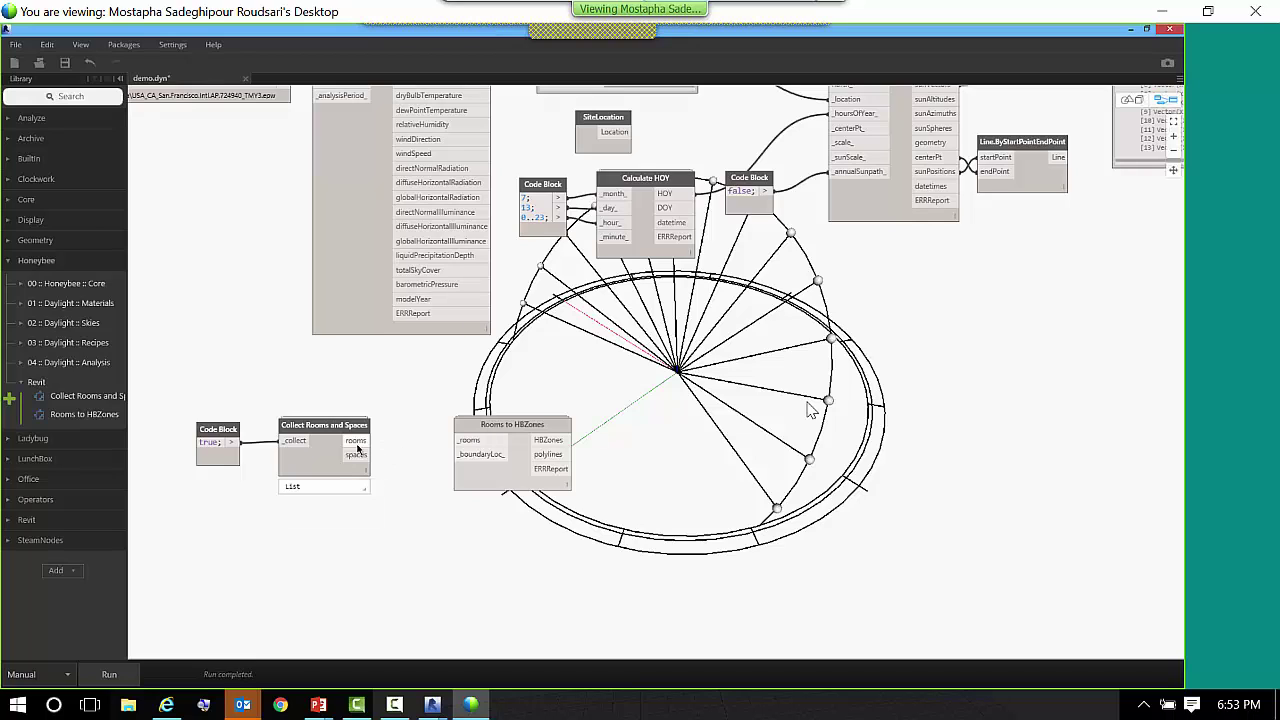
left_click_drag(366, 440, 456, 441)
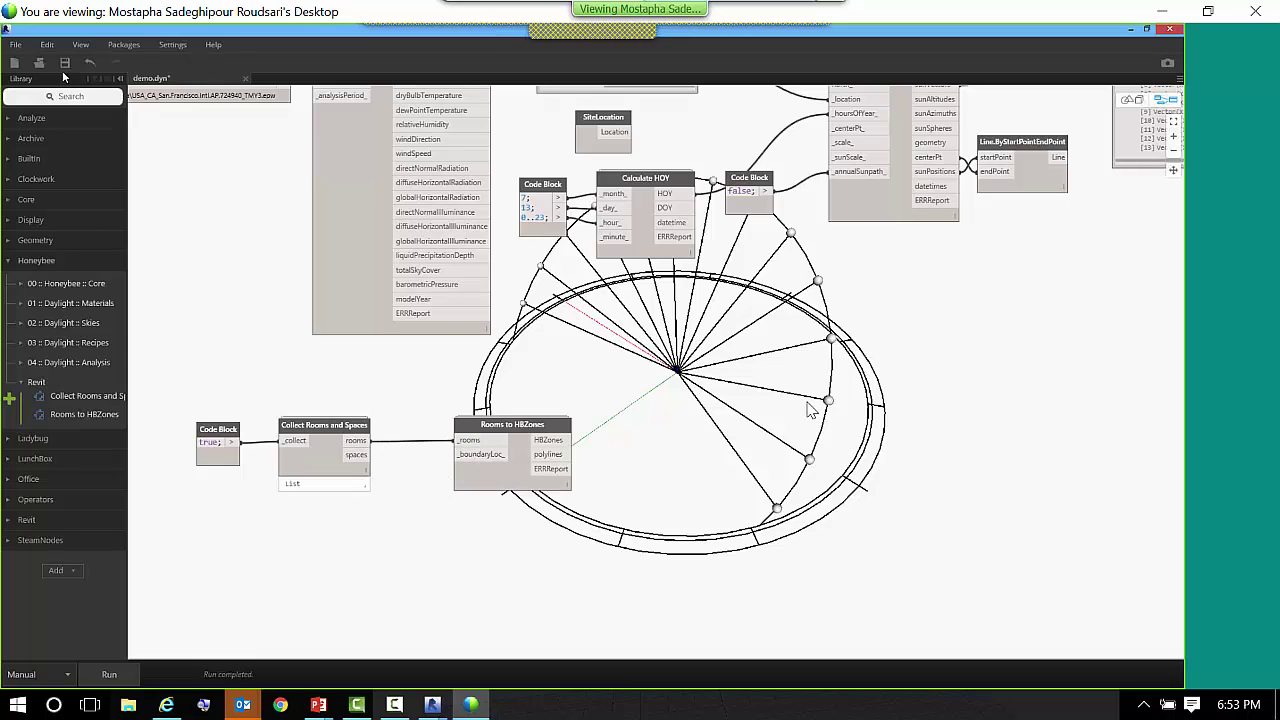
left_click(110, 673)
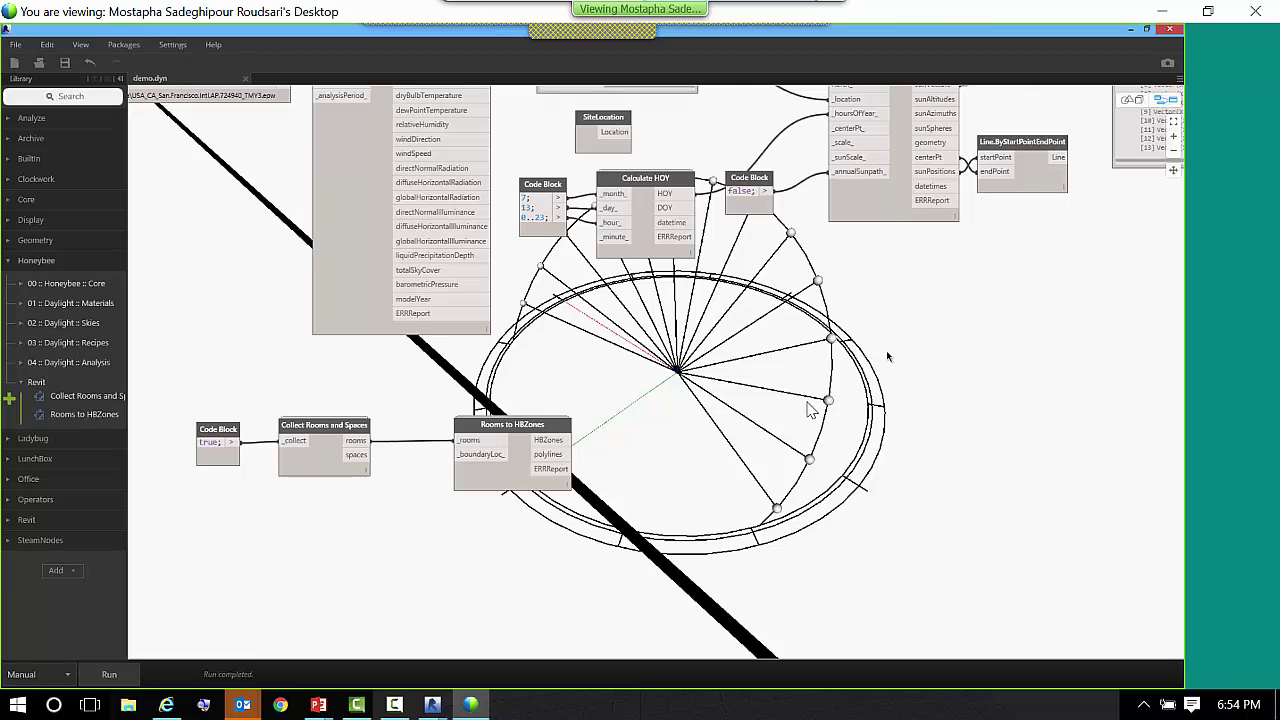
scroll(886, 350, "down", 3)
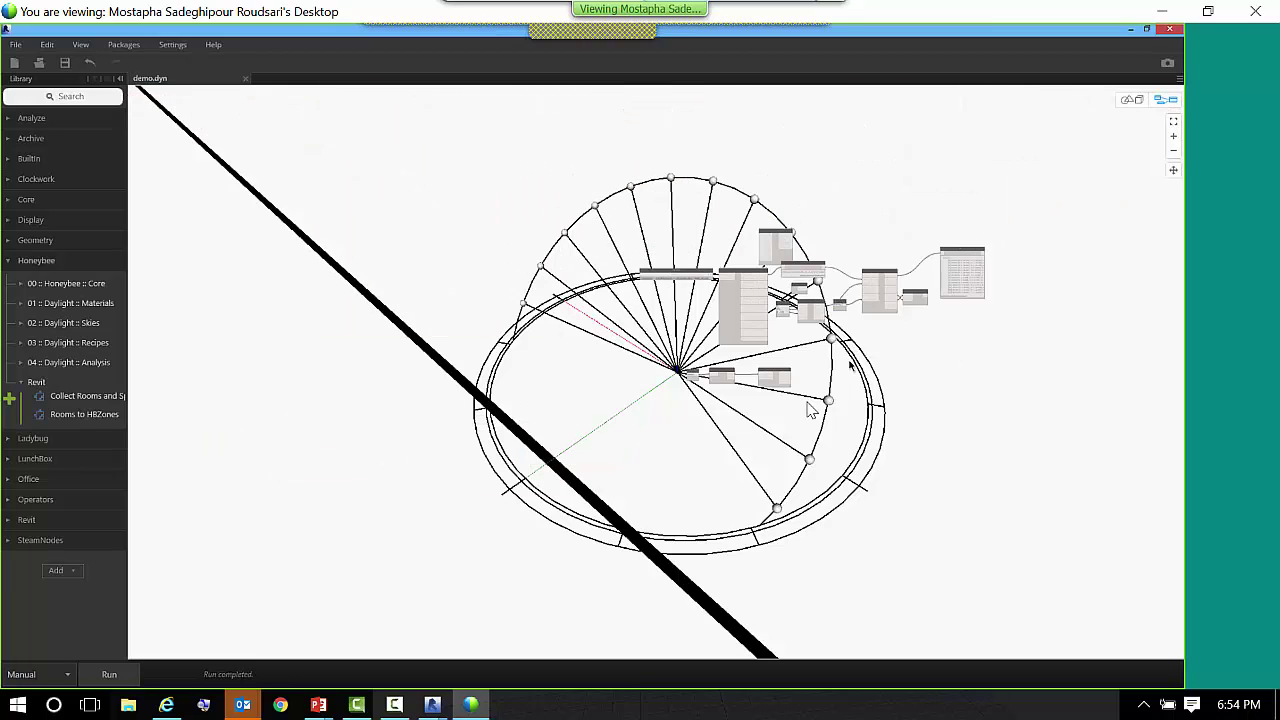
- Inspect the two room zones in the 3D preview, then dock Dynamo on the left half beside Revit
left_click(1130, 99)
scroll(733, 323, "down", 5)
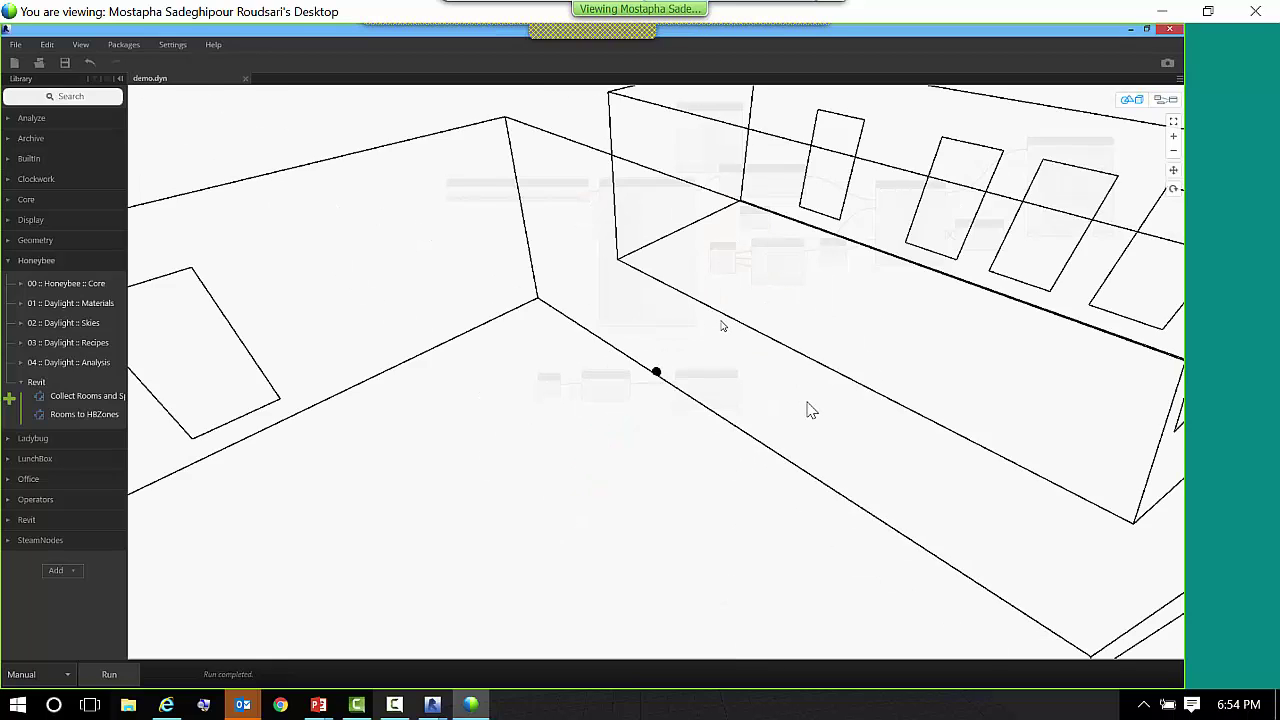
scroll(699, 346, "up", 3)
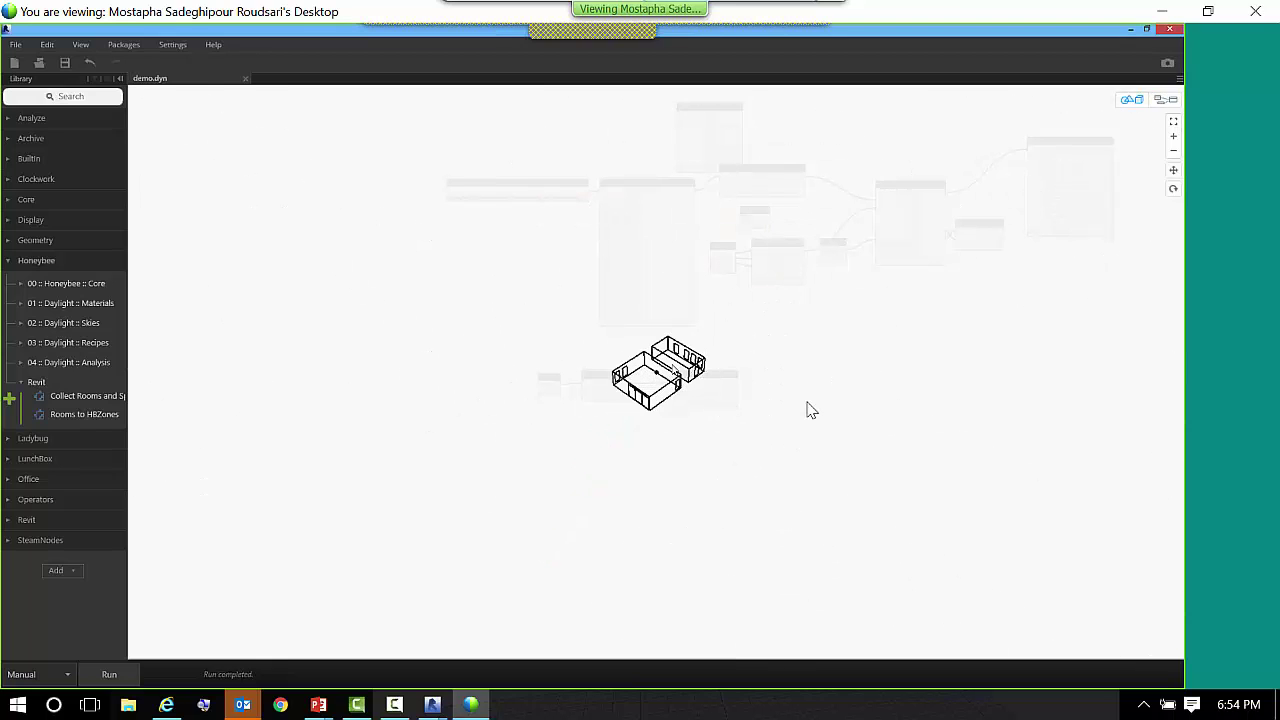
scroll(811, 410, "up", 5)
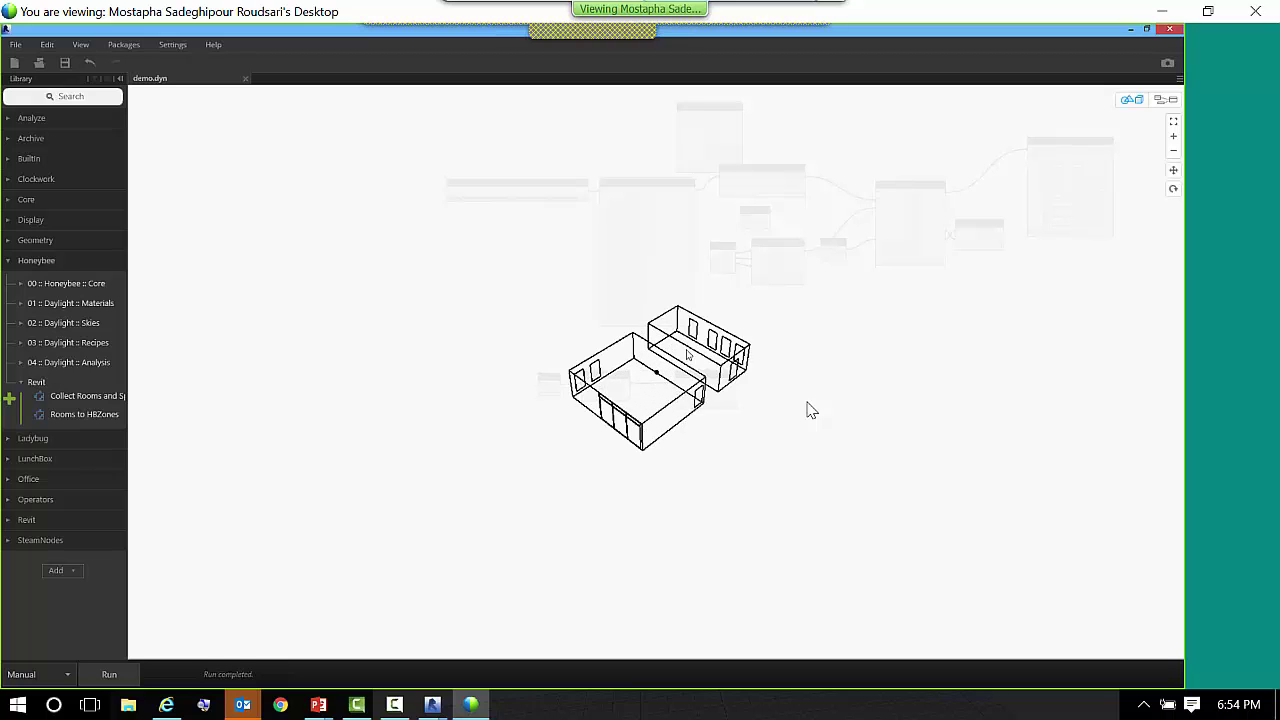
right_click_drag(686, 352, 612, 452)
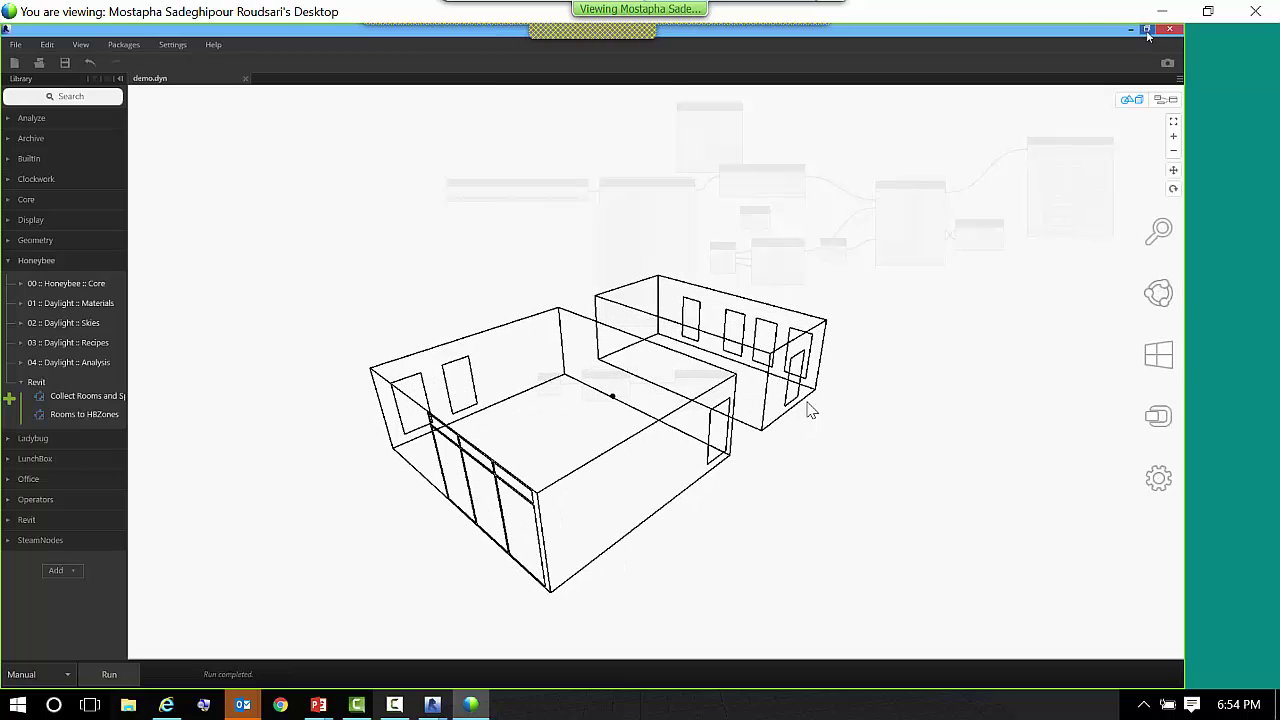
left_click(1146, 28)
left_click_drag(930, 96, 5, 97)
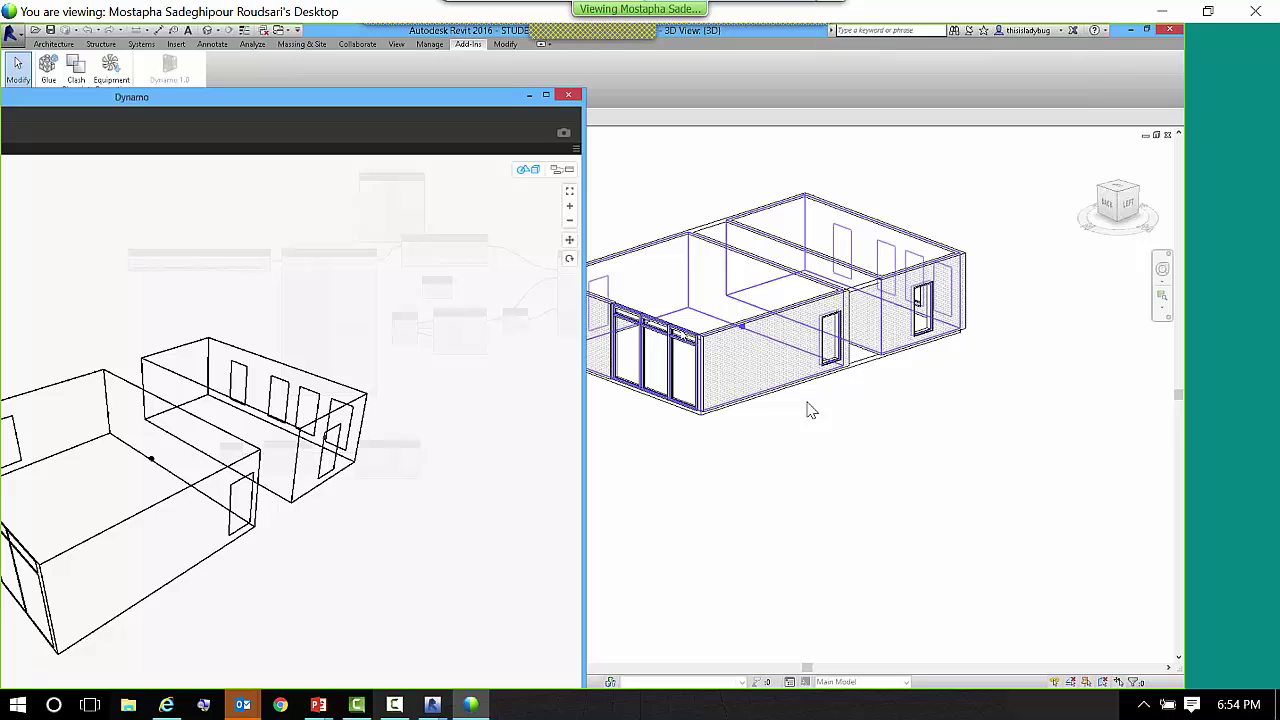
- Compare Revit's shaded 3D model with the zones, then return to a maximized Dynamo graph view
left_click(969, 400)
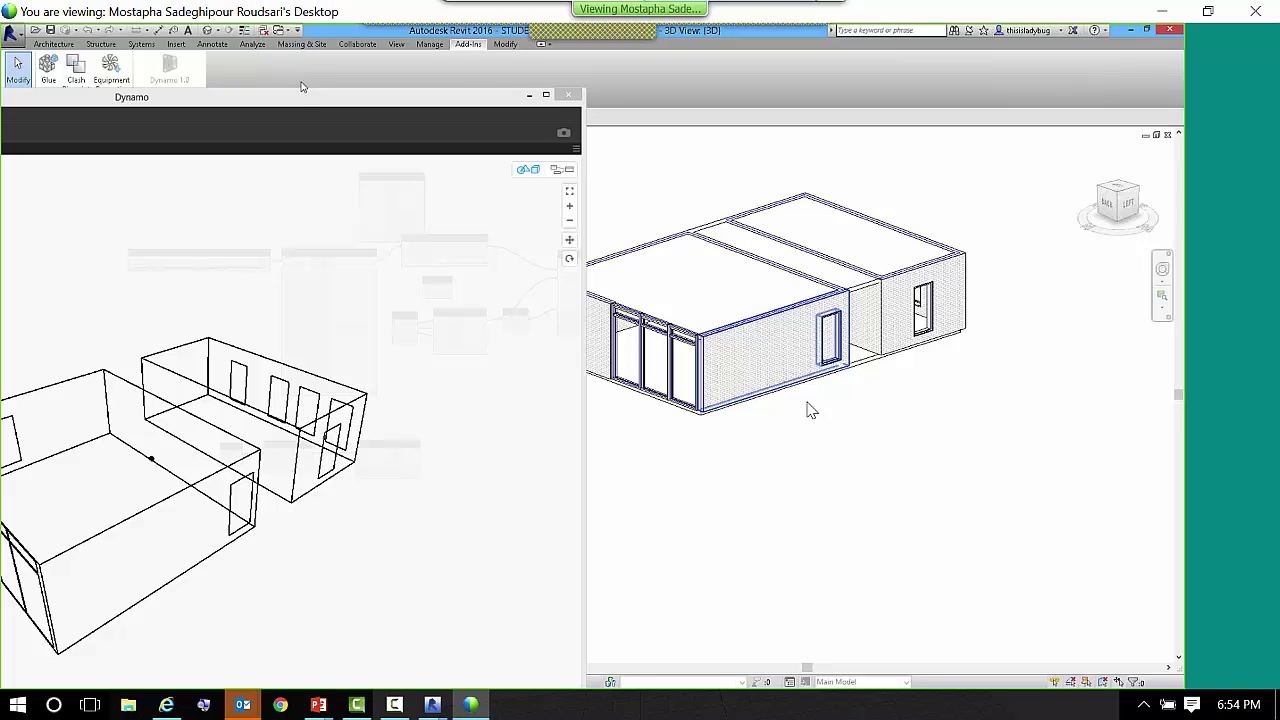
left_click_drag(305, 99, 556, 75)
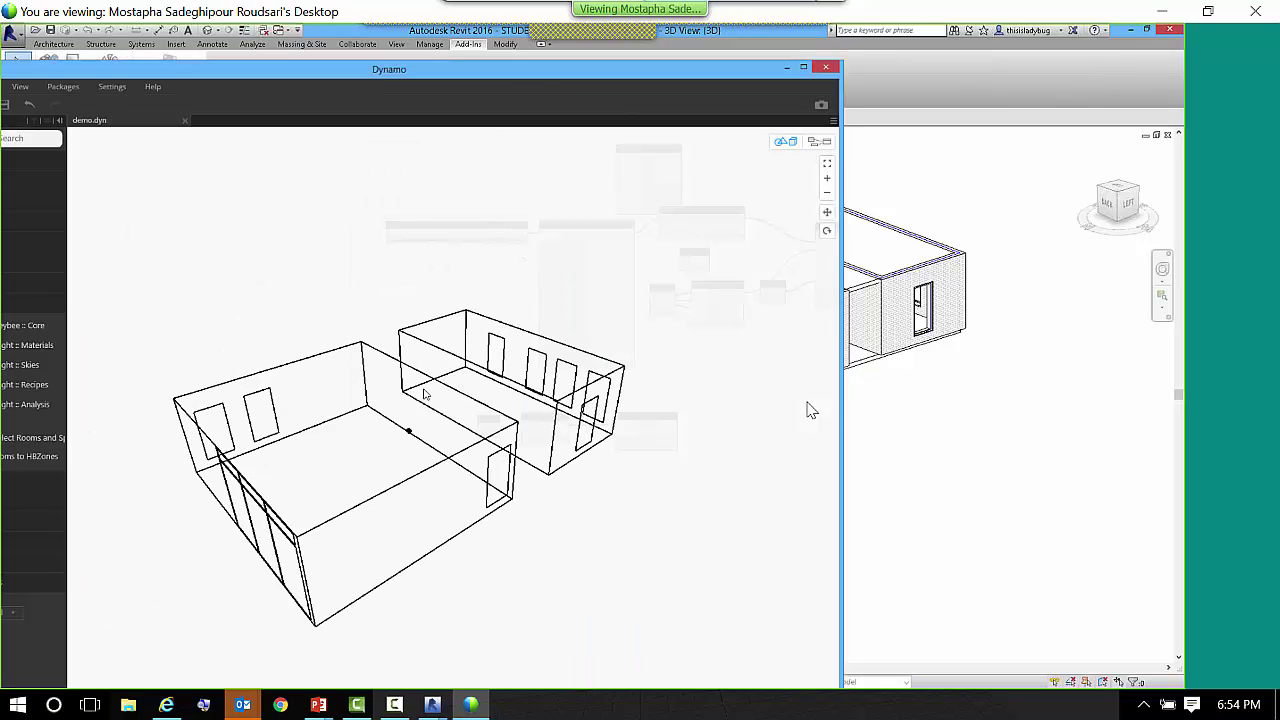
right_click_drag(445, 408, 355, 425)
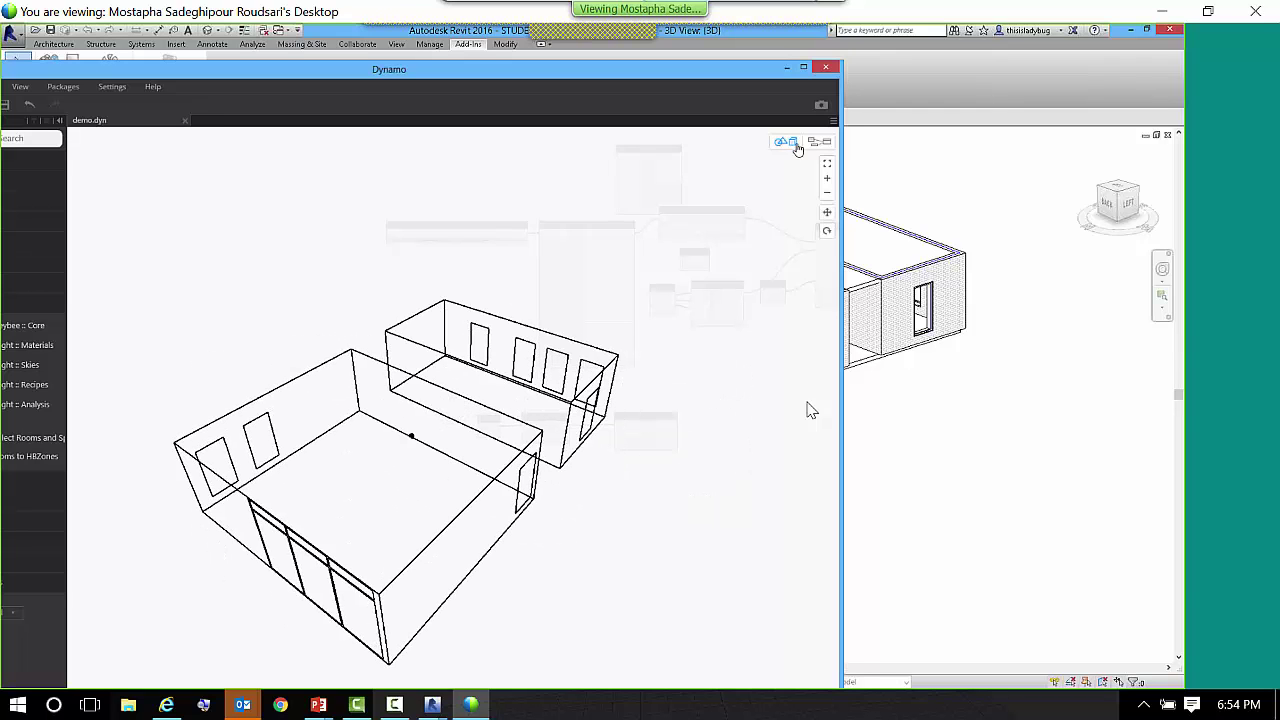
left_click(819, 141)
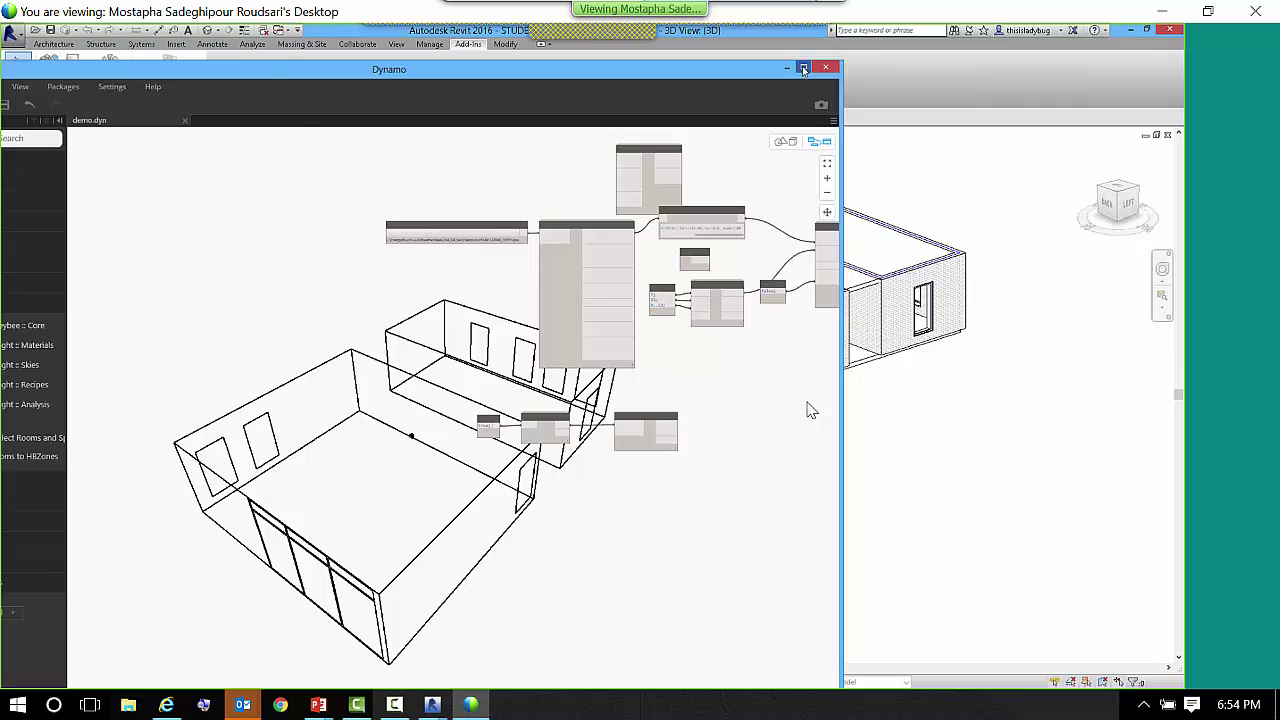
left_click(802, 68)
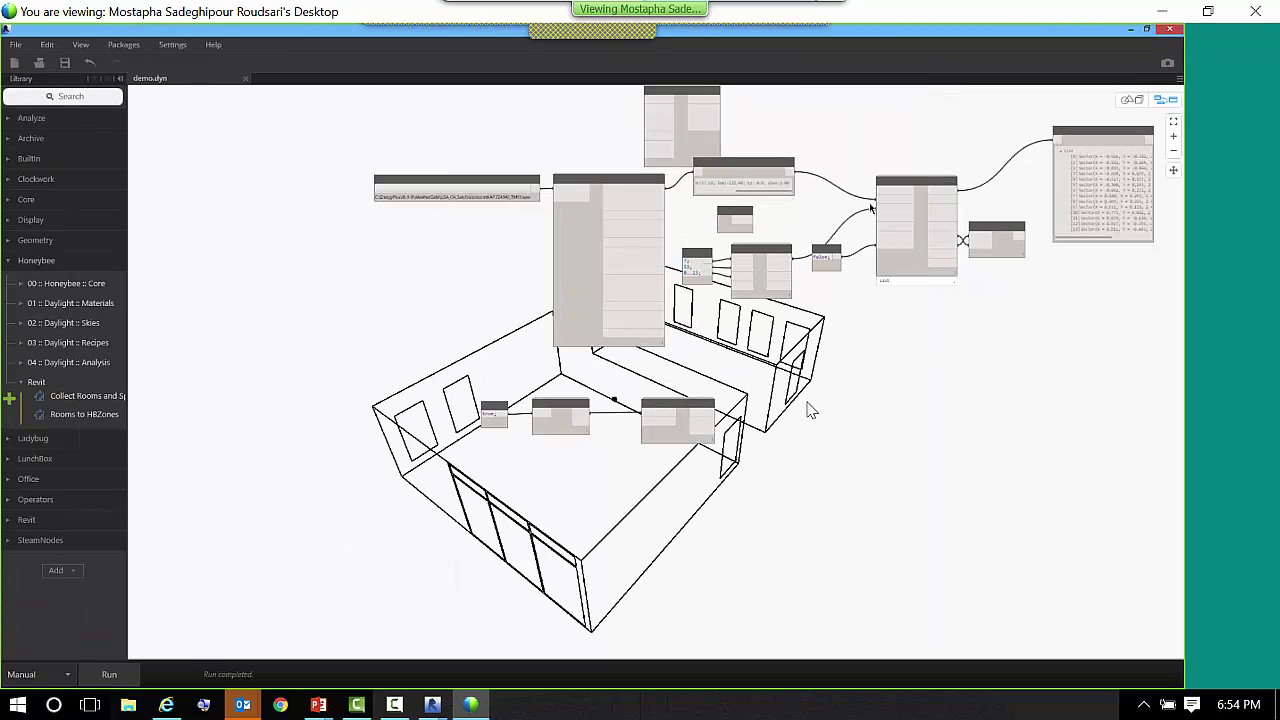
- Add a 1000 Code Block wired to Sunpath's _scale_ input and run the graph
scroll(871, 207, "up", 6)
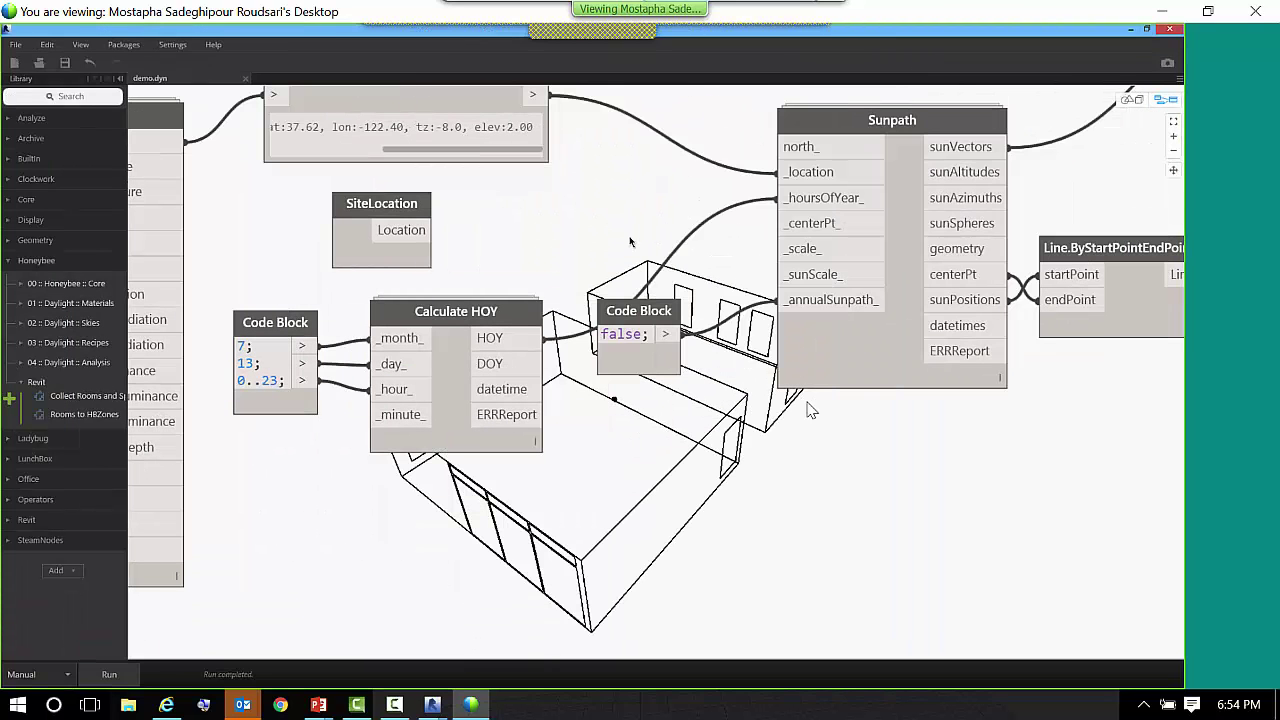
double_click(630, 241)
type("1000")
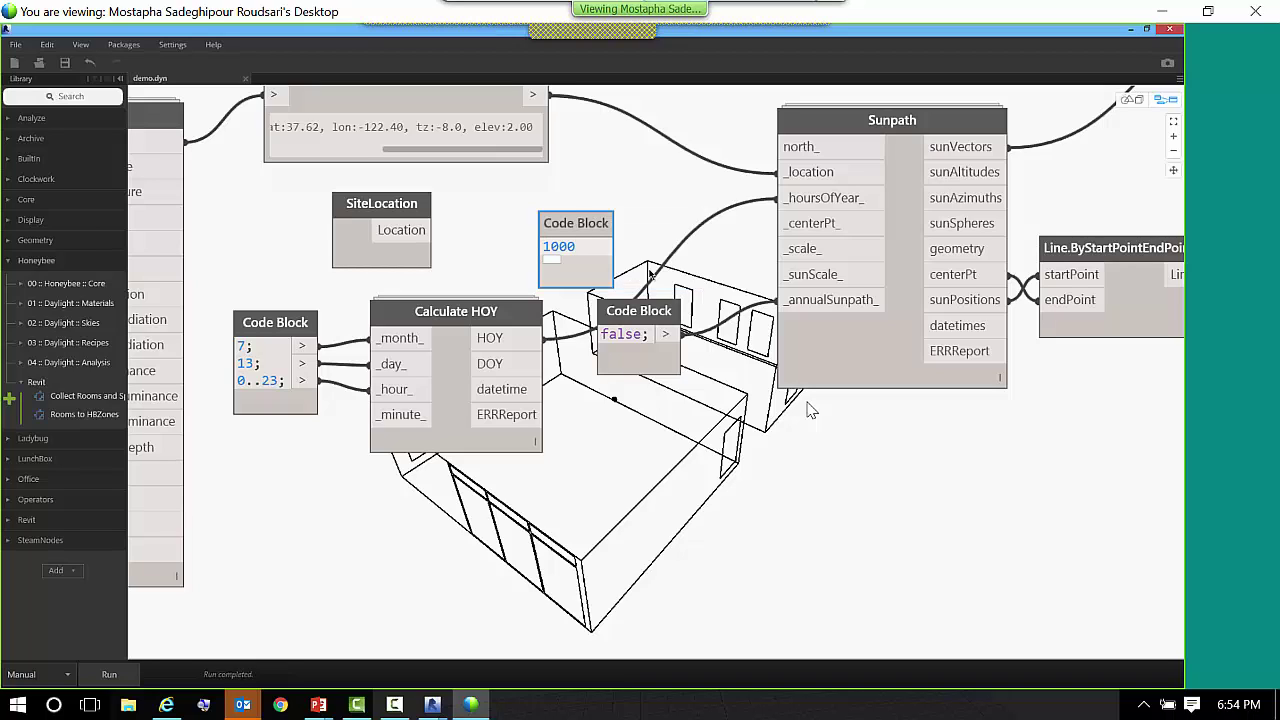
key("Escape")
left_click(645, 229)
left_click_drag(604, 223, 648, 215)
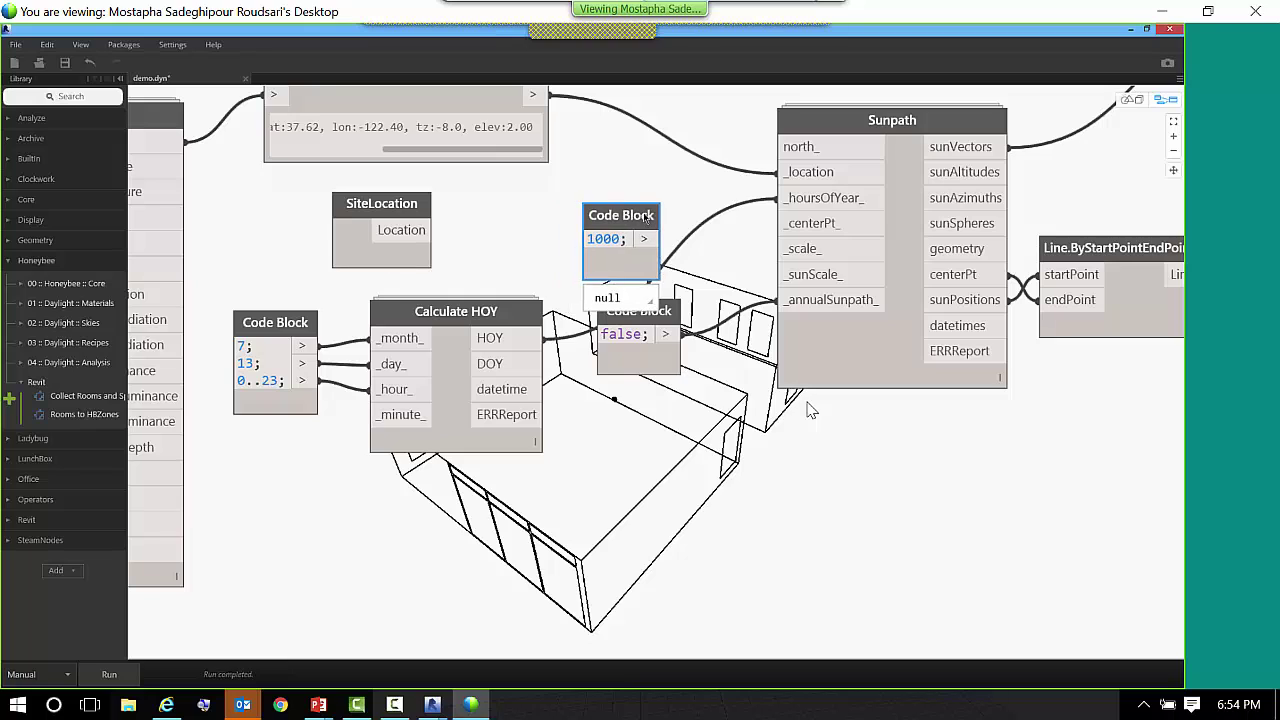
left_click(780, 248)
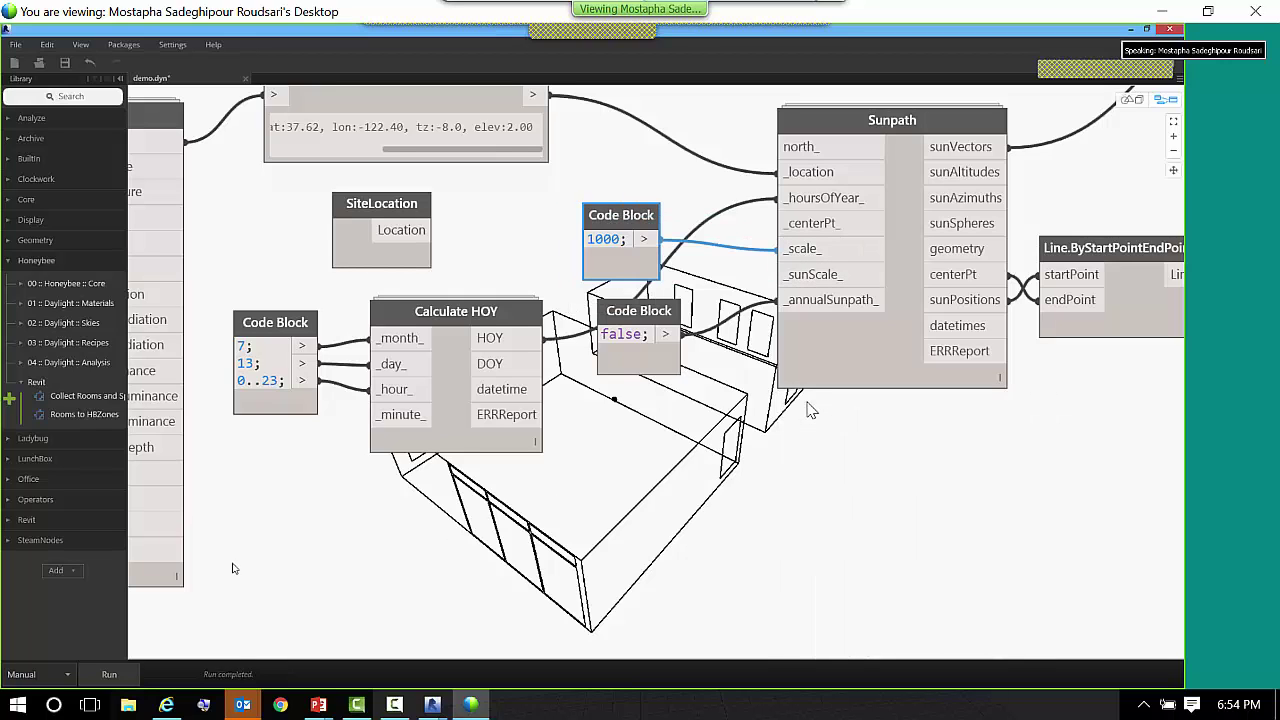
left_click(109, 674)
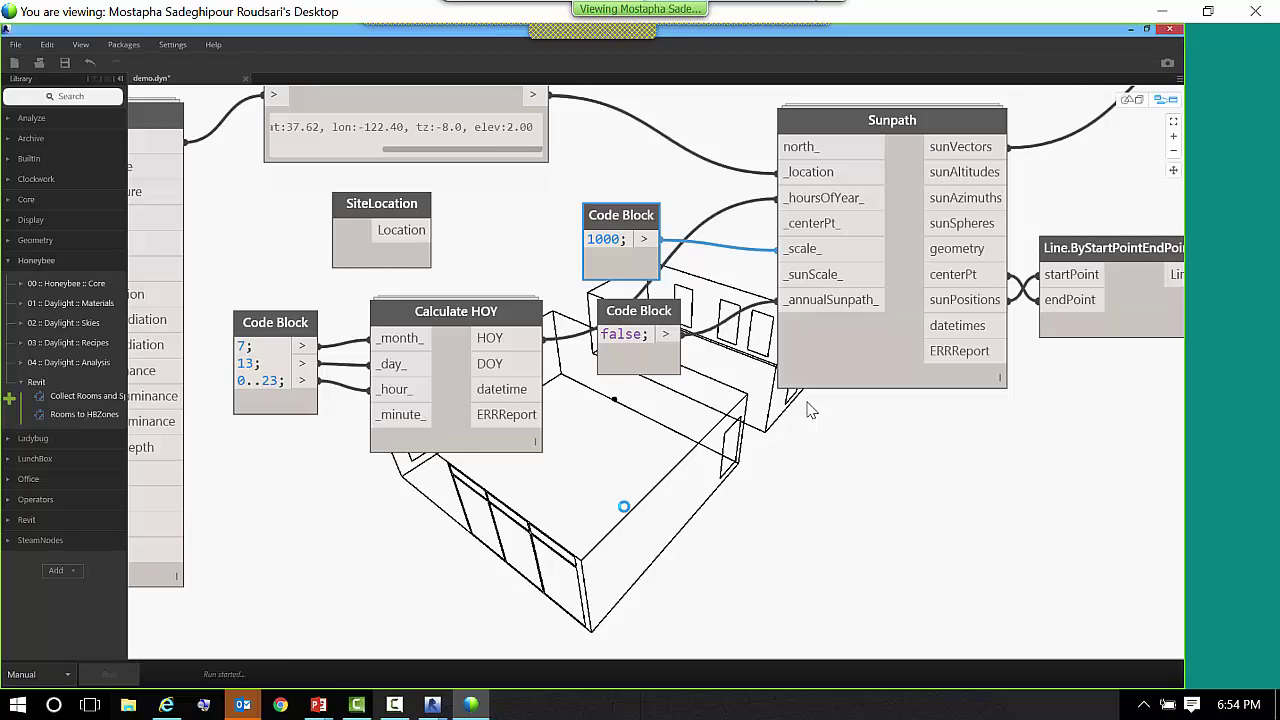
- Check the enlarged sun-path dome around the building in the Dynamo preview and Revit
left_click(1131, 100)
scroll(810, 410, "down", 8)
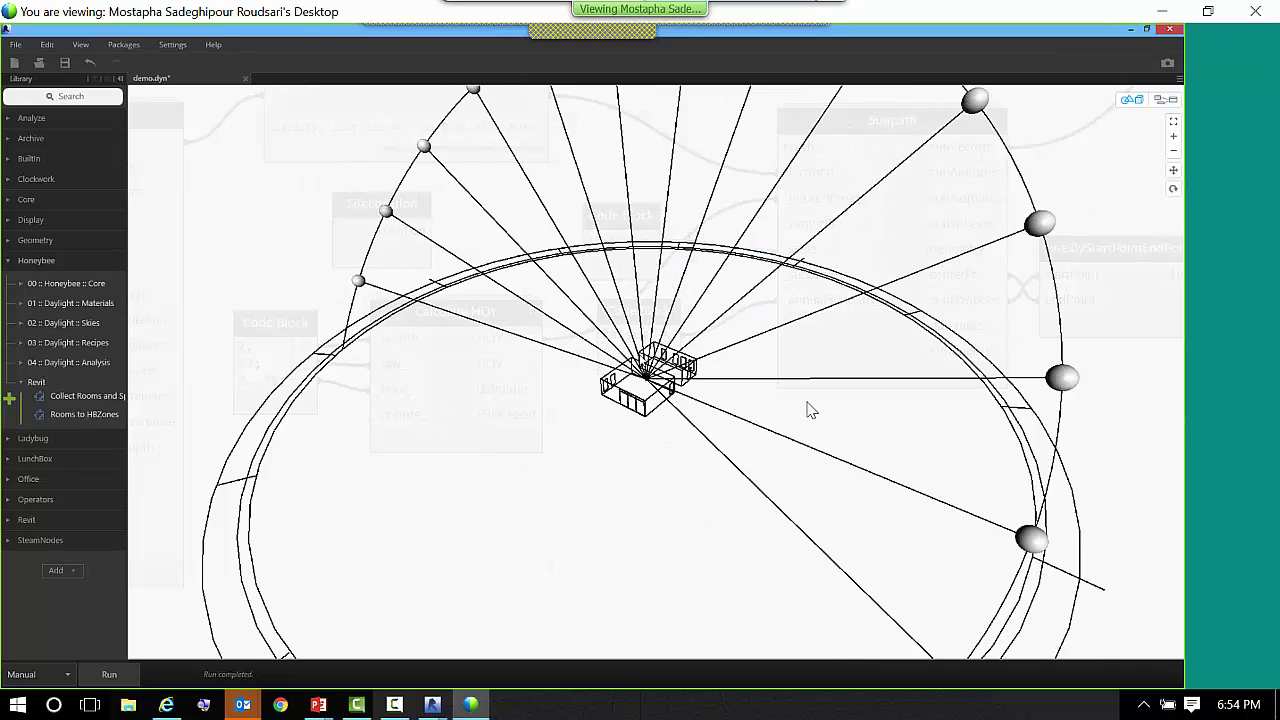
scroll(810, 410, "up", 2)
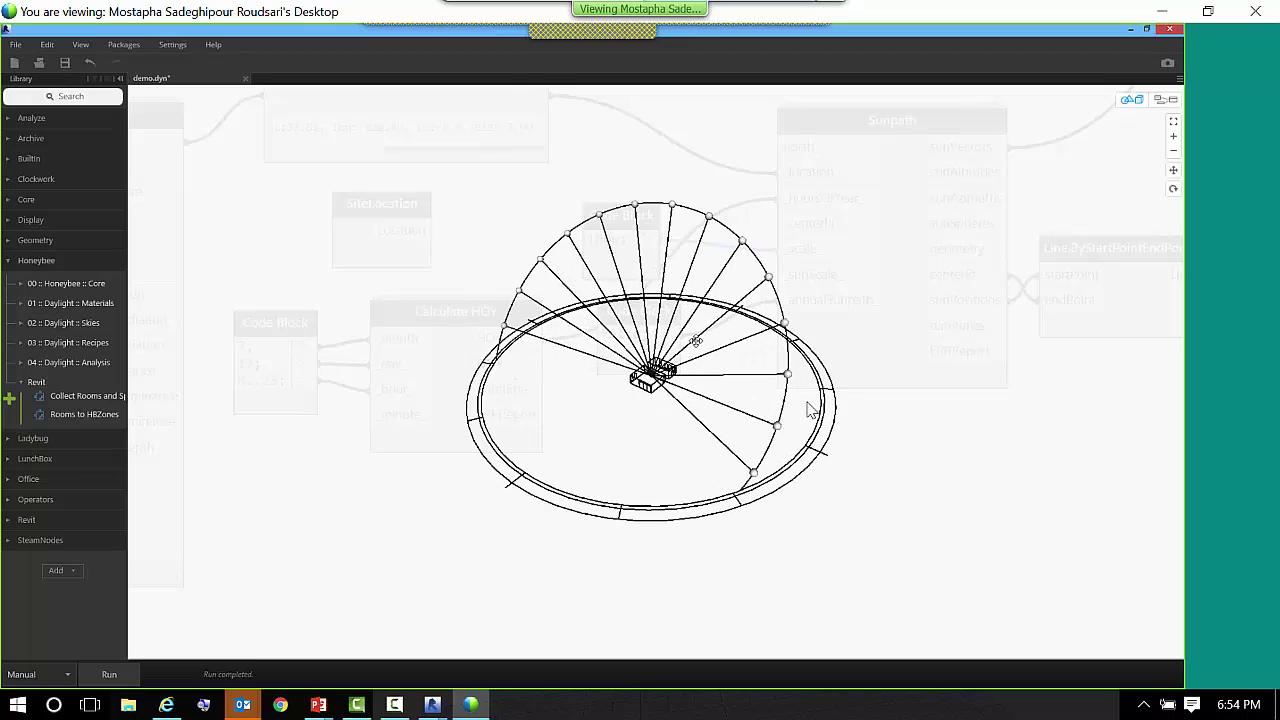
scroll(810, 410, "up", 2)
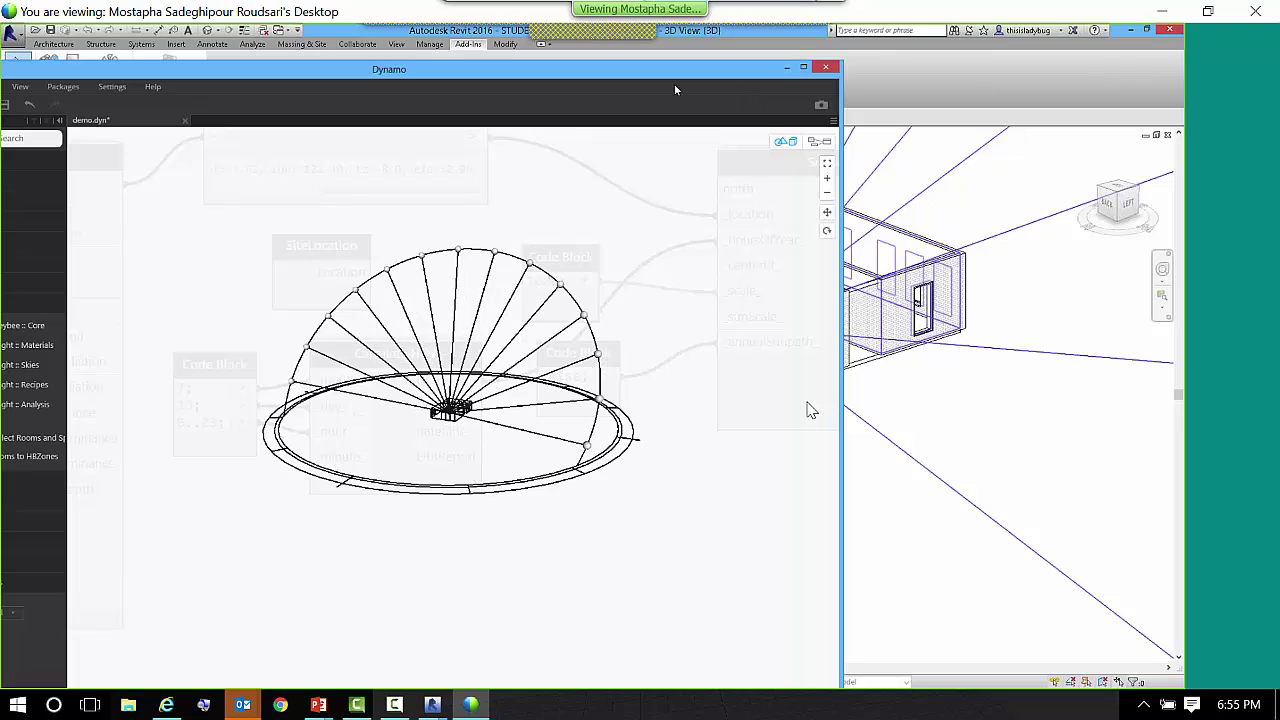
left_click_drag(841, 63, 722, 140)
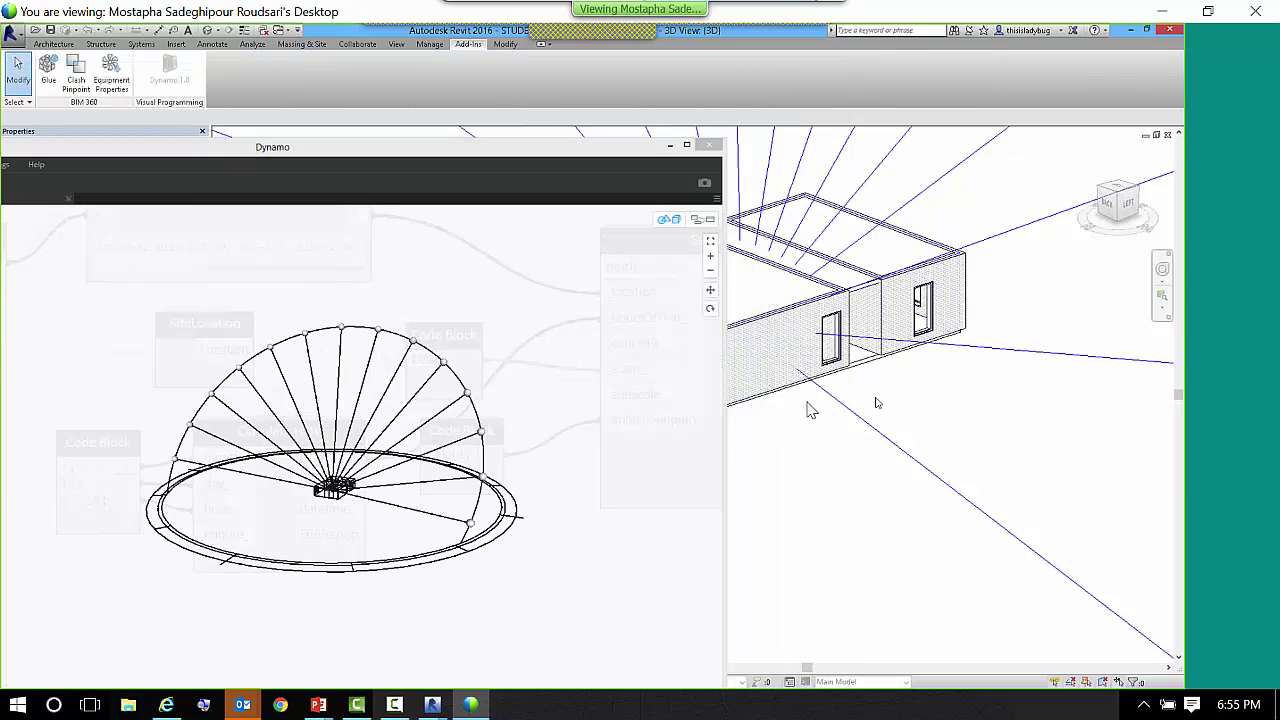
scroll(810, 410, "down", 5)
scroll(810, 410, "up", 4)
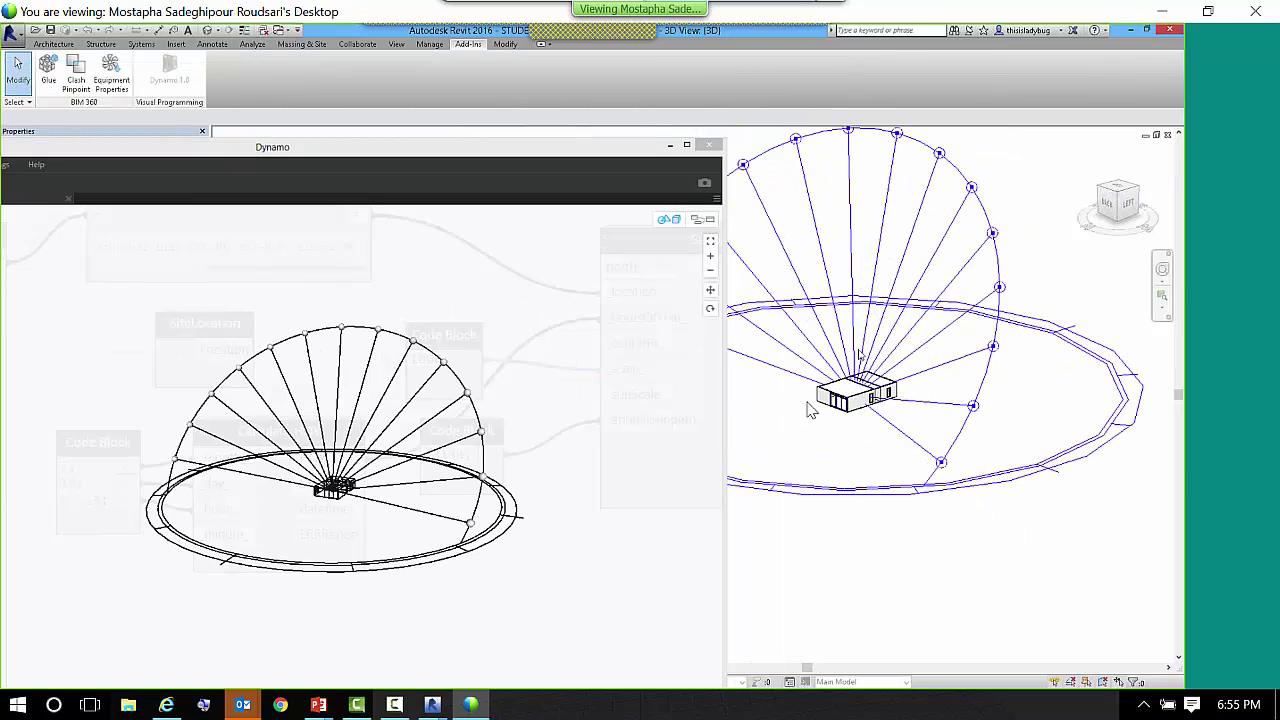
scroll(810, 410, "down", 1)
left_click(687, 146)
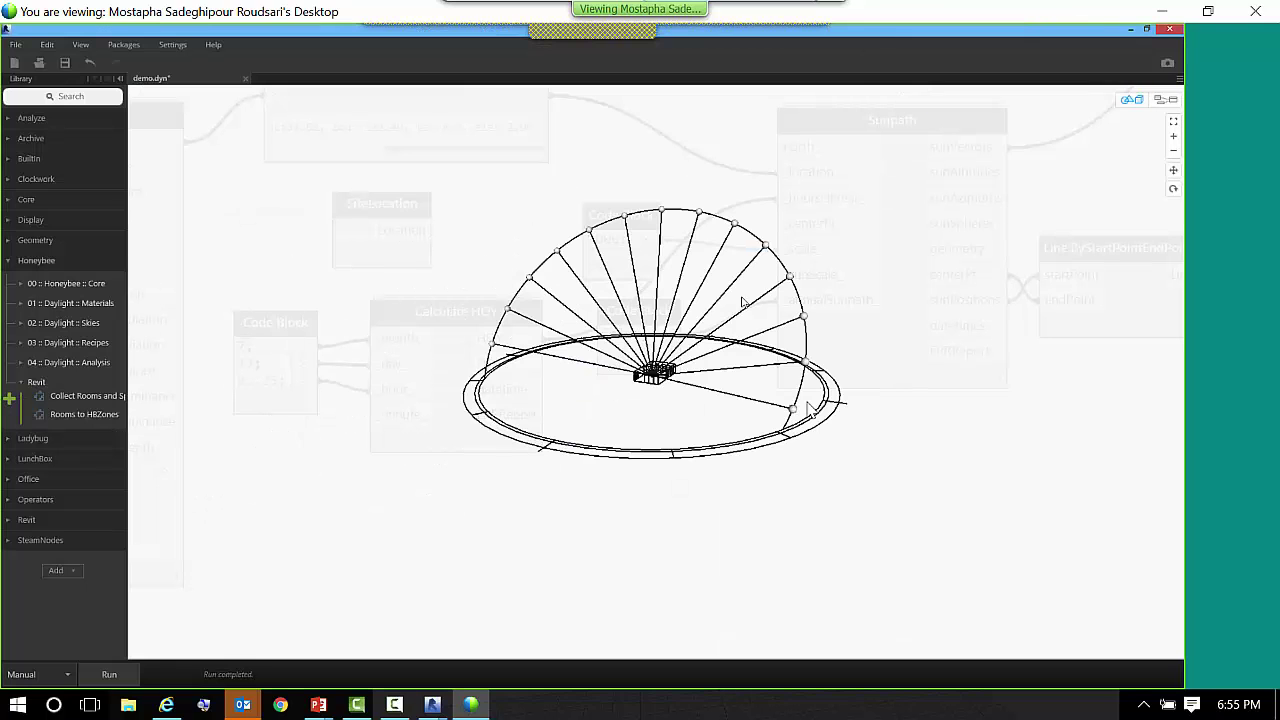
left_click(1160, 101)
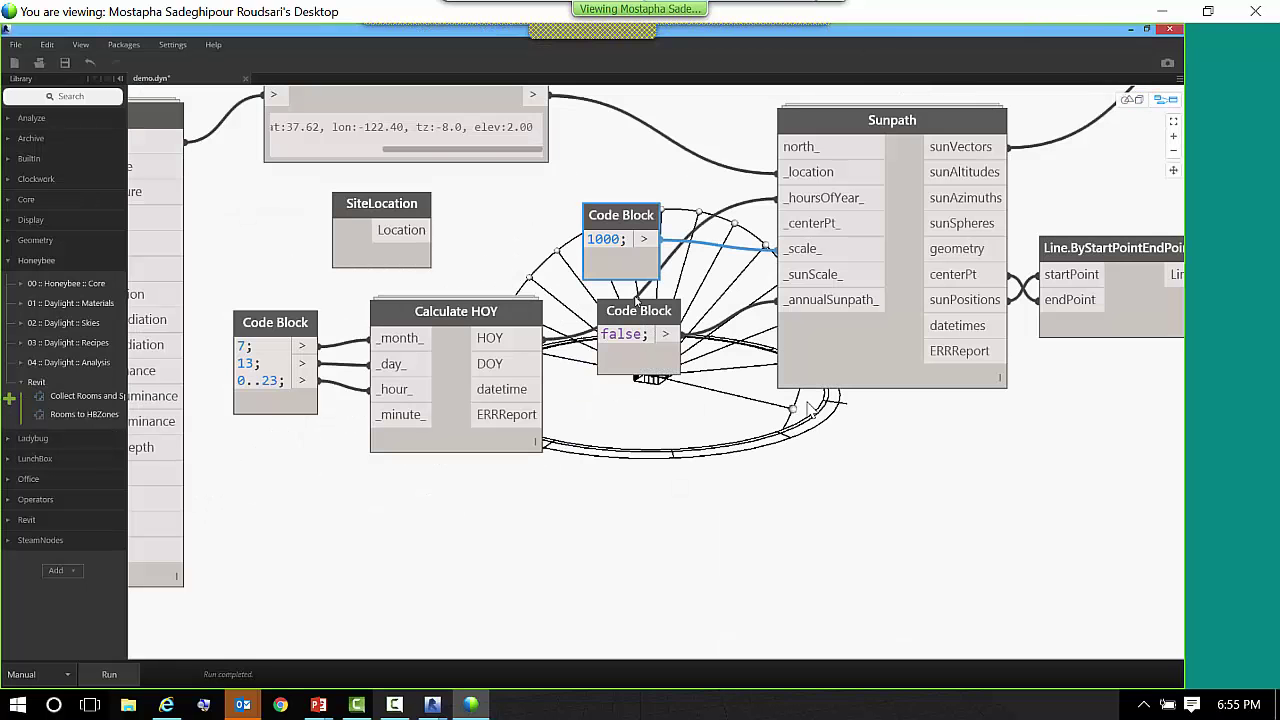
left_click(590, 239)
double_click(590, 239)
type("500")
left_click(577, 423)
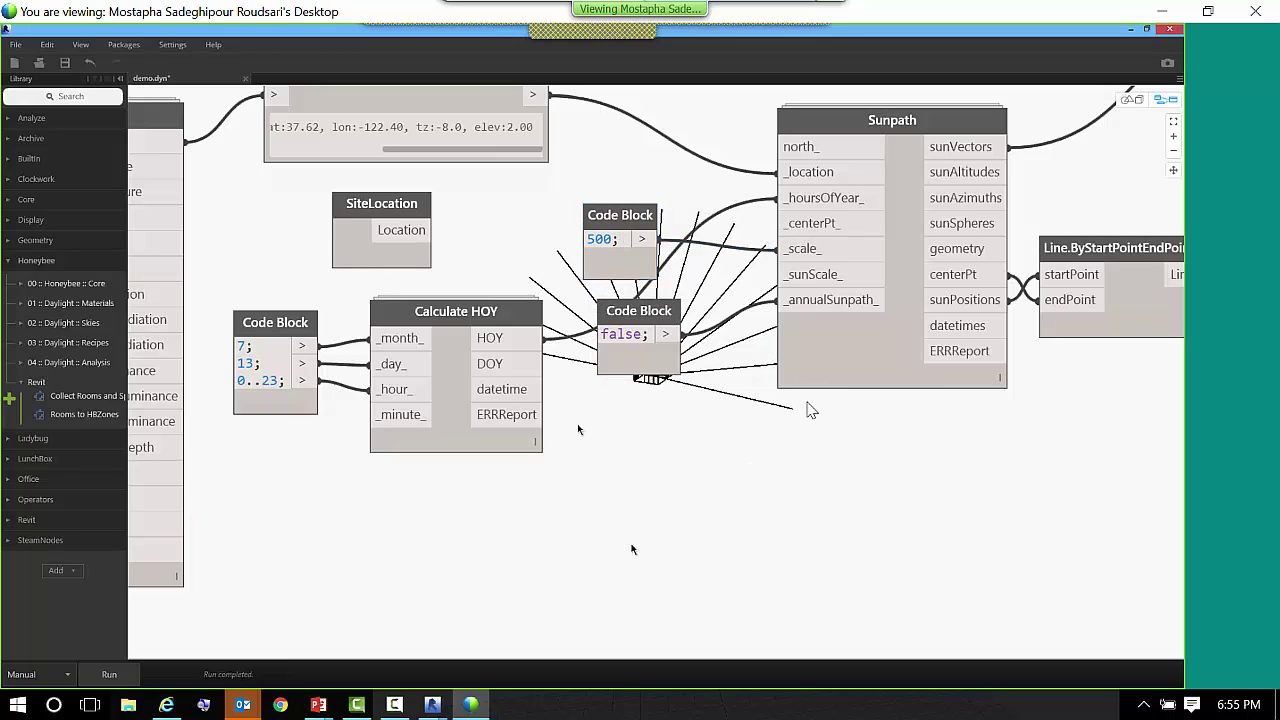
middle_click_drag(606, 375, 644, 261)
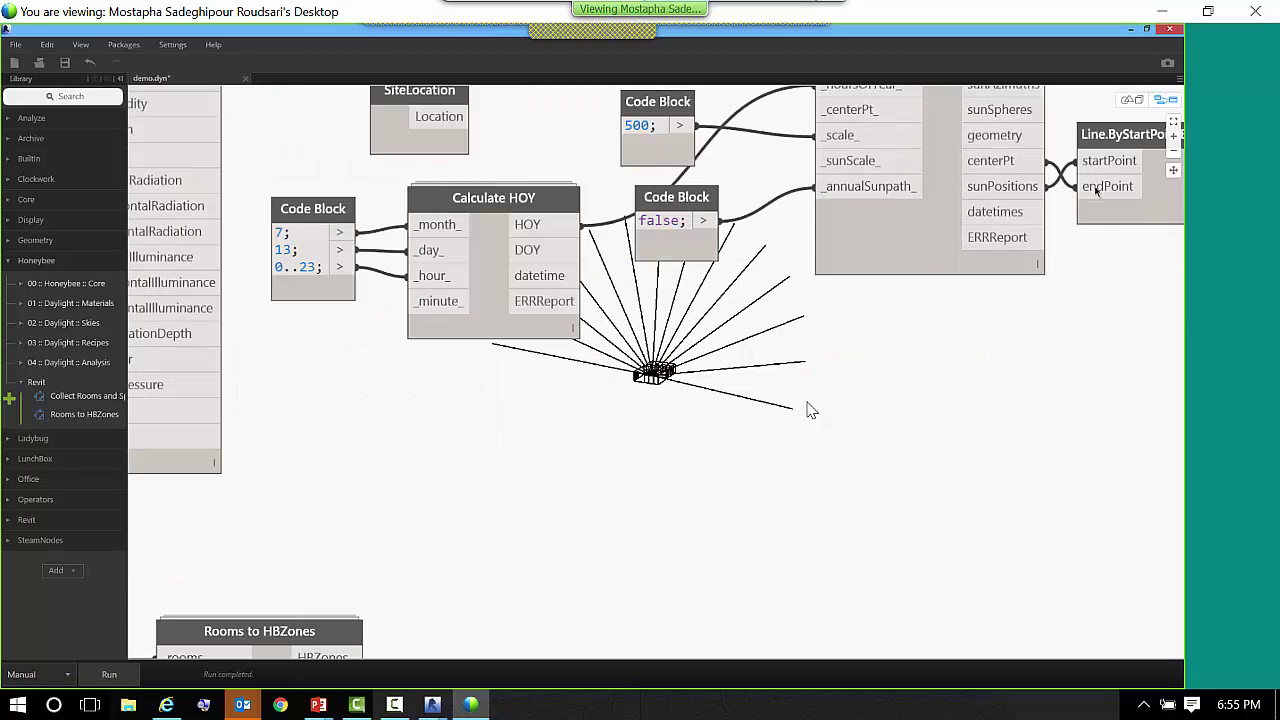
left_click(1132, 100)
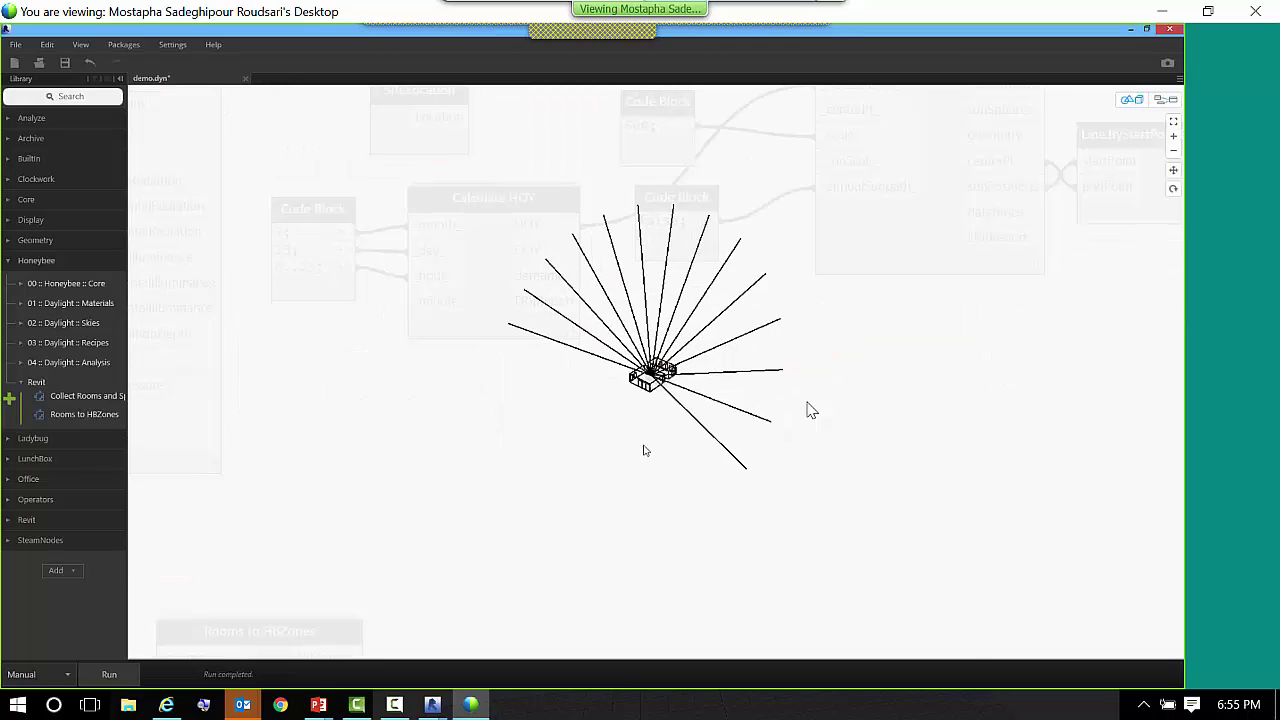
scroll(650, 380, "up", 5)
scroll(640, 380, "up", 2)
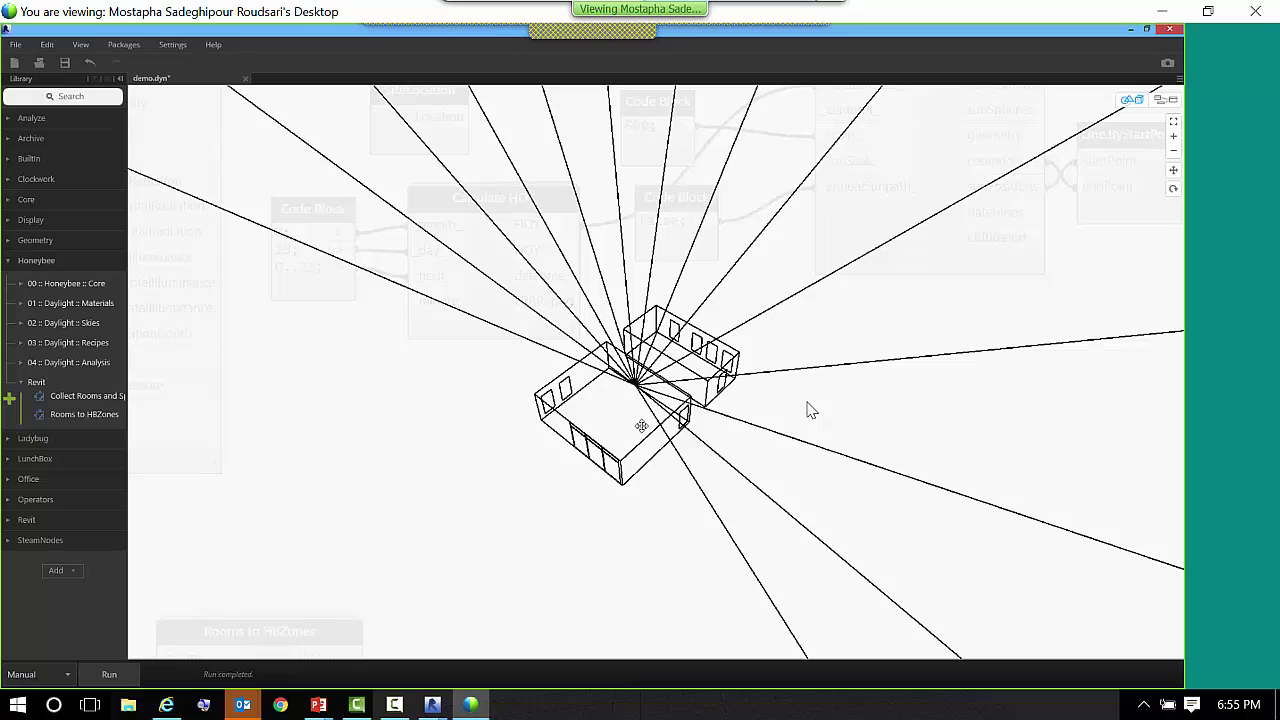
scroll(640, 380, "up", 2)
left_click(1160, 101)
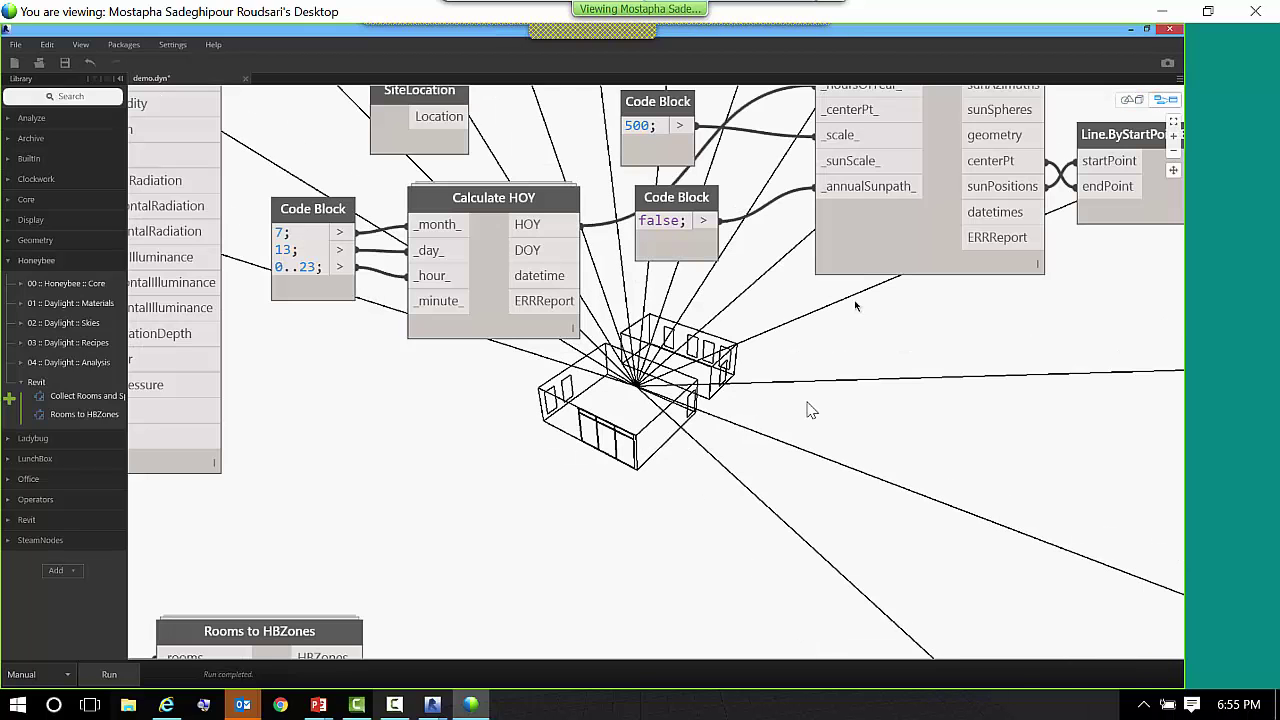
scroll(434, 432, "down", 2)
- Shift the true Code Block, Collect Rooms and Spaces and Rooms to HBZones right; expand Daylight Recipes
right_click(495, 432)
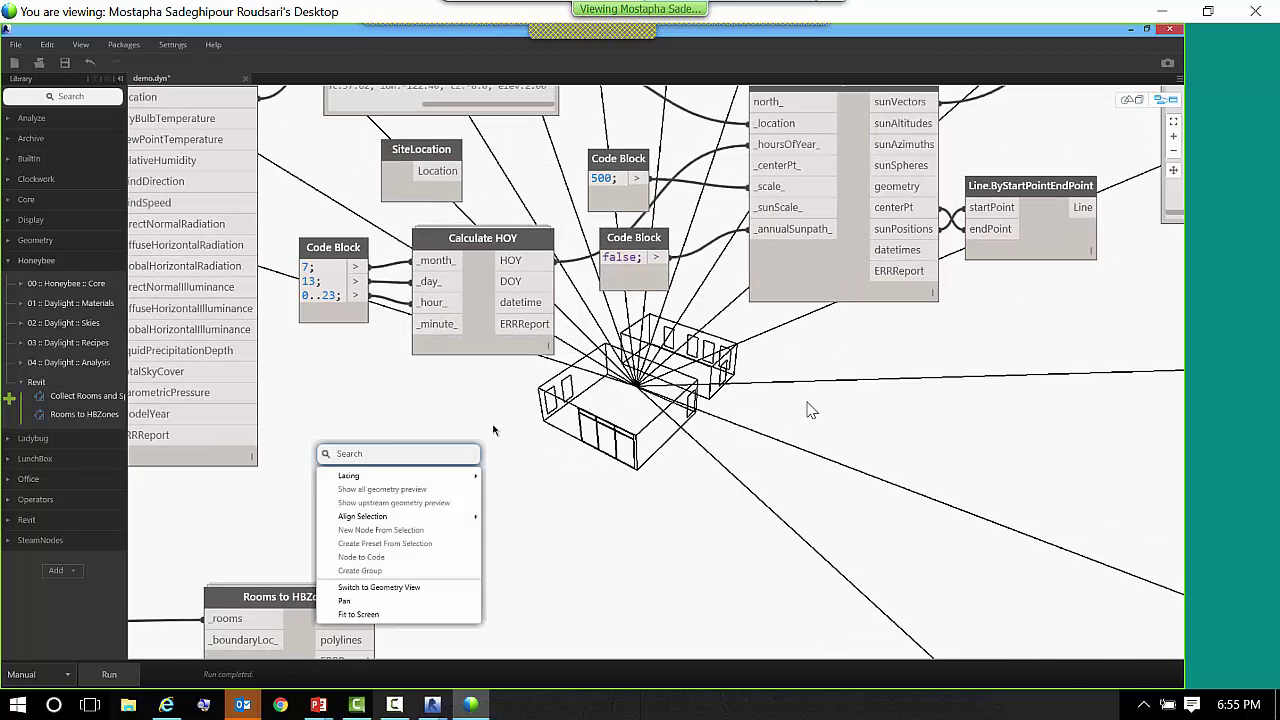
left_click(493, 410)
scroll(505, 407, "down", 2)
middle_click_drag(413, 476, 523, 419)
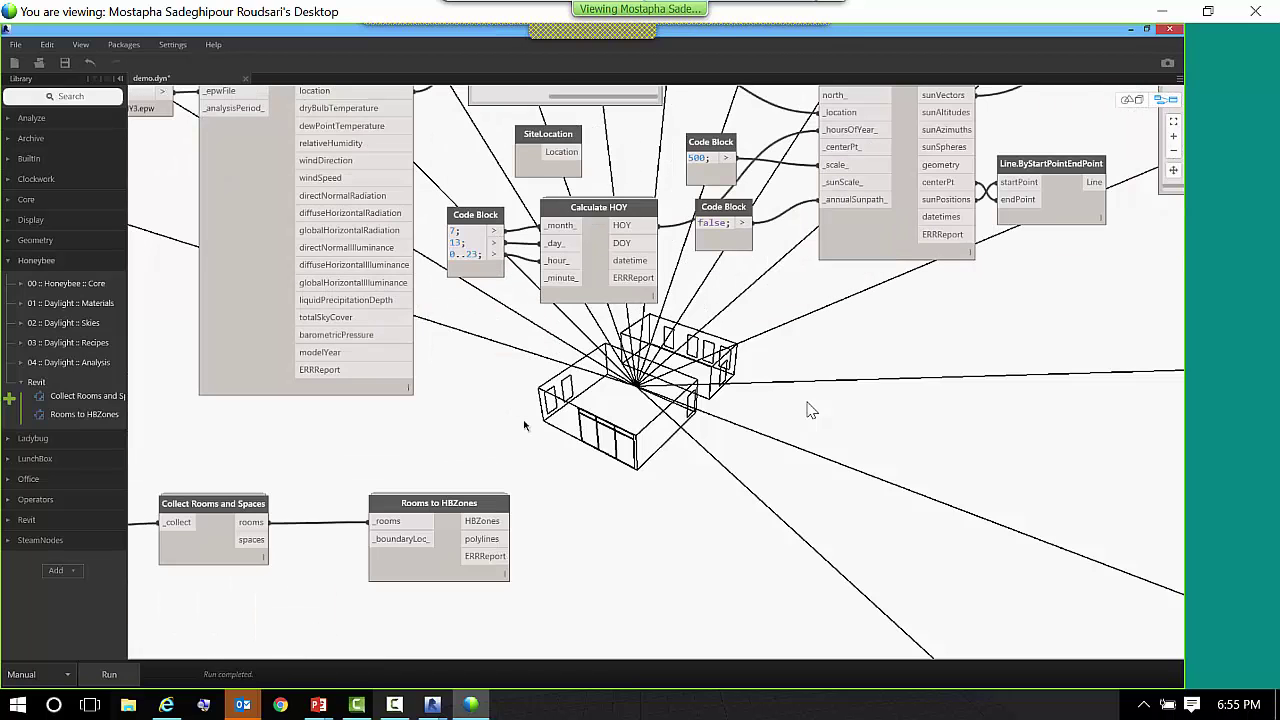
left_click_drag(520, 422, 243, 597)
scroll(283, 600, "down", 2)
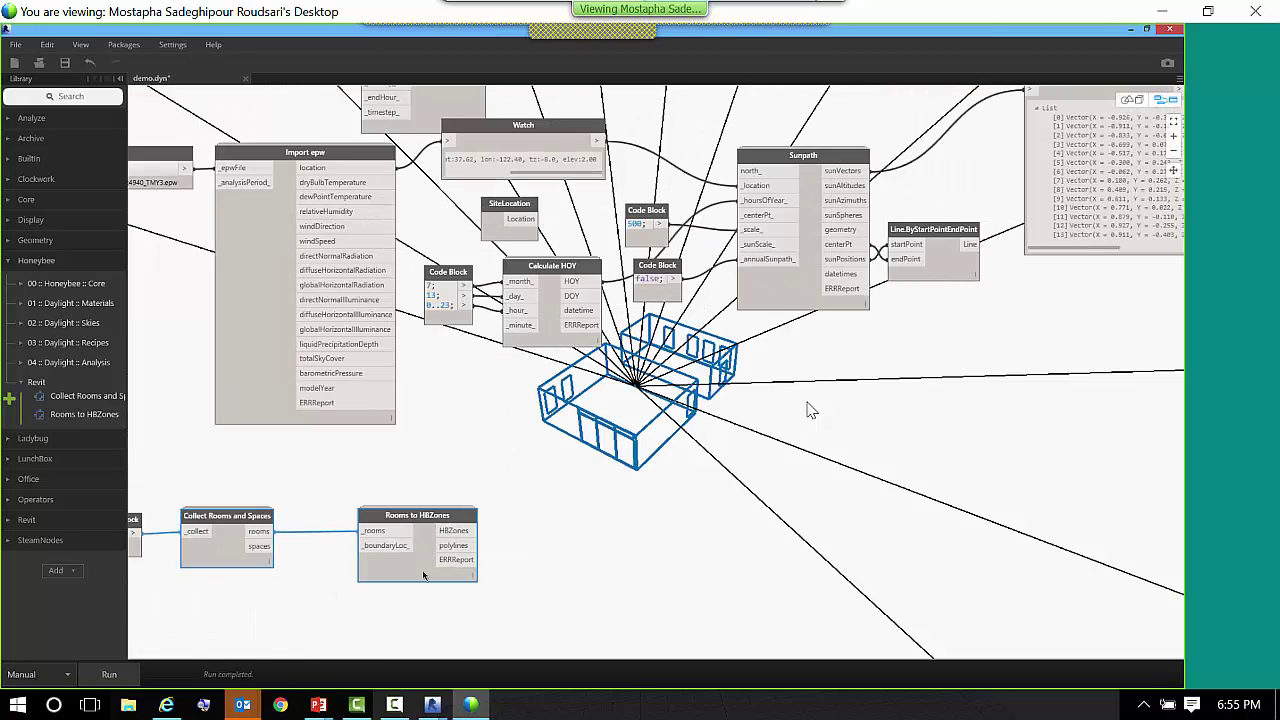
left_click(567, 447)
left_click_drag(567, 447, 264, 566)
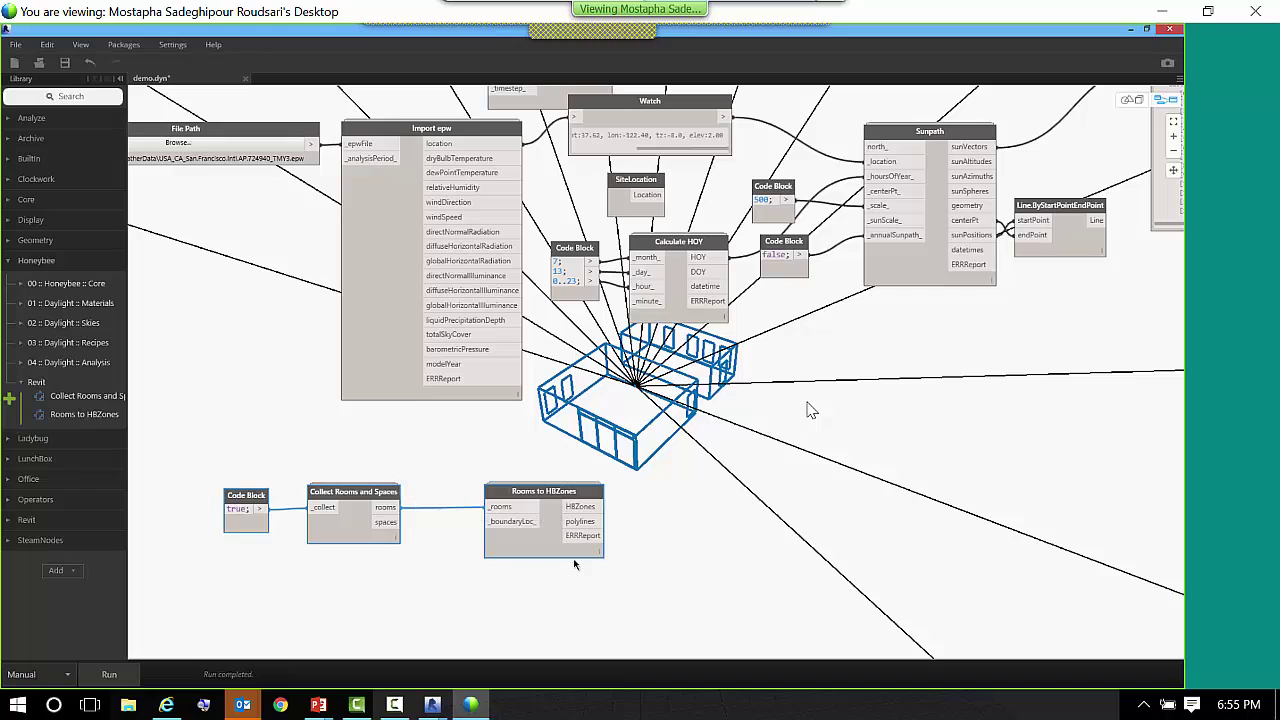
left_click_drag(546, 560, 676, 566)
left_click(800, 464)
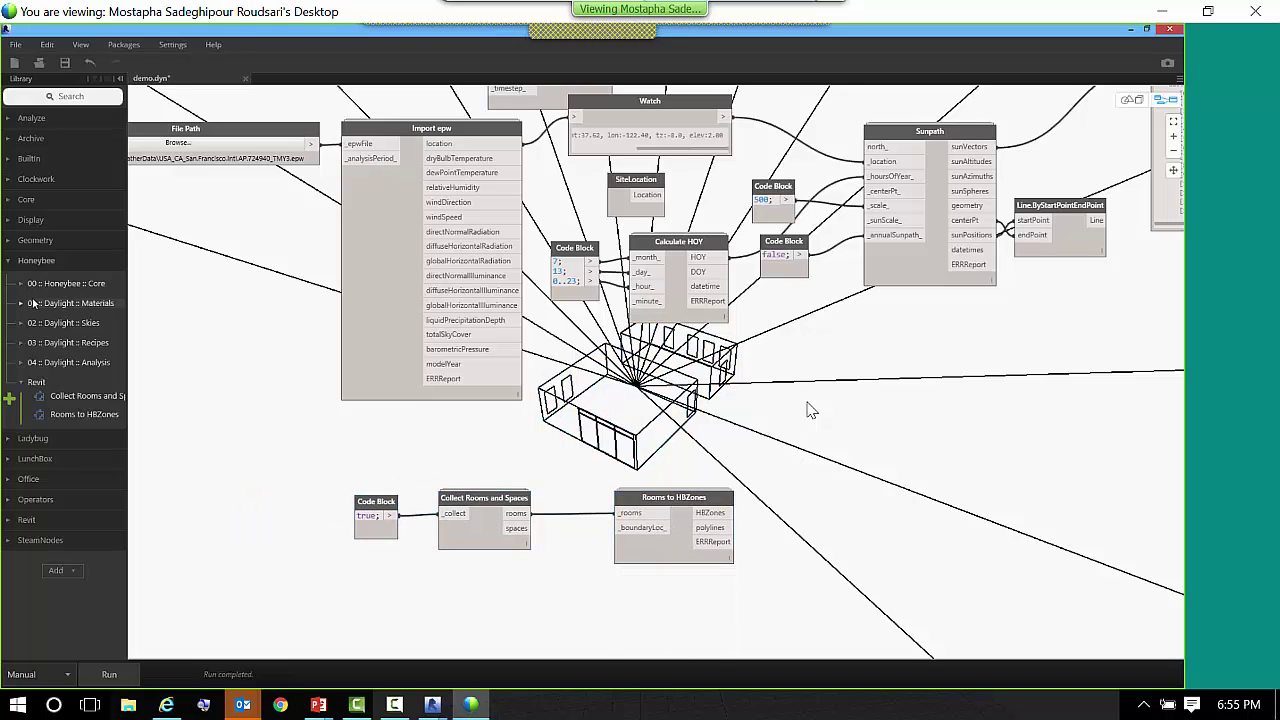
left_click(20, 344)
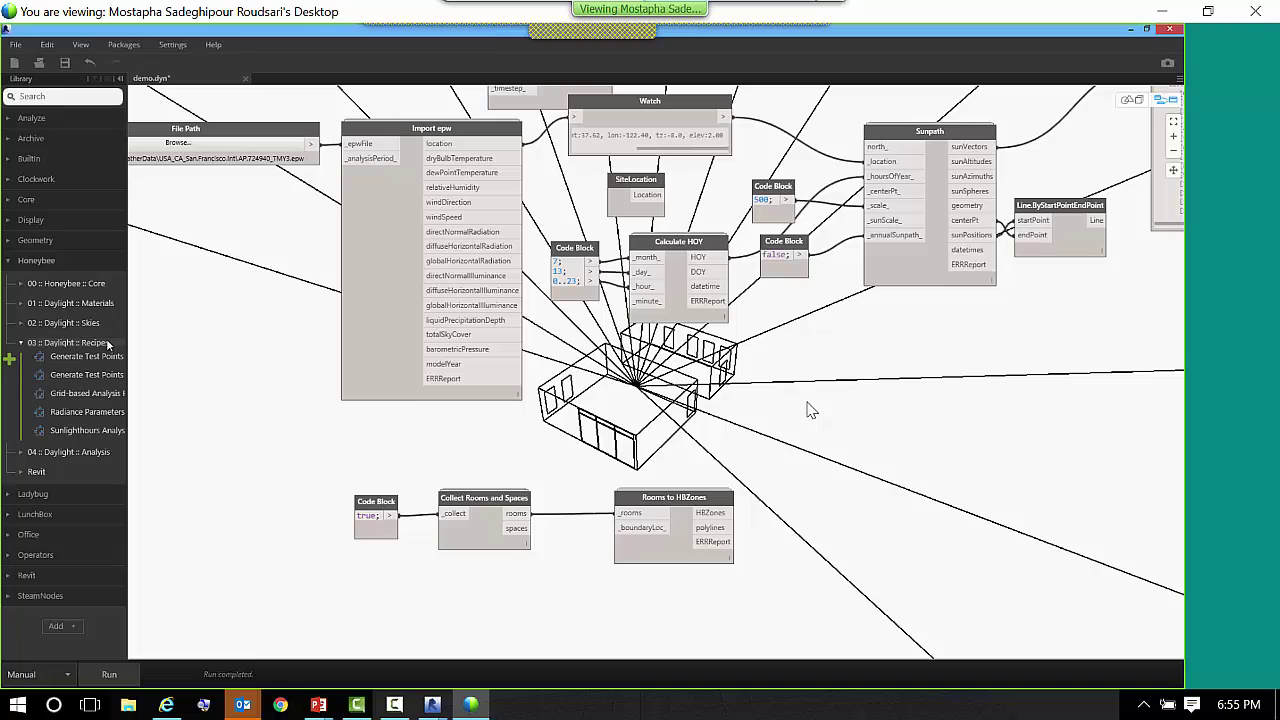
- Place a Sunlighthours Analysis Recipe node and feed it Sunpath's sunVectors into _sunVectors
left_click(100, 430)
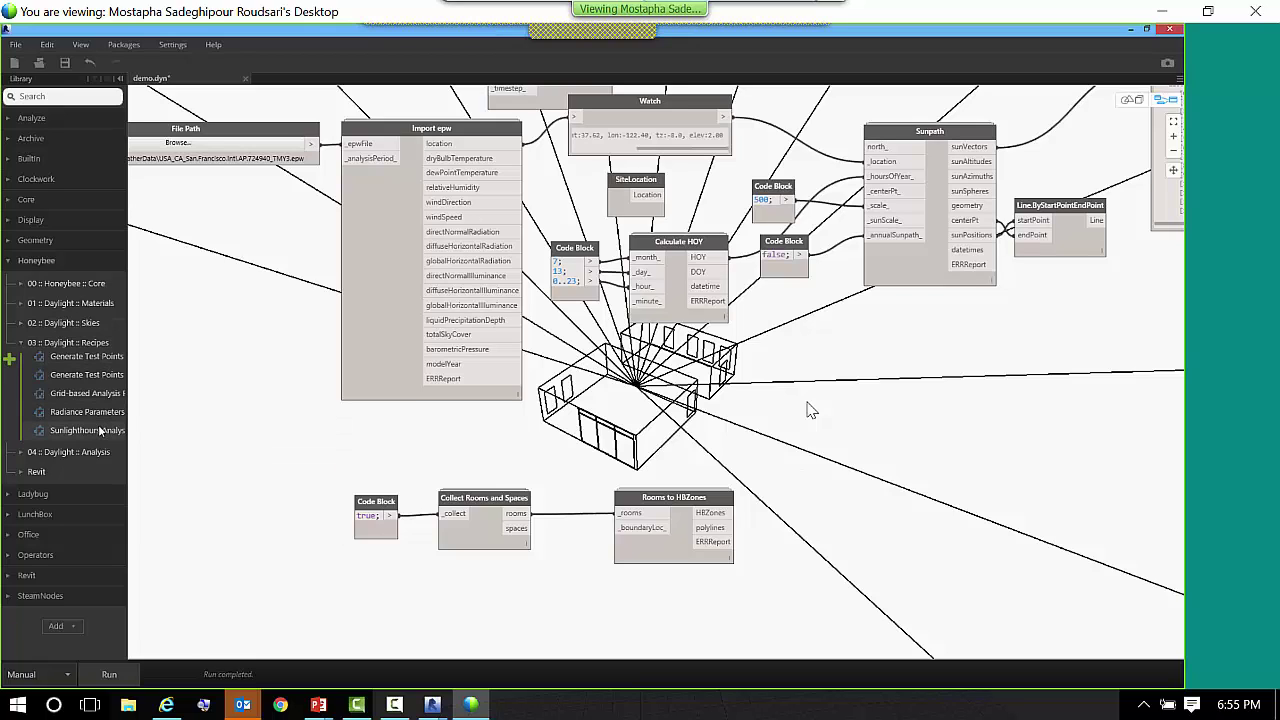
left_click_drag(810, 410, 1010, 422)
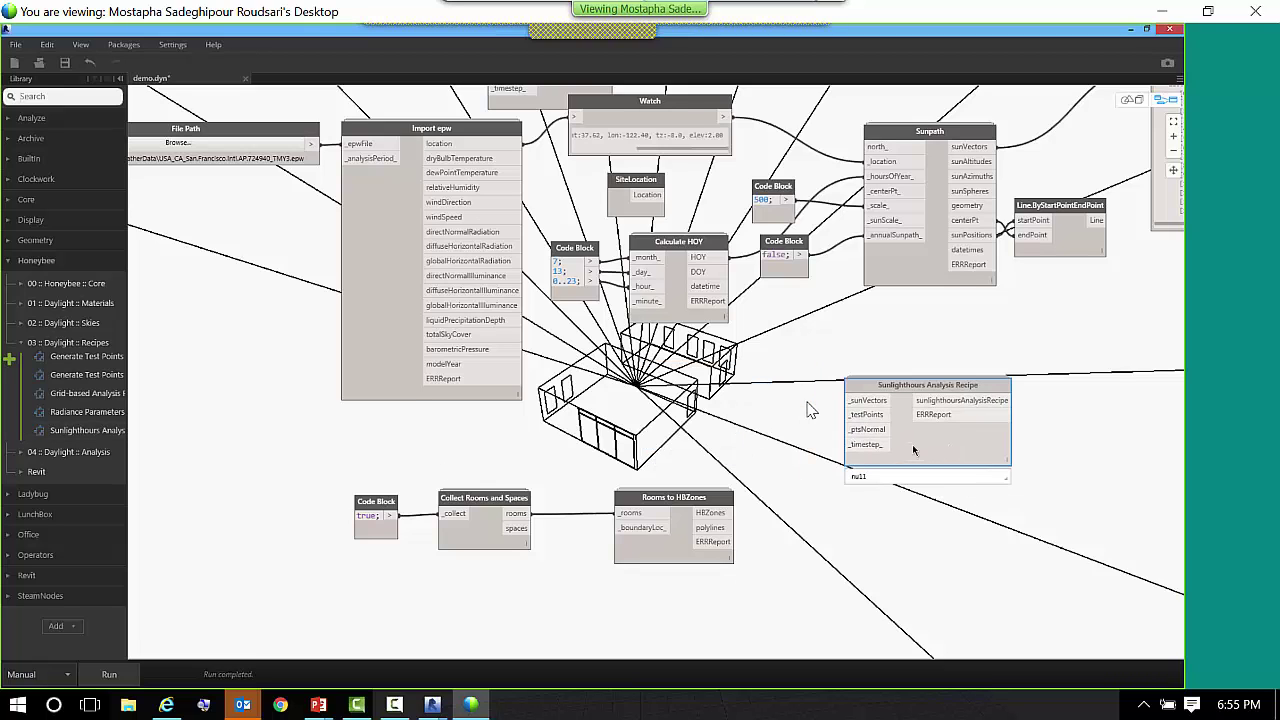
middle_click_drag(801, 516, 721, 509)
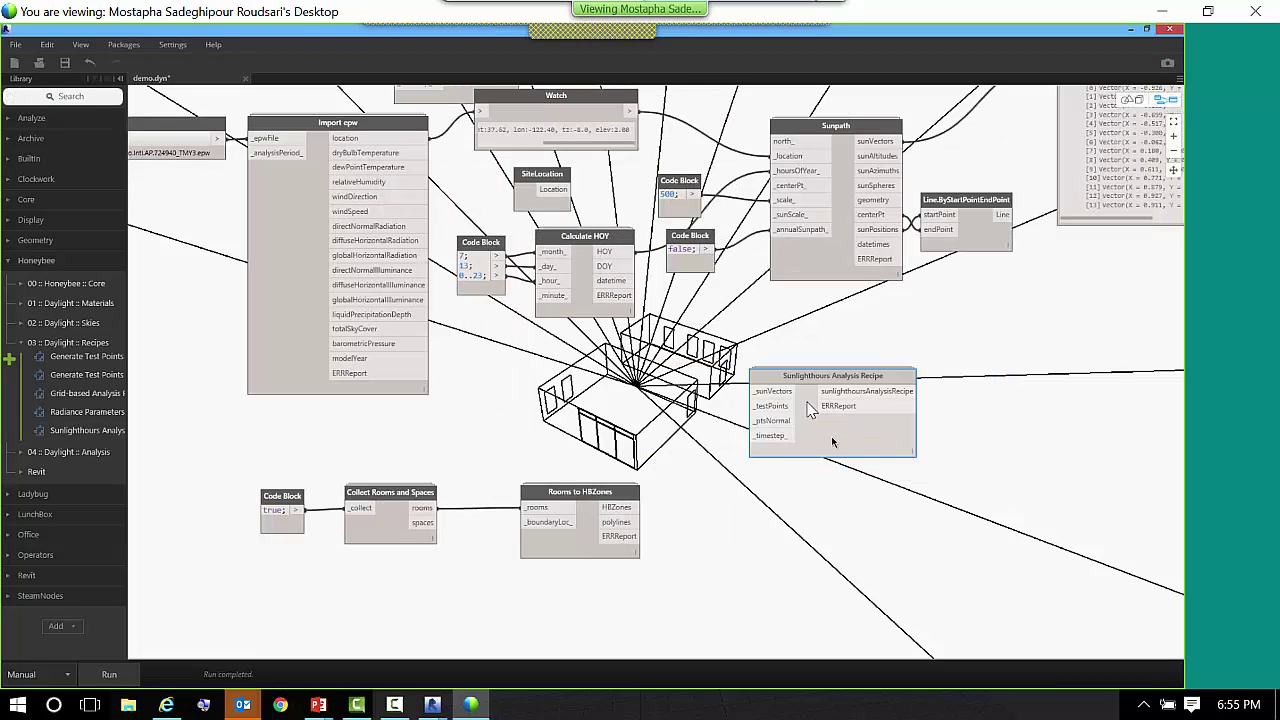
left_click_drag(835, 443, 955, 453)
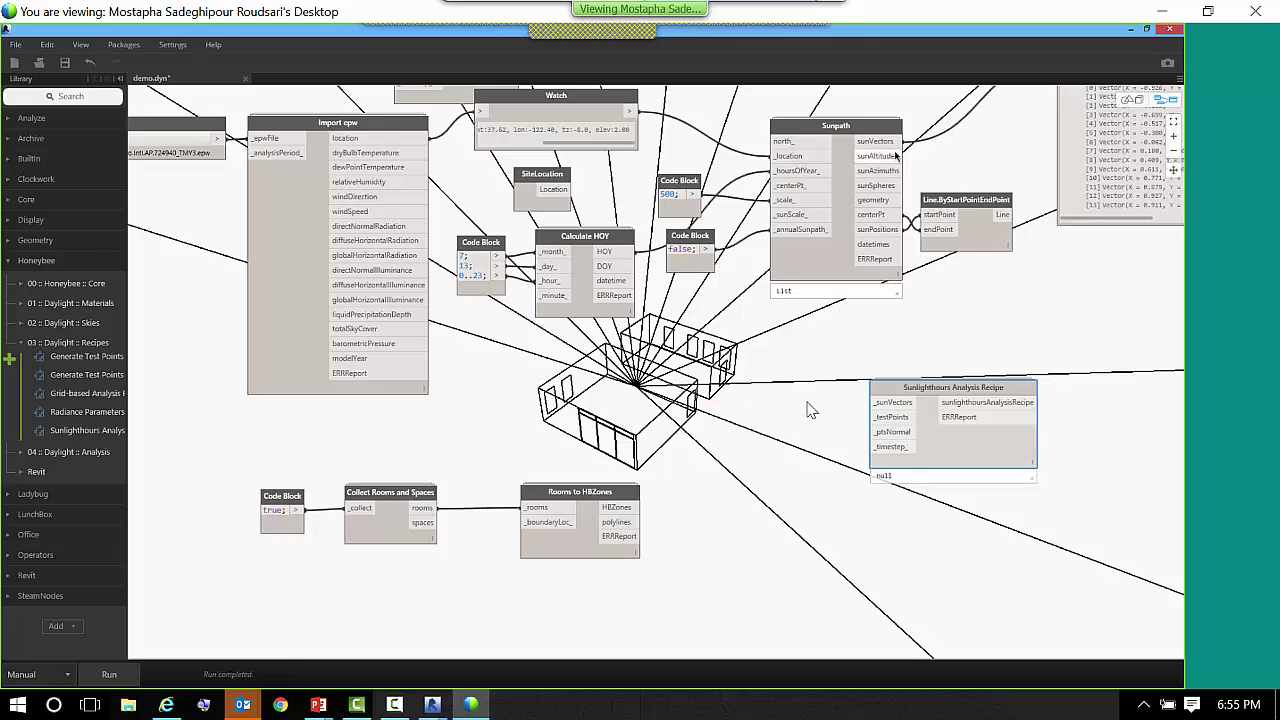
left_click_drag(889, 143, 889, 403)
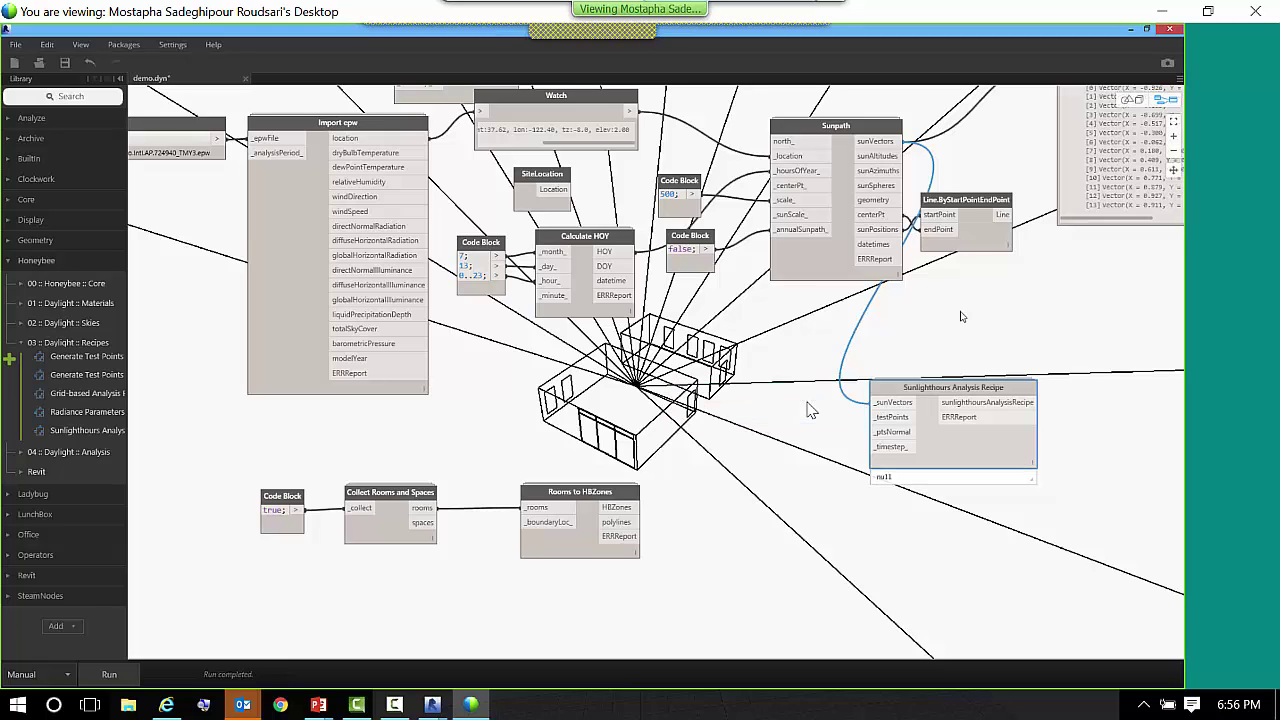
left_click_drag(953, 382, 993, 384)
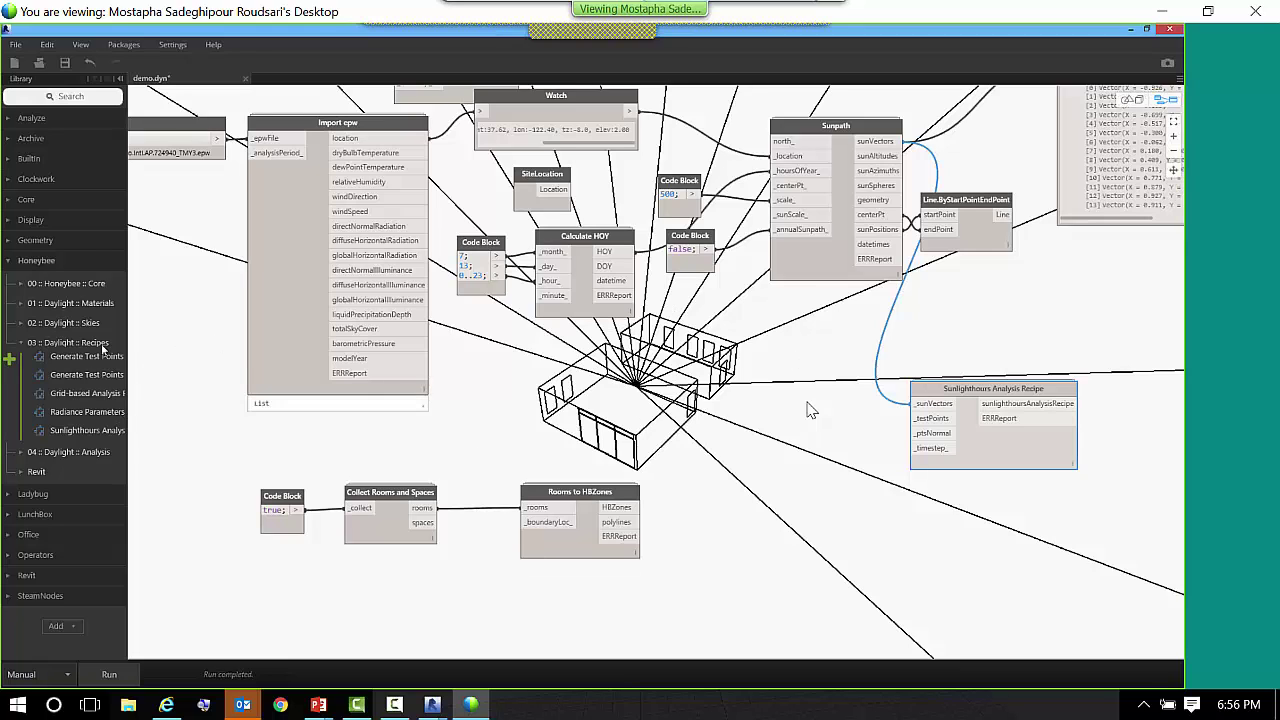
- Place Generate Test Points from HBZones beside Rooms to HBZones and wire its HBZones output in
mouse_move(97, 364)
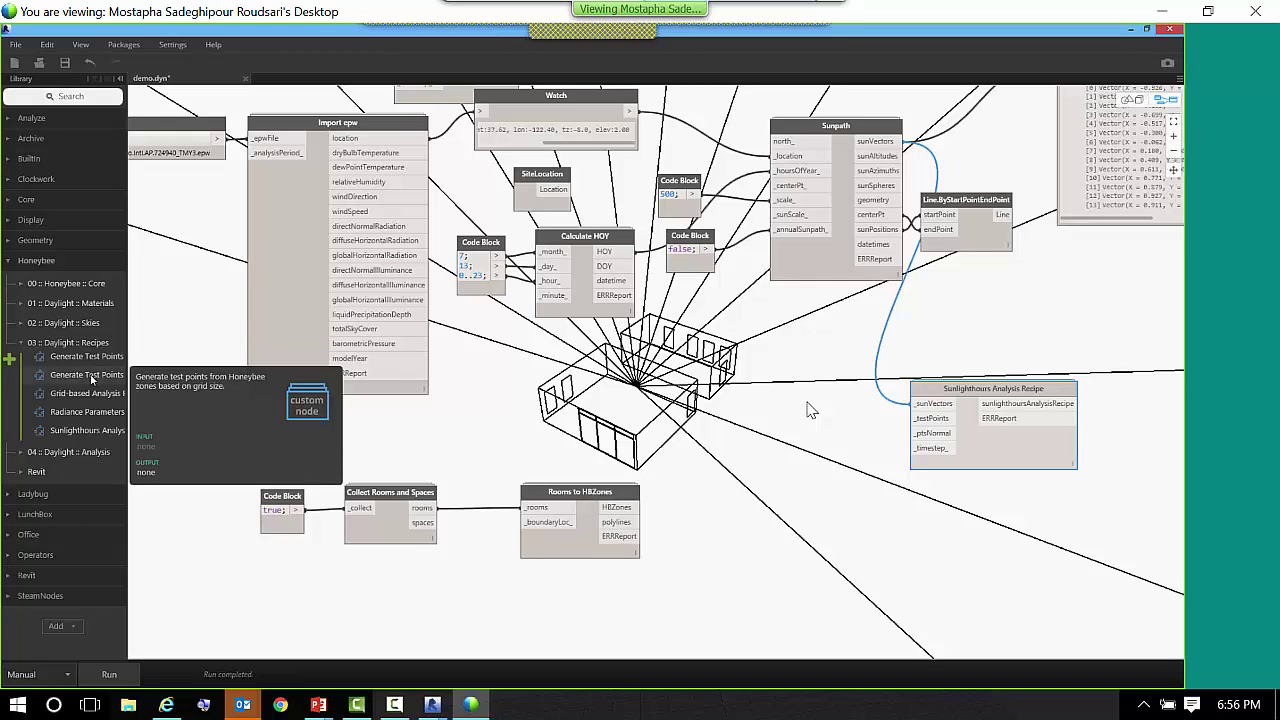
left_click(91, 377)
left_click_drag(736, 429, 760, 521)
middle_click_drag(760, 521, 672, 511)
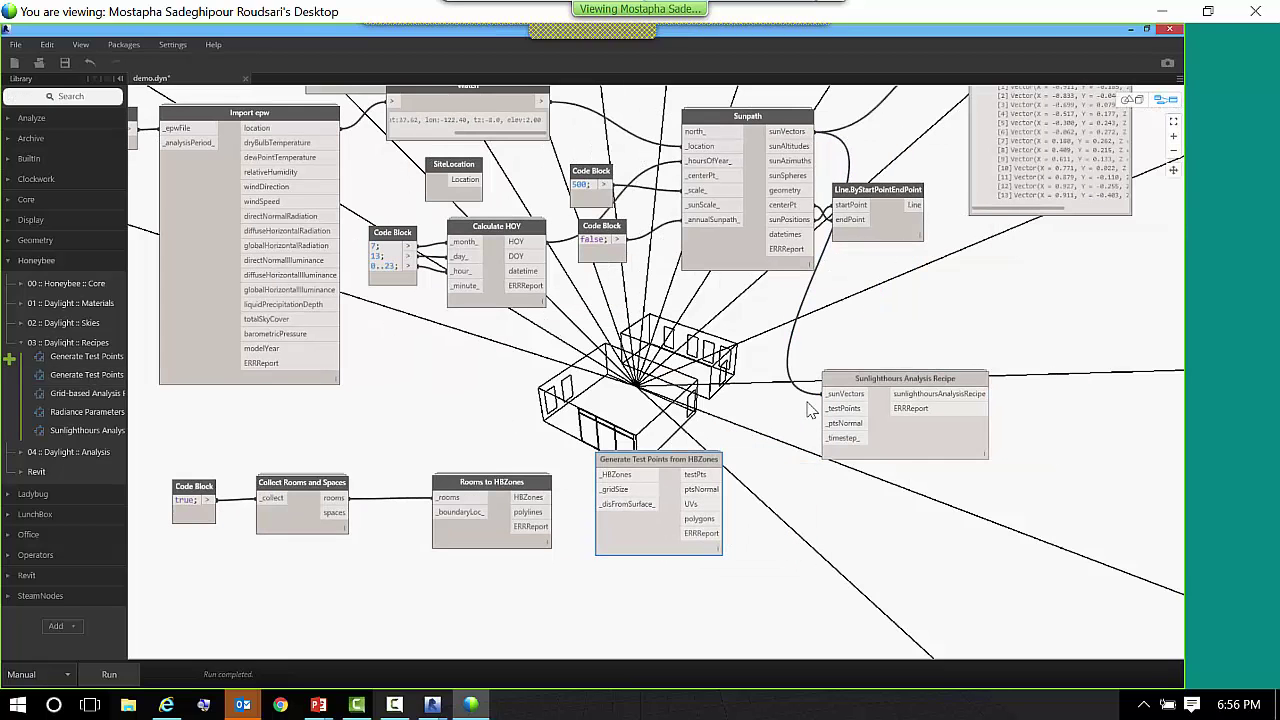
left_click_drag(658, 459, 692, 463)
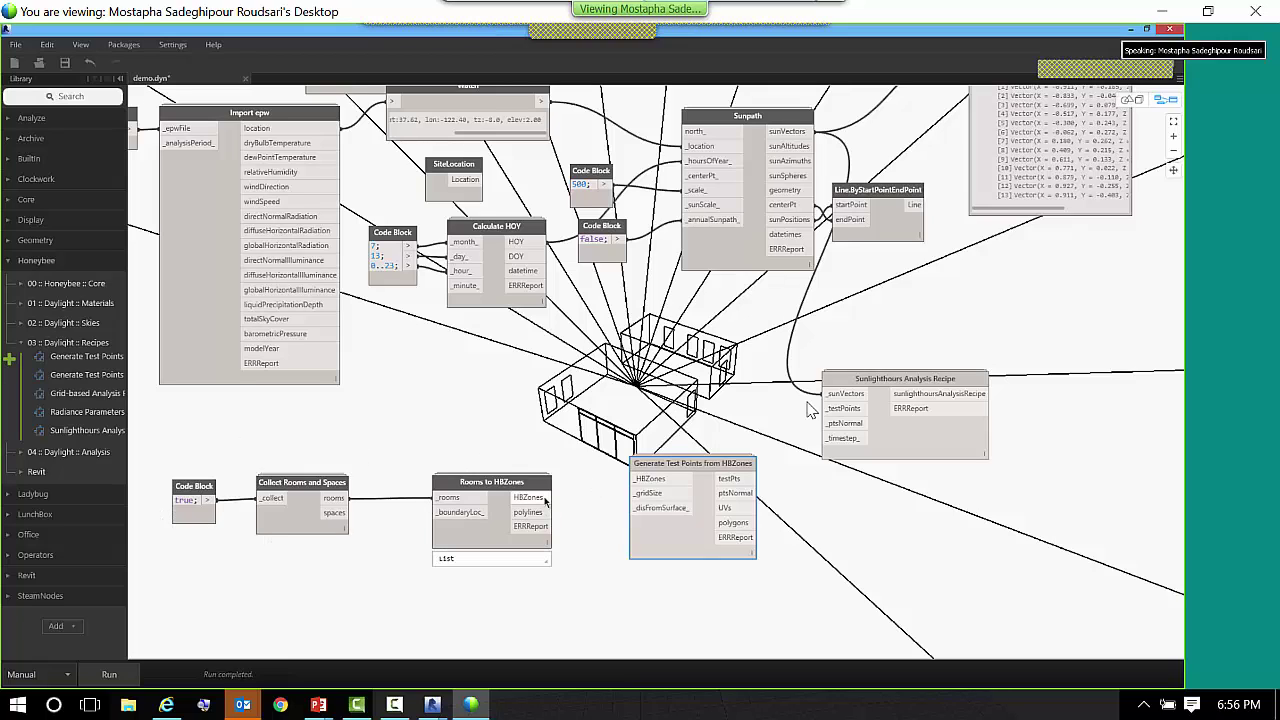
left_click_drag(548, 497, 693, 507)
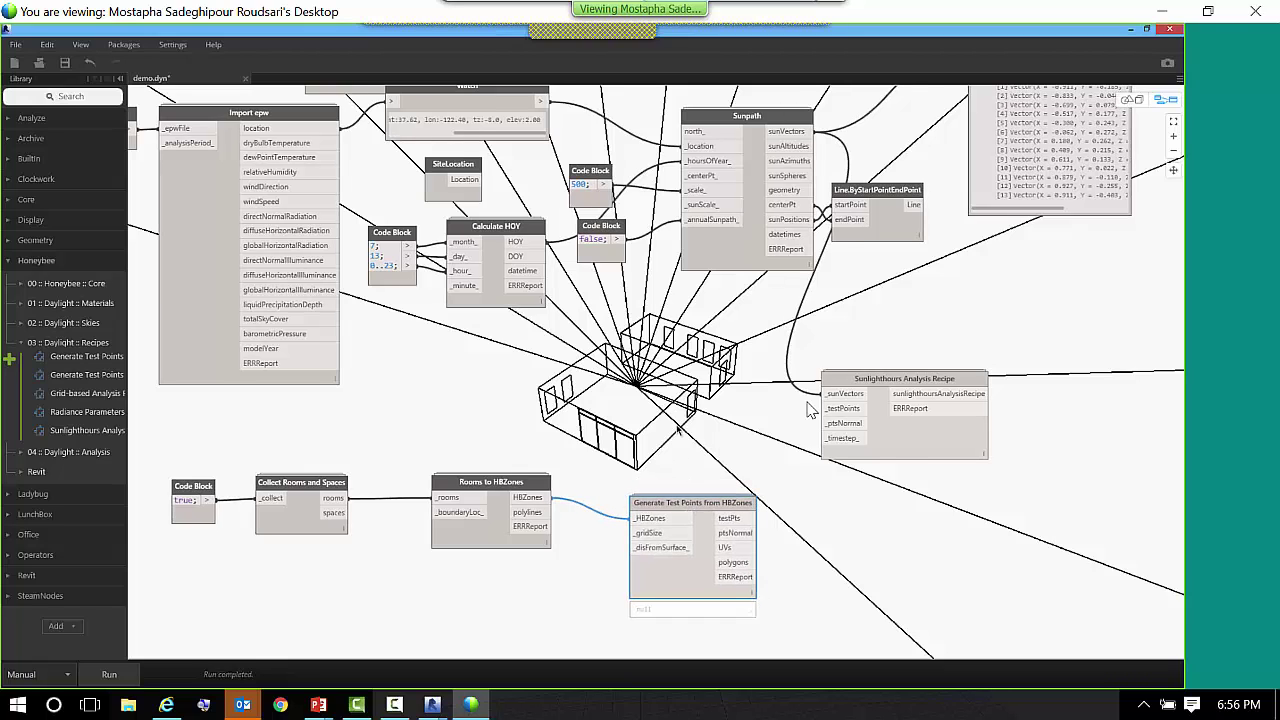
middle_click_drag(678, 428, 663, 380)
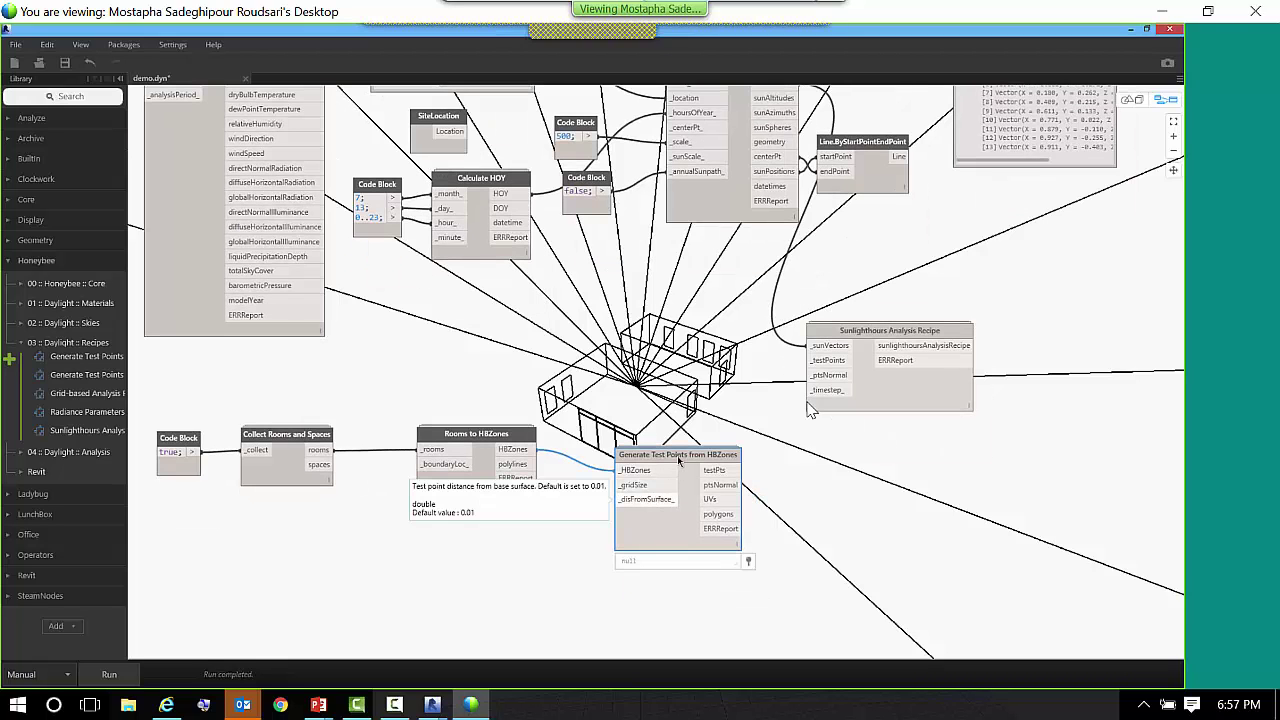
left_click_drag(678, 460, 685, 486)
left_click(543, 518)
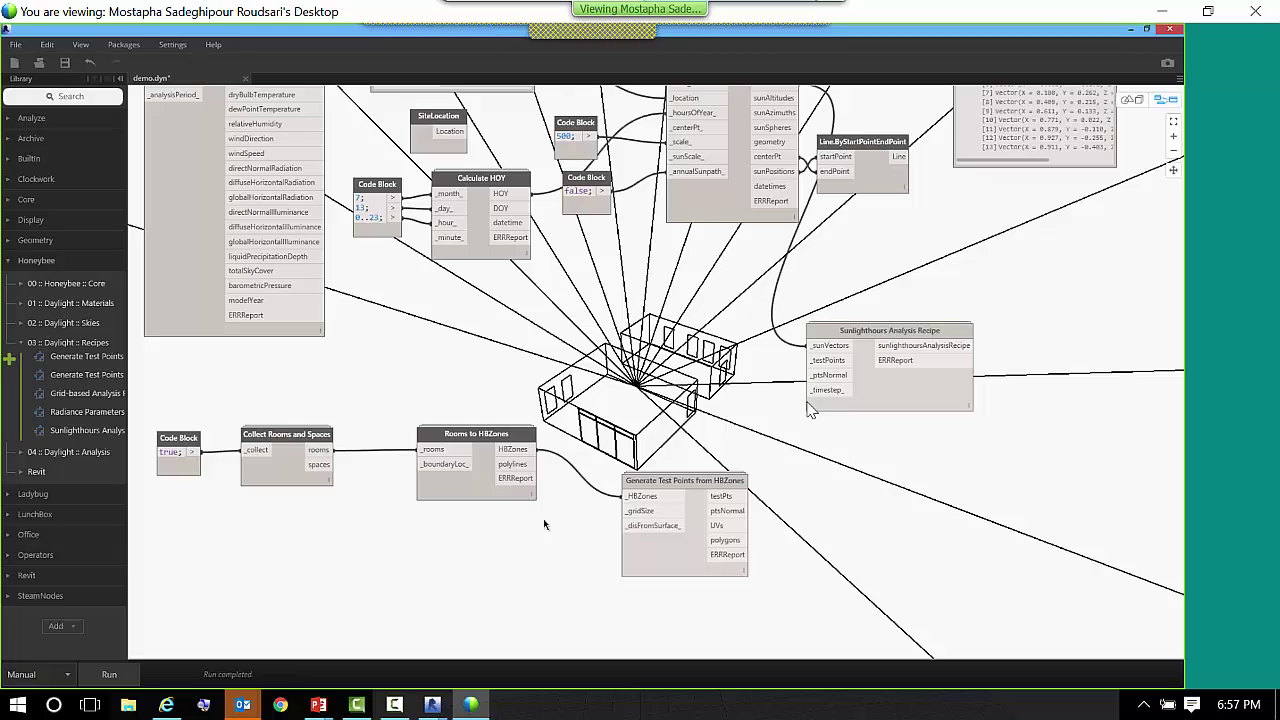
- Create a Code Block with 500; and 750; driving _gridSize and _disFromSurface_, then run the graph
double_click(543, 520)
type("500")
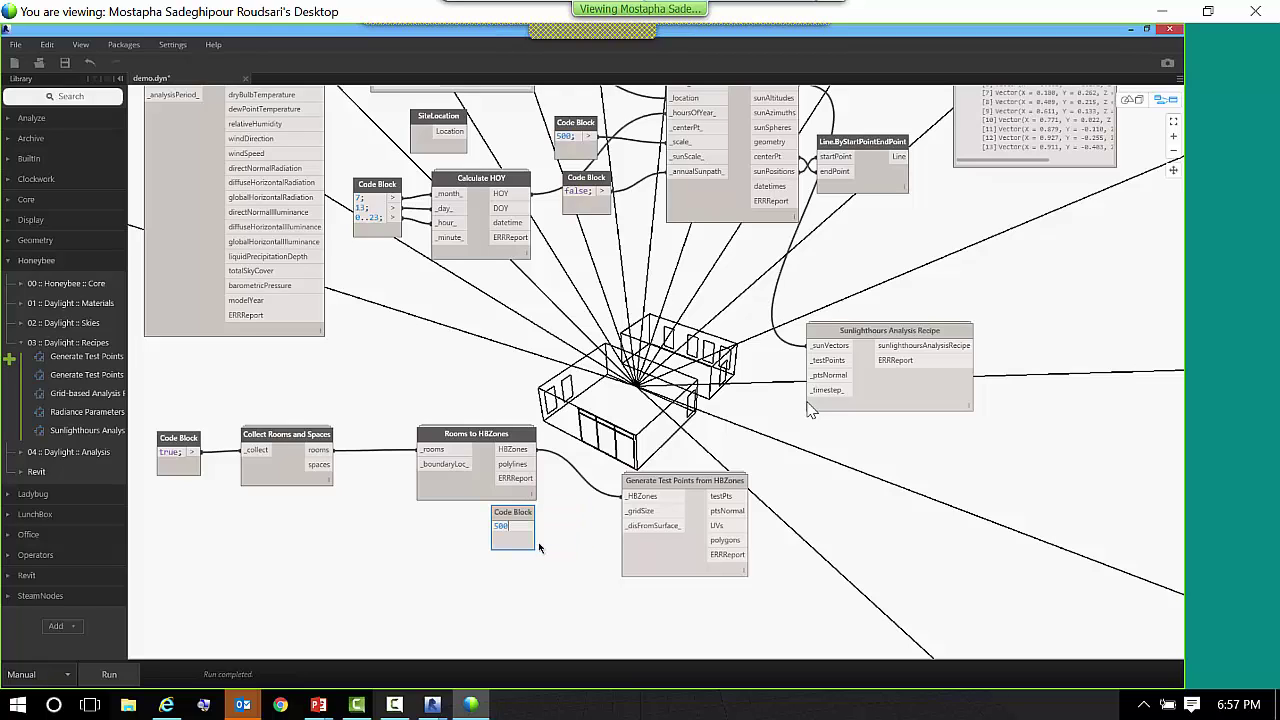
type(";")
key("Return")
left_click(540, 548)
left_click_drag(525, 525, 622, 511)
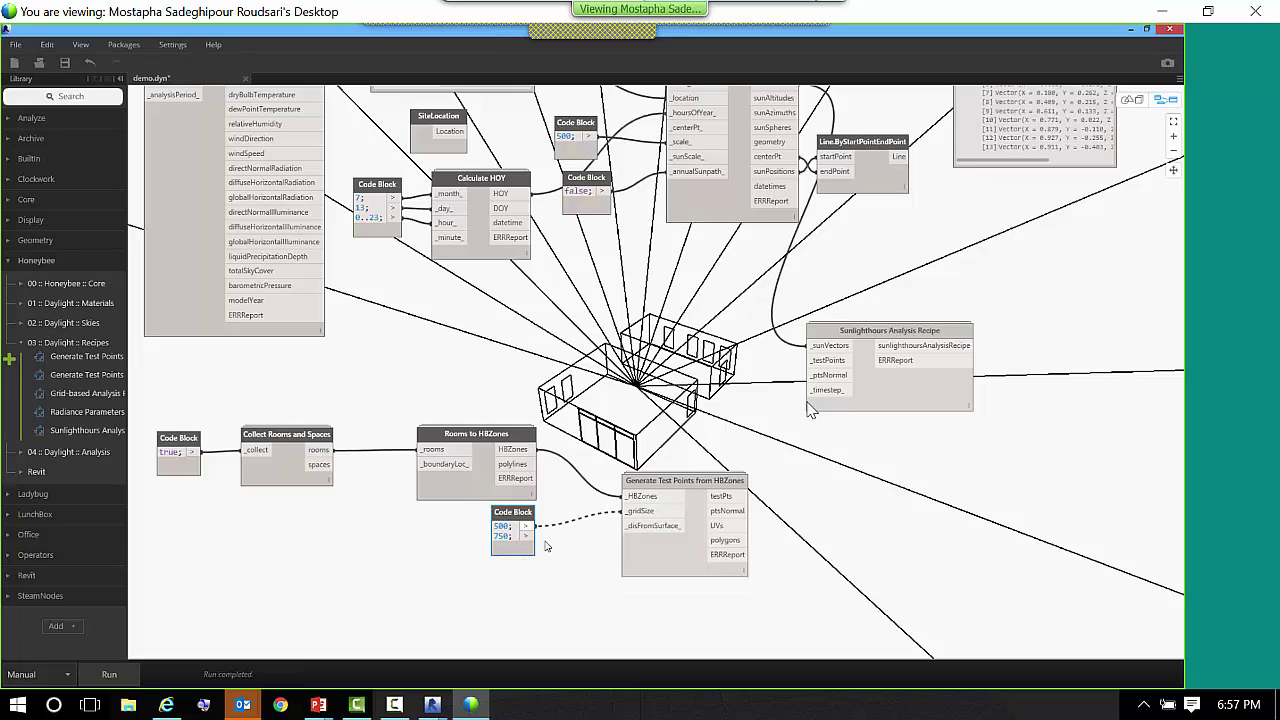
left_click_drag(525, 536, 622, 525)
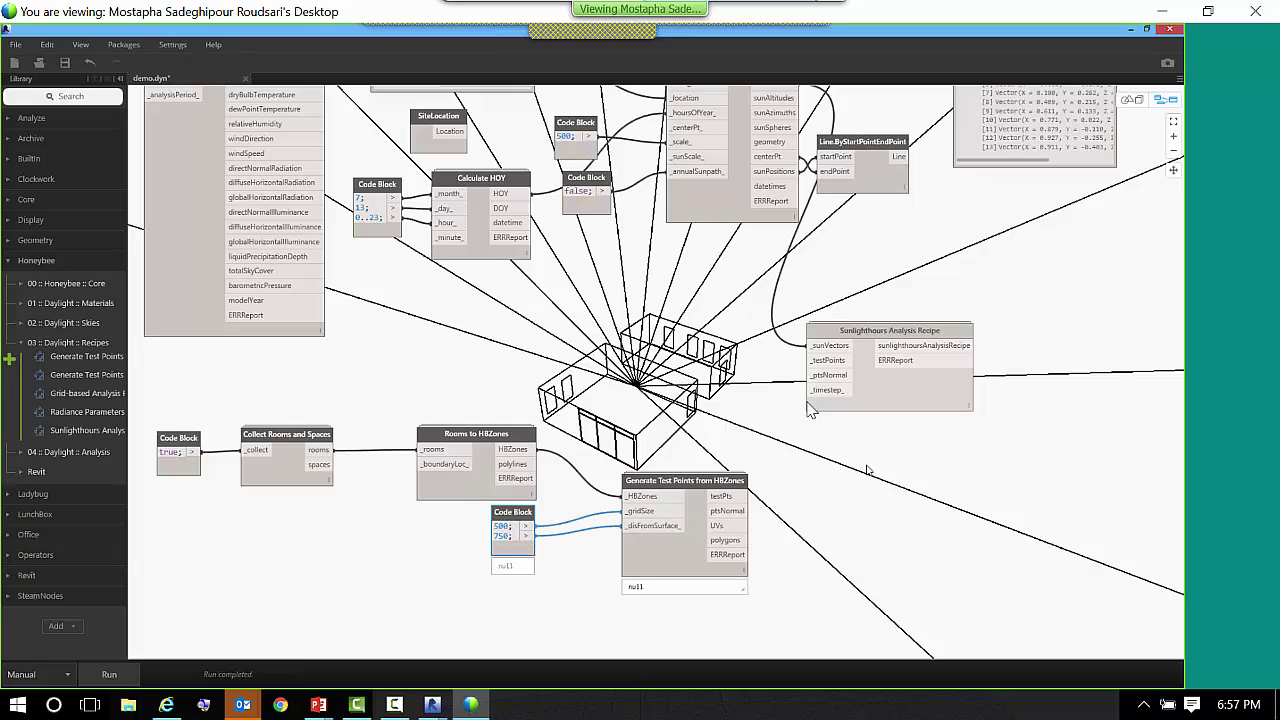
left_click_drag(872, 388, 1007, 403)
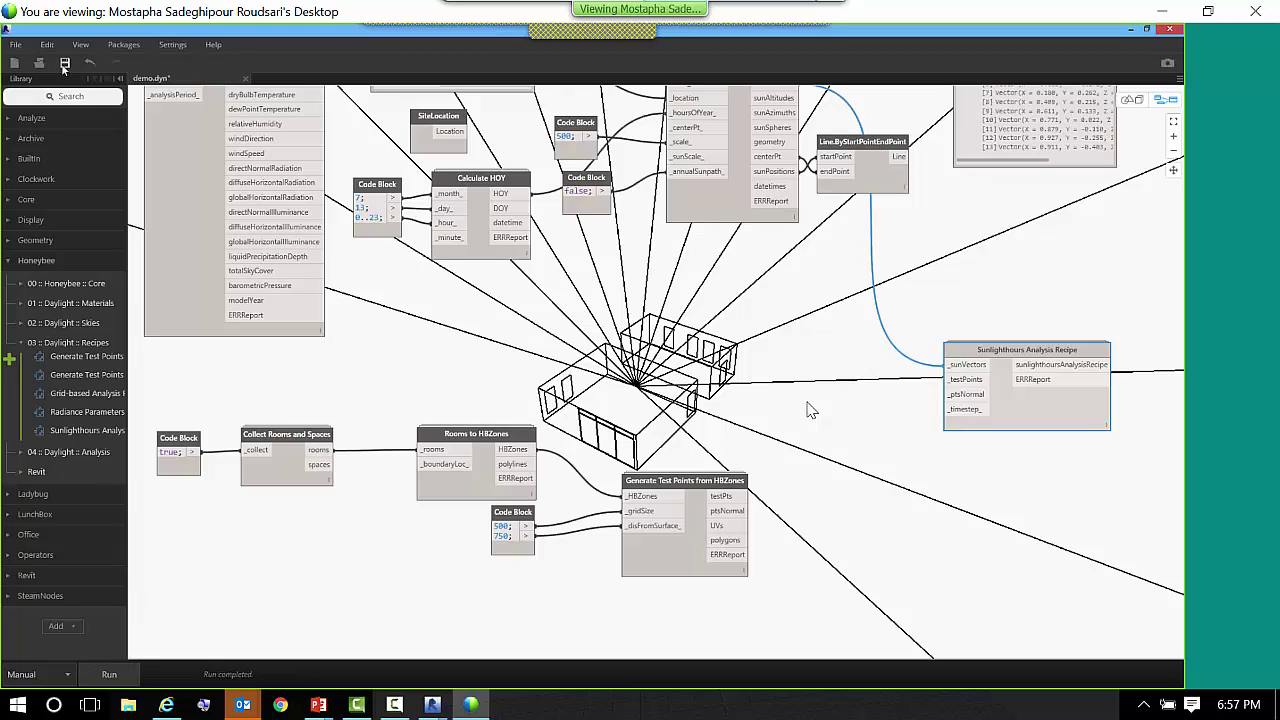
left_click(109, 674)
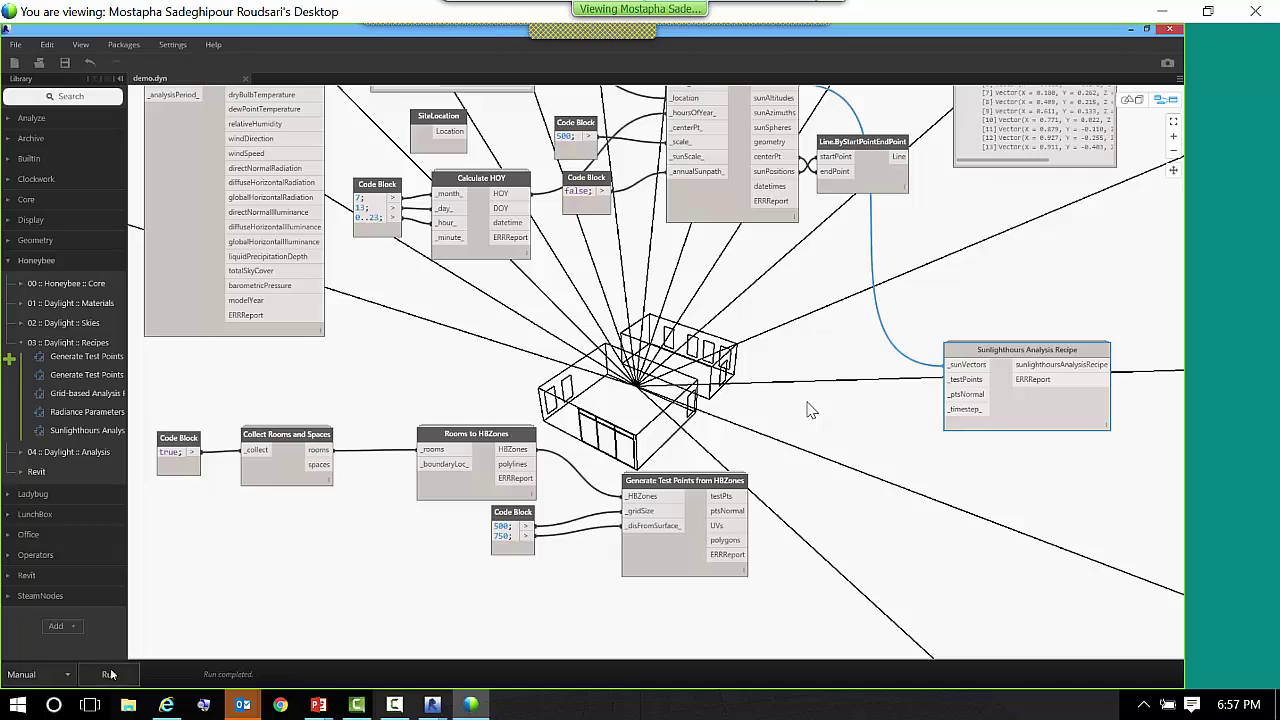
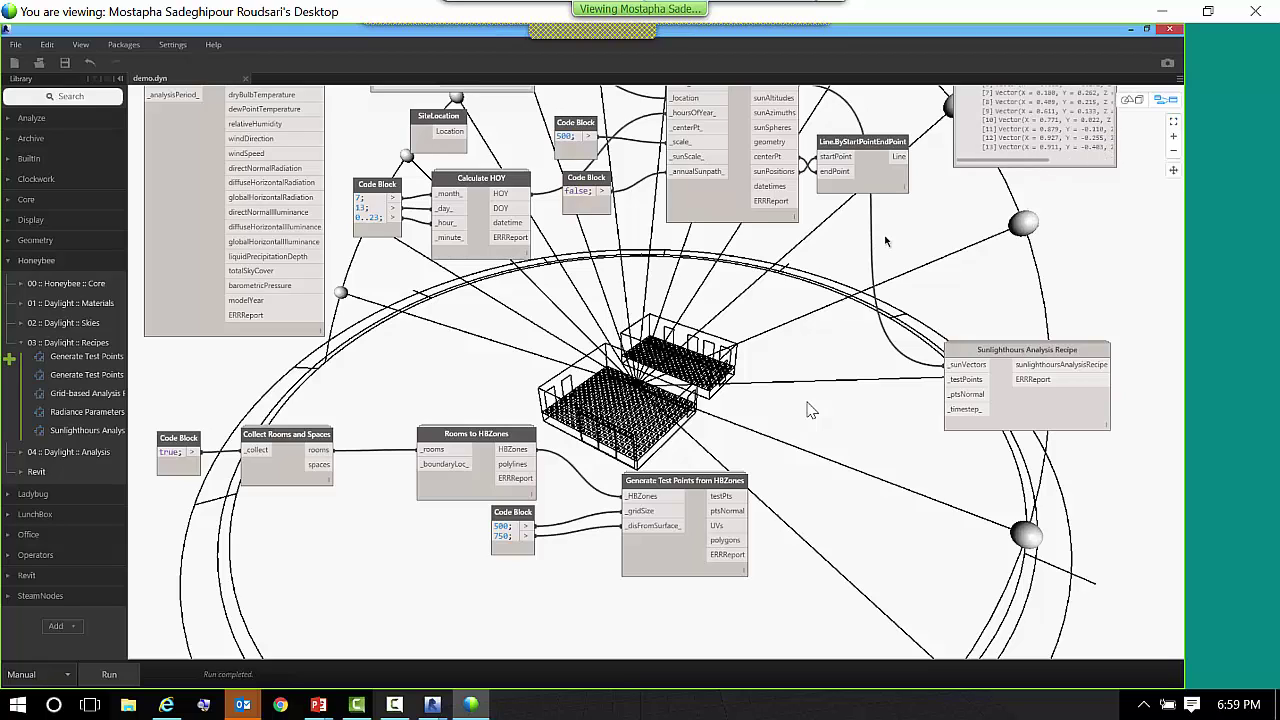
- Orbit and zoom the 3D preview to inspect the two rooms and their test-point grids
left_click(1128, 100)
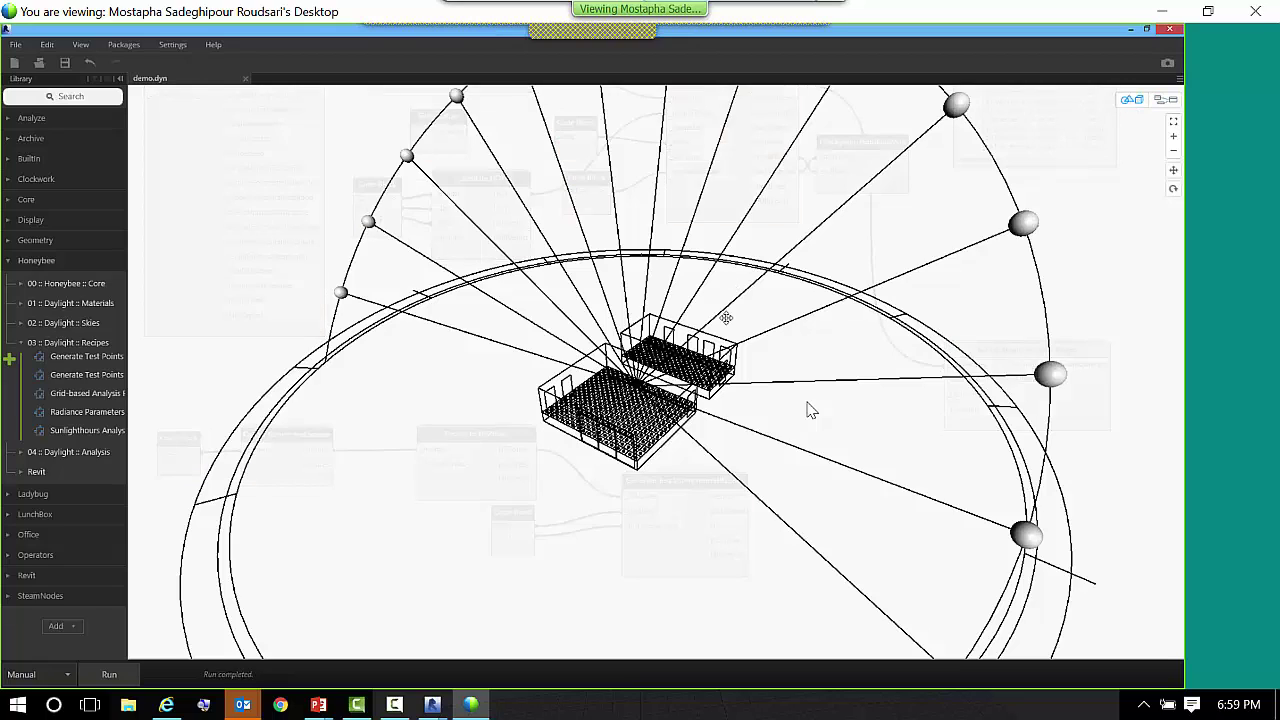
mouse_move(650, 400)
right_mouse_down()
mouse_move(680, 408)
mouse_move(650, 390)
mouse_move(655, 375)
right_mouse_up()
scroll(665, 420, "up", 5)
mouse_move(810, 410)
right_mouse_down()
mouse_move(790, 408)
mouse_move(810, 411)
right_mouse_up()
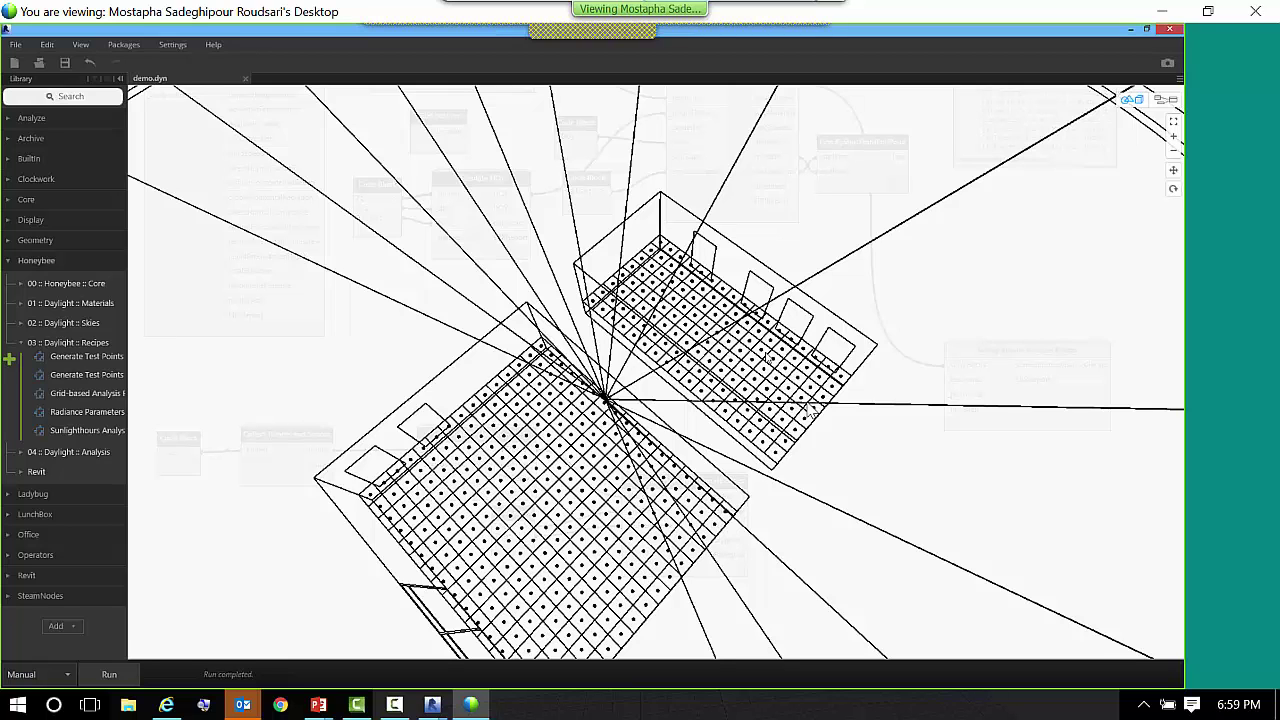
right_click_drag(762, 425, 810, 410)
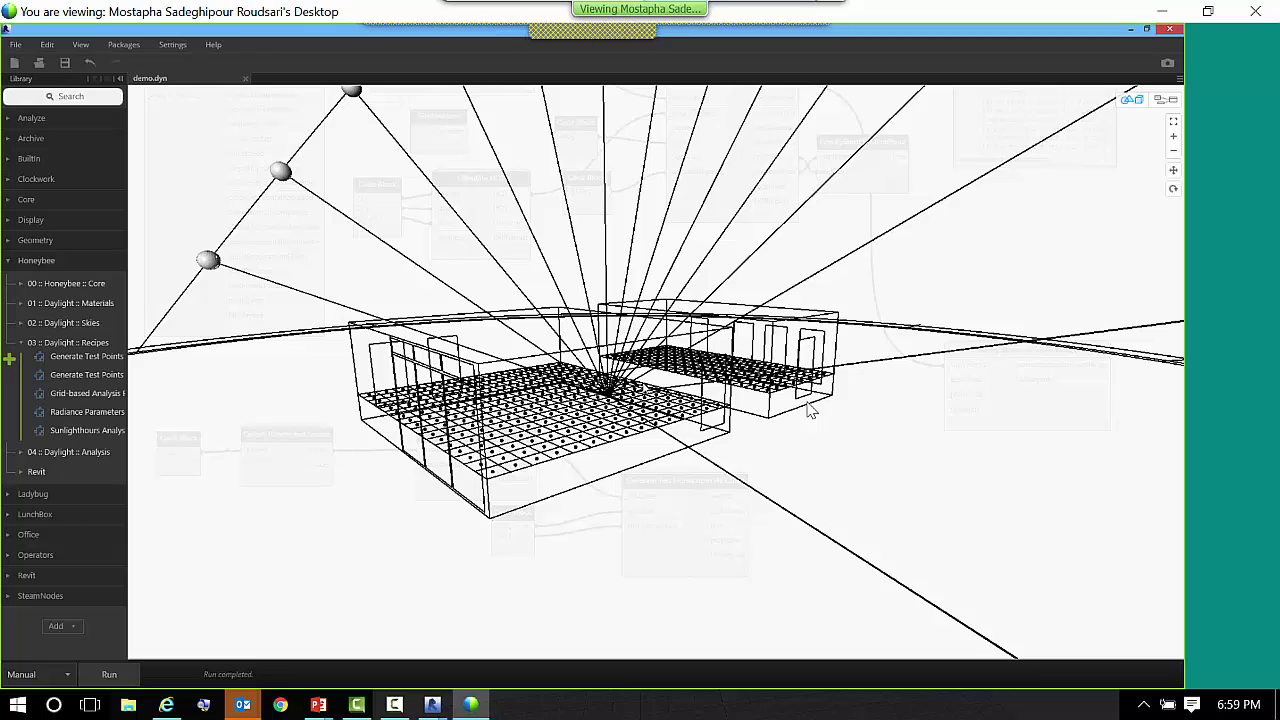
right_click_drag(414, 417, 505, 430)
scroll(424, 411, "down", 5)
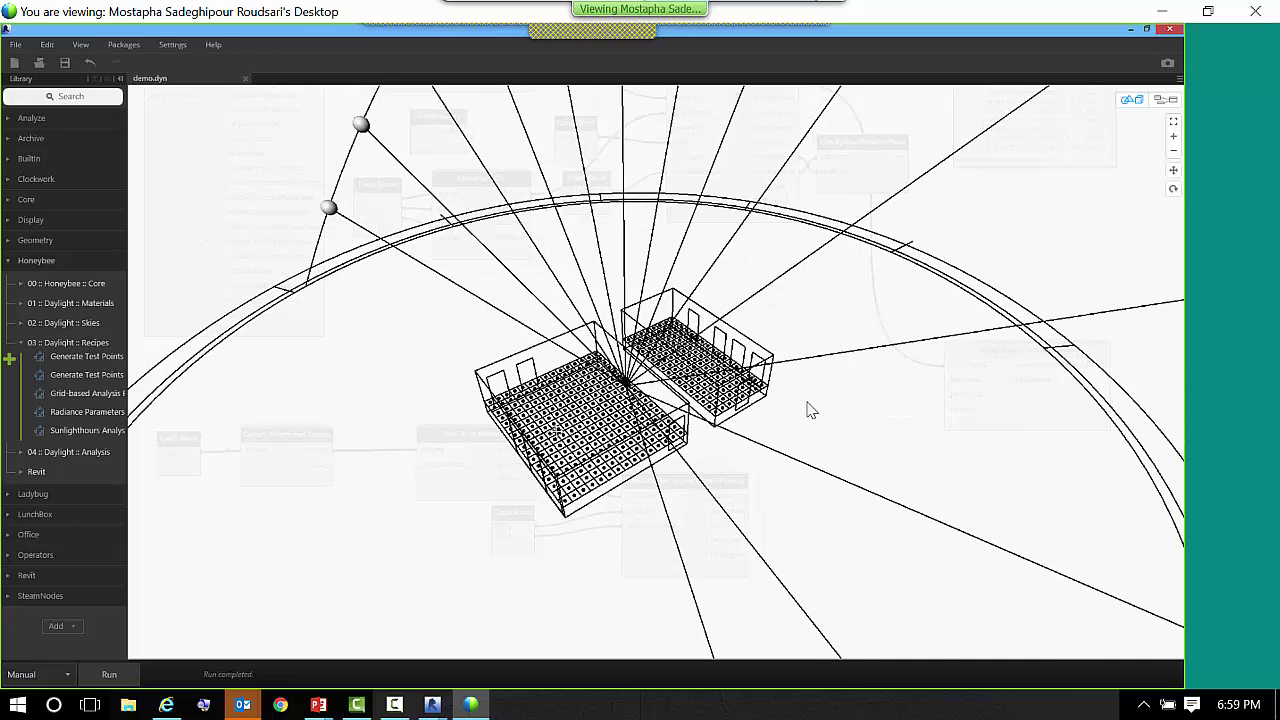
right_click_drag(811, 410, 811, 410)
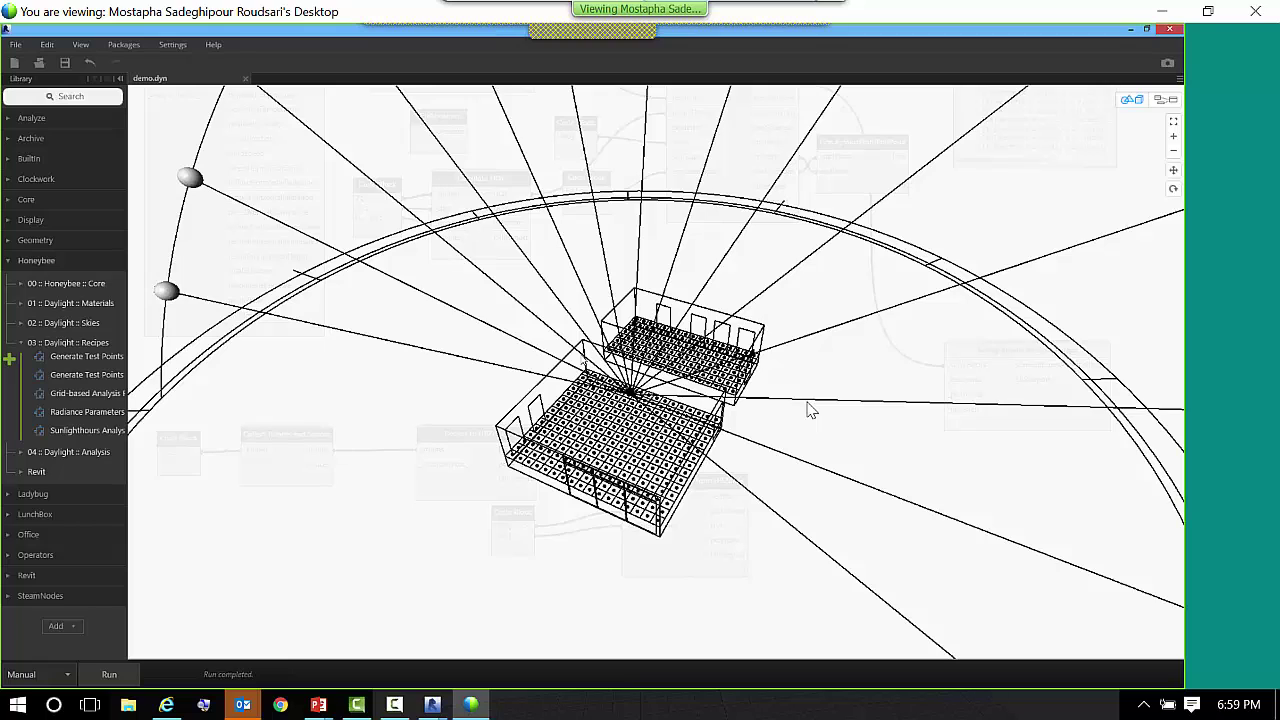
left_click(1162, 101)
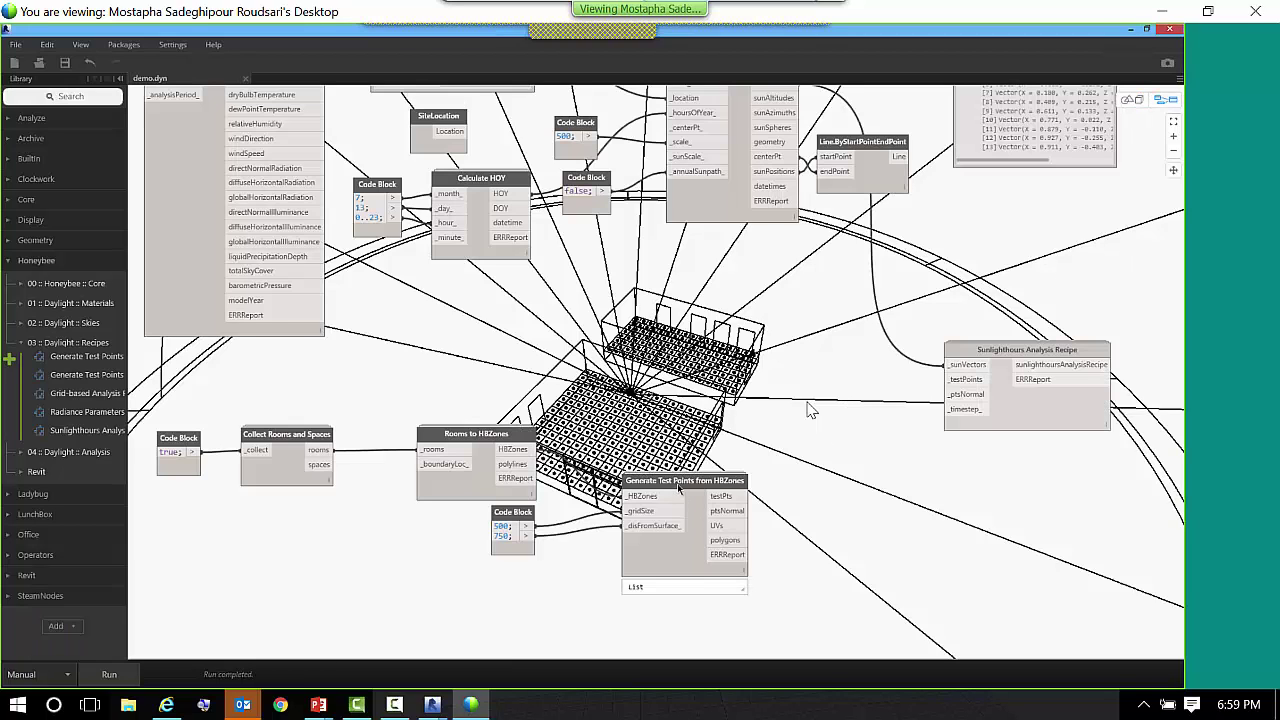
- Wire testPts to _testPoints and ptsNormal to _ptsNormal on the Sunlighthours Analysis Recipe
left_click_drag(666, 502, 655, 511)
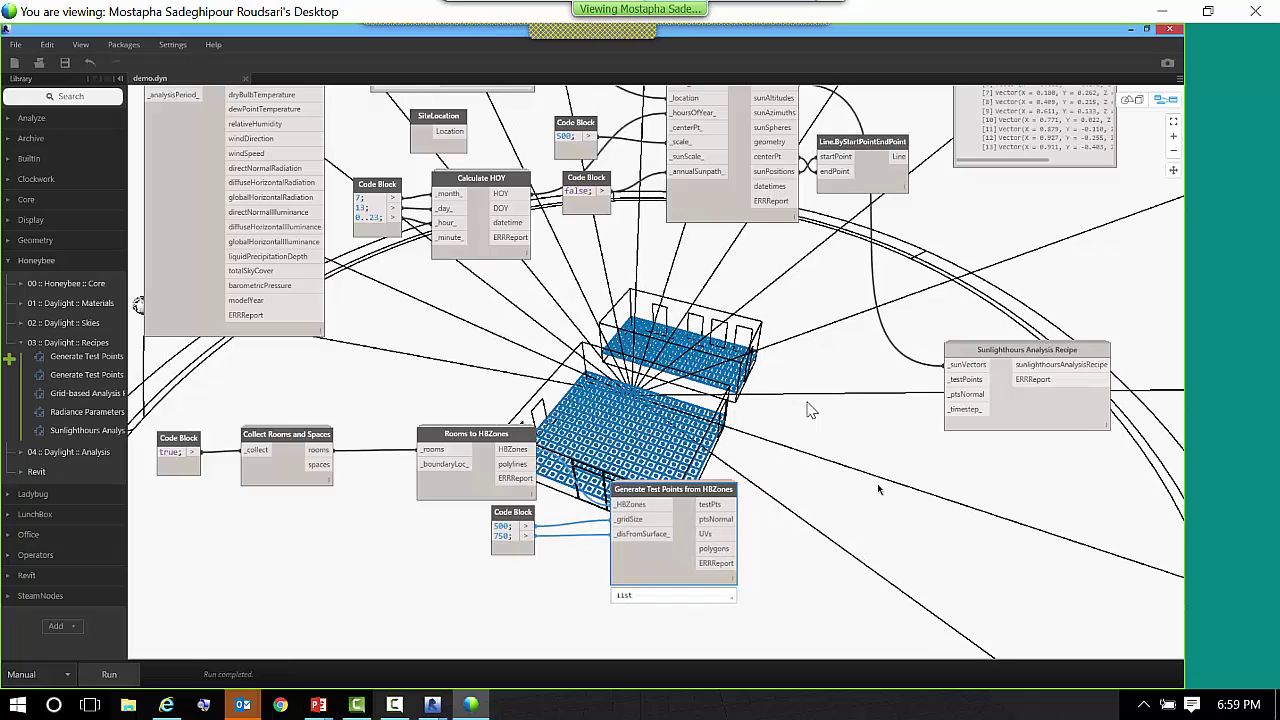
left_click(810, 410)
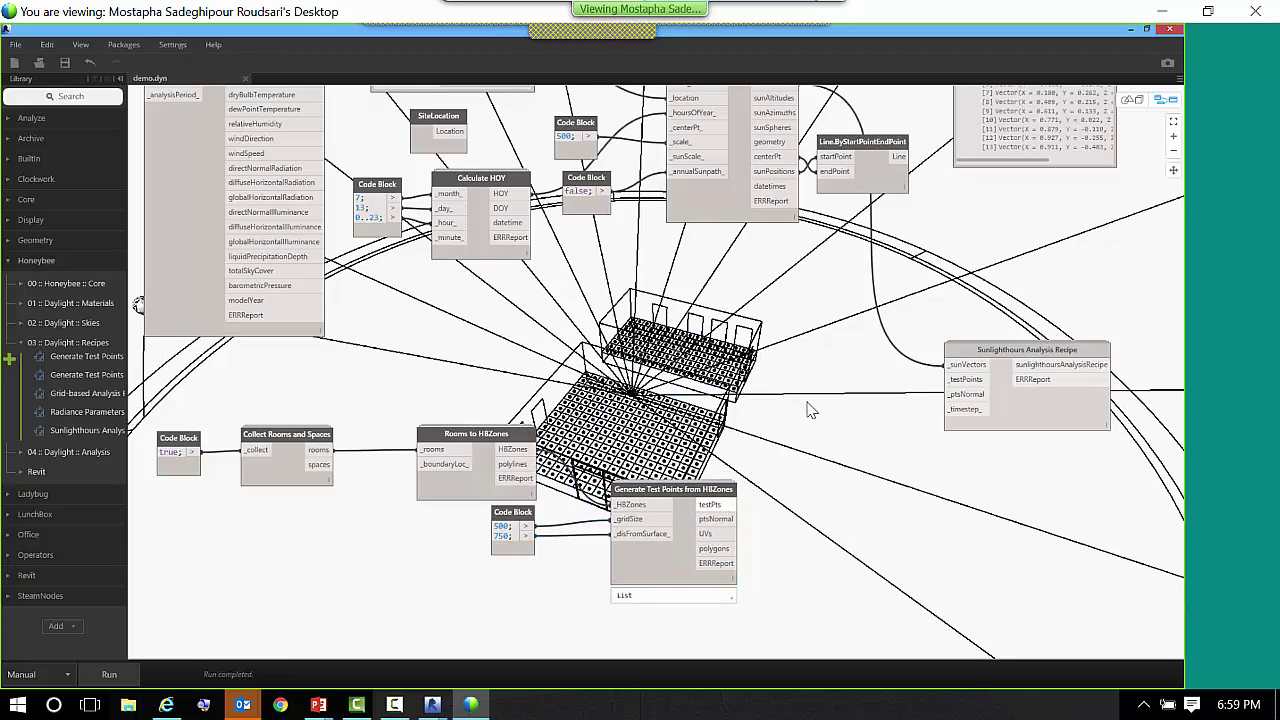
left_click_drag(737, 504, 948, 379)
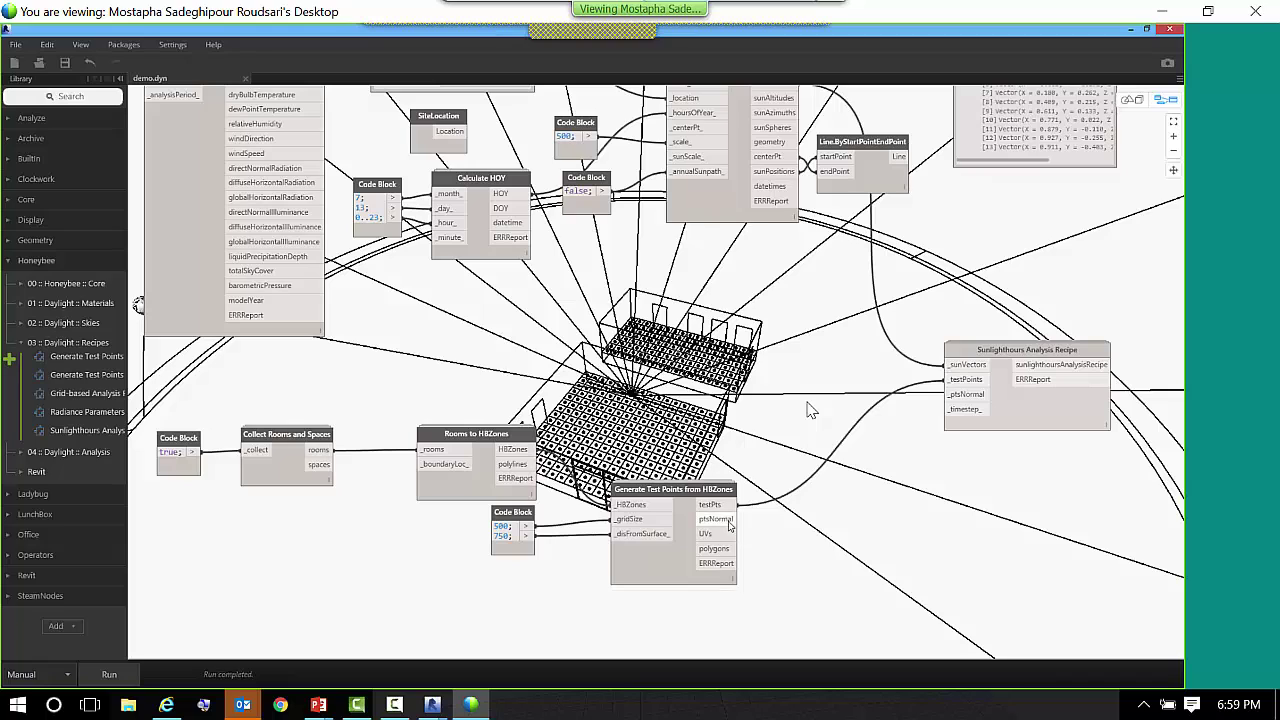
left_click_drag(733, 519, 948, 394)
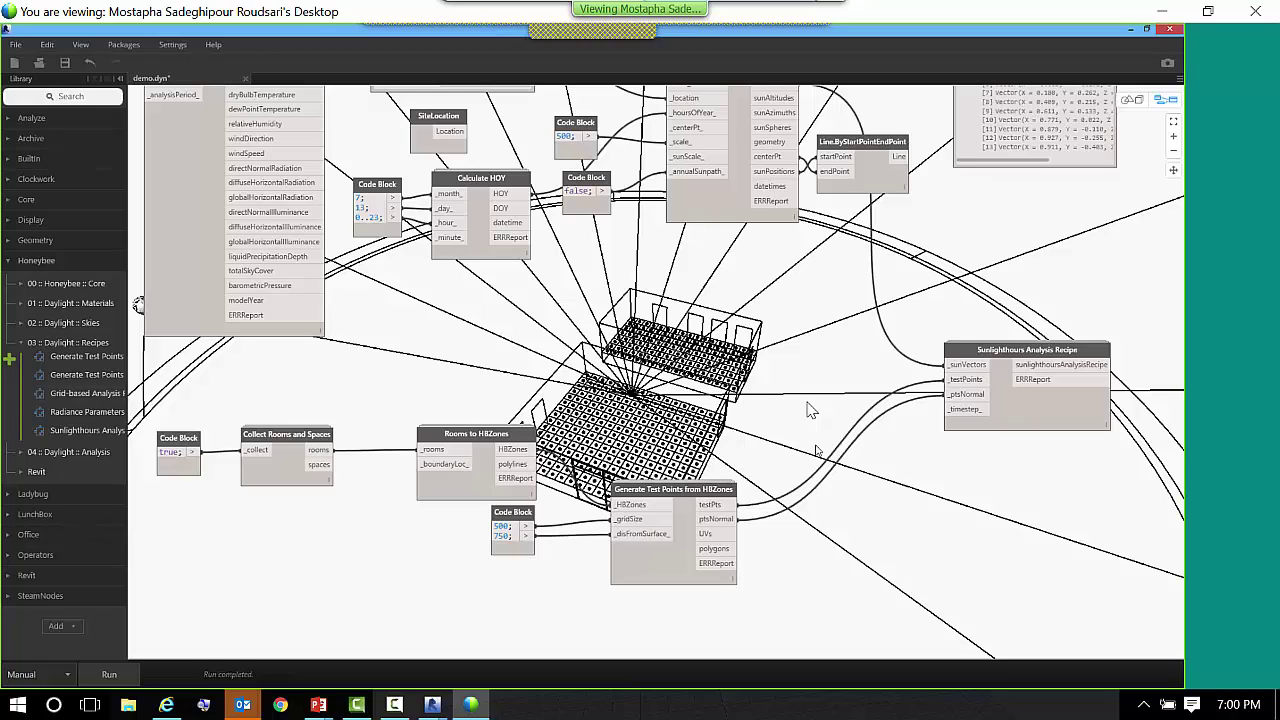
- Run the graph to produce the Sunlighthours recipe with 391 test points
middle_click_drag(810, 410, 548, 381)
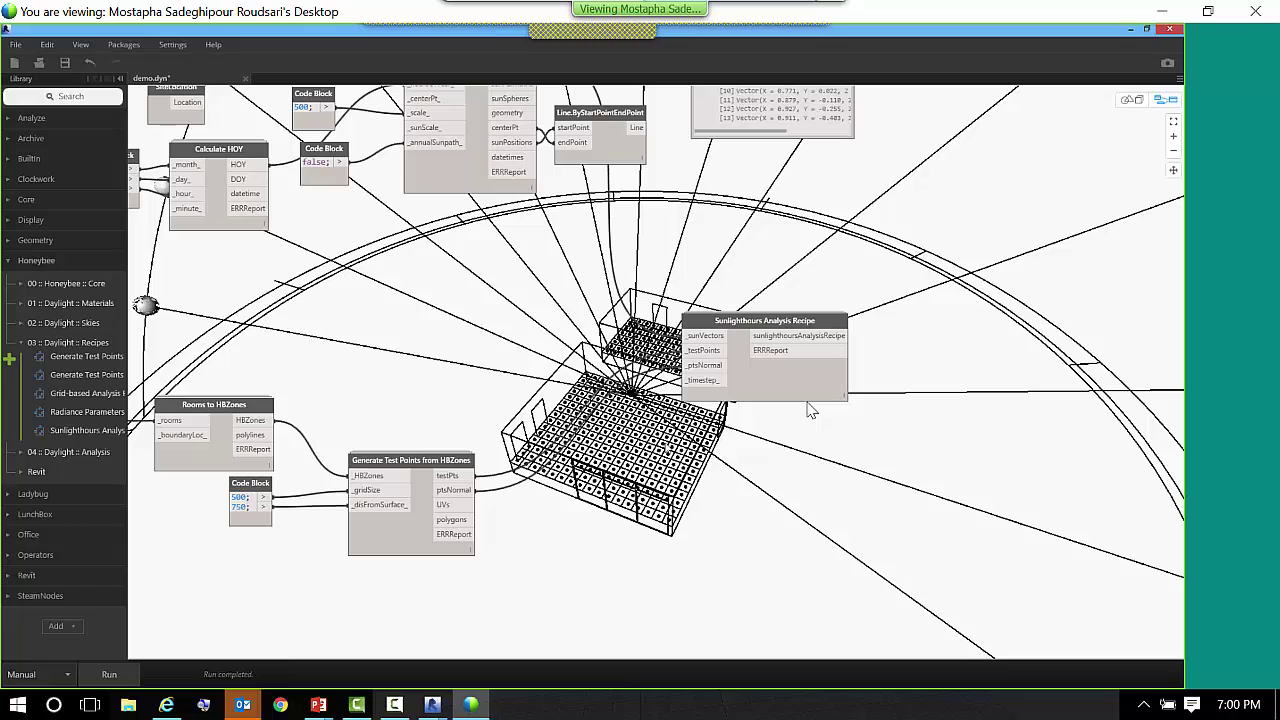
left_click_drag(782, 389, 768, 428)
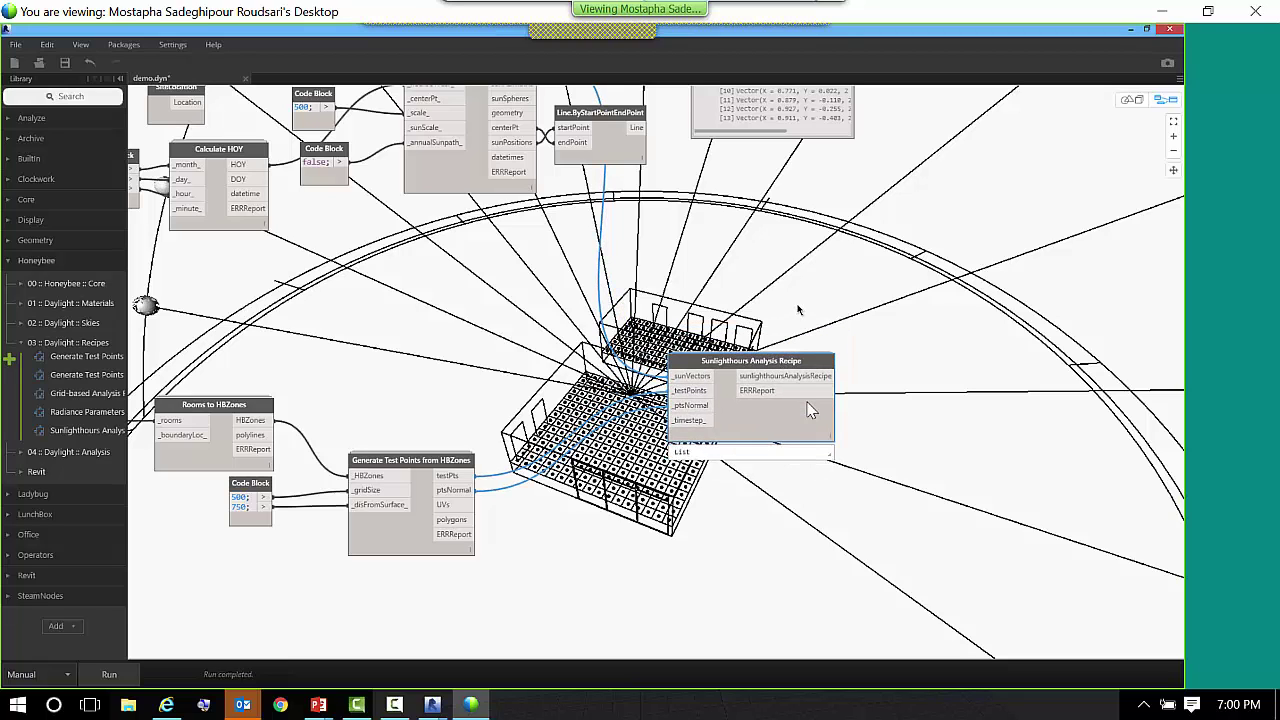
middle_click_drag(714, 305, 630, 302)
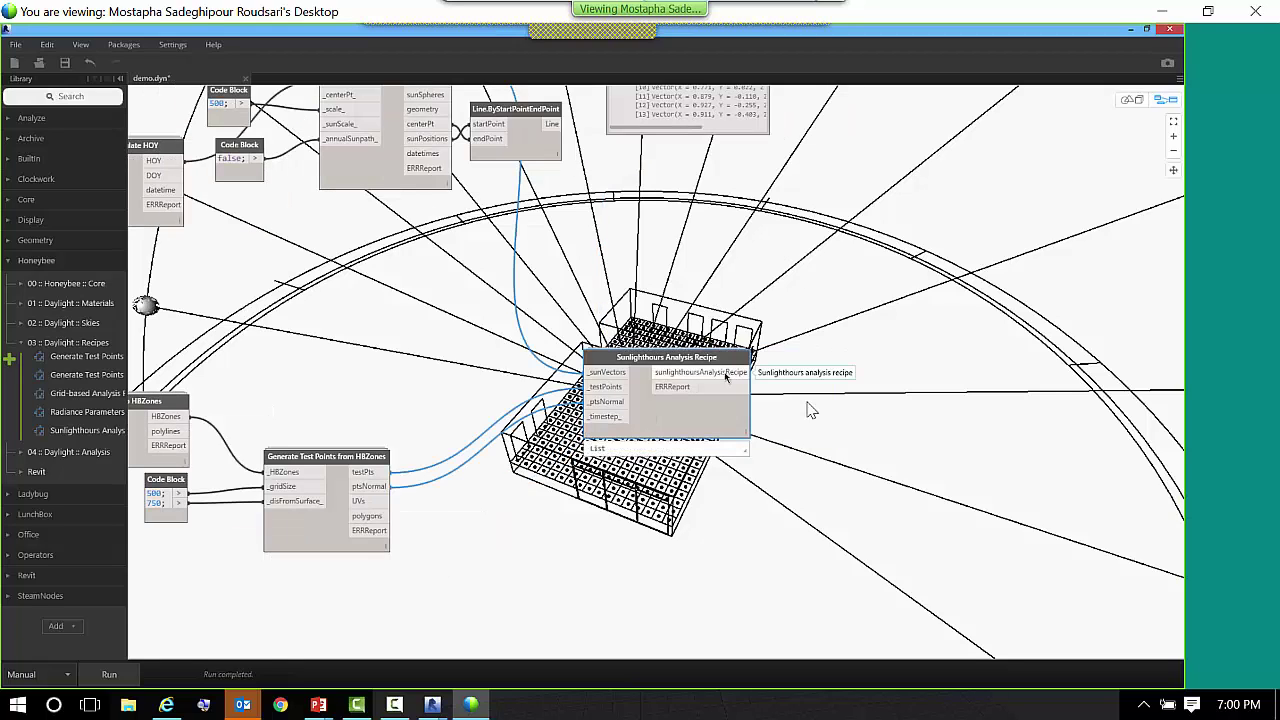
mouse_move(737, 374)
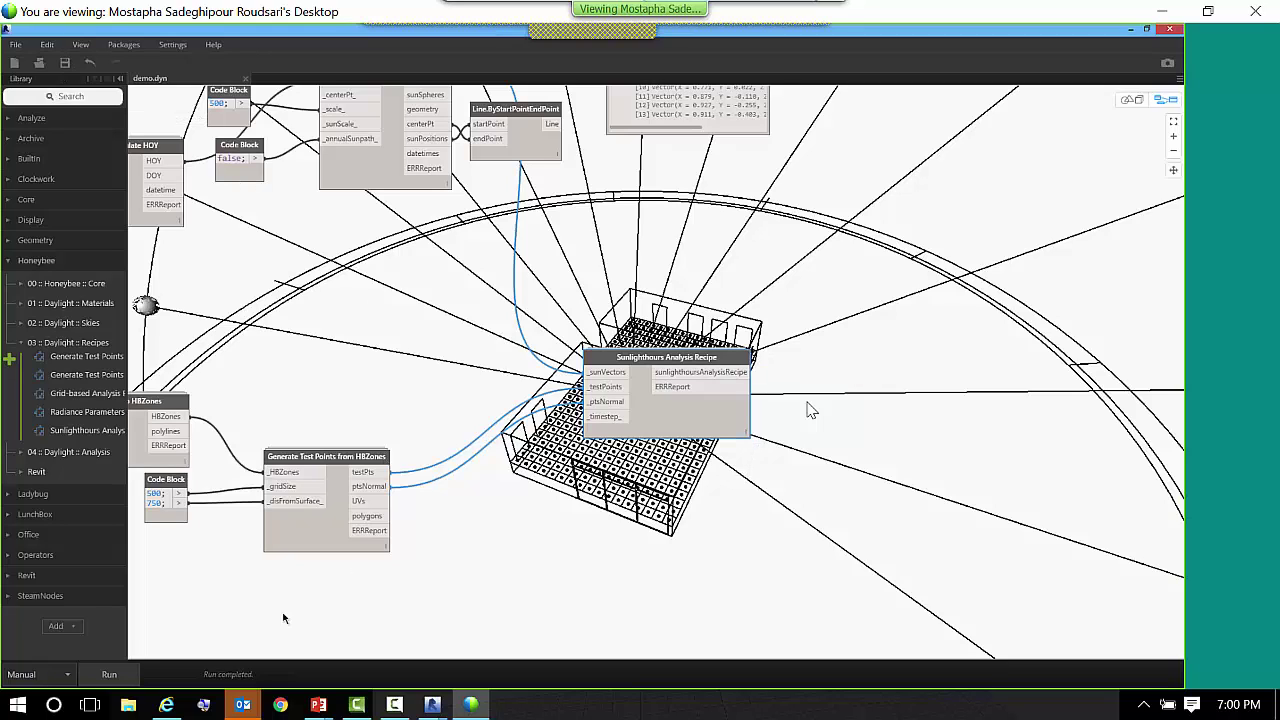
left_click(109, 674)
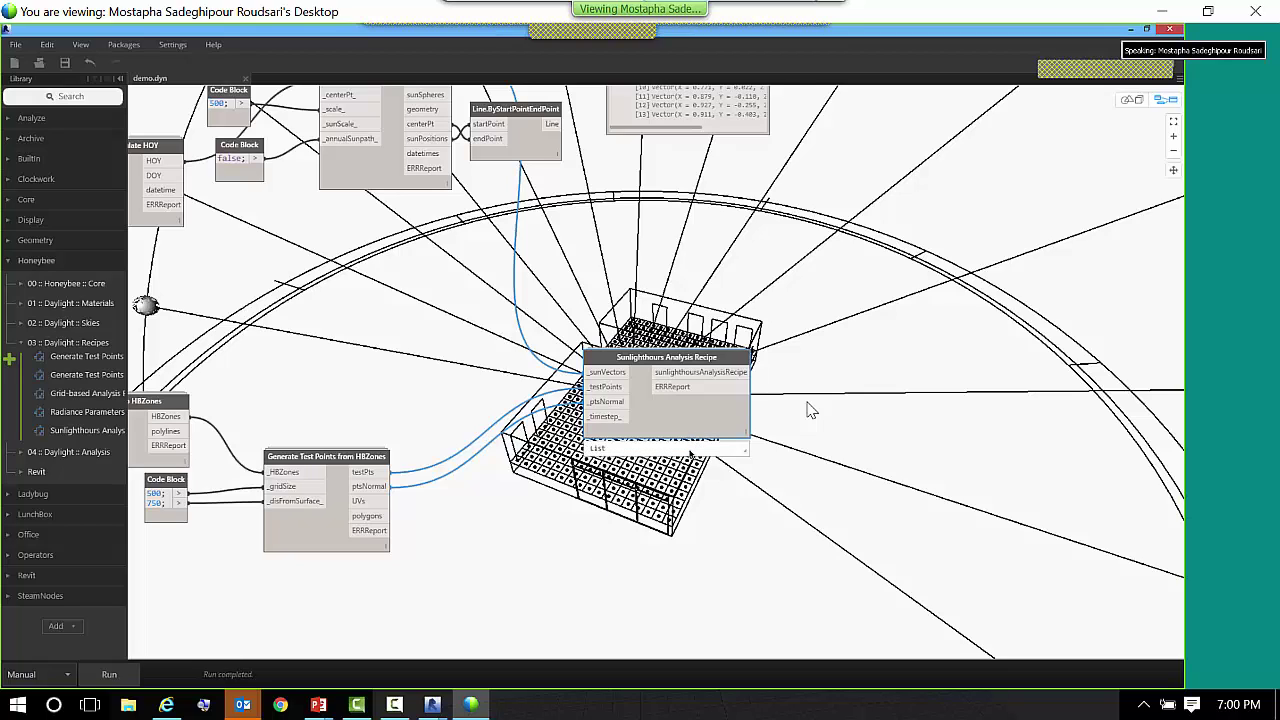
mouse_move(690, 455)
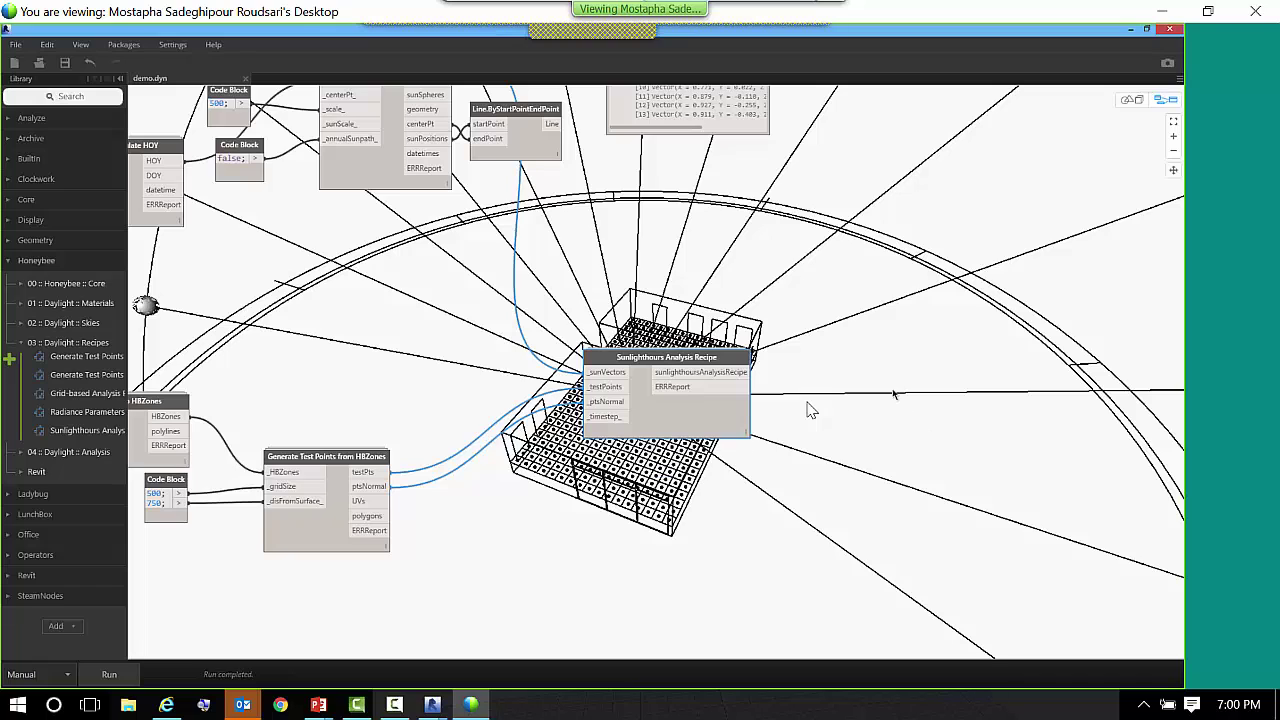
middle_click_drag(838, 352, 766, 327)
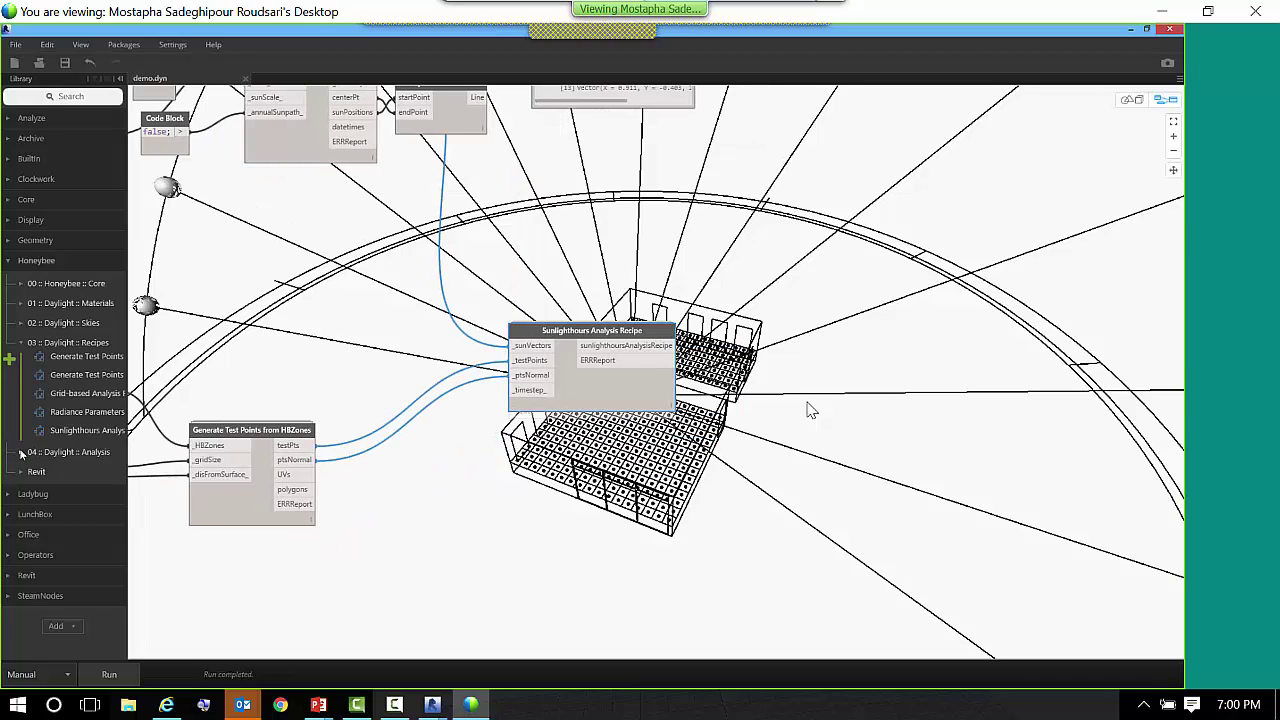
- Place Run Radiance Simulation from 04 :: Daylight :: Analysis and wire the recipe to _analysisRecipe
left_click(21, 454)
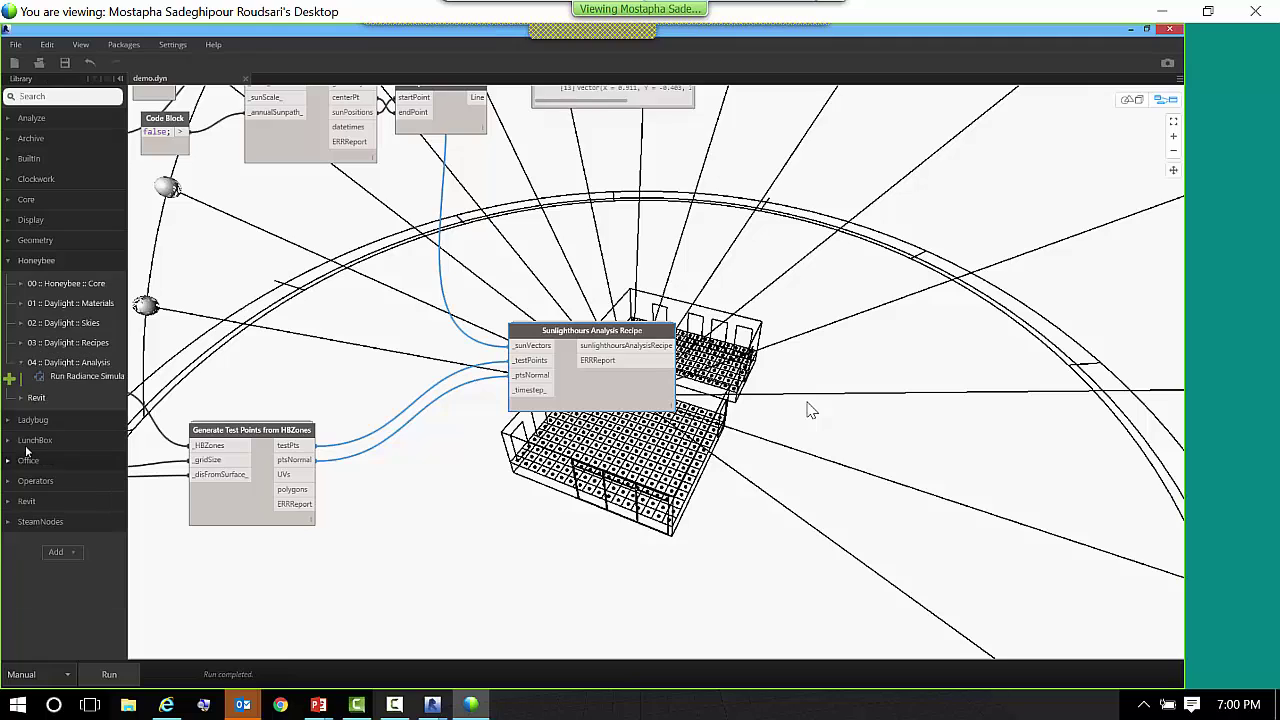
left_click(72, 375)
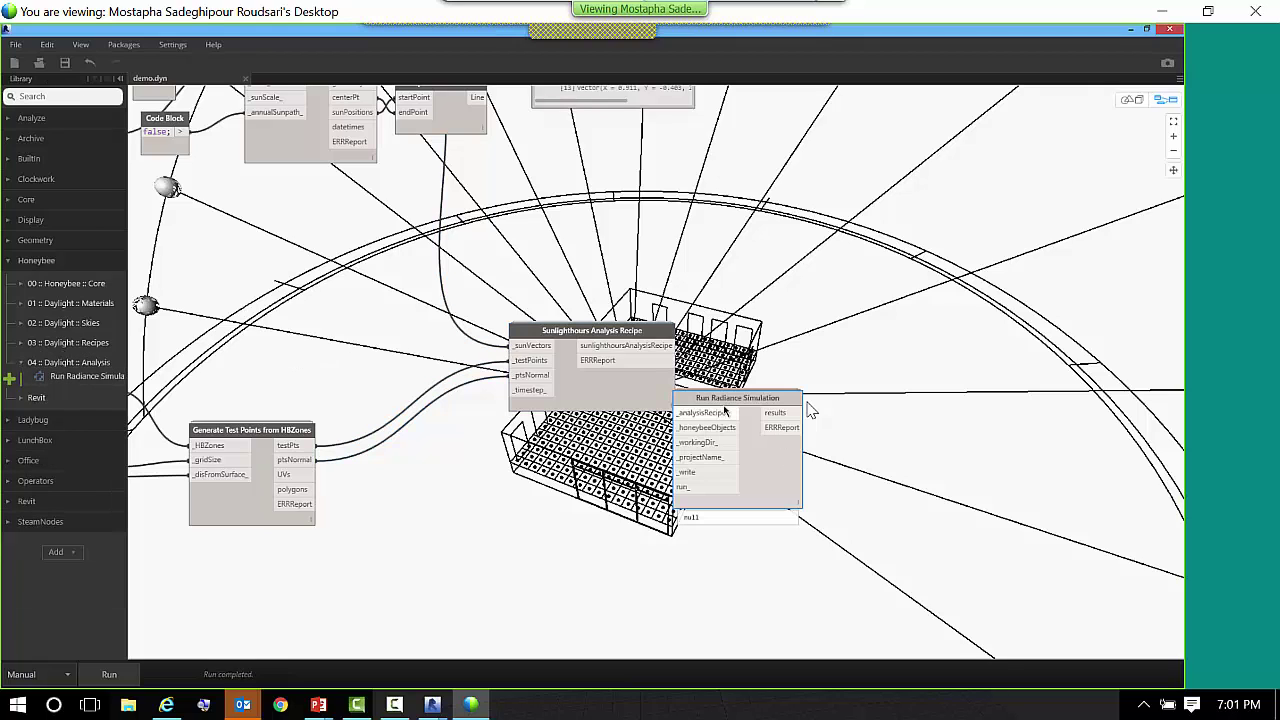
left_click_drag(741, 399, 863, 379)
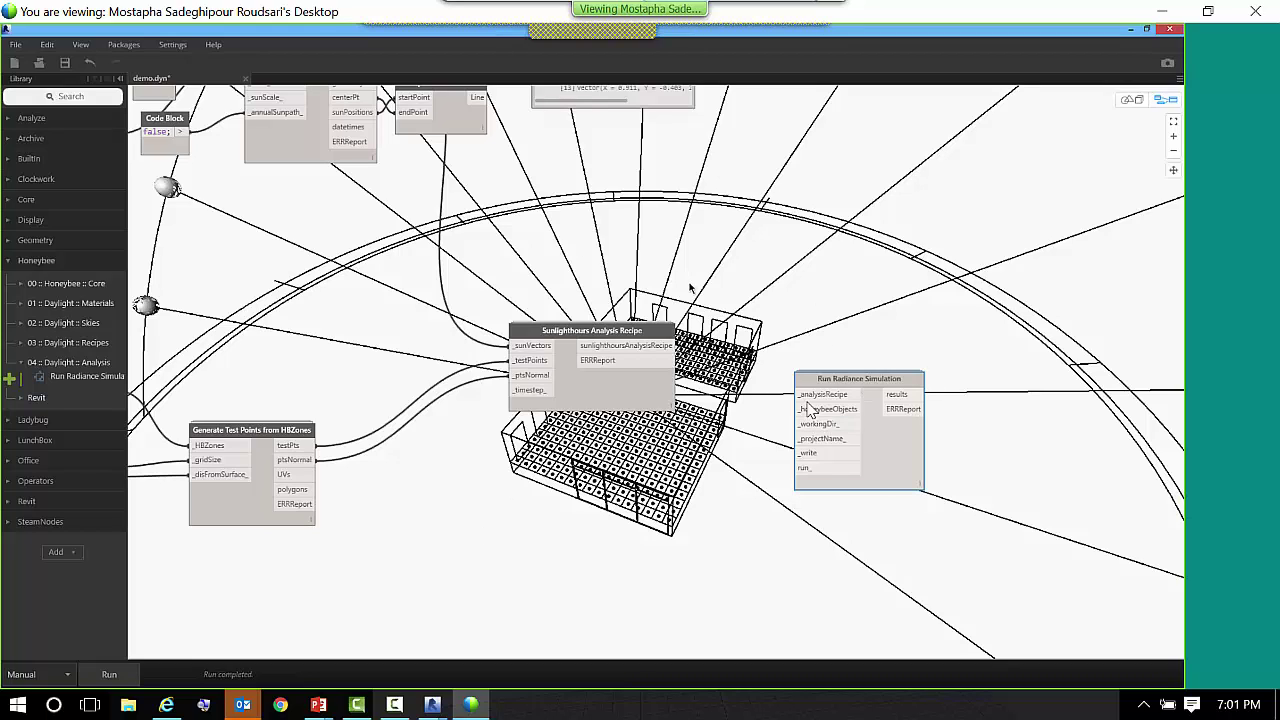
left_click(673, 345)
left_click(806, 394)
left_click_drag(859, 379, 878, 347)
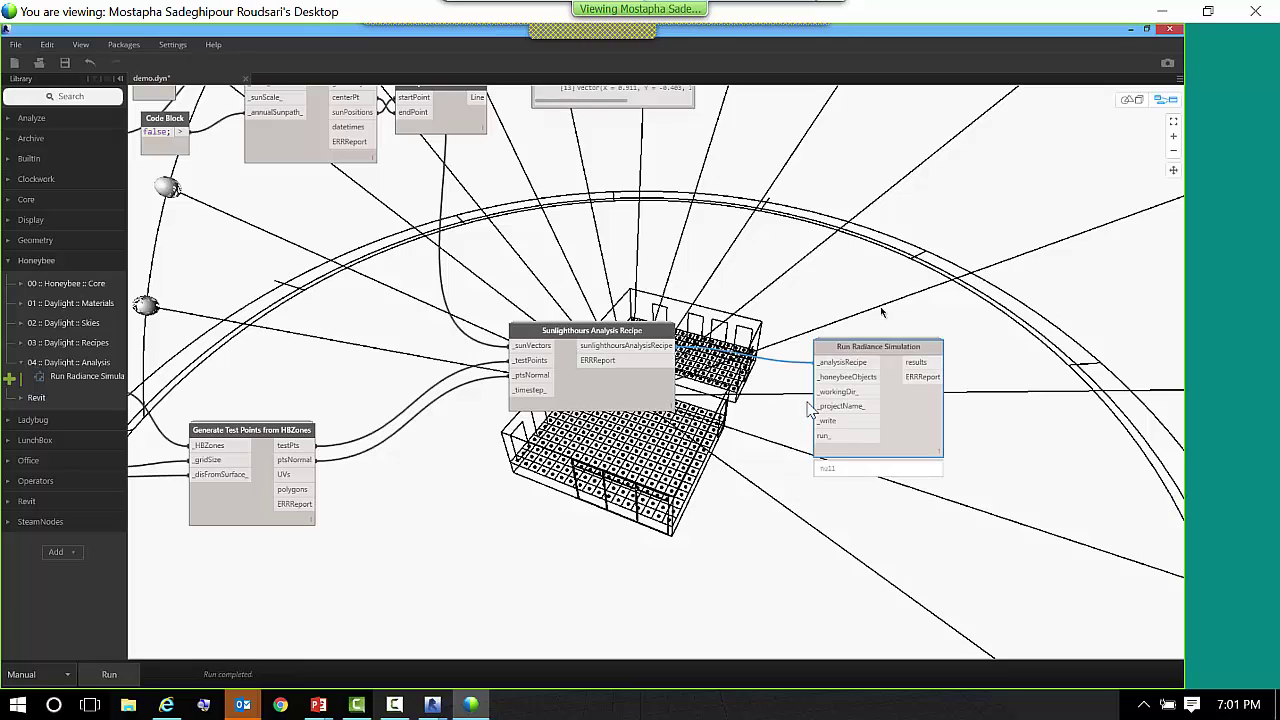
scroll(911, 354, "up", 3)
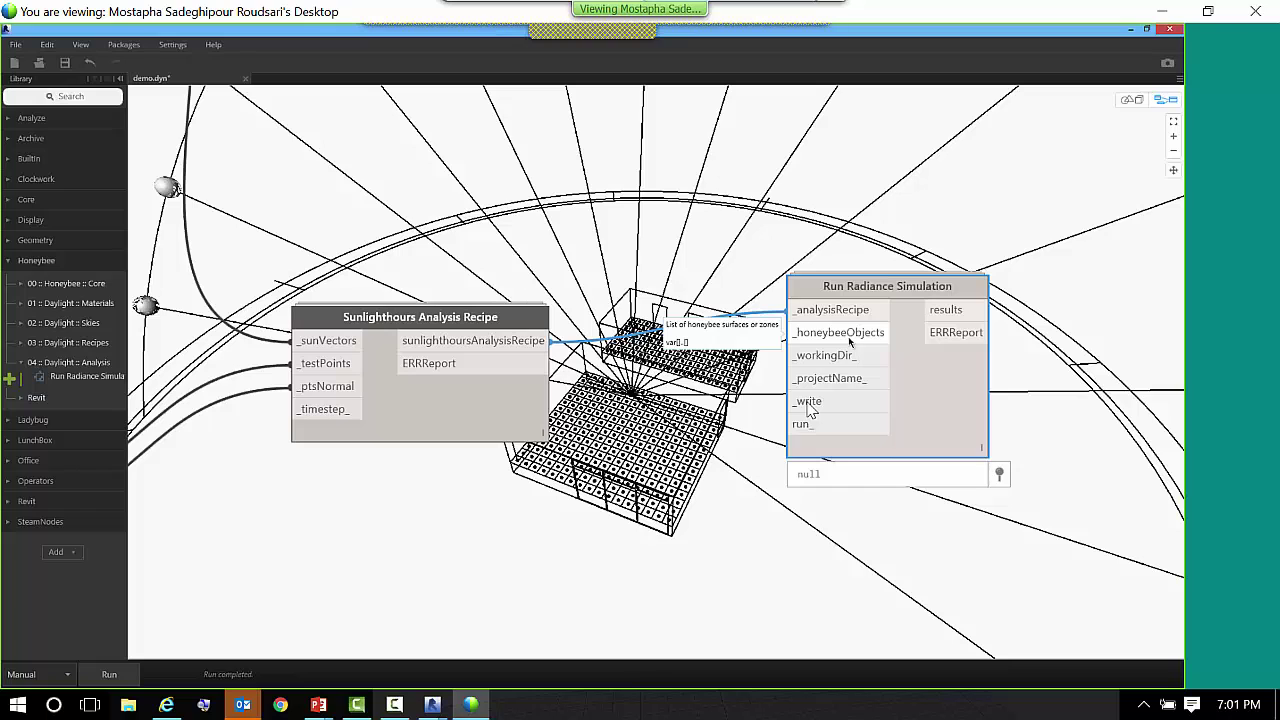
left_click_drag(887, 286, 904, 399)
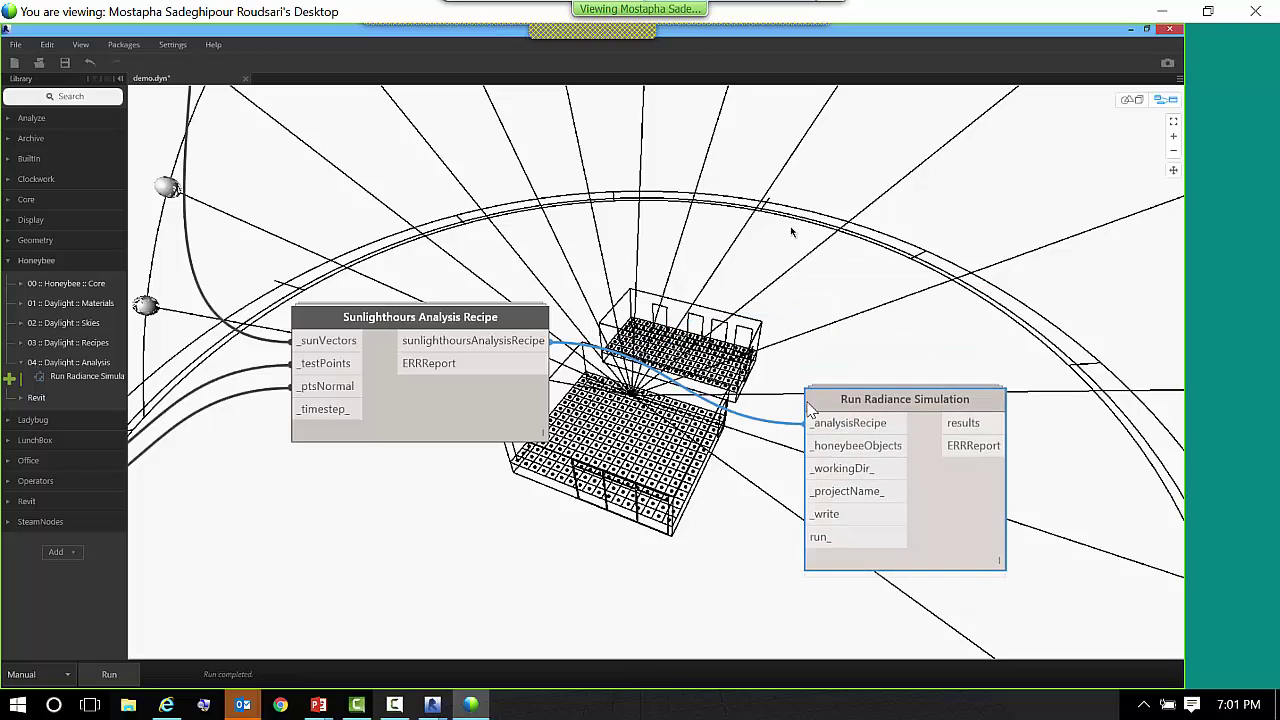
scroll(791, 232, "down", 3)
scroll(243, 400, "up", 2)
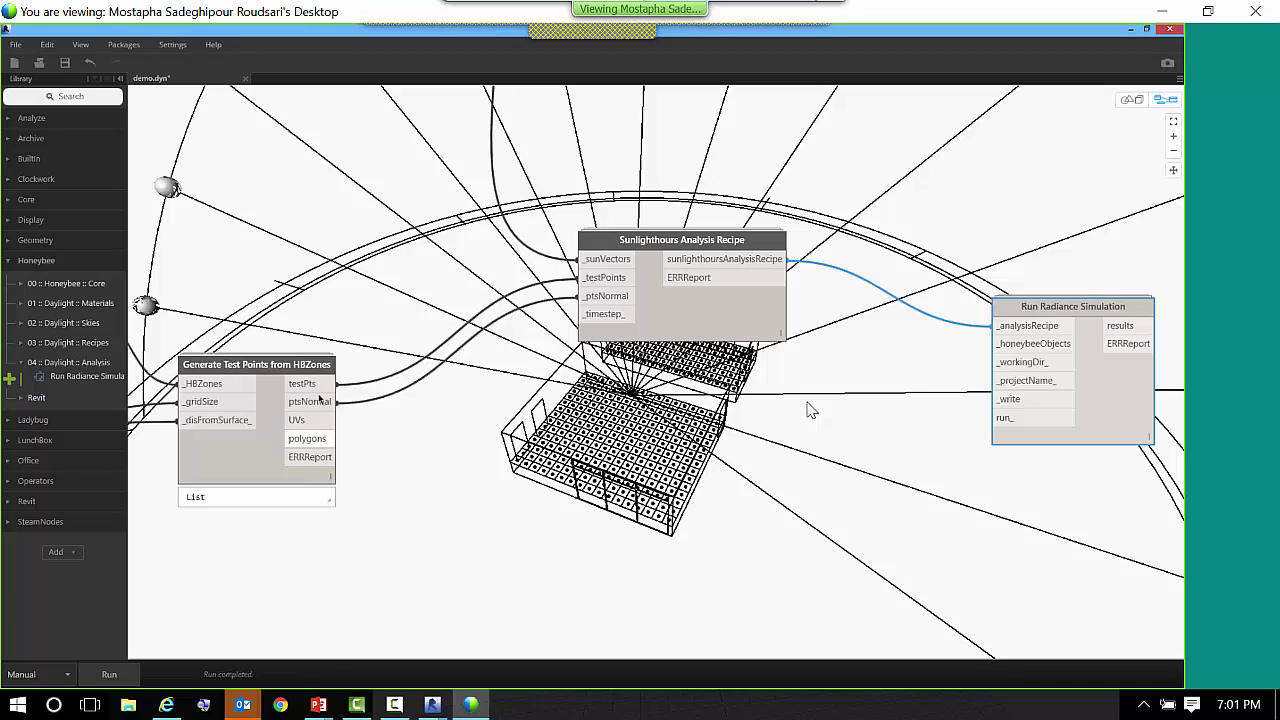
- Pan back to the Rooms to HBZones nodes and browse the Honeybee Core and Daylight Materials categories
middle_click_drag(480, 370, 810, 410)
scroll(810, 410, "down", 2)
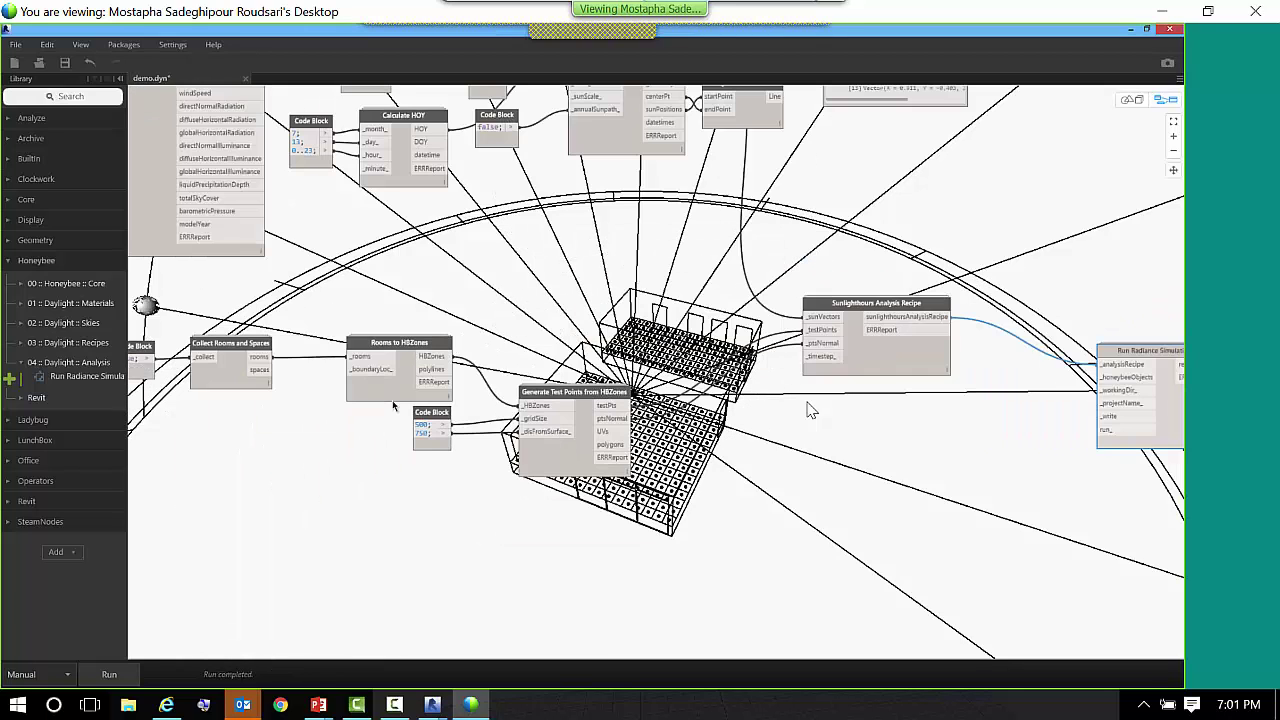
scroll(810, 410, "up", 2)
mouse_move(420, 353)
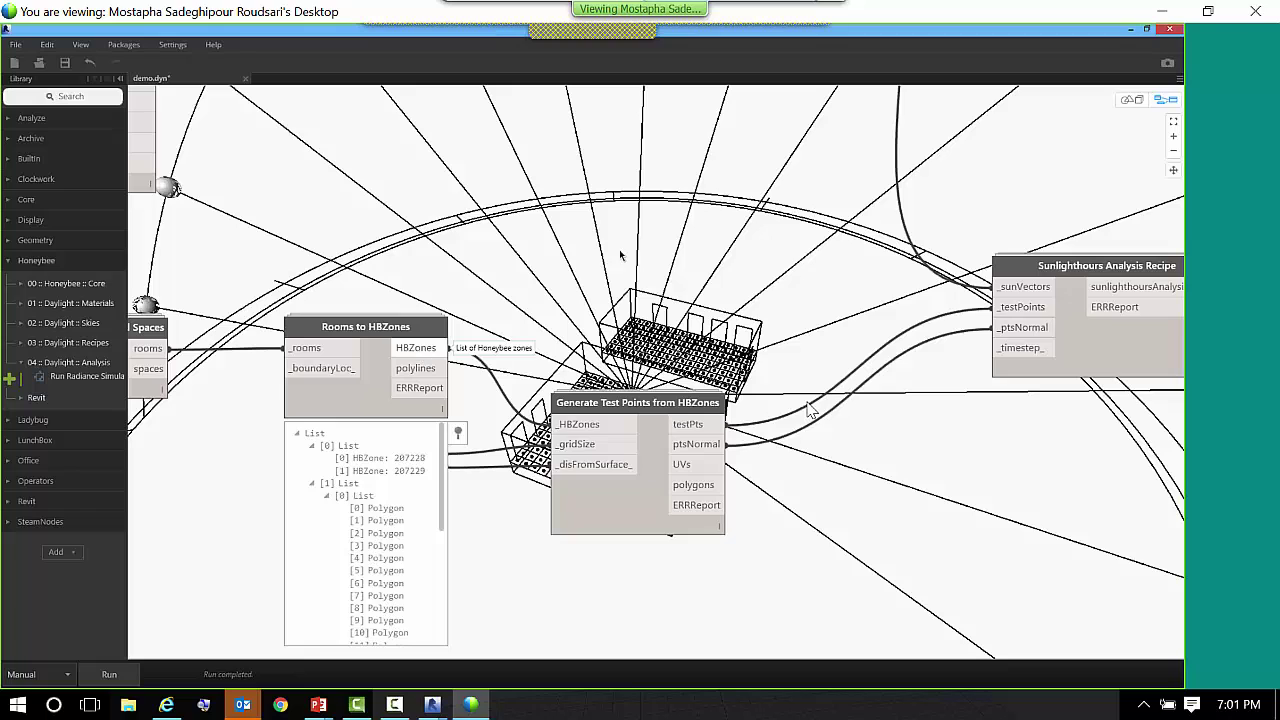
middle_click_drag(655, 319, 570, 313)
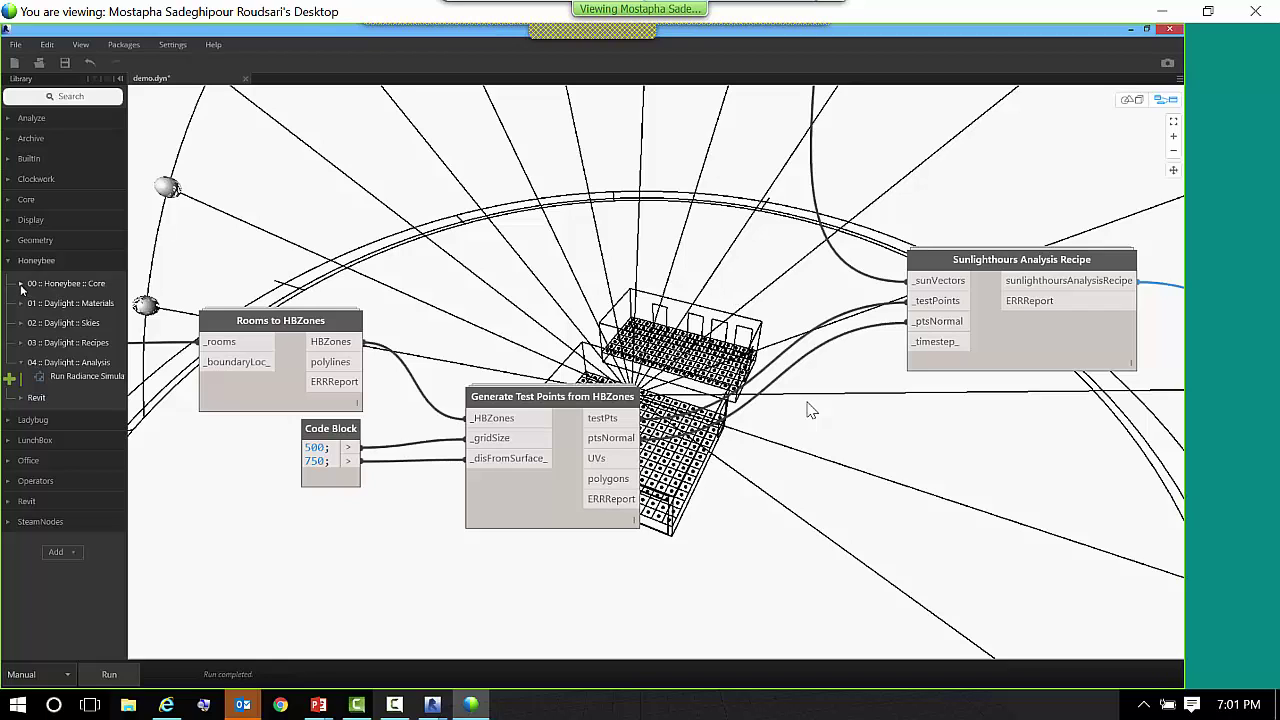
left_click(21, 285)
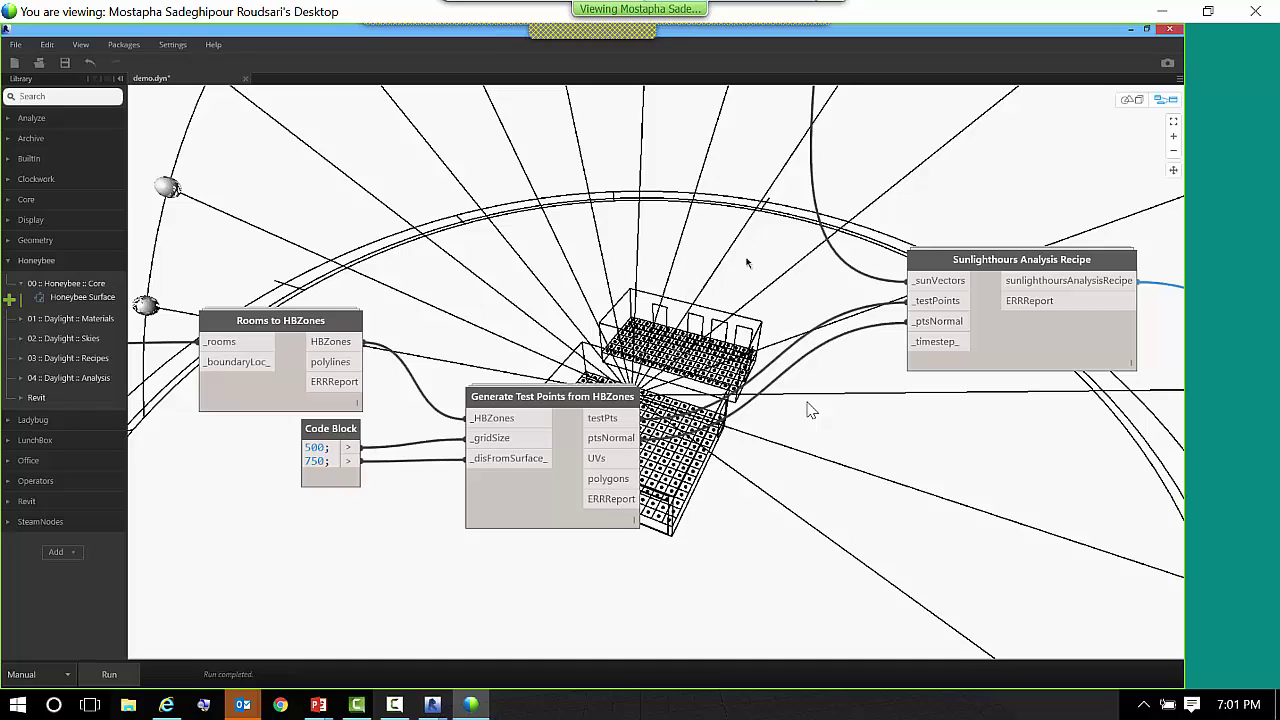
mouse_move(68, 295)
left_click(63, 318)
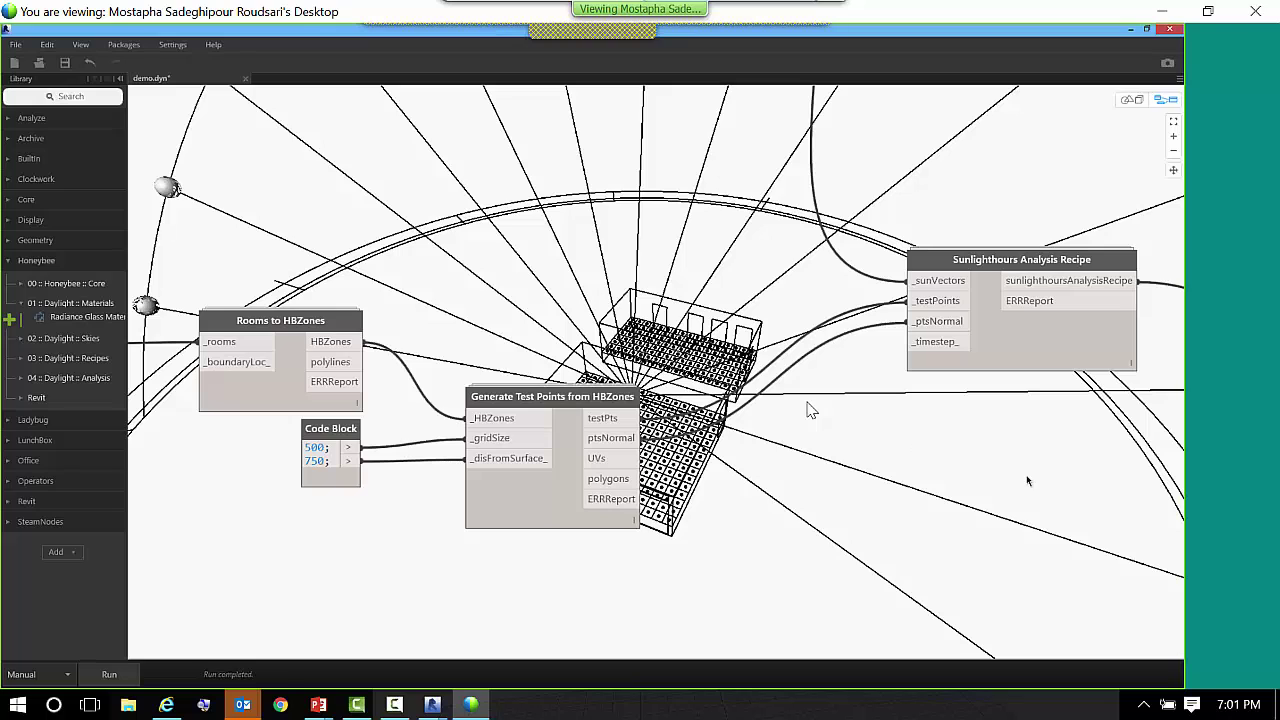
- Connect HBZones from Rooms to HBZones into _honeybeeObjects, then tidy the recipe and simulation nodes
middle_click_drag(894, 439, 587, 400)
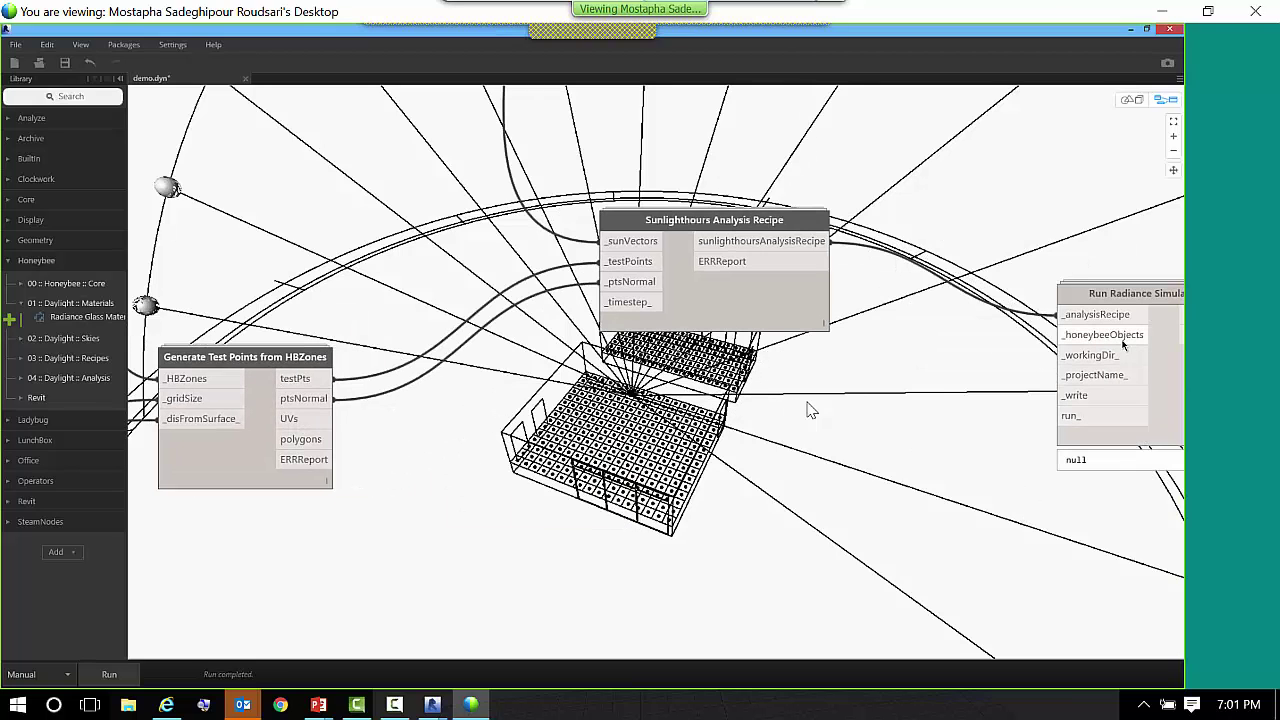
left_click_drag(1156, 361, 1148, 400)
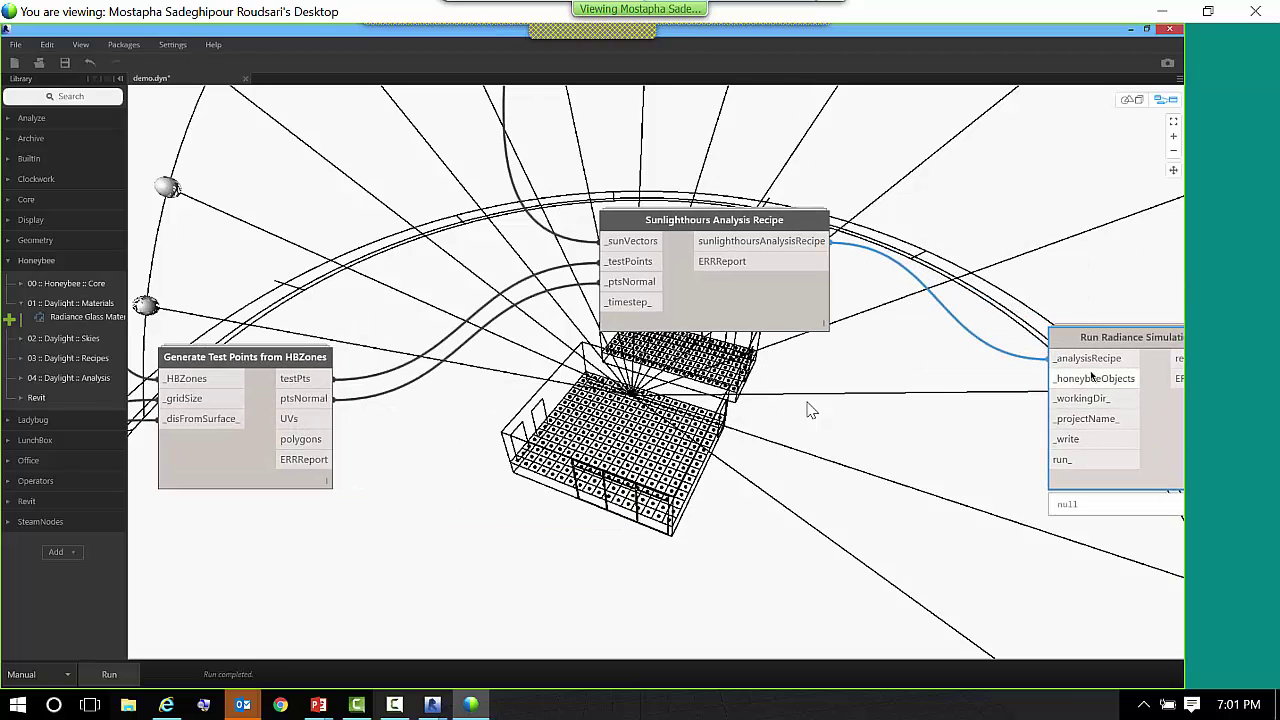
scroll(1016, 342, "down", 3)
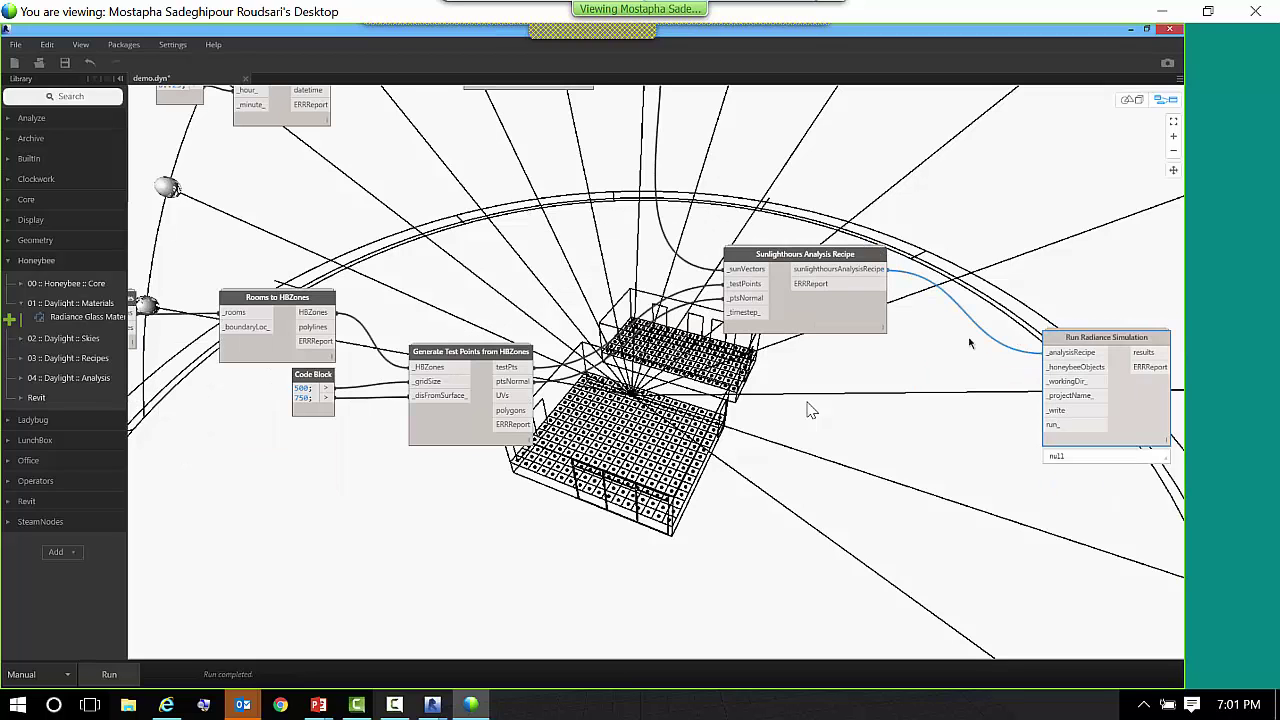
left_click_drag(331, 312, 1076, 372)
left_click_drag(806, 259, 800, 199)
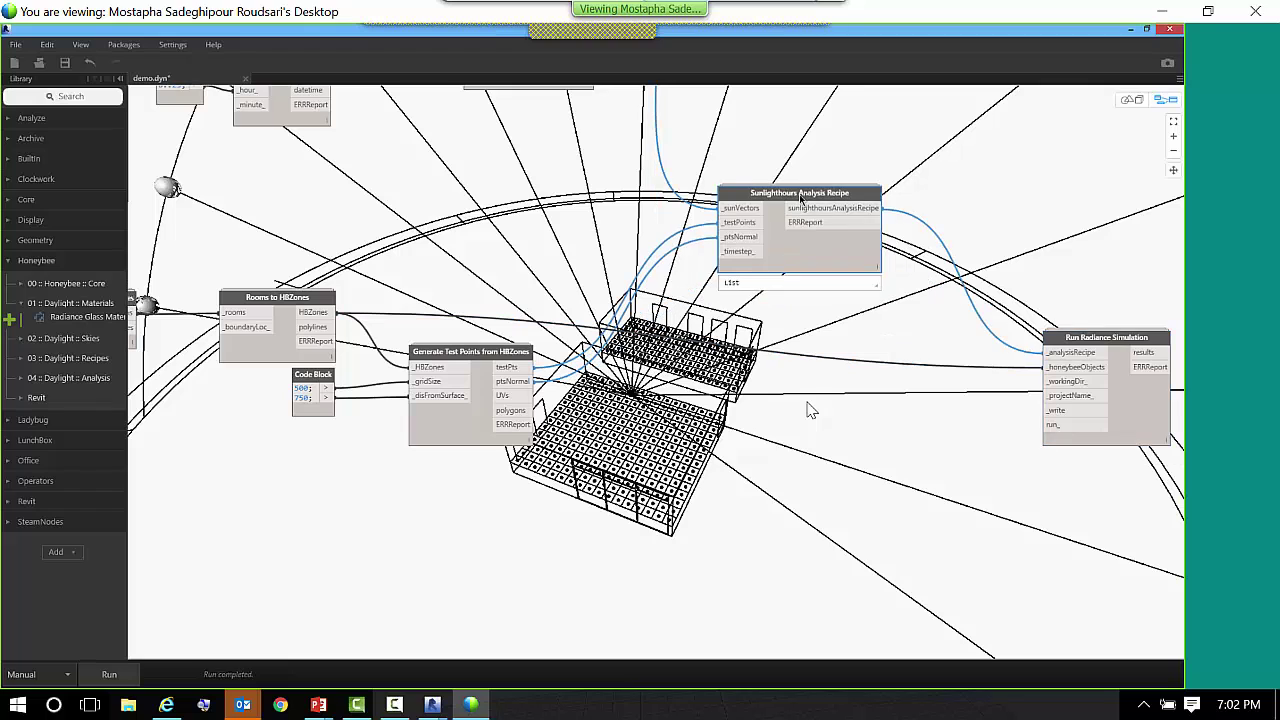
left_click_drag(1102, 344, 1065, 288)
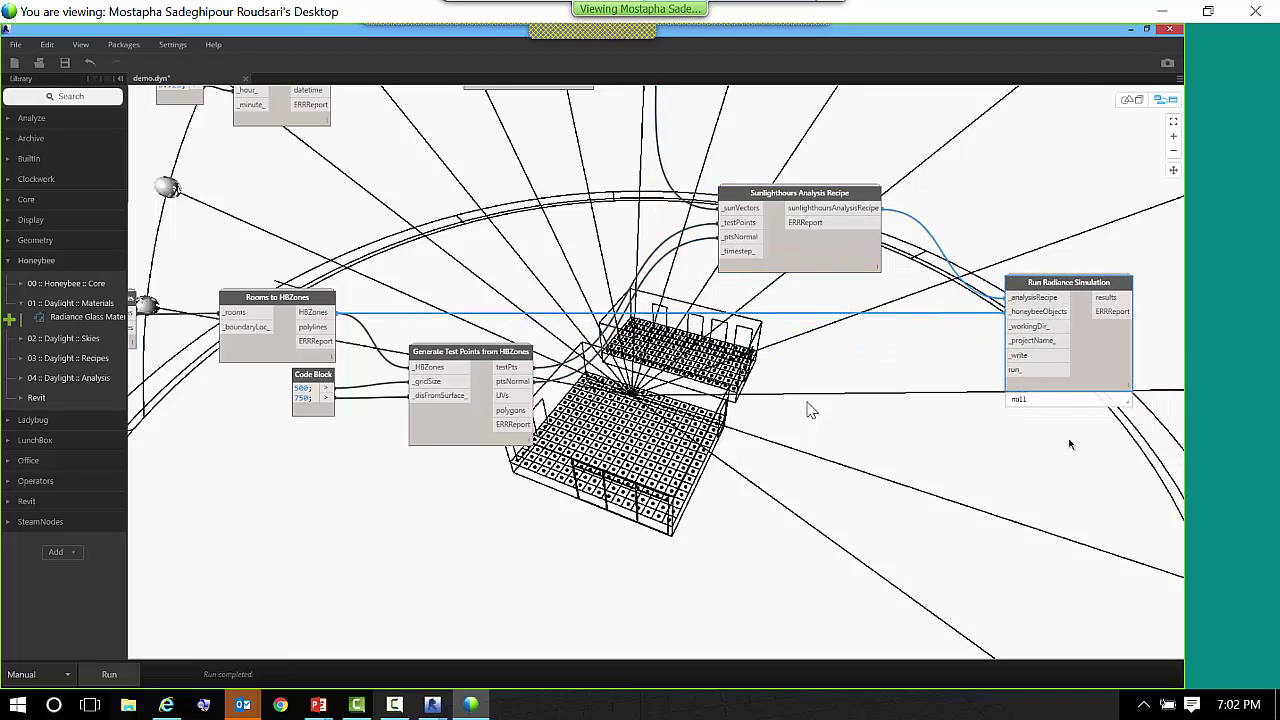
scroll(1007, 477, "up", 3)
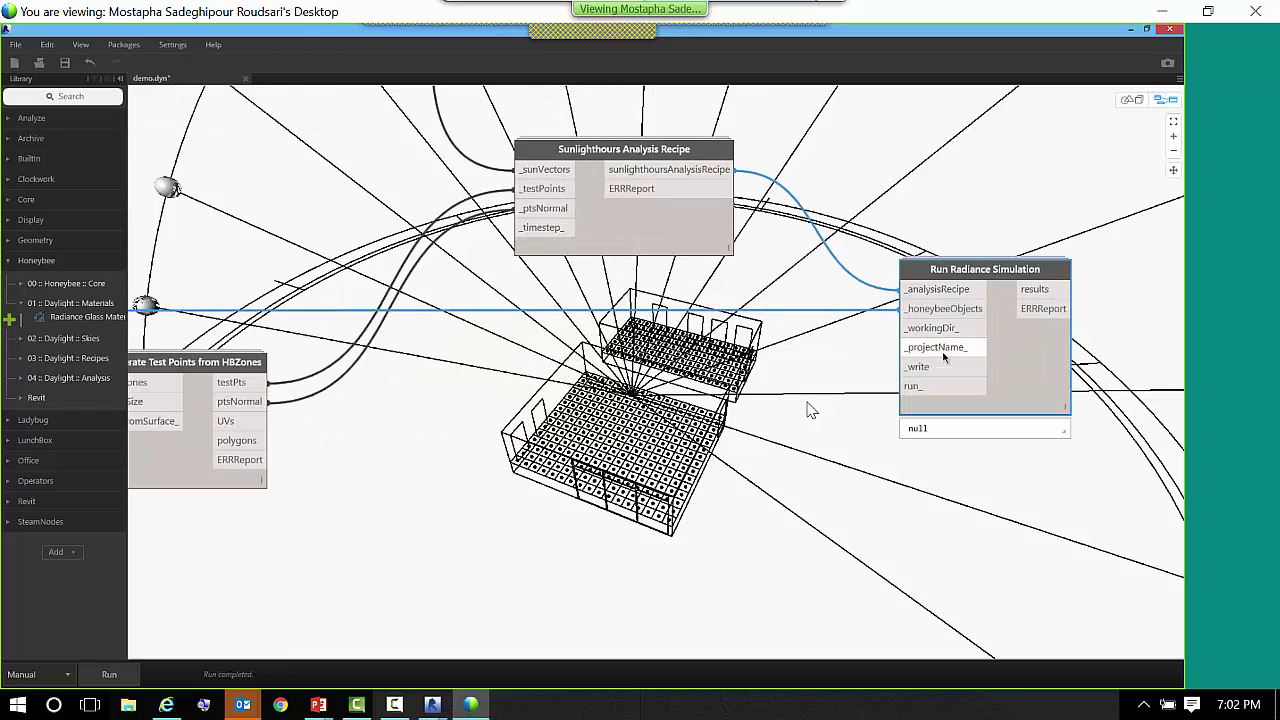
mouse_move(950, 335)
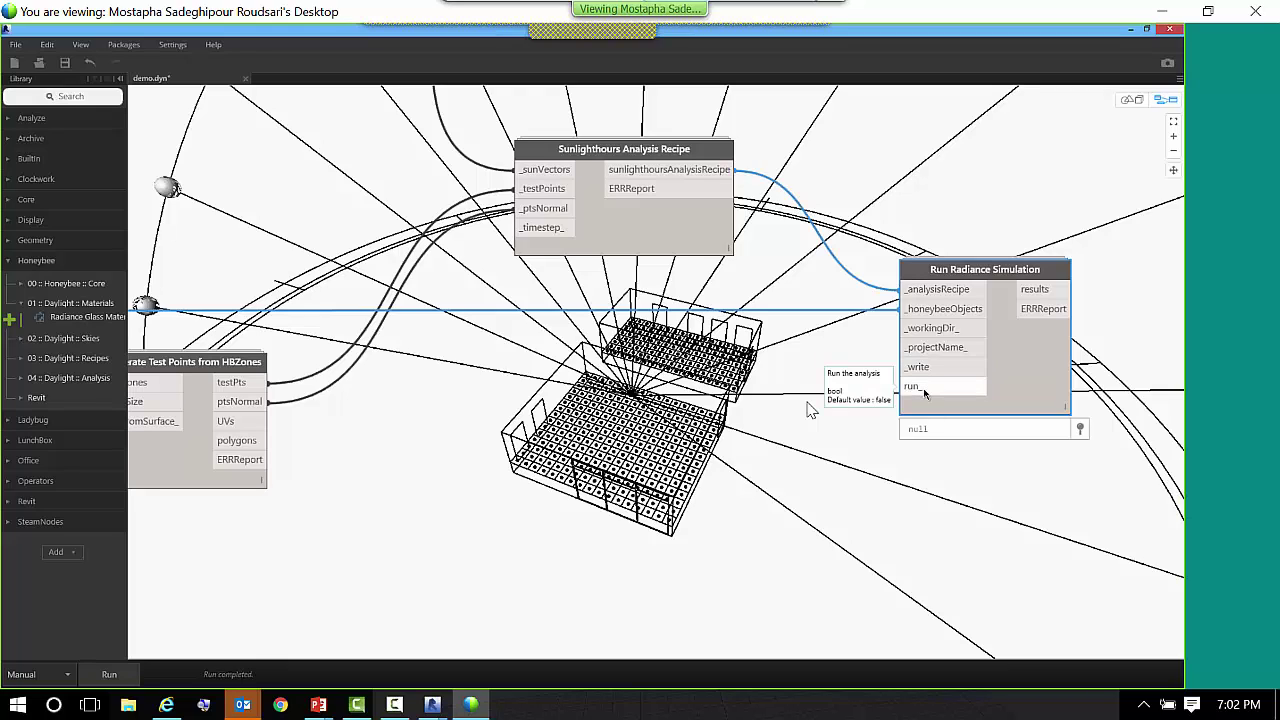
- Create a Code Block with "c:/ladybug/demo", "demo" and true on three separate lines
left_click(792, 362)
double_click(752, 358)
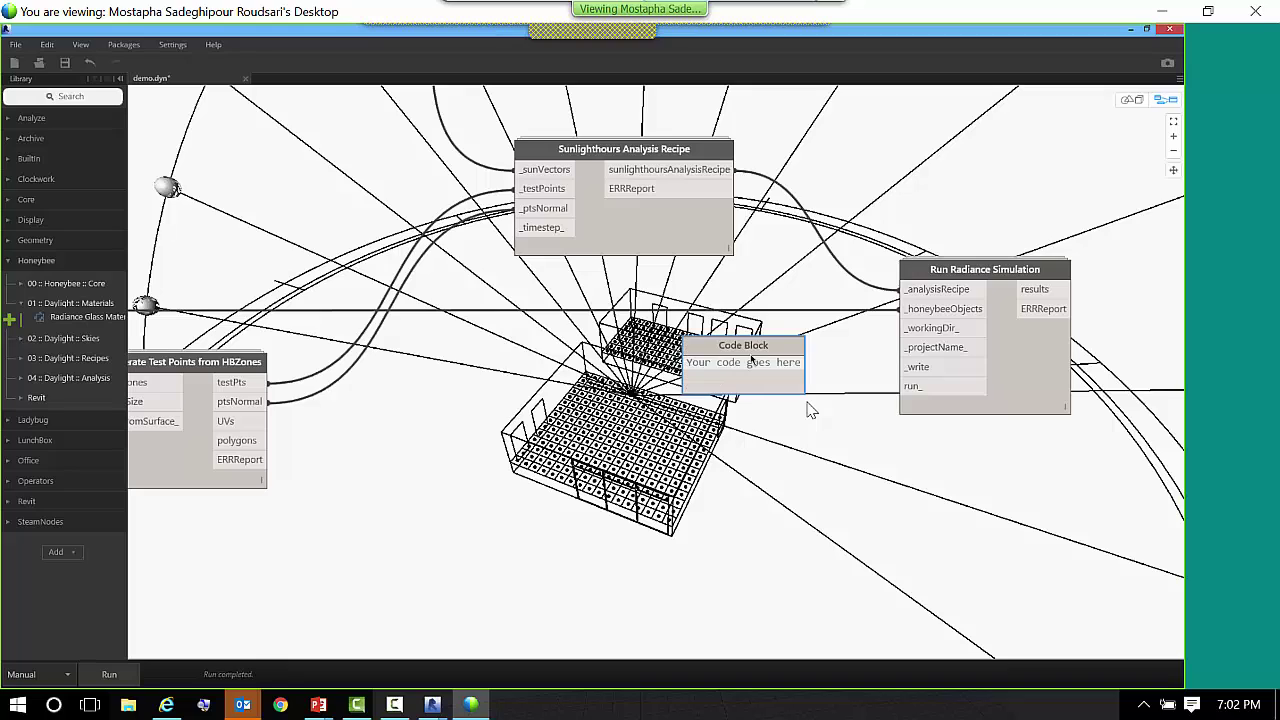
type("c")
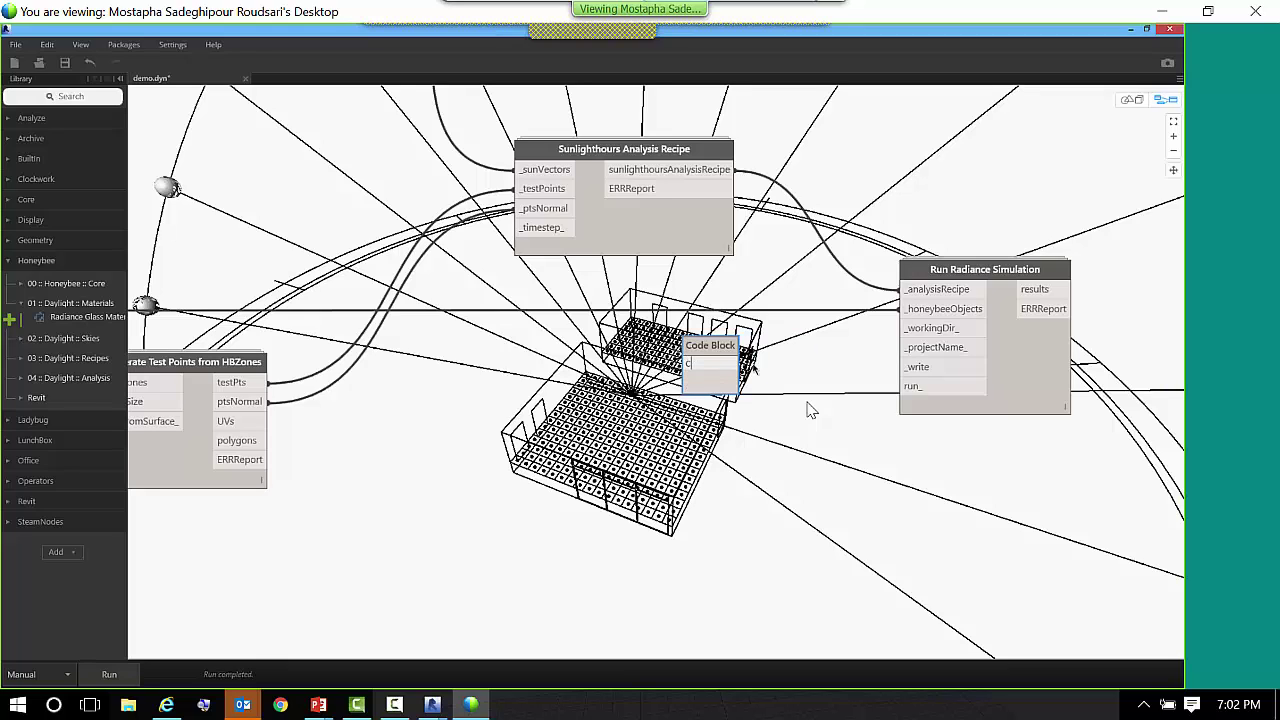
type(":/ladybug/")
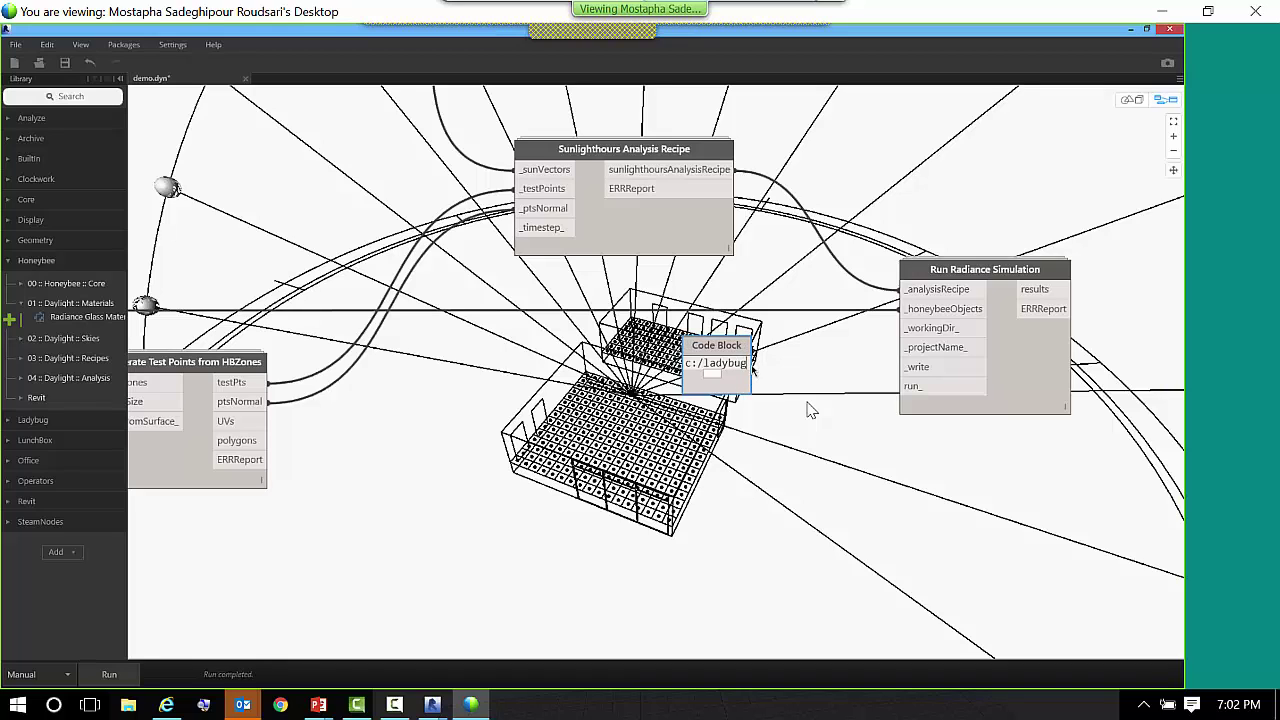
type("de")
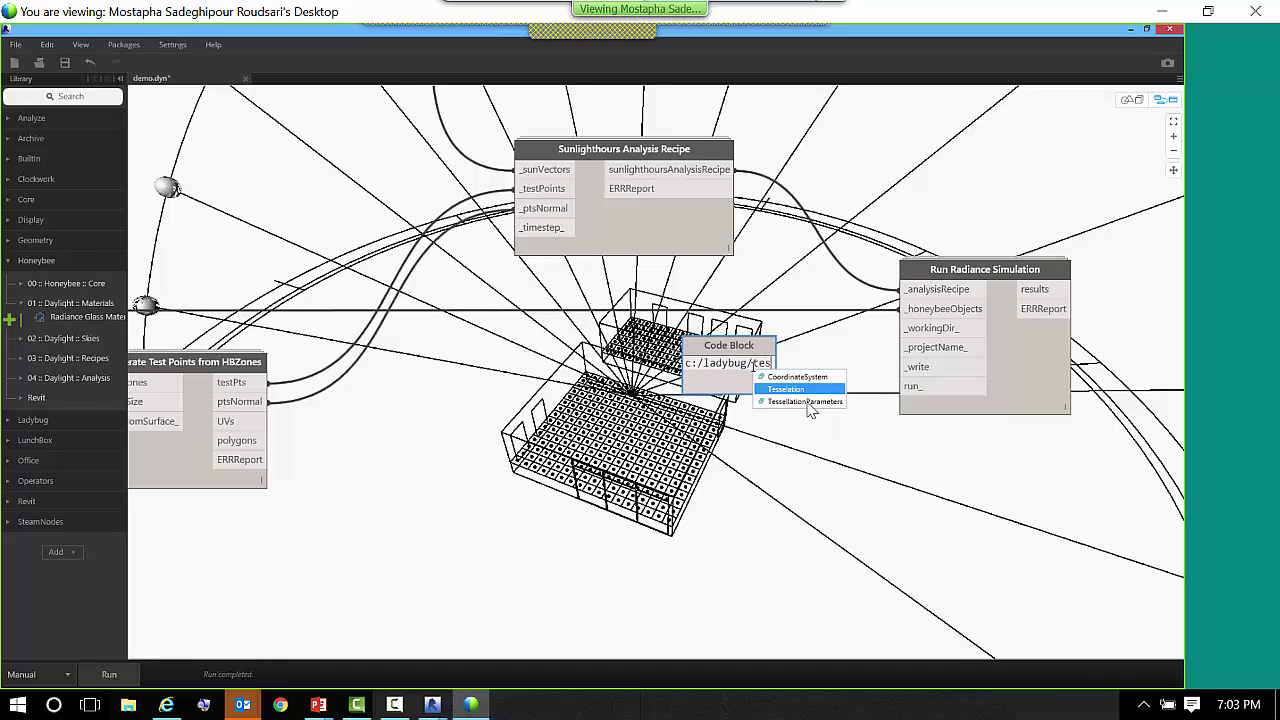
type("mo")
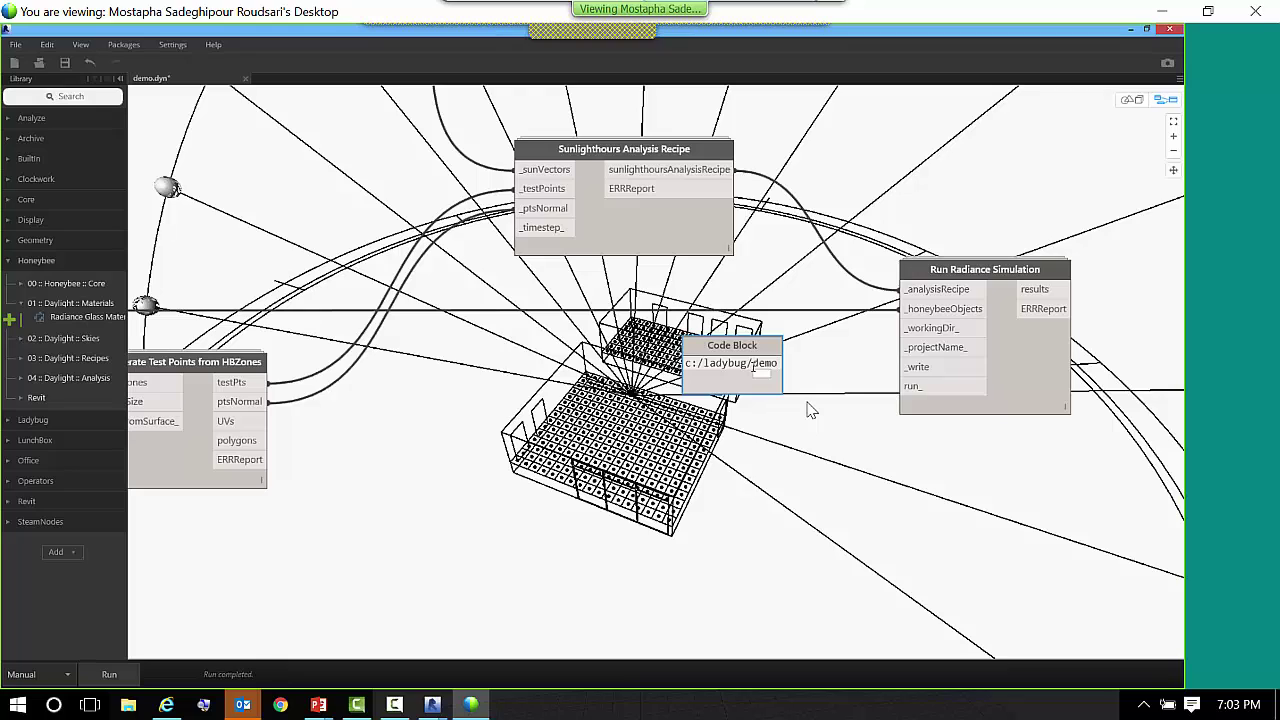
type(";")
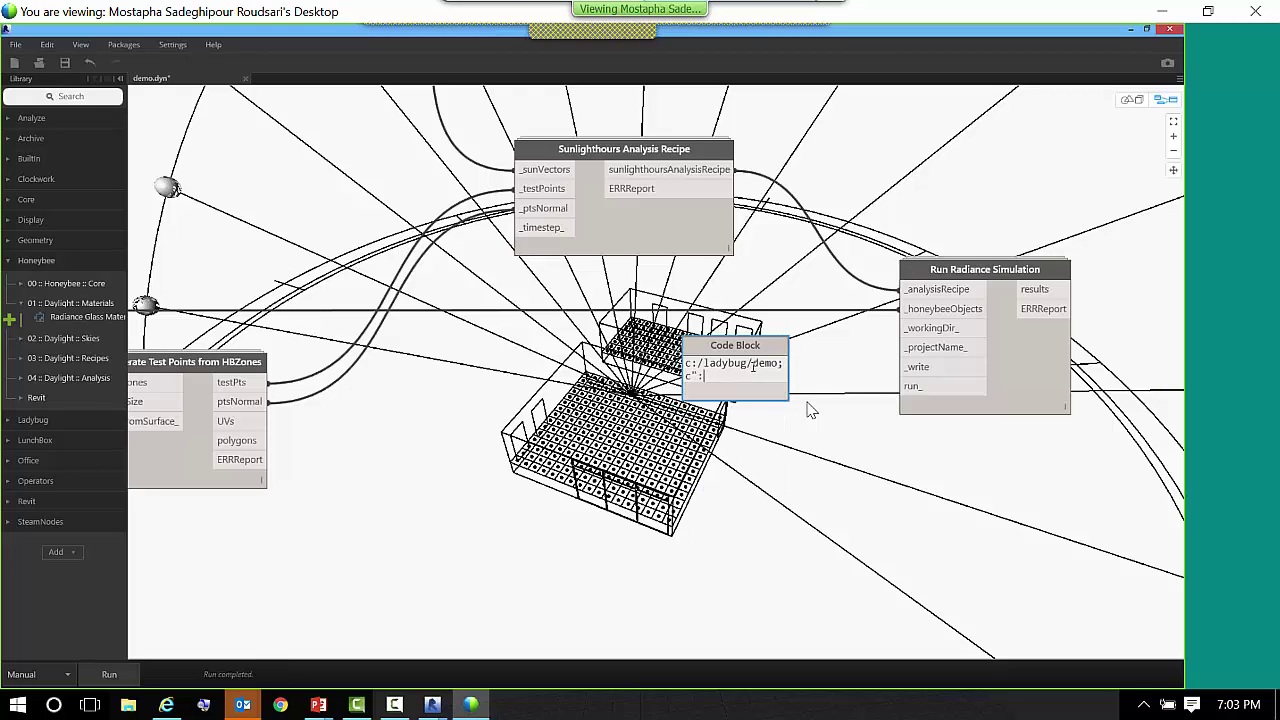
type("c")
type("demo")
left_click(811, 410)
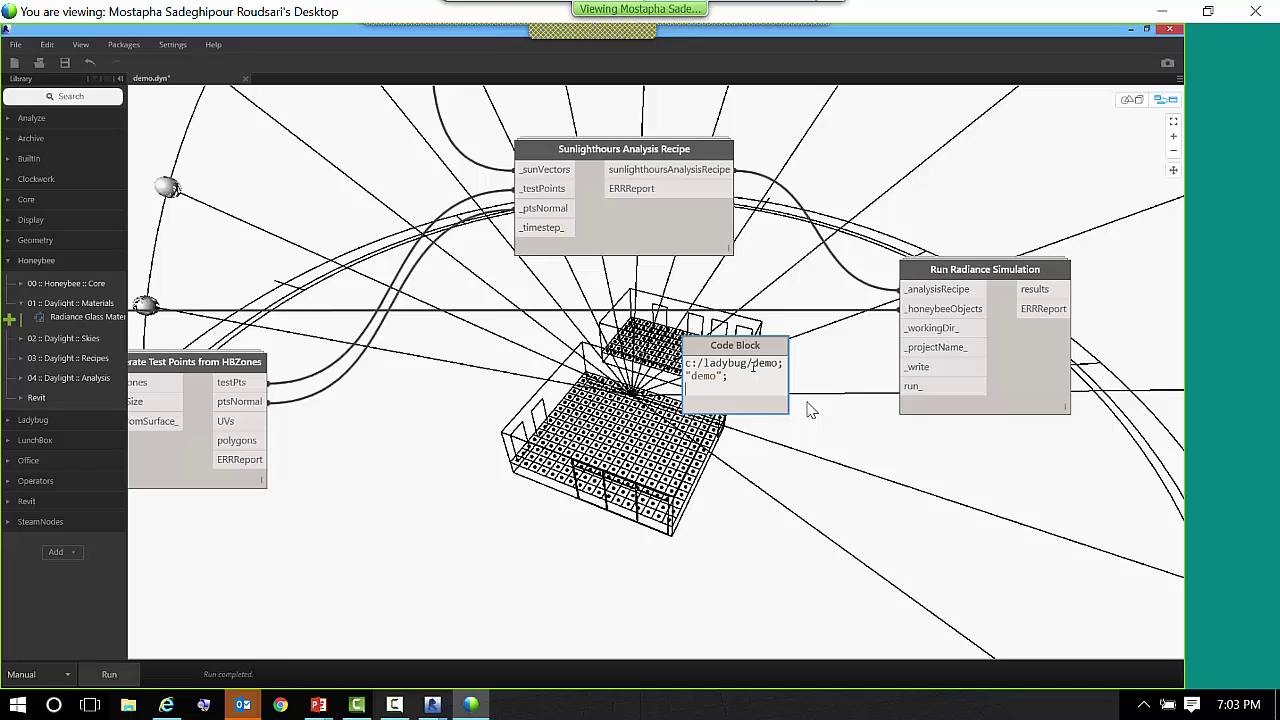
type("true;")
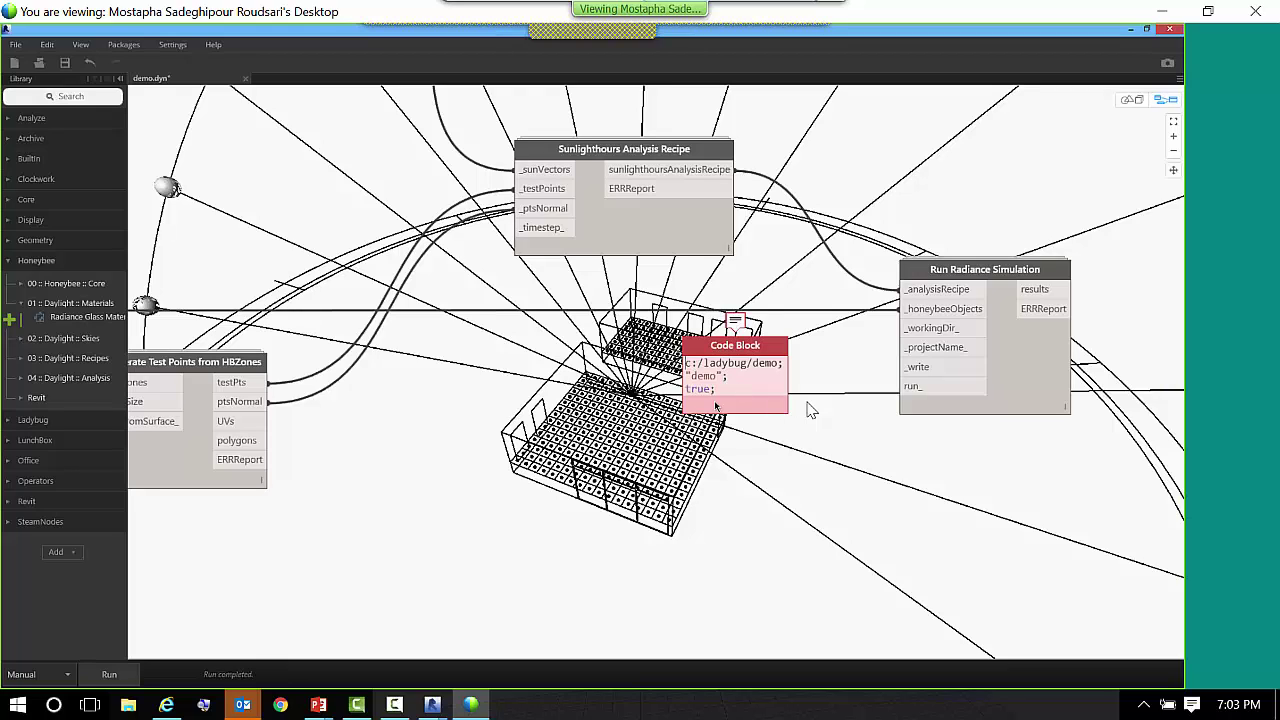
type("\"demo")
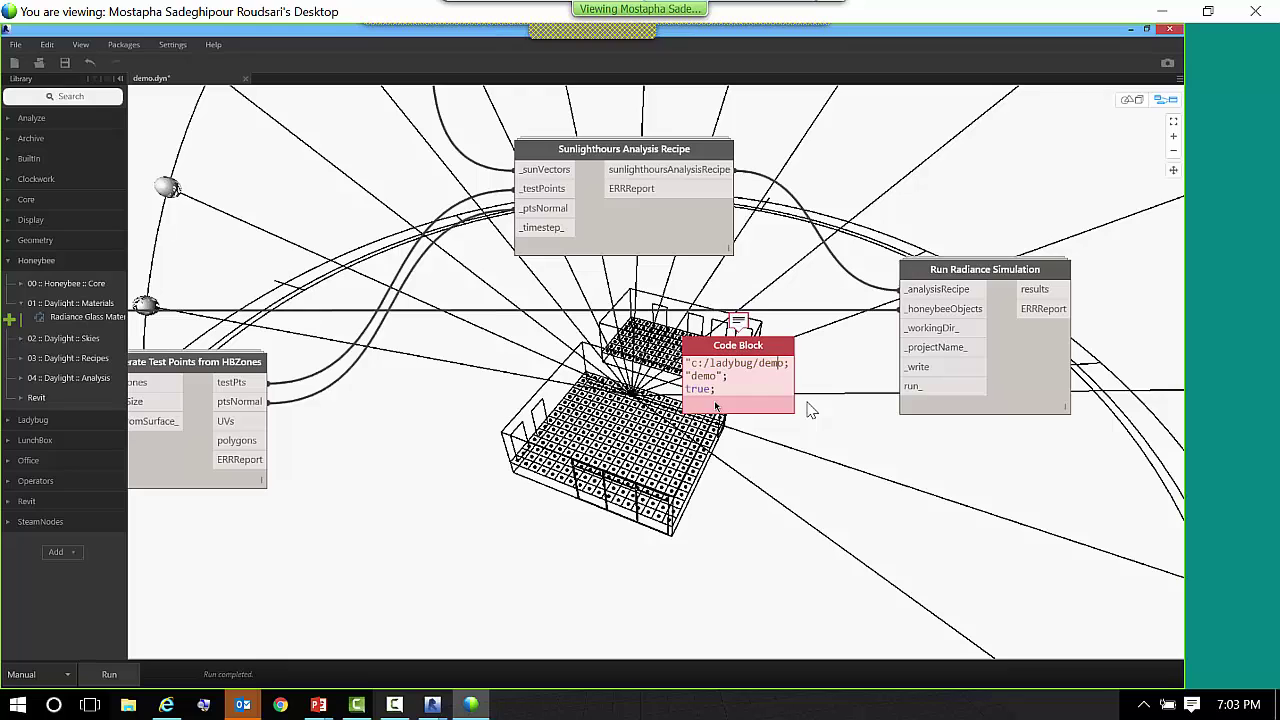
type("\"")
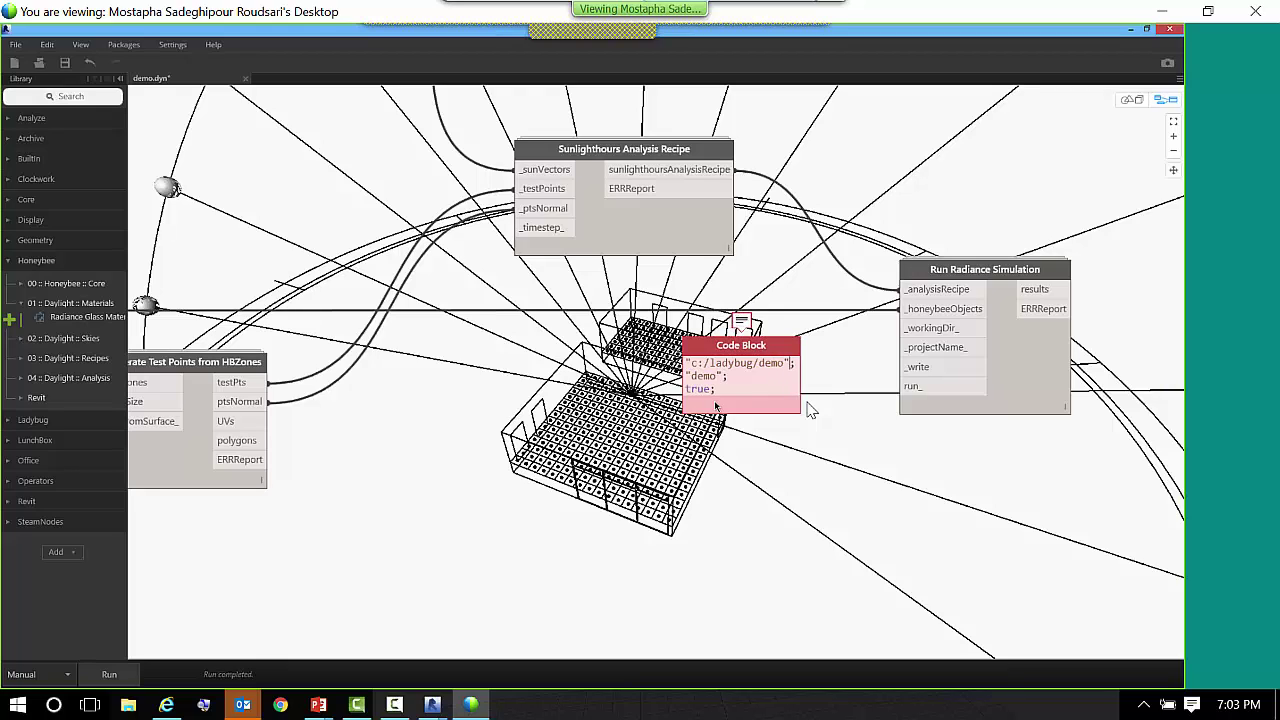
left_click(798, 442)
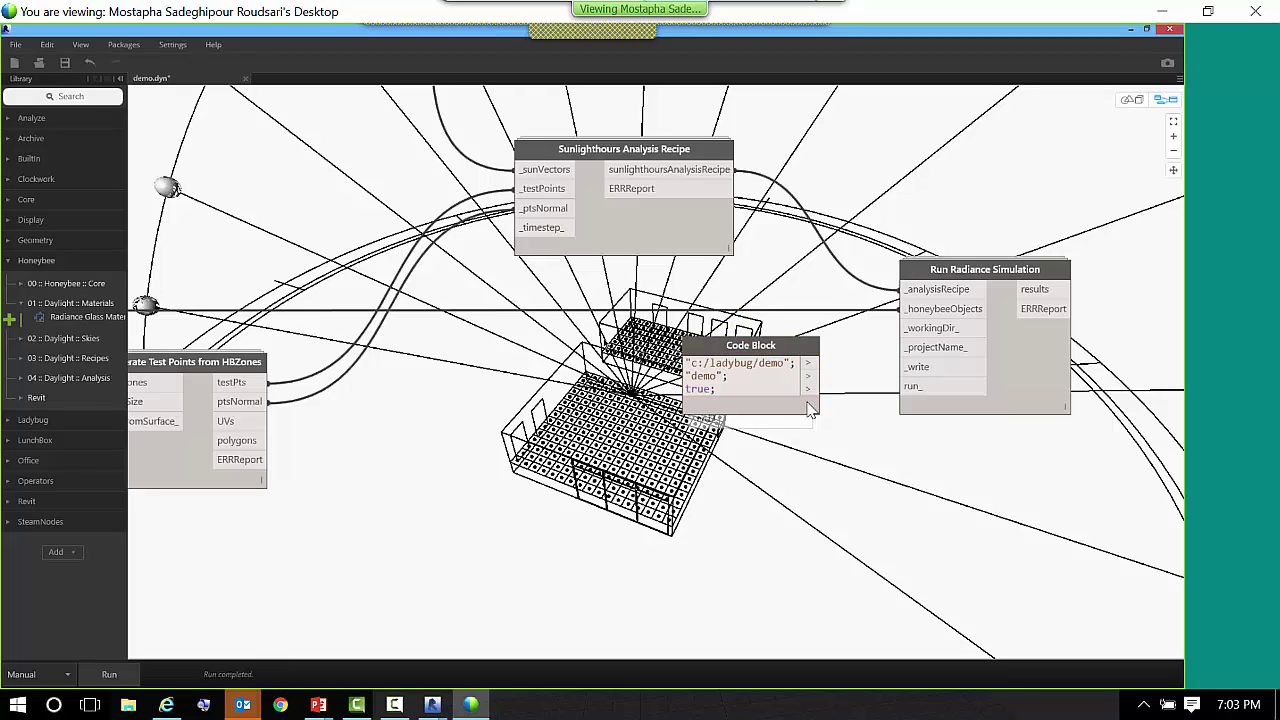
- Wire the folder path to _workingDir_, "demo" to _projectName_ and true to _run_ on Run Radiance Simulation
left_click_drag(746, 343, 902, 329)
left_click_drag(816, 364, 912, 357)
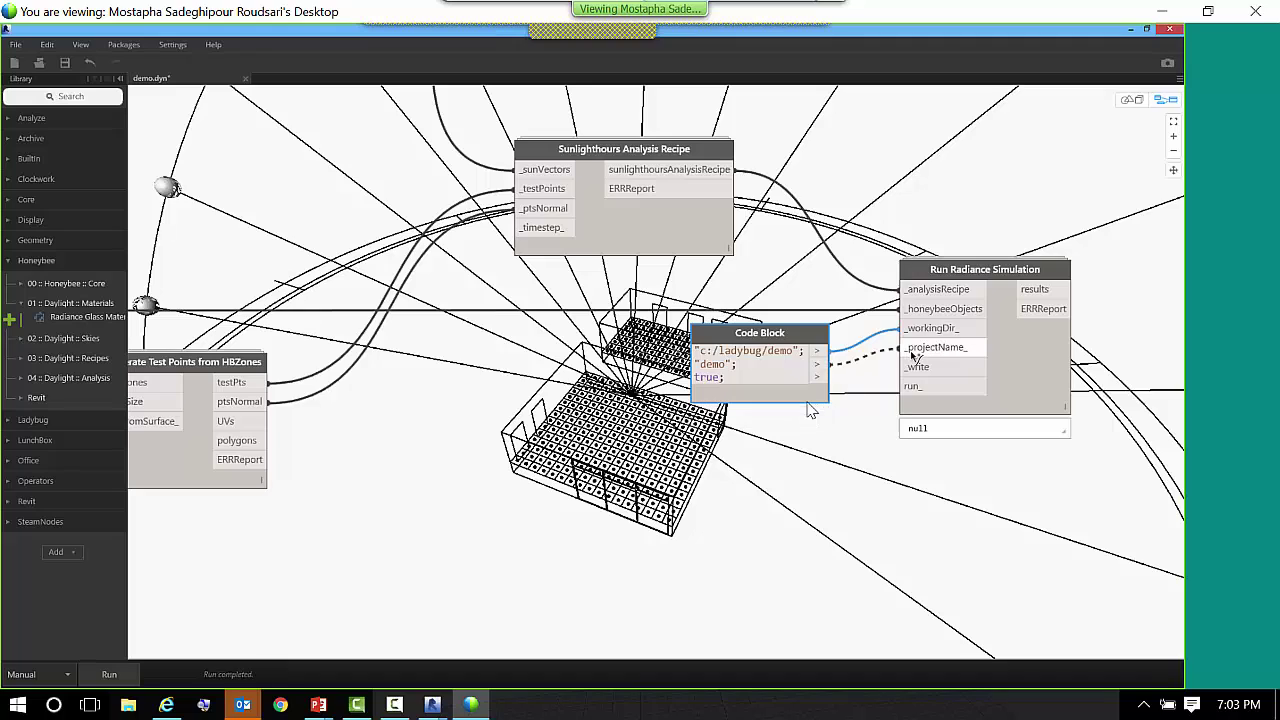
left_click_drag(780, 333, 748, 318)
left_click_drag(786, 363, 897, 405)
scroll(900, 400, "down", 2)
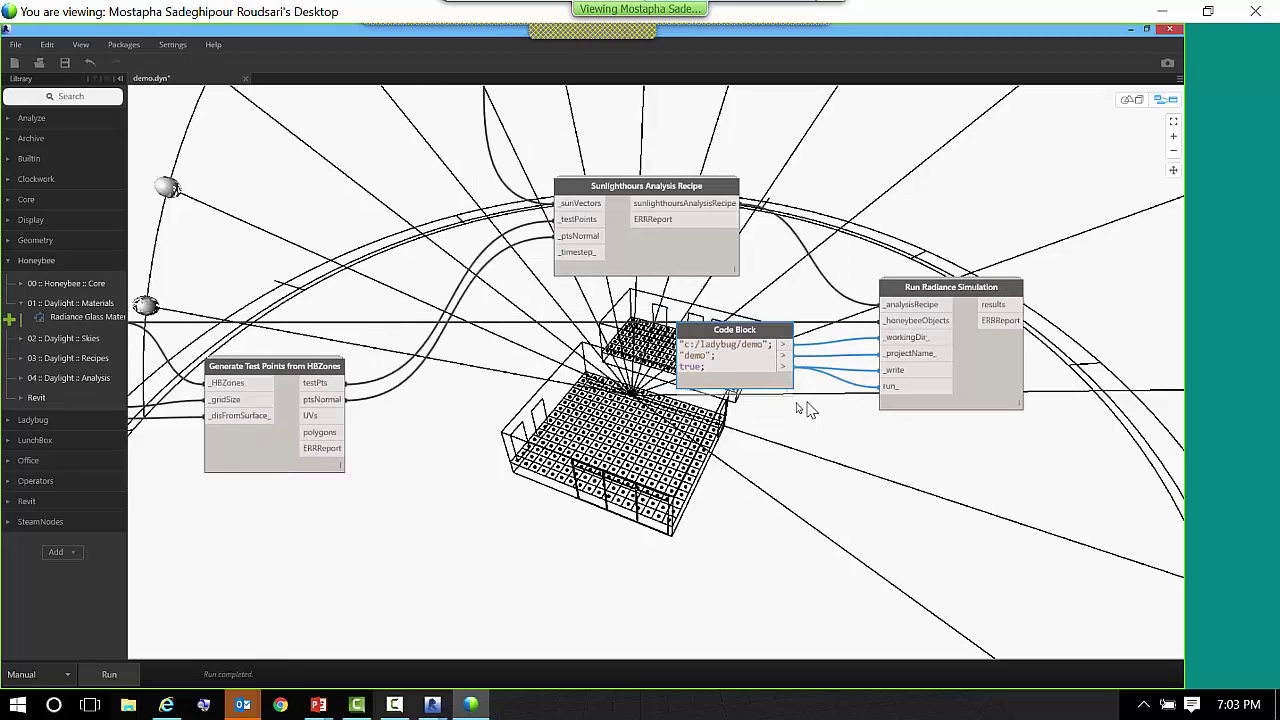
middle_click_drag(940, 452, 766, 465)
scroll(765, 465, "down", 3)
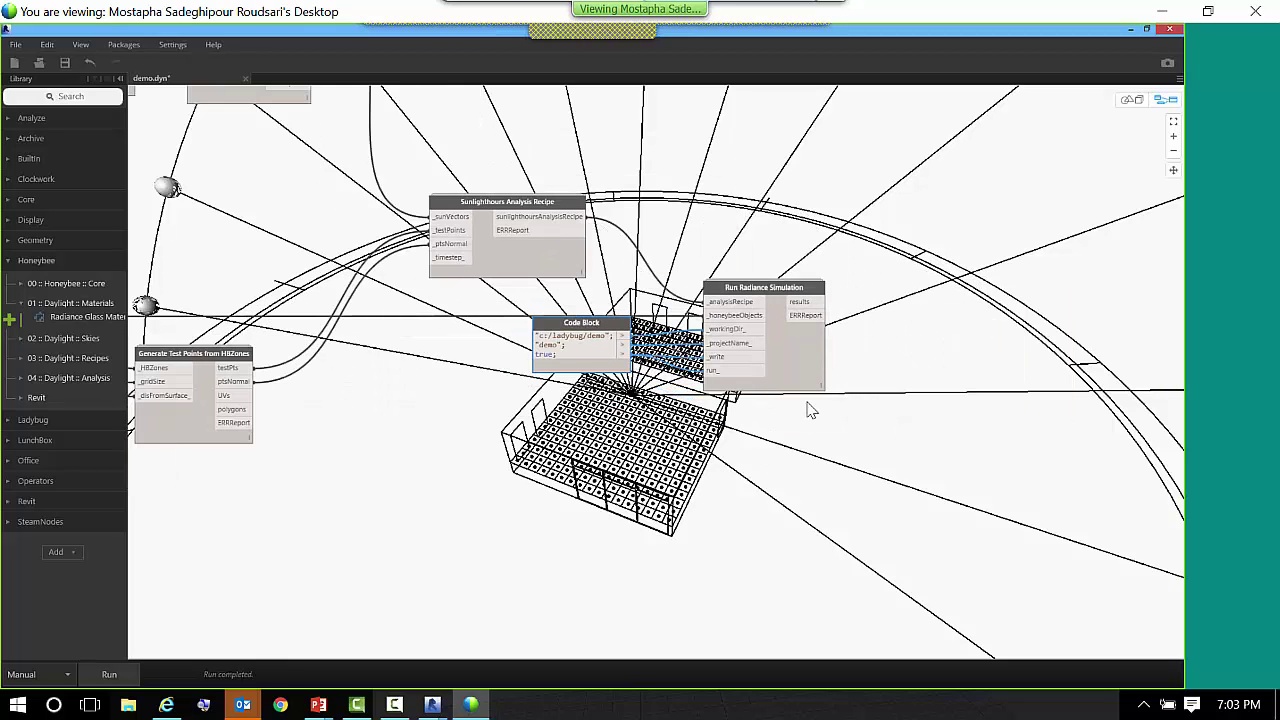
scroll(877, 358, "up", 2)
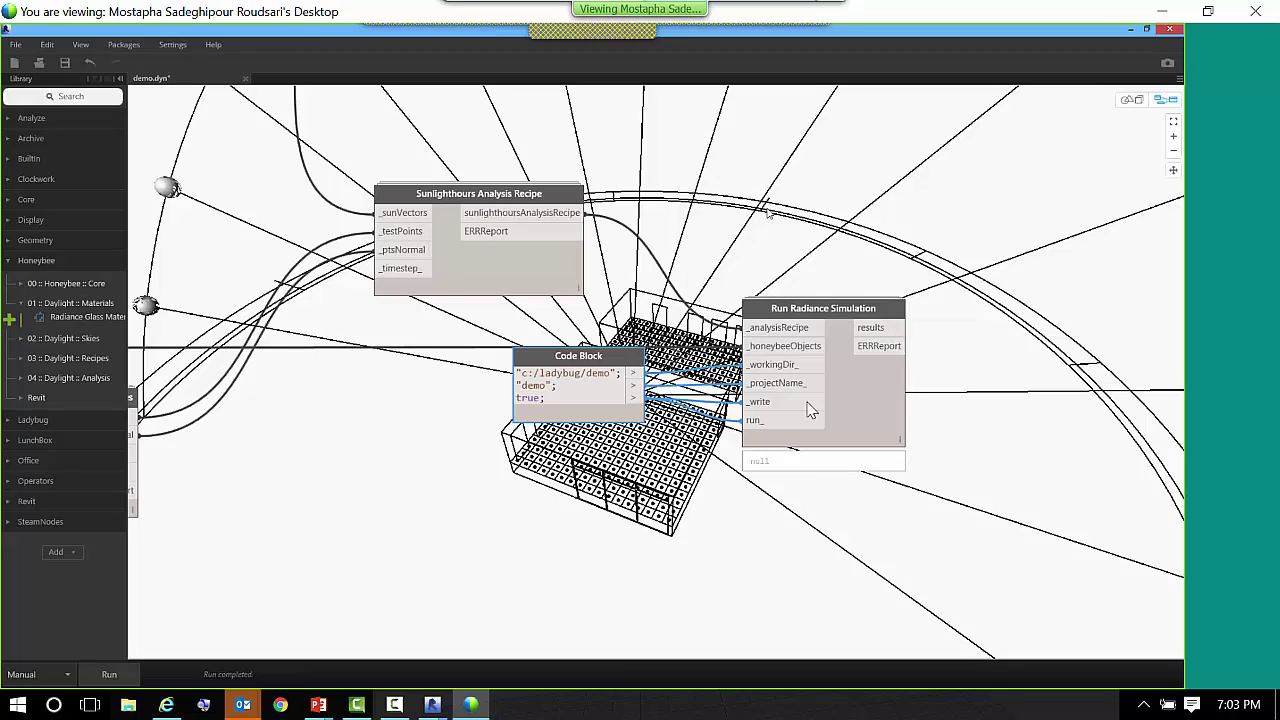
middle_click_drag(732, 244, 676, 284)
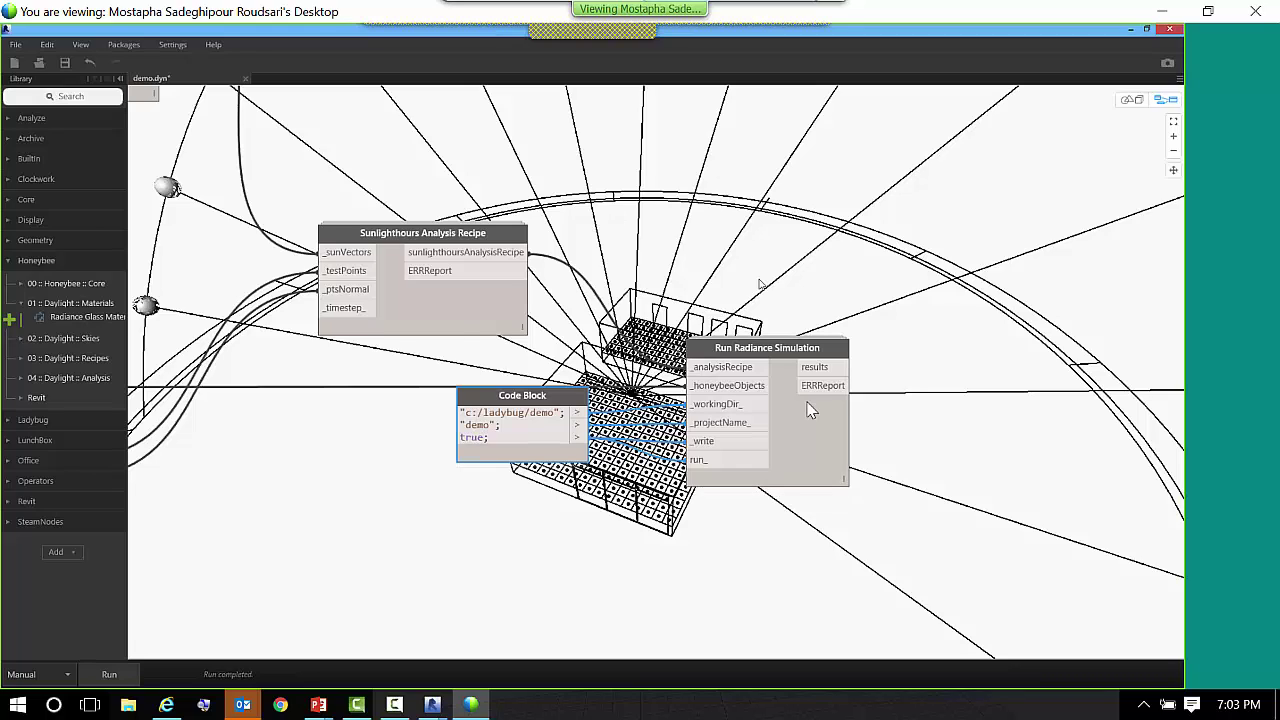
- Run the graph and inspect Run Radiance Simulation's list of sunlight-hour results
left_click(118, 673)
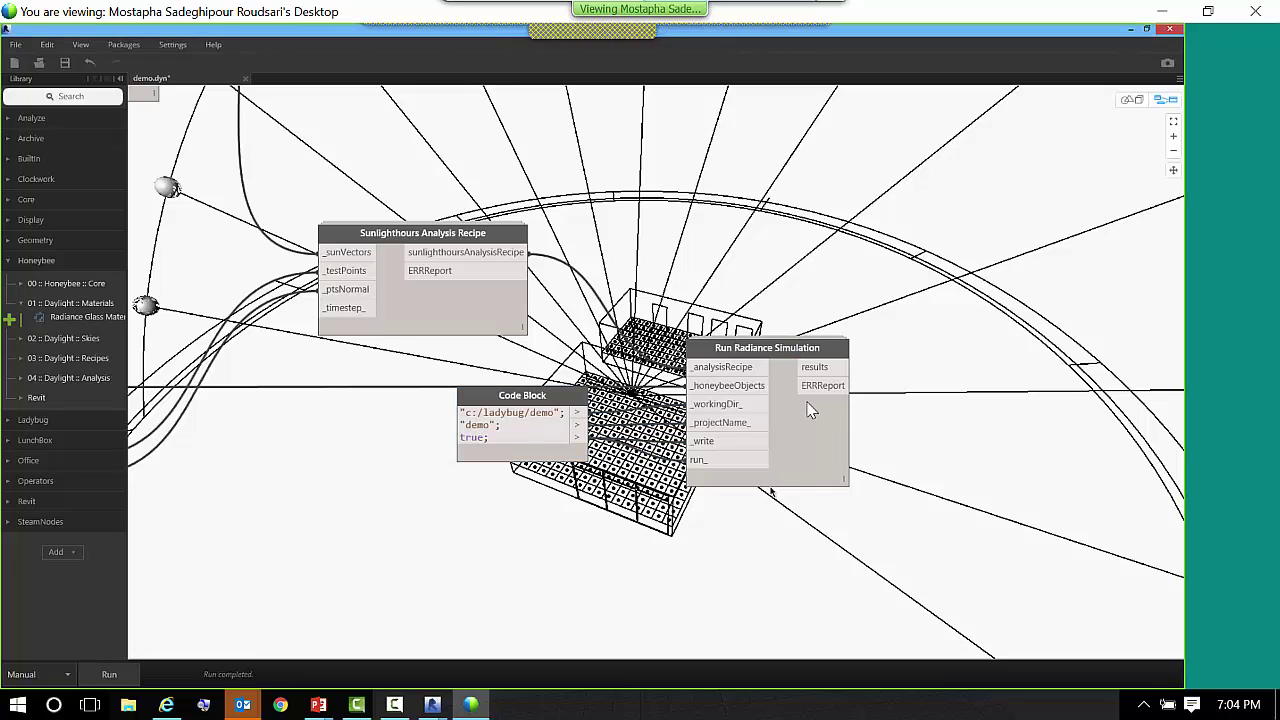
mouse_move(781, 496)
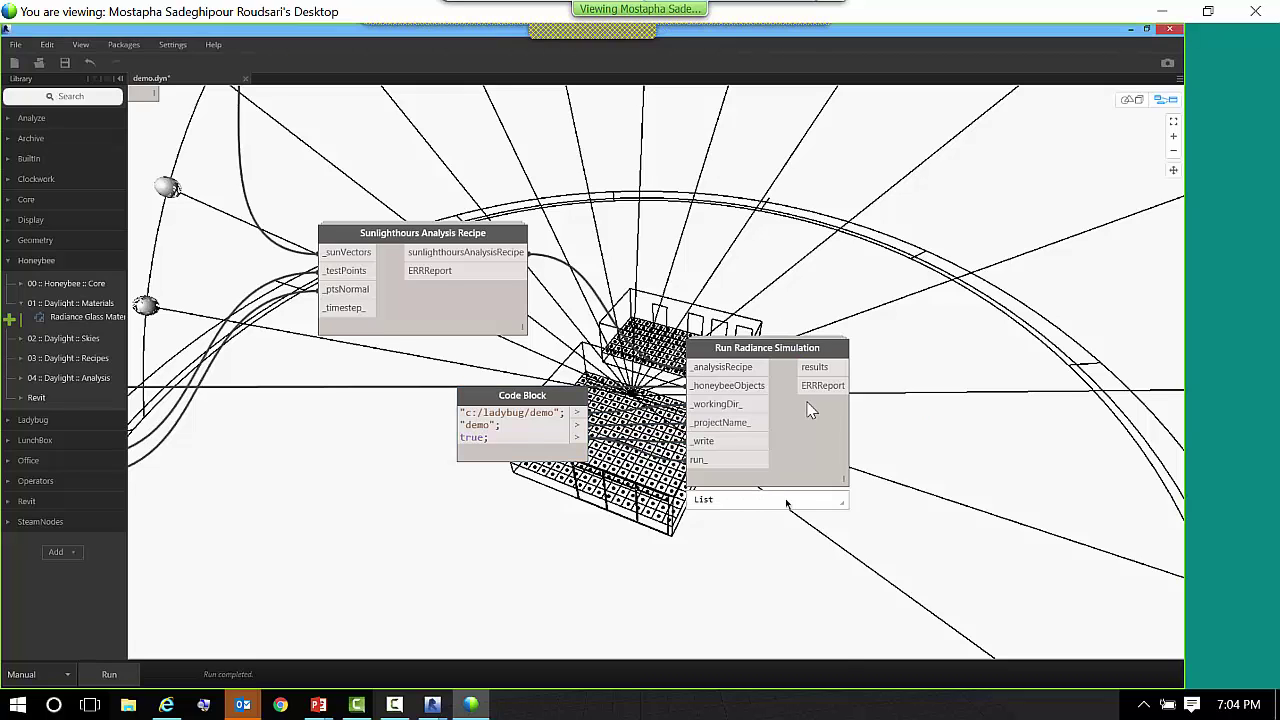
scroll(809, 520, "down", 5)
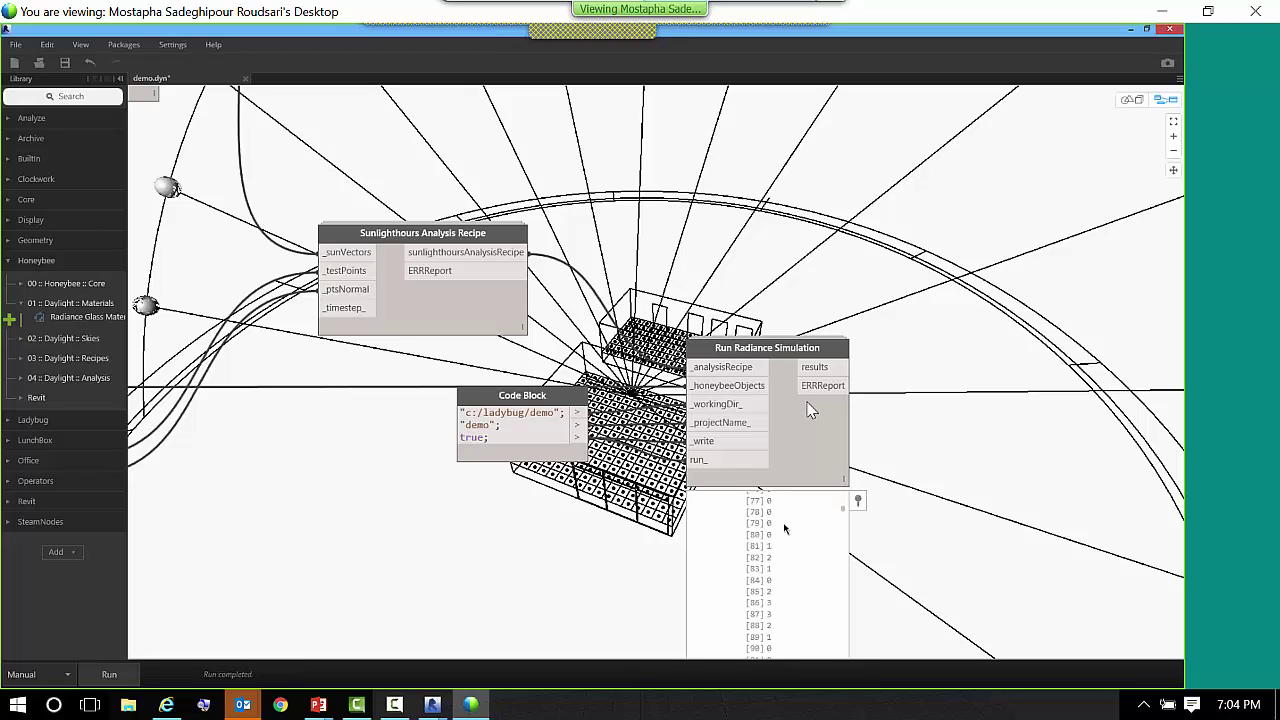
scroll(784, 528, "down", 5)
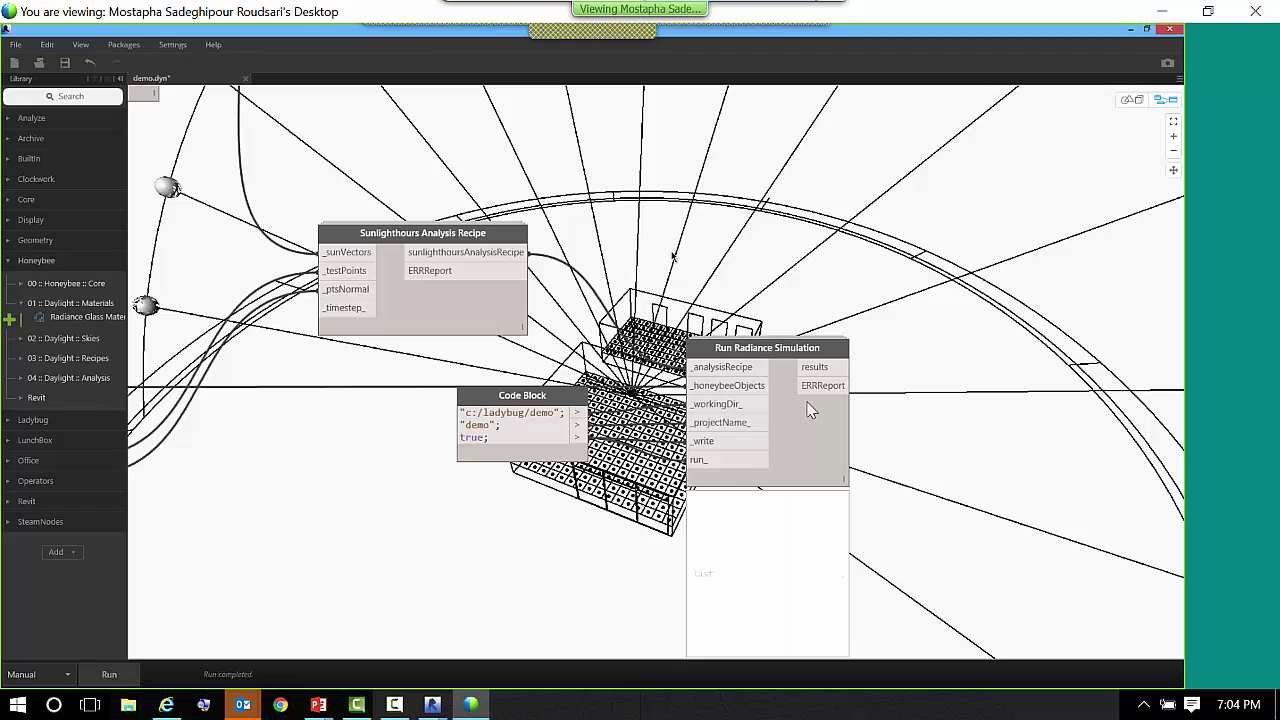
scroll(810, 410, "up", 1)
- Zoom out and orbit the 3D preview to view the whole sky dome, then zoom the node graph
left_click(1132, 100)
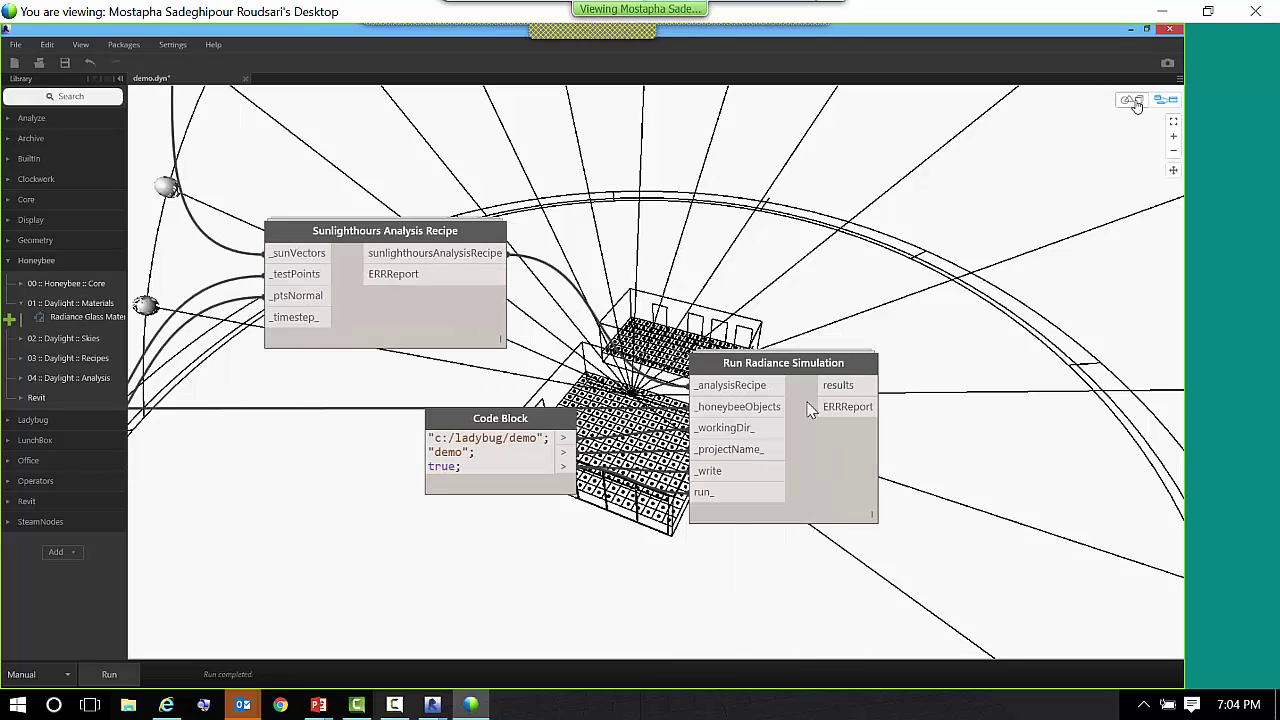
left_click(1173, 122)
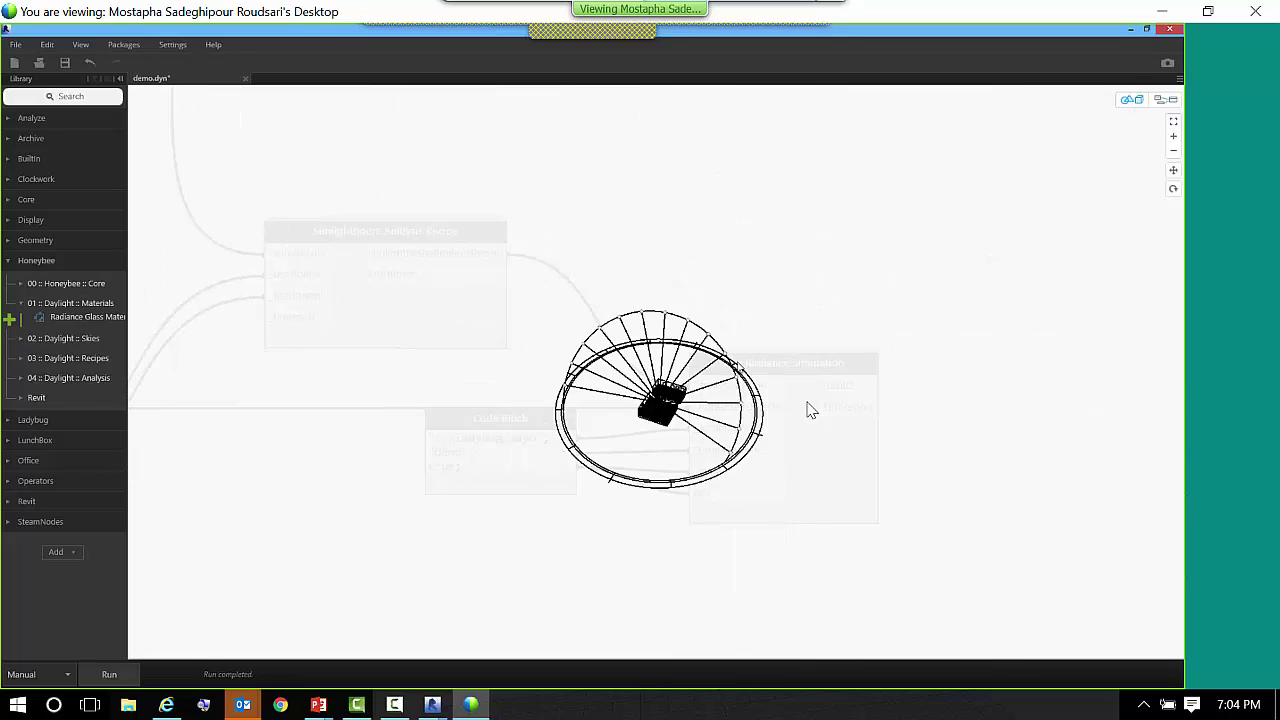
right_click_drag(748, 356, 690, 386)
scroll(705, 422, "up", 2)
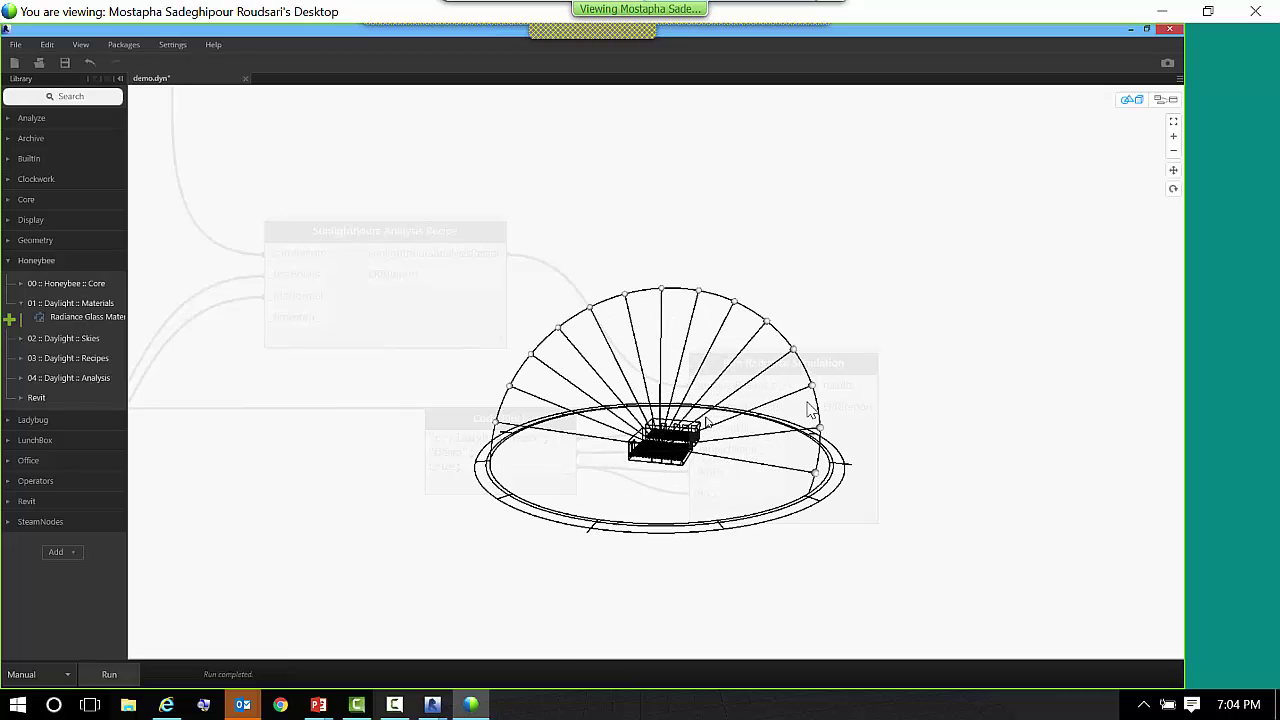
scroll(810, 410, "up", 2)
right_click_drag(810, 410, 812, 404)
scroll(810, 410, "up", 3)
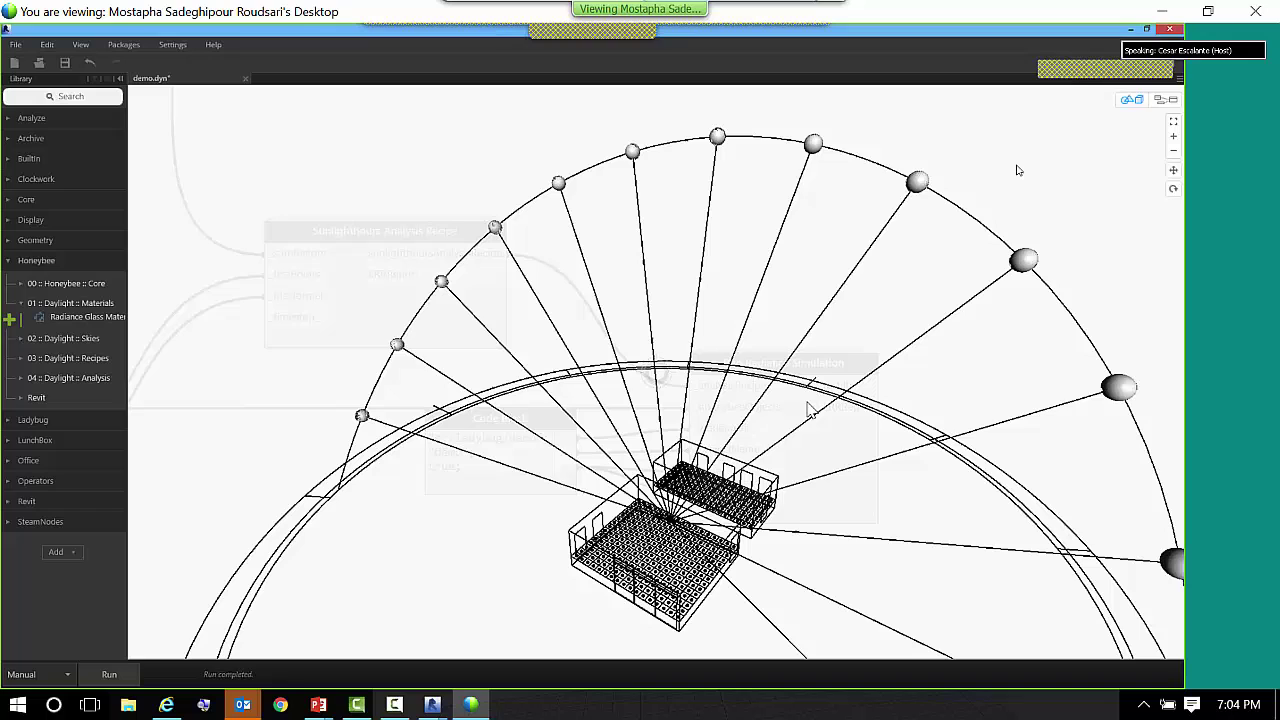
left_click(1164, 100)
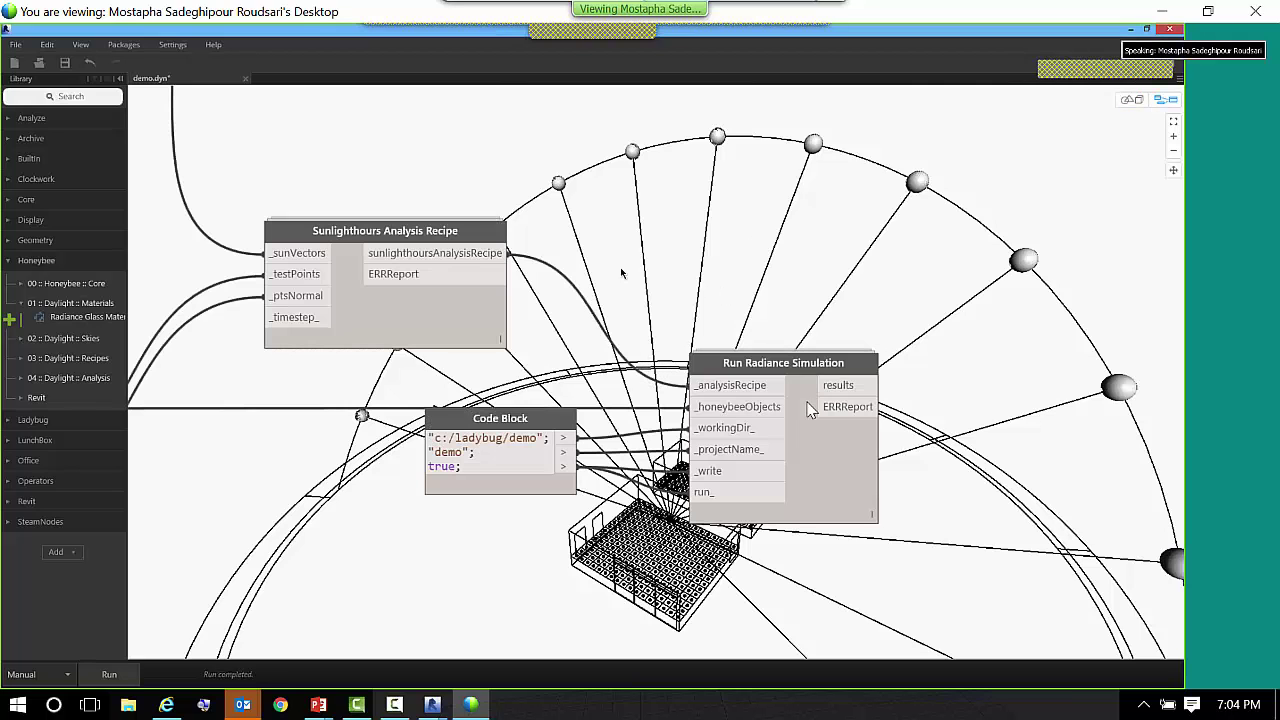
scroll(560, 267, "down", 2)
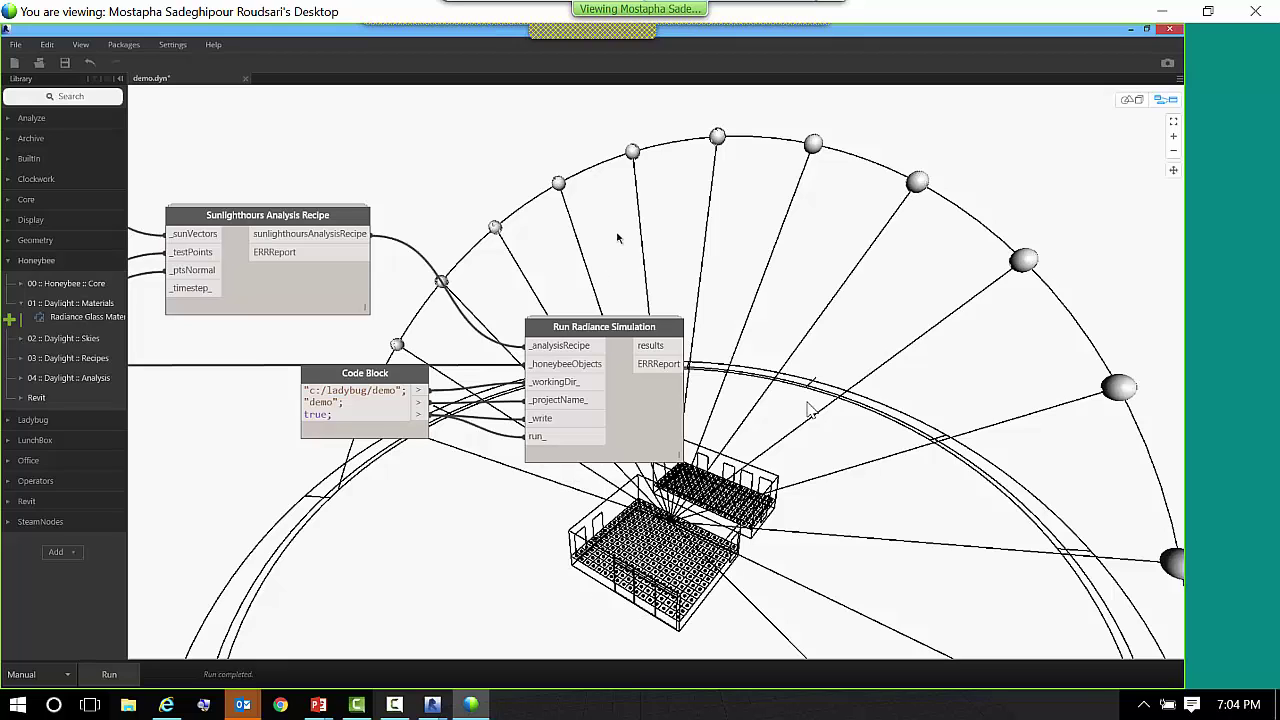
scroll(665, 248, "down", 2)
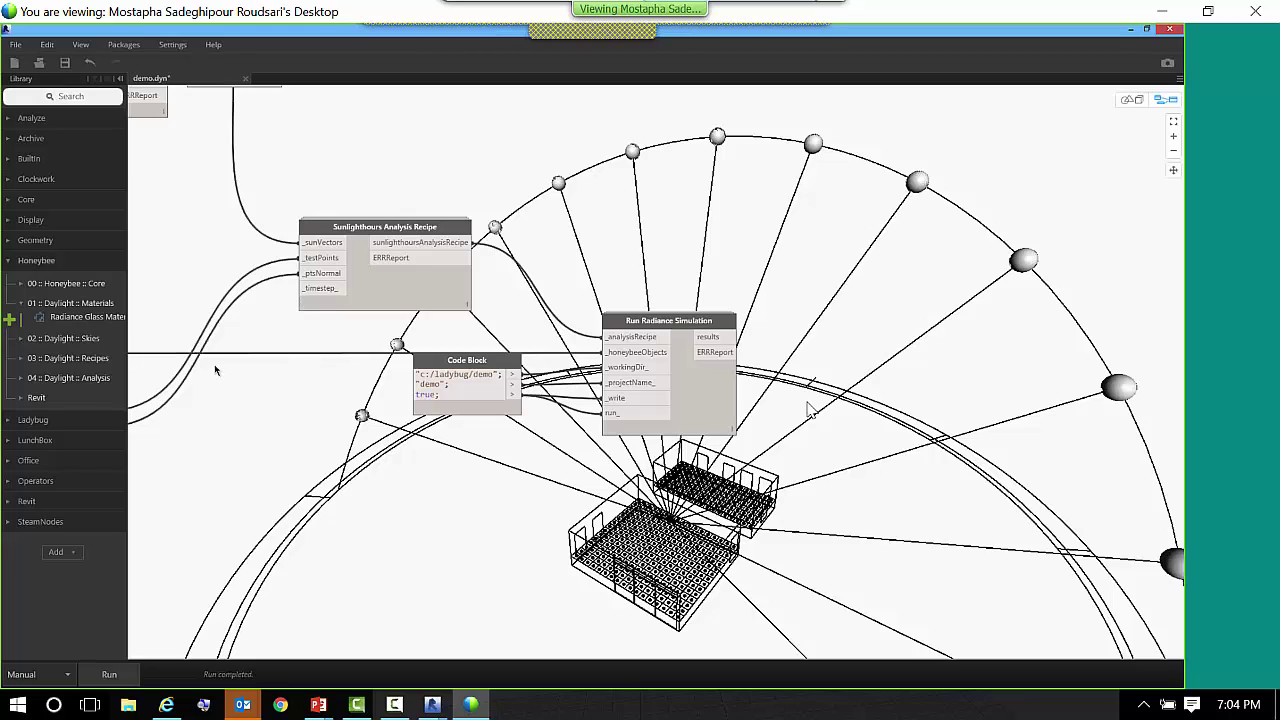
- Place Generate Colors from Ladybug > Extra and feed it the simulation results as _values
left_click(12, 421)
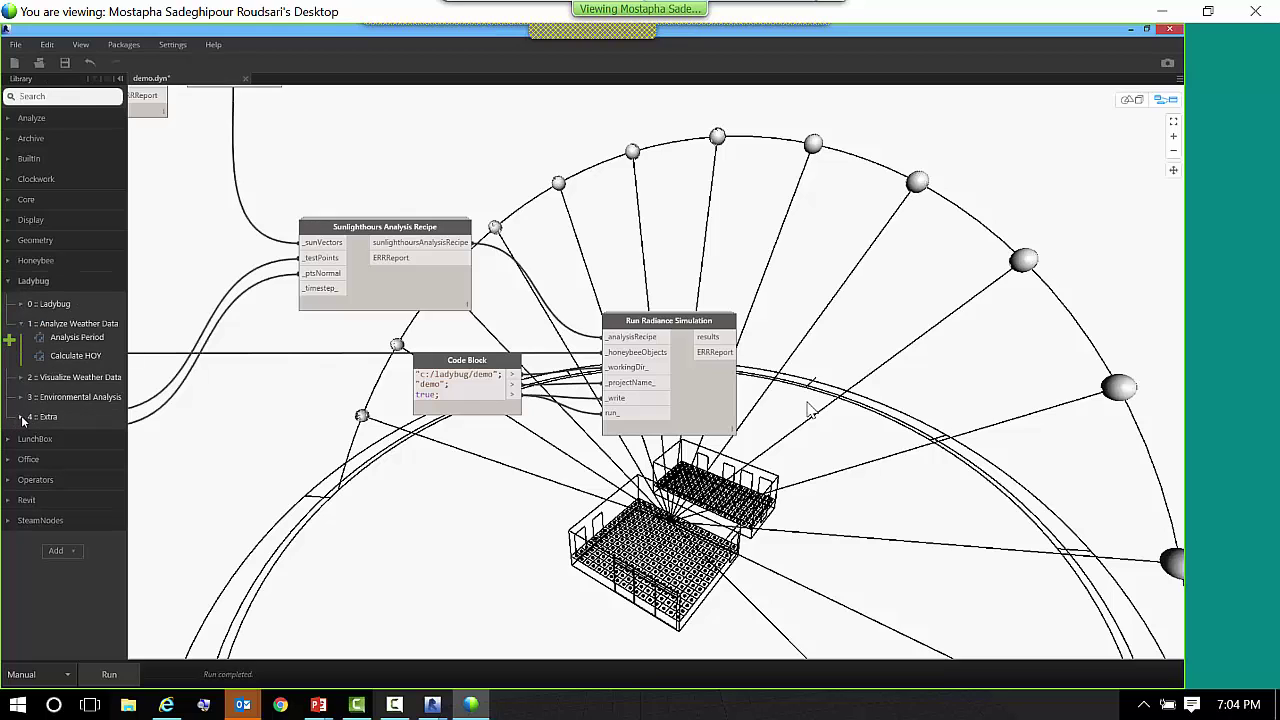
left_click(21, 418)
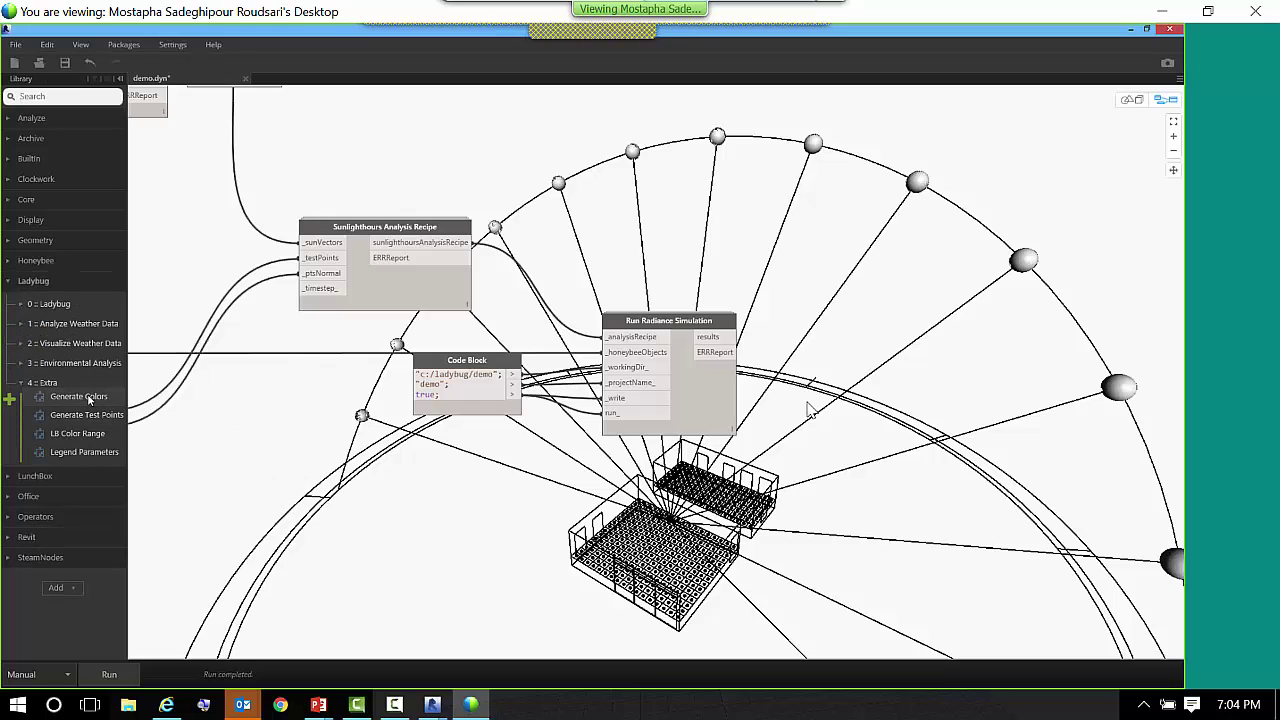
mouse_move(88, 400)
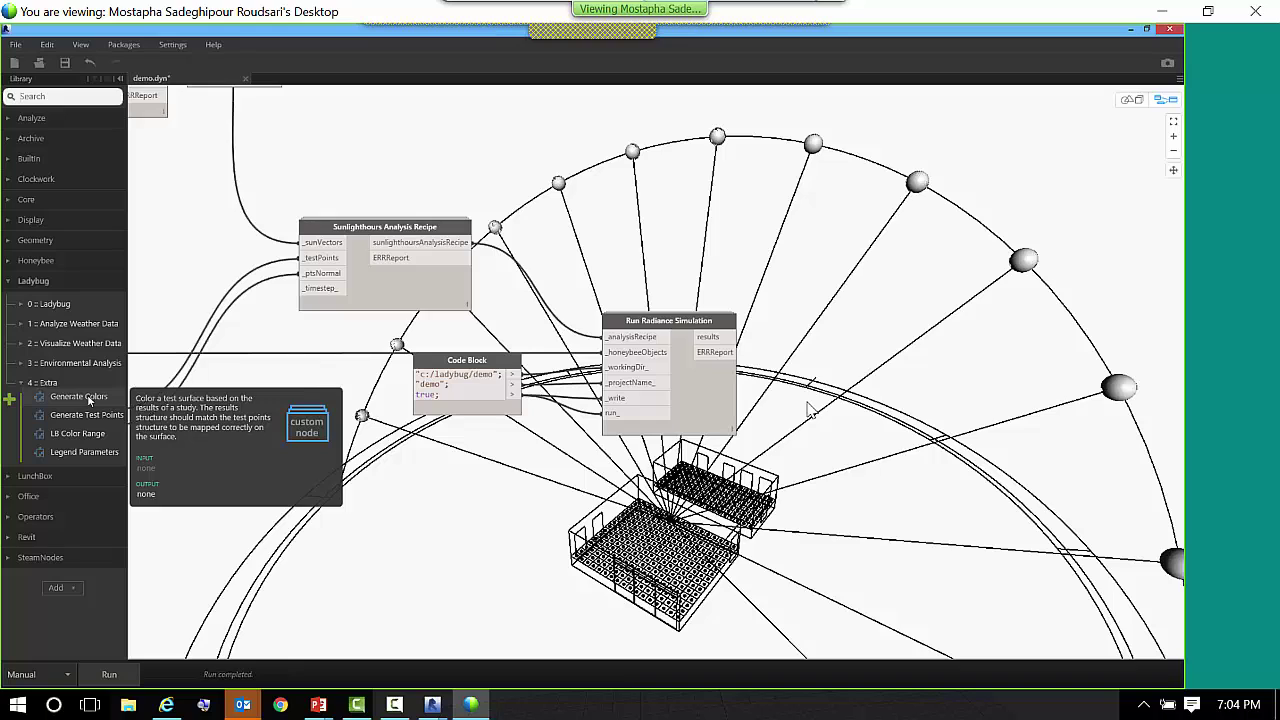
left_click(88, 400)
left_click_drag(774, 405, 958, 365)
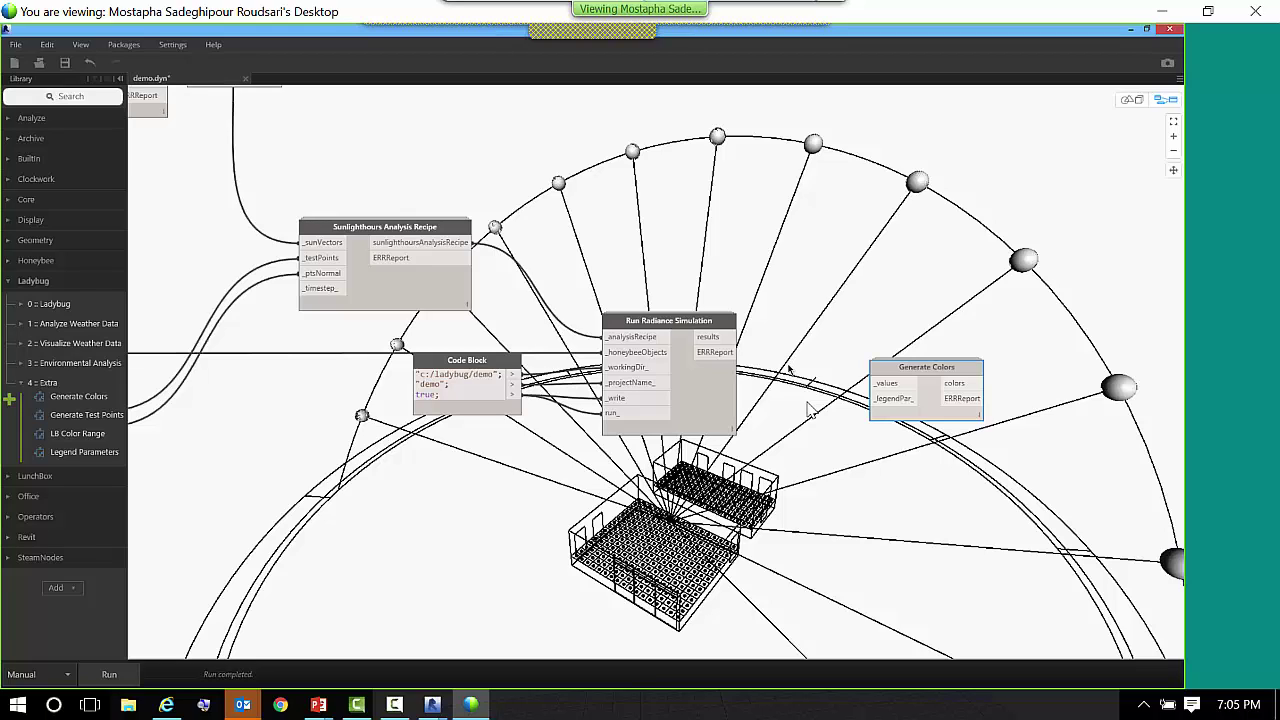
left_click(902, 392)
left_click_drag(903, 358, 906, 311)
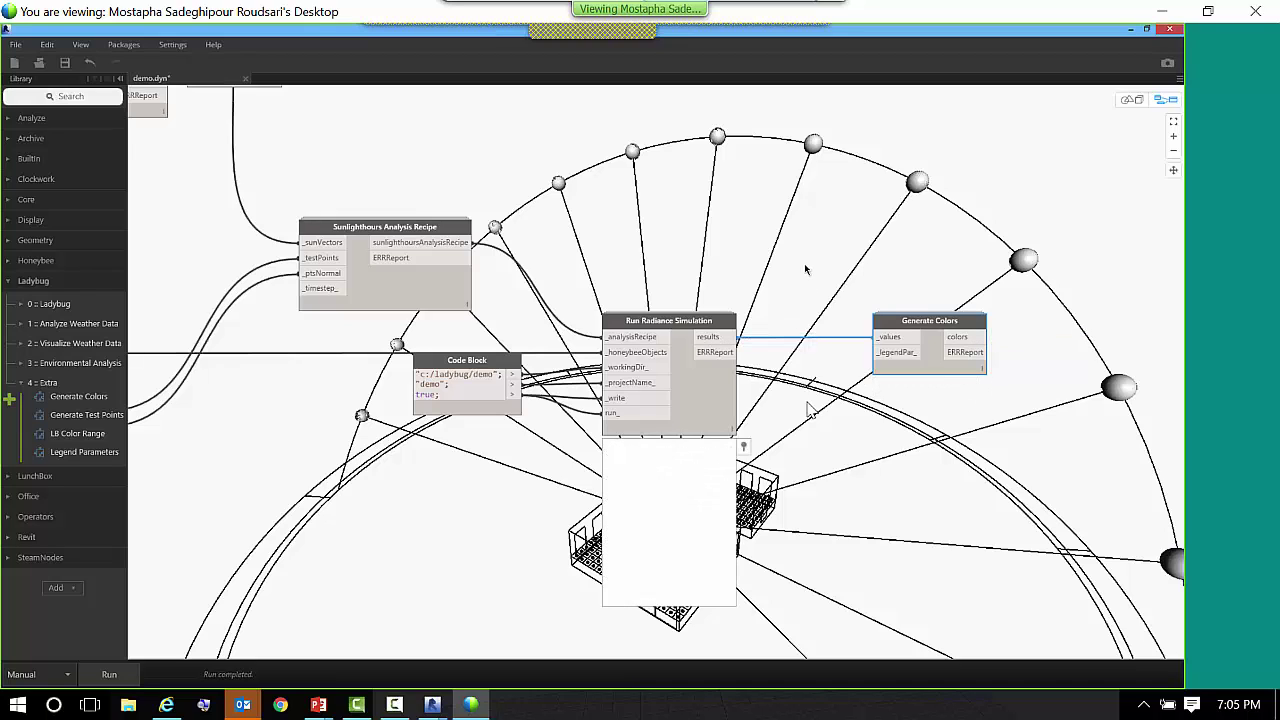
middle_click_drag(808, 272, 749, 300)
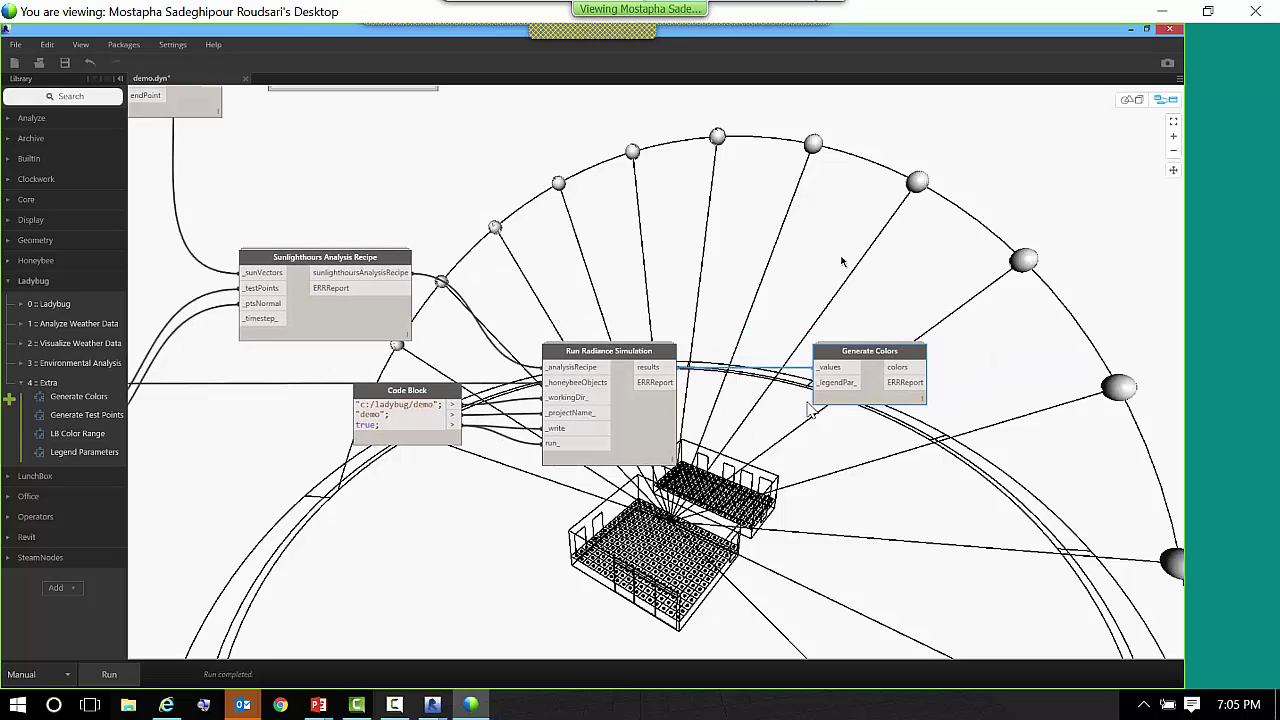
- Add Display.ByGeometryColor via the 'display' search and wire Generate Colors' colors into its color input
right_click(957, 278)
mouse_move(940, 315)
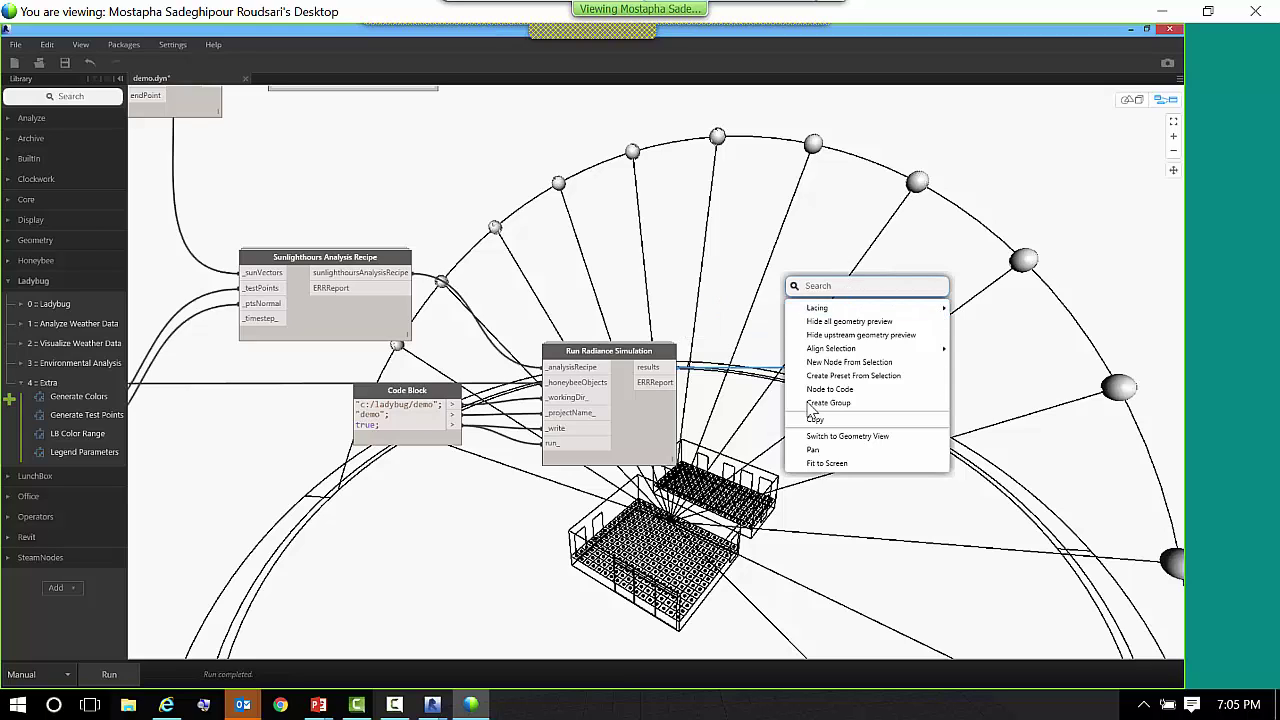
type("displa")
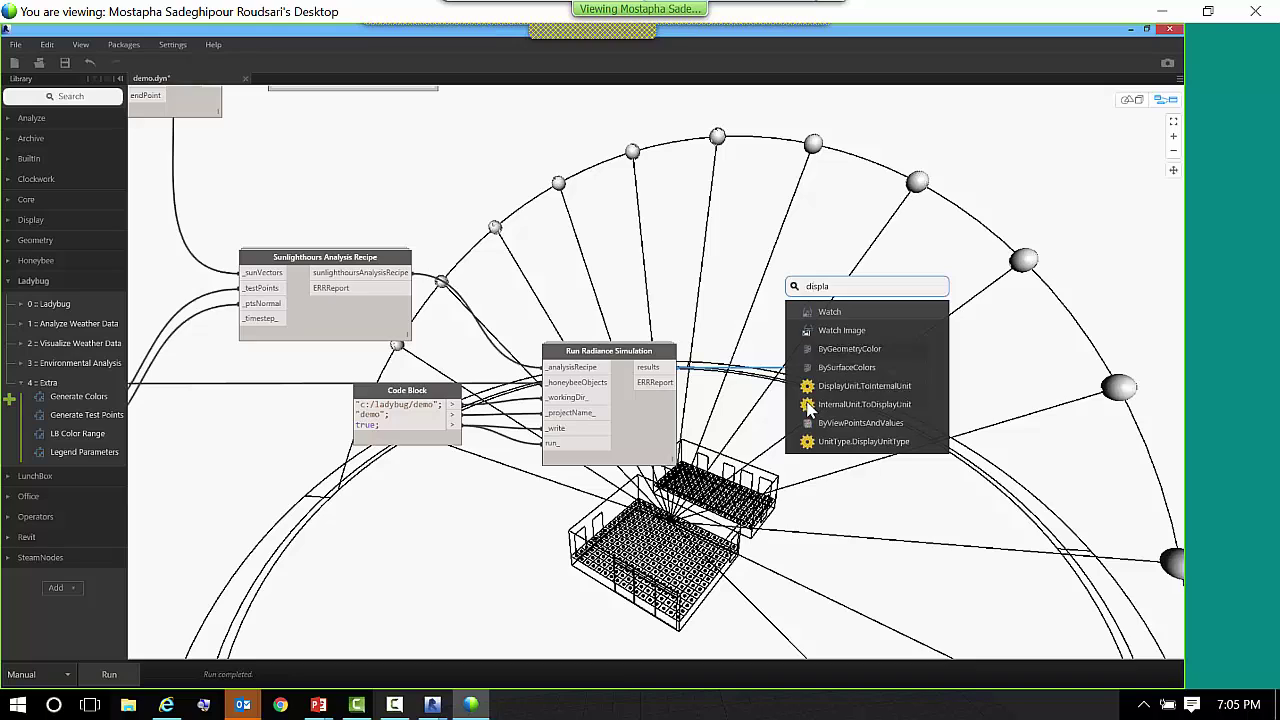
left_click(861, 354)
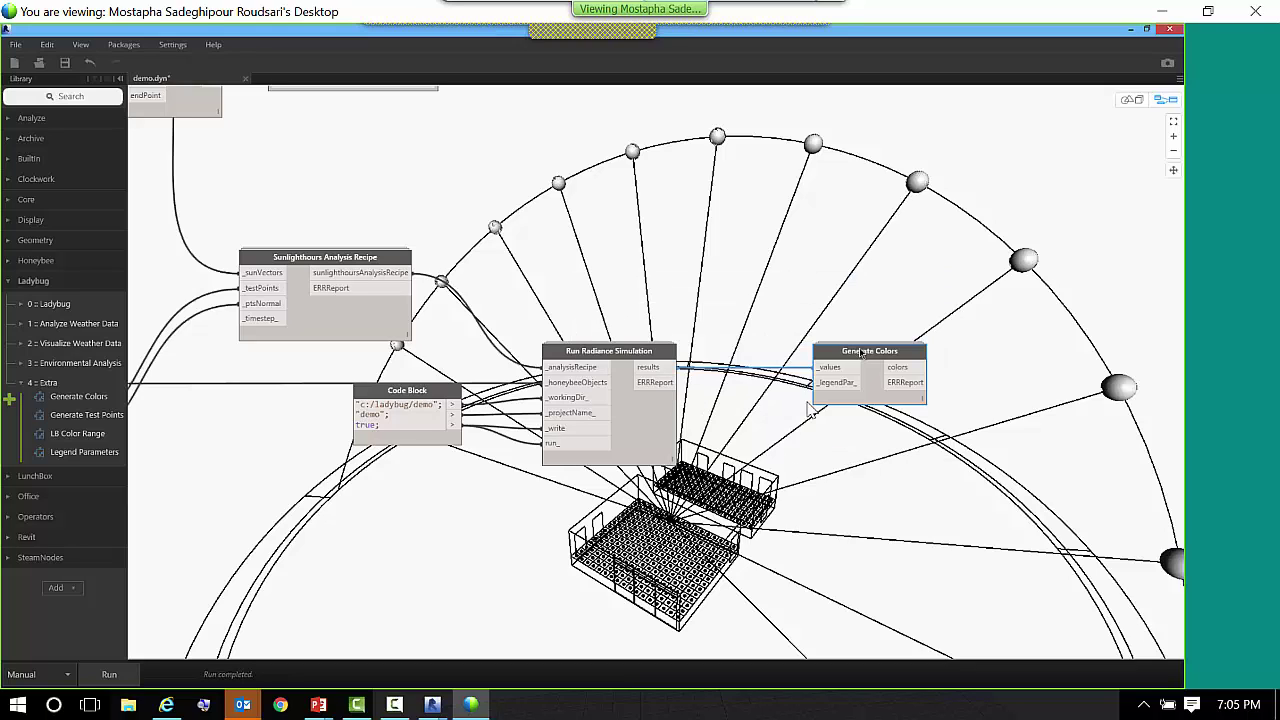
left_click_drag(863, 355, 1077, 275)
left_click(924, 367)
left_click(1027, 302)
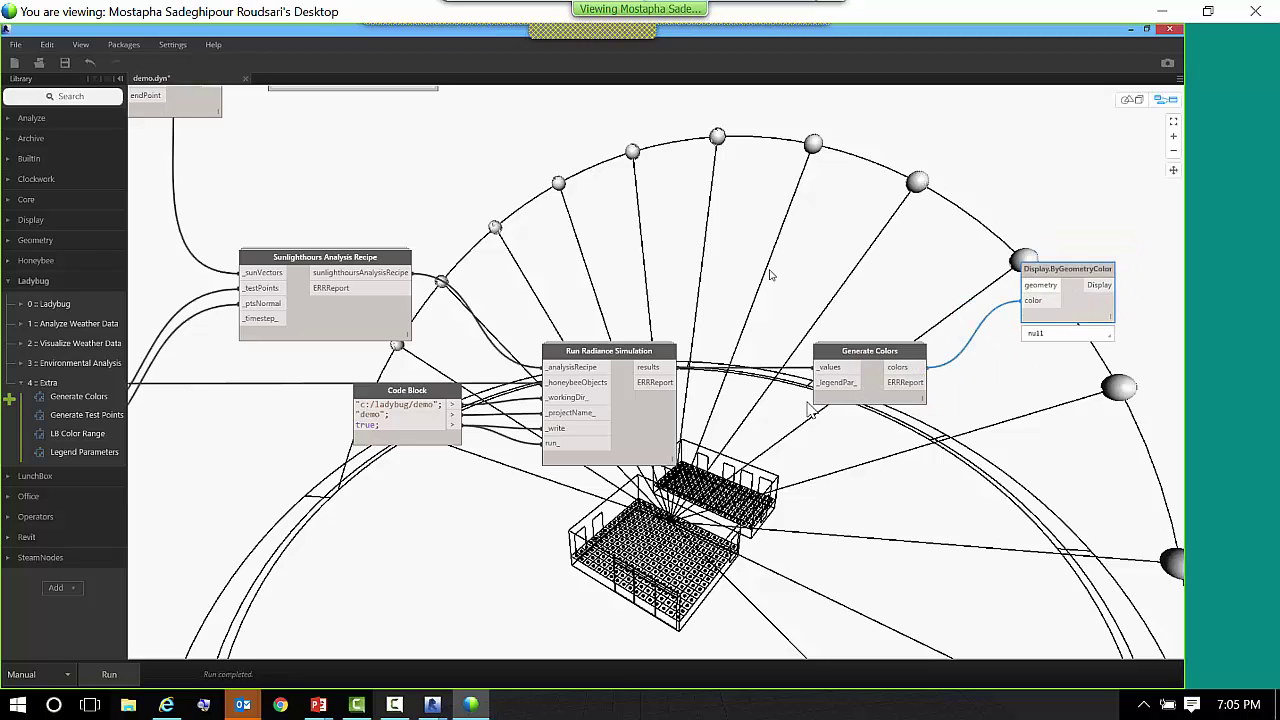
left_click(701, 290)
- Add a Surface.ByPatch node and feed it the test-cell polygons from Generate Test Points
scroll(691, 239, "down", 3)
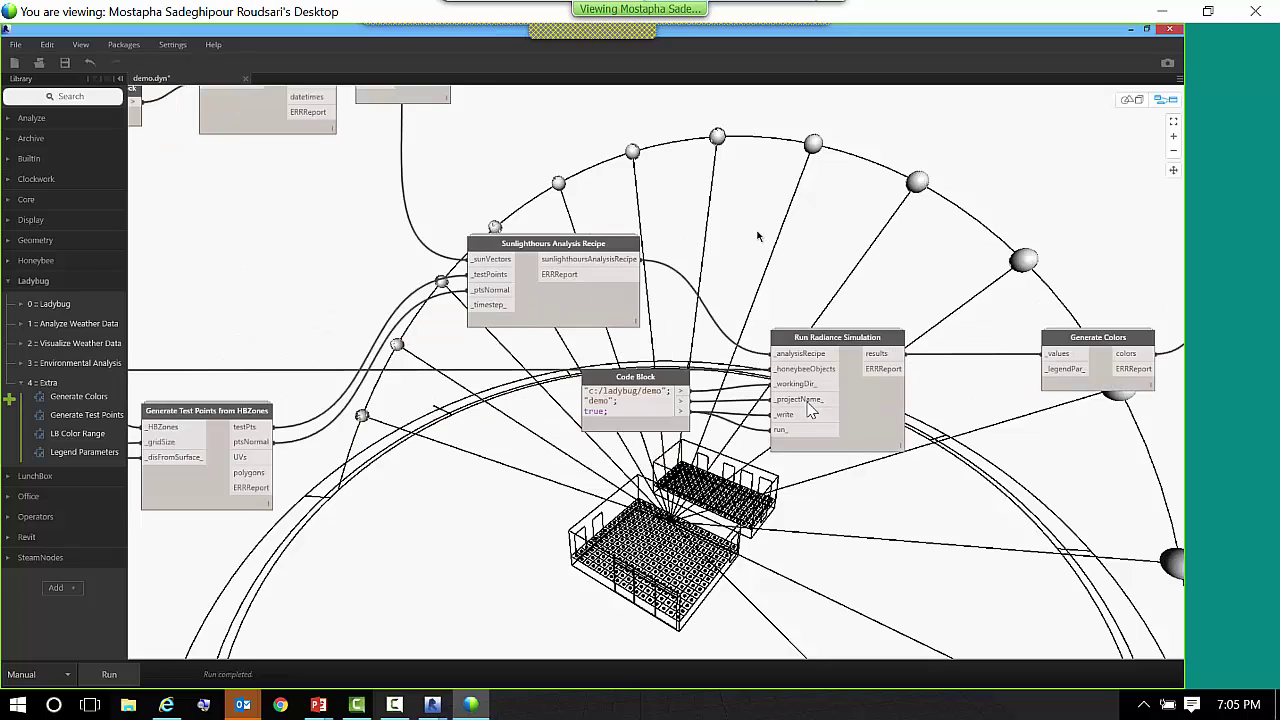
scroll(200, 390, "up", 4)
mouse_move(336, 429)
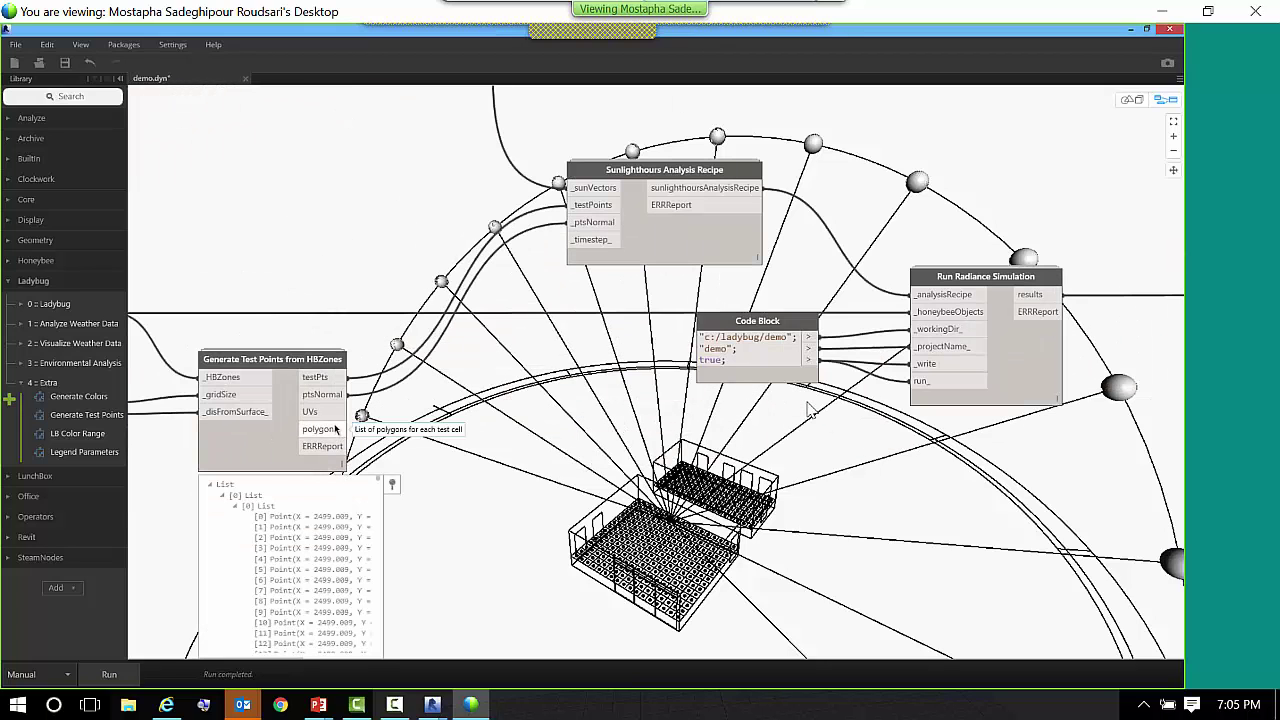
scroll(335, 429, "up", 1)
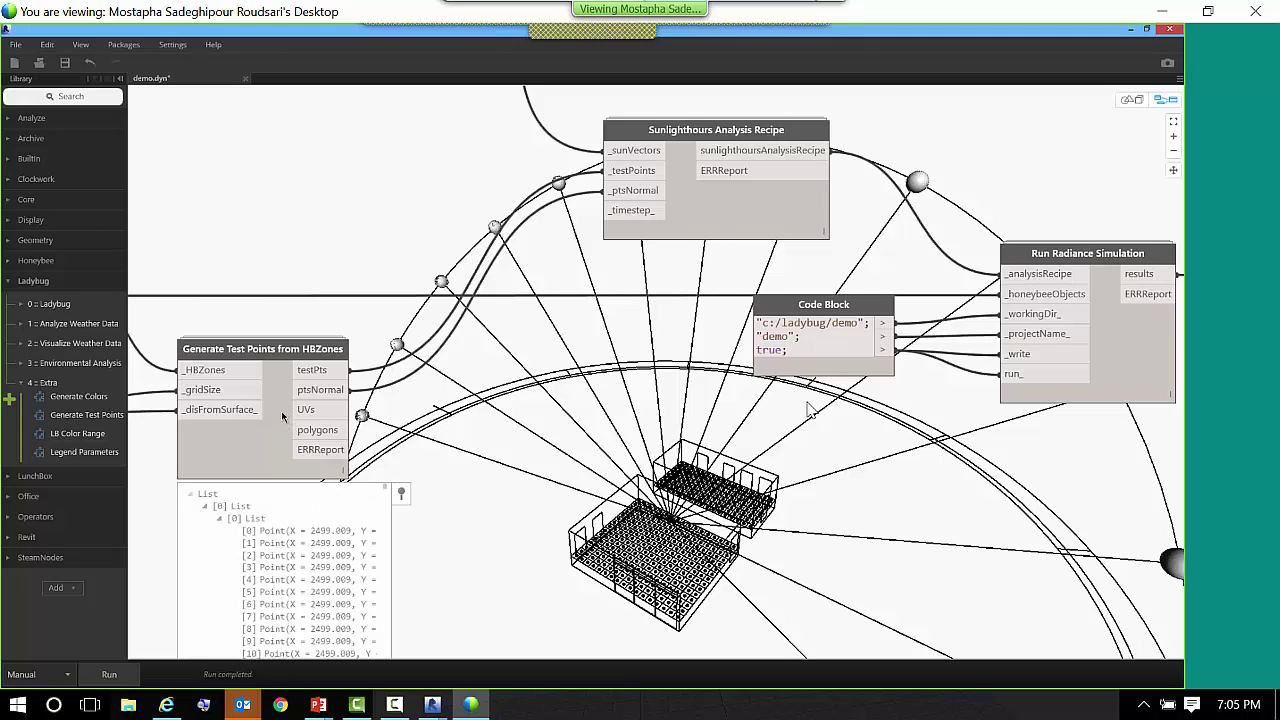
right_click(487, 434)
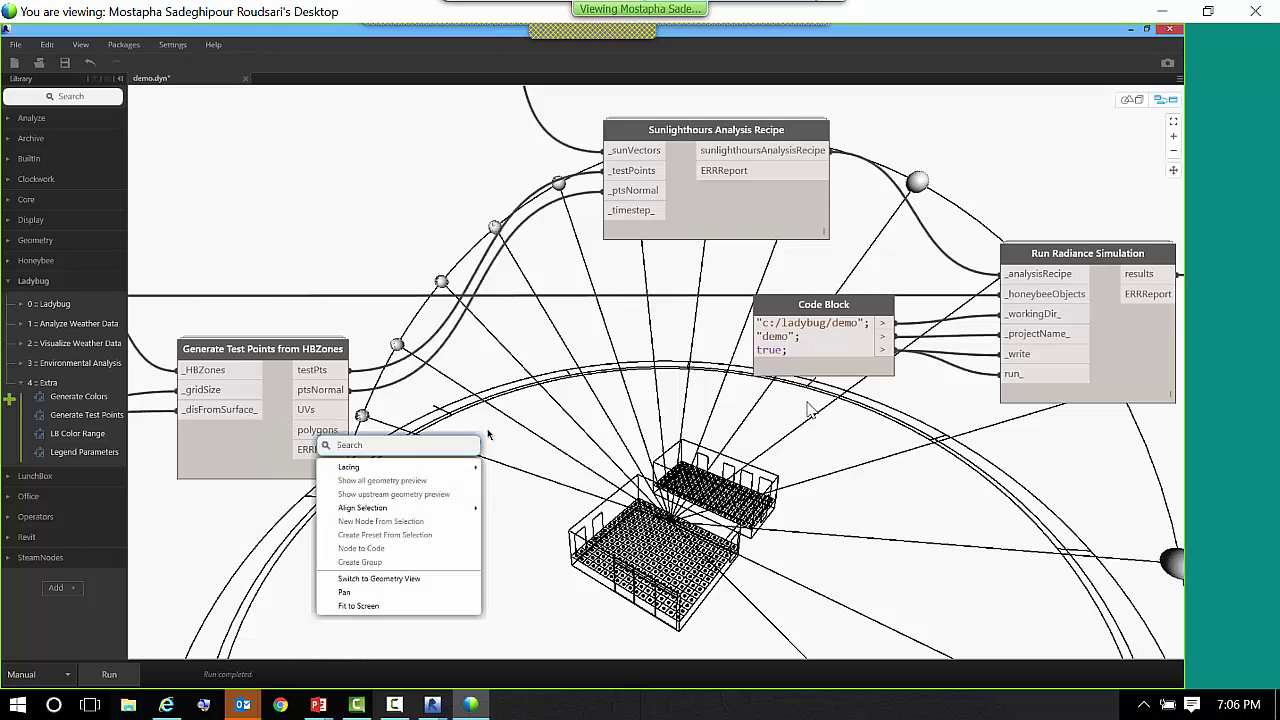
type("bypay")
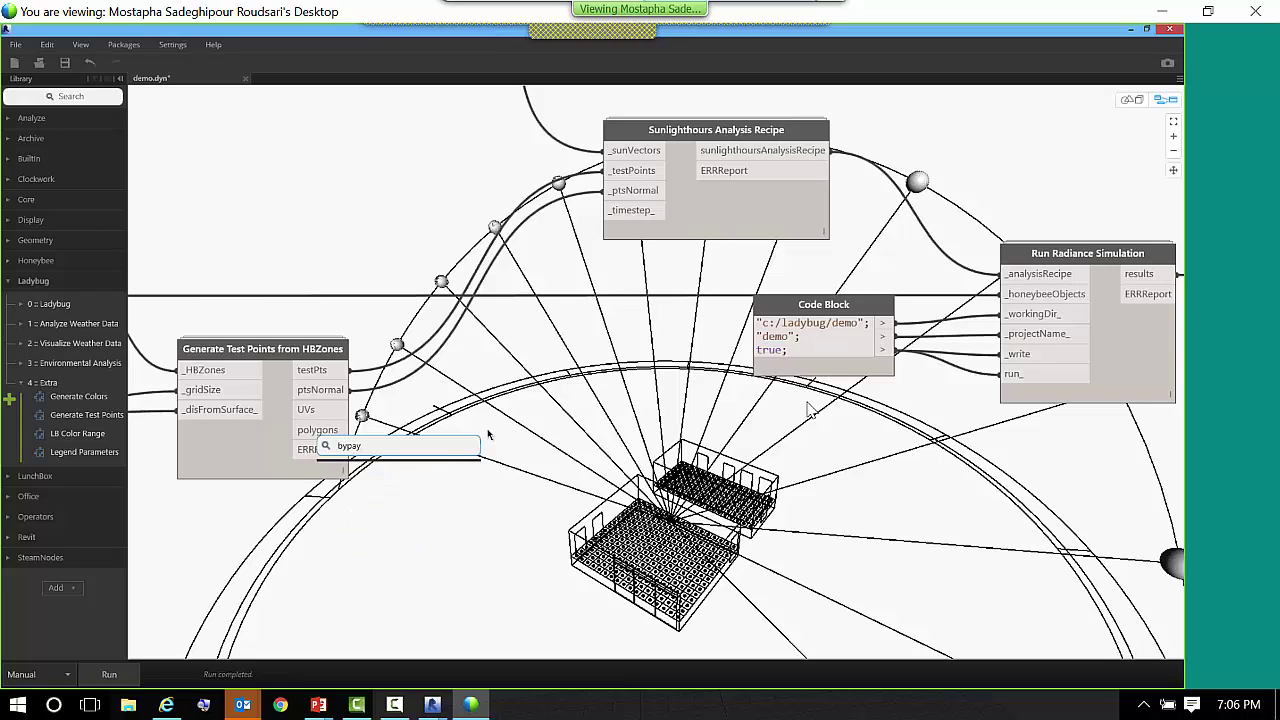
key("BackSpace")
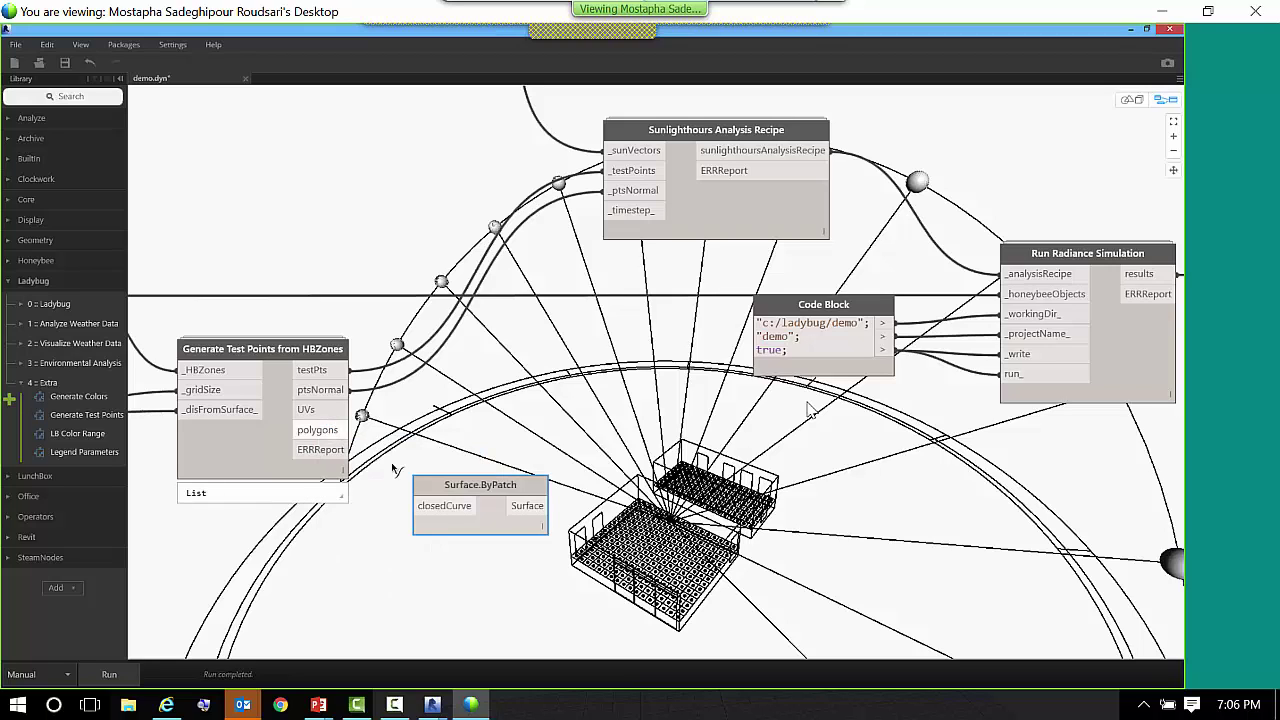
left_click_drag(465, 497, 636, 376)
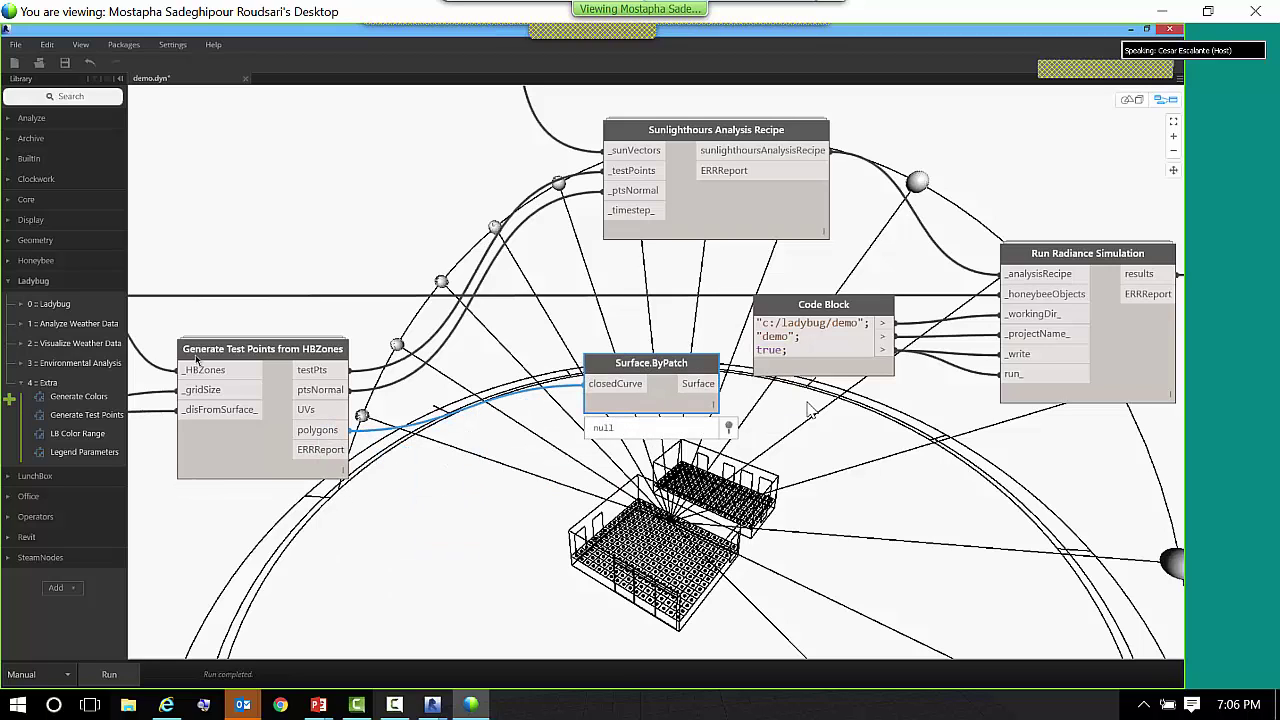
- Hide the test points and Surface.ByPatch previews, and wire the surfaces into Display.ByGeometryColor geometry
left_click(290, 420)
right_click(290, 420)
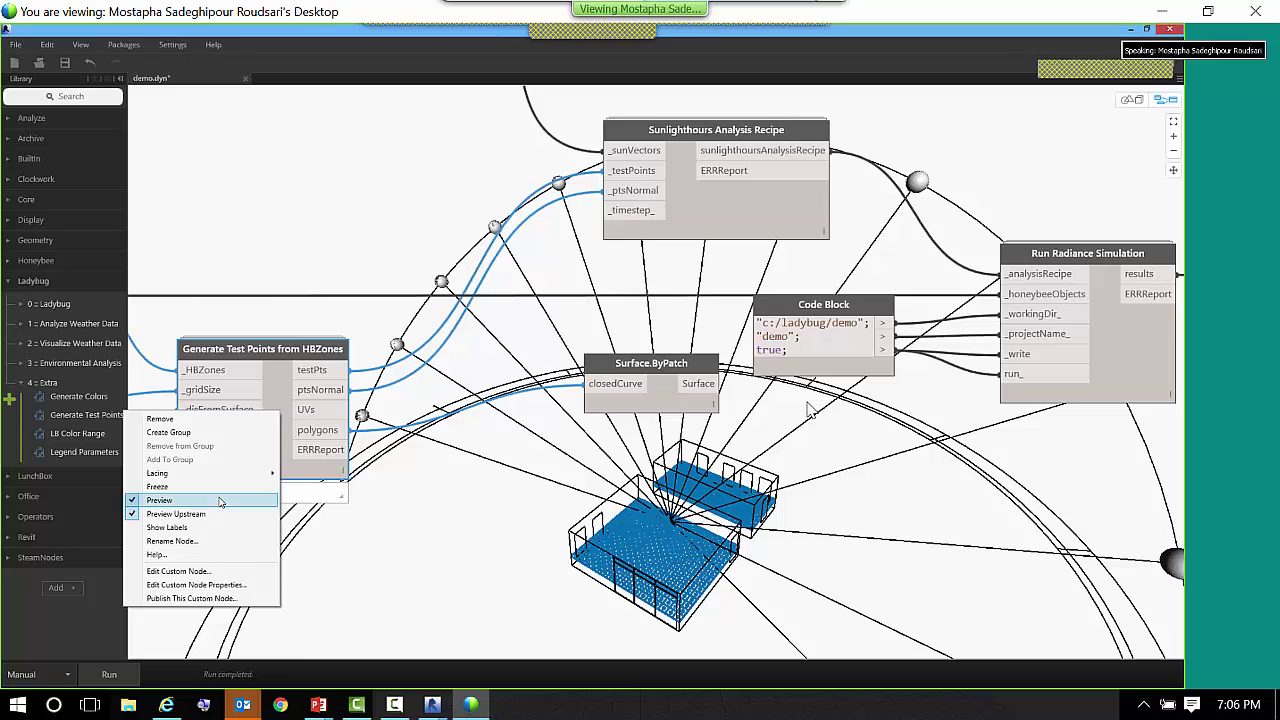
left_click(290, 494)
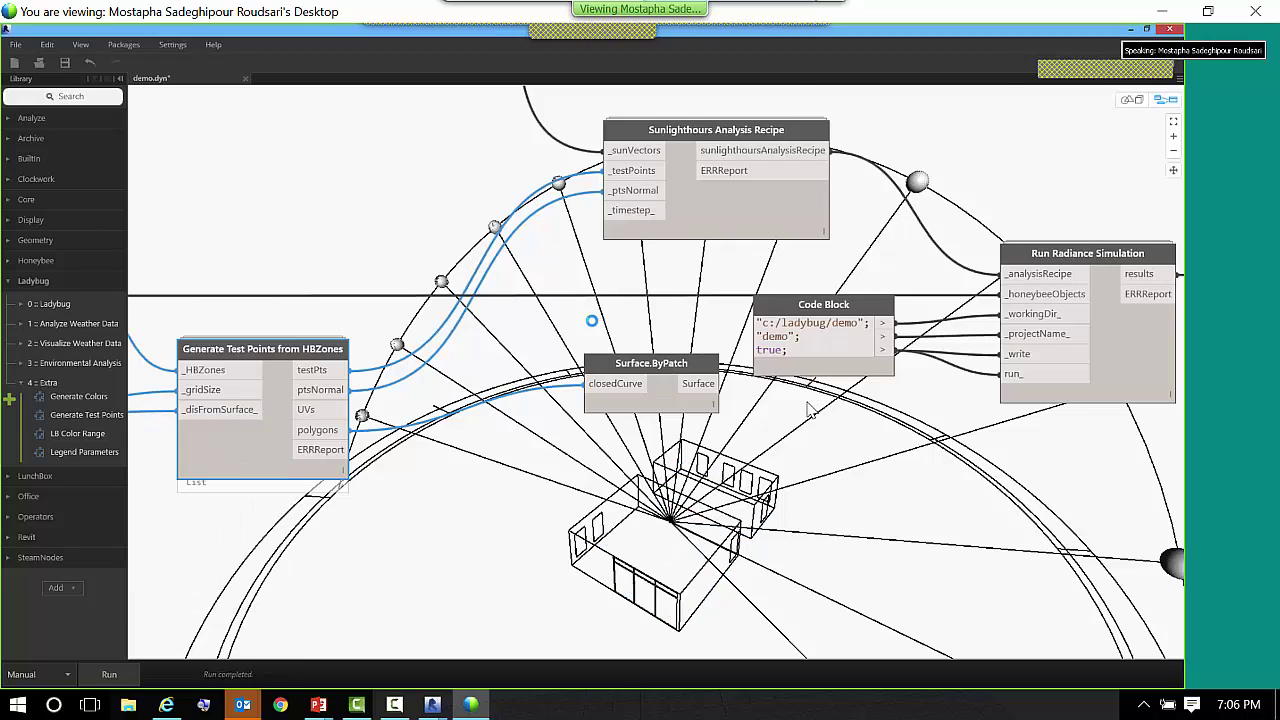
left_click_drag(600, 363, 1020, 195)
scroll(605, 268, "down", 5)
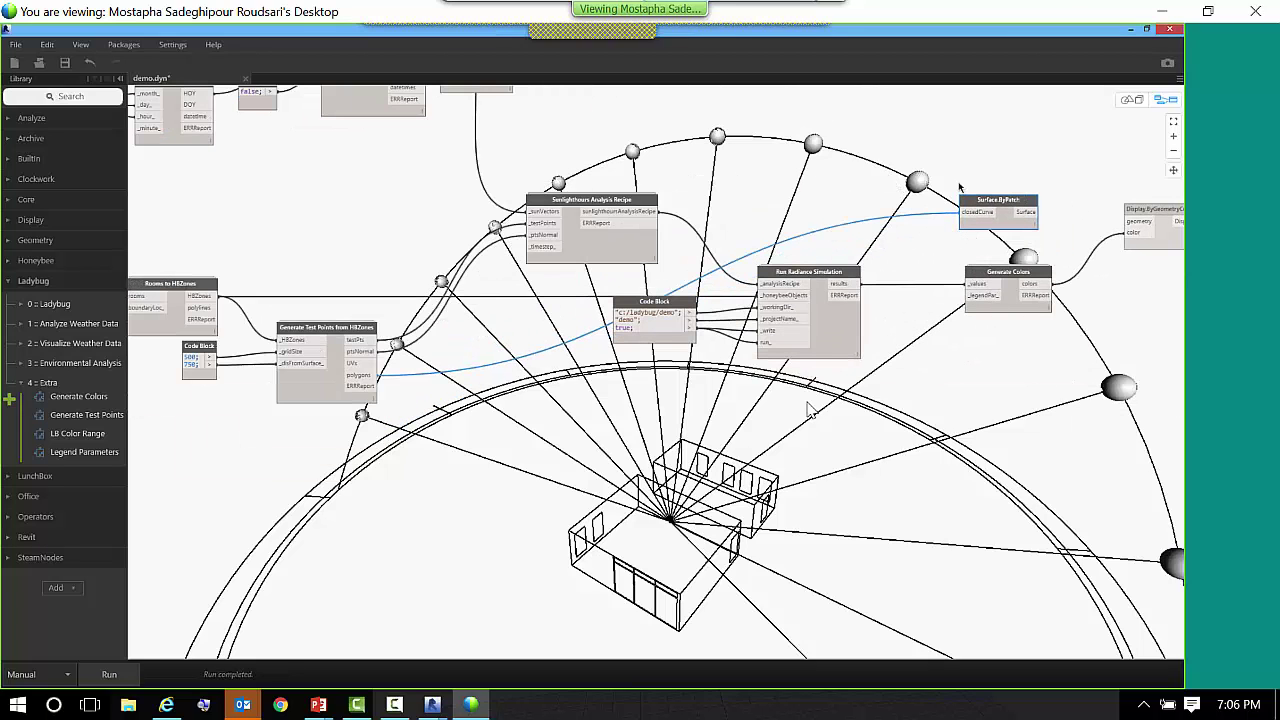
right_click(960, 183)
left_click(1058, 170)
scroll(1058, 170, "up", 3)
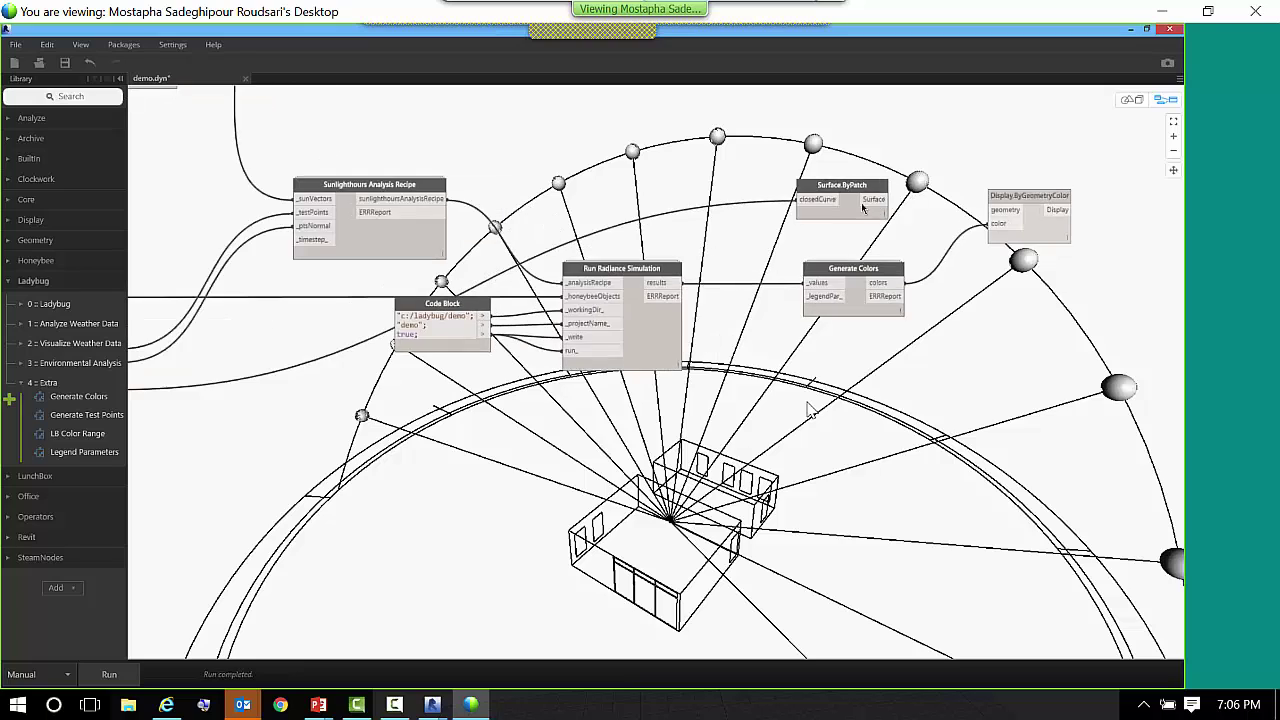
right_click(852, 235)
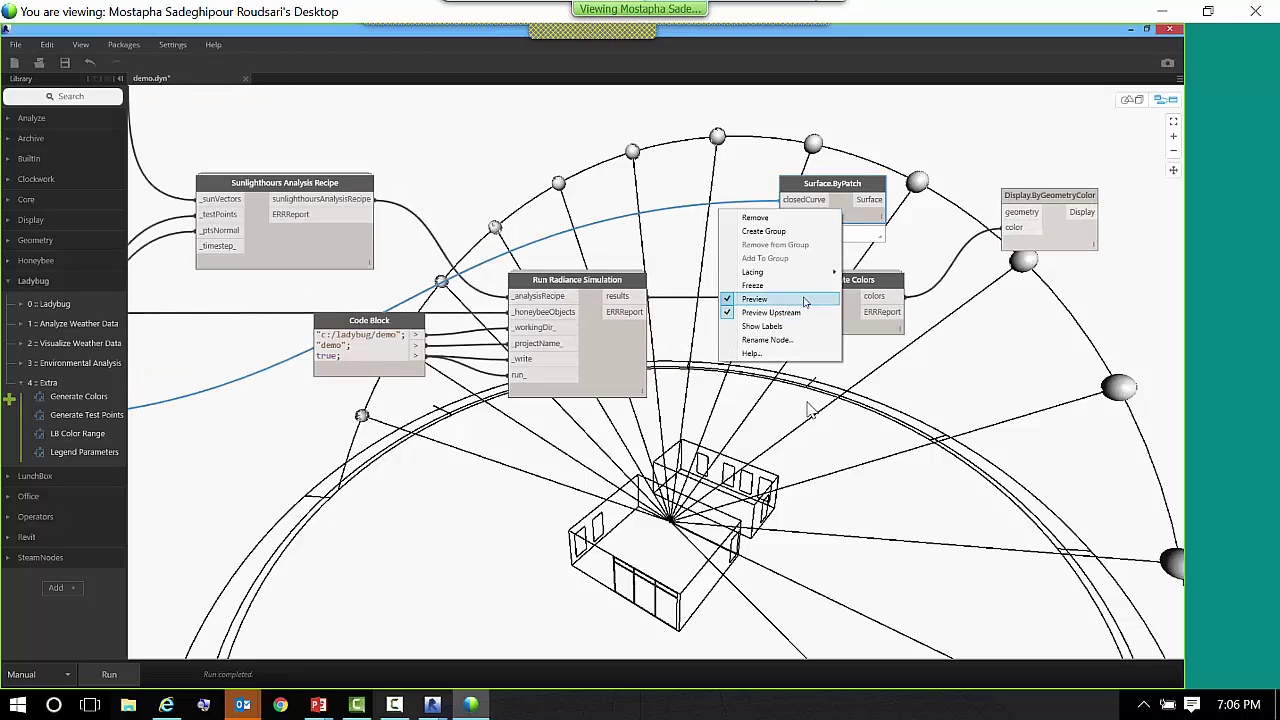
left_click(808, 298)
left_click_drag(879, 201, 1024, 215)
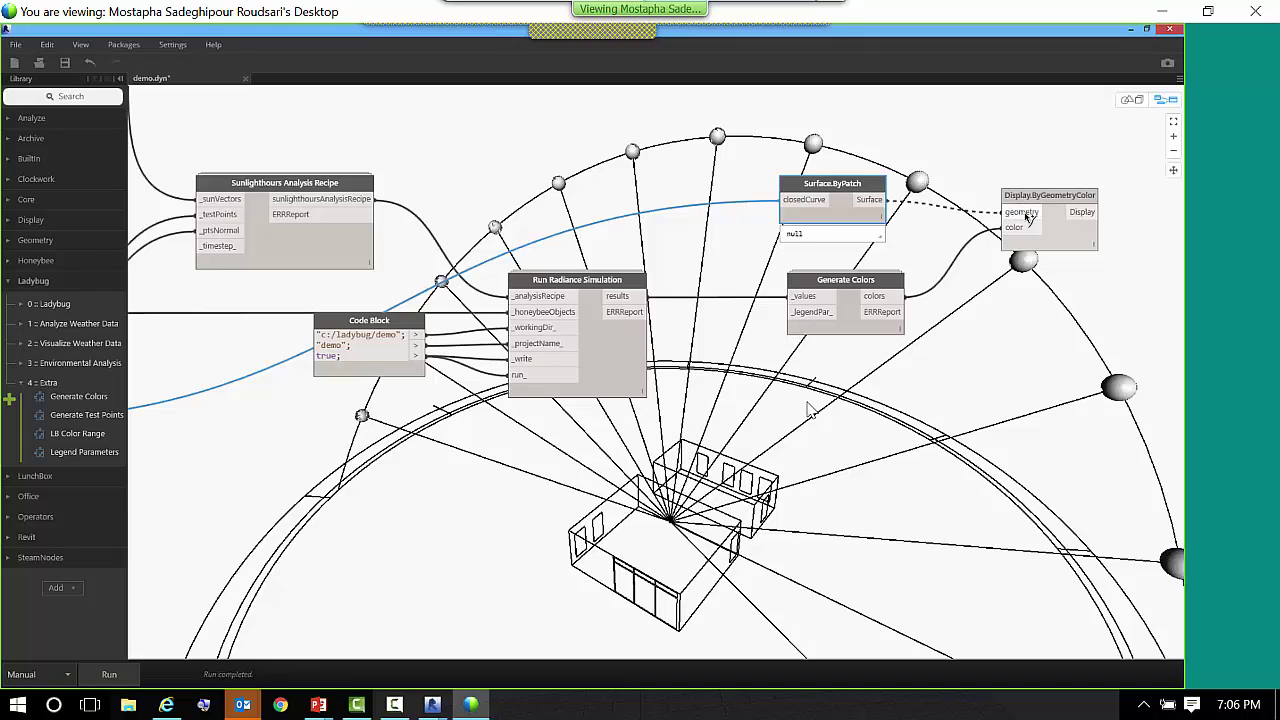
mouse_move(854, 184)
left_mouse_down()
mouse_move(878, 208)
mouse_move(867, 202)
left_mouse_up()
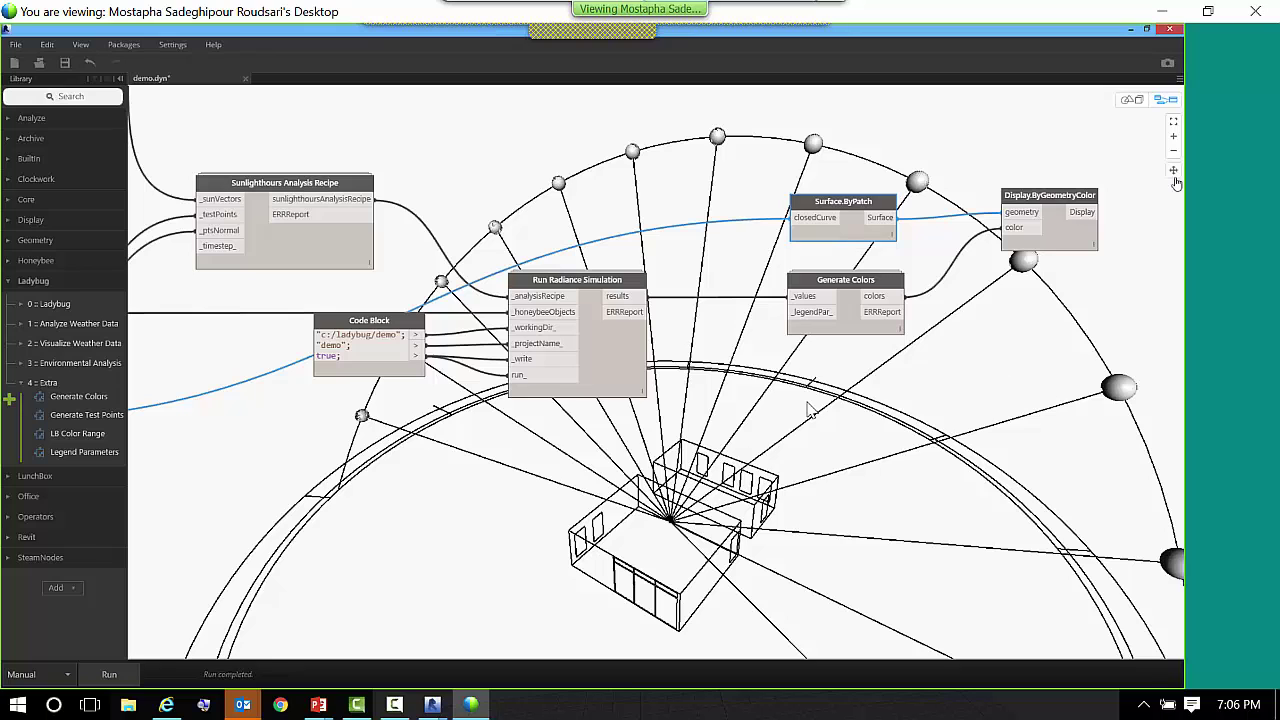
- Run the graph so both room floors show colour-coded sunlight-hour grids
left_click(1131, 99)
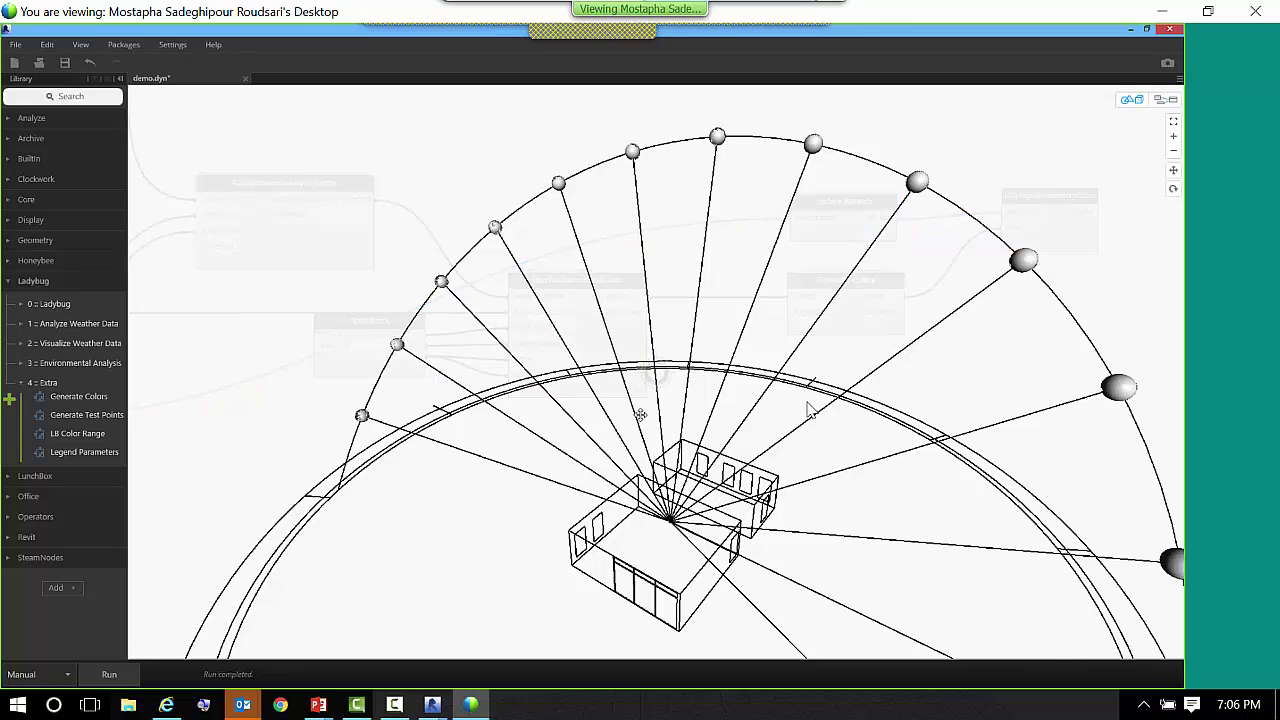
right_click_drag(640, 387, 708, 526)
scroll(708, 526, "up", 5)
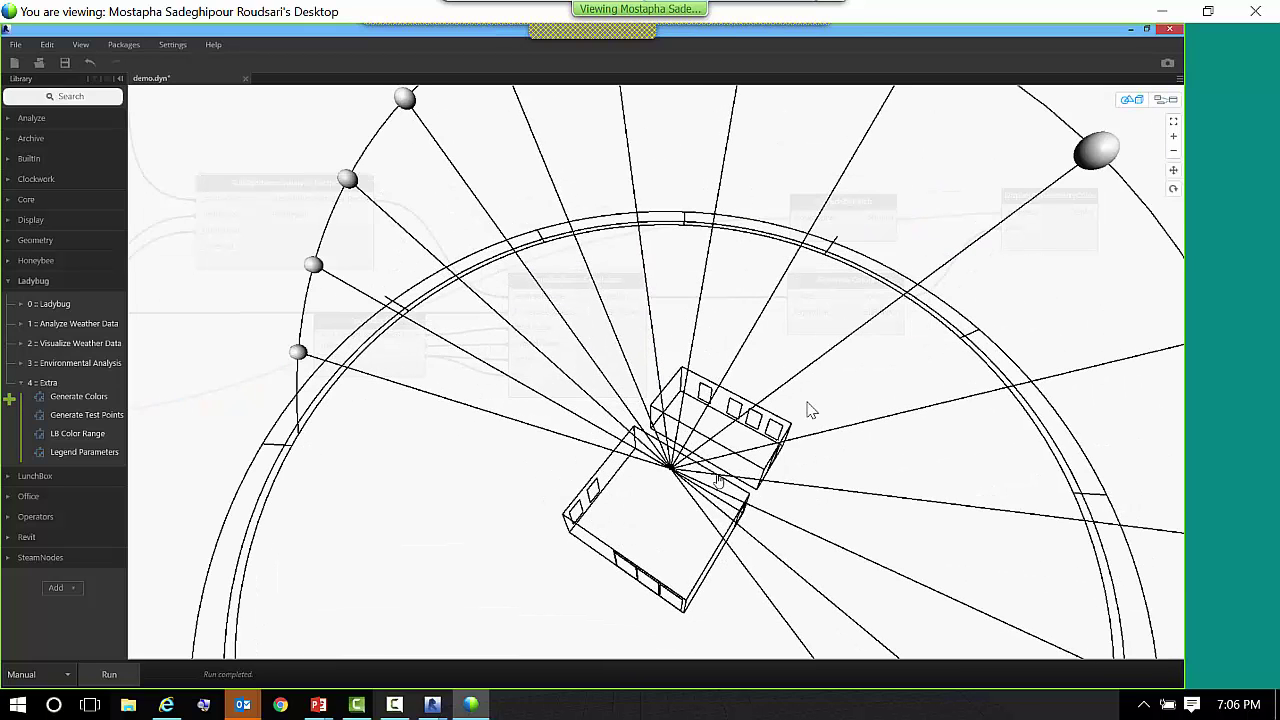
right_click_drag(686, 483, 665, 425)
left_click(1165, 100)
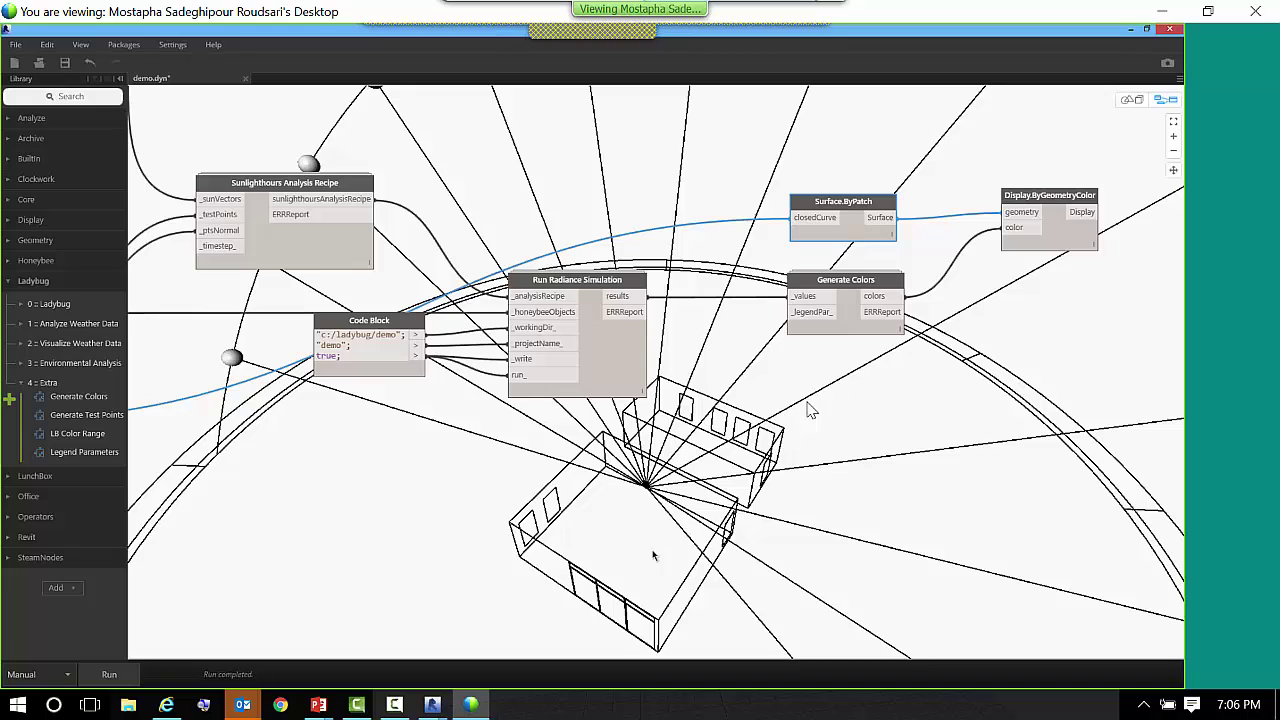
left_click(127, 677)
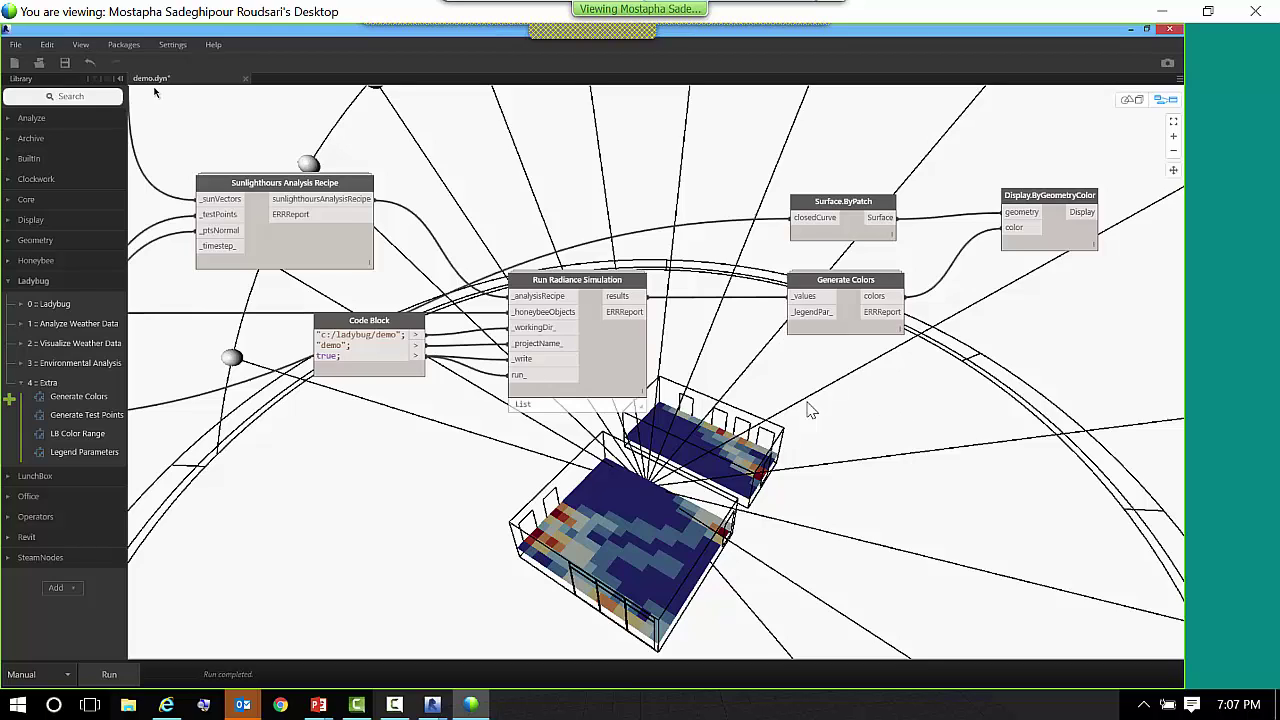
- Save the graph and orbit the 3D preview toward a top-down view of the coloured rooms
left_click(65, 62)
key("ctrl+b")
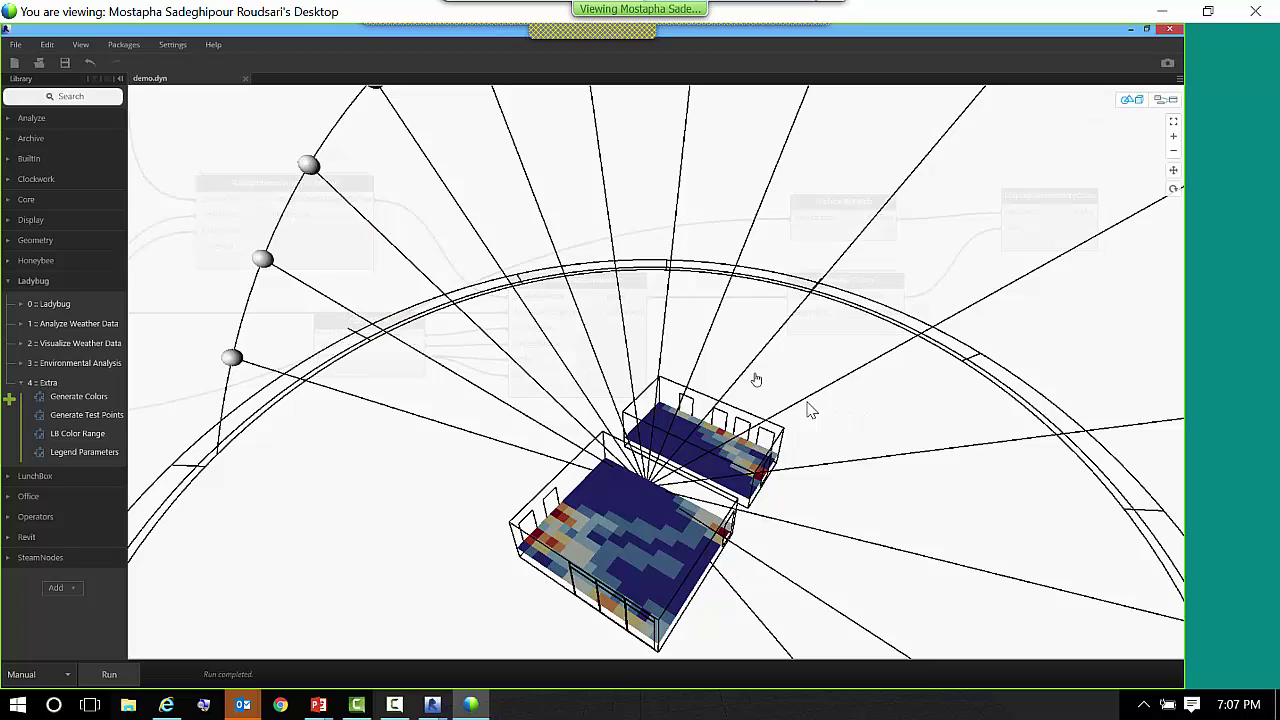
right_click_drag(756, 379, 686, 333)
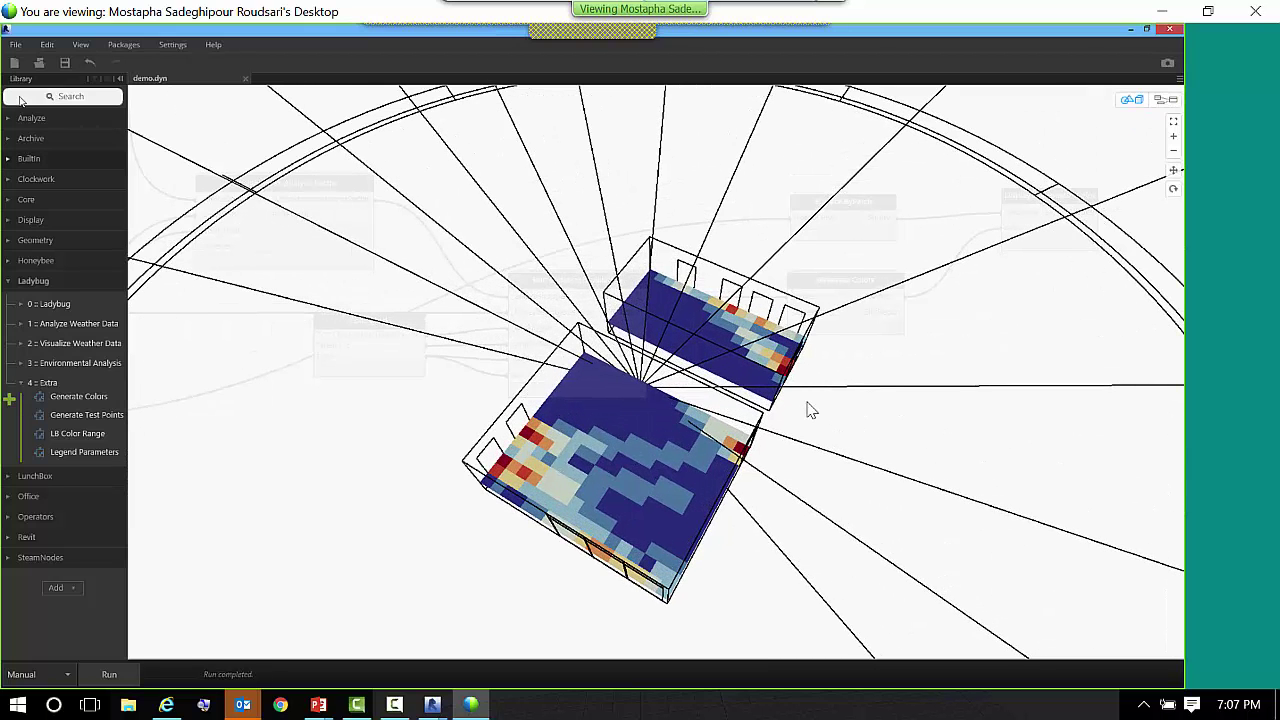
left_click(11, 119)
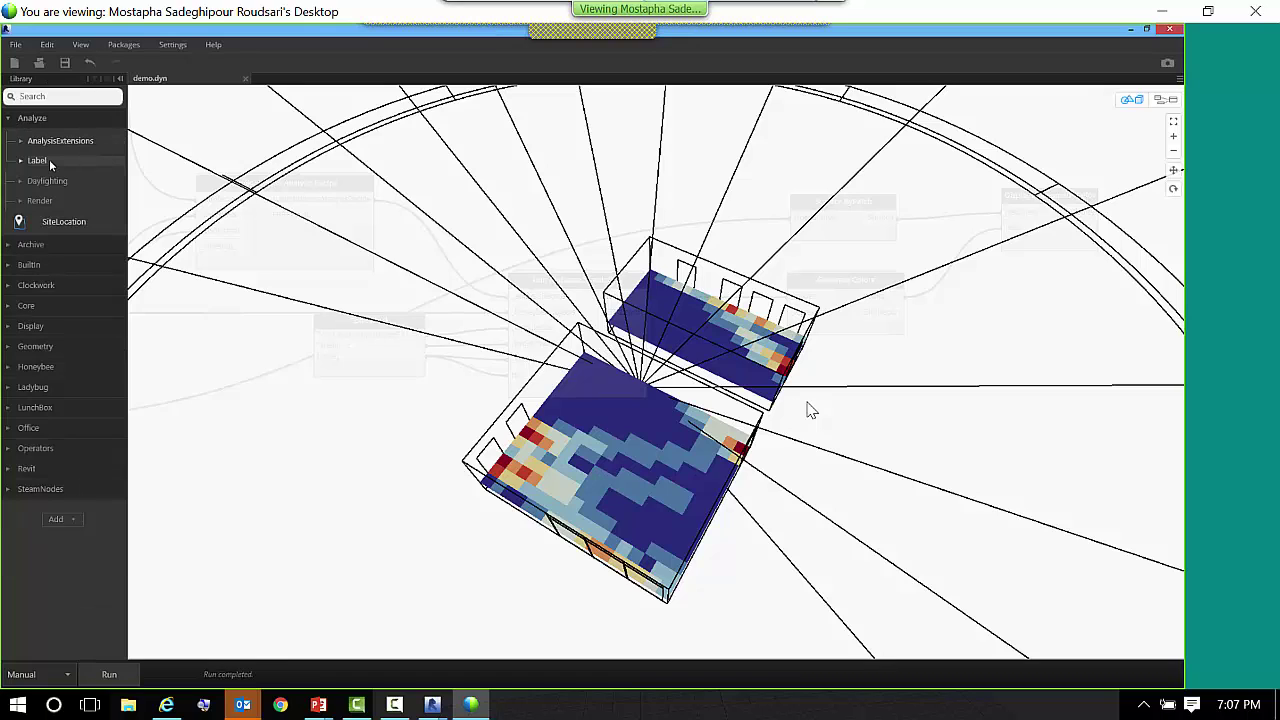
- Wire Generate Colors 'colors' into Display.ByGeometryColor 'color', tidy the nodes, and show Ladybug Extra nodes
left_click(1166, 99)
middle_click_drag(966, 331, 808, 319)
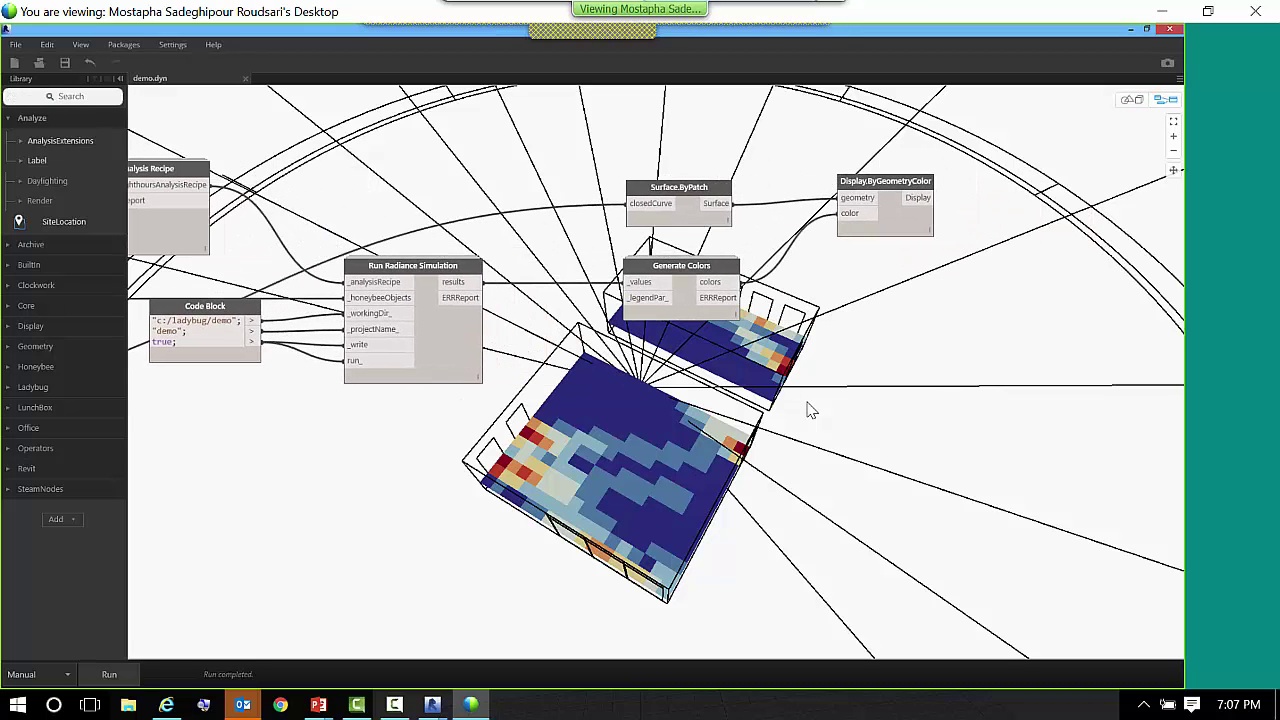
mouse_move(686, 307)
left_click_drag(686, 307, 1002, 176)
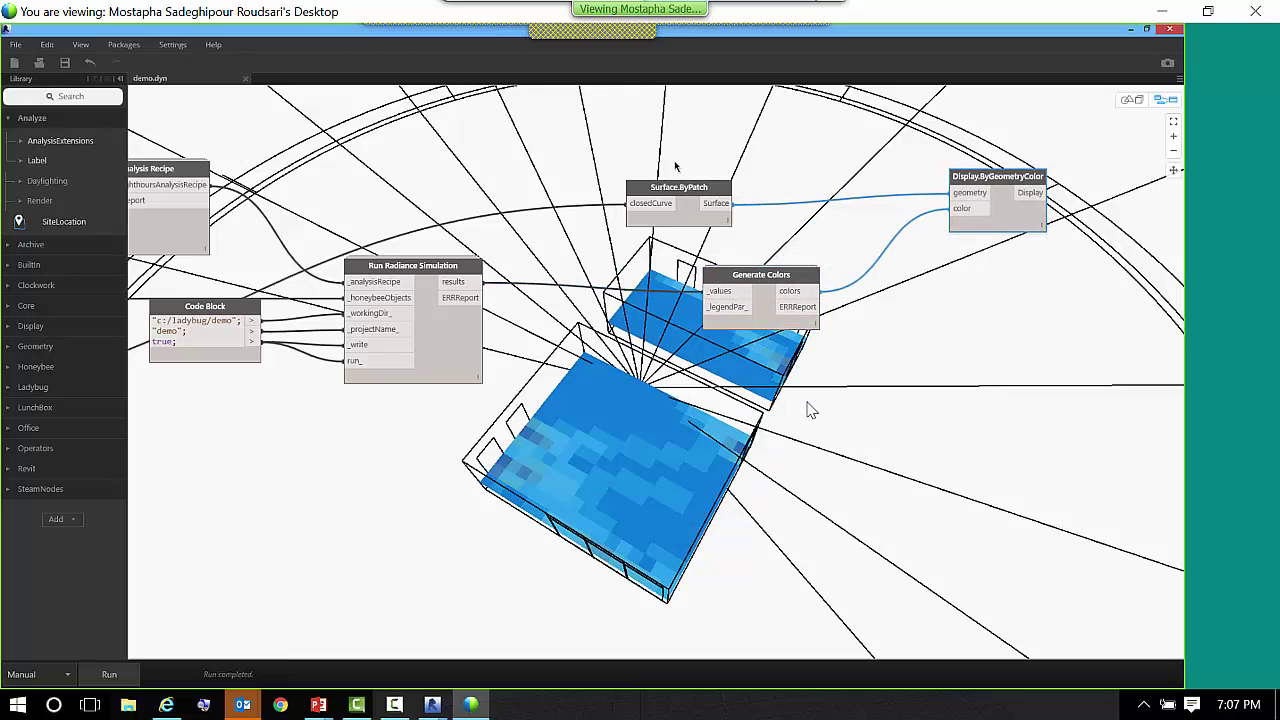
left_click_drag(716, 195, 808, 177)
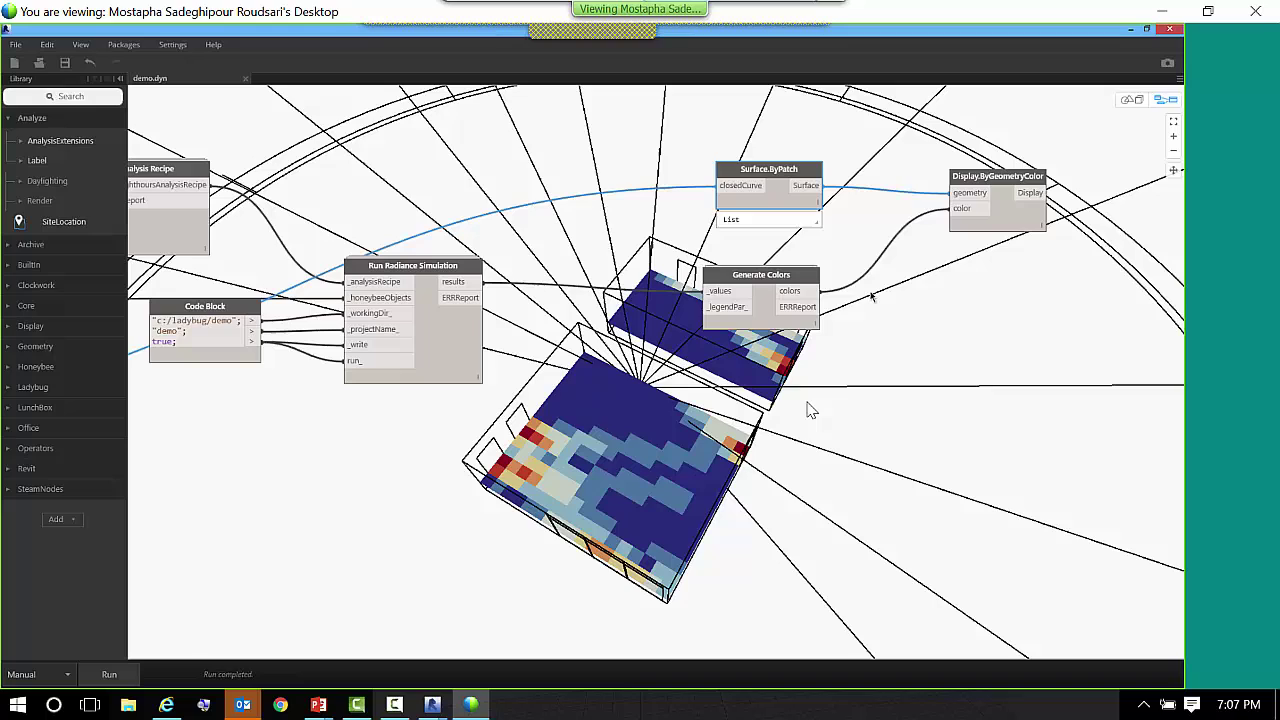
left_click(956, 468)
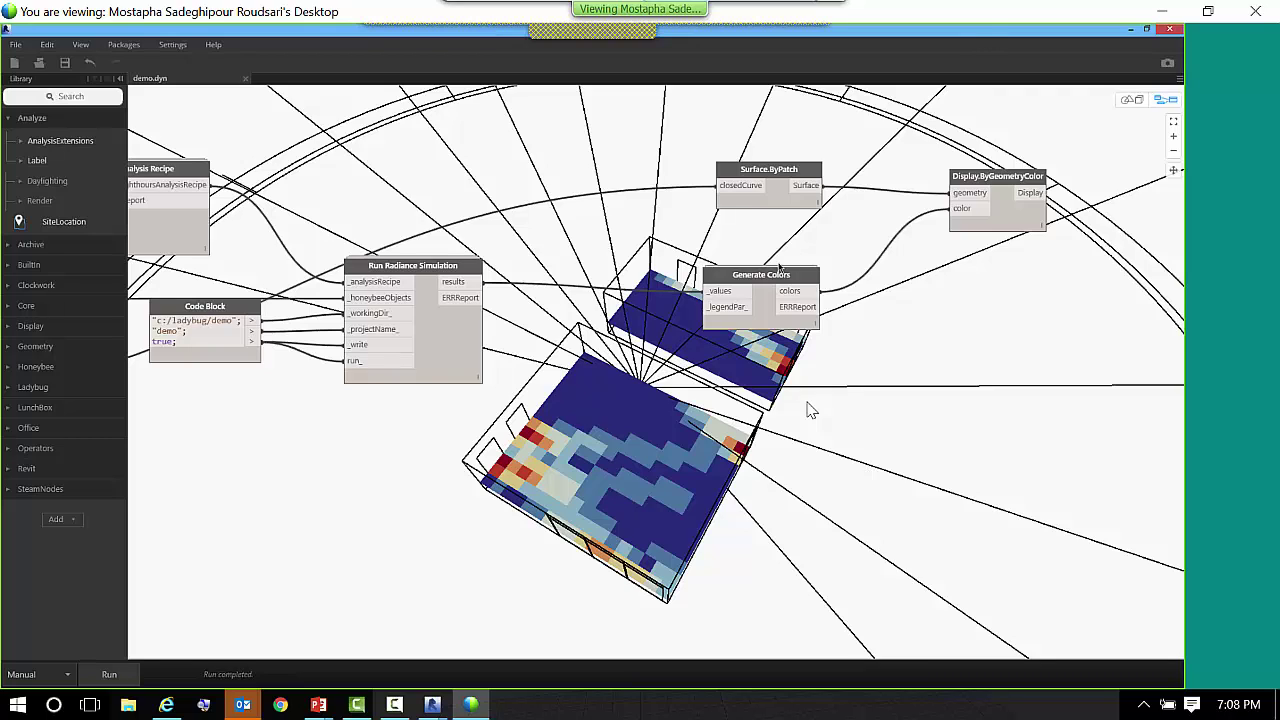
left_click_drag(763, 275, 757, 270)
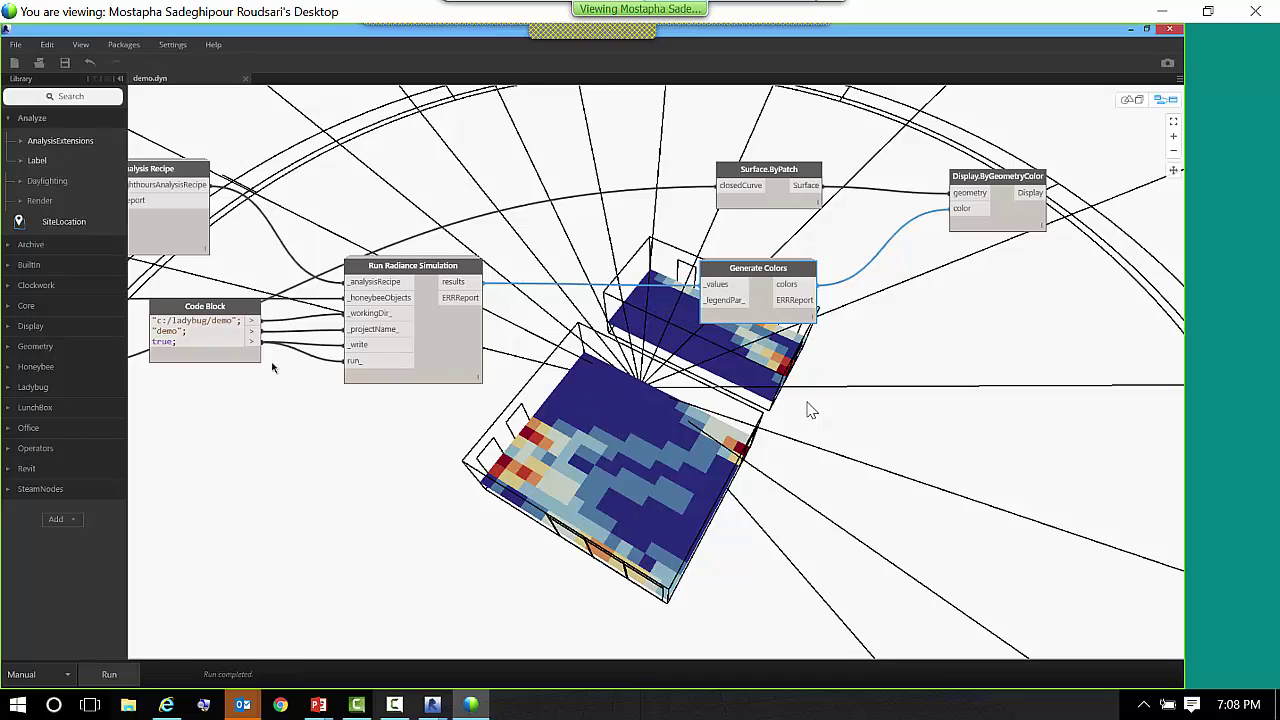
left_click(12, 389)
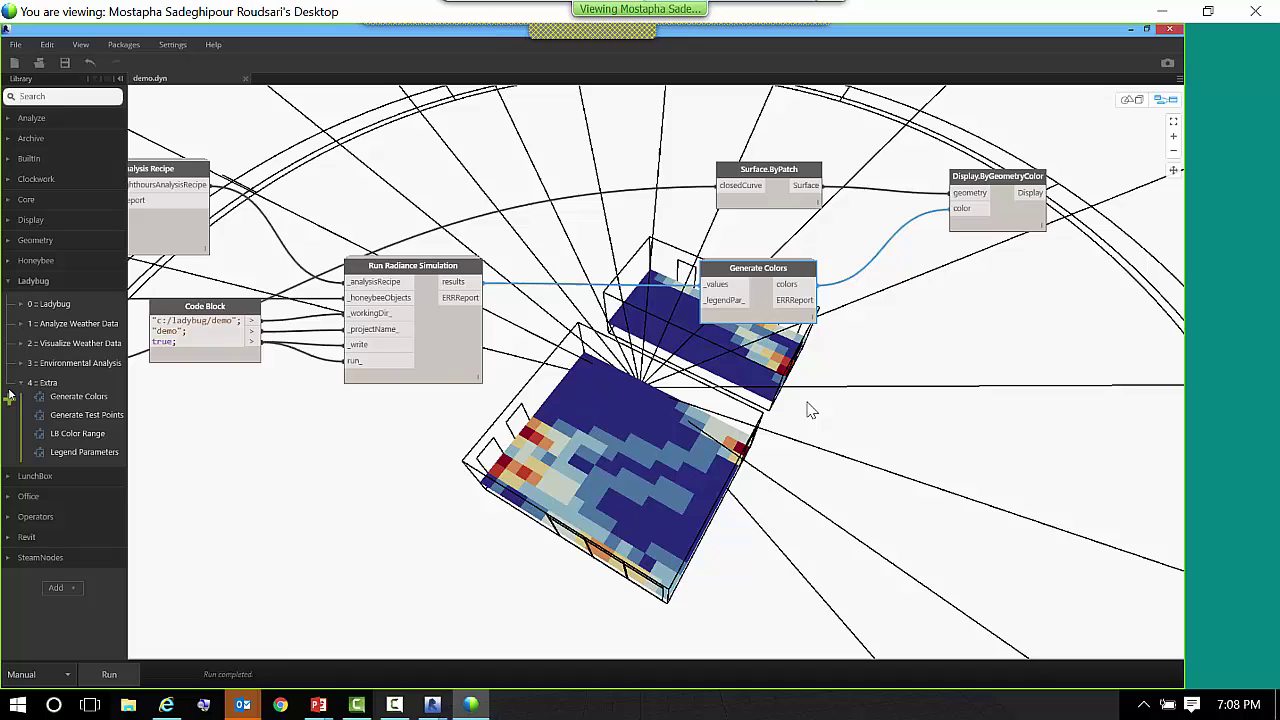
- Place a Legend Parameters node and create a Code Block reading {"min", 2}
left_click(72, 451)
left_click_drag(679, 440, 634, 454)
mouse_move(601, 440)
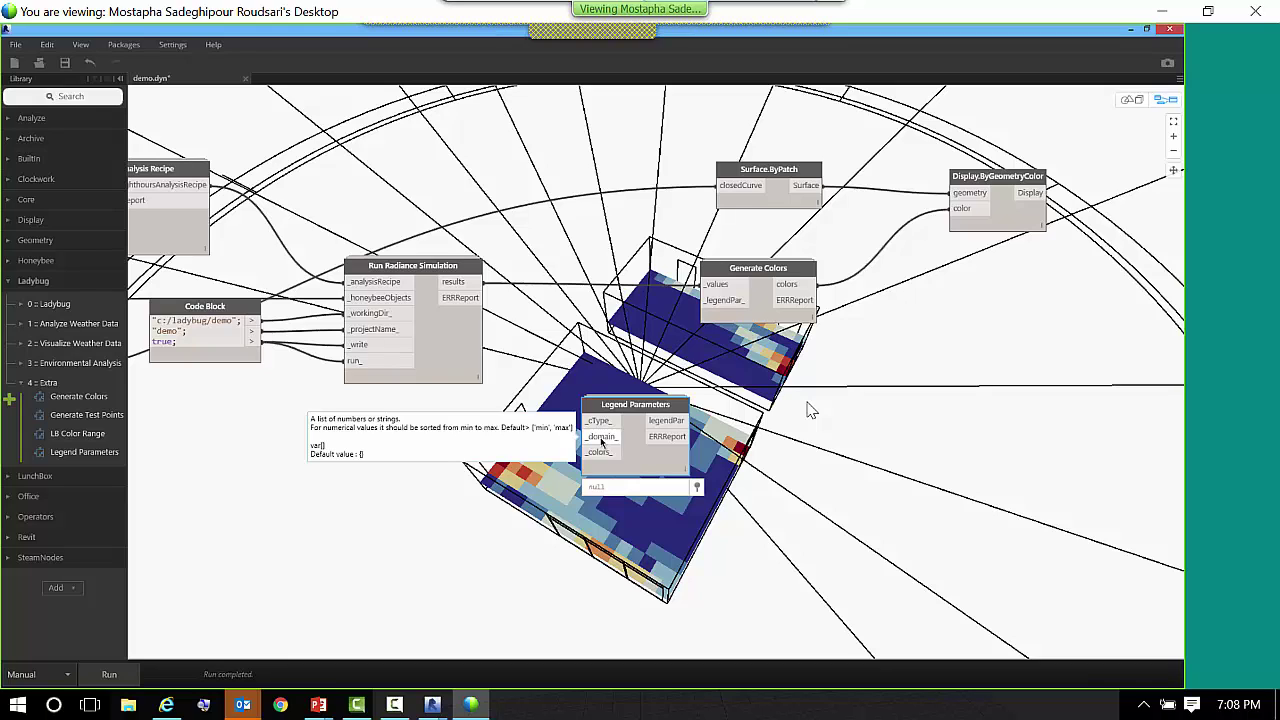
double_click(492, 446)
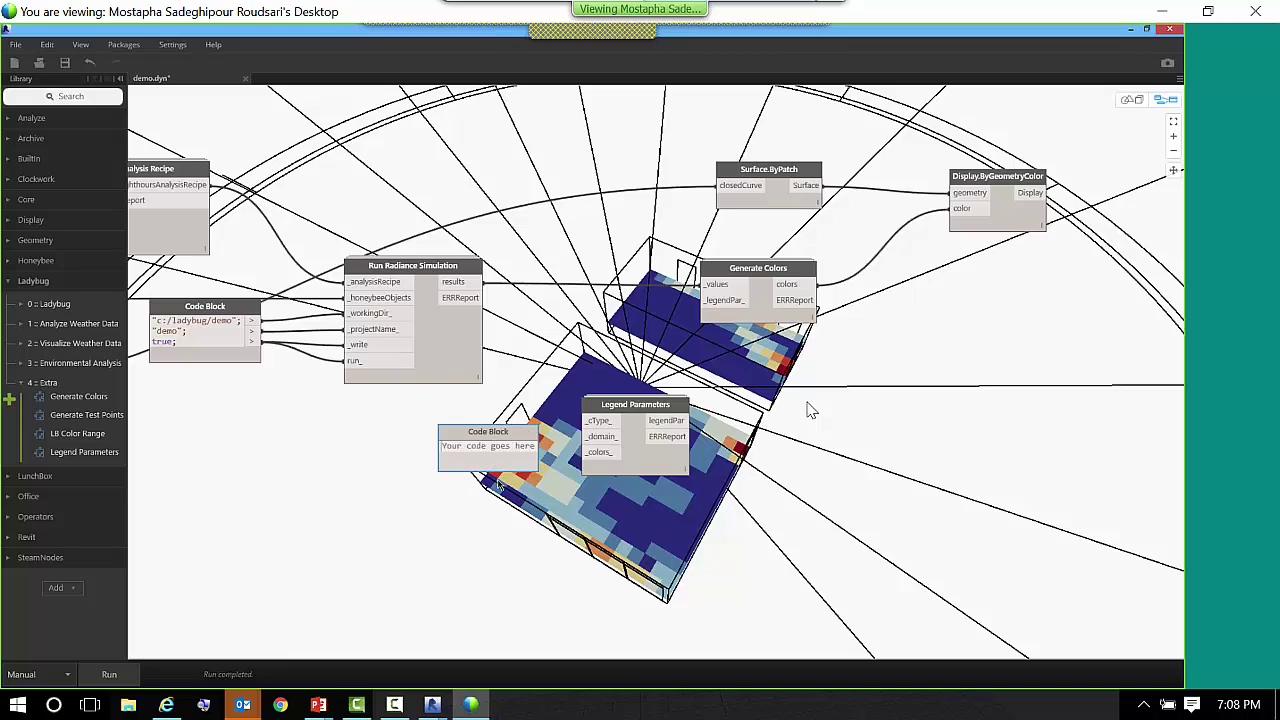
type("{")
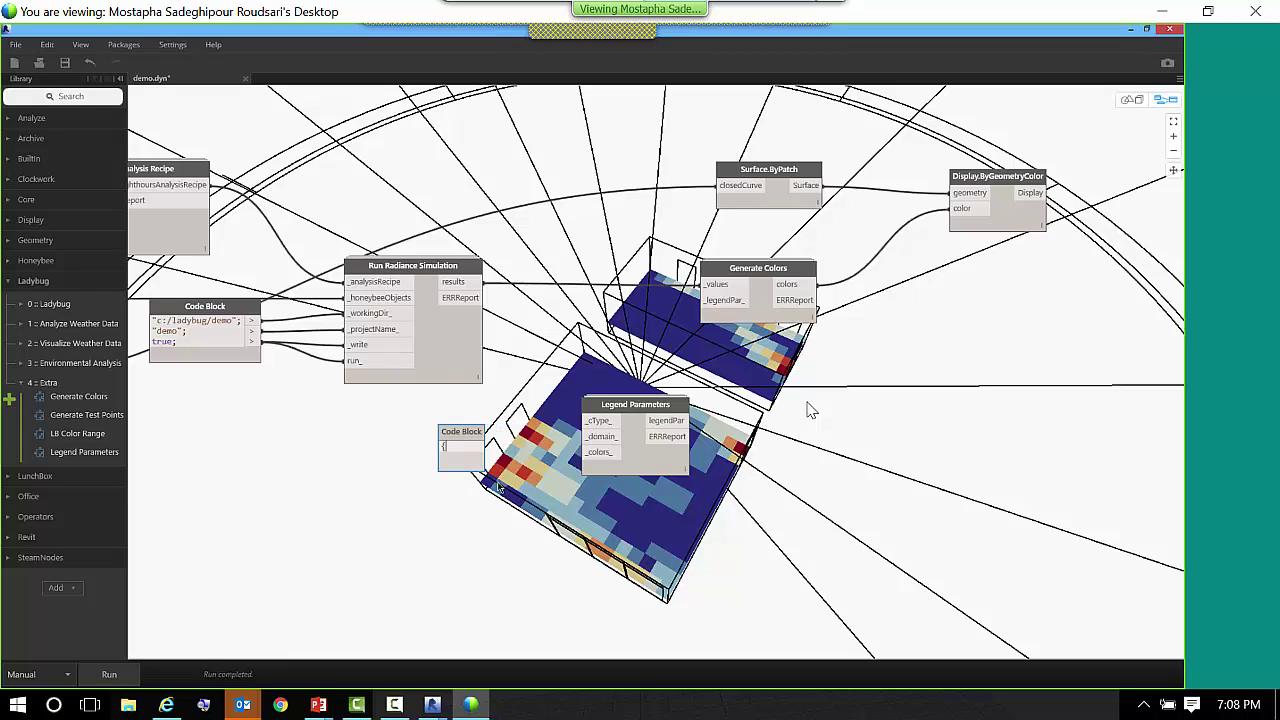
type("\"min\", C")
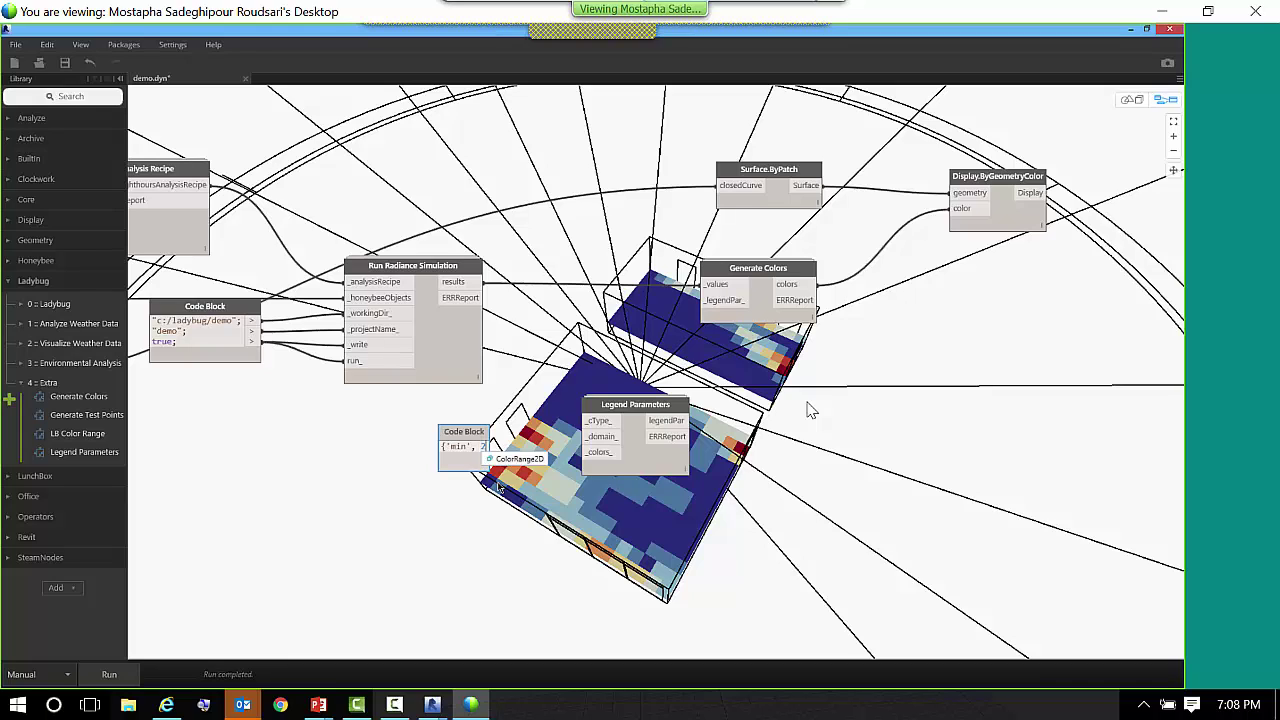
type("};")
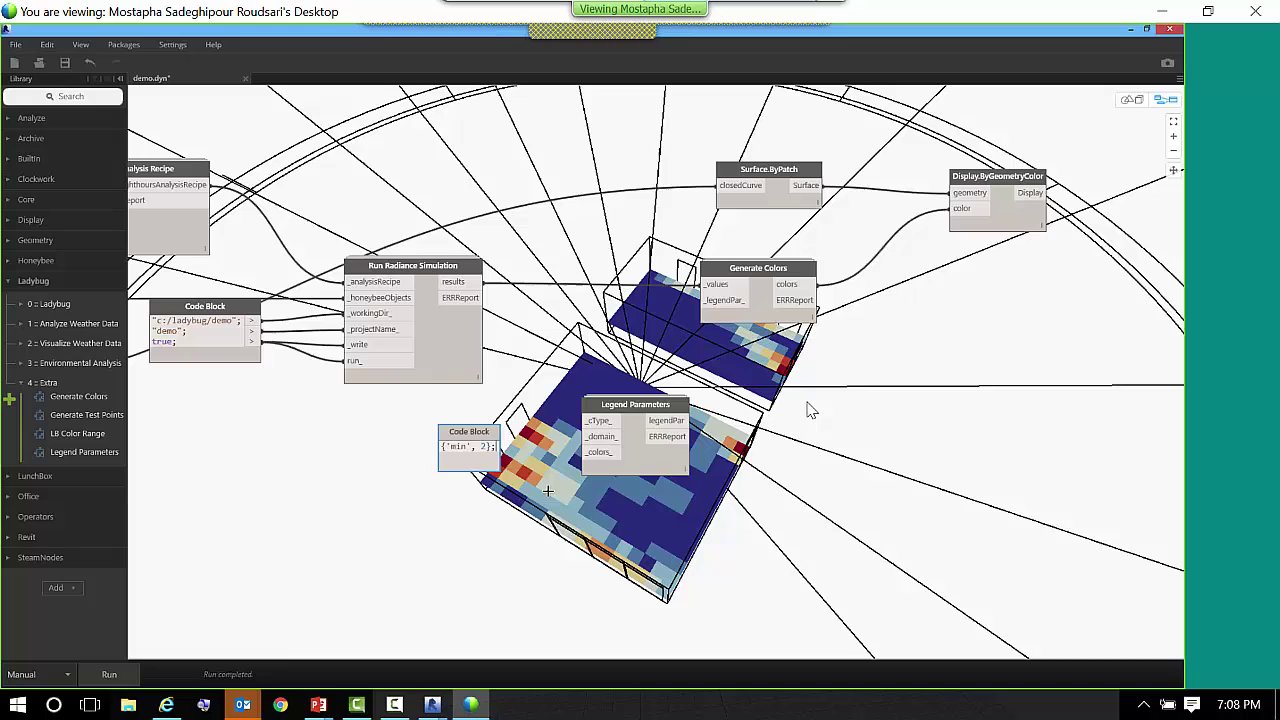
left_click(548, 488)
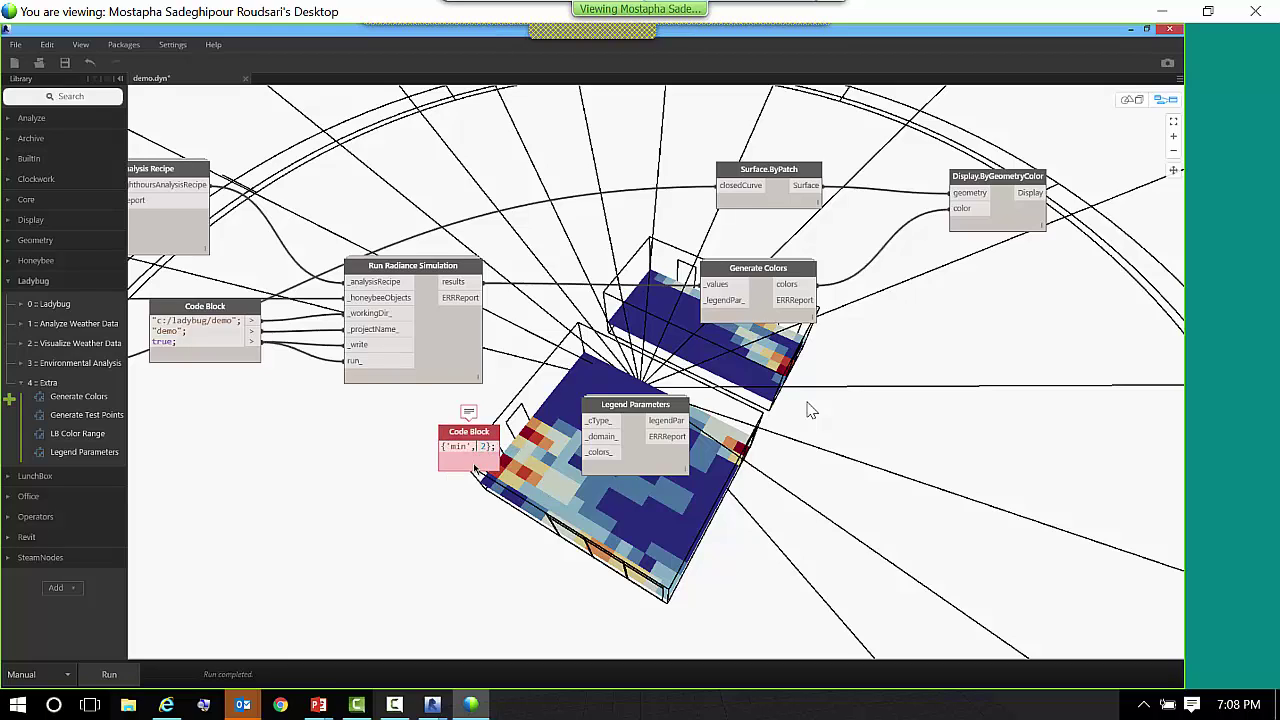
double_click(474, 466)
key("Delete")
type("\"")
left_click(518, 520)
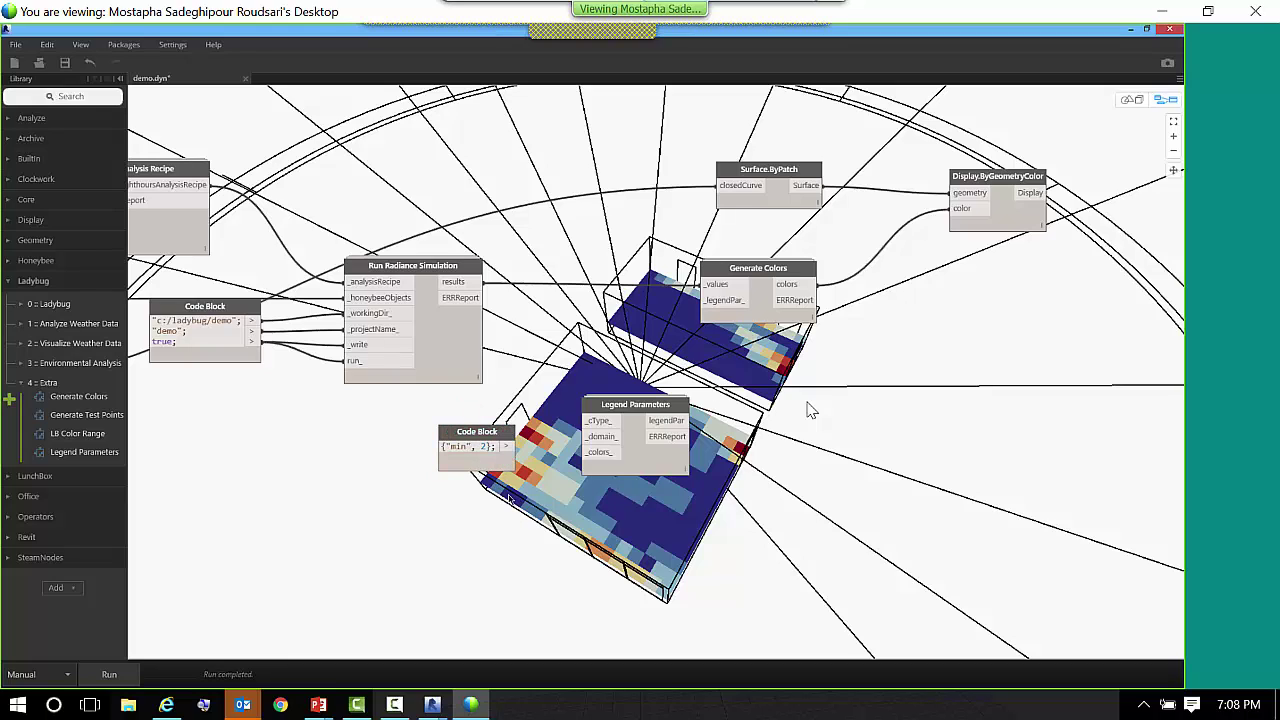
- Wire the Code Block into Legend Parameters _domain_ and legendPar into Generate Colors _legendPar_
mouse_move(506, 448)
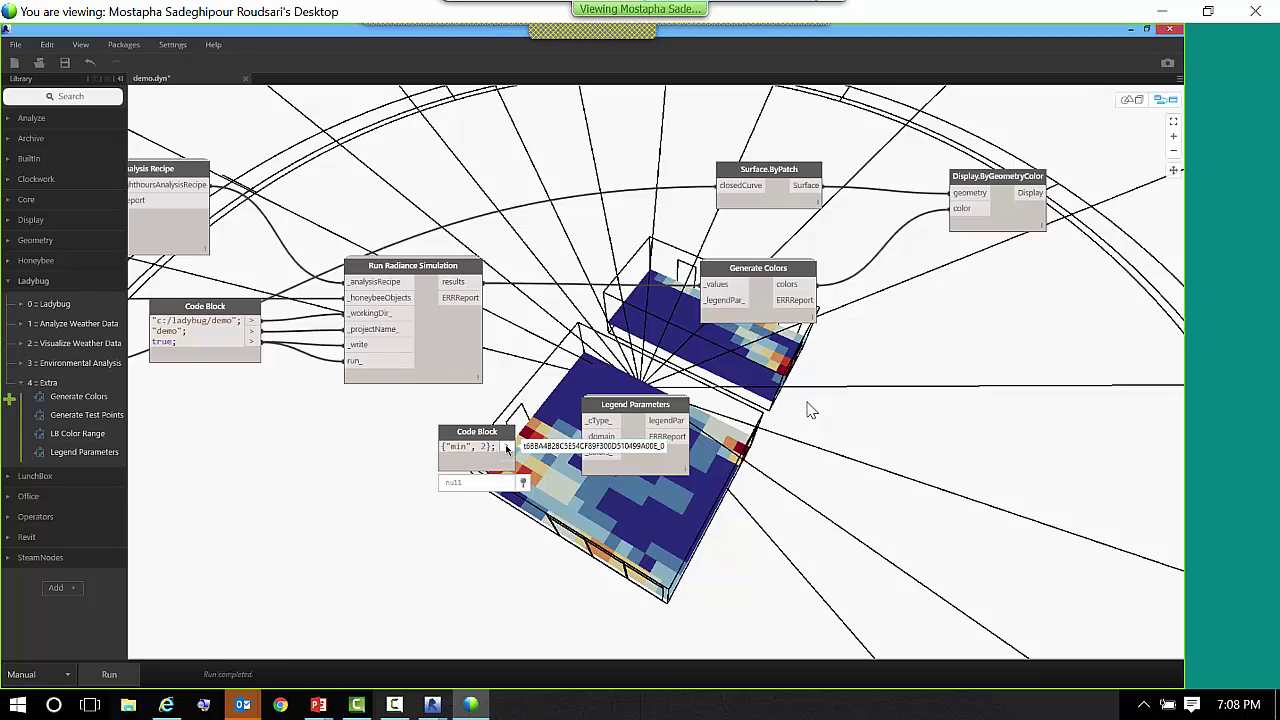
left_click_drag(506, 448, 598, 440)
left_click_drag(491, 429, 503, 420)
left_click_drag(686, 420, 716, 303)
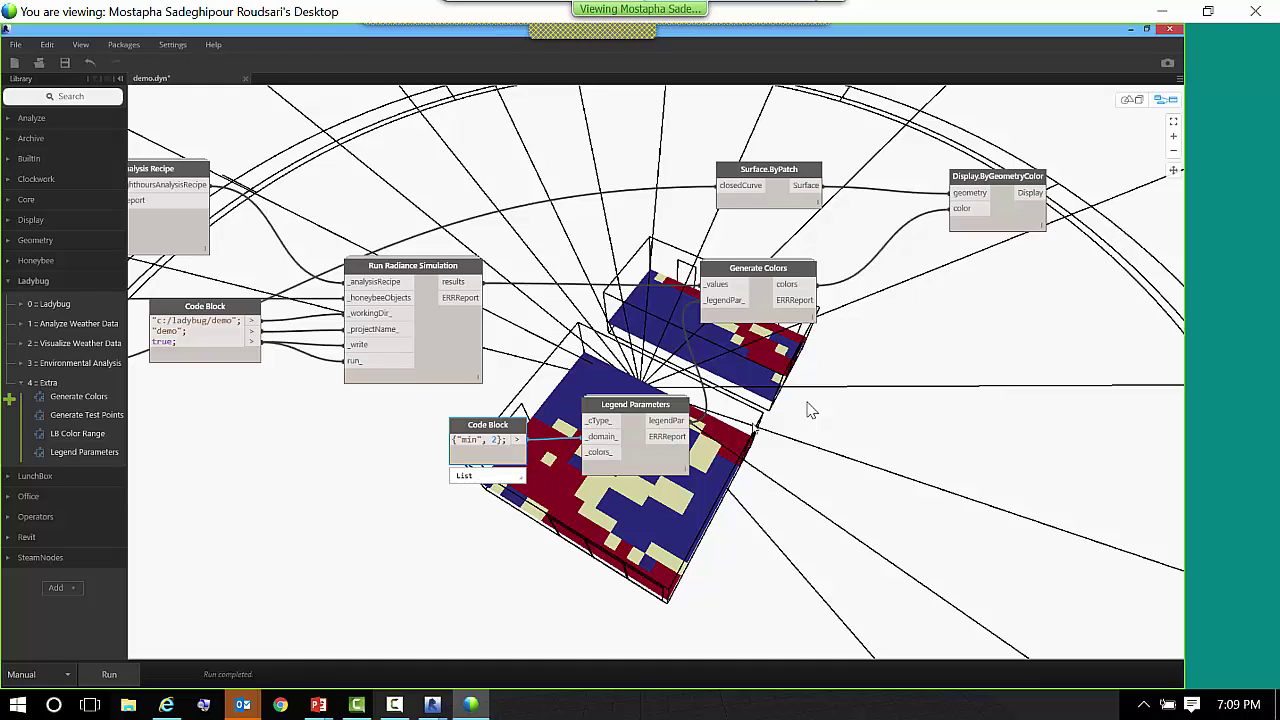
left_click(788, 420)
- Change the Code Block to 1; {"min", 2, 5} and wire it to Legend Parameters _cType_ and _domain_
middle_click_drag(742, 311, 641, 232)
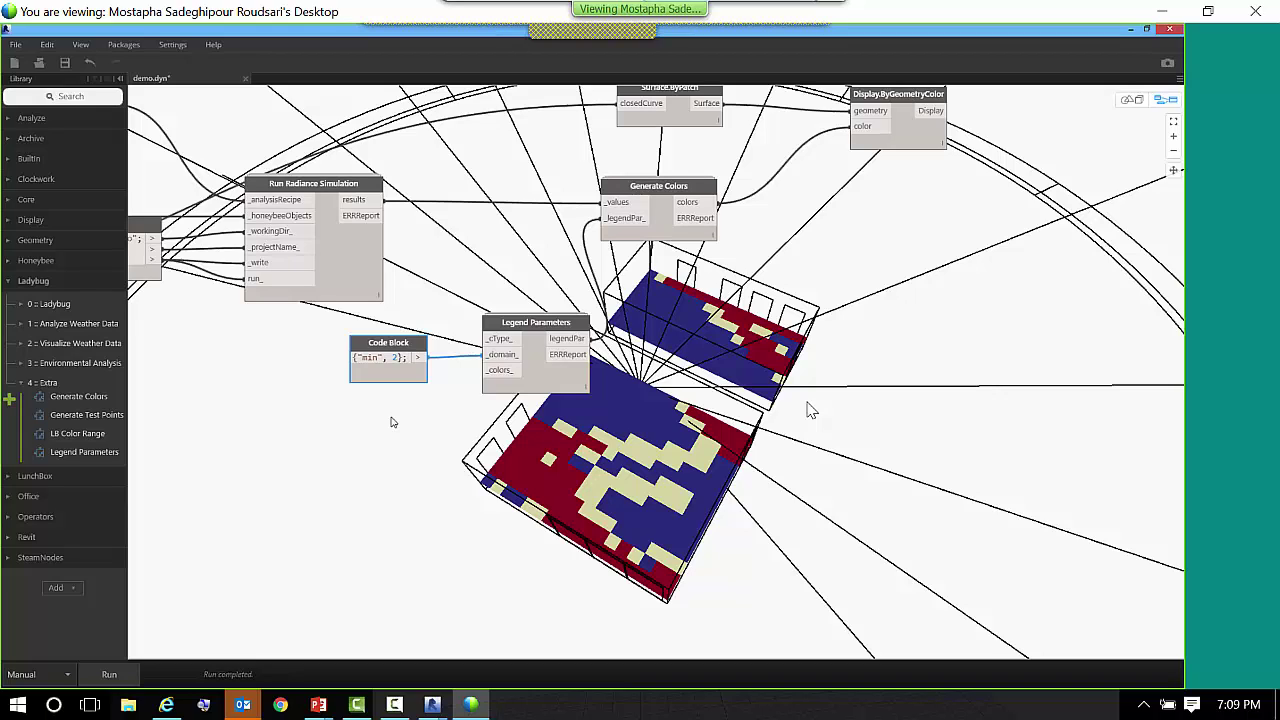
type(", 5")
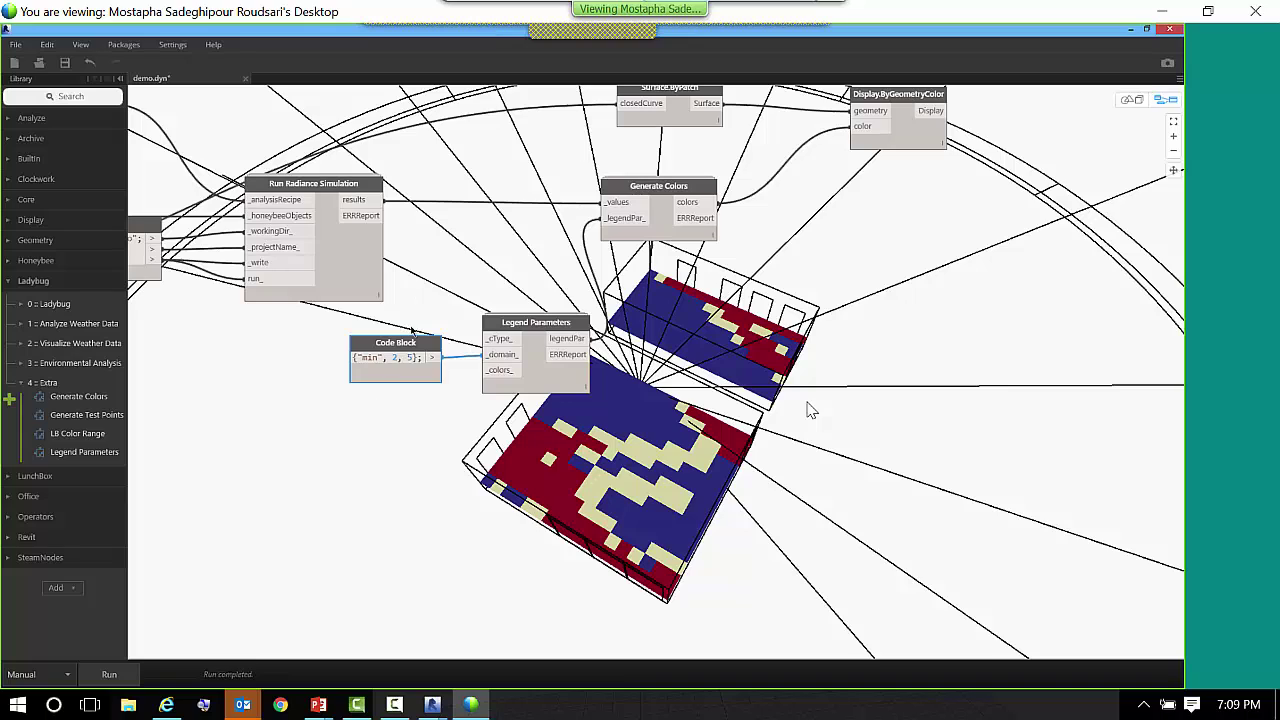
left_click_drag(412, 340, 414, 352)
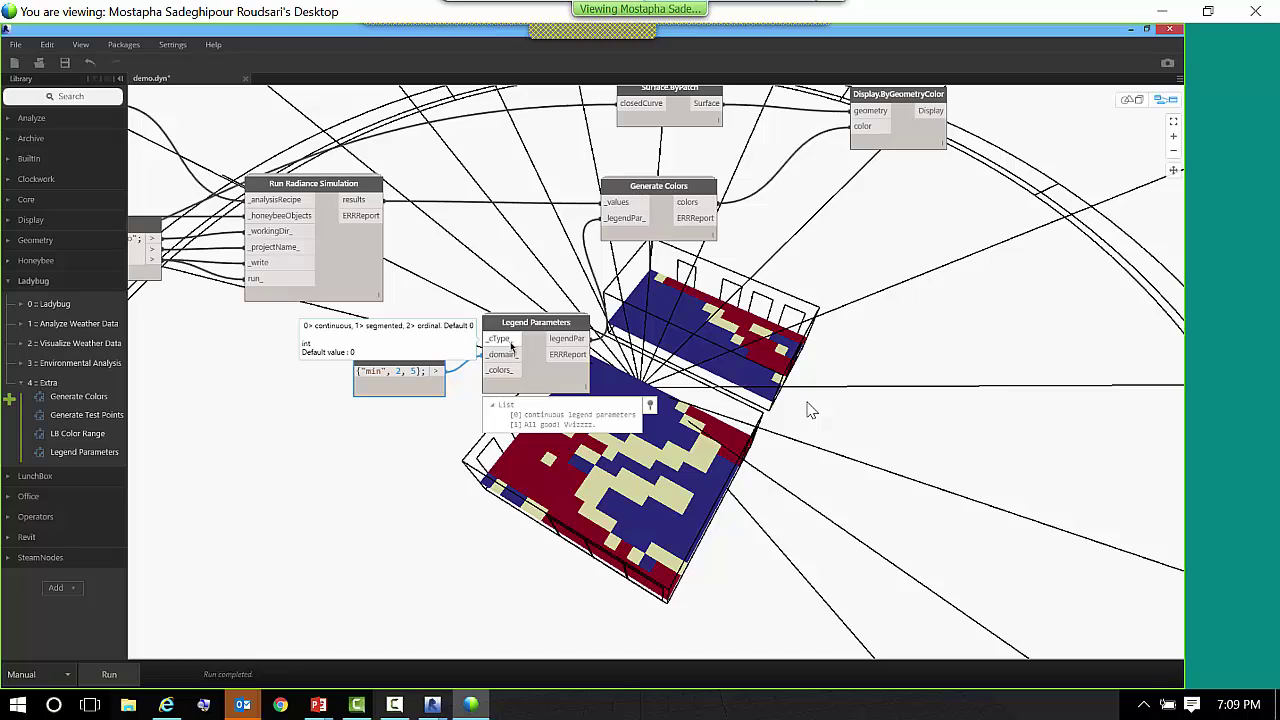
double_click(424, 371)
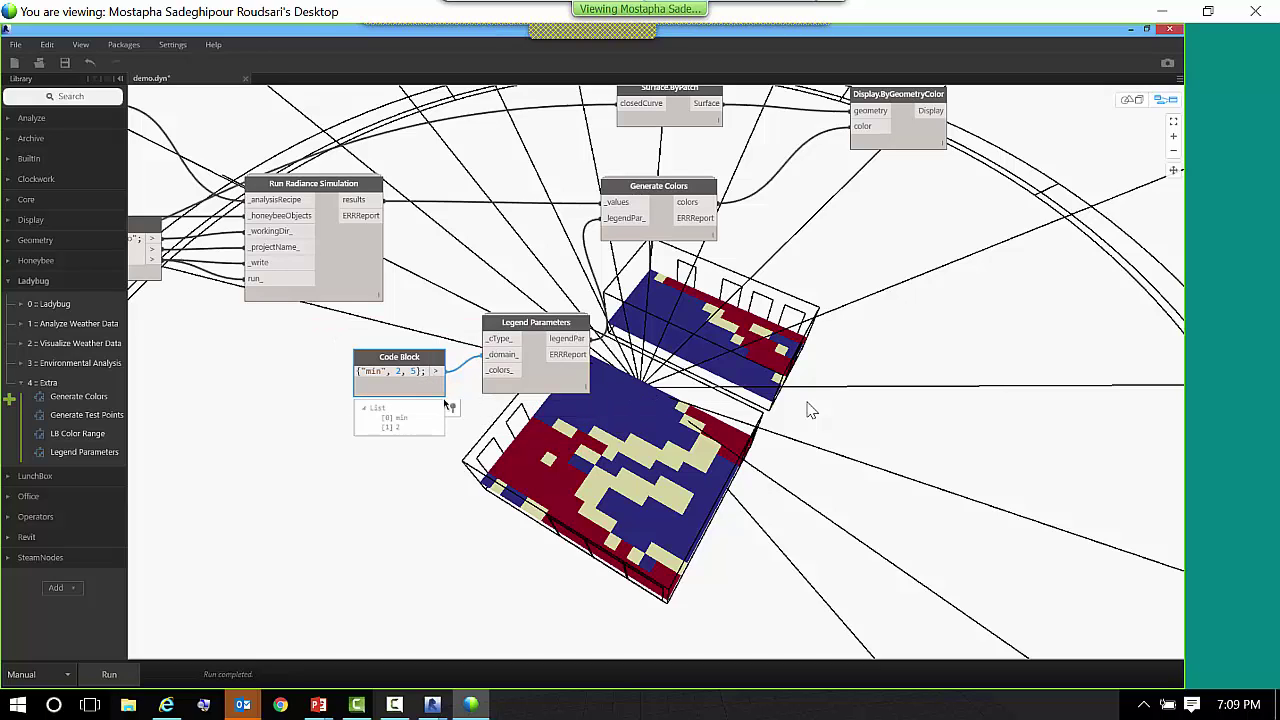
key("Return")
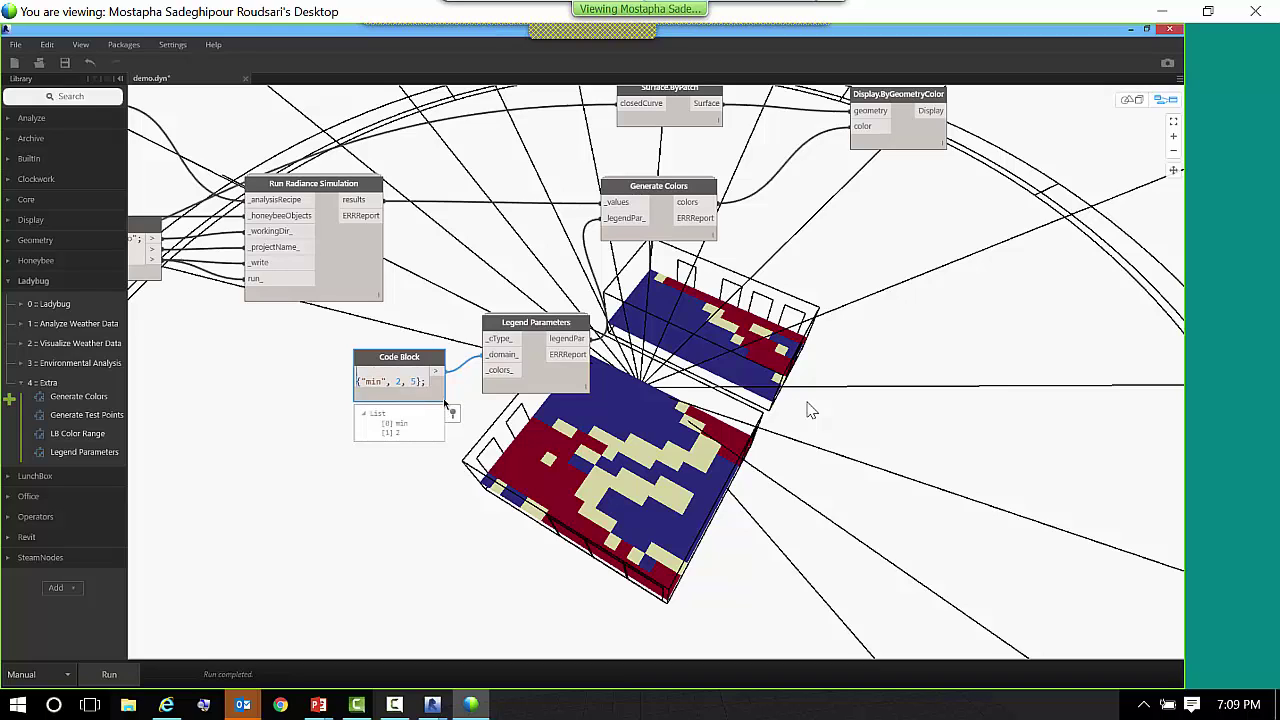
type("1;")
left_click(405, 440)
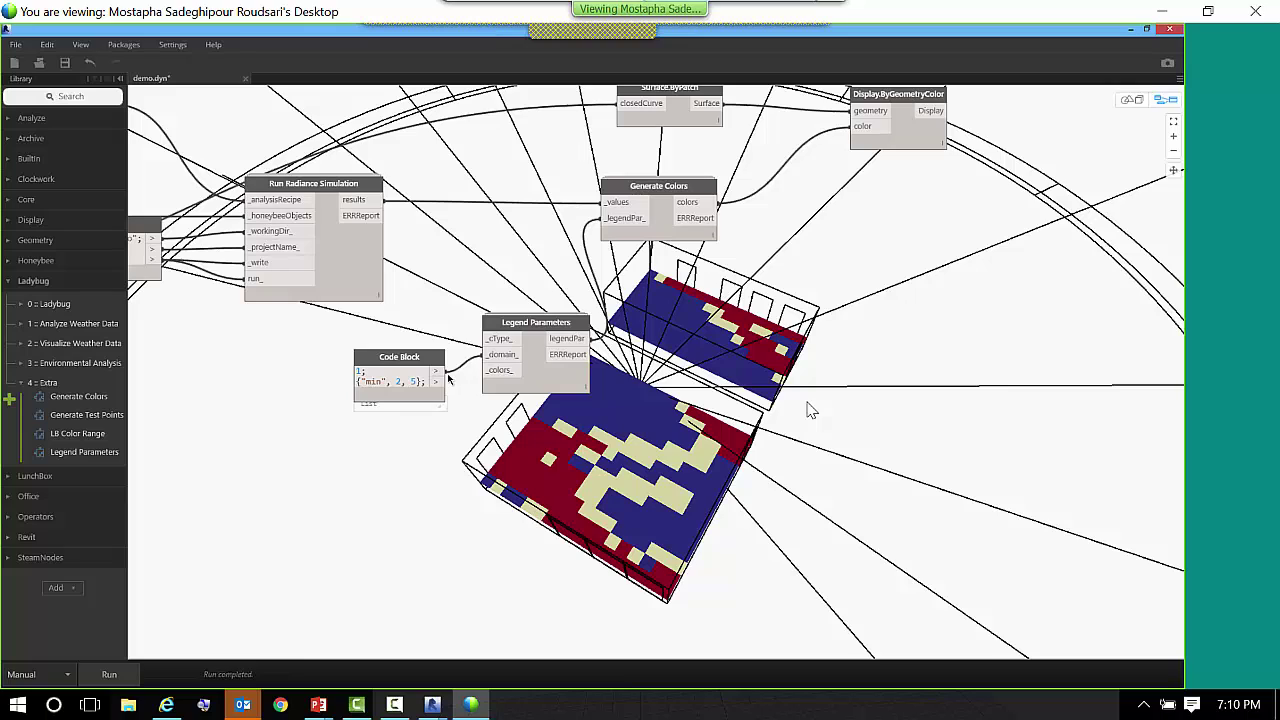
left_click_drag(442, 381, 502, 360)
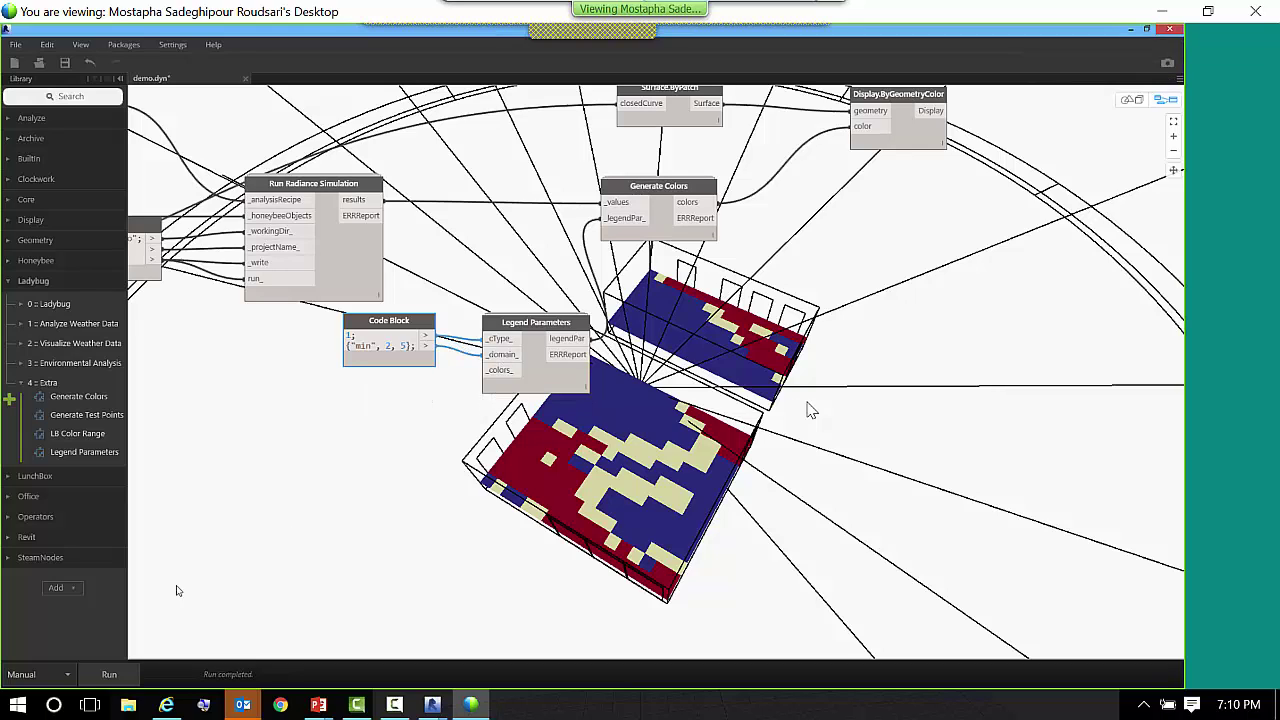
left_click_drag(404, 318, 406, 328)
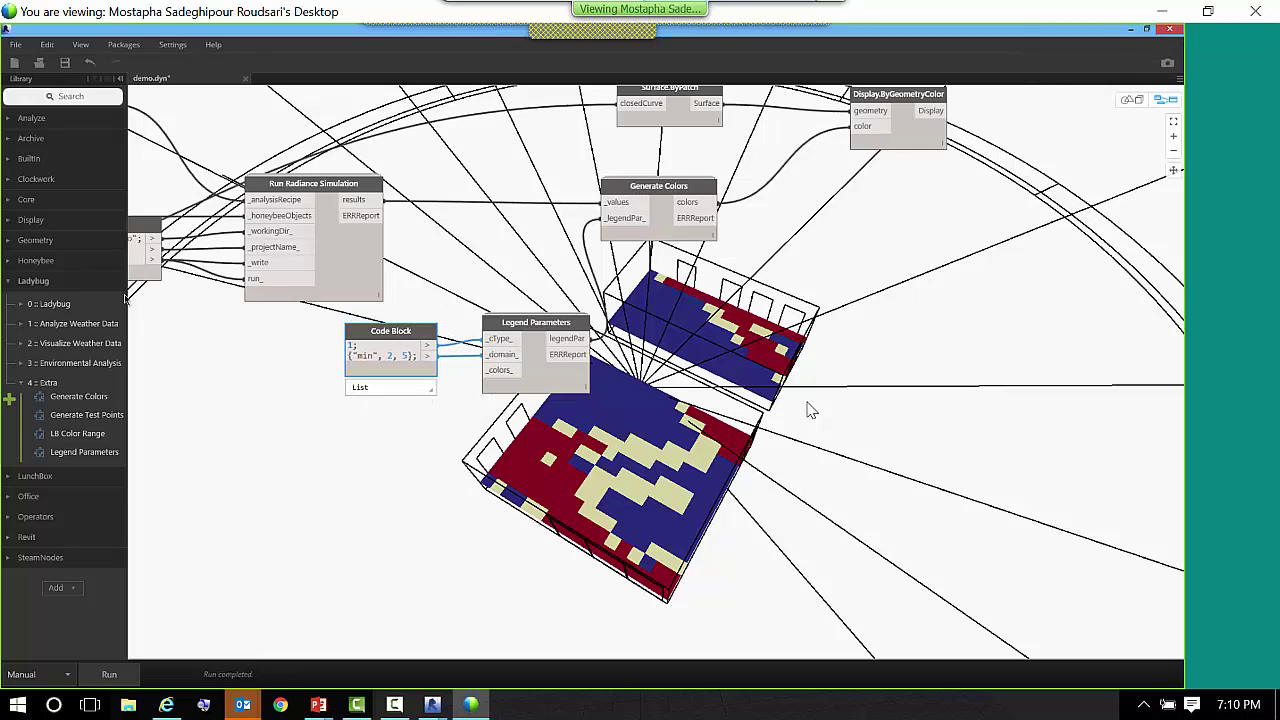
- Add LB Color Range with index 7 from a new Code Block, feeding Legend Parameters _colors_
left_click(80, 434)
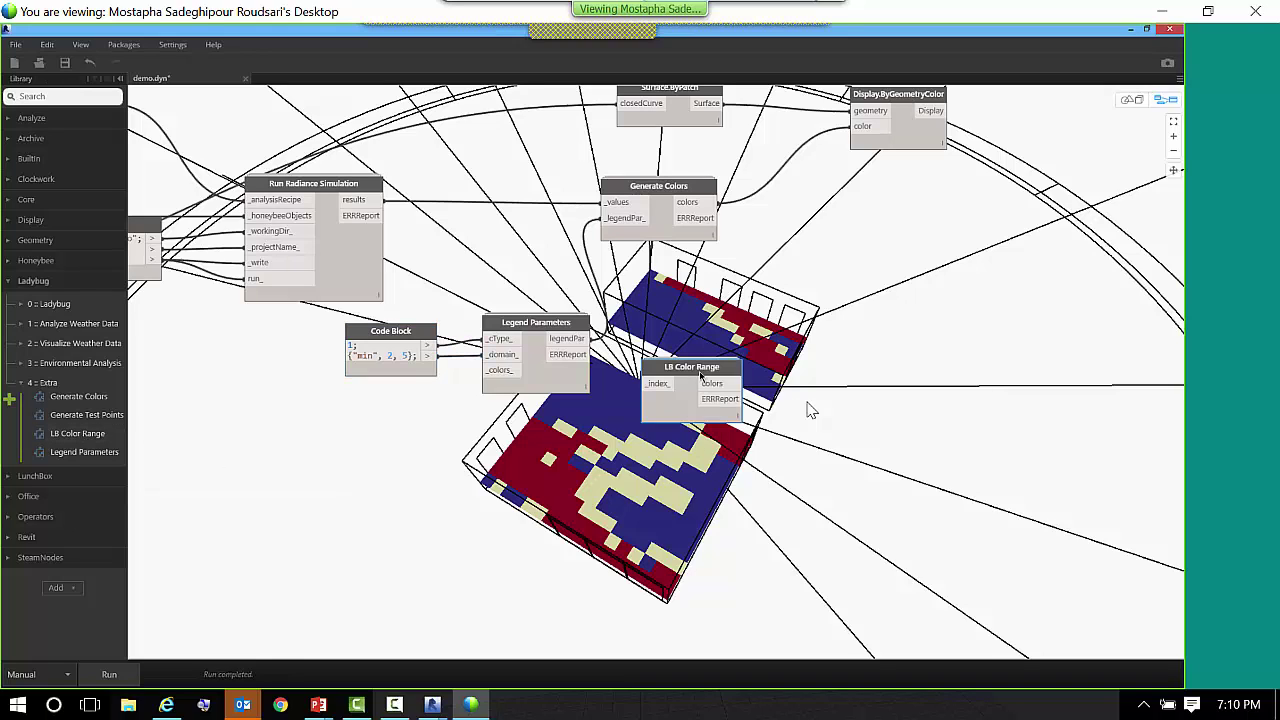
left_click_drag(579, 378, 370, 412)
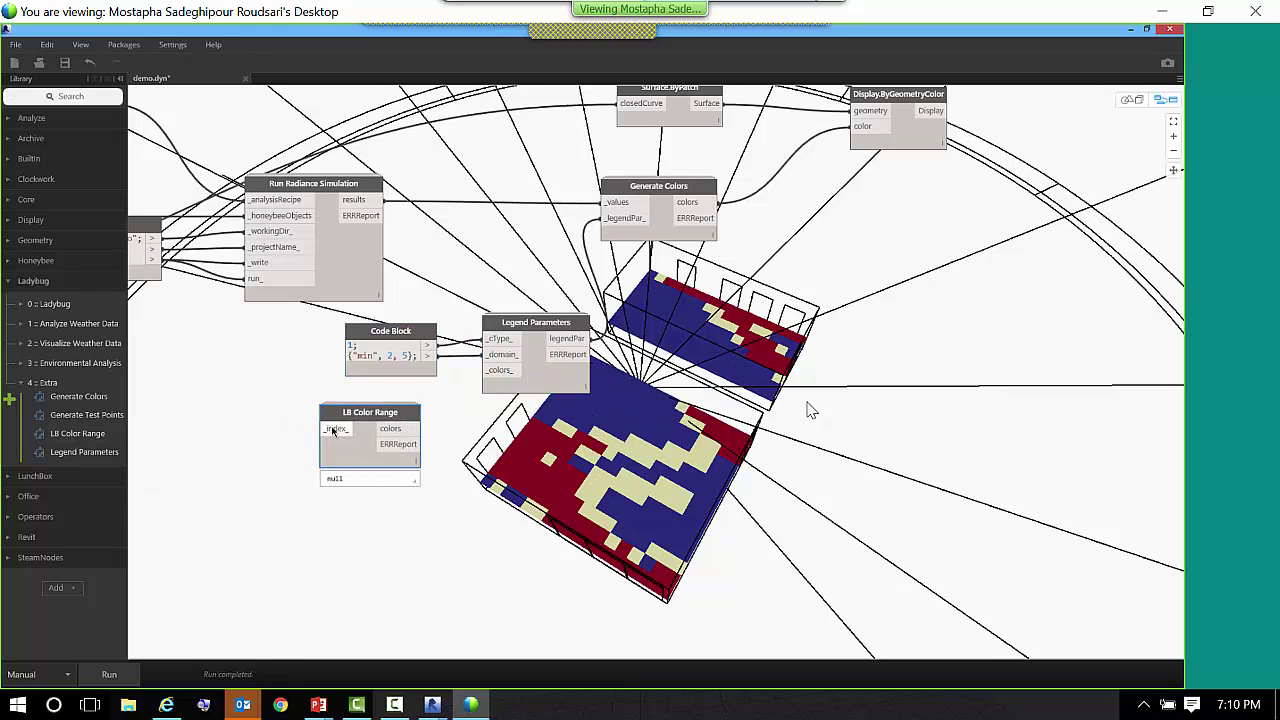
mouse_move(333, 430)
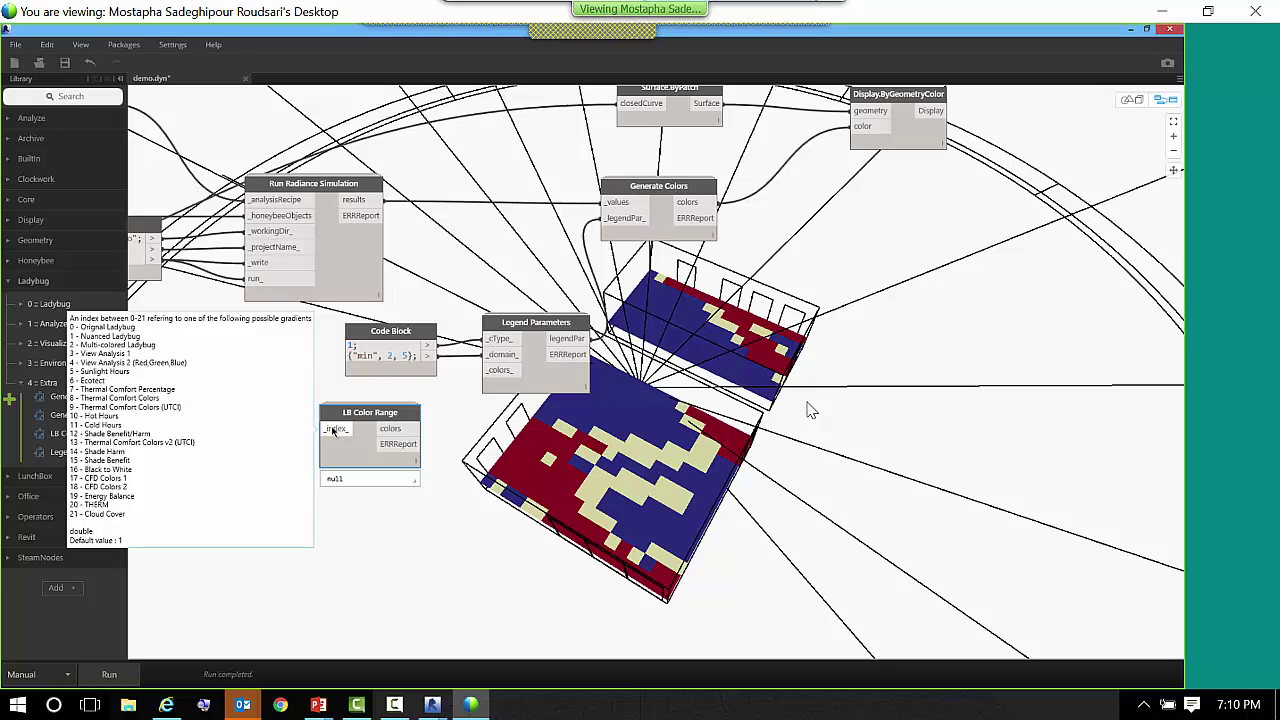
double_click(251, 429)
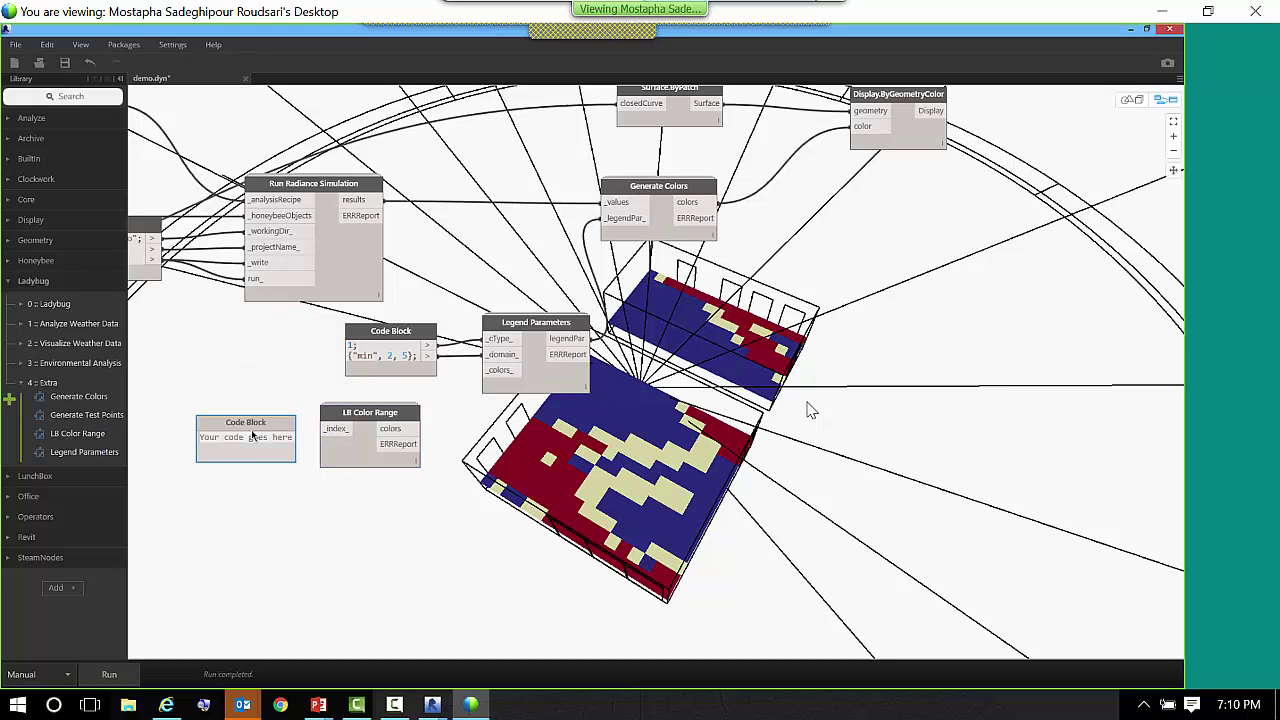
type("7;")
left_click(269, 507)
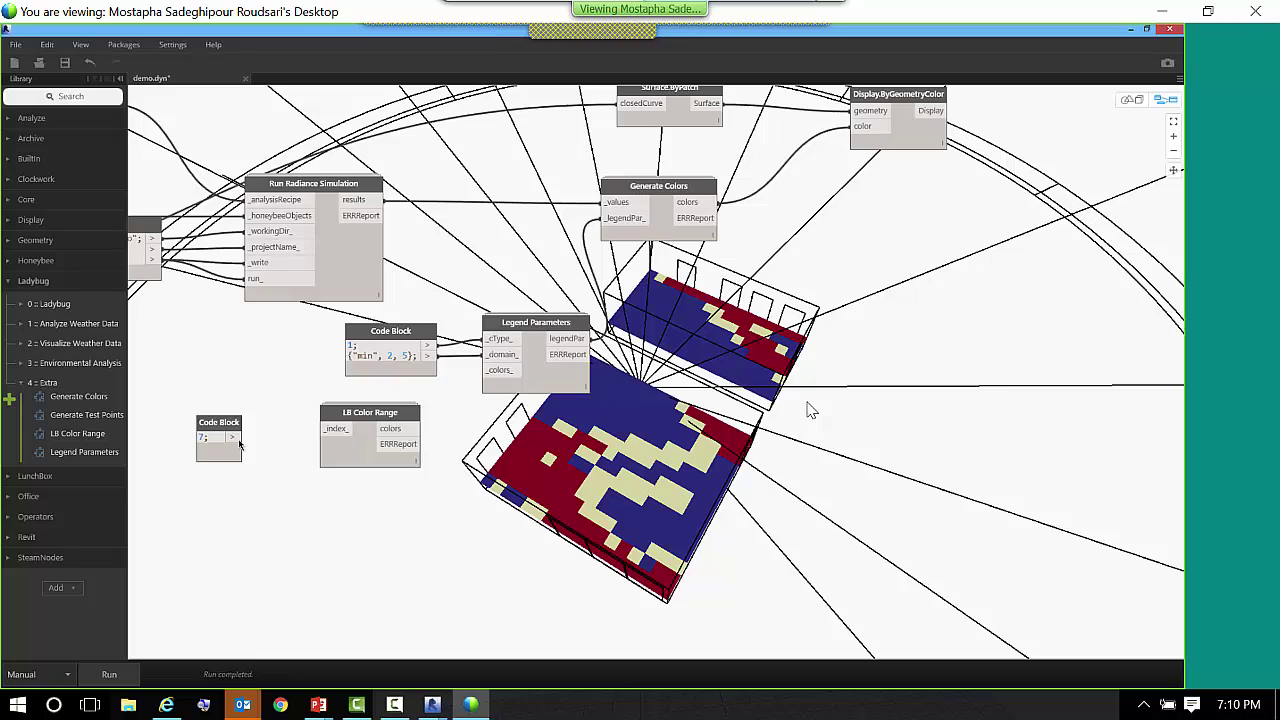
left_click_drag(234, 437, 324, 428)
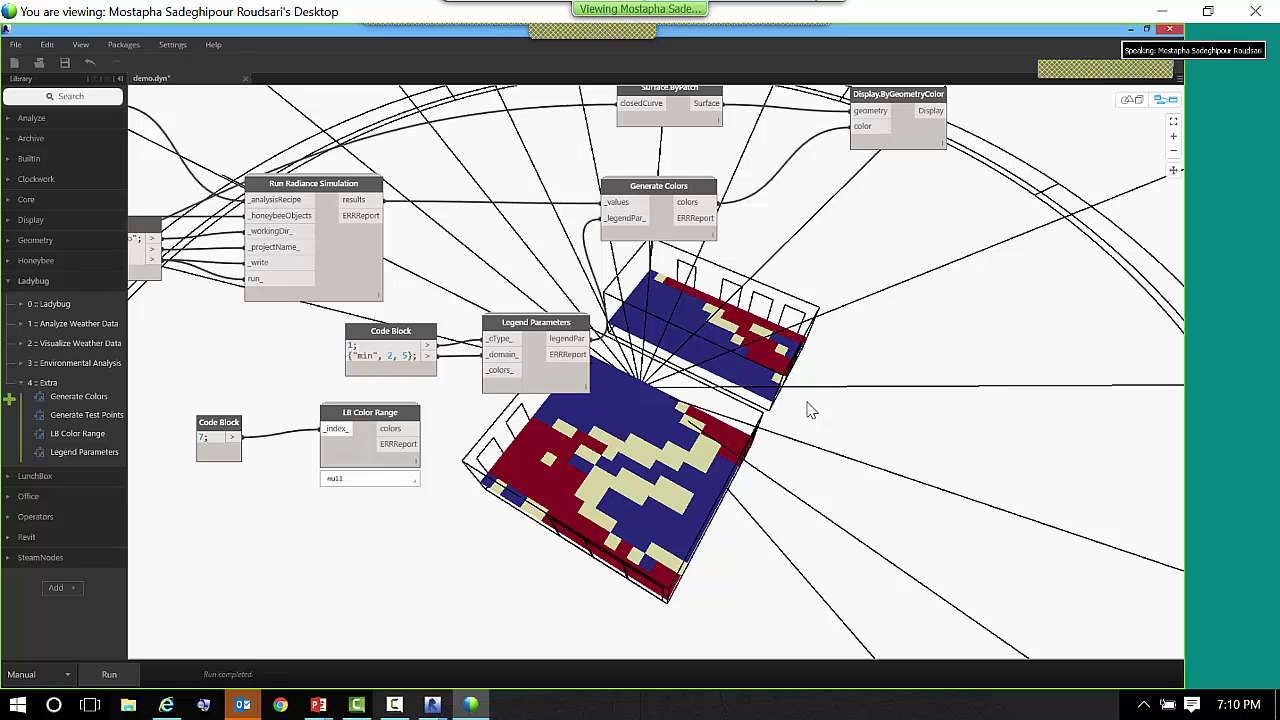
left_click(490, 370)
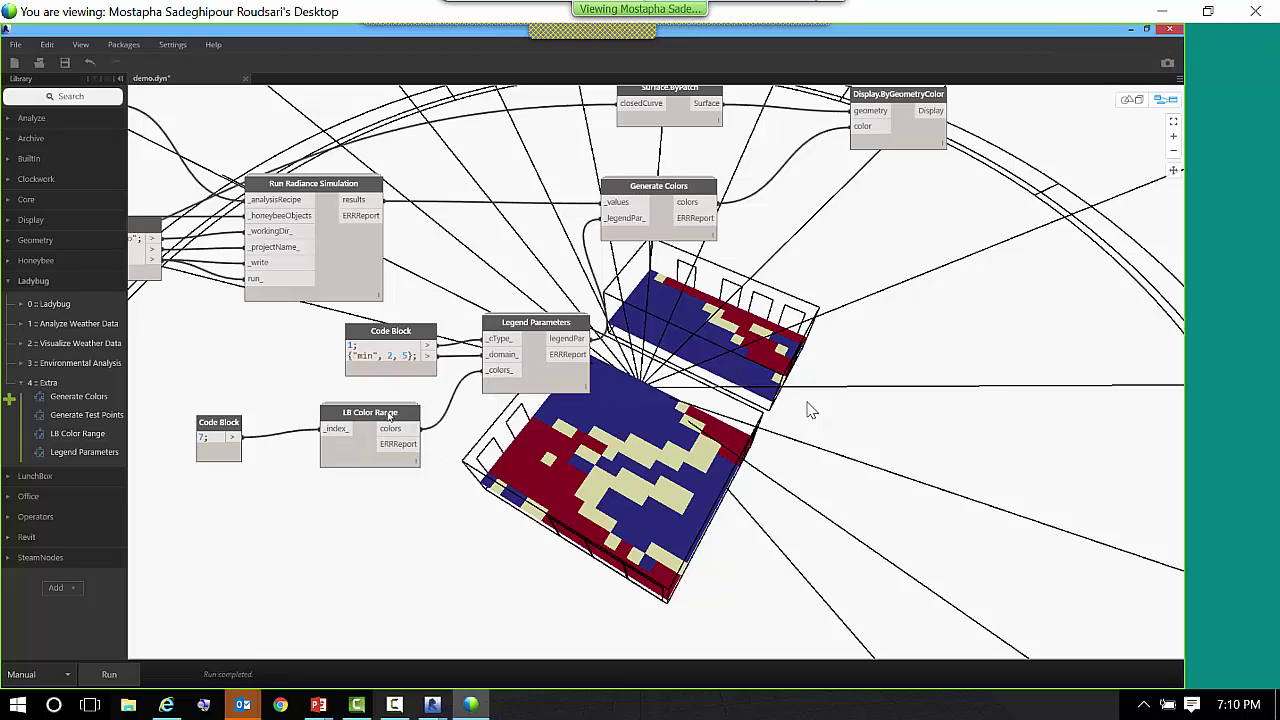
mouse_move(389, 415)
left_mouse_down()
mouse_move(410, 378)
mouse_move(404, 408)
left_mouse_up()
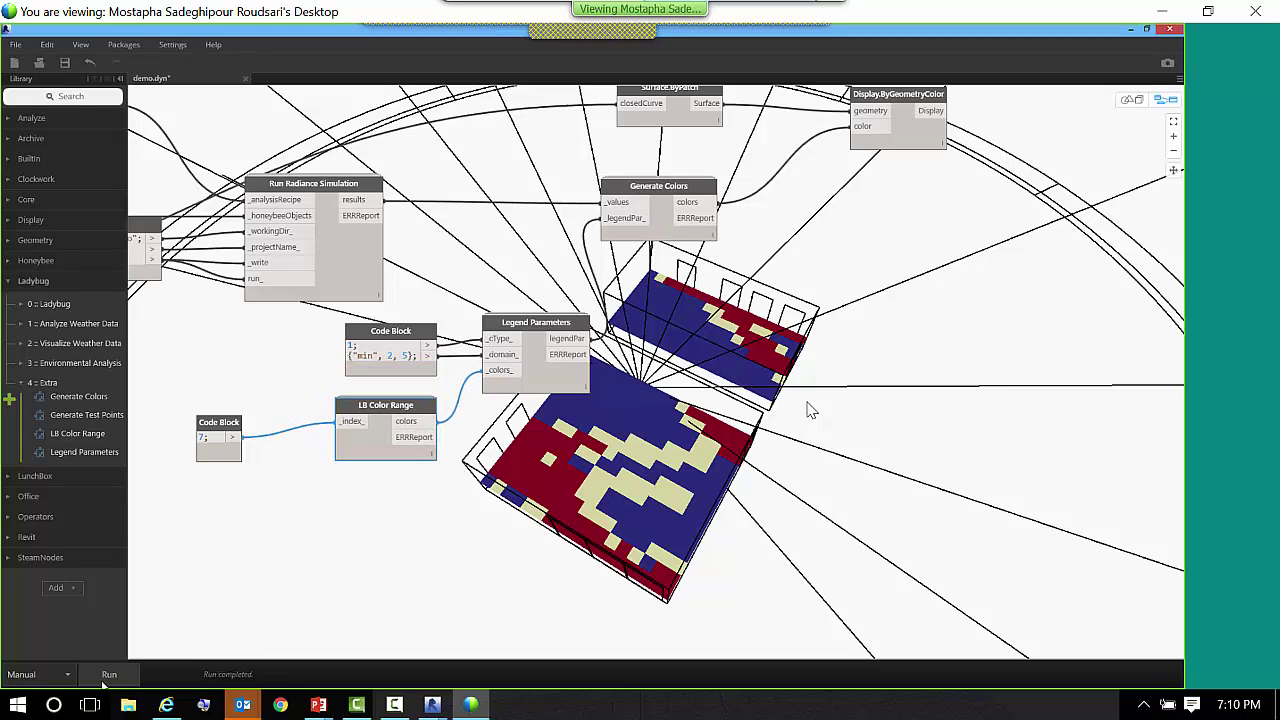
- Run the graph to recolour the grids purple and red, and save demo.dyn
left_click(105, 677)
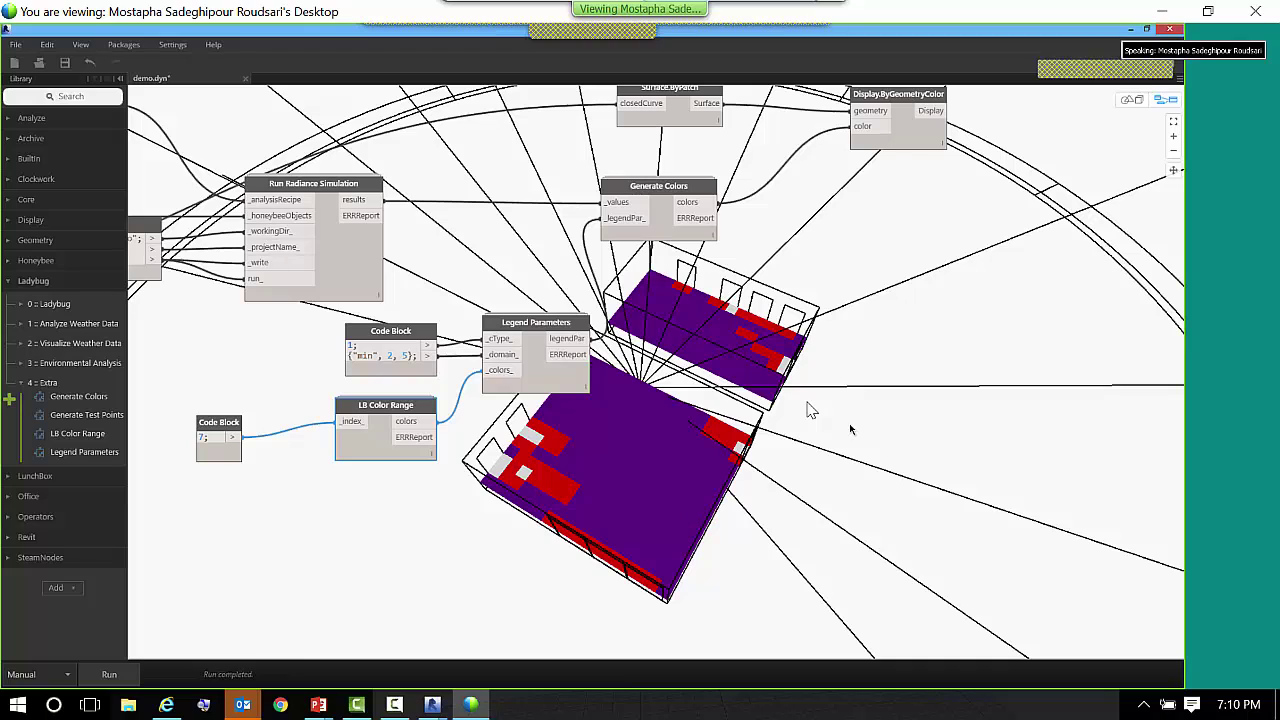
middle_click_drag(842, 381, 838, 322)
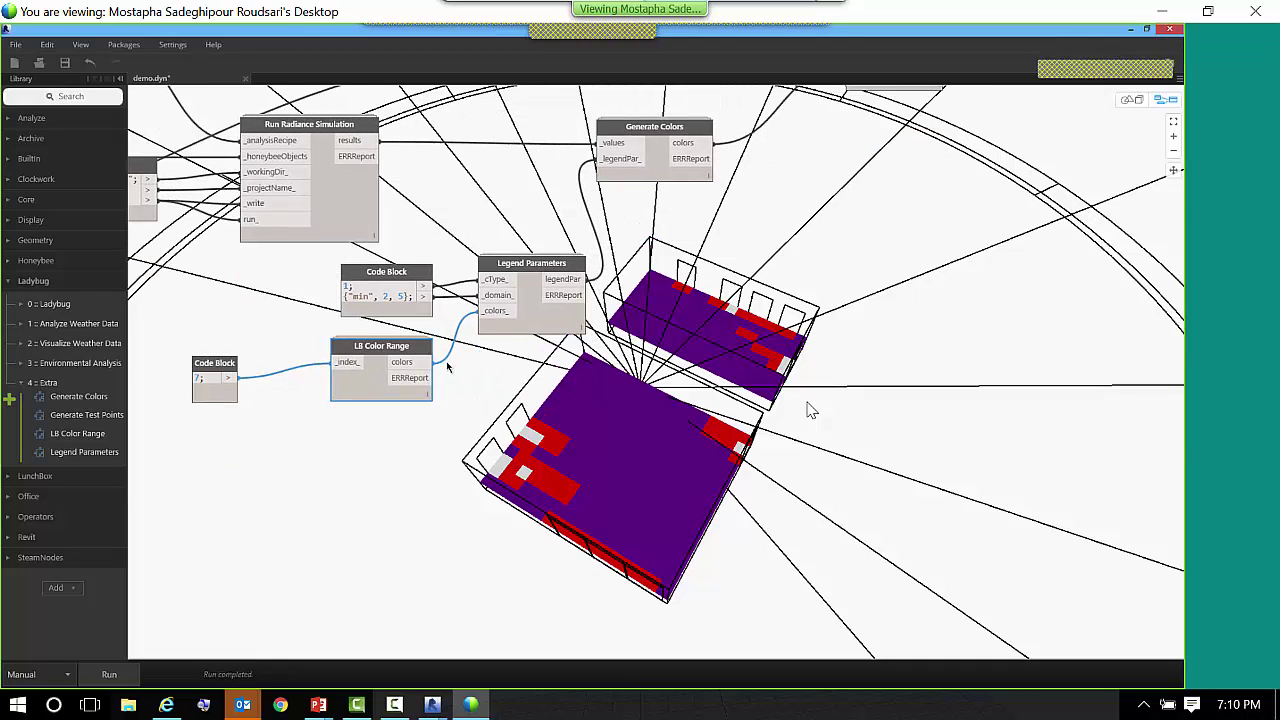
mouse_move(410, 360)
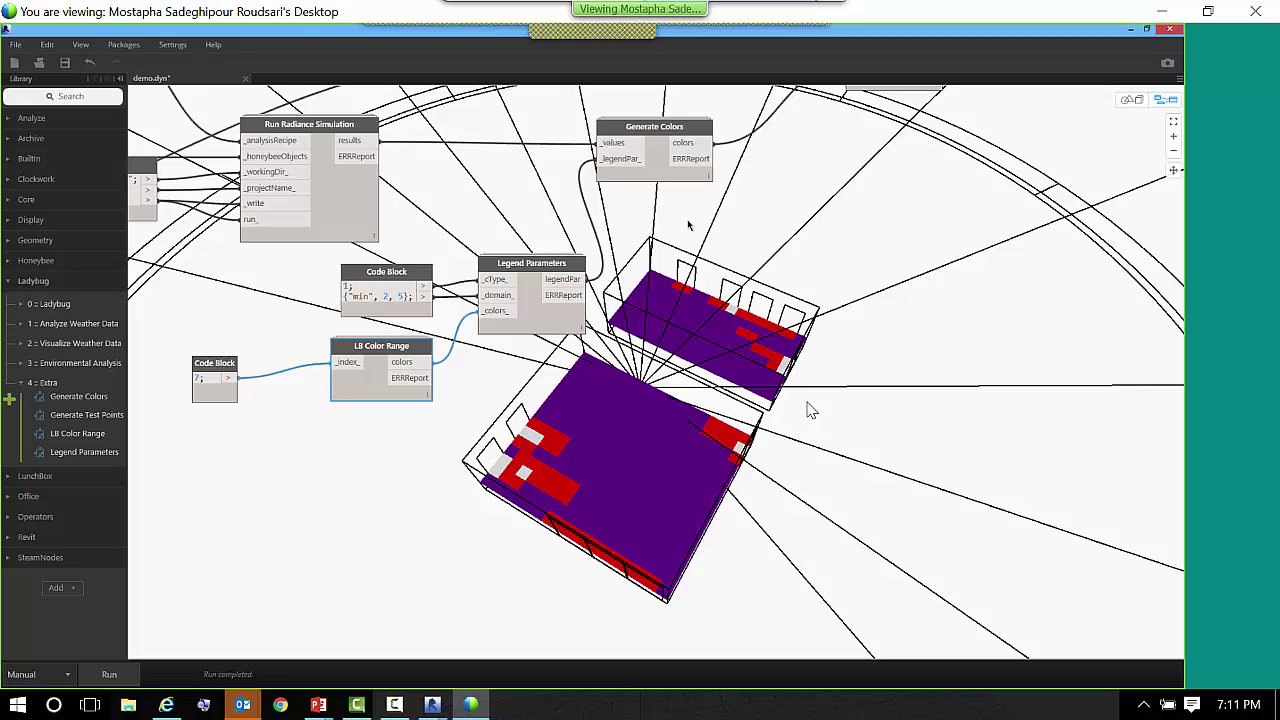
middle_click_drag(676, 228, 688, 274)
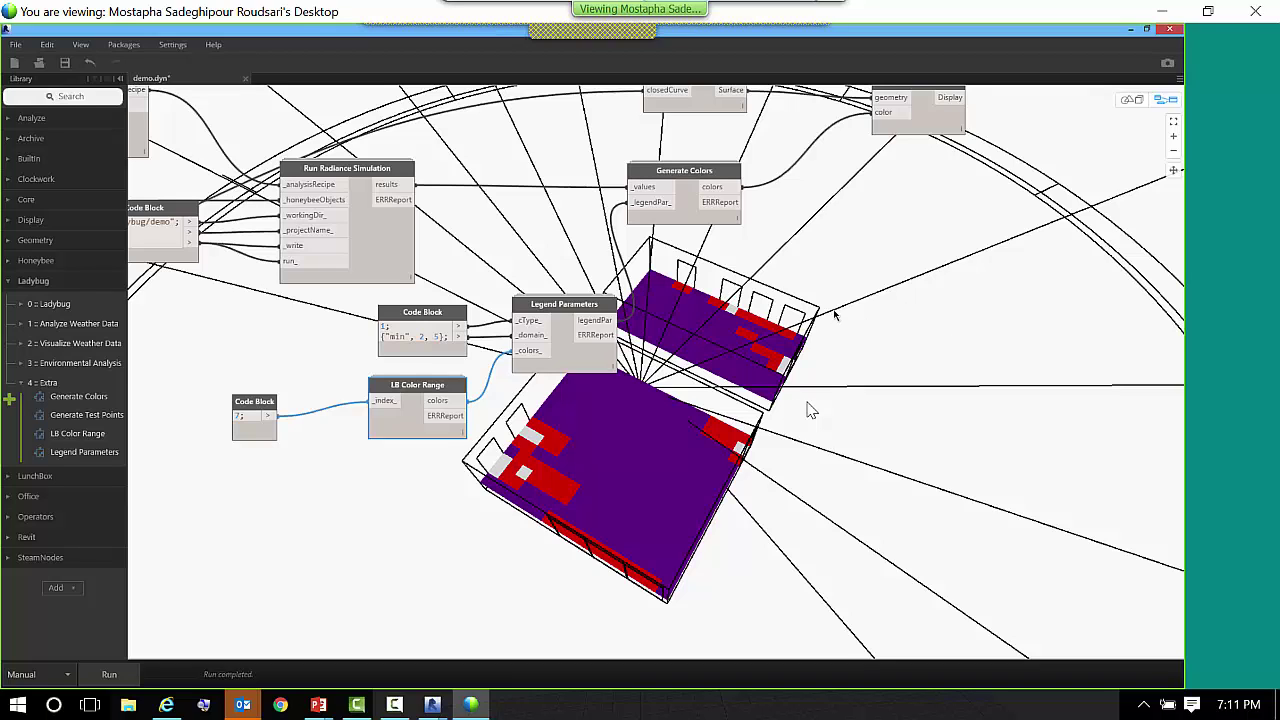
key("ctrl+s")
middle_click_drag(871, 352, 897, 344)
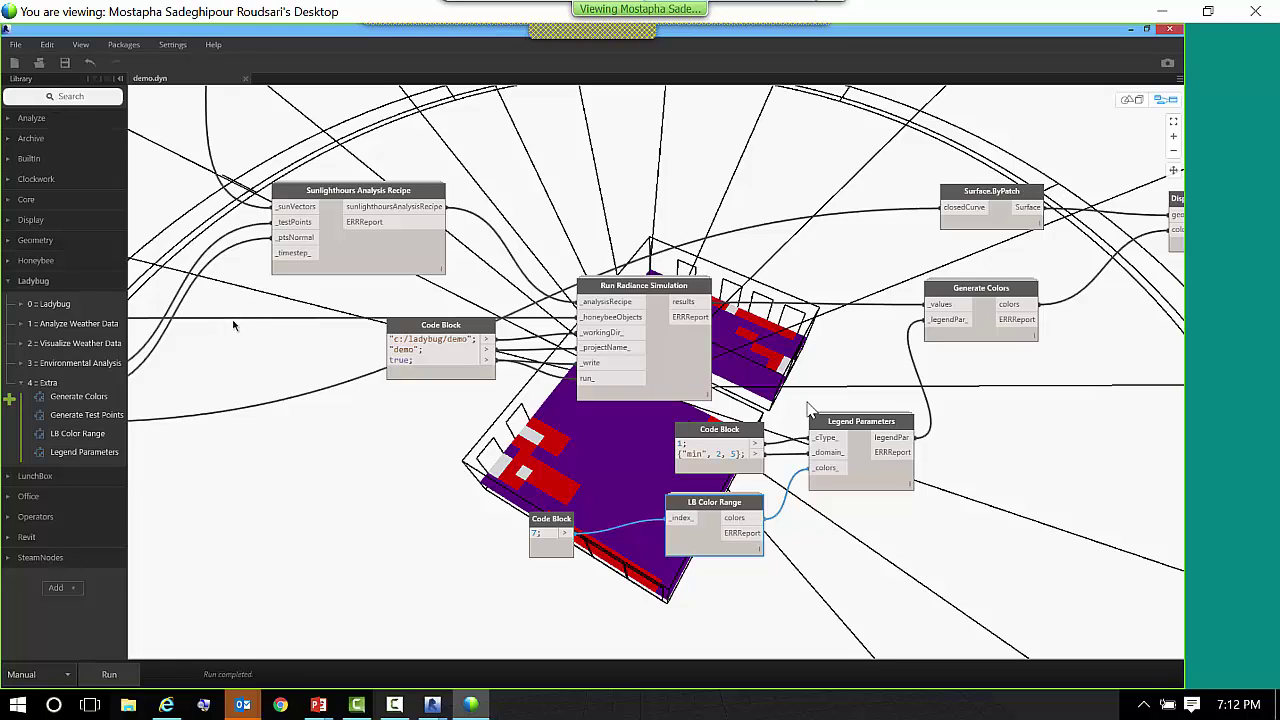
- Place a Honeybee Surface node from Honeybee 00 Core on the left of the graph
left_click(8, 281)
left_click(36, 260)
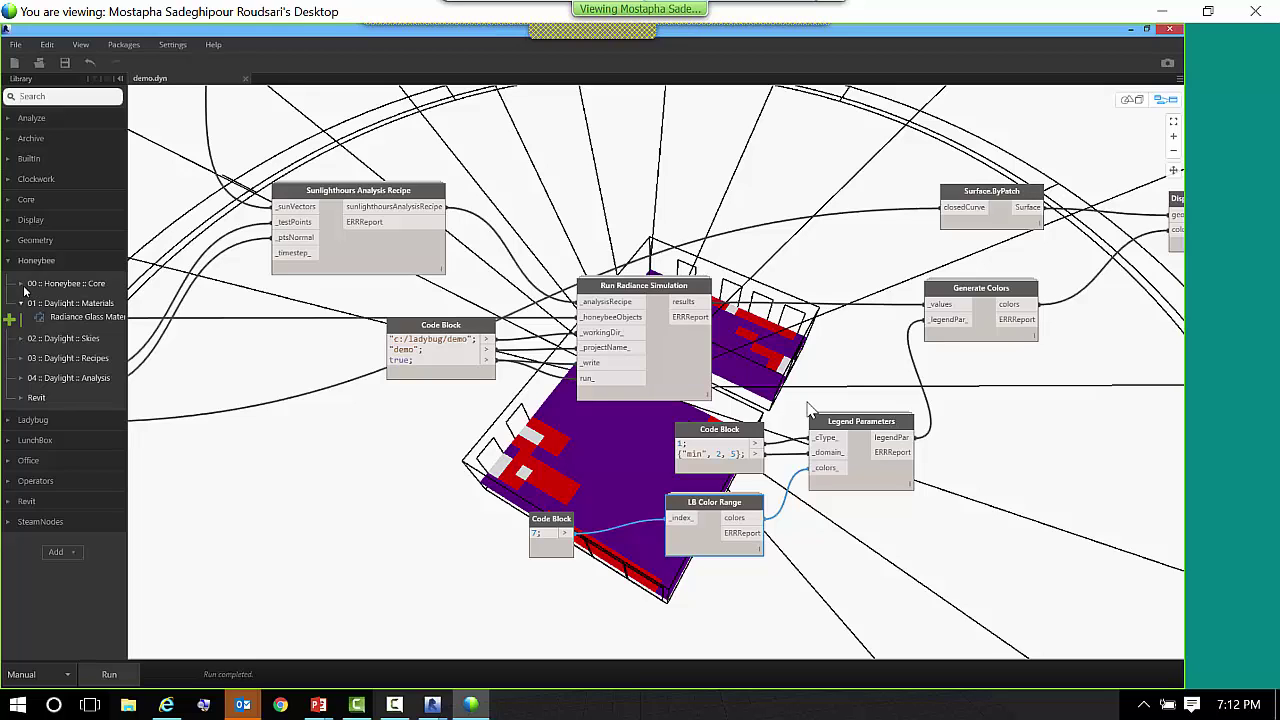
left_click(22, 302)
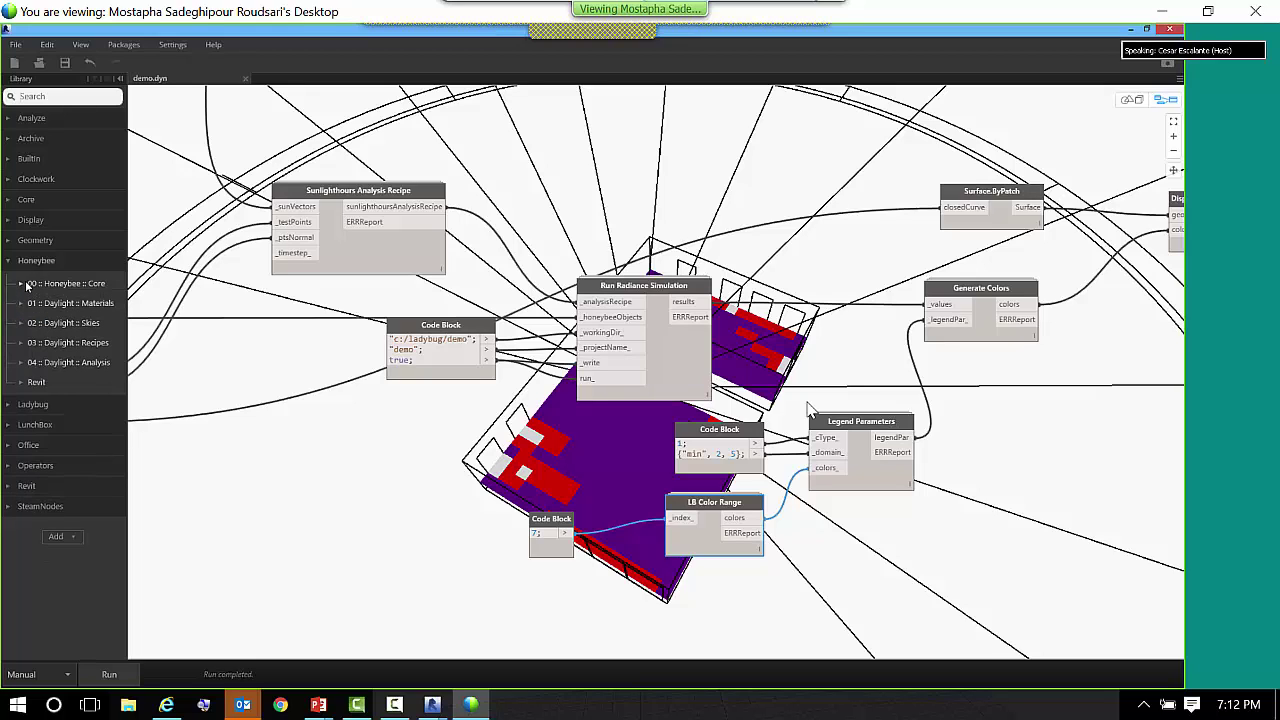
left_click(24, 284)
left_click(75, 300)
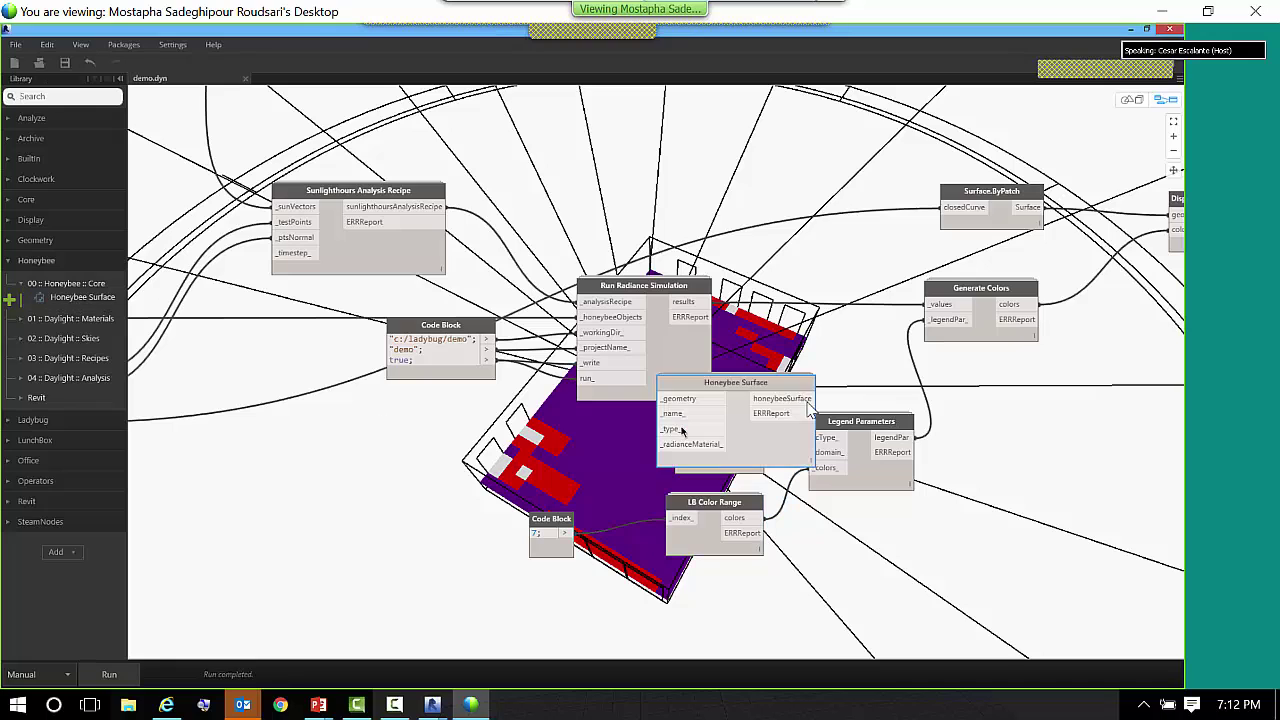
left_click_drag(743, 431, 371, 484)
scroll(436, 486, "up", 2)
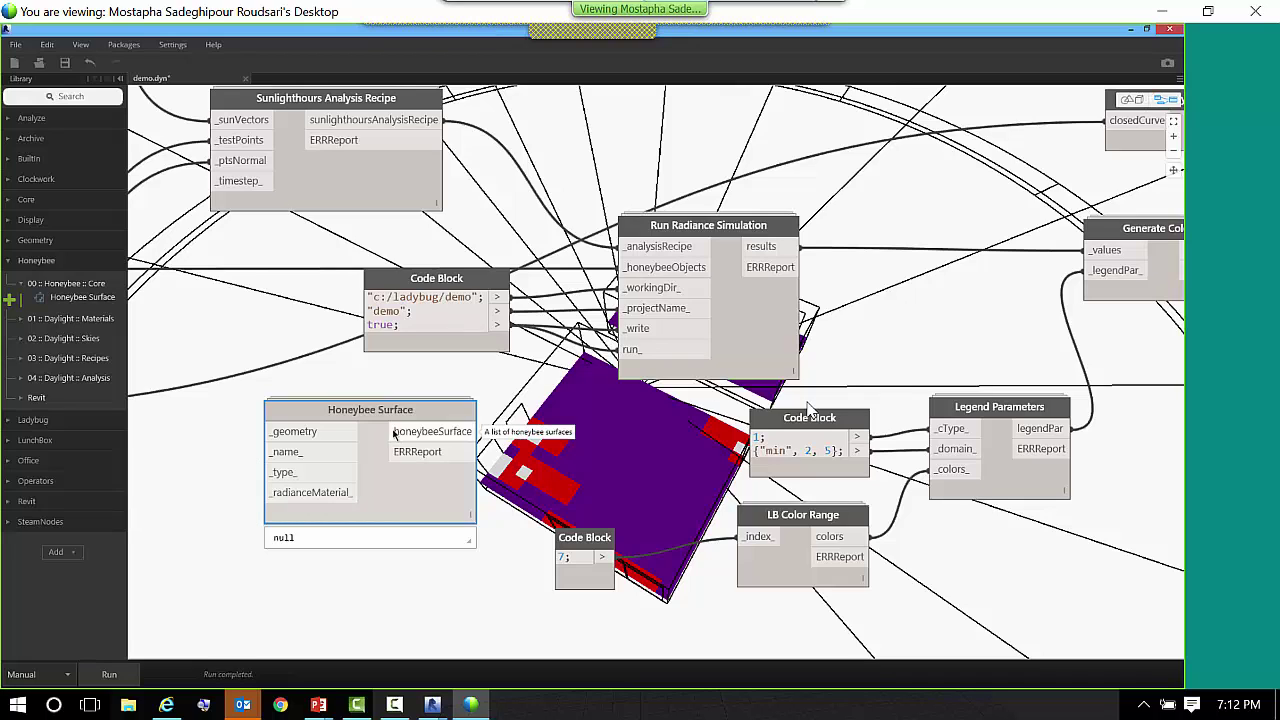
left_click_drag(373, 434, 224, 430)
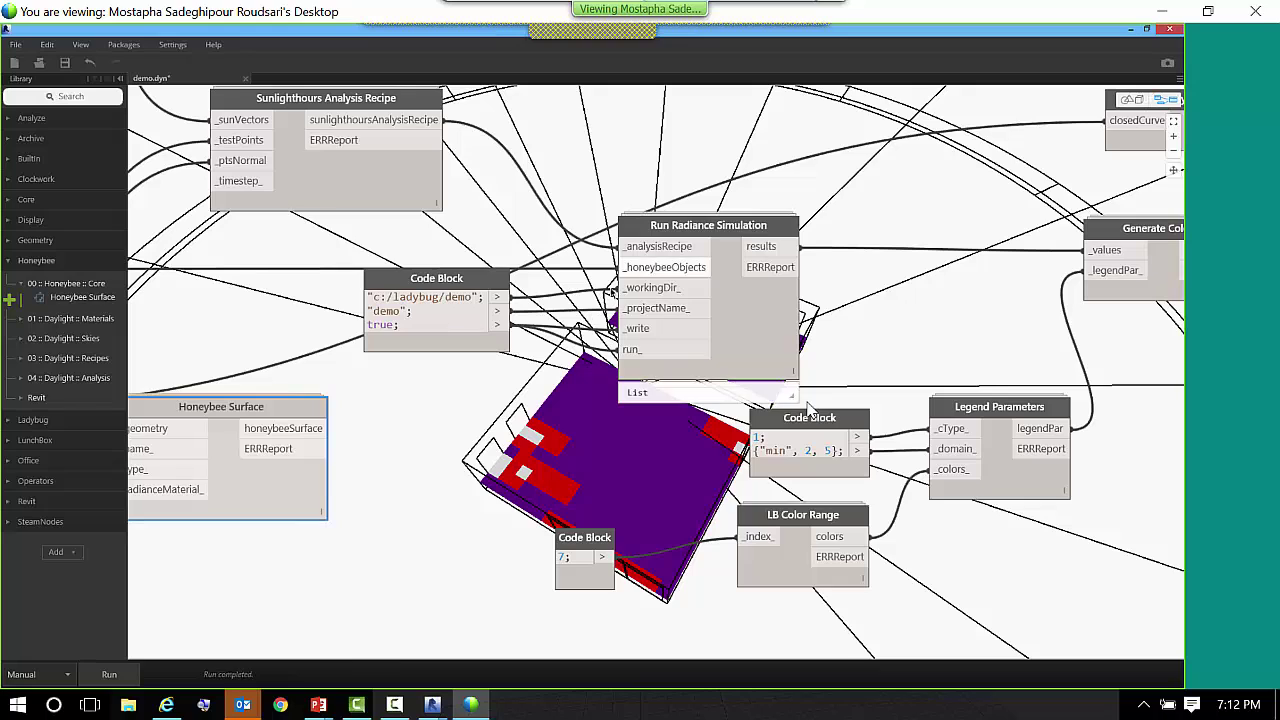
- Add a two-item List.Create fed by the surface and wire it into _honeybeeObjects
right_click(440, 403)
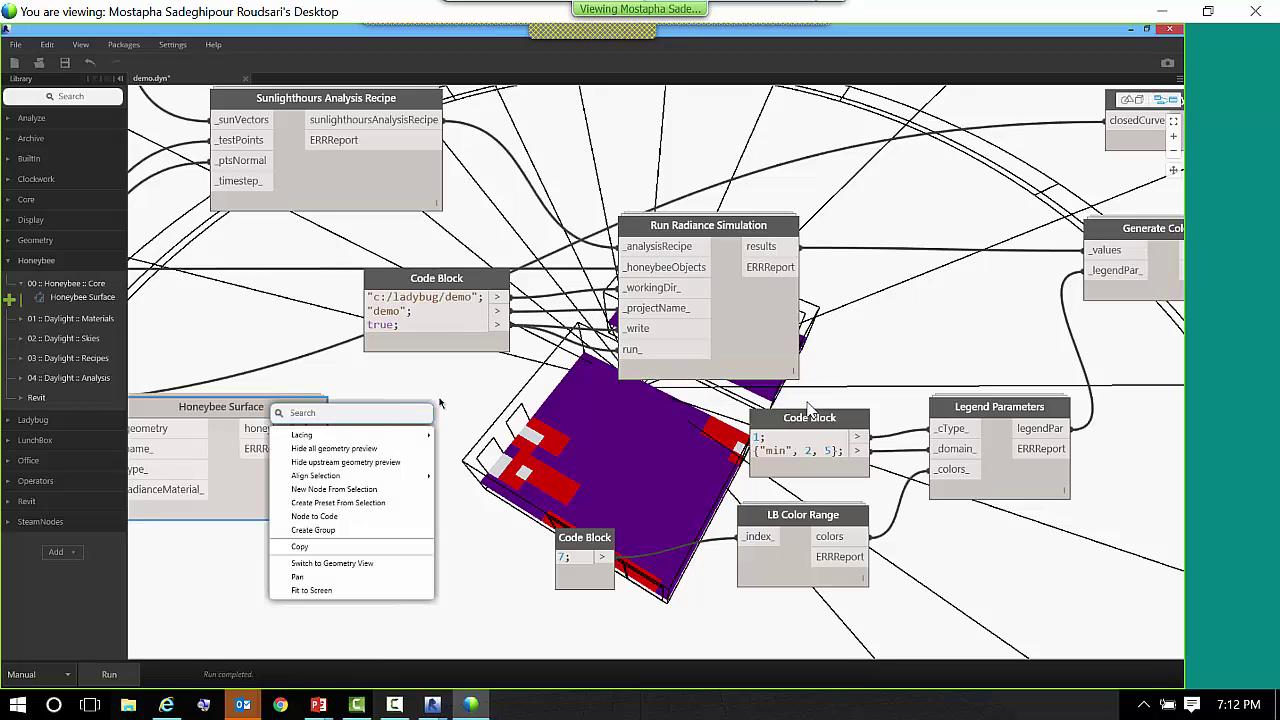
type("list")
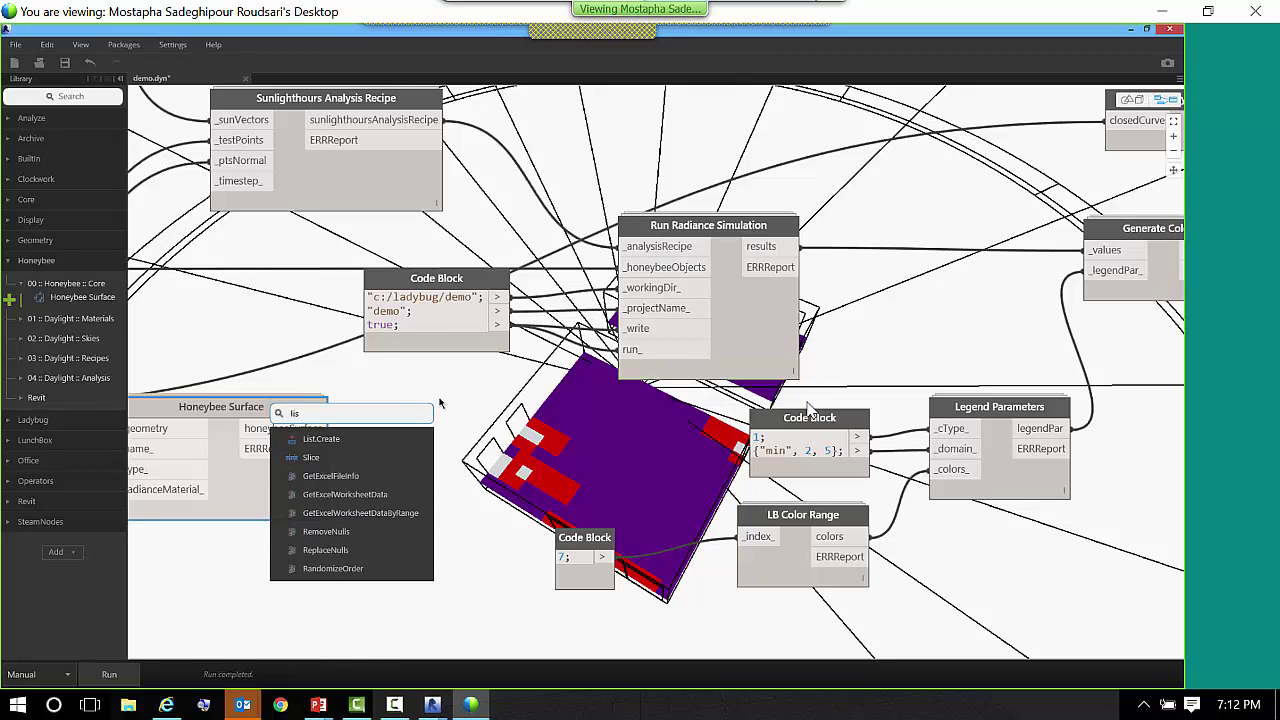
left_click(390, 437)
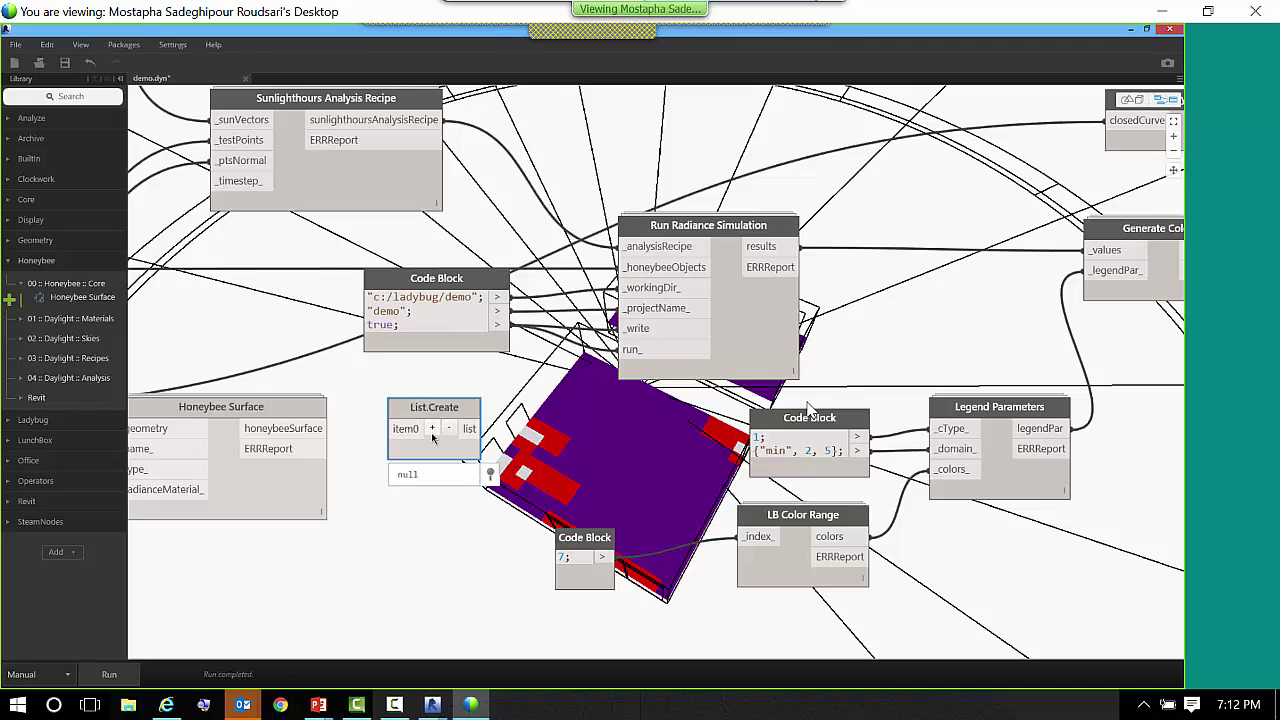
left_click(432, 429)
left_click(322, 428)
left_click(392, 449)
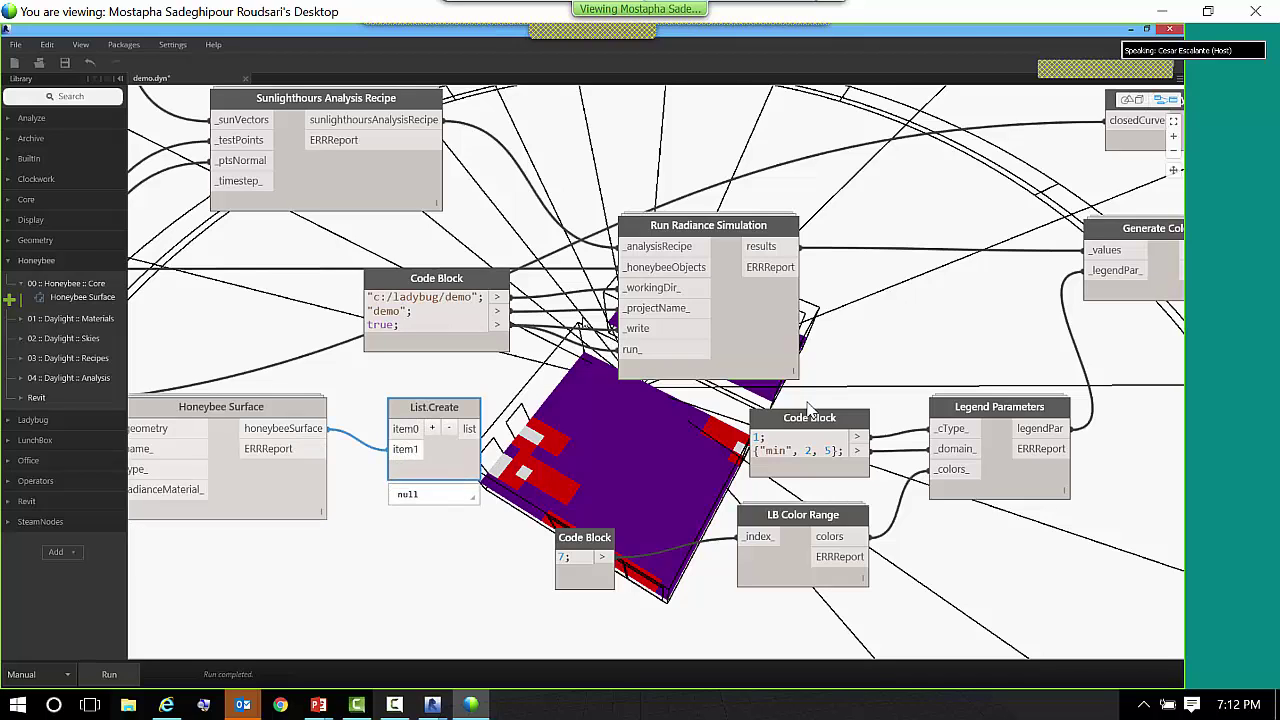
left_click(322, 428)
left_click(393, 428)
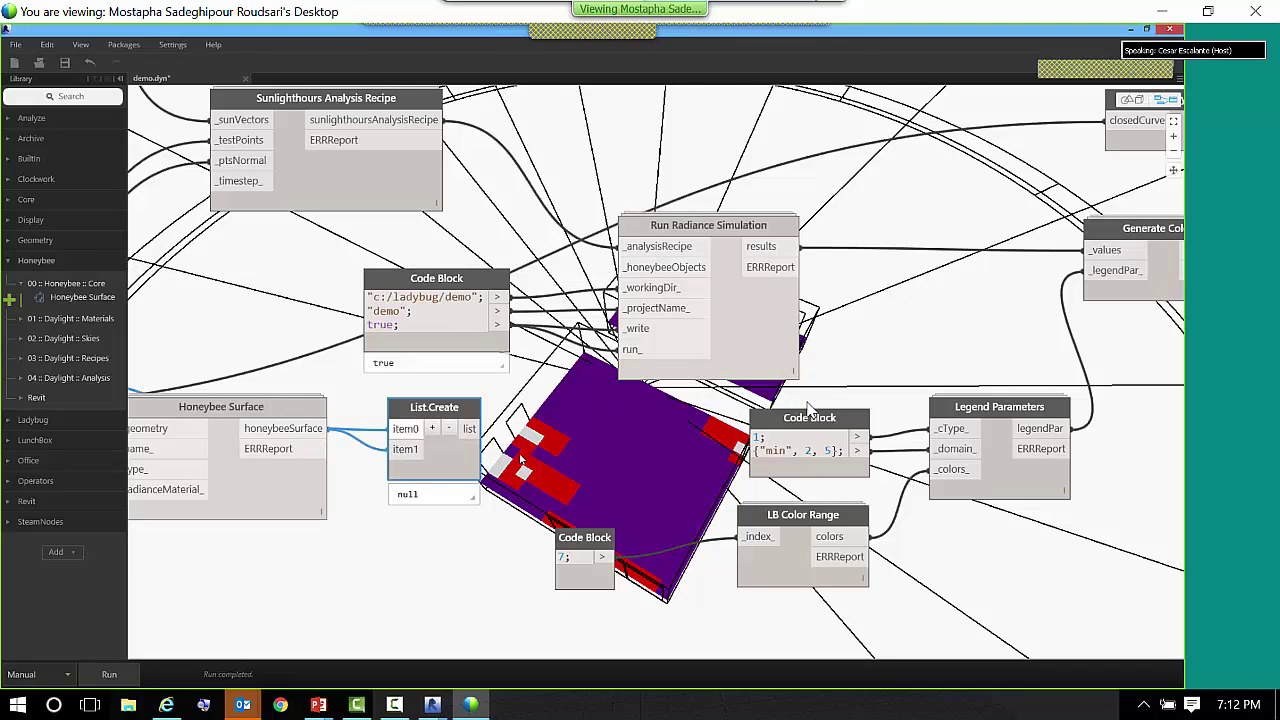
left_click(470, 428)
left_click(624, 267)
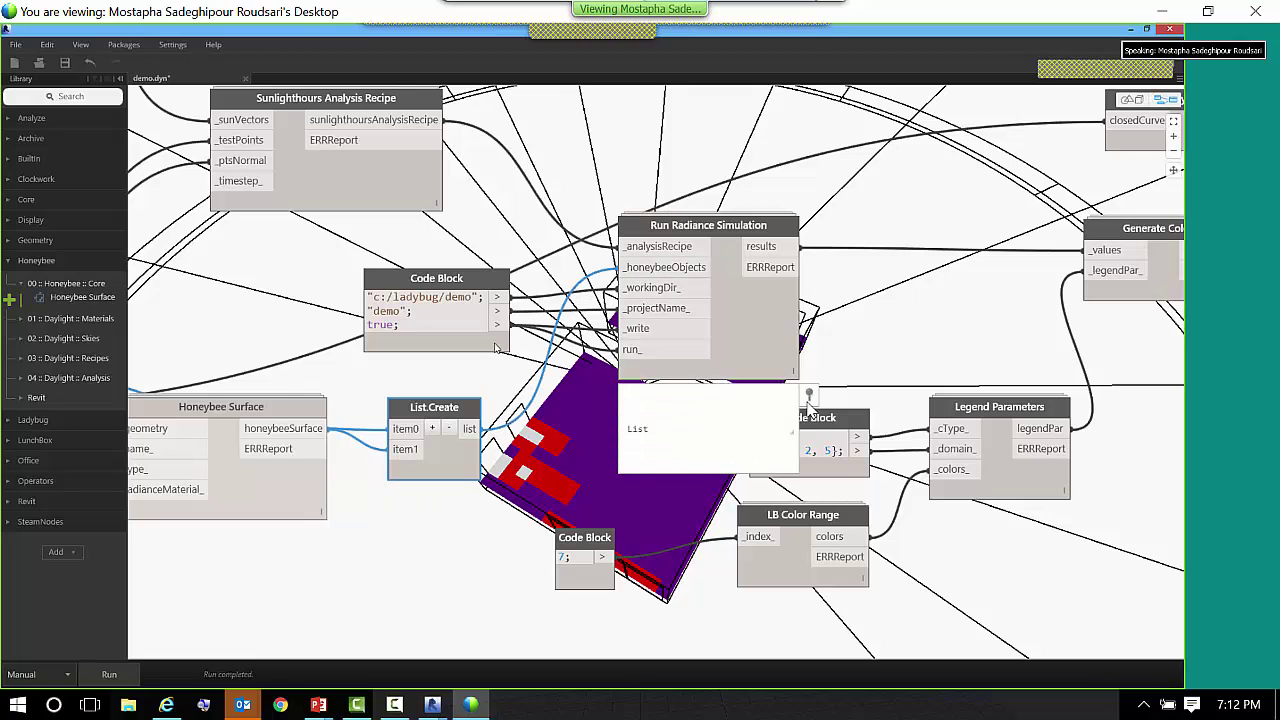
left_click_drag(221, 406, 216, 463)
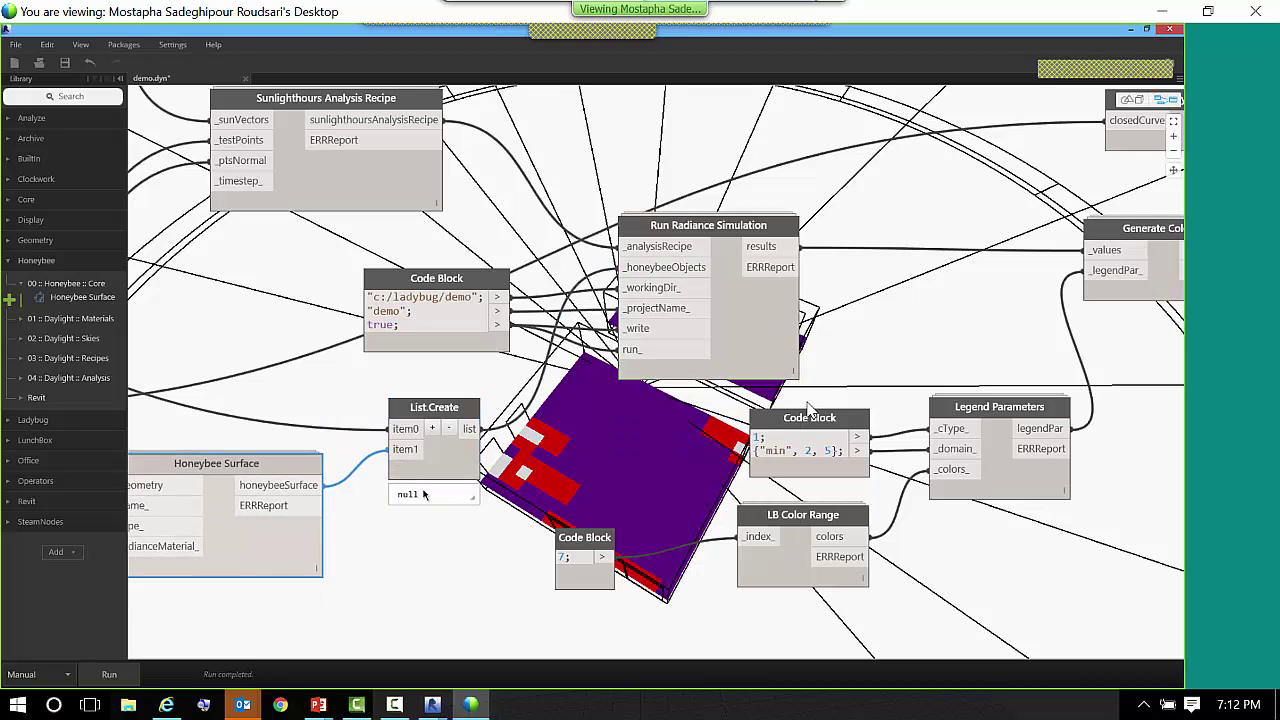
middle_click_drag(423, 494, 522, 484)
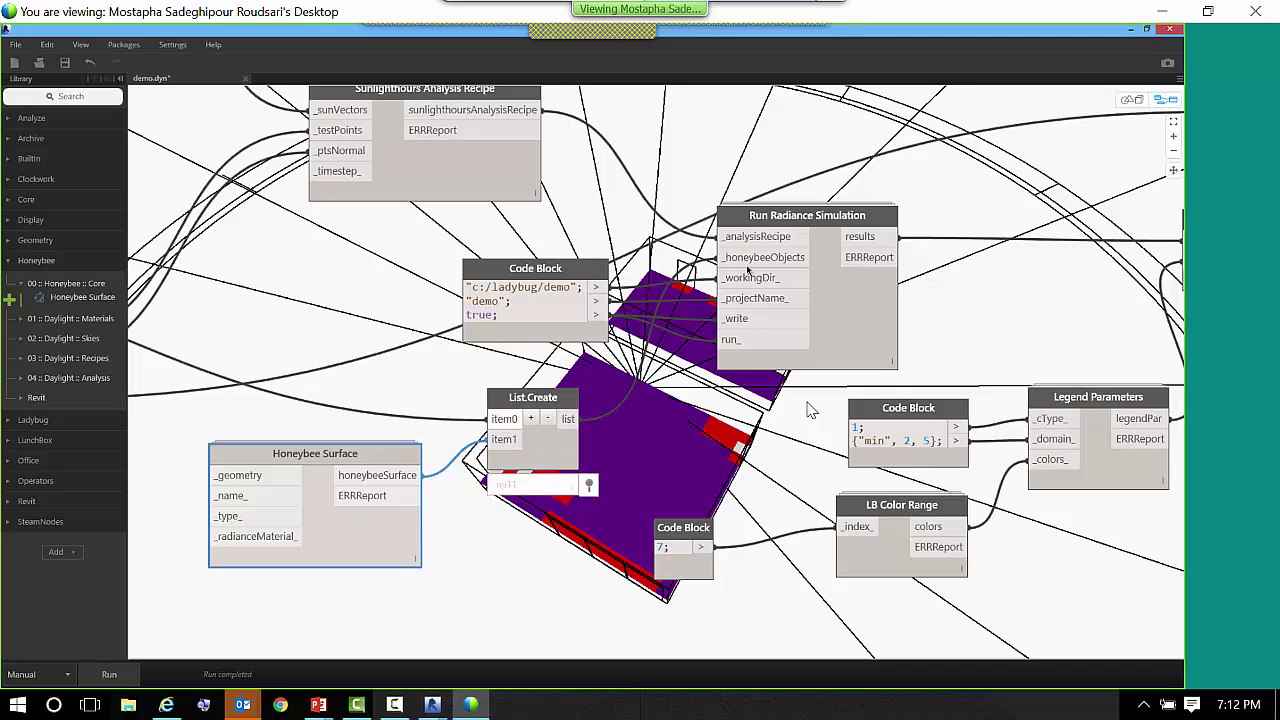
- Delete the List.Create and Honeybee Surface nodes
left_click(540, 448)
key("Delete")
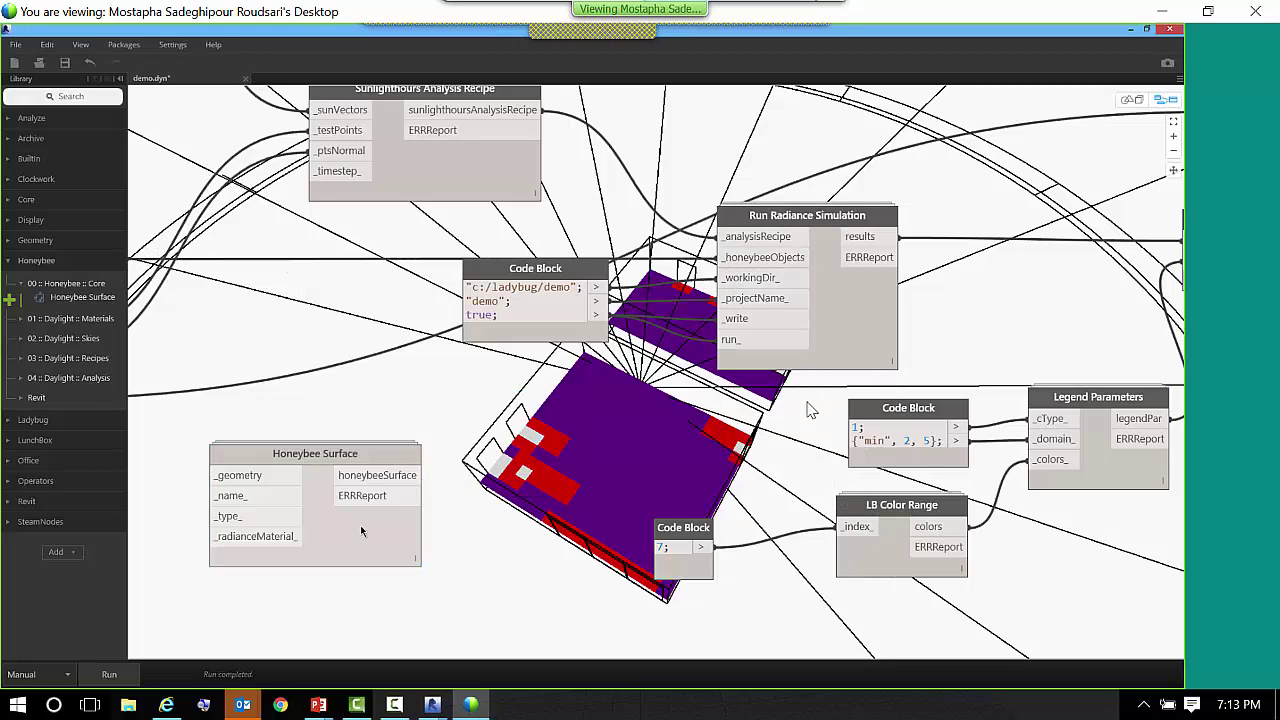
left_click(362, 531)
key("Delete")
- Zoom out, nudge the small Code Block, and inspect Grid-based Analysis Recipe under Honeybee 03 :: Daylight :: Recipes
middle_click_drag(530, 409, 434, 418)
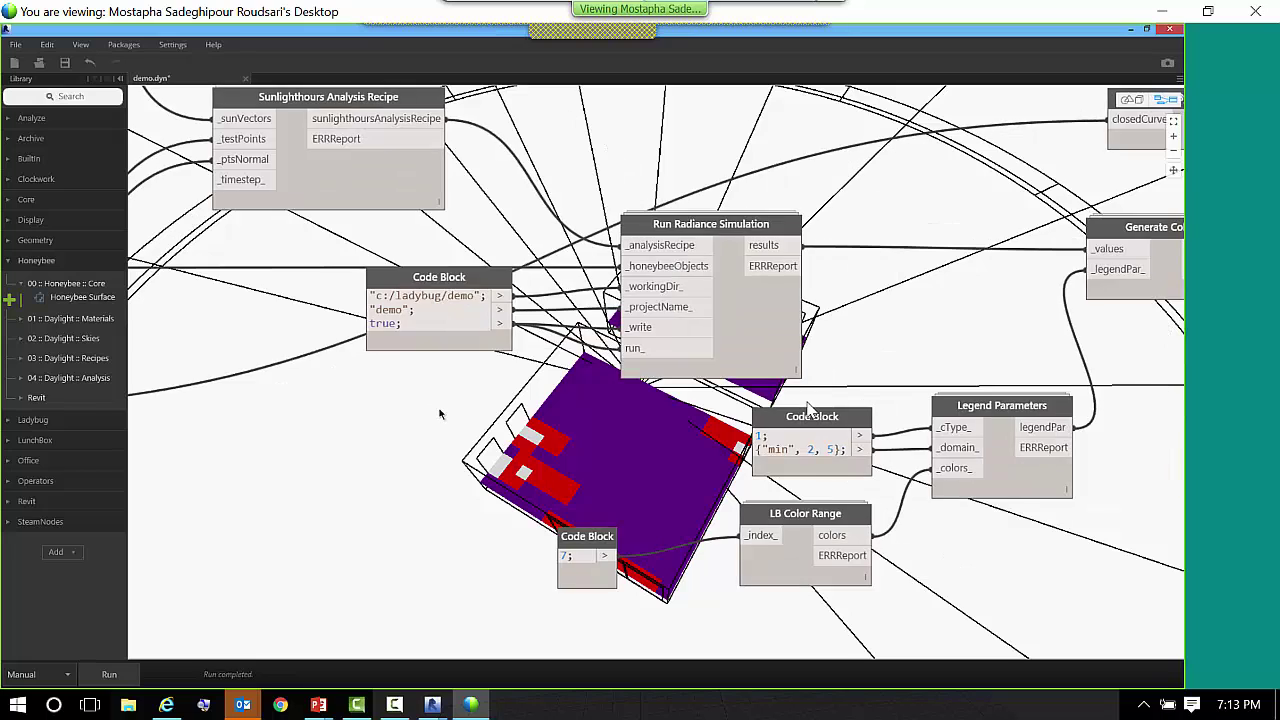
scroll(435, 414, "down", 2)
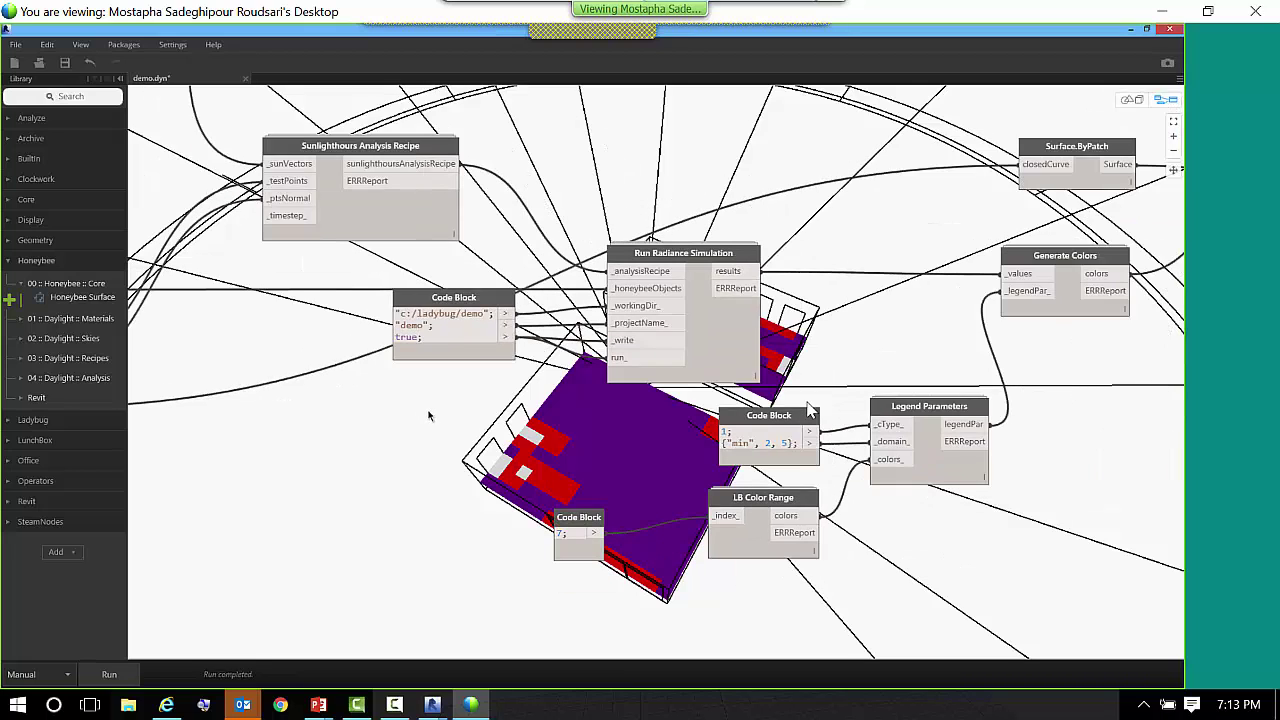
scroll(438, 425, "down", 2)
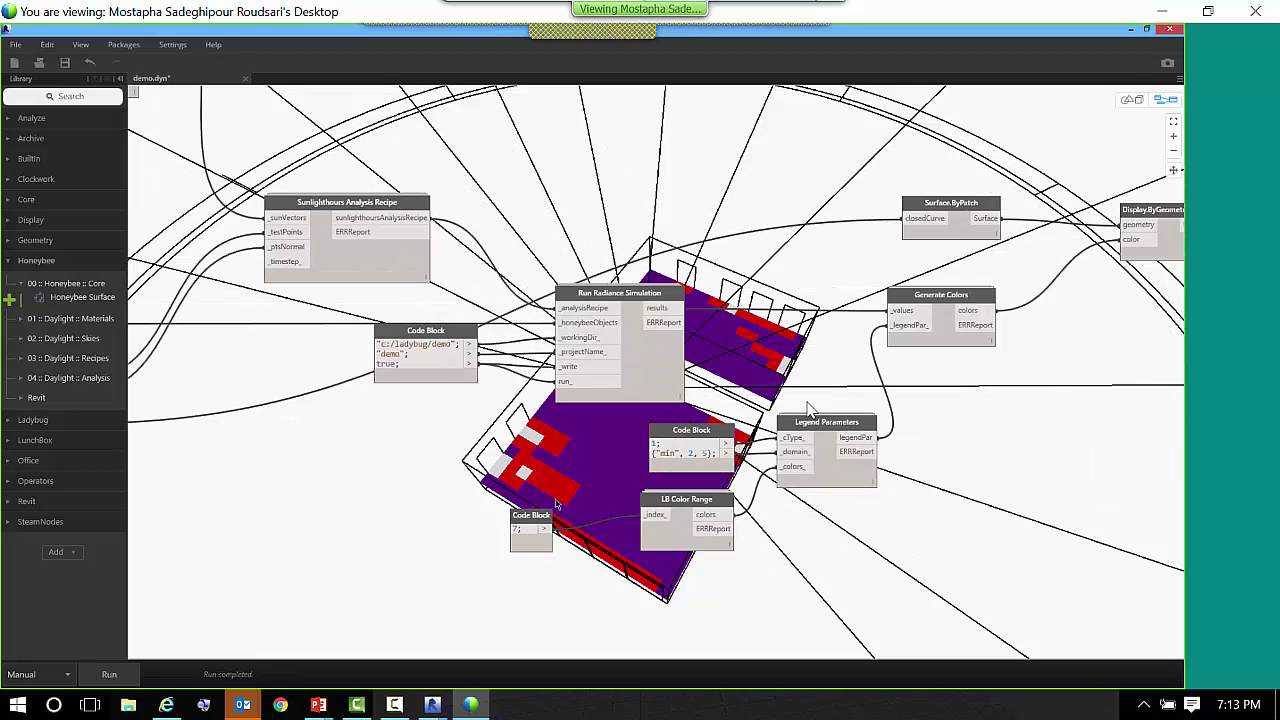
left_click_drag(547, 513, 577, 501)
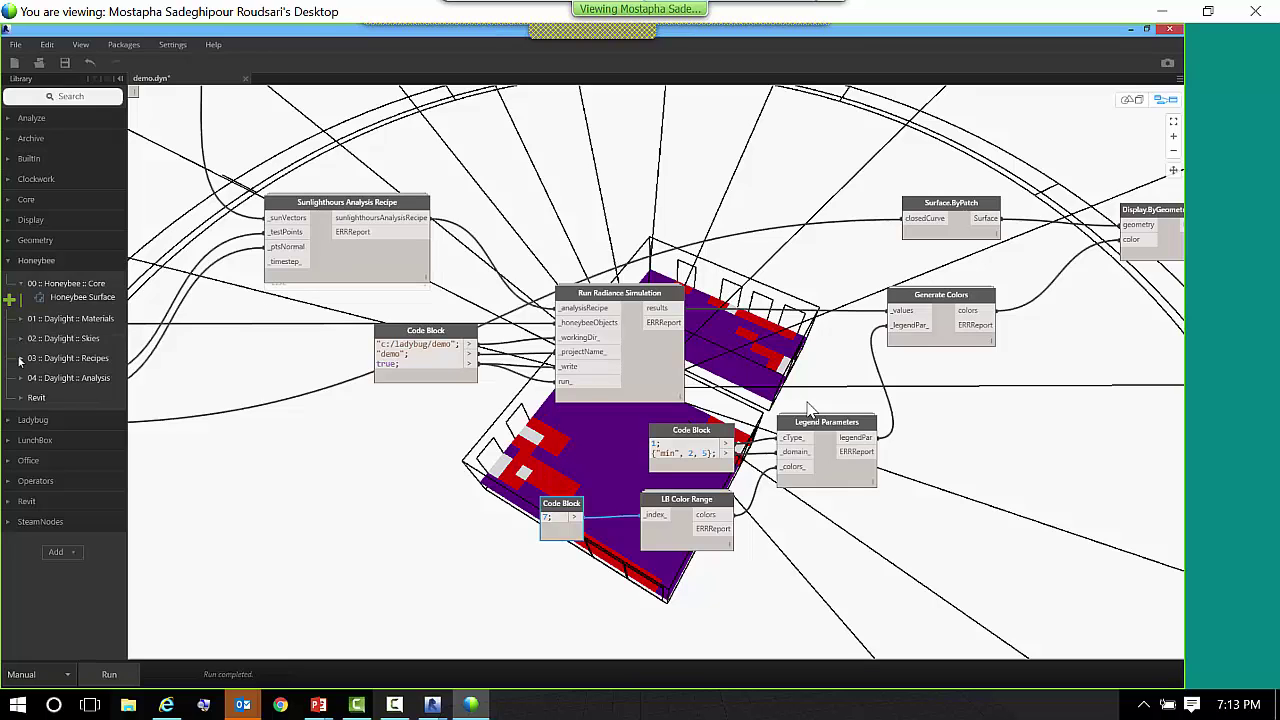
left_click(68, 357)
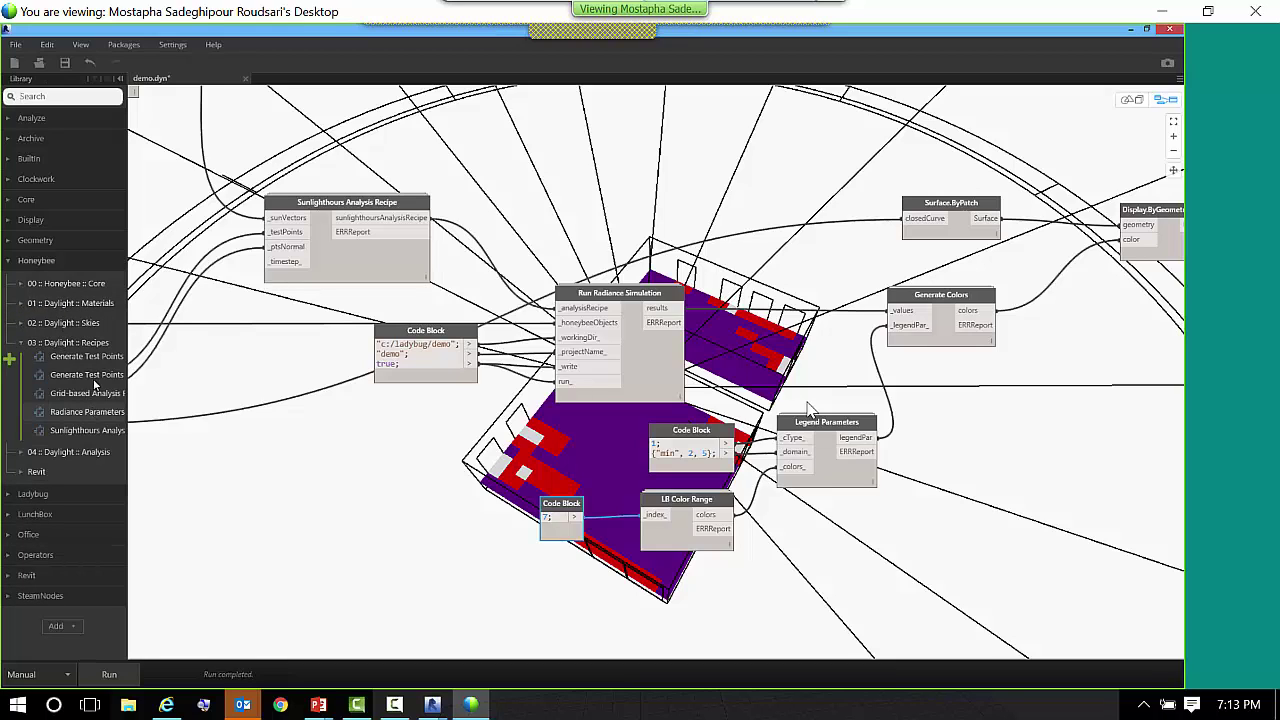
mouse_move(95, 397)
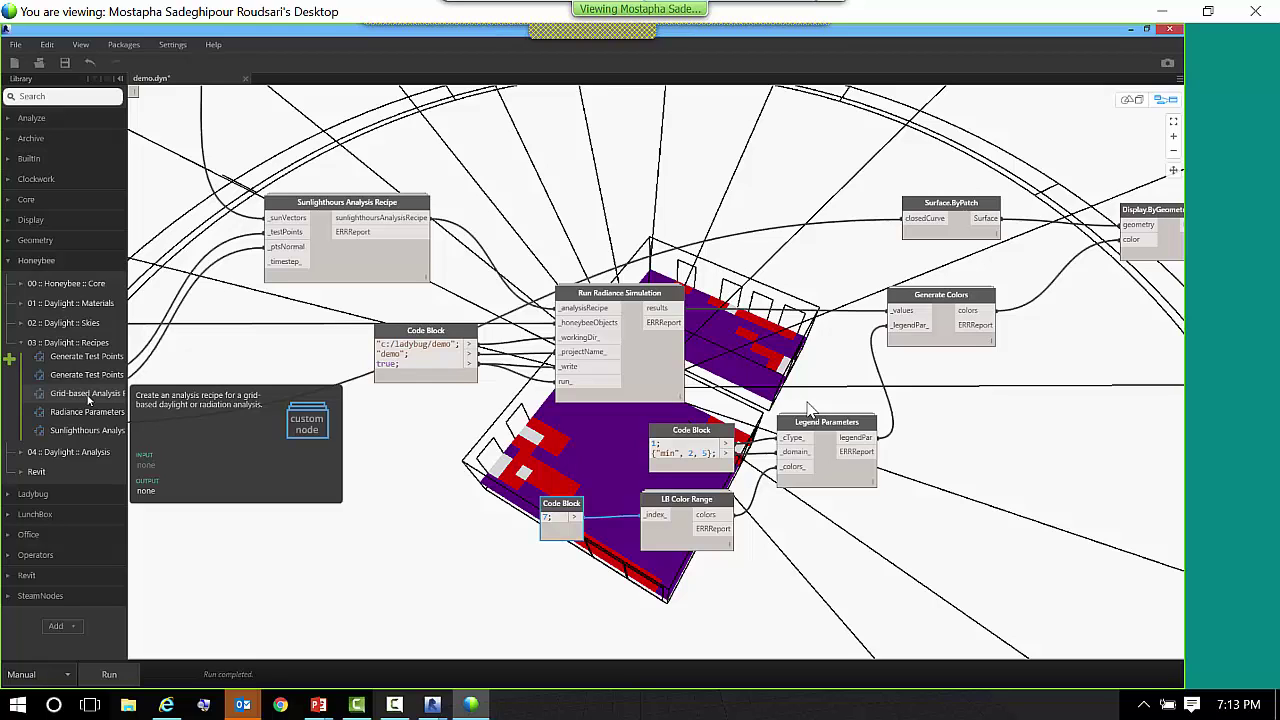
- Add a Grid-based Analysis Recipe node and rearrange the surrounding node groups to make room
left_click(88, 399)
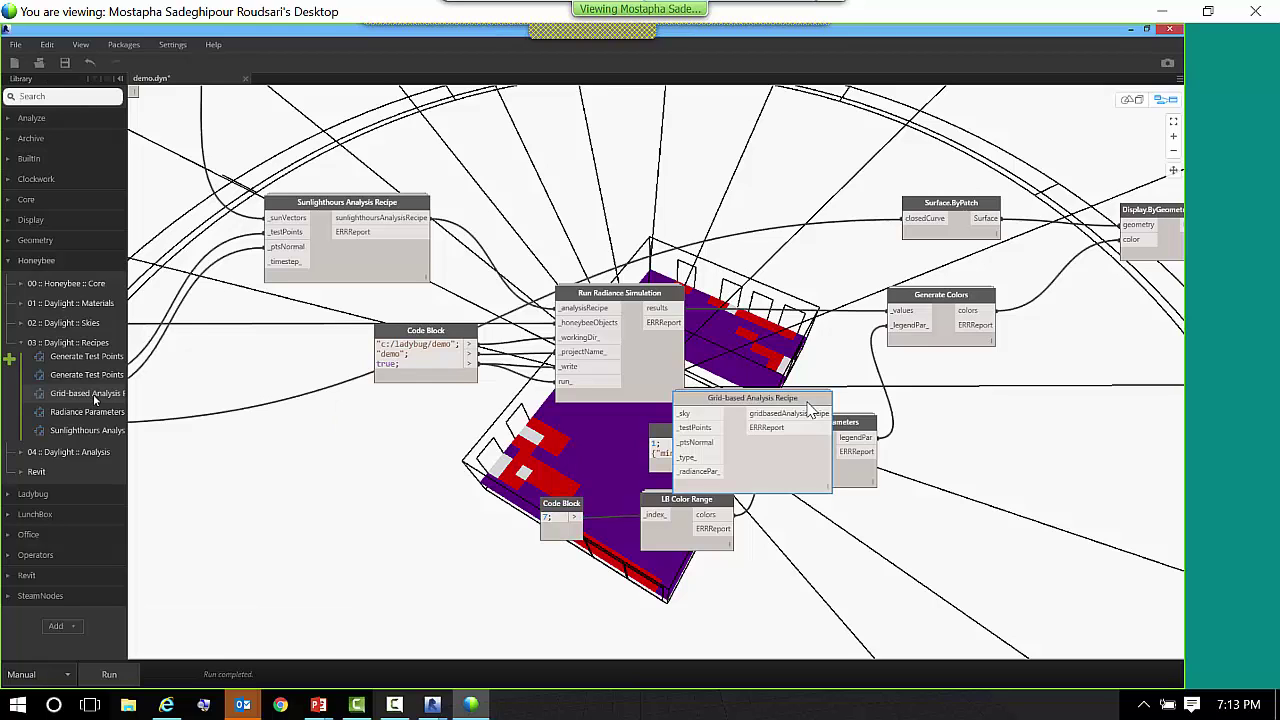
left_click_drag(754, 467, 345, 484)
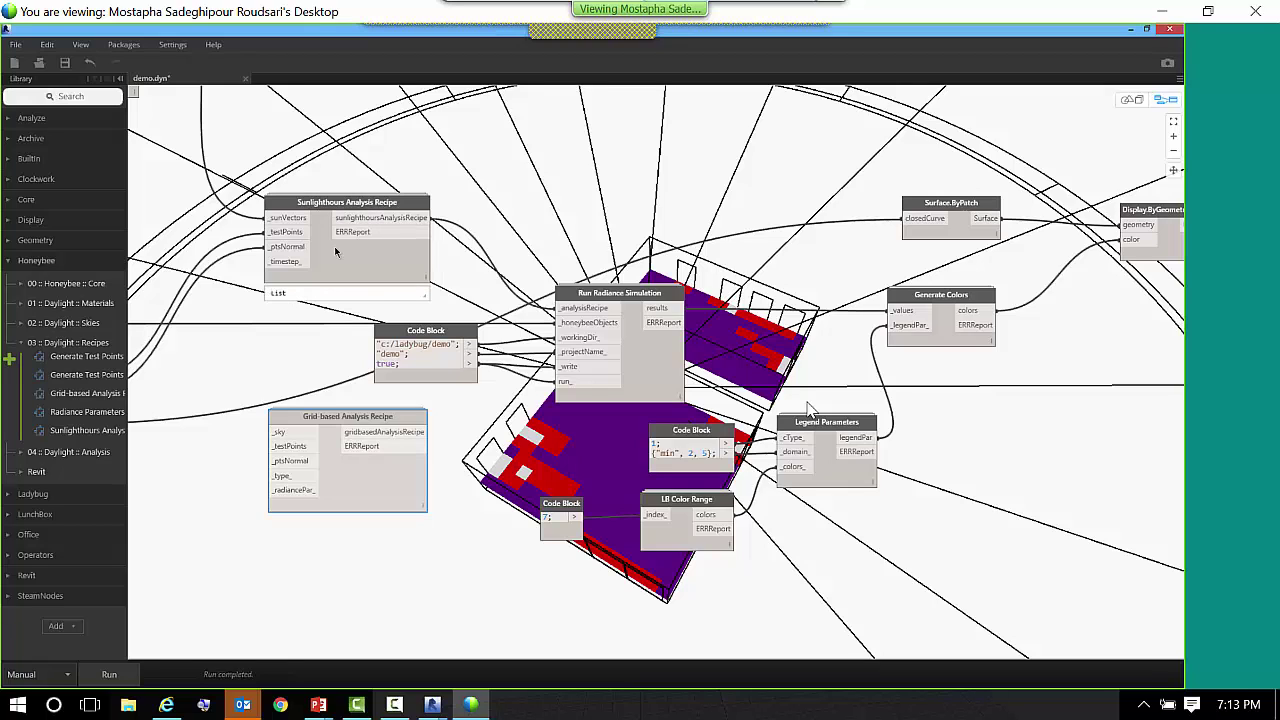
mouse_move(325, 305)
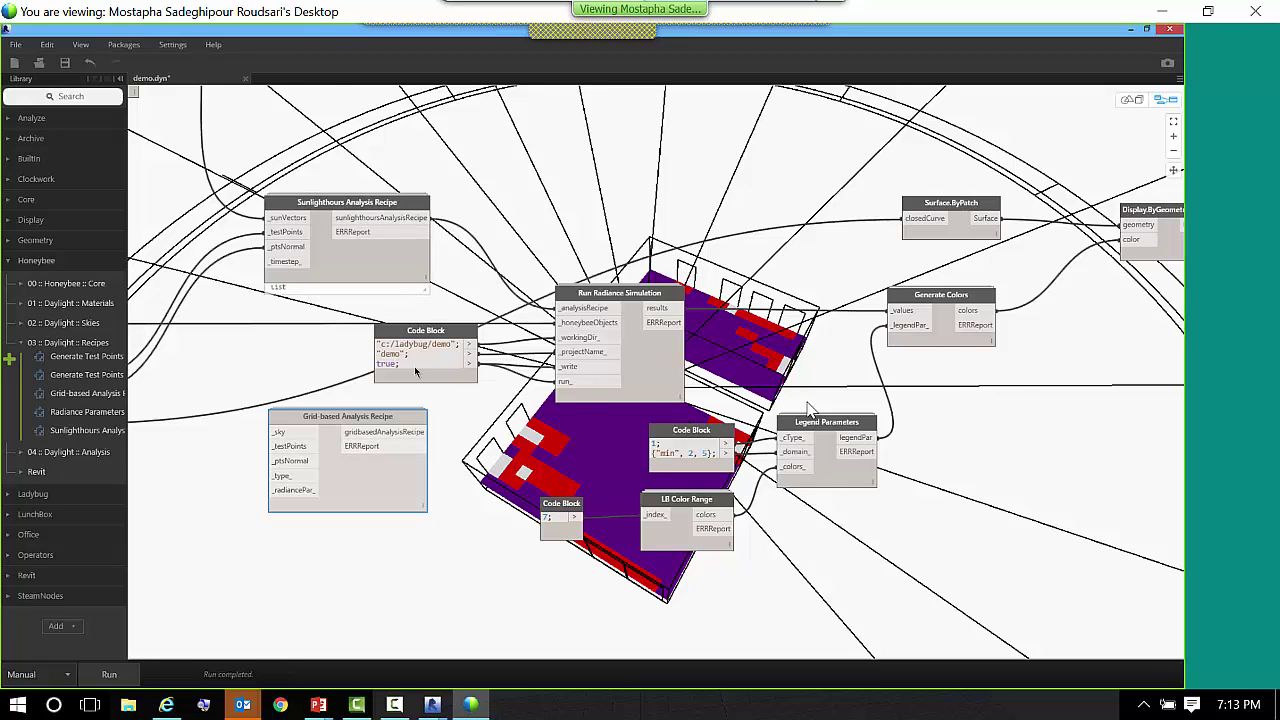
scroll(570, 360, "down", 4)
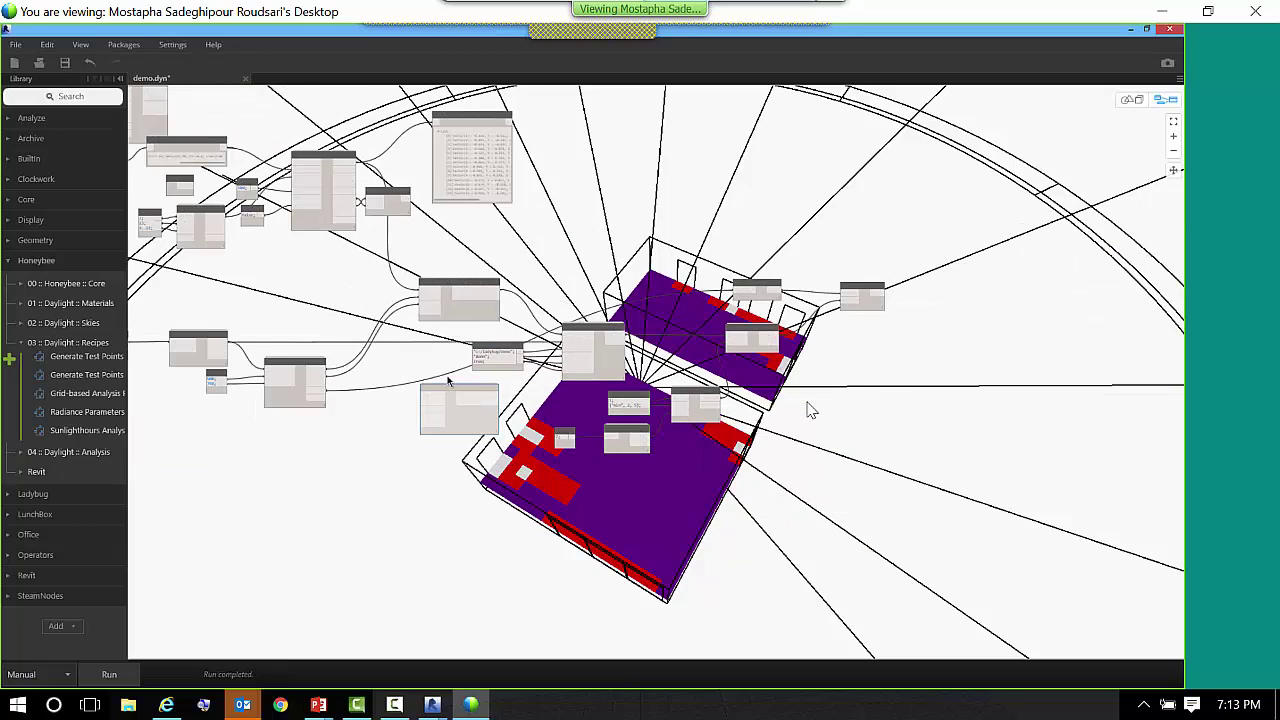
scroll(447, 397, "up", 5)
left_click_drag(465, 221, 473, 210)
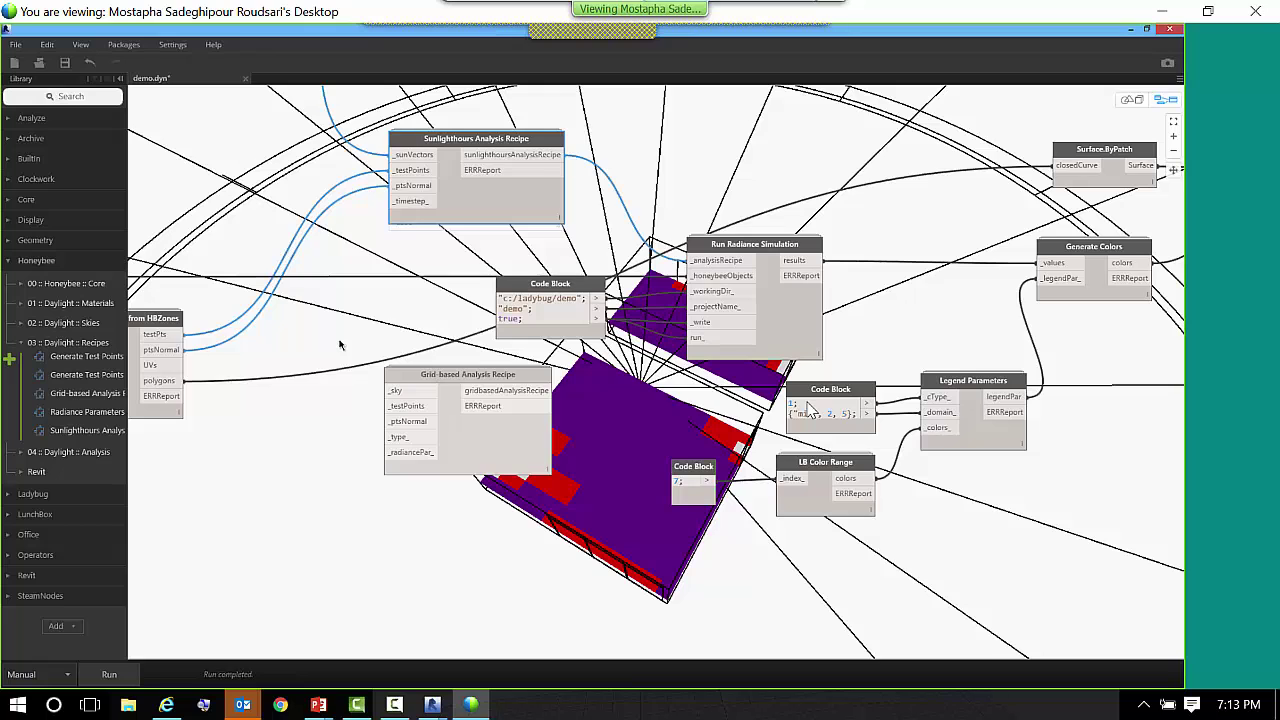
middle_click_drag(339, 345, 506, 343)
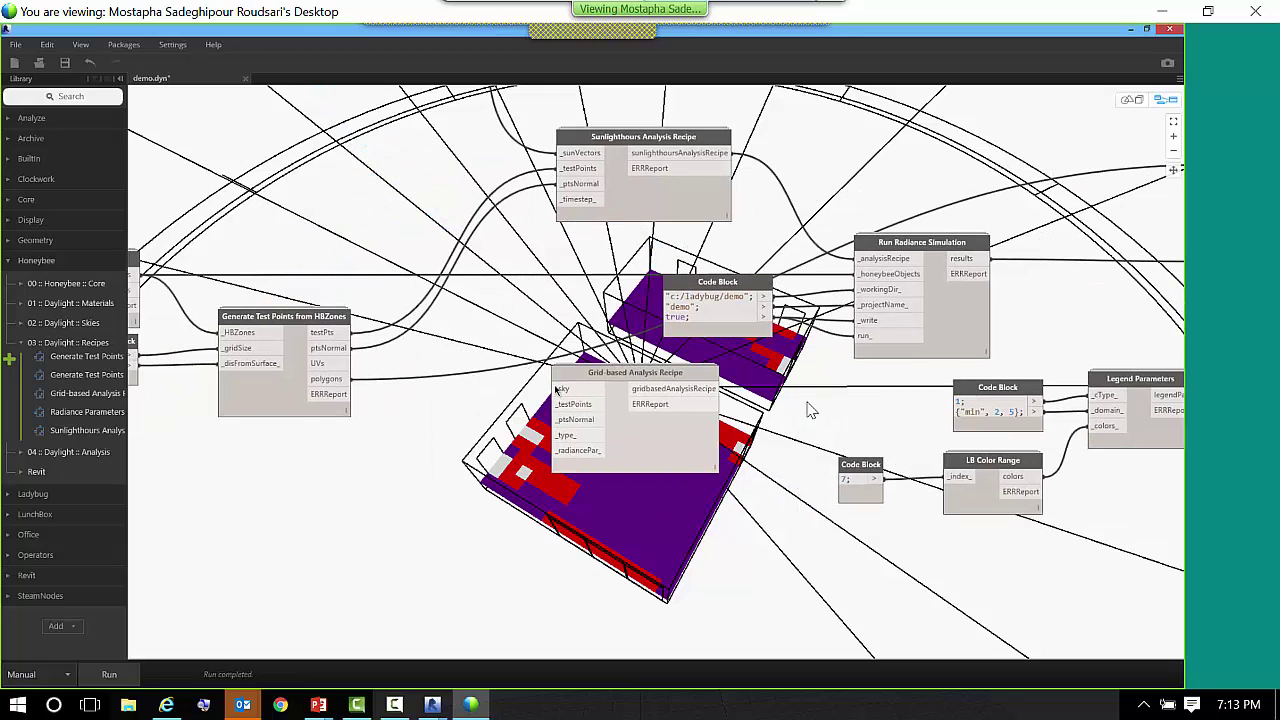
middle_click_drag(810, 410, 550, 424)
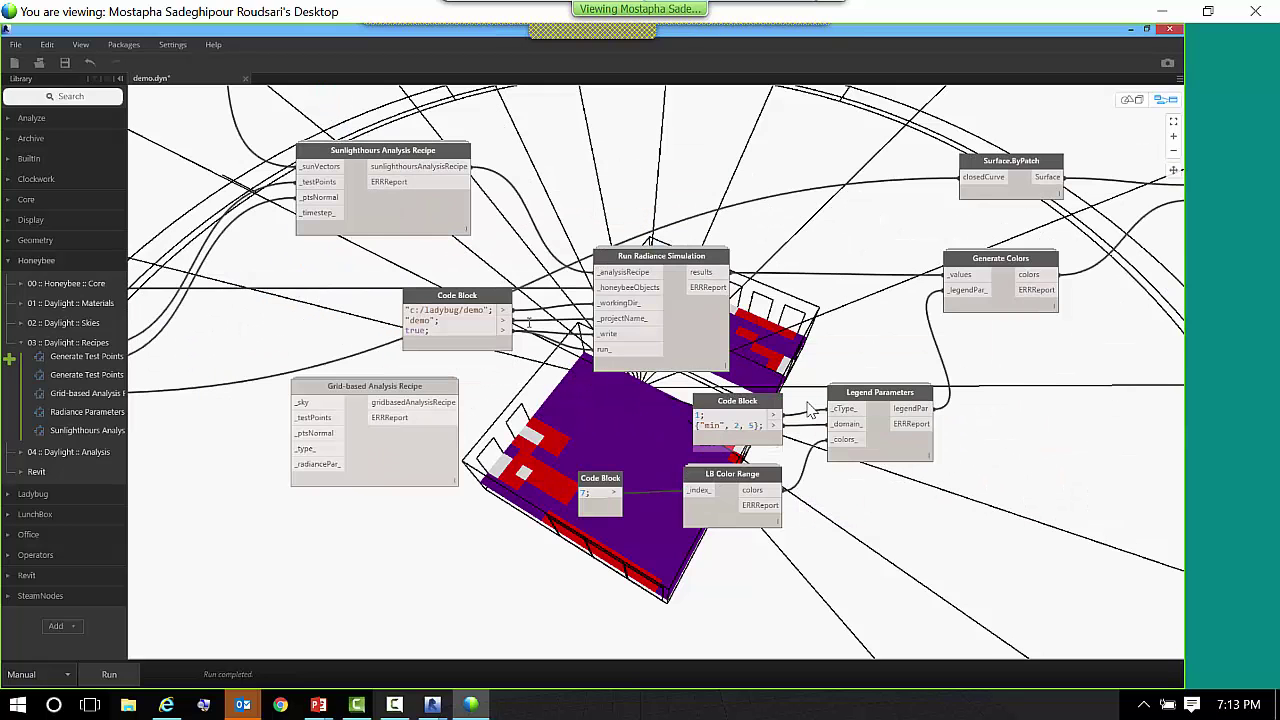
scroll(810, 410, "down", 2)
scroll(812, 410, "down", 1)
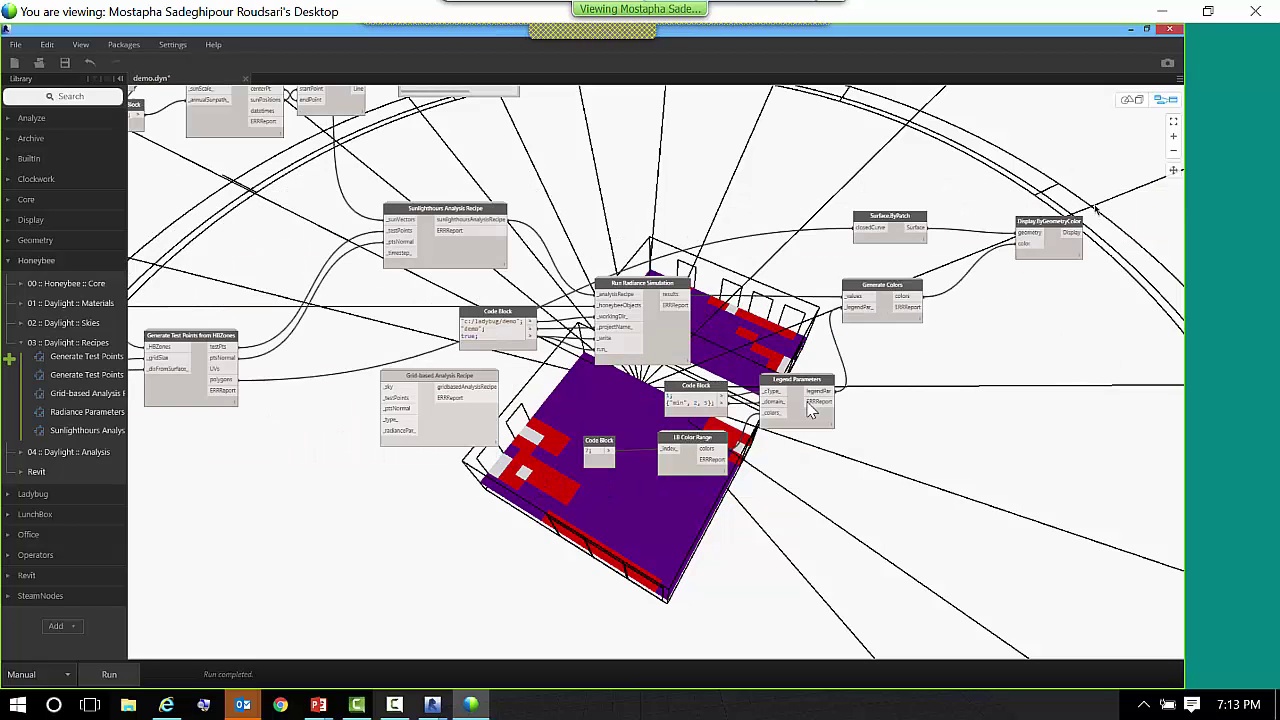
left_click_drag(1087, 167, 517, 511)
left_click_drag(663, 345, 831, 370)
left_click(1052, 371)
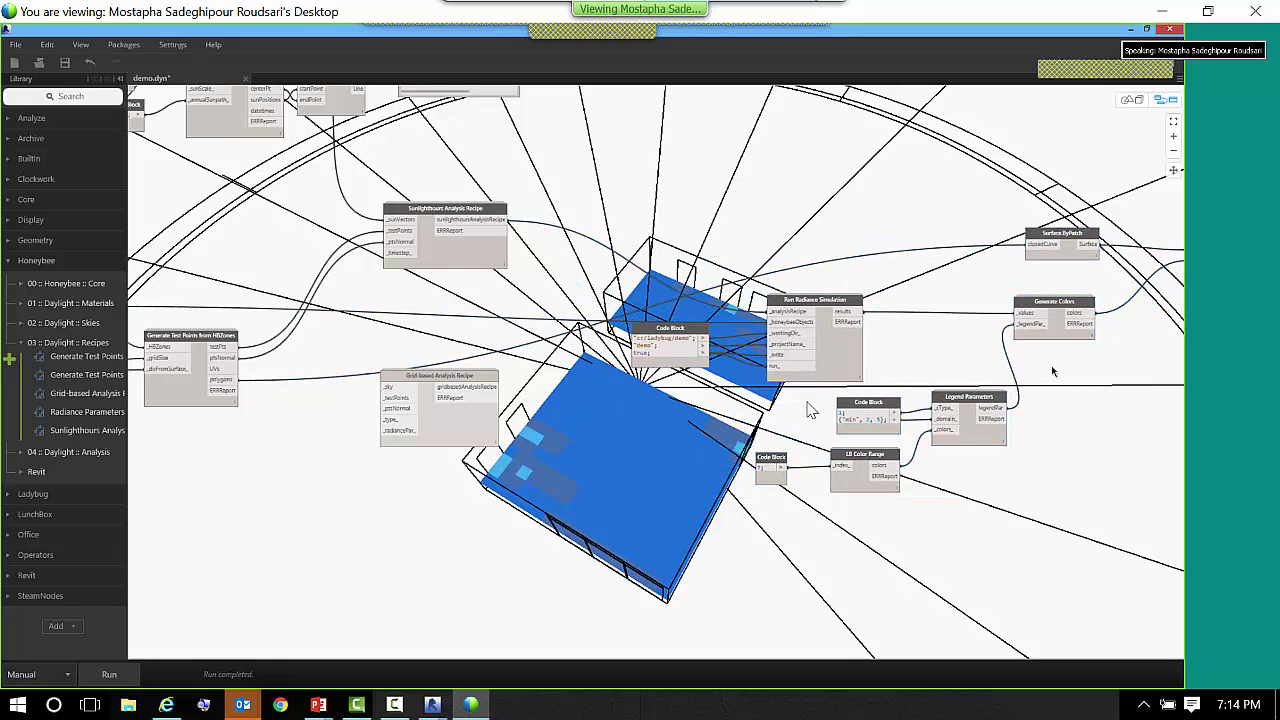
scroll(1052, 371, "up", 3)
- Unplug legendPar from Generate Colors and wire testPts and ptsNormal into the Grid-based Analysis Recipe
left_click(1017, 323)
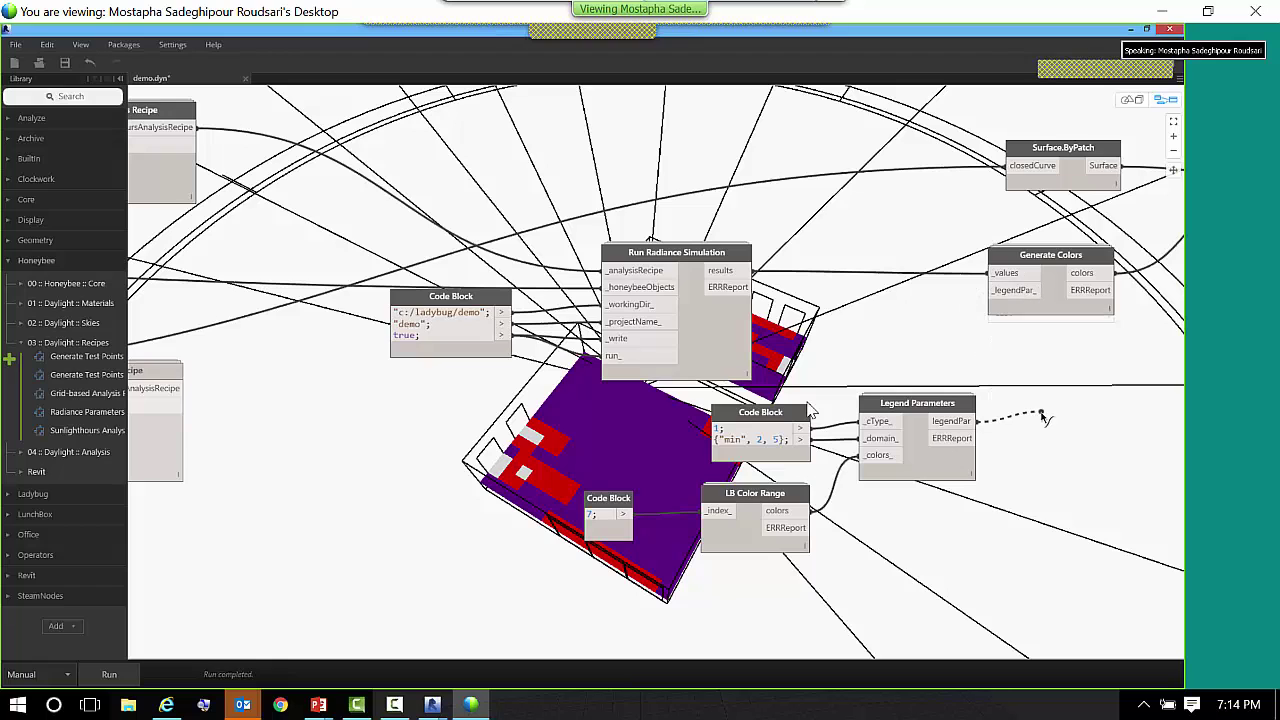
left_click(882, 485)
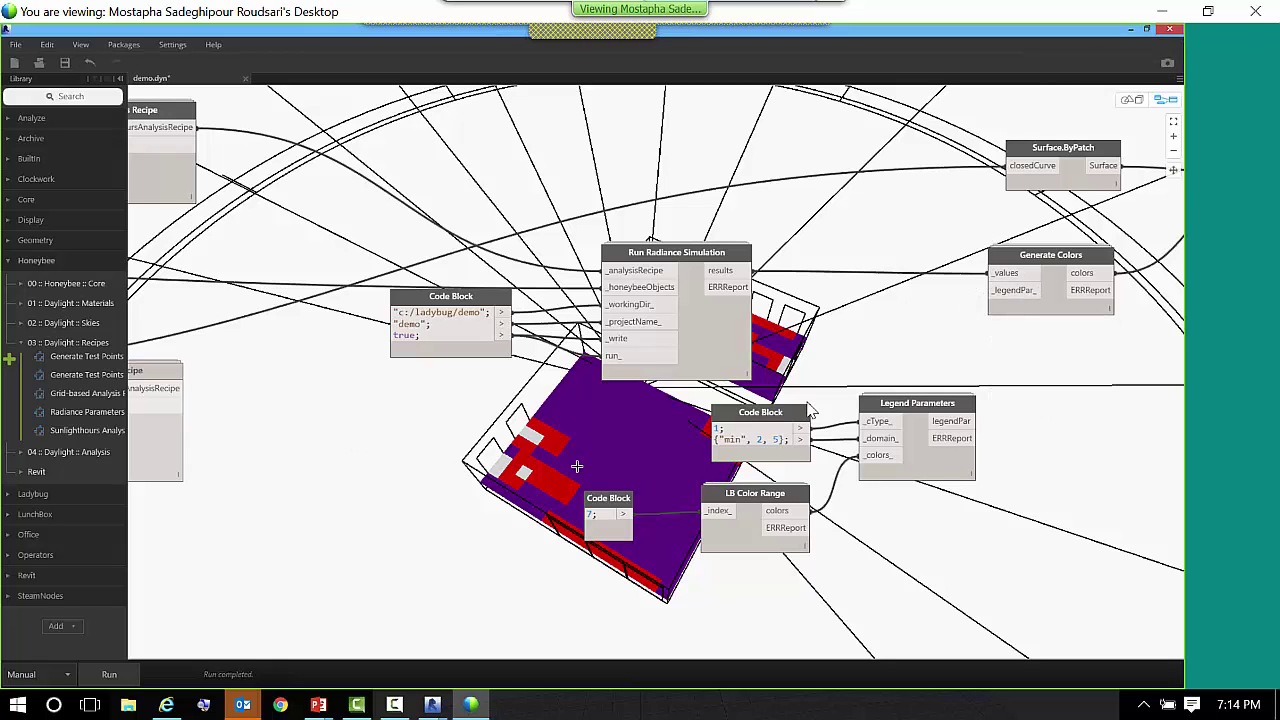
middle_click_drag(577, 466, 918, 462)
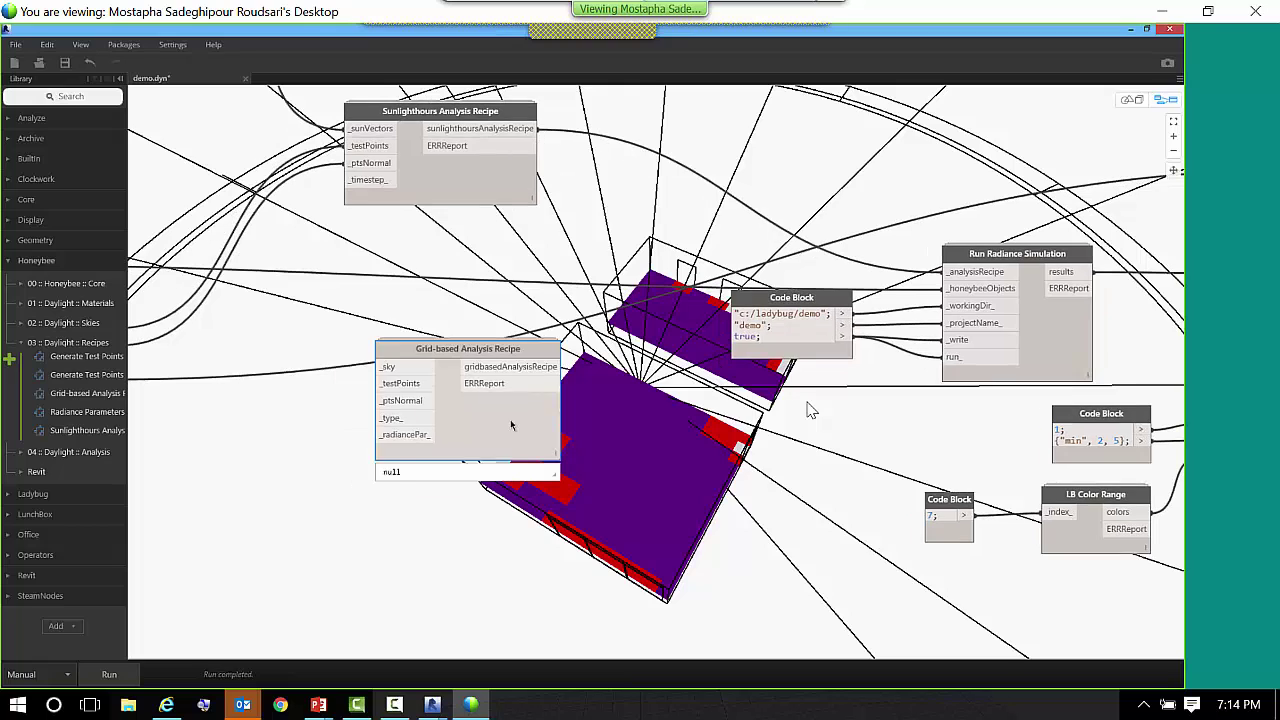
left_click_drag(511, 425, 511, 405)
middle_click_drag(456, 520, 612, 536)
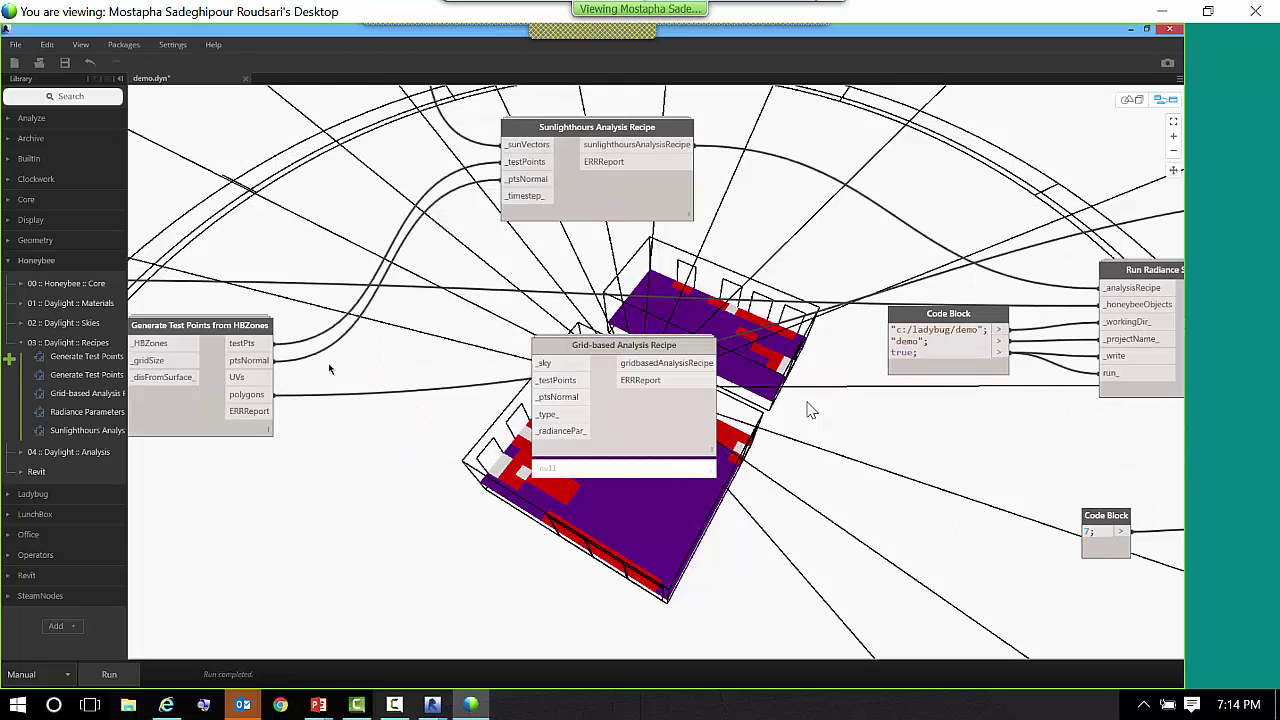
left_click_drag(265, 343, 556, 382)
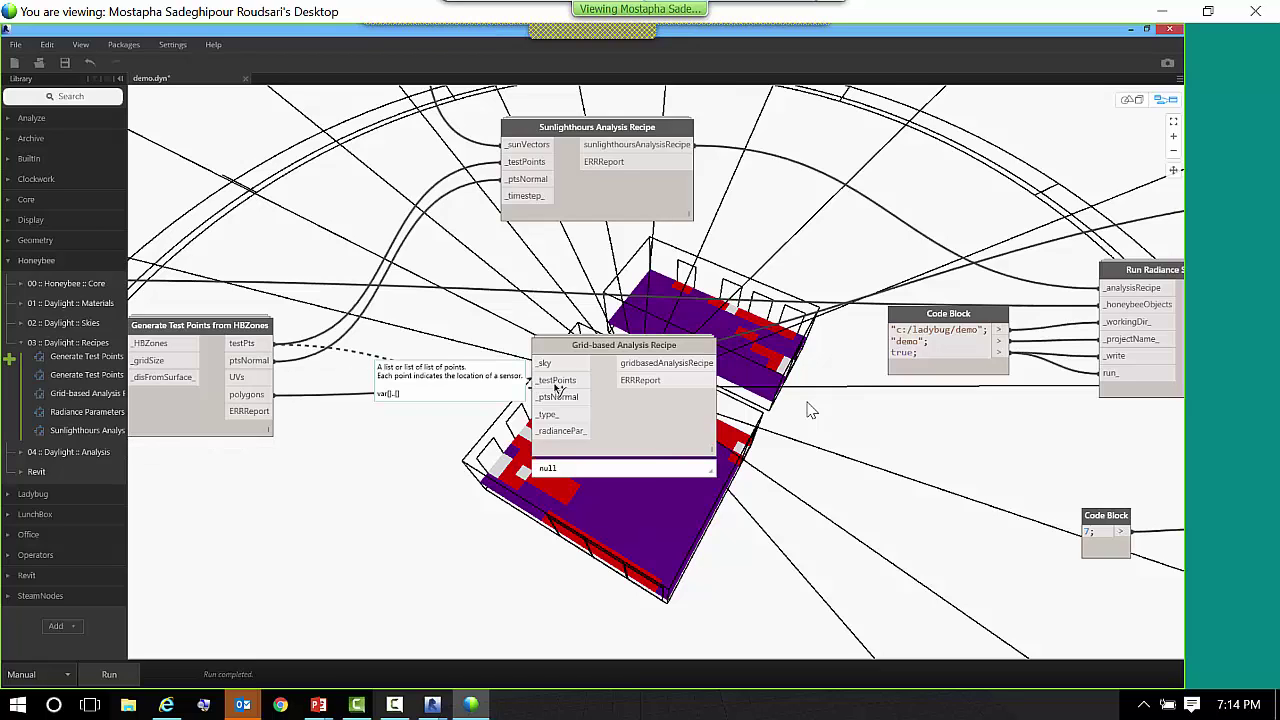
left_click_drag(256, 368, 545, 397)
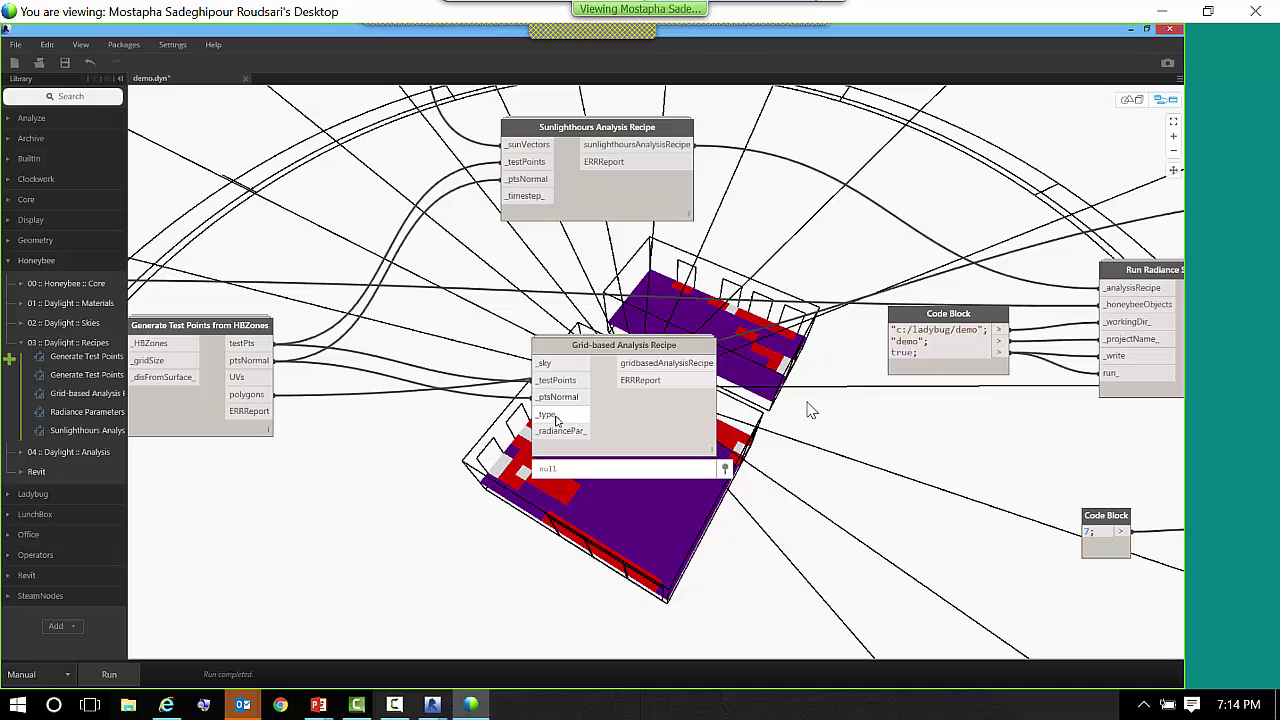
- Check the recipe's _type_ input and Radiance Parameters entry, then raise the Grid-based Analysis Recipe slightly
mouse_move(557, 419)
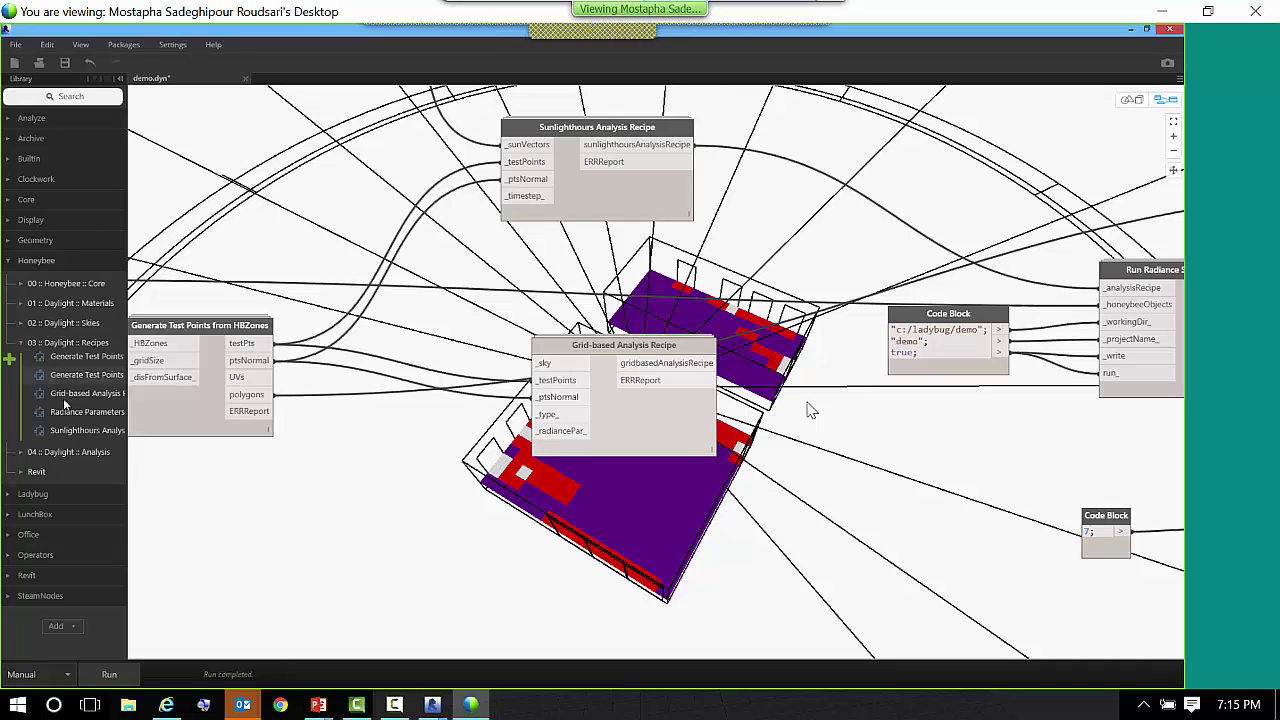
mouse_move(68, 417)
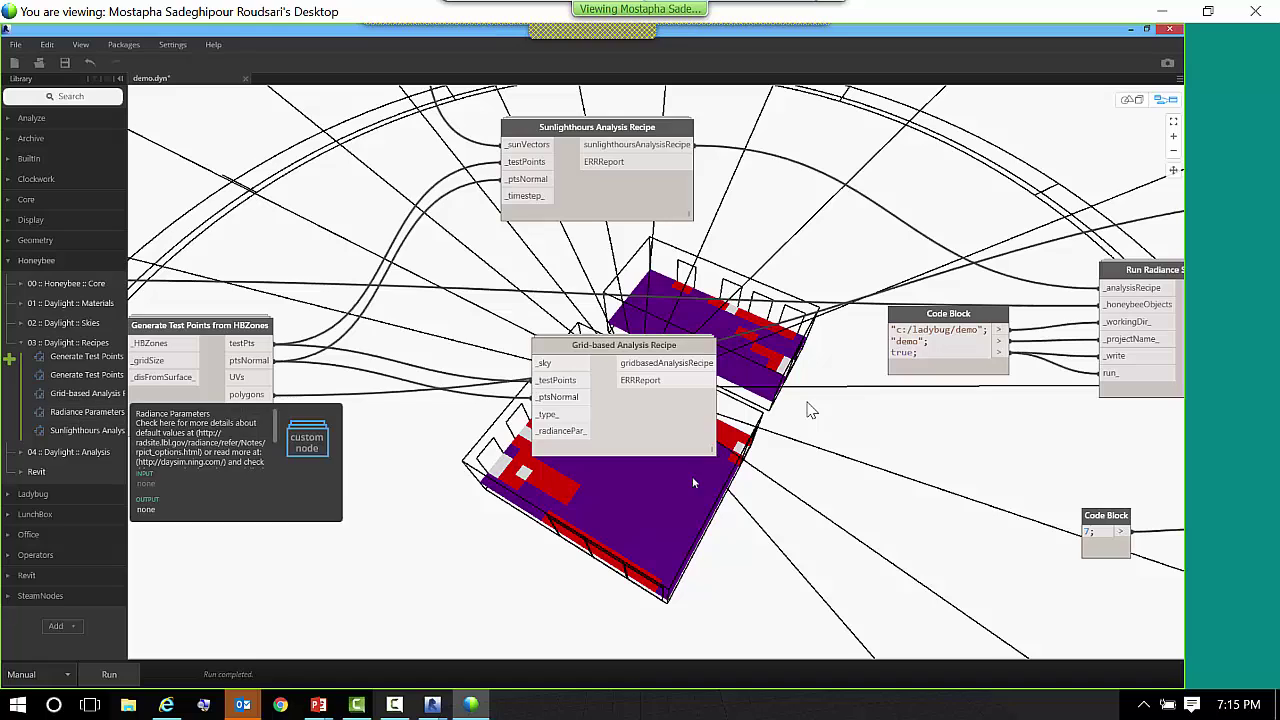
left_click_drag(640, 426, 644, 405)
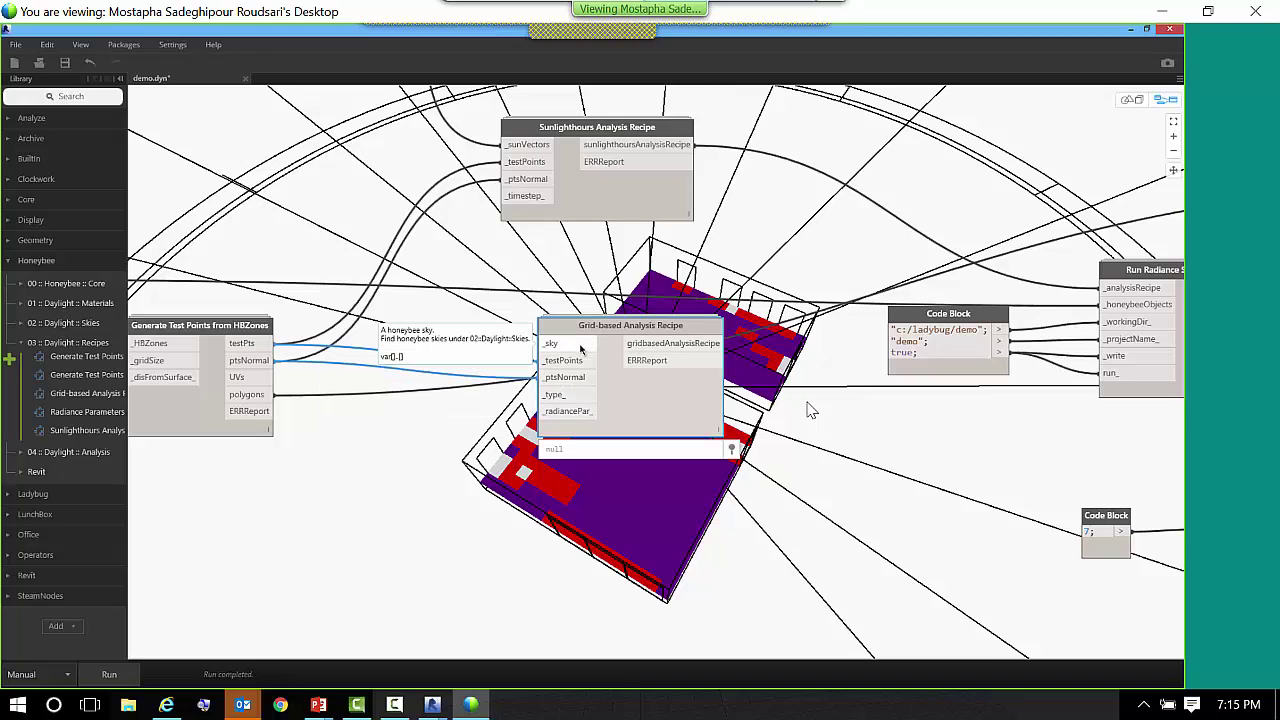
left_click_drag(634, 384, 635, 368)
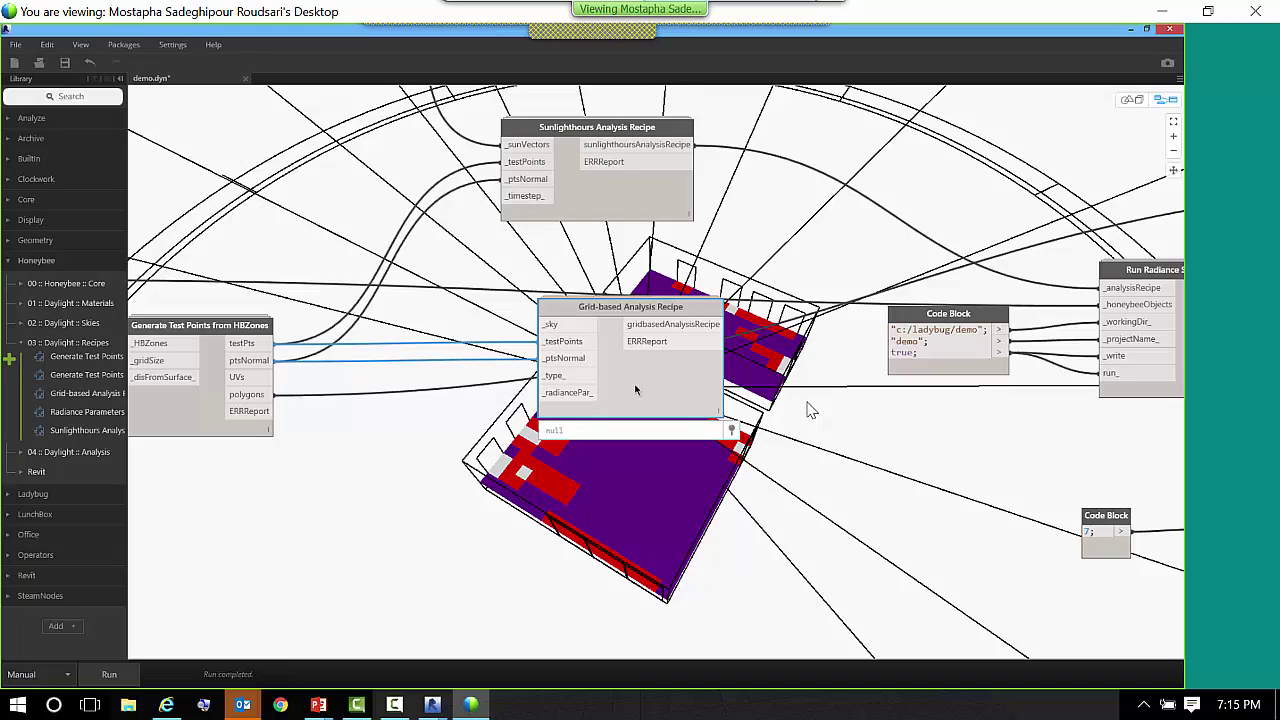
- Expand Honeybee 02 :: Daylight :: Skies and inspect Sky with Certain Illuminance
left_click(20, 323)
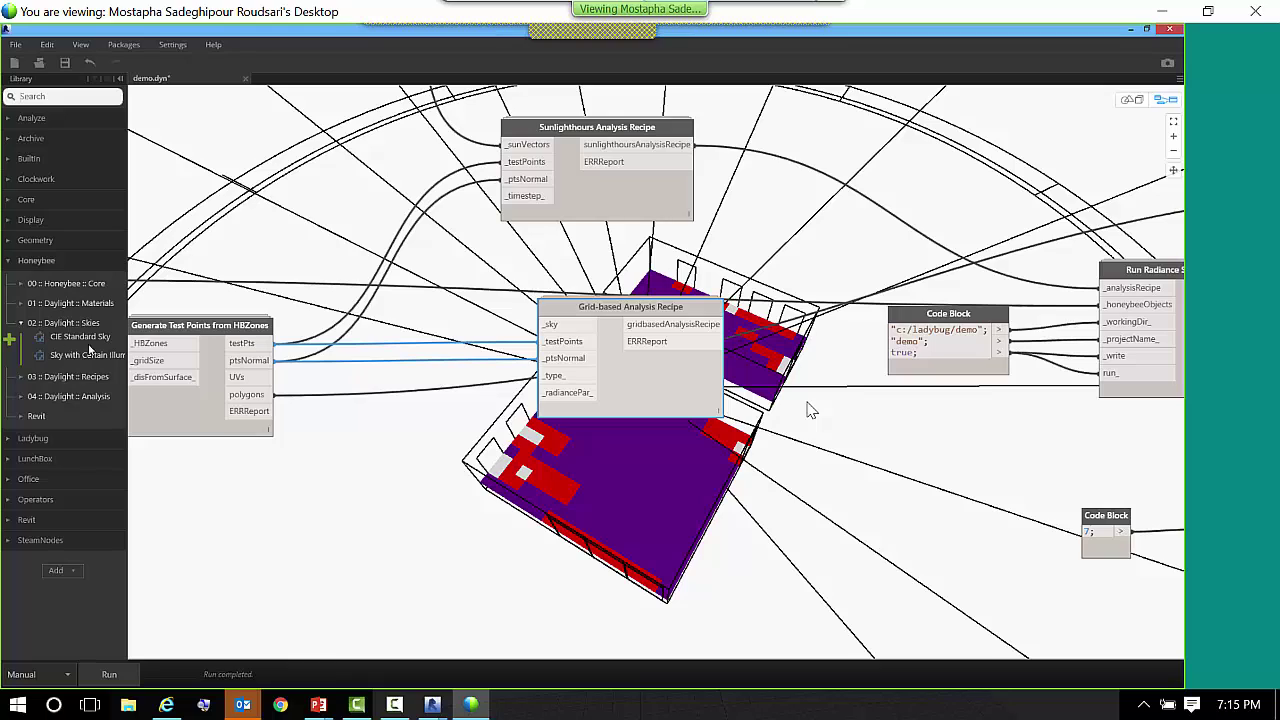
mouse_move(96, 361)
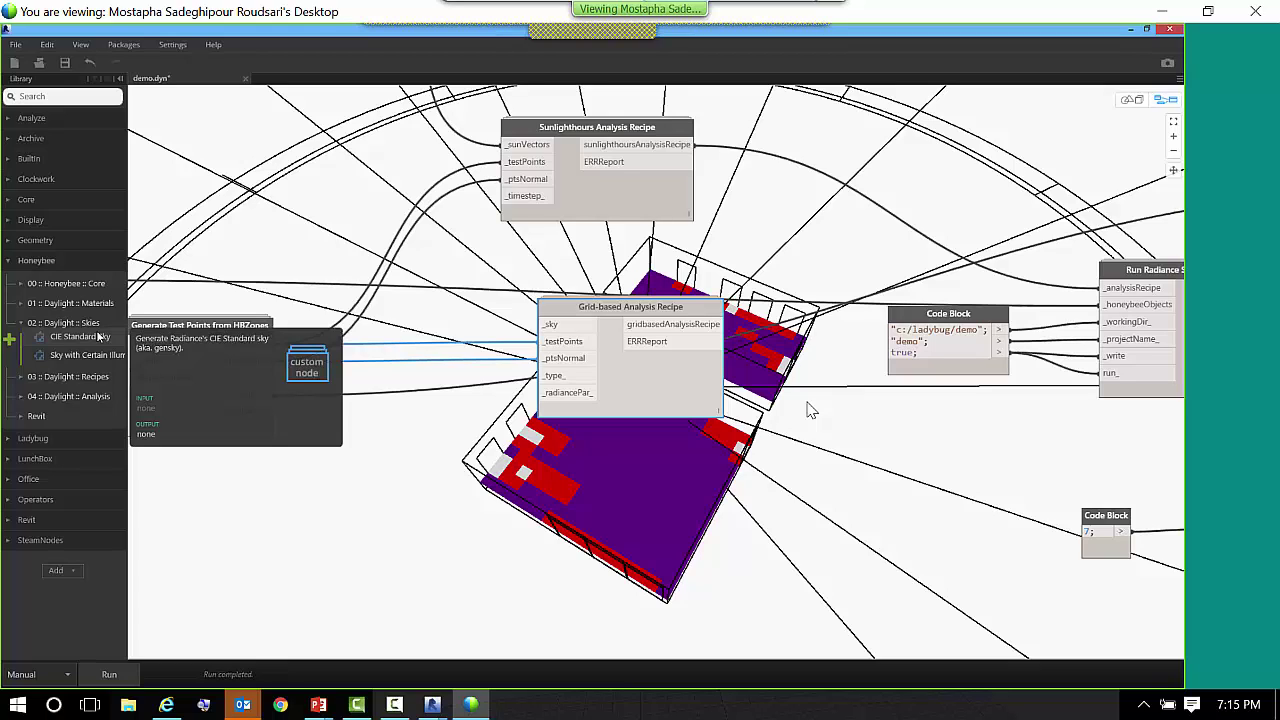
- Place a CIE Standard Sky node just left of the Grid-based Analysis Recipe
left_click(96, 340)
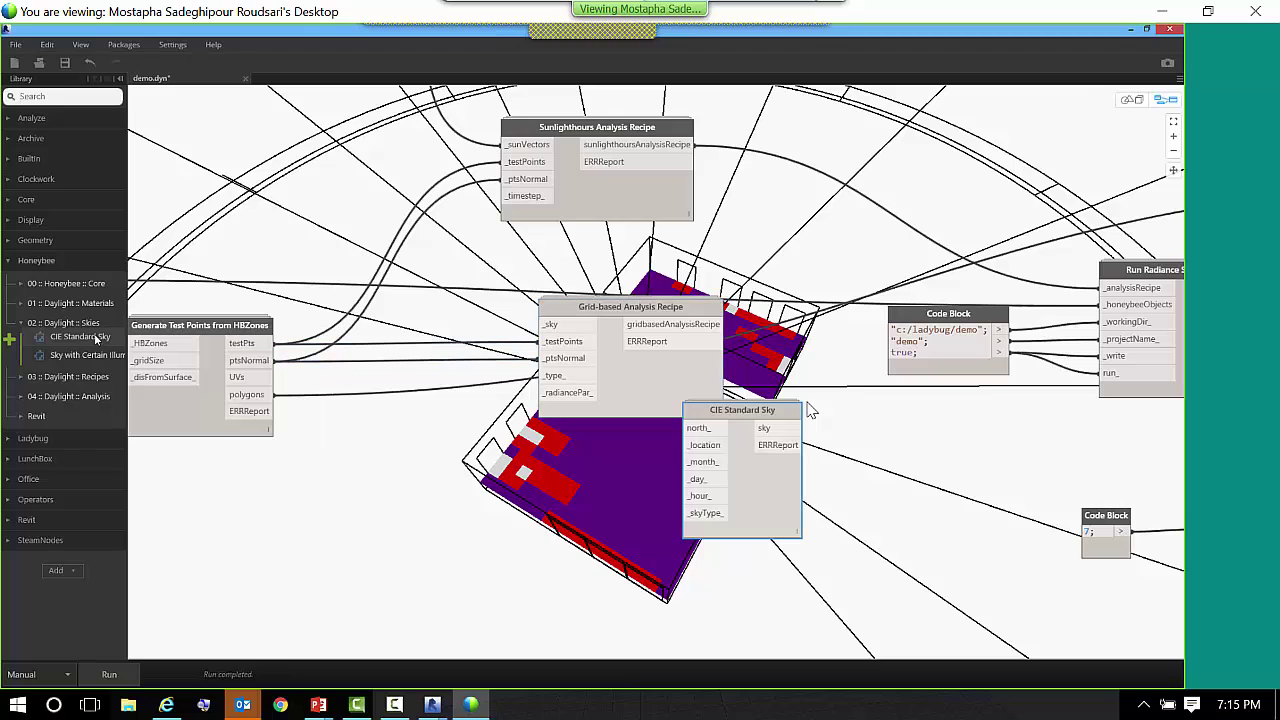
left_click_drag(680, 483, 415, 517)
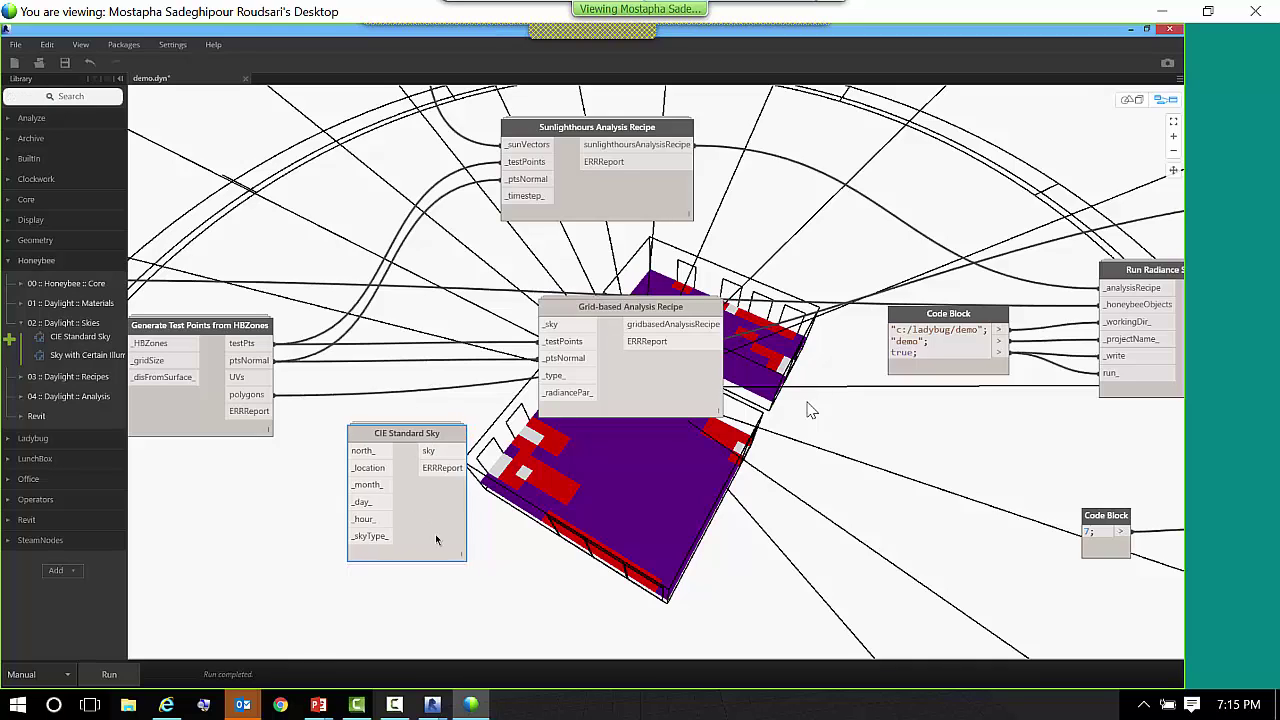
mouse_move(438, 518)
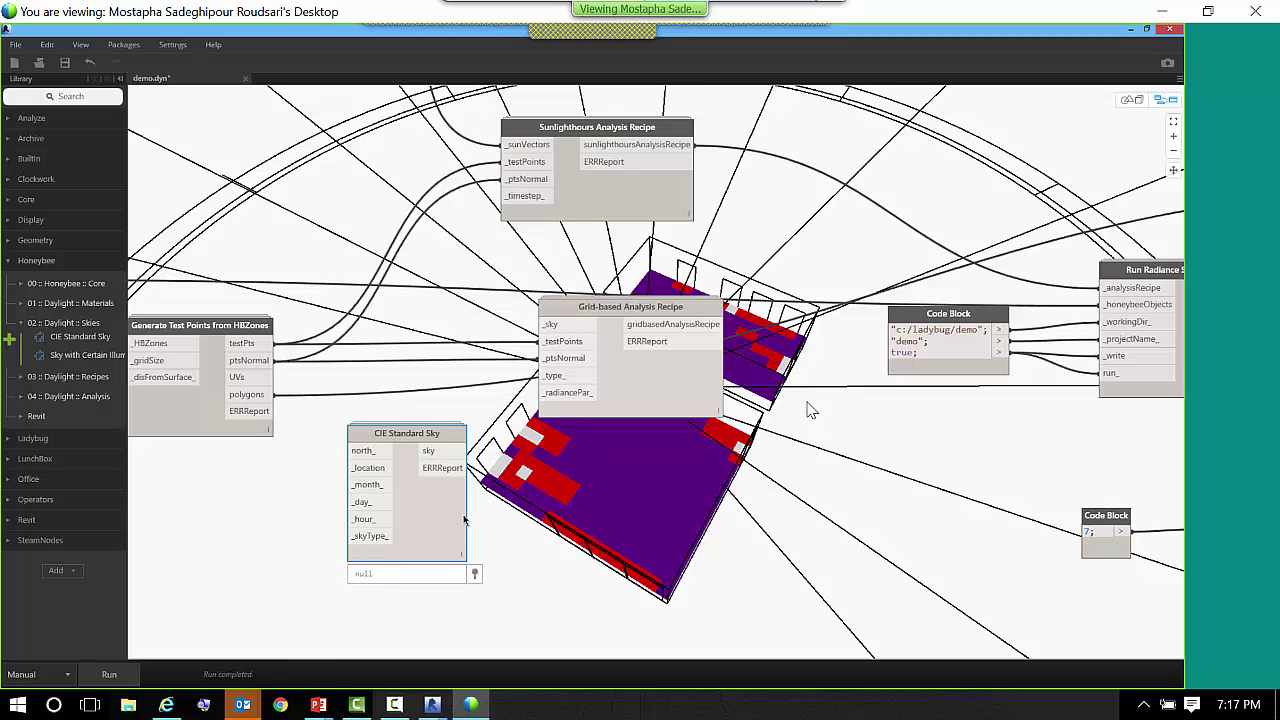
- Connect the CIE Standard Sky output to the recipe's _sky input and tidy the nearby nodes
left_click(553, 327)
left_click_drag(372, 488, 363, 508)
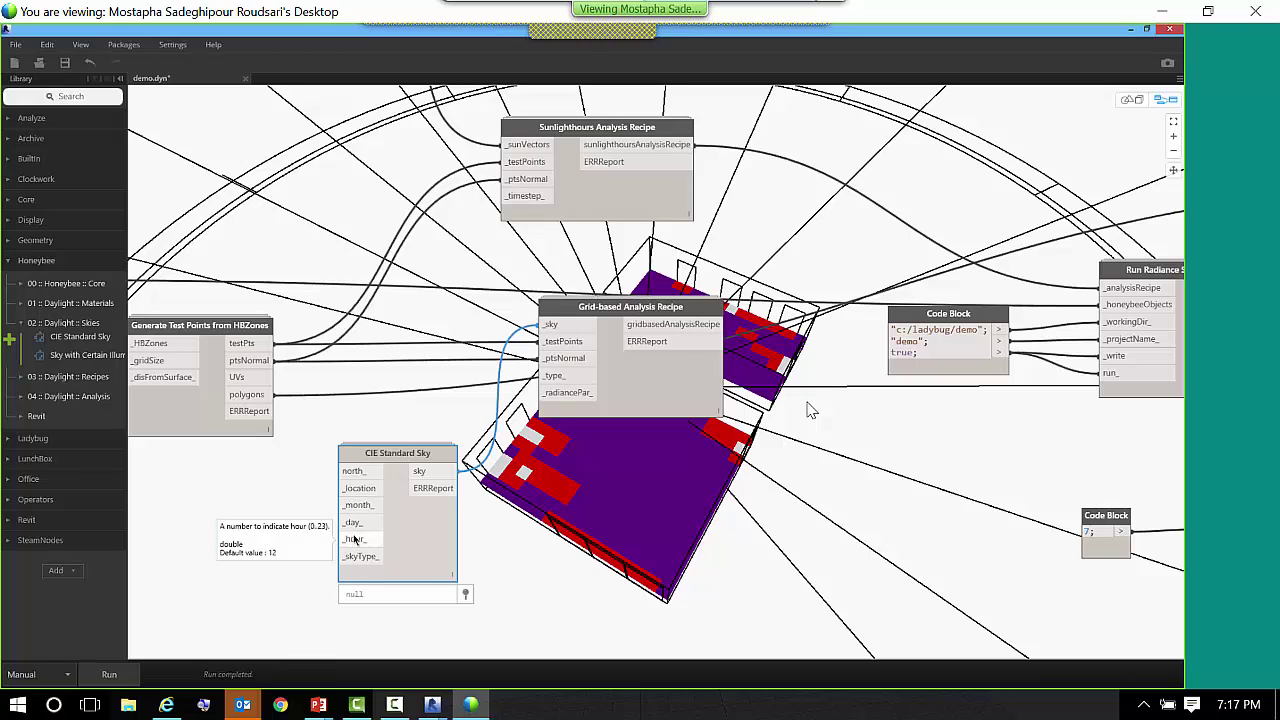
middle_click_drag(447, 347, 490, 370)
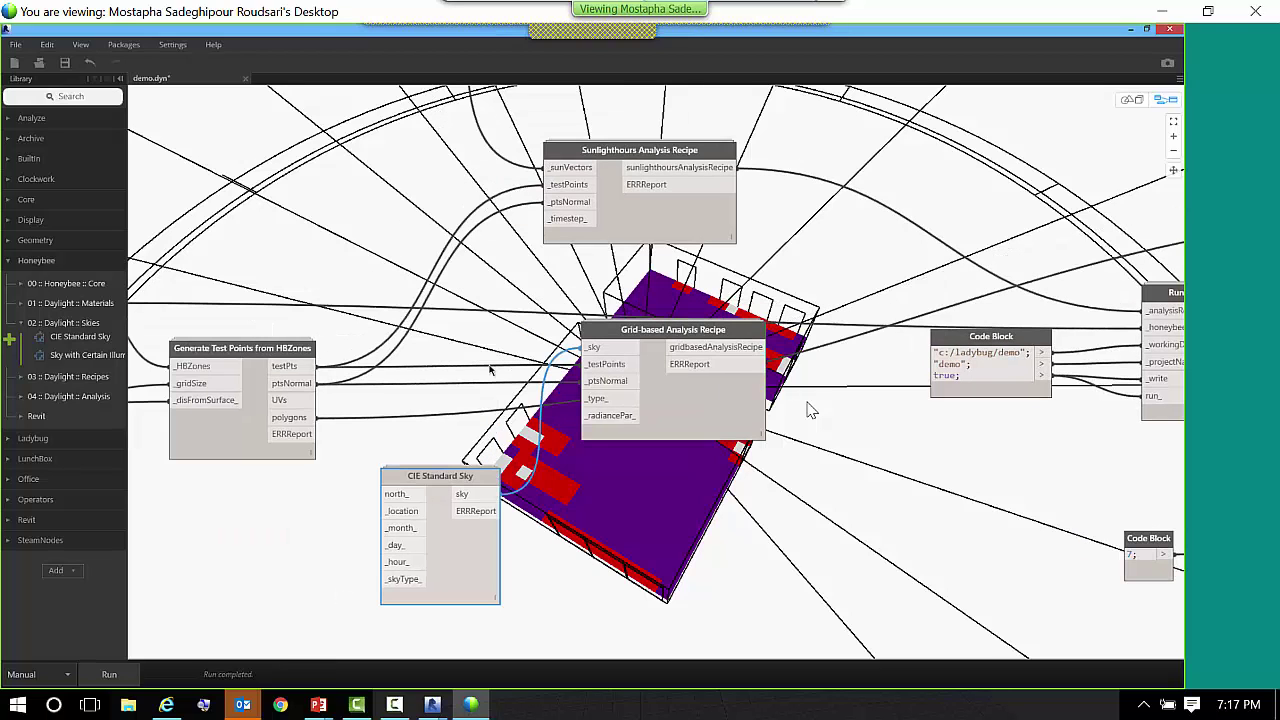
scroll(490, 370, "down", 3)
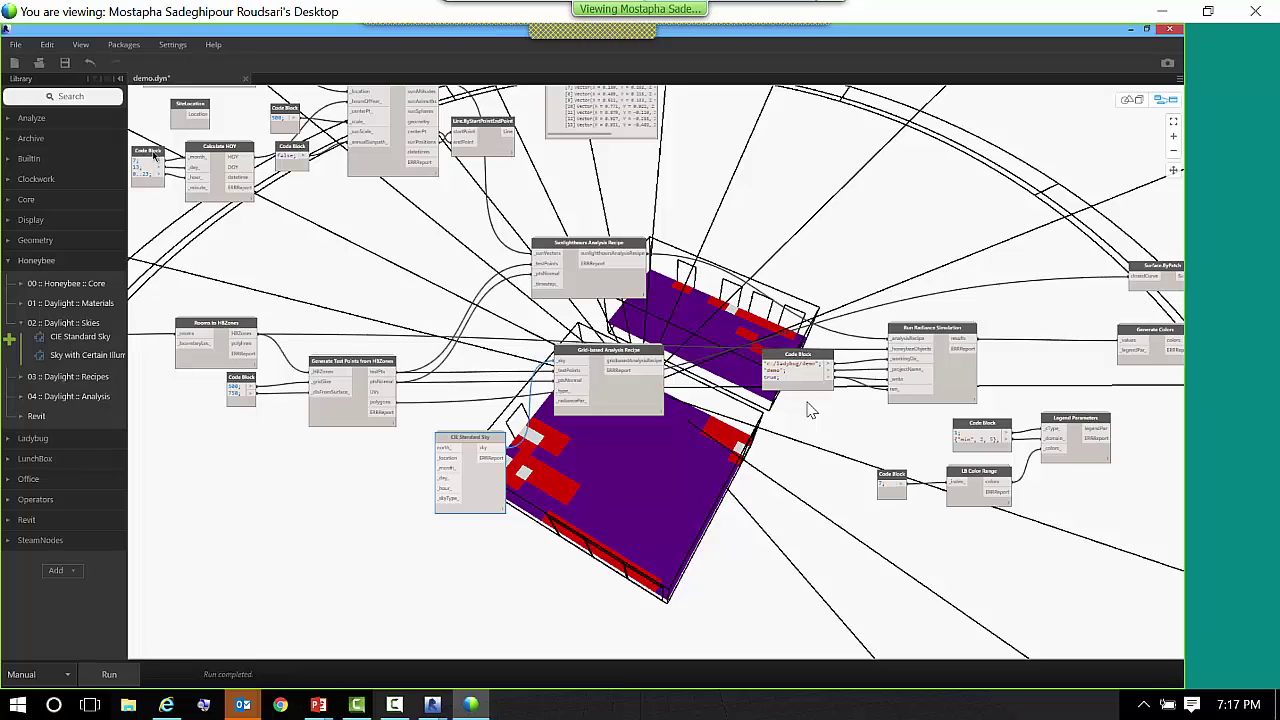
left_click_drag(148, 253, 175, 256)
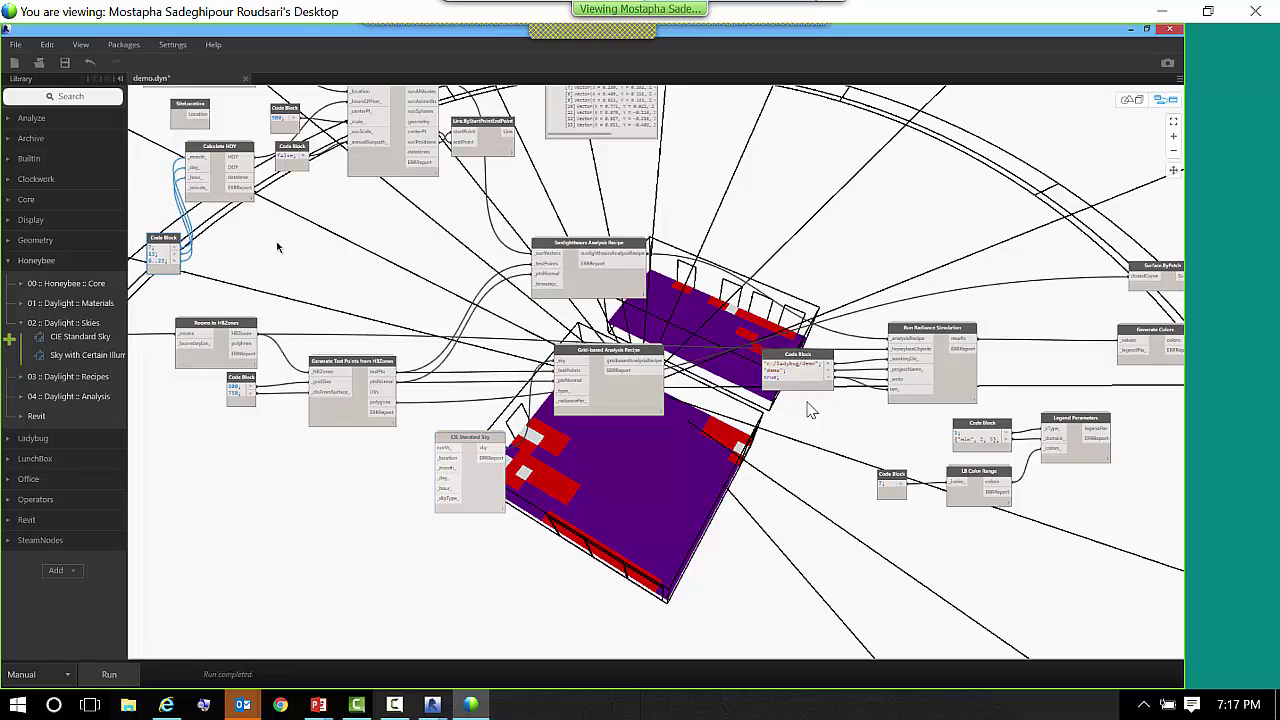
scroll(308, 233, "up", 2)
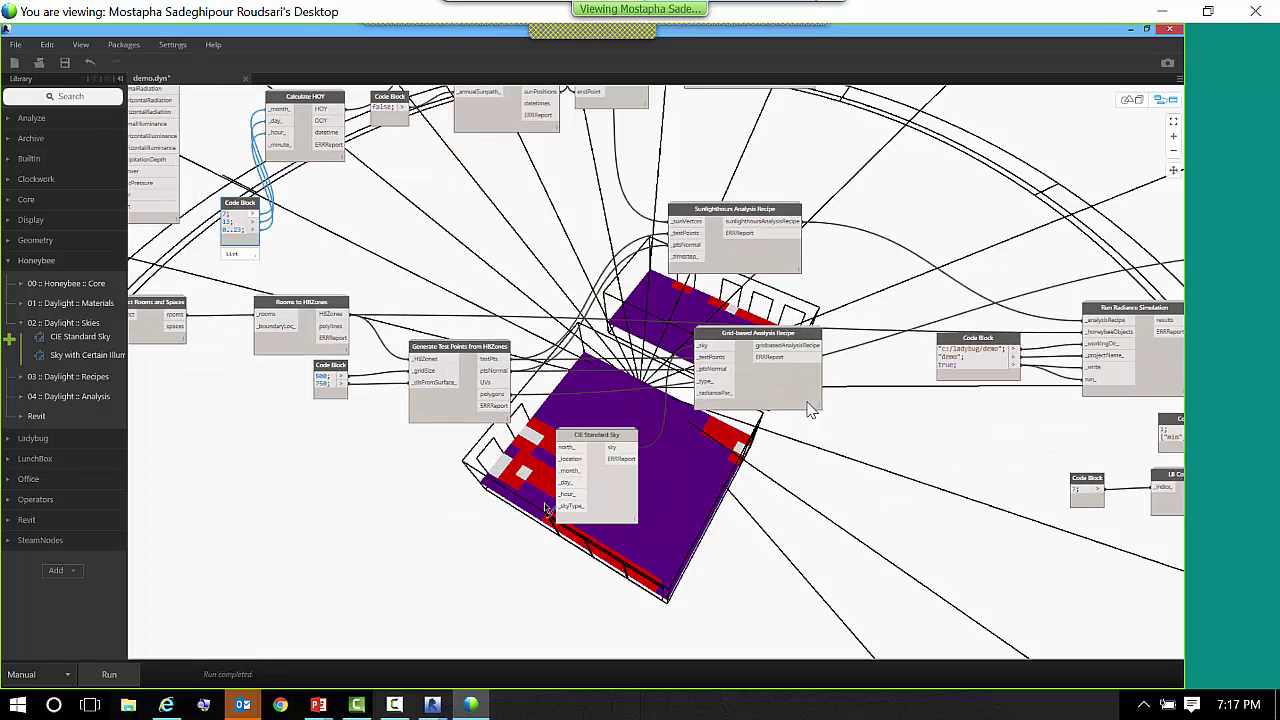
- Wire the month value and the day value 13 into CIE Standard Sky's _month_ and _day inputs
left_click(578, 470)
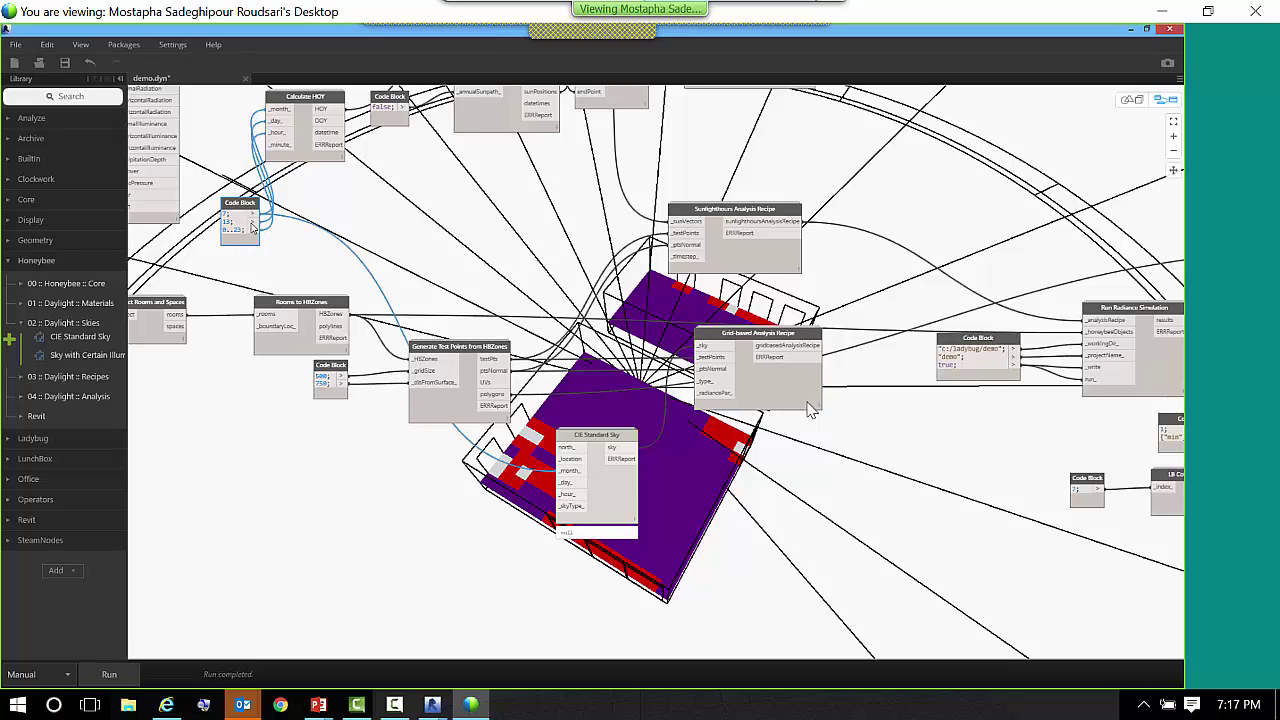
left_click(256, 229)
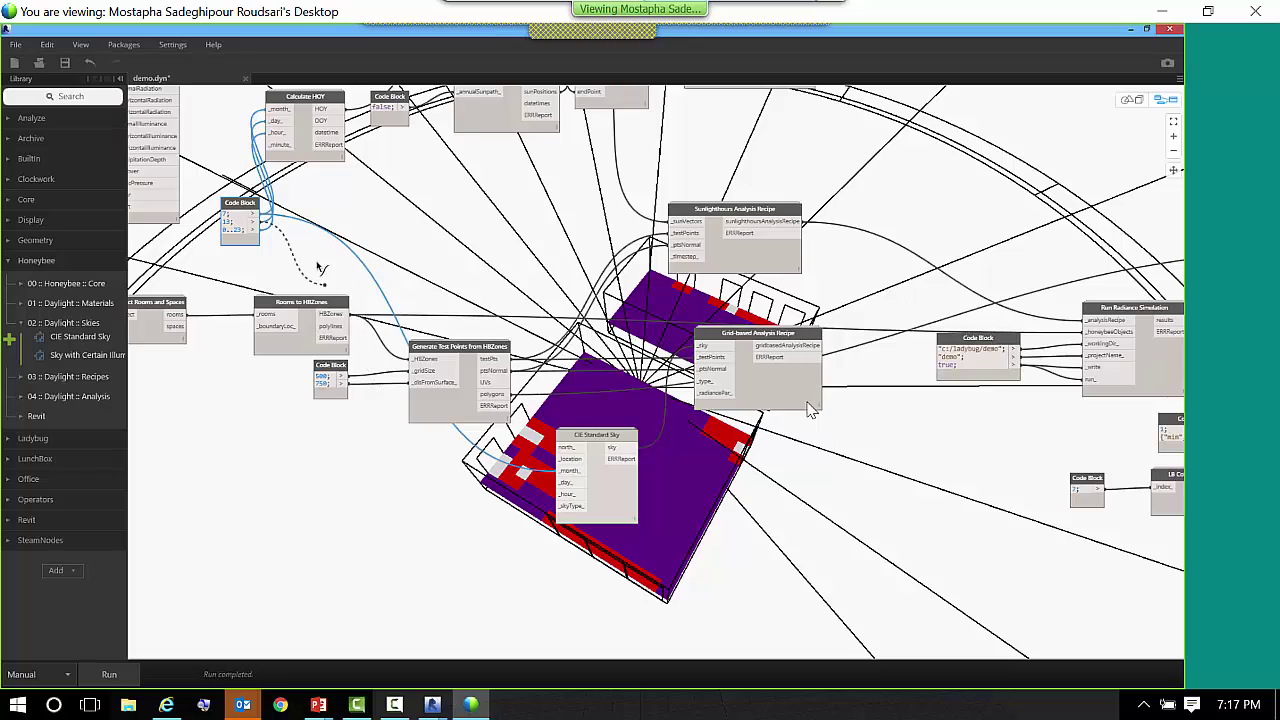
left_click(286, 233)
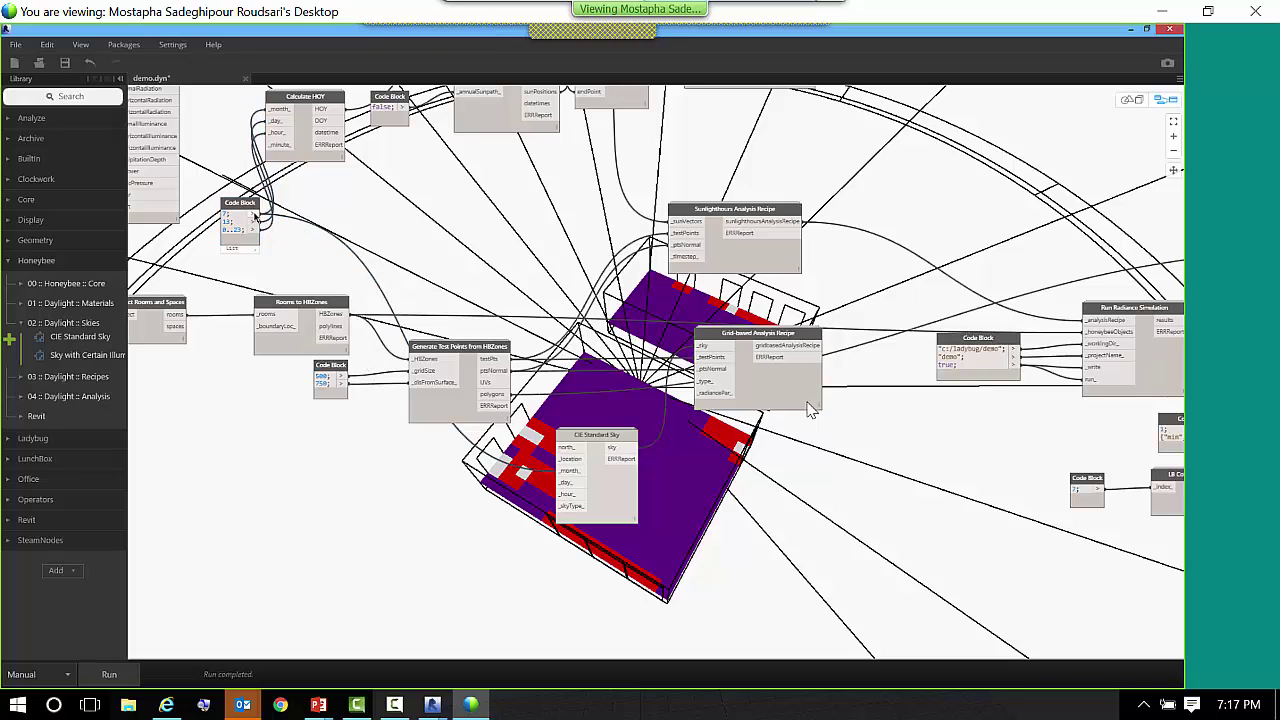
left_click(256, 221)
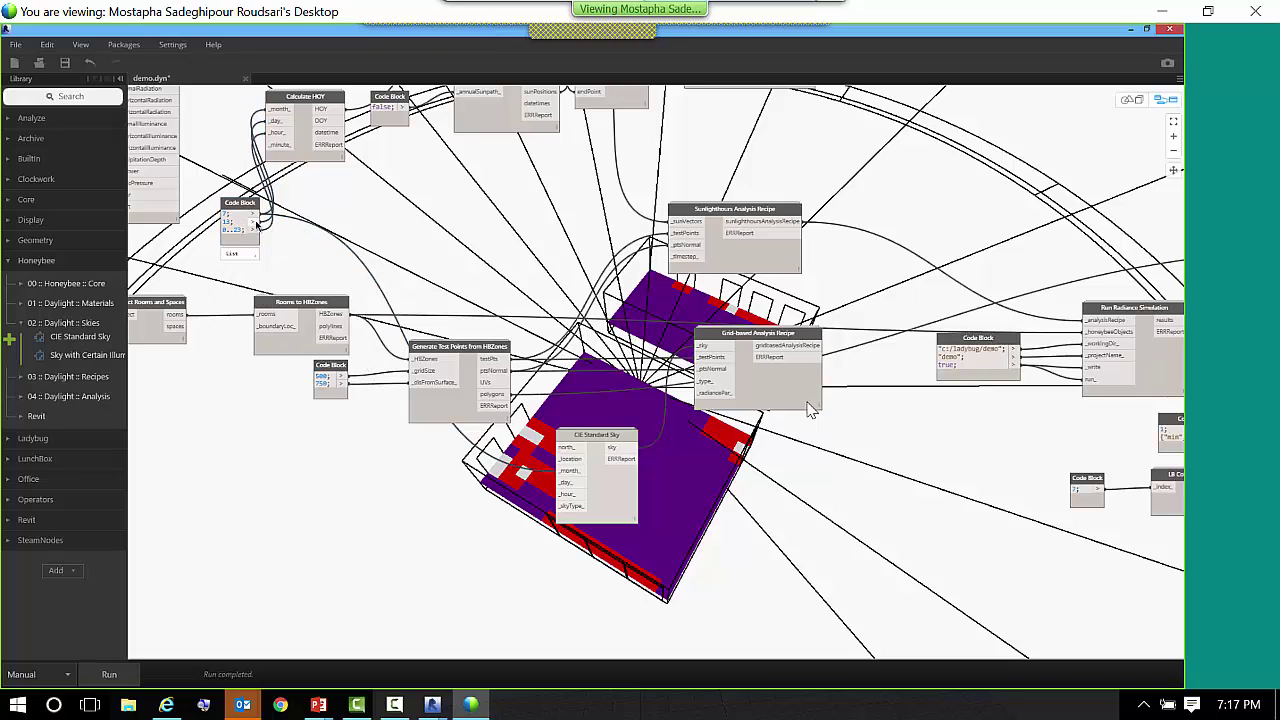
left_click(562, 483)
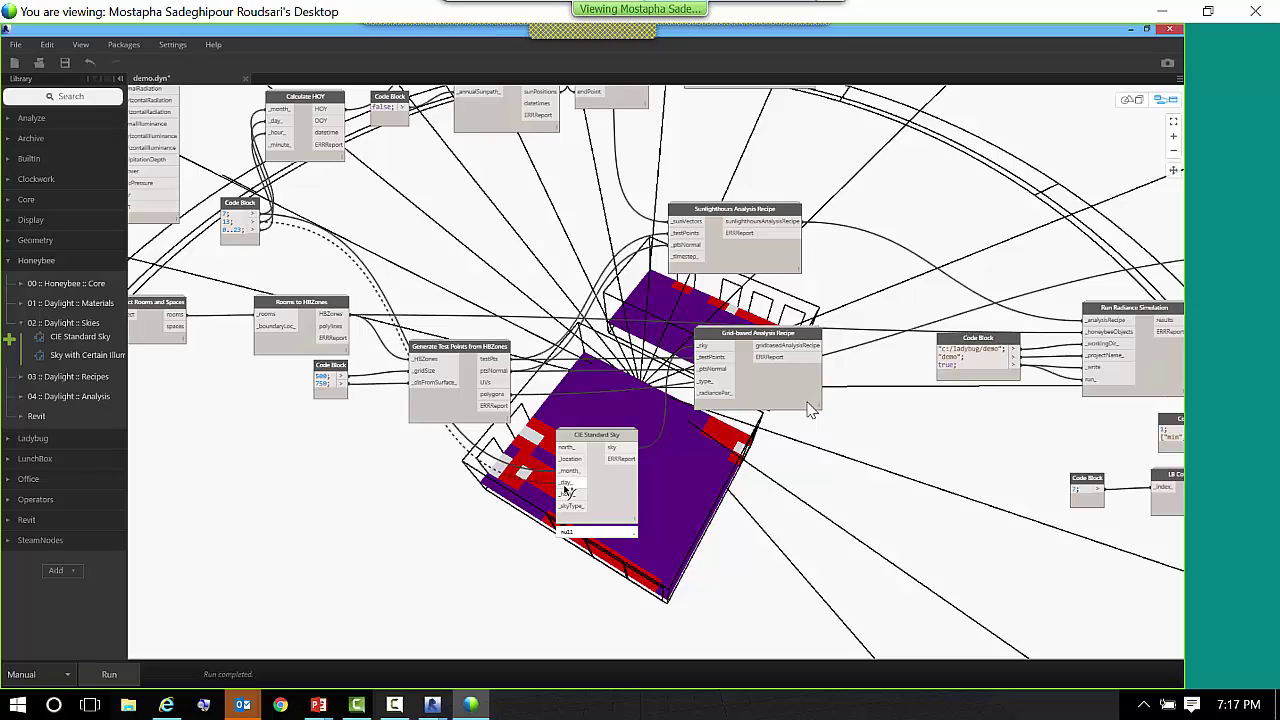
- Add a Code Block holding 14 and wire it into the sky's _hour_ input
double_click(486, 512)
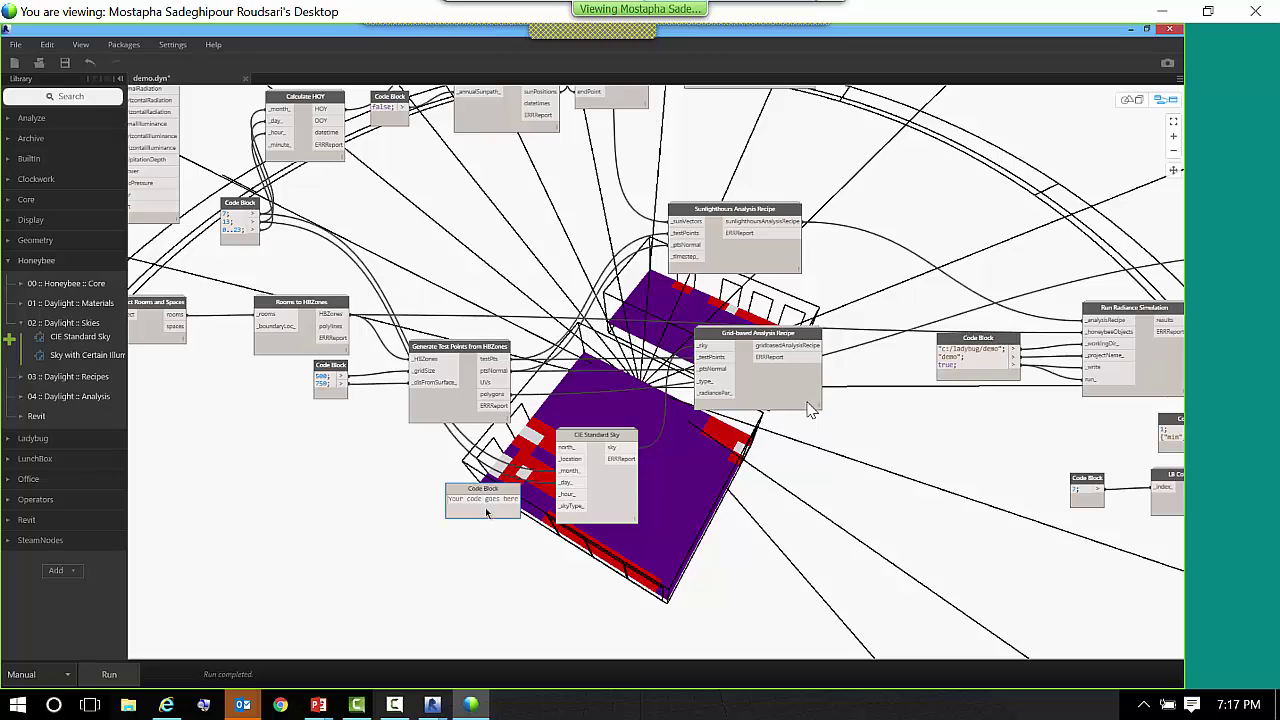
type("14")
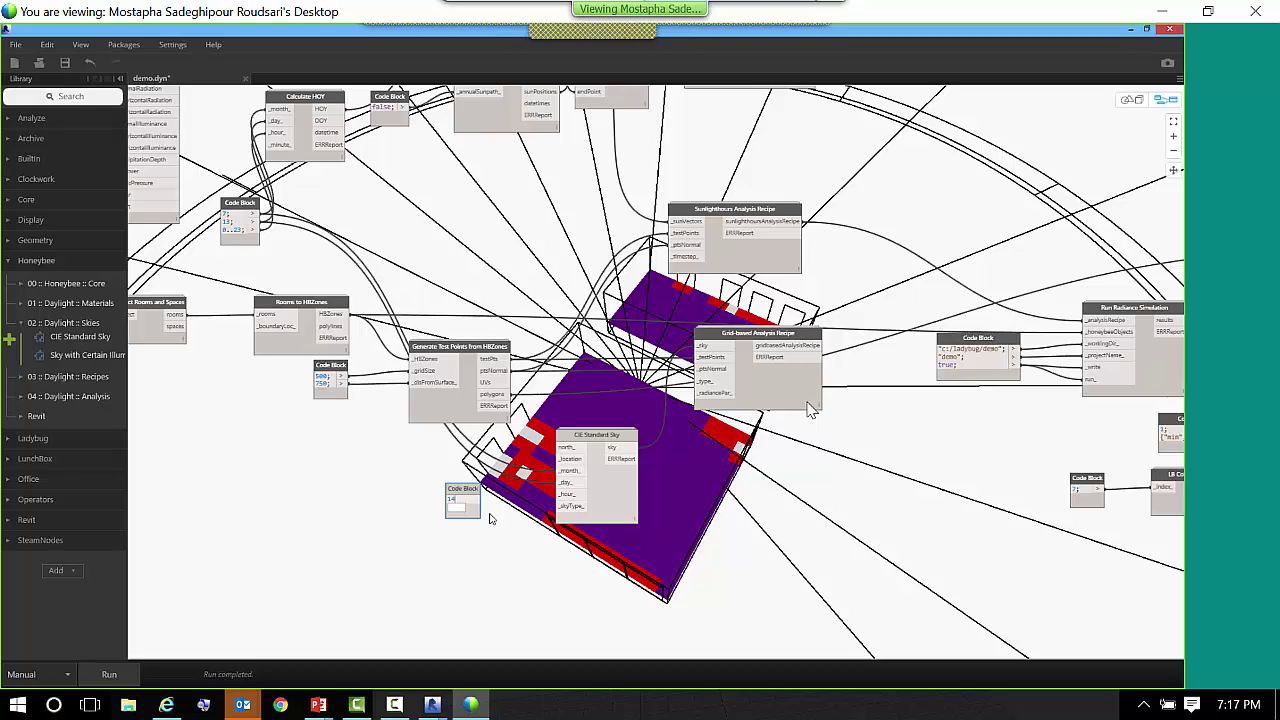
left_click(490, 517)
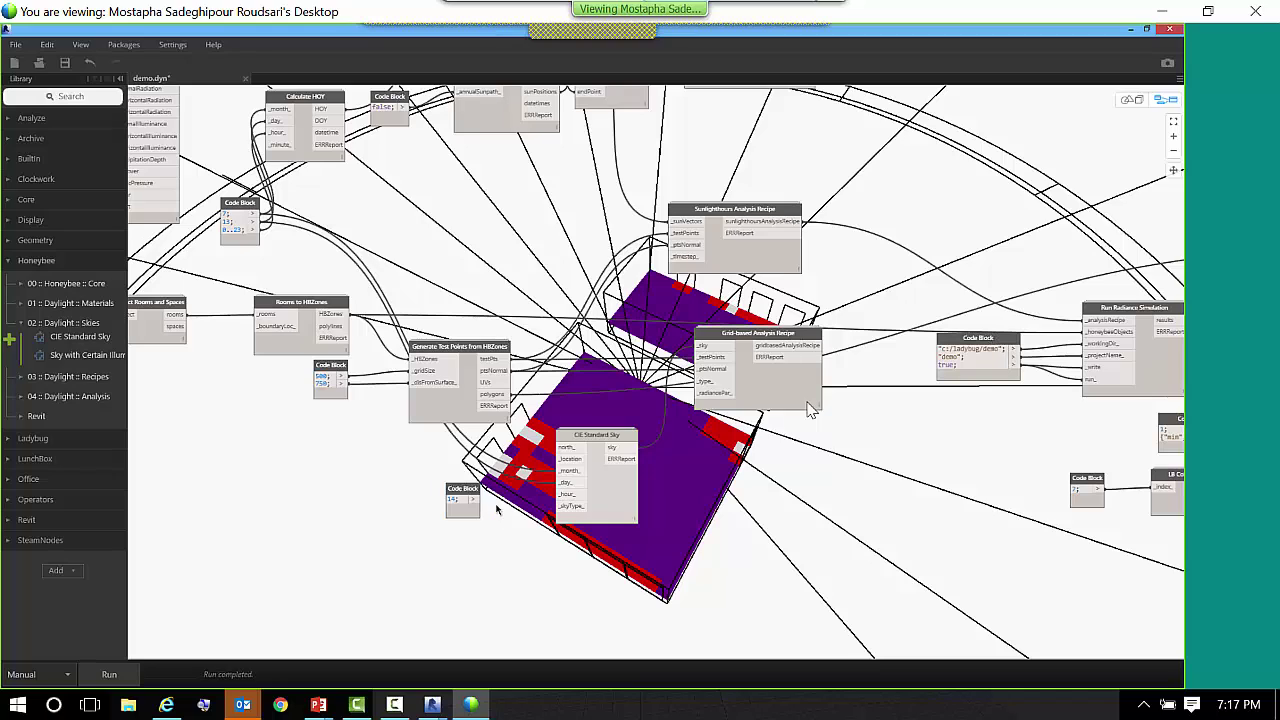
left_click_drag(477, 500, 557, 503)
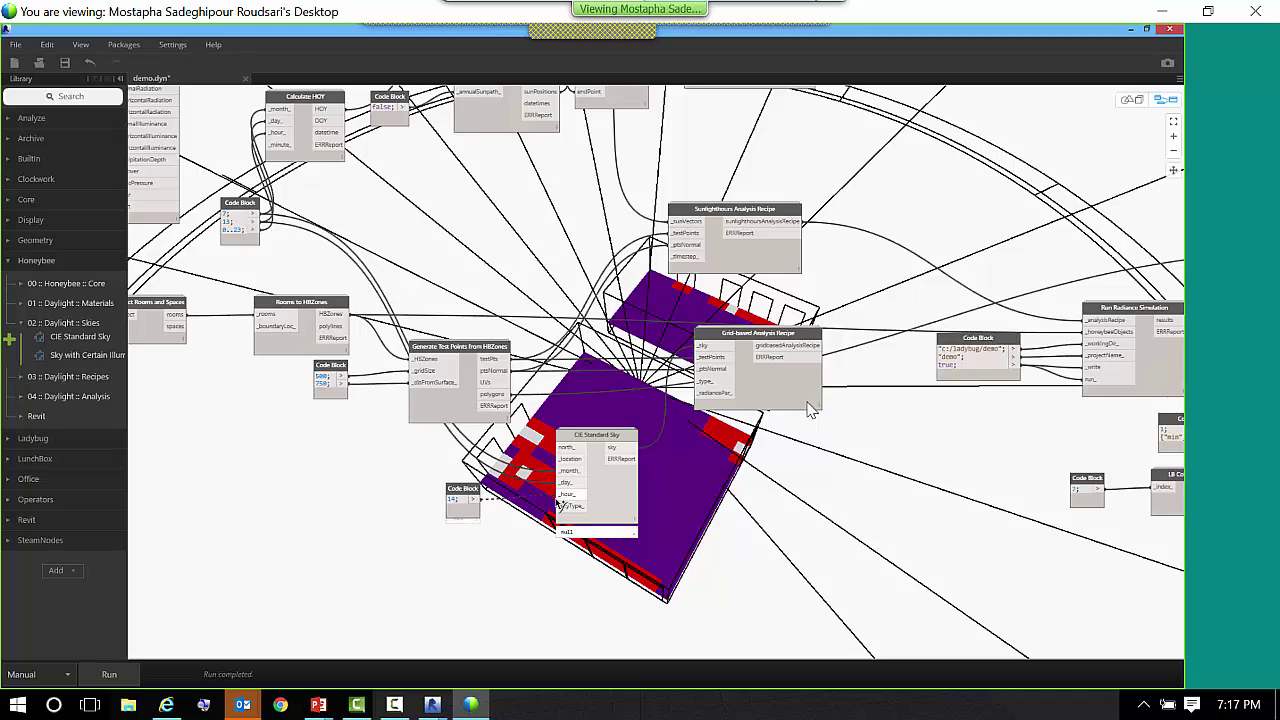
left_click_drag(455, 486, 486, 479)
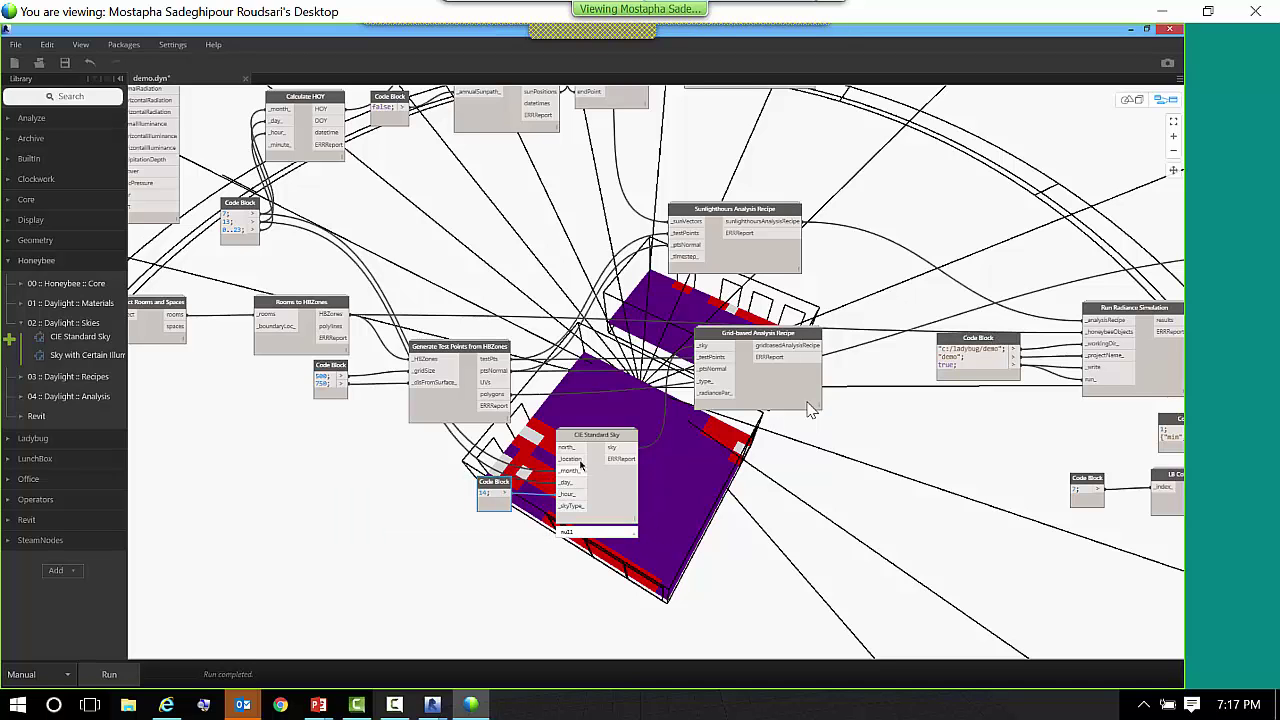
- Bring the upper-left graph into view and select the Import epw node to check its outputs
middle_click_drag(399, 198, 448, 317)
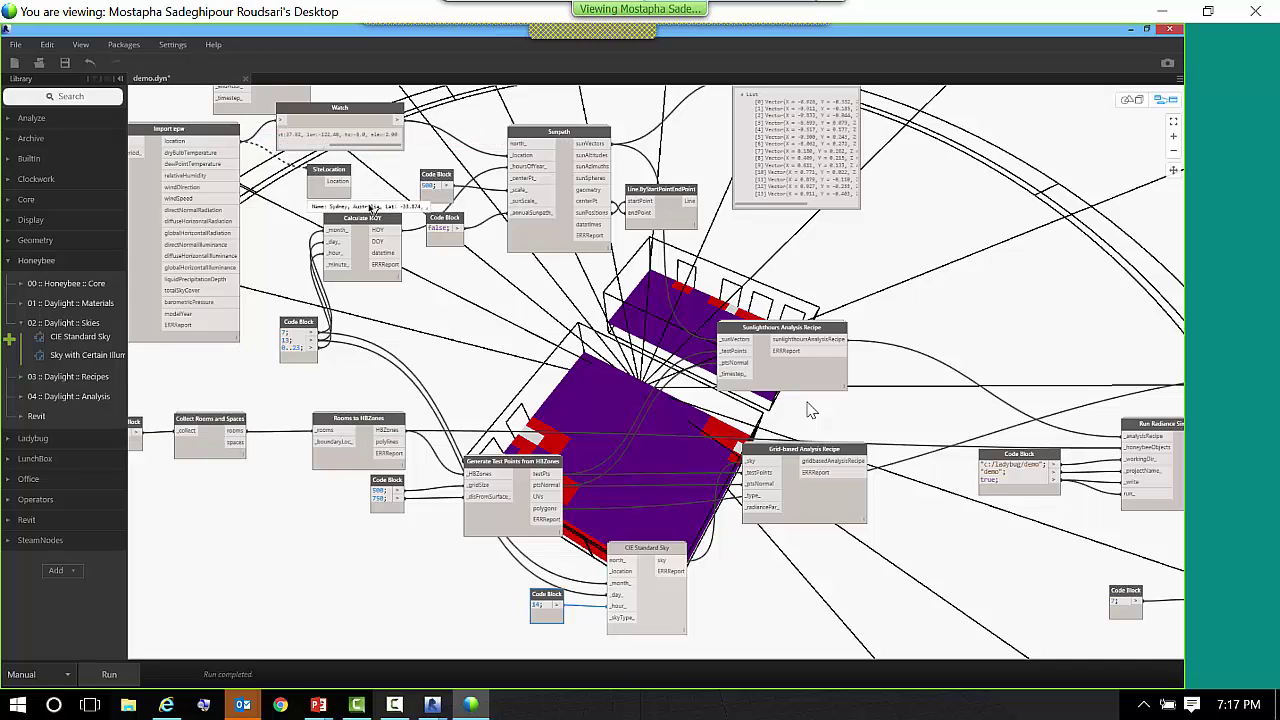
scroll(372, 207, "down", 2)
scroll(540, 463, "up", 2)
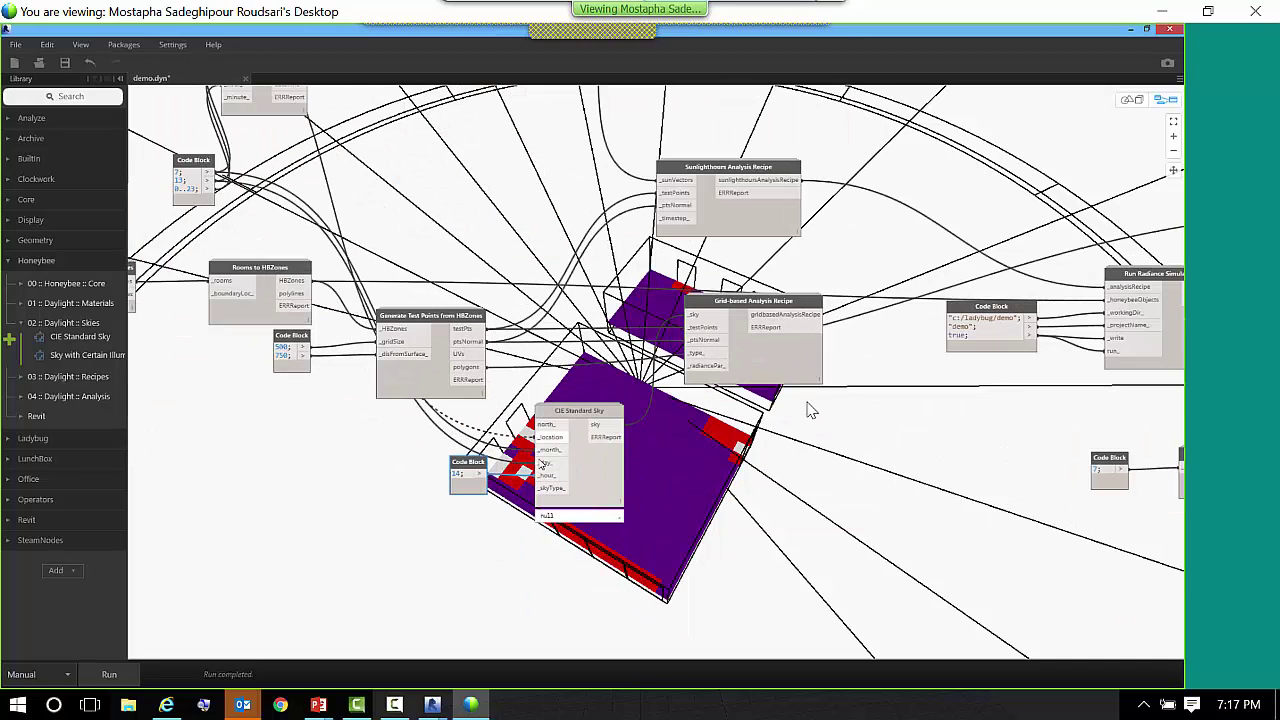
scroll(810, 410, "down", 2)
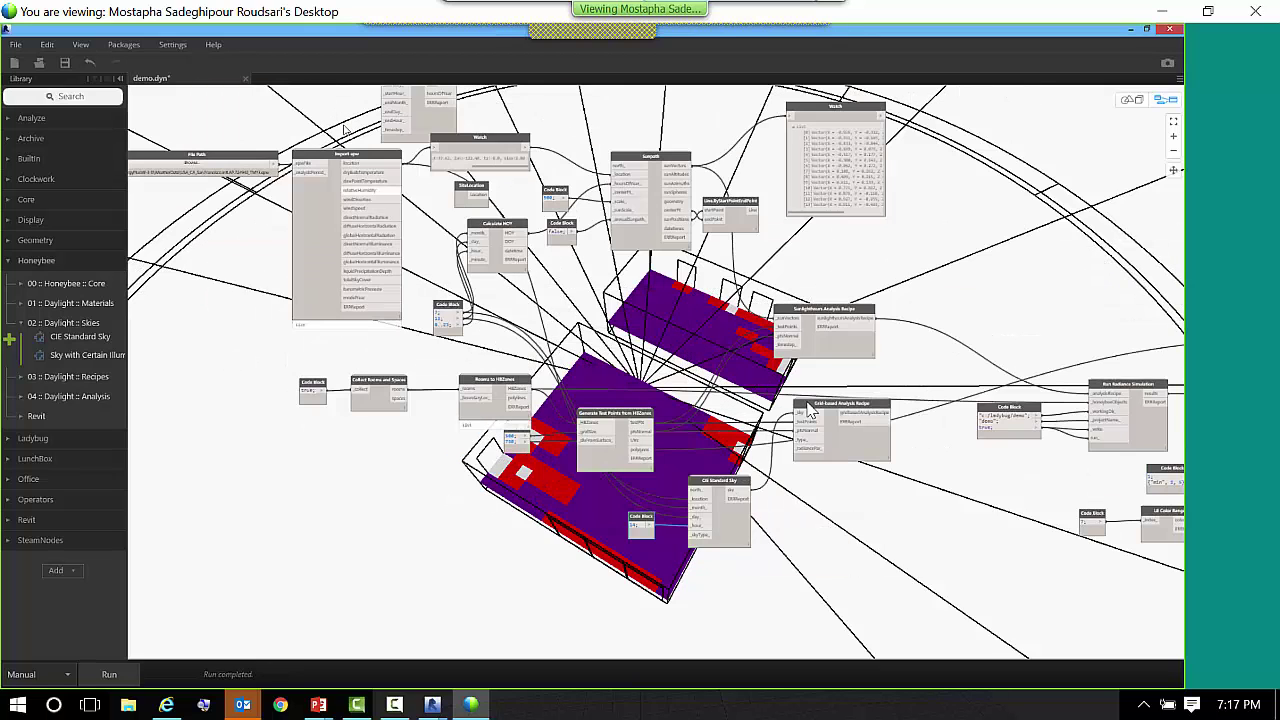
scroll(810, 410, "up", 3)
left_click_drag(322, 172, 317, 171)
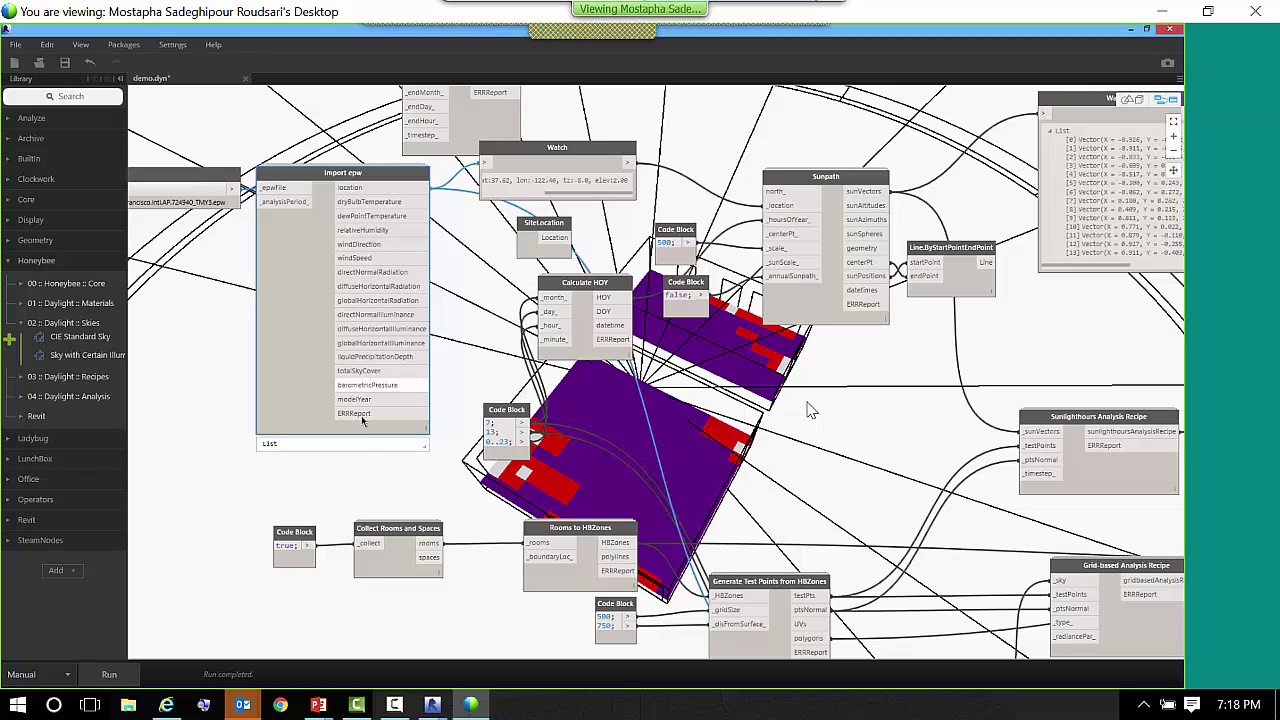
- Collapse Honeybee in the Library and expand Ladybug > 0 :: Ladybug
mouse_move(364, 442)
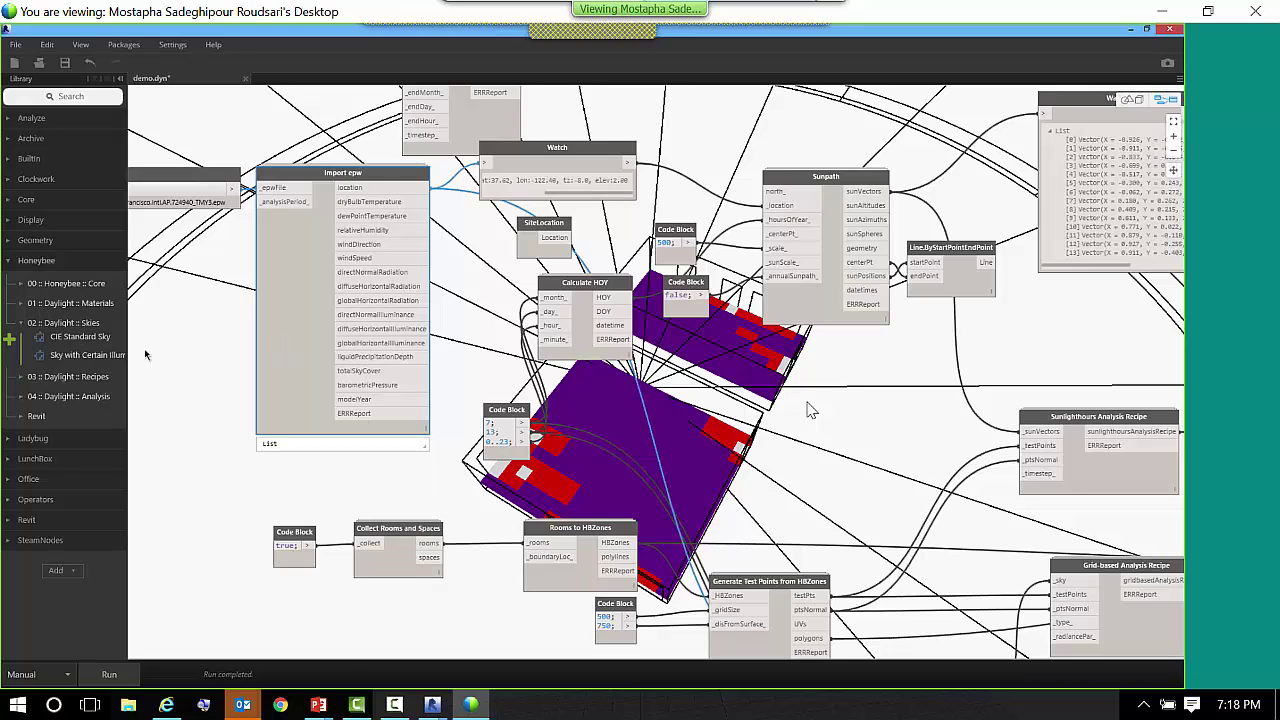
left_click(9, 264)
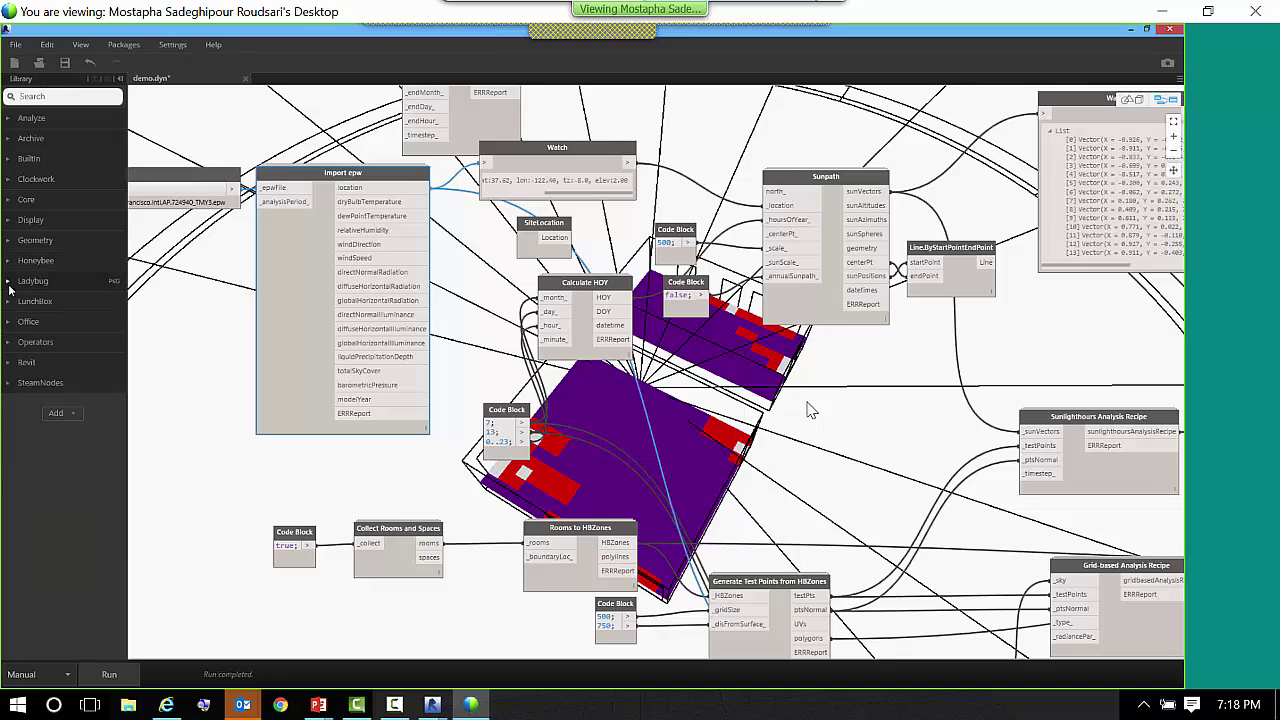
left_click(9, 283)
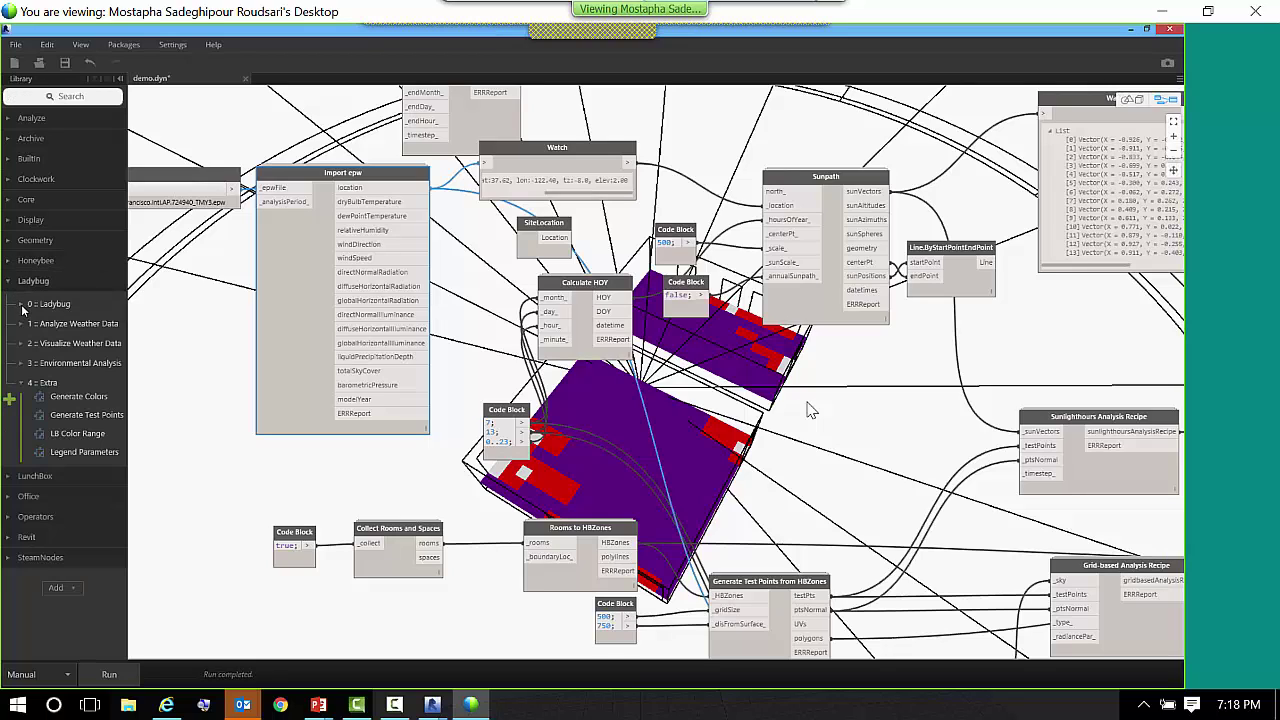
left_click(23, 304)
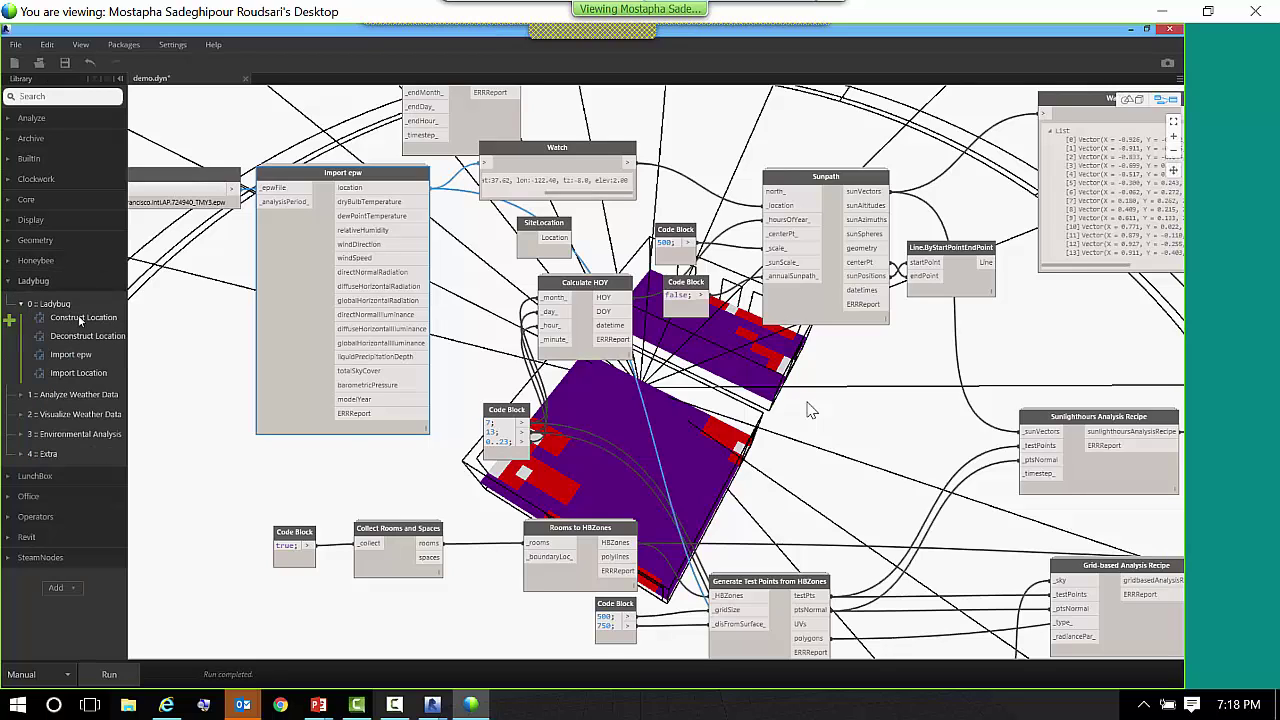
- Place an Import Location node beside Import epw, then delete it again
left_click(100, 372)
left_click_drag(663, 352, 312, 293)
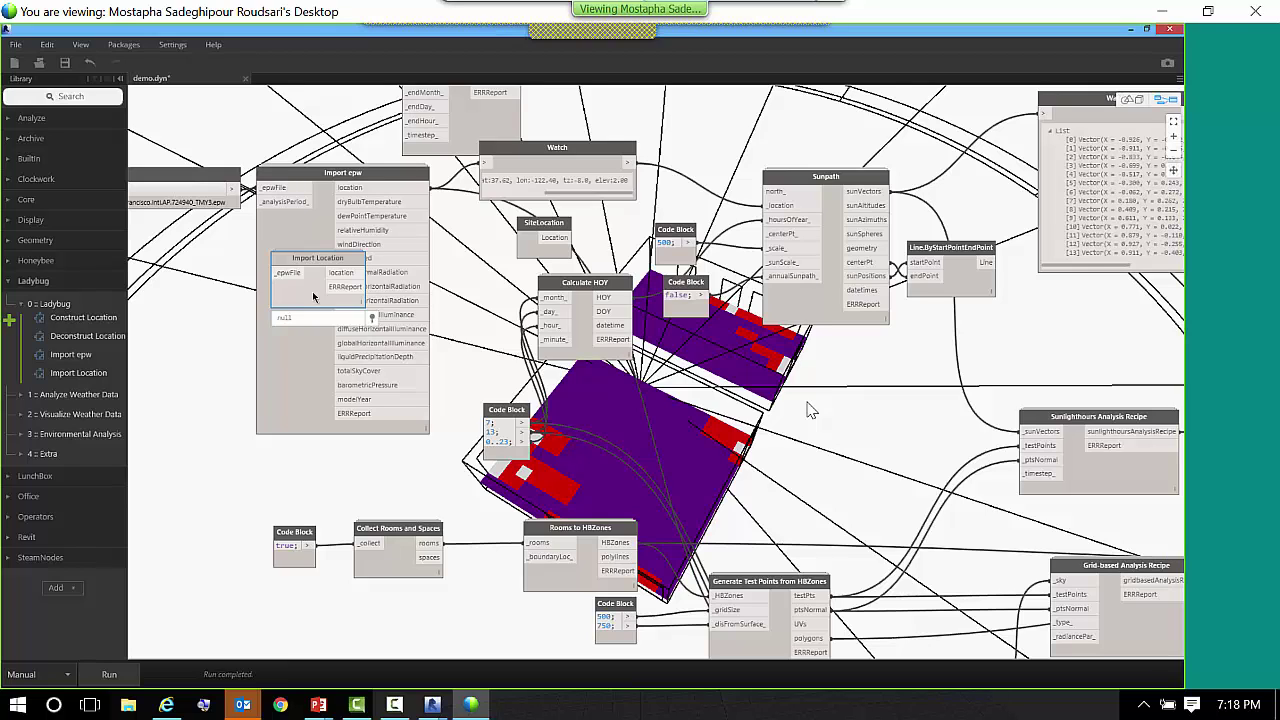
key("Delete")
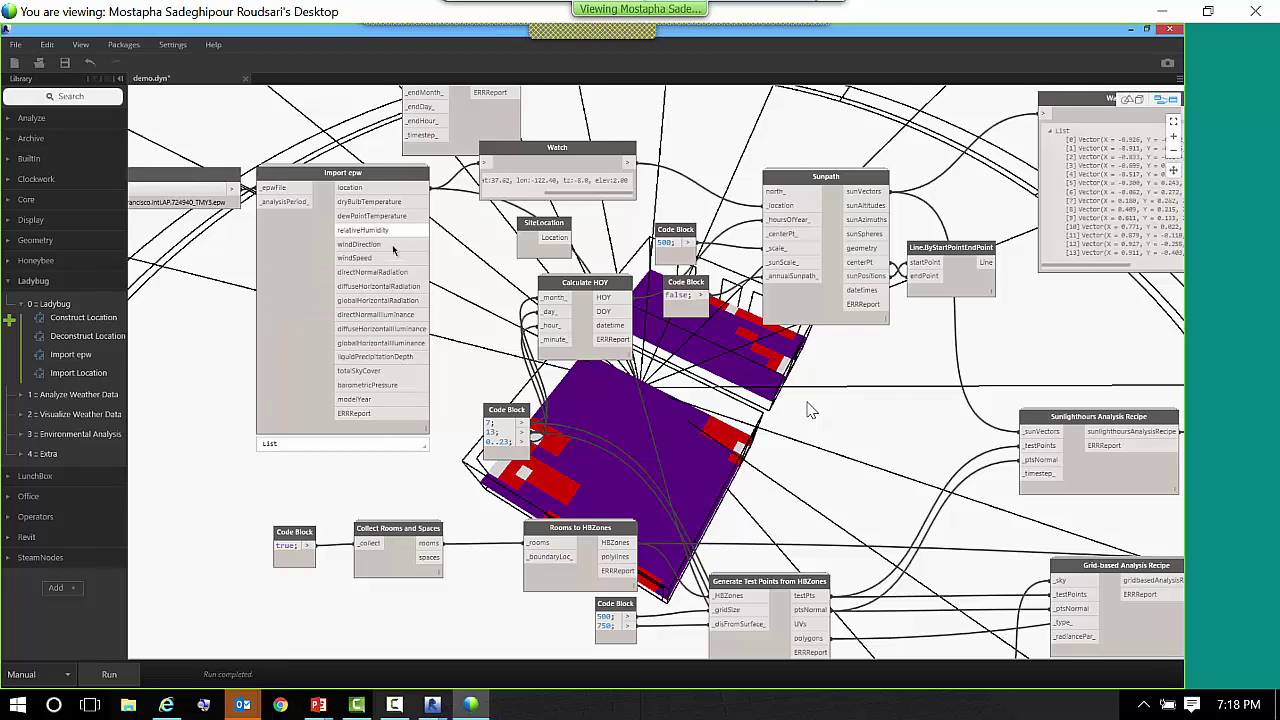
scroll(392, 244, "down", 2)
scroll(810, 410, "up", 3)
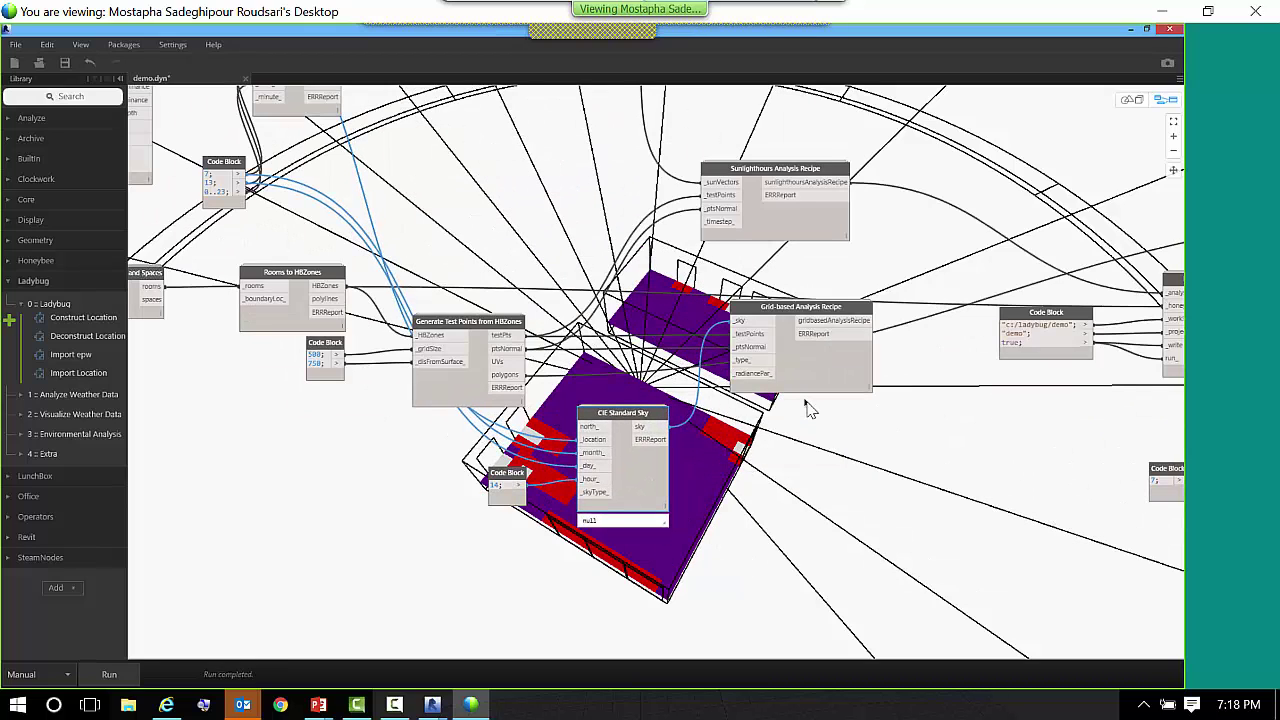
- Wire Grid-based Analysis Recipe into Run Radiance Simulation's _analysisRecipe and select the c:/ladybug/demo path
left_click_drag(805, 383, 801, 394)
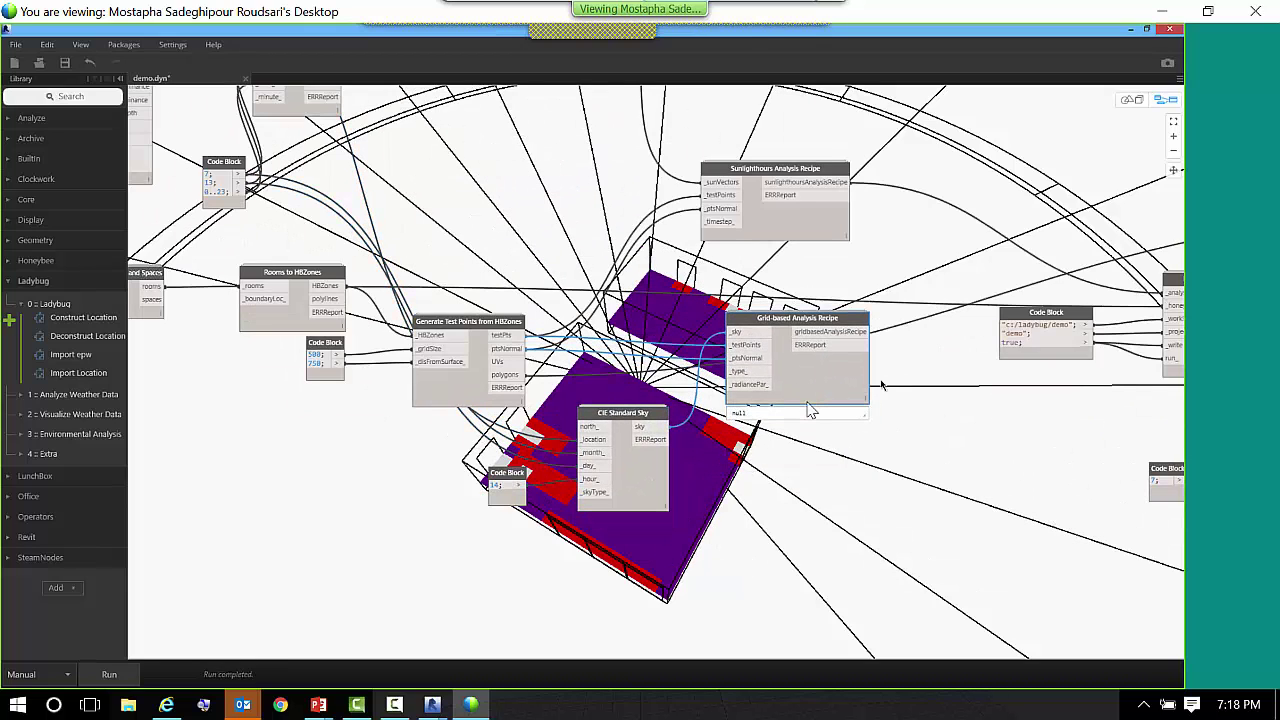
middle_click_drag(894, 362, 555, 363)
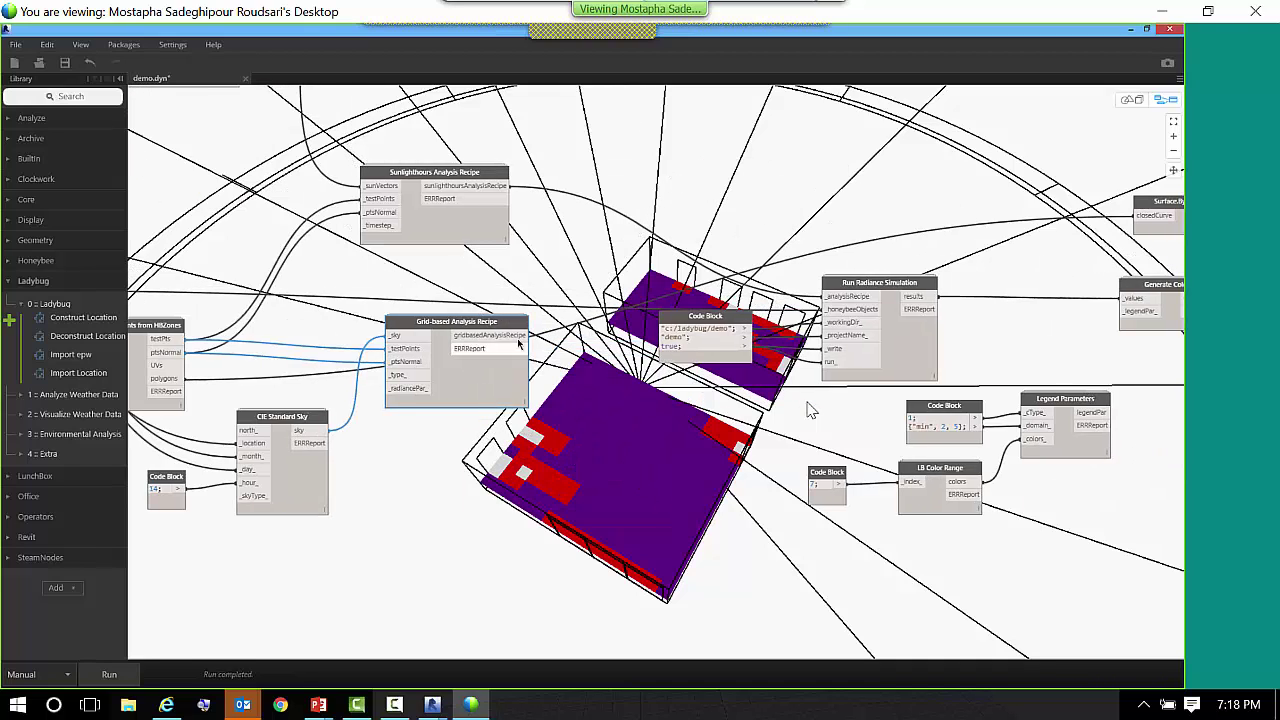
left_click(526, 335)
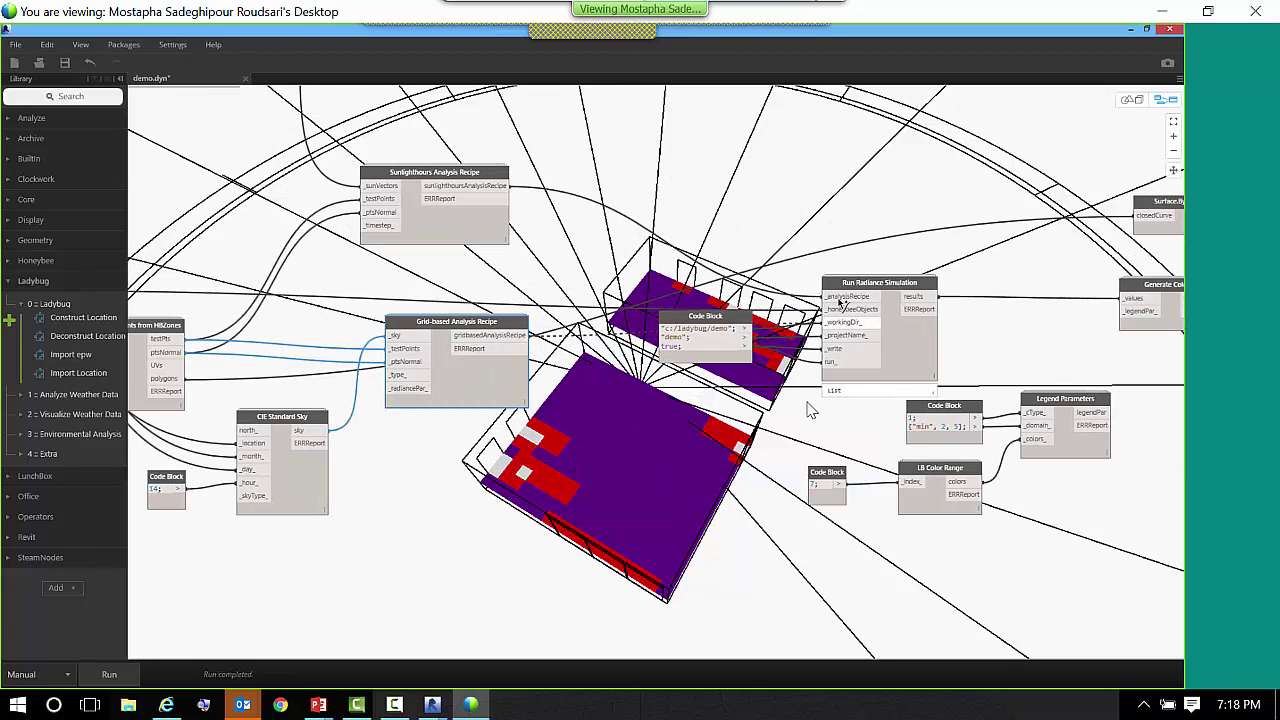
left_click(824, 296)
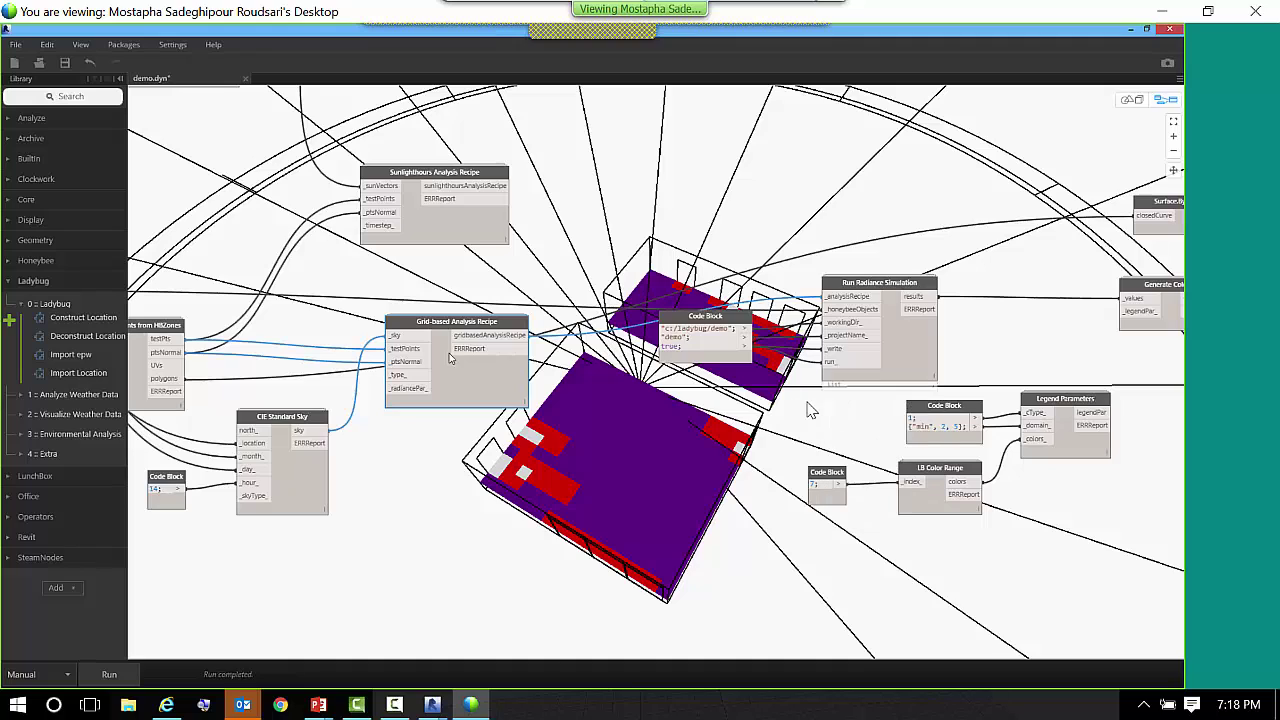
left_click_drag(460, 324, 484, 284)
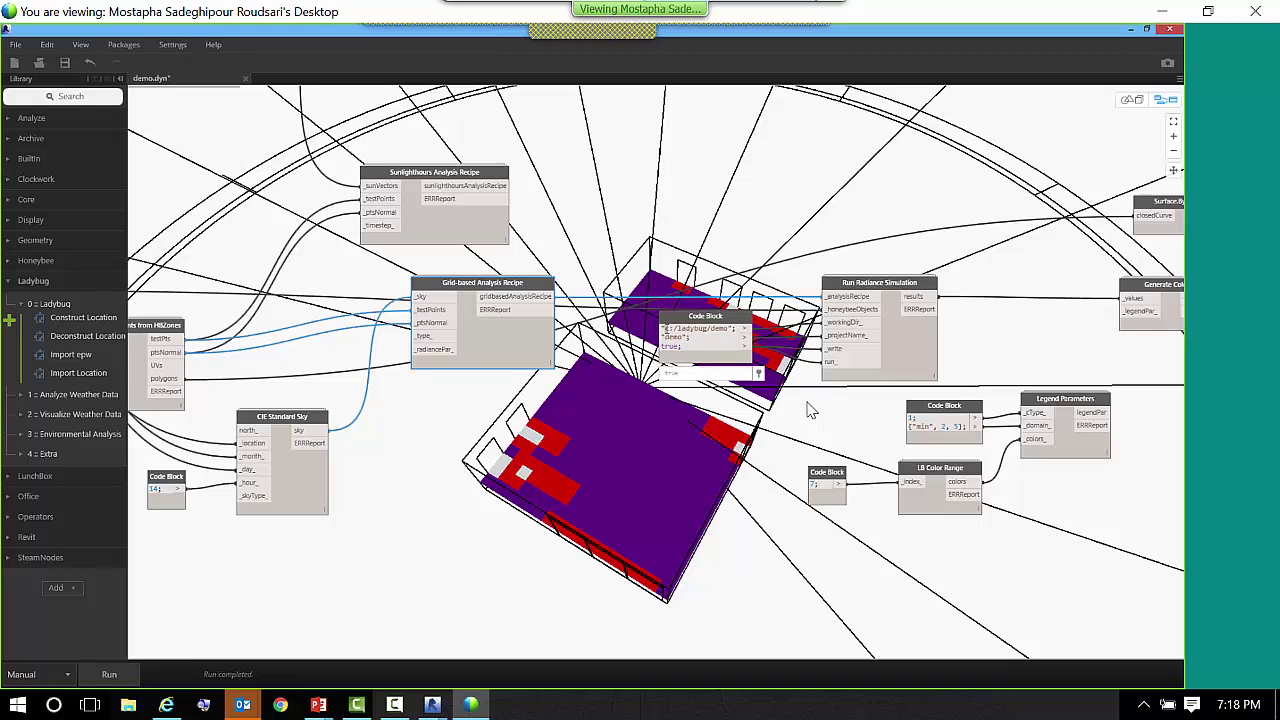
left_click_drag(665, 329, 728, 333)
key("ctrl+c")
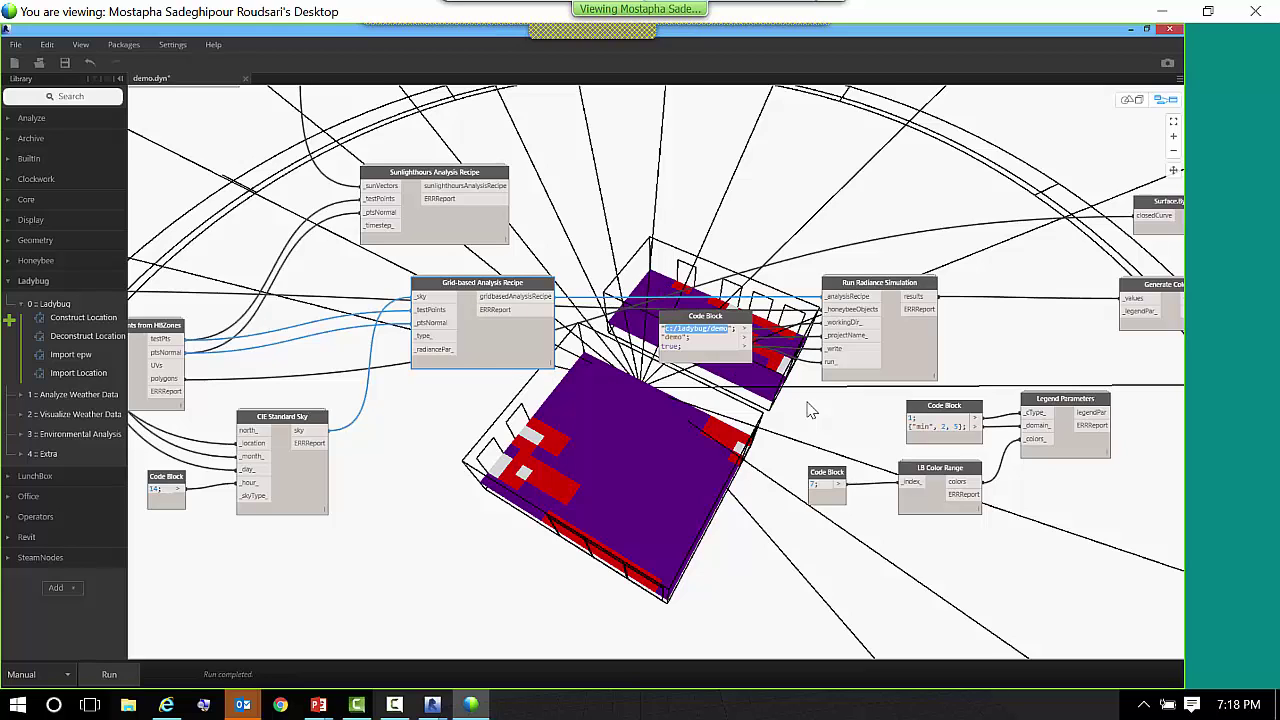
- Open File Explorer at the pasted folder address c:/ladybug\demo
key("super+e")
left_click(304, 167)
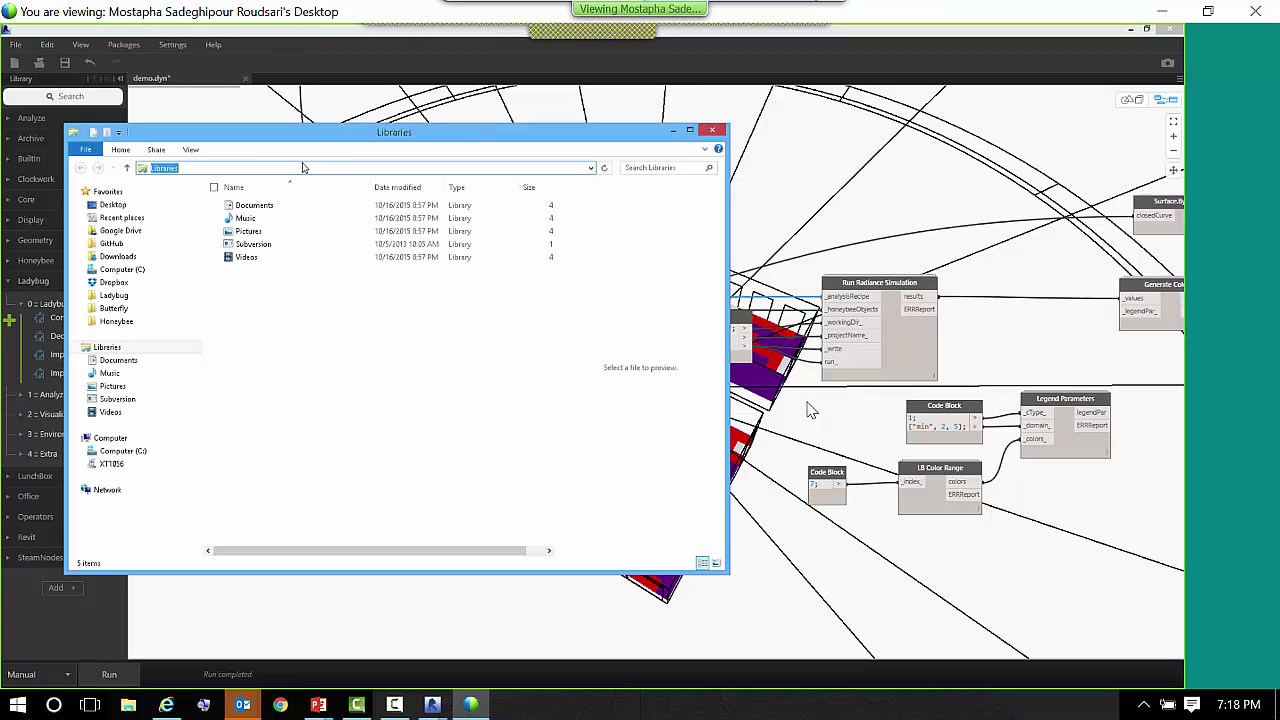
key("ctrl+v")
key("BackSpace")
type("\\")
key("Return")
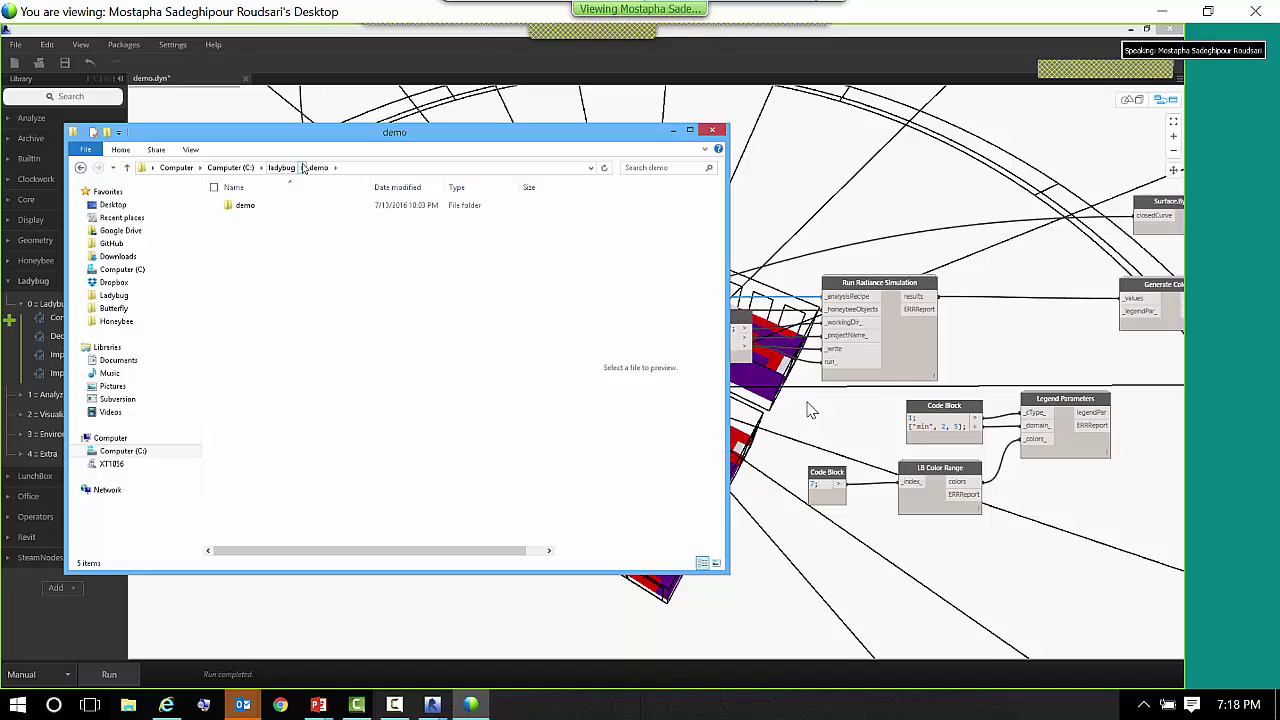
- Open demo > sunlighthour, return to the inner demo folder, and reposition the window
double_click(255, 204)
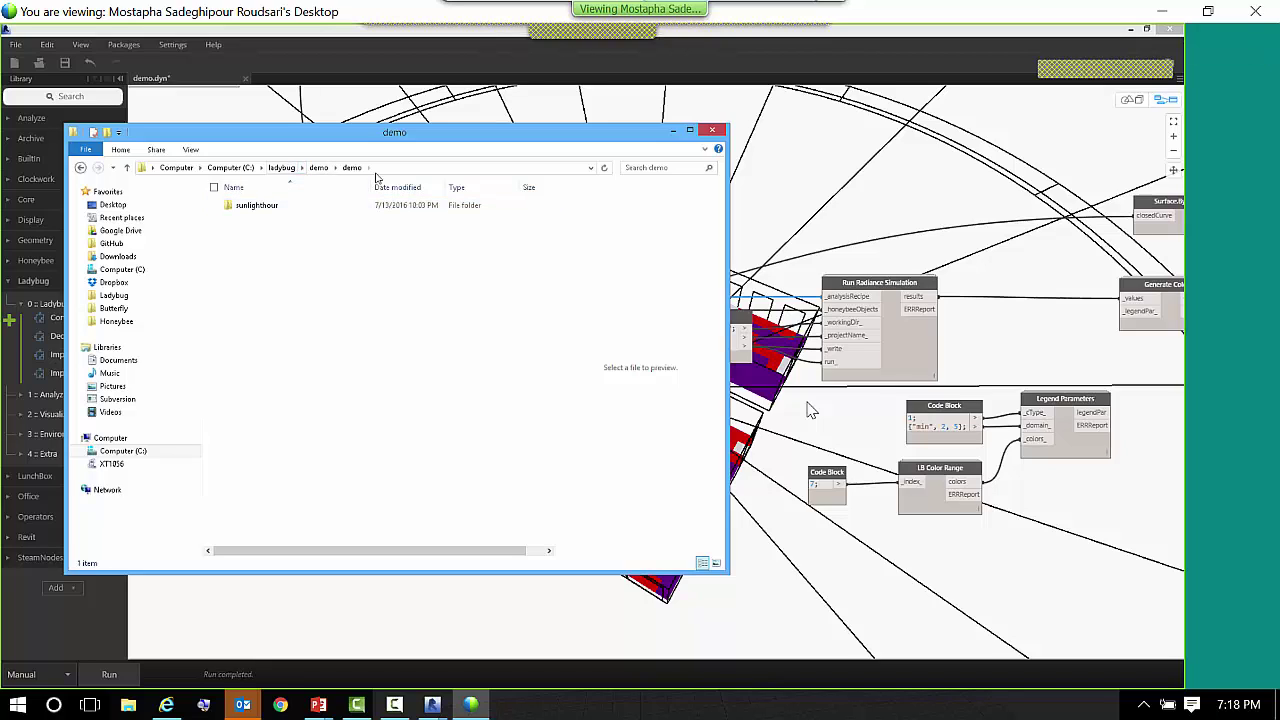
double_click(272, 212)
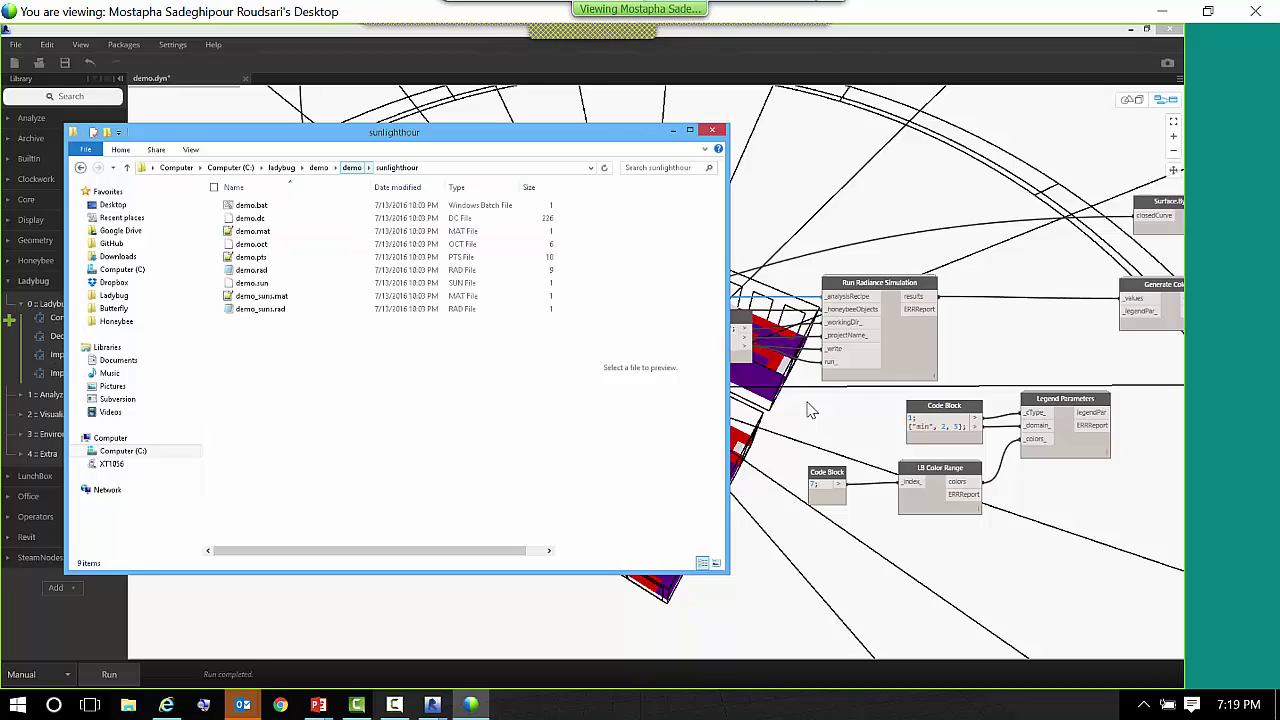
left_click(347, 173)
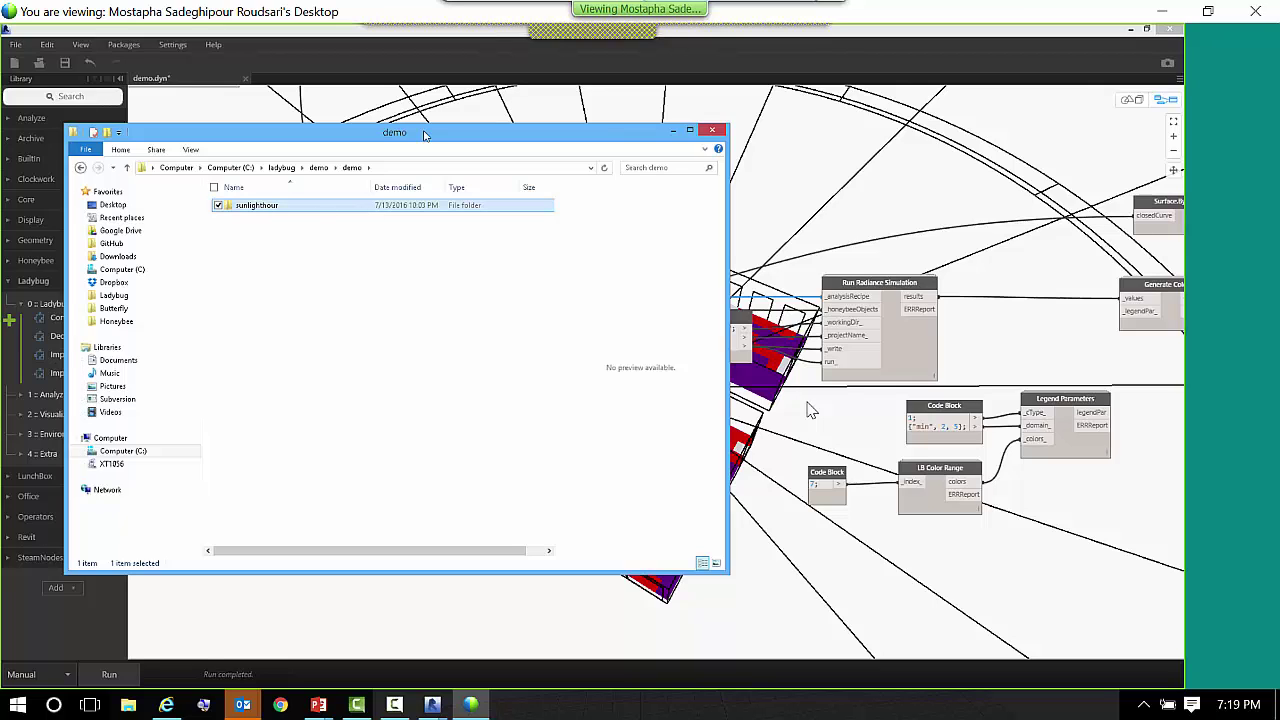
left_click_drag(424, 133, 508, 216)
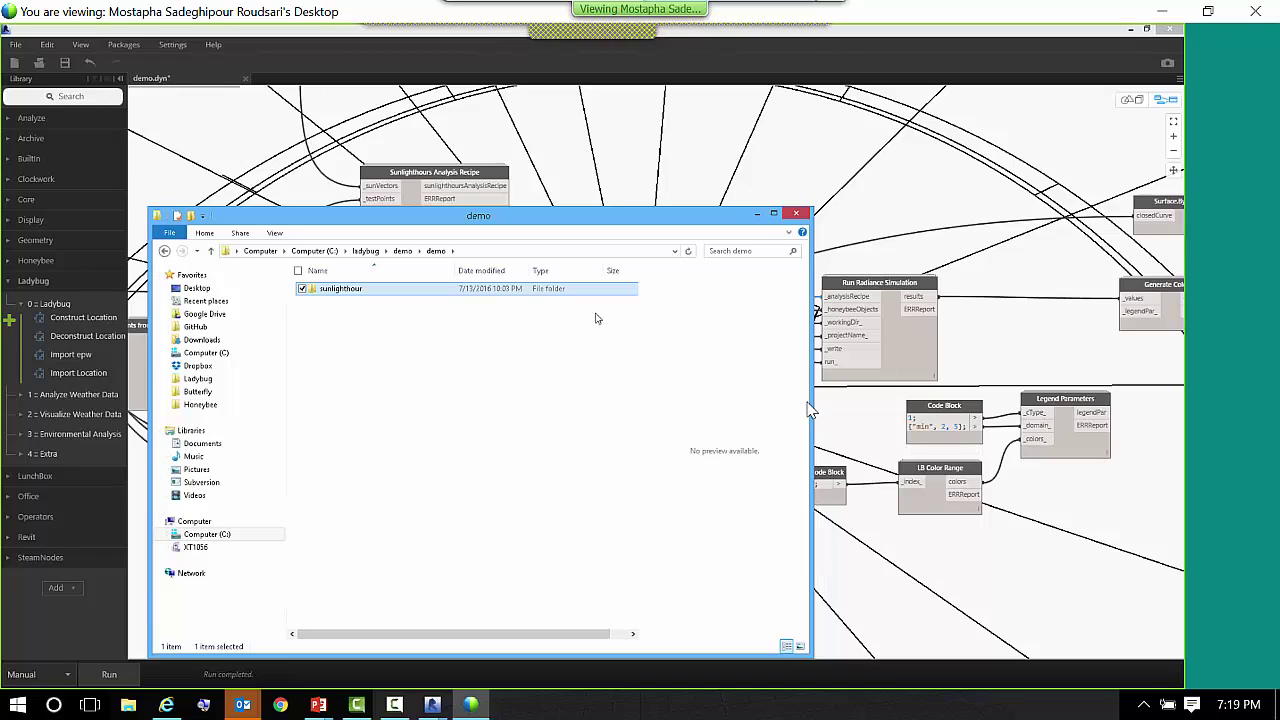
left_click_drag(593, 219, 316, 220)
- Close File Explorer, save demo.dyn, and run the whole graph
left_click(815, 410)
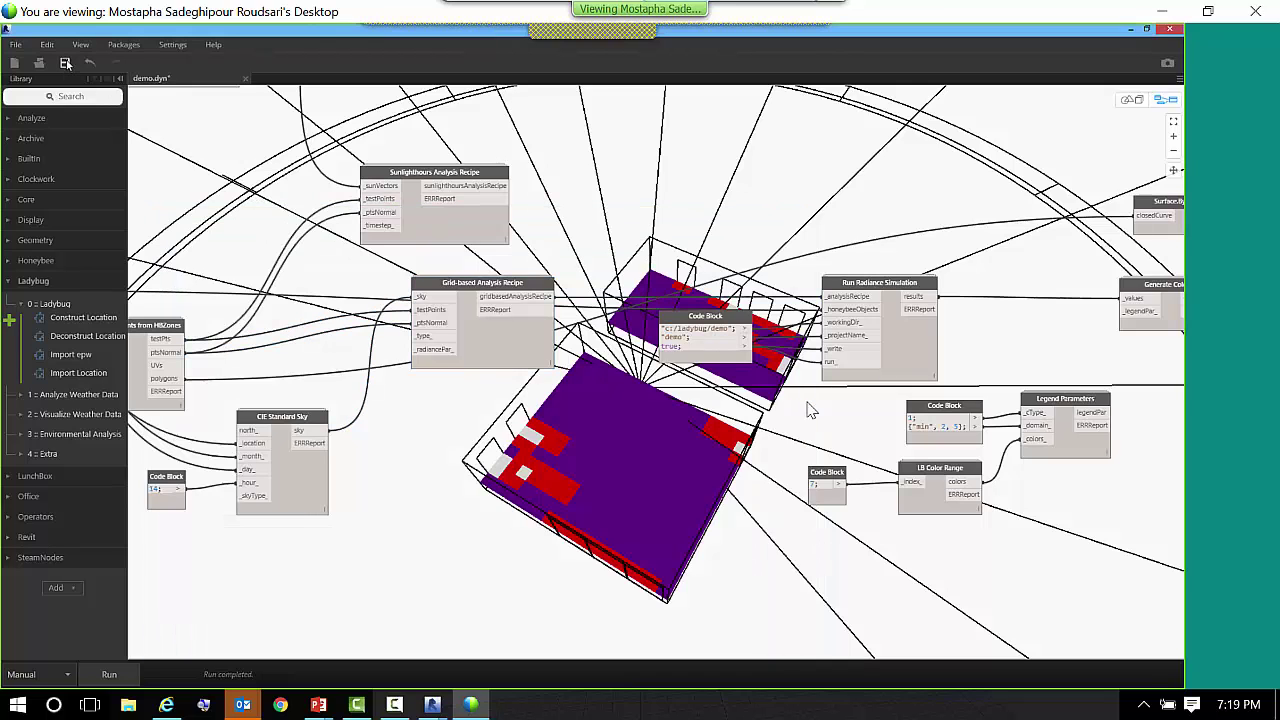
left_click(65, 63)
middle_click_drag(308, 372, 323, 343)
left_click(118, 674)
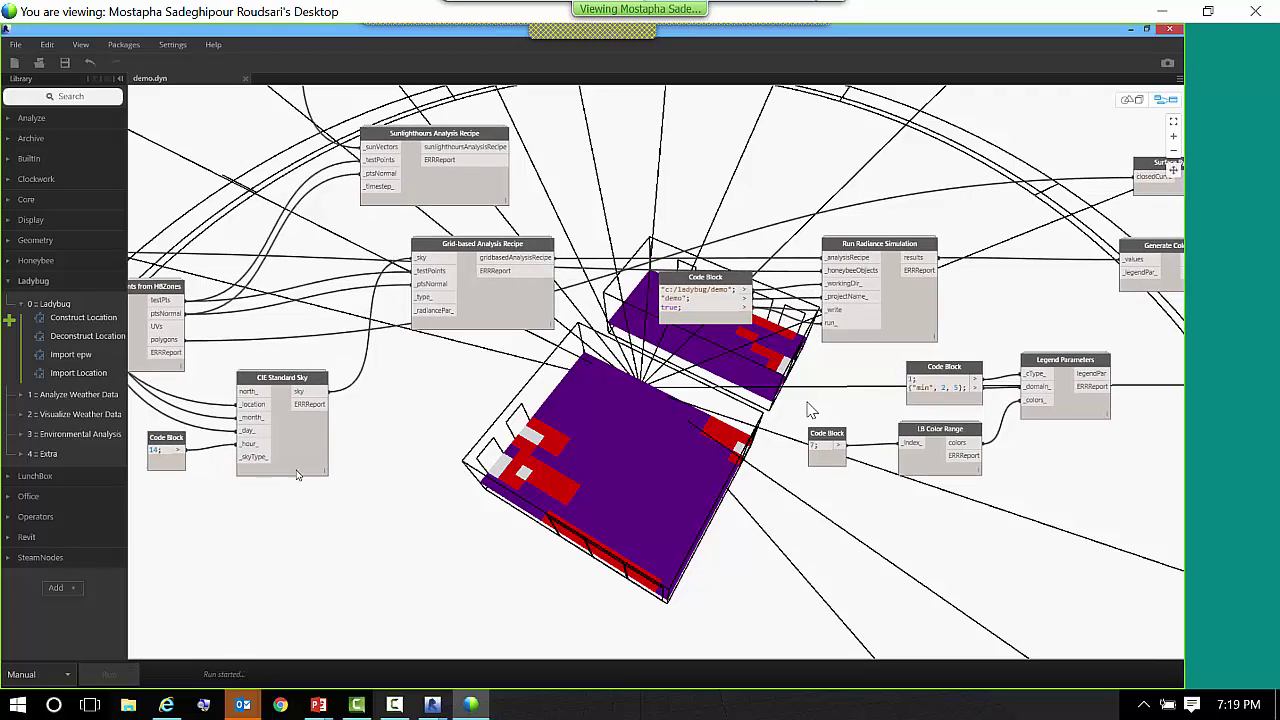
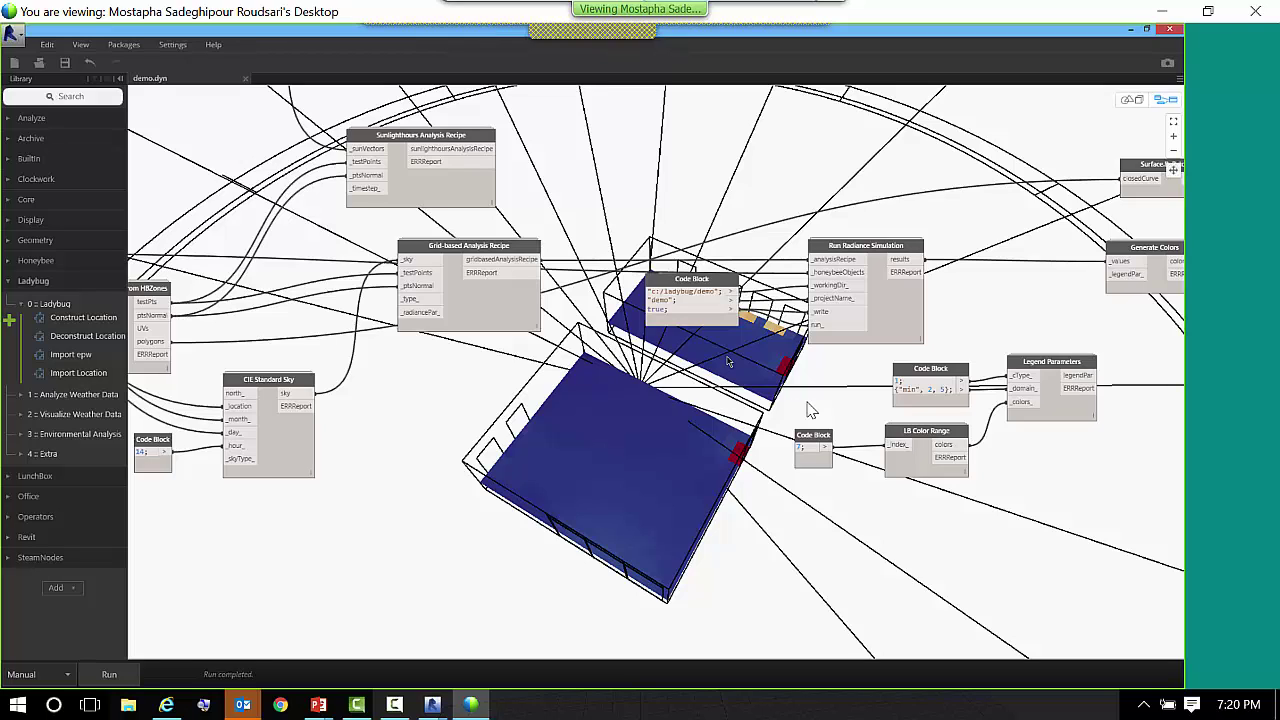
- Set the legend Code Block's domain to {"min", 500}
left_click(1131, 99)
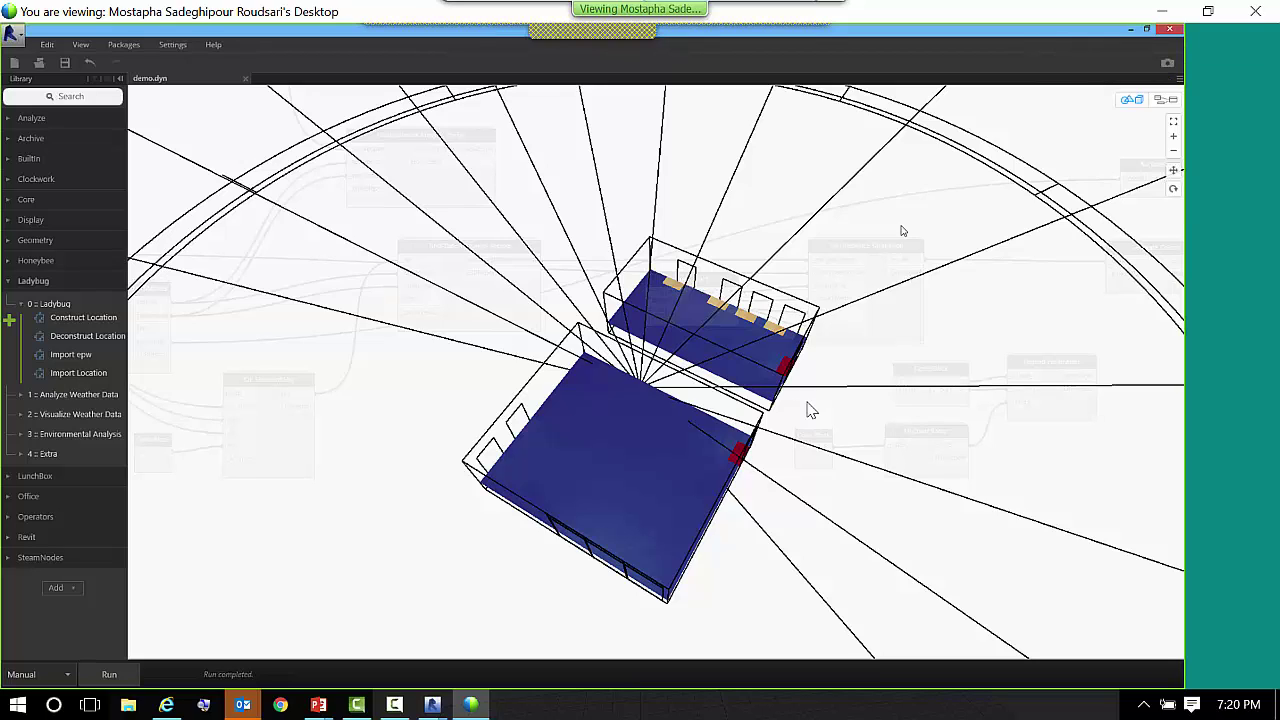
left_click(1165, 99)
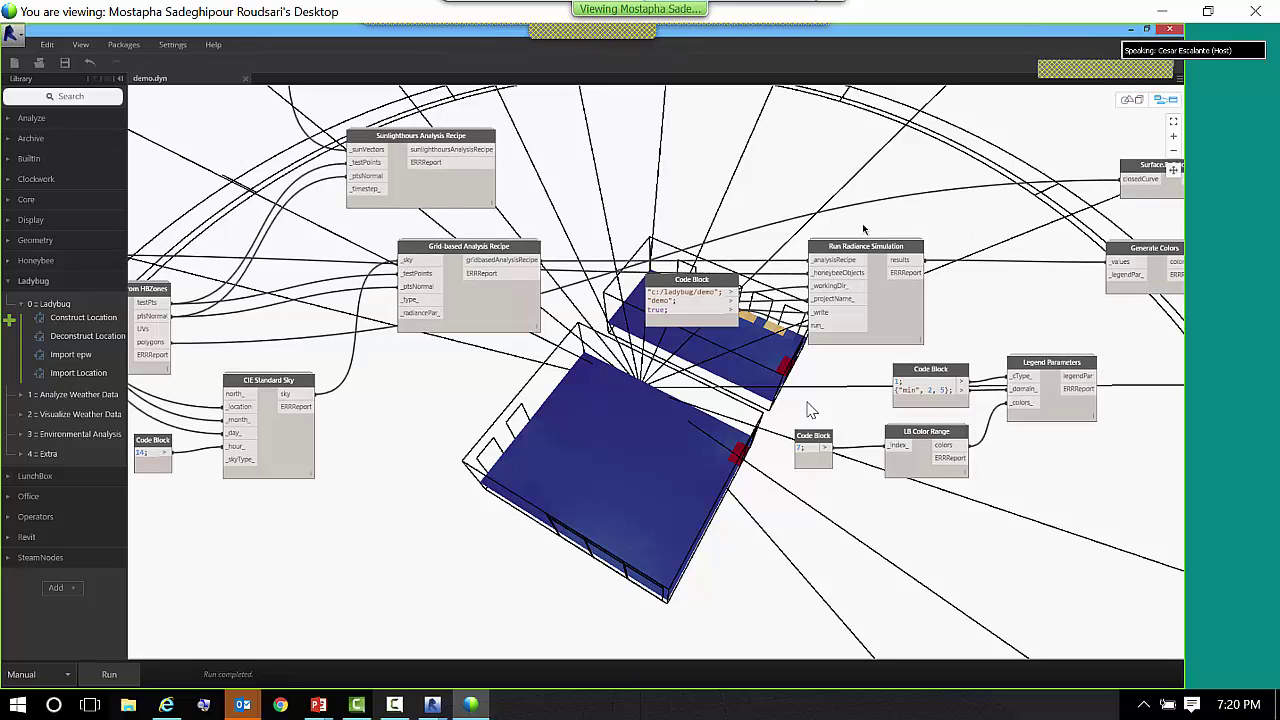
middle_click_drag(863, 254, 804, 313)
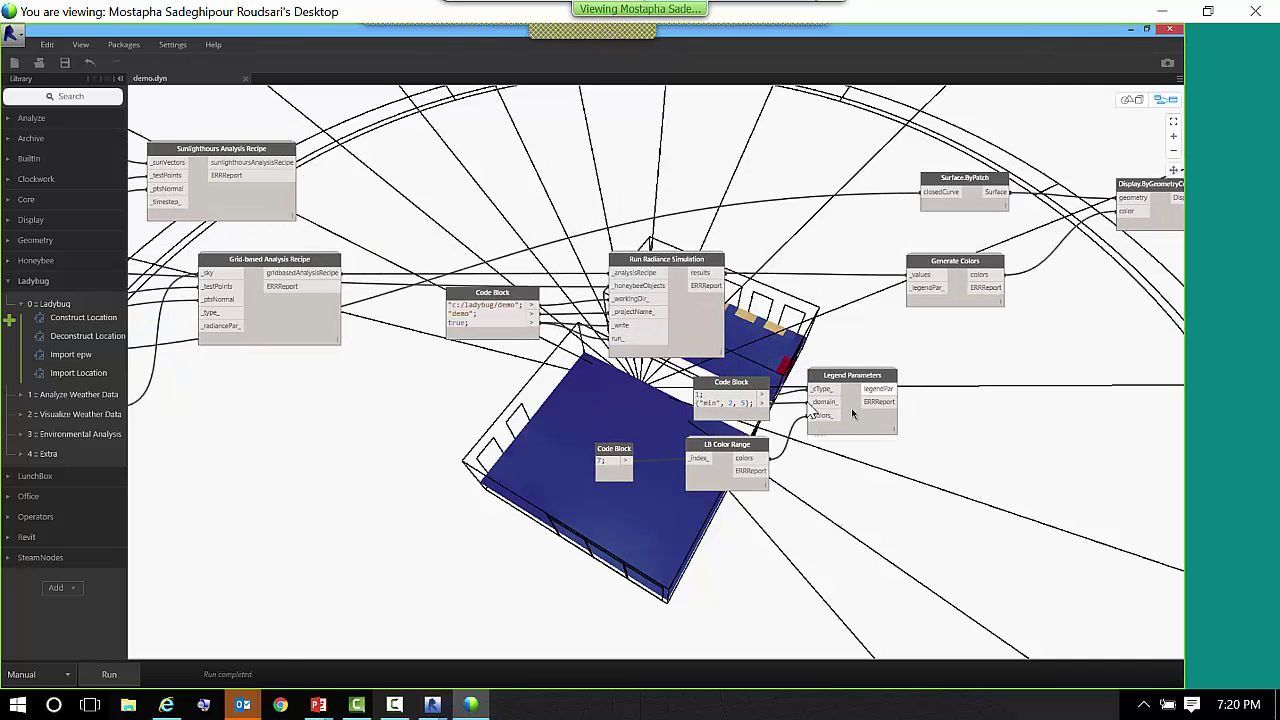
left_click_drag(812, 407, 812, 412)
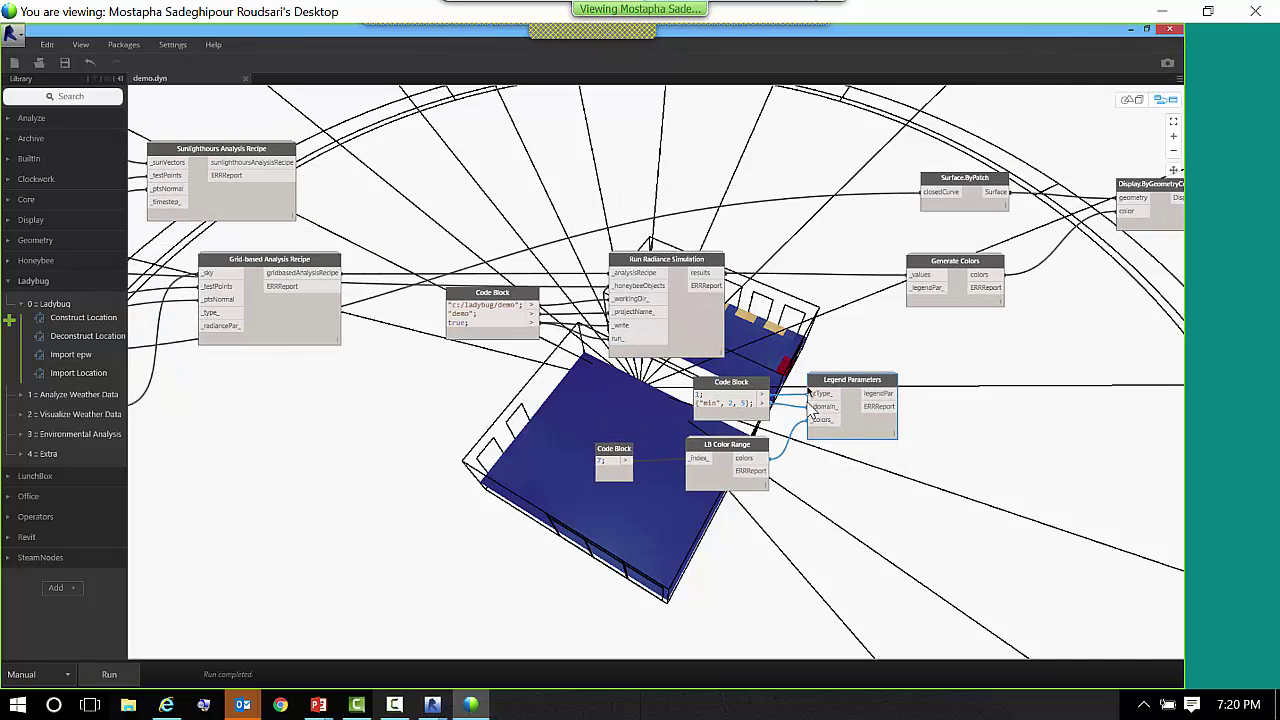
scroll(807, 392, "up", 3)
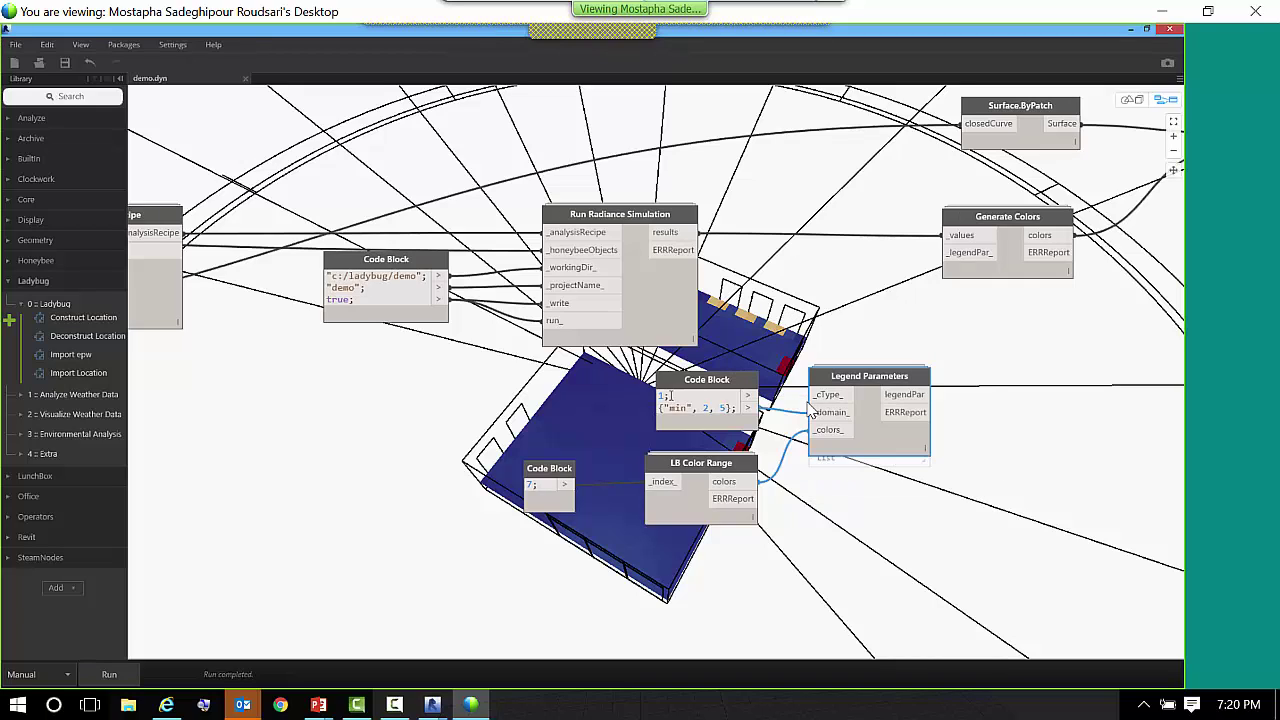
left_click_drag(671, 396, 659, 397)
left_click(772, 347)
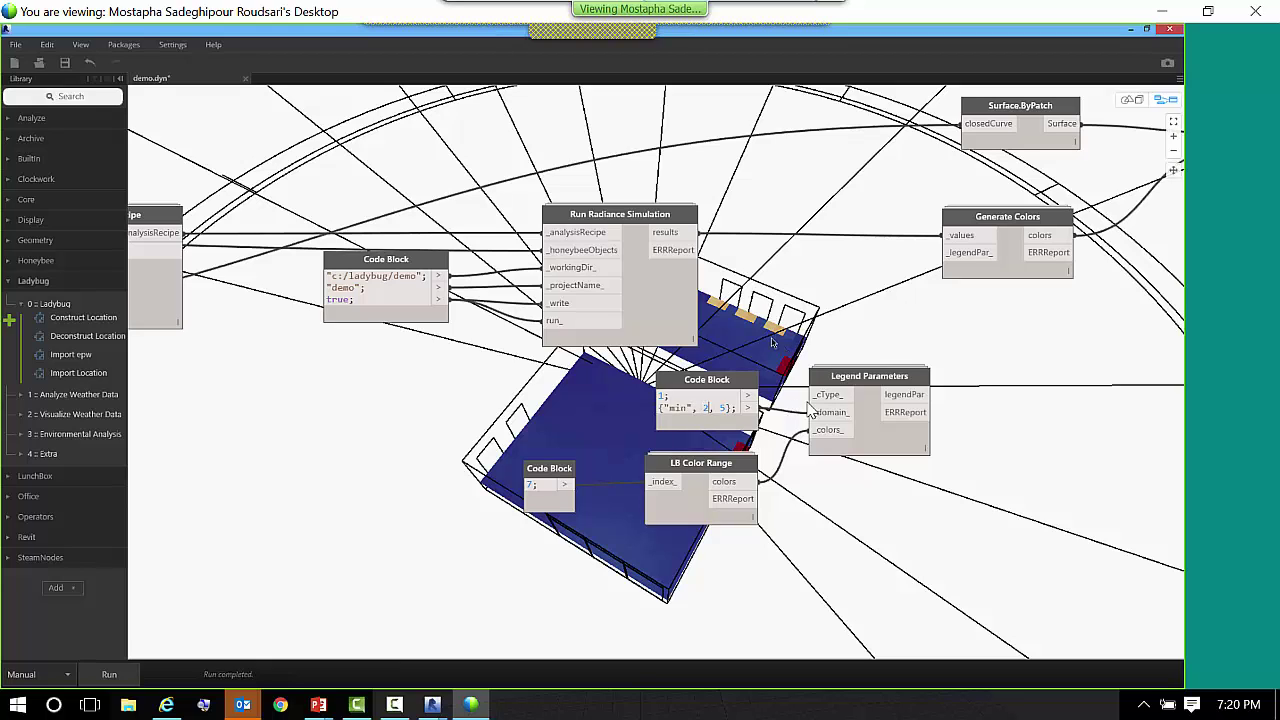
key("shift+Right")
key("shift+Right")
key("shift+Right")
type("500")
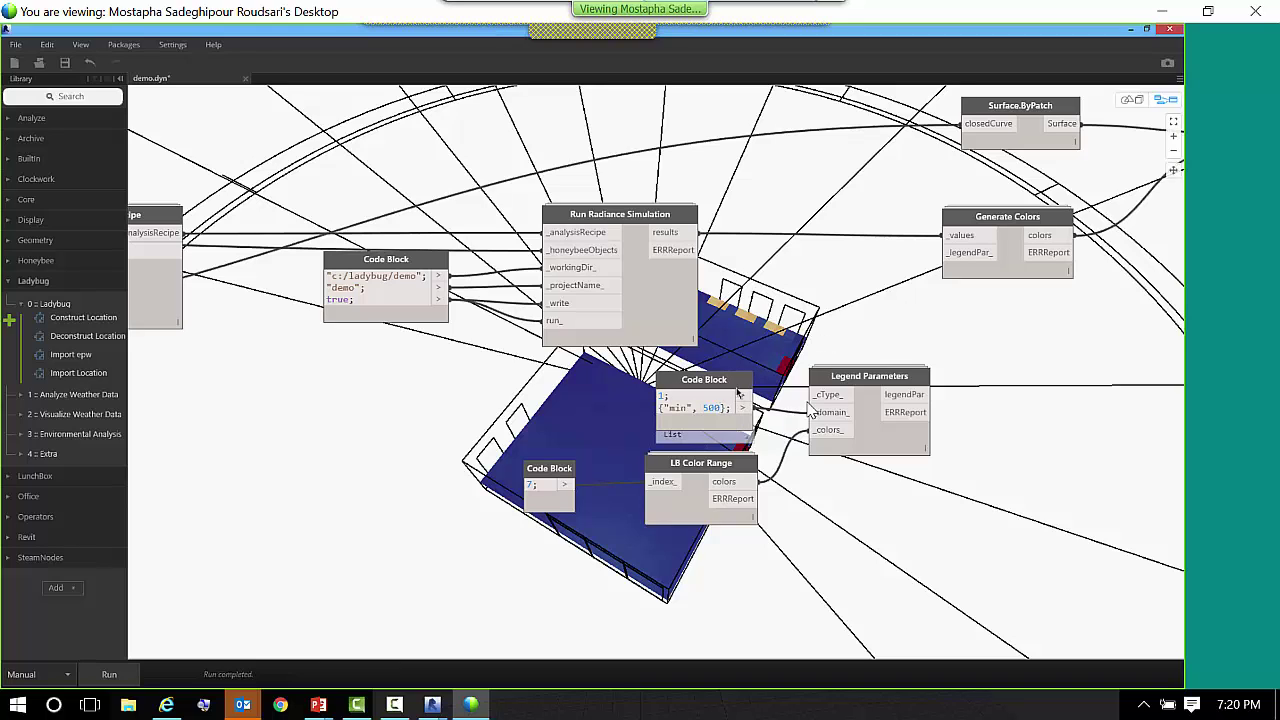
left_click(846, 340)
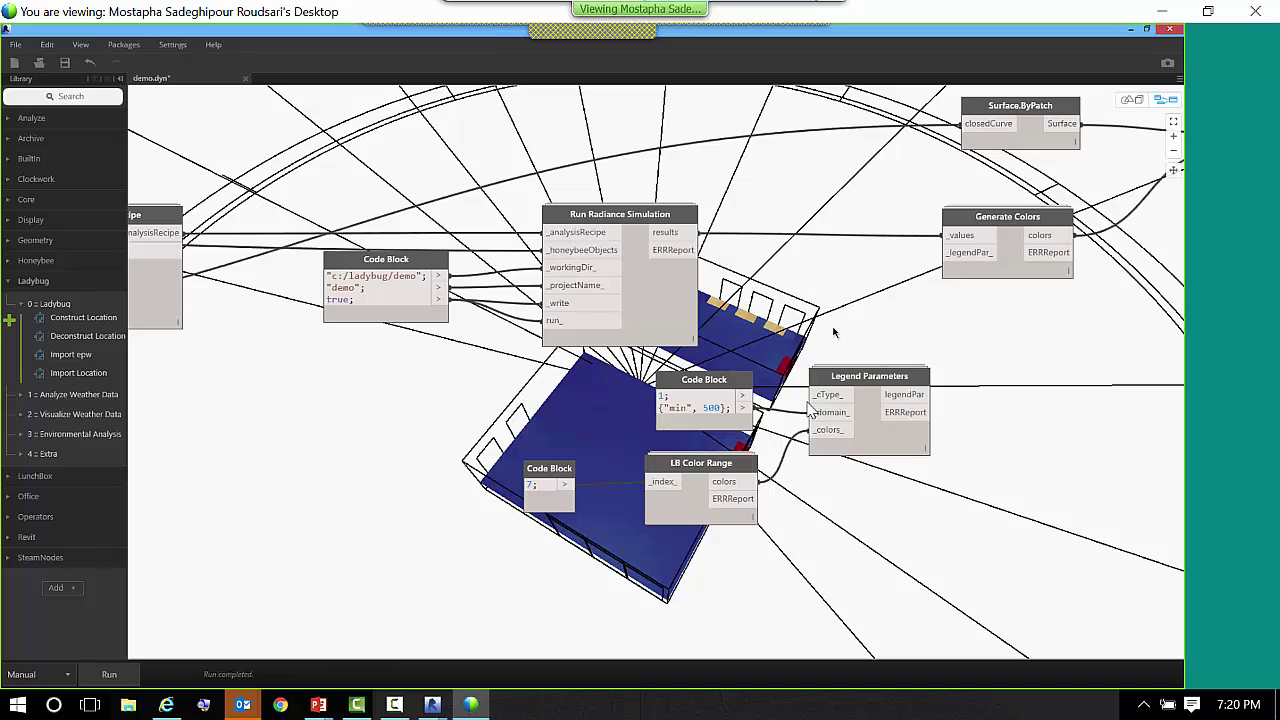
- Change the LB Color Range index Code Block from 7 to 6
mouse_move(826, 436)
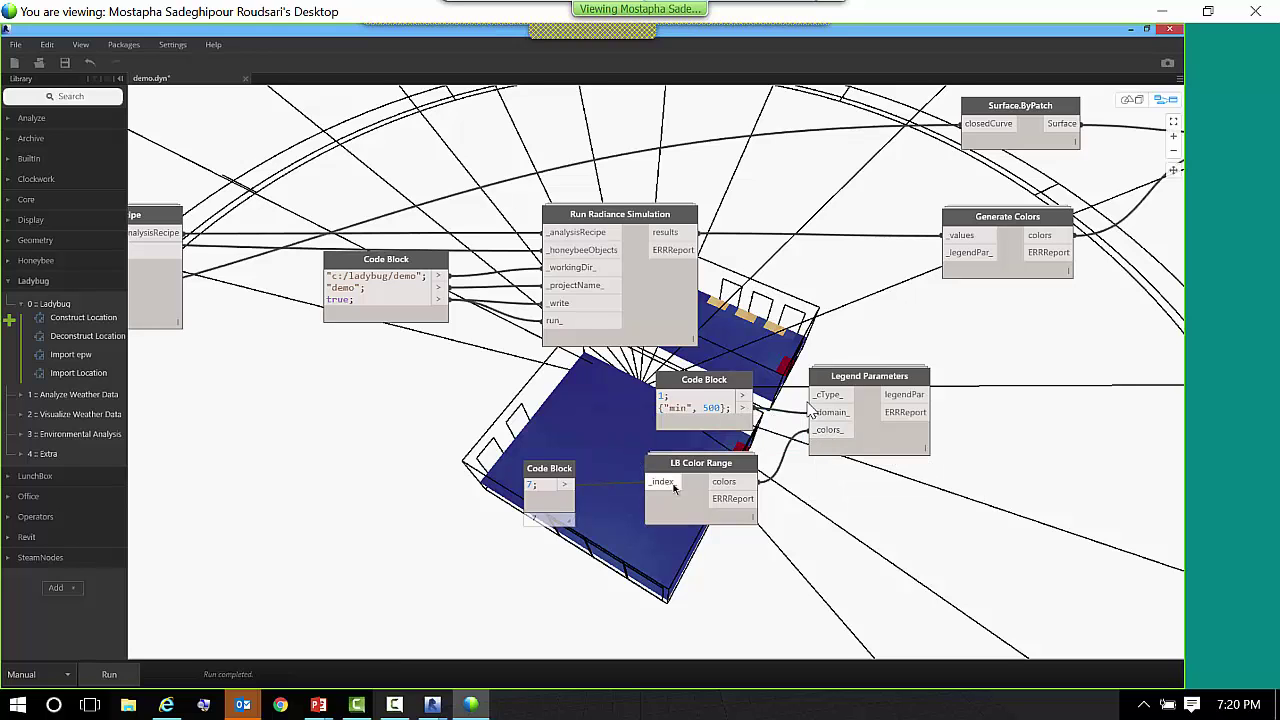
mouse_move(657, 483)
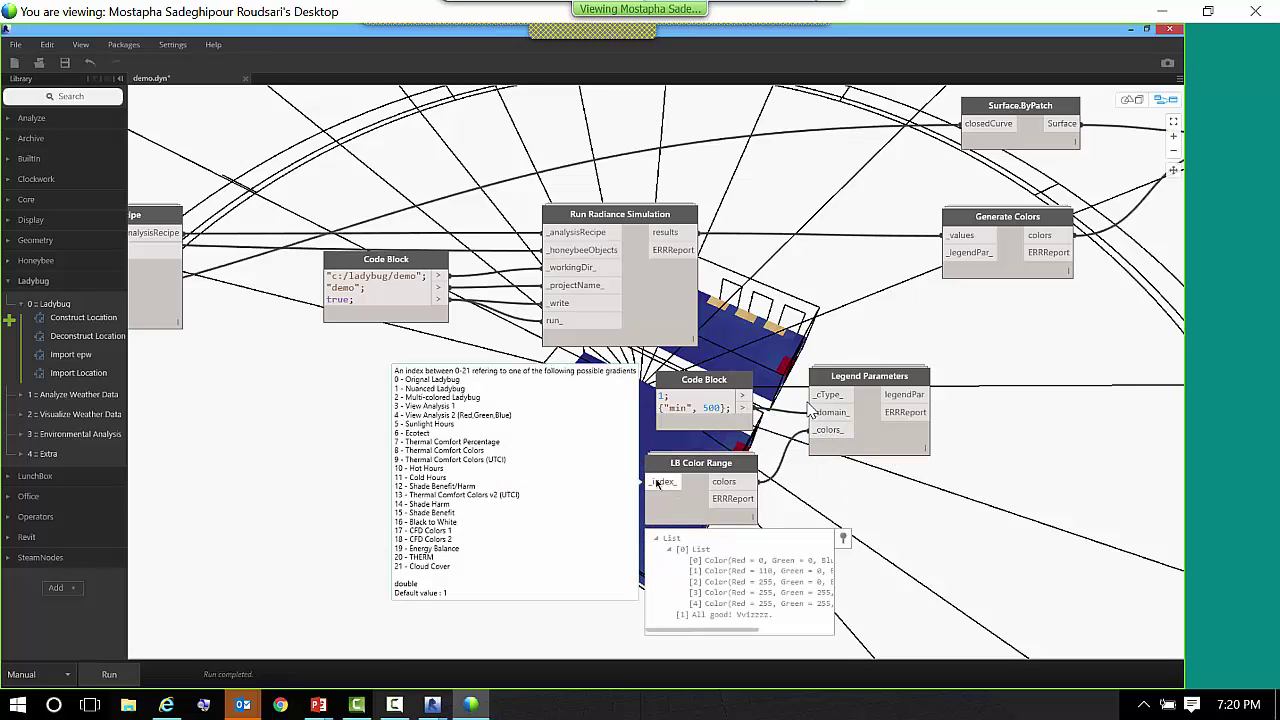
double_click(539, 484)
type("7;")
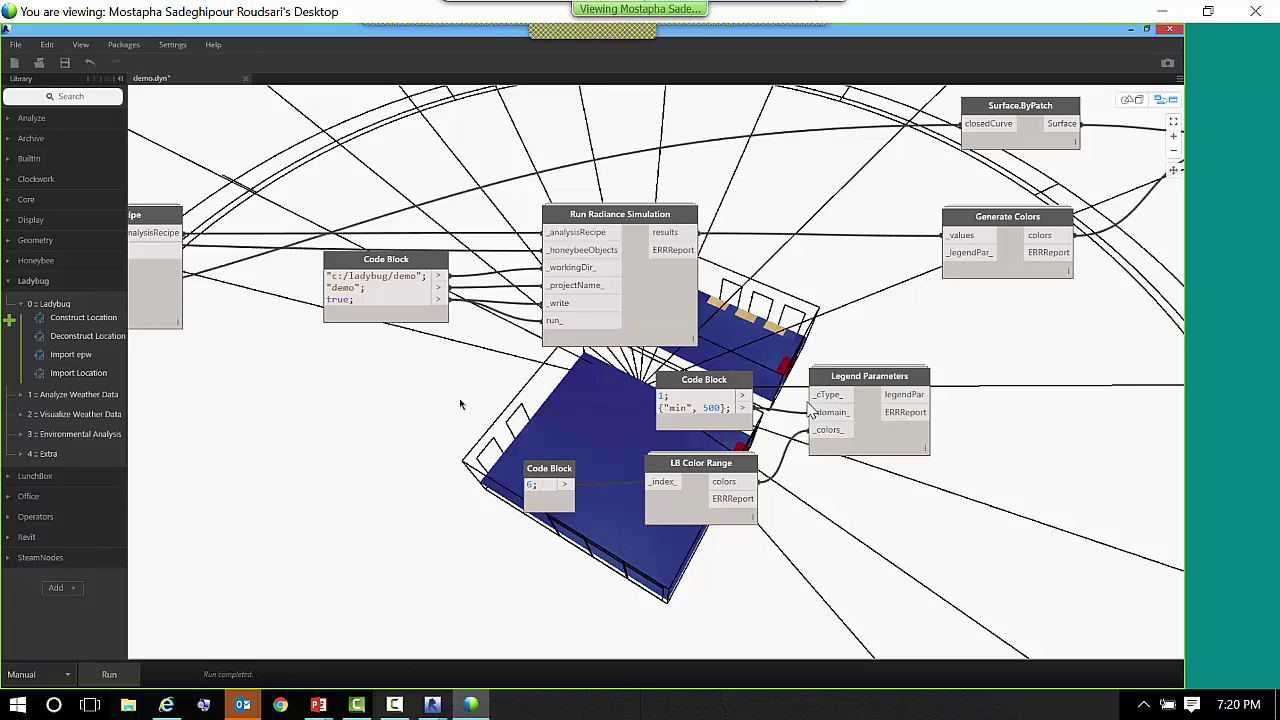
- Wire Legend Parameters into Generate Colors' _legendPar_ input and run the graph
middle_click_drag(981, 433, 866, 439)
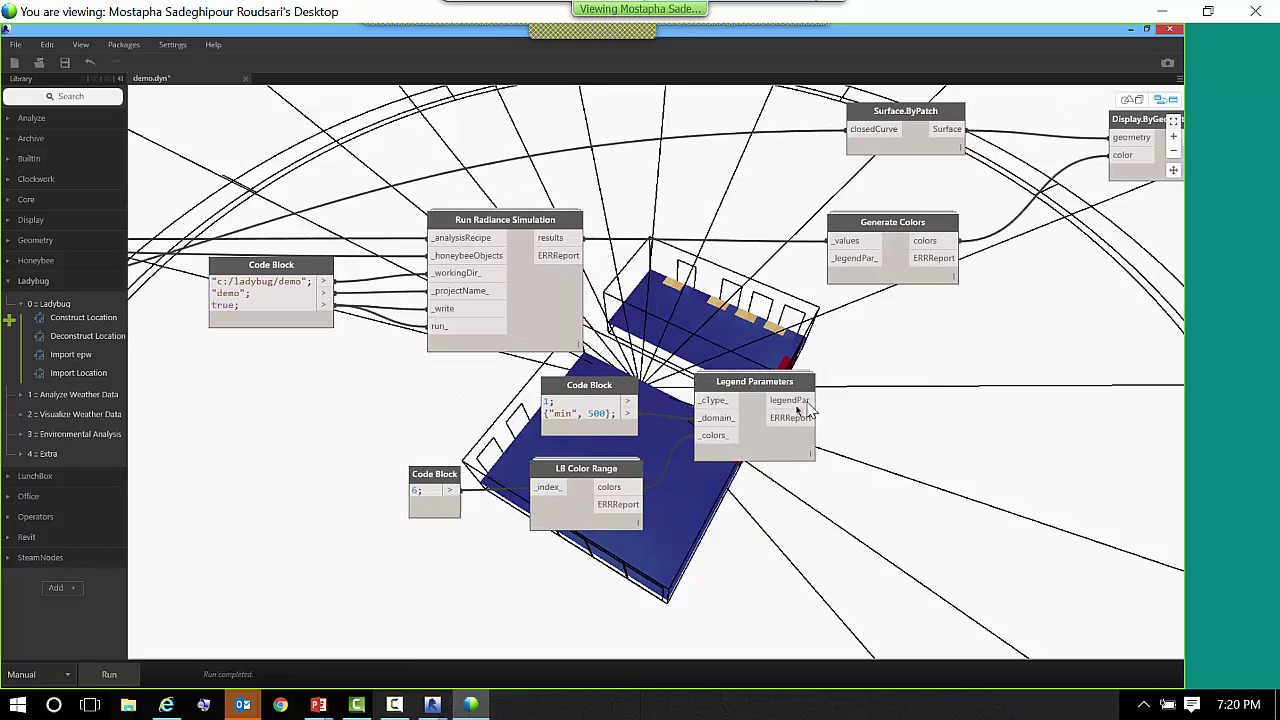
left_click(808, 400)
left_click(830, 258)
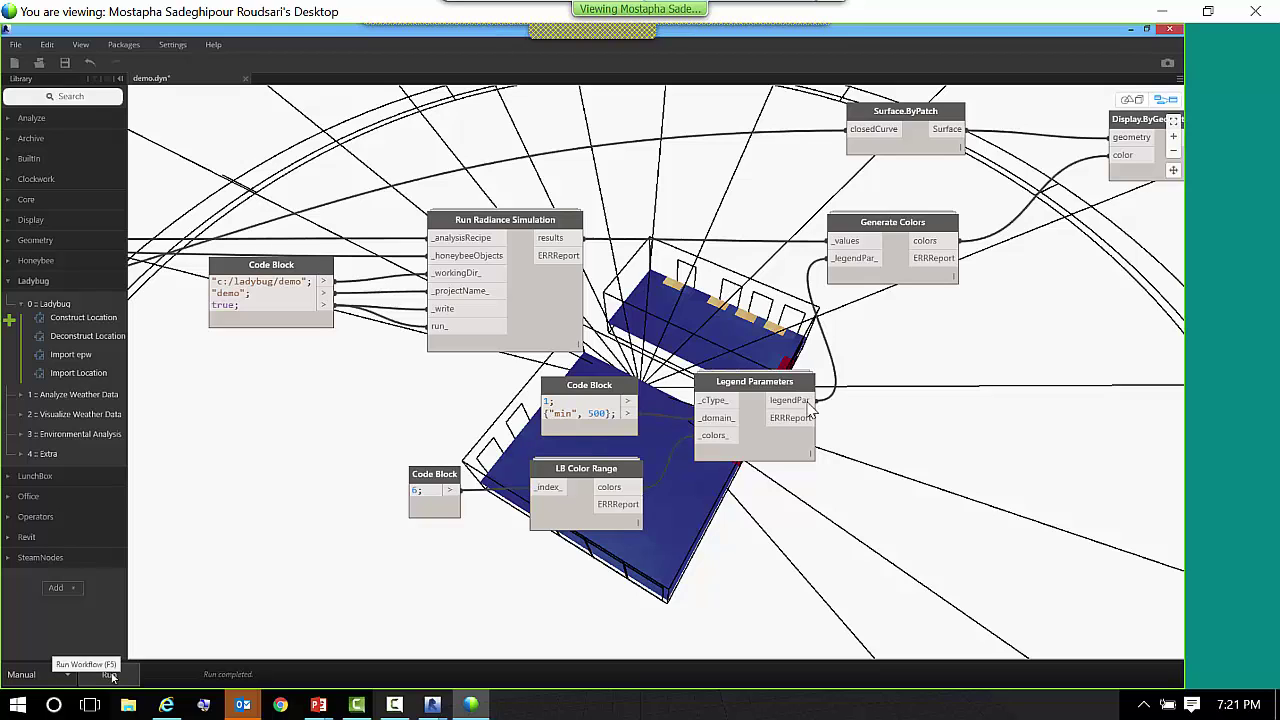
left_click(110, 675)
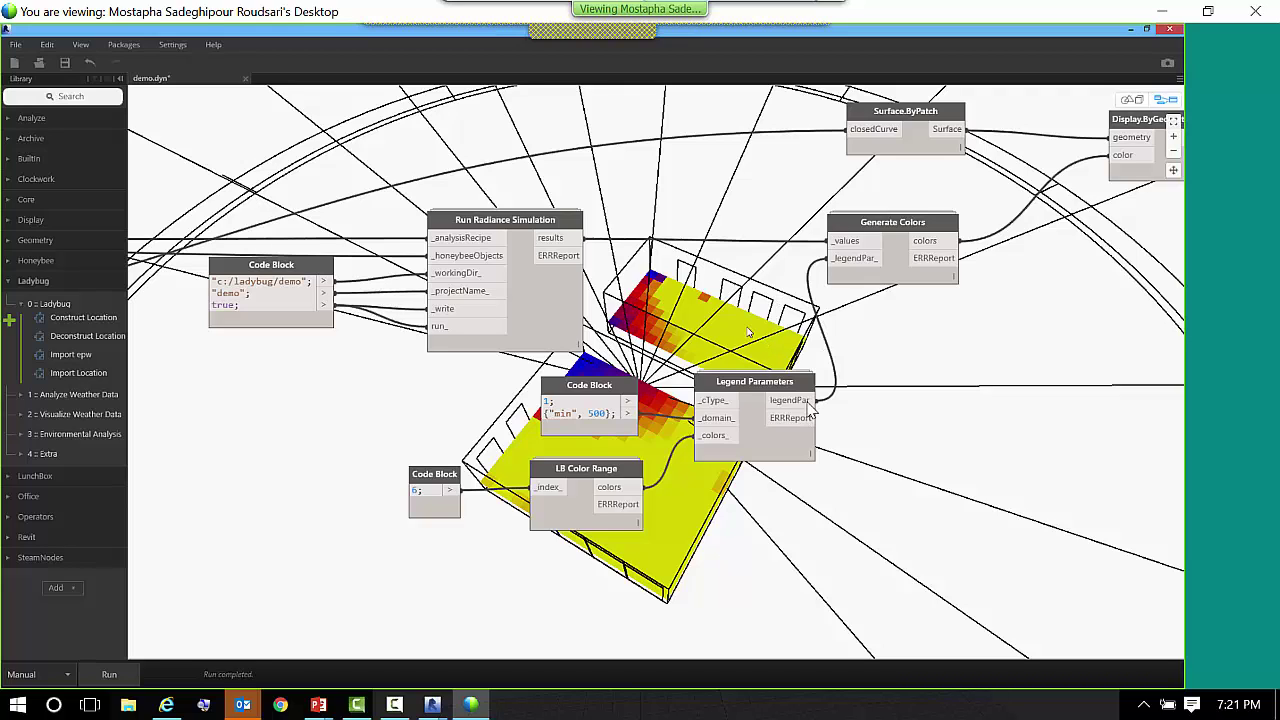
- Nudge Legend Parameters up and orbit the 3D preview to inspect the recoloured room grids
middle_click_drag(748, 332, 609, 320)
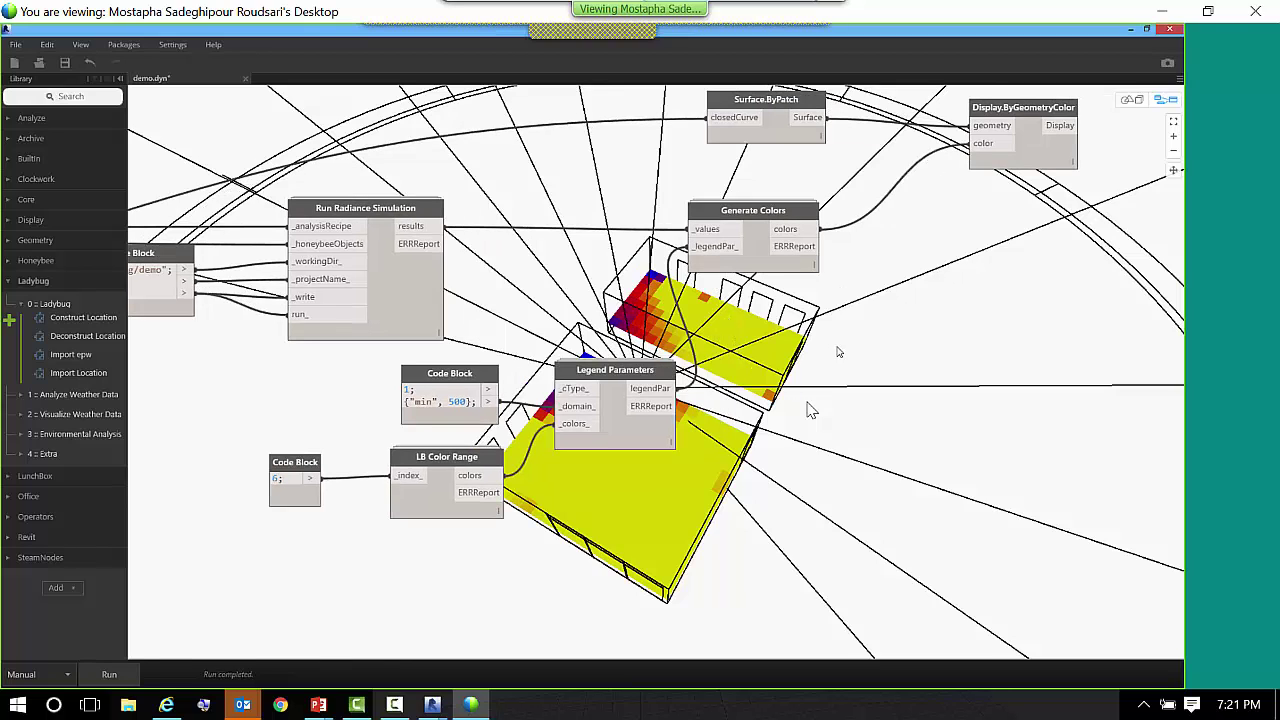
middle_click_drag(792, 364, 817, 420)
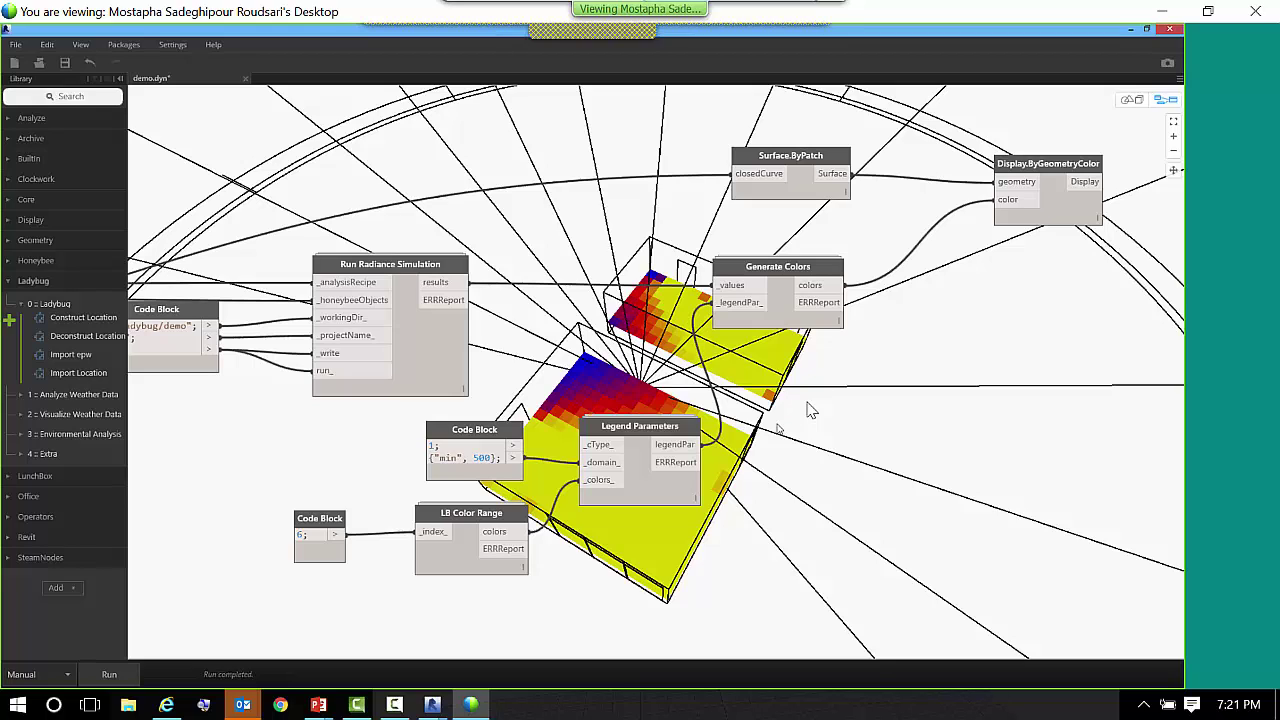
mouse_move(641, 457)
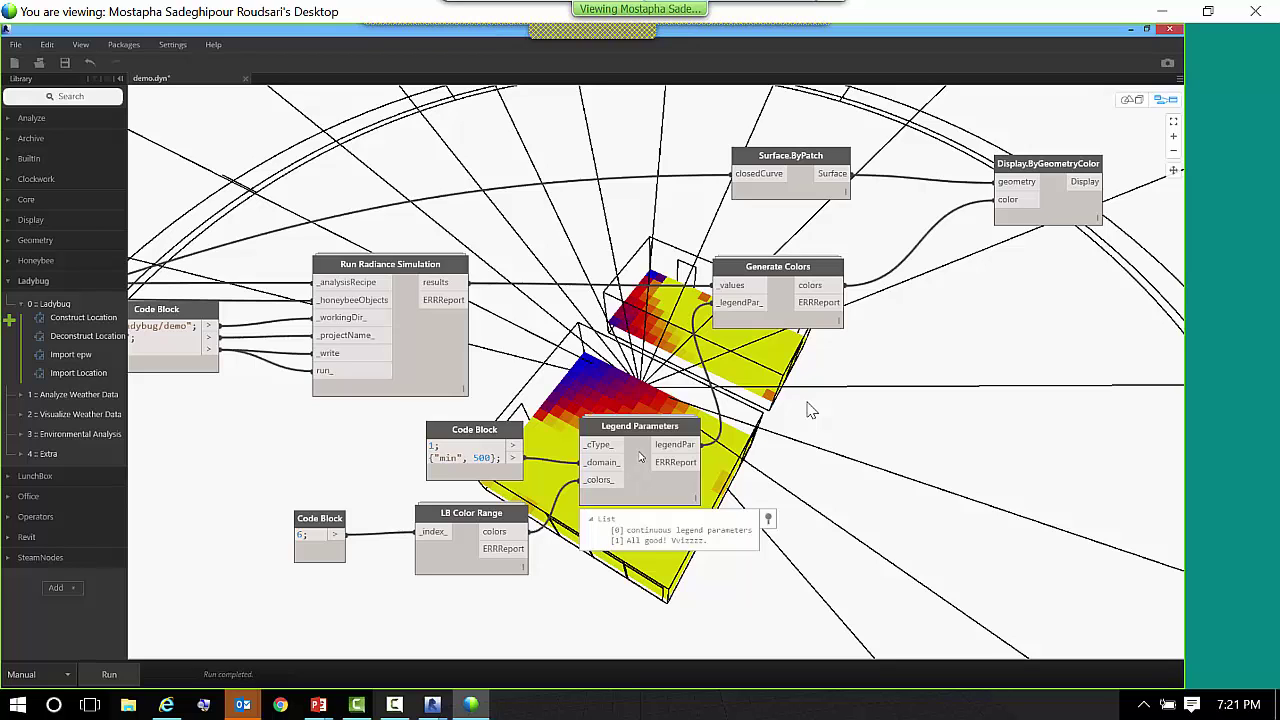
left_click_drag(648, 464, 647, 455)
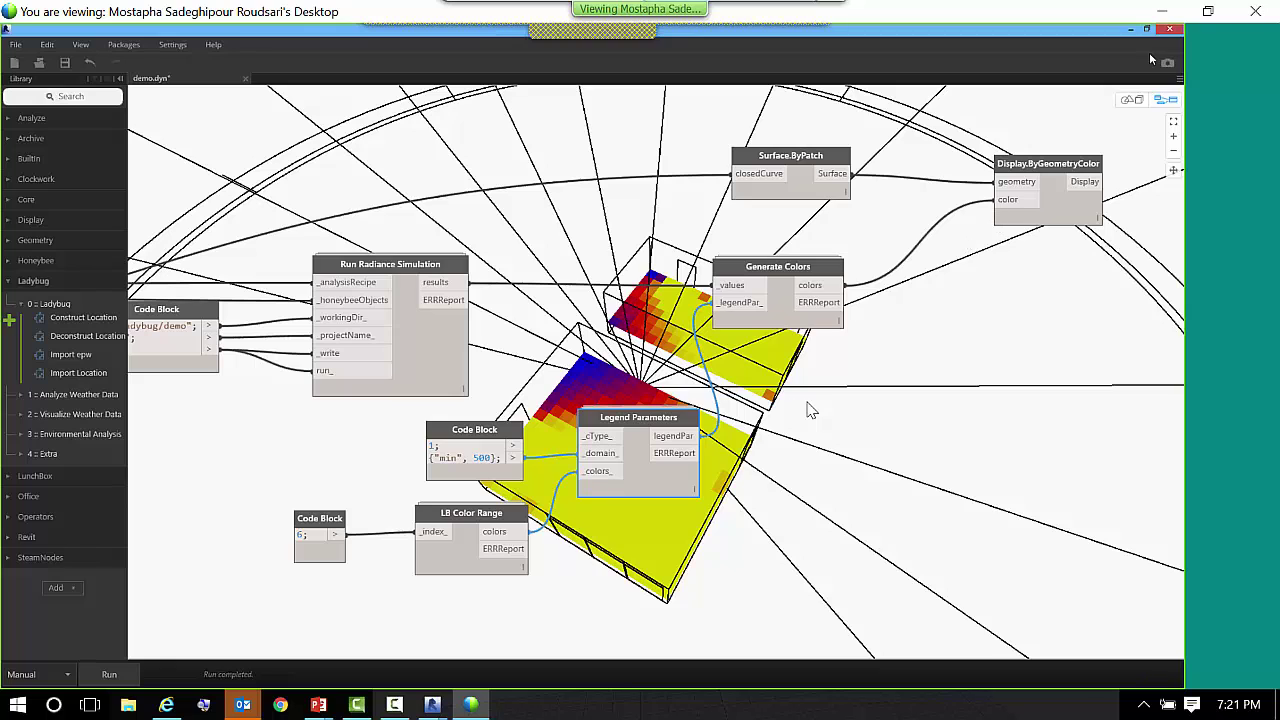
left_click(1140, 100)
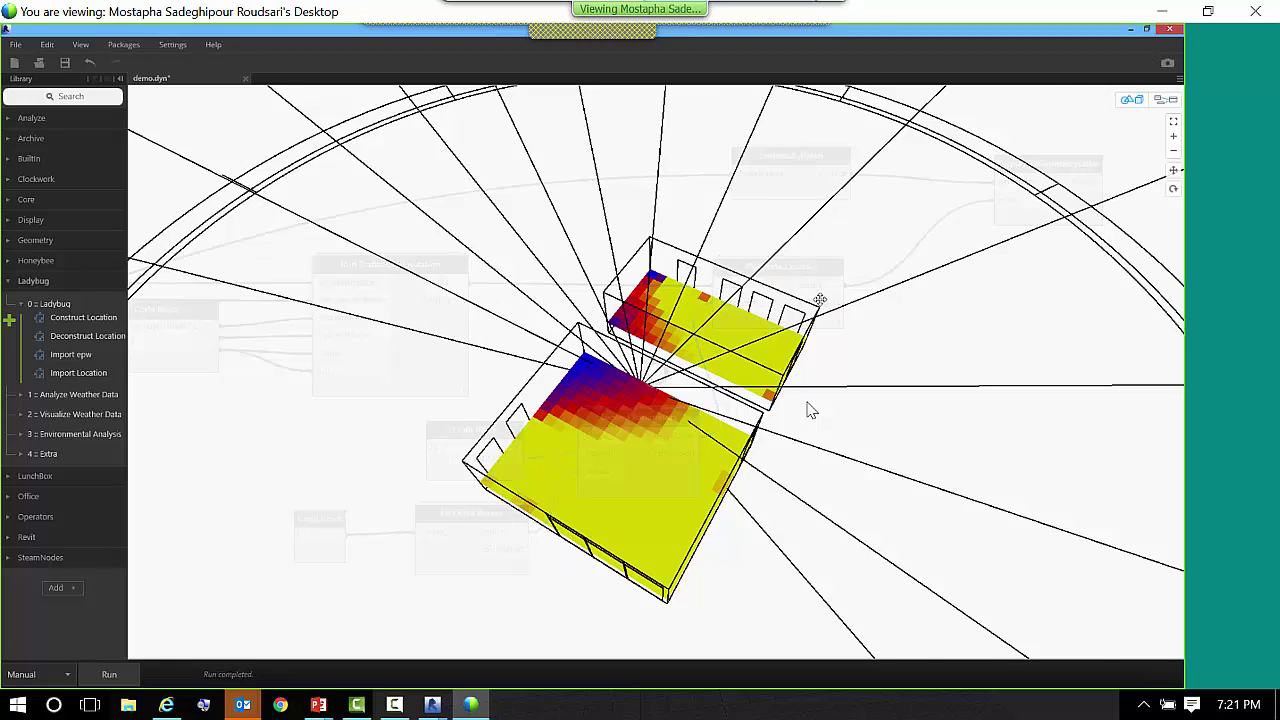
mouse_move(820, 300)
right_mouse_down()
mouse_move(735, 355)
mouse_move(733, 327)
mouse_move(742, 336)
right_mouse_up()
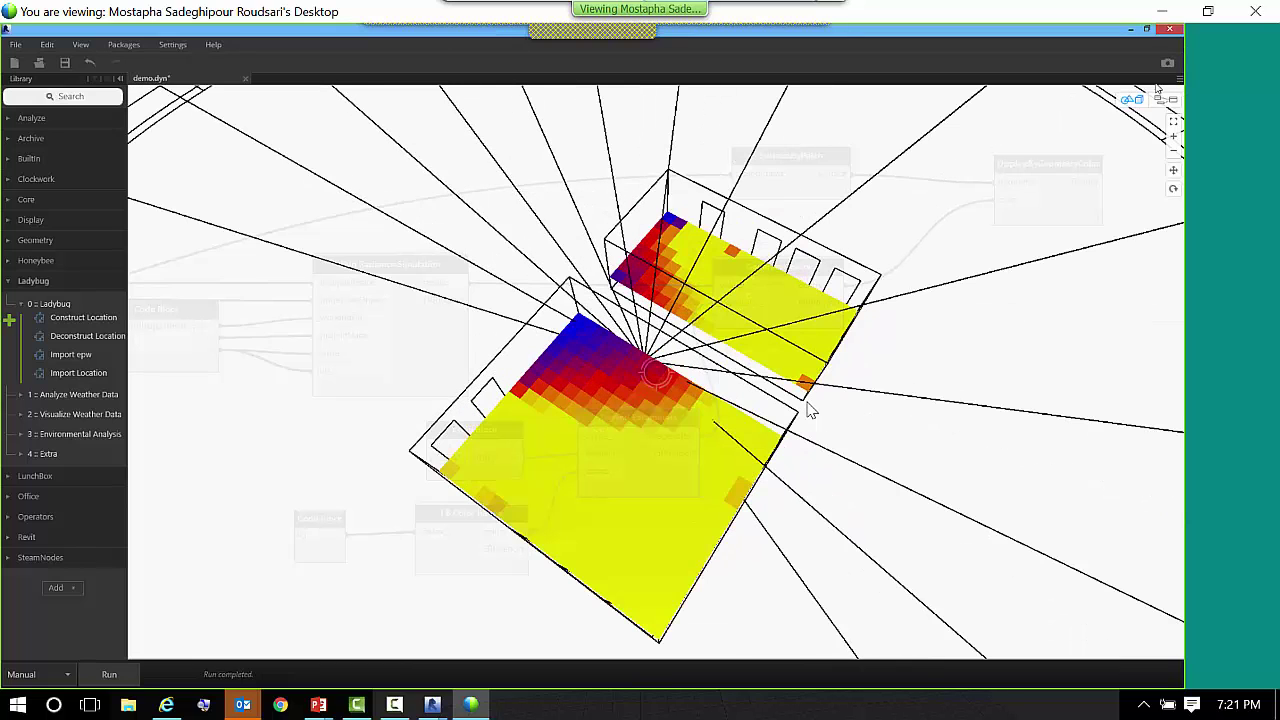
left_click(1159, 101)
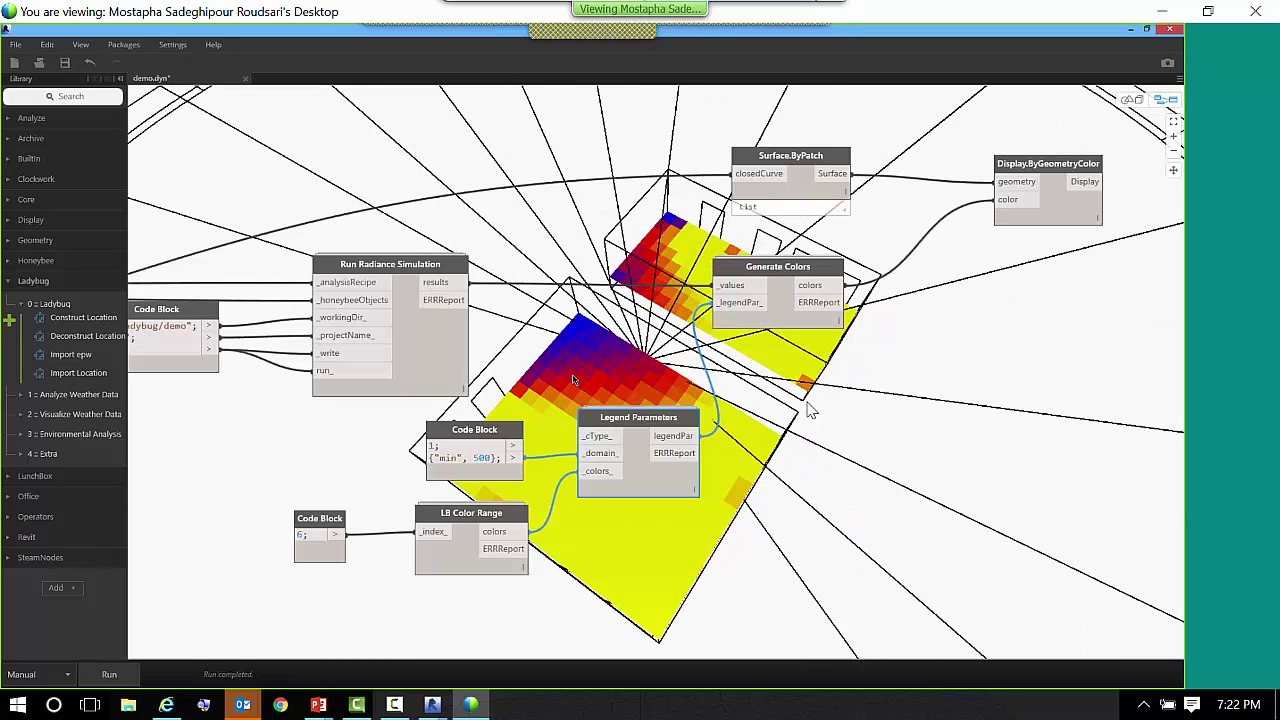
- Change the legend domain to {"min", 300, 500, 2000} and re-run the graph
mouse_move(503, 440)
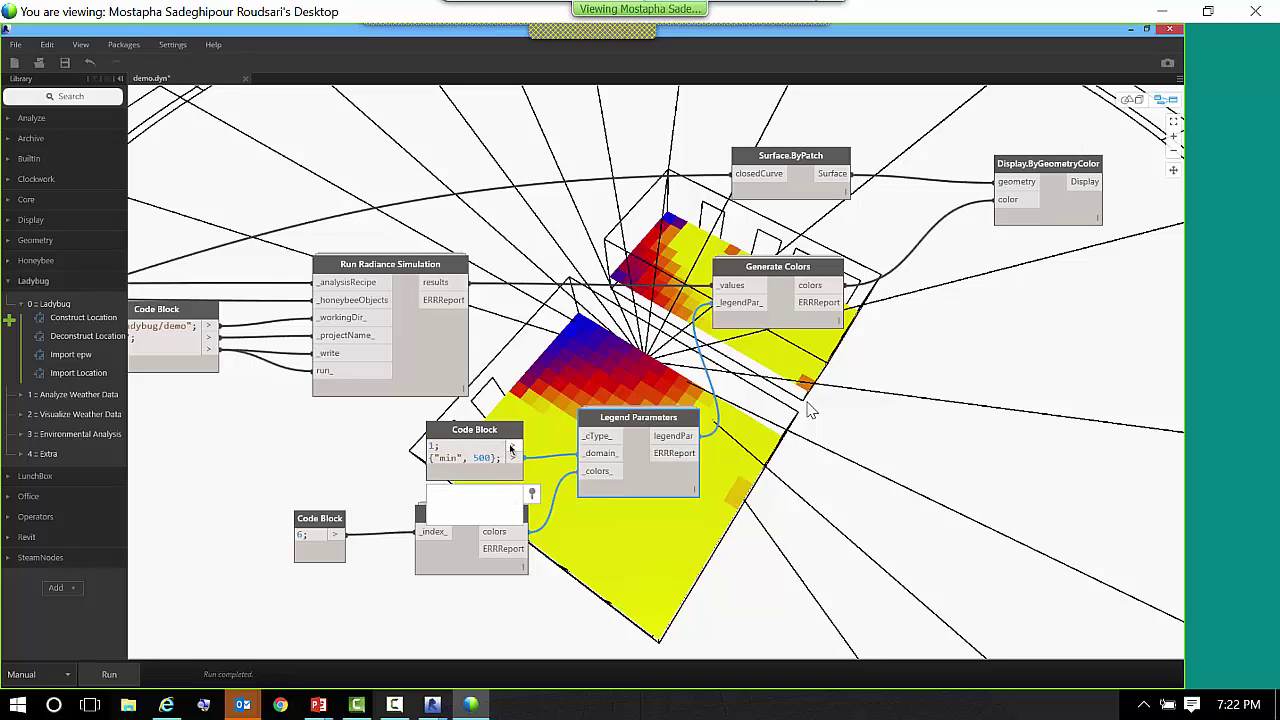
left_click_drag(512, 445, 581, 435)
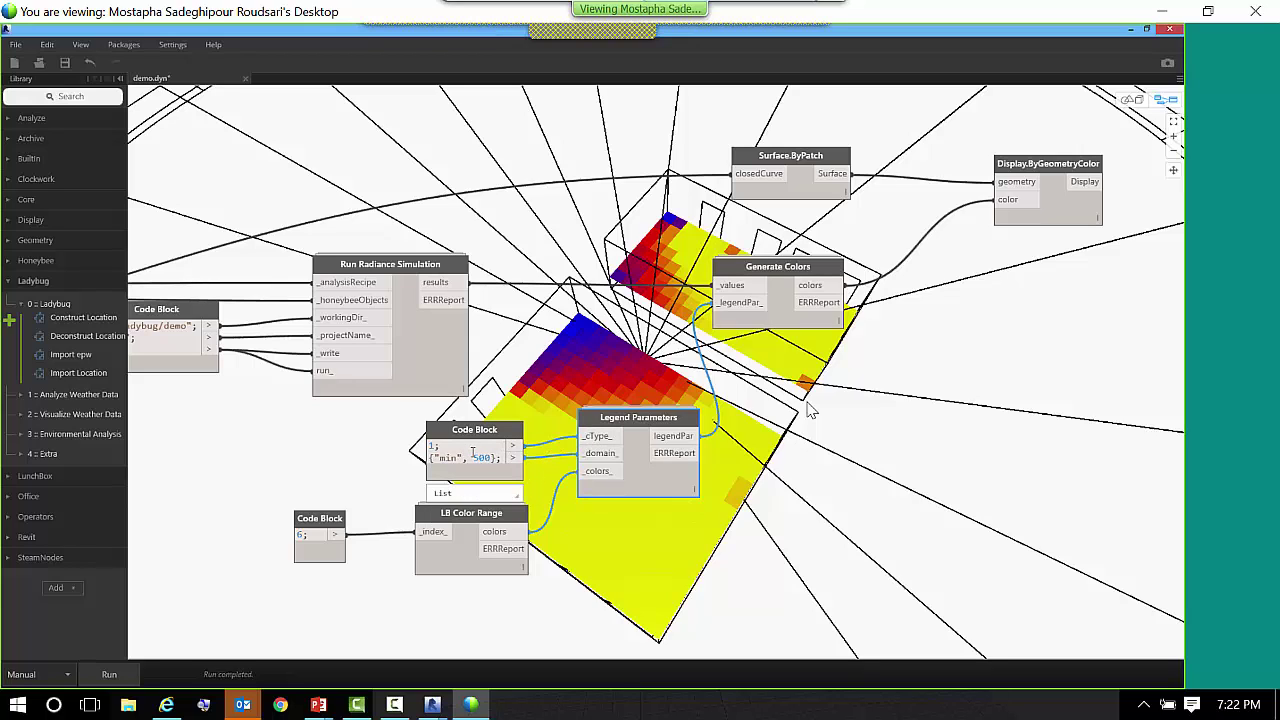
type("5")
type("300")
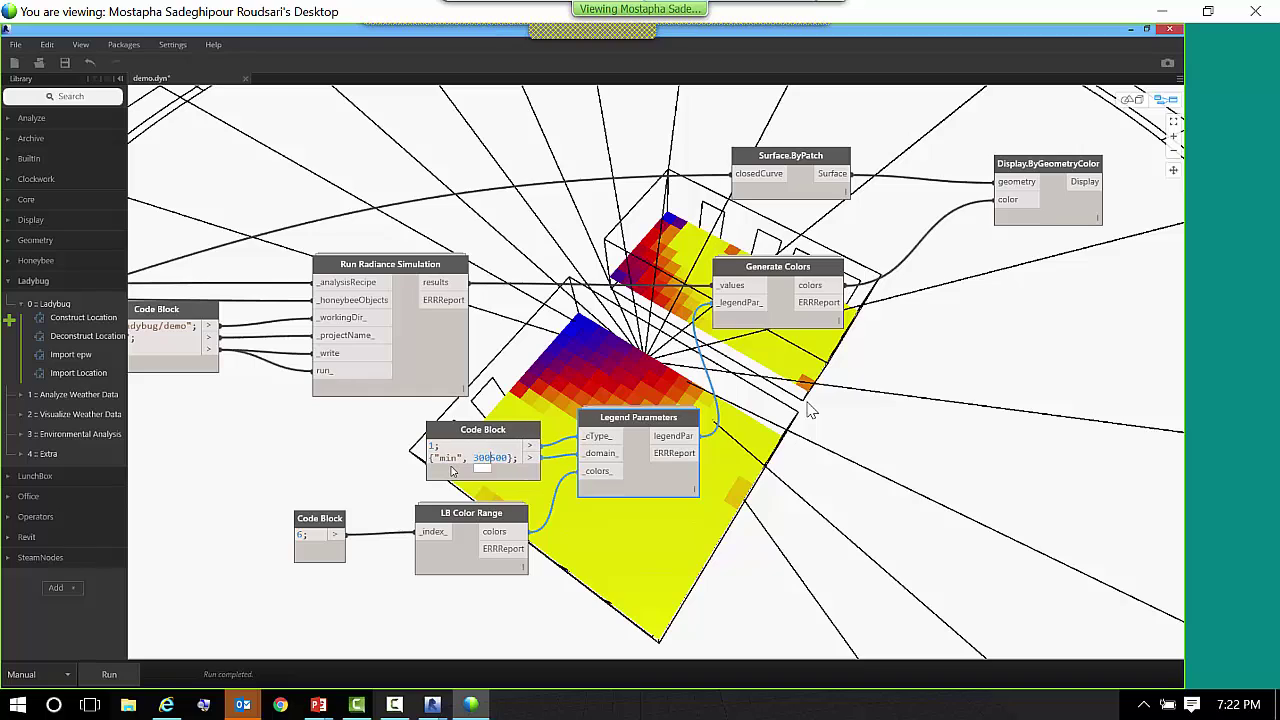
type(", ")
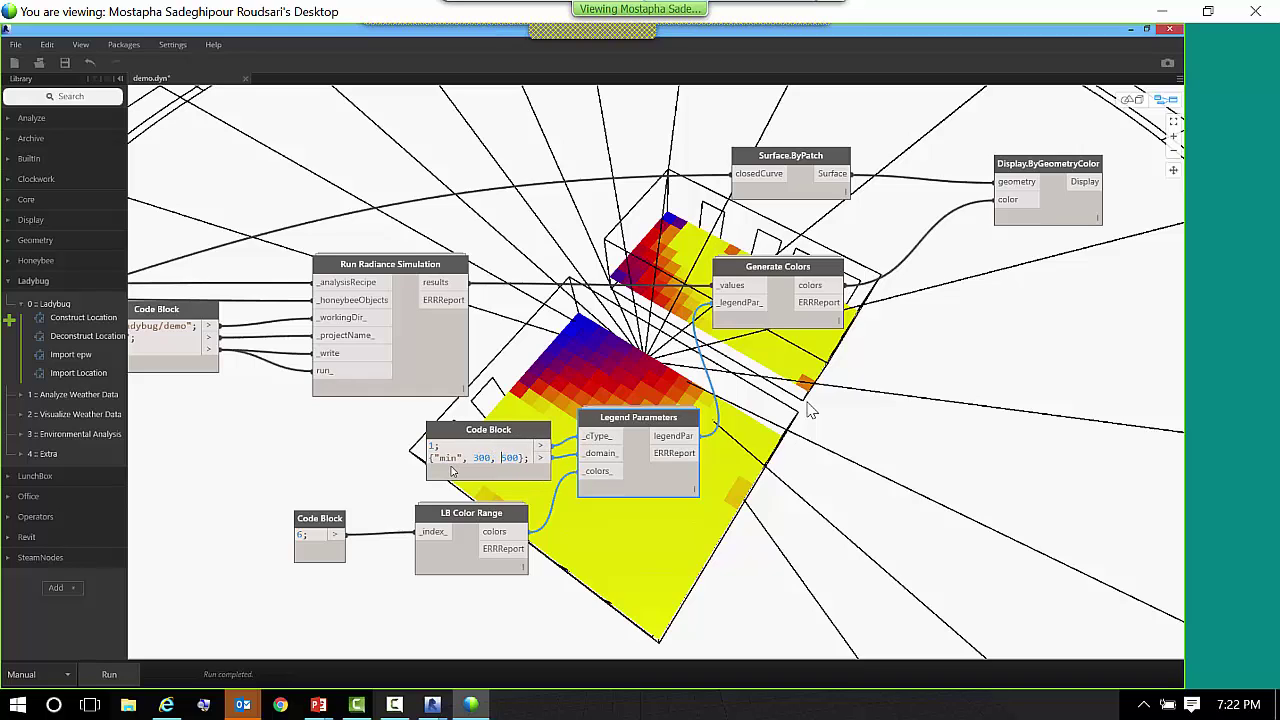
type(", 2000")
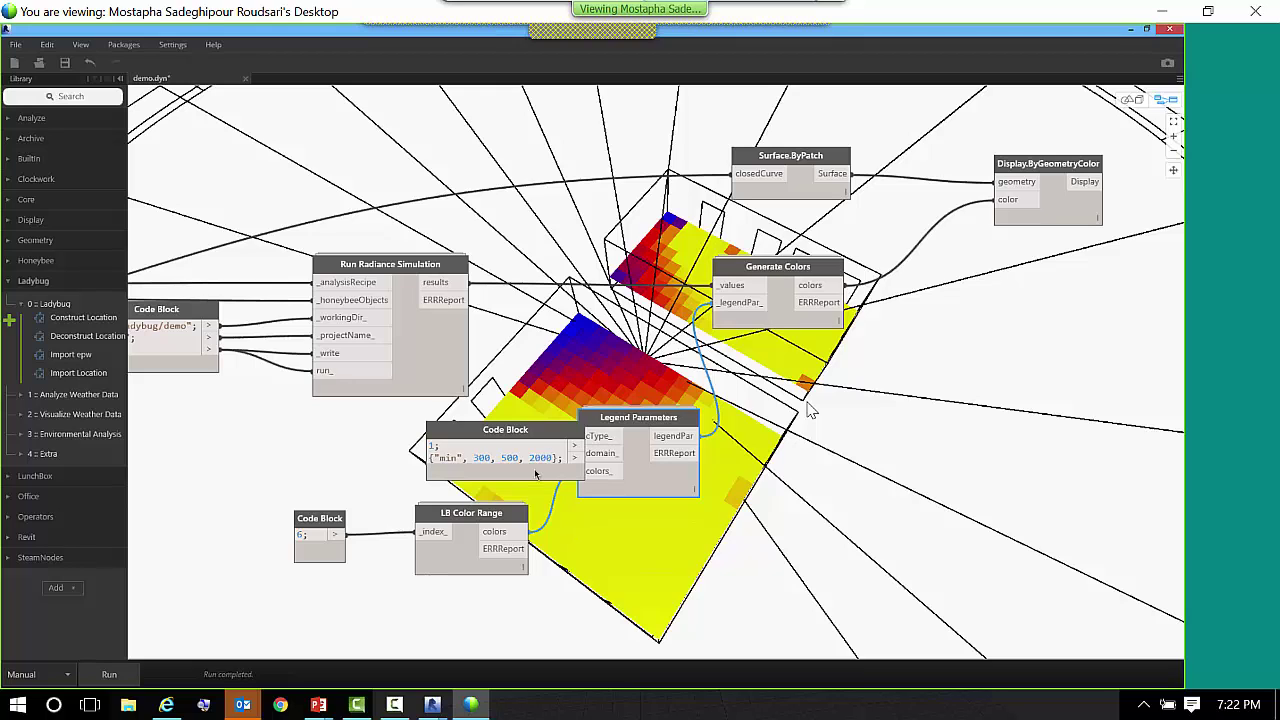
left_click_drag(513, 435, 451, 434)
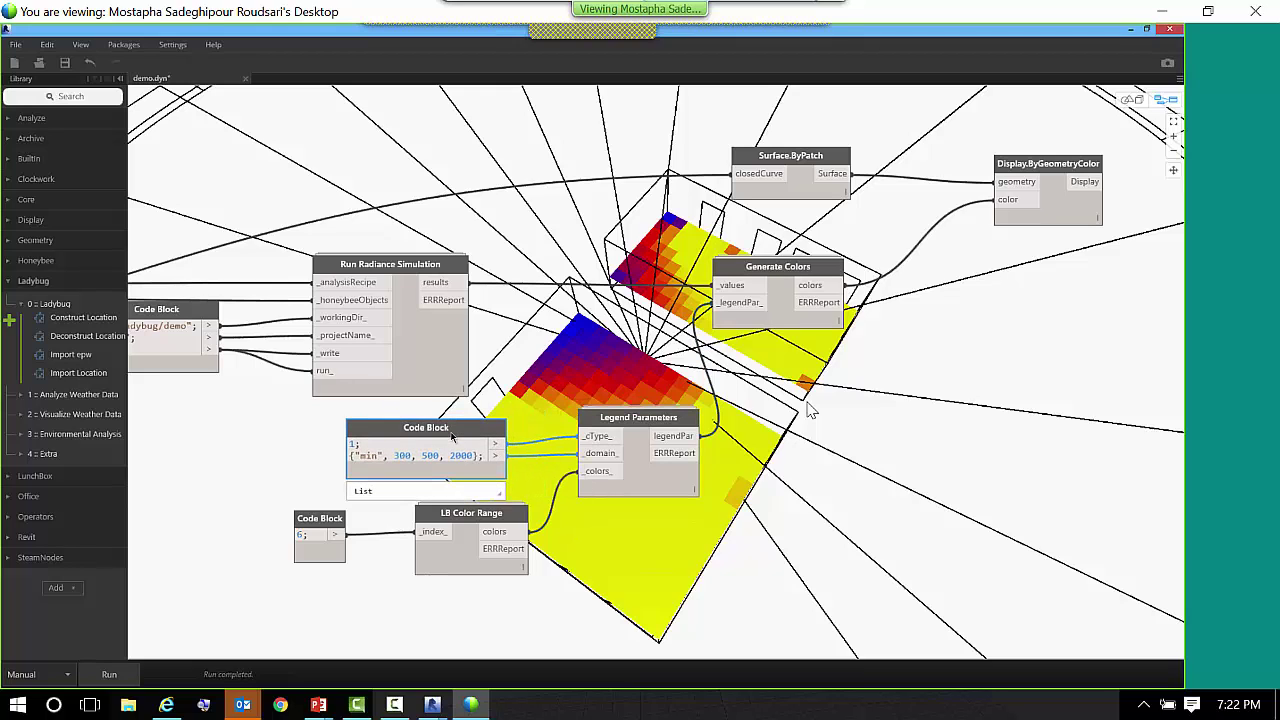
left_click(109, 674)
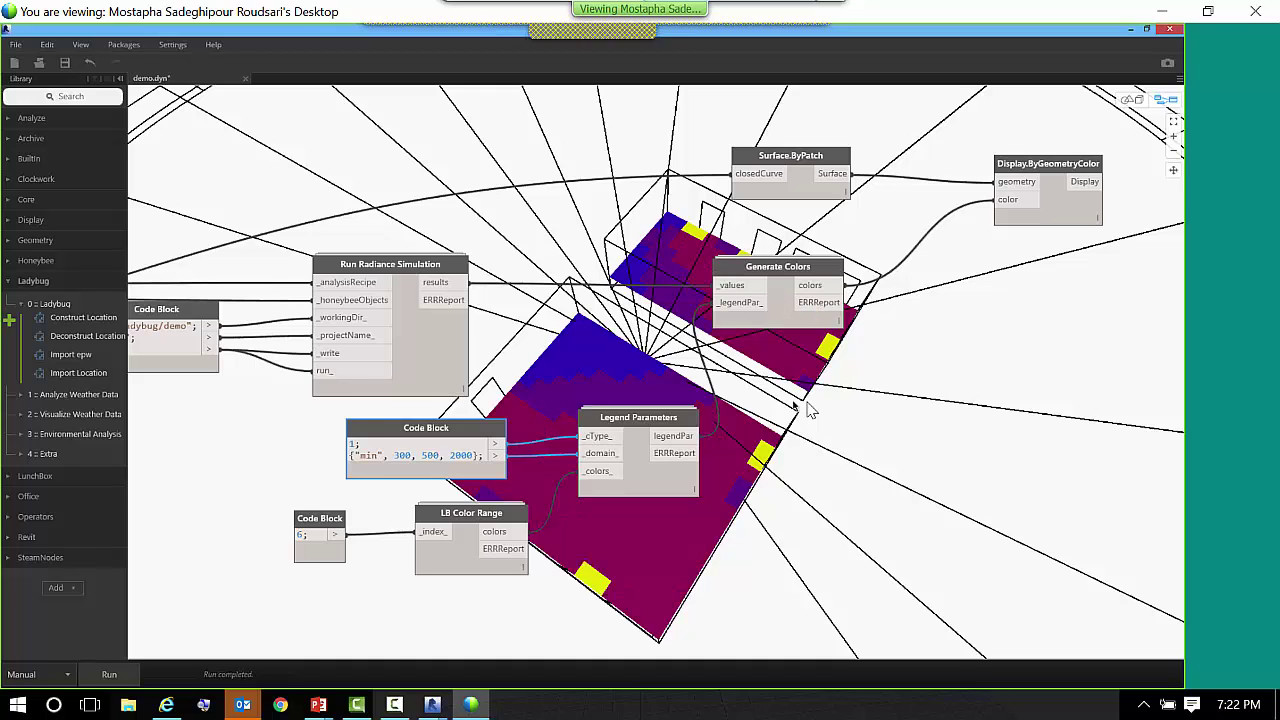
- Pan the canvas and restore Dynamo from full screen so Revit's 3D view shows beside it
middle_click_drag(840, 440, 725, 292)
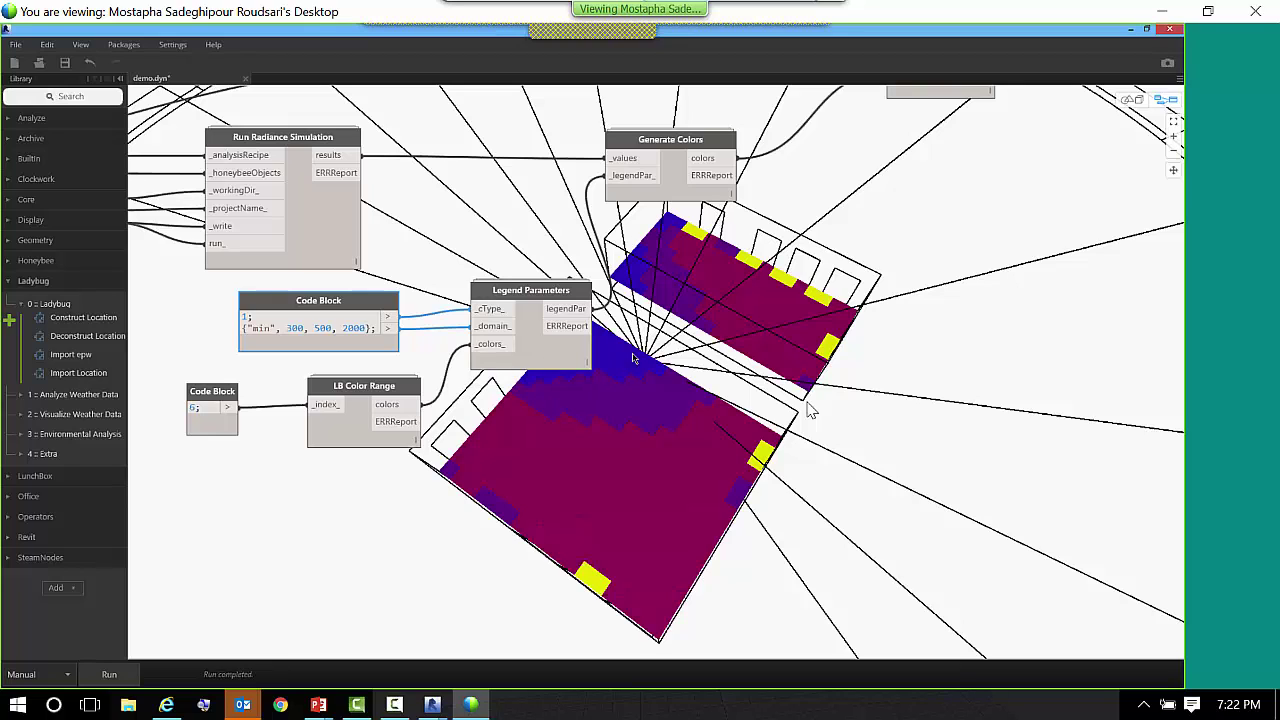
middle_click_drag(676, 376, 668, 309)
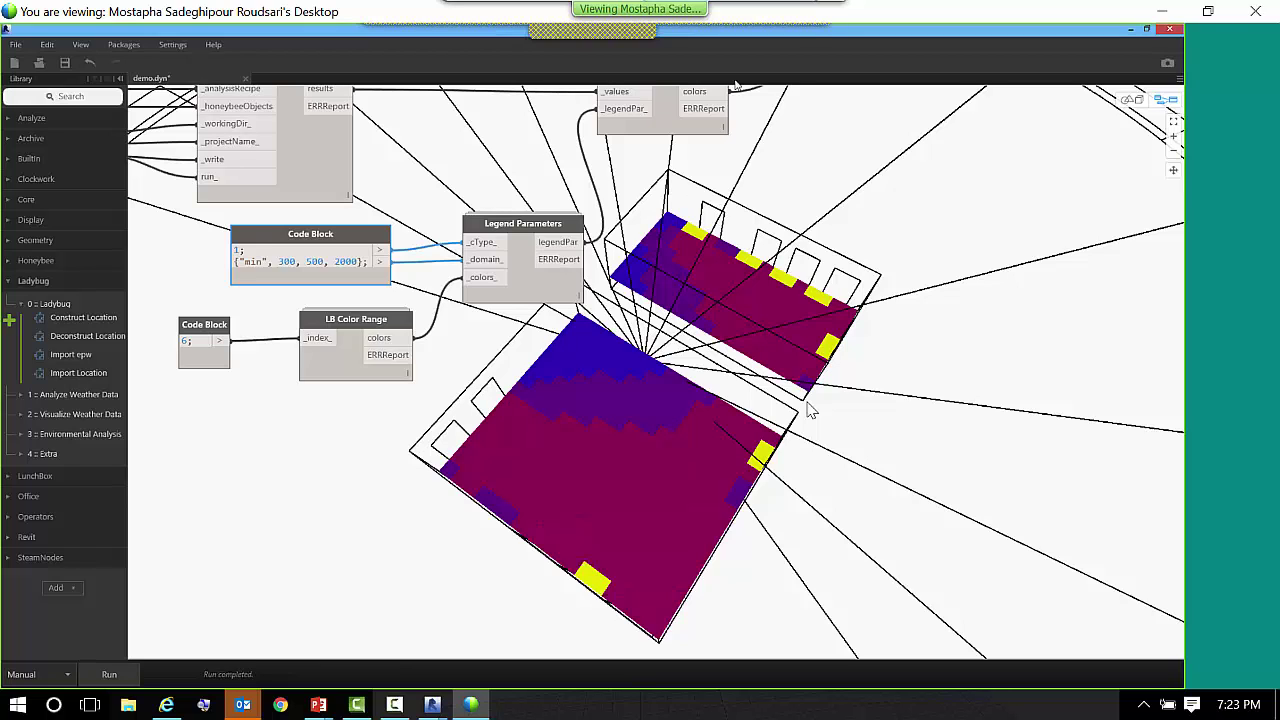
left_click_drag(764, 30, 433, 230)
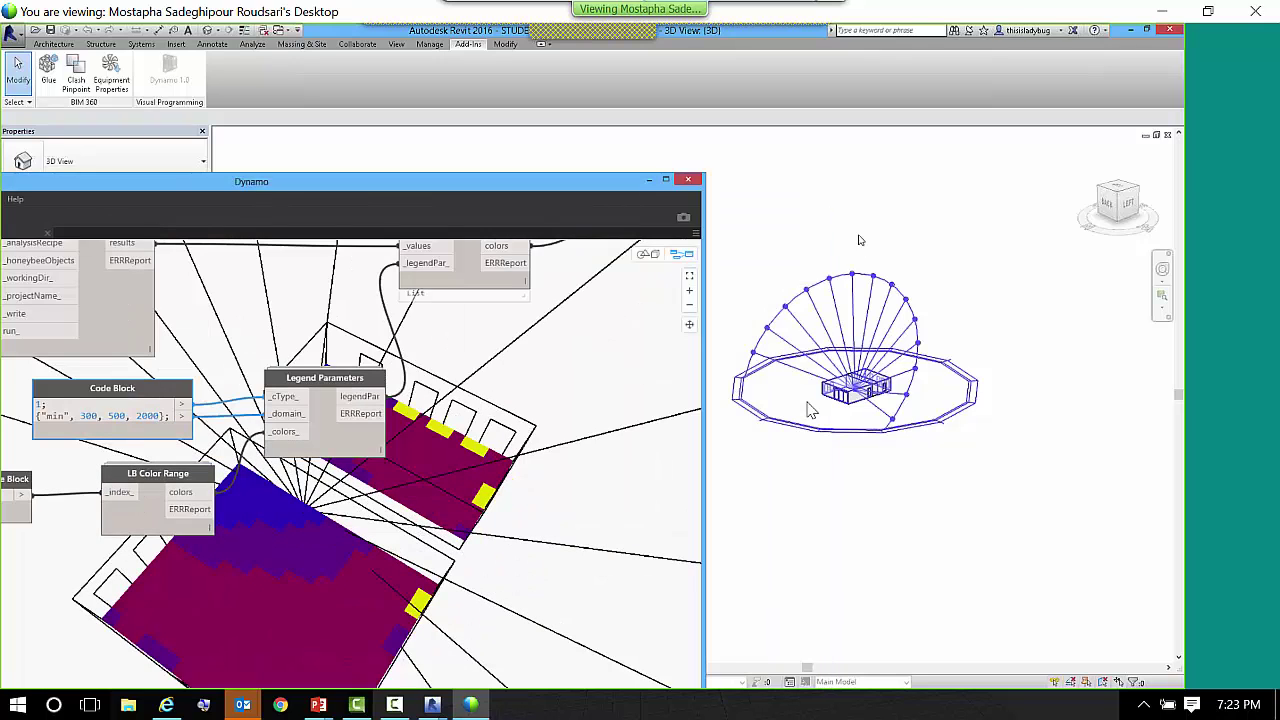
- Reposition the Dynamo window and orbit and zoom the 3-D preview of the rooms
left_click_drag(462, 188, 626, 149)
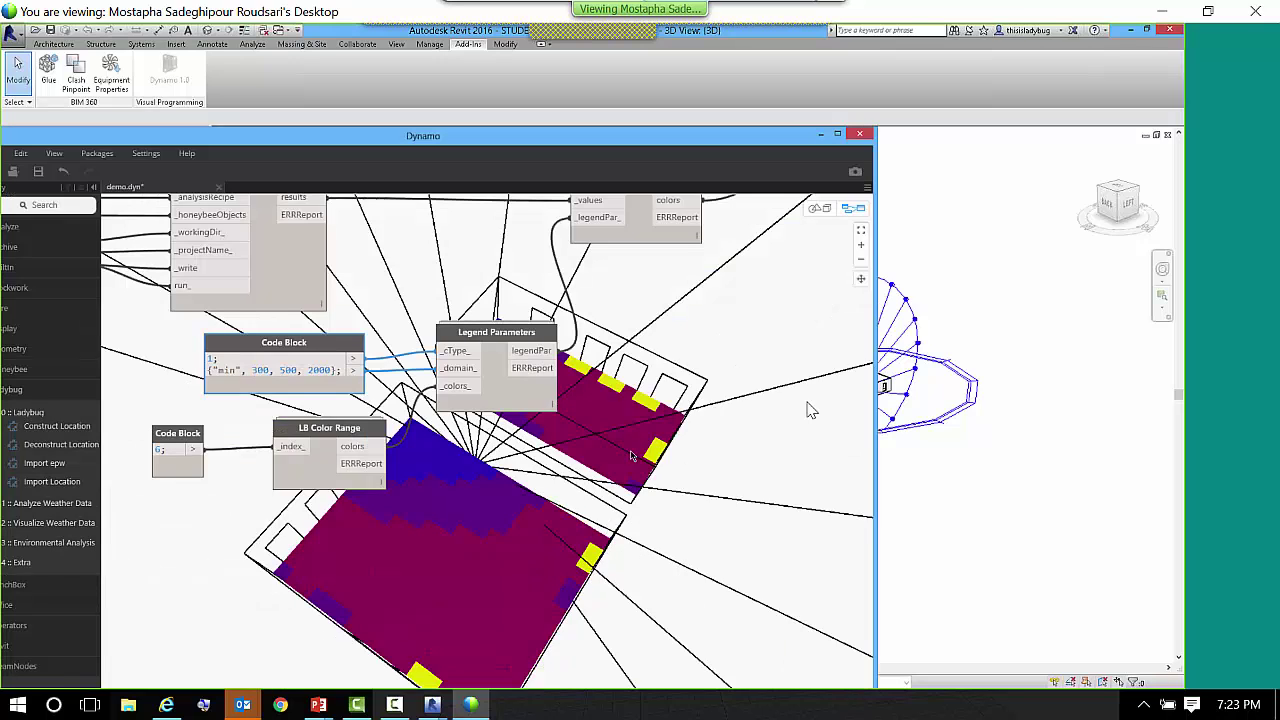
right_click(631, 456)
left_click(610, 346)
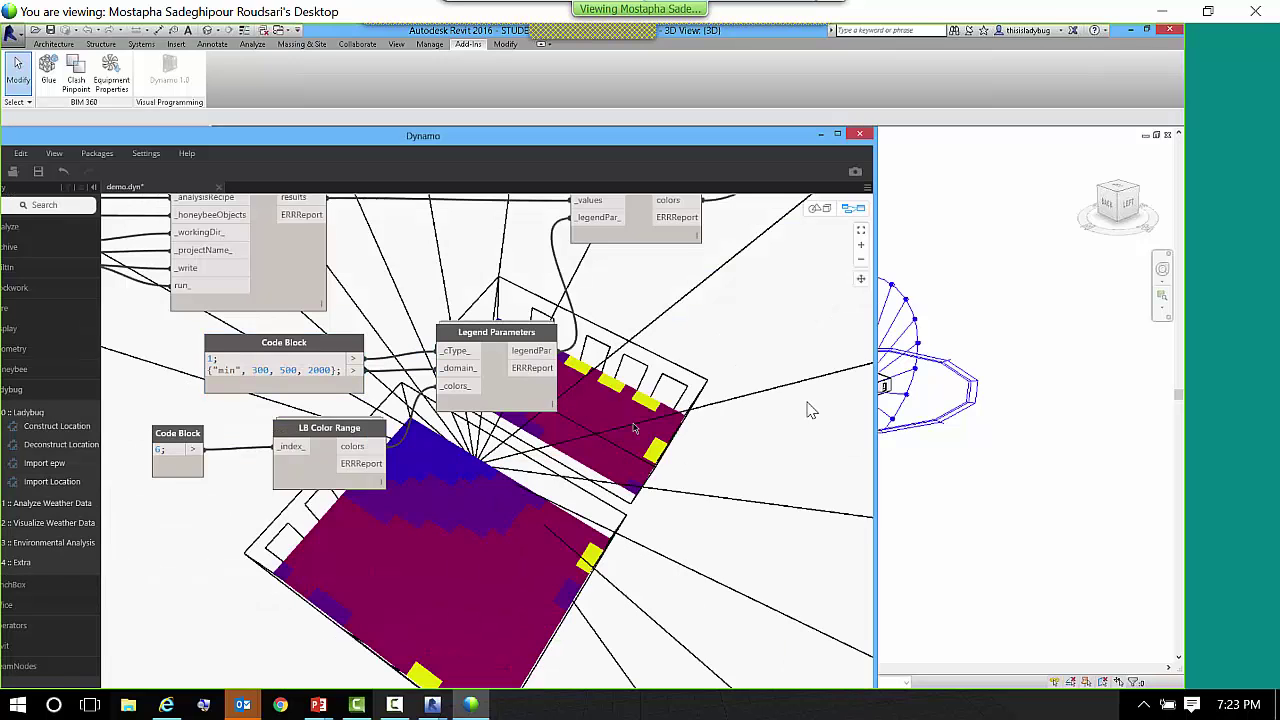
left_click(816, 212)
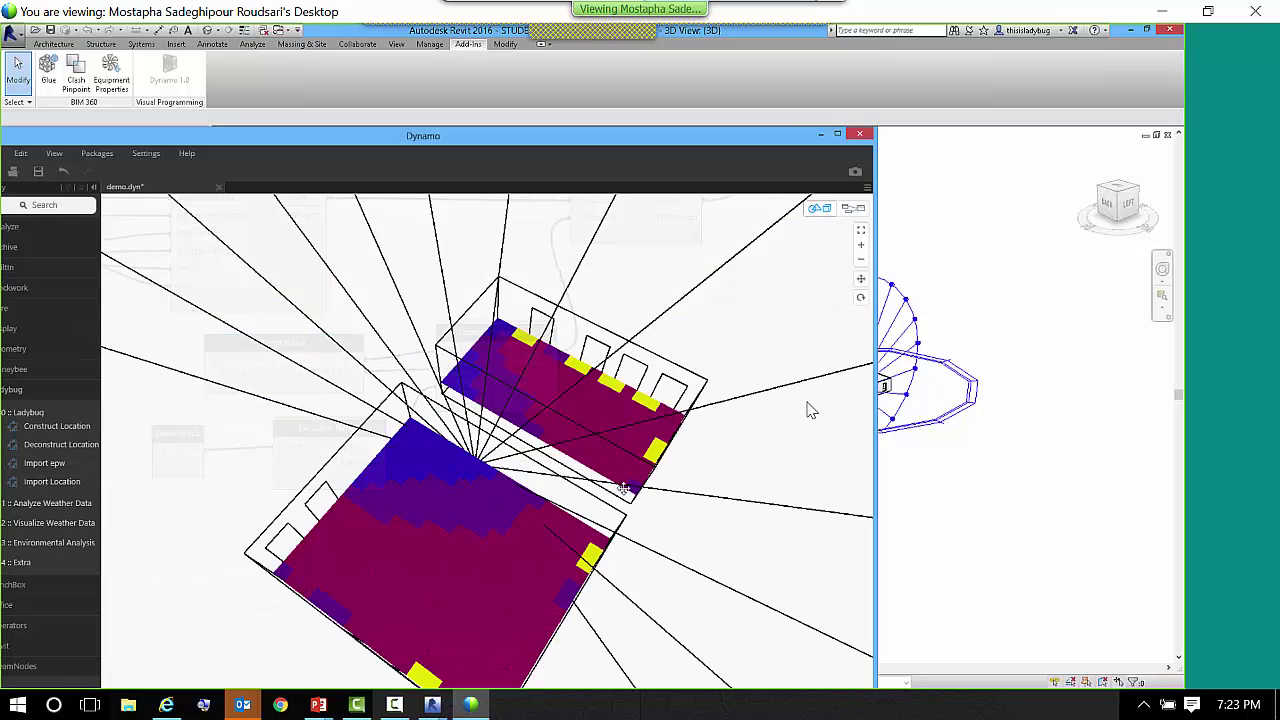
right_click_drag(556, 478, 377, 533)
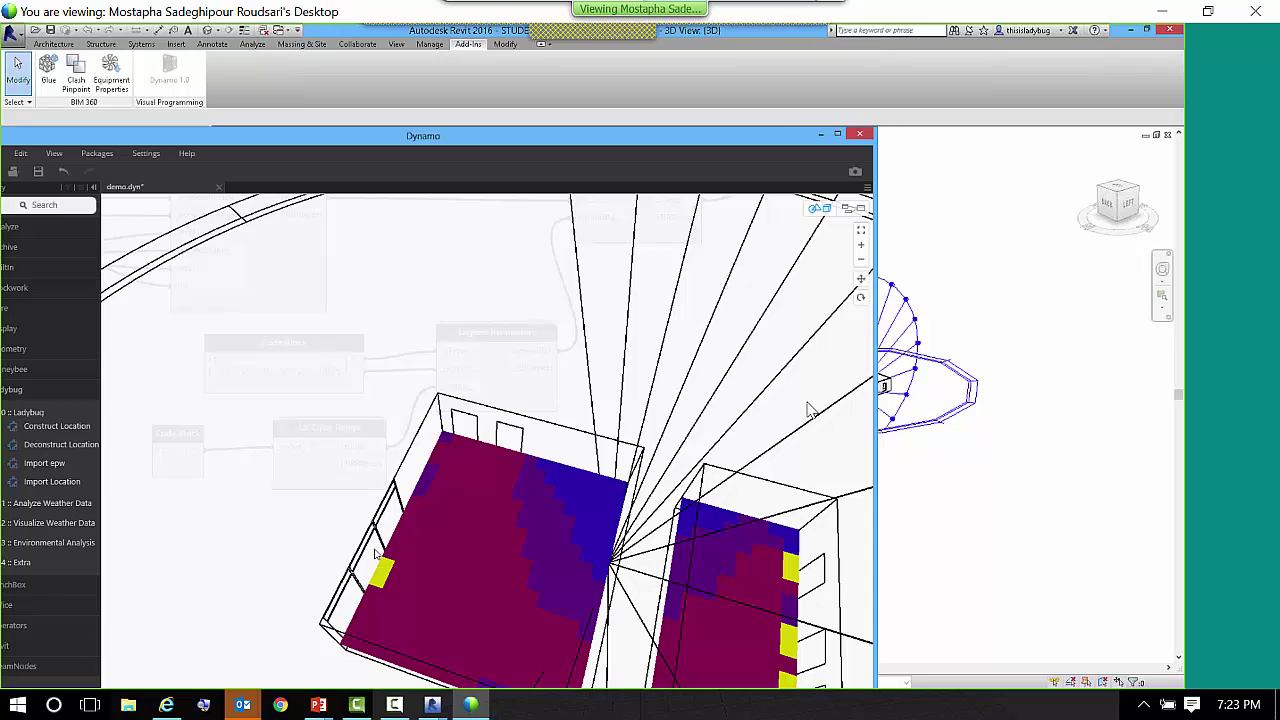
- Minimize Dynamo and select Ground Floor in Revit's Project Browser
left_click(960, 244)
left_click(836, 137)
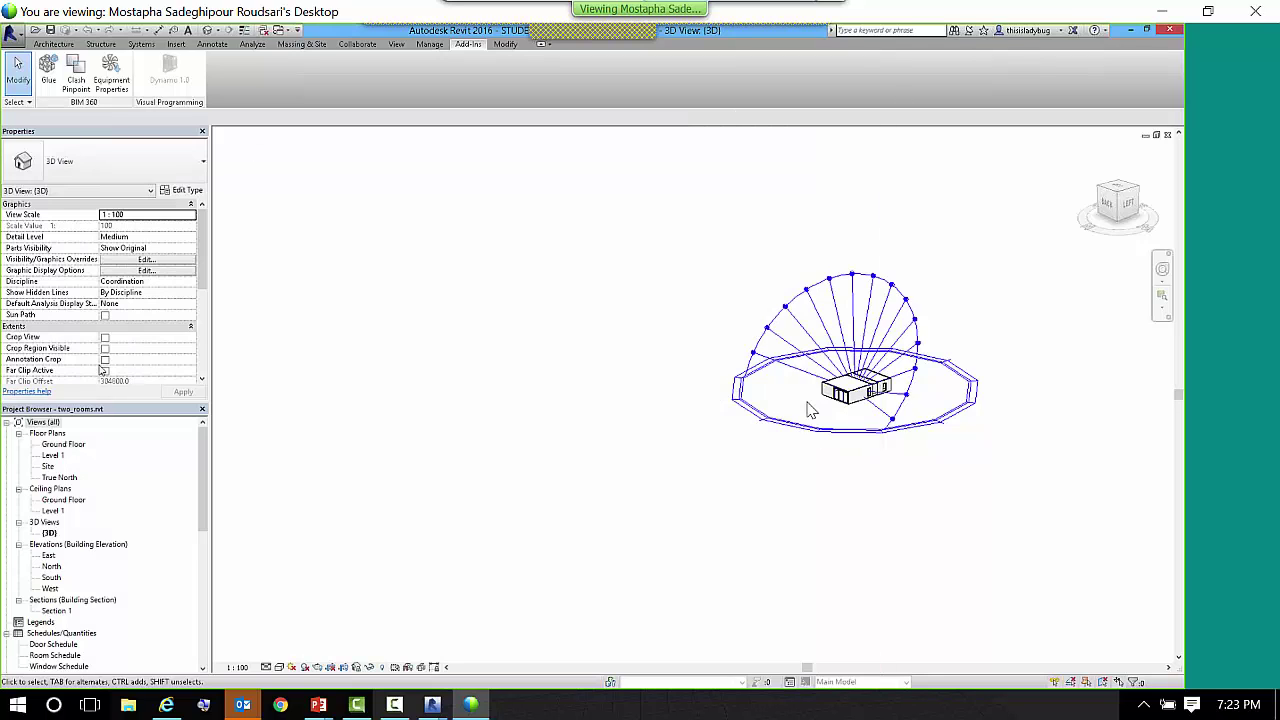
left_click(70, 446)
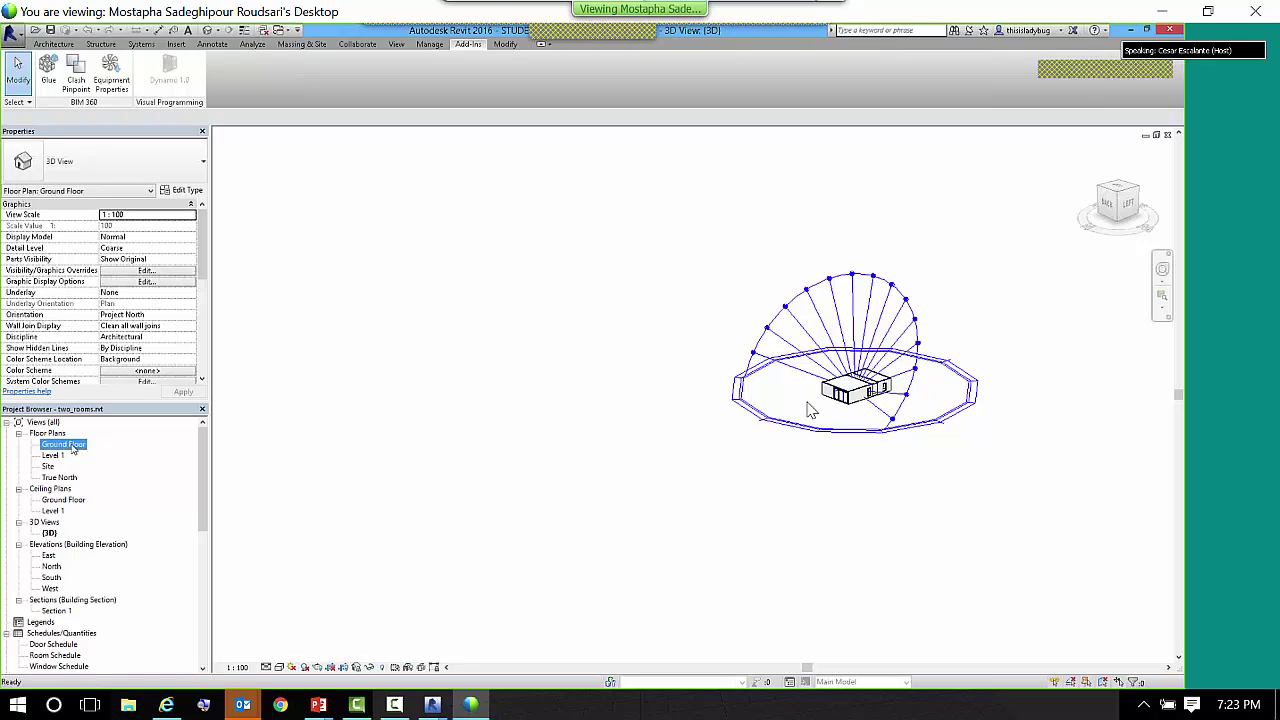
- Open the Ground Floor plan and add a second M_Fixed window on the upper room's right wall using Create Similar (CS)
double_click(72, 448)
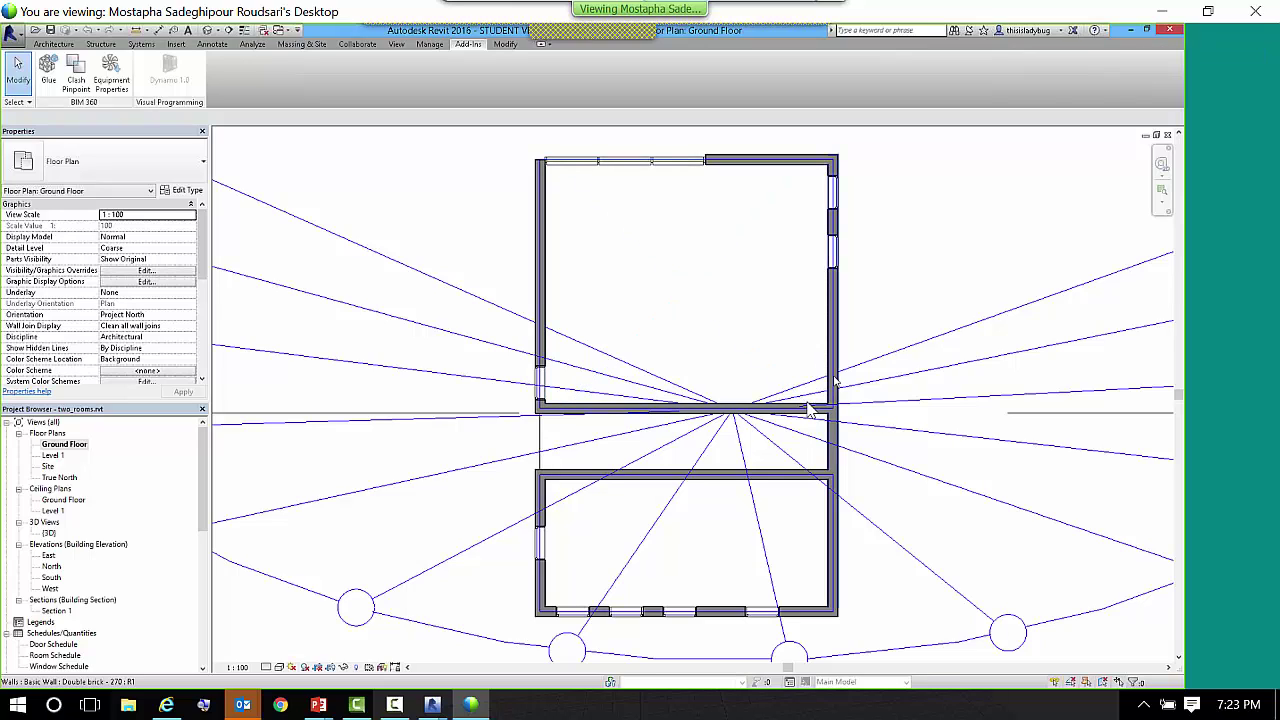
left_click(832, 254)
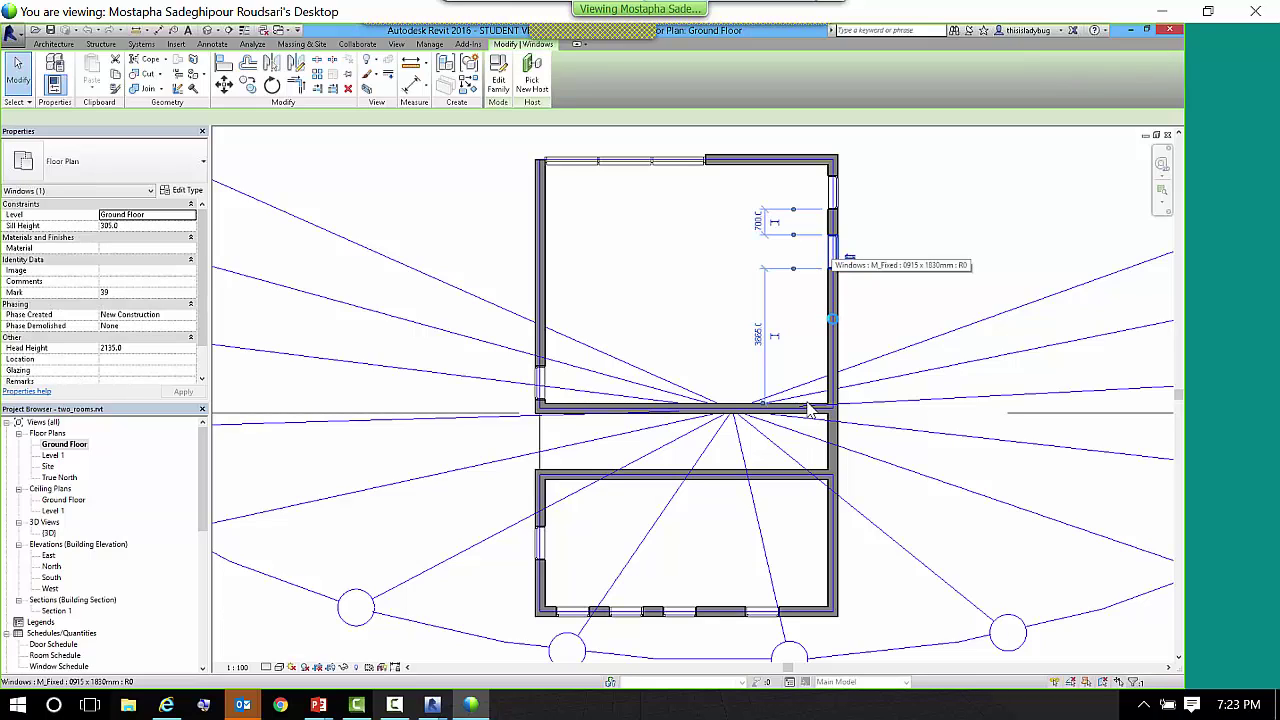
key("c")
key("s")
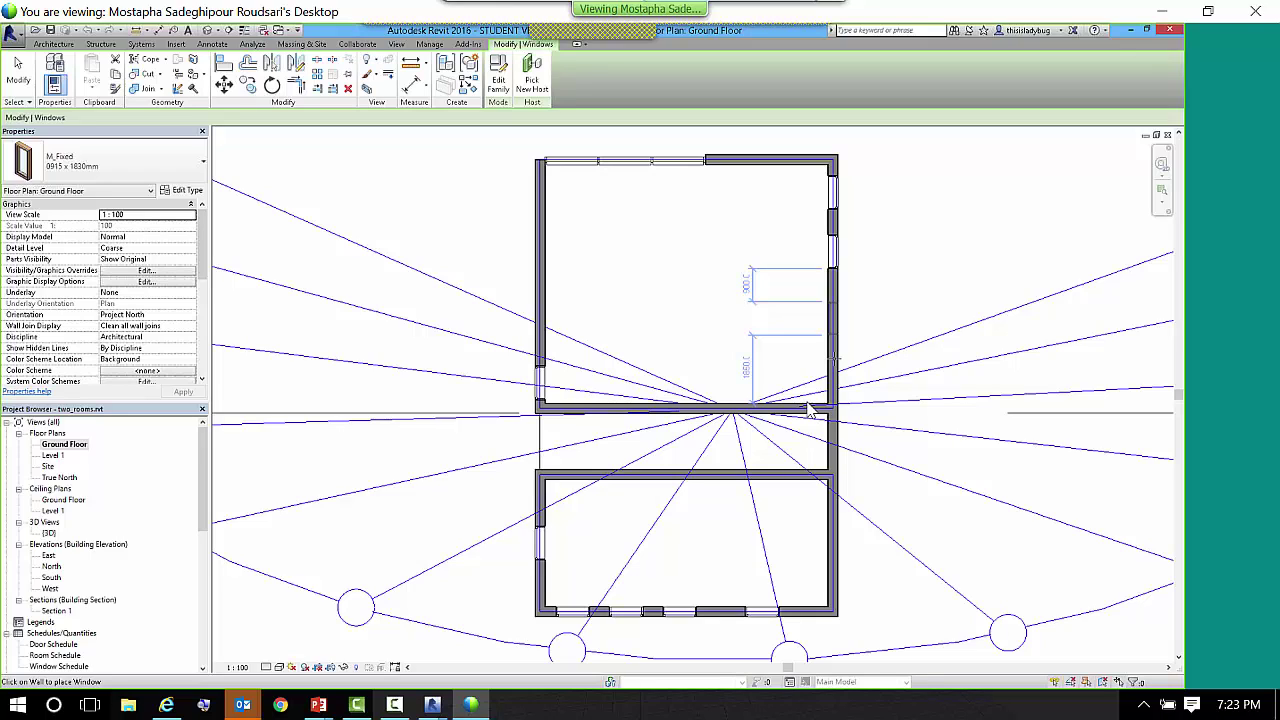
left_click(832, 358)
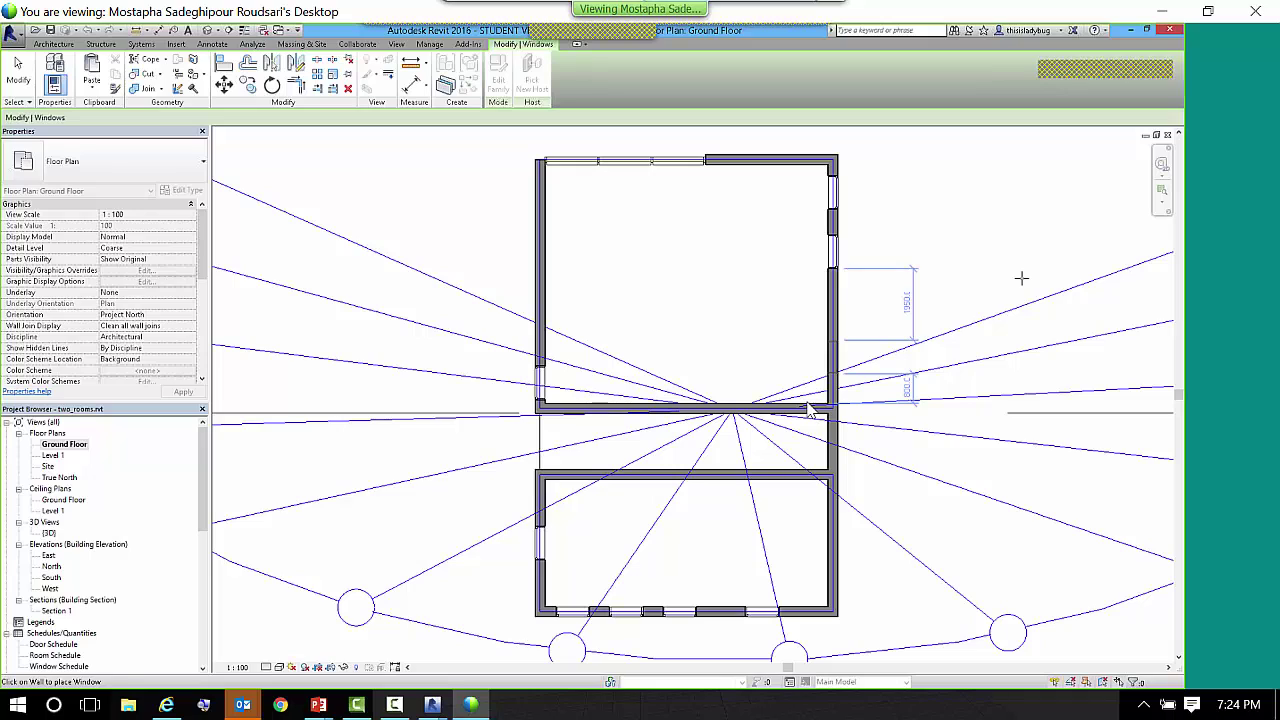
key("Escape")
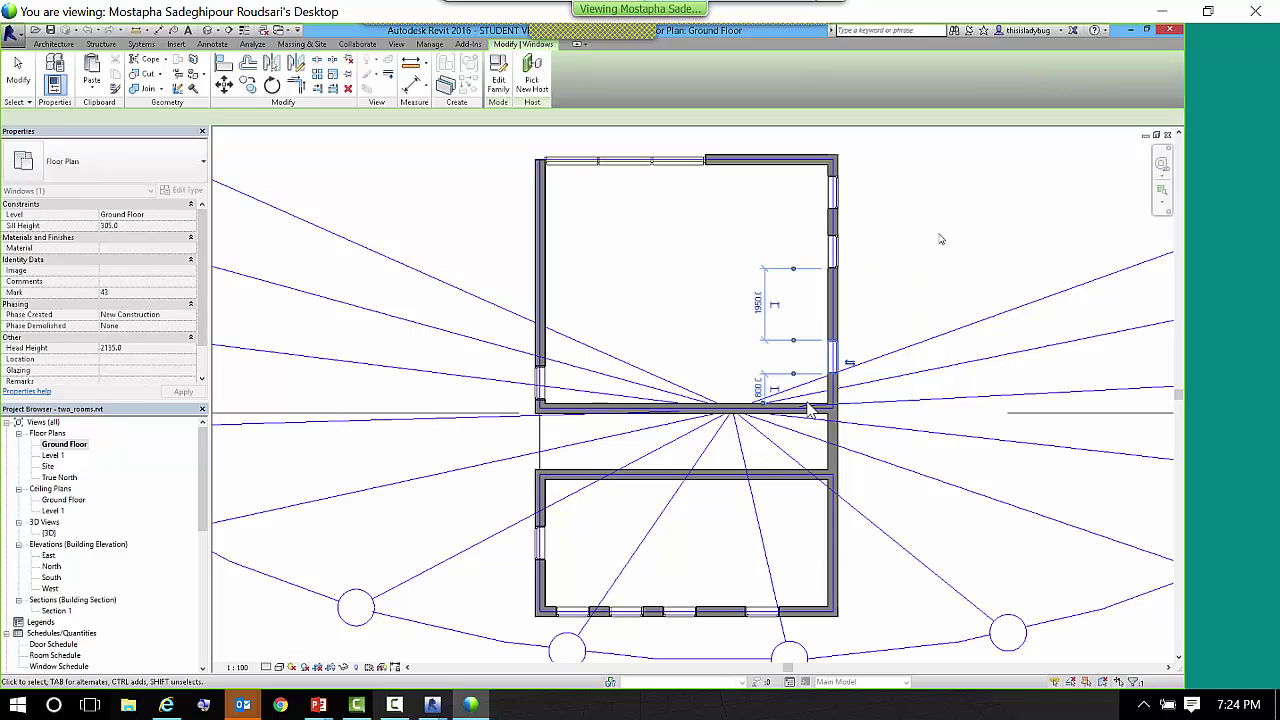
left_click(874, 213)
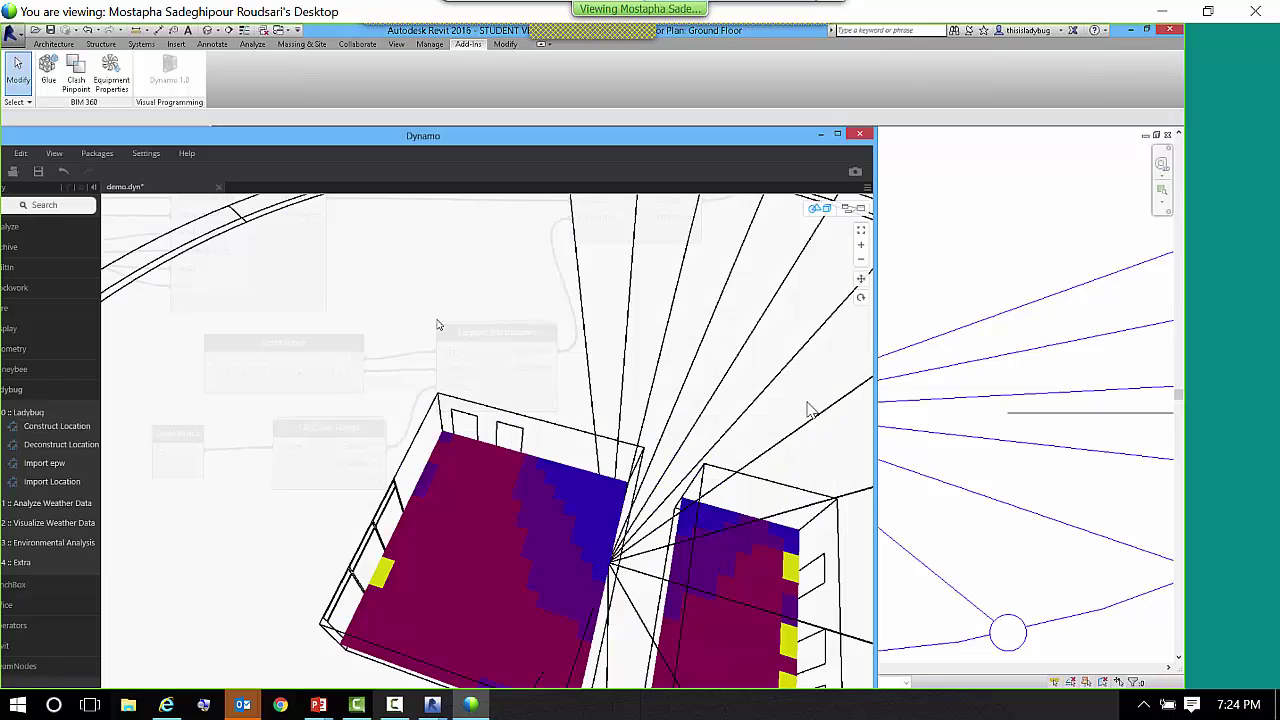
- Bring Dynamo back and move Sunpath, the 500 and false Code Blocks upward
left_click_drag(622, 140, 794, 86)
scroll(566, 262, "down", 5)
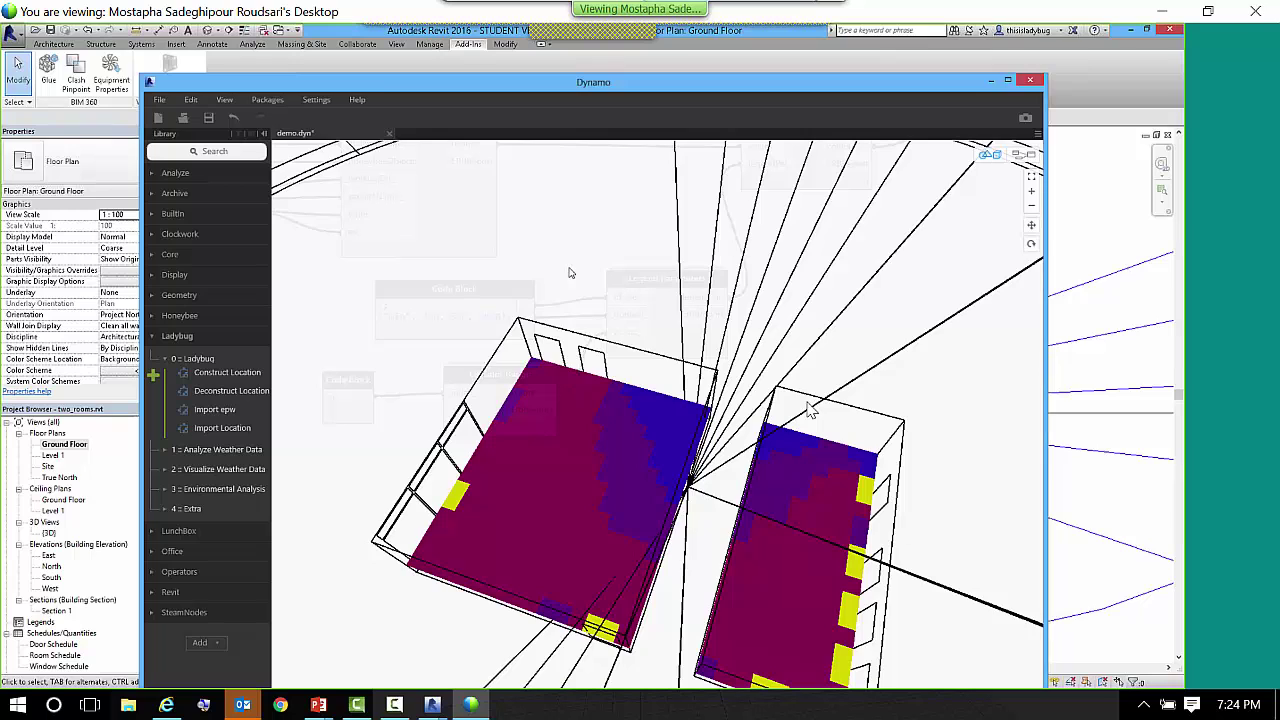
left_click(1022, 154)
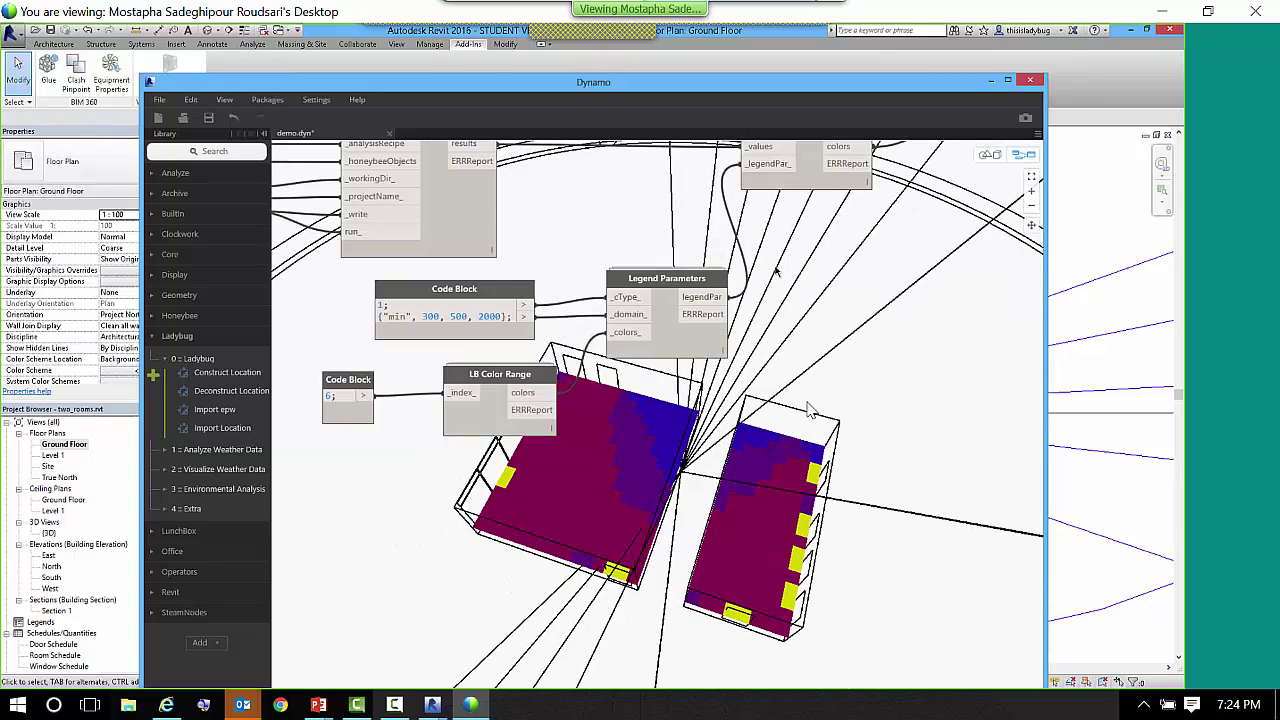
scroll(798, 254, "down", 5)
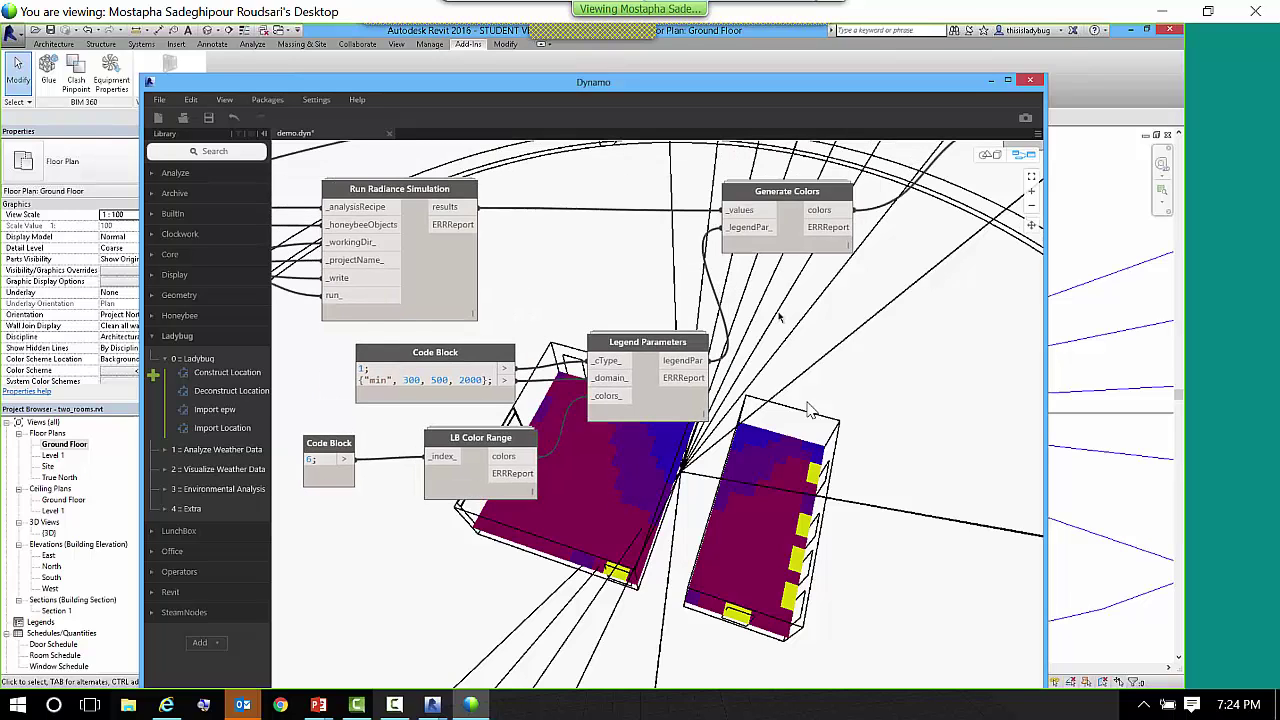
middle_click_drag(512, 195, 476, 422)
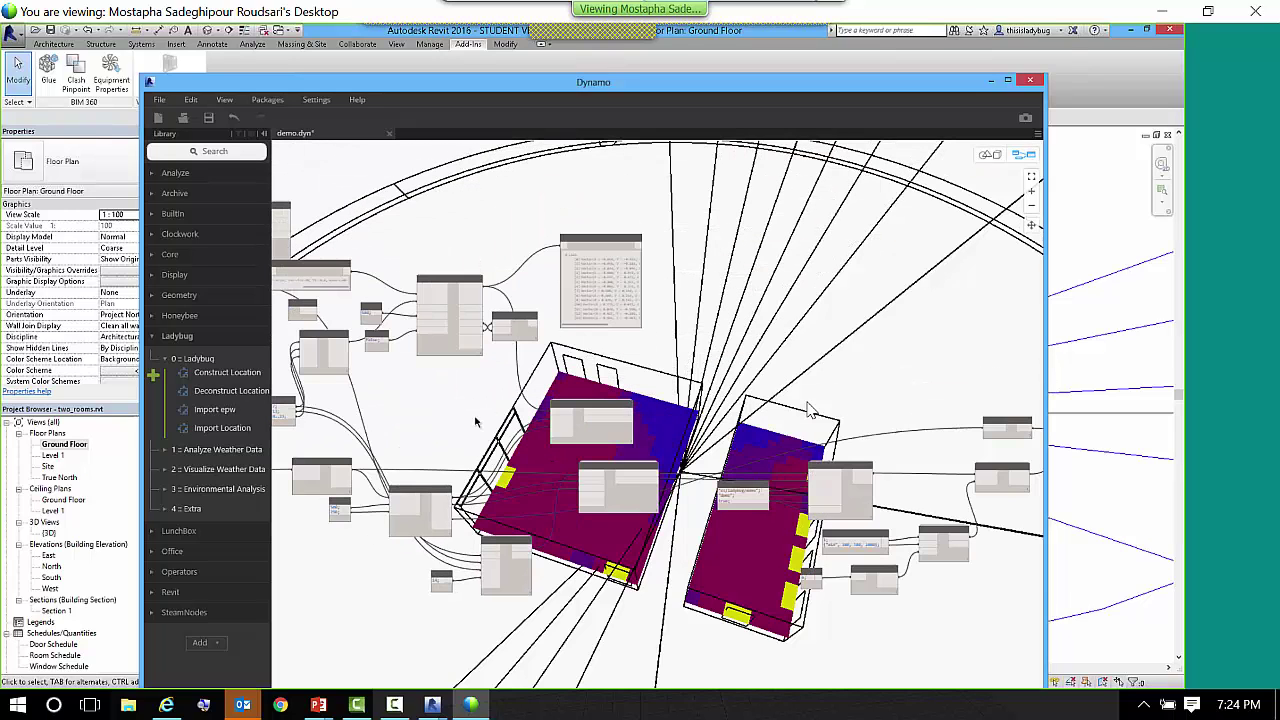
scroll(474, 382, "up", 3)
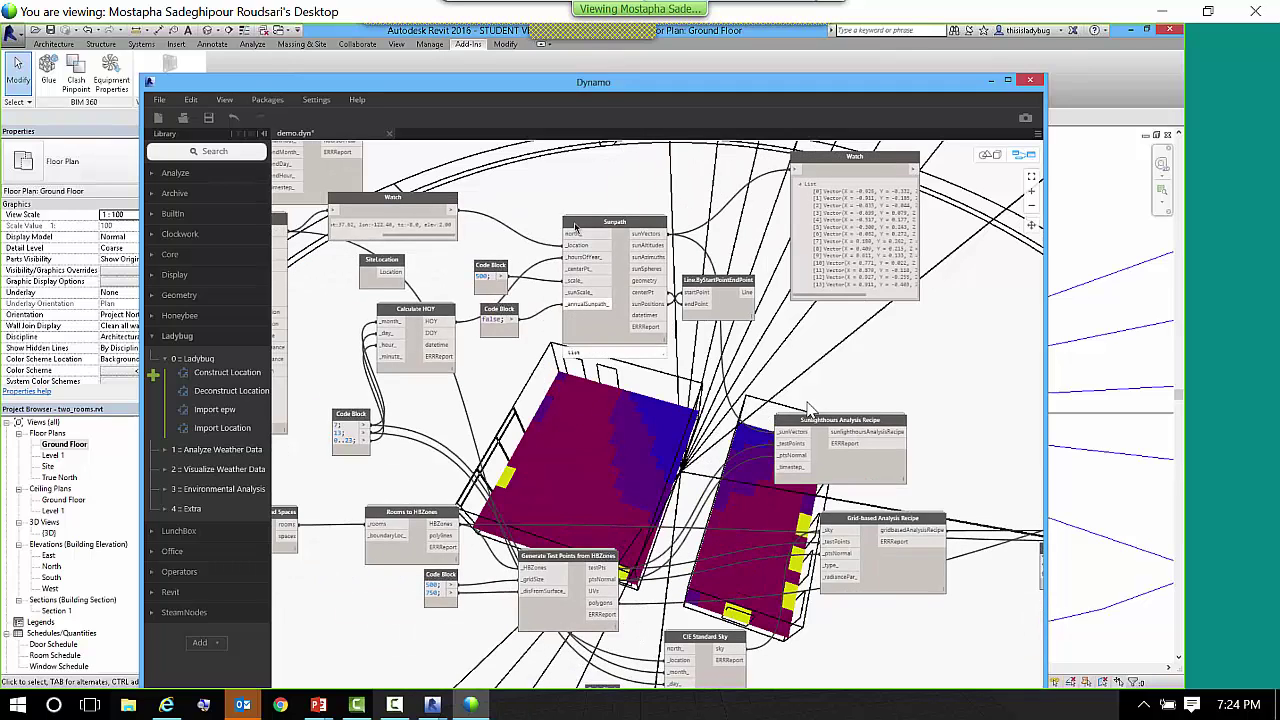
mouse_move(580, 249)
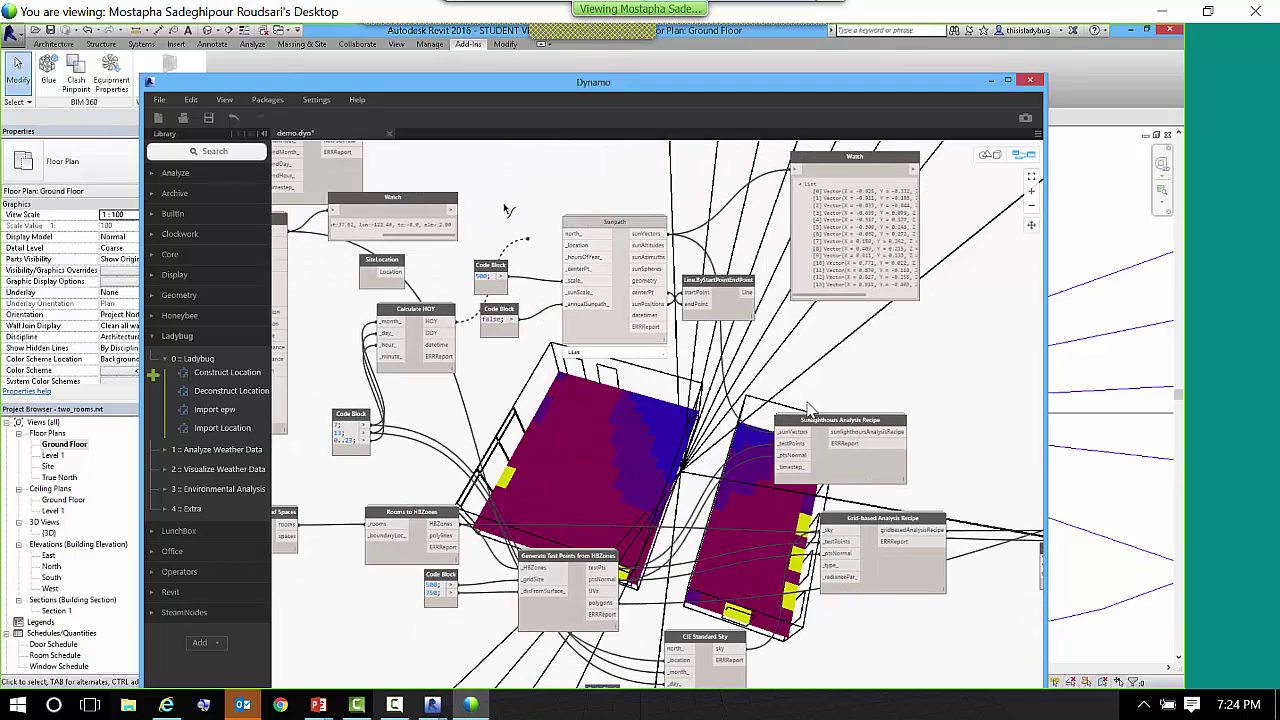
left_click_drag(620, 256, 636, 146)
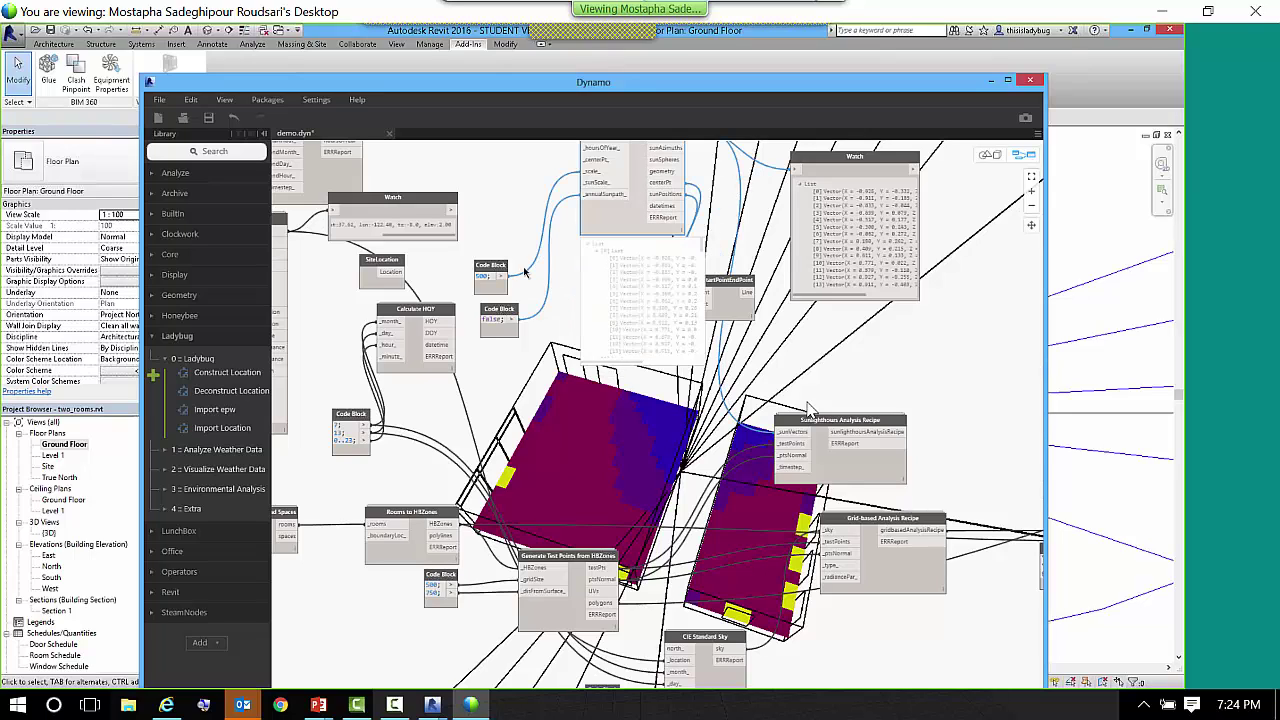
left_click_drag(491, 265, 501, 168)
left_click_drag(498, 310, 518, 208)
left_click_drag(853, 467, 865, 456)
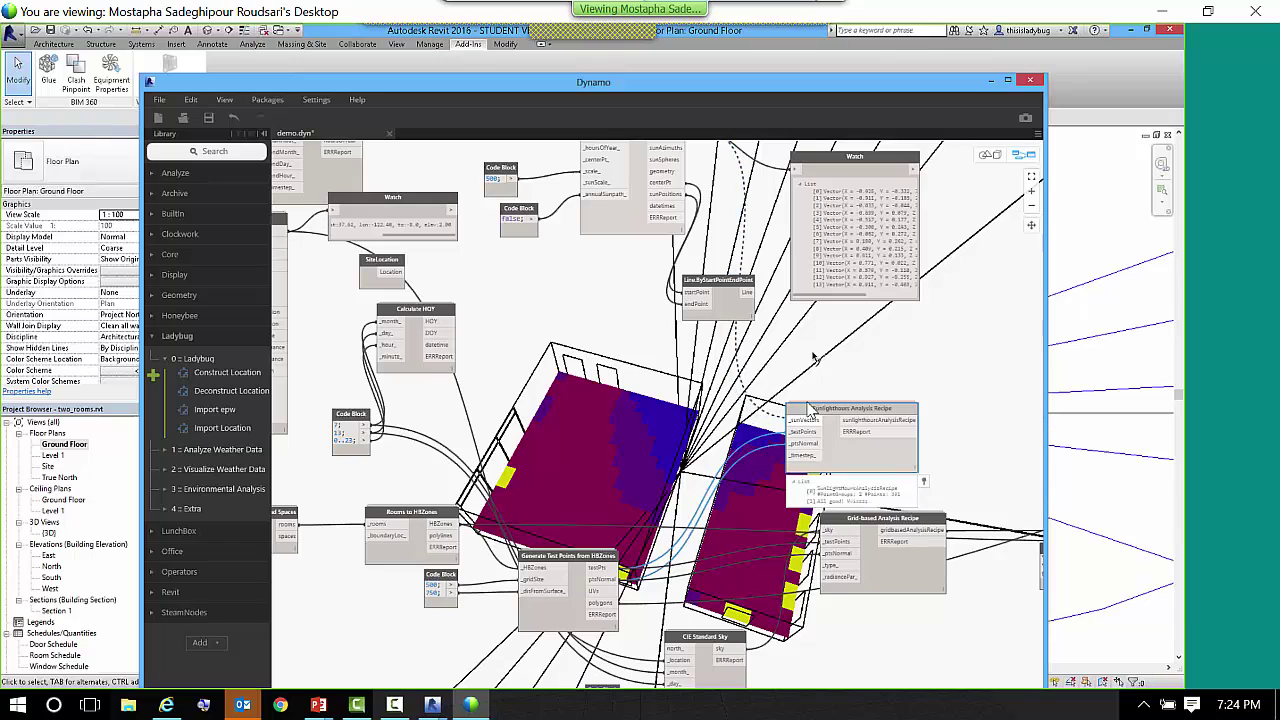
- Auto-arrange the graph layout, freeze the Sunpath node, and zoom in on the true Code Block
key("ctrl+l")
key("ctrl+l")
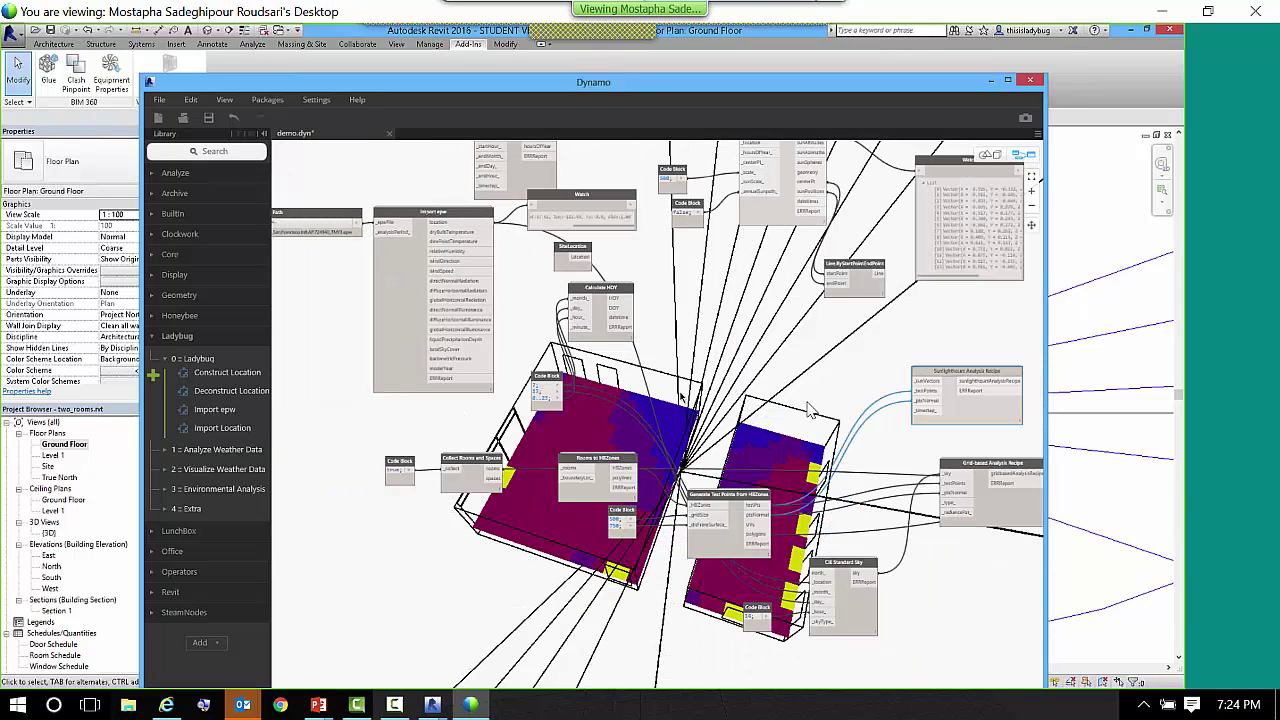
key("ctrl+l")
key("ctrl+l")
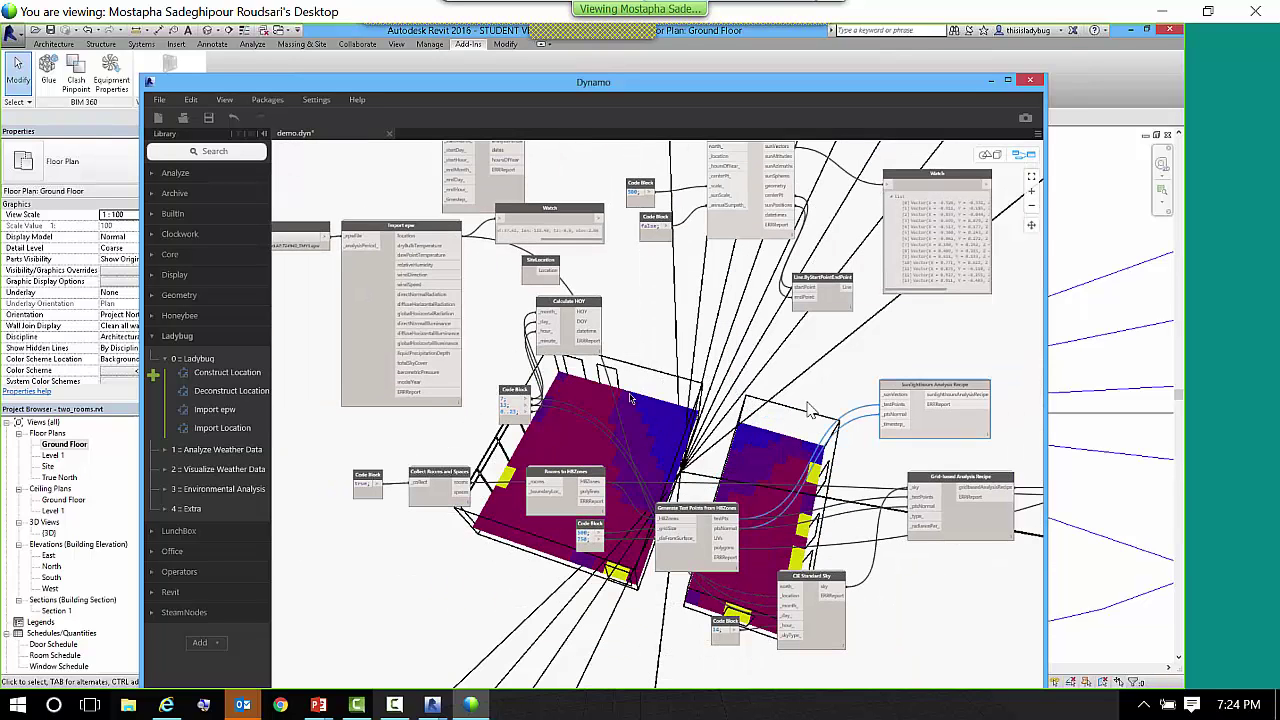
left_click(660, 272)
right_click(660, 272)
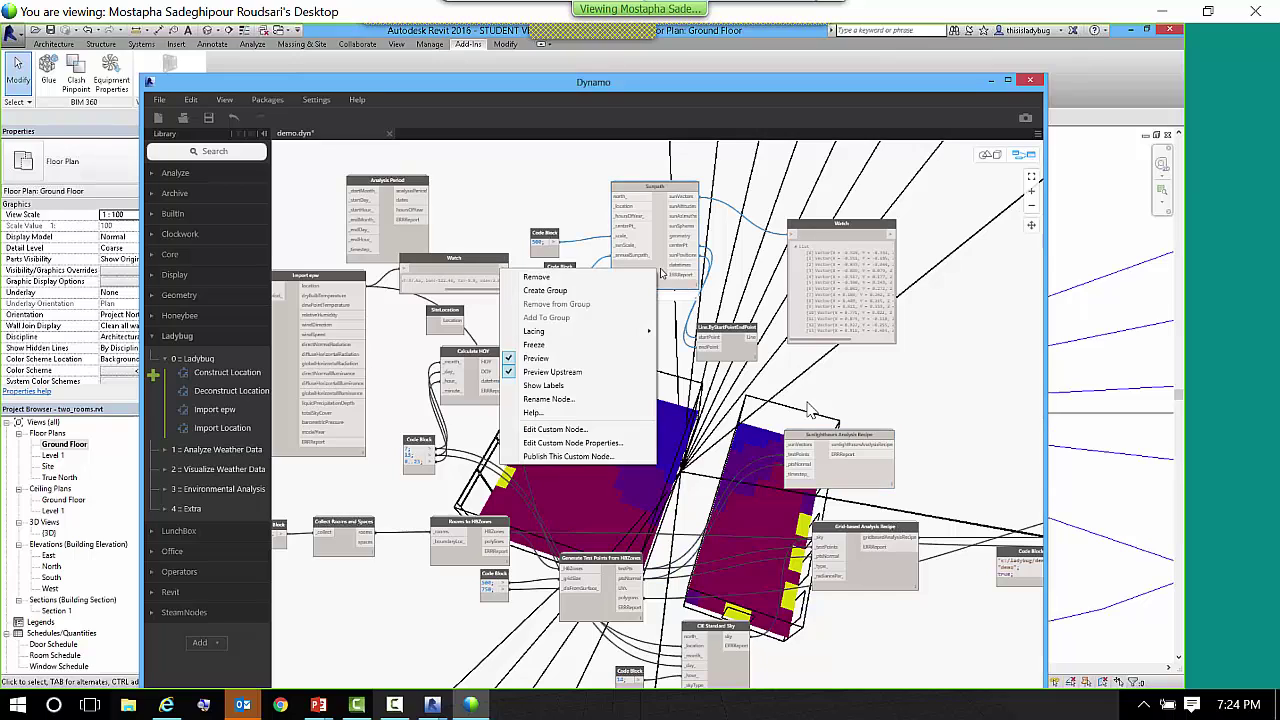
left_click(615, 345)
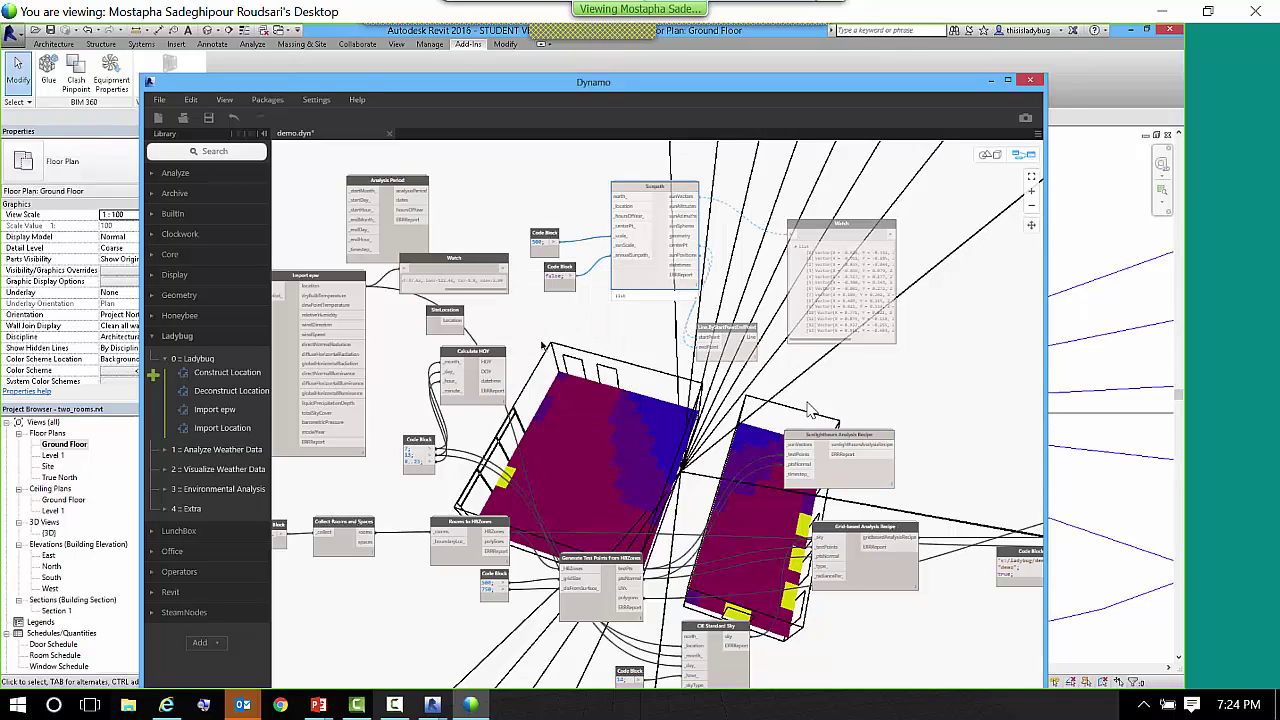
key("ctrl+l")
key("ctrl+l")
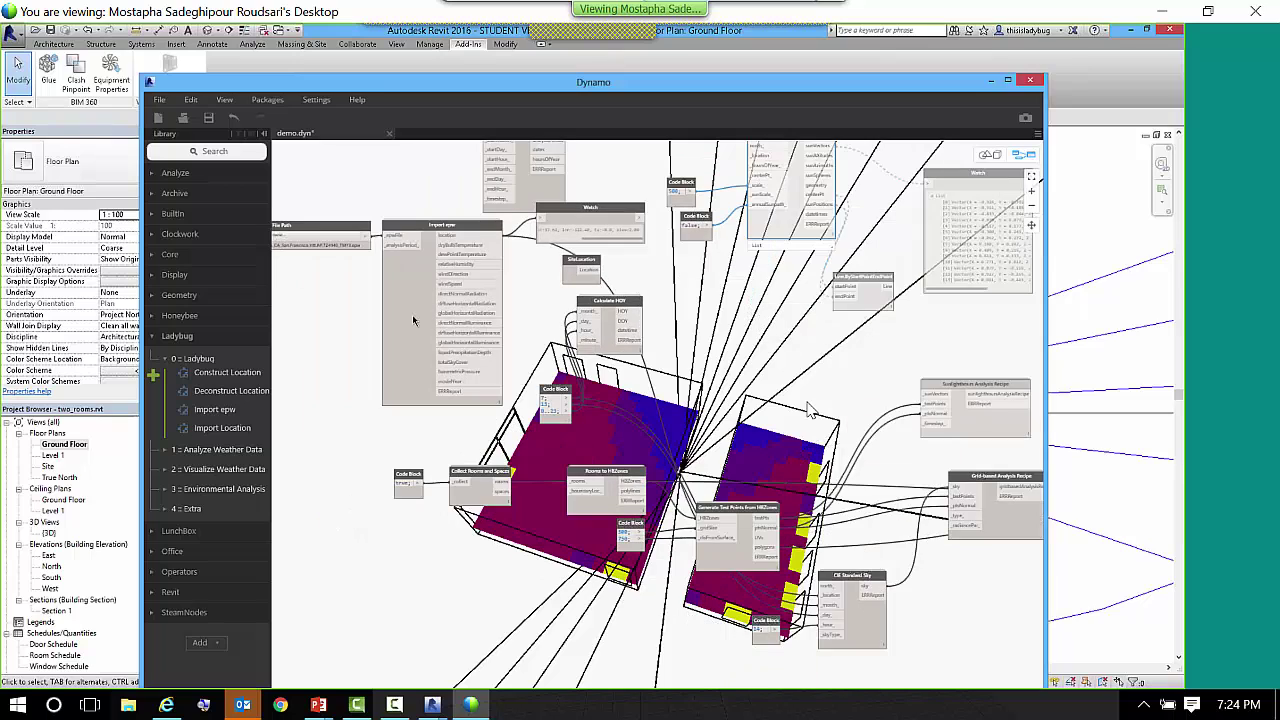
left_click_drag(415, 321, 417, 327)
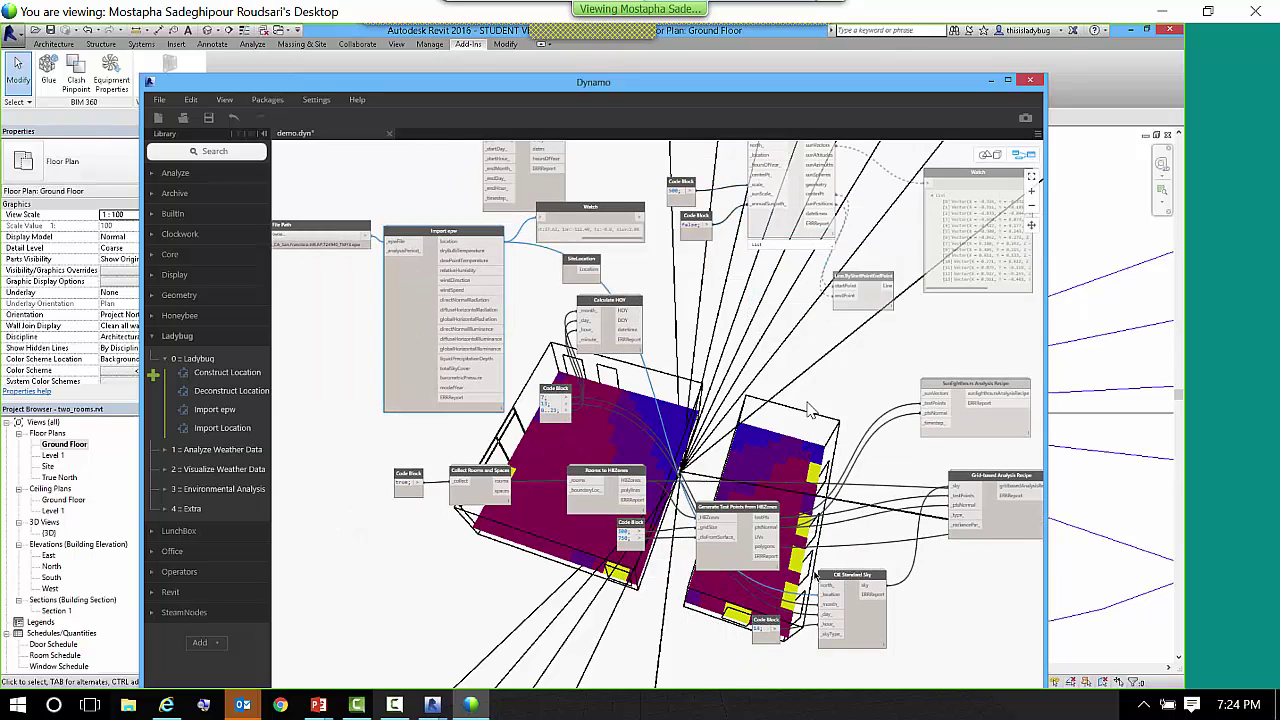
key("ctrl+l")
key("ctrl+l")
key("ctrl+l")
key("ctrl+l")
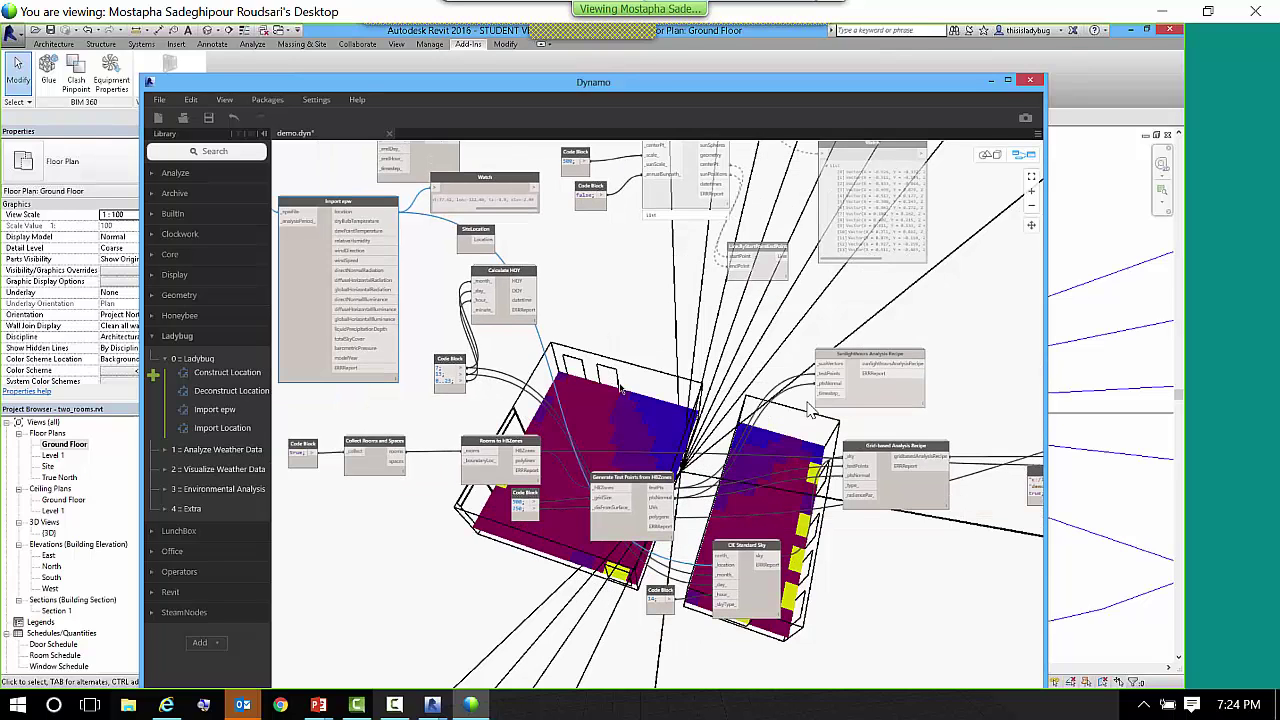
key("ctrl+l")
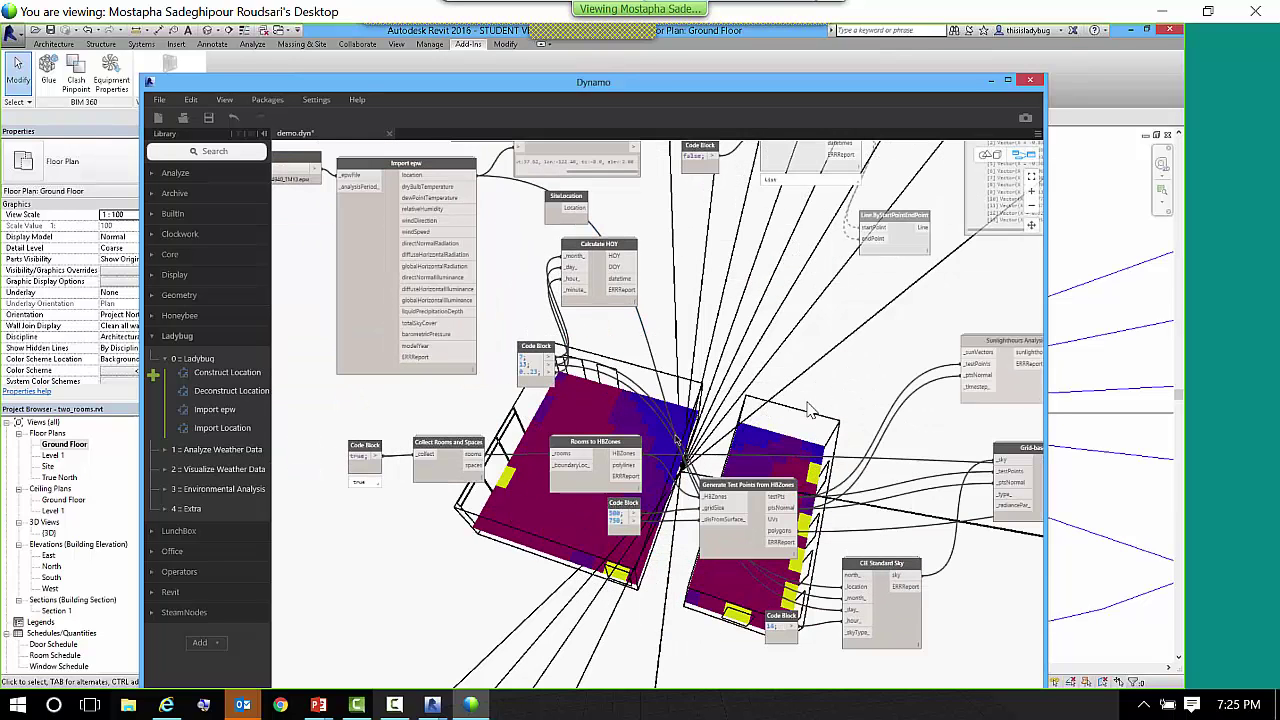
middle_click_drag(812, 410, 786, 426)
scroll(312, 472, "up", 2)
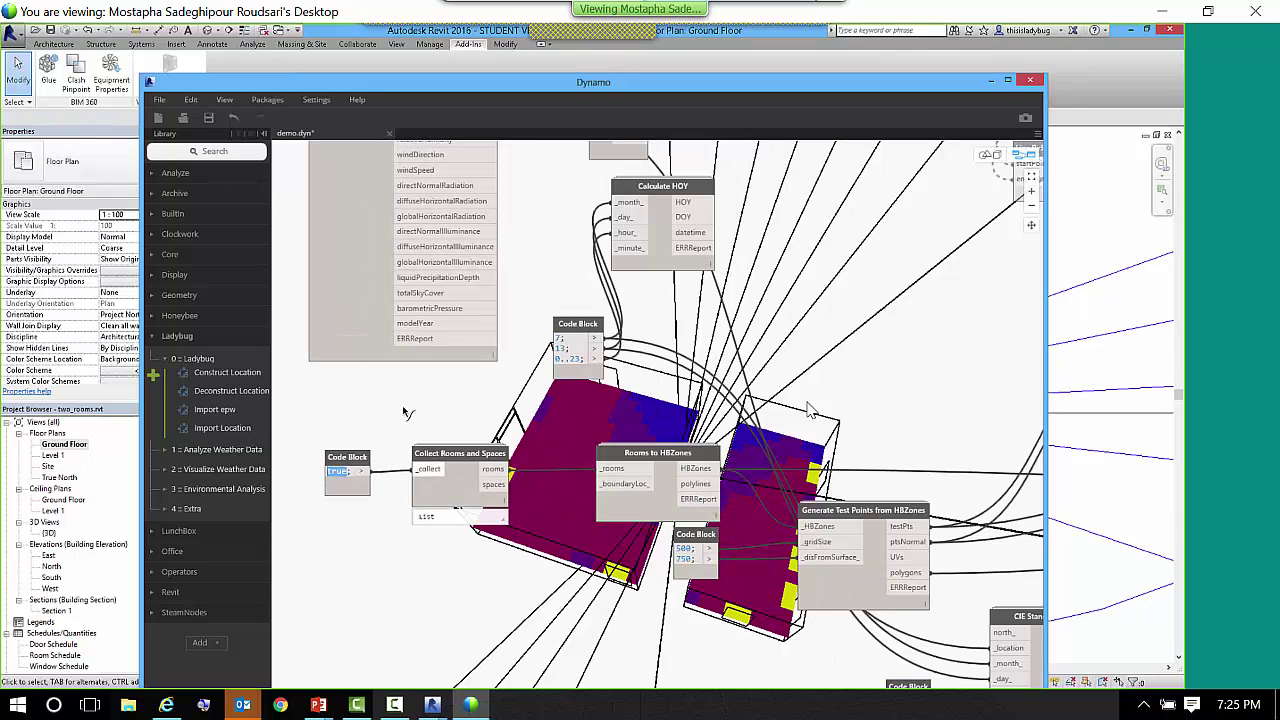
- Commit the Code Block edit, reveal the Run bar, and start a new run of the graph
left_click(437, 373)
scroll(437, 373, "down", 2)
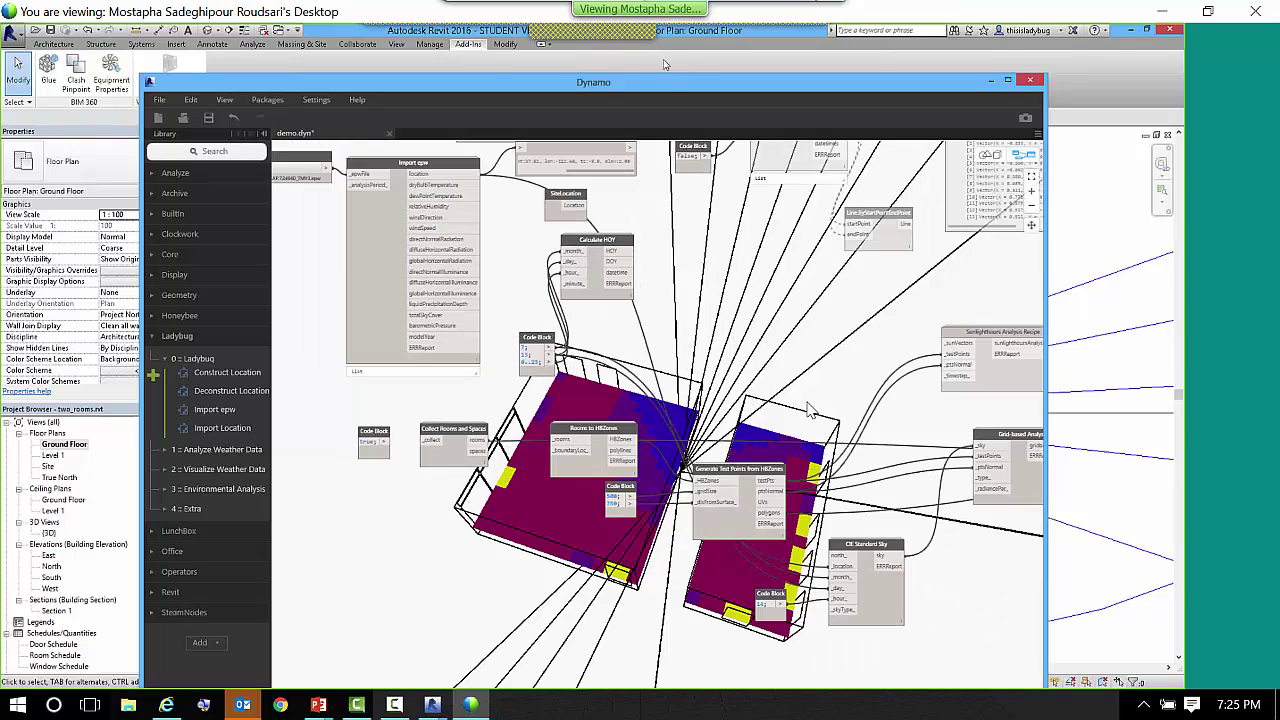
left_click_drag(670, 82, 670, 49)
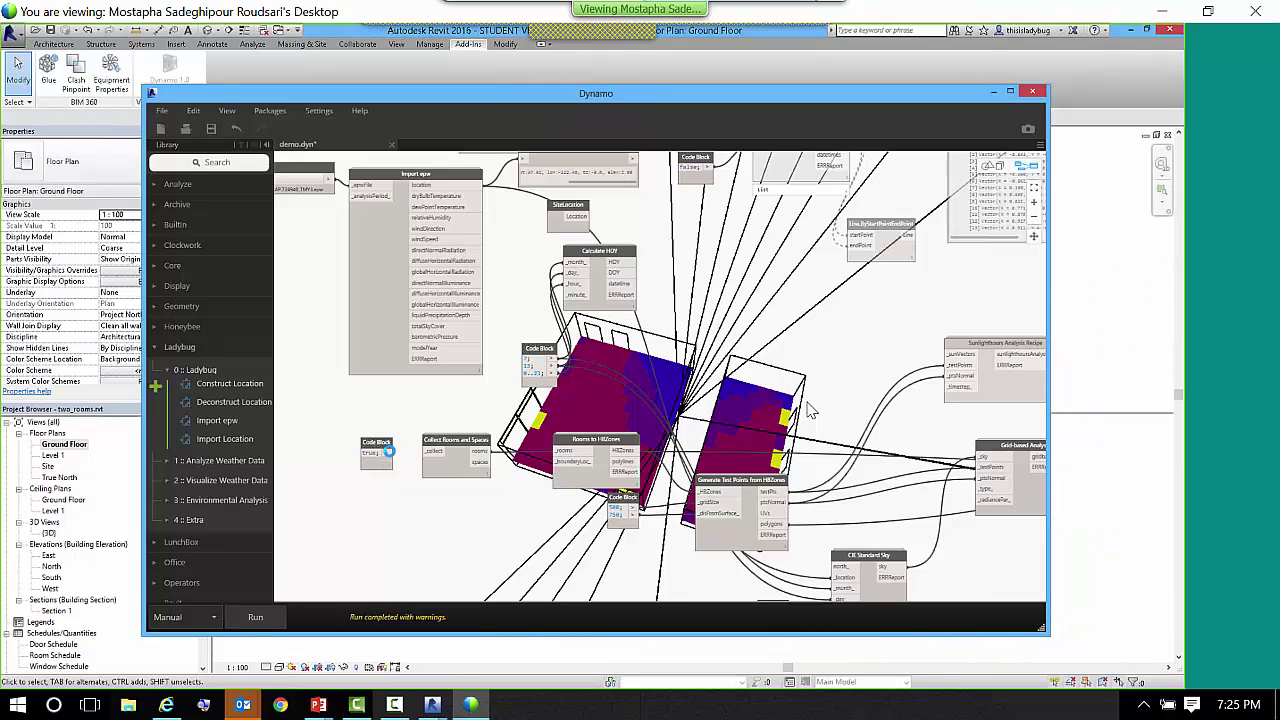
mouse_move(389, 454)
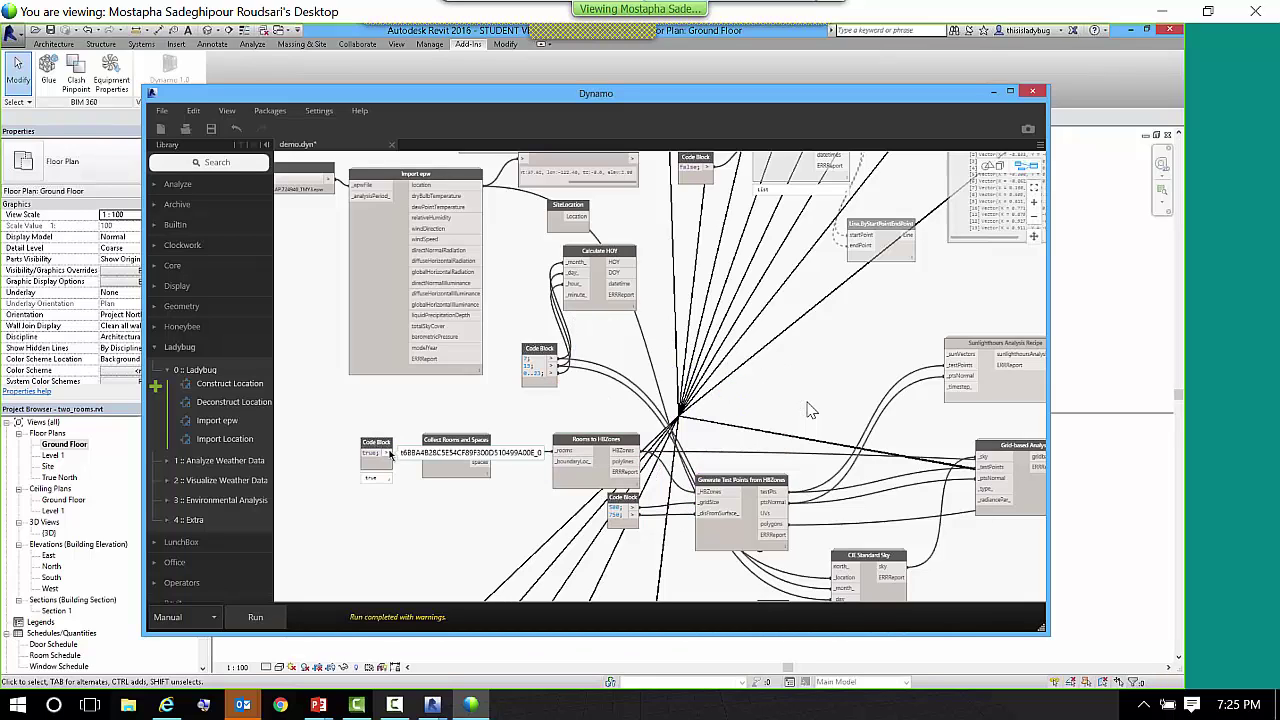
left_click(256, 617)
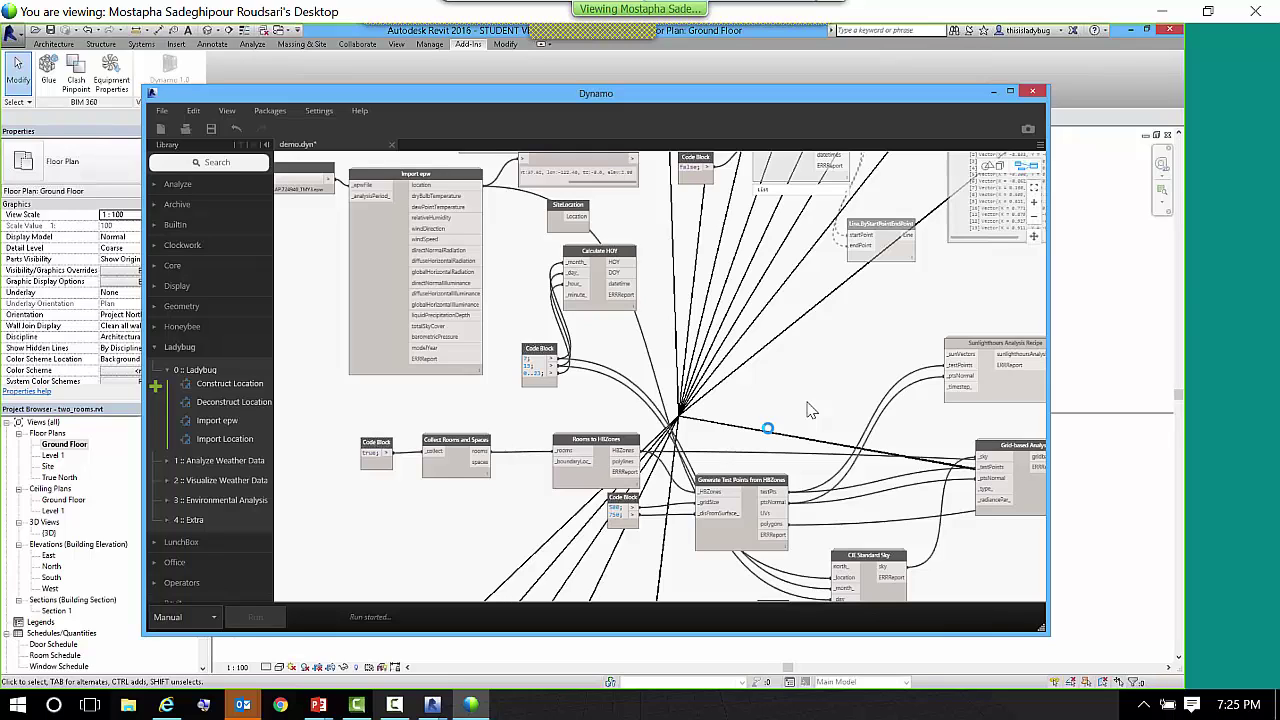
- Open the WebEx chat and participants panels, enlarging the participants list to show all attendees
mouse_move(690, 12)
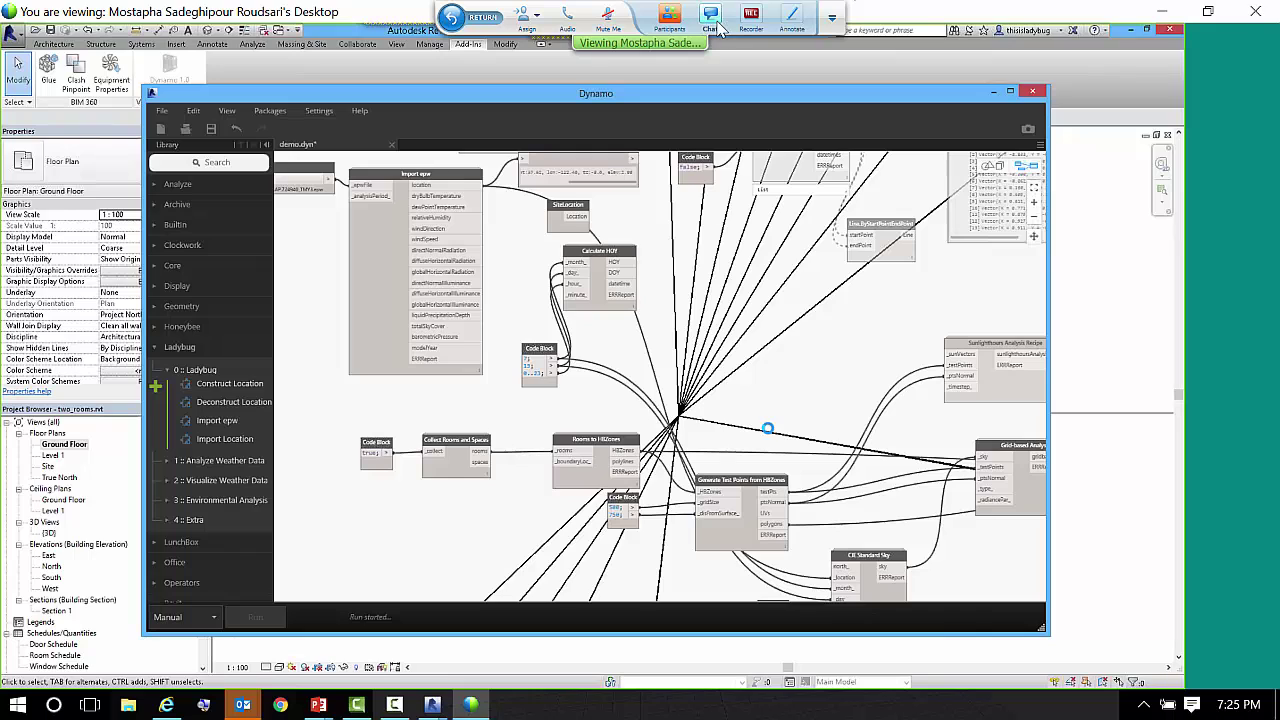
left_click(712, 20)
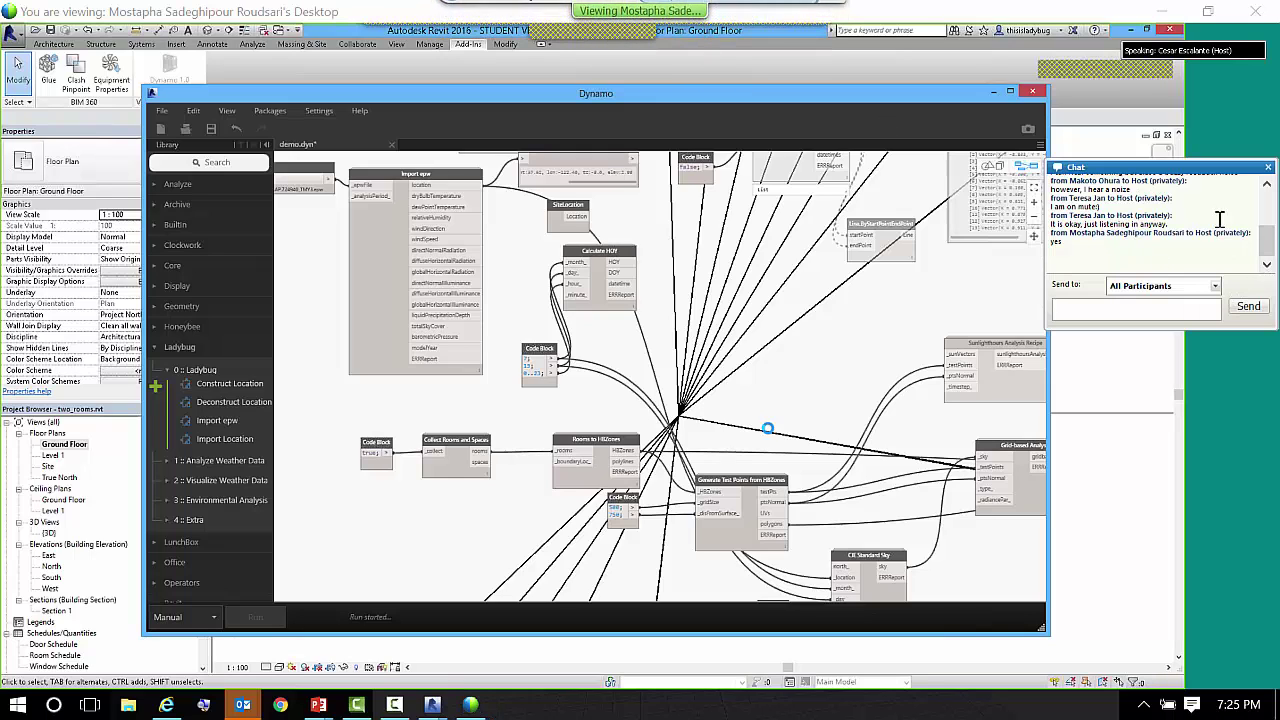
left_click_drag(1266, 240, 1268, 165)
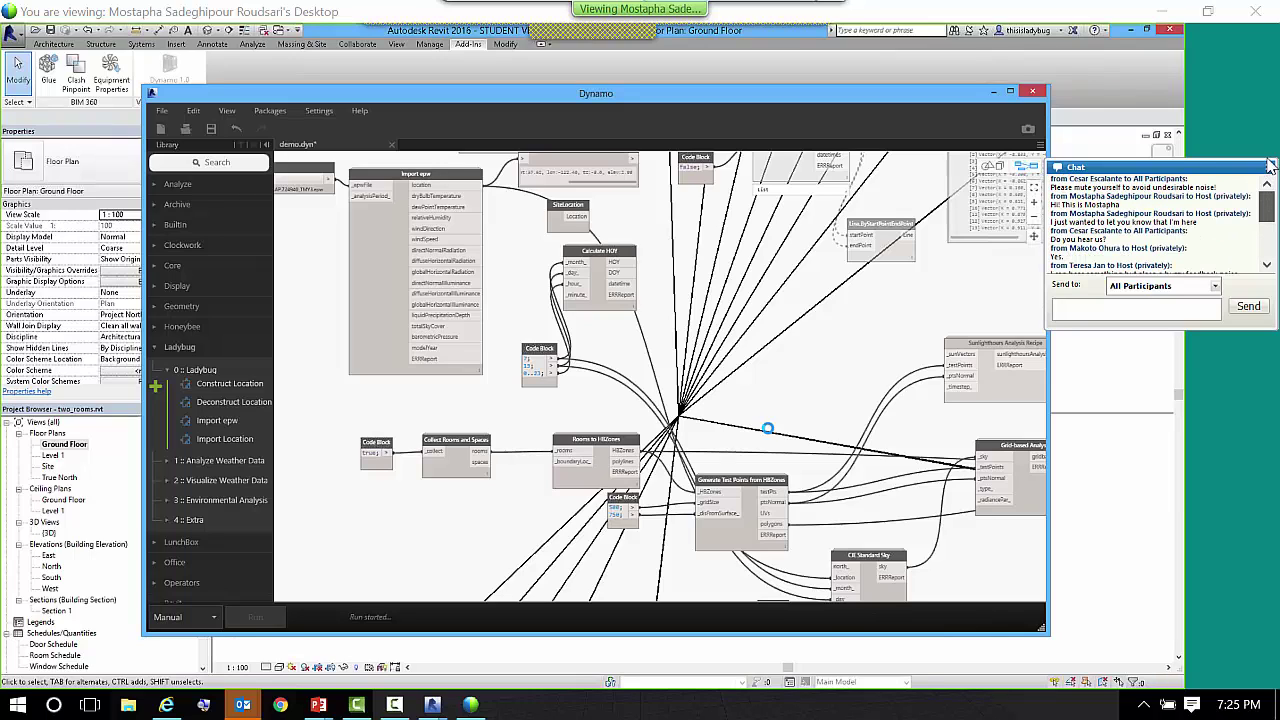
mouse_move(709, 24)
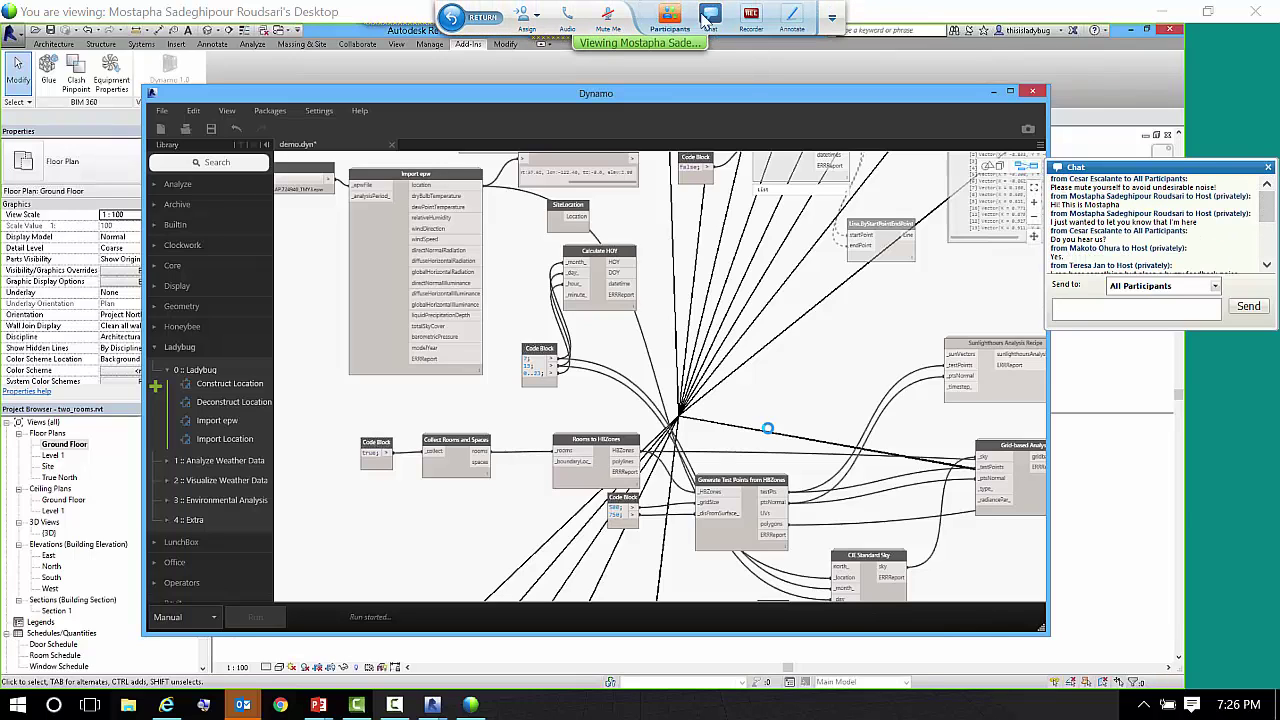
left_click(669, 16)
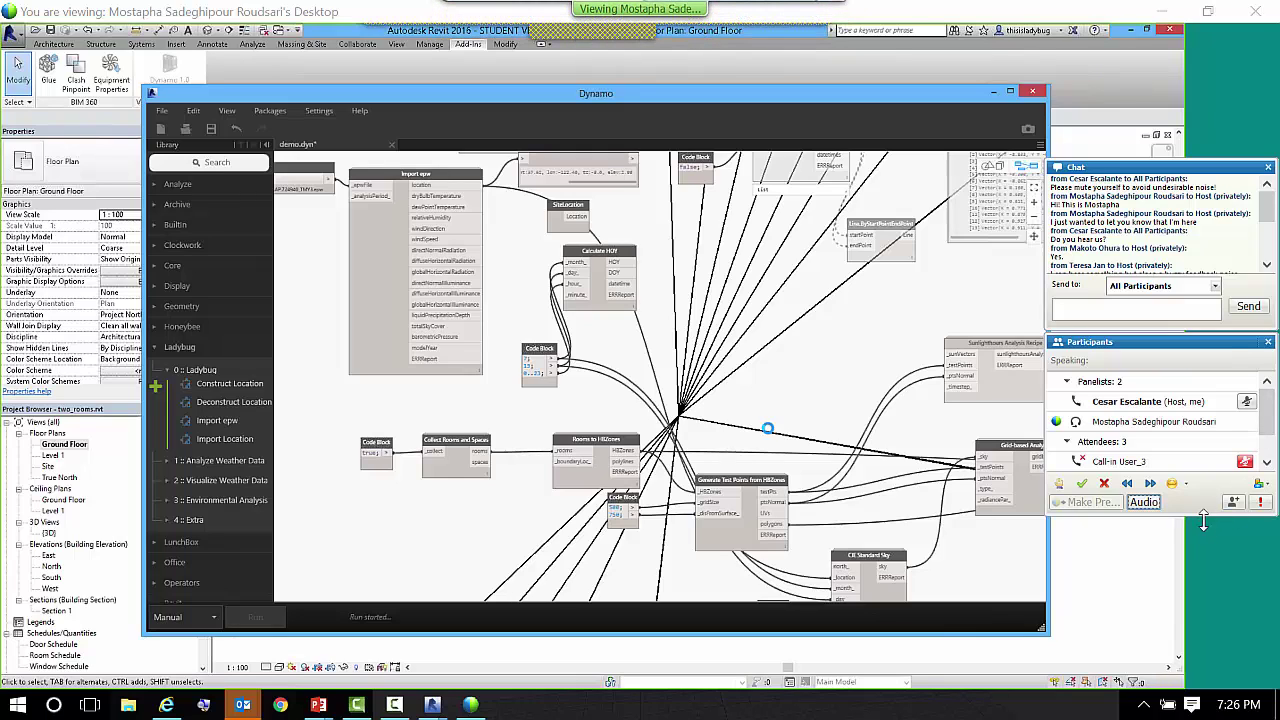
left_click_drag(1206, 518, 1208, 628)
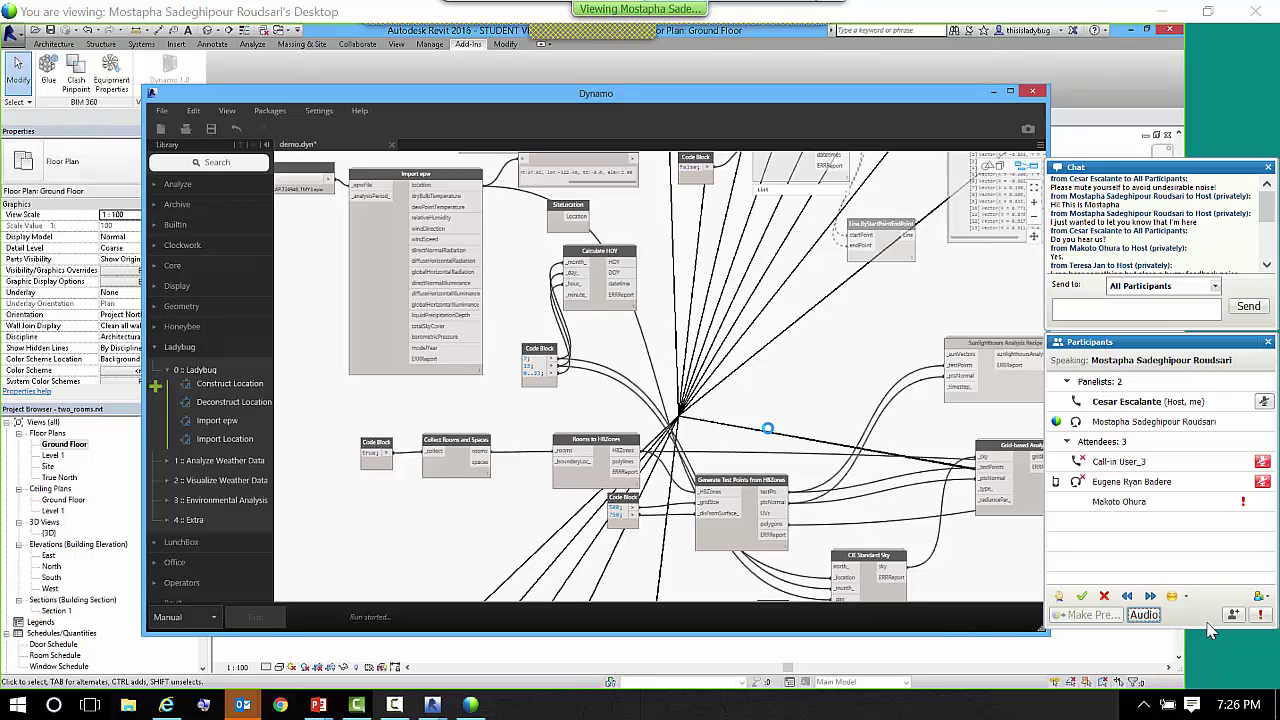
- Scroll through the chat, close it, then shift and close the participants list
left_click_drag(1270, 228, 1272, 202)
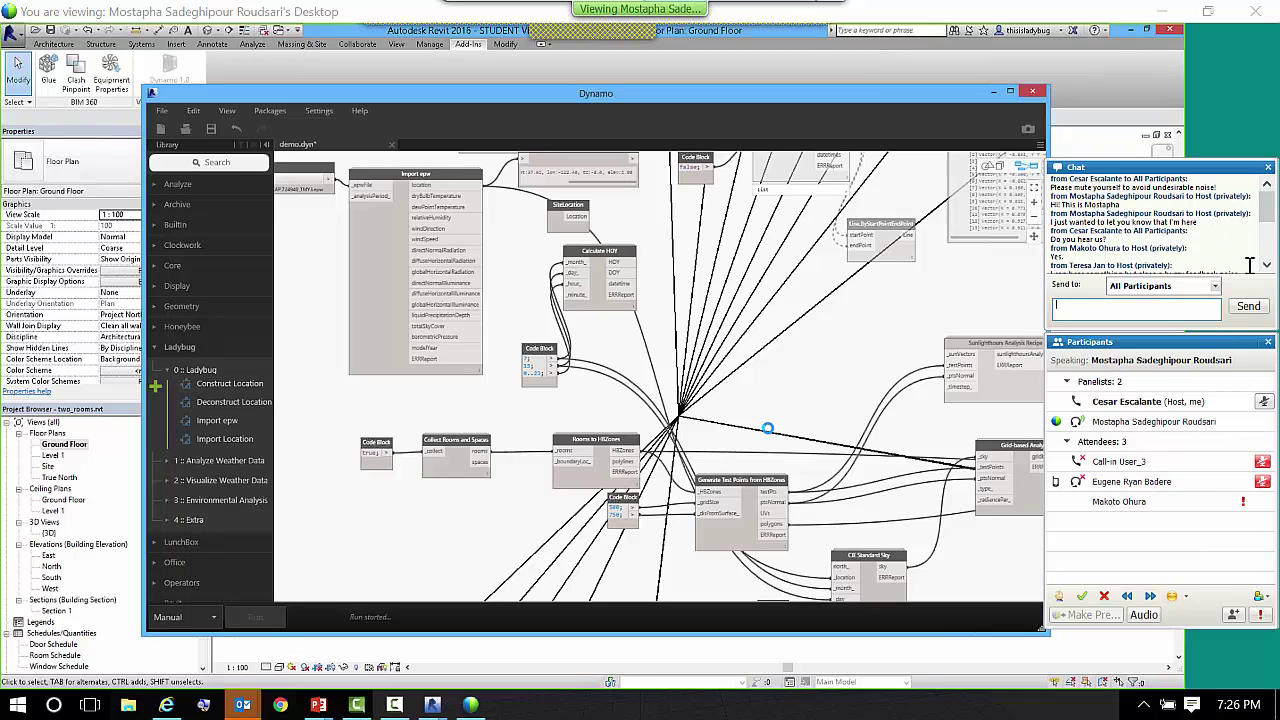
left_click_drag(1270, 208, 1270, 234)
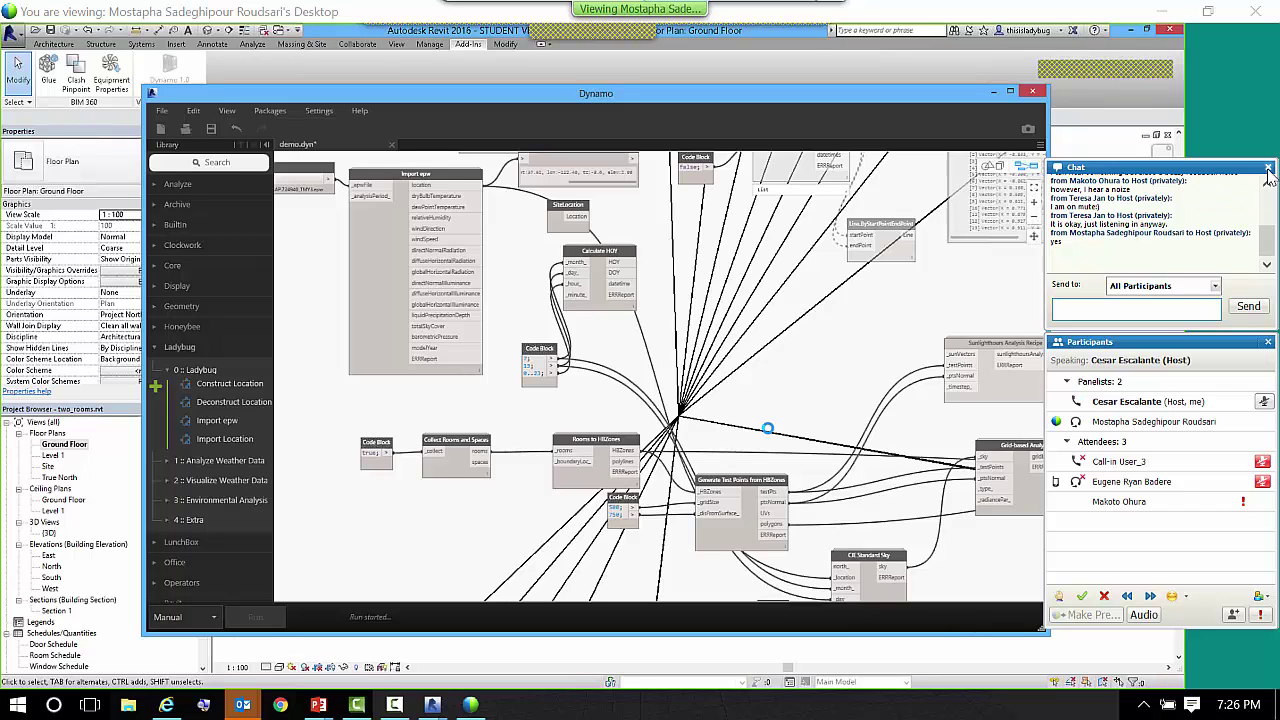
left_click(1268, 172)
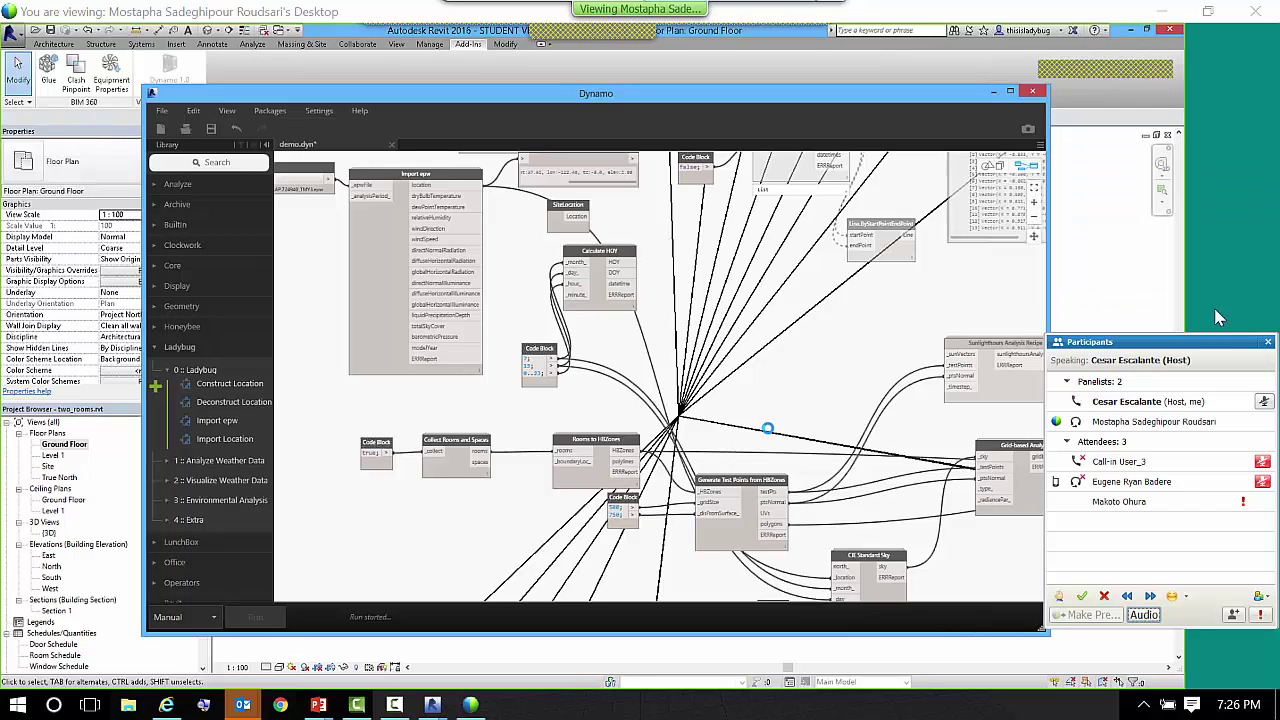
left_click_drag(1209, 263, 1250, 263)
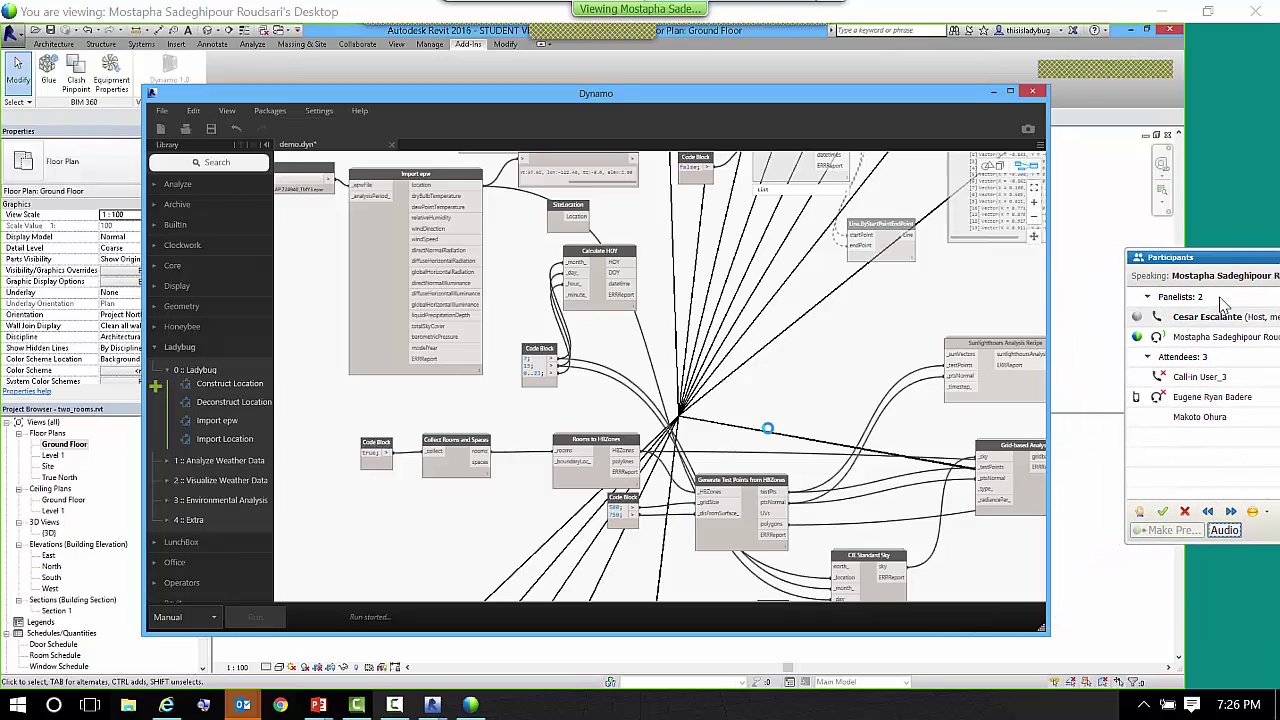
left_click(1169, 249)
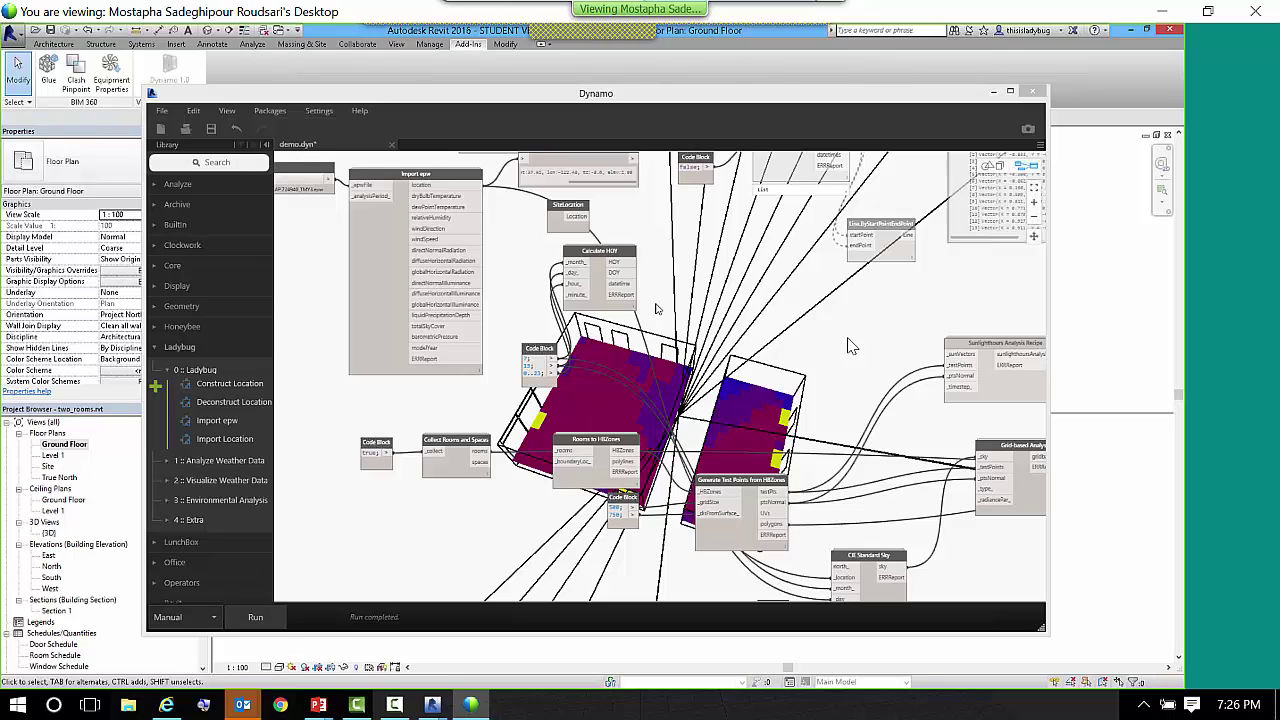
- Save the demo.dyn graph after the run completes
left_click(212, 130)
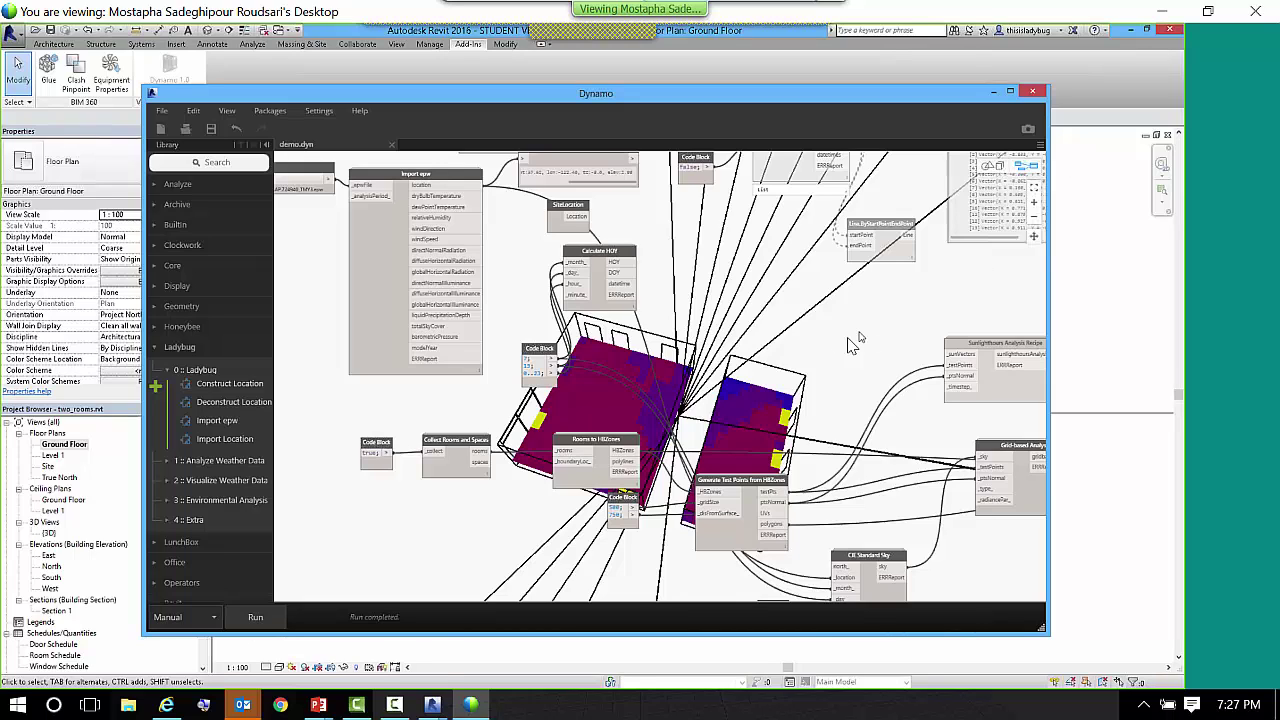
middle_click_drag(887, 359, 851, 345)
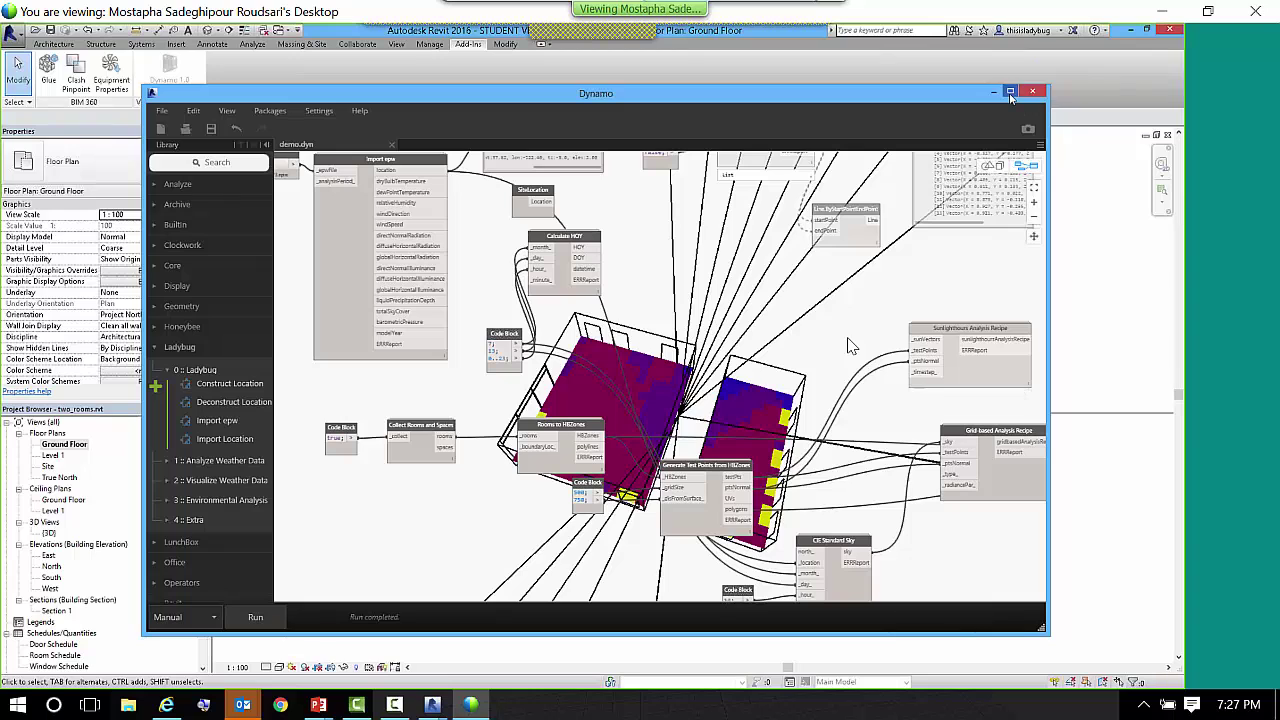
- Maximize Dynamo and realign the Grid-based Analysis Recipe and Run Radiance Simulation nodes
left_click(1010, 93)
middle_click_drag(901, 329, 810, 290)
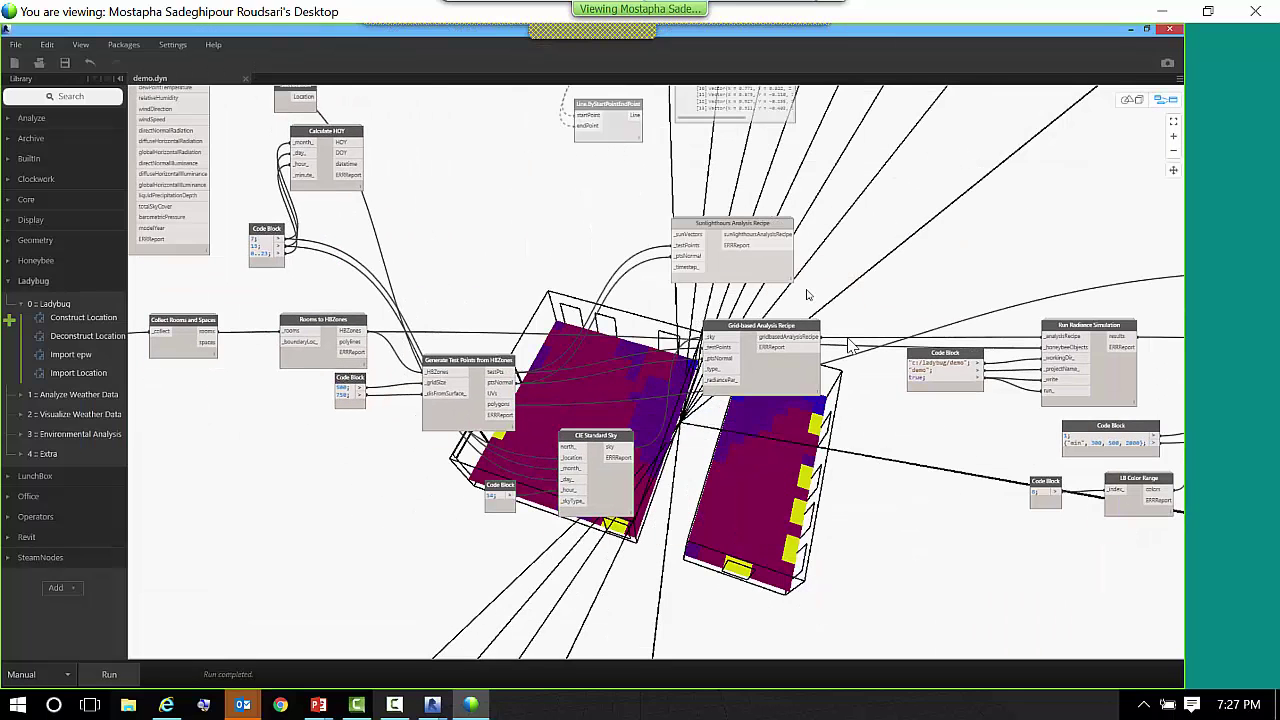
mouse_move(770, 387)
left_mouse_down()
mouse_move(776, 413)
mouse_move(772, 403)
left_mouse_up()
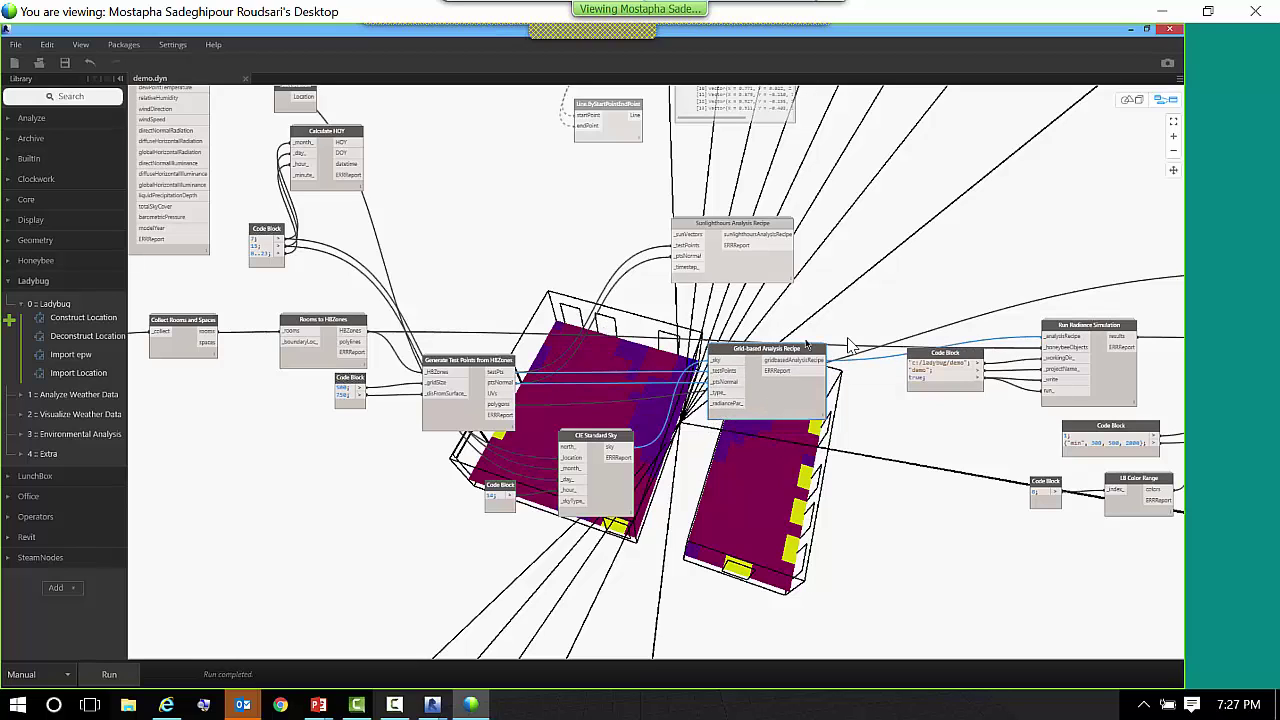
left_click(338, 350)
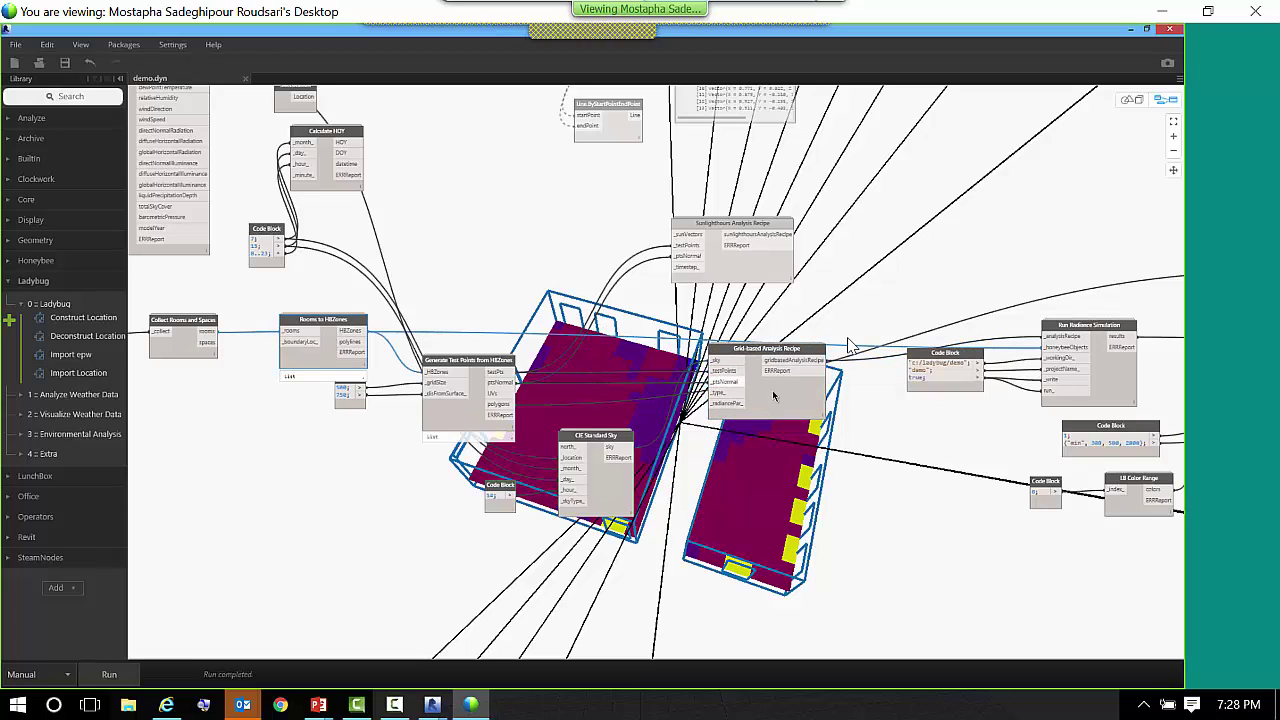
mouse_move(772, 390)
left_mouse_down()
mouse_move(767, 350)
mouse_move(770, 388)
left_mouse_up()
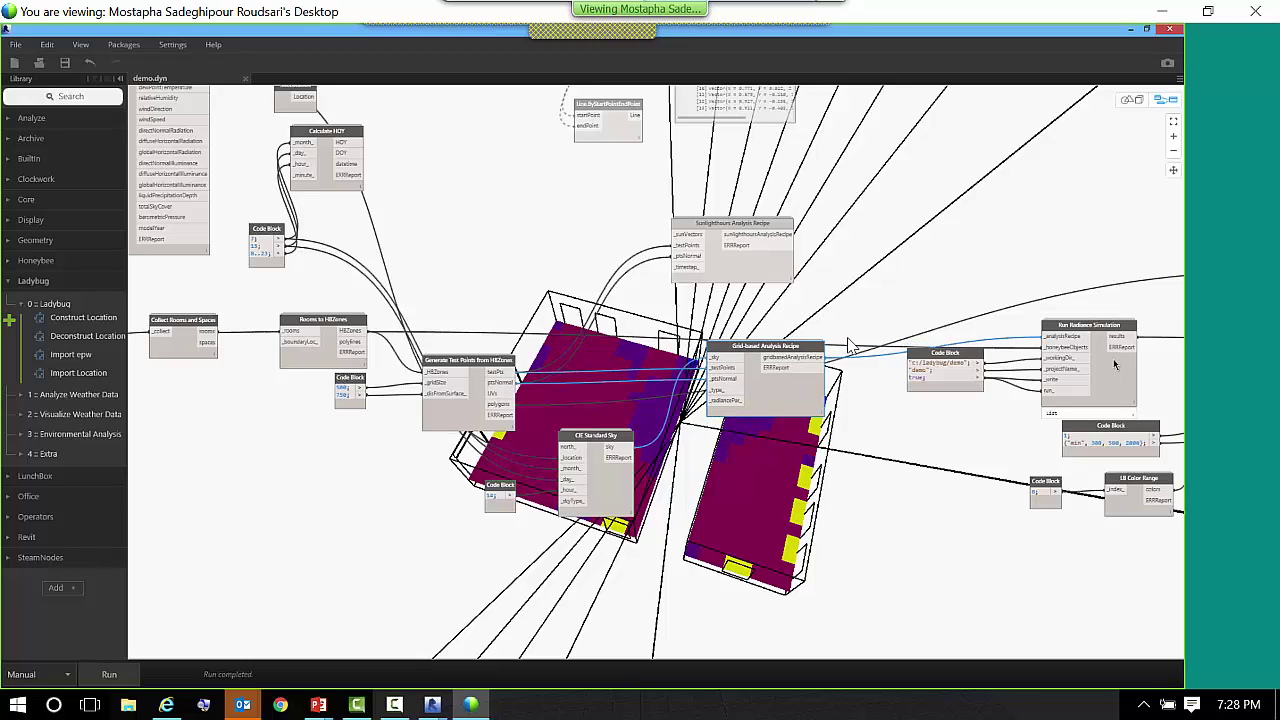
left_click_drag(1116, 376, 1112, 352)
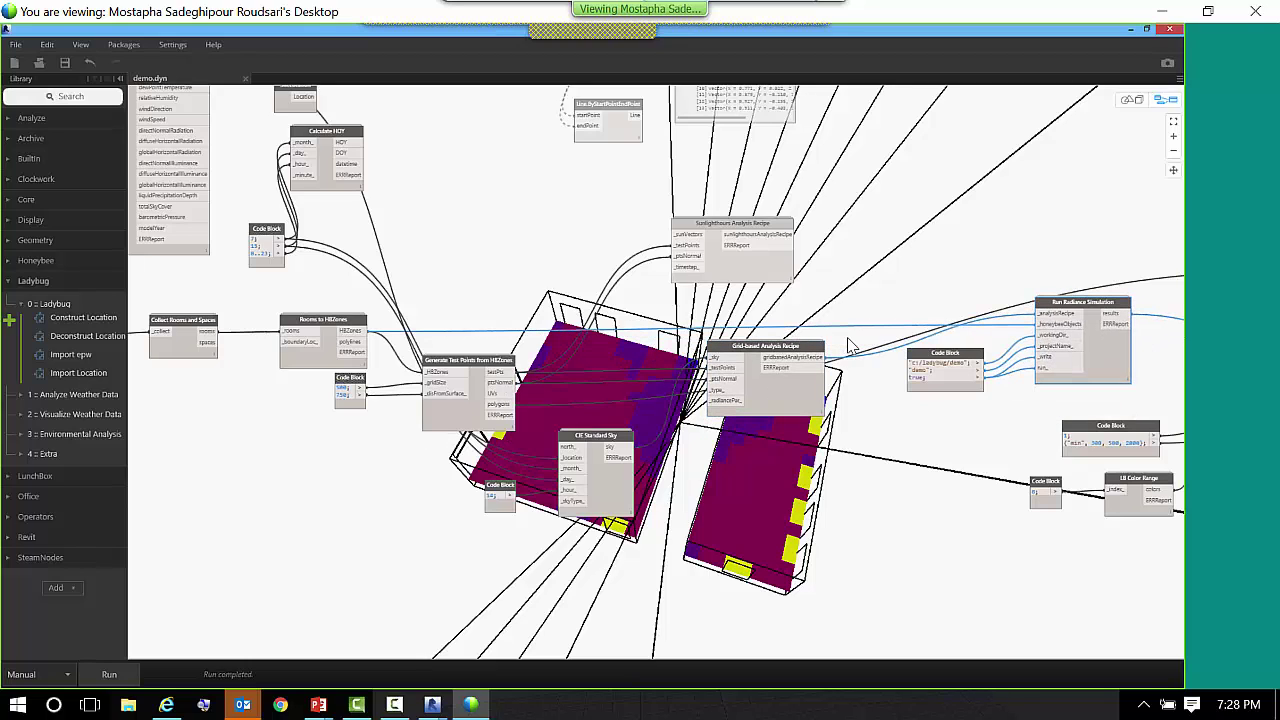
middle_click_drag(883, 332, 808, 324)
scroll(808, 325, "down", 2)
middle_click_drag(1074, 357, 651, 280)
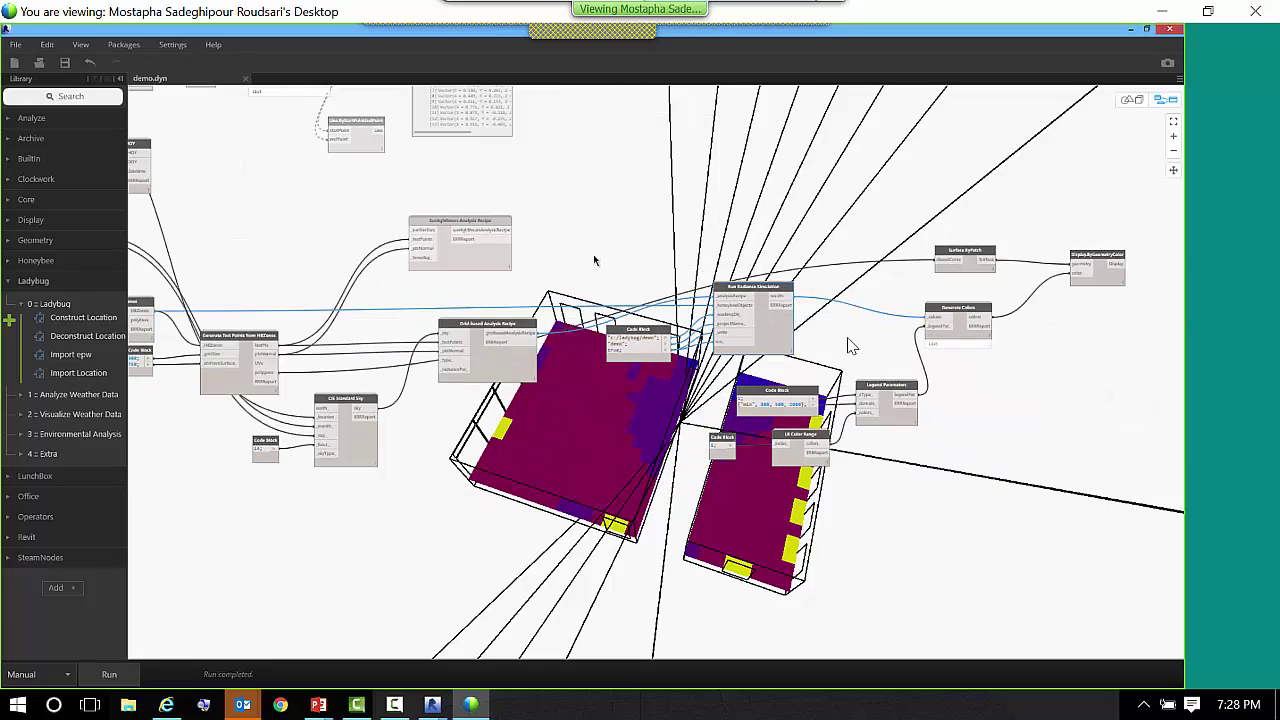
scroll(600, 258, "down", 2)
scroll(450, 262, "up", 2)
scroll(352, 266, "down", 2)
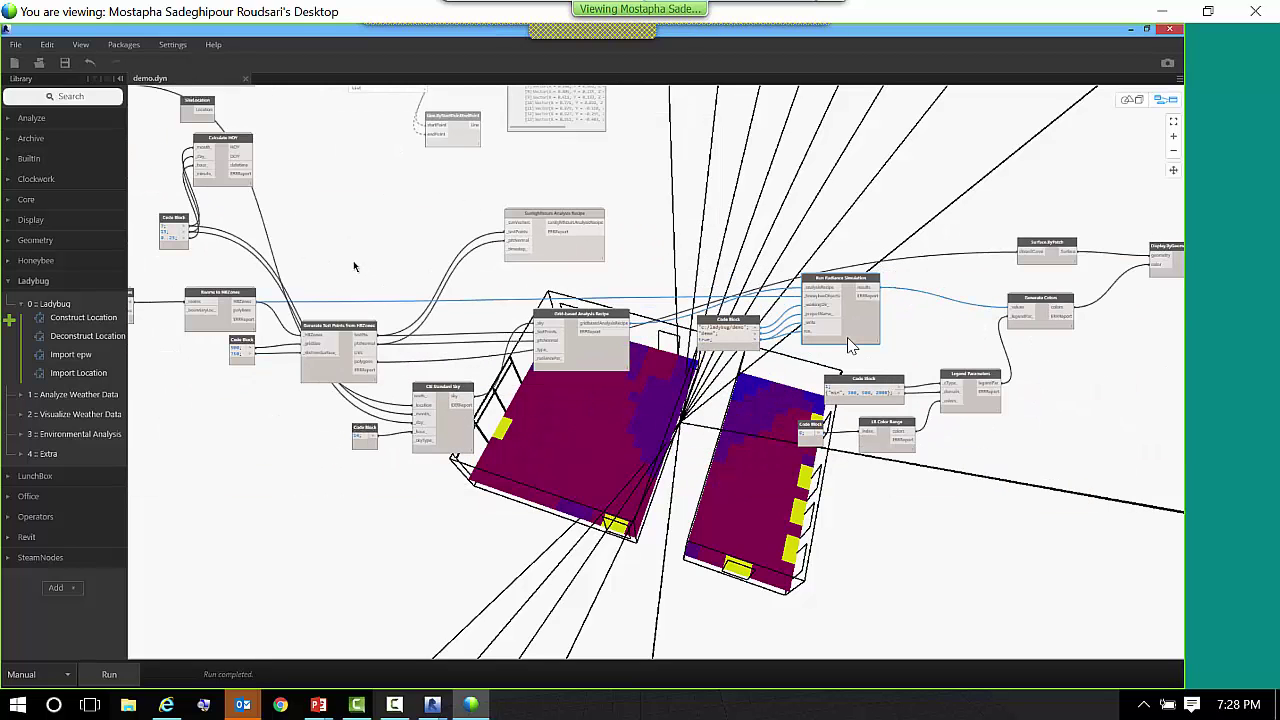
scroll(250, 285, "up", 2)
middle_click_drag(236, 269, 284, 263)
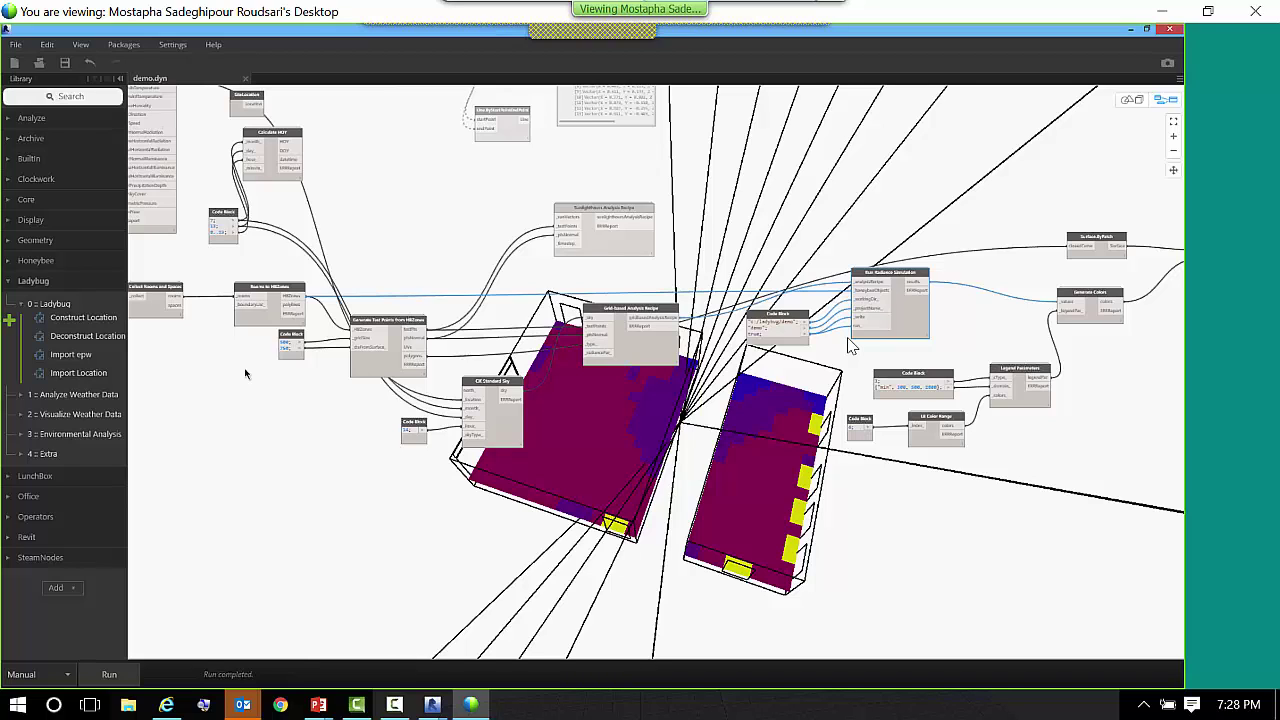
- Nudge the Rooms to HBZones node slightly upward and preview its HBZones zone list
left_click(731, 407)
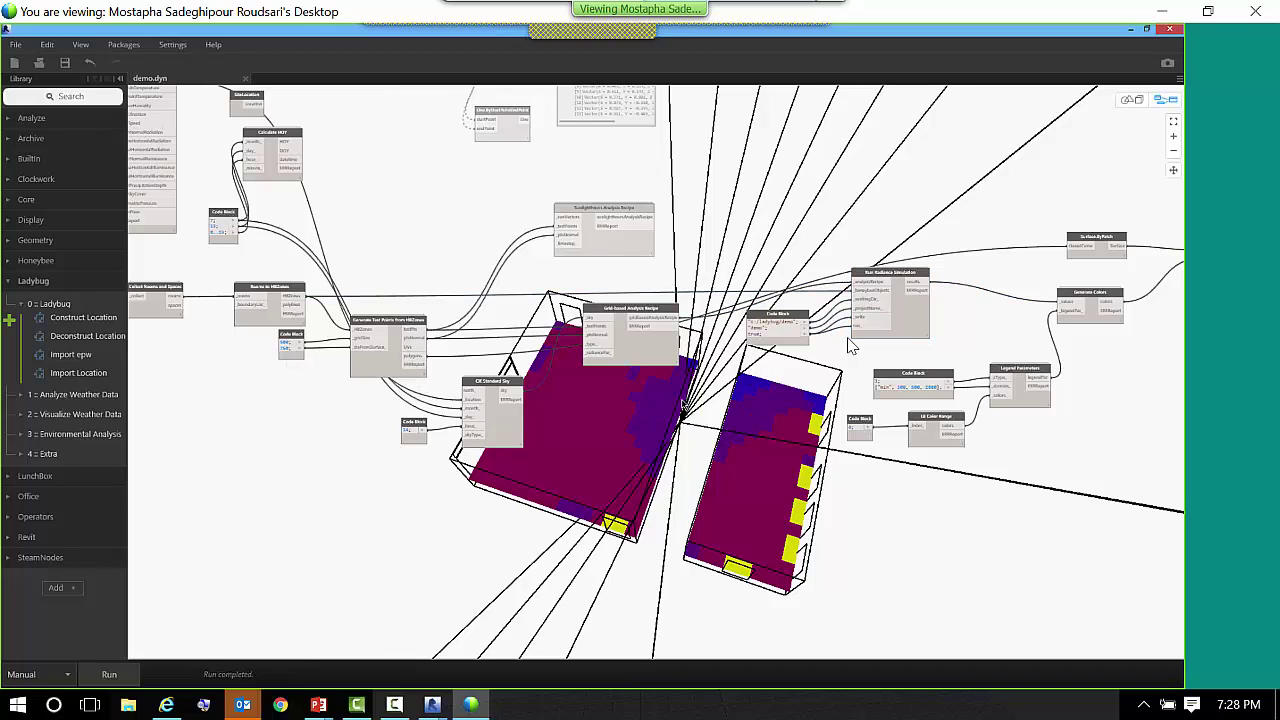
middle_click_drag(746, 396, 565, 422)
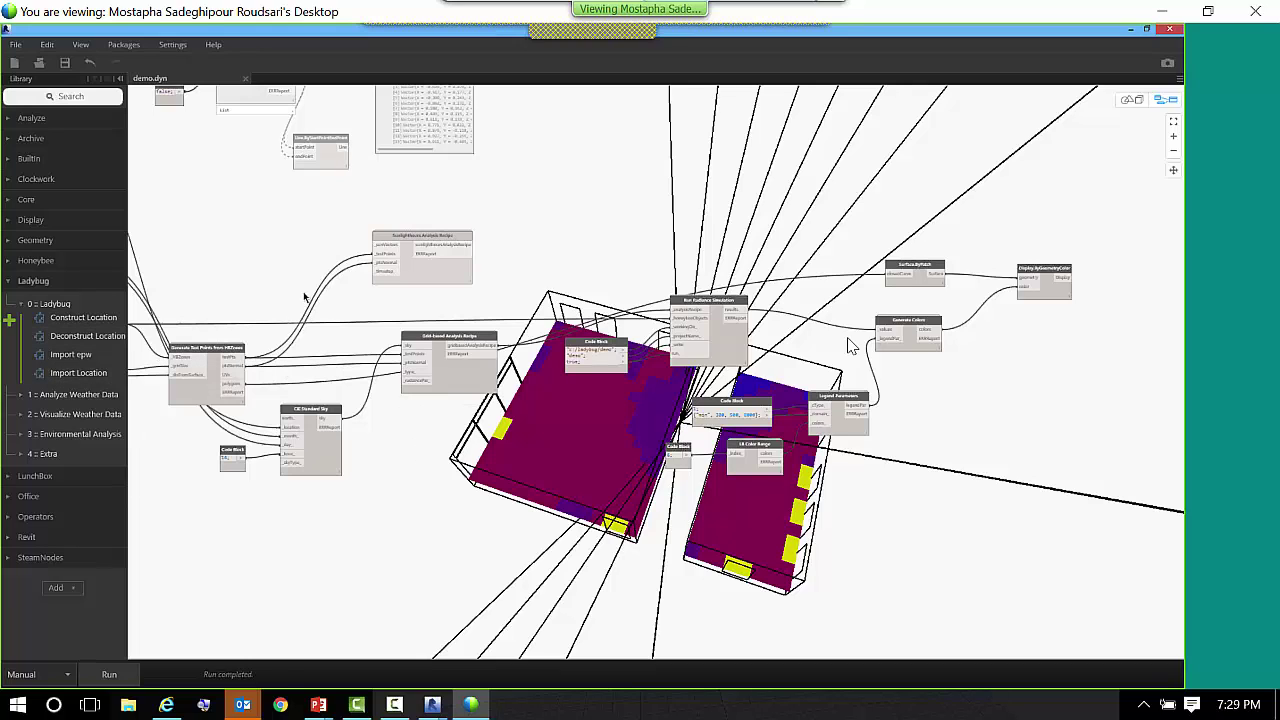
scroll(290, 320, "up", 3)
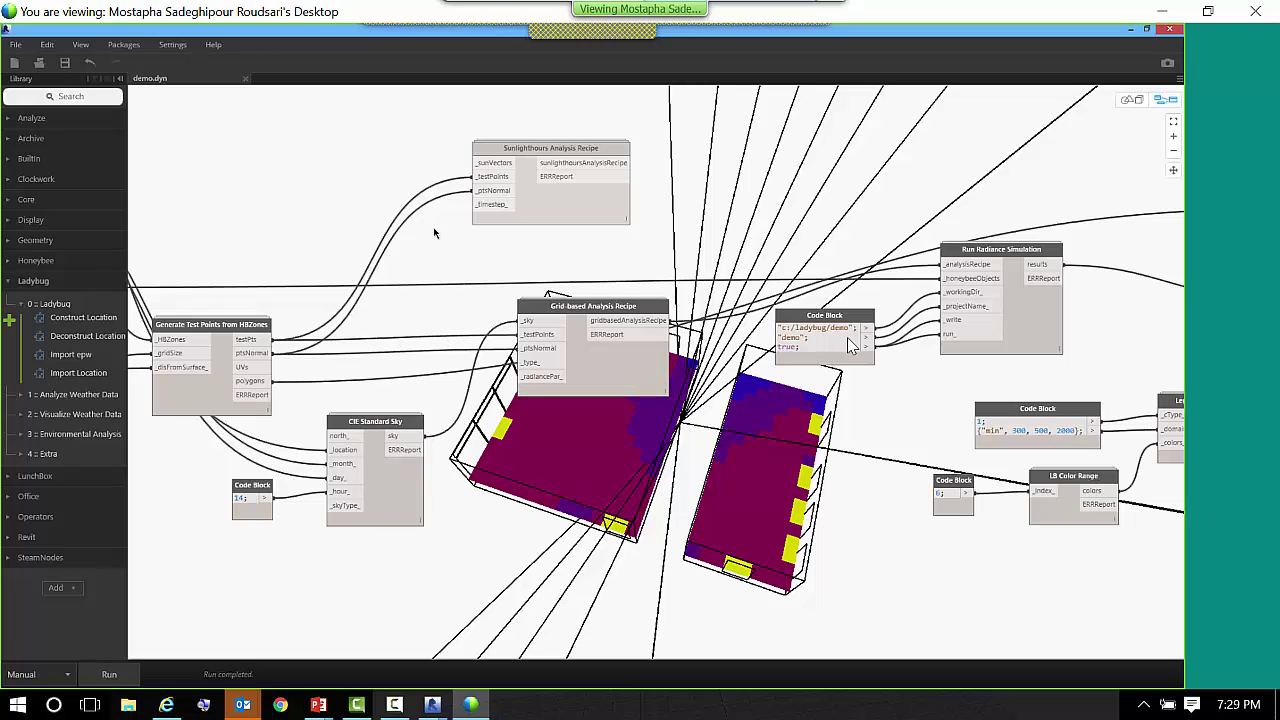
scroll(452, 302, "down", 5)
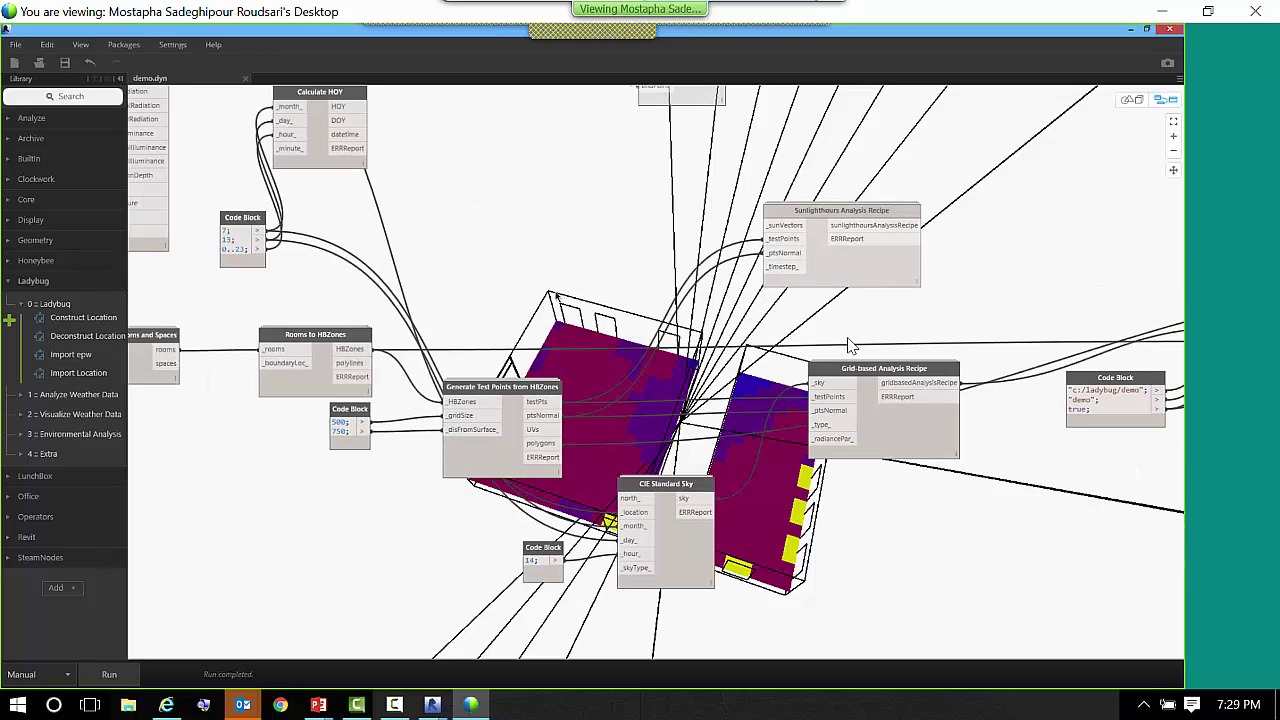
scroll(452, 302, "up", 5)
left_click_drag(313, 340, 305, 304)
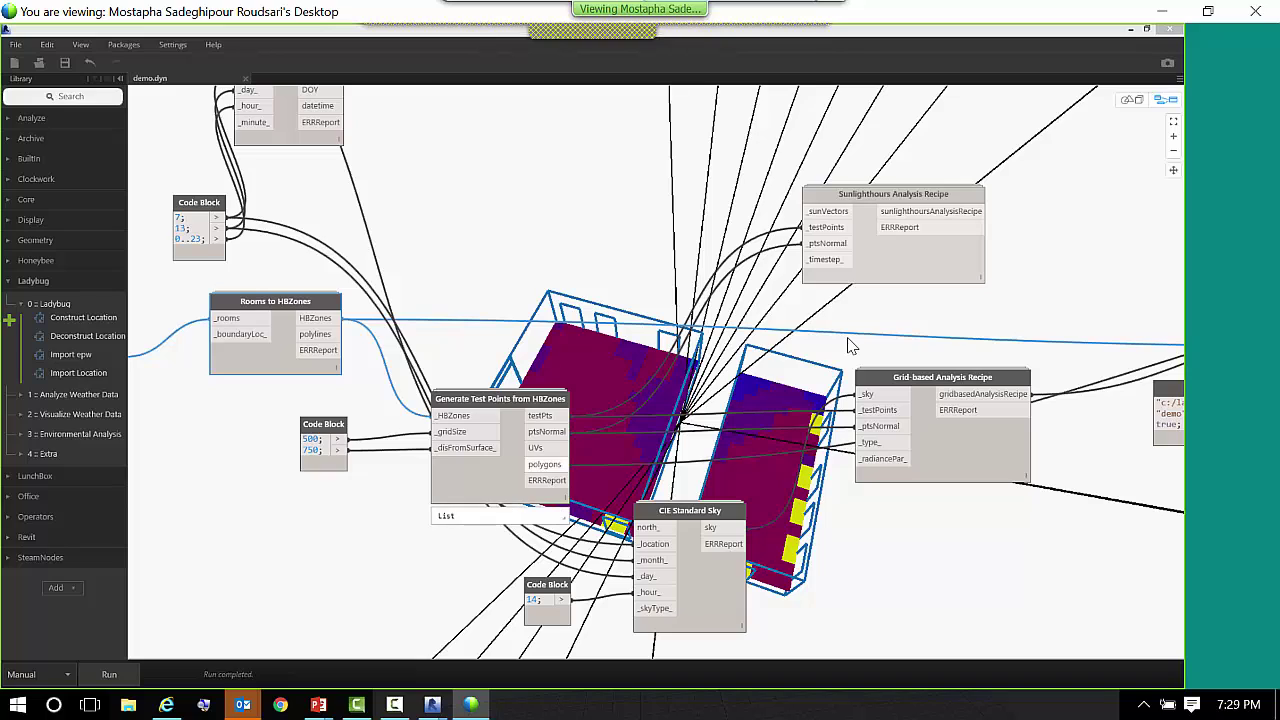
left_click(857, 503)
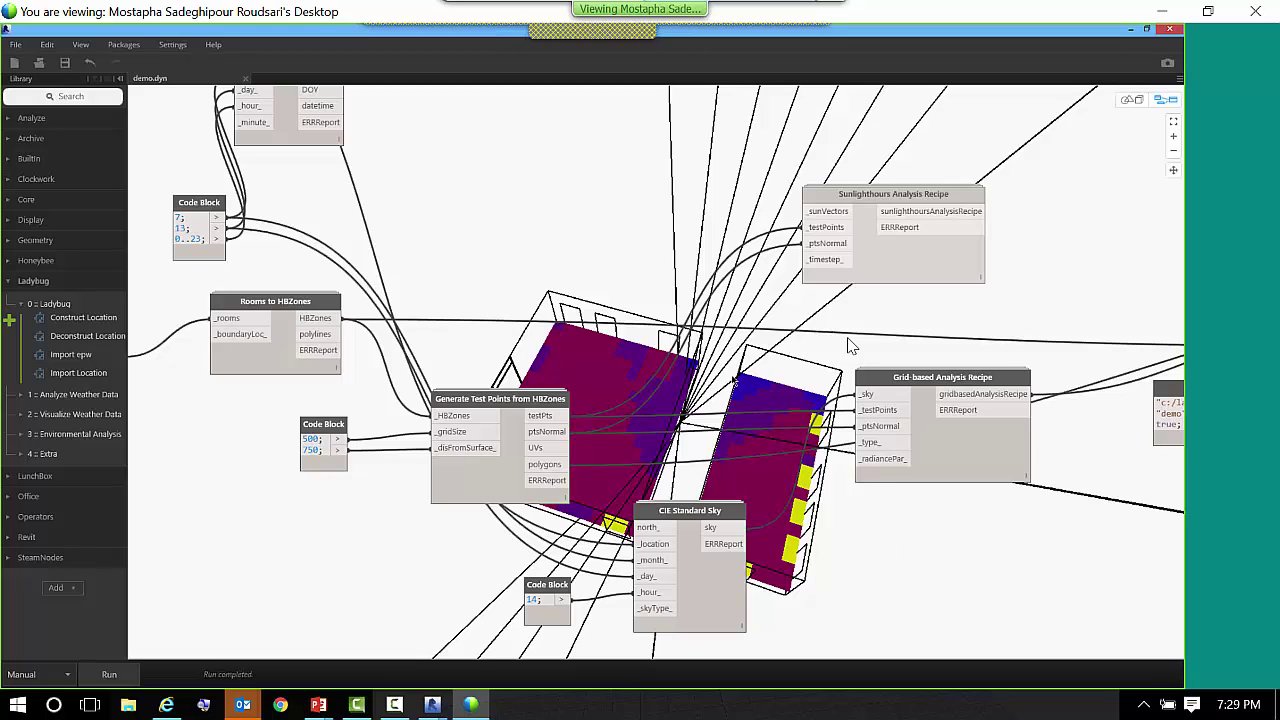
mouse_move(325, 318)
- Place a Radiance Glass Material by Single Value node from Honeybee's 01 Daylight Materials above the zone nodes
left_click(36, 260)
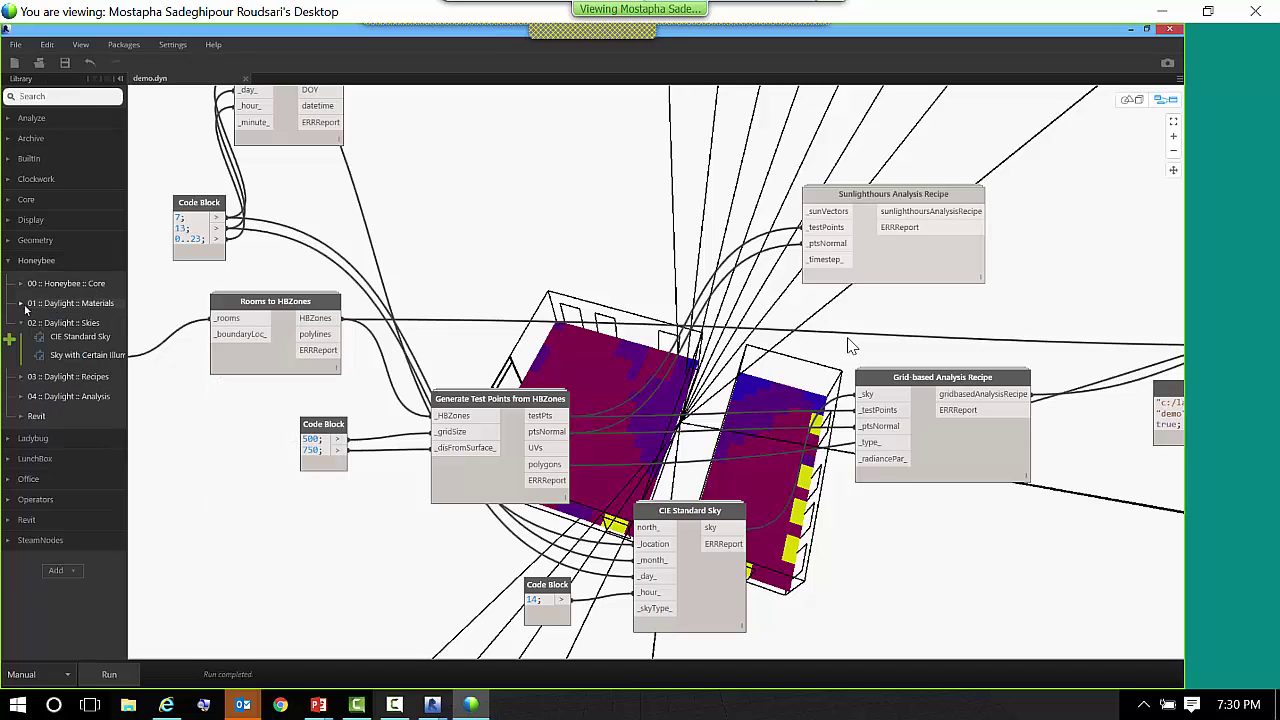
left_click(105, 303)
left_click(88, 317)
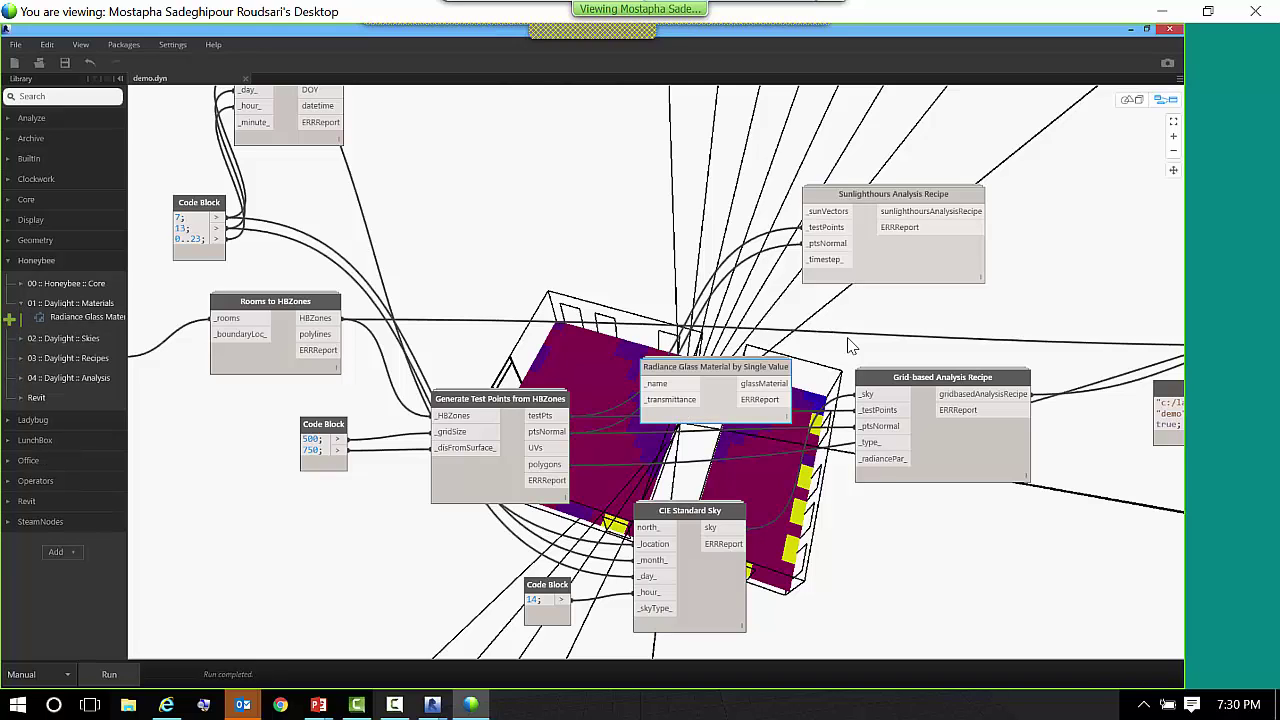
left_click_drag(715, 366, 434, 205)
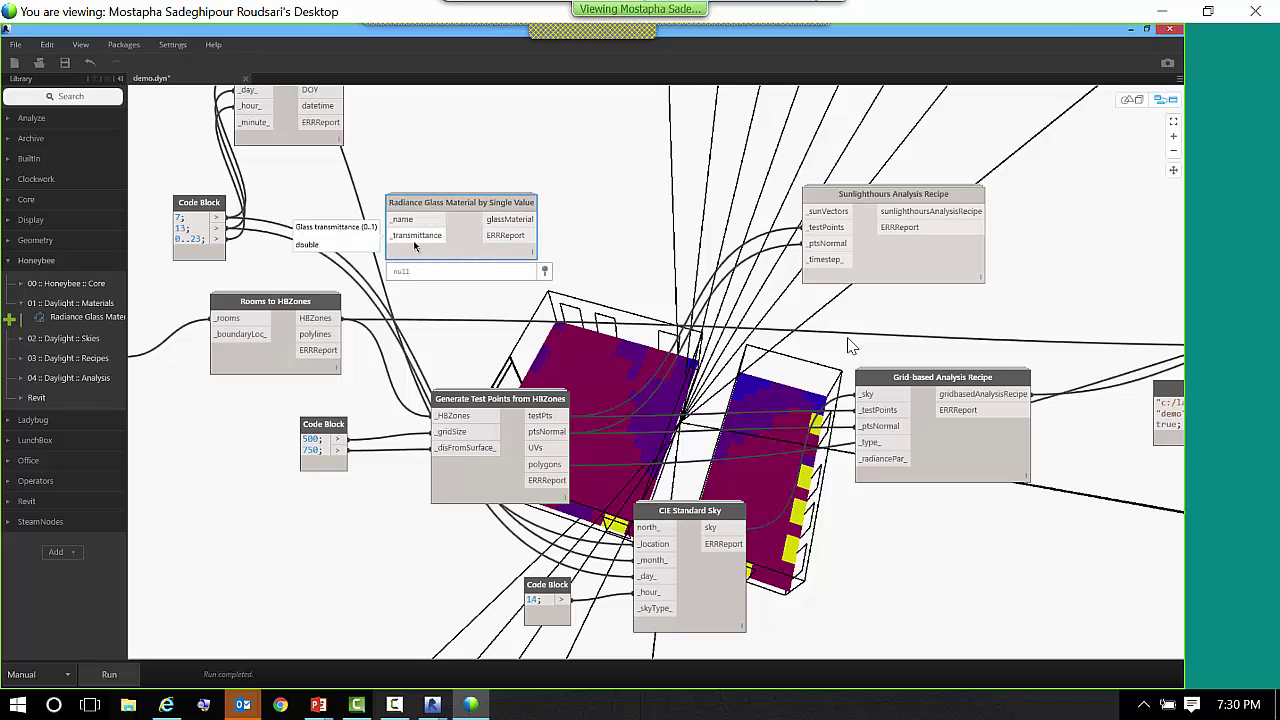
left_click(314, 219)
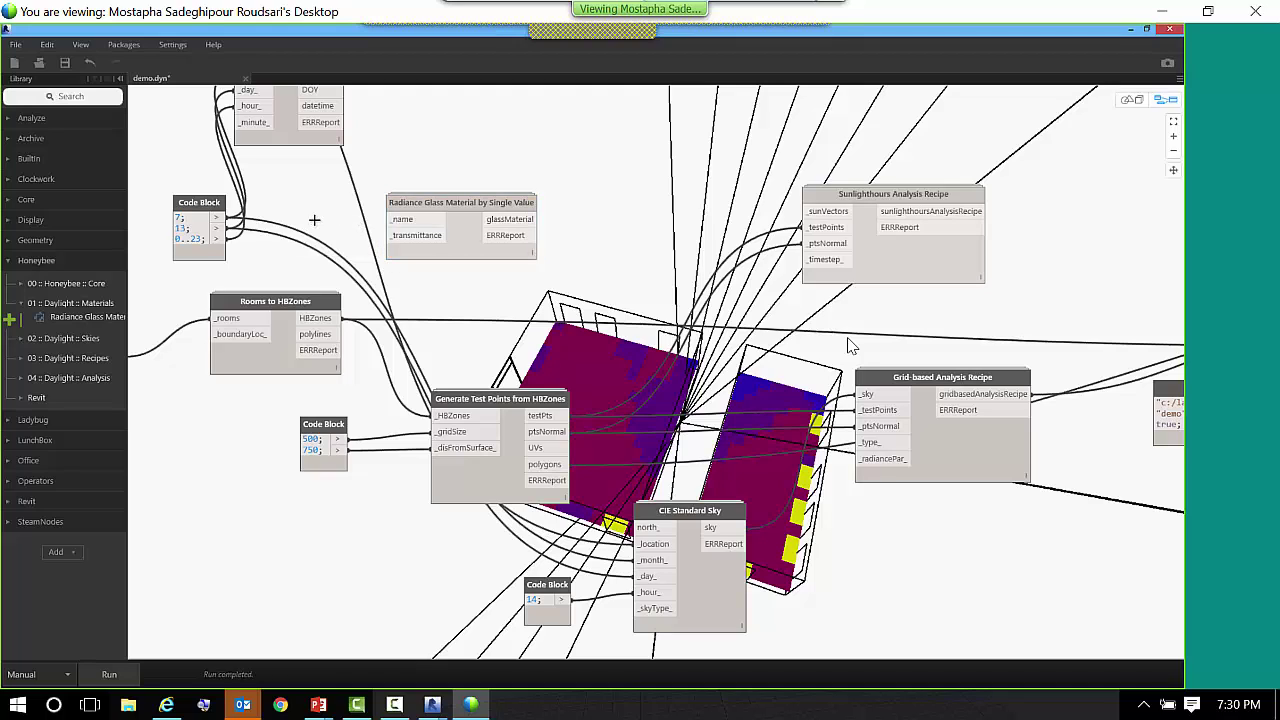
- Add a Code Block "darkGlass"; 0.25; and wire the name into the glass material's _name input
double_click(314, 219)
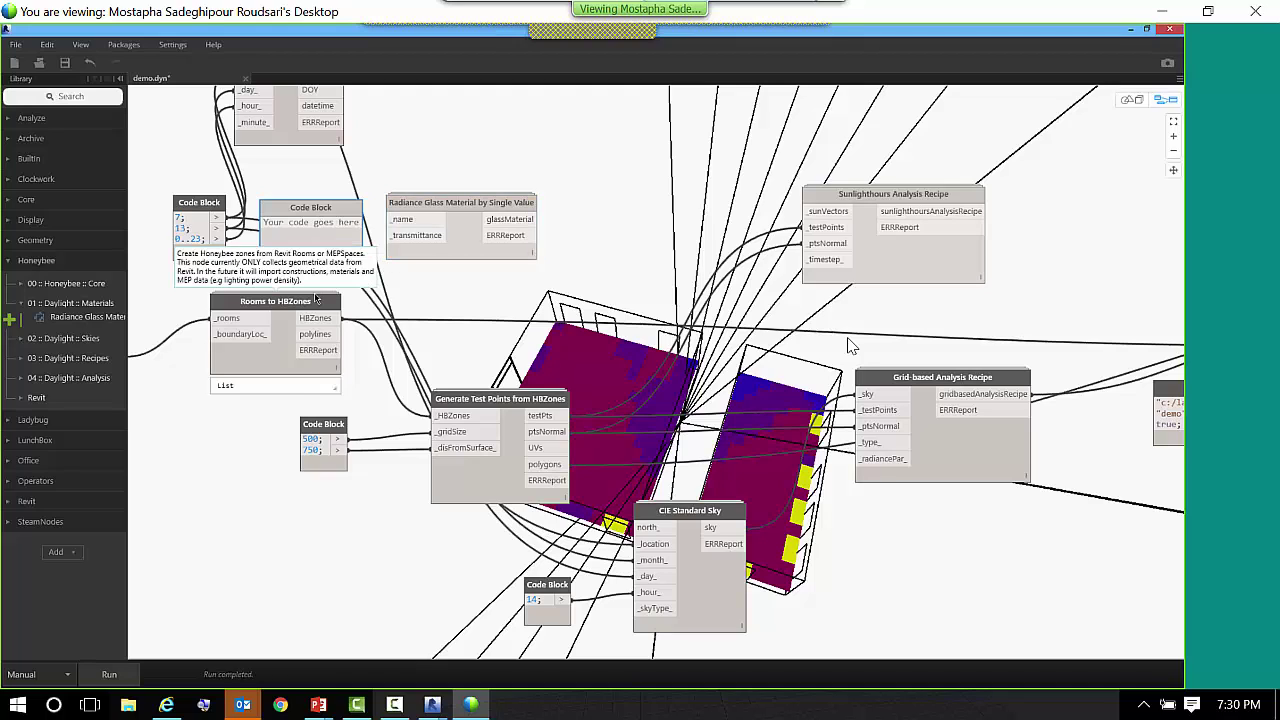
type("dark")
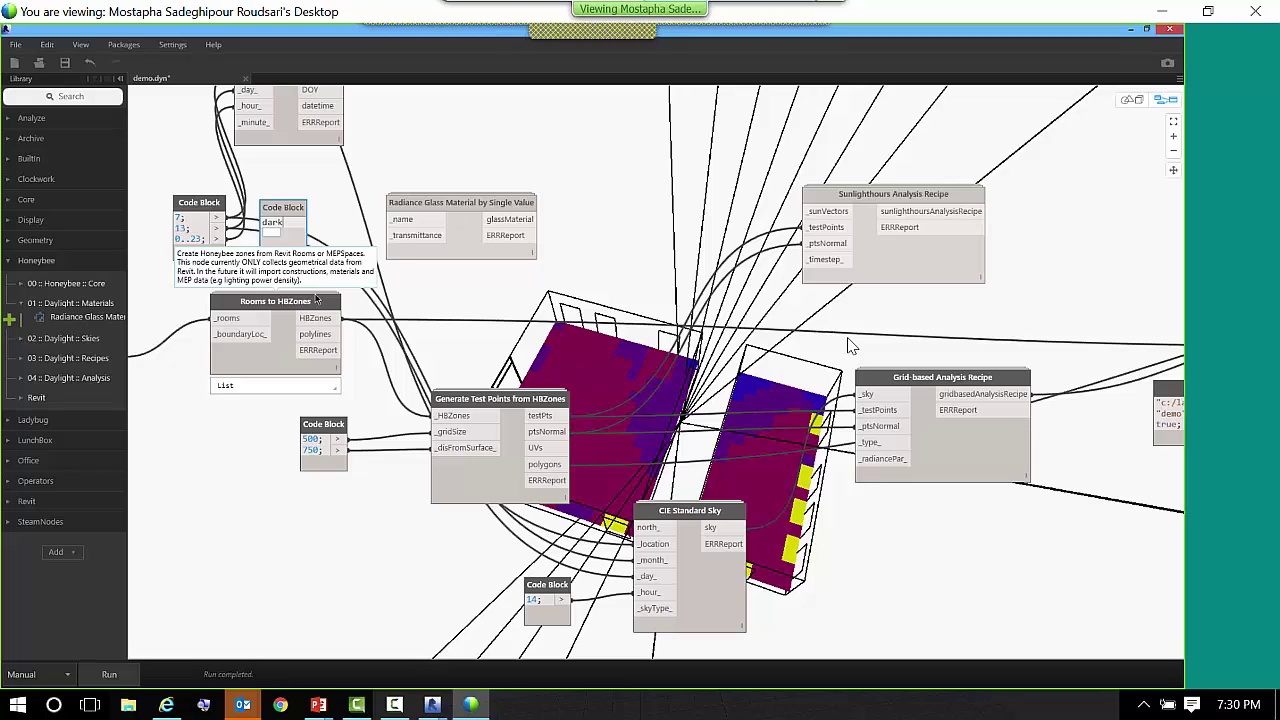
type("Glass; ")
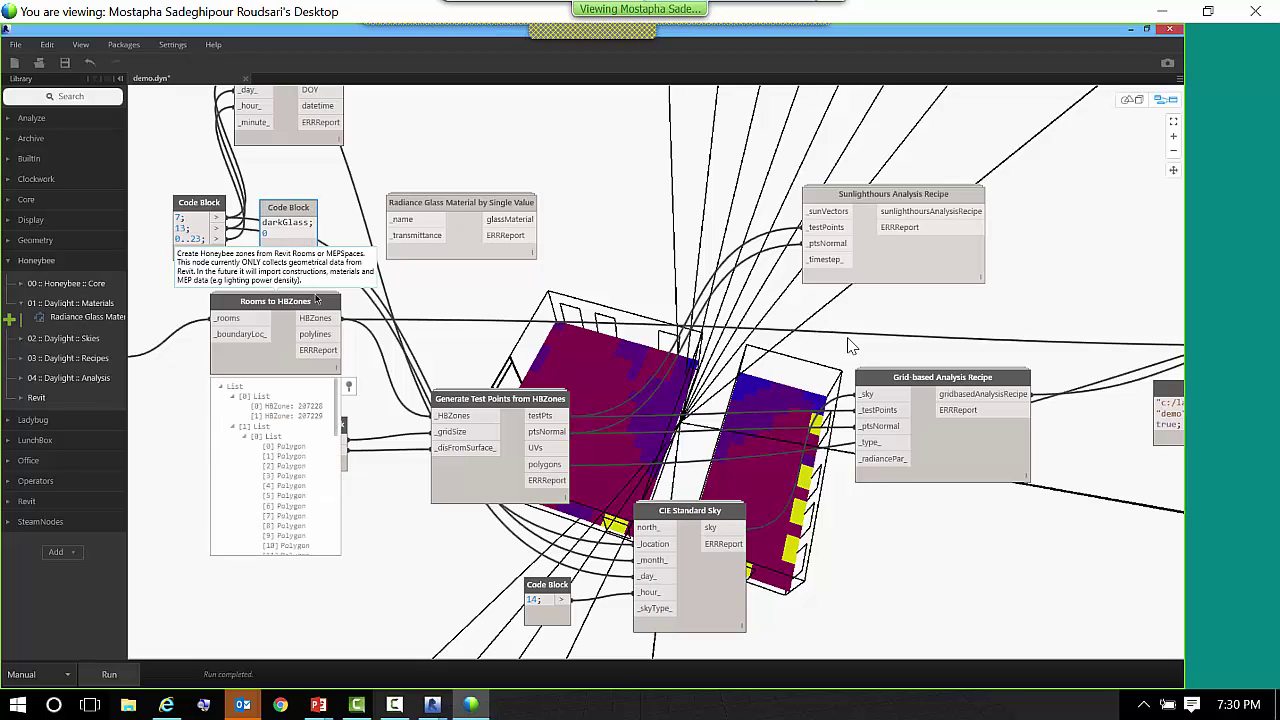
type("0.25;")
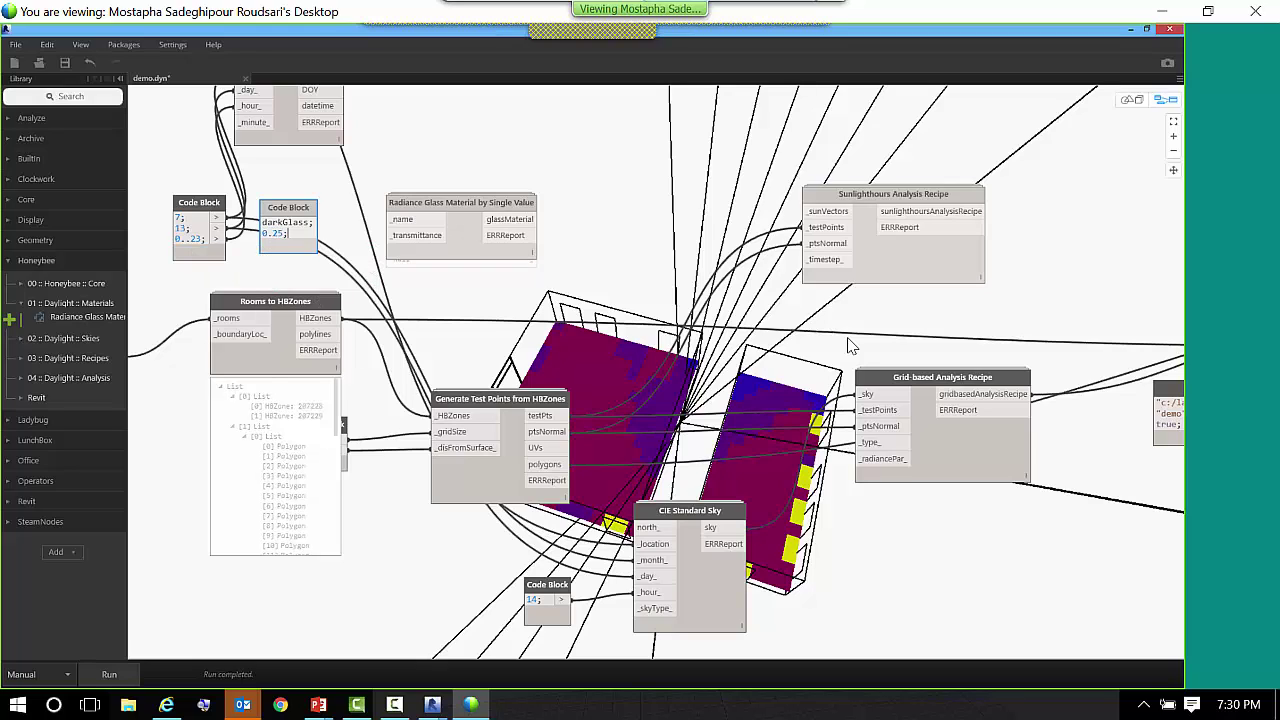
left_click(372, 262)
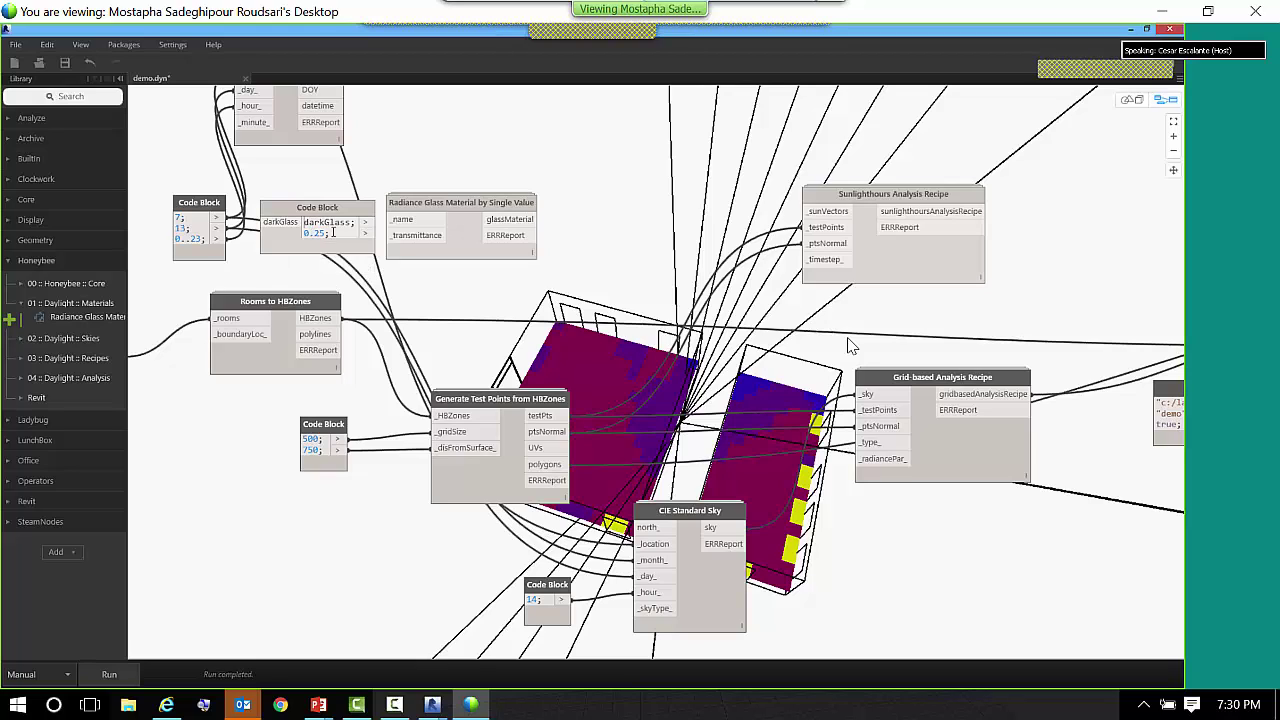
type("\"")
type("\"")
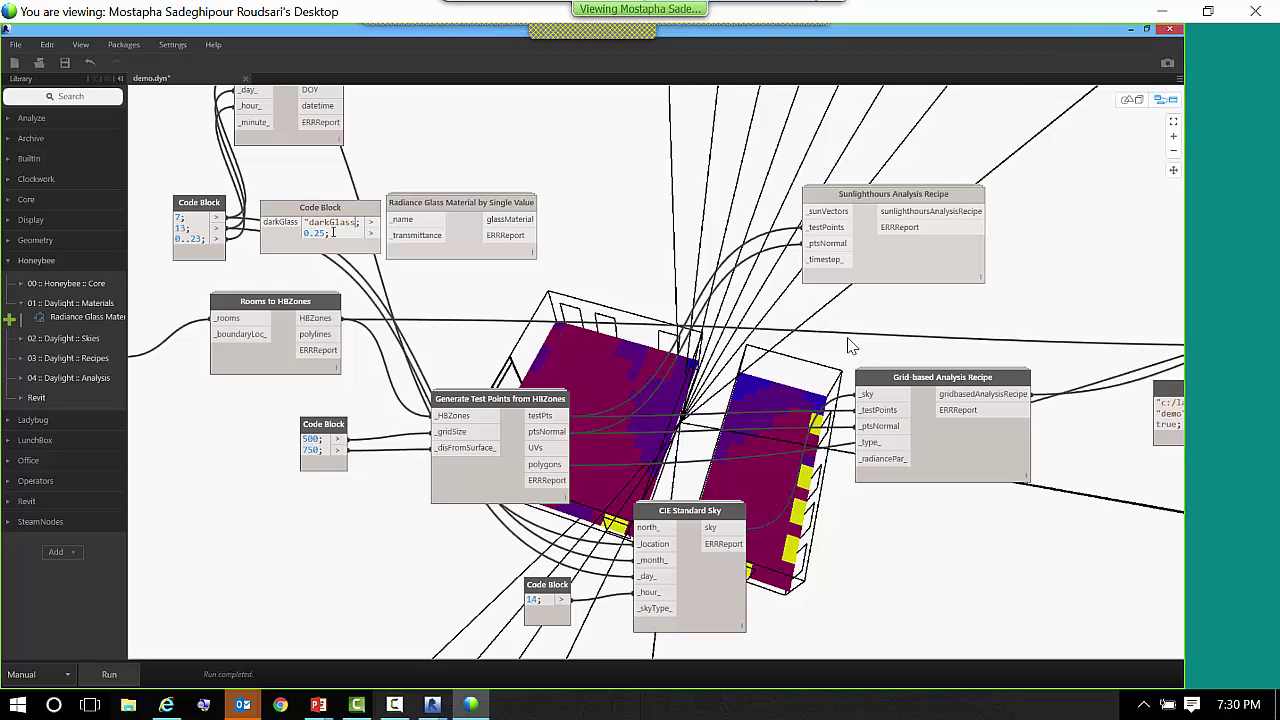
left_click(406, 150)
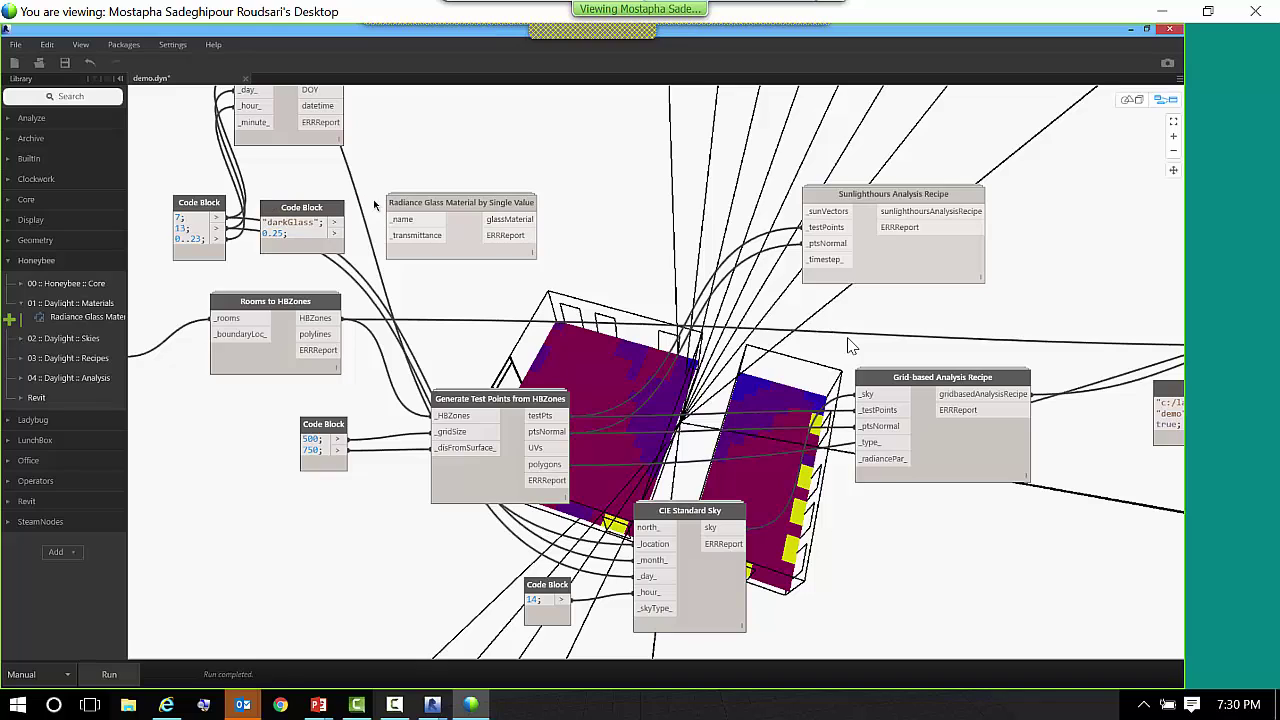
left_click_drag(337, 223, 390, 219)
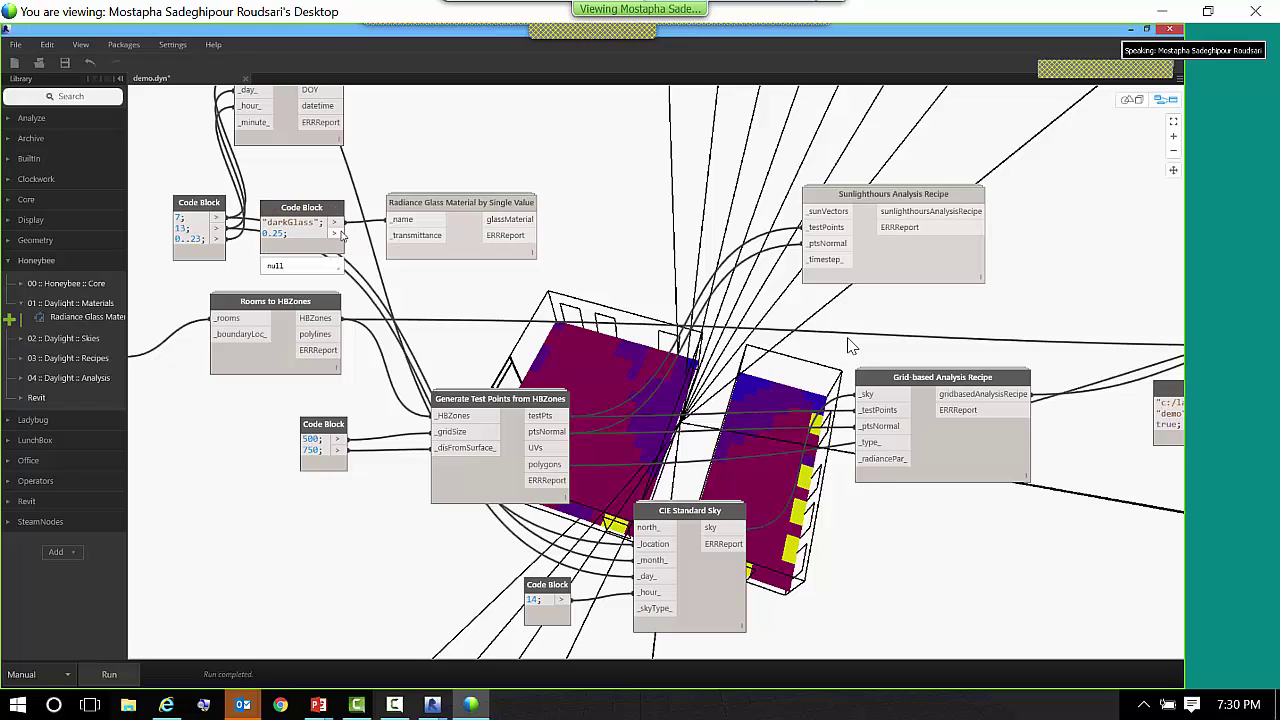
left_click_drag(466, 203, 452, 203)
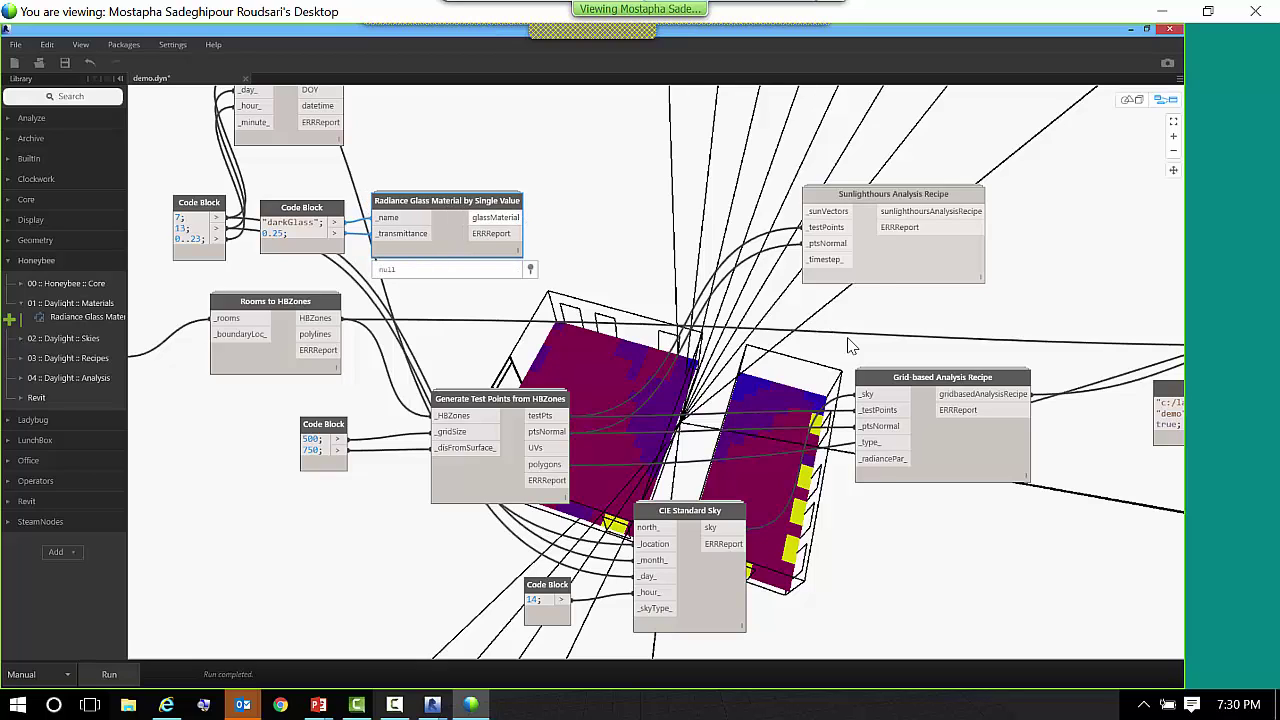
- Delete the unused Sunlighthours Analysis Recipe node
left_click(897, 265)
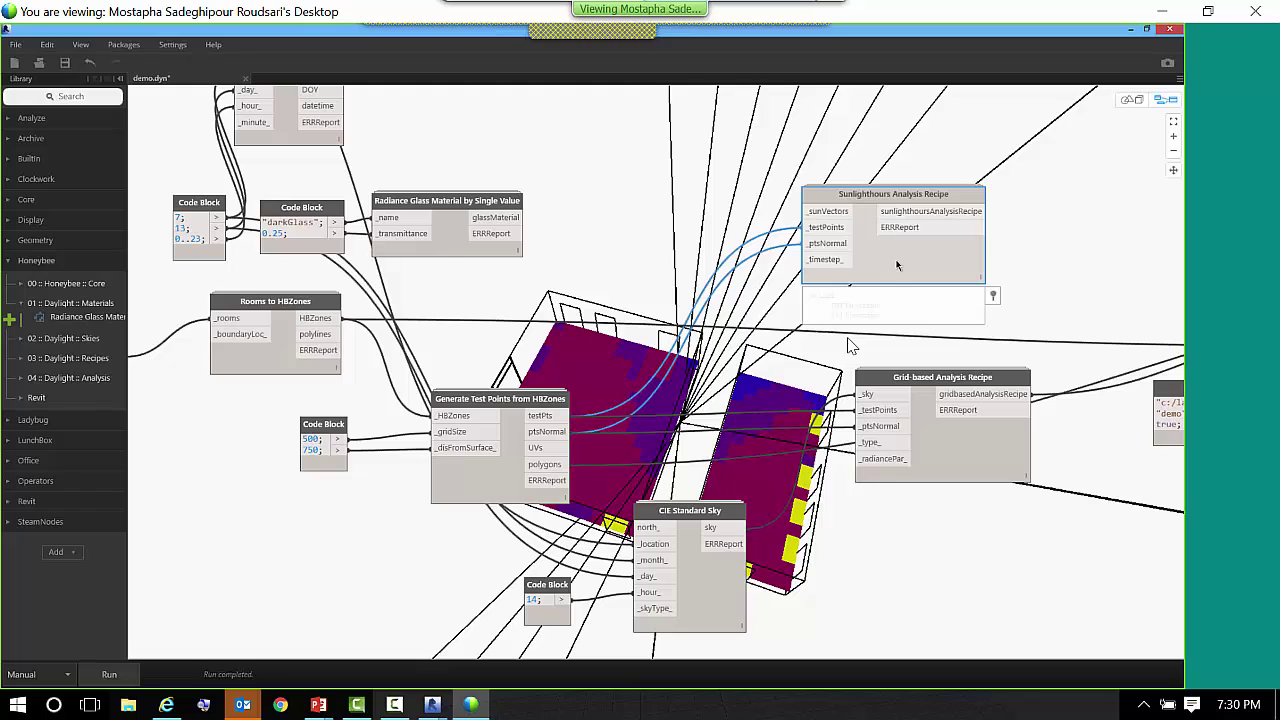
key("Delete")
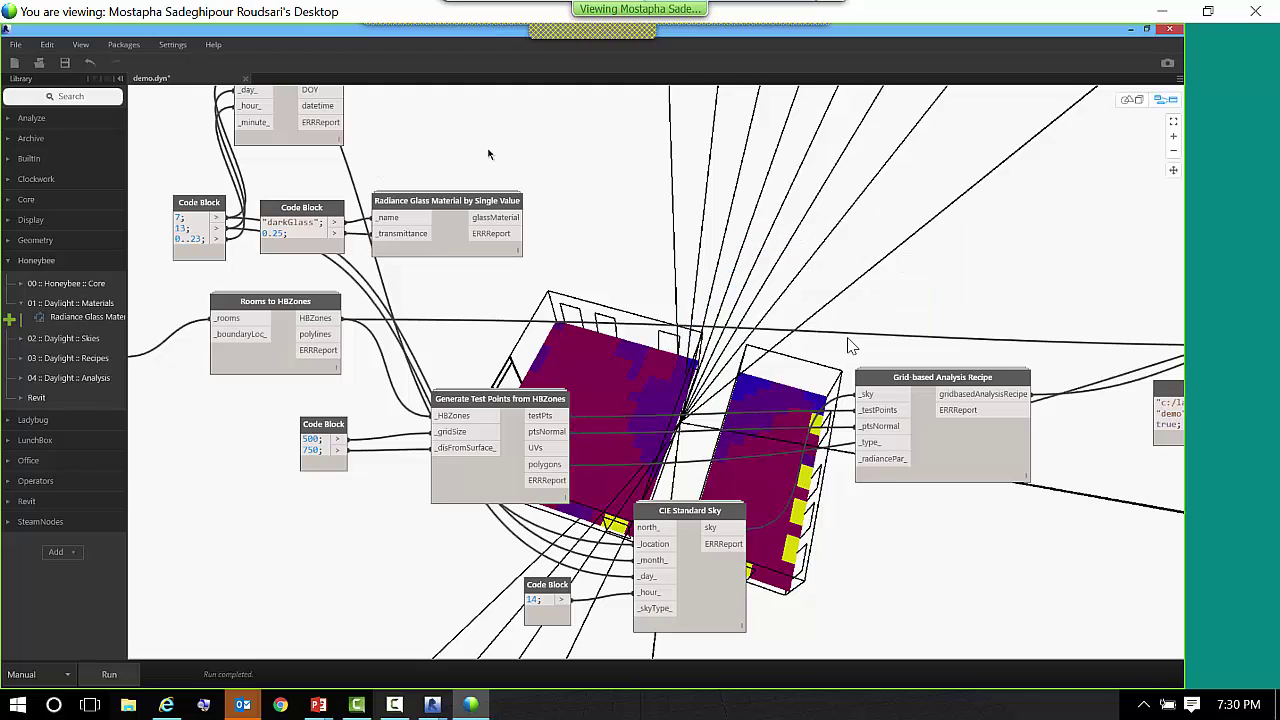
middle_click_drag(486, 157, 466, 166)
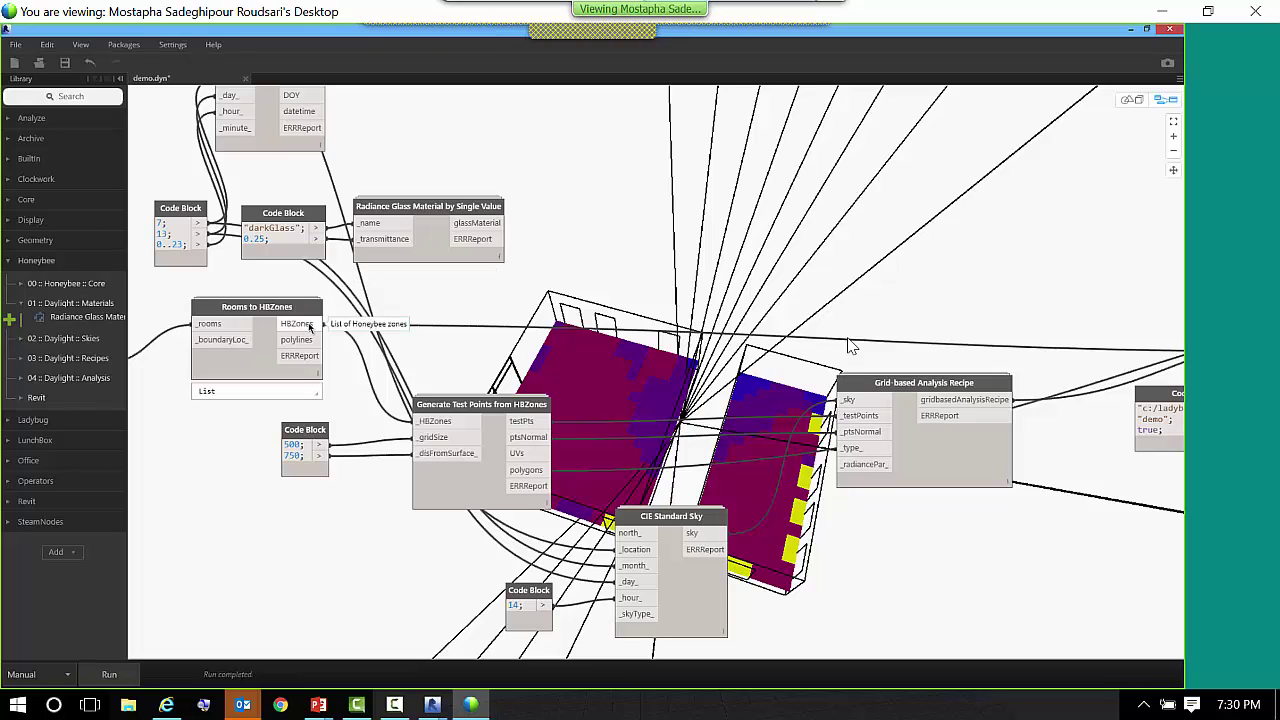
mouse_move(310, 326)
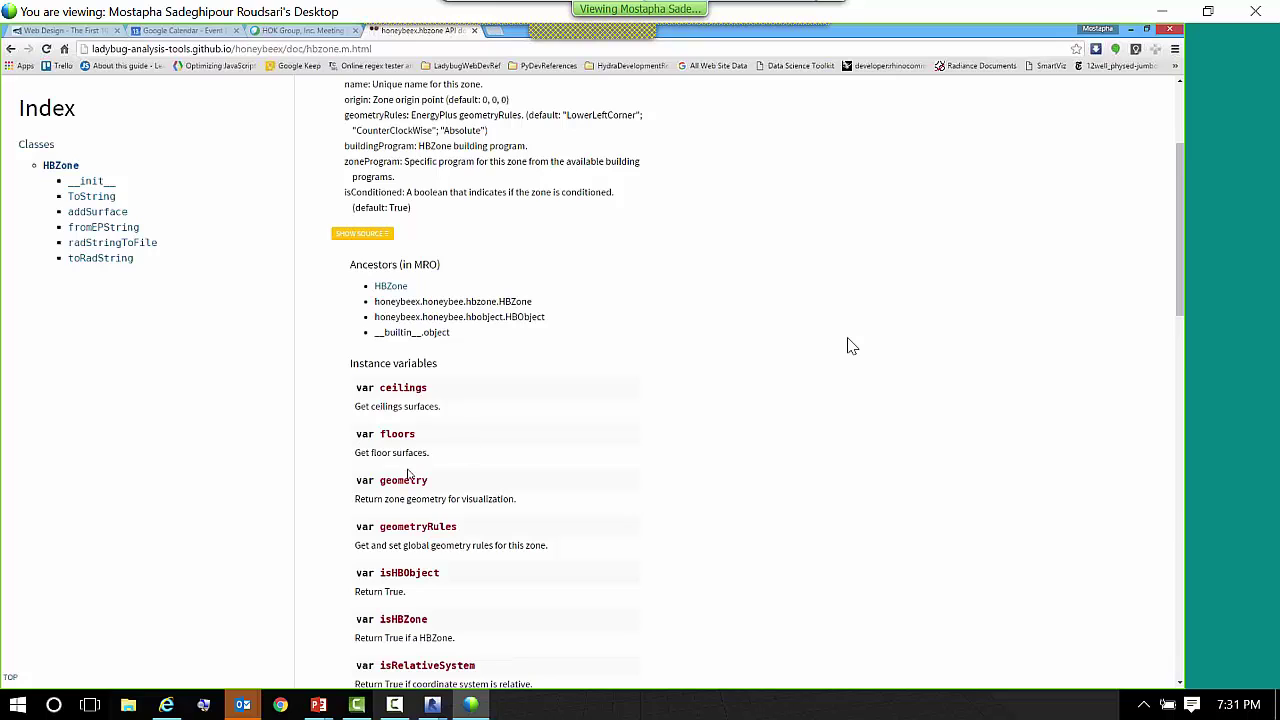
- Find the HBZone surfaces instance variable and its description, then return to the honeybeex index
scroll(451, 480, "down", 2)
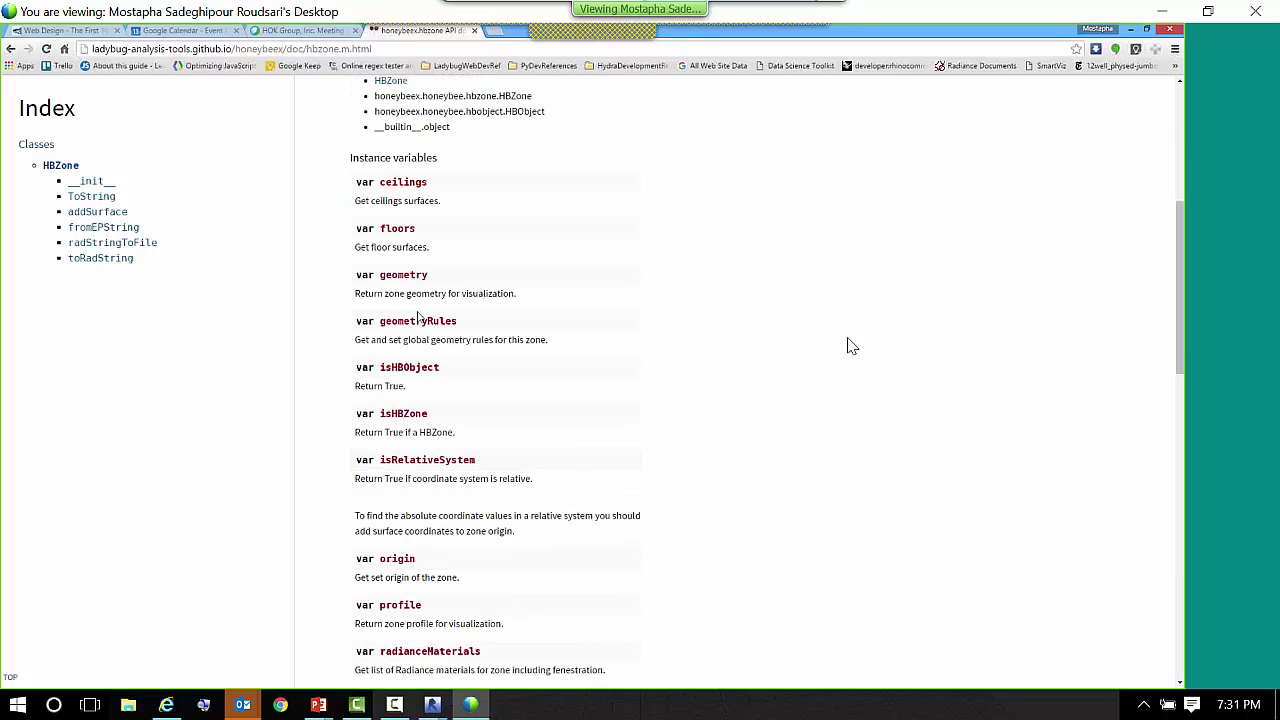
left_click_drag(380, 367, 431, 367)
scroll(447, 293, "down", 2)
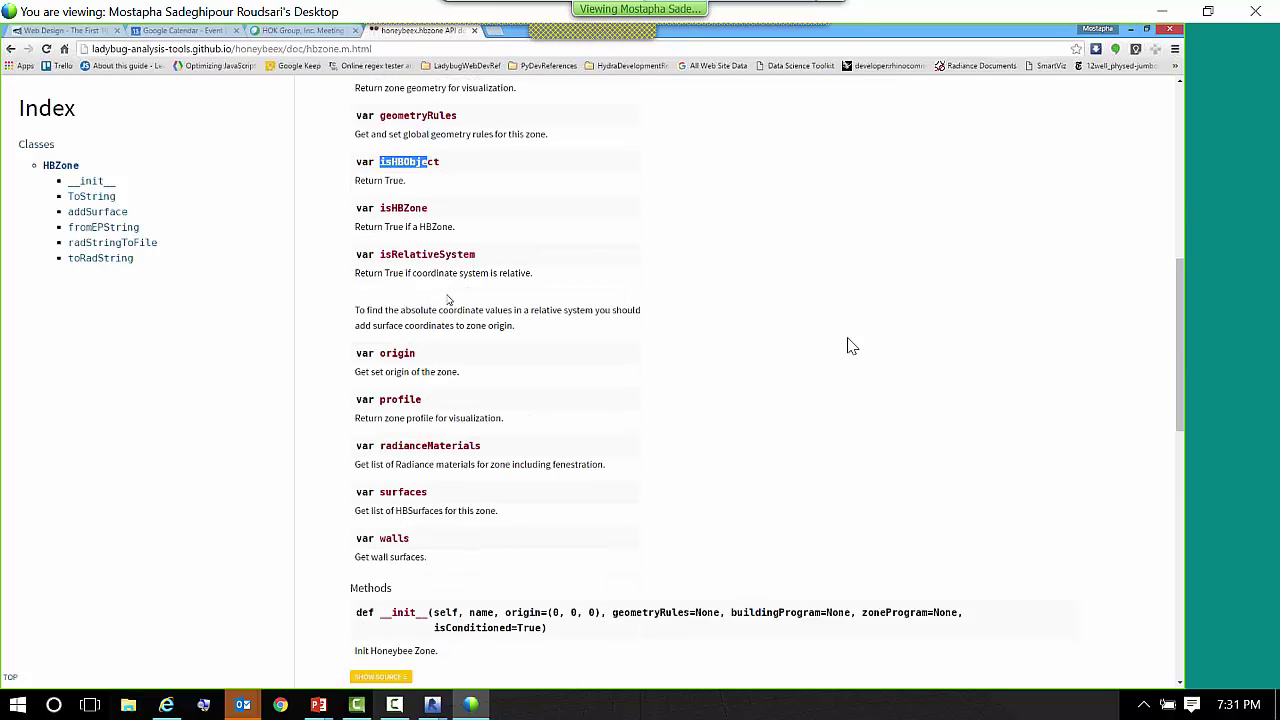
left_click_drag(430, 494, 381, 492)
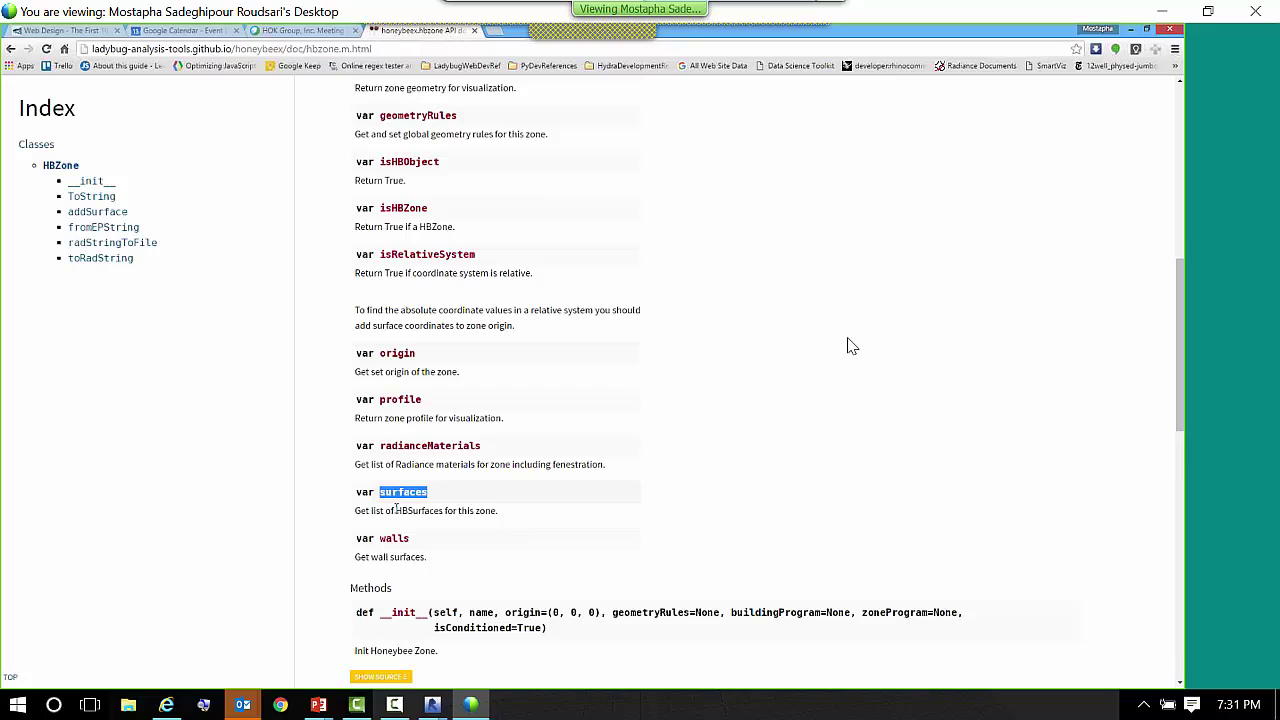
triple_click(491, 508)
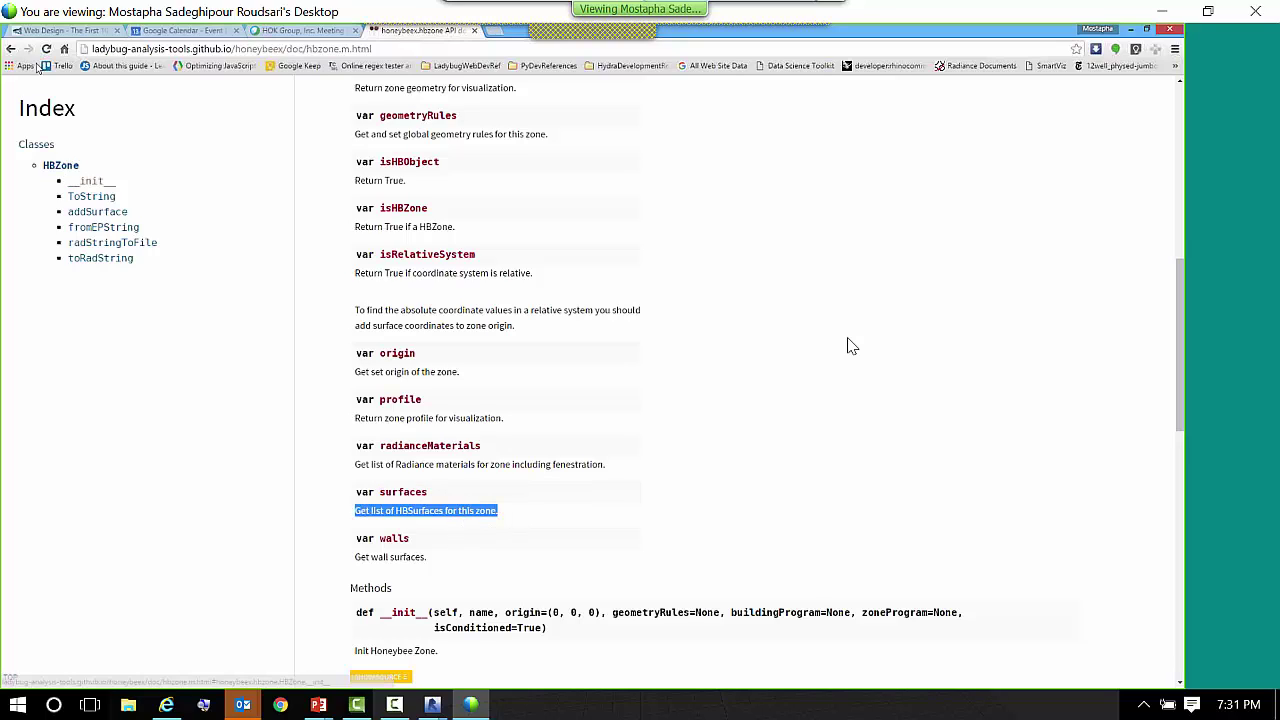
left_click(10, 48)
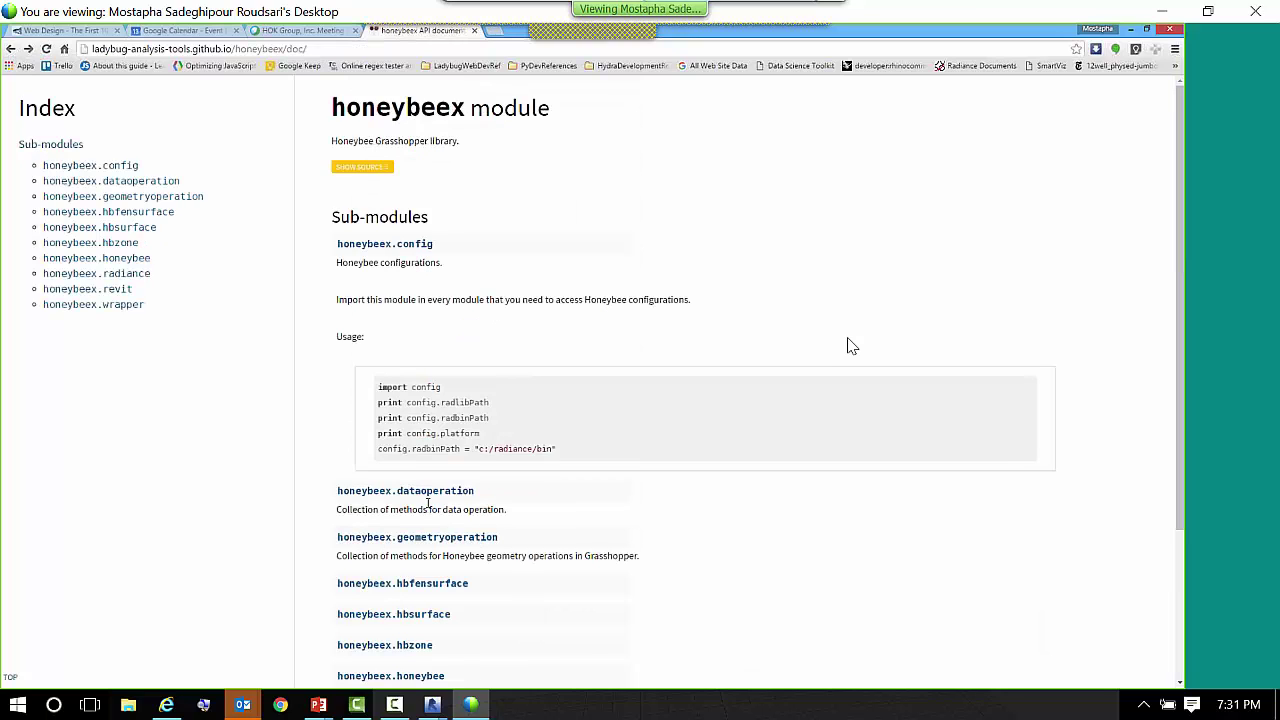
- Read the honeybeex.hbsurface docs for radianceMaterial and Methods, then minimize Chrome
left_click(111, 229)
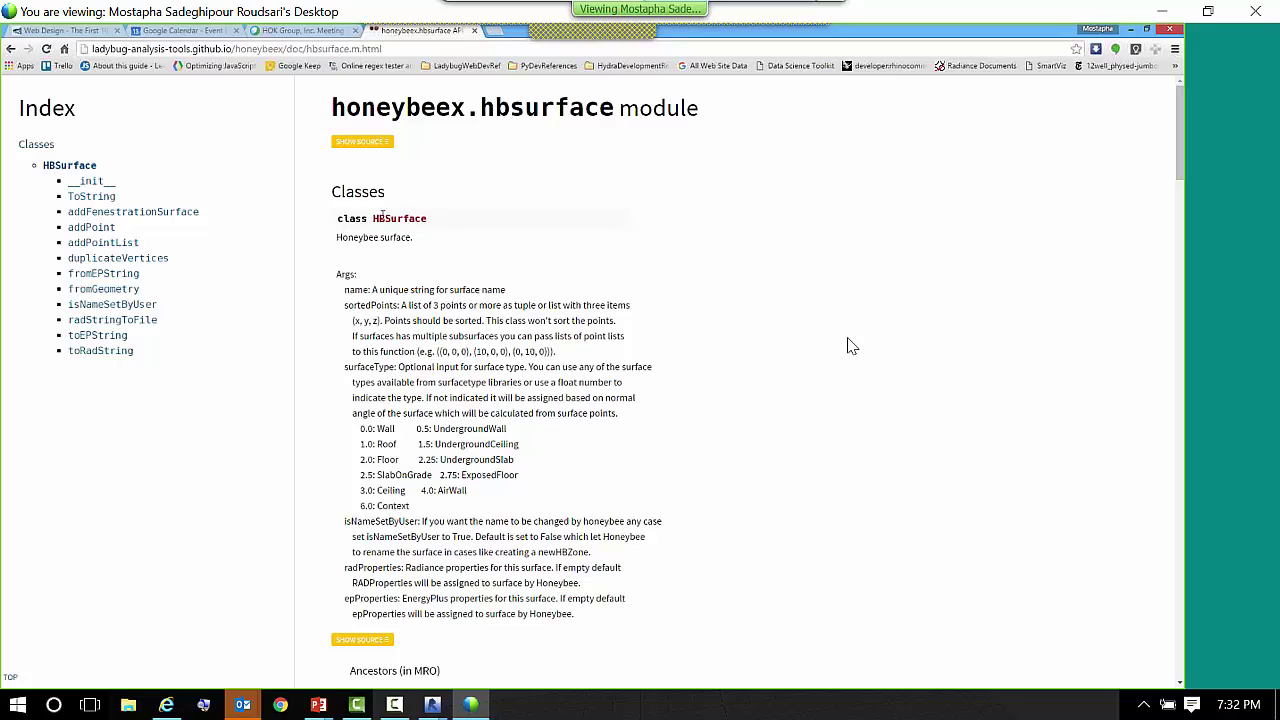
left_click_drag(428, 218, 386, 218)
scroll(516, 285, "down", 4)
scroll(516, 285, "down", 10)
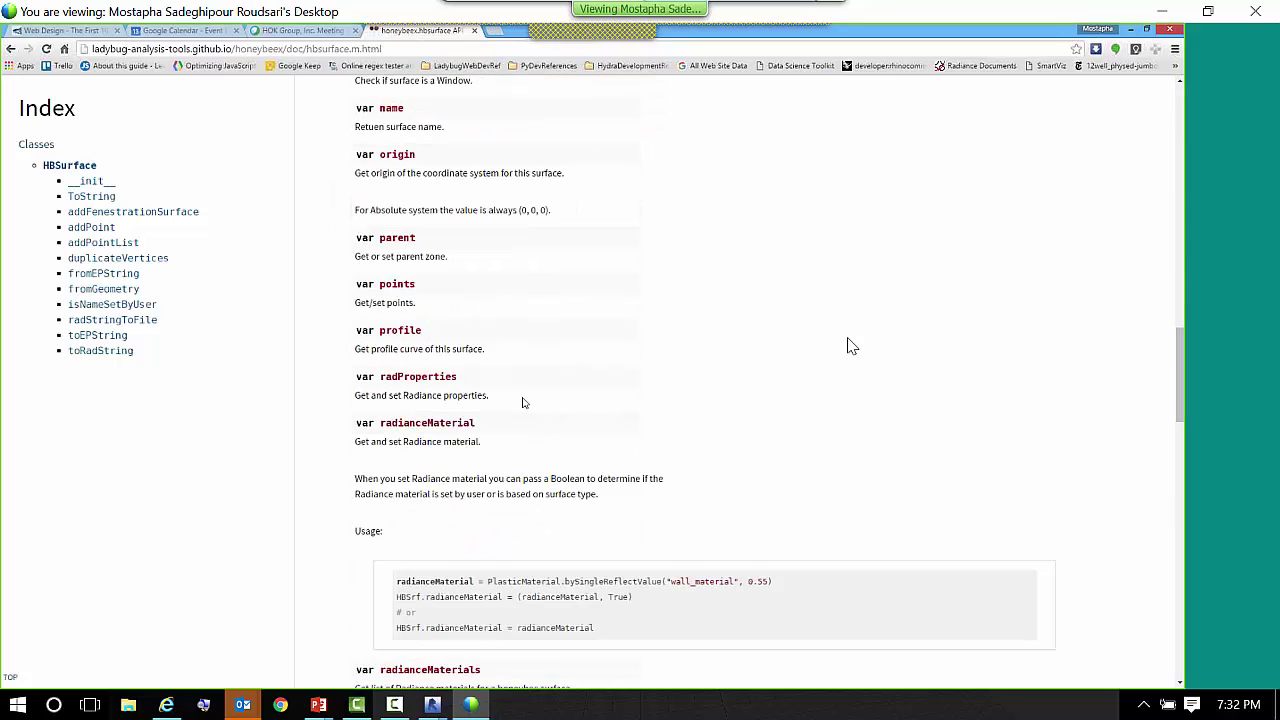
scroll(518, 405, "up", 8)
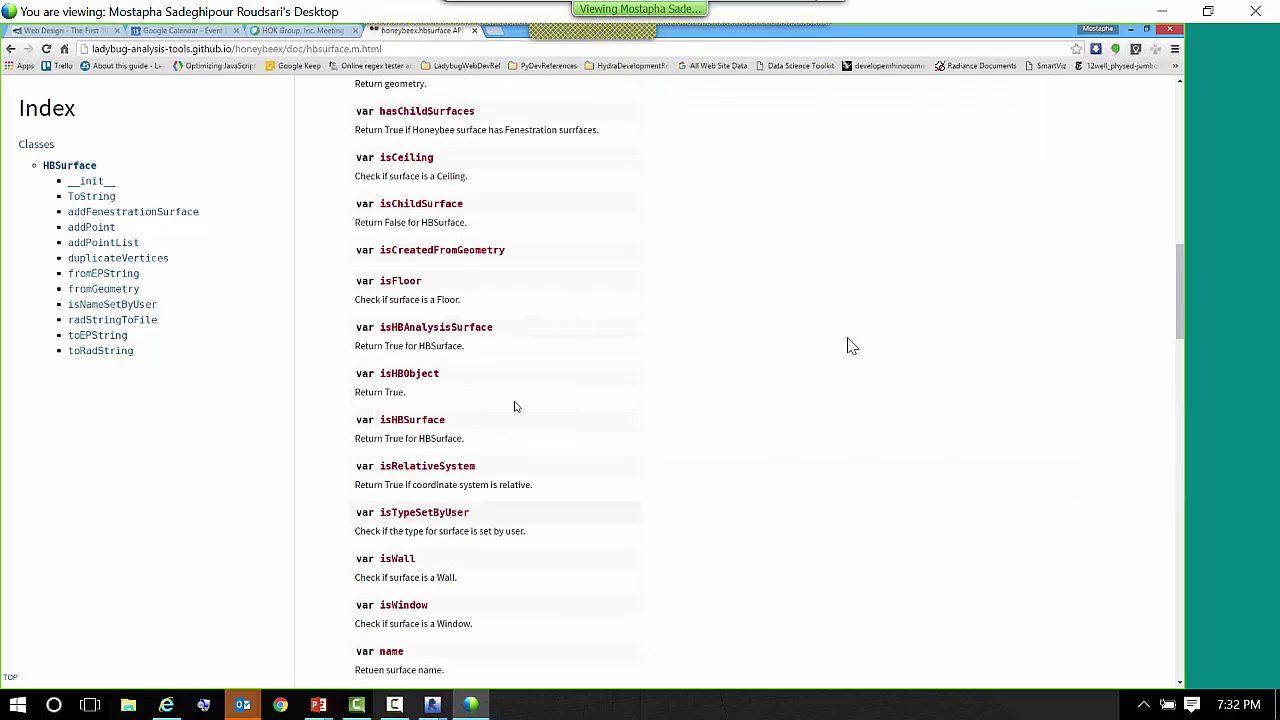
scroll(514, 407, "down", 6)
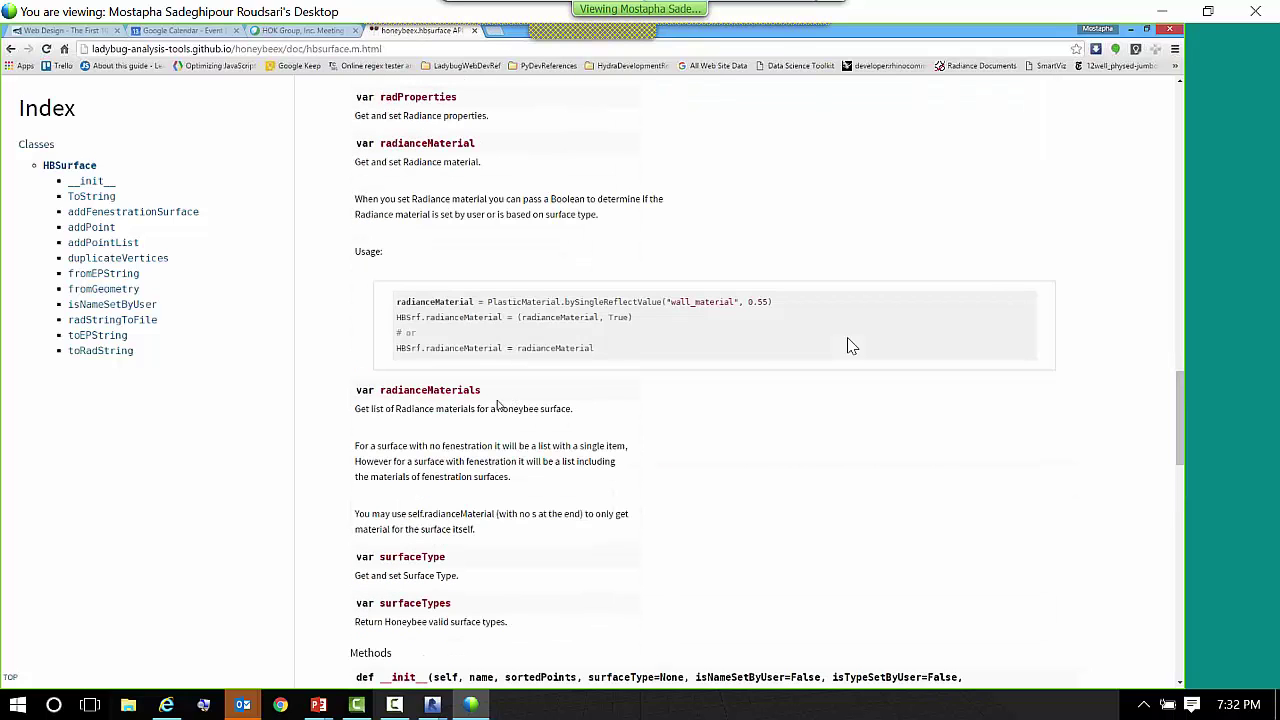
scroll(848, 345, "down", 6)
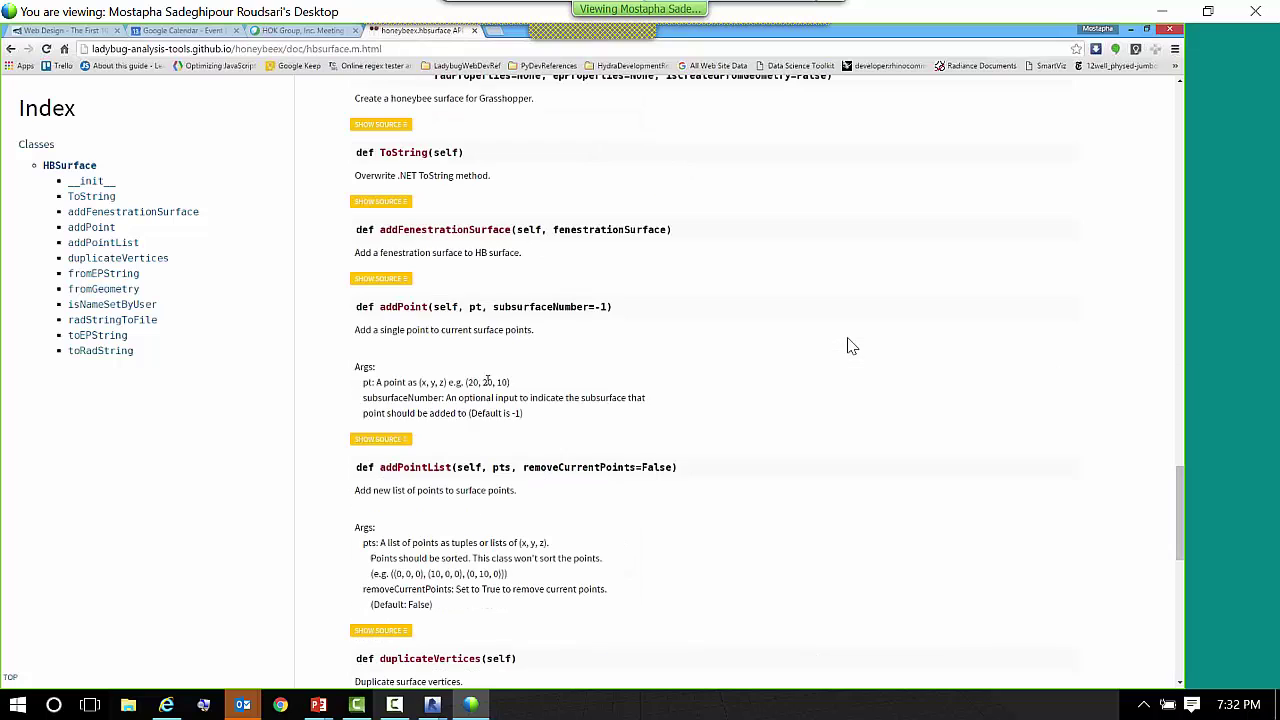
scroll(848, 345, "up", 2)
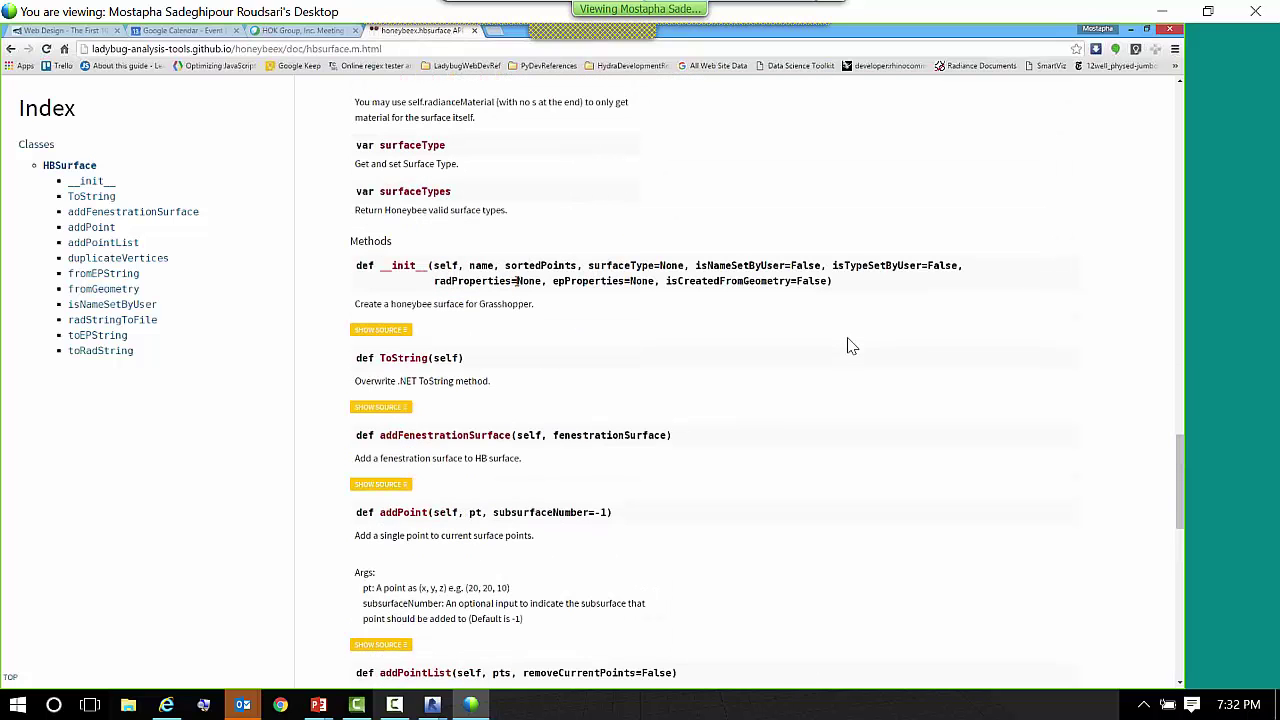
scroll(848, 345, "up", 4)
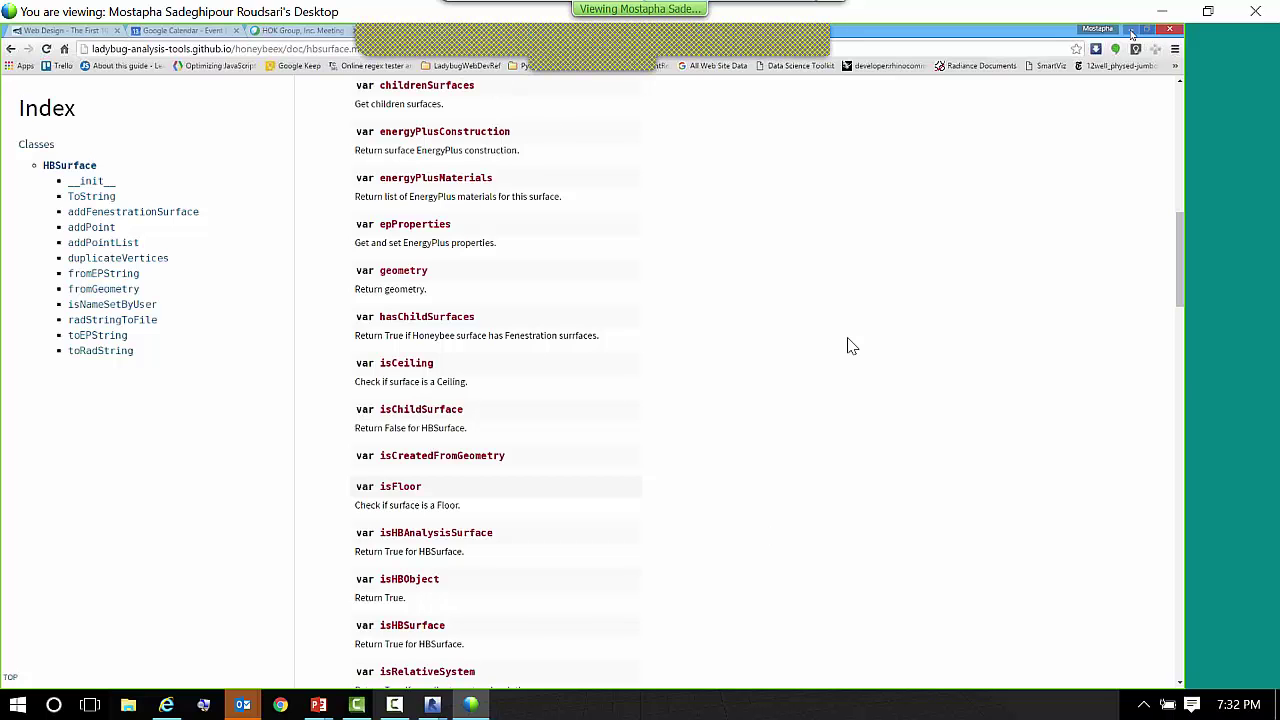
left_click(1131, 33)
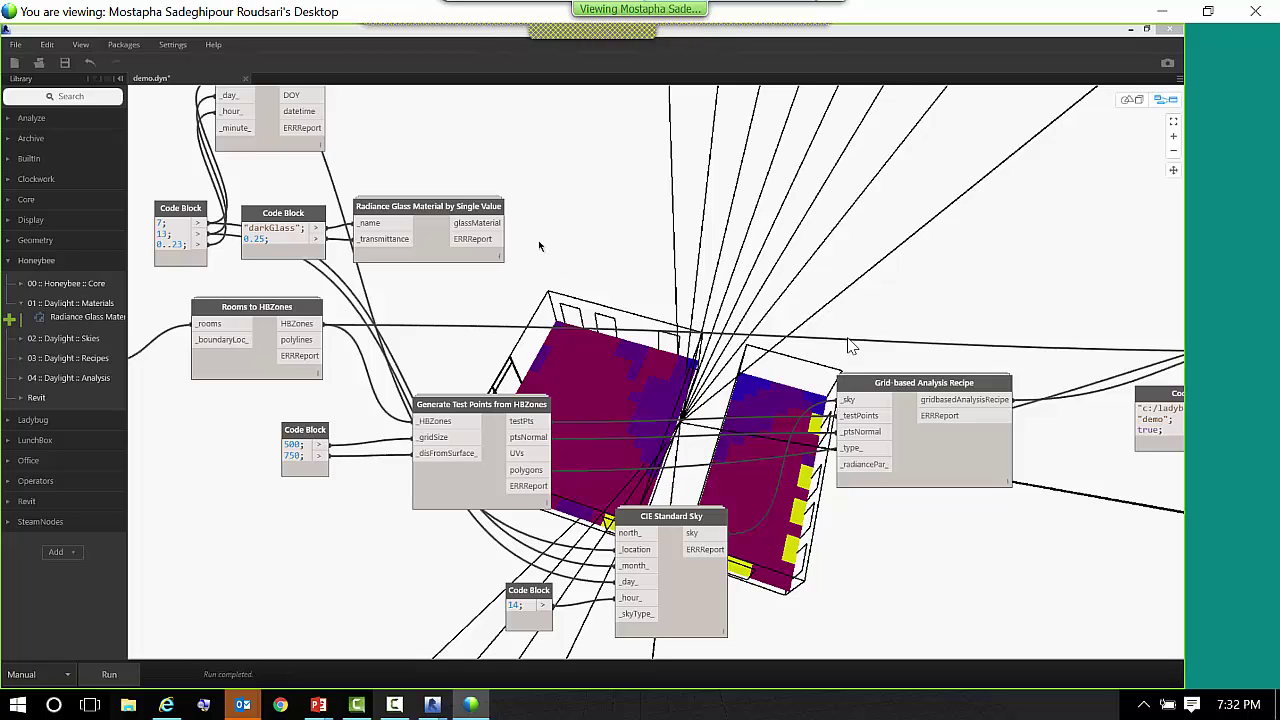
- Add a Python Script node with IN[0] fed by HBZones and IN[1] by the glass material
mouse_move(309, 324)
right_click(617, 237)
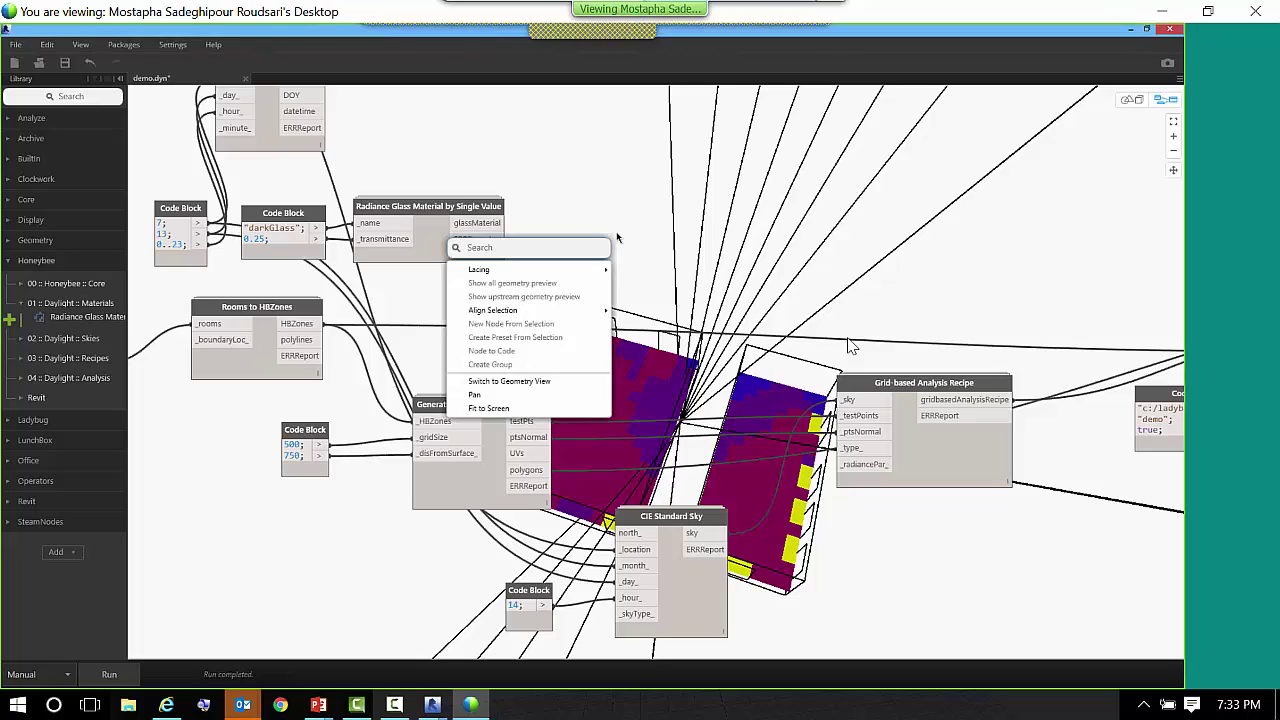
type("p")
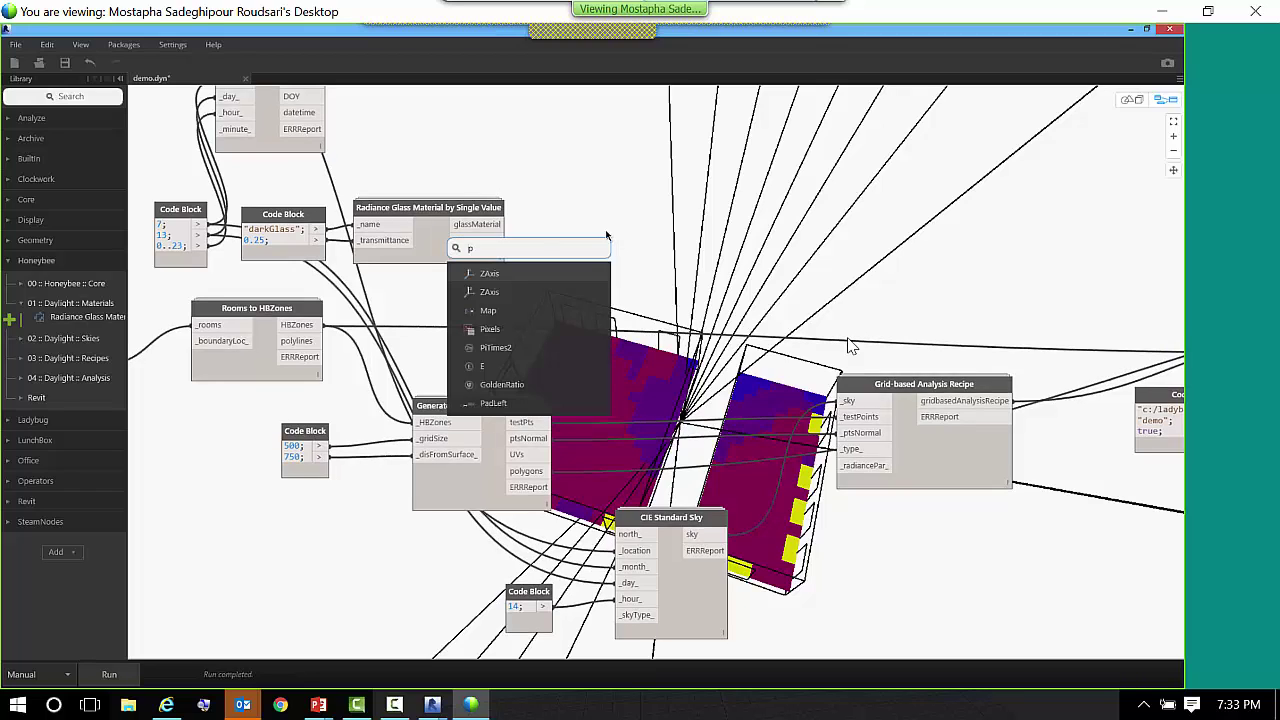
type("y")
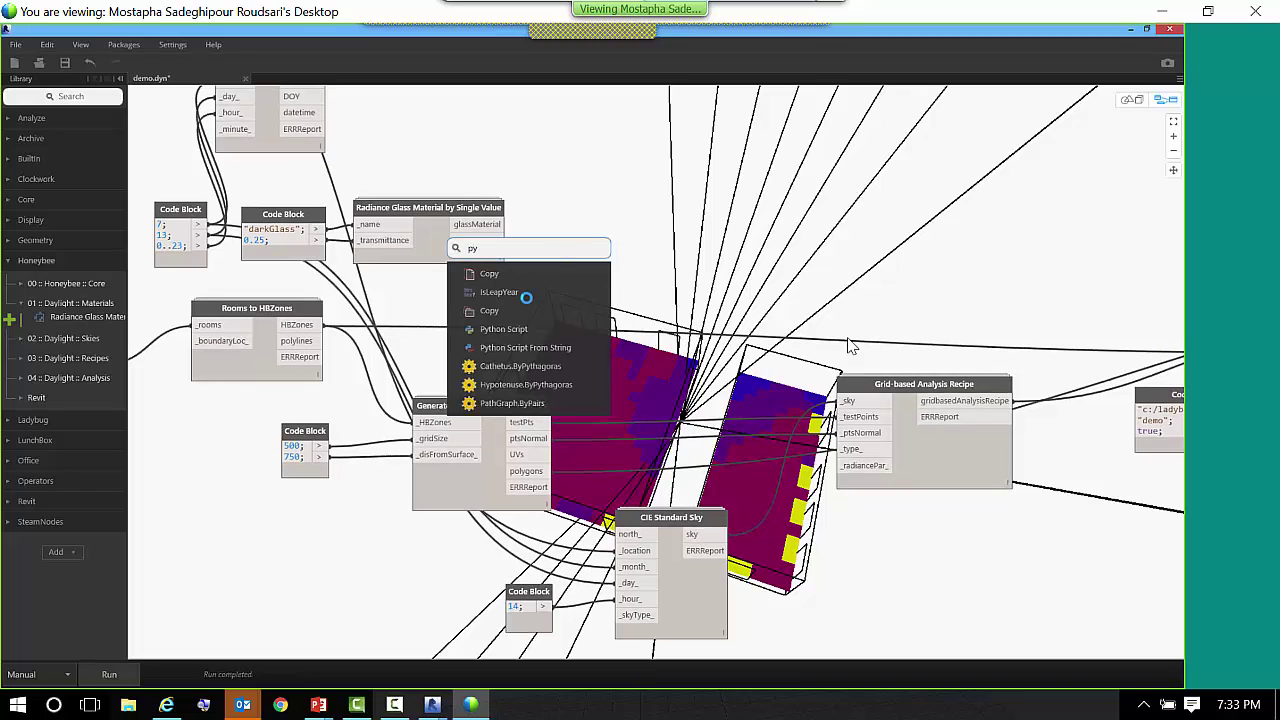
type("th")
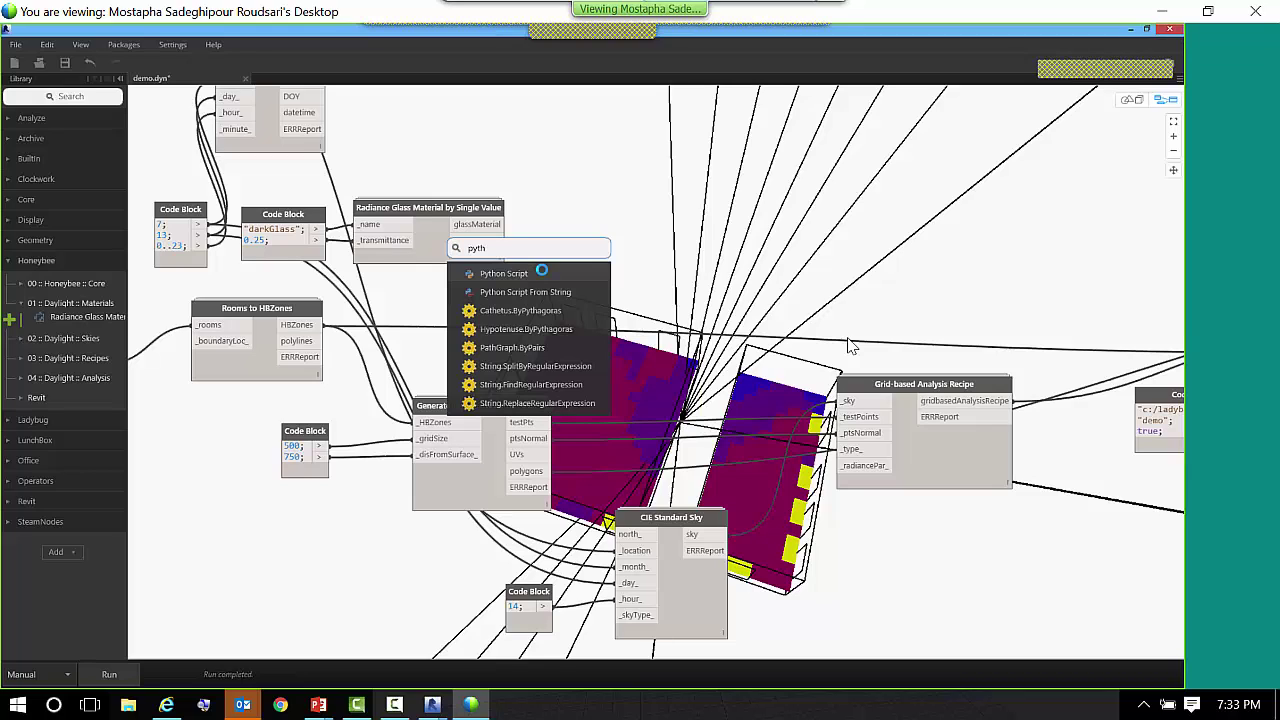
left_click(541, 273)
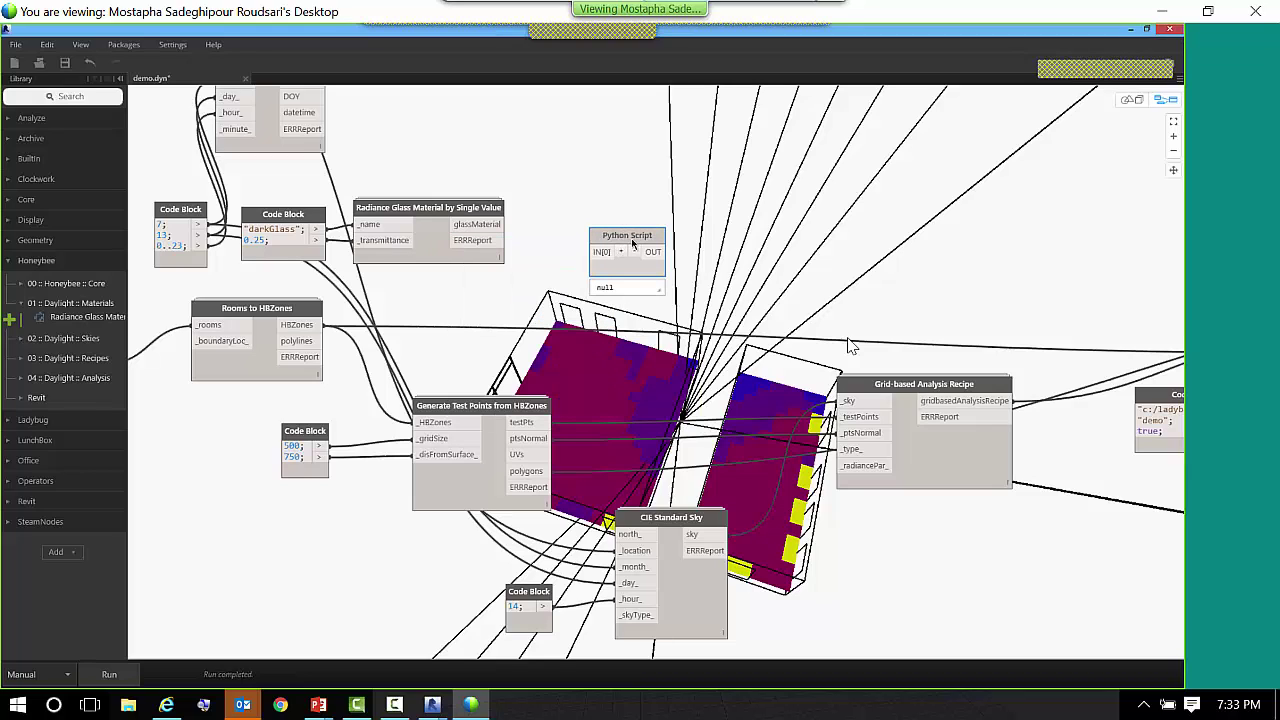
left_click(621, 261)
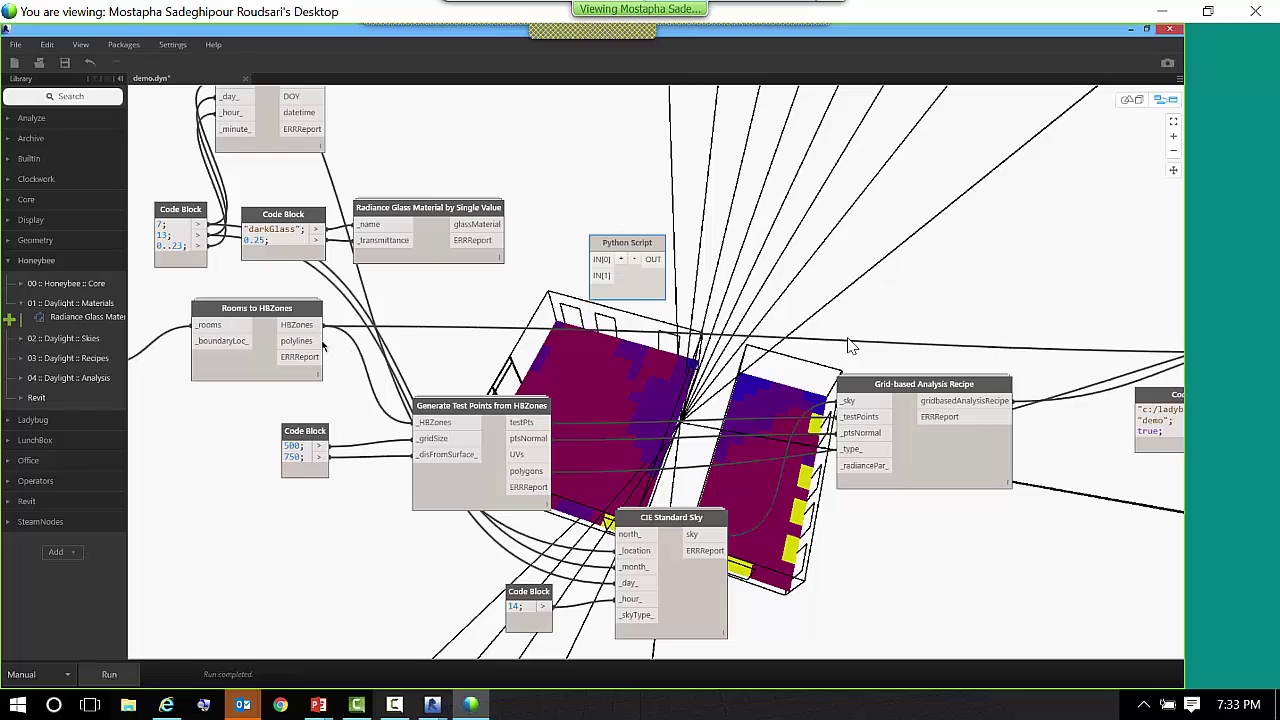
left_click_drag(316, 327, 598, 259)
left_click_drag(503, 224, 618, 226)
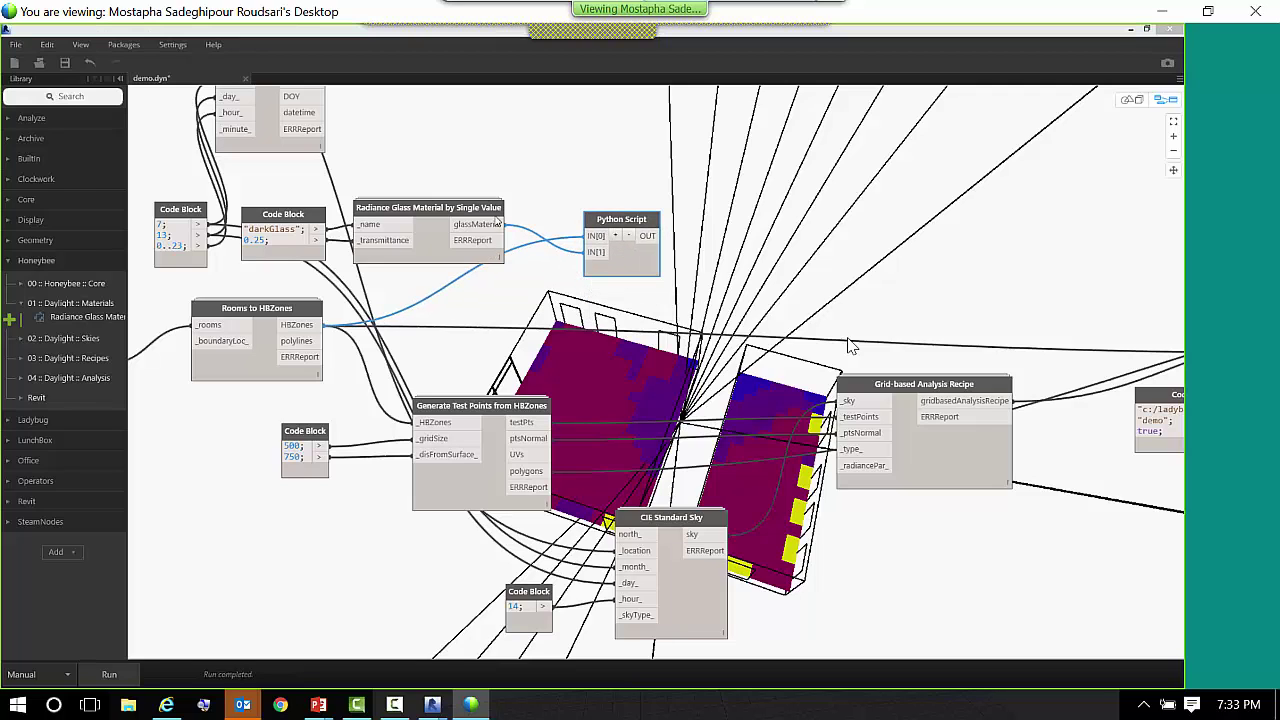
- Open the Python Script editor and delete the entire template code
left_click_drag(536, 224, 904, 530)
double_click(621, 219)
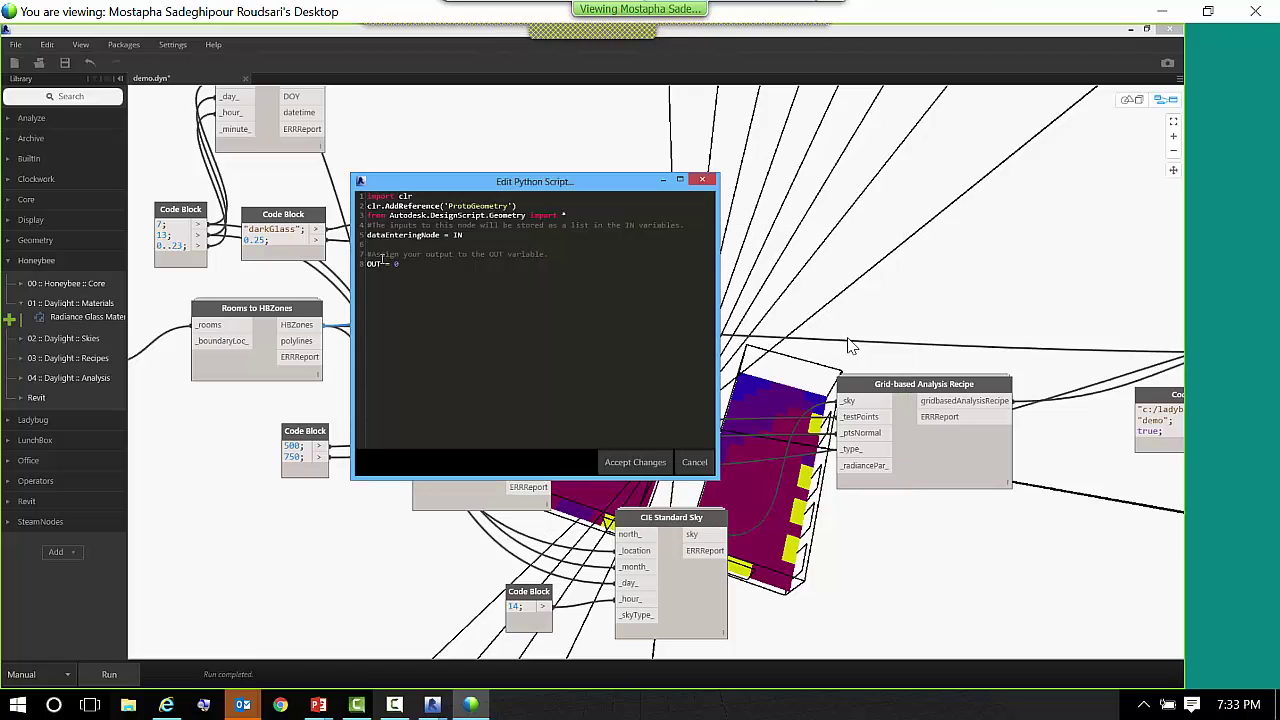
left_click_drag(399, 264, 367, 225)
key("ctrl+a")
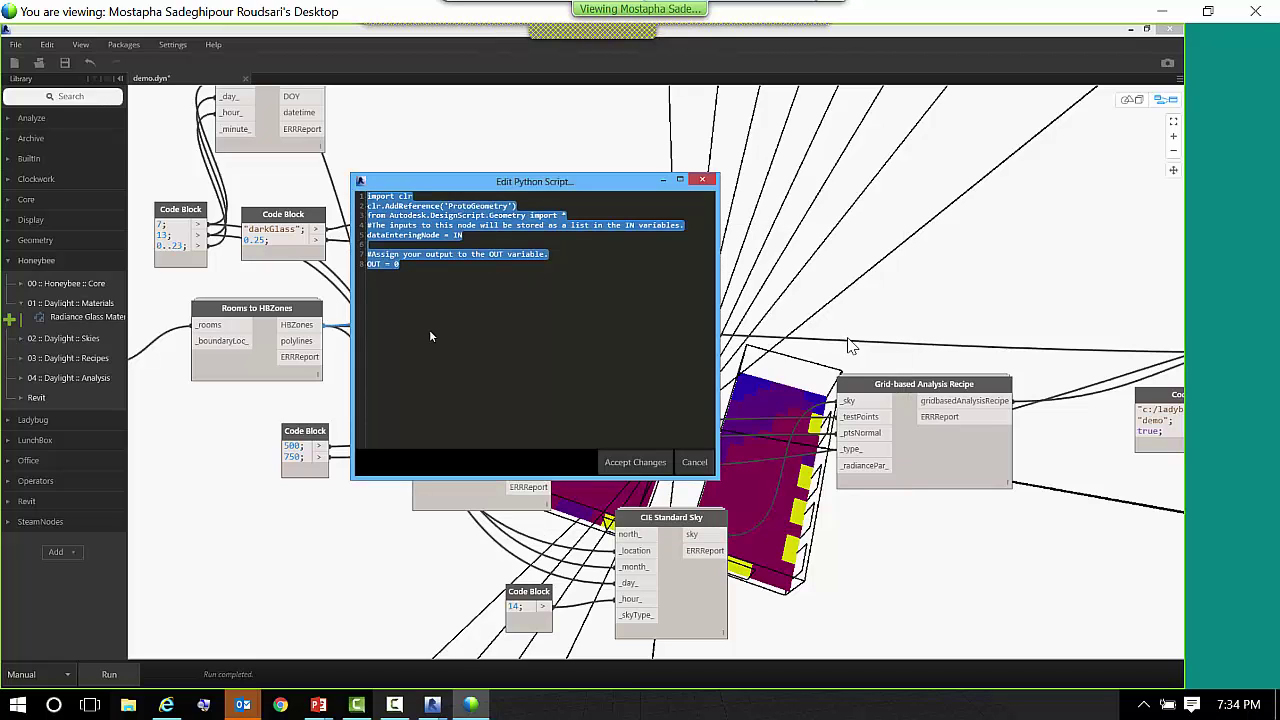
key("BackSpace")
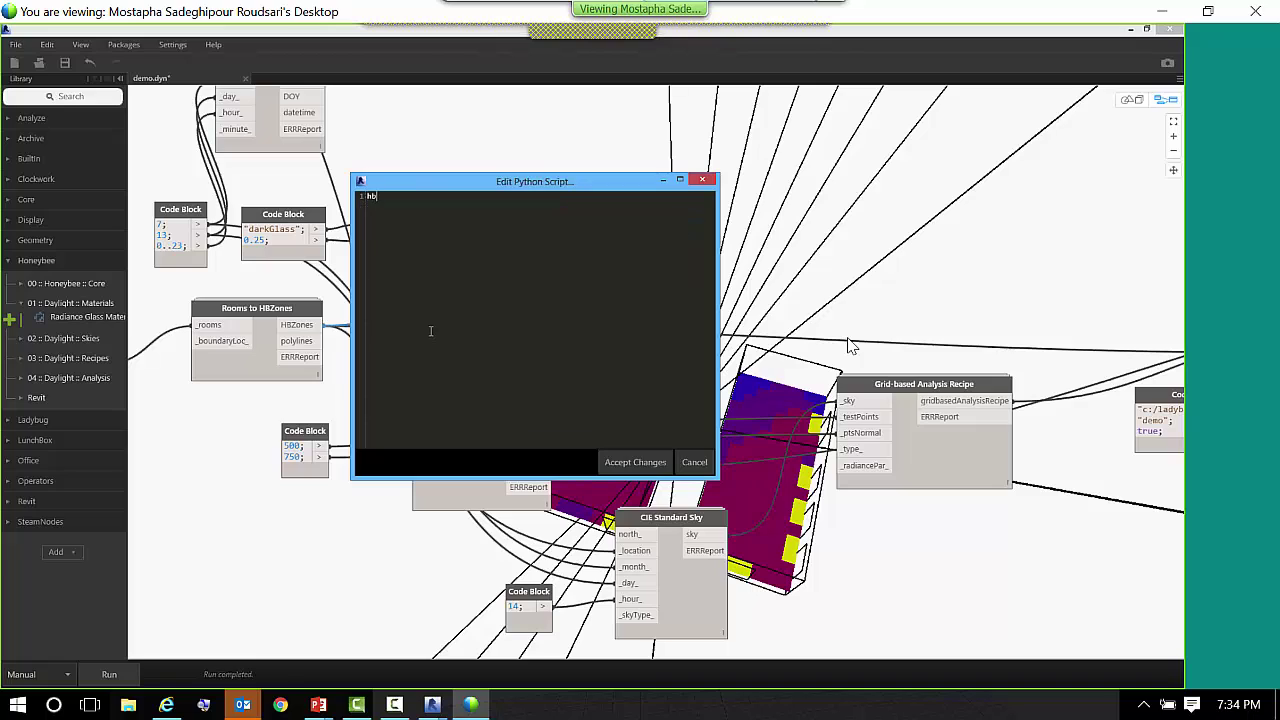
- Type the first line unpacking the inputs: hbZones, darkGlass = IN
type("hbzone")
key("BackSpace")
key("BackSpace")
key("BackSpace")
key("BackSpace")
type("Zones, darkGals")
type("s")
key("BackSpace")
key("BackSpace")
key("BackSpace")
key("BackSpace")
key("BackSpace")
type("lass = IN")
key("Return")
- Add loops over zones and zone.surfaces with an if surface.hasChildSurfaces check
type("for zone in hbZones:     ")
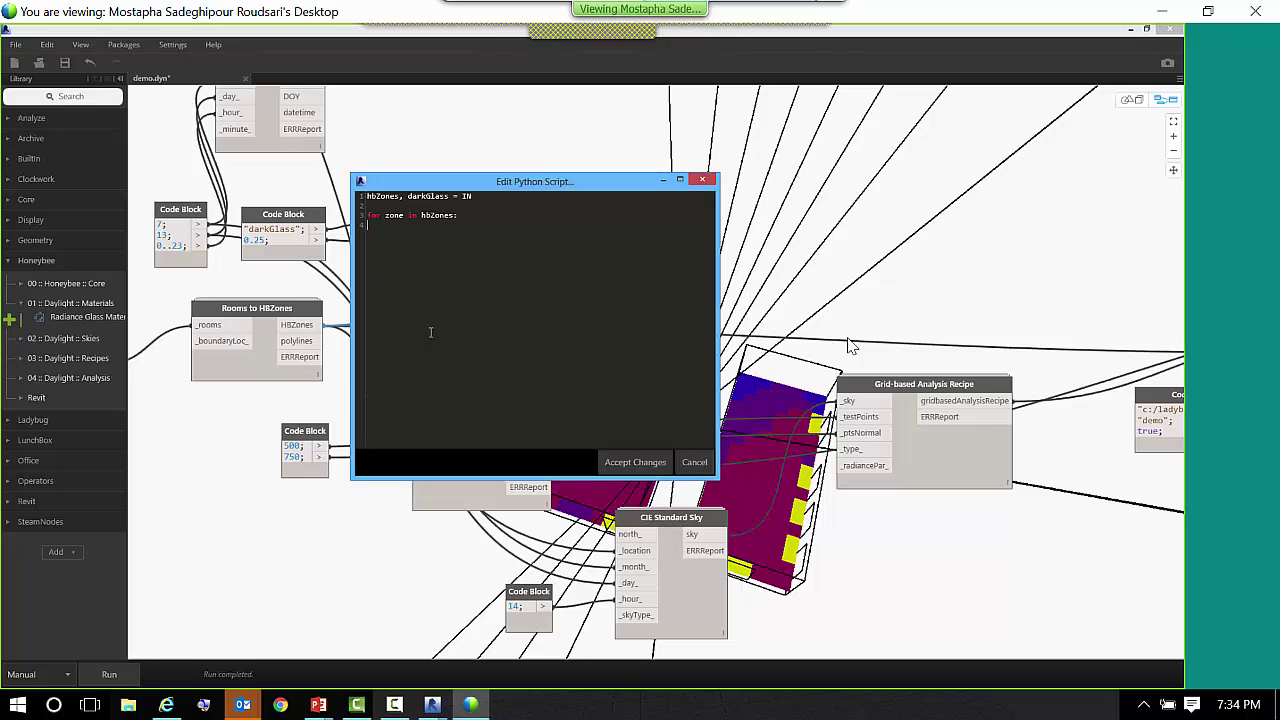
type("for surface in zone.surfaces:")
key("Return")
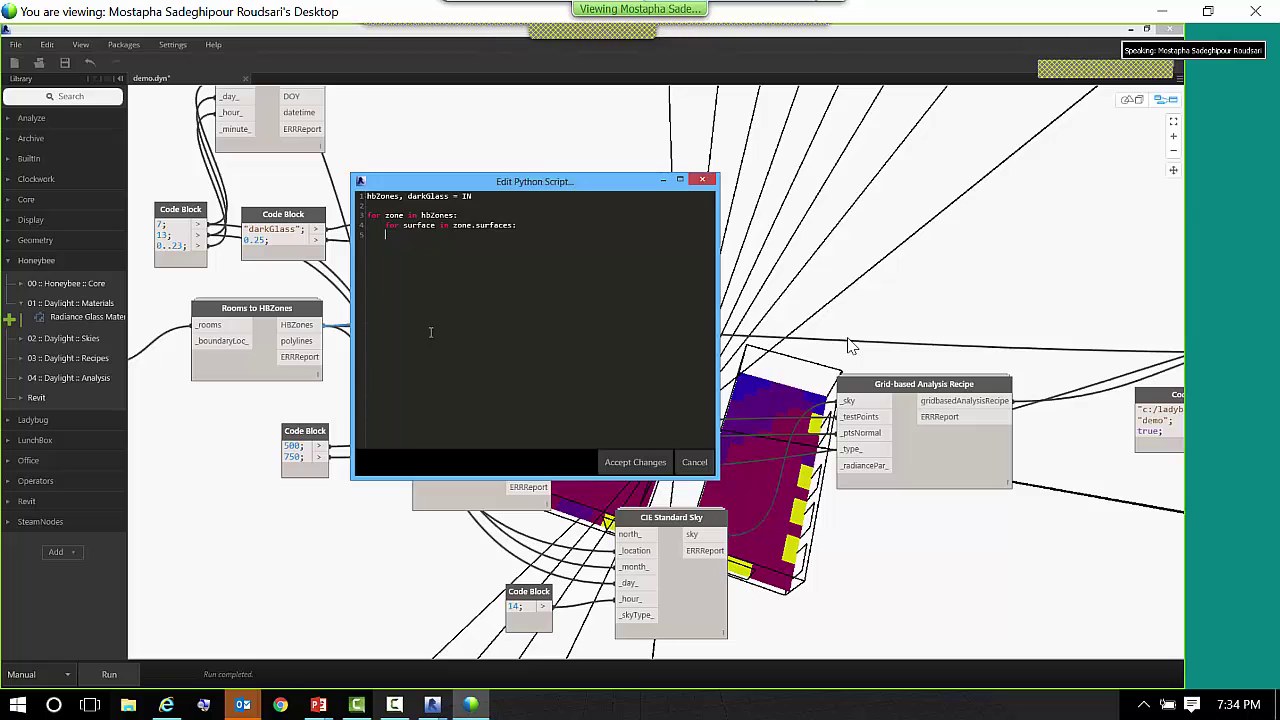
key("Tab")
type("if surfa")
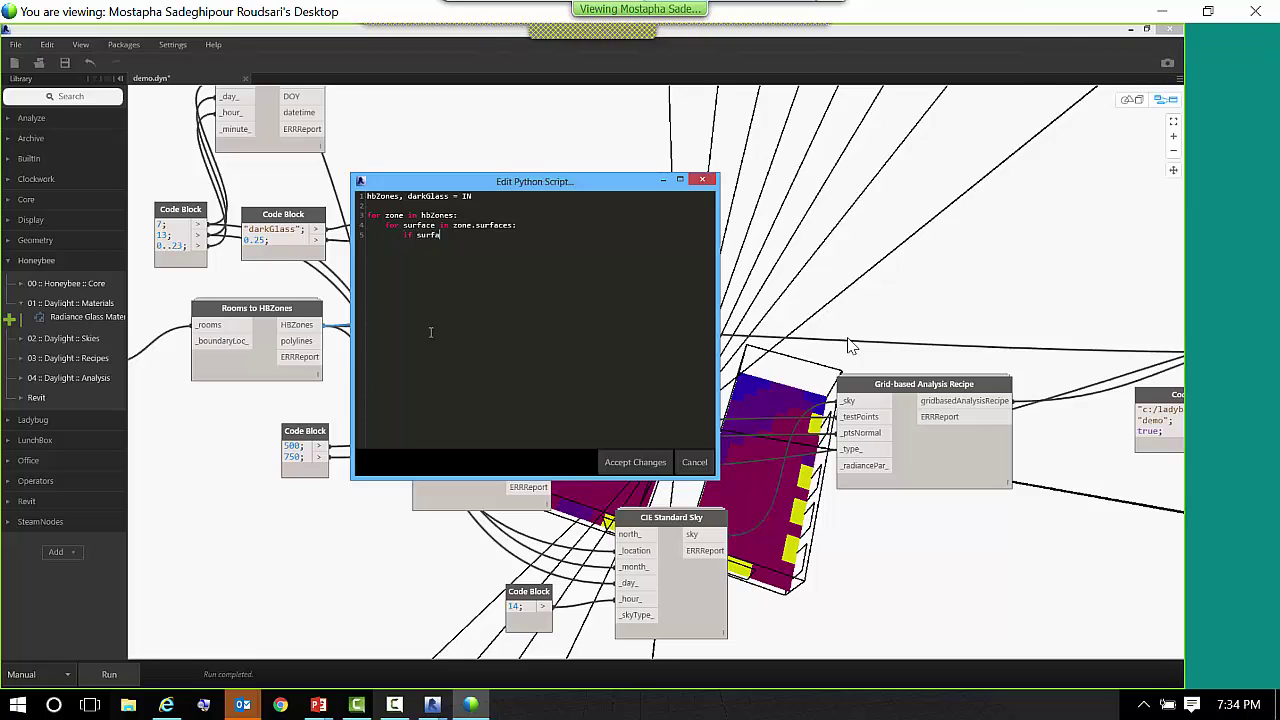
type("ce.hasChildSurfaces:")
key("Return")
type("for chil")
- Loop childrenSurfaces setting radianceMaterial = darkGlass, add OUT = hbZones, and accept the changes
type("Surface")
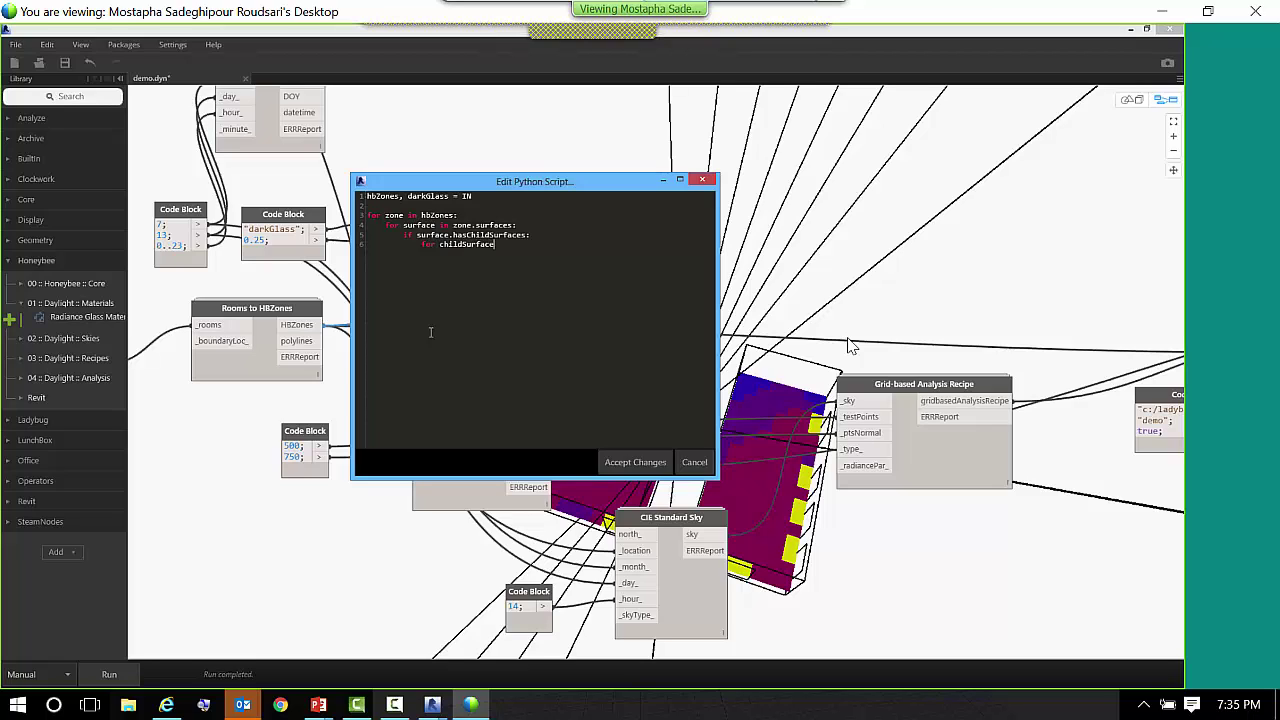
type(" in ")
type("surface.")
type("chil")
type("dren")
type("Surf")
type("aces")
type(":                 ")
type("child")
type("Su")
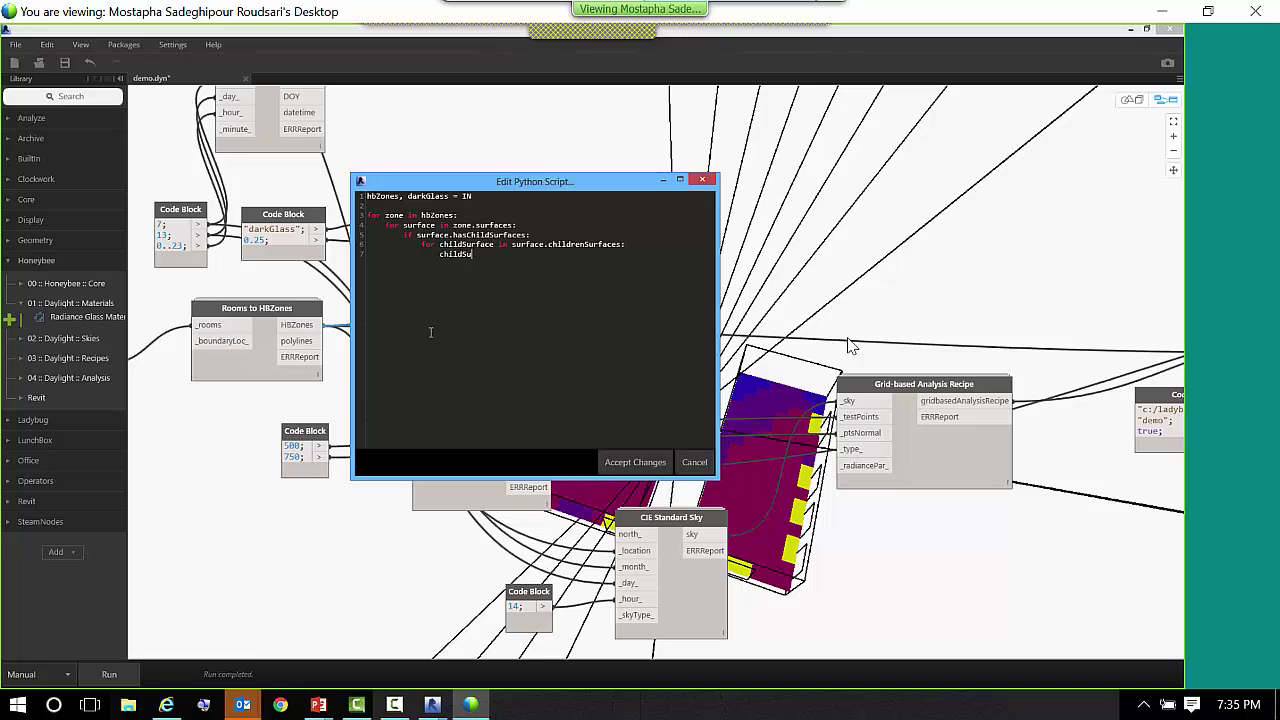
type("rface.radianceMaterial = darkGlass")
key("Return")
type("ouT = zone")
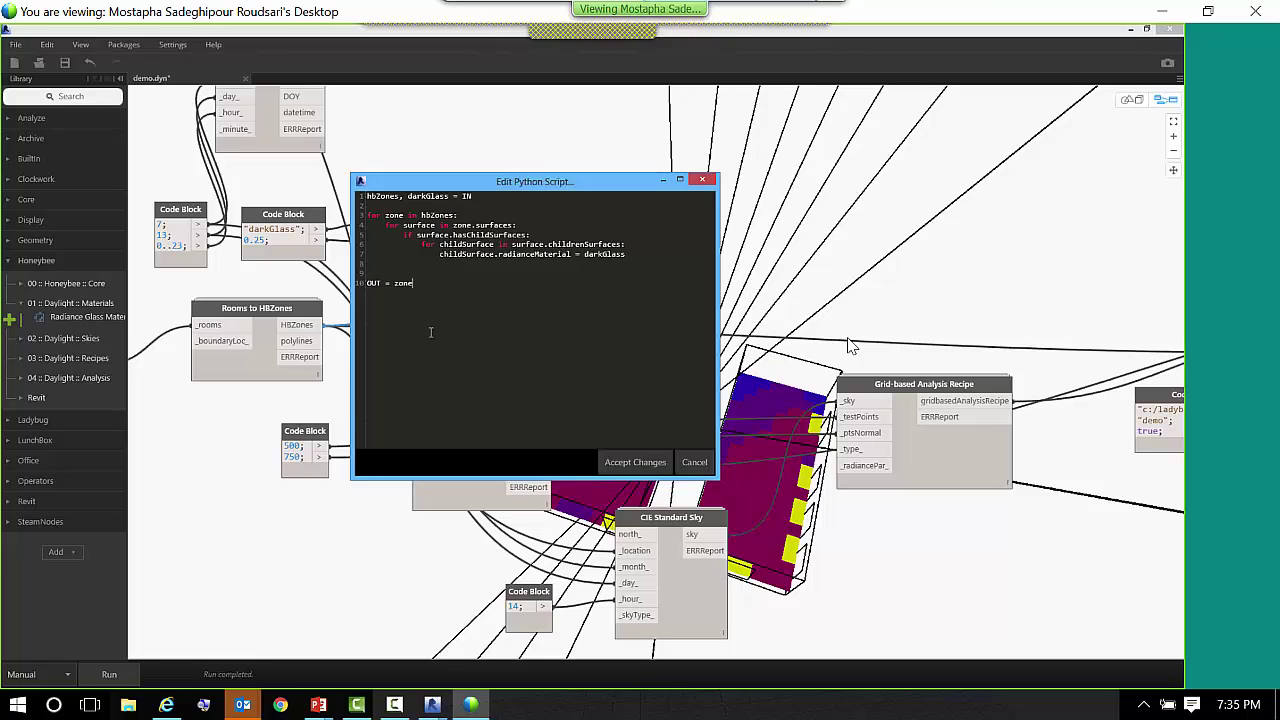
key("BackSpace")
key("BackSpace")
key("BackSpace")
key("BackSpace")
type("hbZones")
double_click(392, 215)
double_click(466, 244)
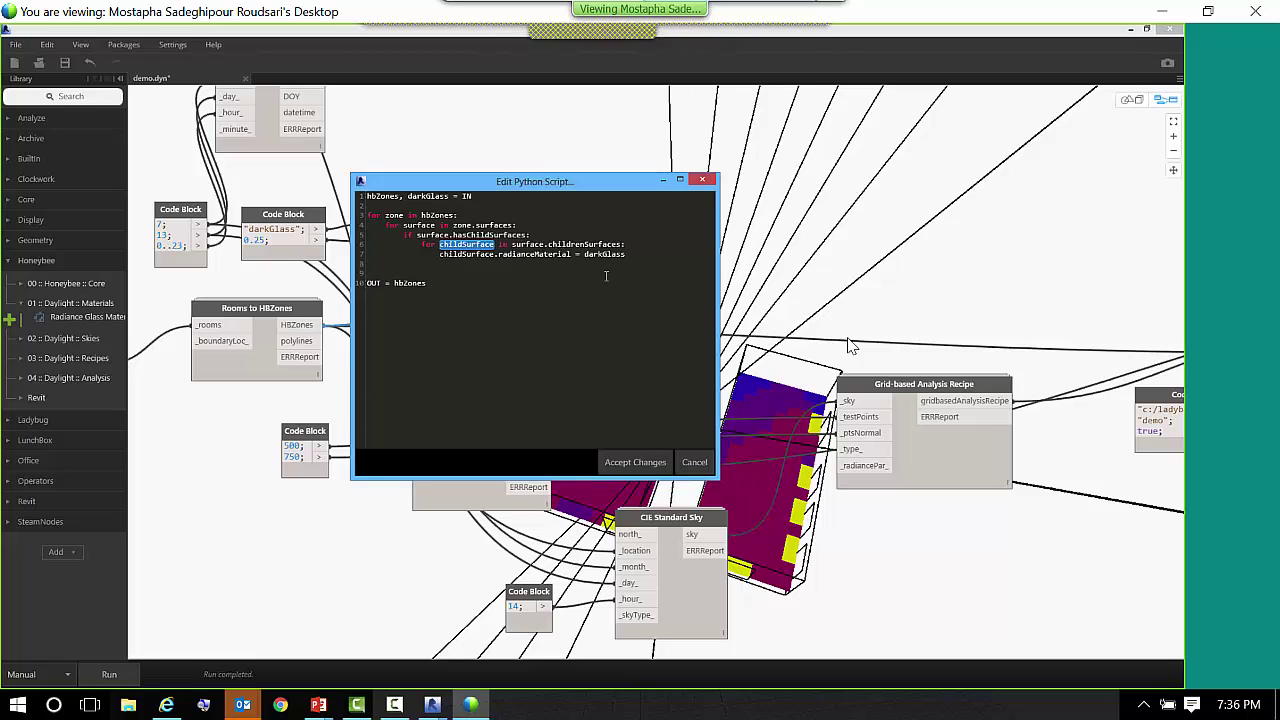
left_click(638, 464)
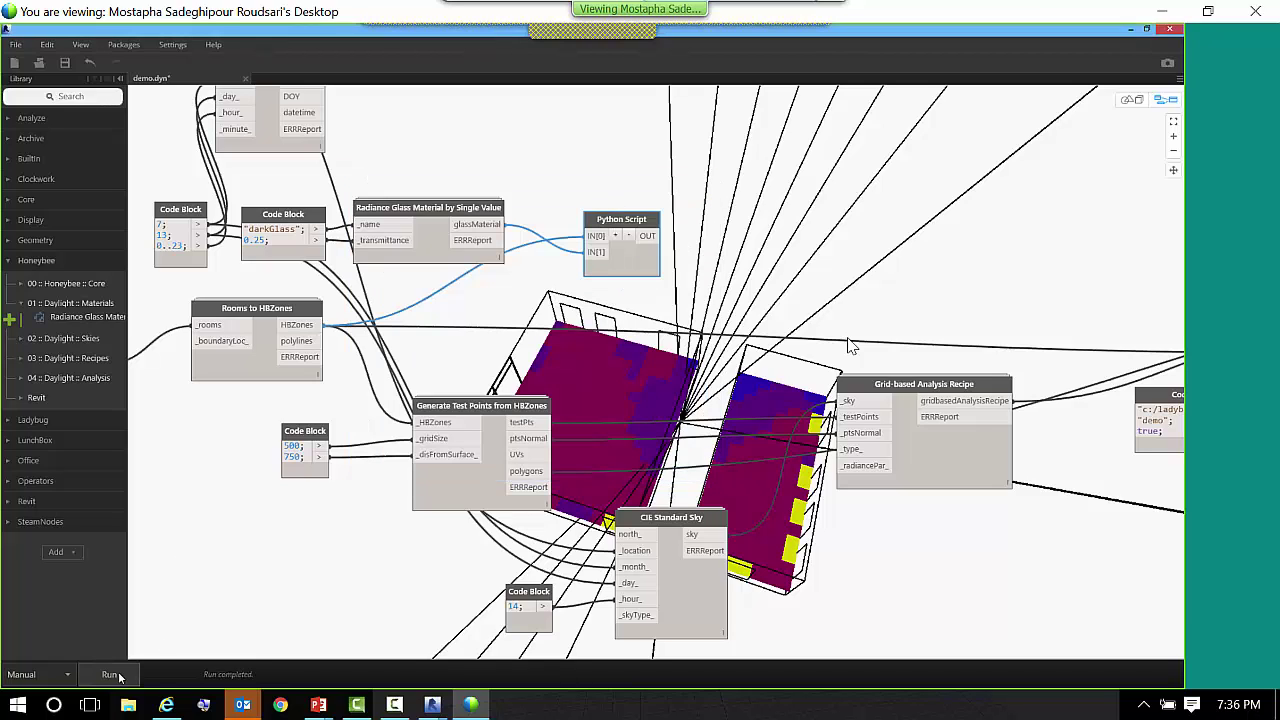
- Run the graph and preview the Python Script's output of two HBZone objects
left_click(112, 675)
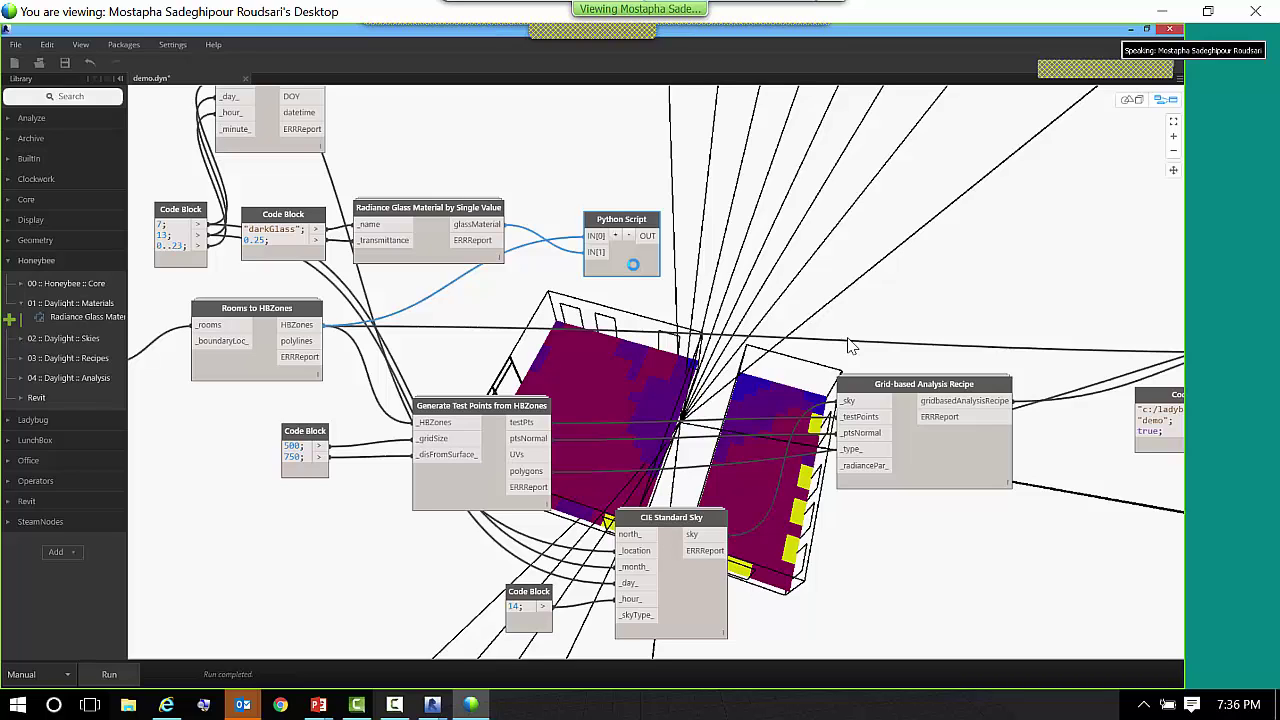
mouse_move(616, 282)
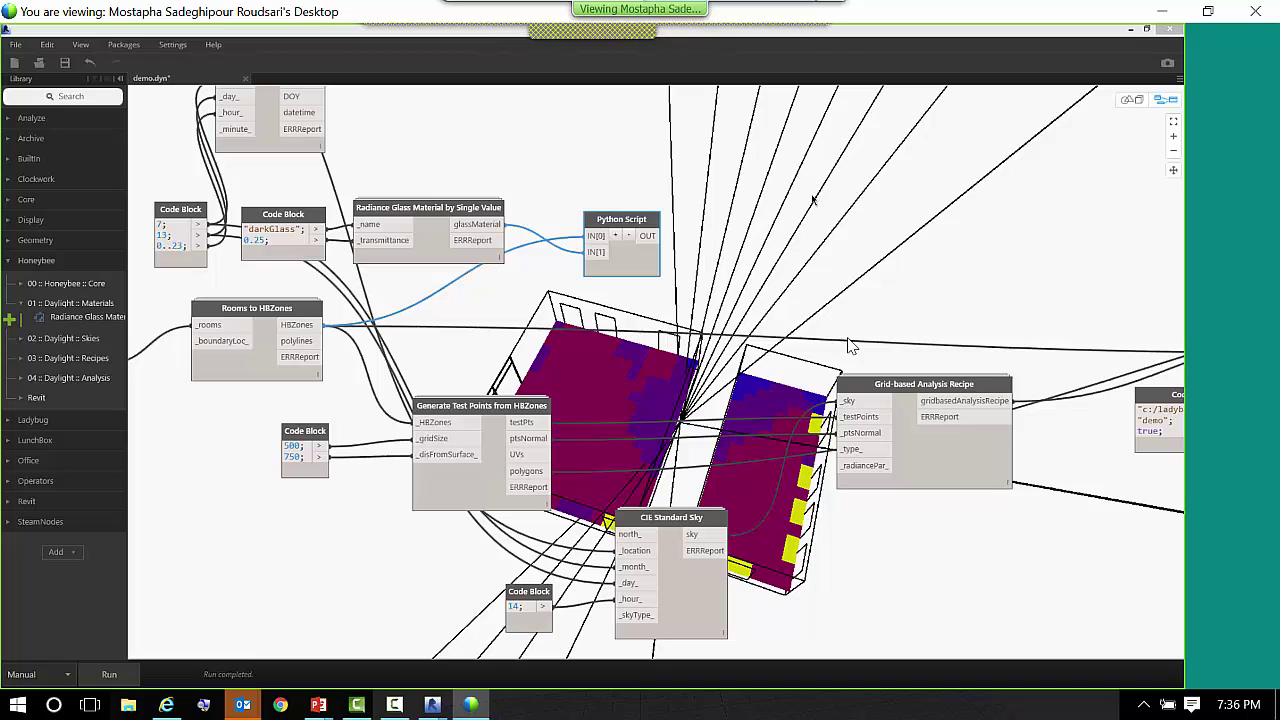
- Place a second Python Script node and wire the first script's OUT into its IN[0]
right_click(645, 206)
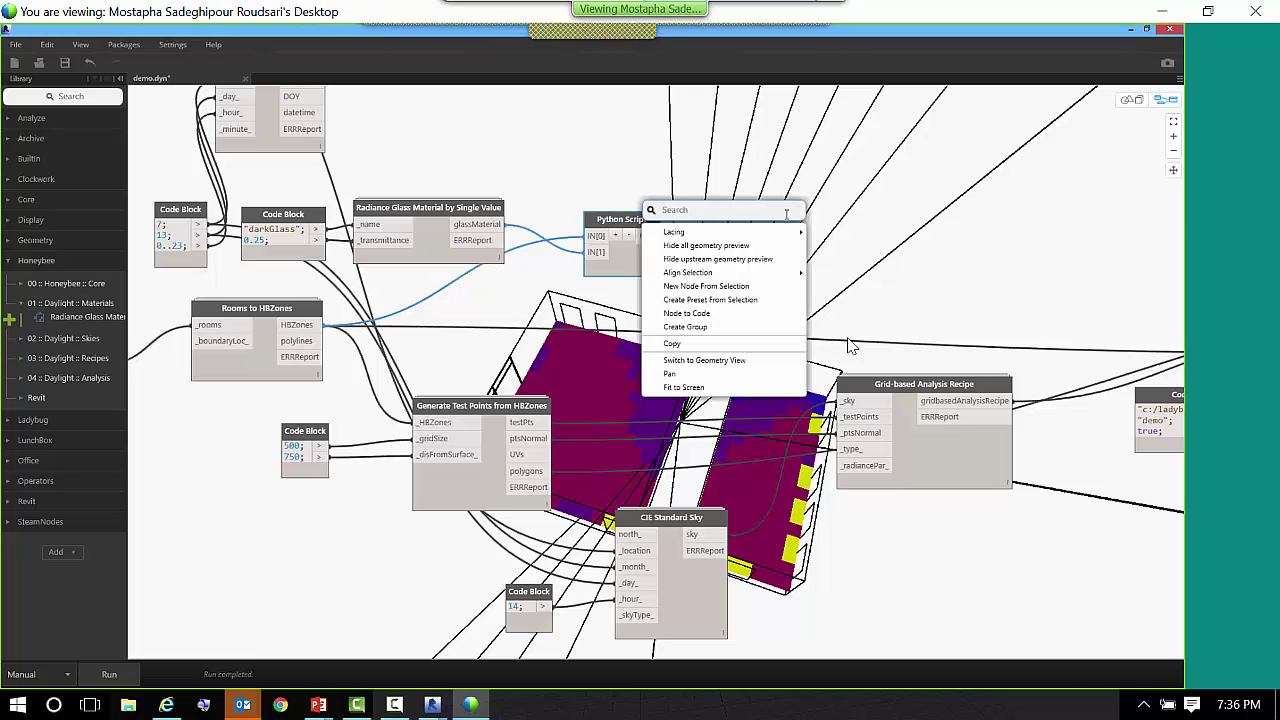
type("pyth")
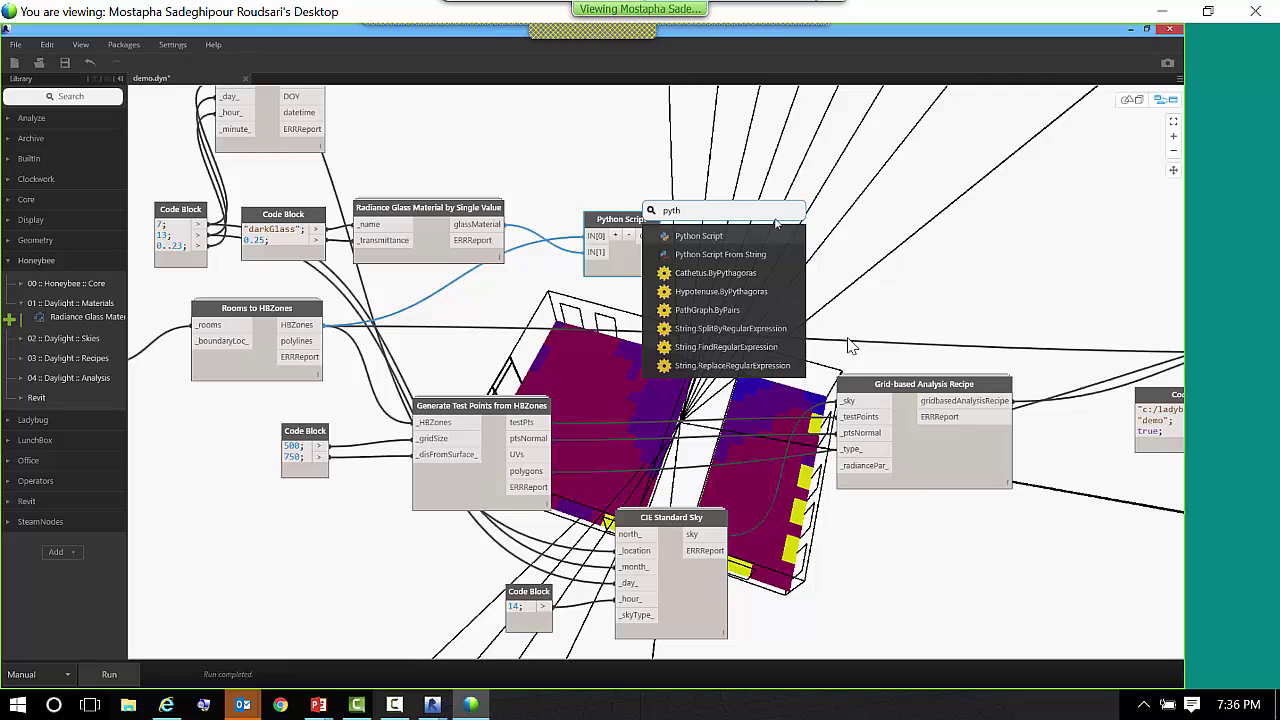
left_click(756, 234)
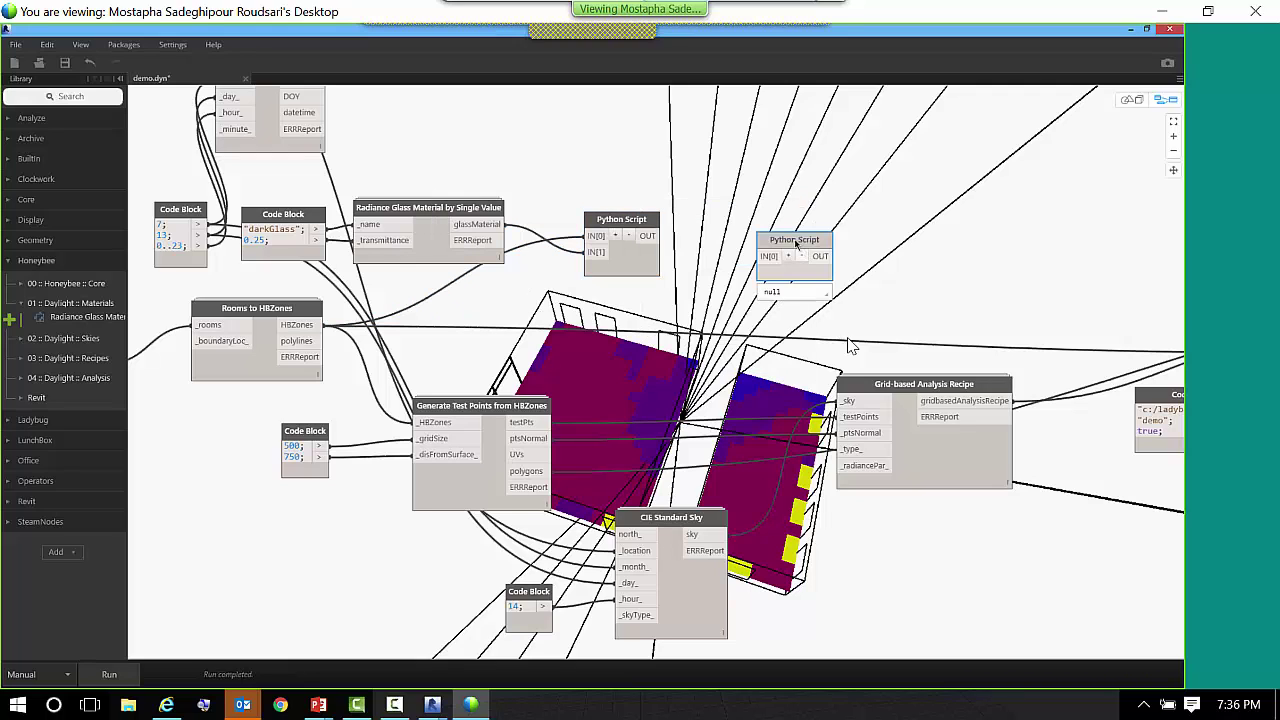
left_click_drag(796, 243, 781, 203)
left_click_drag(647, 235, 768, 260)
left_click(761, 251)
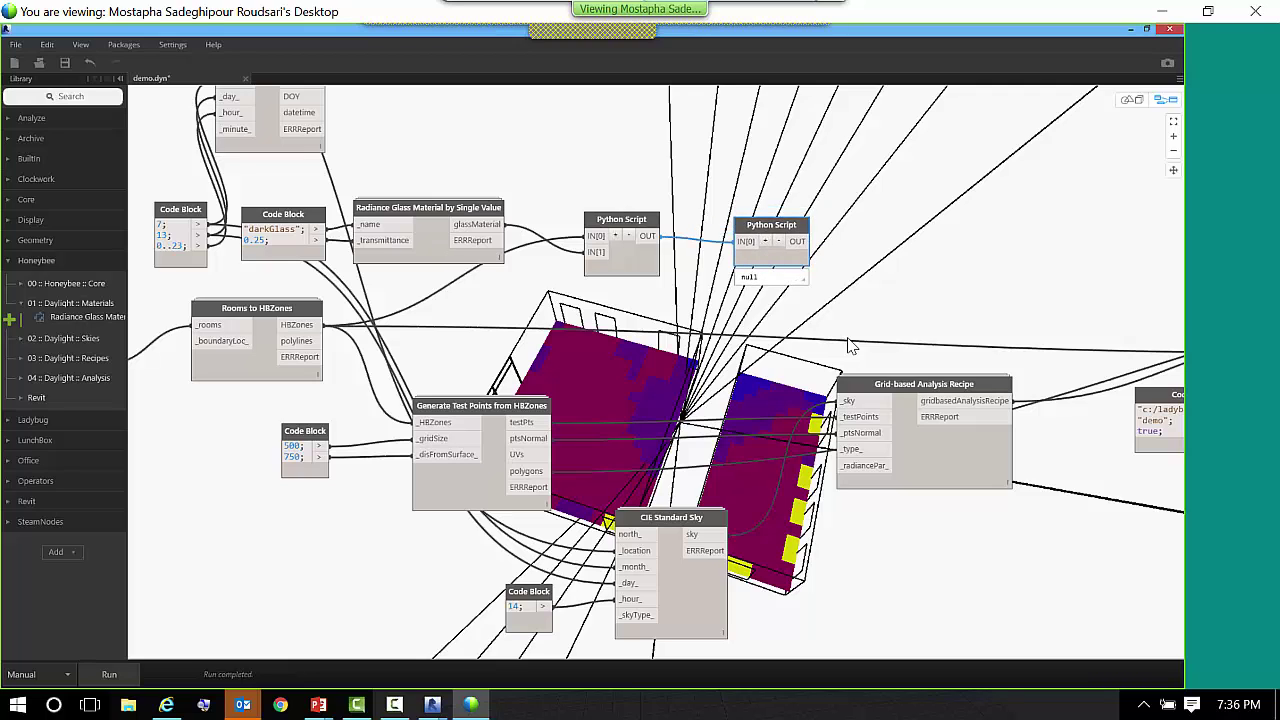
- Replace its default code with OUT = (childSurface.radianceMaterial for zone in IN[0]
left_click_drag(371, 121, 559, 133)
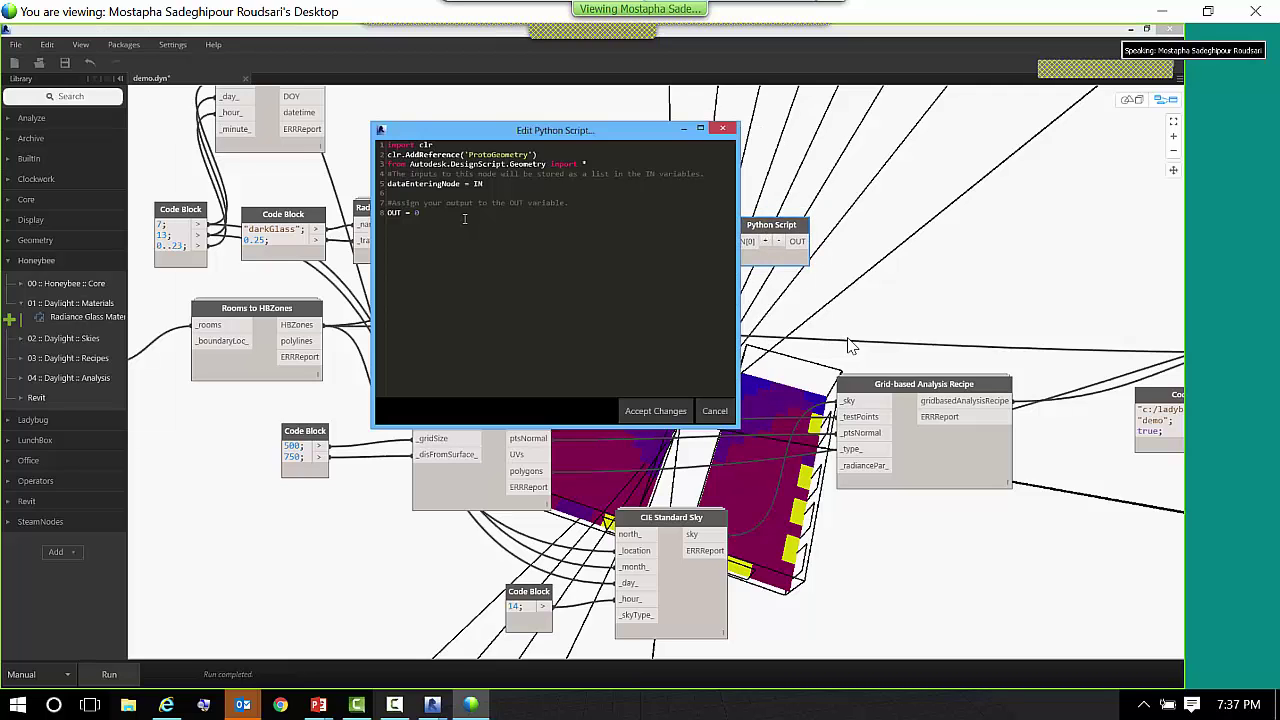
left_click_drag(470, 215, 348, 143)
key("BackSpace")
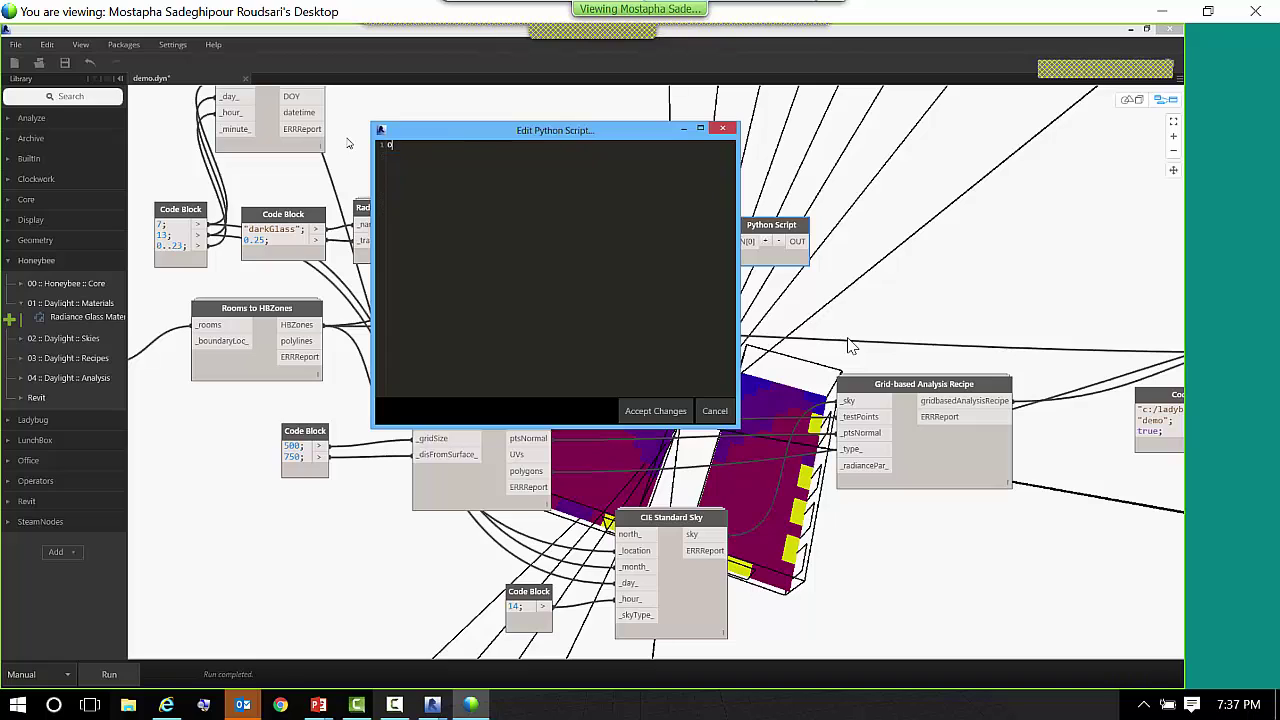
type("OUT = ")
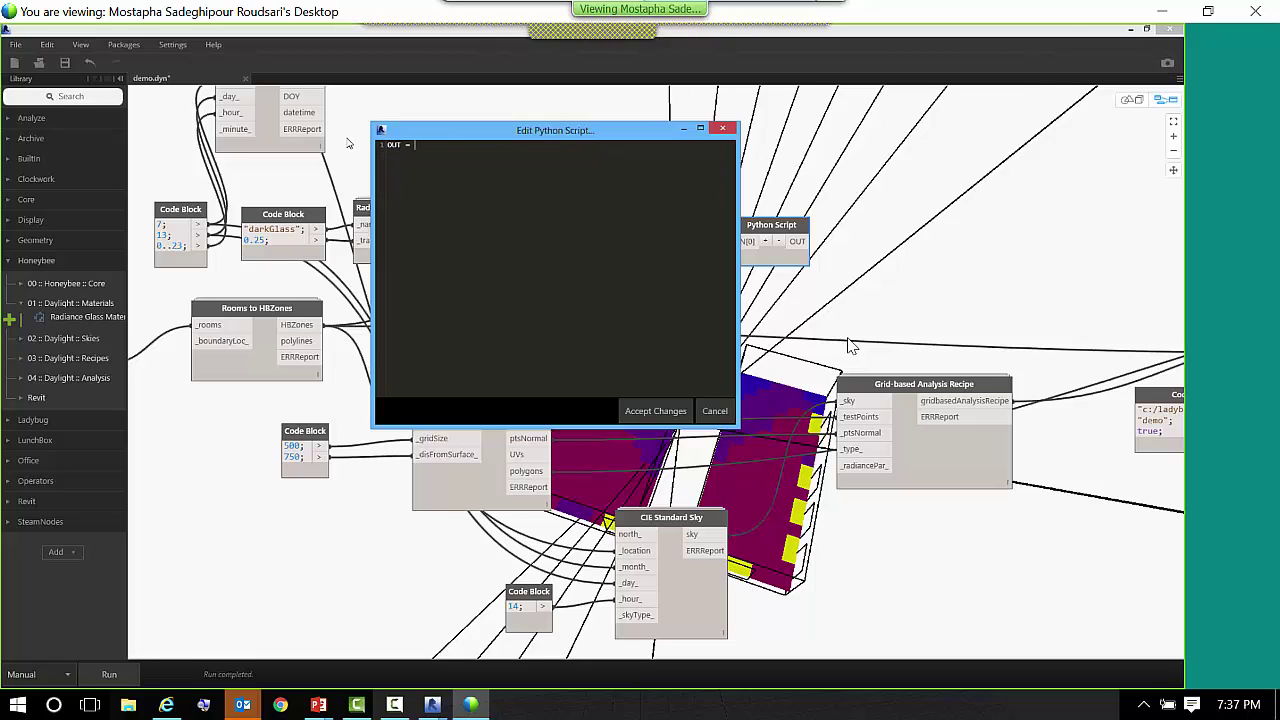
type("()(")
key("Return")
key("Return")
type("childSurface.radianceMaterial for zone in IN[0]")
key("Return")
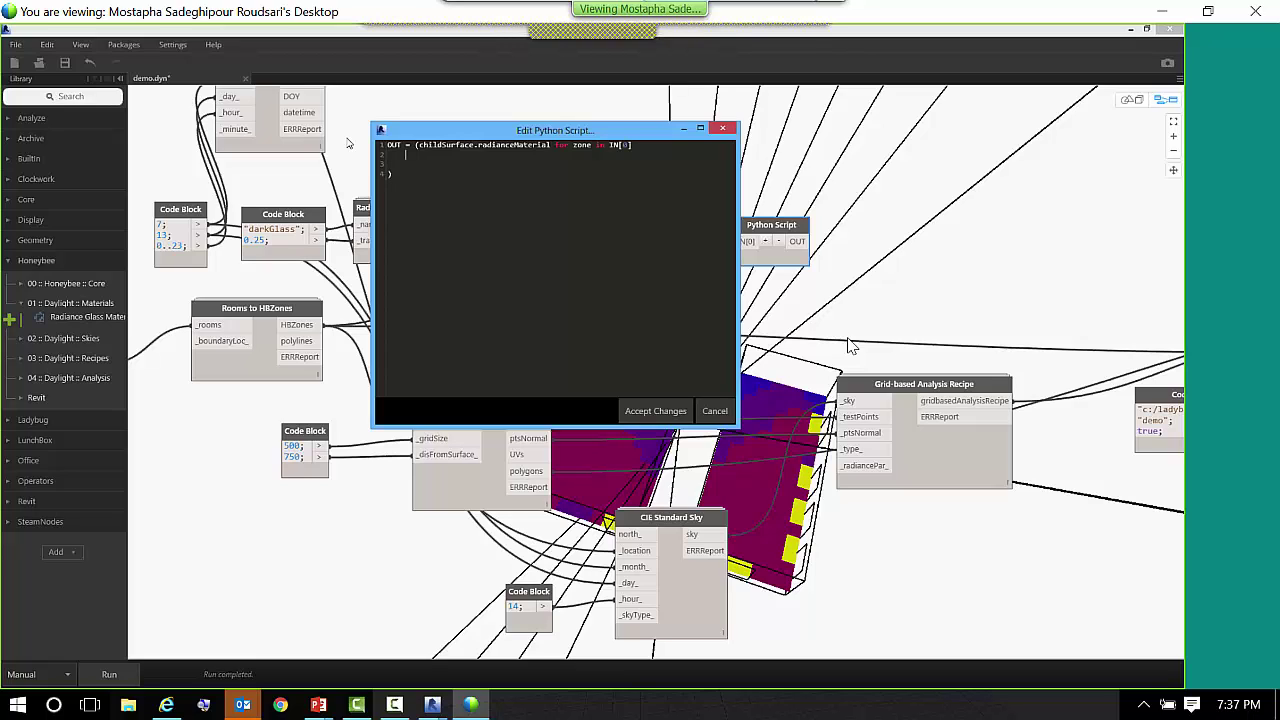
- Add the surface and childSurface loops with an if surface.hasChildSurfaces filter
type("for sur")
type("face in ")
type("zone.sit")
key("BackSpace")
key("BackSpace")
type("urfaces")
key("Return")
type("for chils")
key("BackSpace")
type("dSurf")
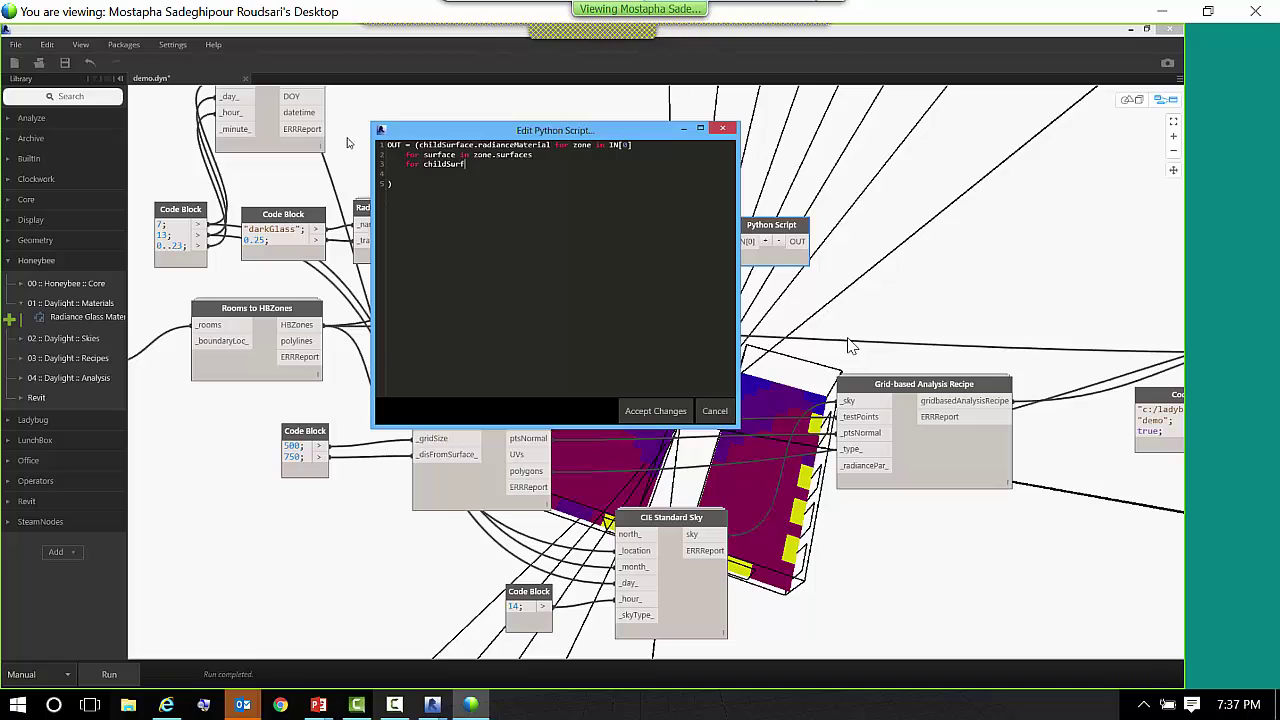
type("ace in surface.childrenSurfaces     if s")
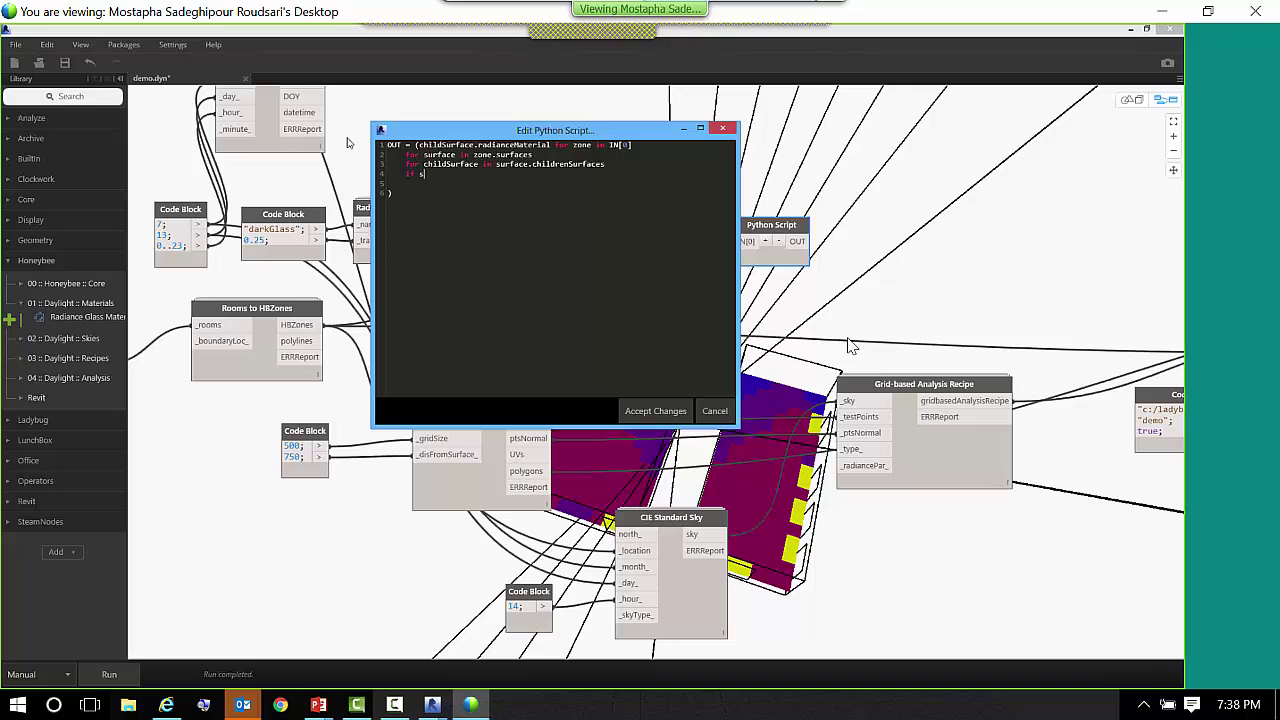
type("urface.hasChildSurfaces")
key("Down")
key("Delete")
- Wrap the generator expression in tuple() so OUT returns a tuple of materials
key("ctrl+Home")
type("tuple")
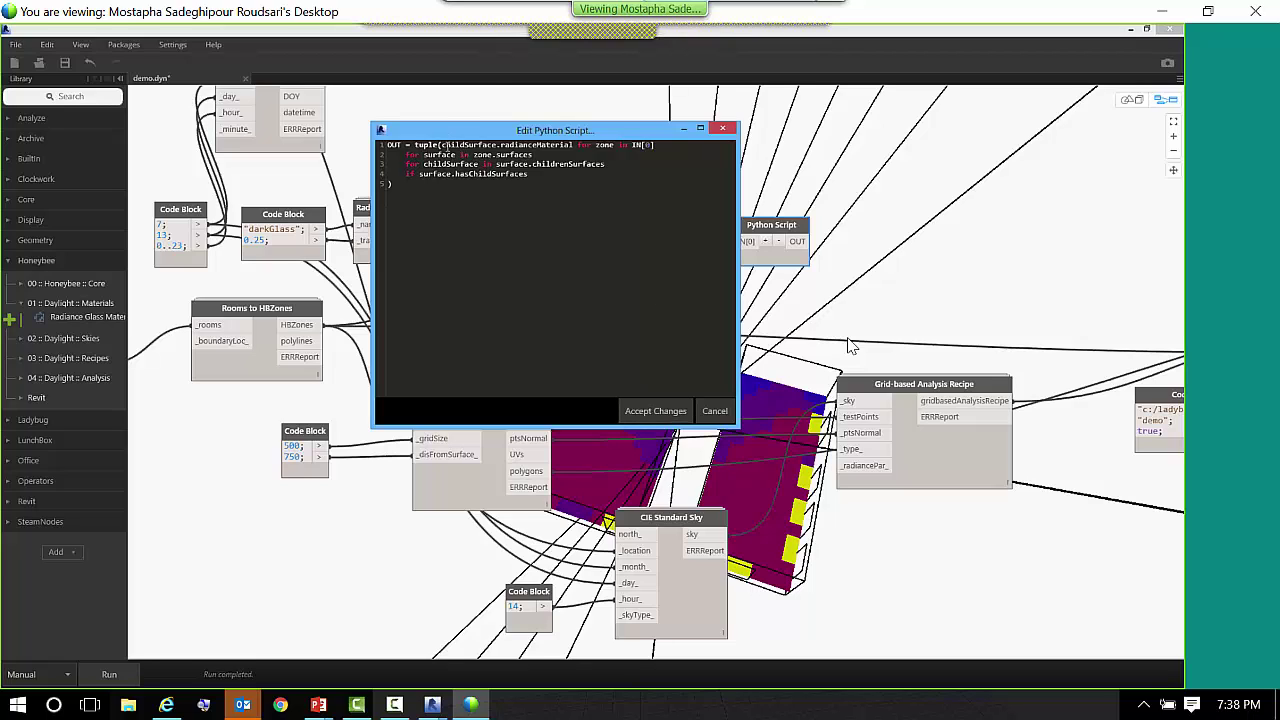
key("Right")
key("Right")
key("Right")
left_click_drag(561, 147, 573, 147)
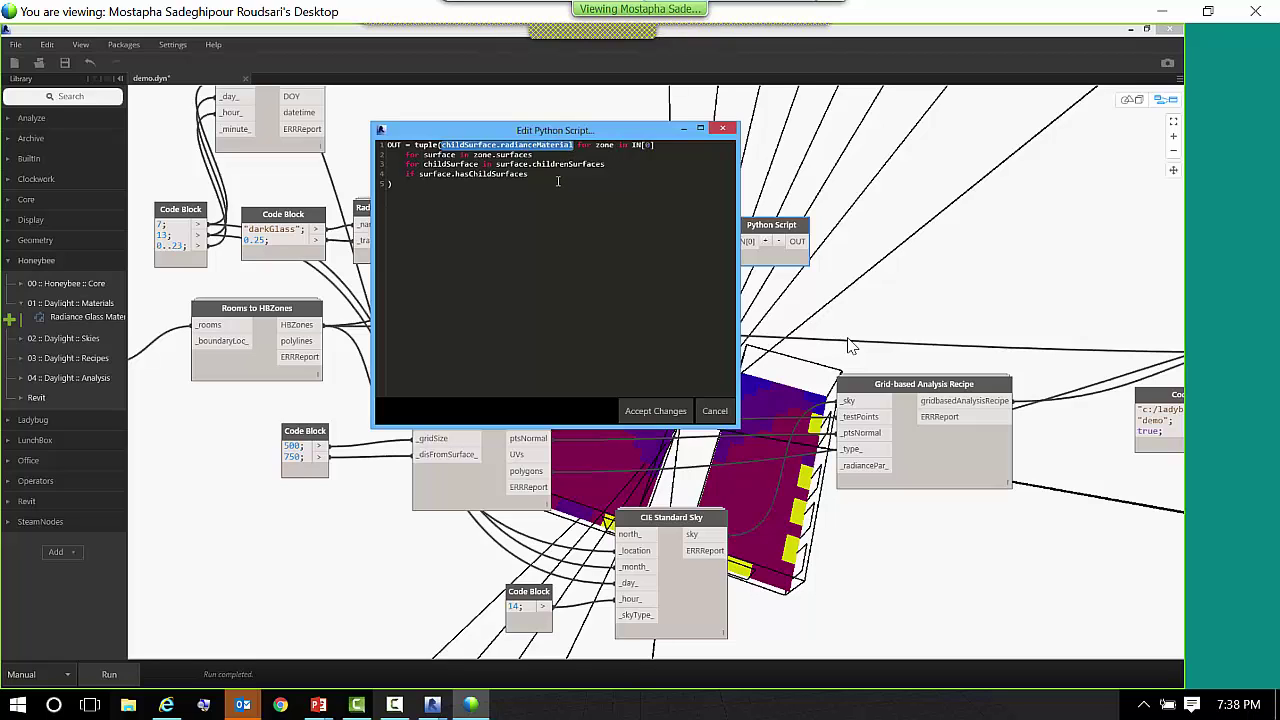
- Apply the dark-glass Python script and run the graph to confirm windows use darkGlass
left_click(656, 410)
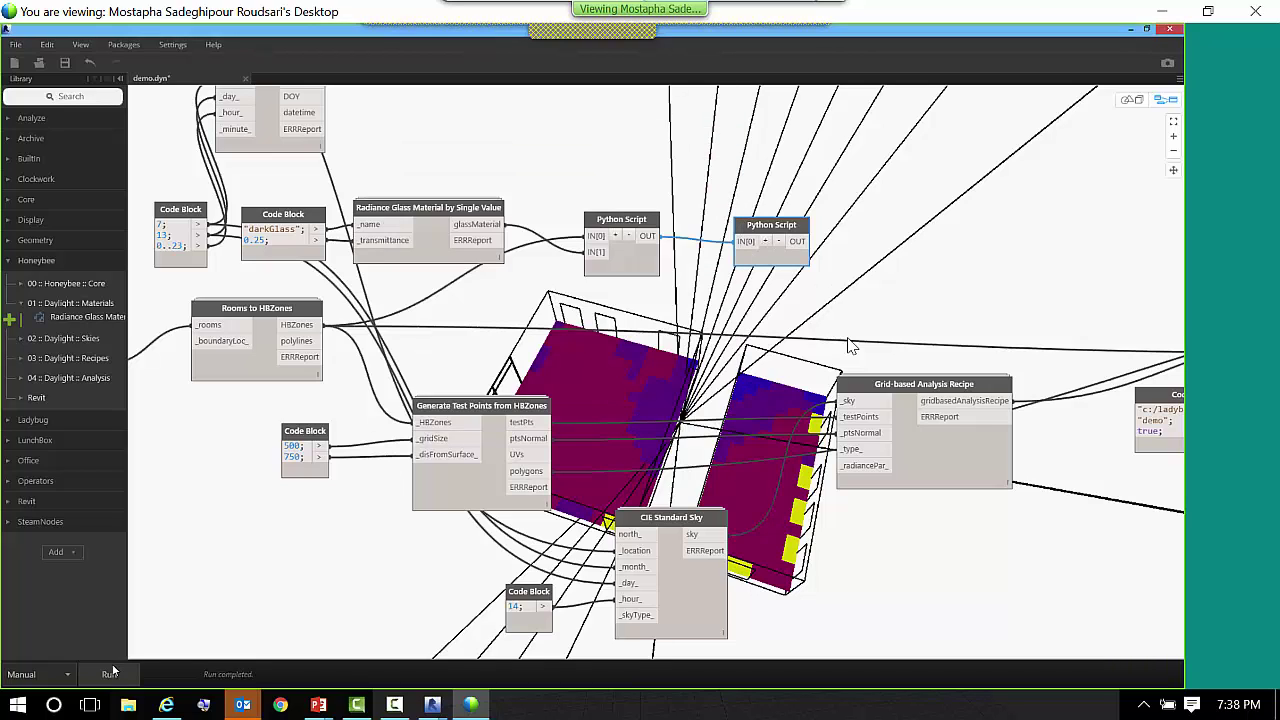
left_click(109, 674)
mouse_move(778, 276)
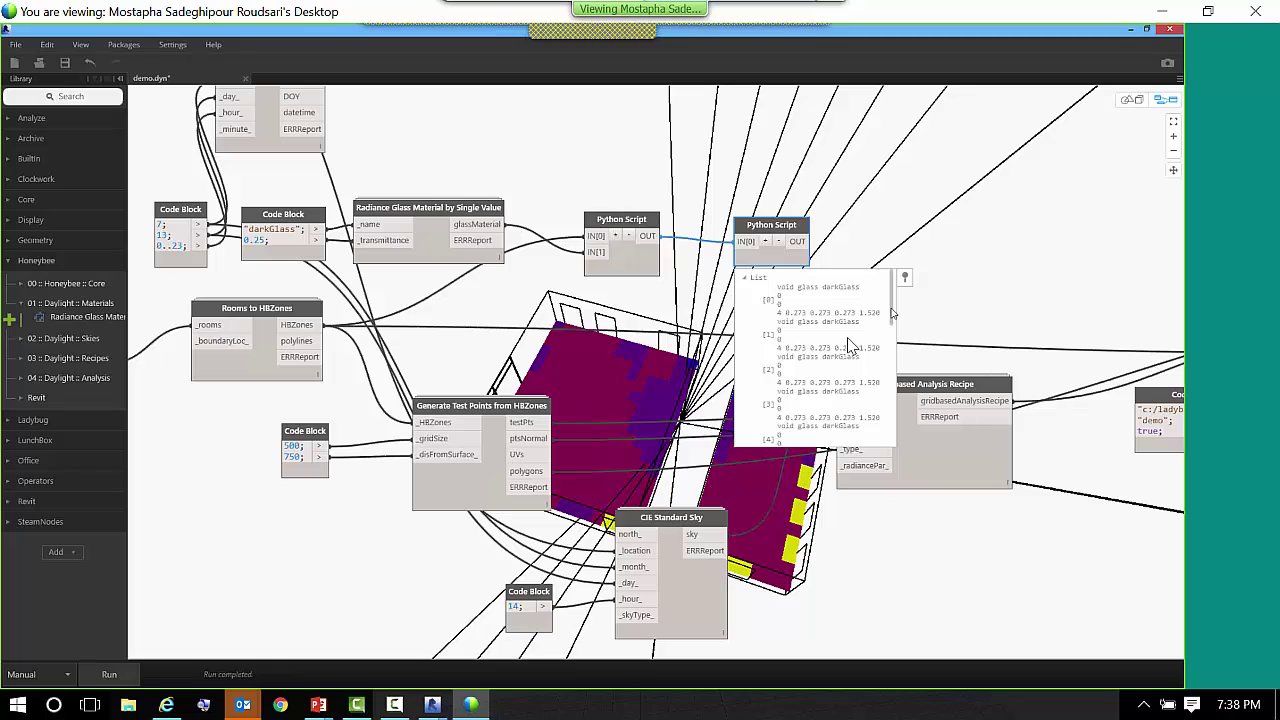
left_click_drag(888, 316, 897, 400)
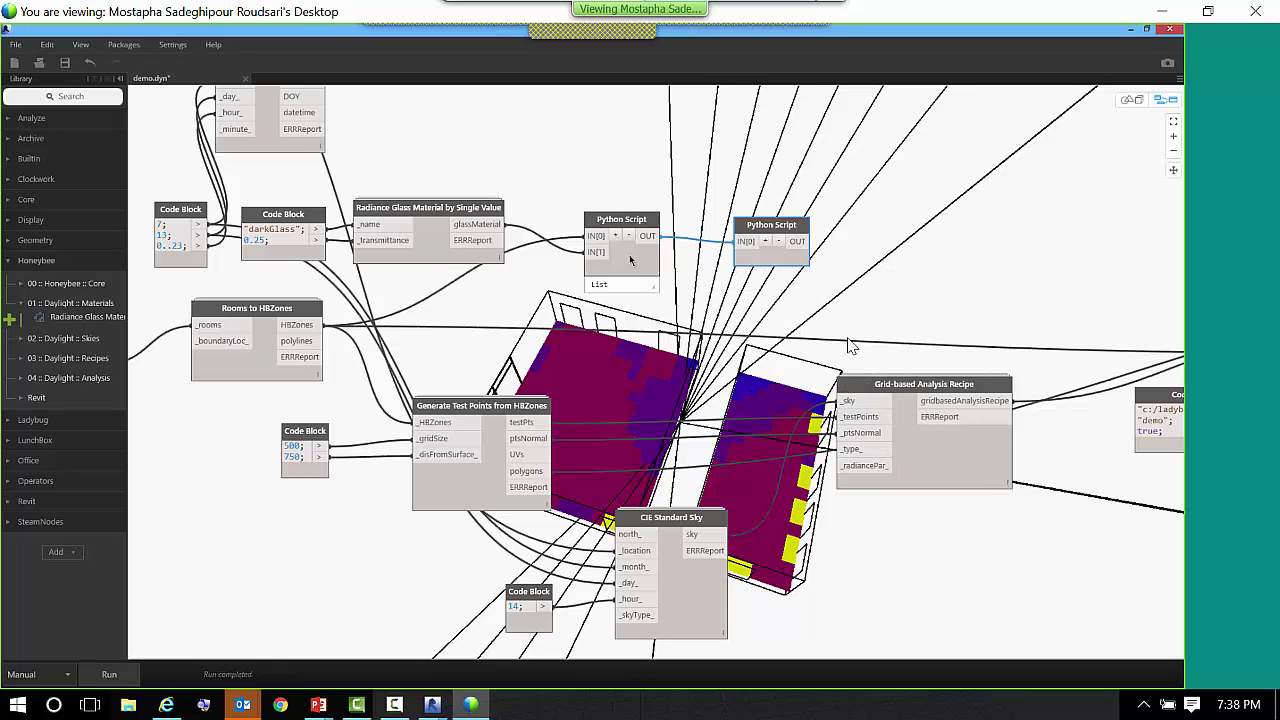
- Reposition the first Python Script node and start a wire from its output
left_click_drag(628, 263, 612, 281)
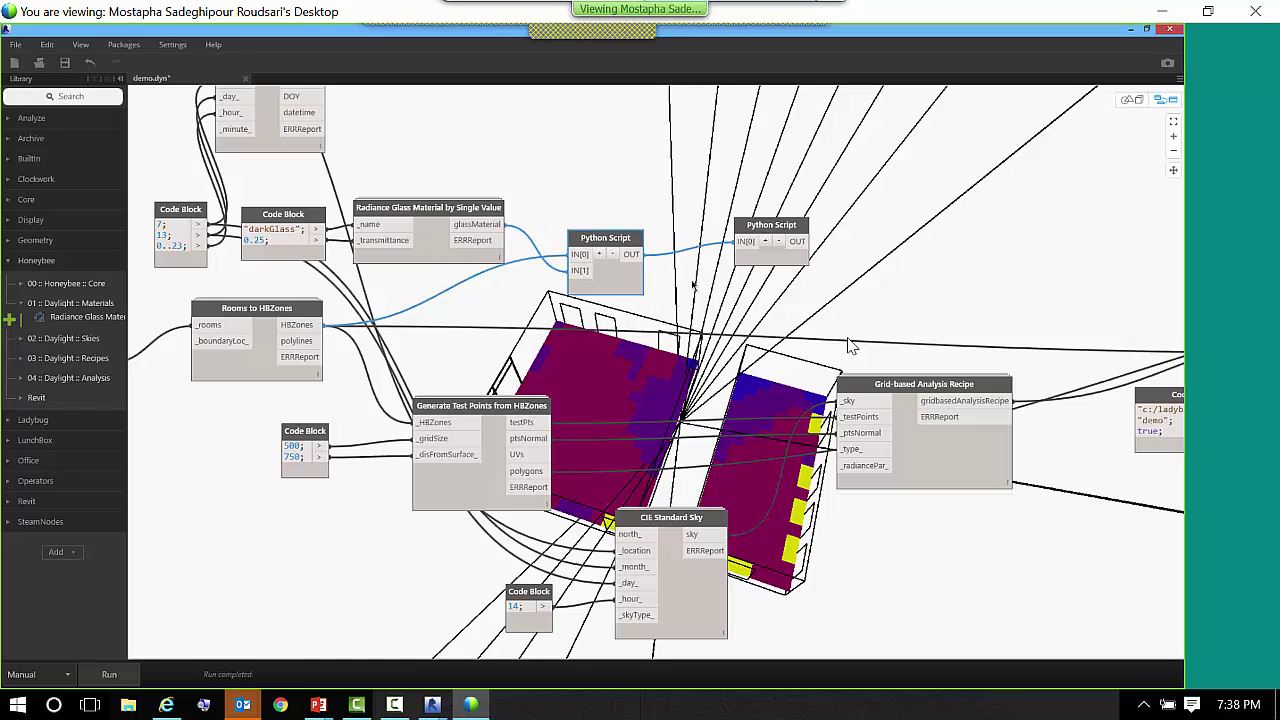
left_click(660, 272)
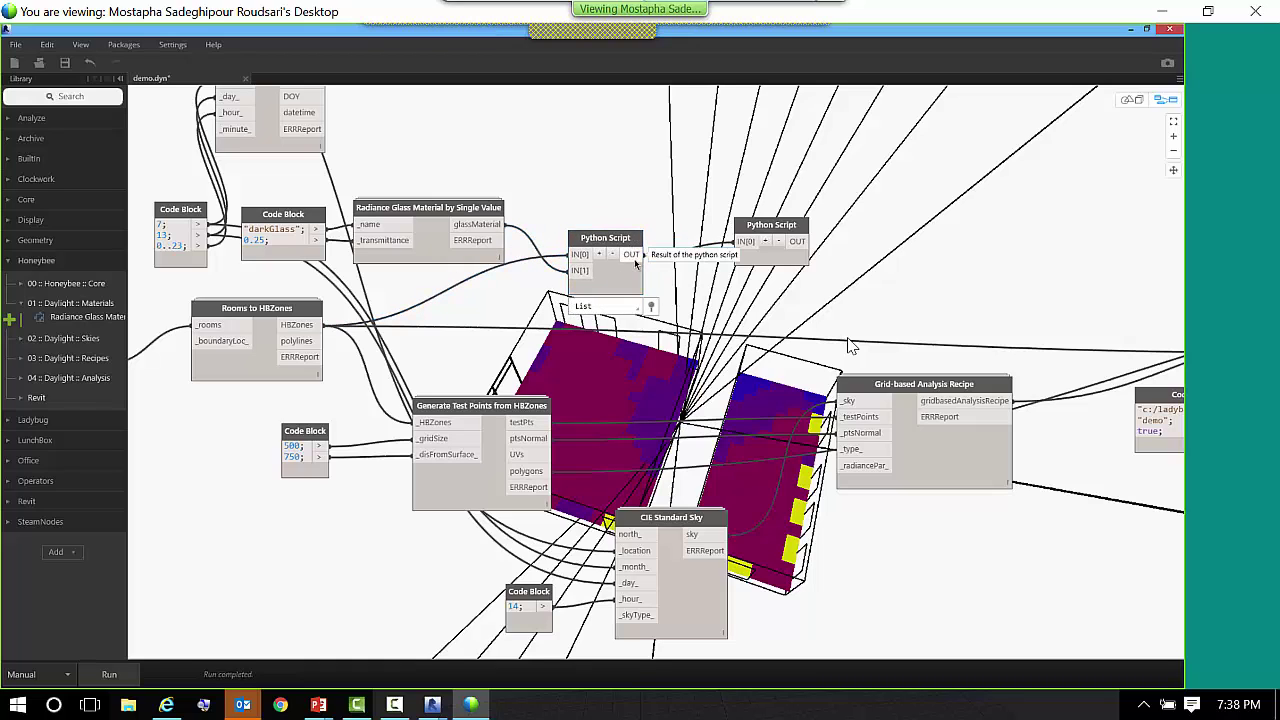
mouse_move(635, 263)
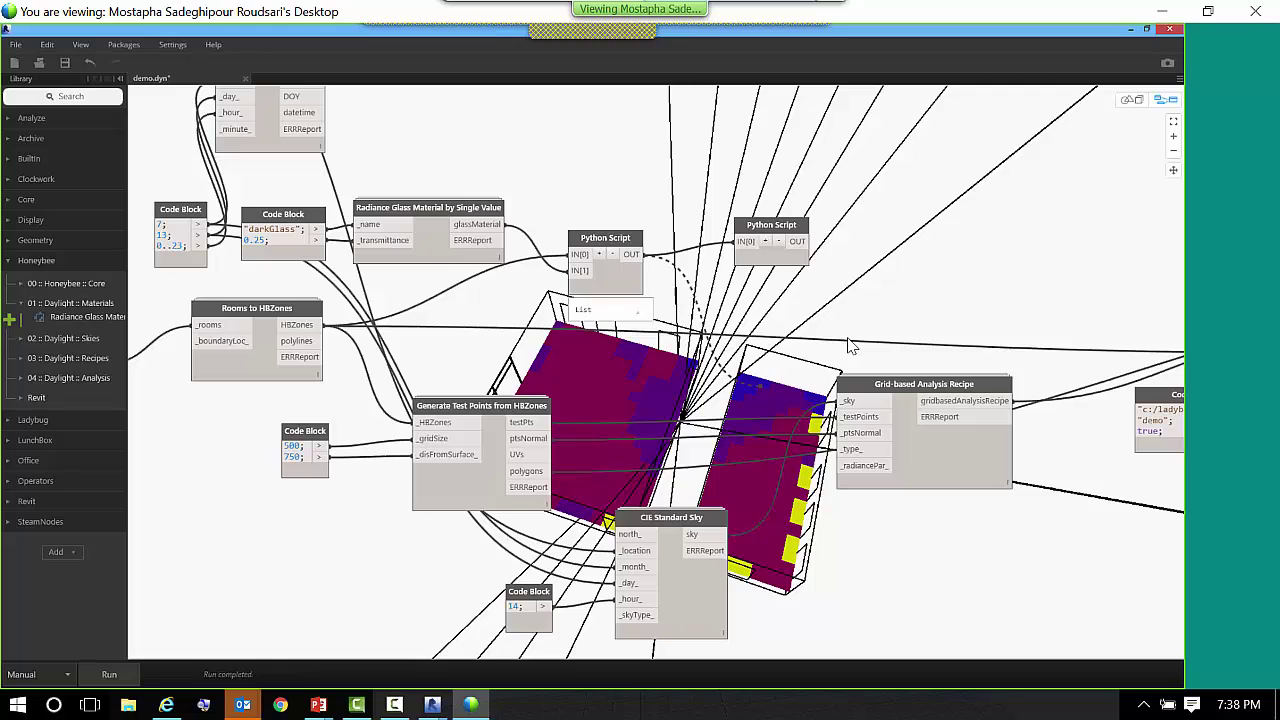
left_click(638, 263)
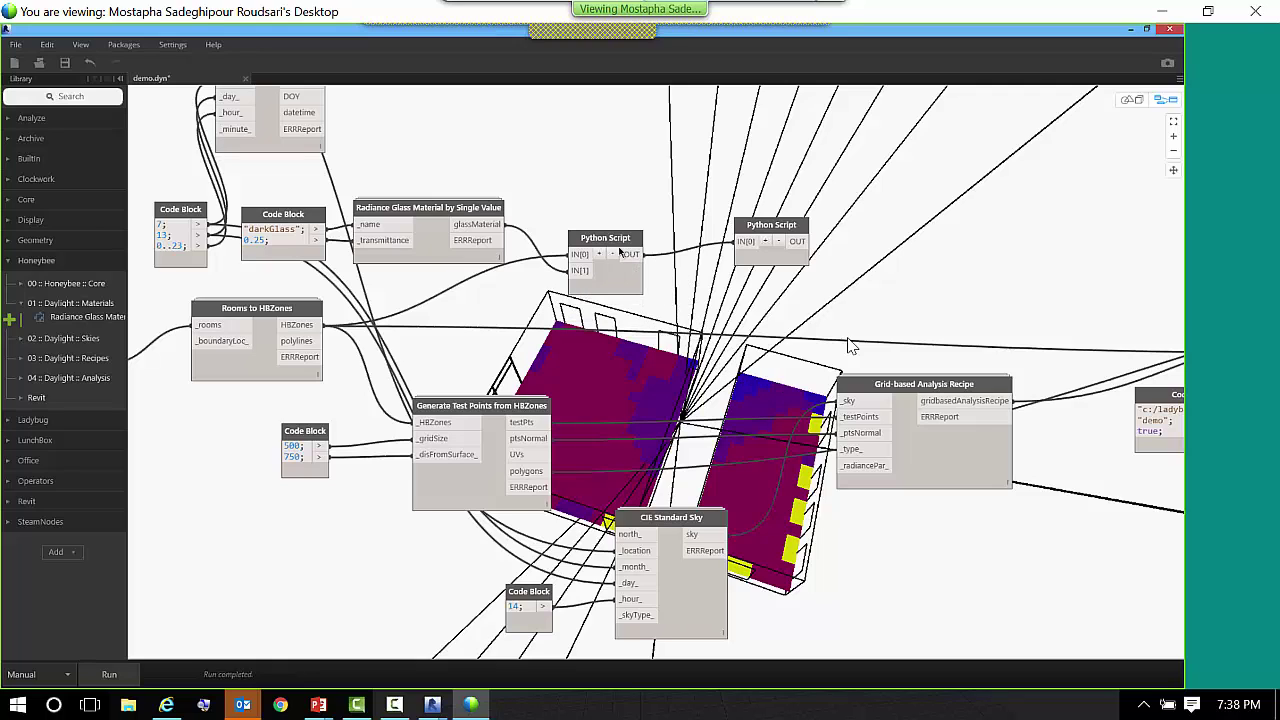
left_click_drag(601, 292, 583, 364)
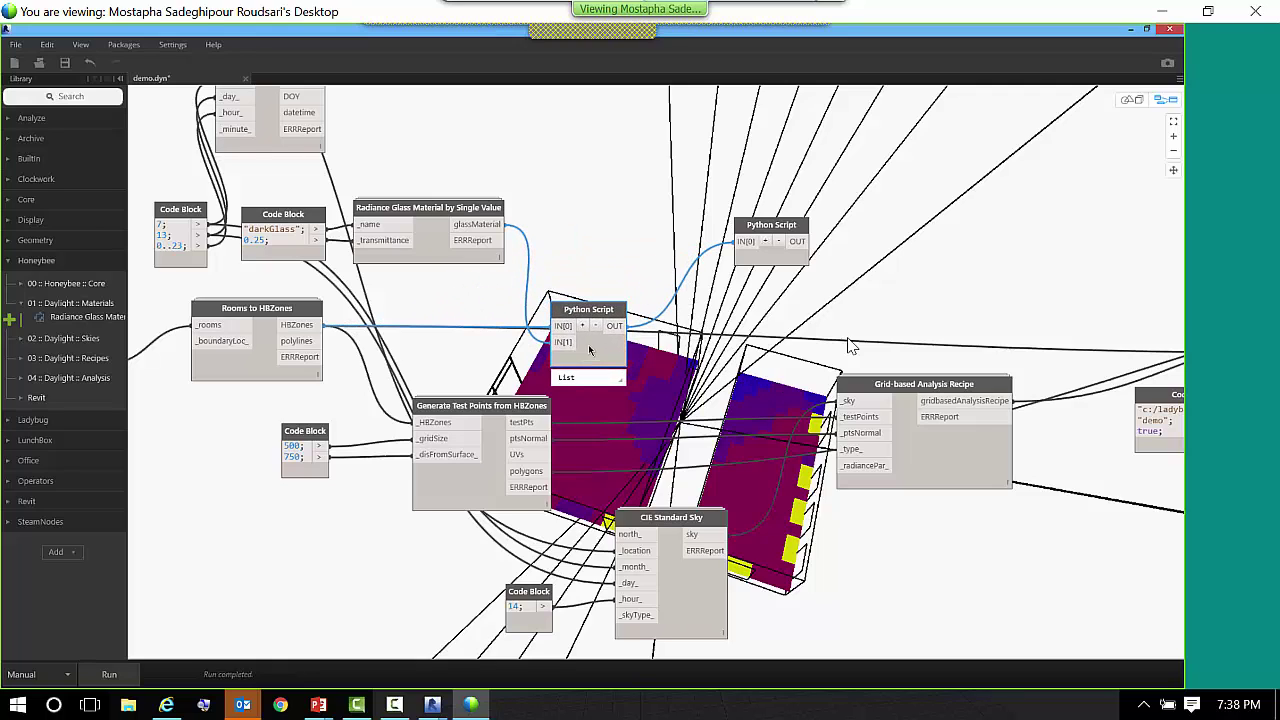
left_click(614, 326)
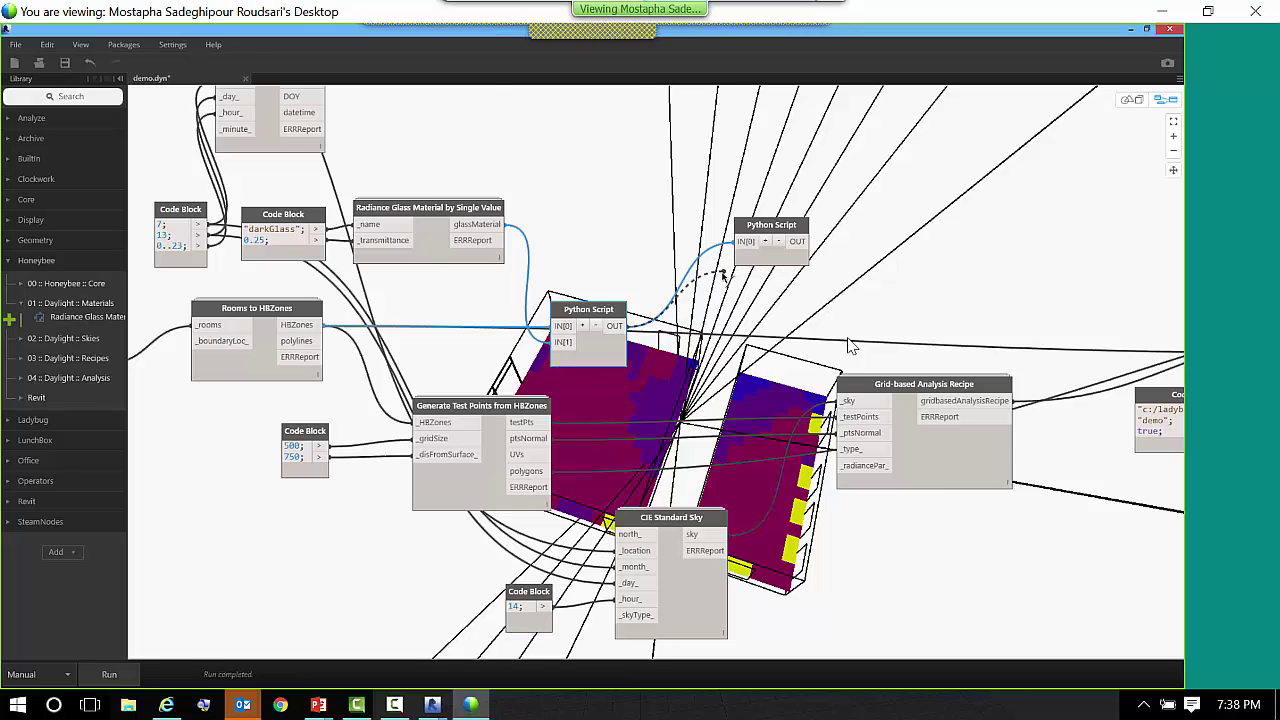
scroll(1035, 345, "down", 2)
scroll(1075, 330, "up", 1)
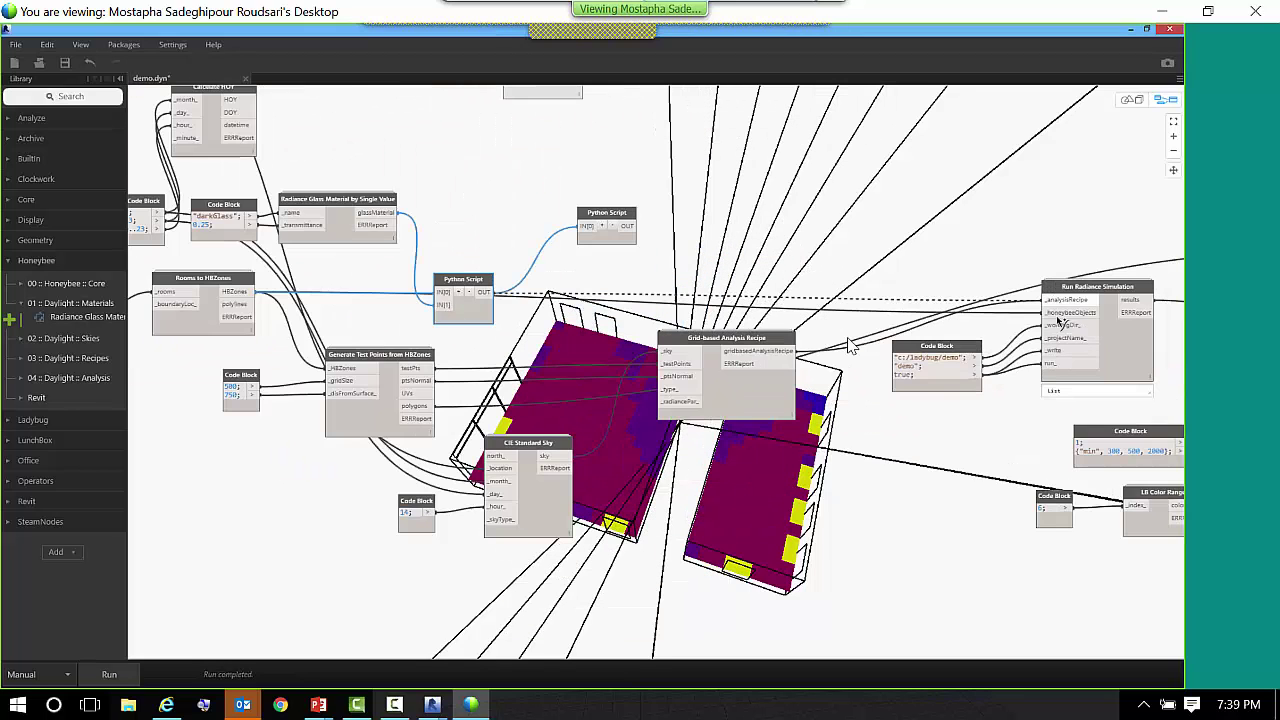
- Connect the script output to Run Radiance Simulation's _honeybeeObjects and tidy the node
left_click(1058, 313)
scroll(1058, 313, "down", 1)
scroll(463, 282, "up", 1)
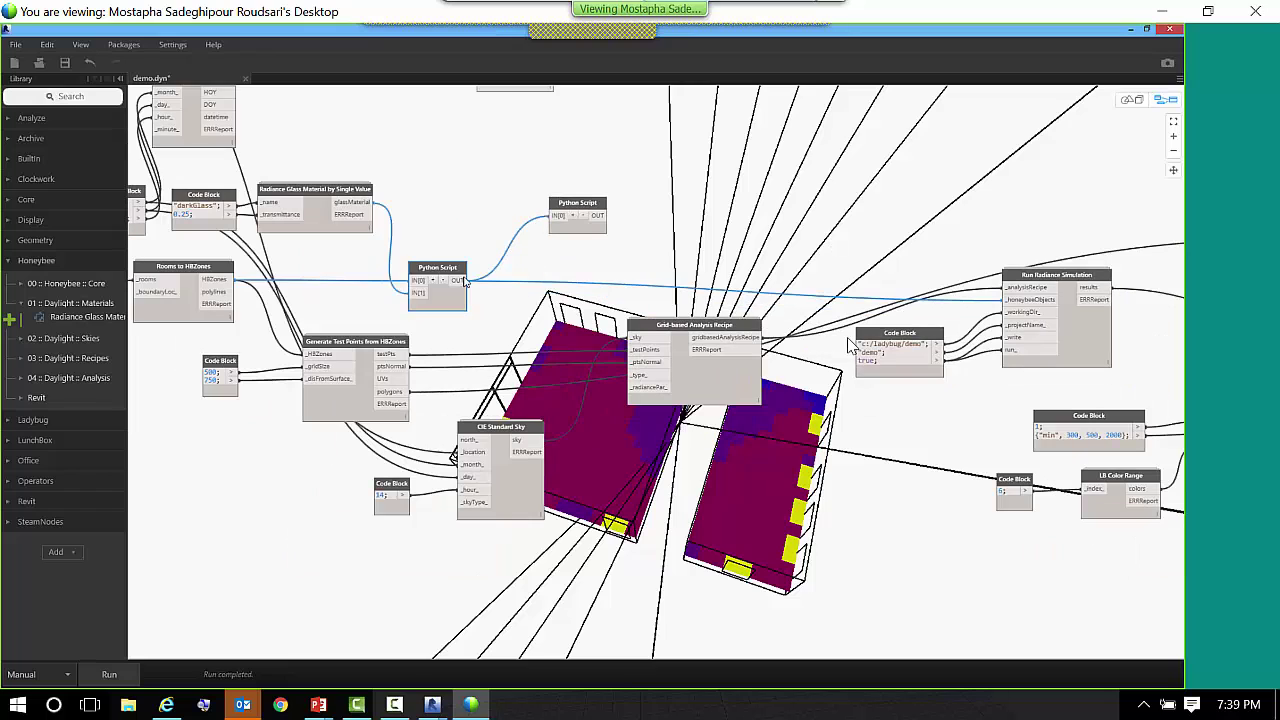
left_click_drag(463, 282, 478, 276)
left_click(880, 224)
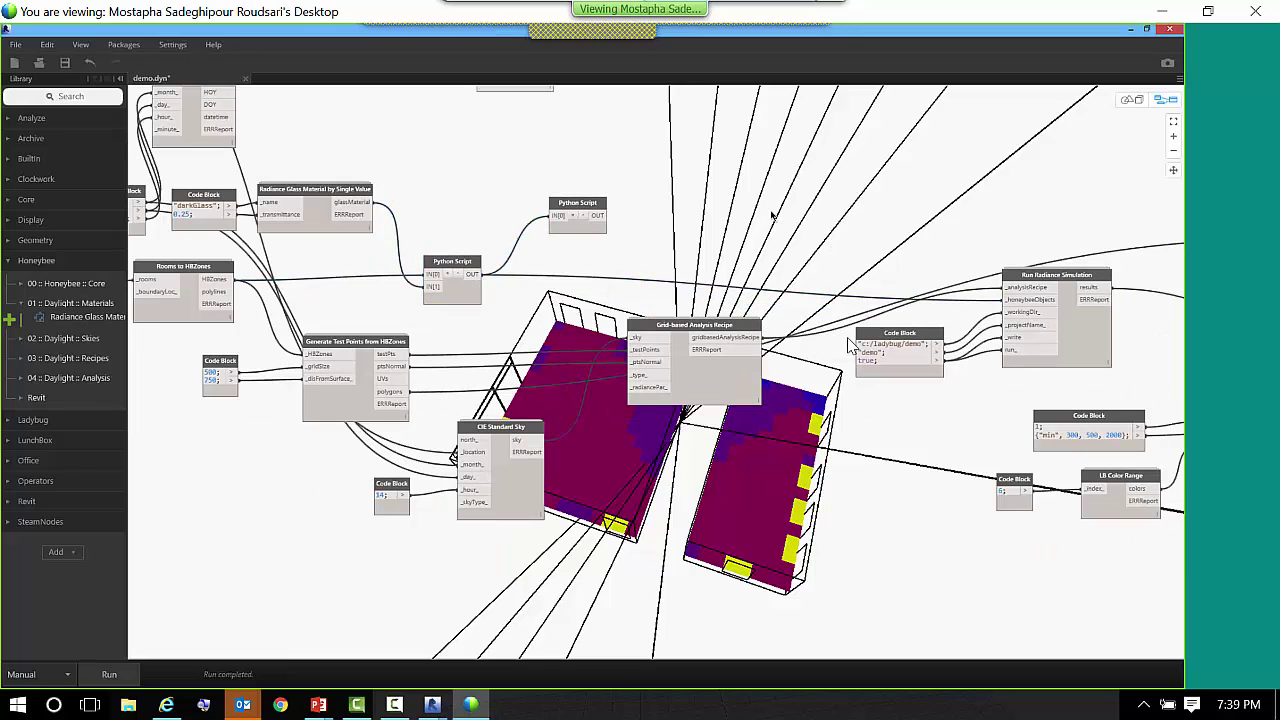
- Save demo.dyn and re-run the Radiance analysis with the dark glass
scroll(740, 213, "down", 3)
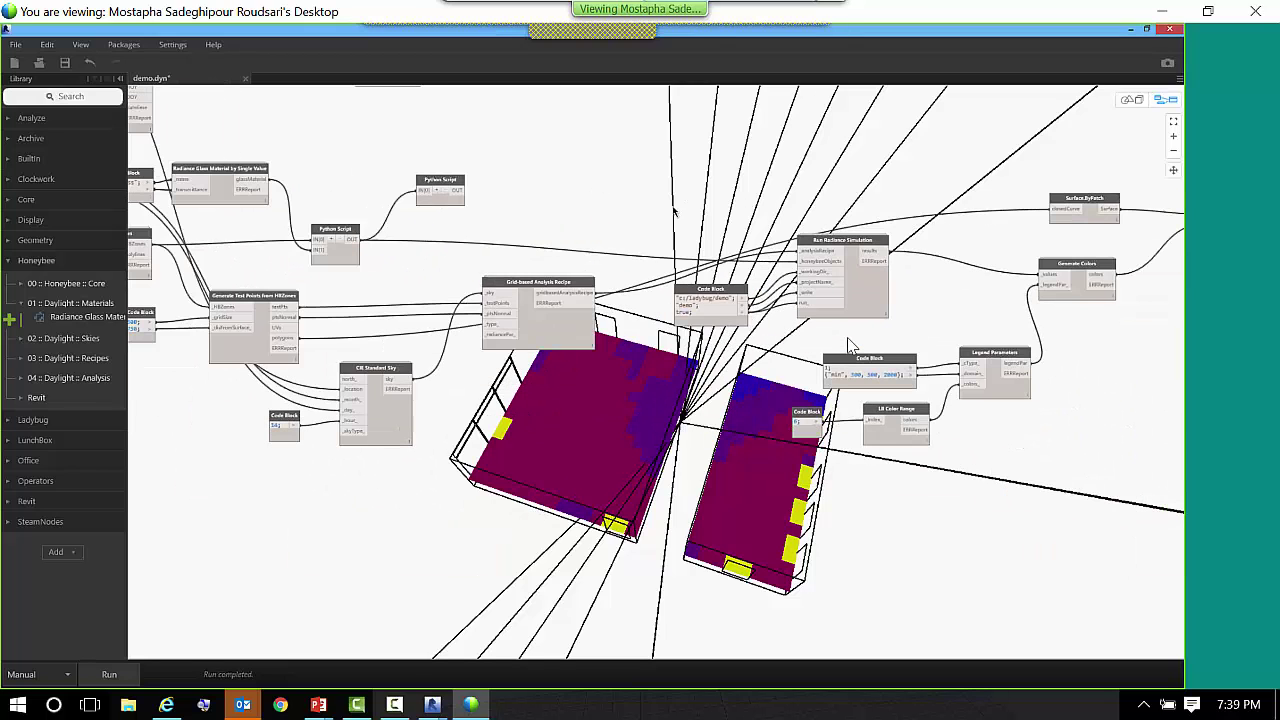
scroll(673, 211, "up", 2)
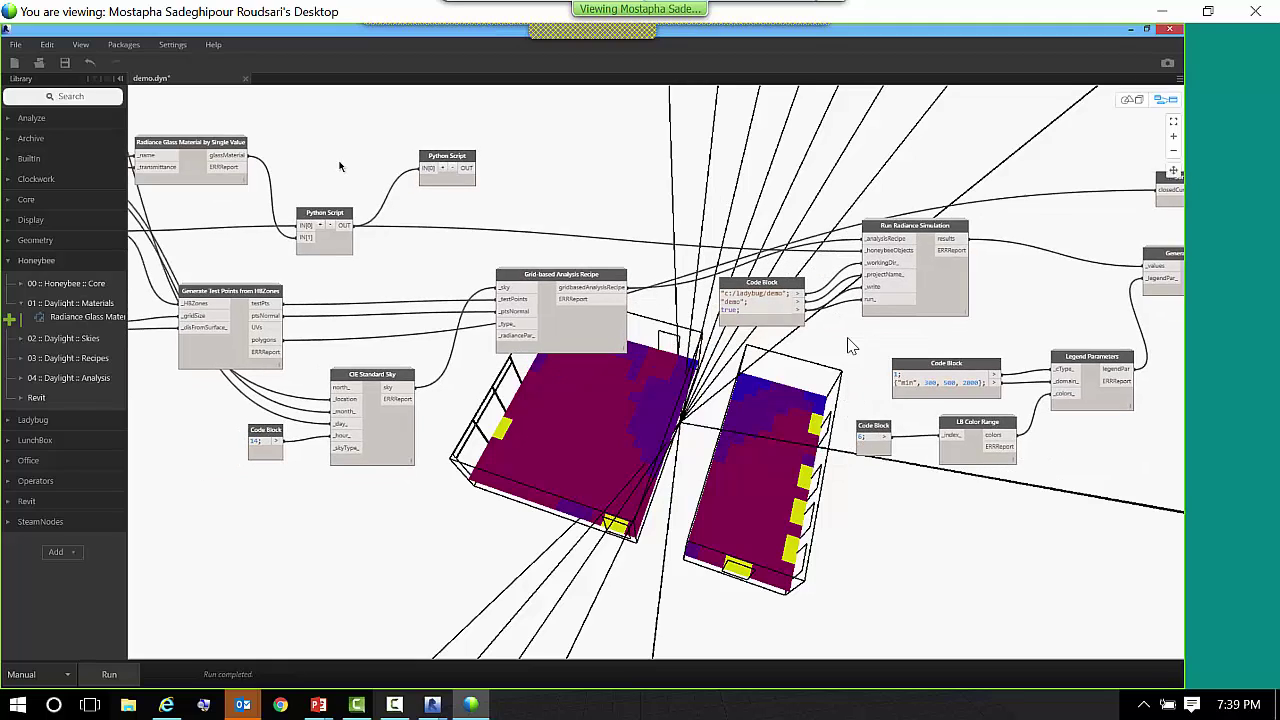
left_click(65, 62)
left_click(110, 675)
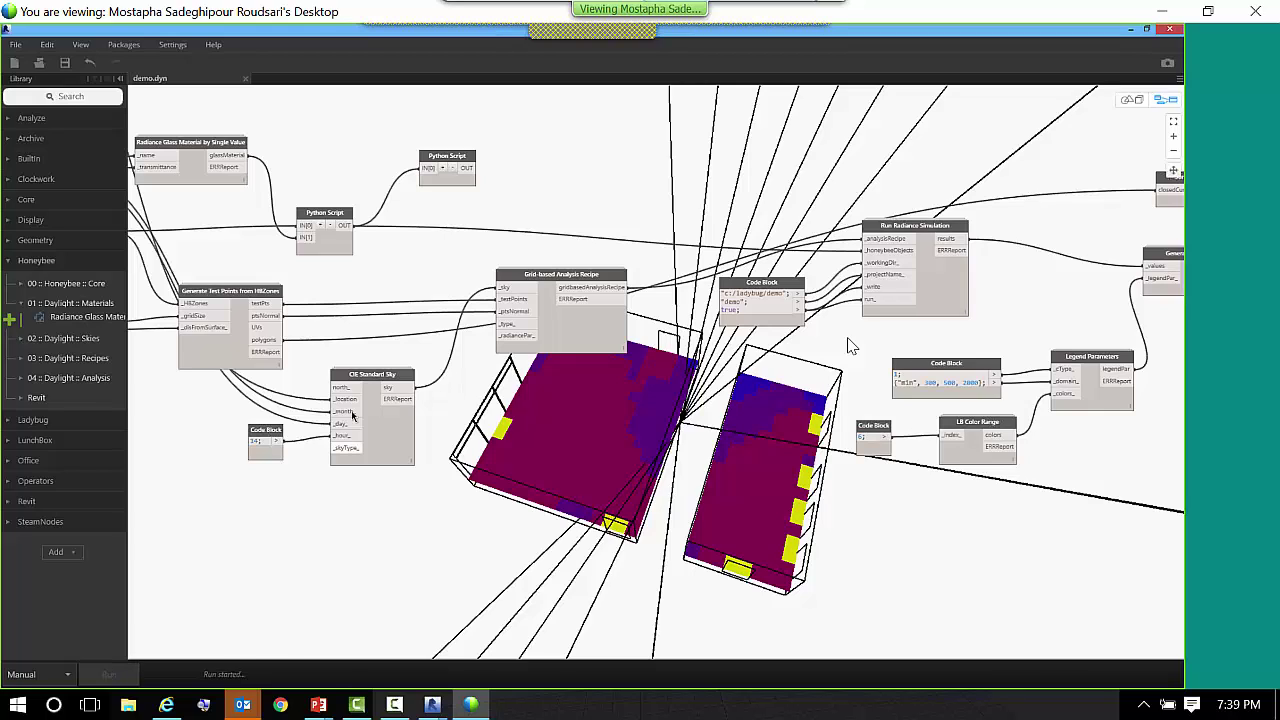
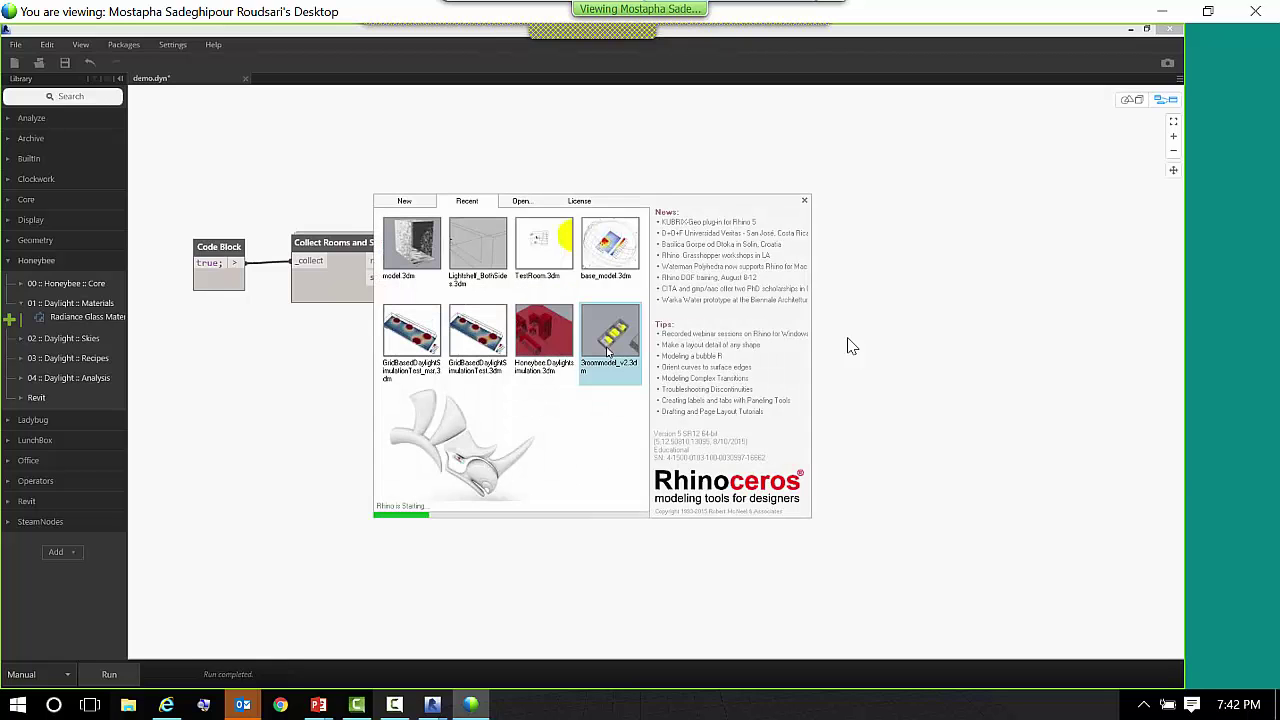
- Dismiss the Rhino splash and launch Grasshopper with the 'Gras' command
left_click(803, 201)
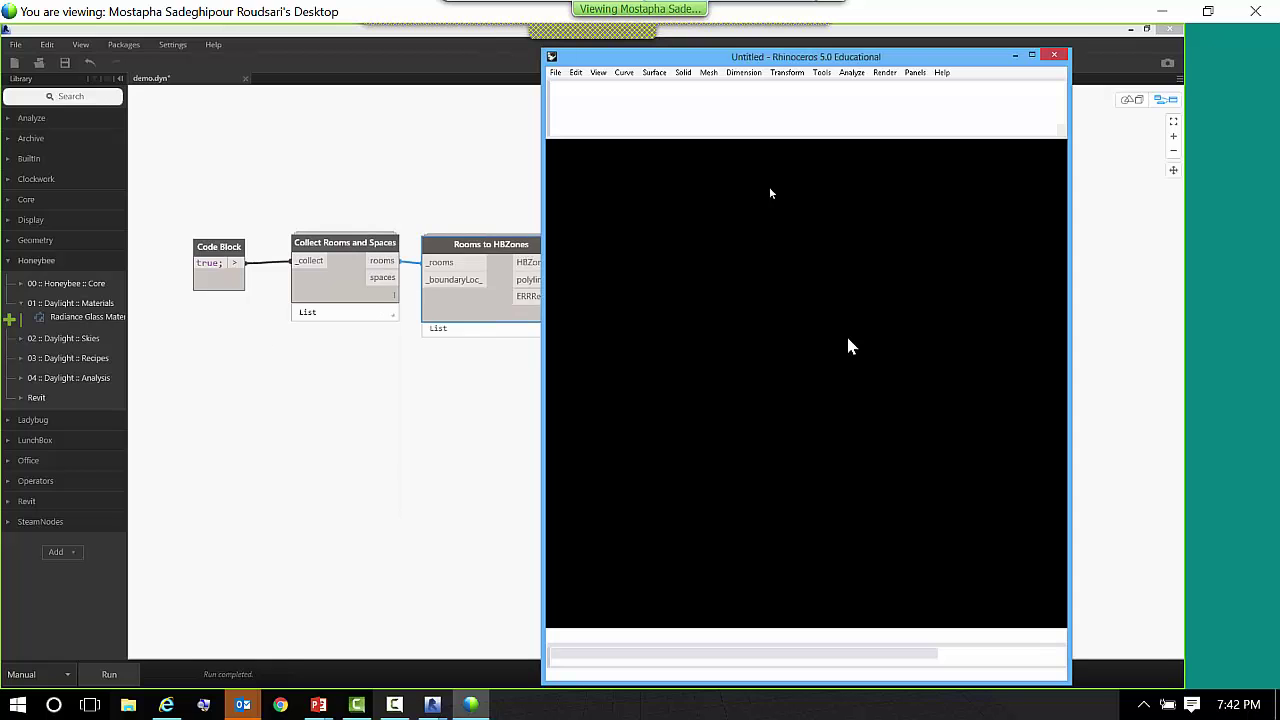
left_click(707, 185)
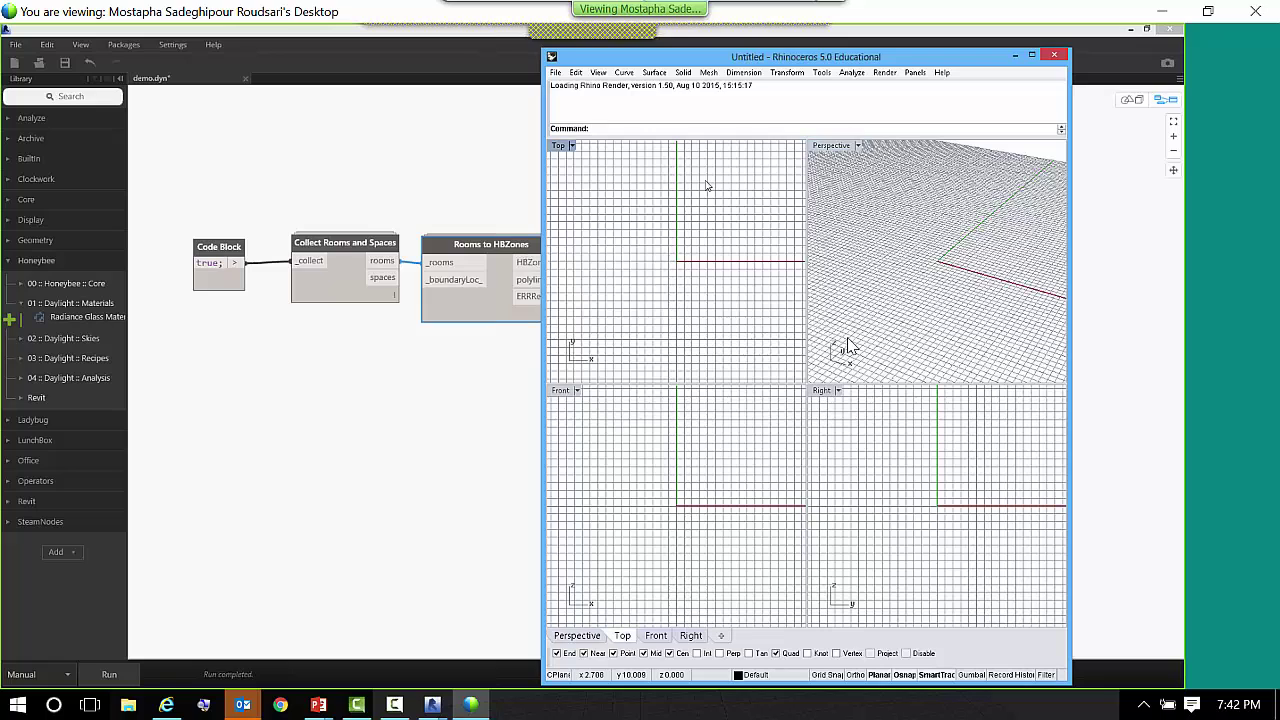
type("Grass")
key("Return")
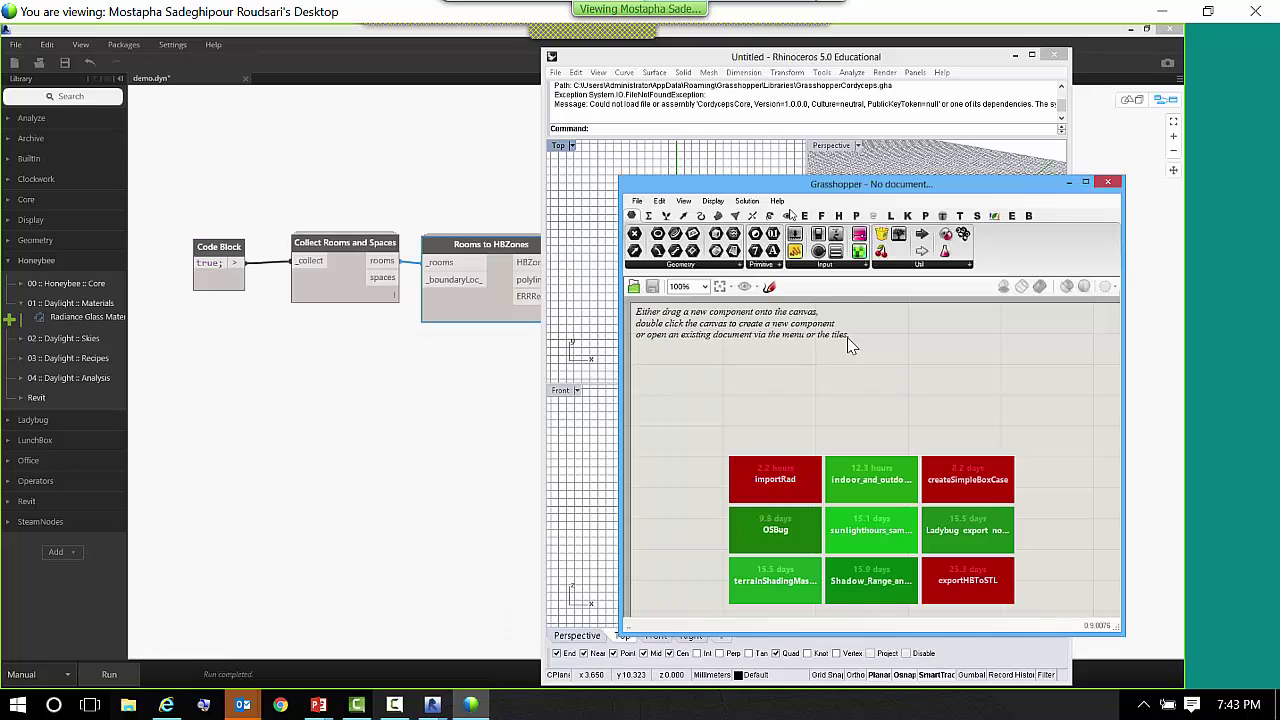
- Place the Honeybee and Ladybug default-folder components on the canvas
left_click(838, 215)
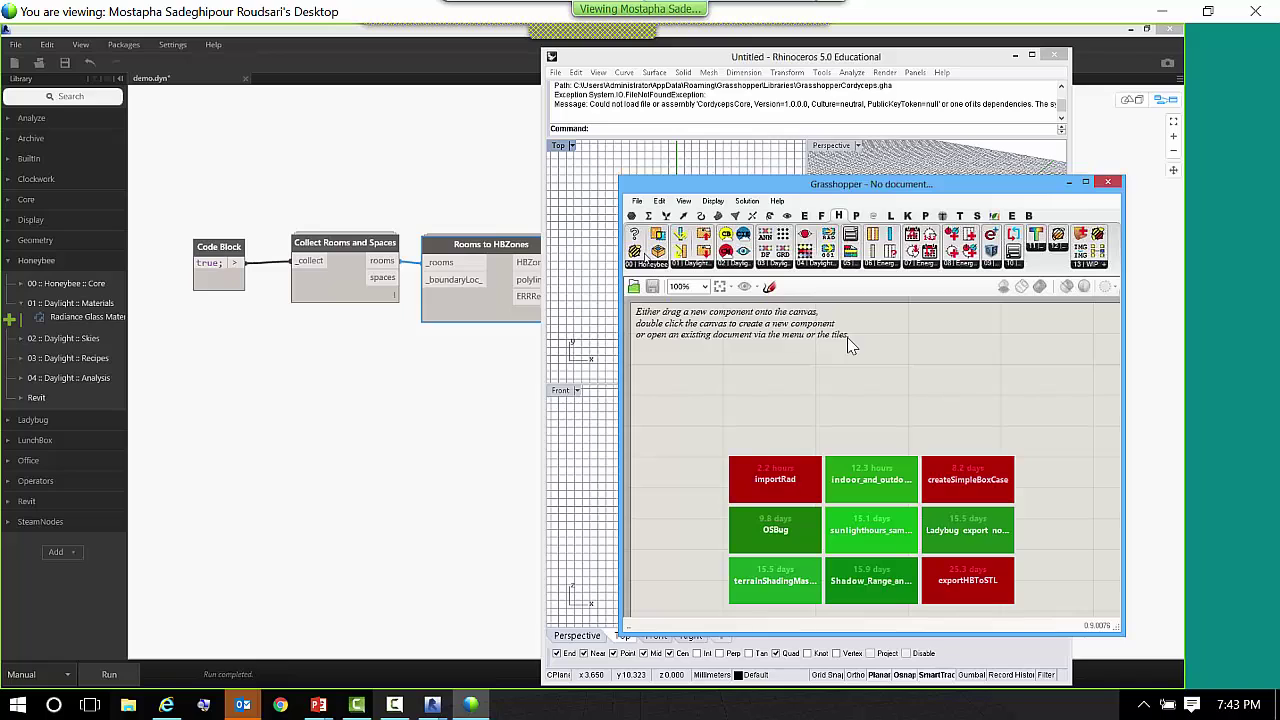
left_click_drag(642, 256, 772, 344)
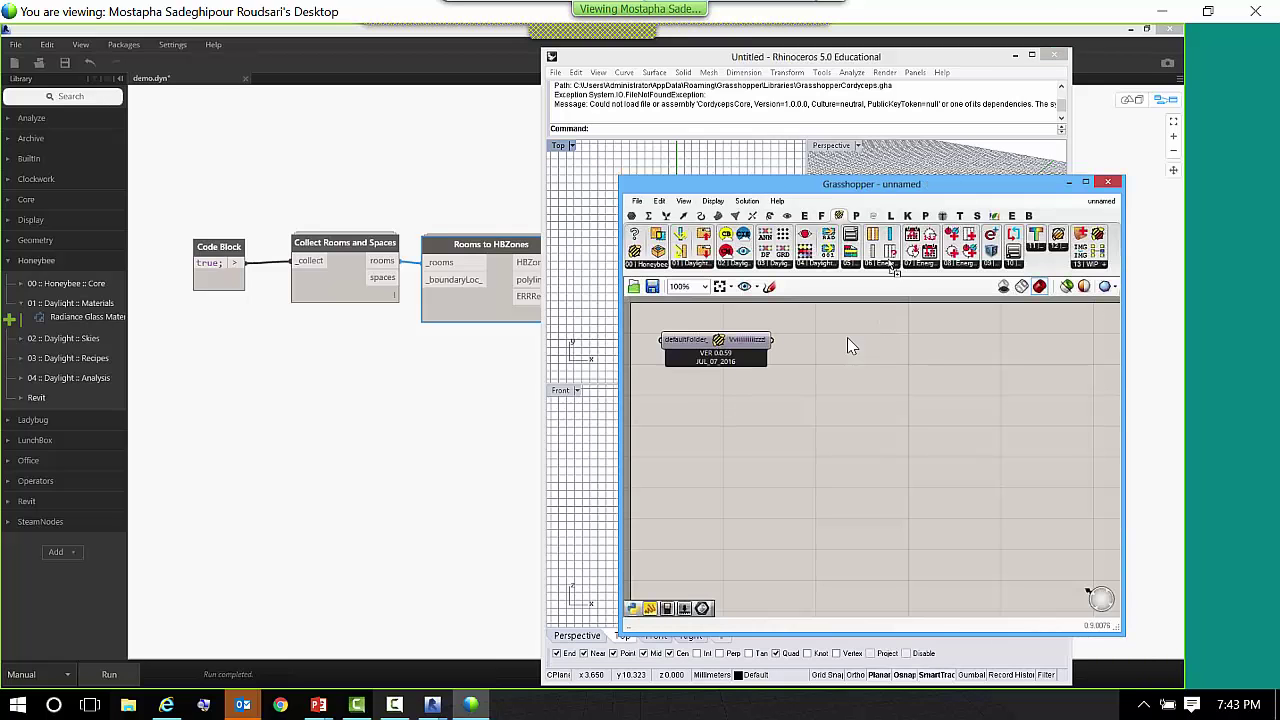
left_click(893, 216)
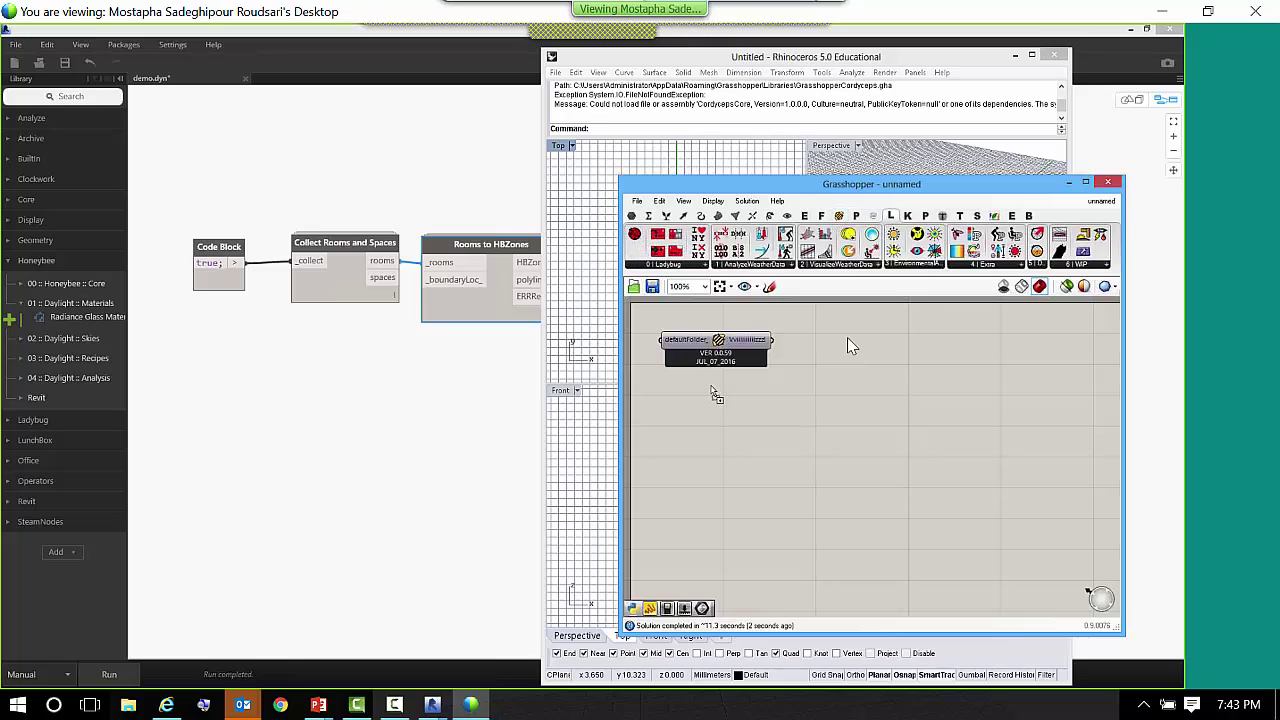
key("ctrl+v")
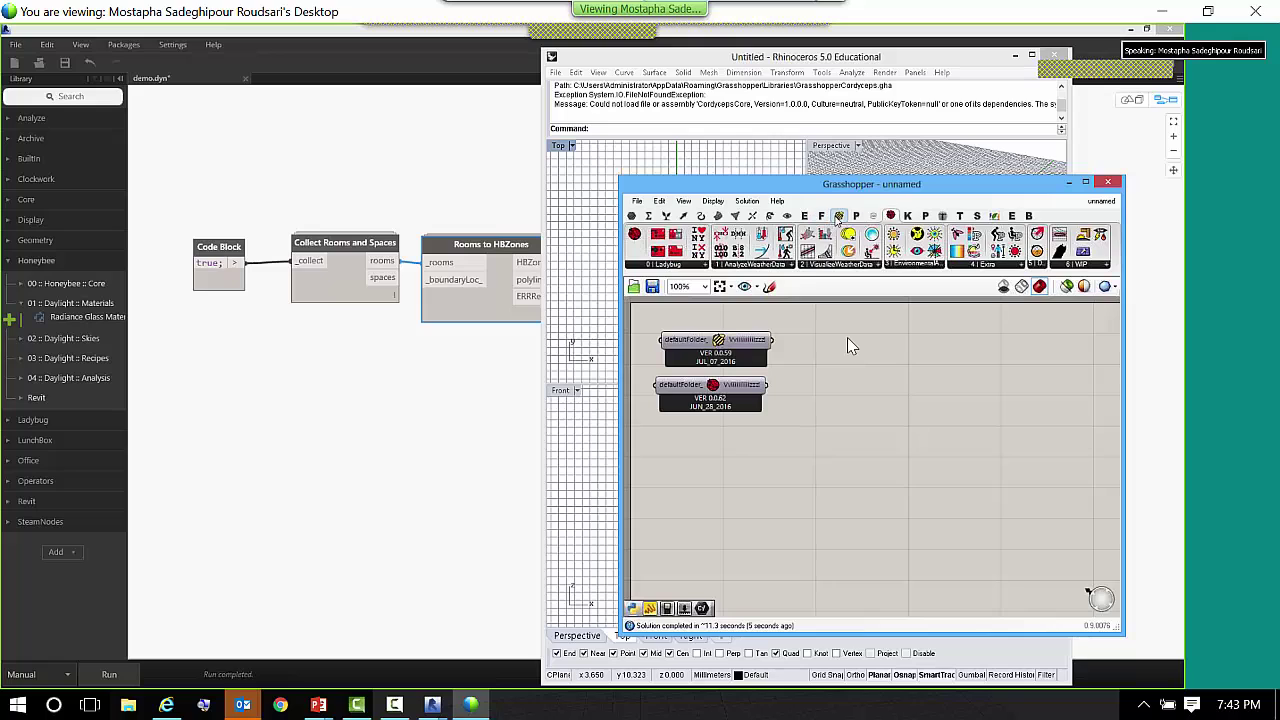
left_click(839, 216)
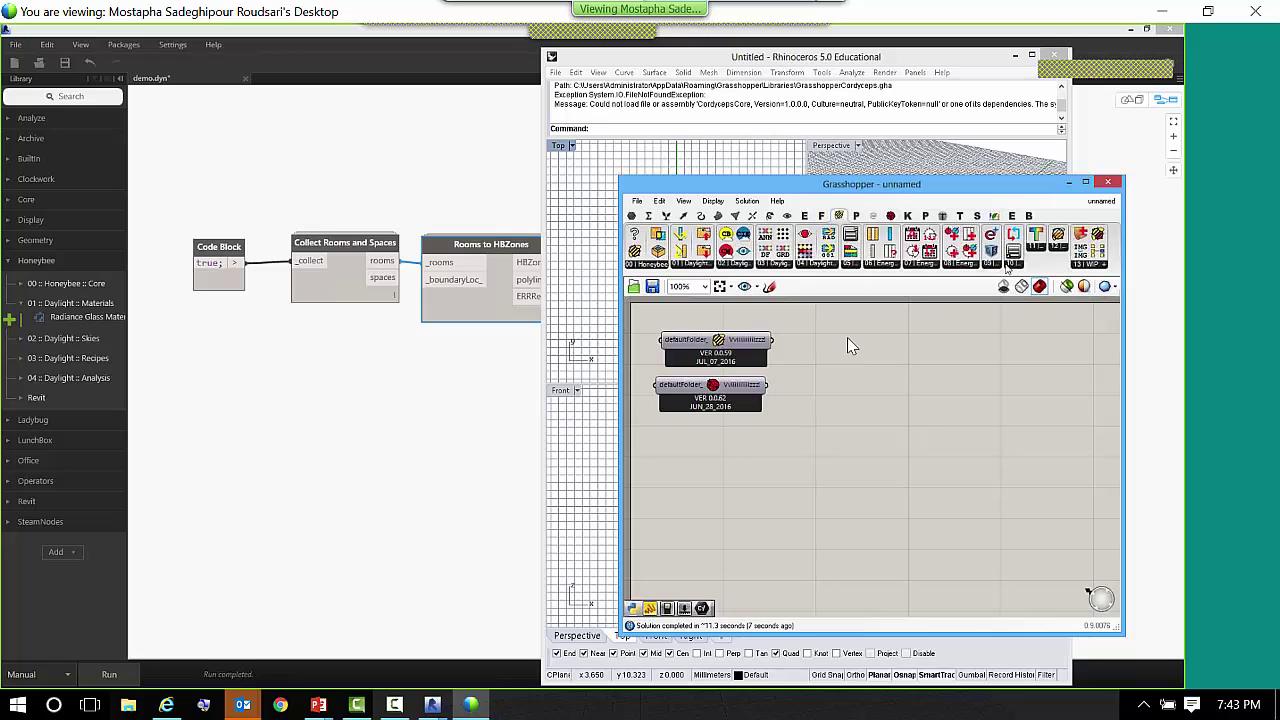
- Search 'import' and place the Honeybee_Import rad component
double_click(885, 435)
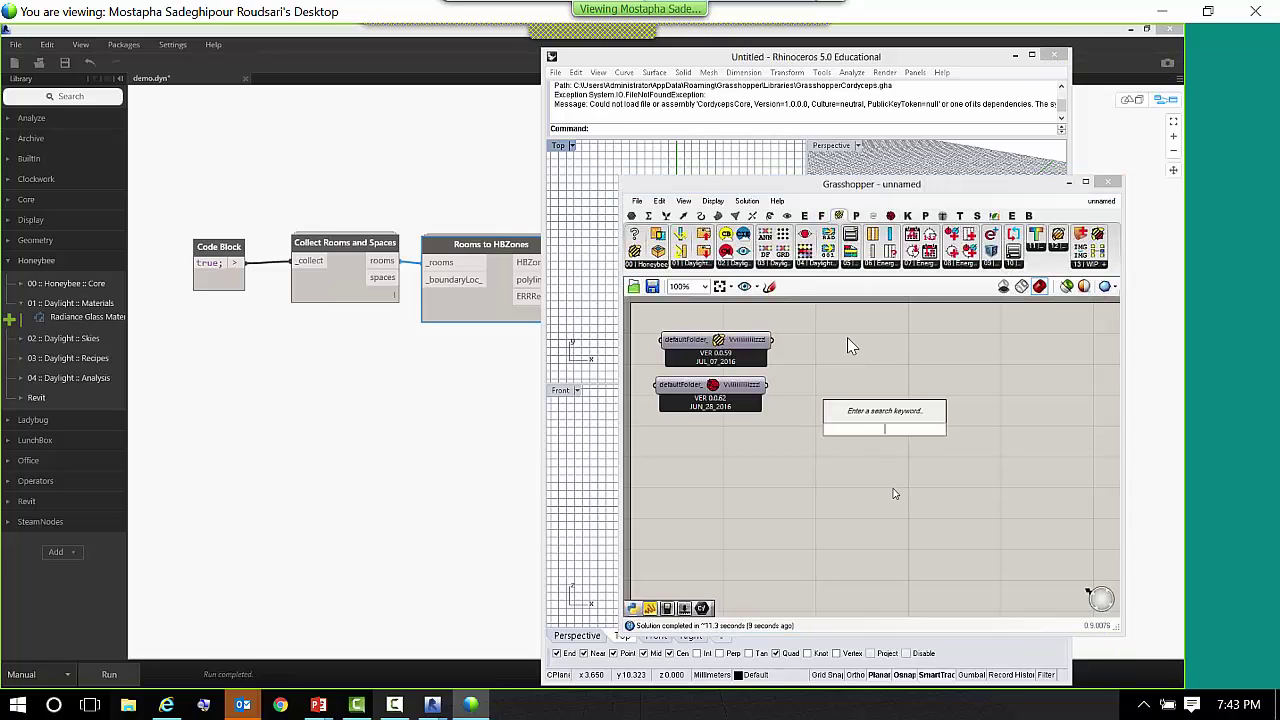
type("import")
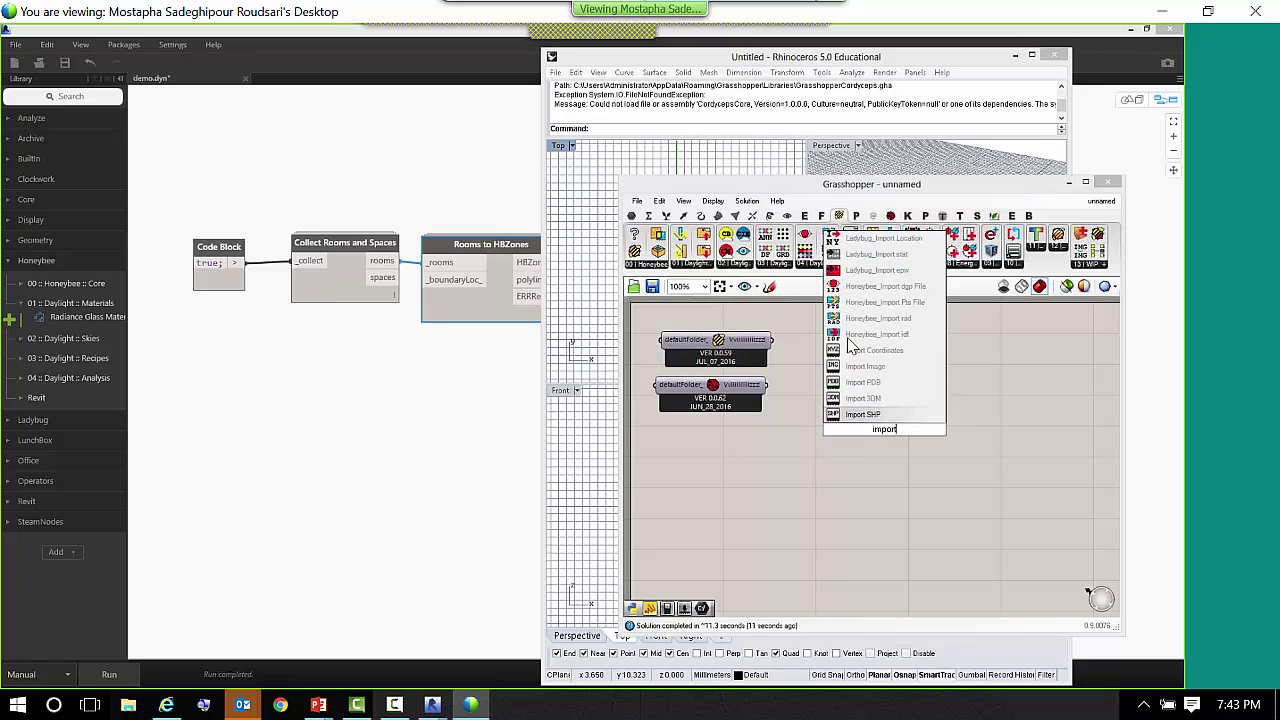
key("Up")
key("Up")
key("Up")
key("Up")
key("Up")
key("Up")
key("Return")
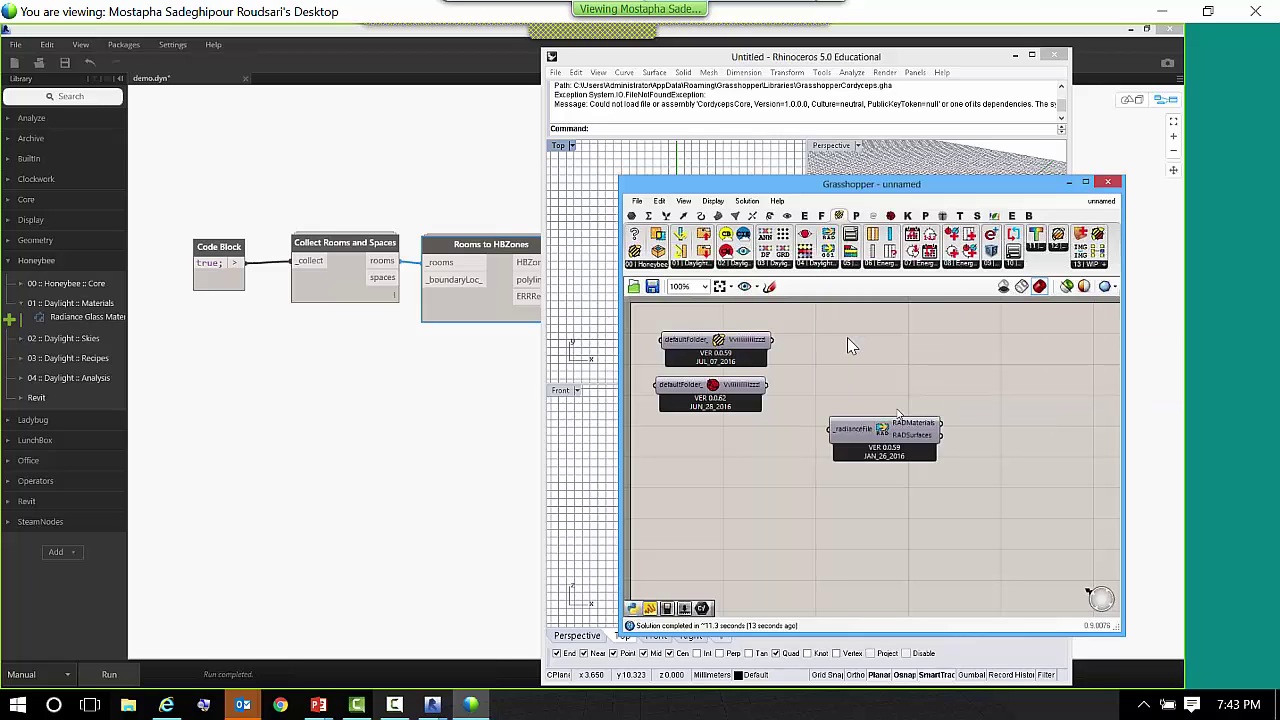
left_click_drag(920, 447, 980, 476)
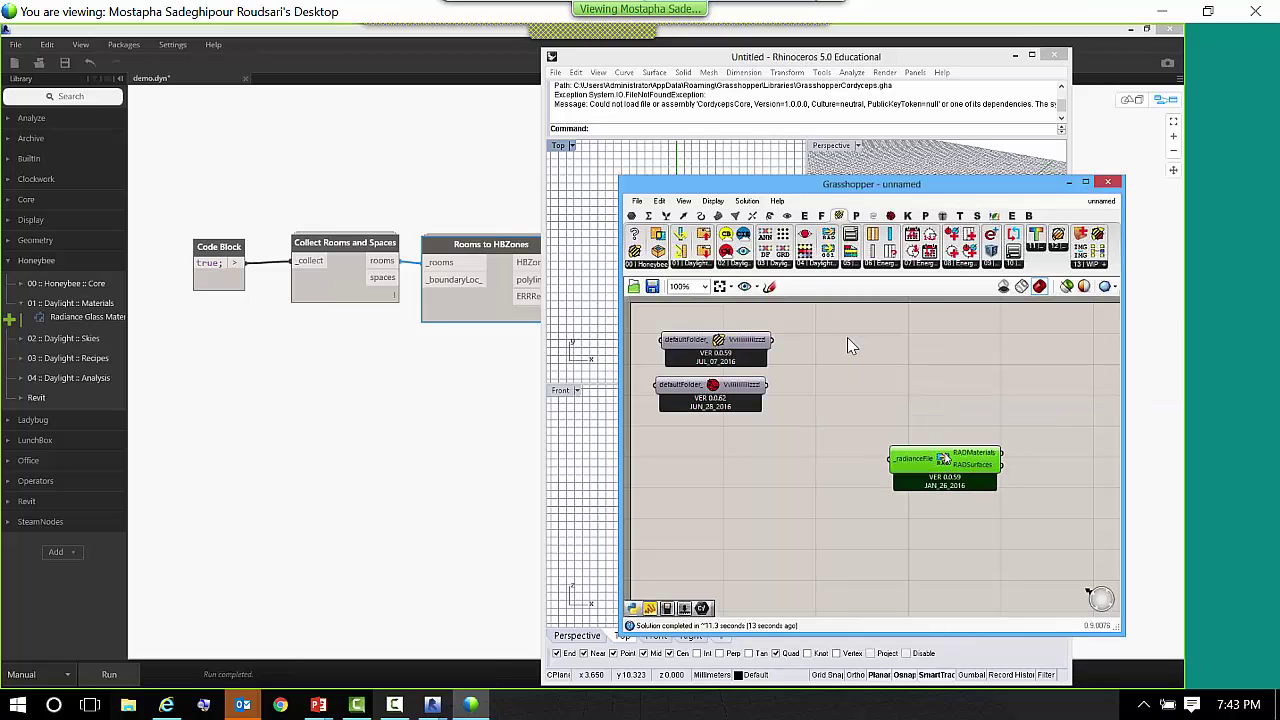
- Add a File Path parameter feeding _radiancefile and open its options
double_click(814, 451)
type("file")
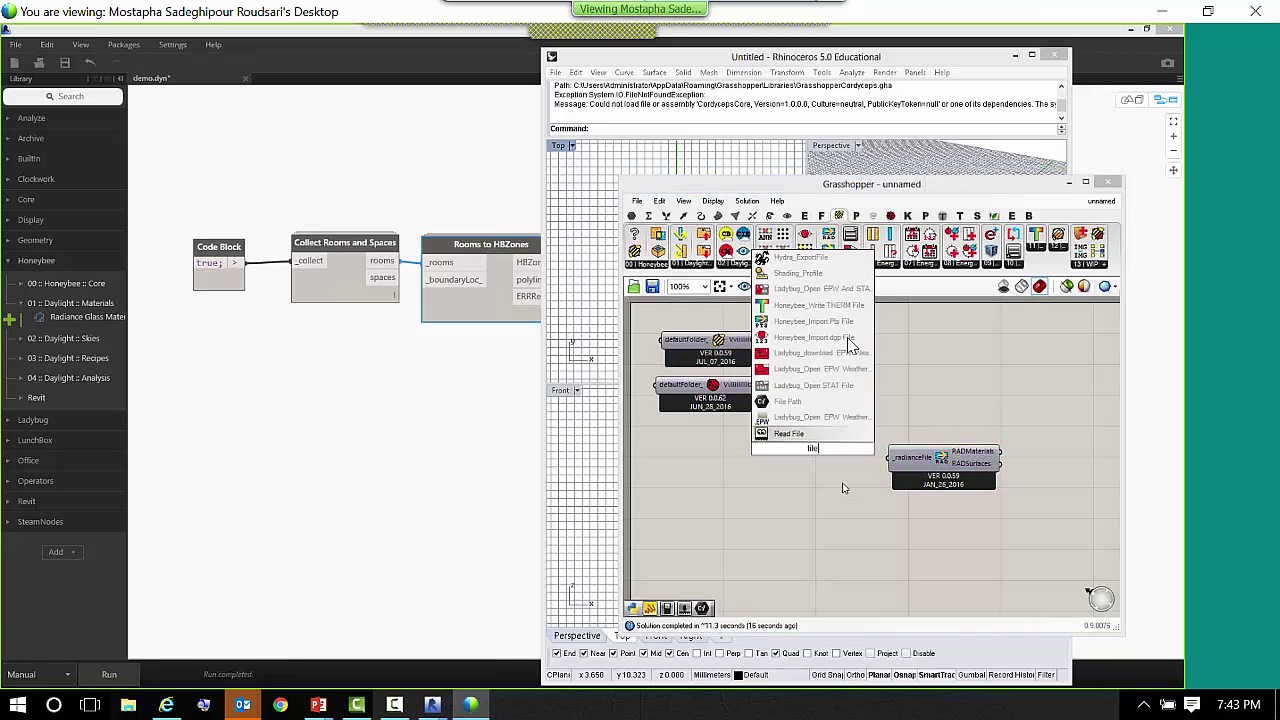
key("Return")
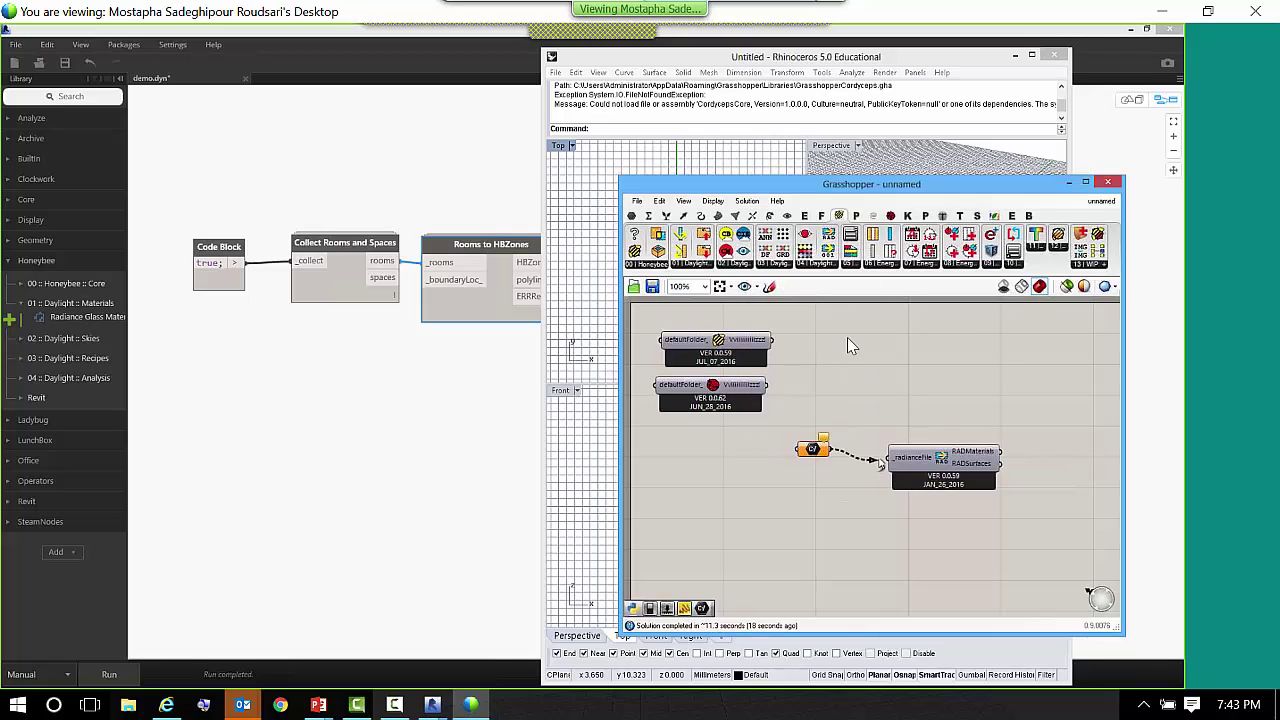
right_click(820, 464)
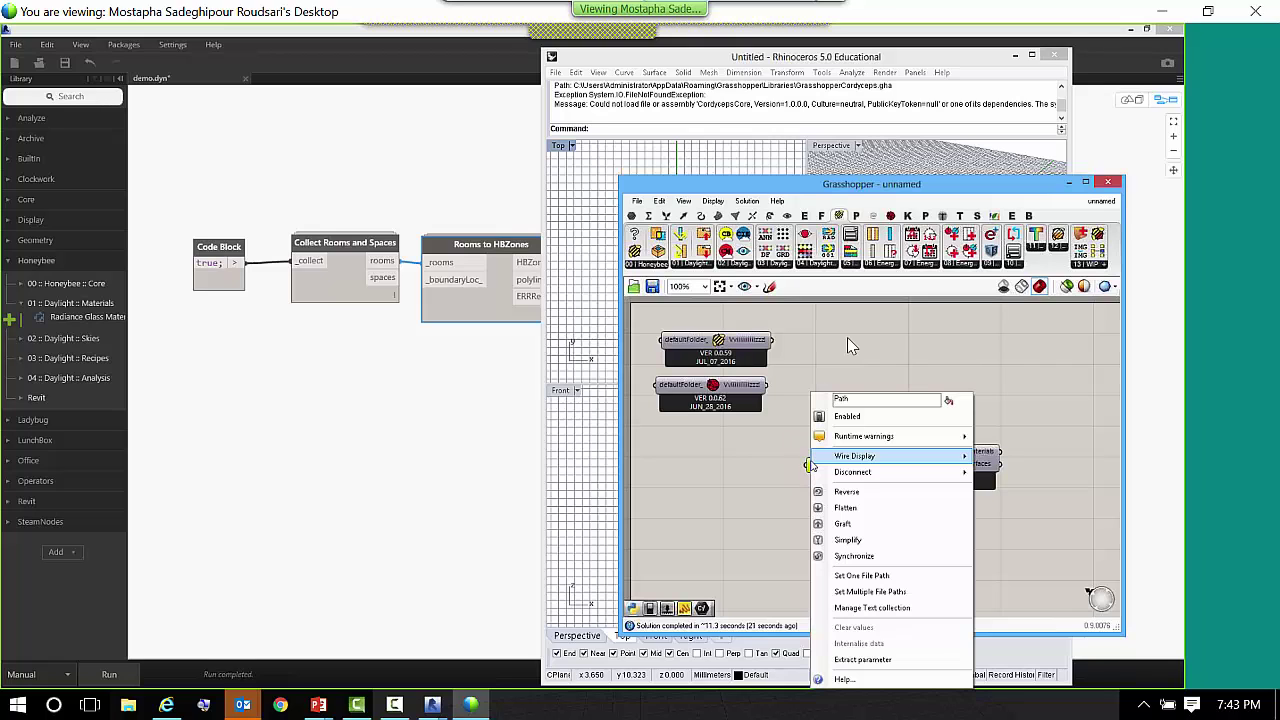
left_click(822, 556)
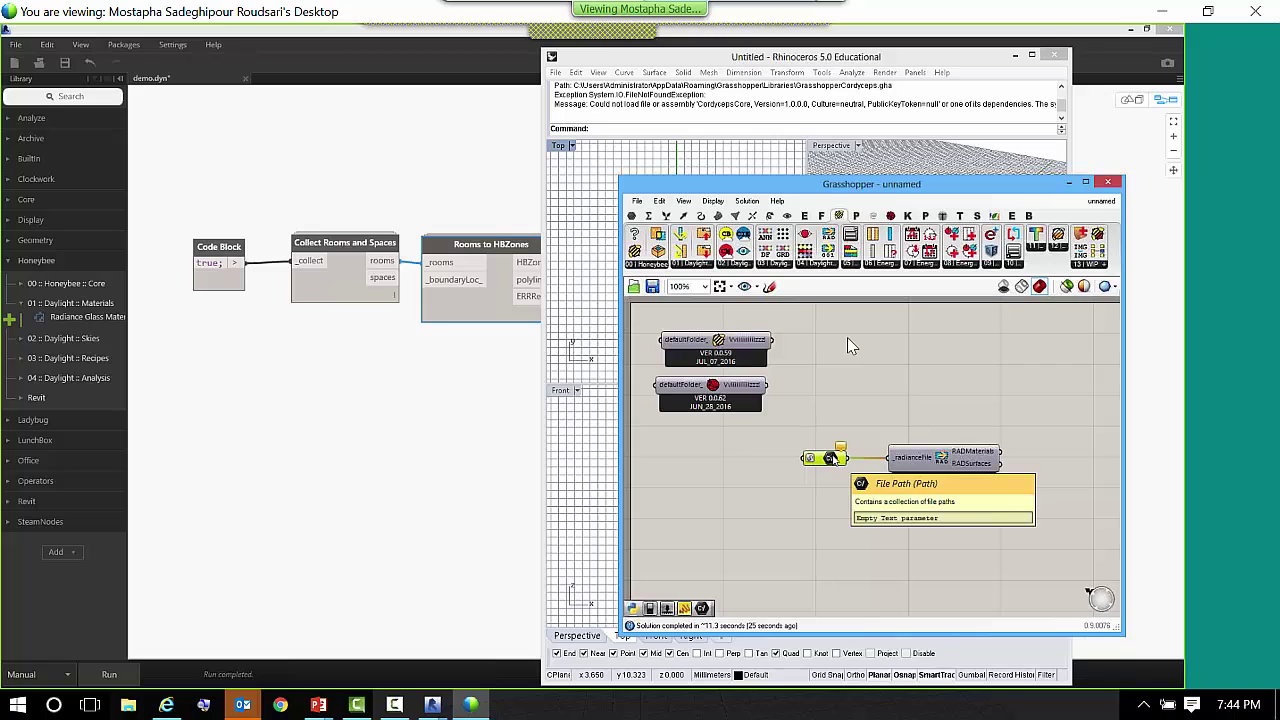
right_click(828, 458)
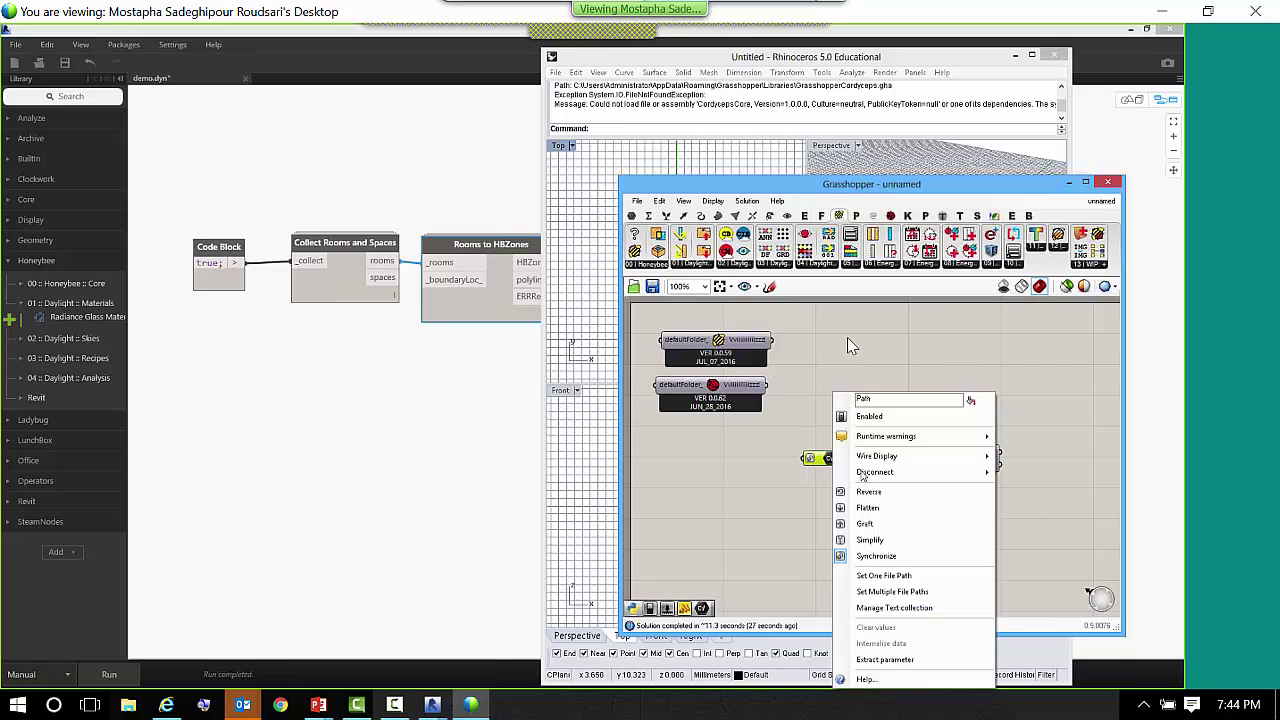
- Pan the Dynamo graph and add an empty Code Block node
left_click(509, 394)
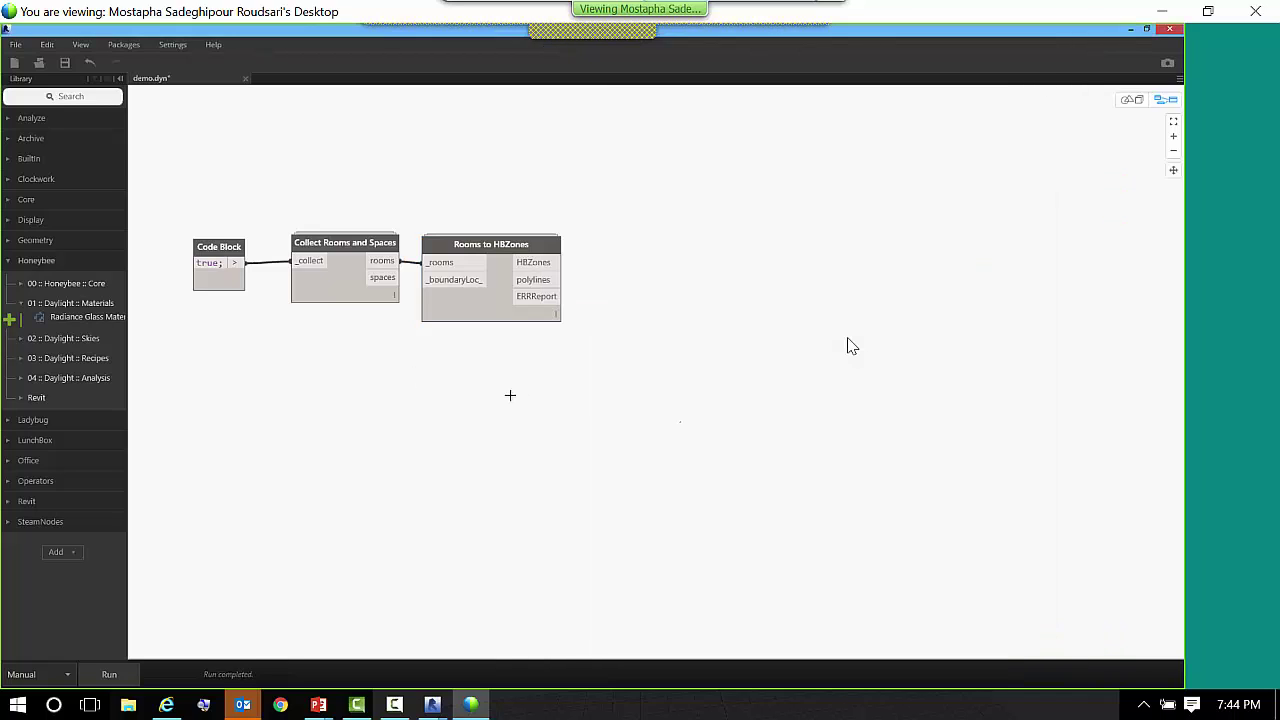
middle_click_drag(509, 394, 446, 386)
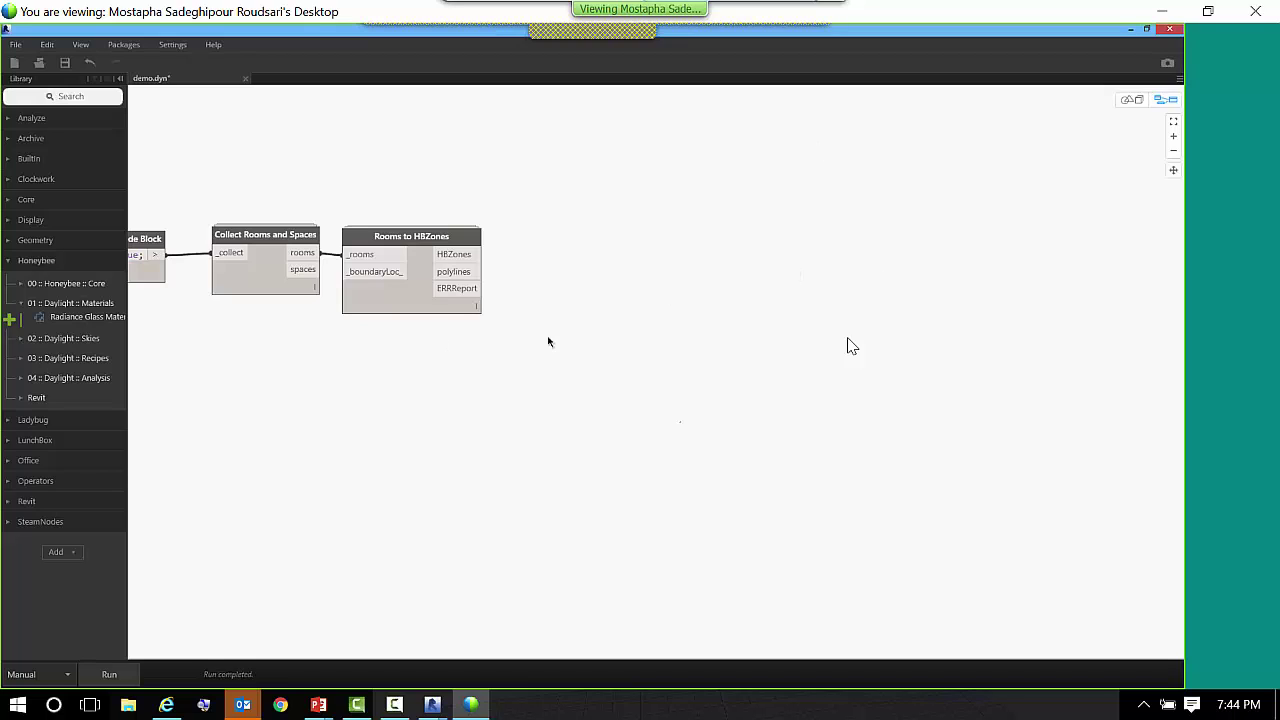
mouse_move(468, 257)
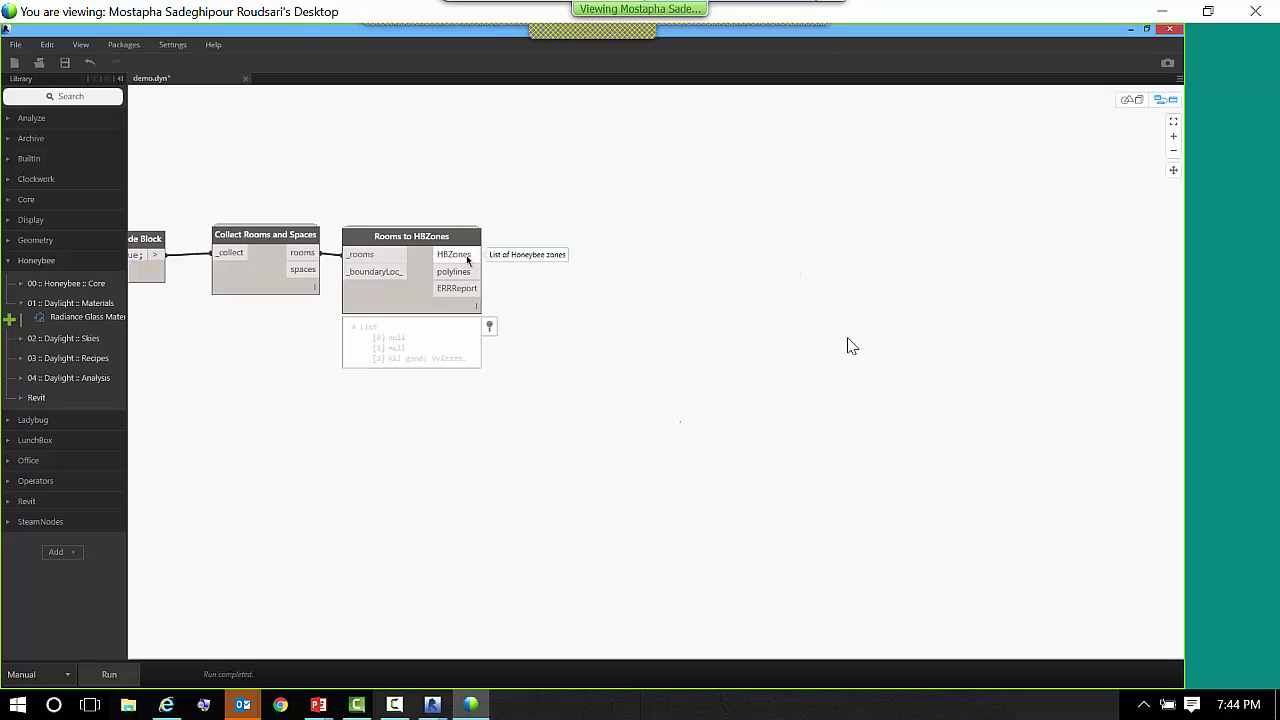
double_click(608, 316)
left_click_drag(648, 306, 508, 345)
- Add a Python Script From String node with HBZones wired into IN[0]
right_click(652, 290)
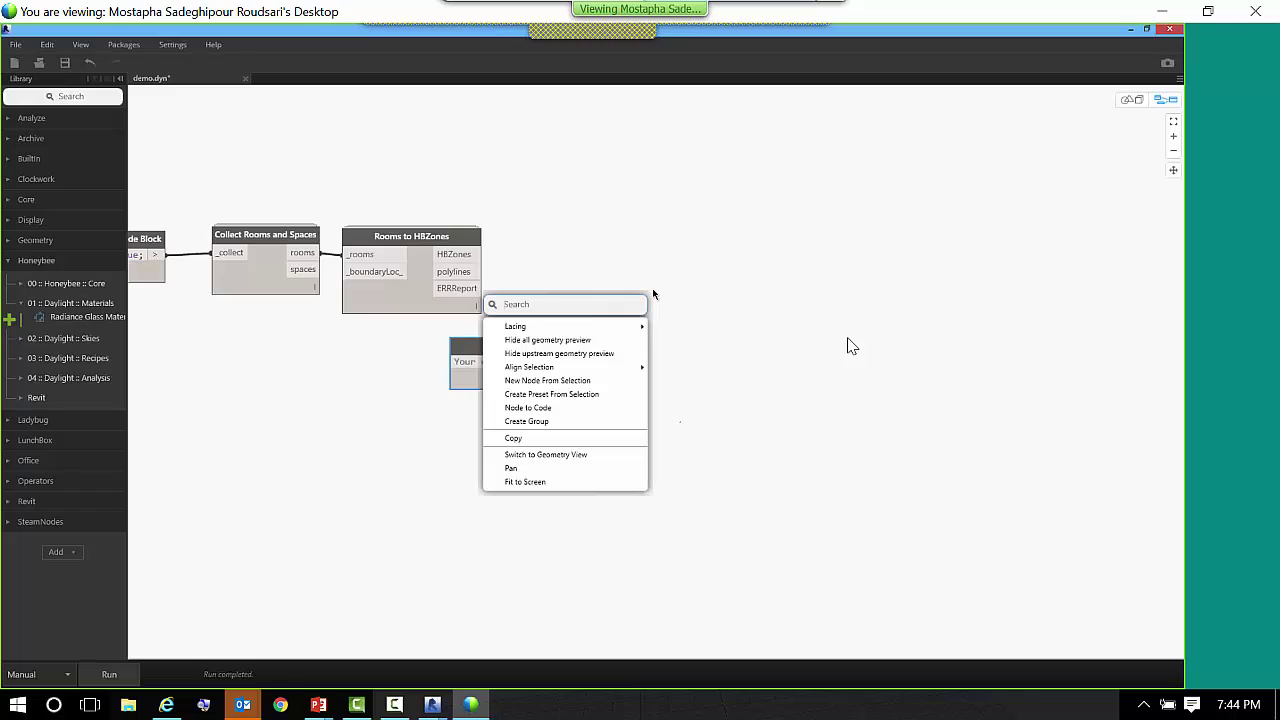
type("pyth")
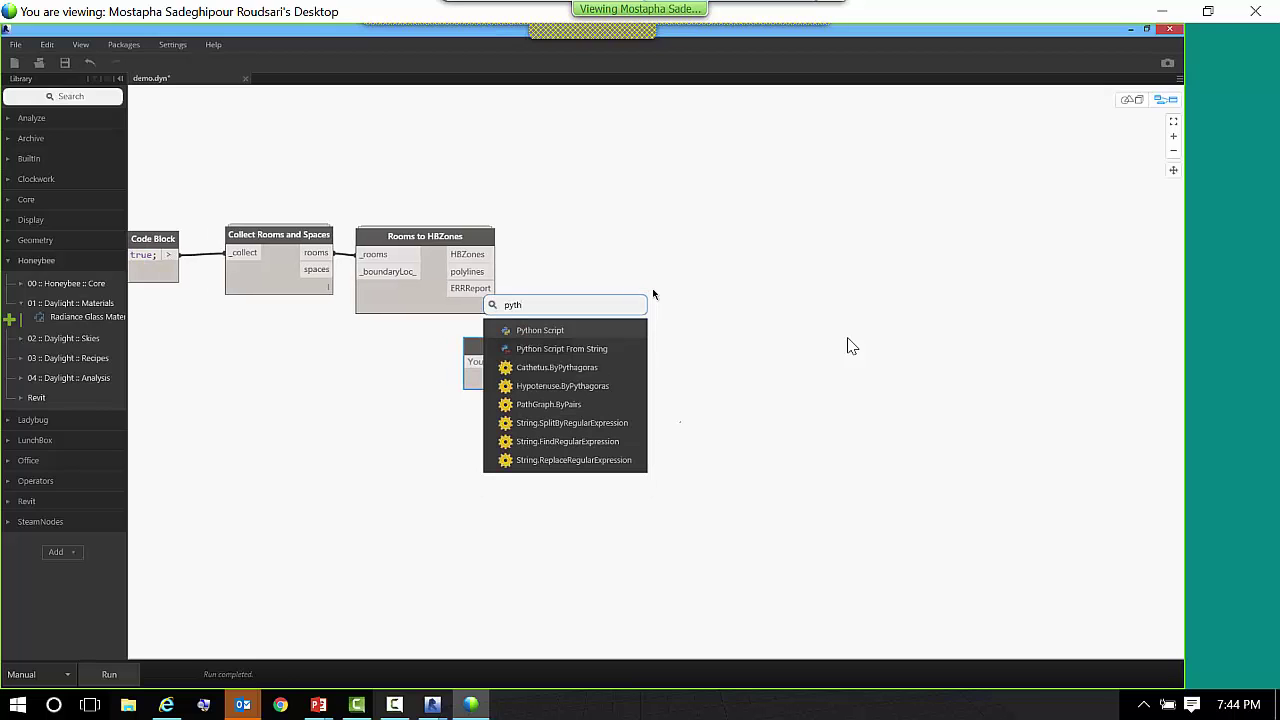
left_click(593, 349)
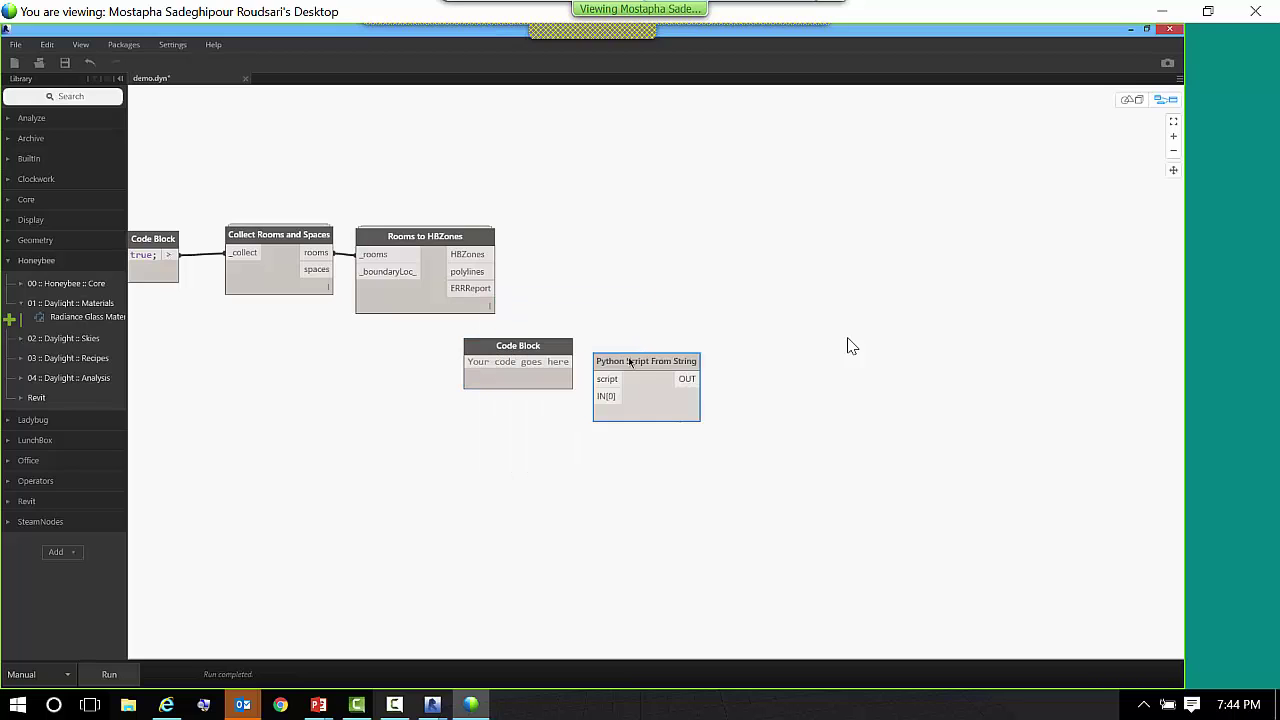
left_click_drag(630, 358, 663, 291)
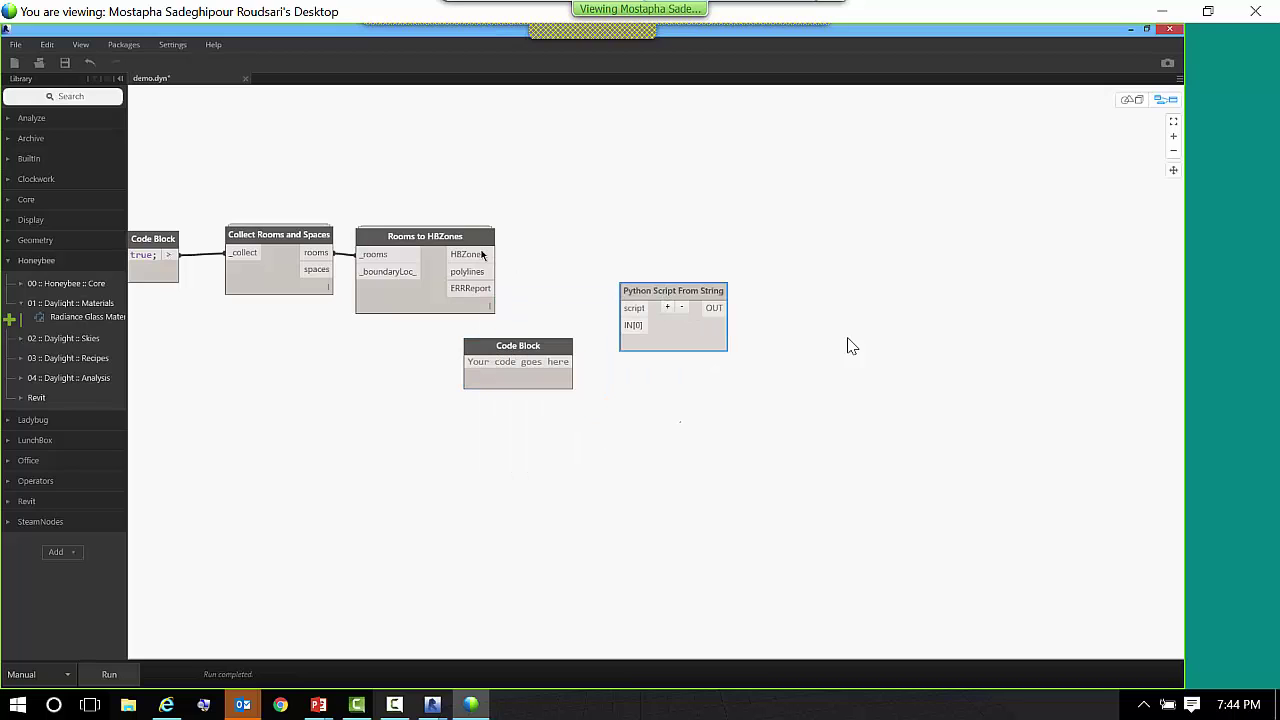
left_click_drag(490, 255, 640, 328)
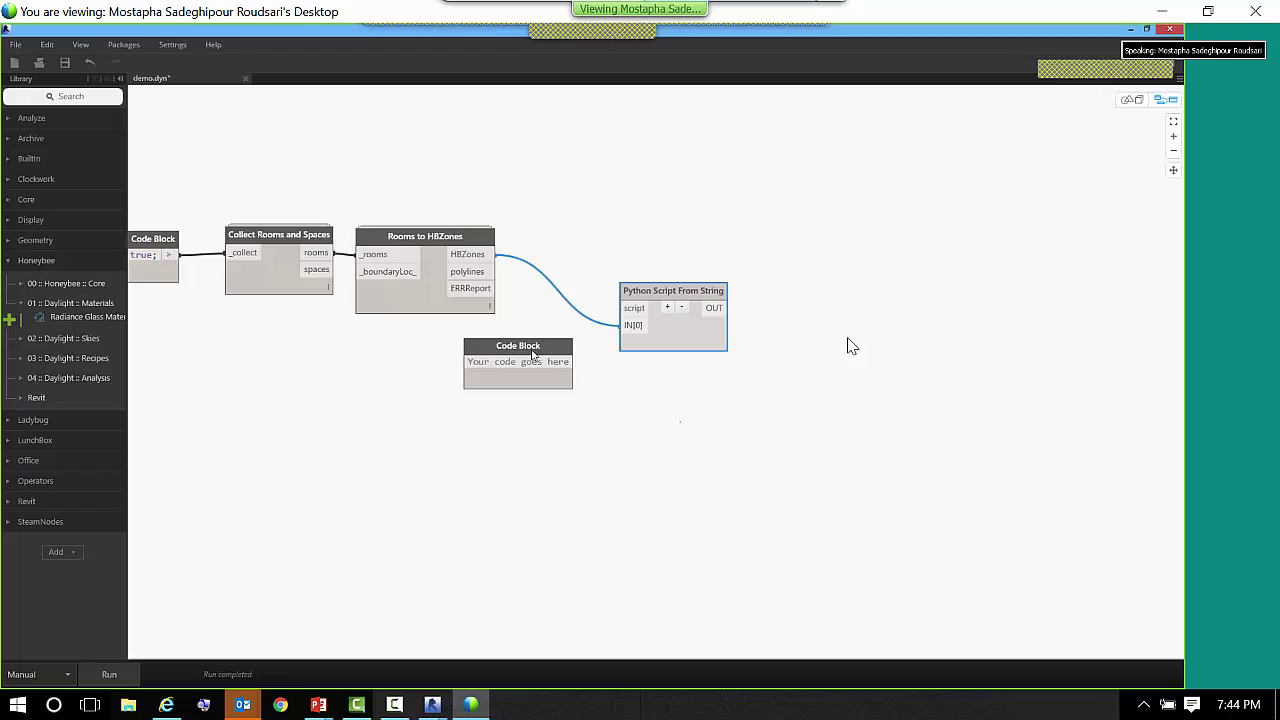
left_click_drag(535, 356, 472, 361)
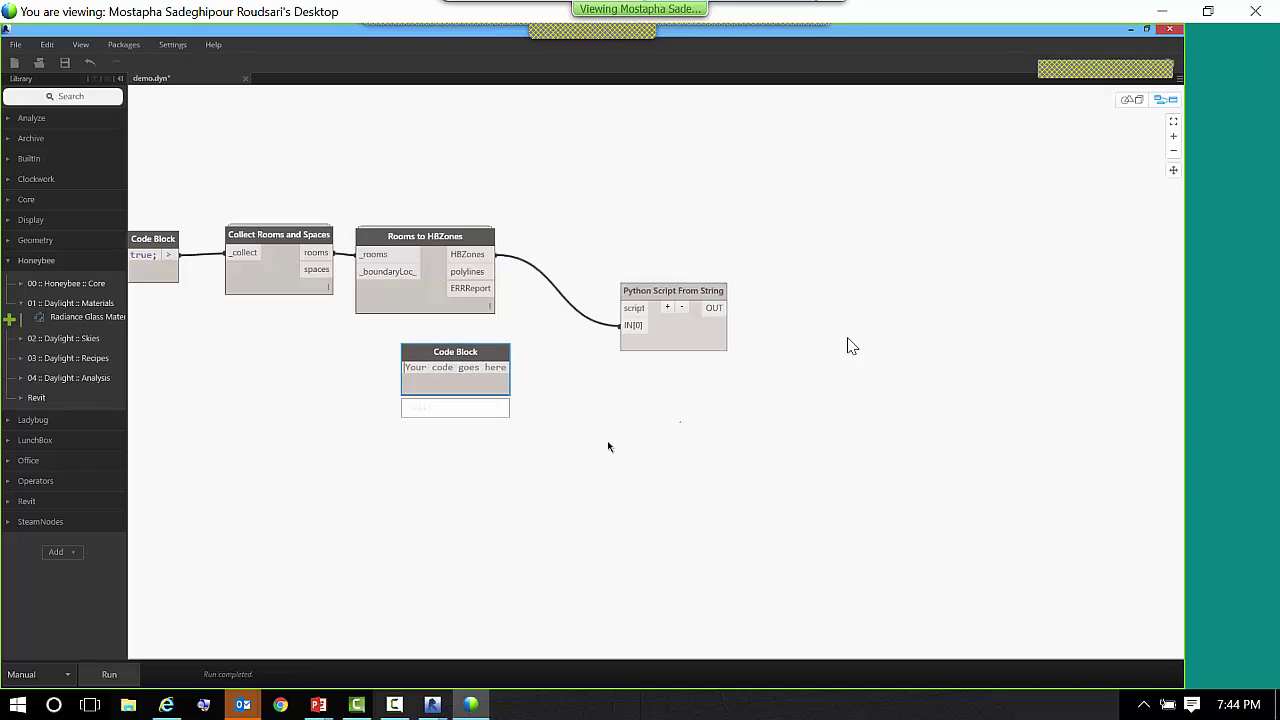
scroll(607, 440, "up", 3)
- Start the quoted script with rad = [] and a 'for z in IN[0]:' loop
middle_click_drag(359, 315, 514, 316)
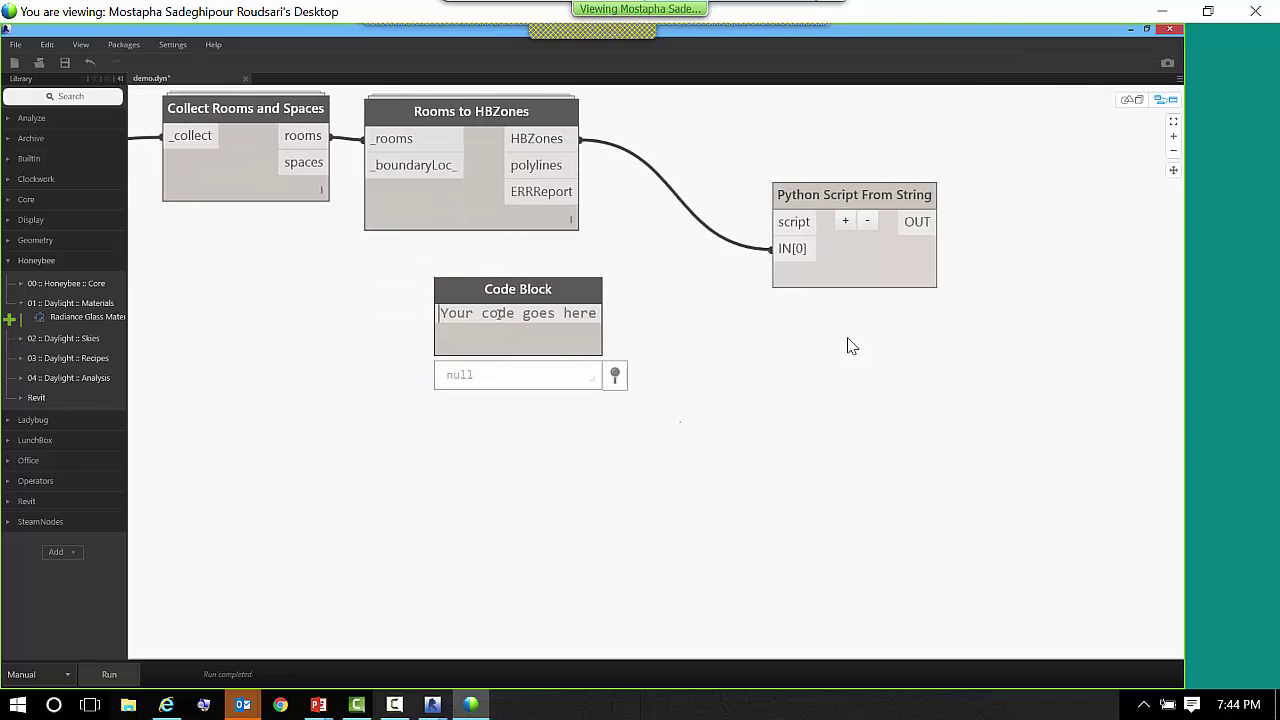
type("\"\"")
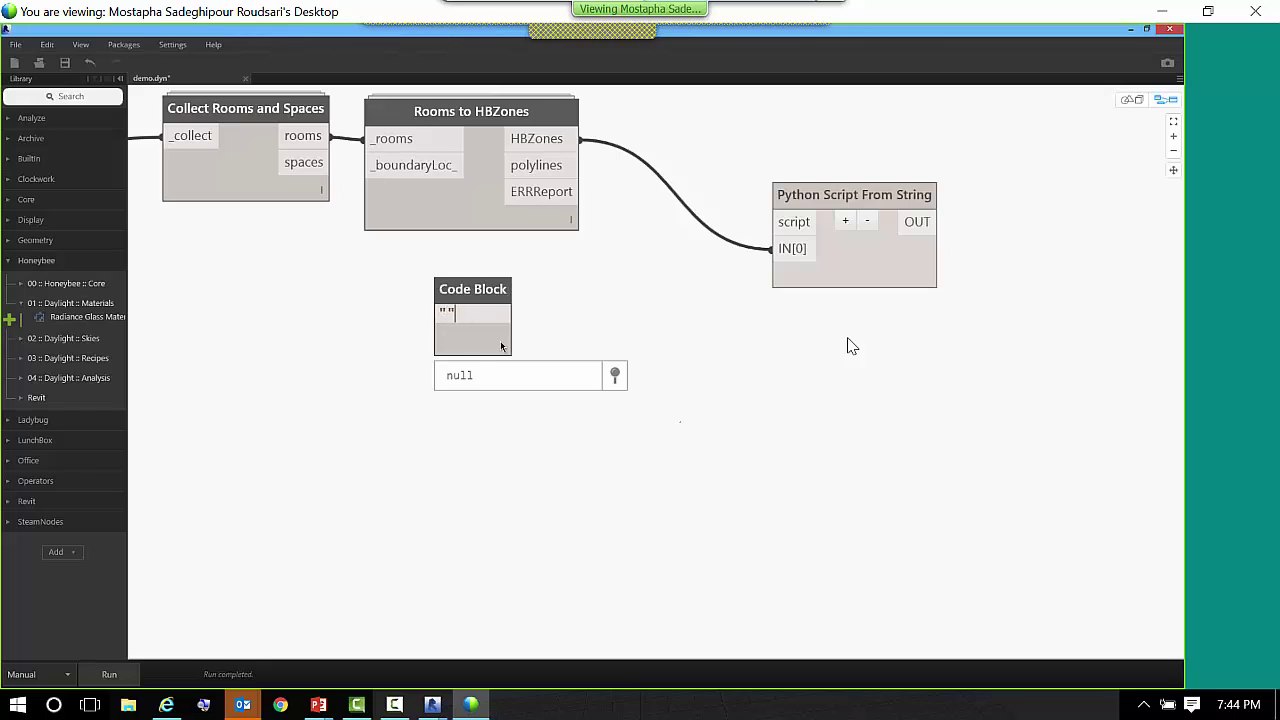
key("Return")
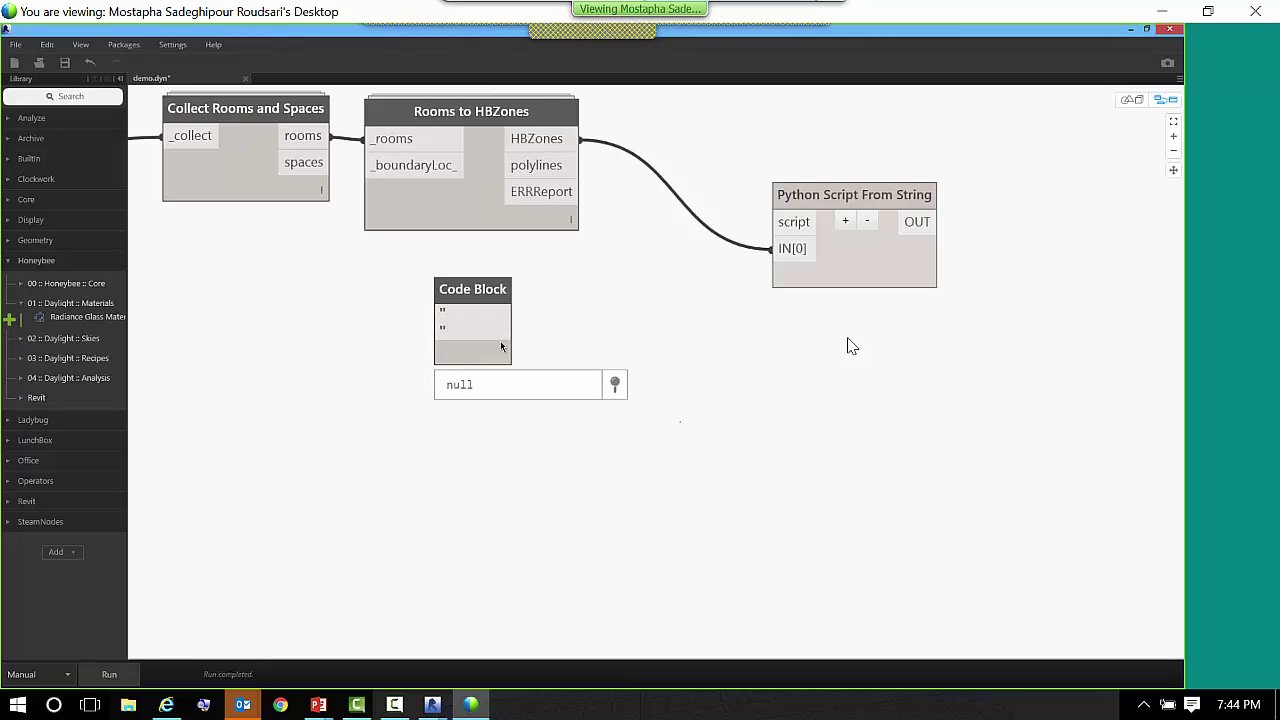
type(";")
key("Up")
key("Return")
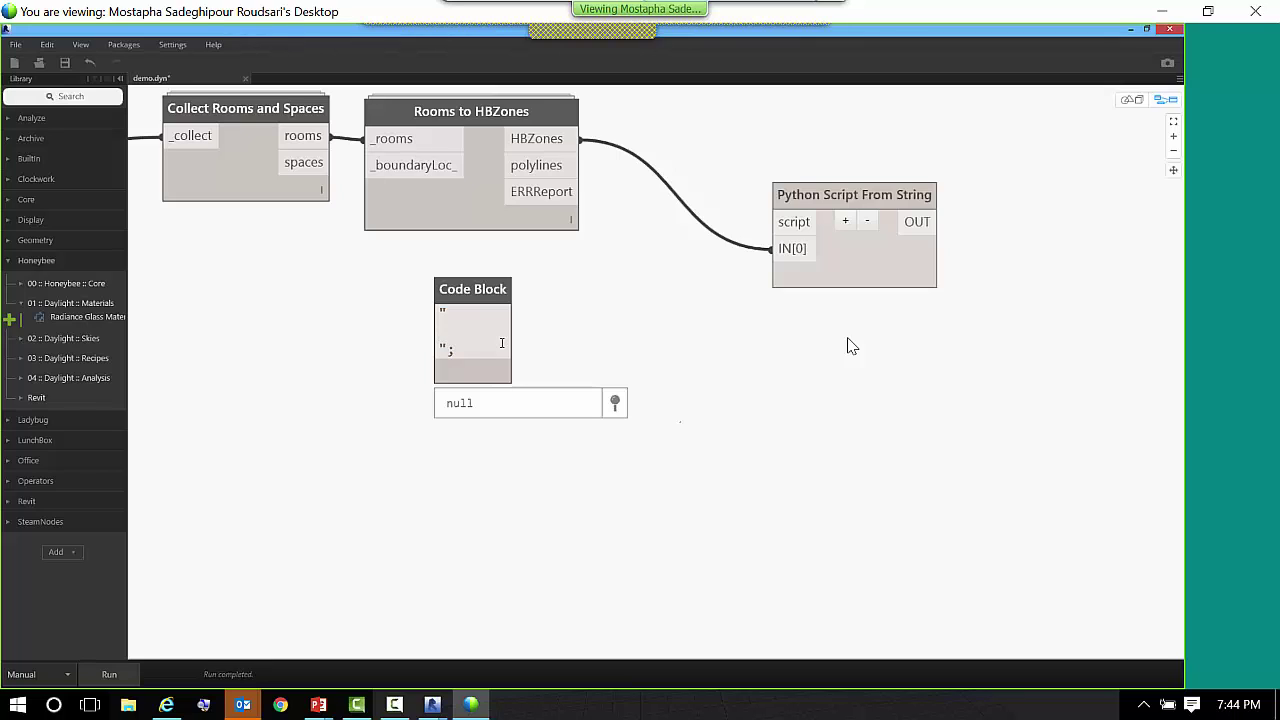
type("rad = []")
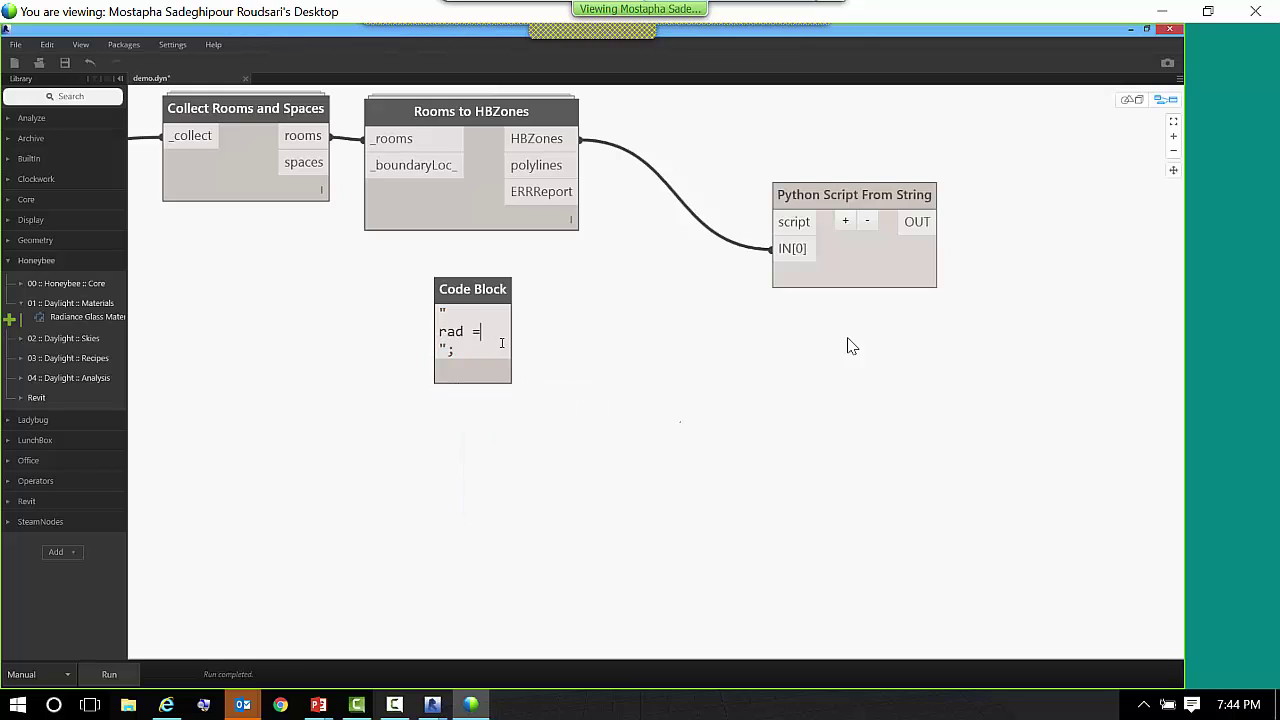
key("Return")
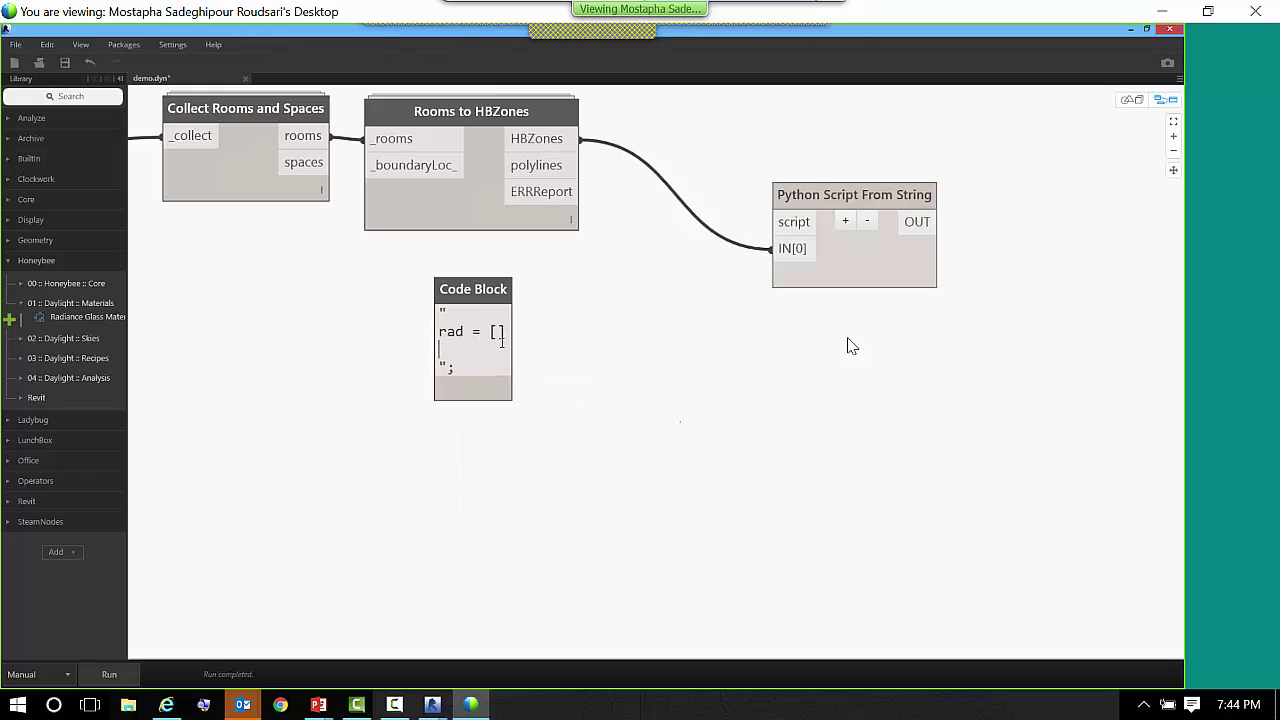
key("Return")
type("for ")
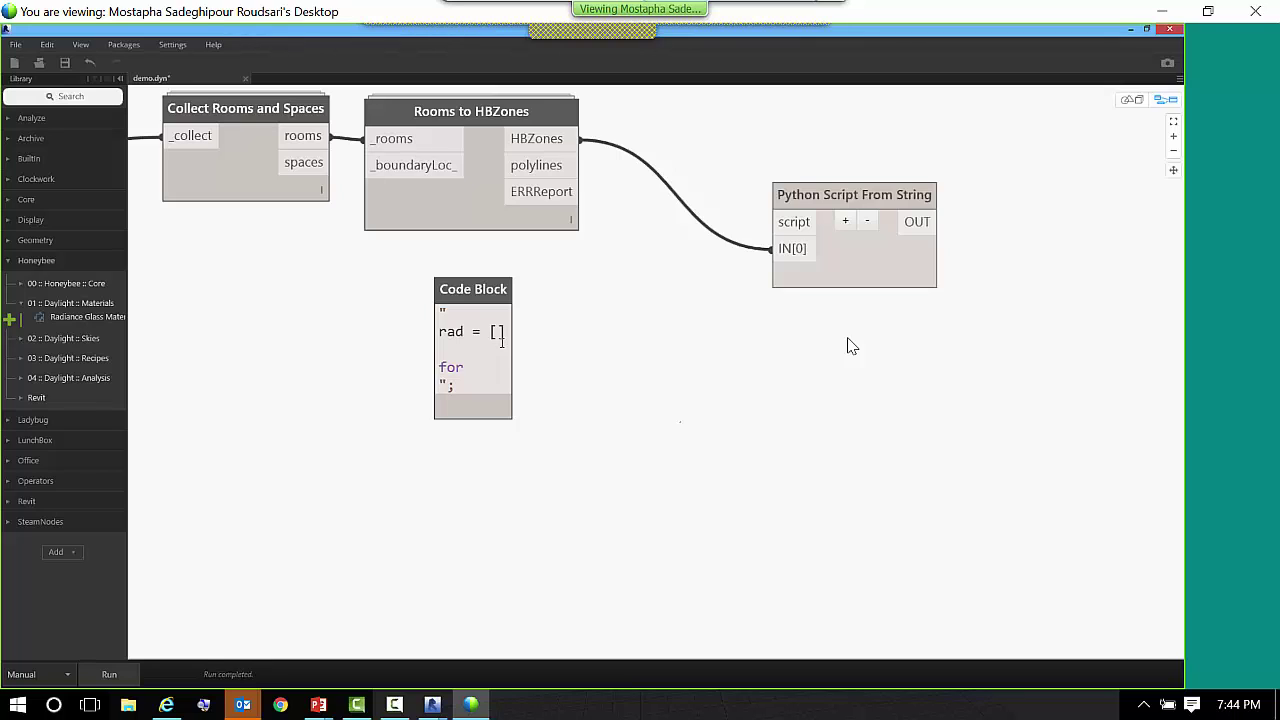
type("z in IN")
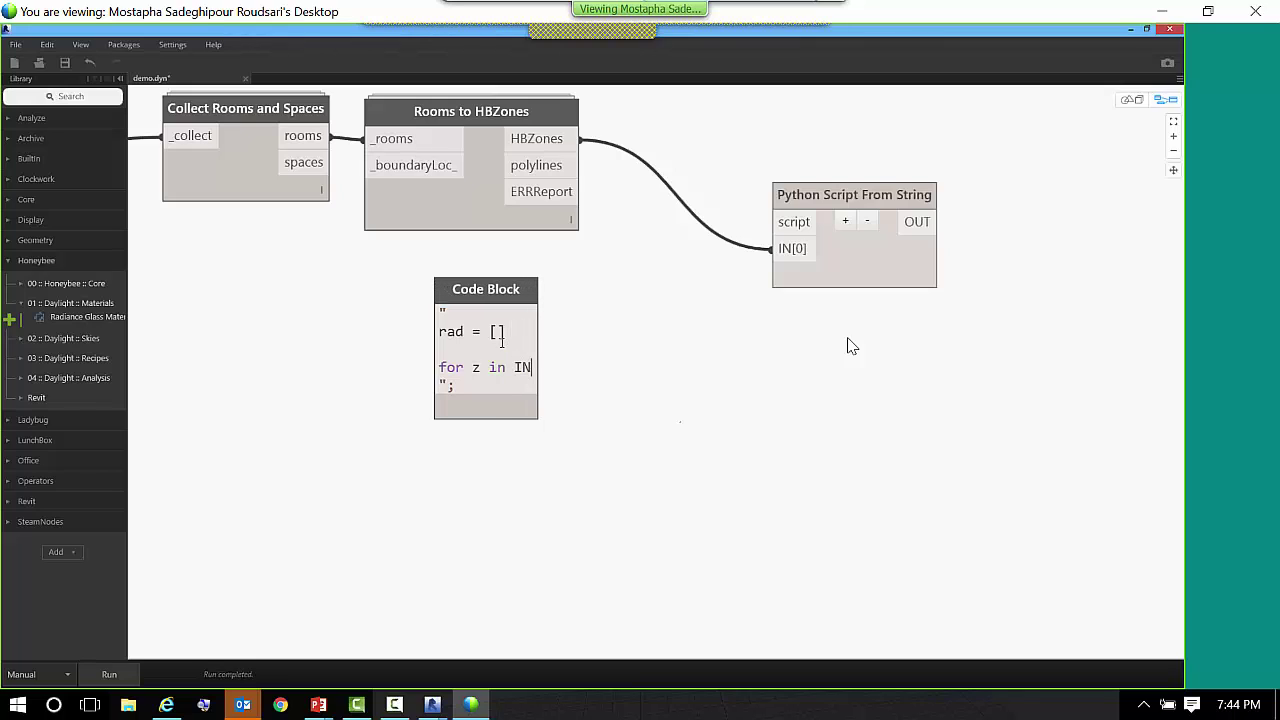
type("[")
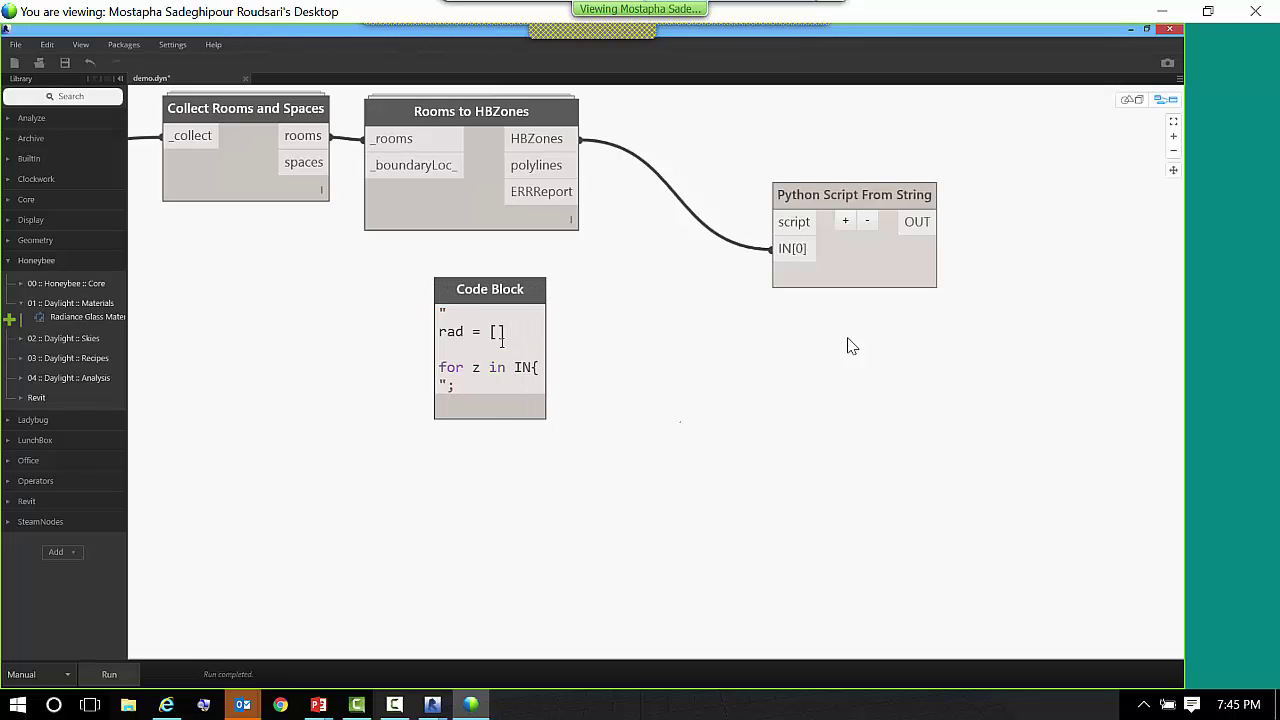
key("BackSpace")
type("]")
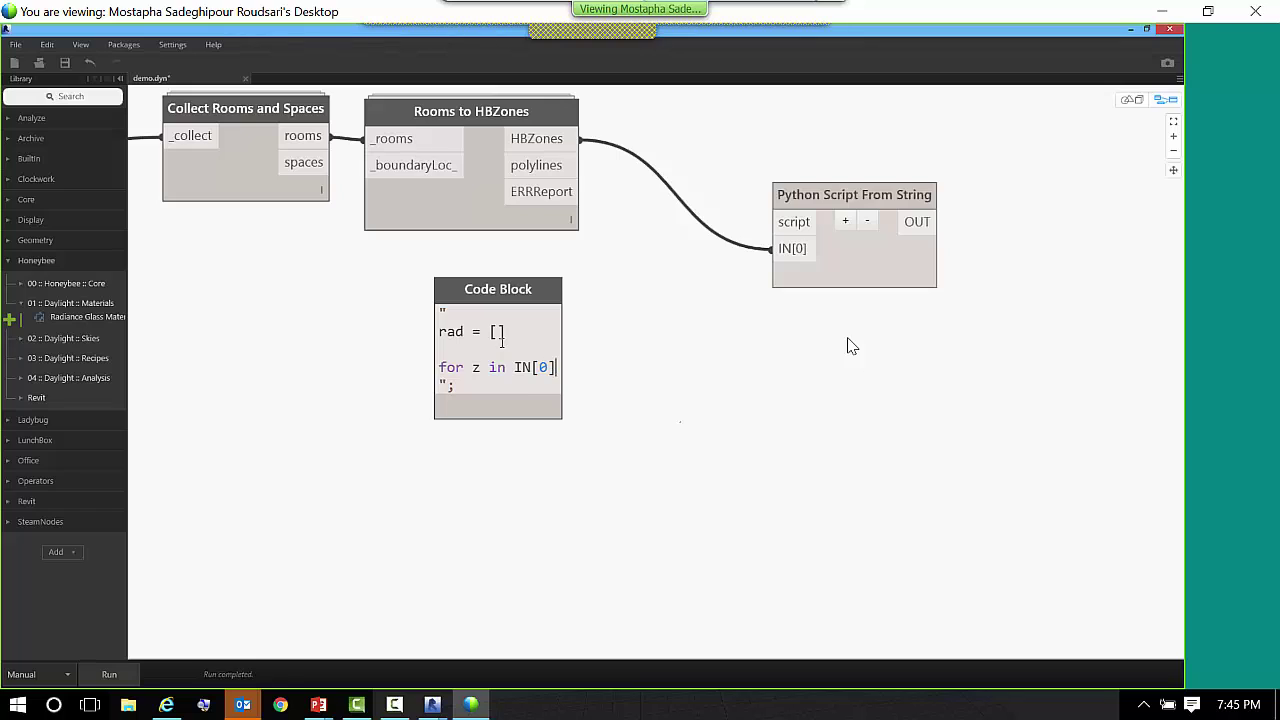
type(":")
key("Return")
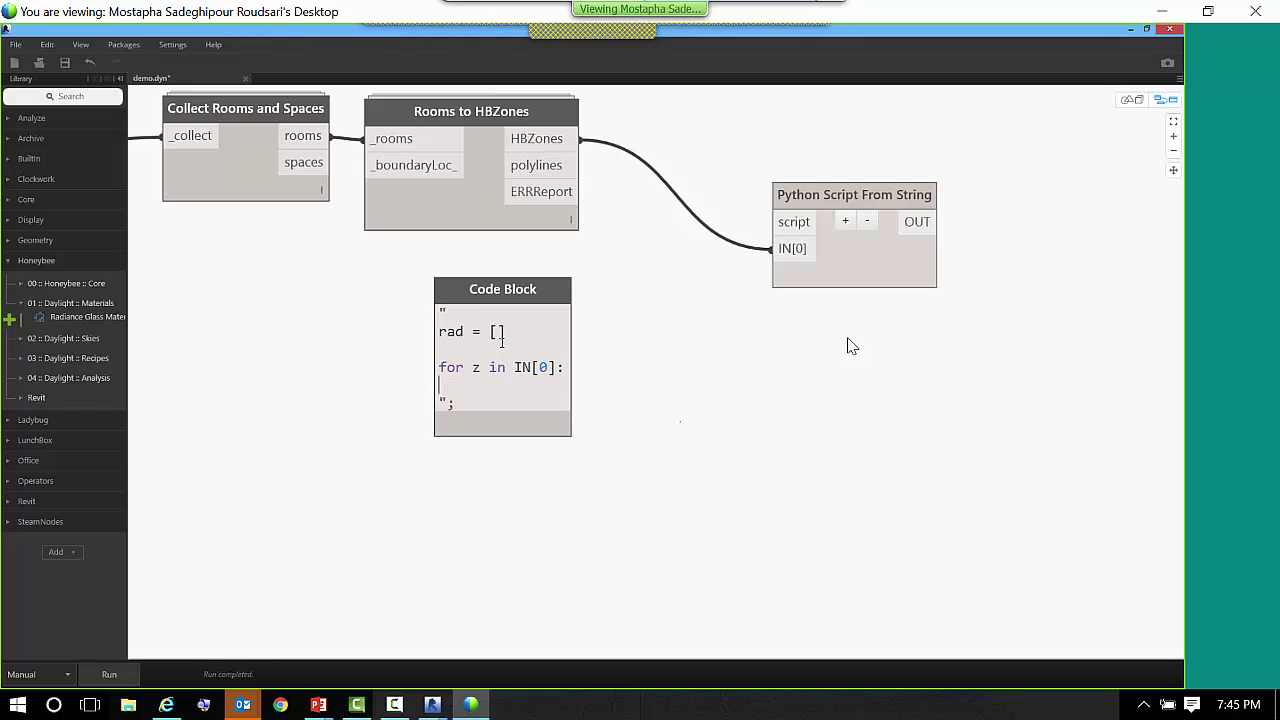
- Merge the loop into the rad line as a list comprehension over IN[0]
key("Up")
key("BackSpace")
key("BackSpace")
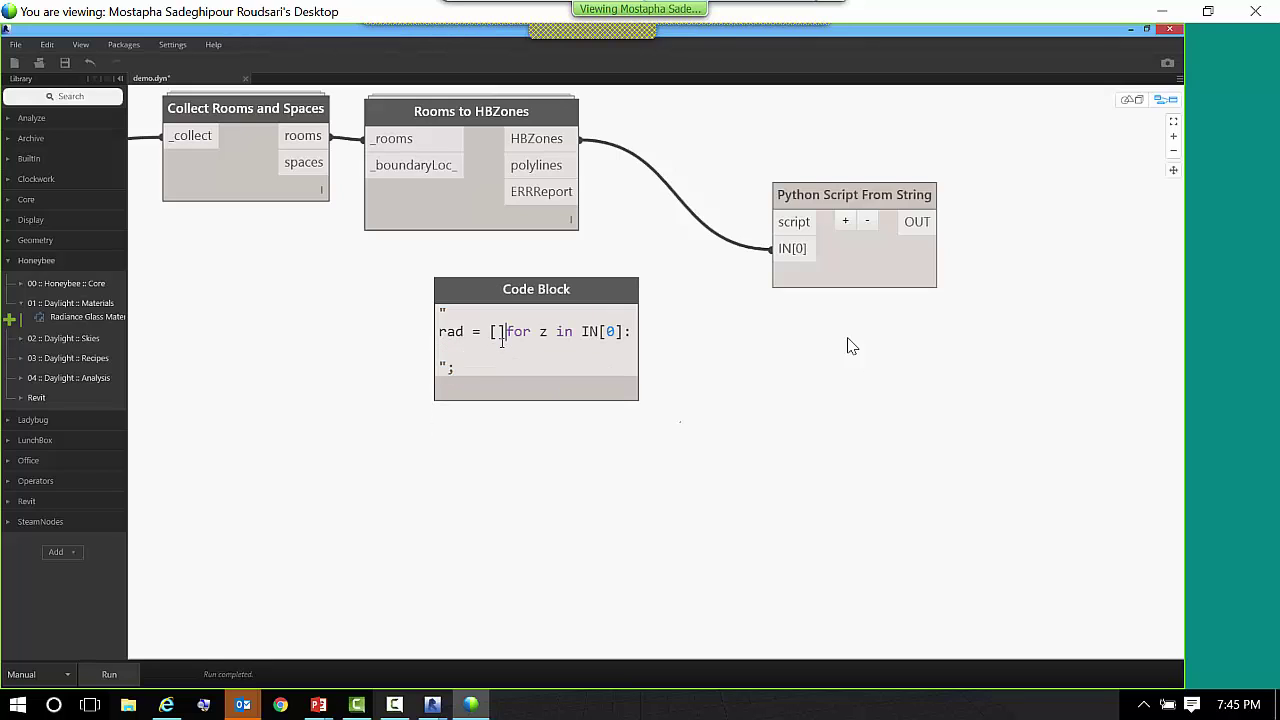
key("BackSpace")
key("Right")
key("Right")
key("Right")
key("Right")
key("Right")
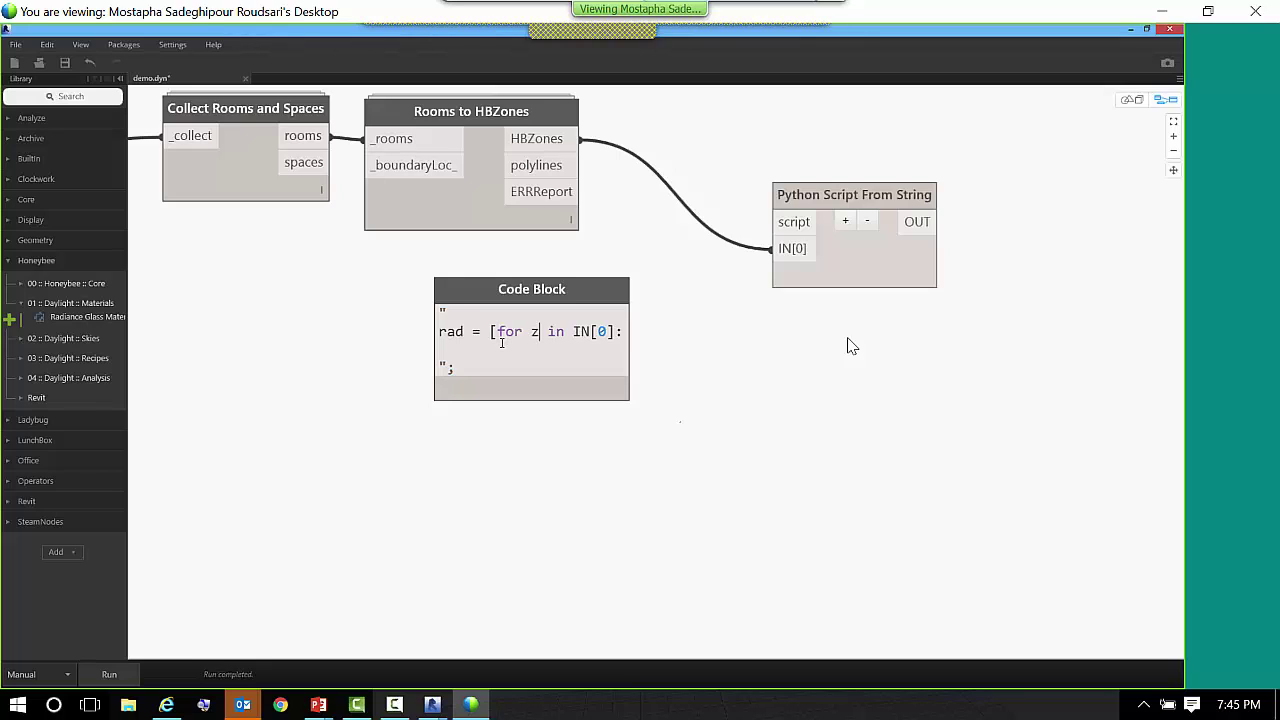
key("Right")
key("Right")
key("Right")
key("Right")
key("Right")
key("Right")
key("BackSpace")
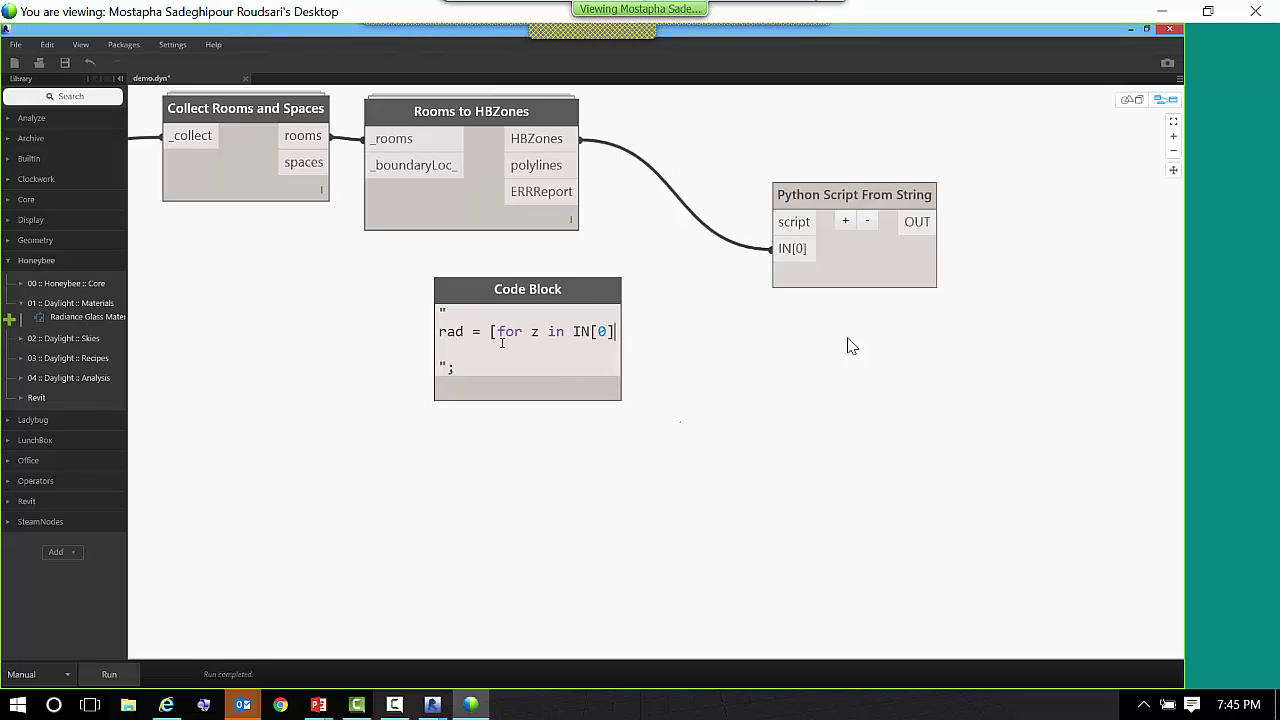
type("]")
key("Left")
key("ctrl+Left")
key("ctrl+Left")
key("ctrl+Left")
key("ctrl+Left")
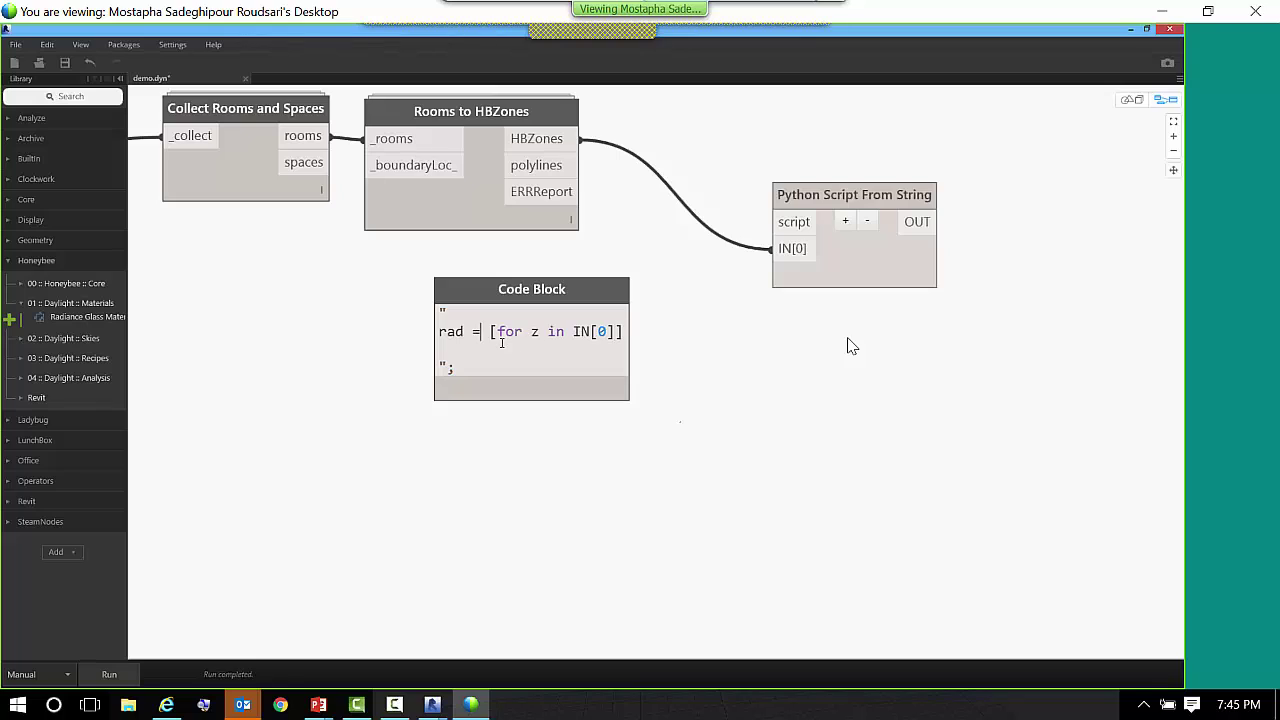
key("Right")
- Insert z.toRadString() as the comprehension's expression
type("z.tor")
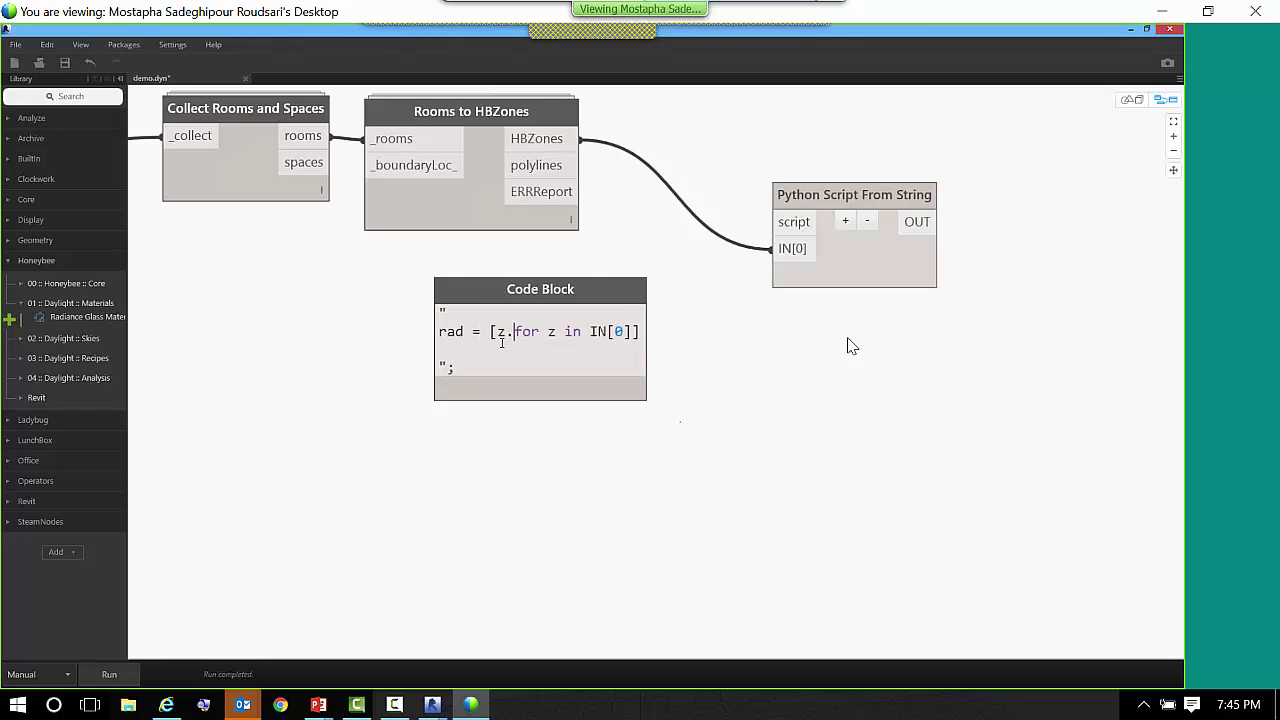
key("BackSpace")
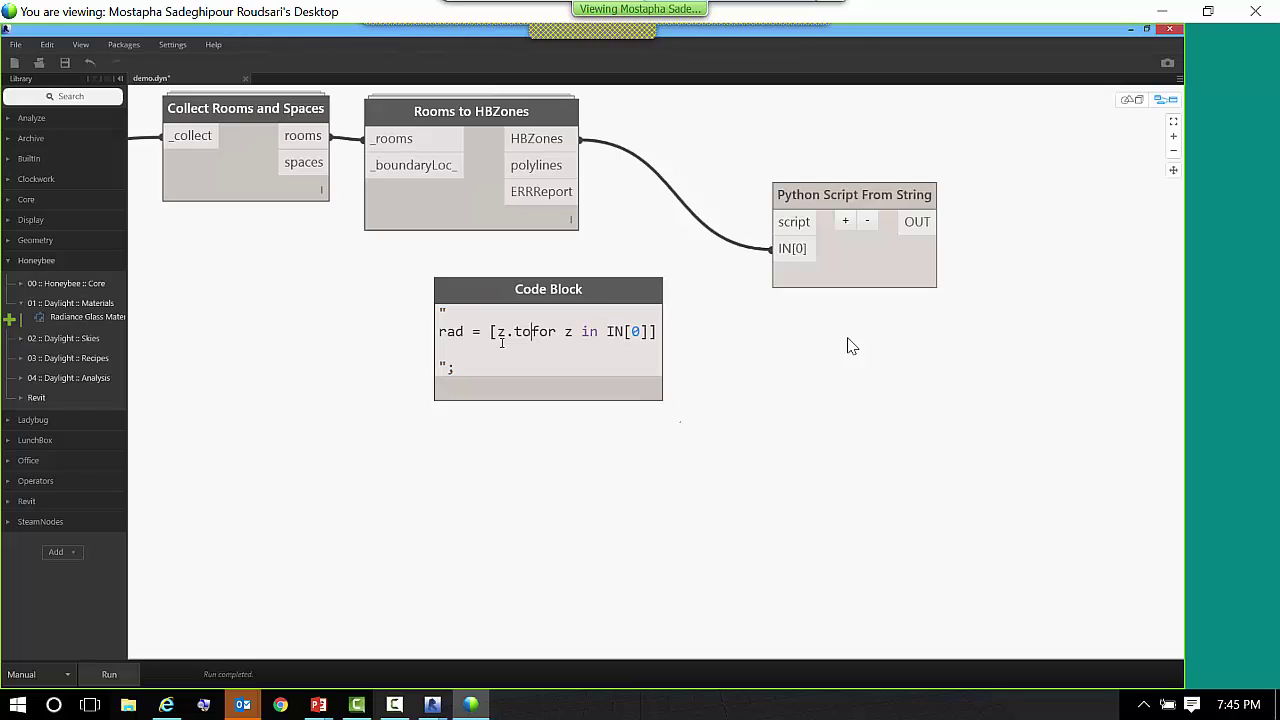
type("RadStro")
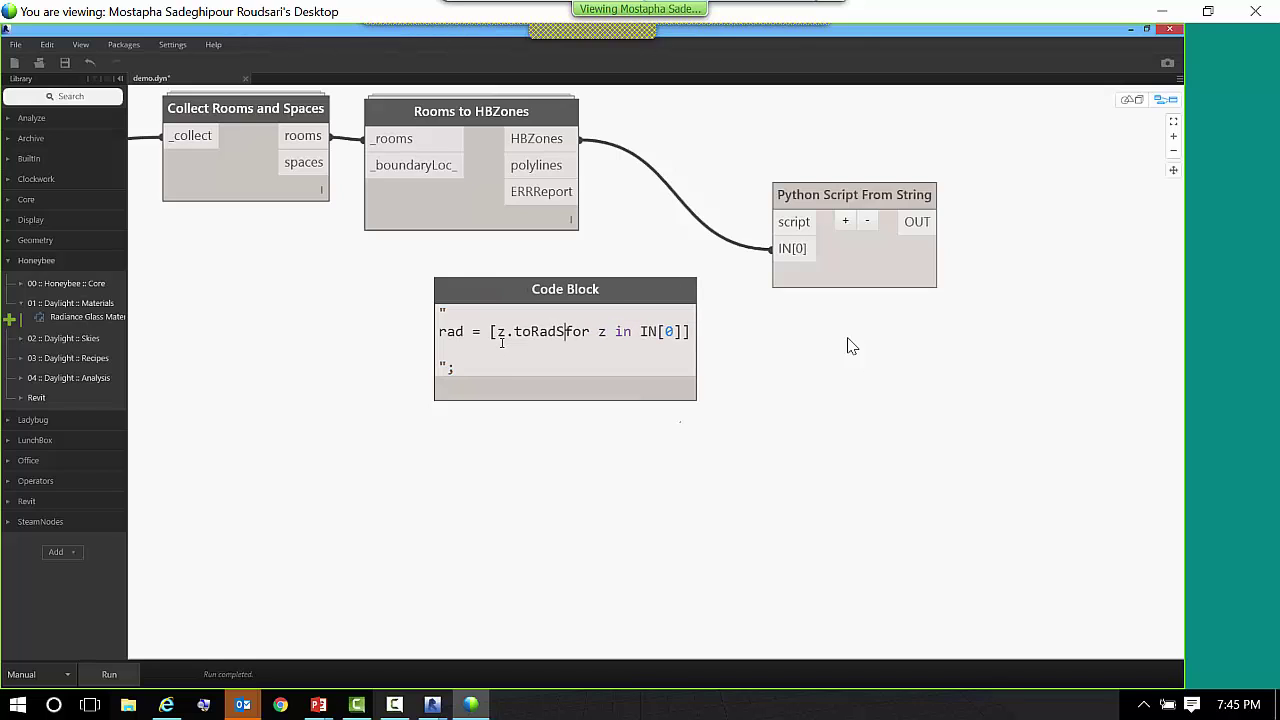
key("BackSpace")
type("ing")
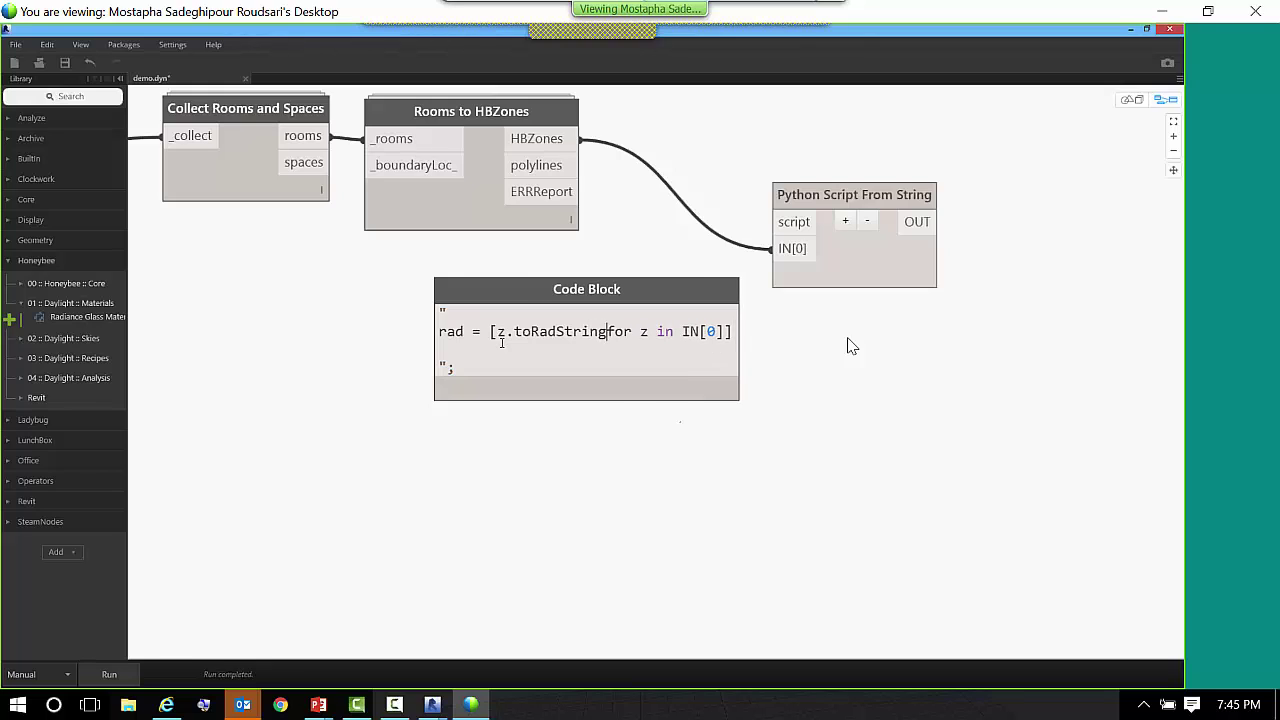
type("()")
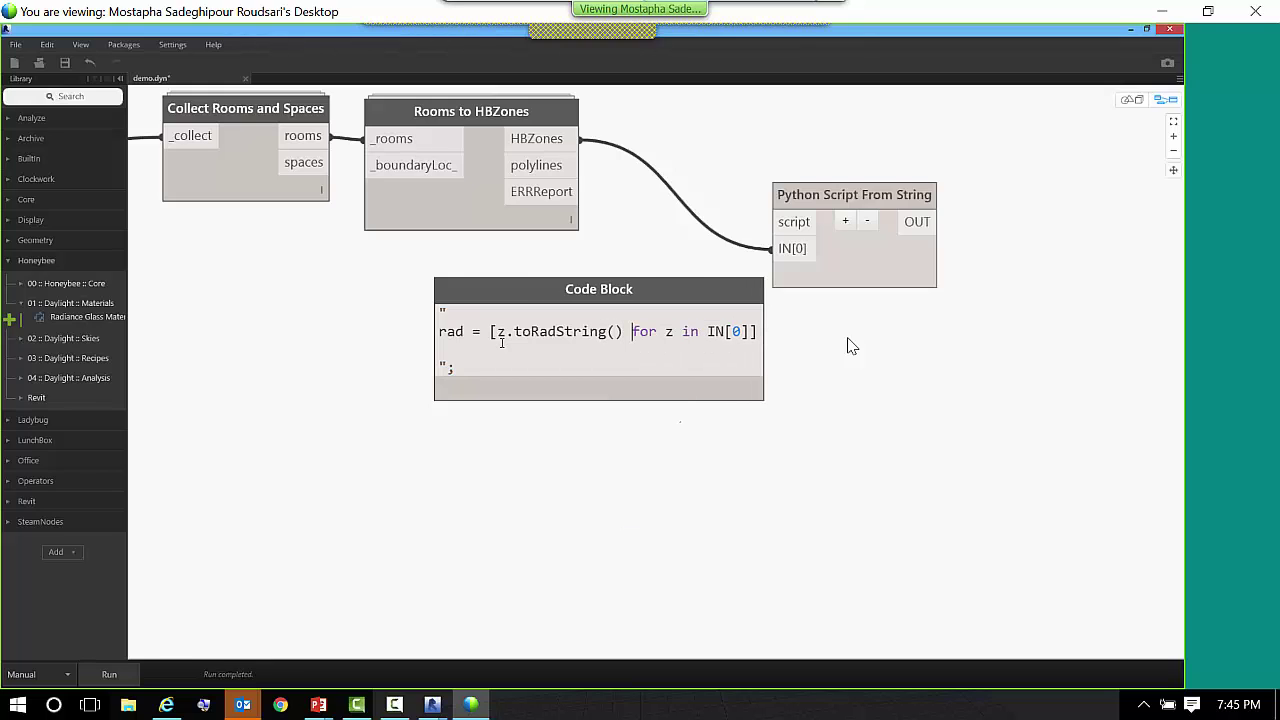
key("End")
key("Return")
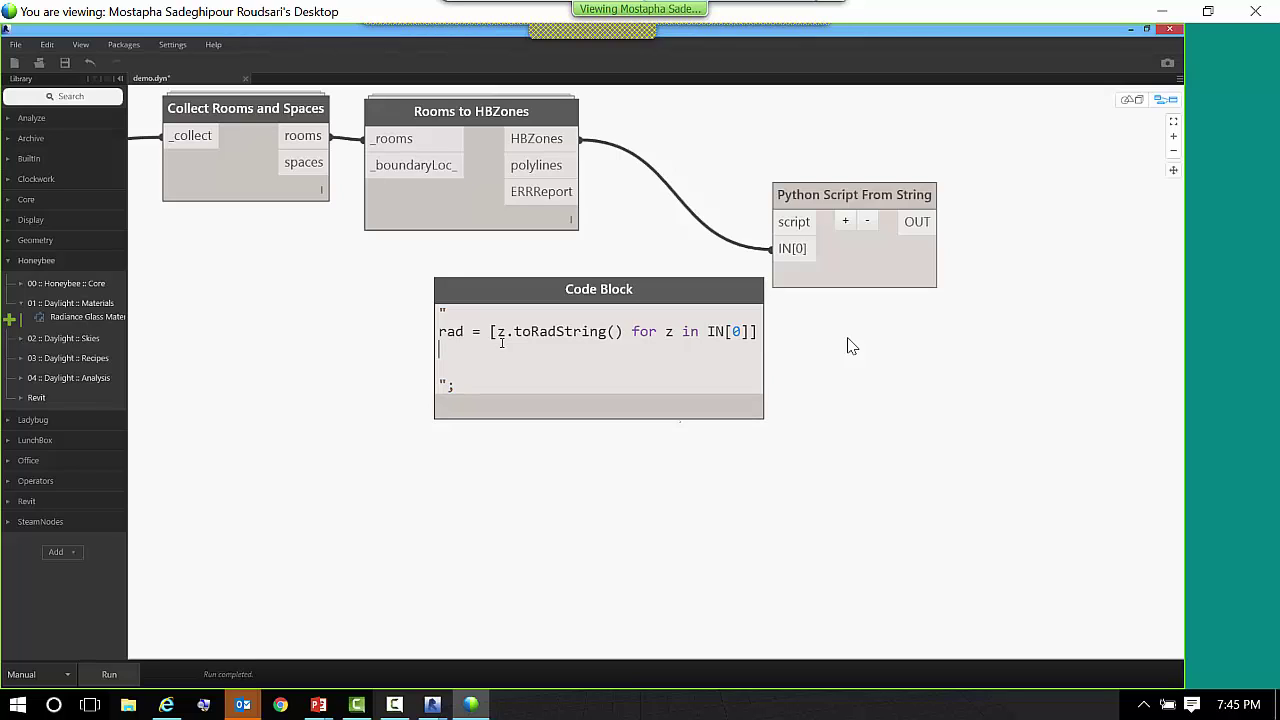
- Add the with open('c:/ladybug/test_to_Grasshopper.rad','wb') block calling outf.write(''.join(rad))
key("Up")
key("Right")
key("Right")
key("Right")
type("with open('c:/ladyb")
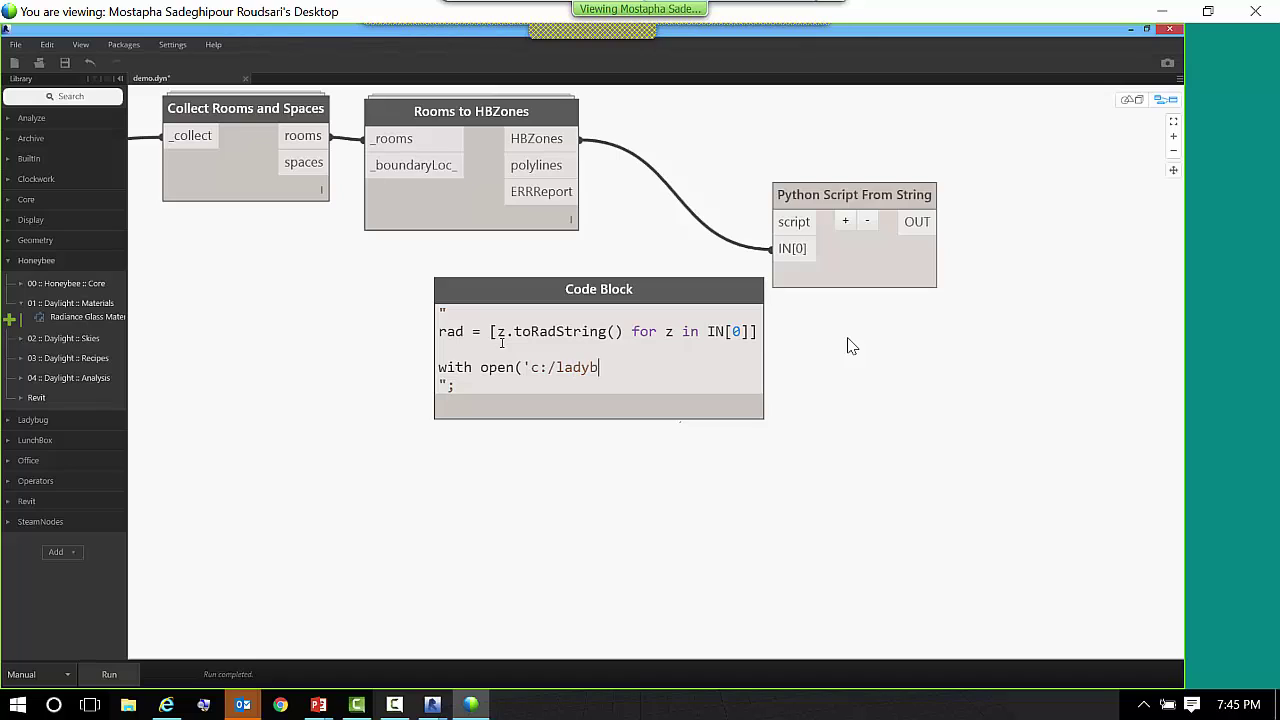
type("ug/test_to_Grasshopper")
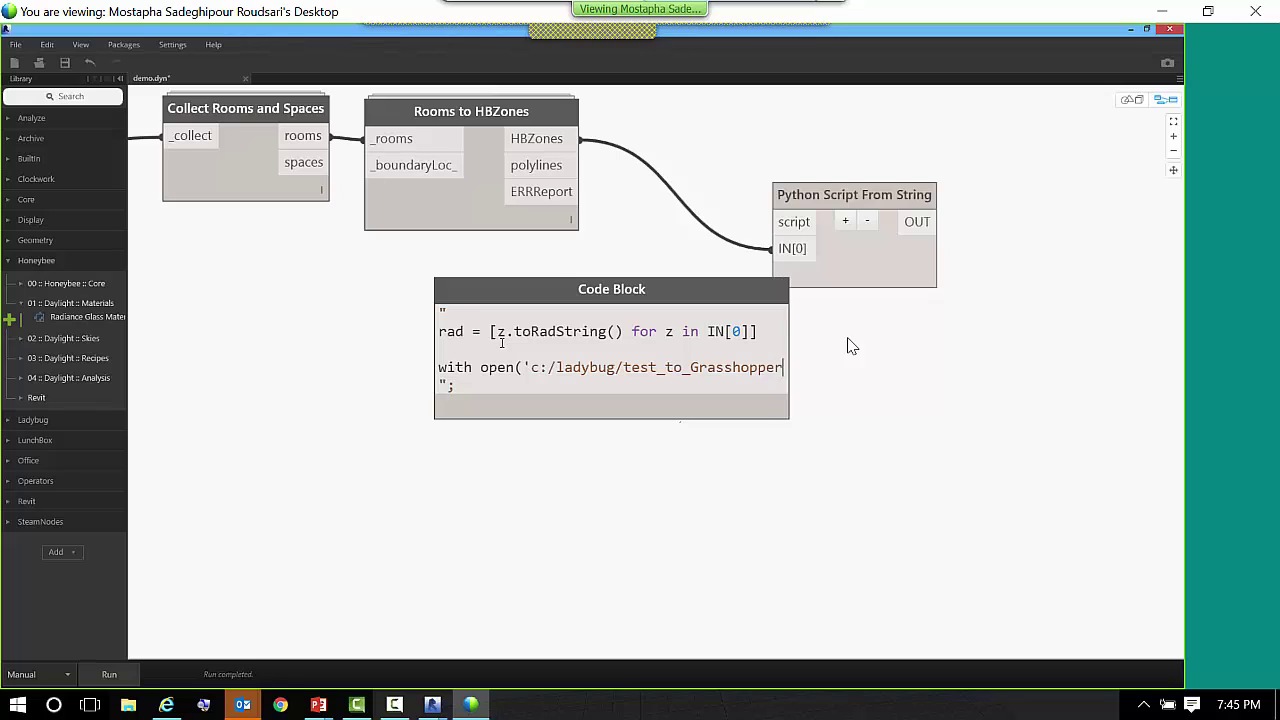
type(".ras")
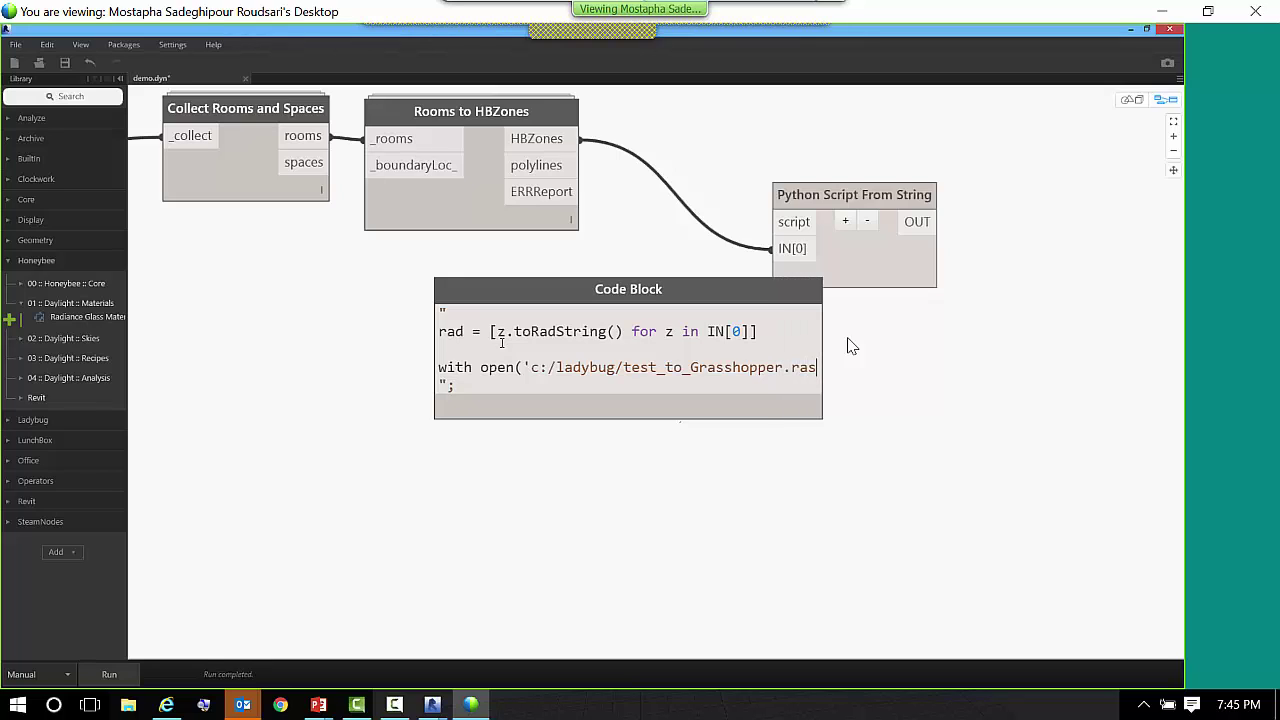
key("BackSpace")
type("d'")
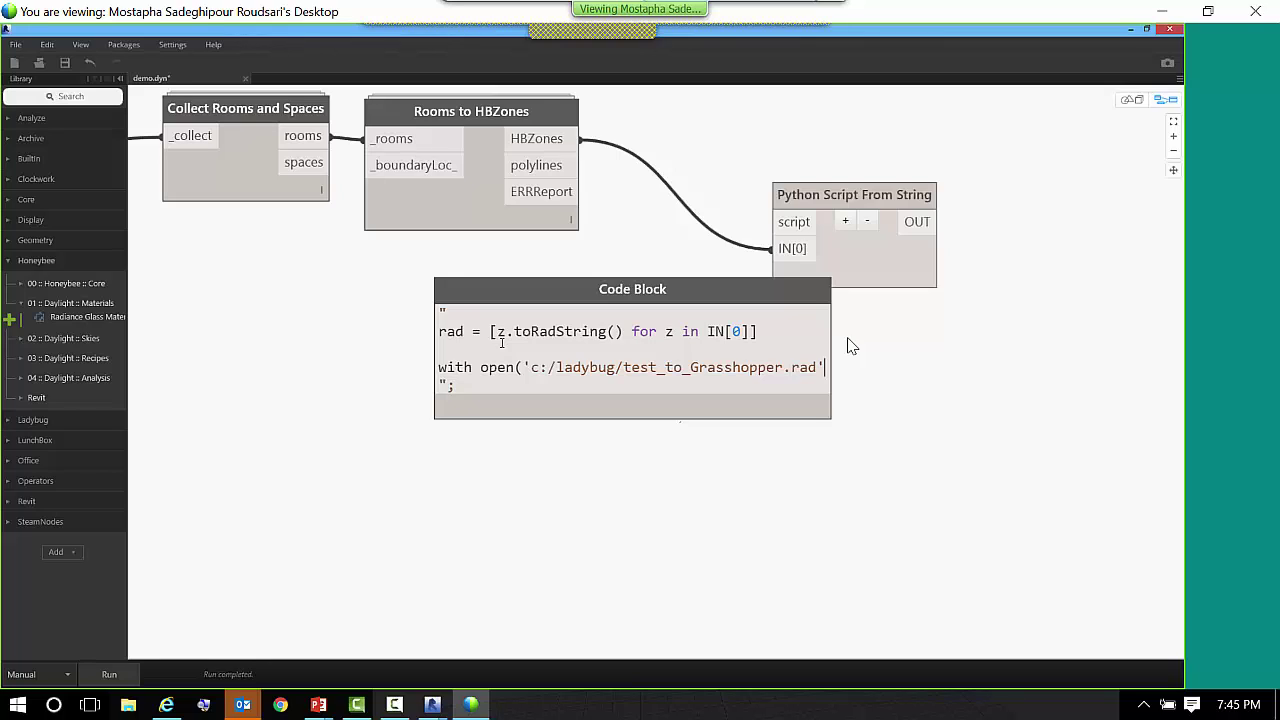
type(", 'wb'")
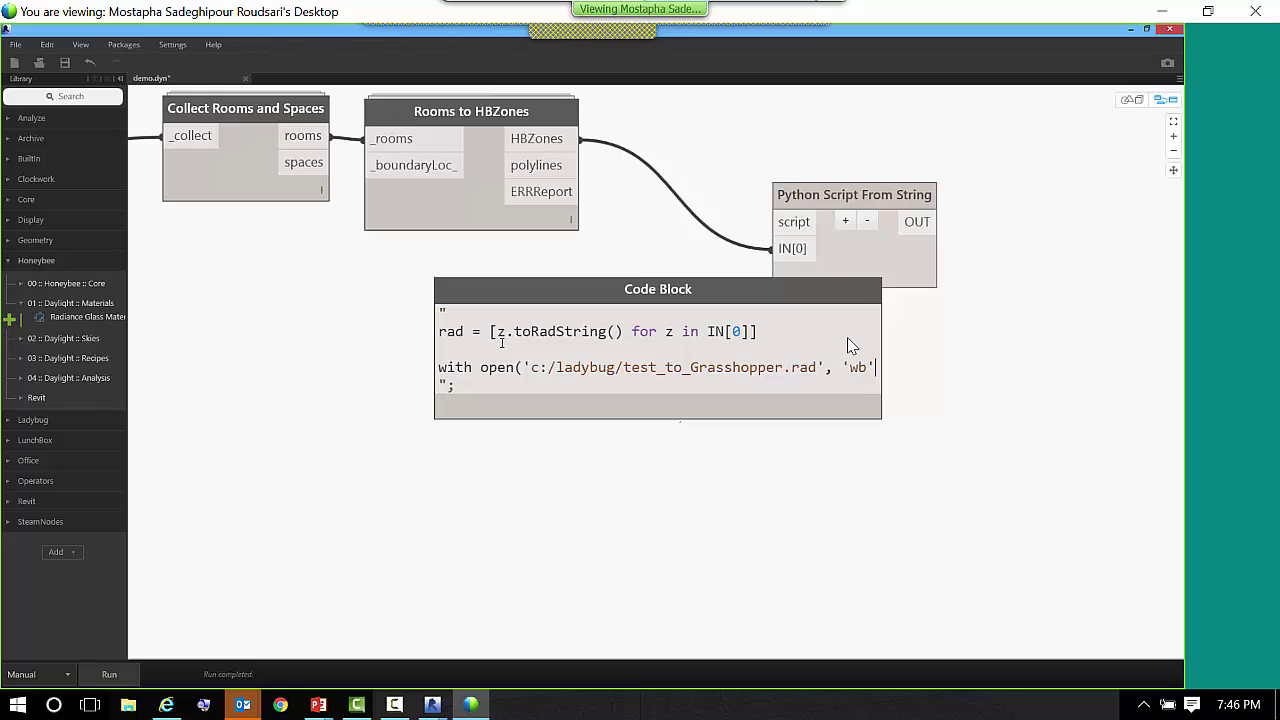
type(") as out")
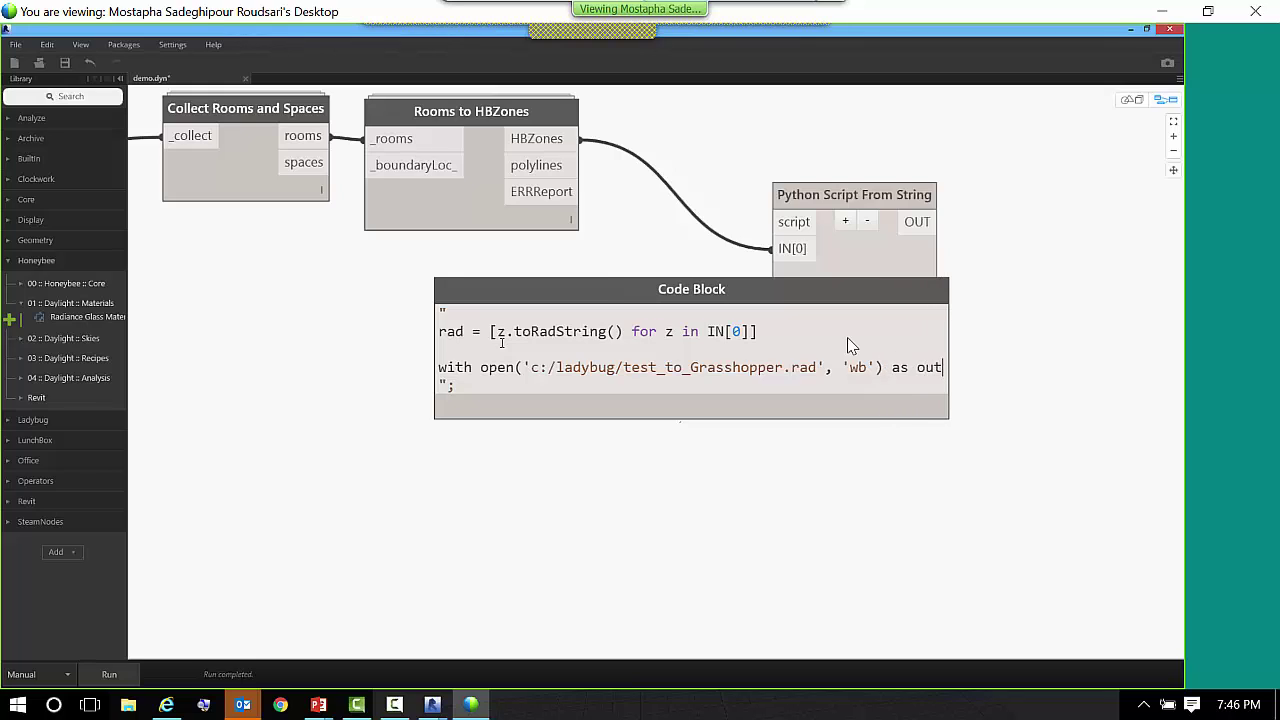
type("f:")
key("Return")
key("Tab")
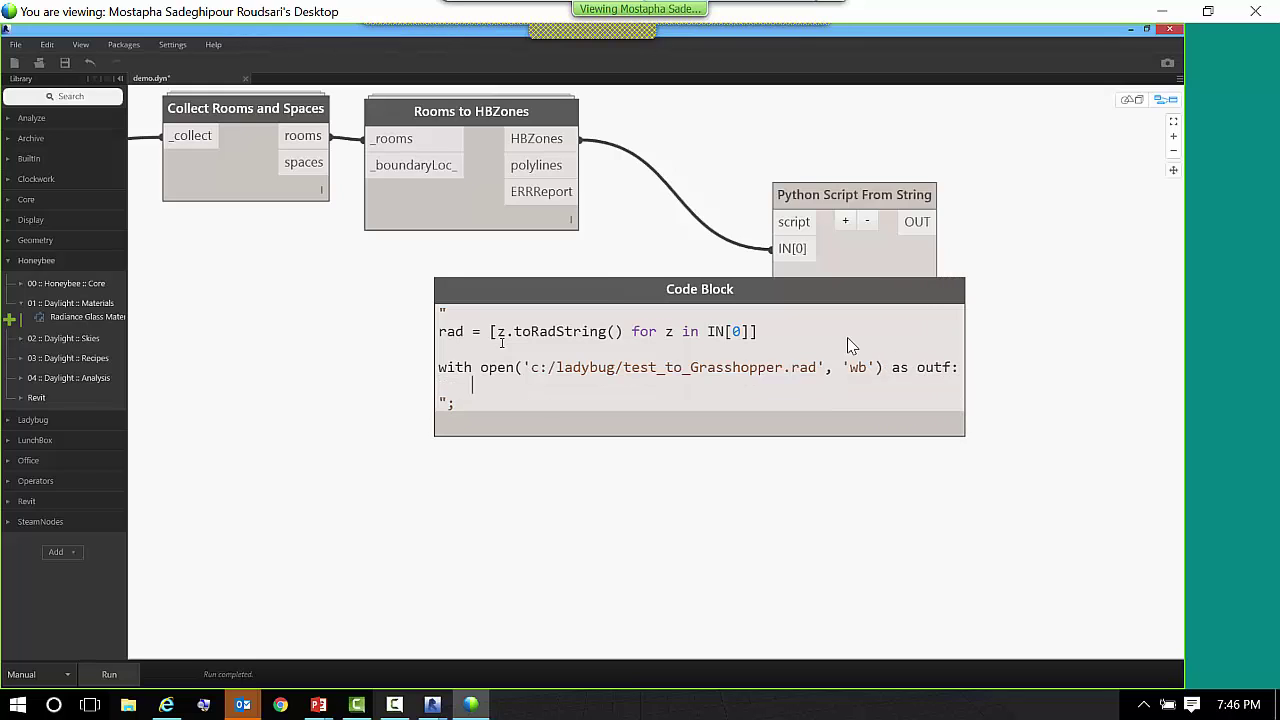
type("outf.write(''.join")
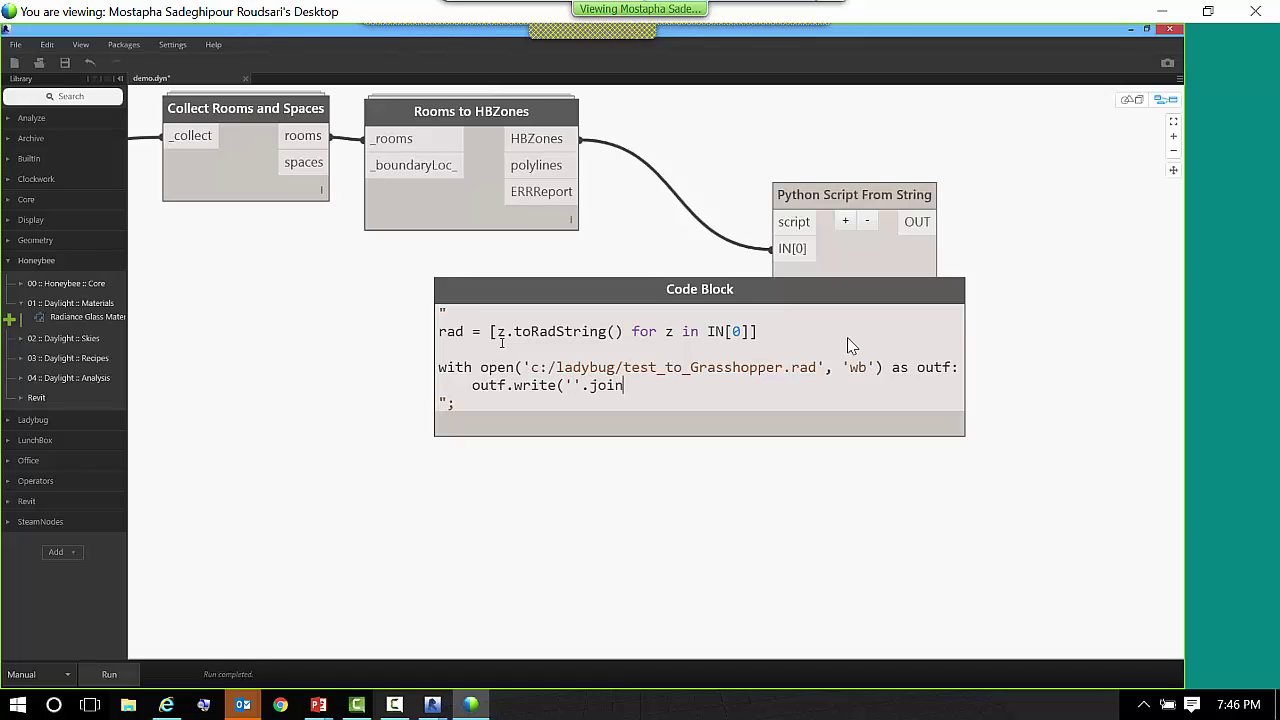
type("(rad))")
key("Return")
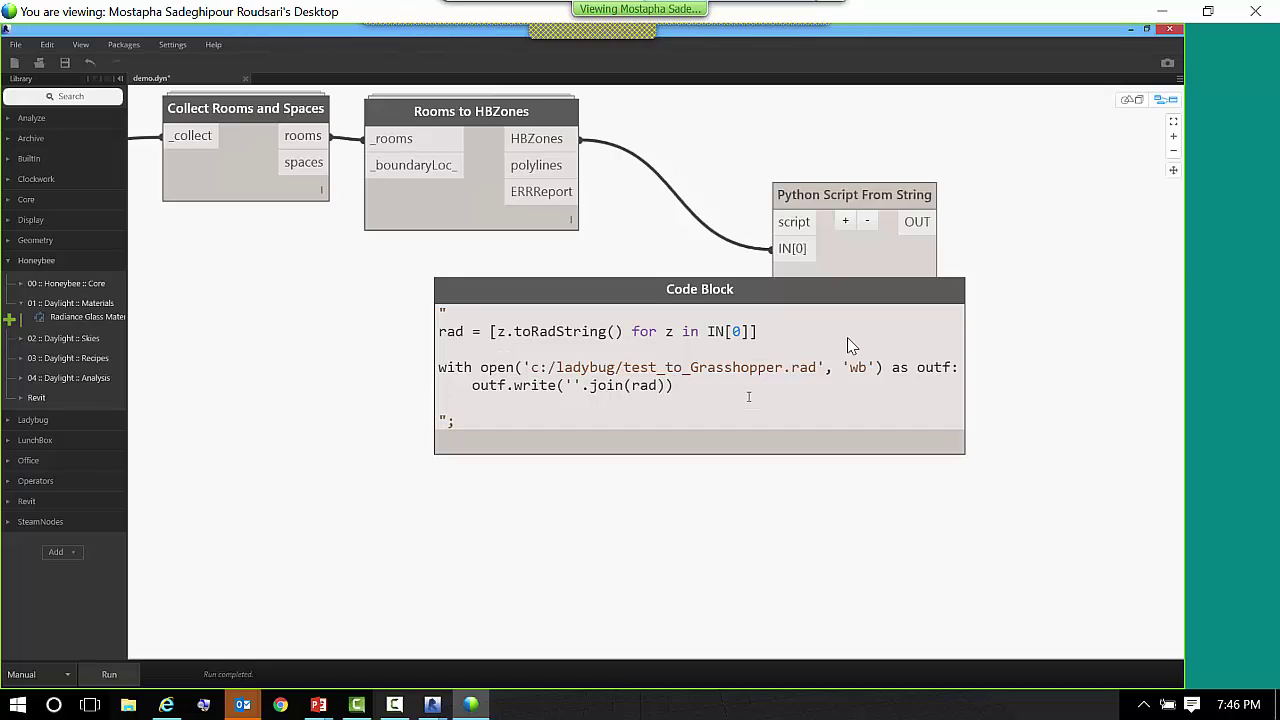
- Wire the Code Block into the script input and run the graph to write the rad file
left_click(840, 517)
left_click_drag(720, 285, 479, 261)
left_click_drag(734, 290, 790, 222)
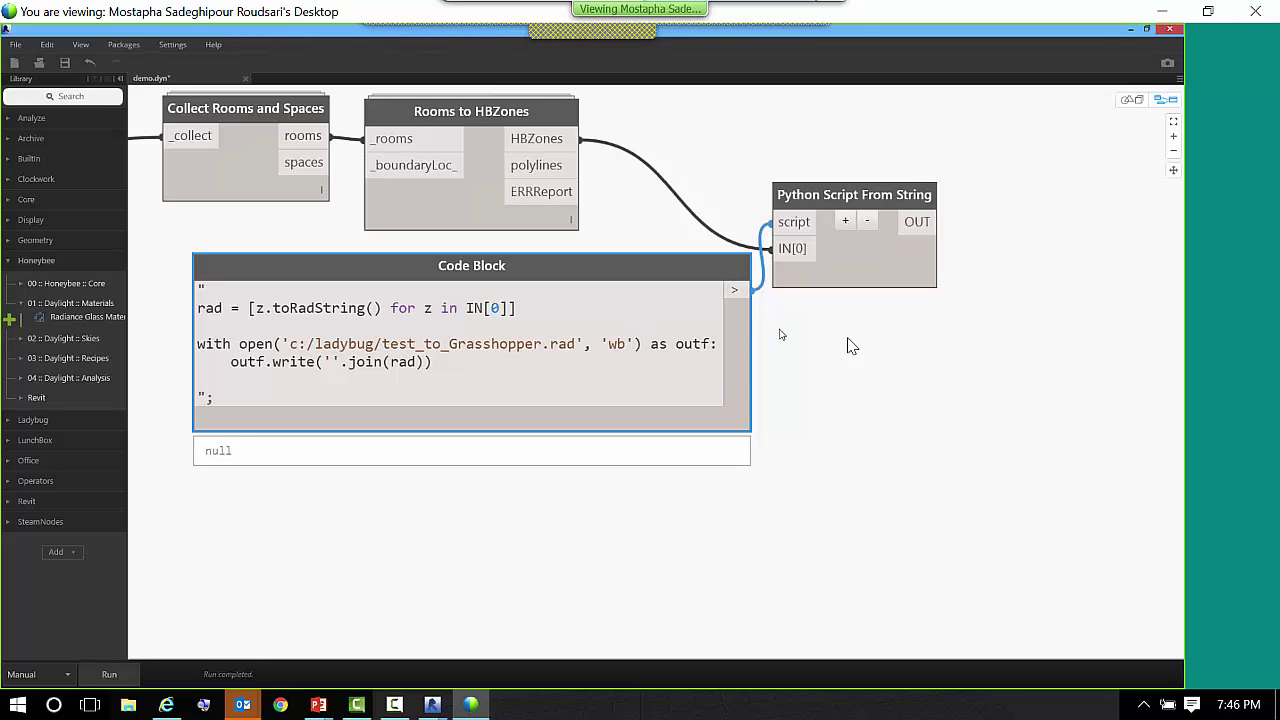
left_click(132, 672)
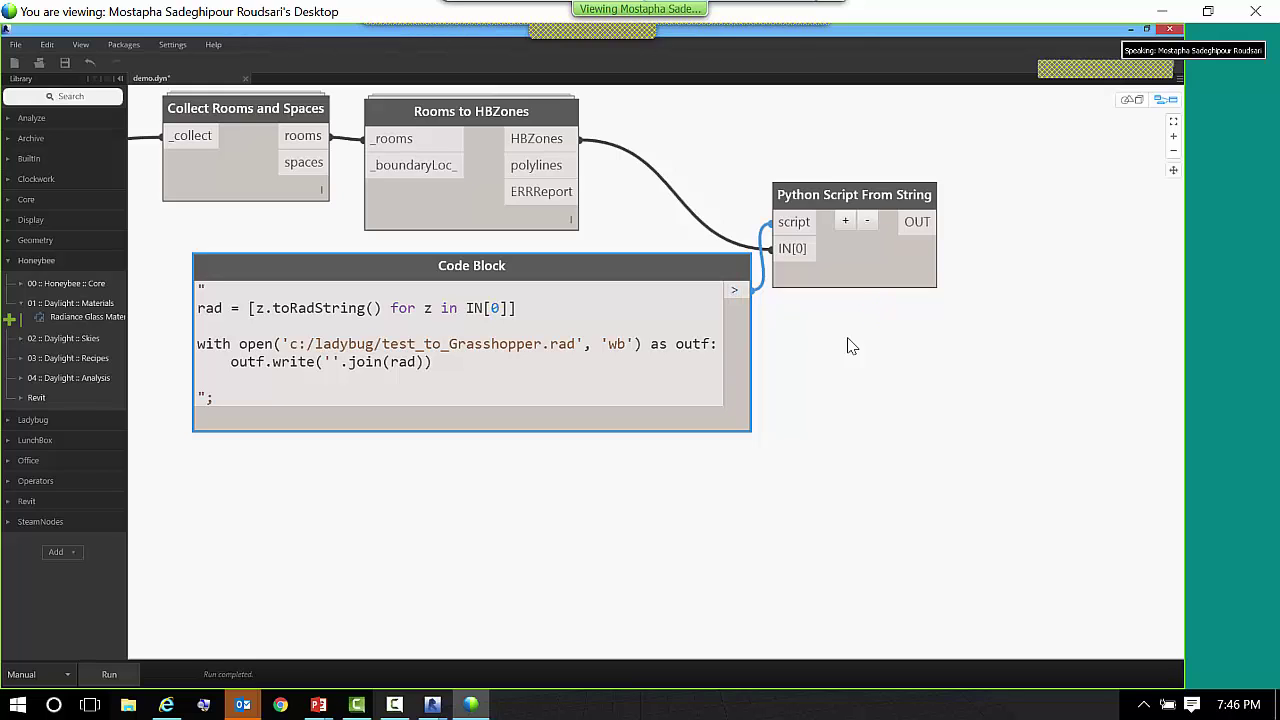
left_click(848, 345)
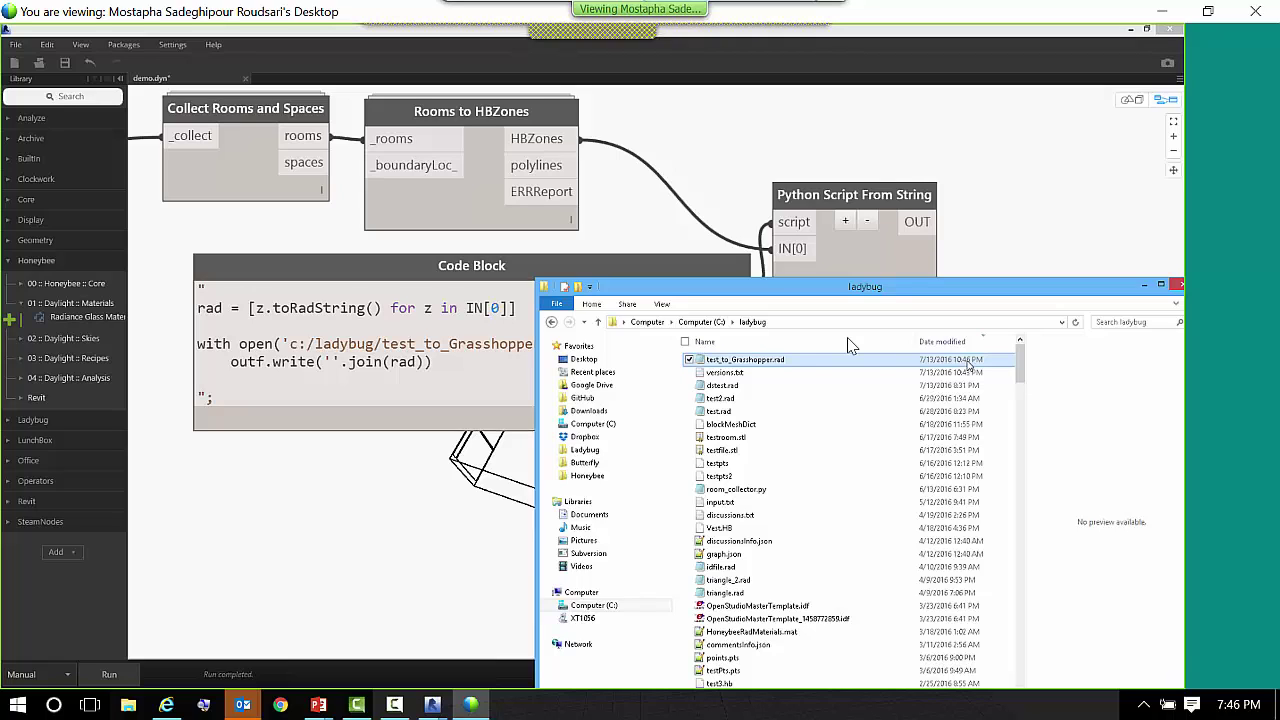
- Copy test_to_Grasshopper.rad's path, dock Dynamo left and minimise Revit to reveal Rhino
right_click(766, 361)
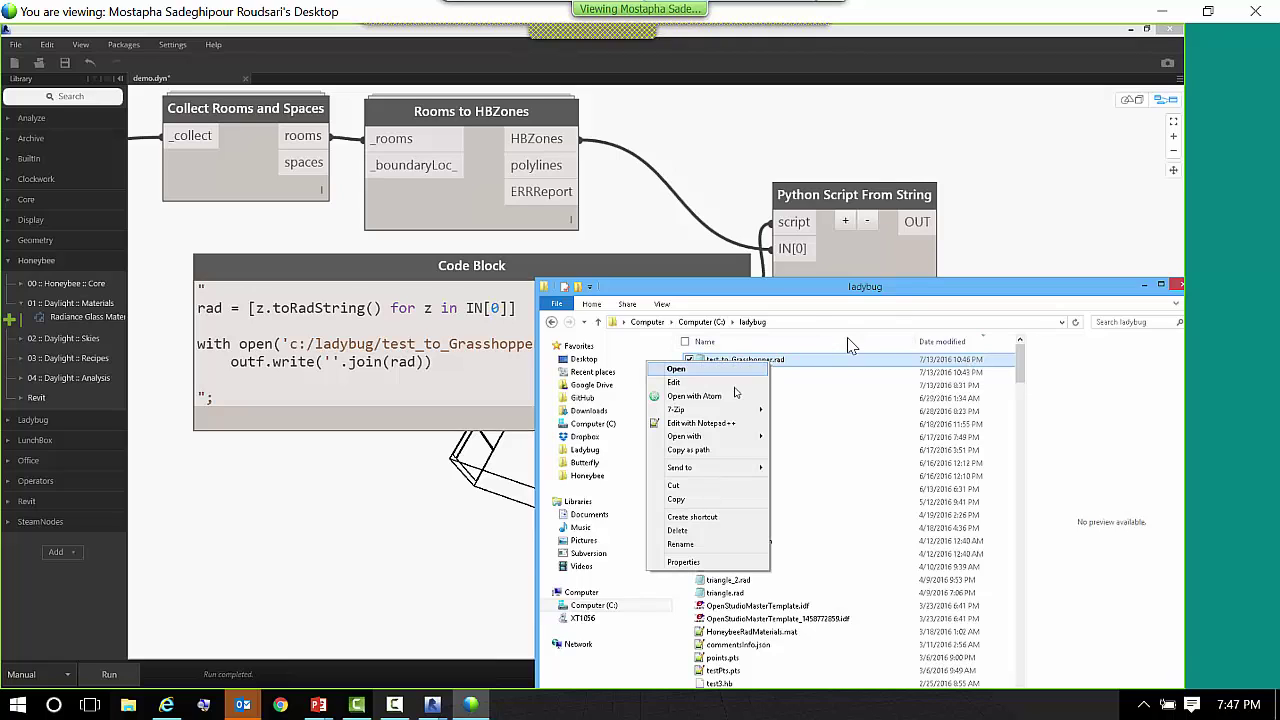
left_click(734, 450)
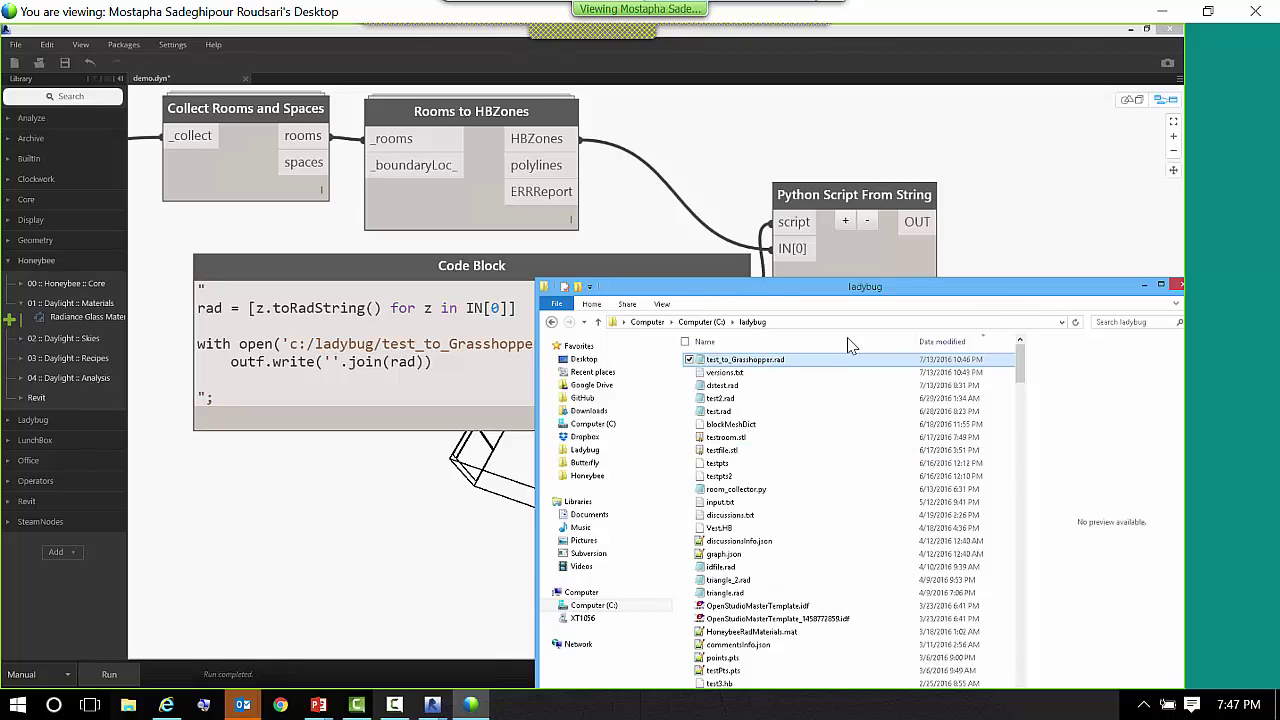
left_click(831, 30)
left_click_drag(831, 30, 798, 91)
key("super+Left")
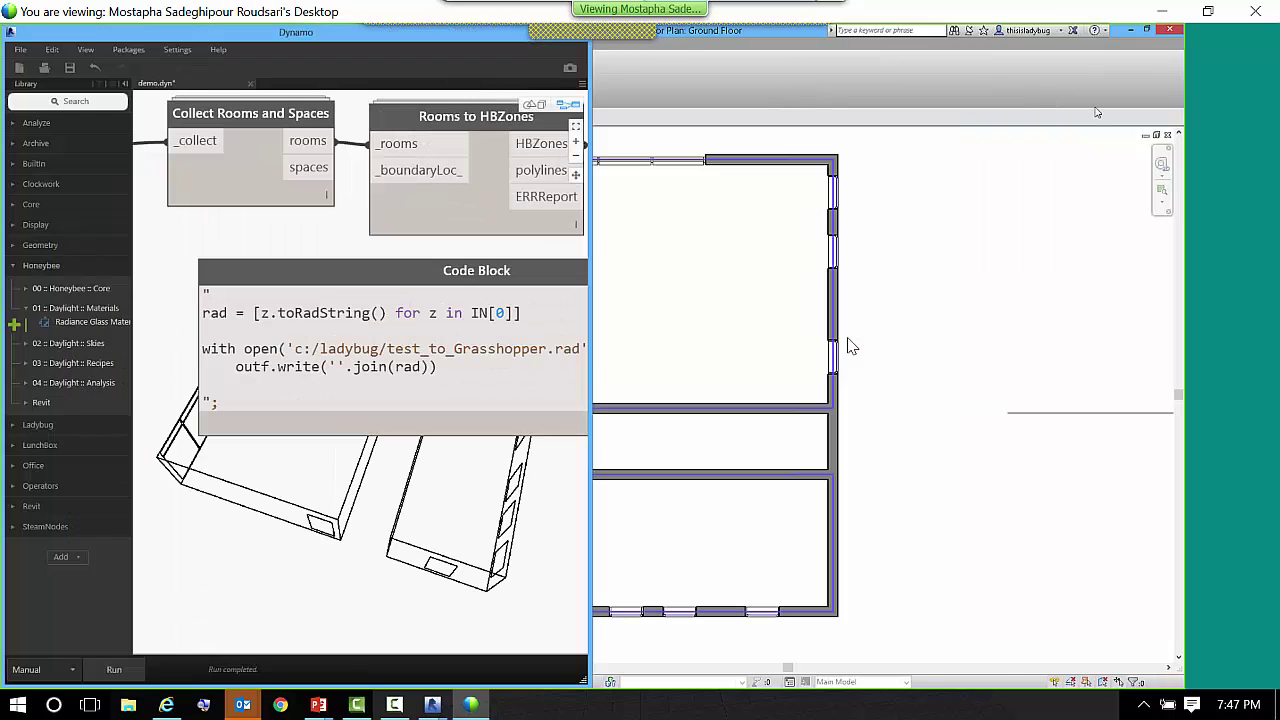
key("super+Down")
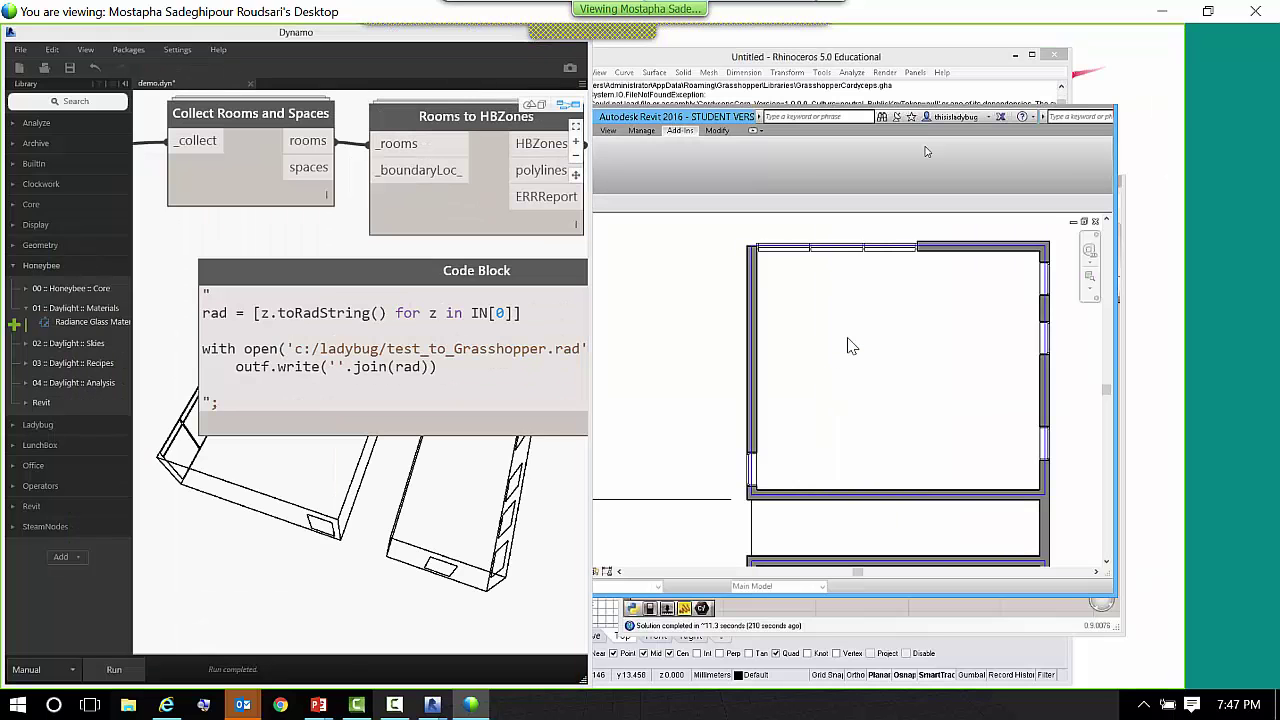
- Hide Revit and set the File Path parameter to pick a single file
left_click(726, 118)
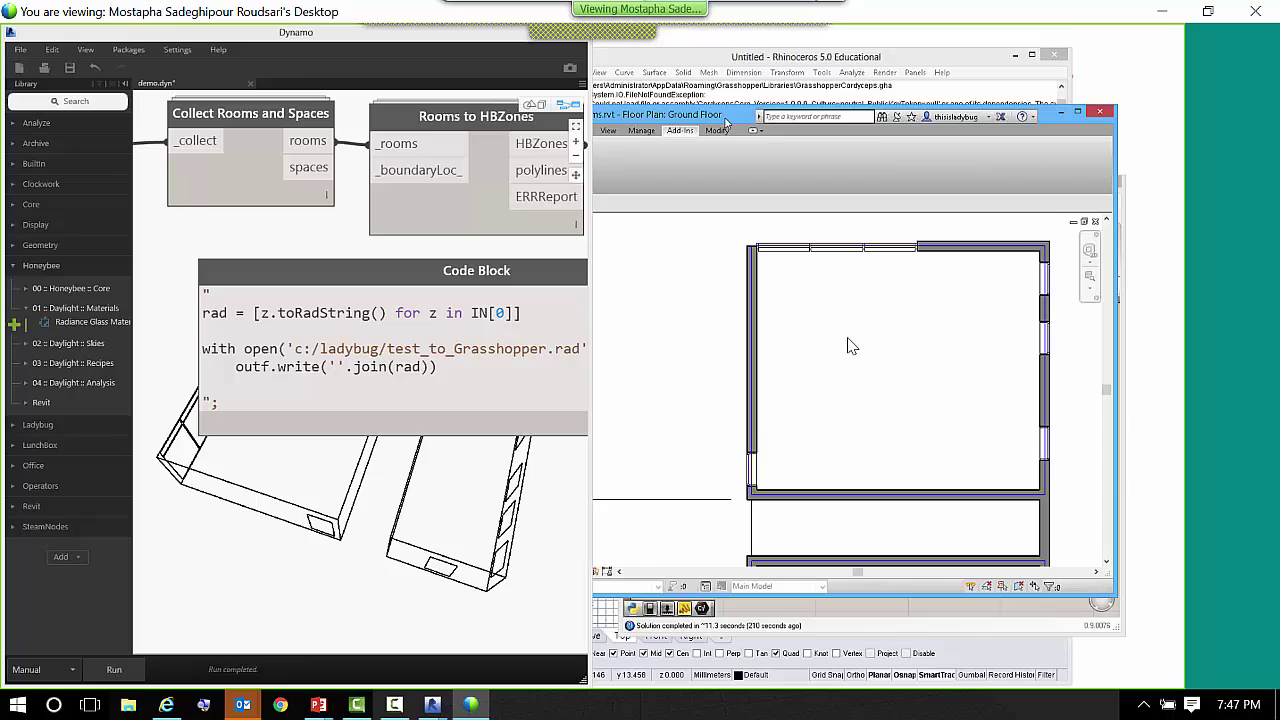
key("super+Down")
left_click(833, 459)
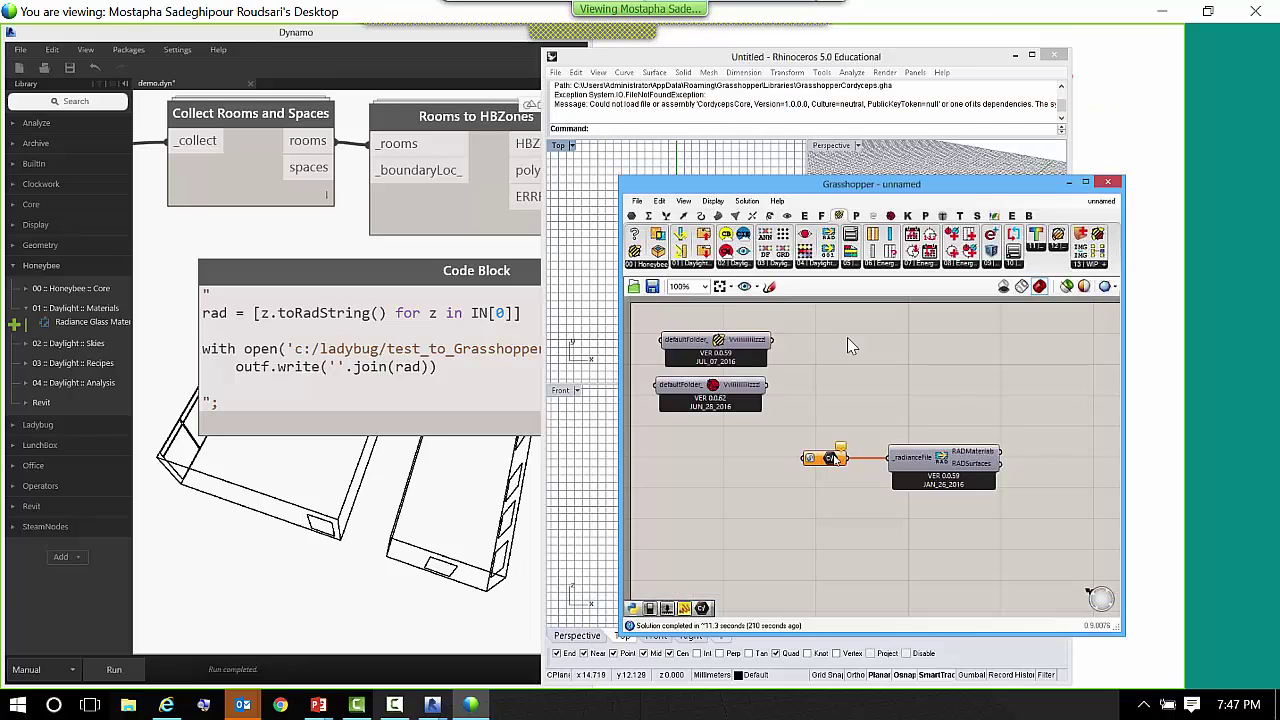
right_click(833, 459)
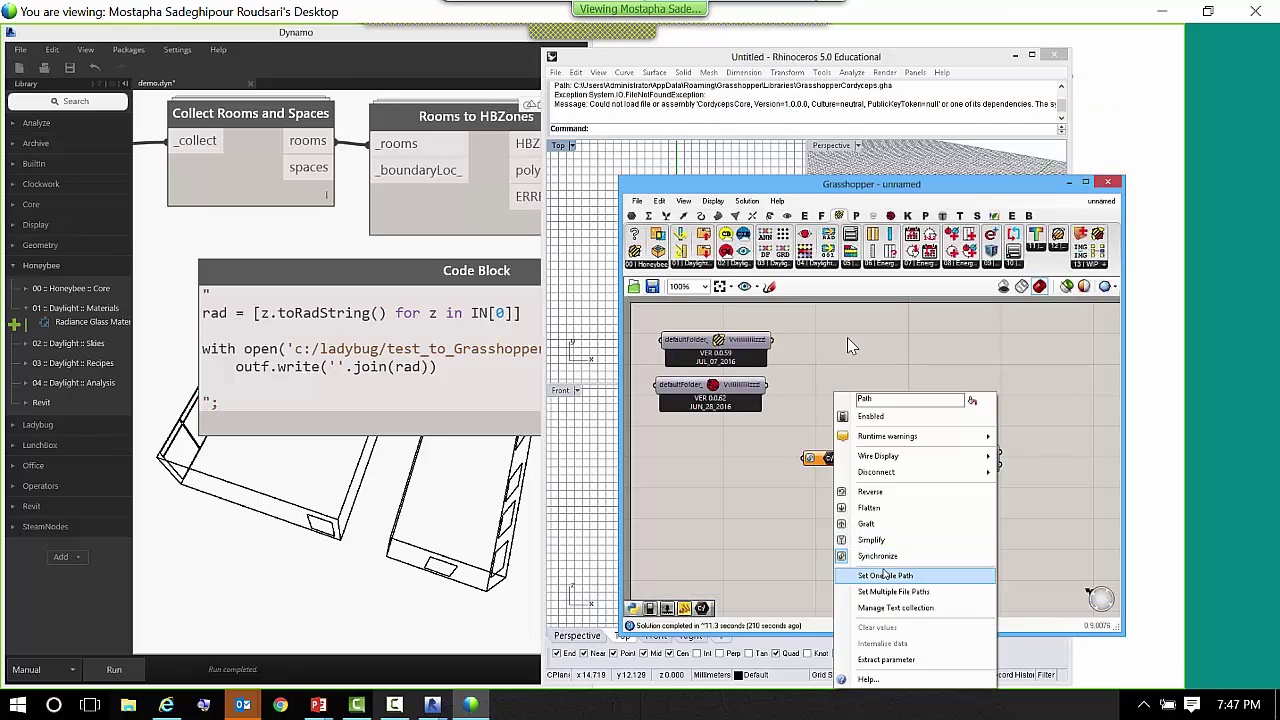
left_click(885, 575)
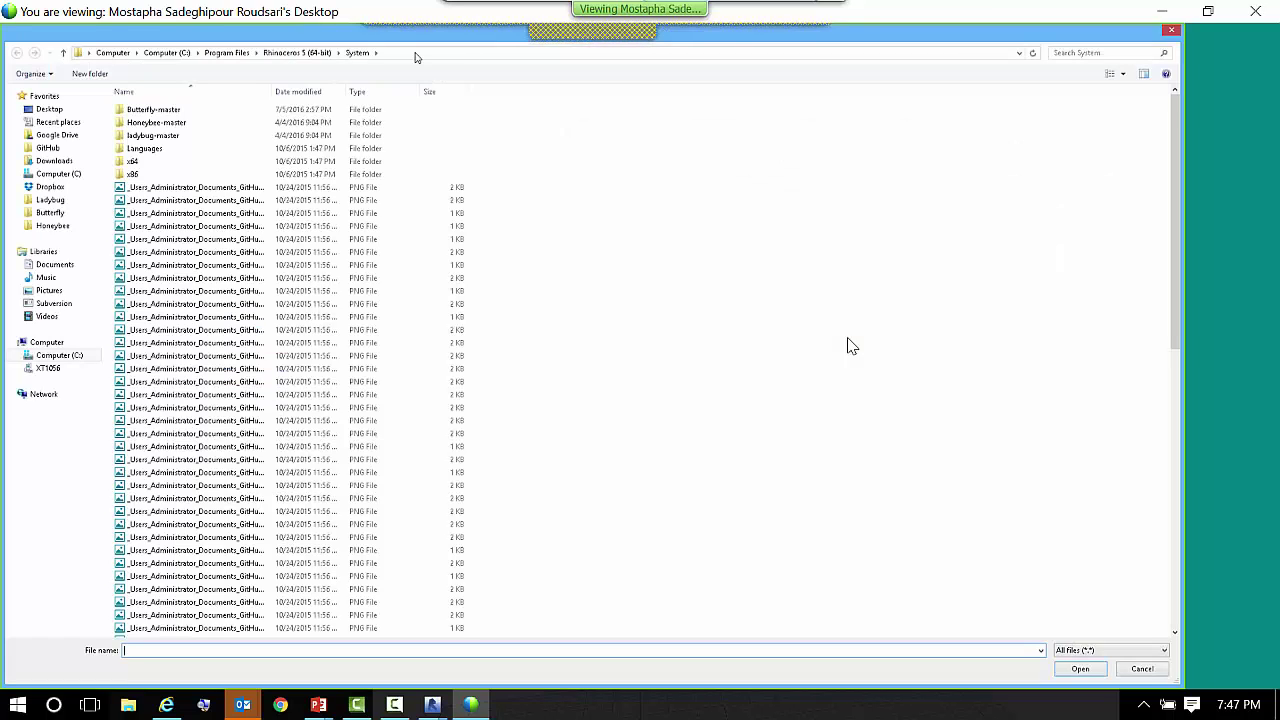
- Select test_to_Grasshopper.rad in the file dialog using the copied path
left_click(415, 53)
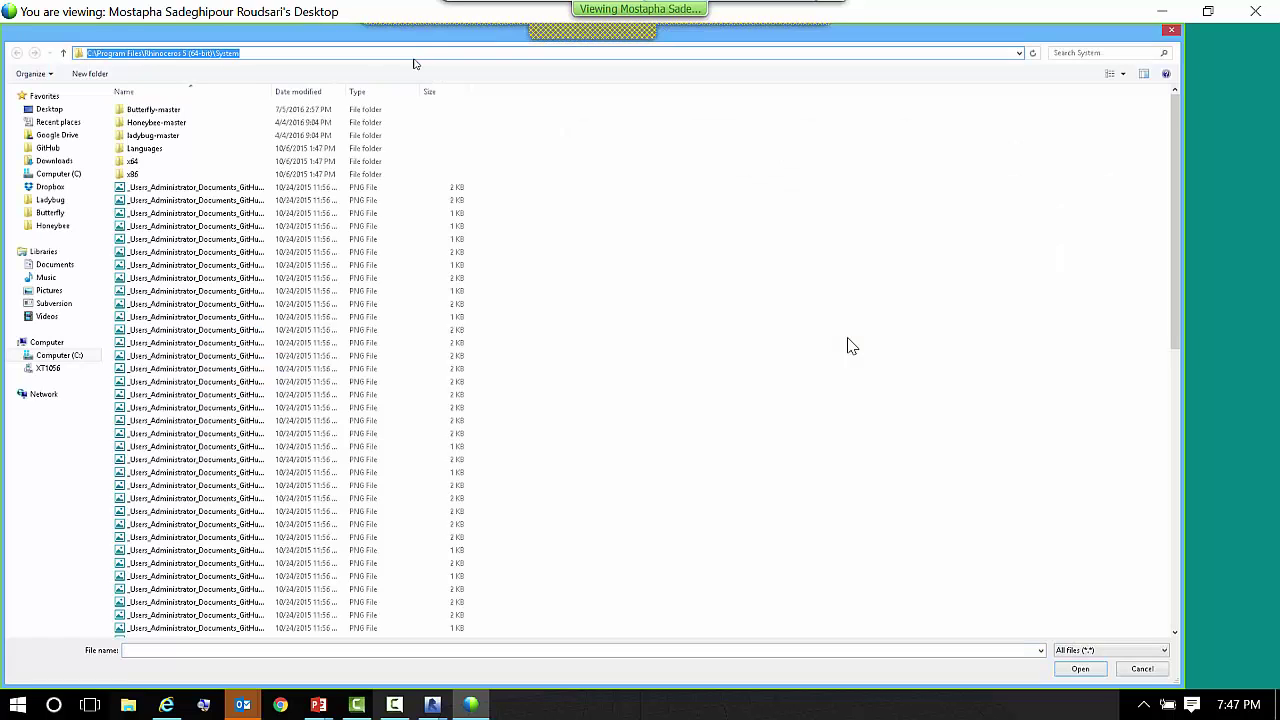
type("\"C:\\ladybug\\test_to_Grasshopper.rad\"")
key("End")
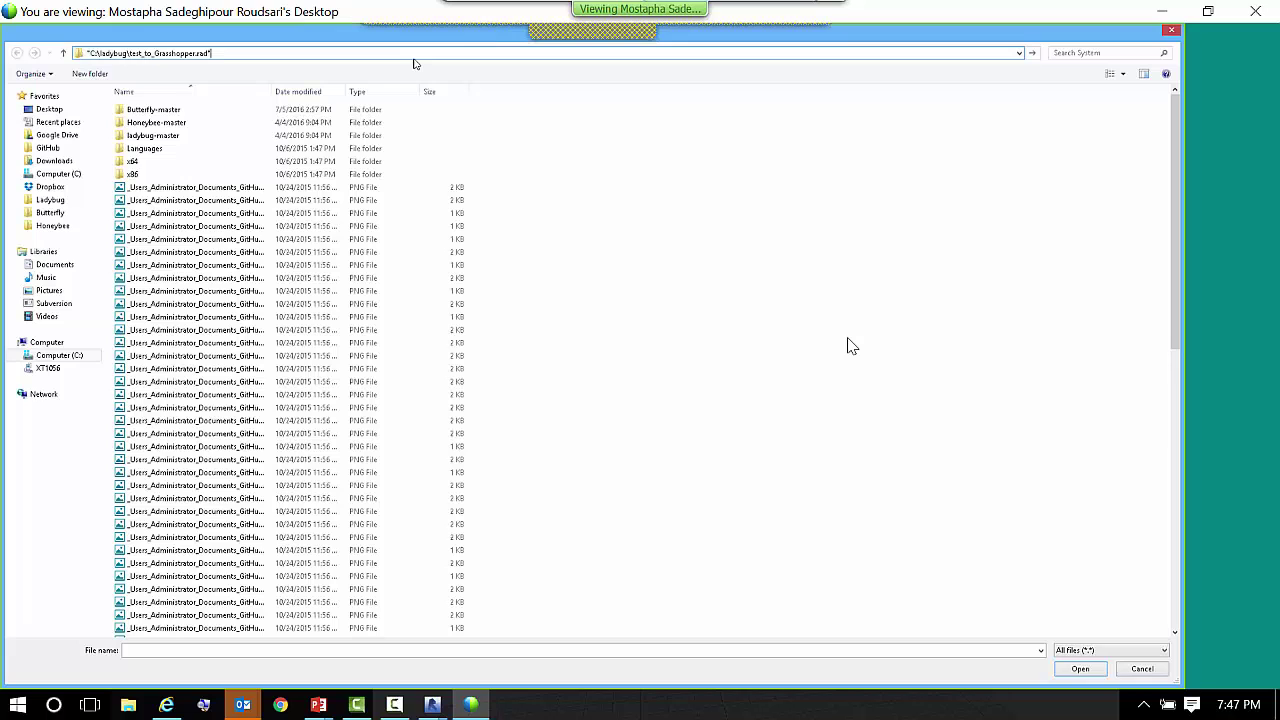
key("Return")
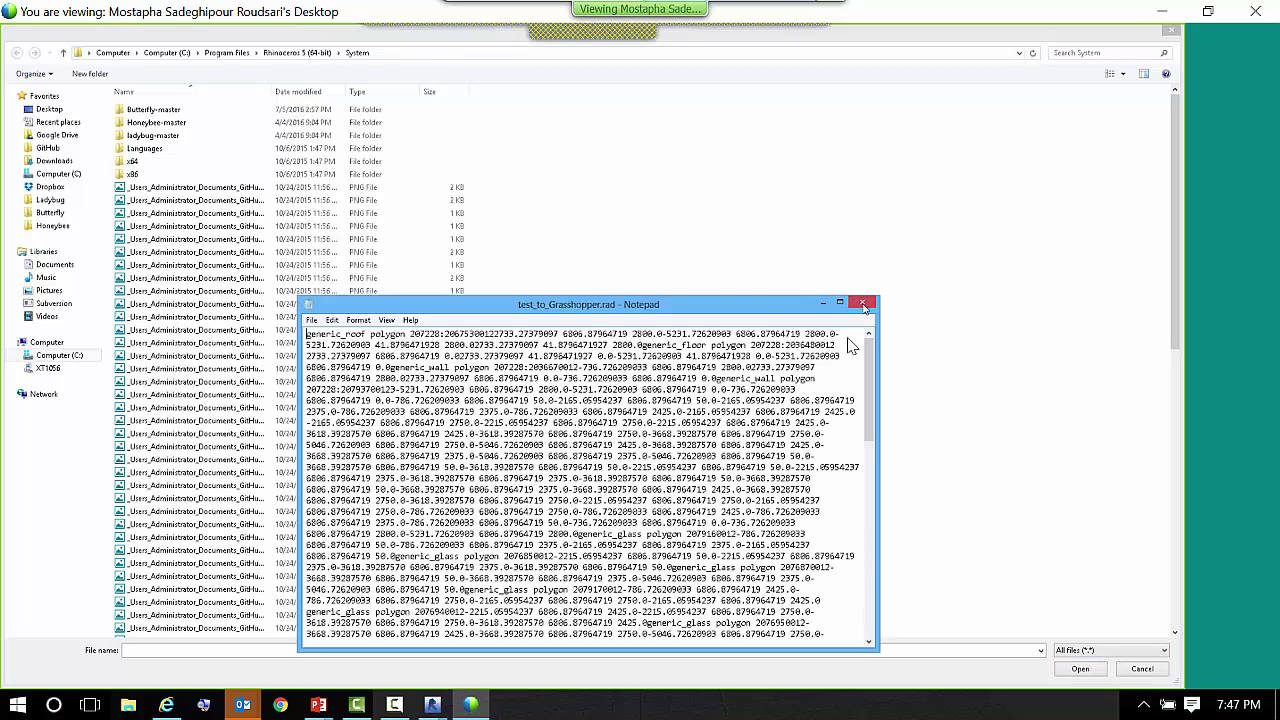
left_click(862, 302)
left_click(216, 649)
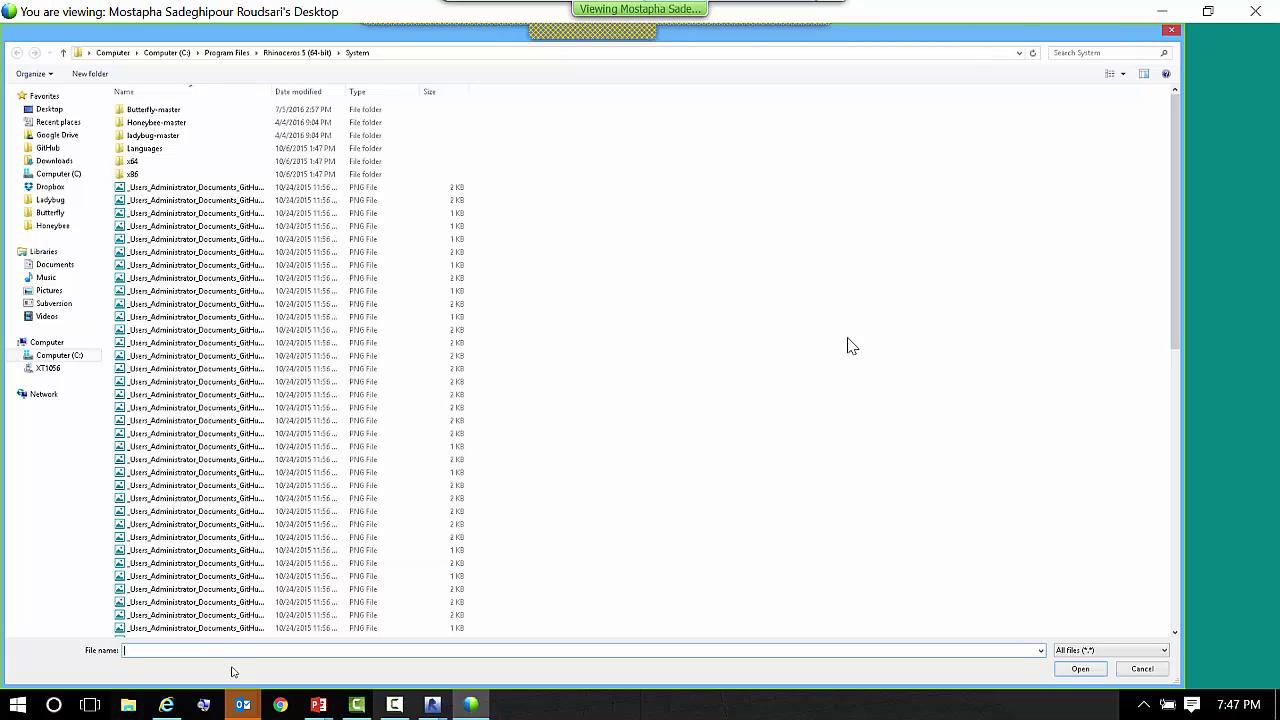
type("\"C:\\ladybug\\test_to_Grasshopper.rad\"")
key("Return")
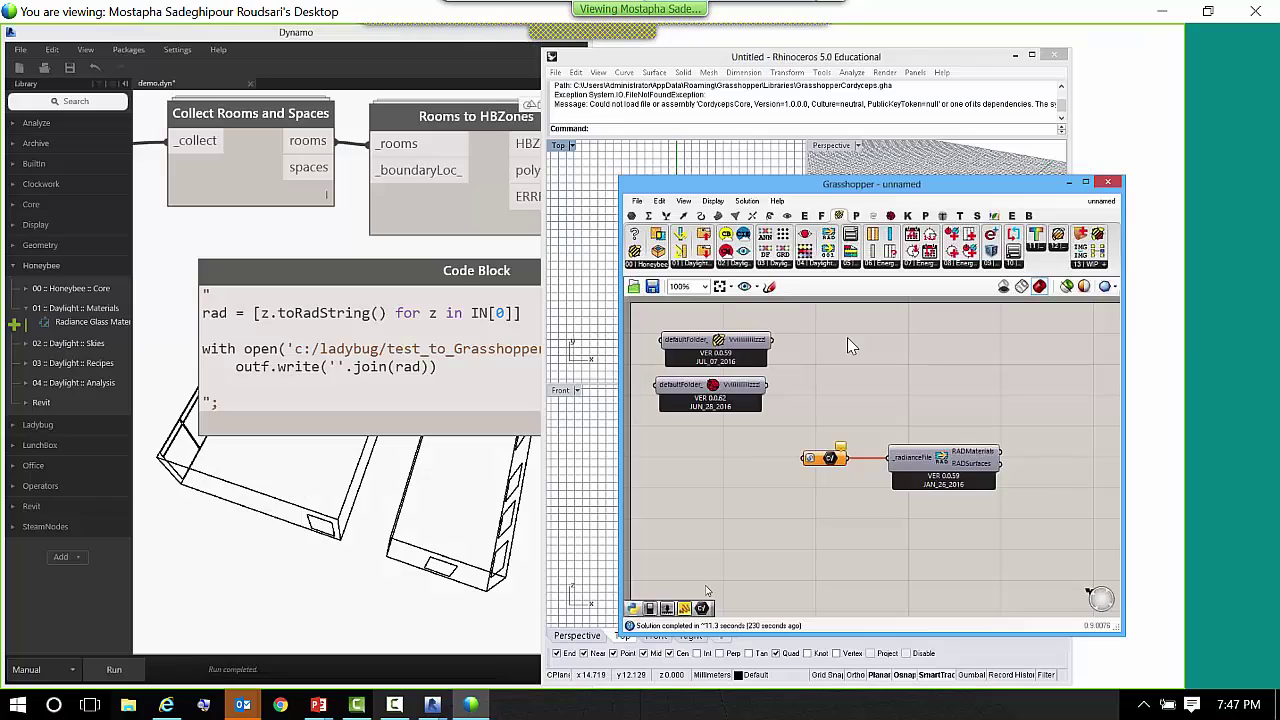
- Preview the imported rooms and zoom Rhino's maximised Perspective view to fit them
right_click(948, 462)
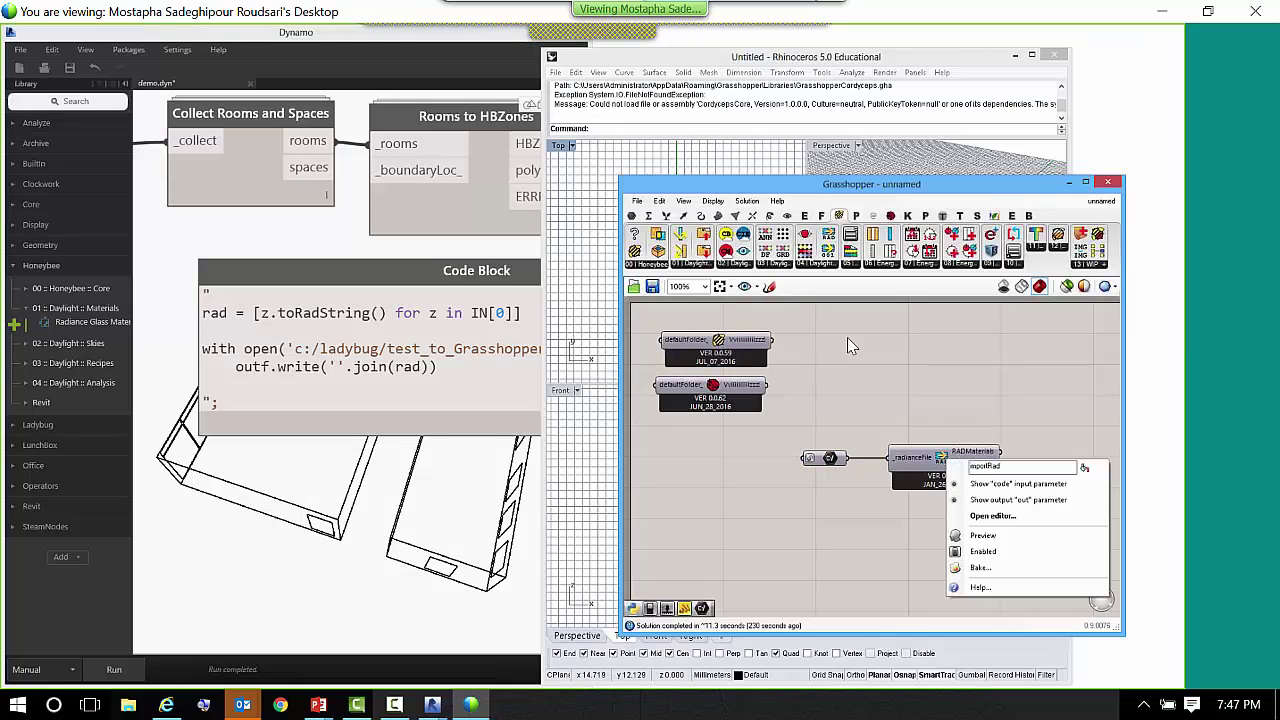
left_click(996, 539)
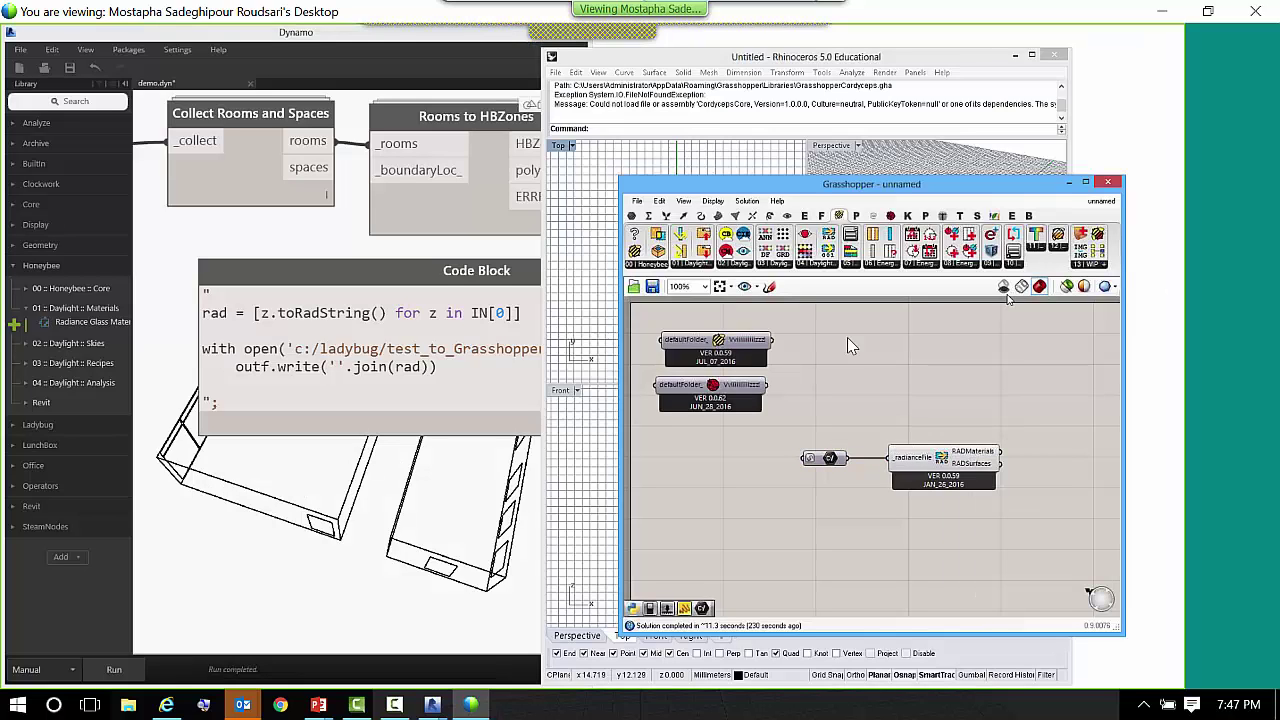
left_click_drag(917, 185, 475, 218)
left_click(848, 347)
key("ctrl+m")
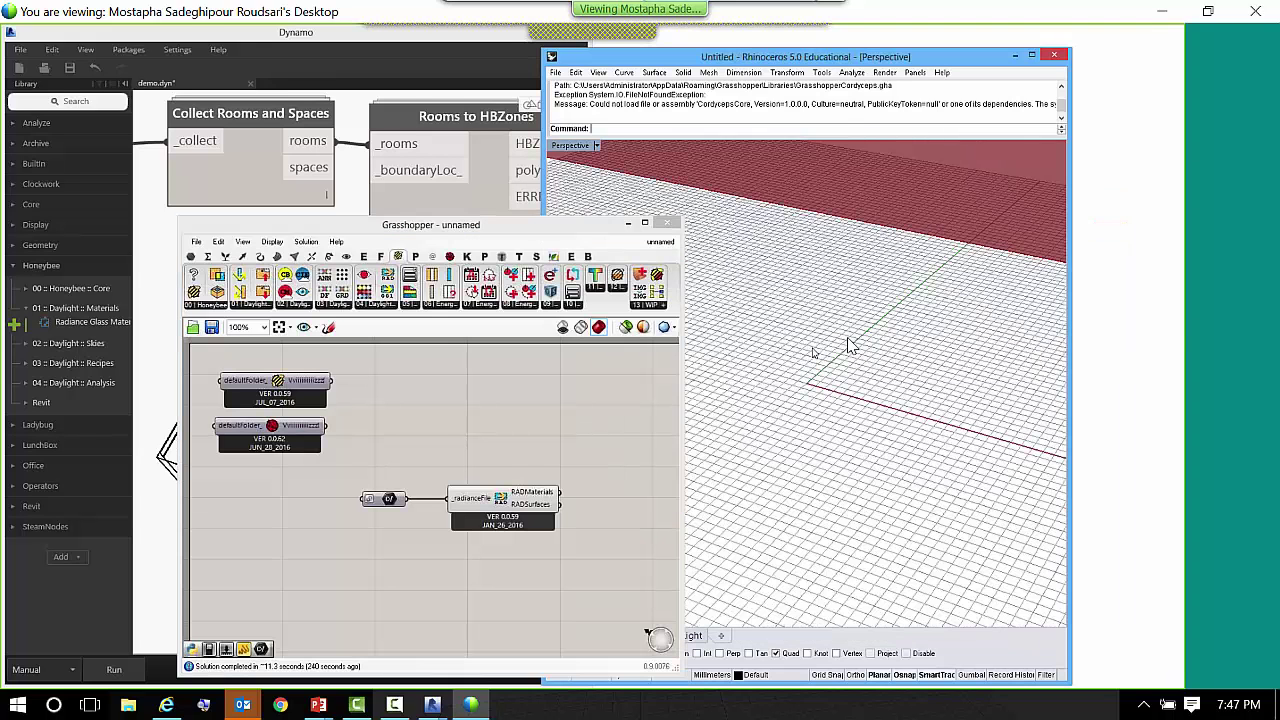
scroll(848, 347, "down", 5)
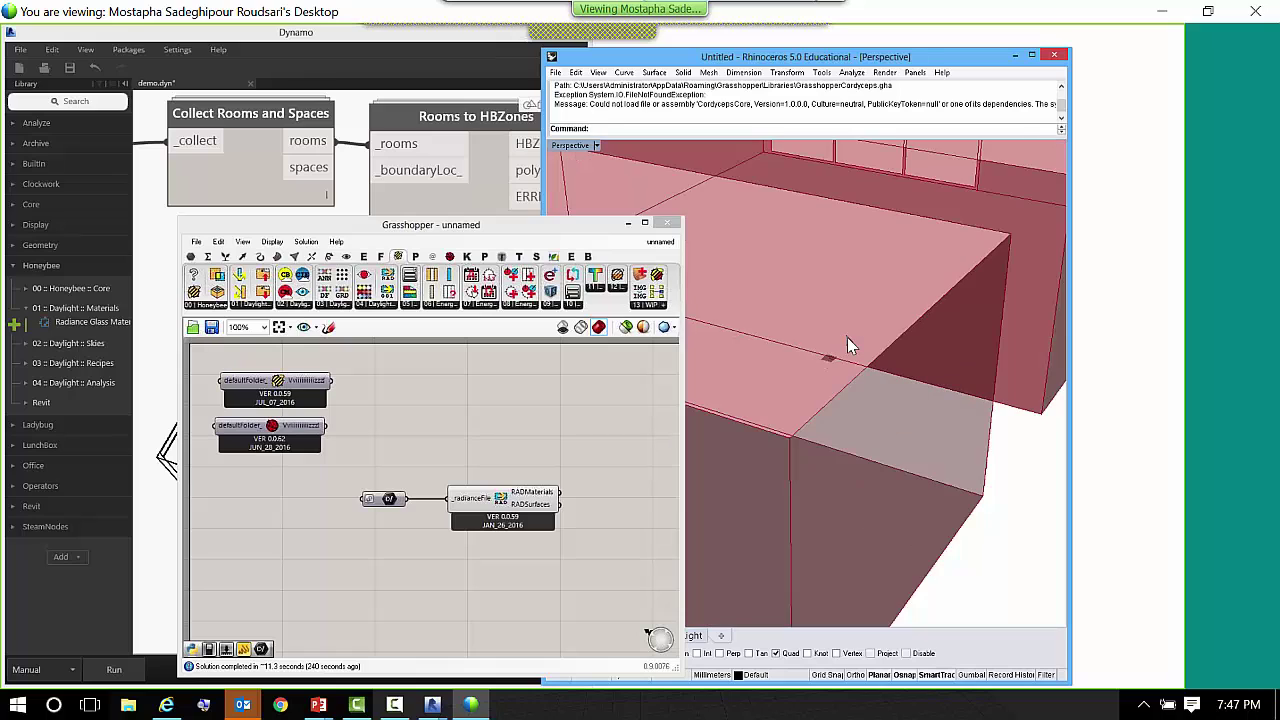
type("ZEA")
key("Return")
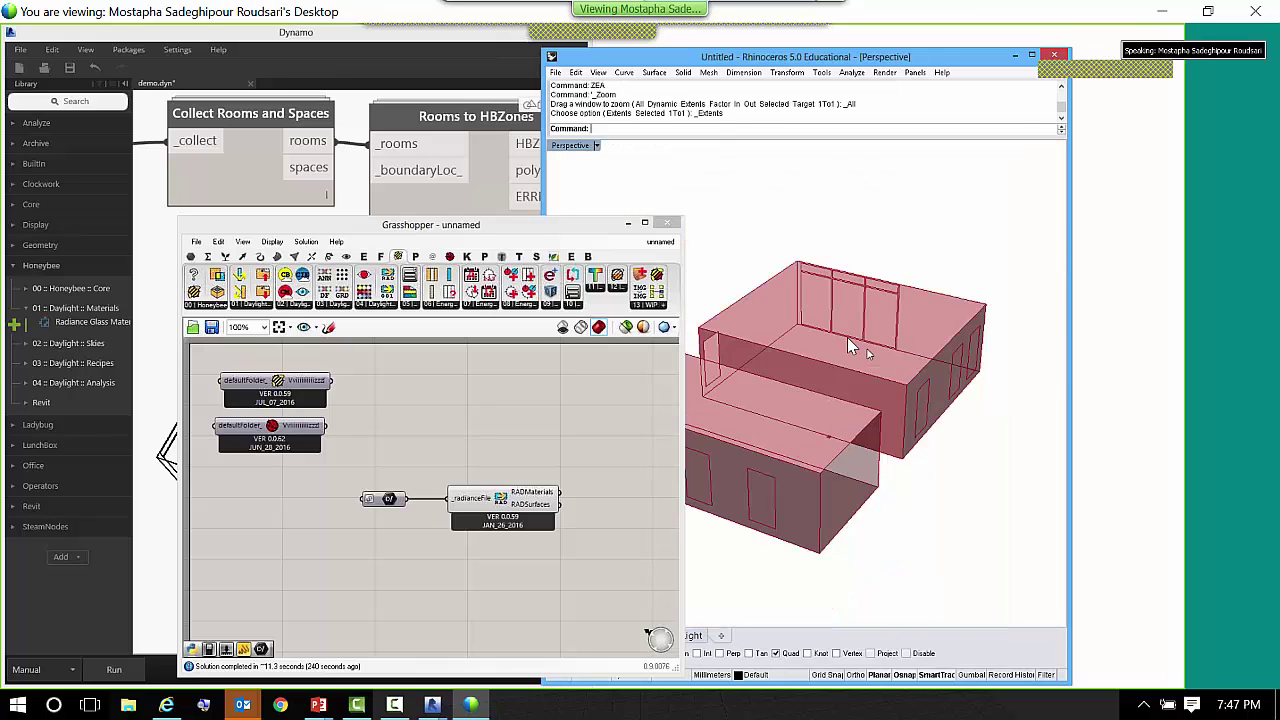
right_click_drag(757, 407, 890, 392)
right_click_drag(544, 425, 464, 420)
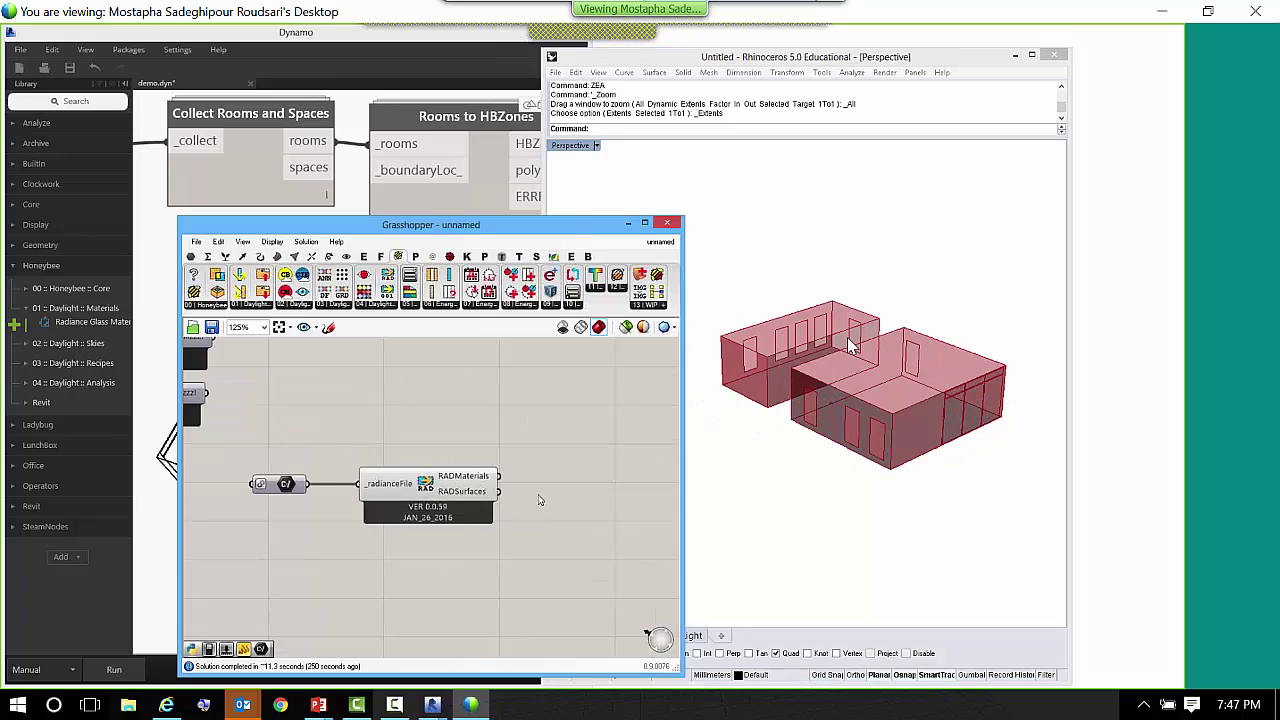
scroll(453, 478, "up", 2)
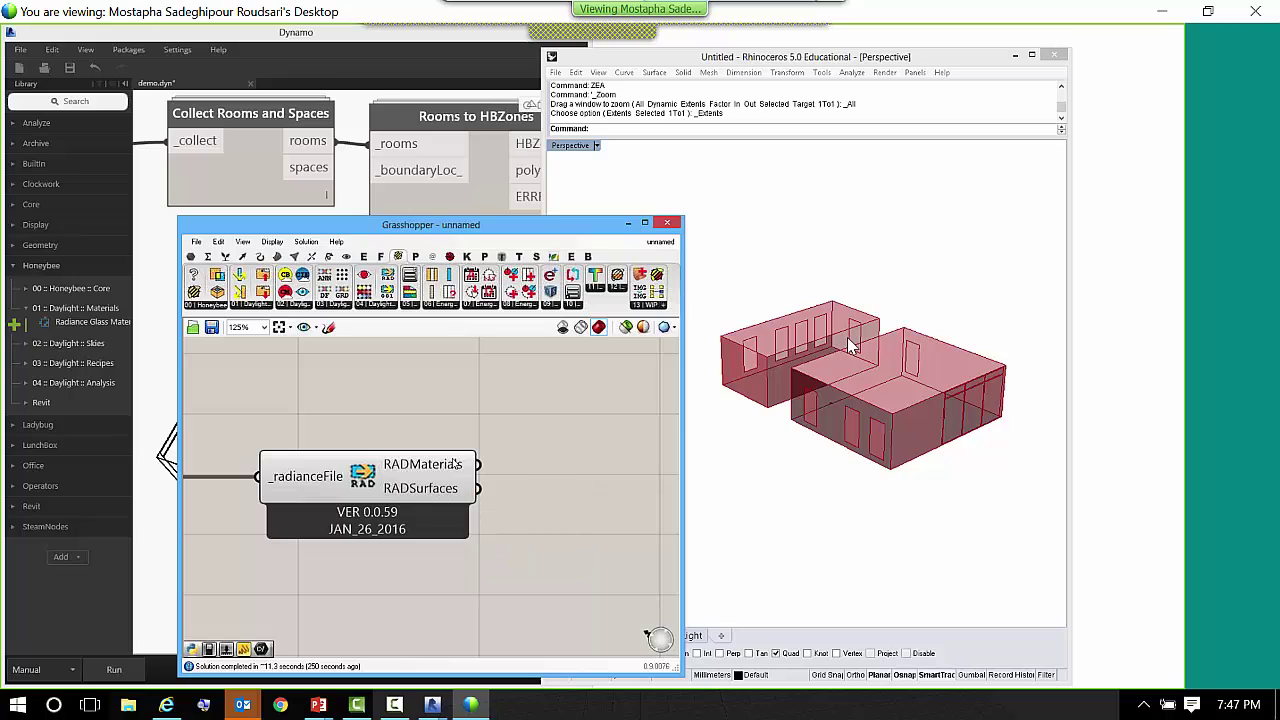
- Add a Panel fed by RADMaterials, sized to show all four materials
double_click(608, 374)
type("pane")
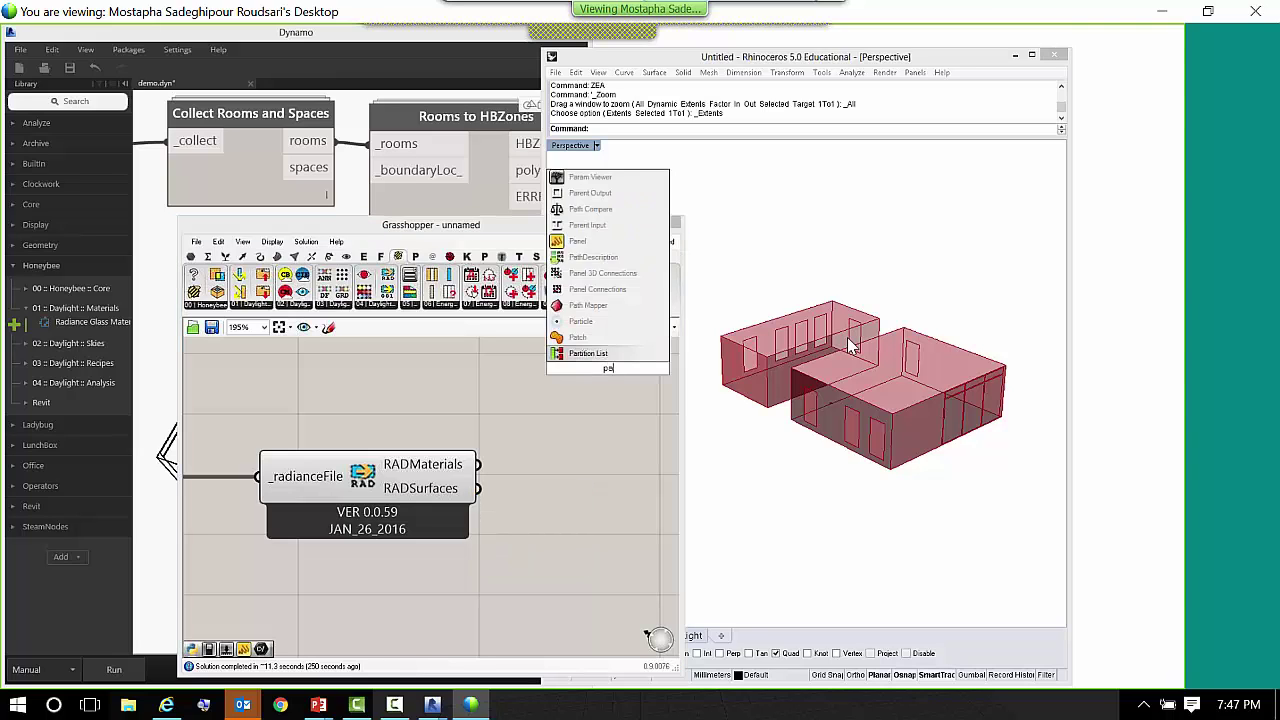
left_click(590, 321)
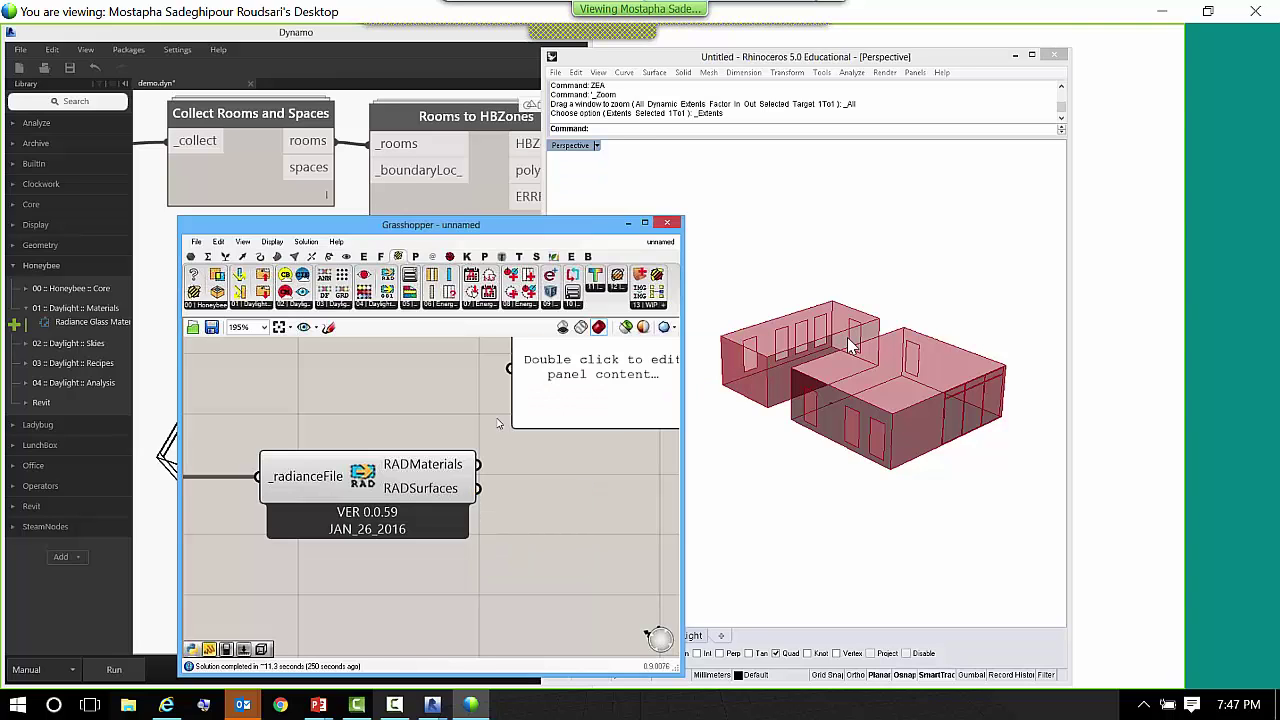
left_click_drag(513, 387, 522, 438)
scroll(497, 463, "down", 2)
right_click_drag(522, 438, 528, 498)
left_click_drag(528, 498, 519, 467)
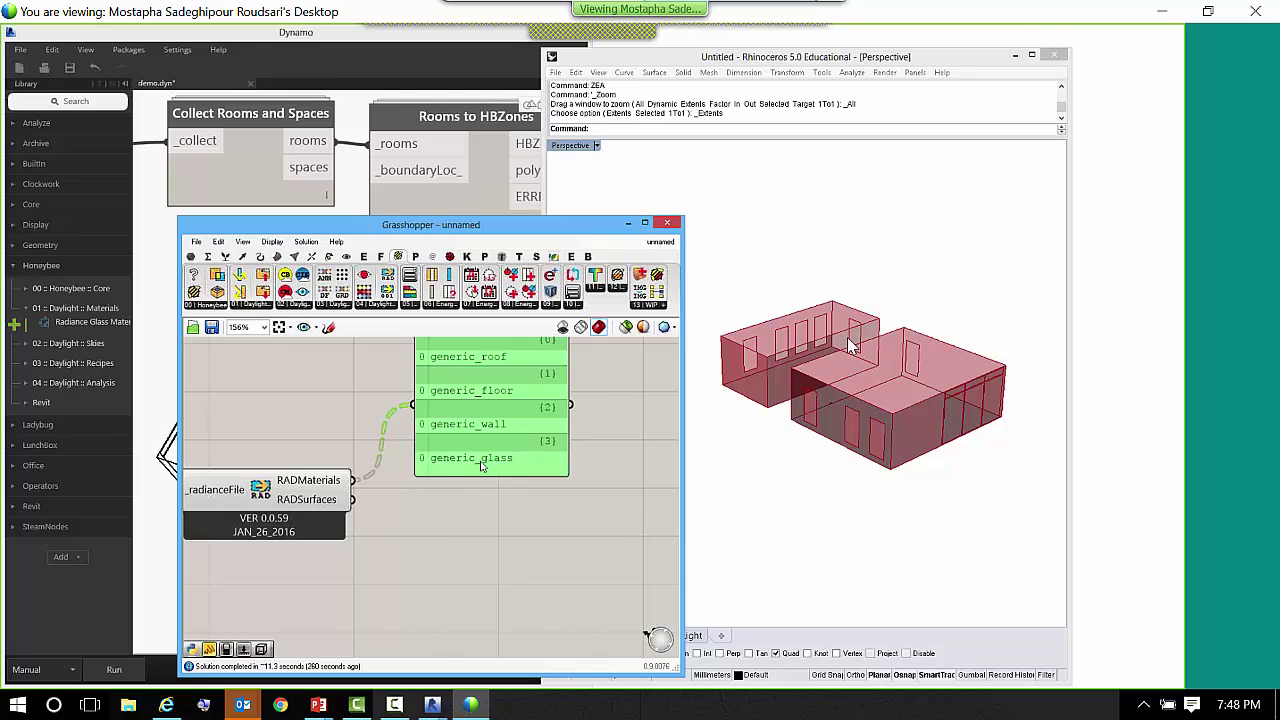
left_click(326, 438)
- Feed RADSurfaces into a Brep Wireframe and turn off the import component's preview
double_click(312, 412)
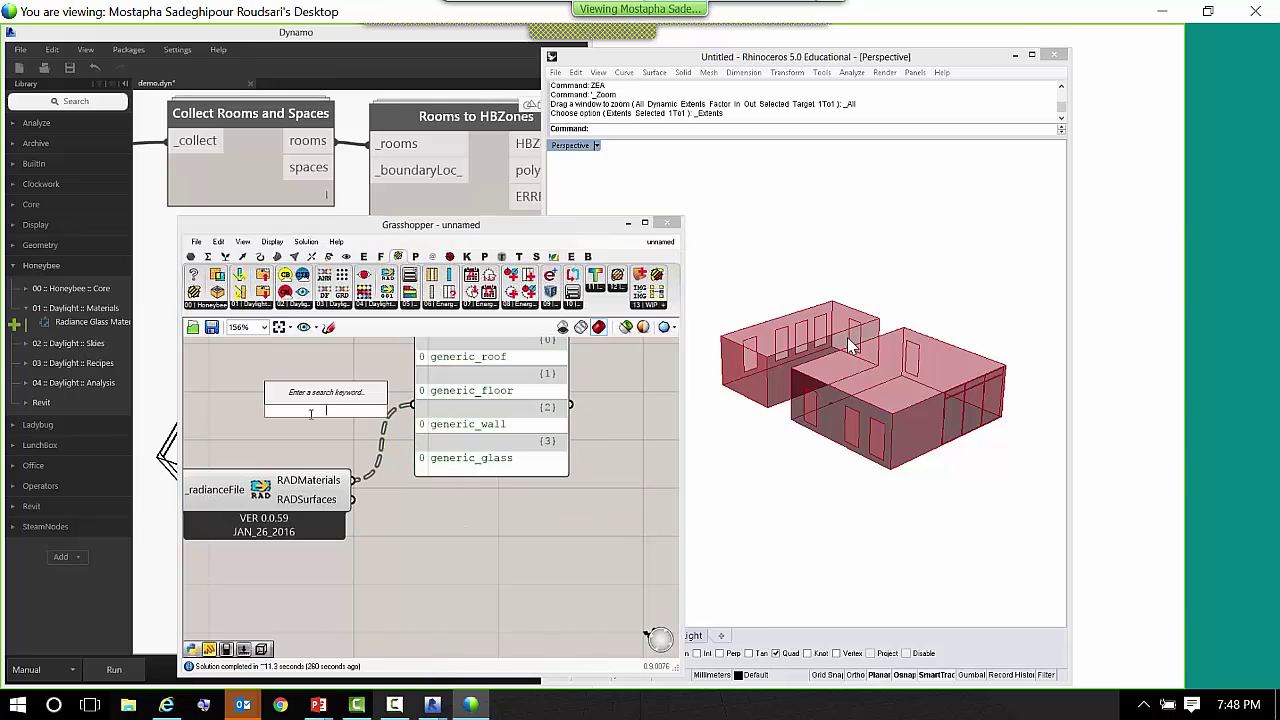
type("wire")
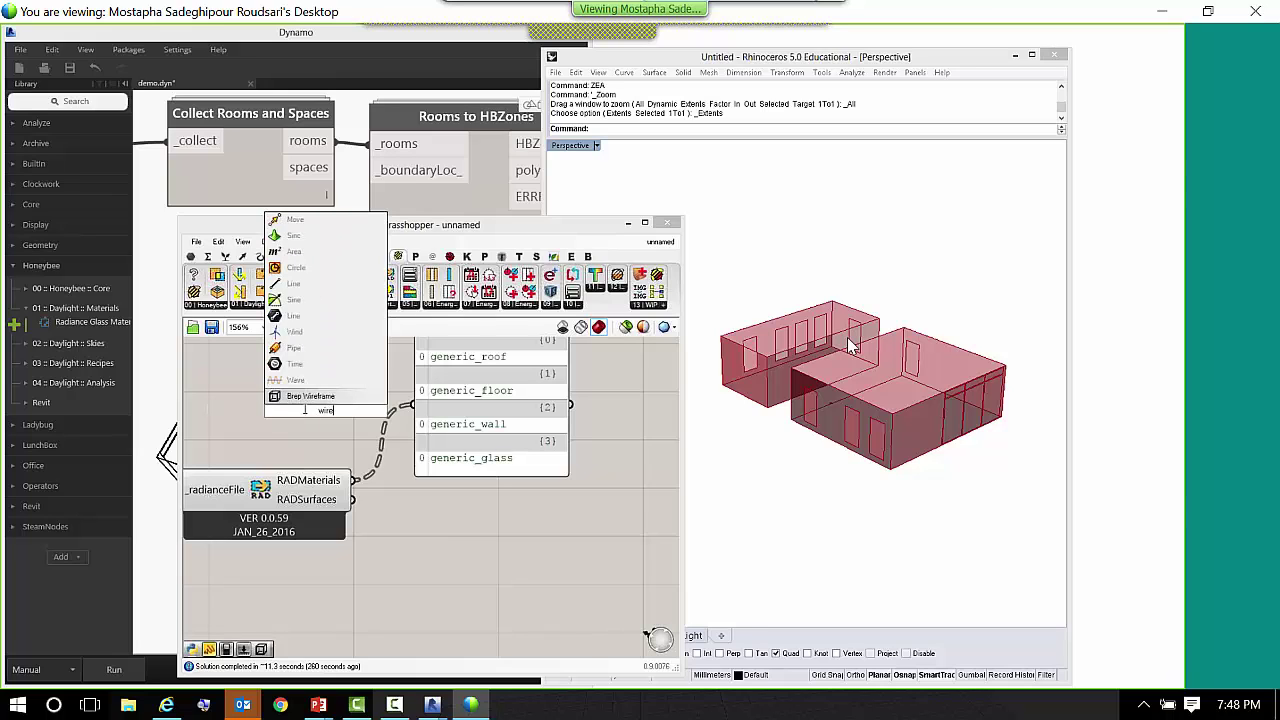
left_click(309, 401)
left_click_drag(355, 499, 293, 400)
left_click(266, 487)
right_click(269, 486)
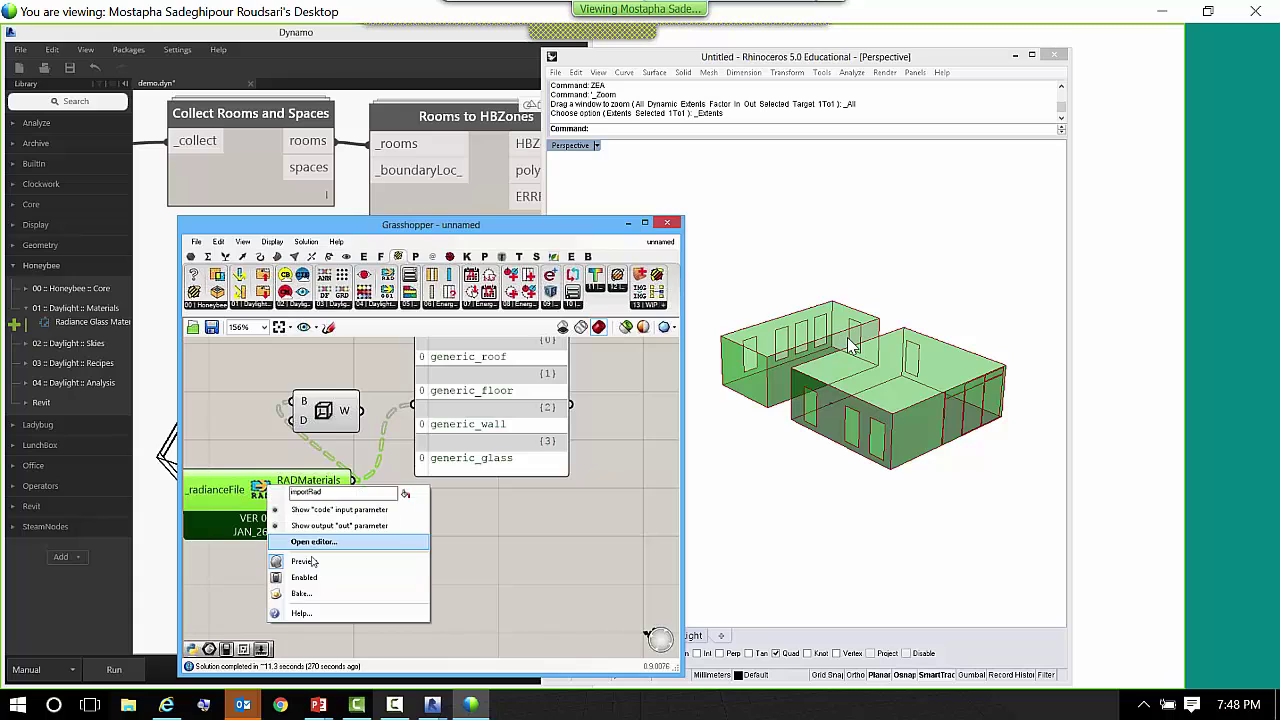
left_click(304, 561)
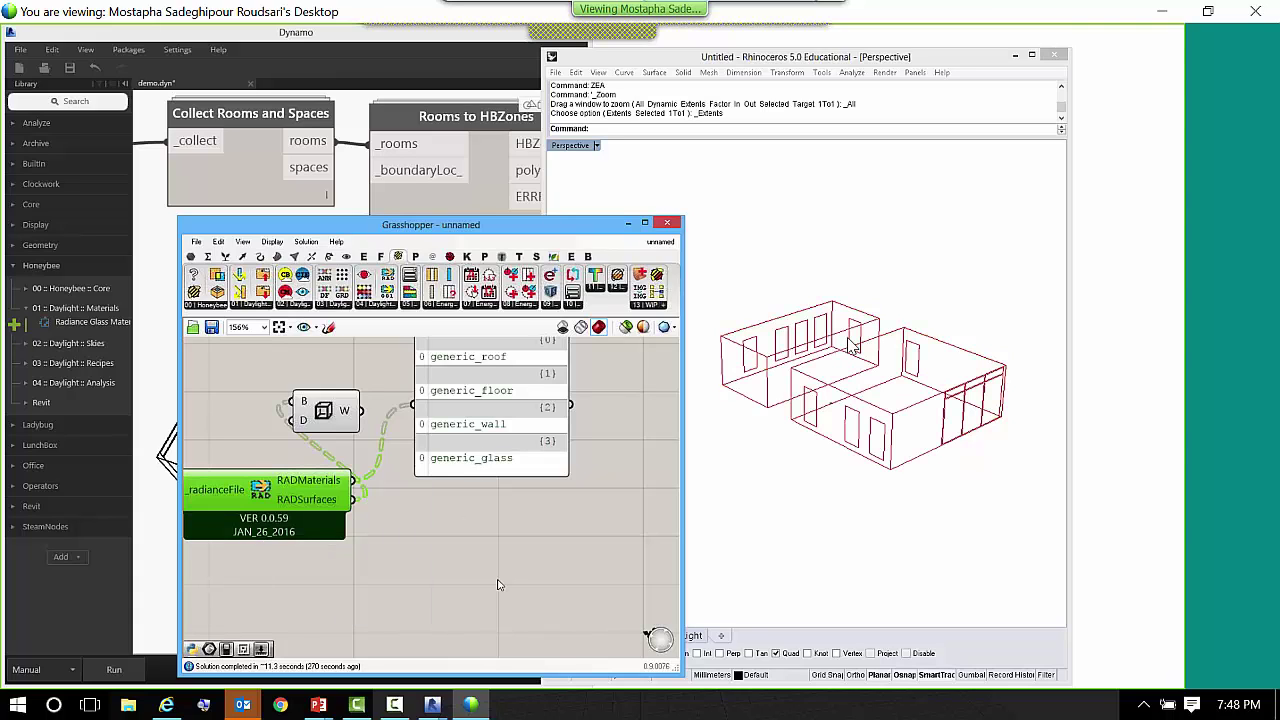
- Search the canvas for a branch component, replacing the initial 'tree' query
double_click(415, 564)
type("tree")
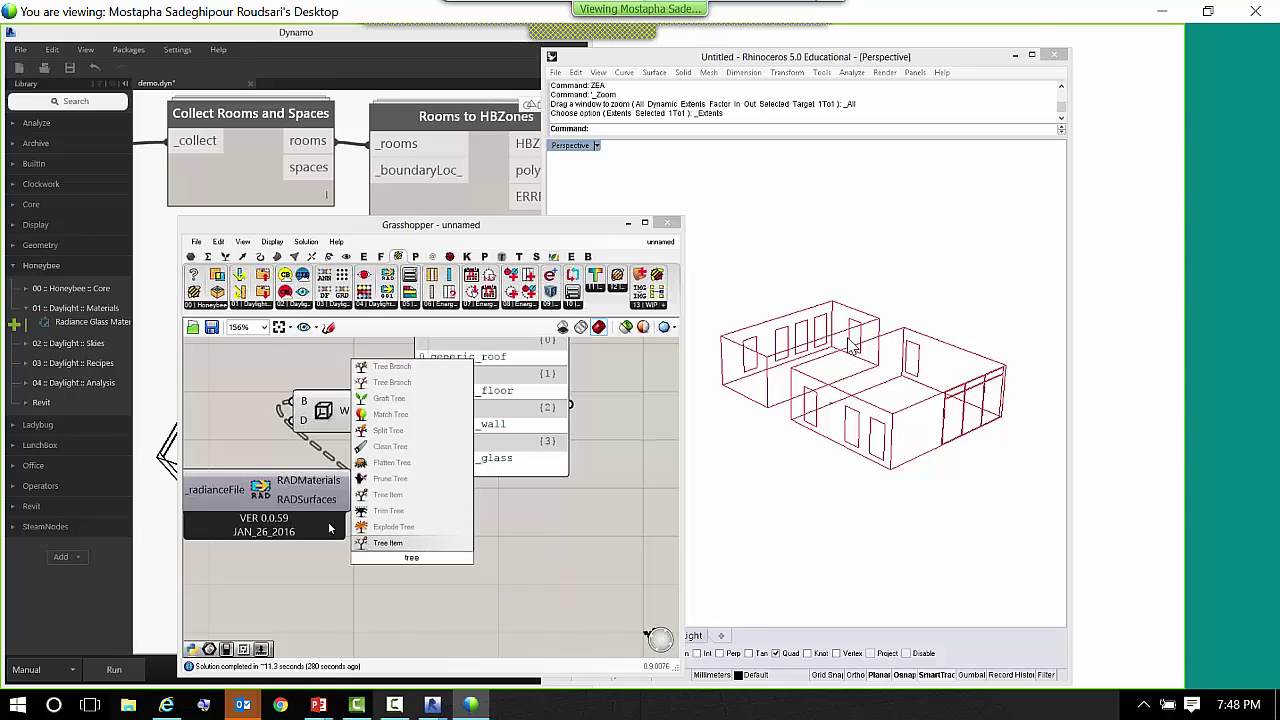
key("BackSpace")
key("BackSpace")
key("BackSpace")
key("BackSpace")
type("branc")
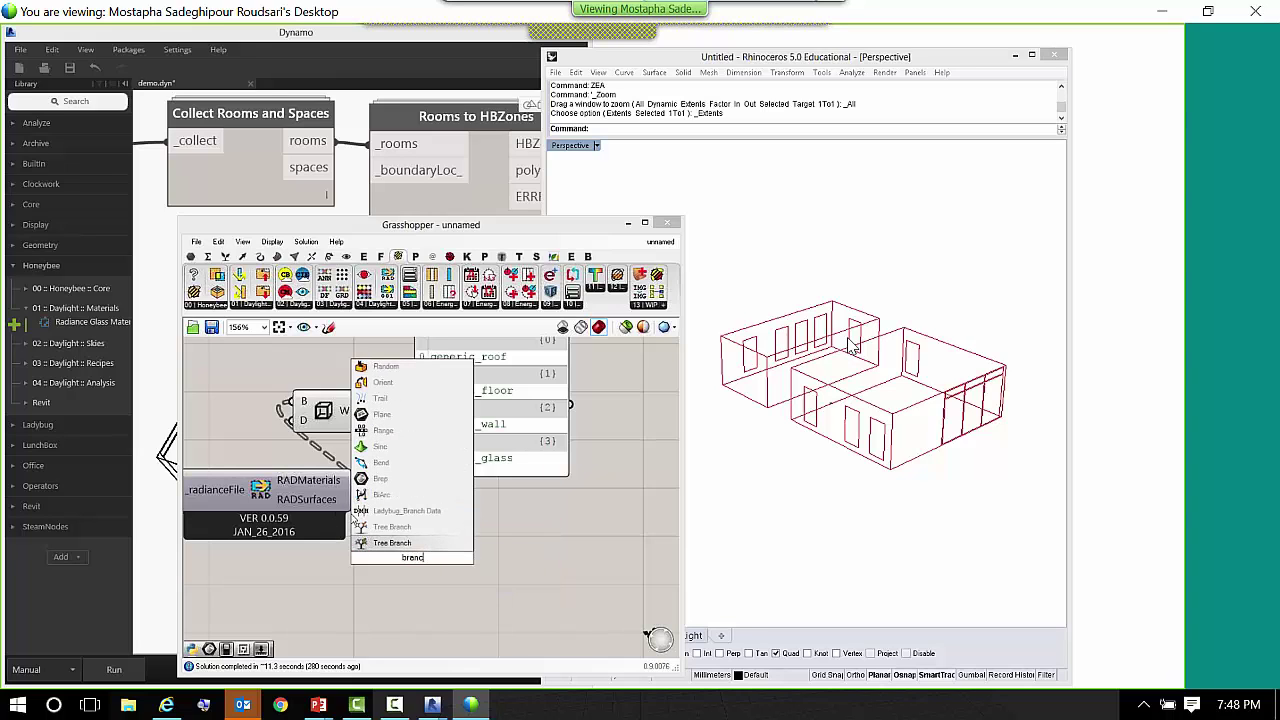
- Add a Tree Branch on RADSurfaces with a path slider set to 3
left_click(370, 543)
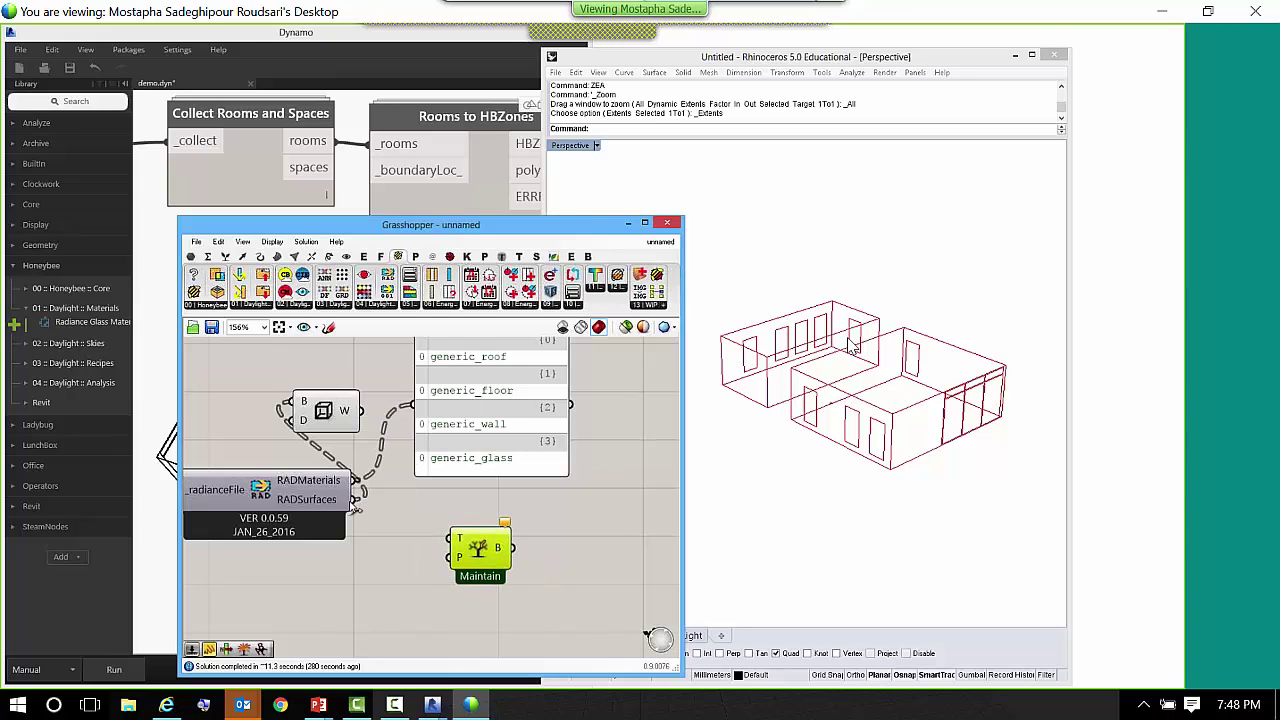
left_click_drag(354, 499, 450, 538)
double_click(348, 573)
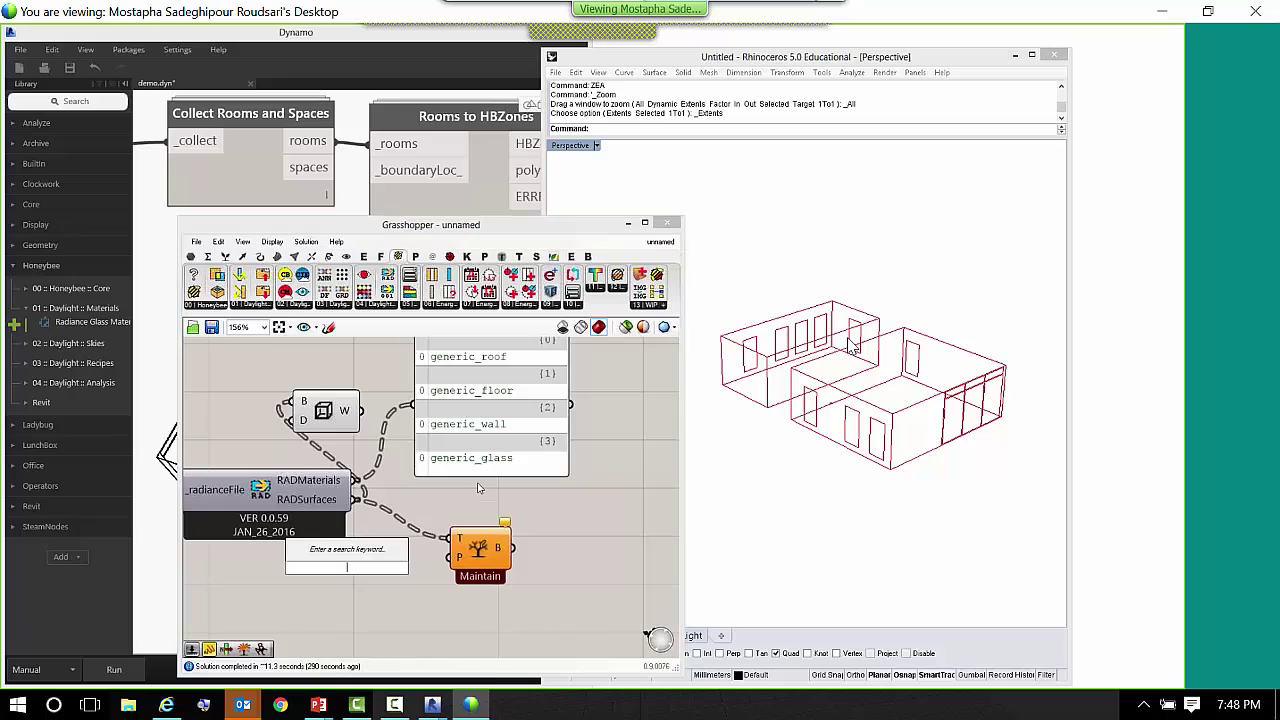
type("3")
key("Return")
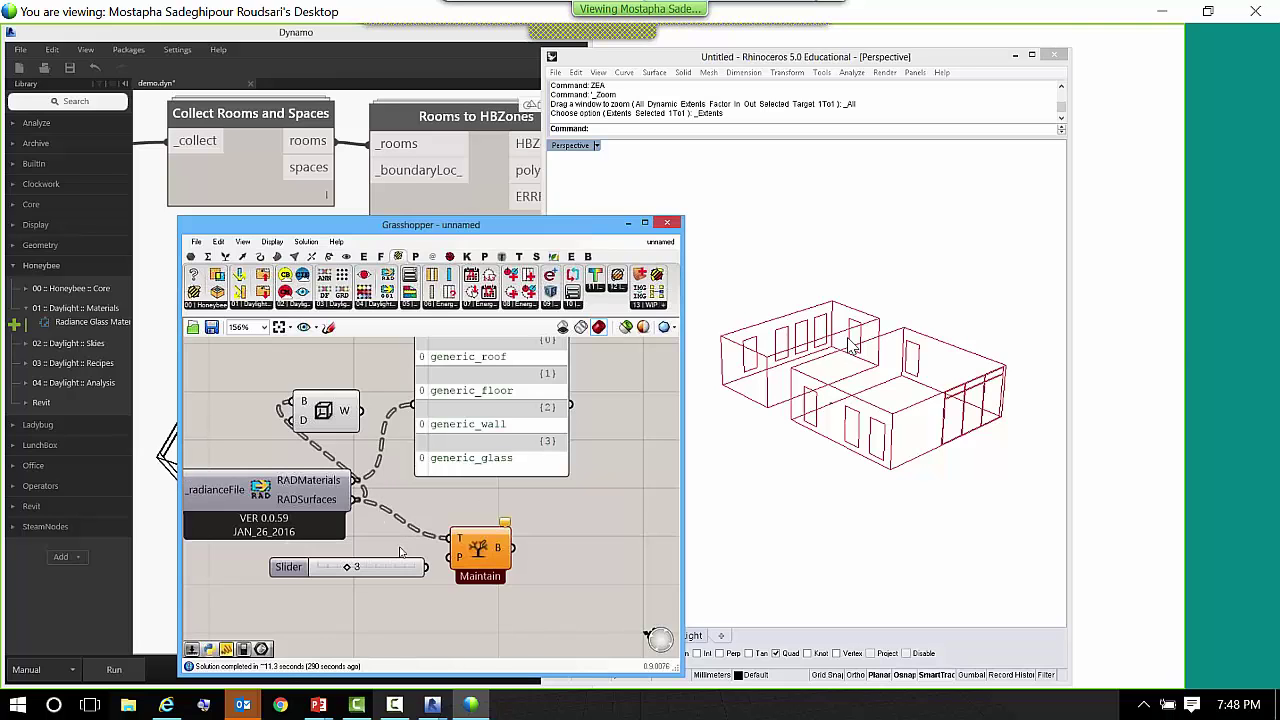
left_click_drag(427, 567, 449, 557)
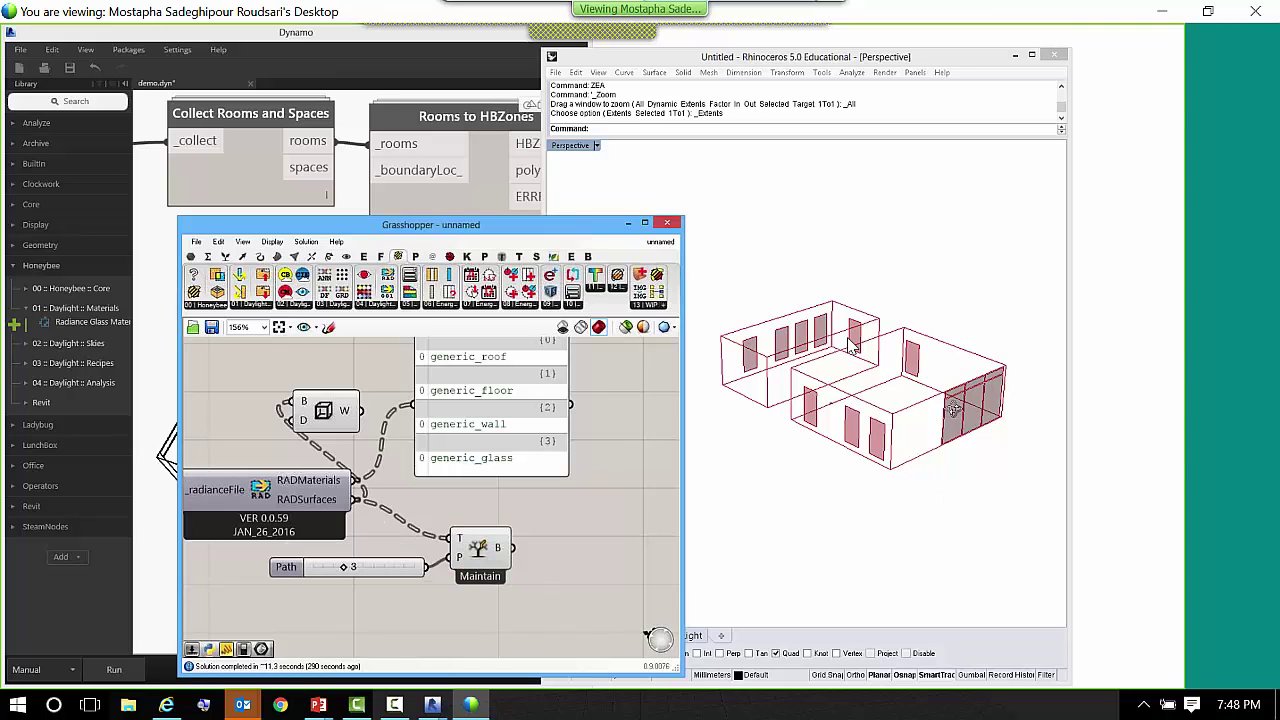
- Try branch path 2, return to 3 for the glass, then switch to Dynamo
mouse_move(954, 410)
right_mouse_down()
mouse_move(975, 424)
mouse_move(962, 420)
right_mouse_up()
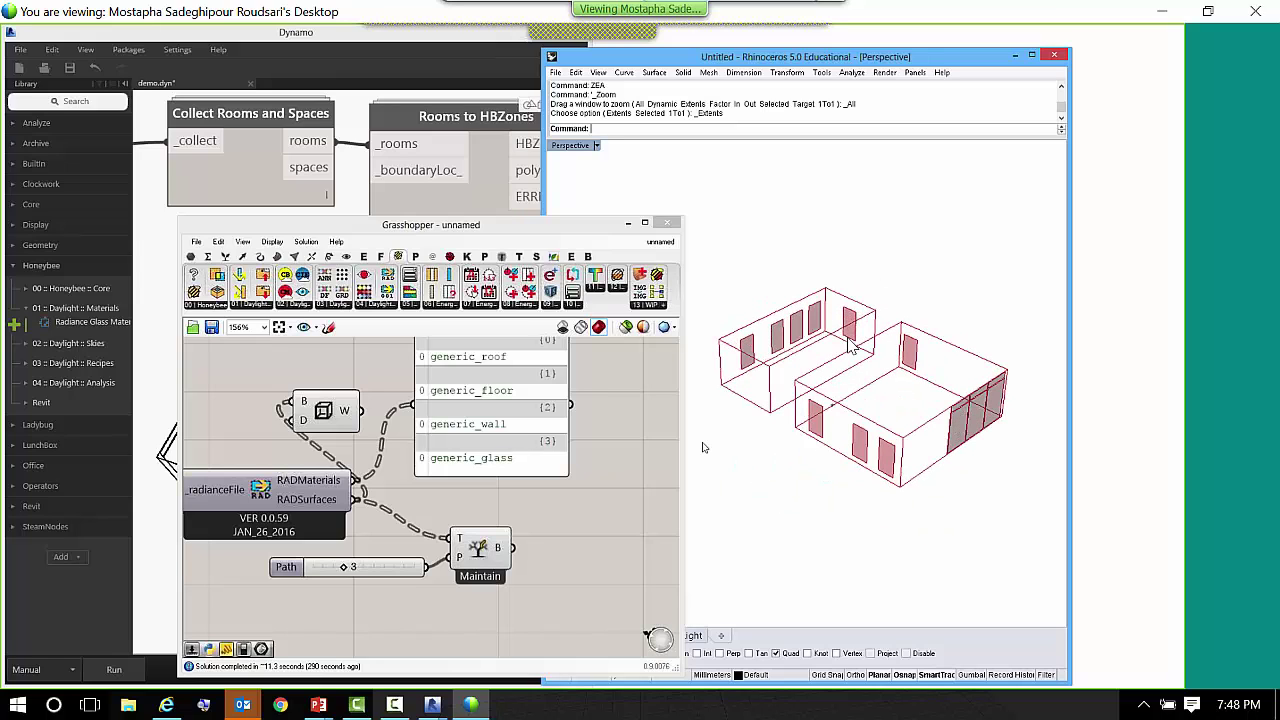
left_click(348, 568)
left_click_drag(348, 568, 336, 570)
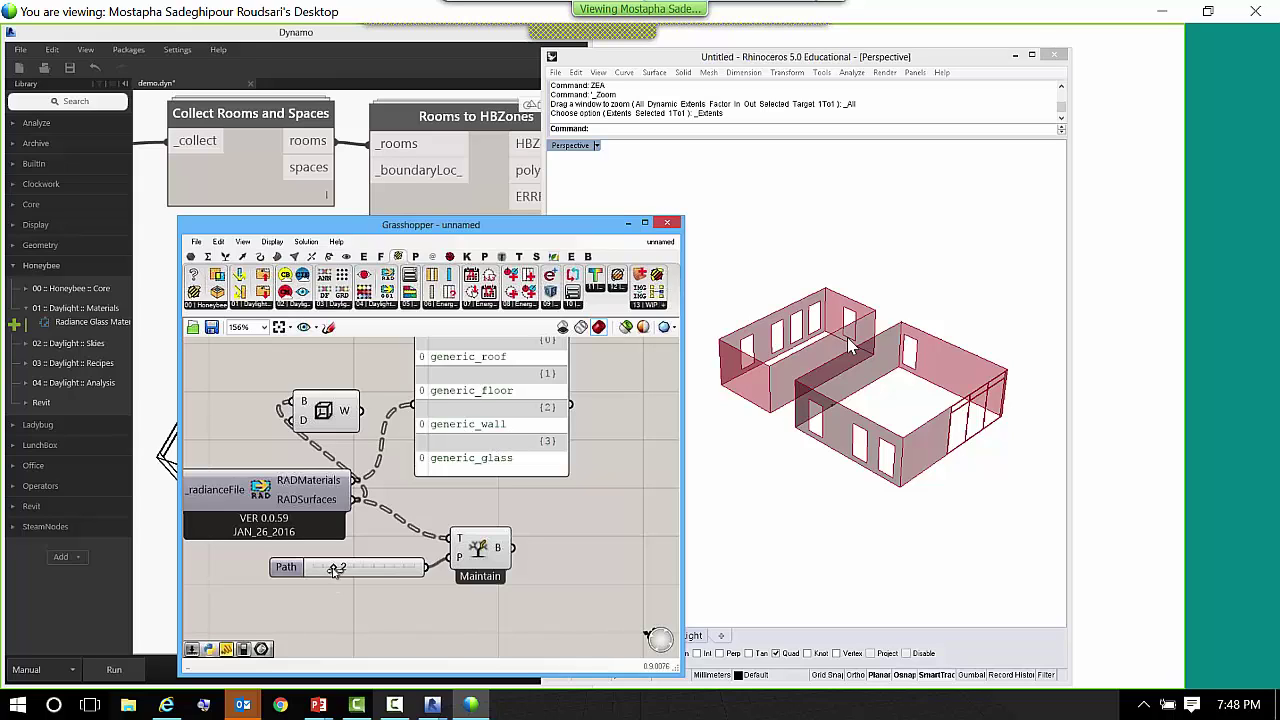
mouse_move(333, 568)
left_mouse_down()
mouse_move(314, 568)
mouse_move(343, 568)
left_mouse_up()
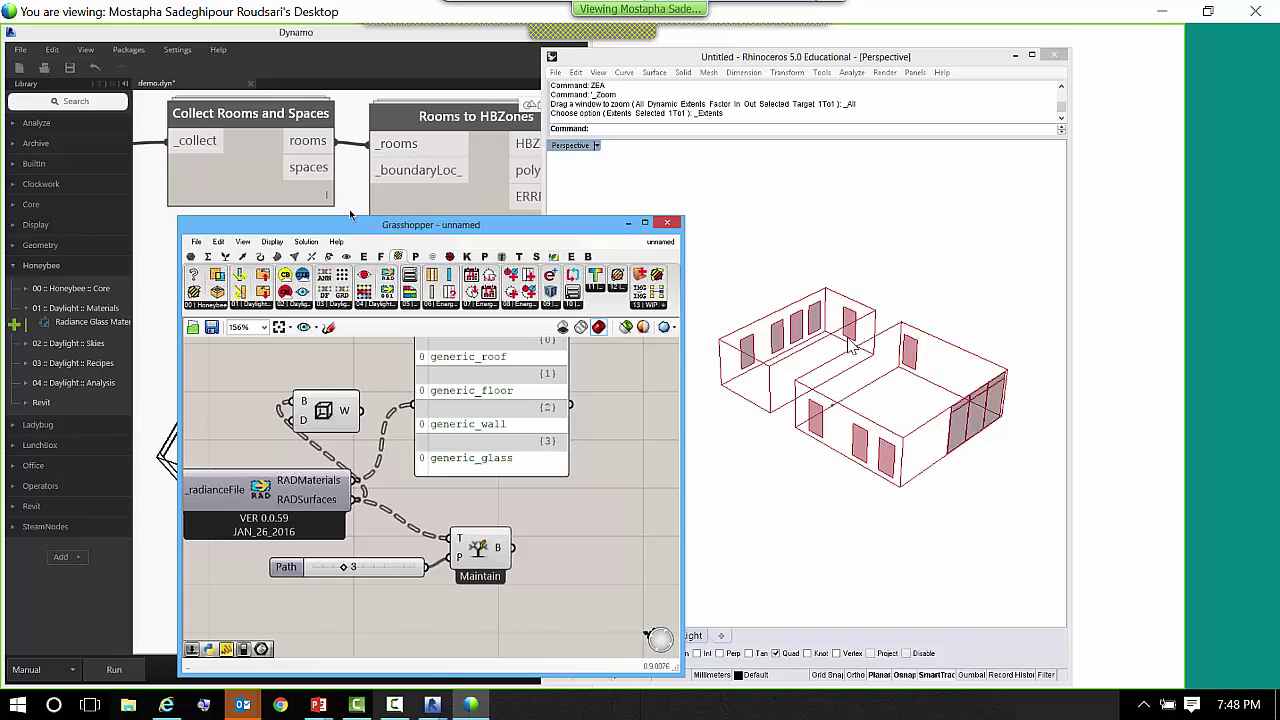
left_click(357, 195)
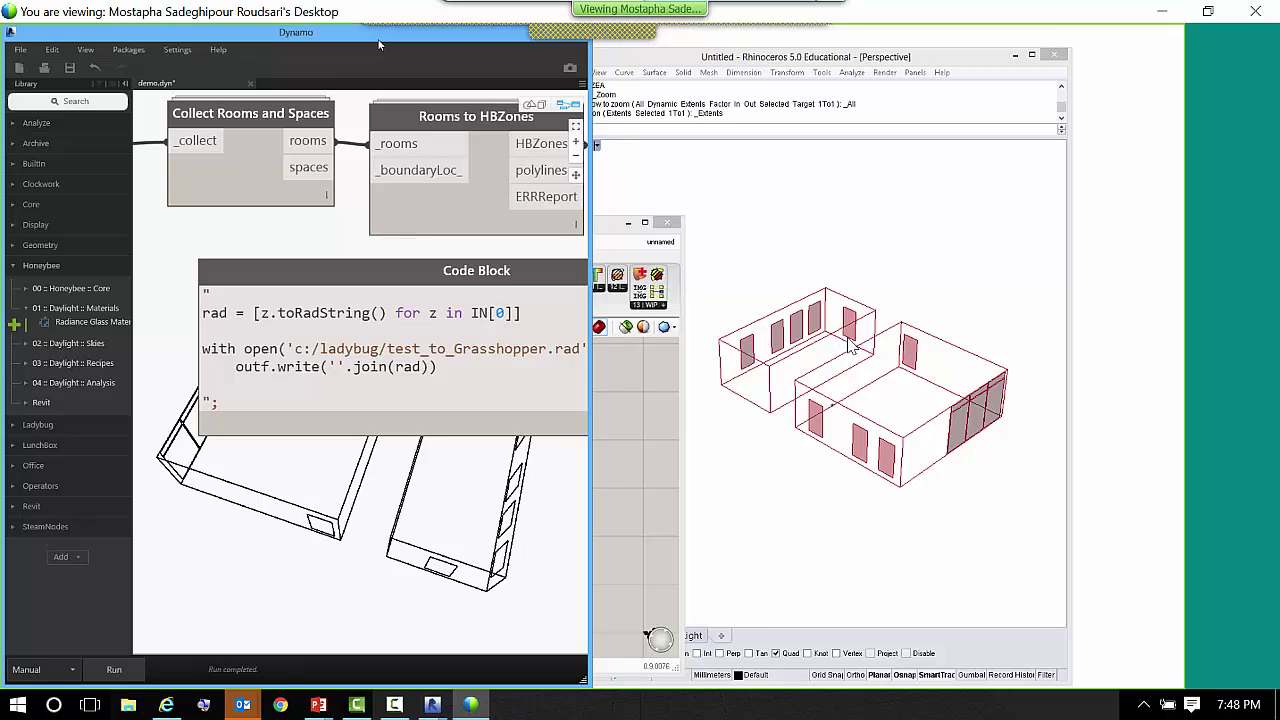
- Inspect the M_Fixed window in the Revit plan's right wall, then orbit the Rhino model
left_click_drag(379, 44, 448, 367)
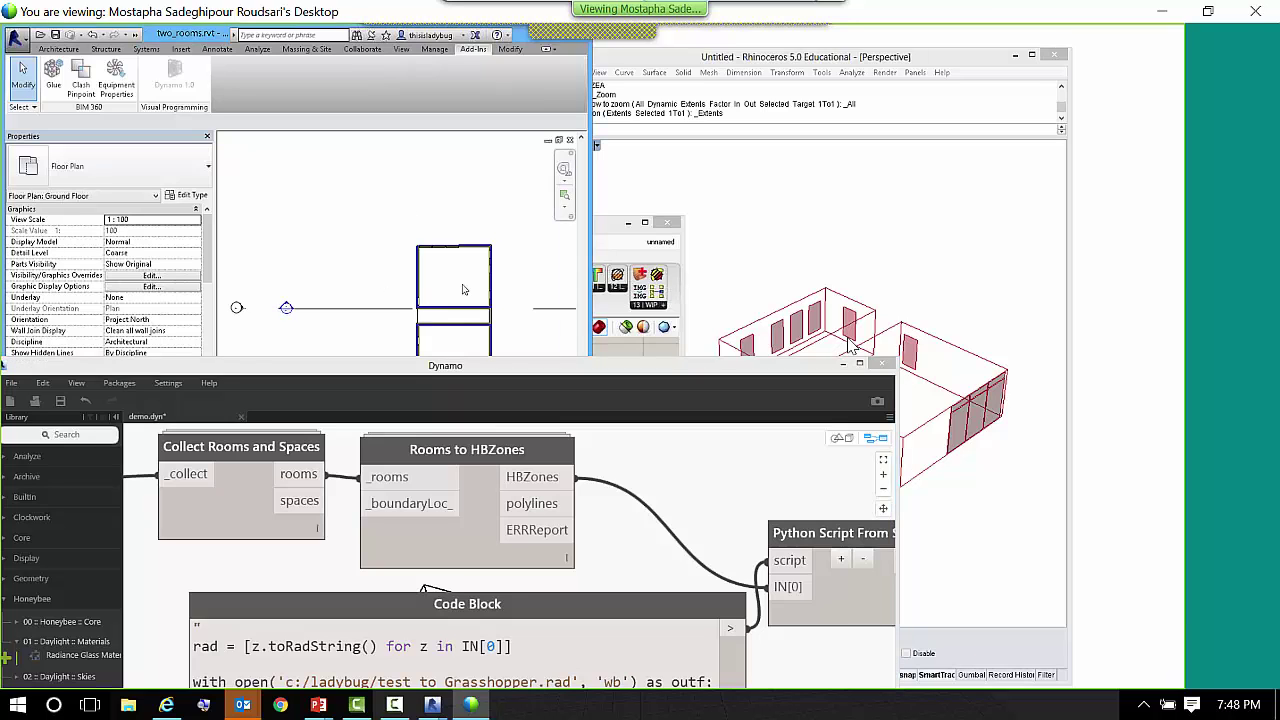
scroll(463, 289, "up", 3)
left_click(517, 214)
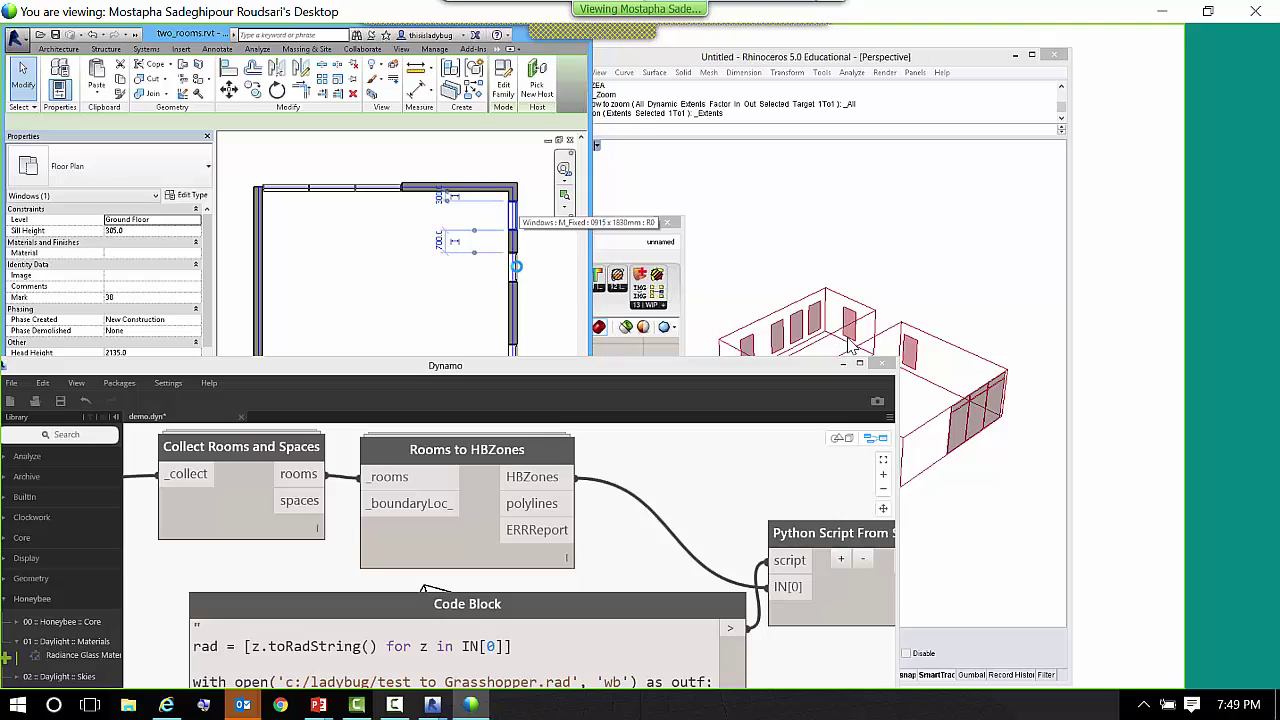
key("Escape")
scroll(517, 266, "up", 1)
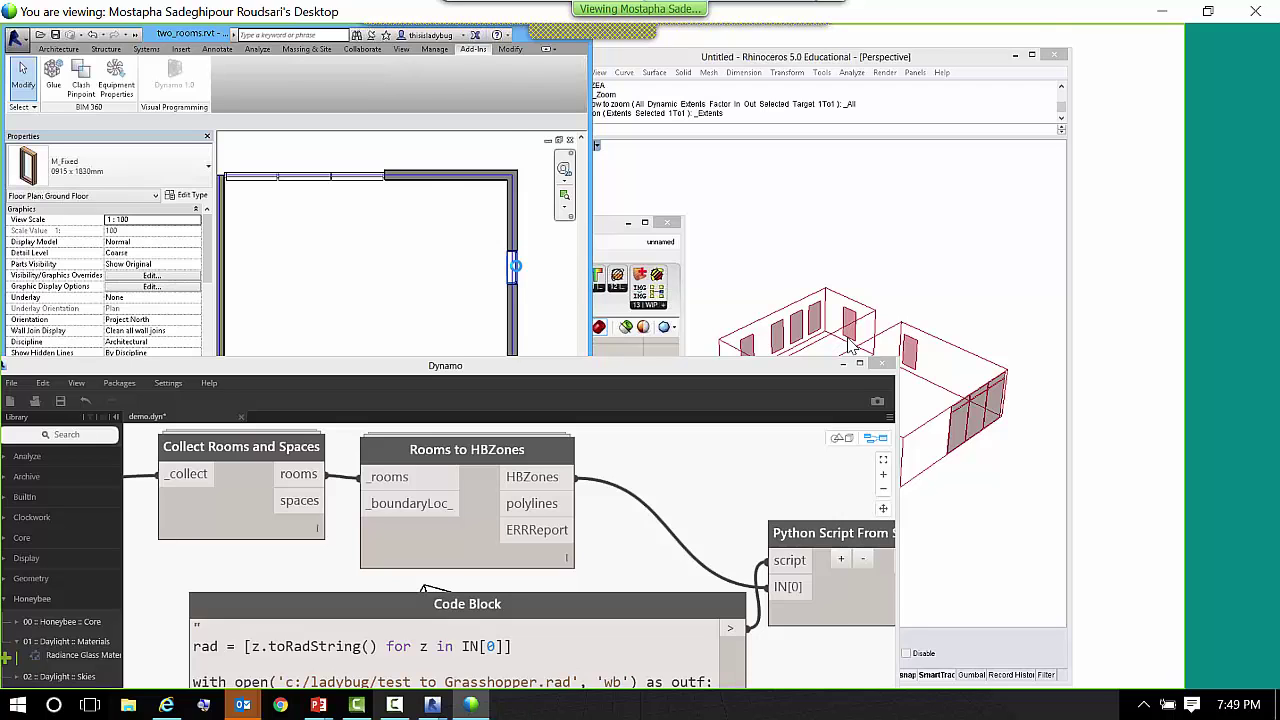
left_click(513, 265)
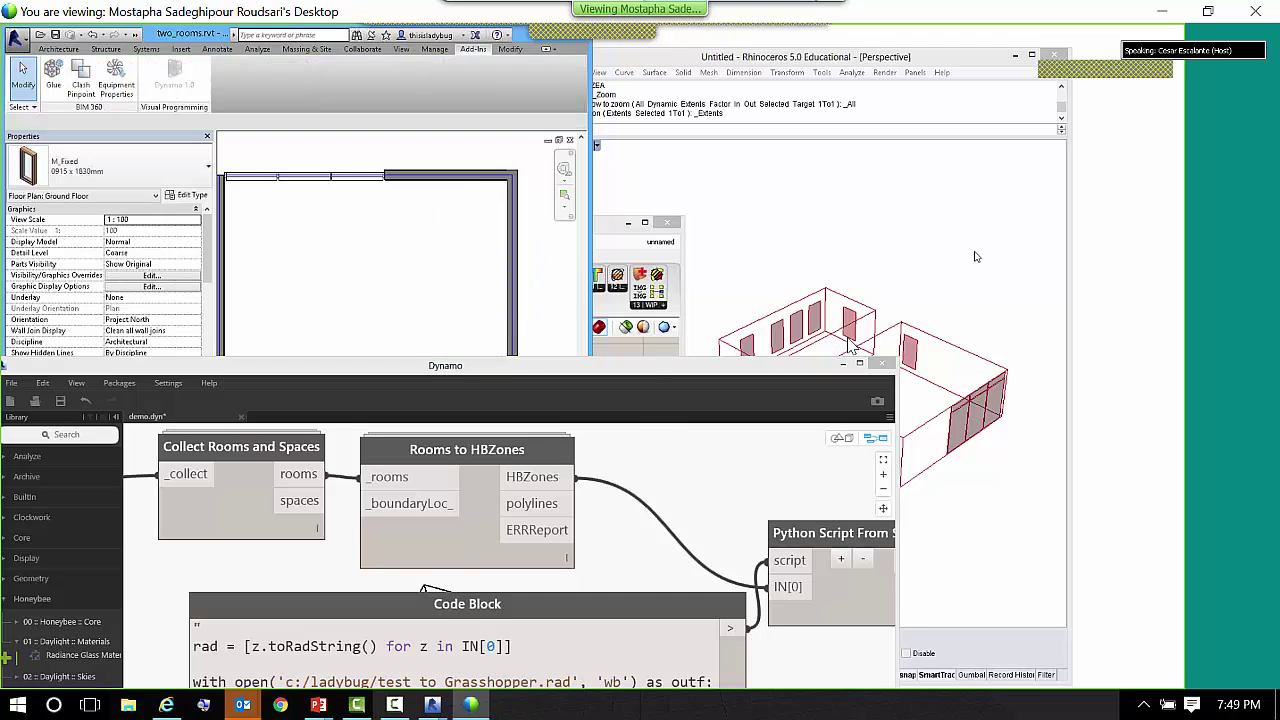
right_click_drag(976, 257, 731, 280)
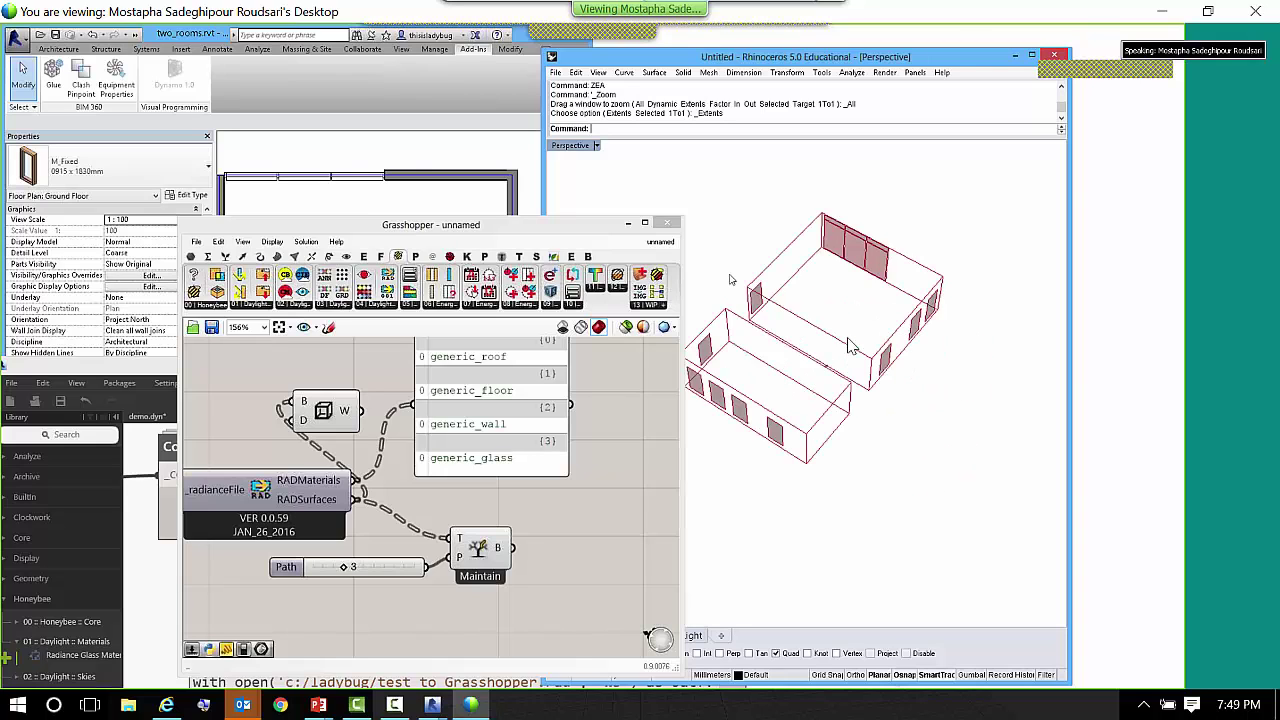
- Move Grasshopper aside and bring the Dynamo window up in front of Revit
left_click(395, 222)
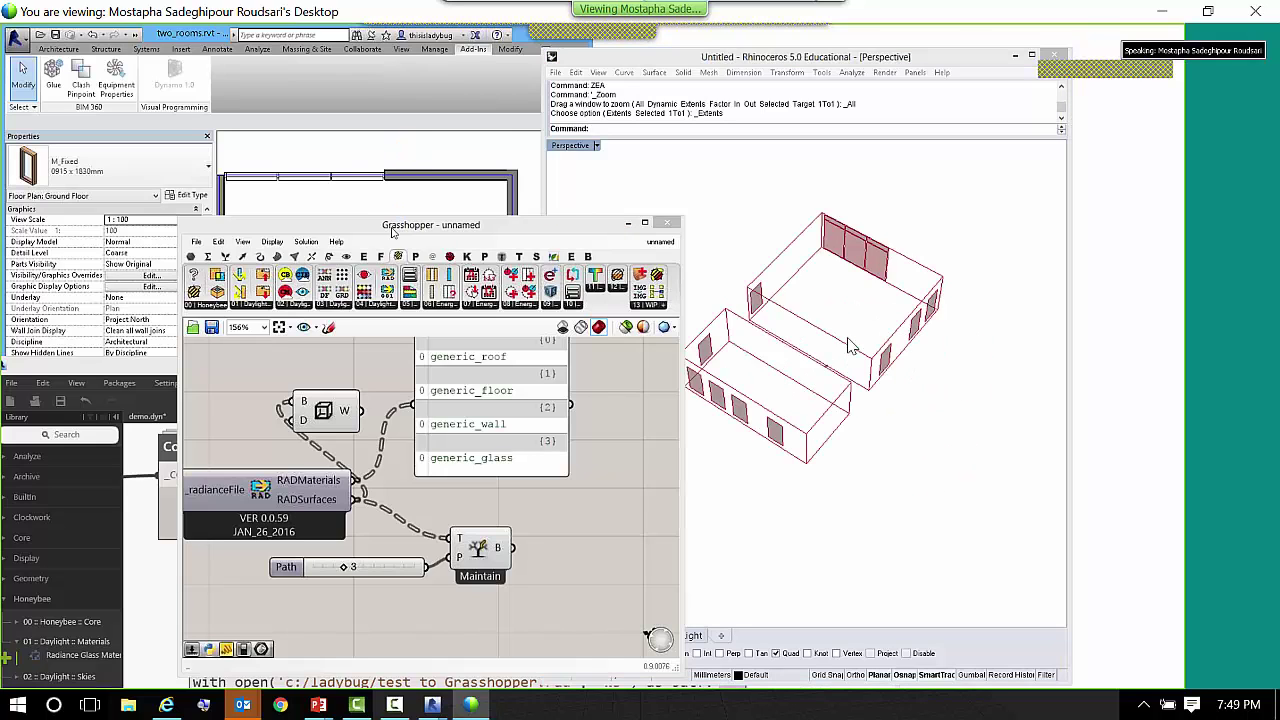
left_click(721, 210)
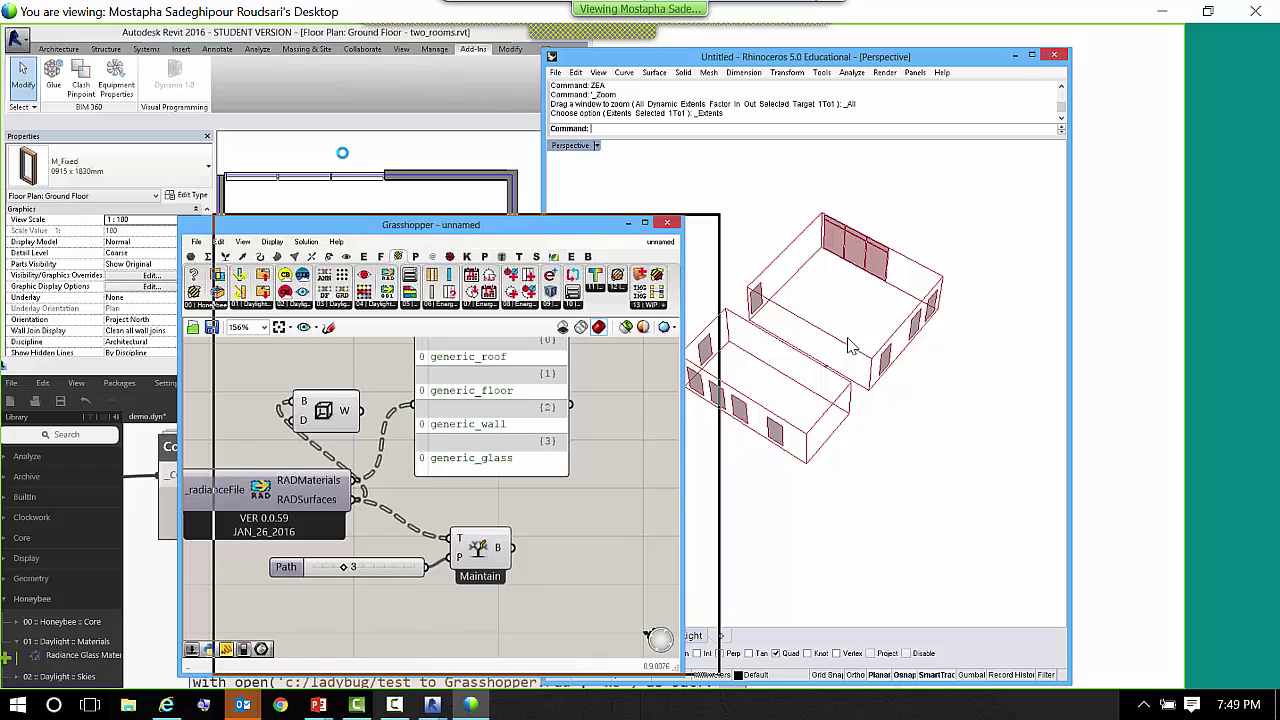
left_click_drag(430, 224, 944, 422)
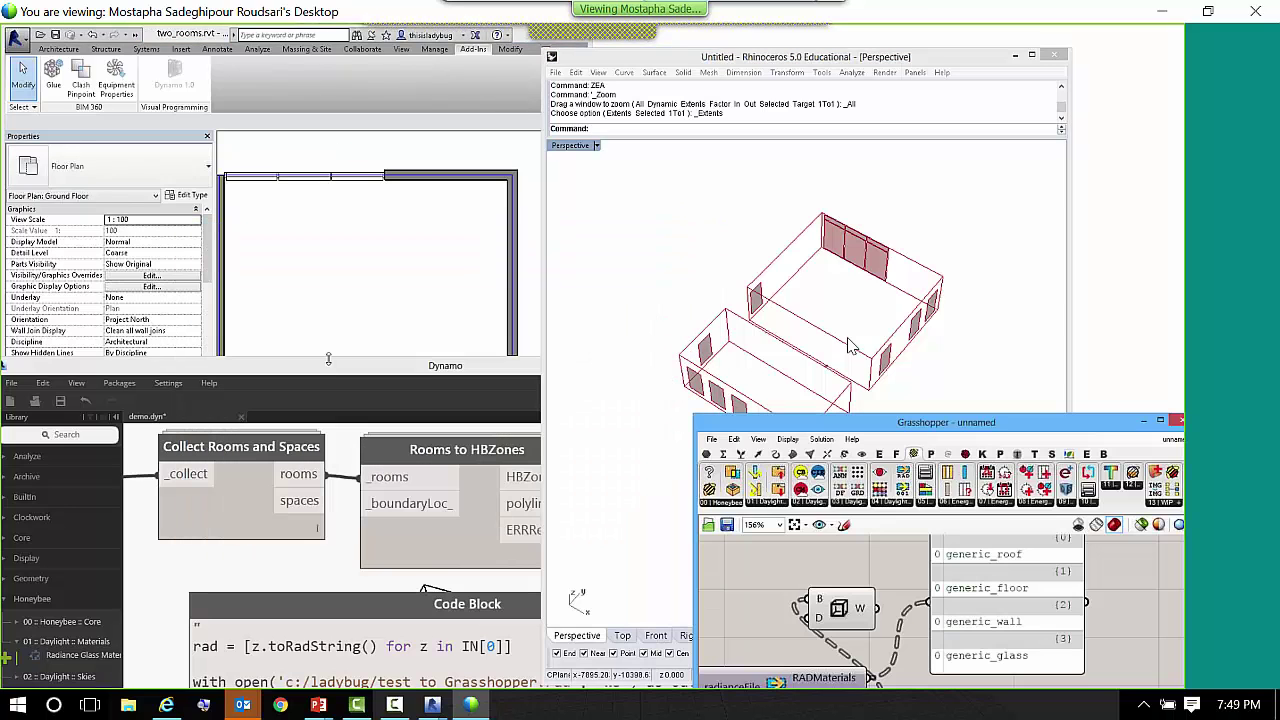
left_click_drag(328, 358, 330, 205)
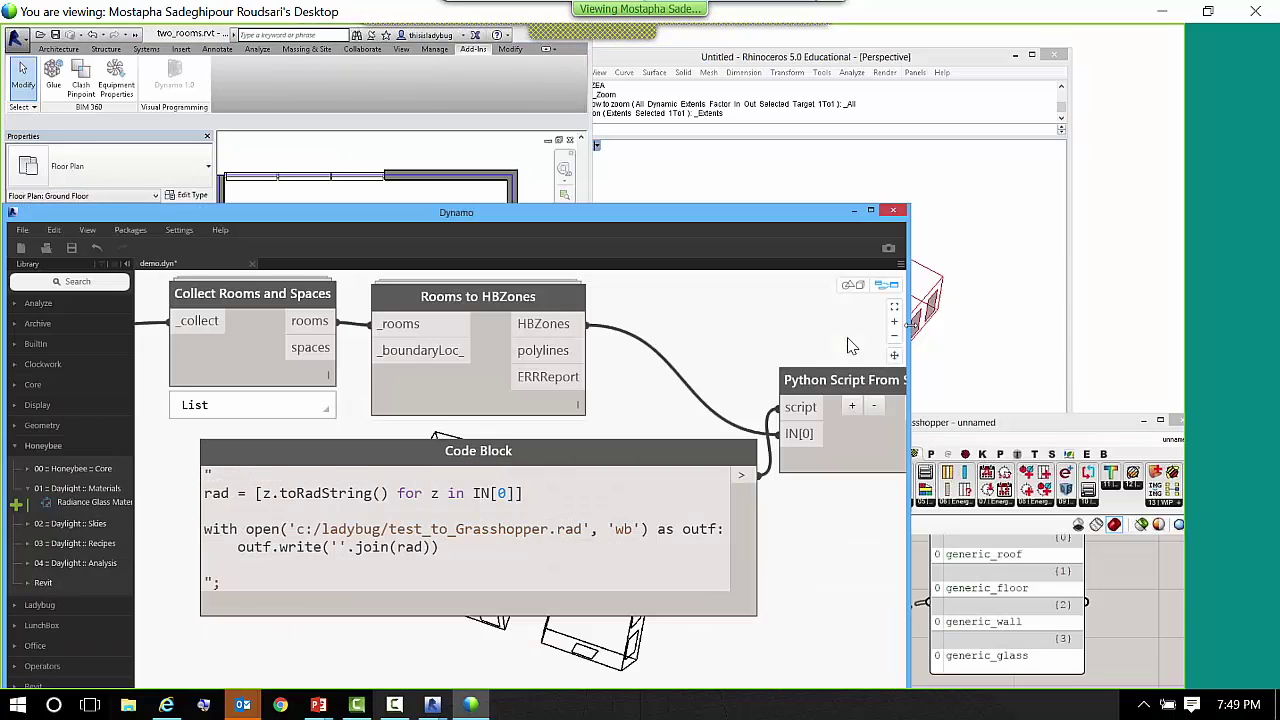
key("alt+Tab")
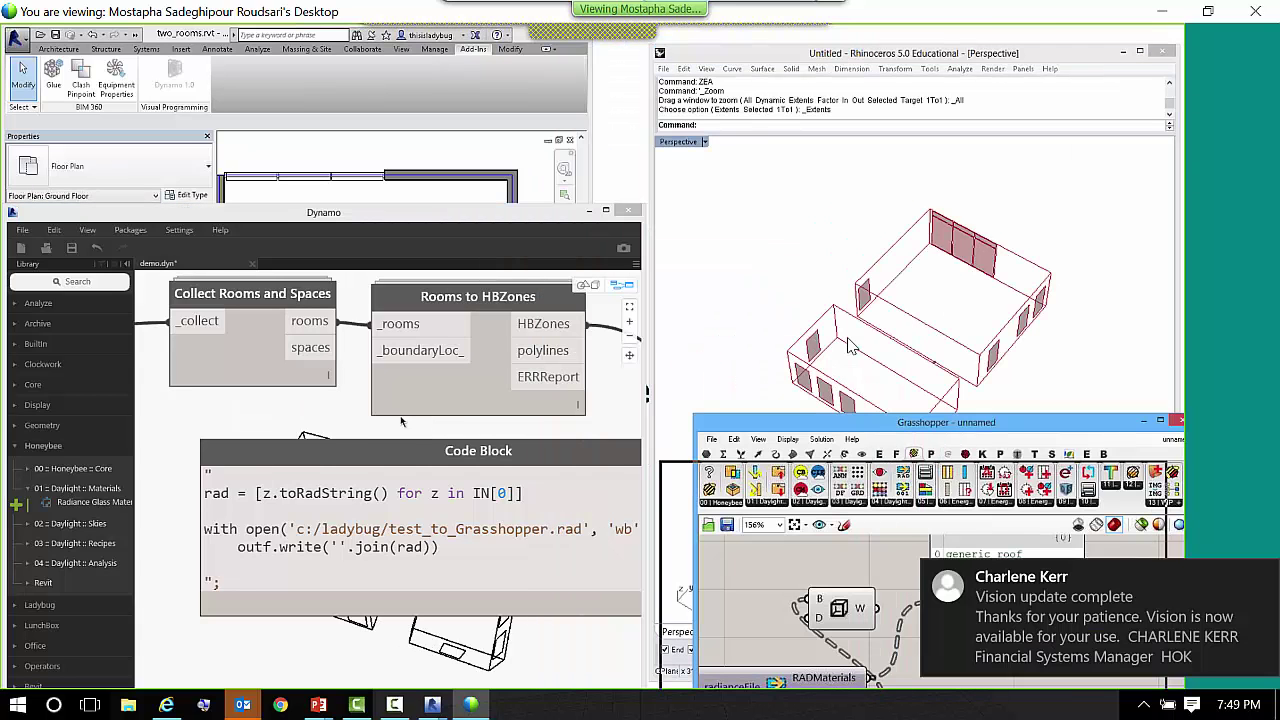
left_click(298, 428)
scroll(360, 415, "down", 4)
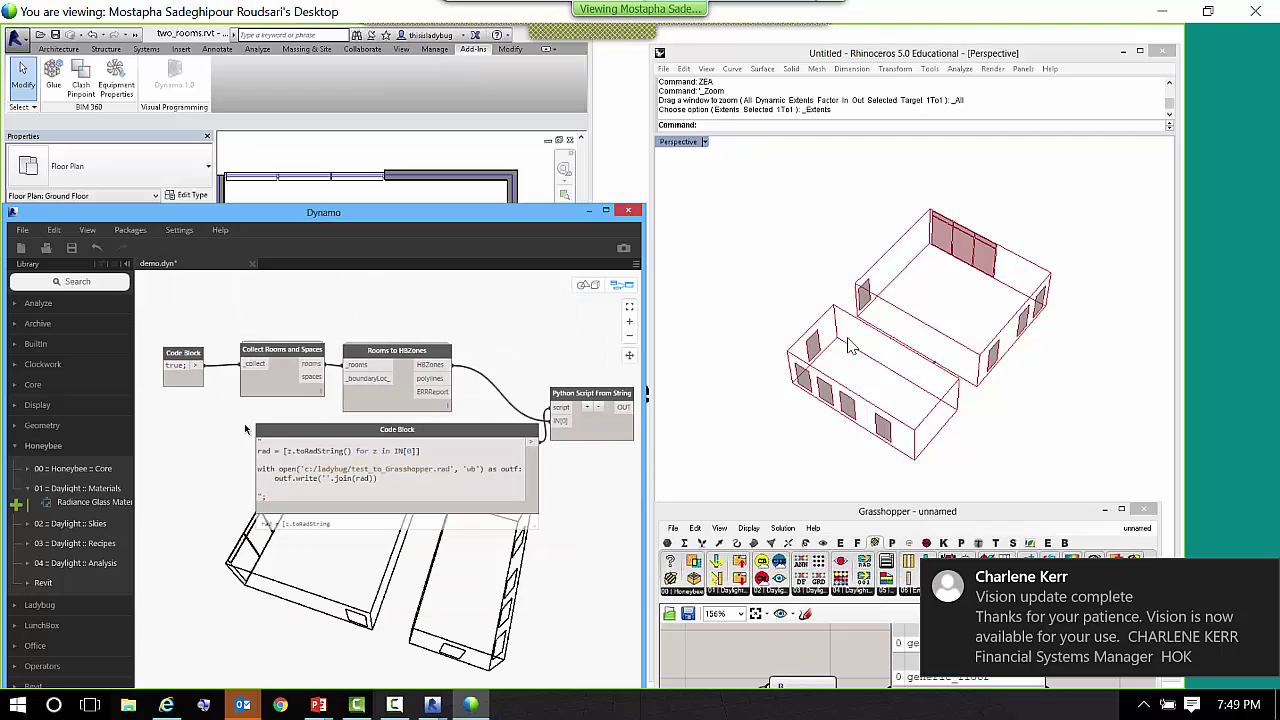
scroll(335, 370, "up", 2)
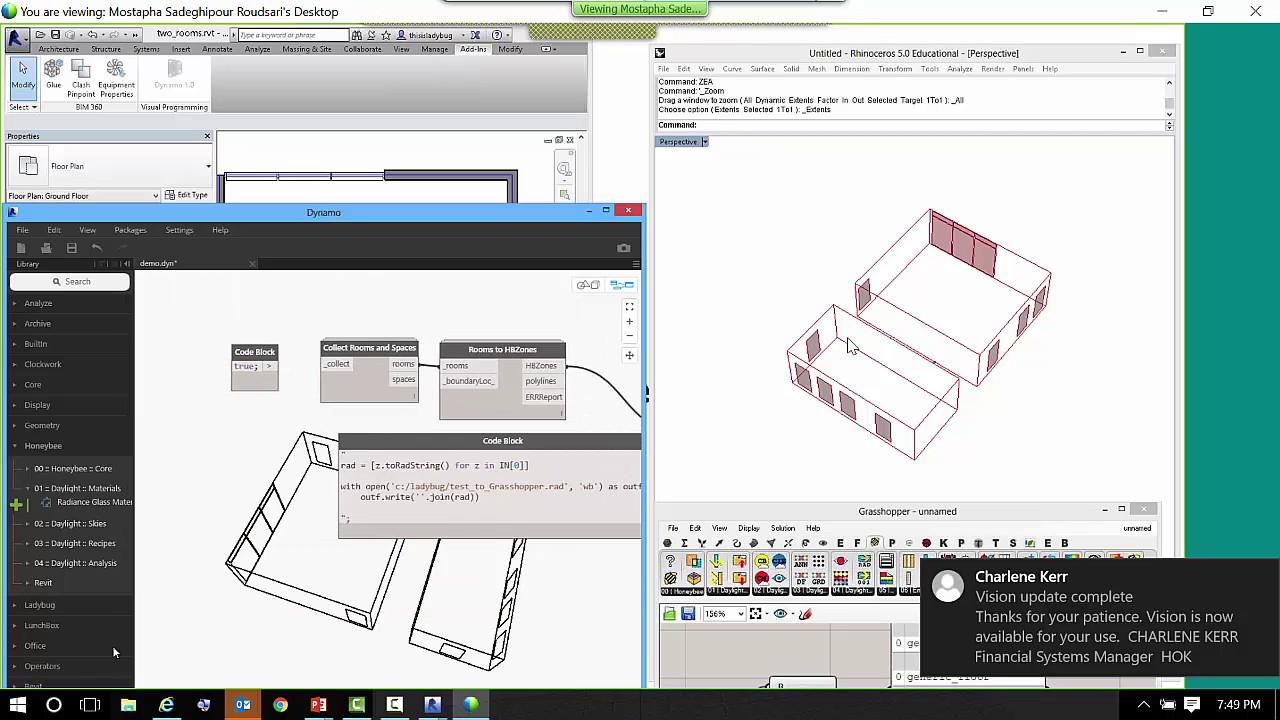
left_click(238, 91)
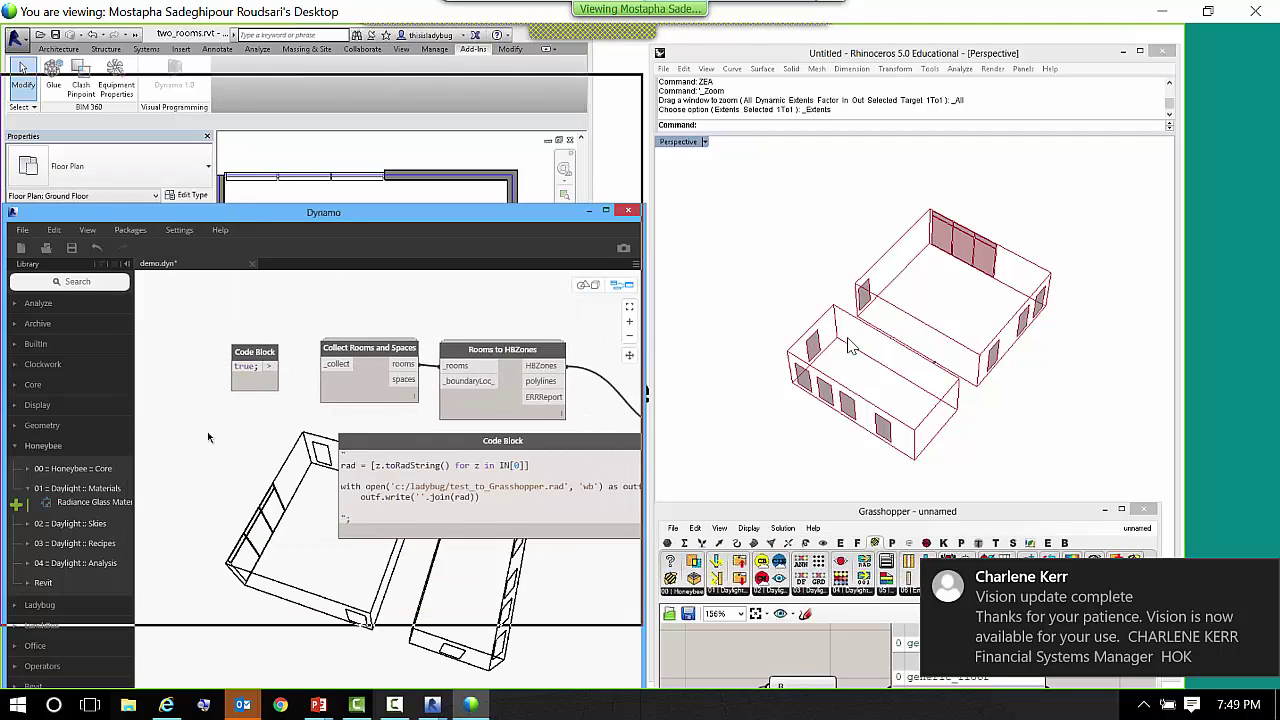
left_click_drag(210, 212, 207, 80)
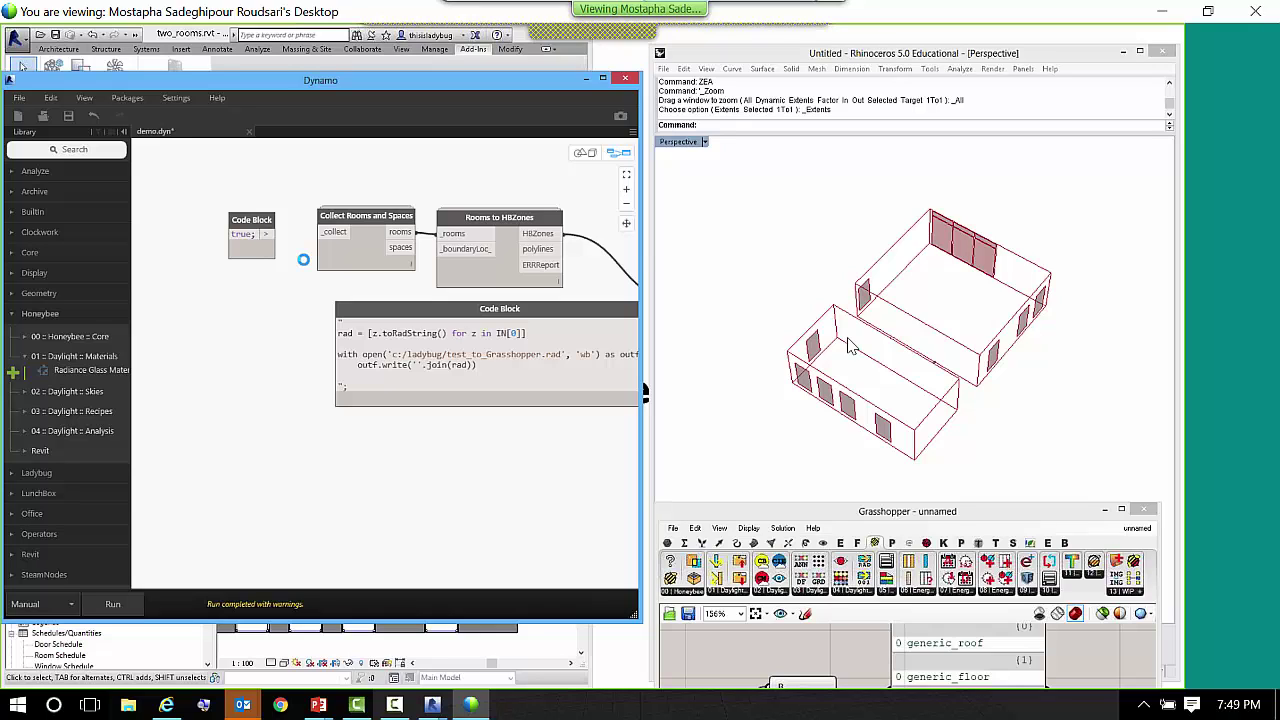
- Wire true into Collect Rooms' _collect, run the graph, and minimize Rhino
left_click(334, 236)
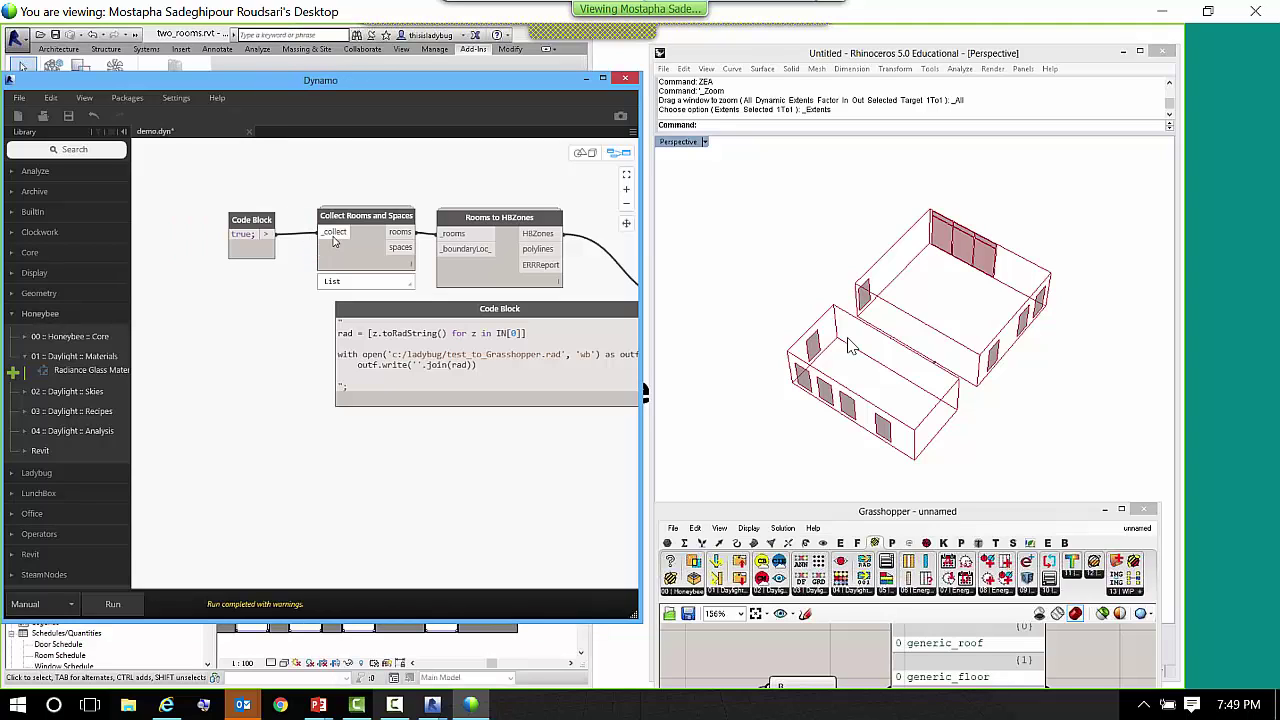
left_click(133, 604)
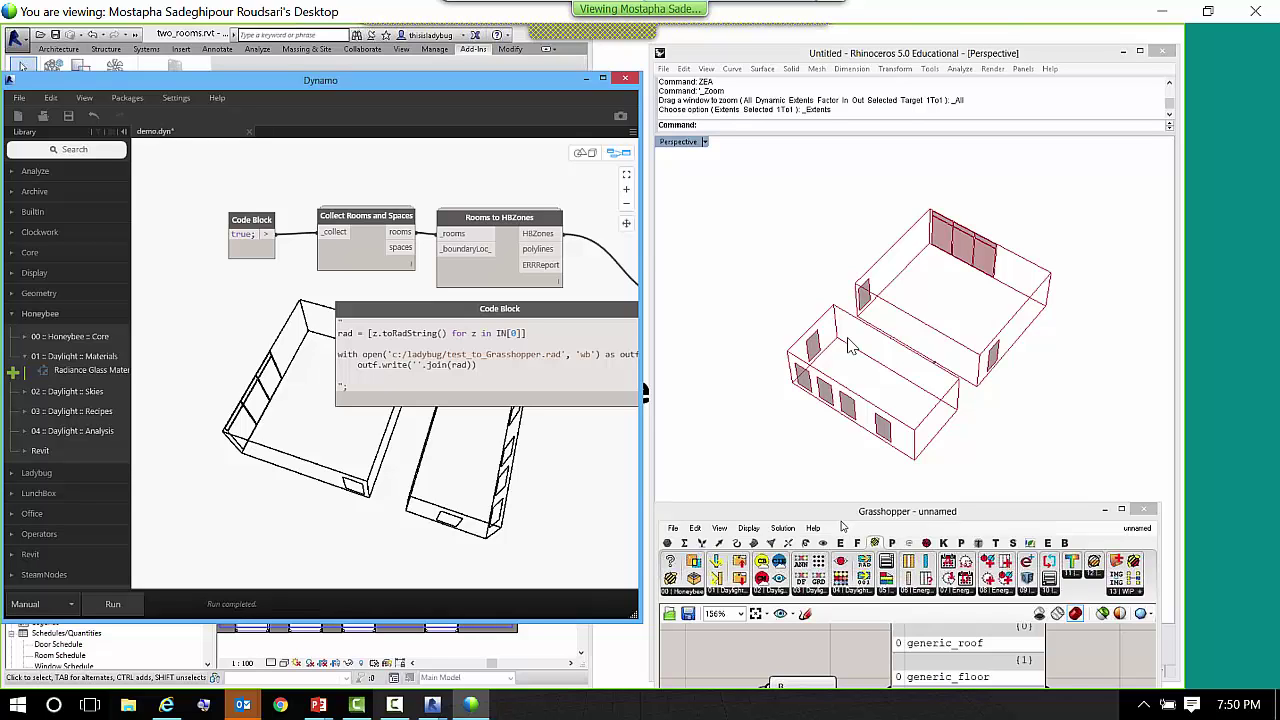
left_click(1125, 53)
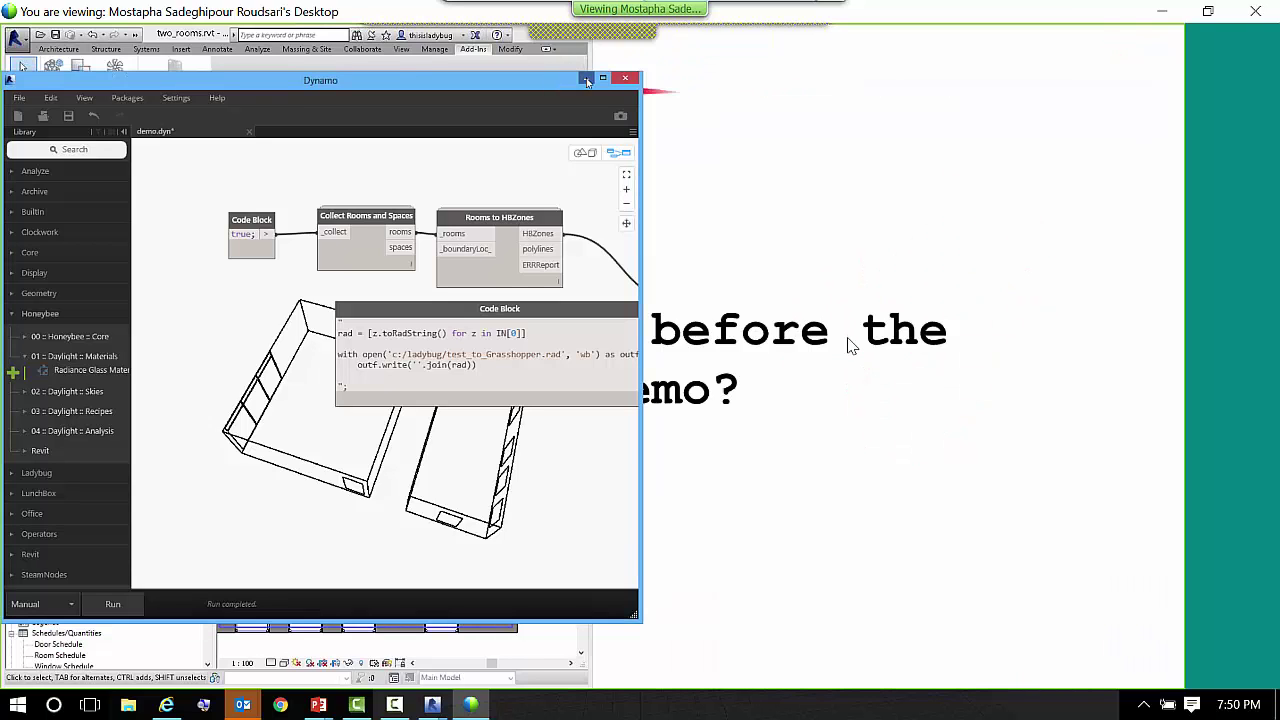
- Minimize Dynamo and advance from the team-photo slide to the Thank you slide
left_click(588, 78)
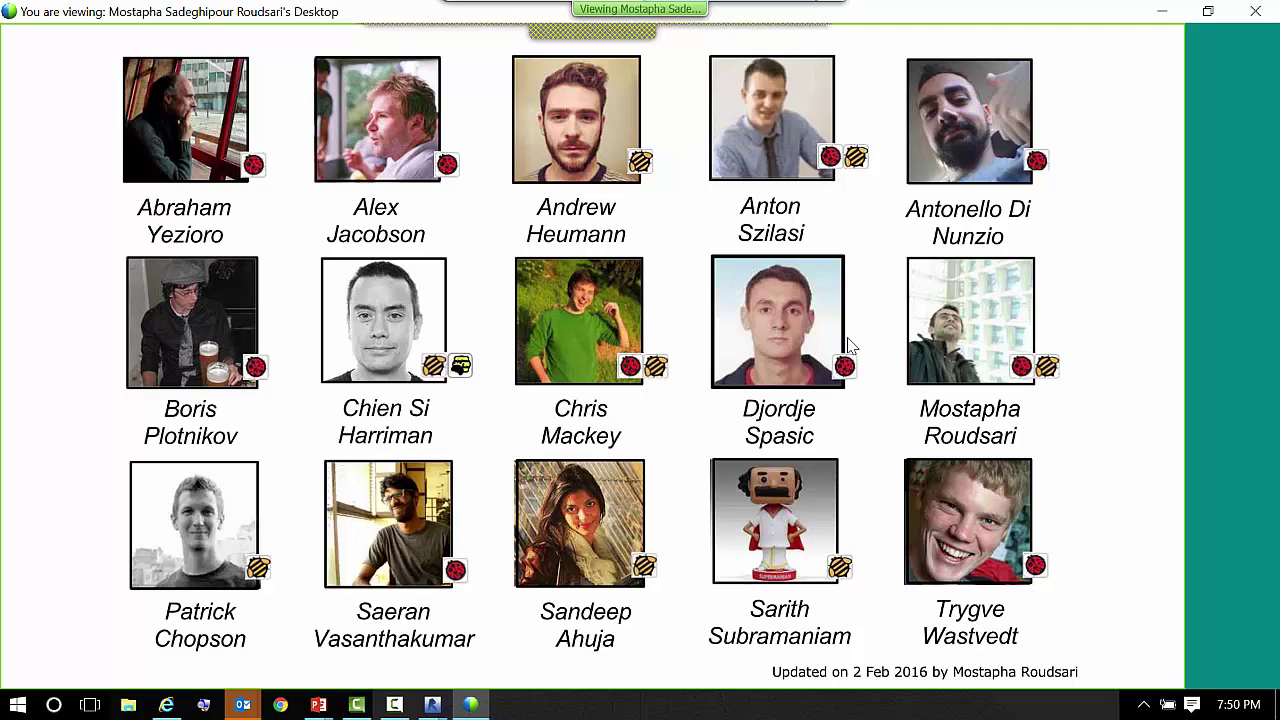
key("Right")
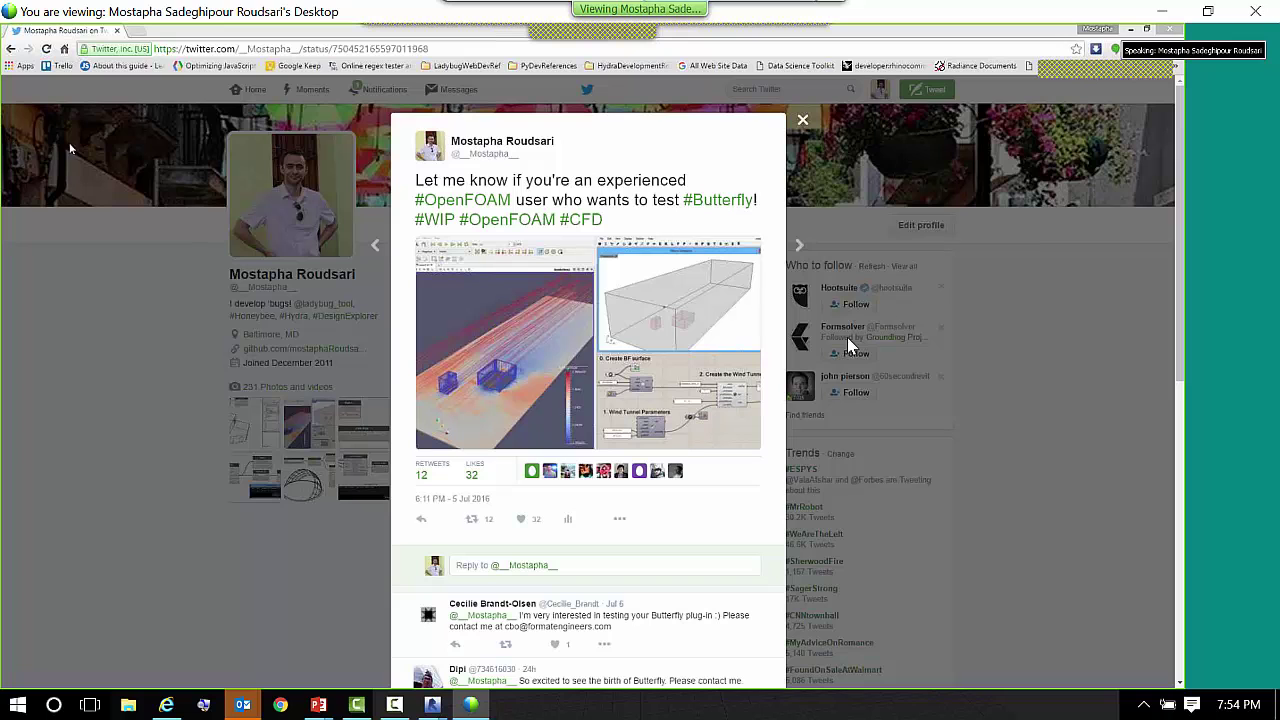
- Close the tweet and load the ladybug_tool Twitter profile by editing the address
left_click(787, 120)
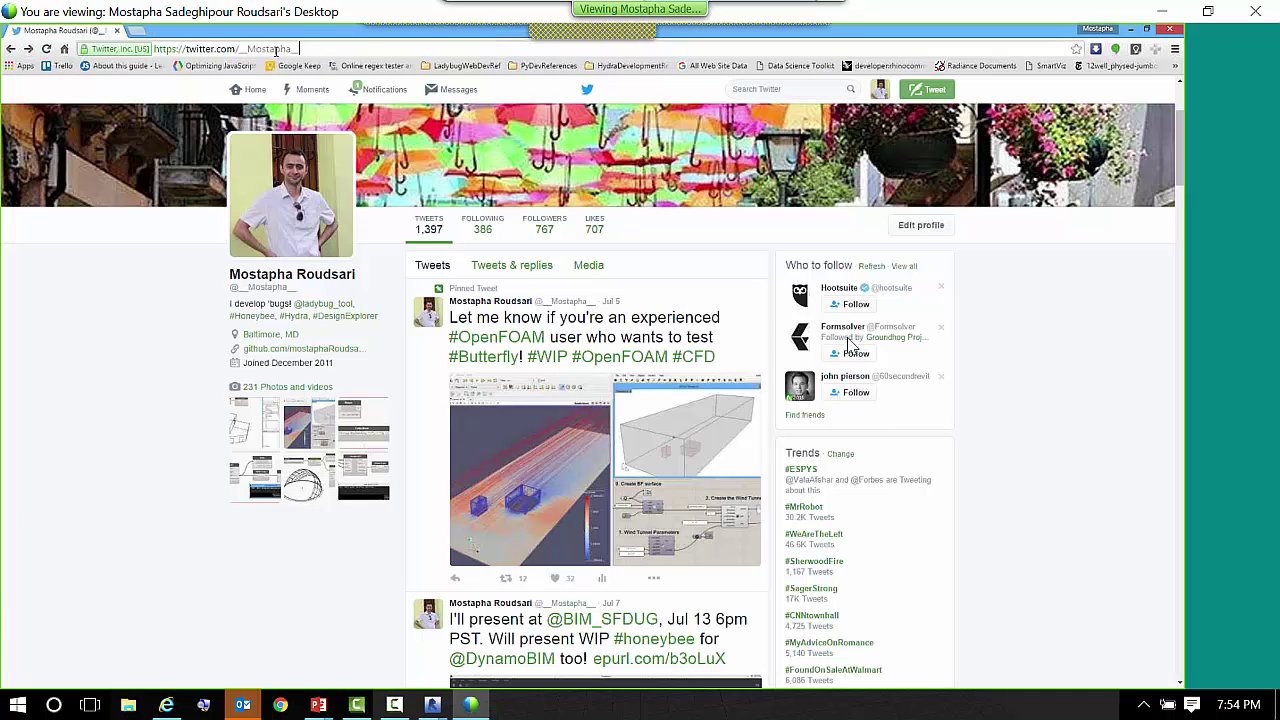
left_click_drag(298, 48, 238, 48)
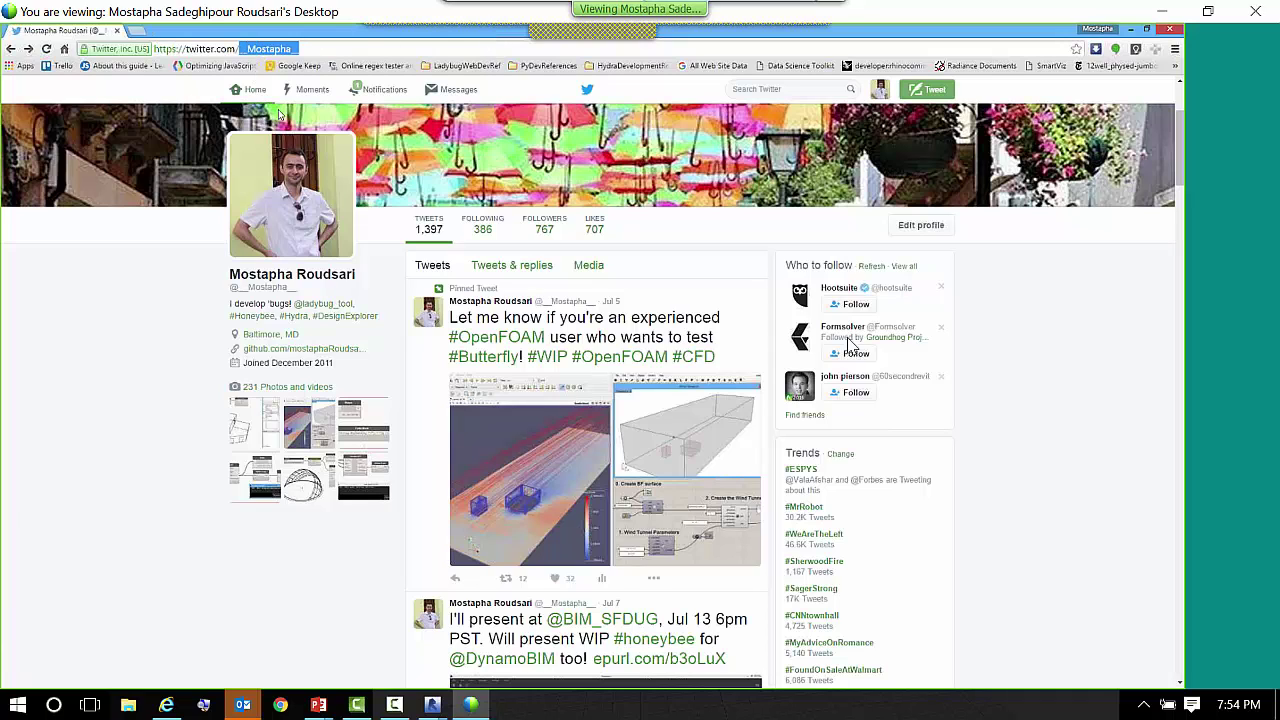
type("ladybug_tool")
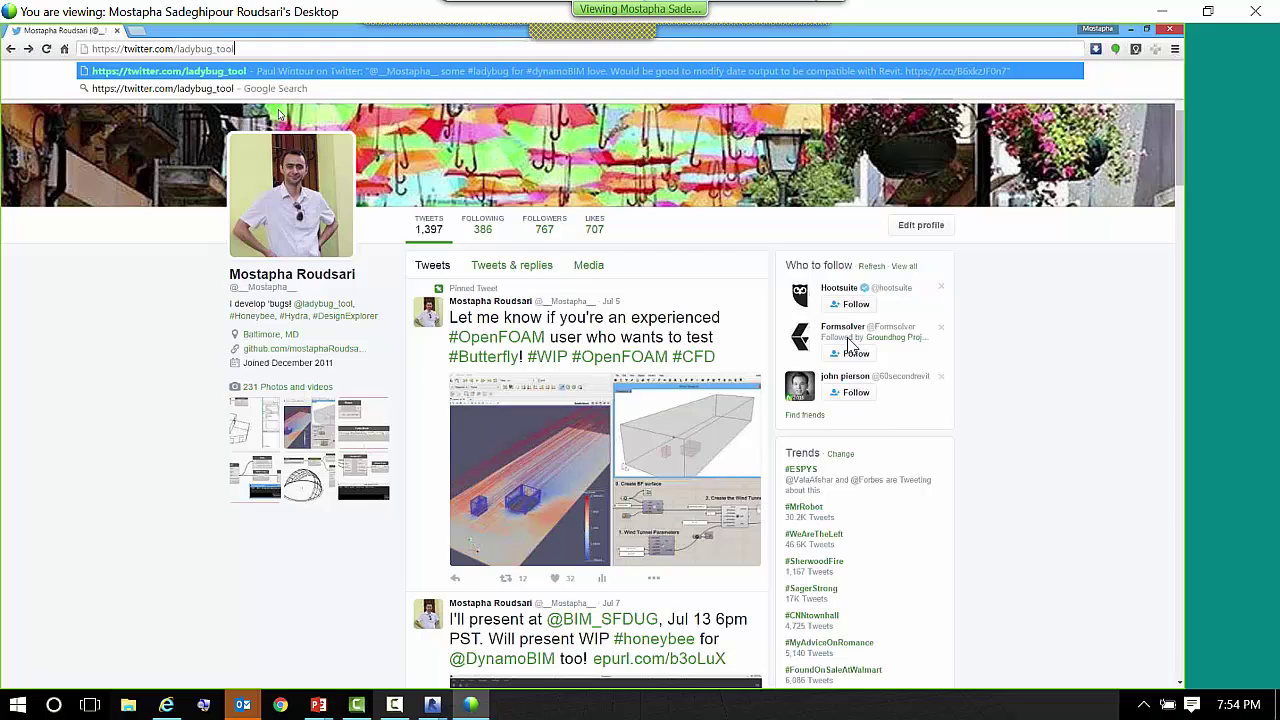
key("Return")
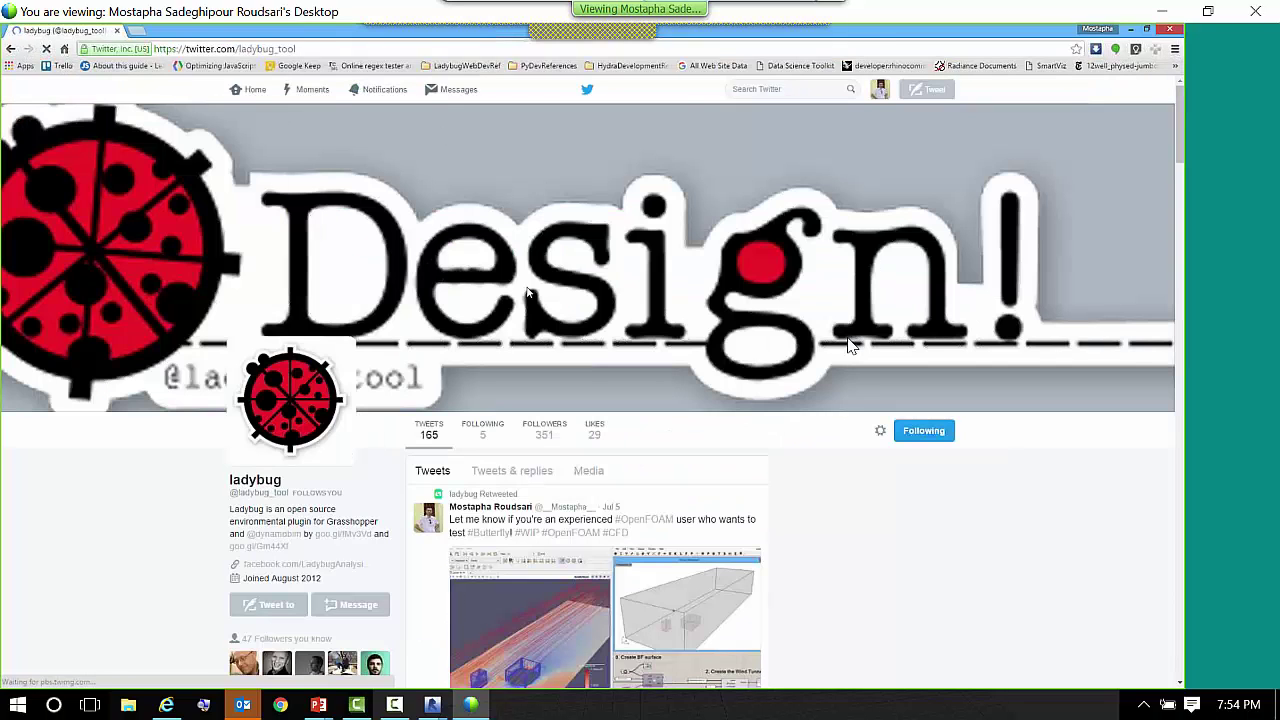
scroll(848, 345, "down", 2)
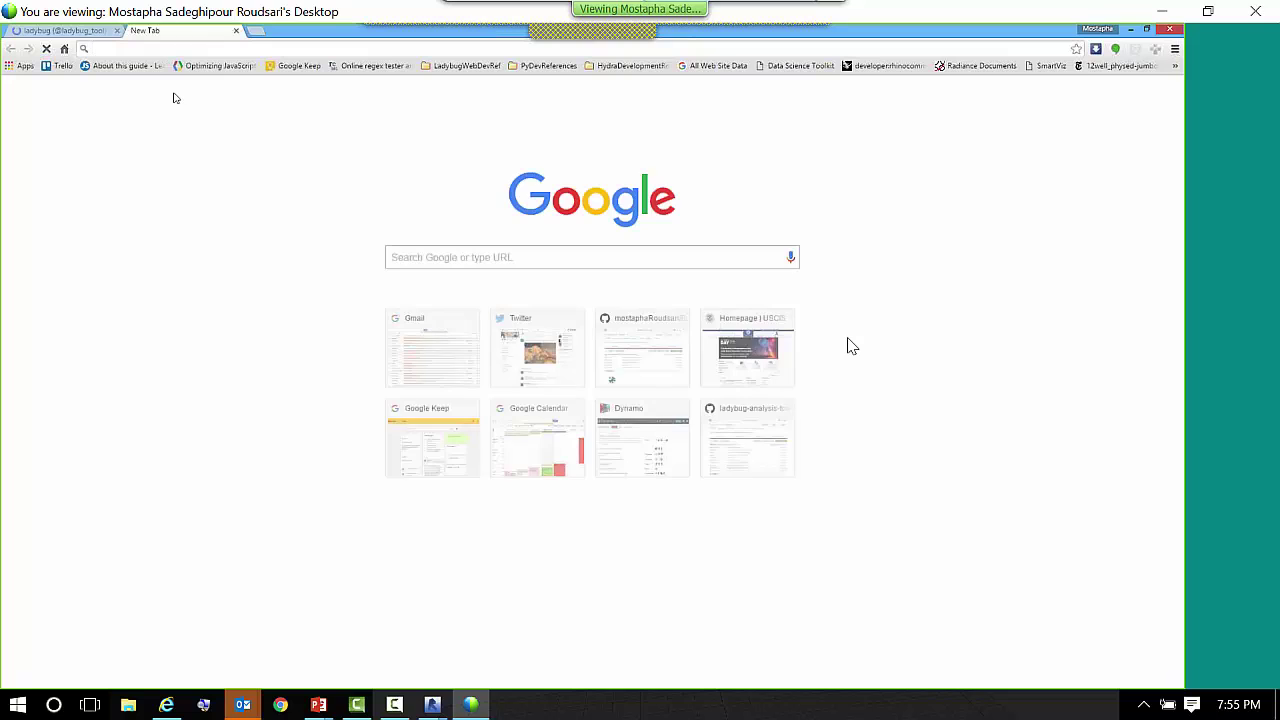
- Open the Ladybug Analysis Tools Facebook page from the 'face' address suggestion
type("facebook.com")
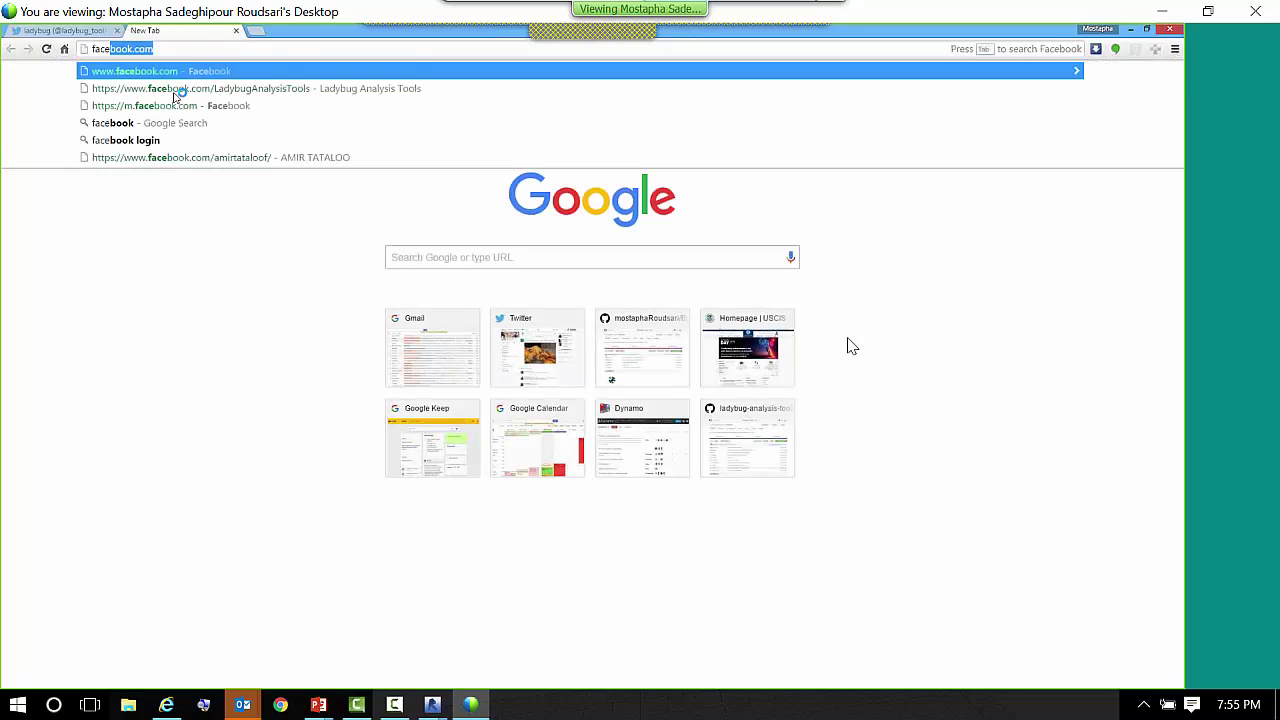
key("Down")
key("Return")
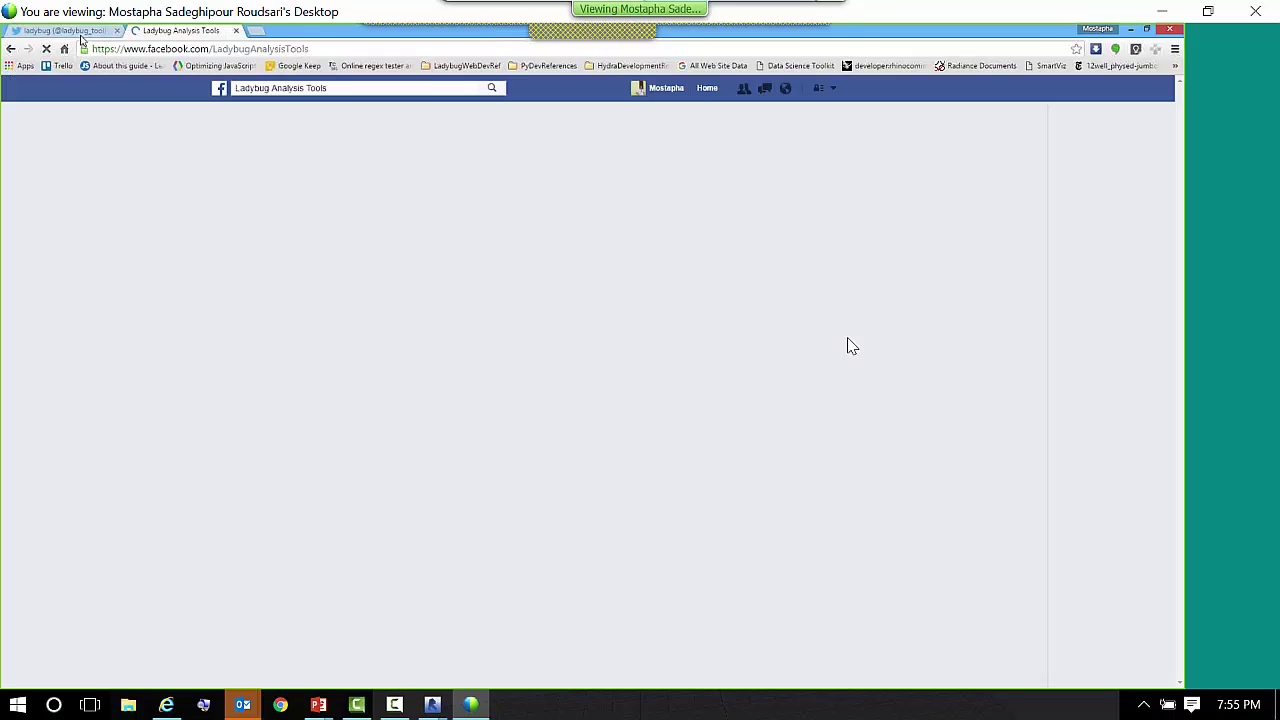
- Scroll through the Facebook page's recent posts and close the accidental new tab
left_click(84, 31)
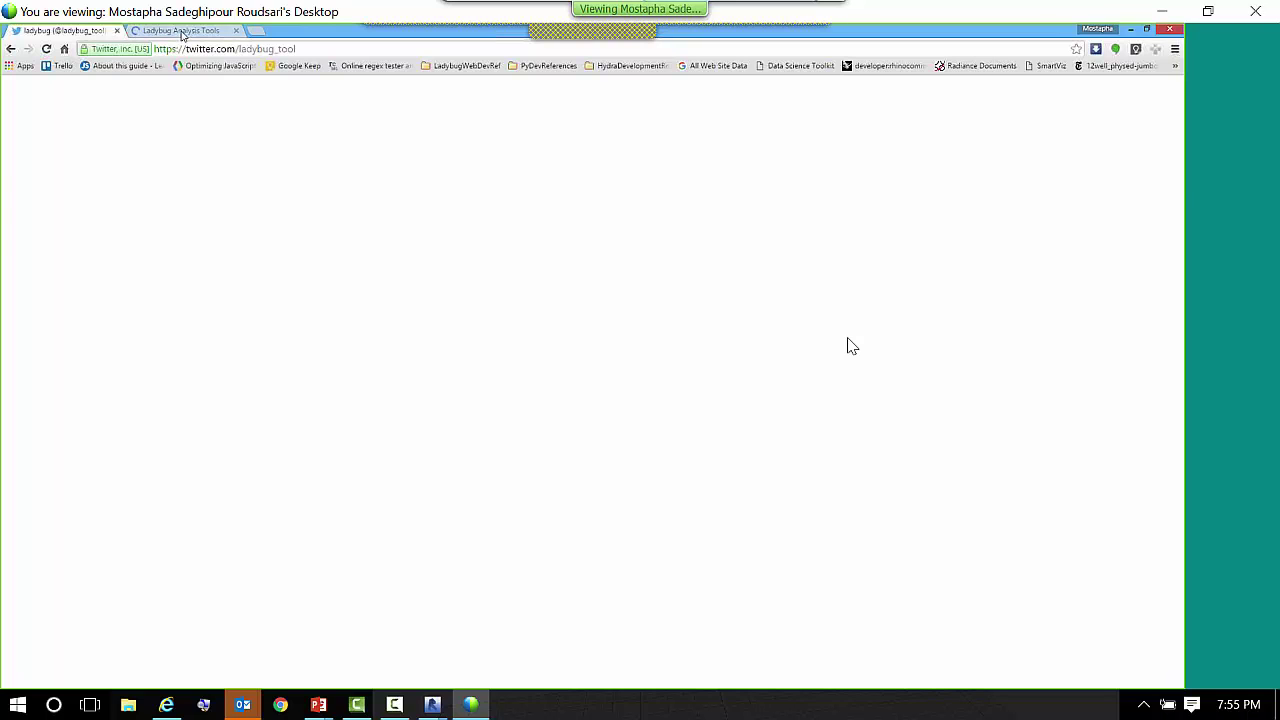
left_click(180, 31)
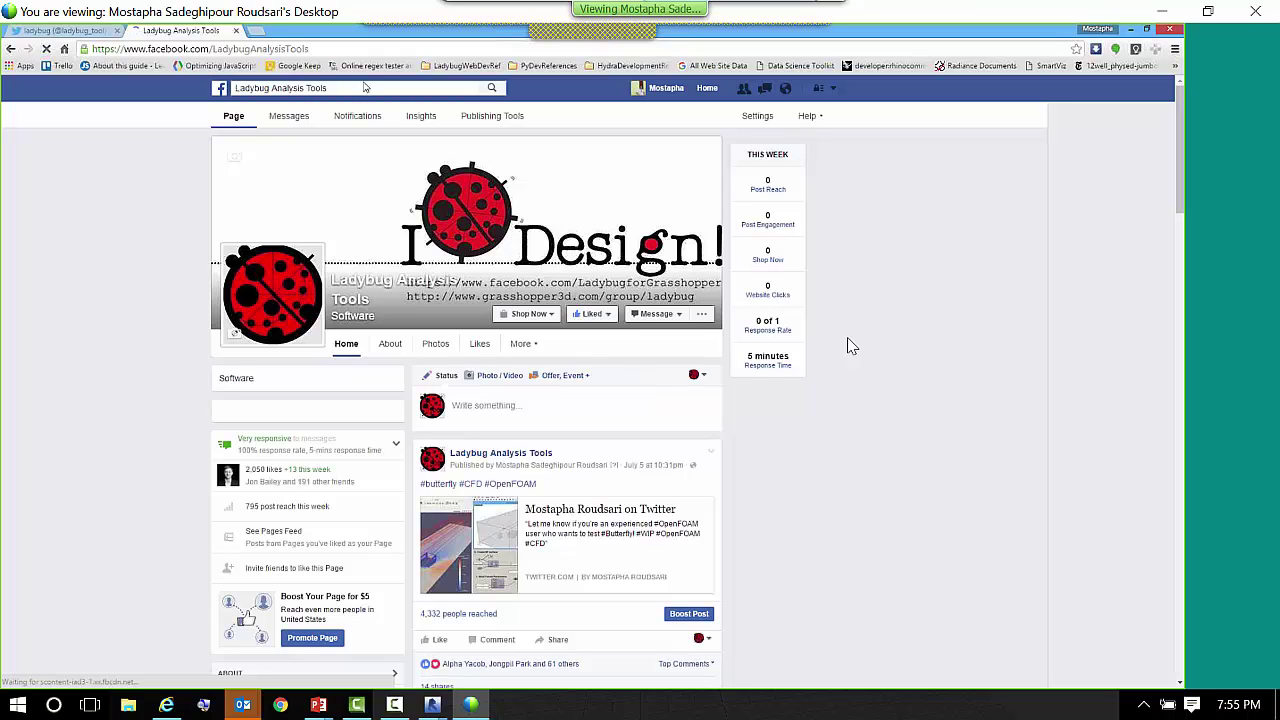
scroll(848, 345, "down", 2)
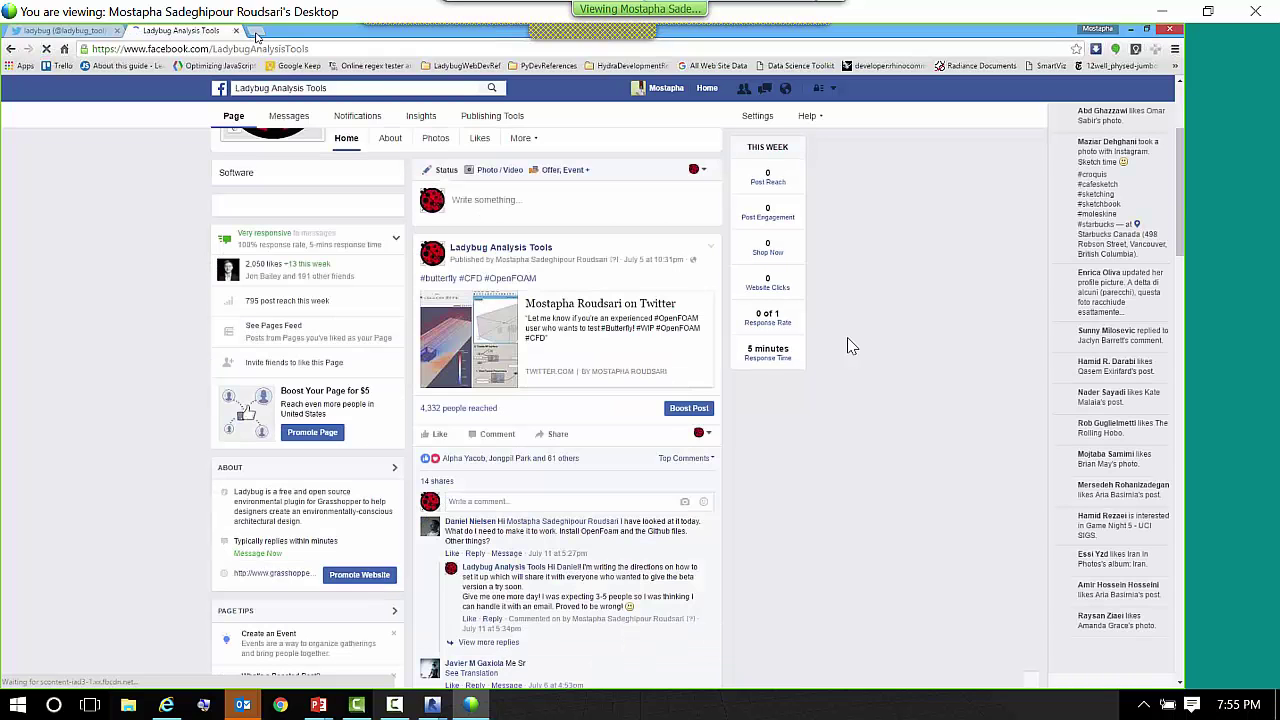
left_click(257, 37)
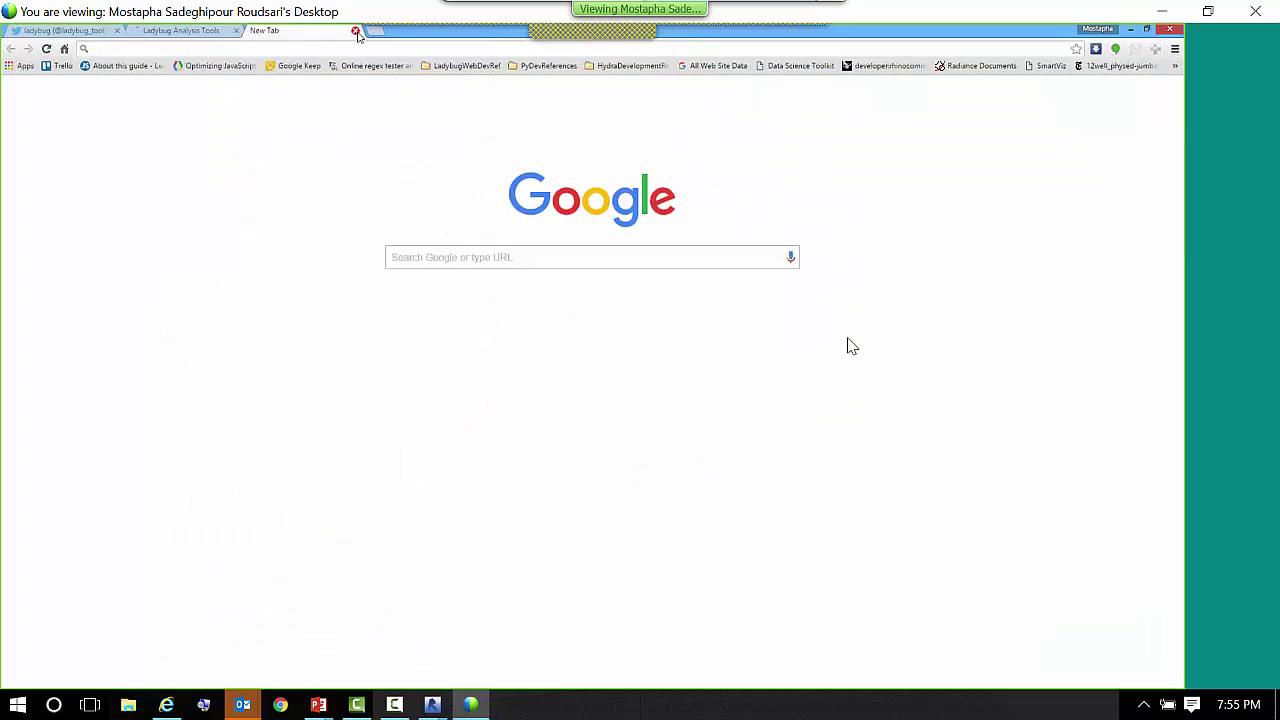
key("ctrl+w")
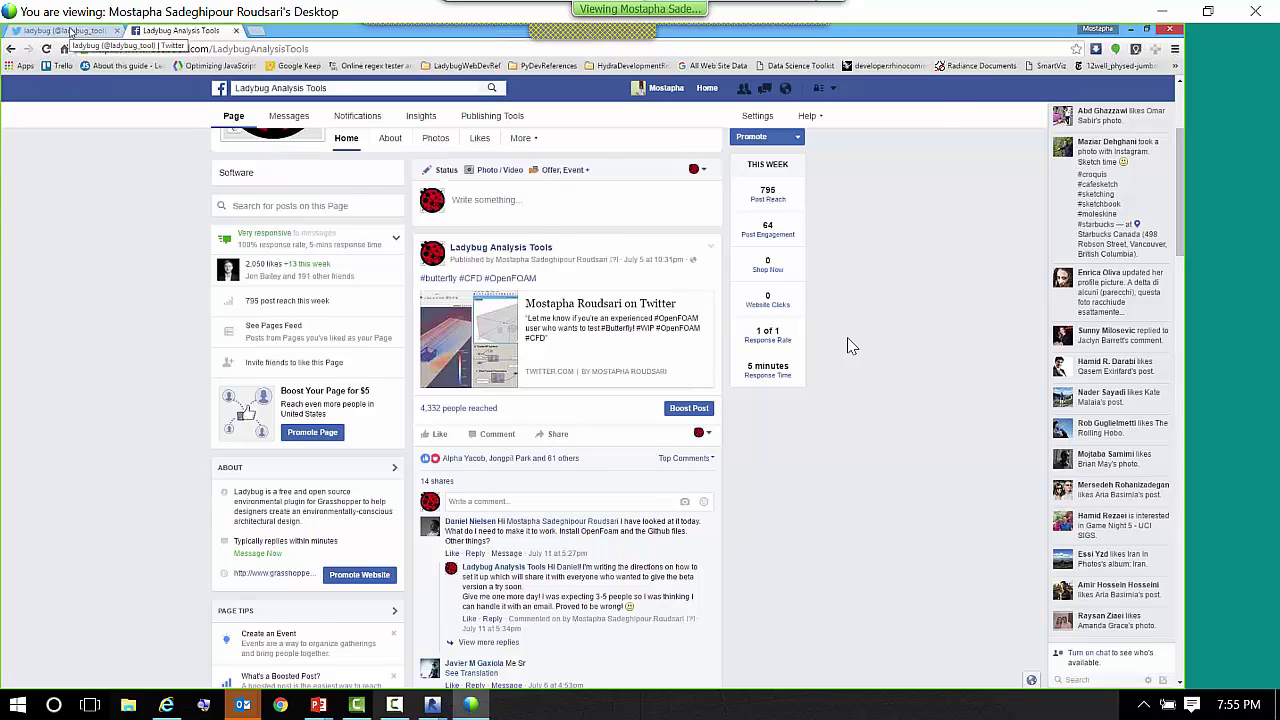
- Return to the ladybug_tool Twitter profile and close the meeting chat panel
left_click(70, 31)
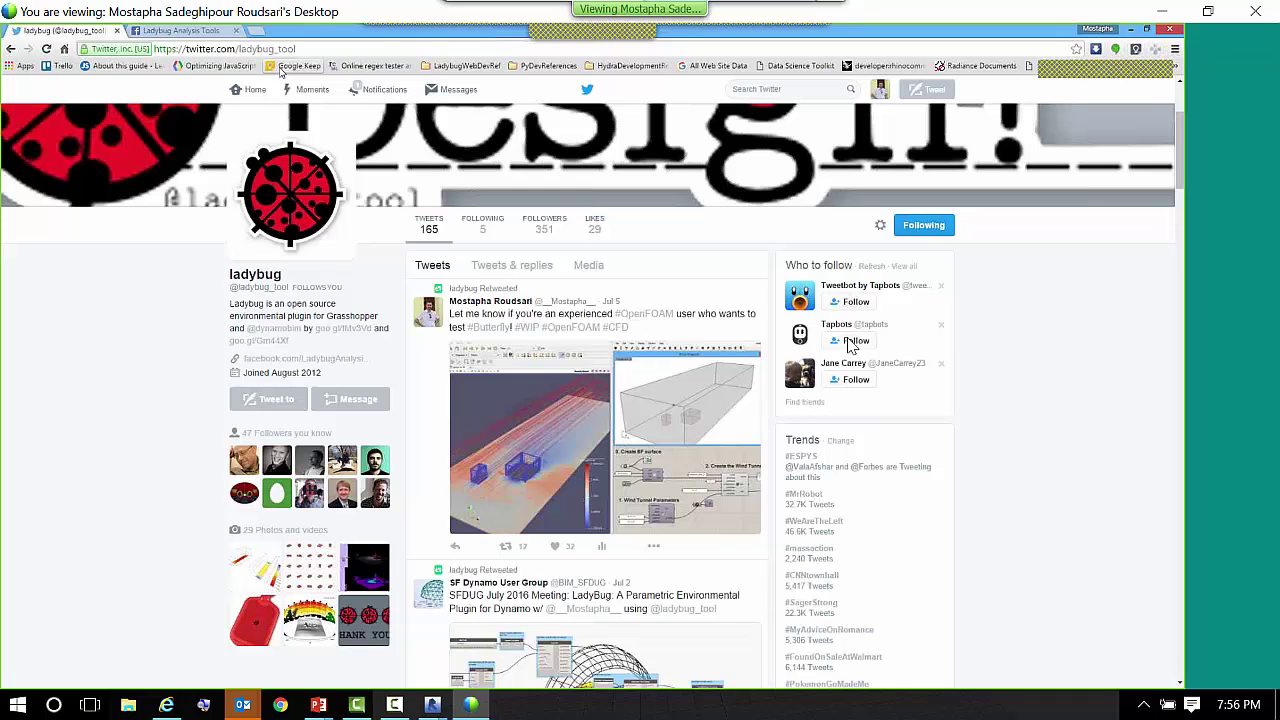
mouse_move(773, 17)
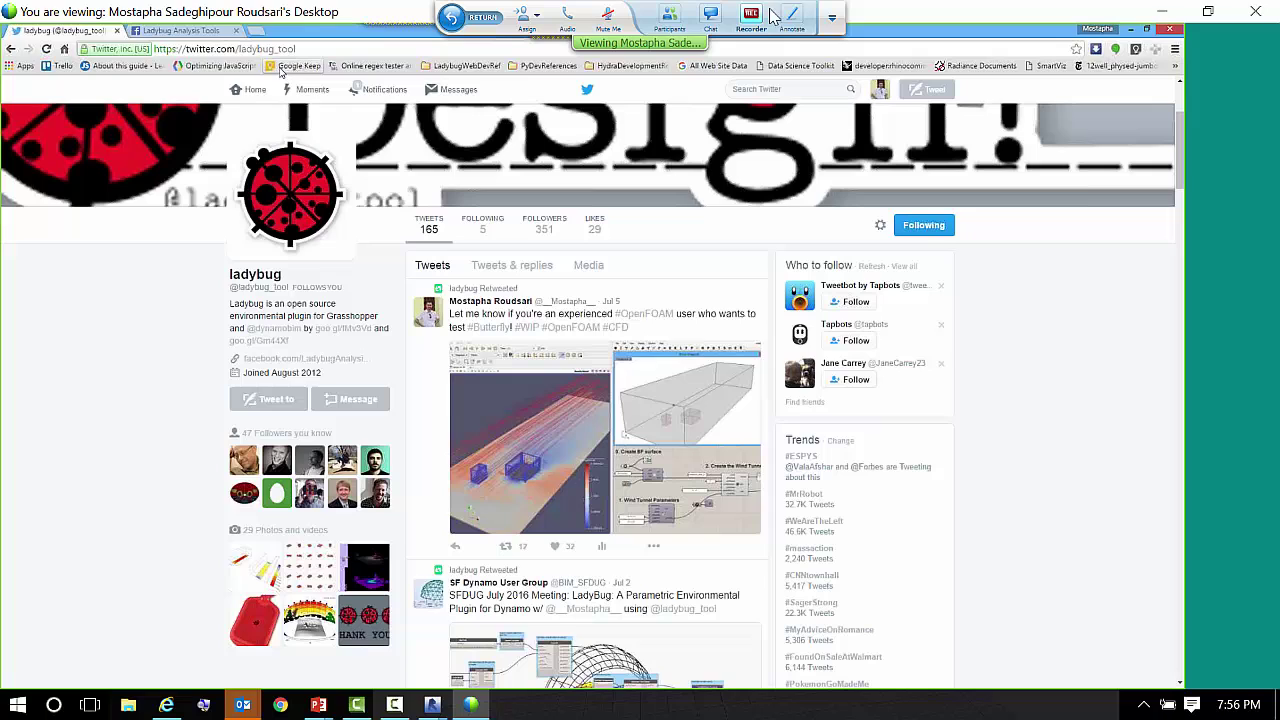
left_click(710, 14)
left_click(1154, 312)
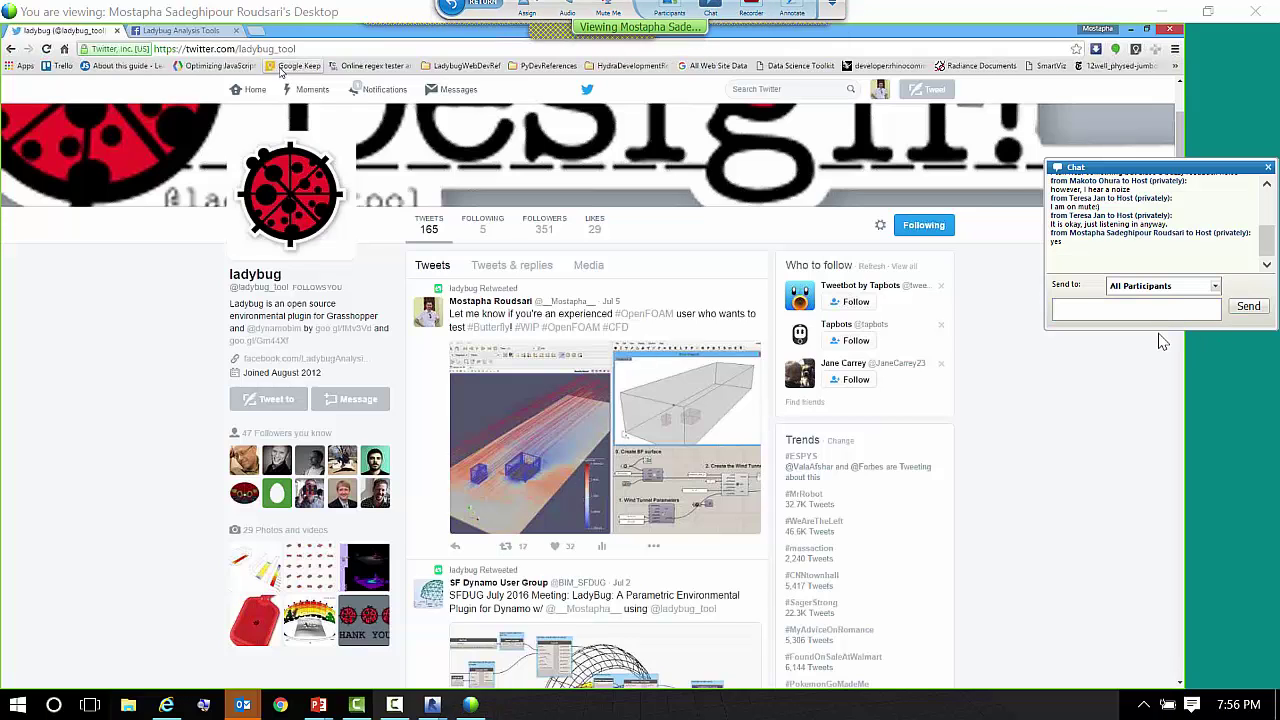
left_click_drag(1167, 331, 1185, 455)
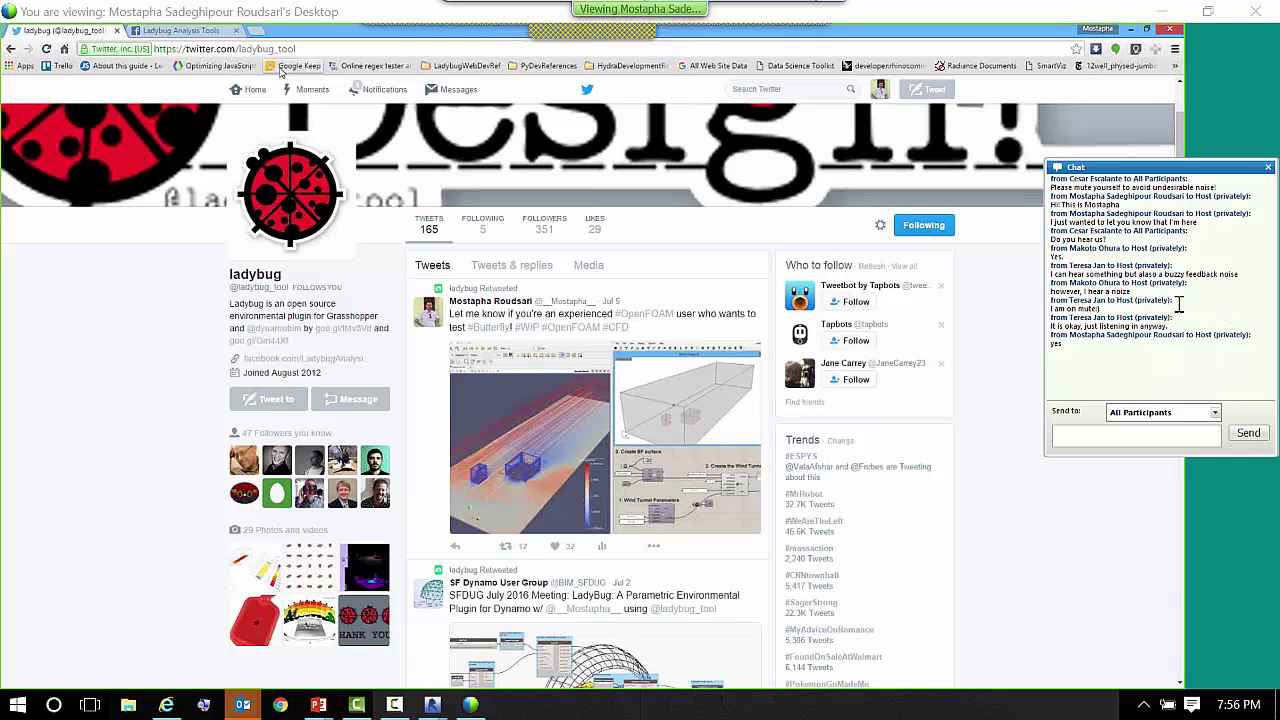
left_click(1268, 168)
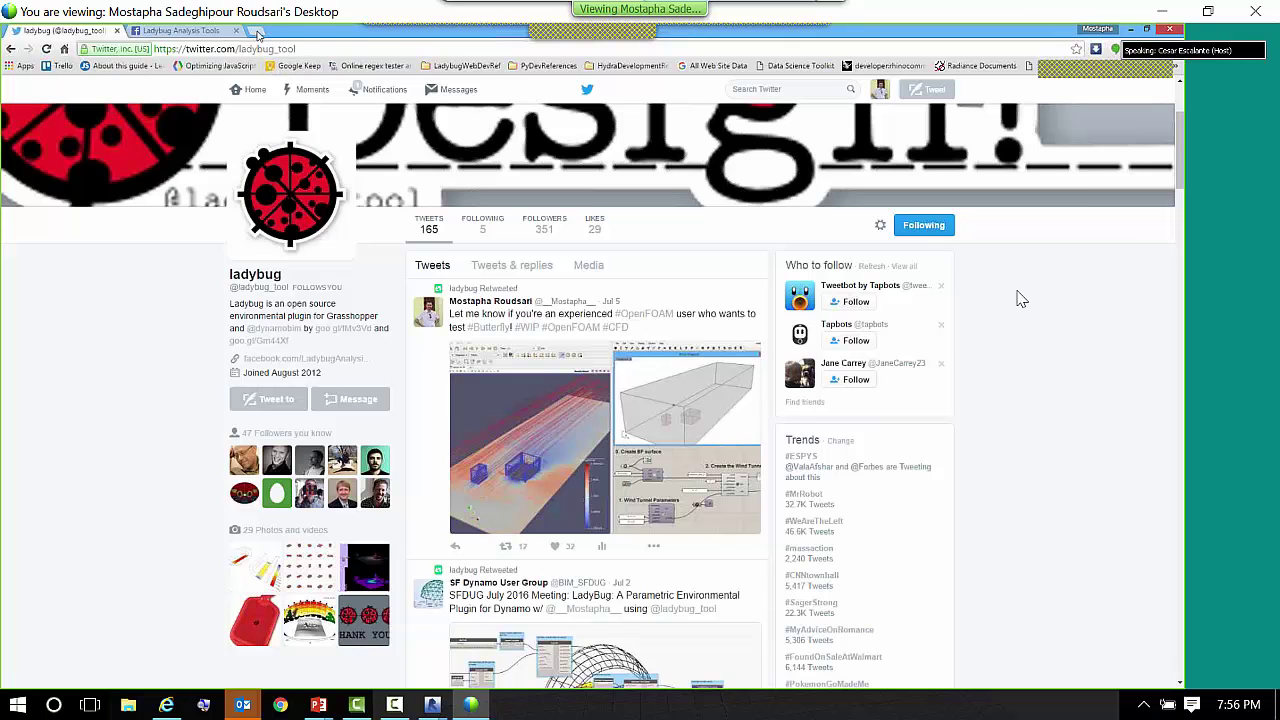
- Load ladybug-analysis-tools.github.io in a new tab
left_click(257, 31)
type("la")
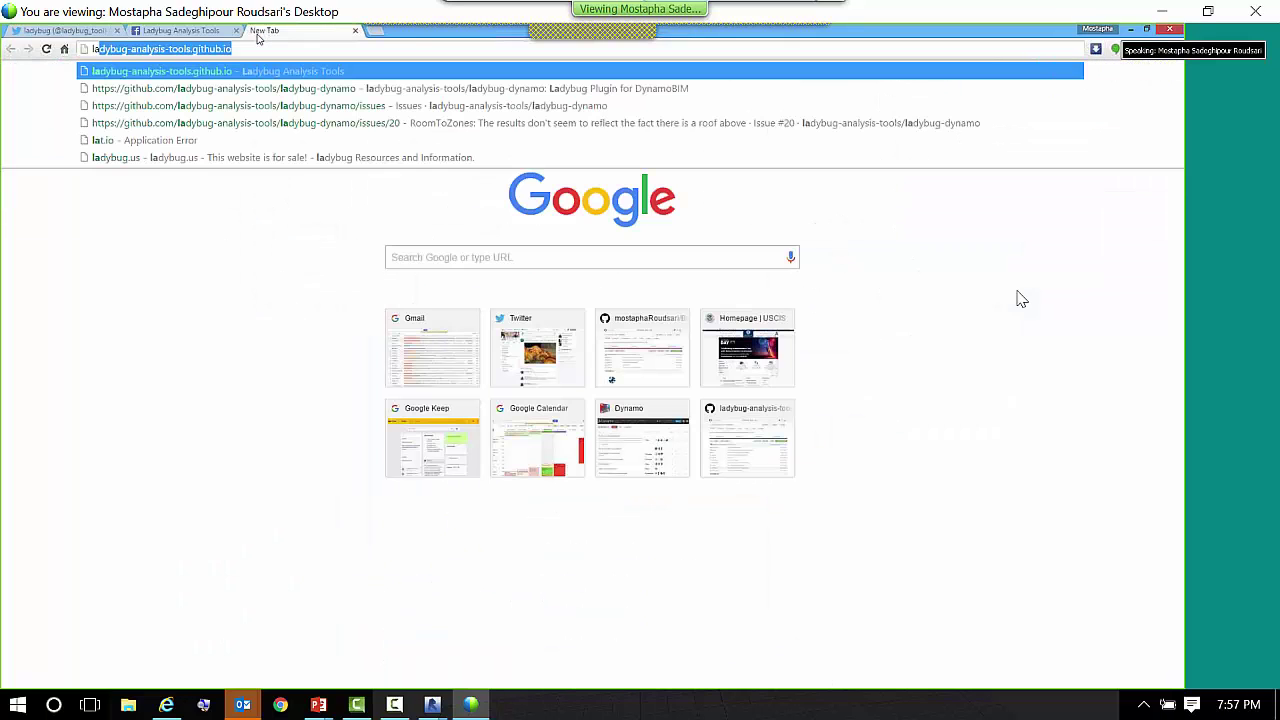
type("d")
key("End")
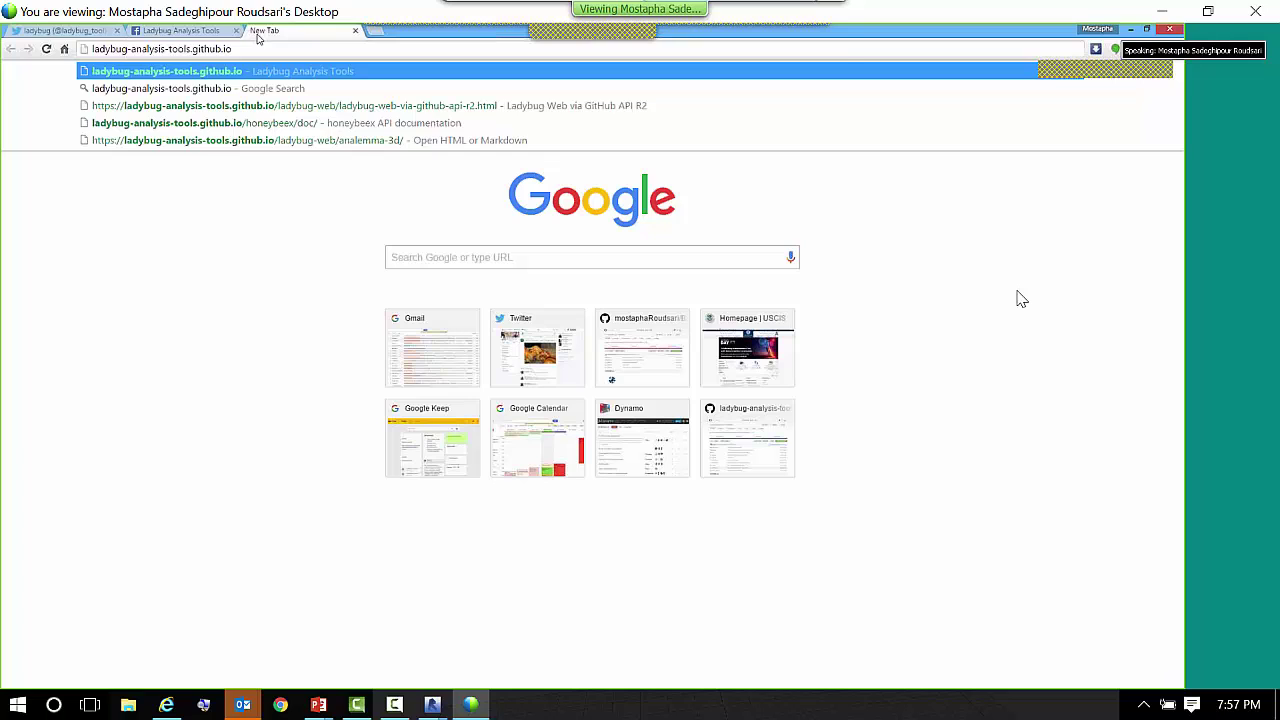
key("Return")
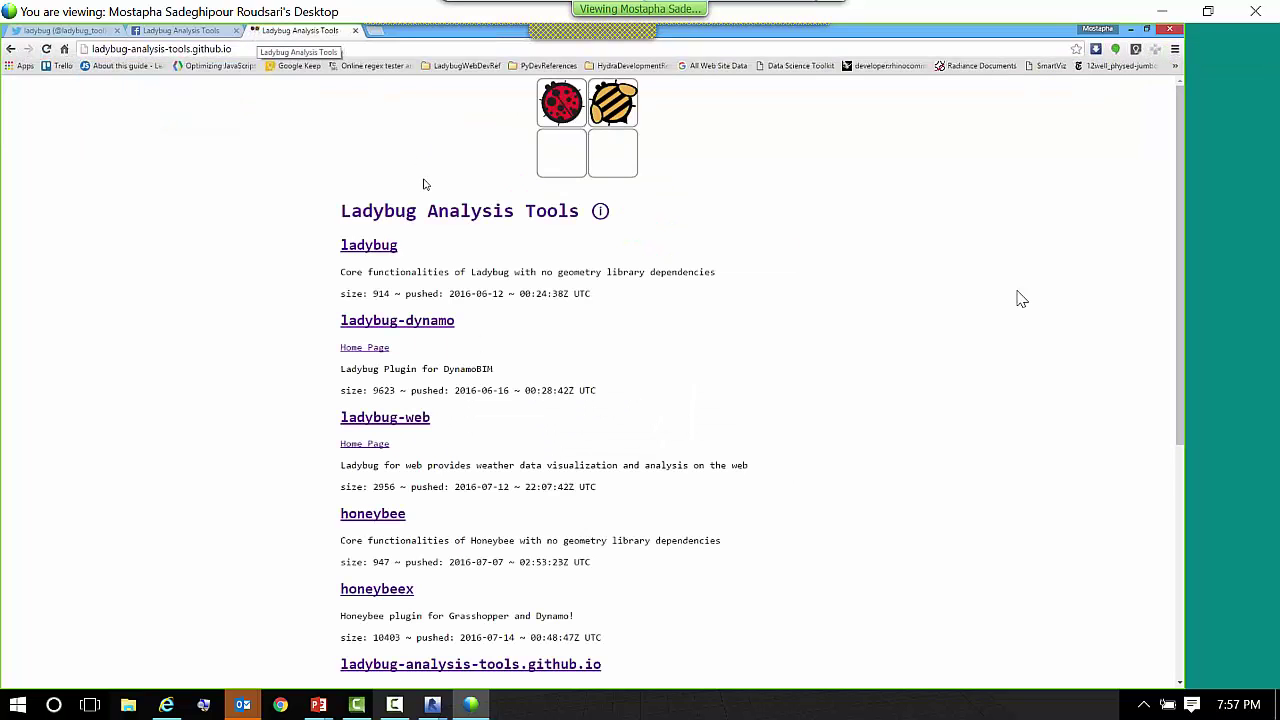
- Go to github.com/ladybug-analysis-tools and scroll through the ladybug-web repository readme
left_click(254, 45)
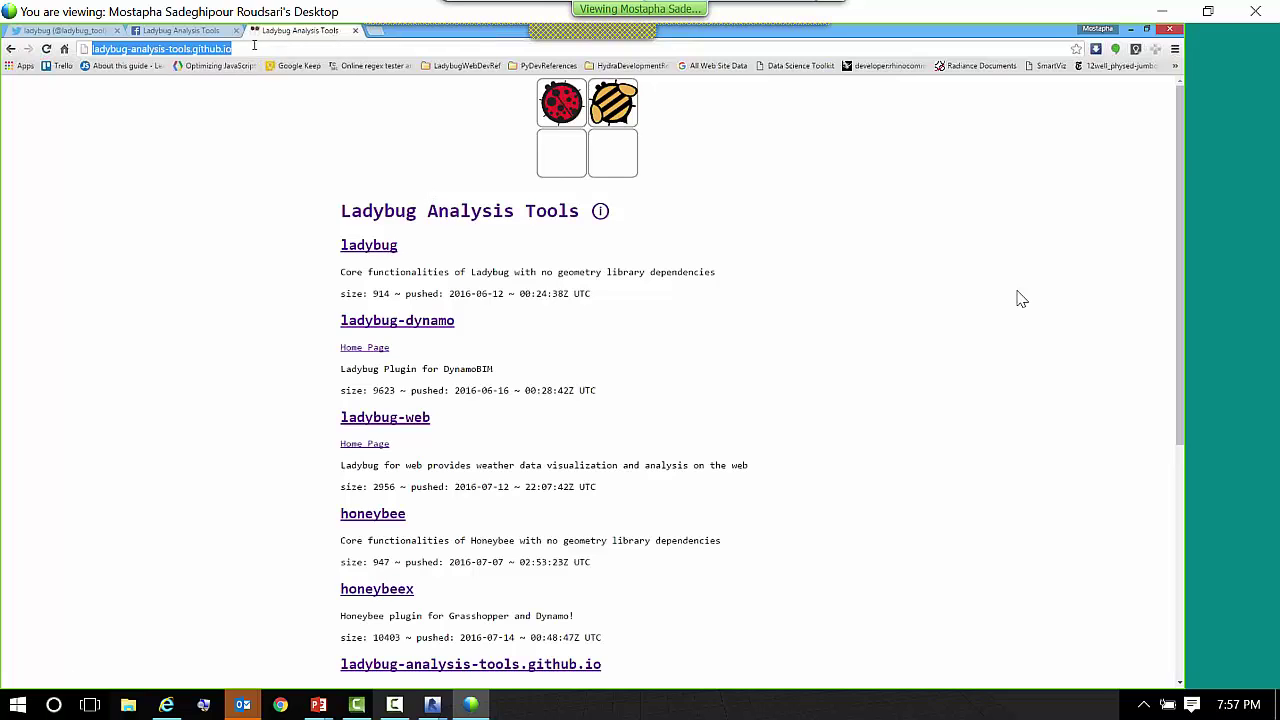
type("github.com/ladybug-analysis-tools/honeybe")
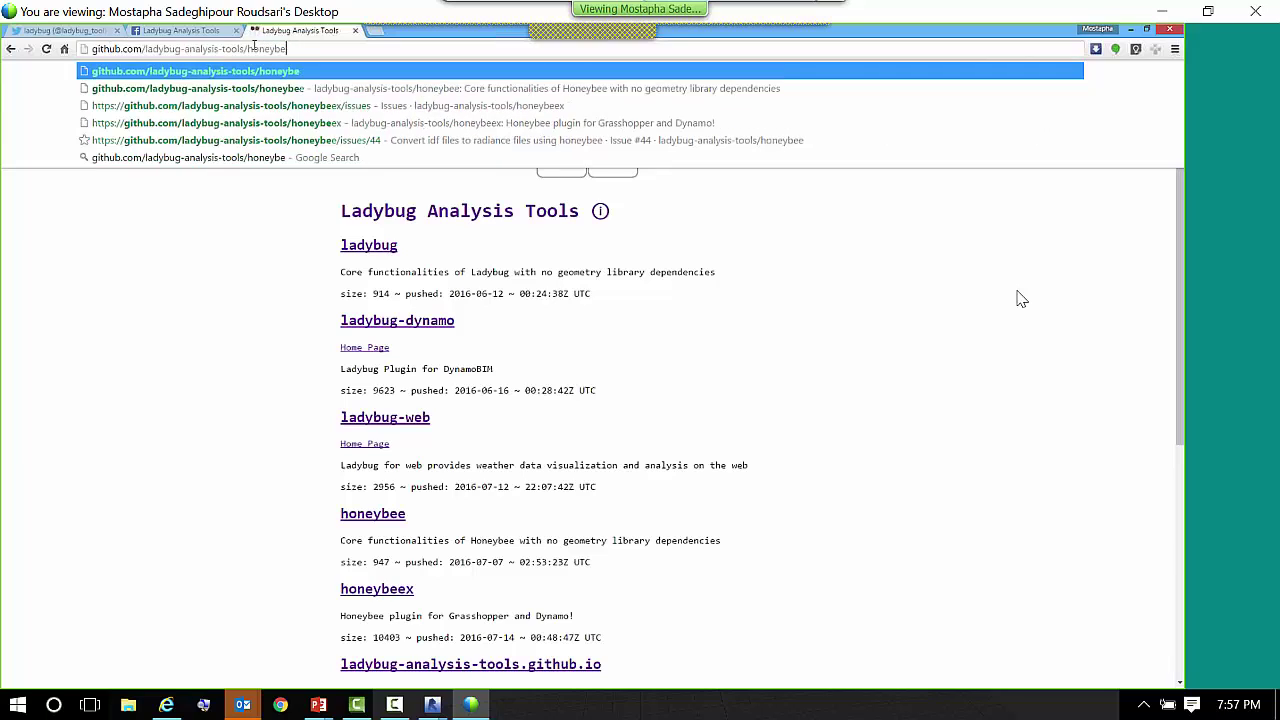
key("BackSpace")
key("BackSpace")
key("BackSpace")
key("BackSpace")
key("BackSpace")
key("BackSpace")
key("BackSpace")
key("Return")
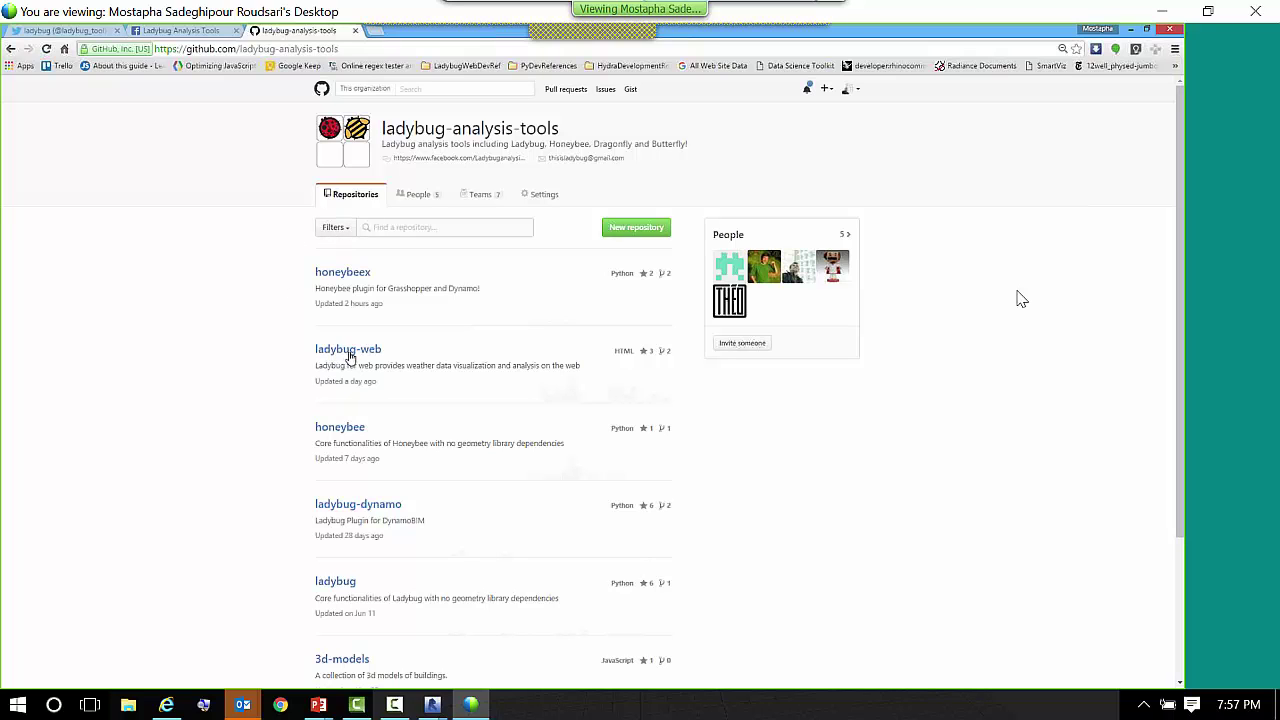
left_click(350, 352)
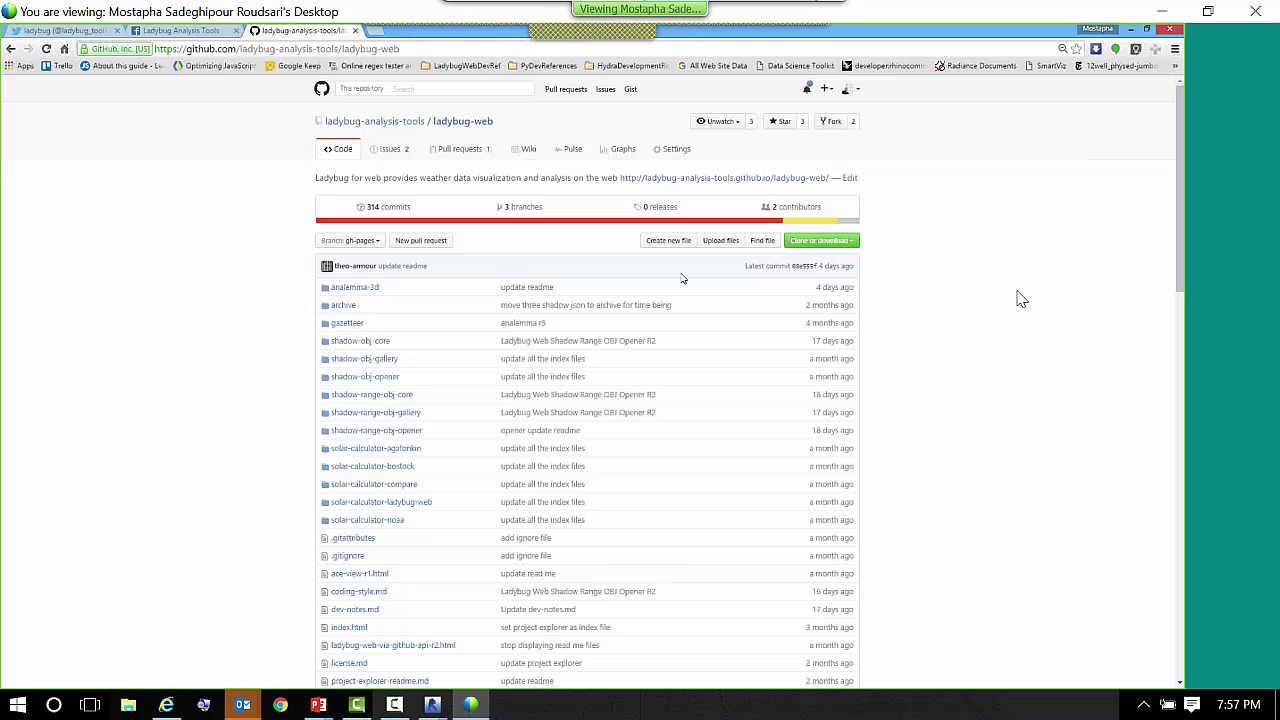
scroll(435, 378, "down", 6)
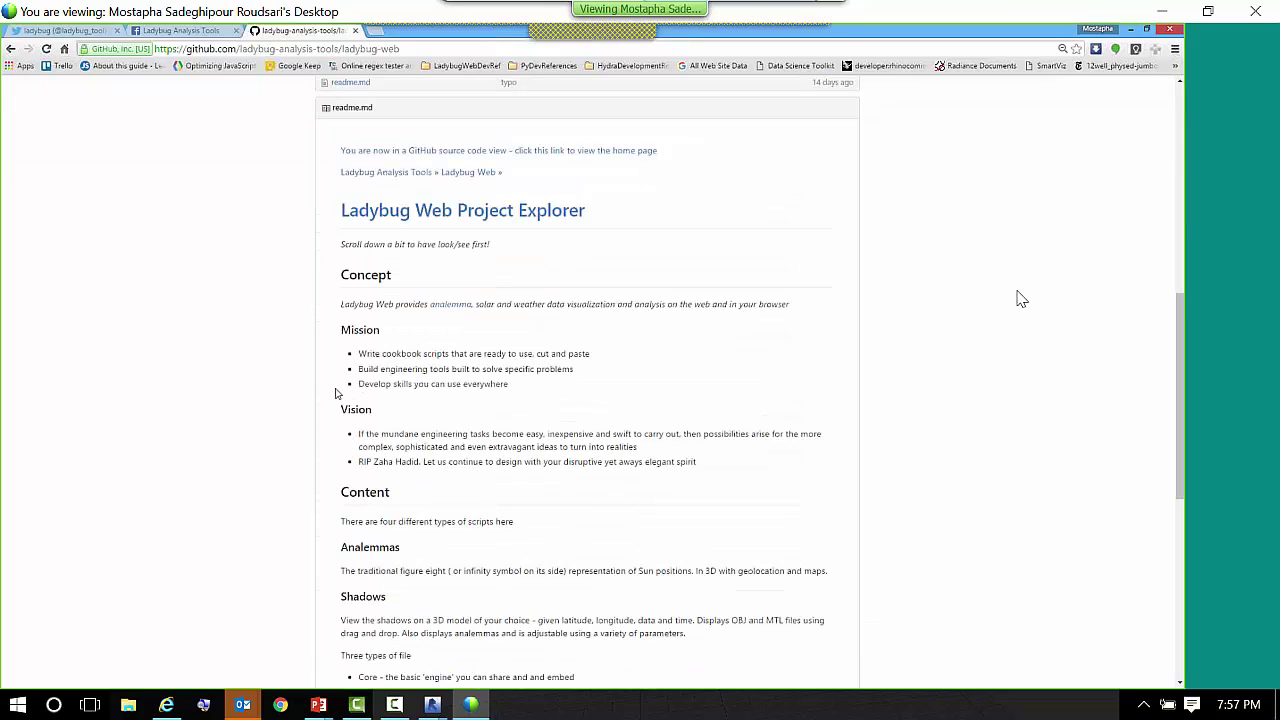
scroll(333, 393, "down", 5)
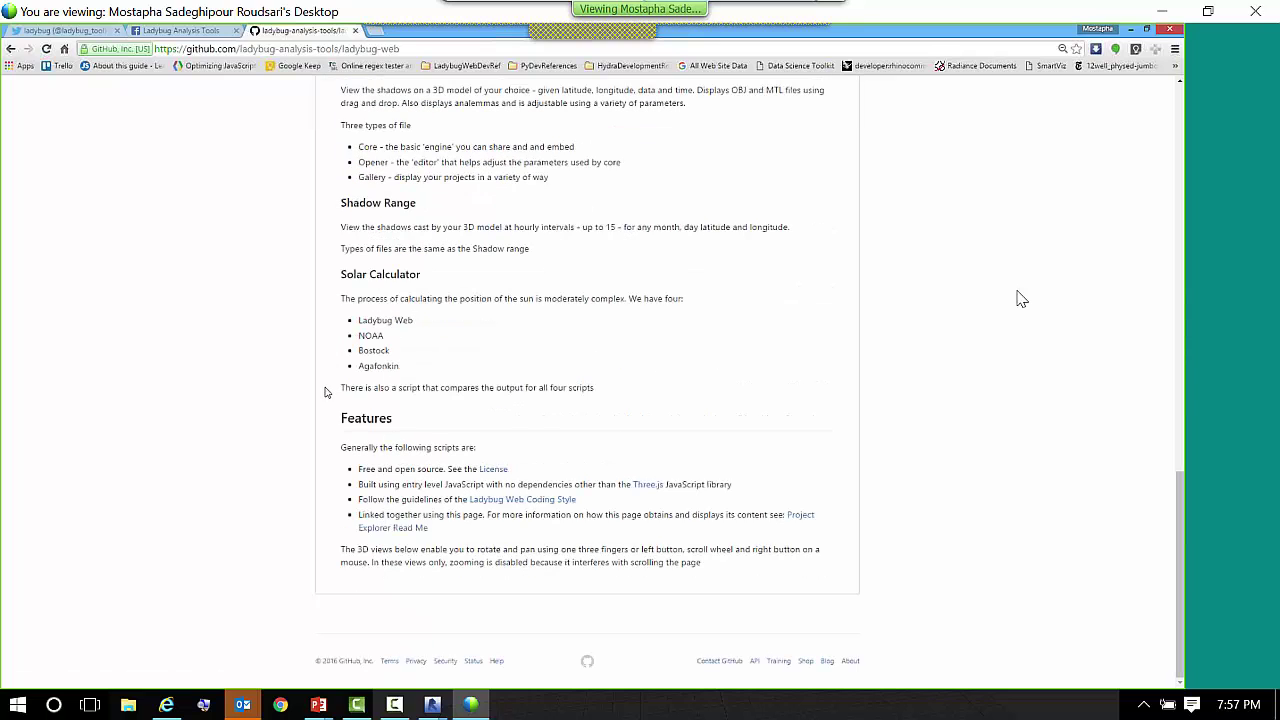
scroll(325, 392, "up", 8)
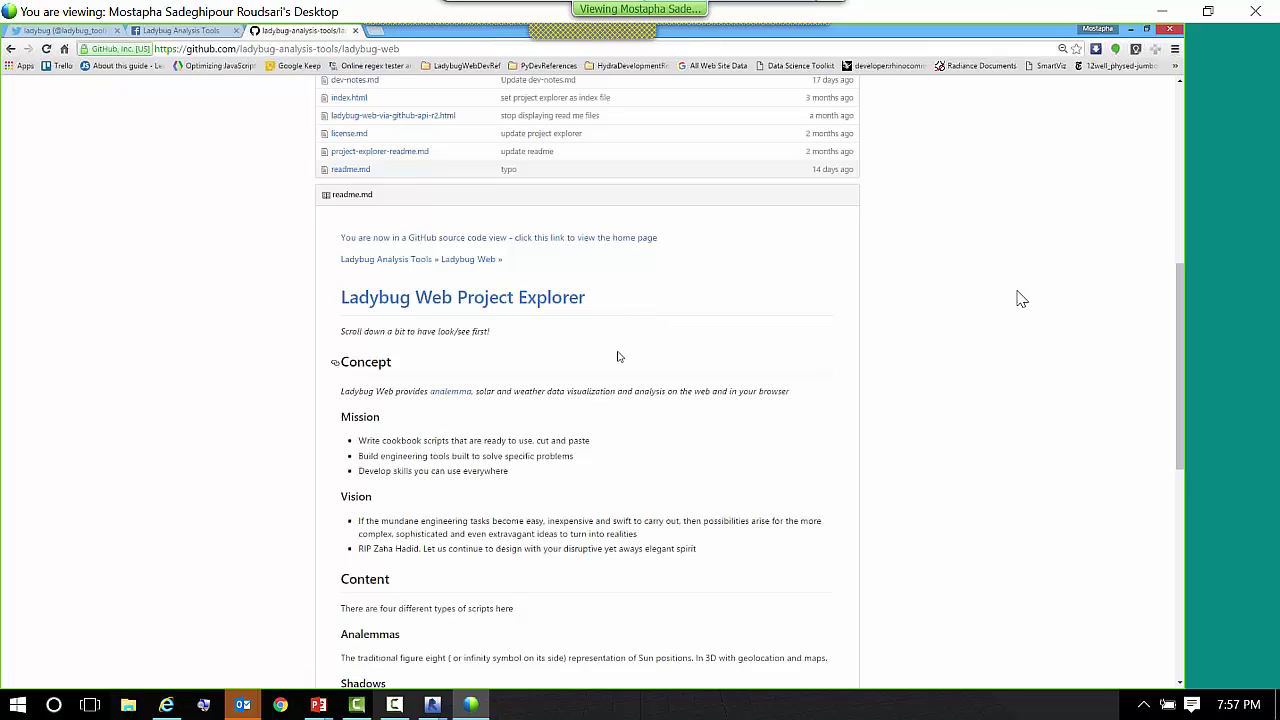
scroll(617, 355, "up", 2)
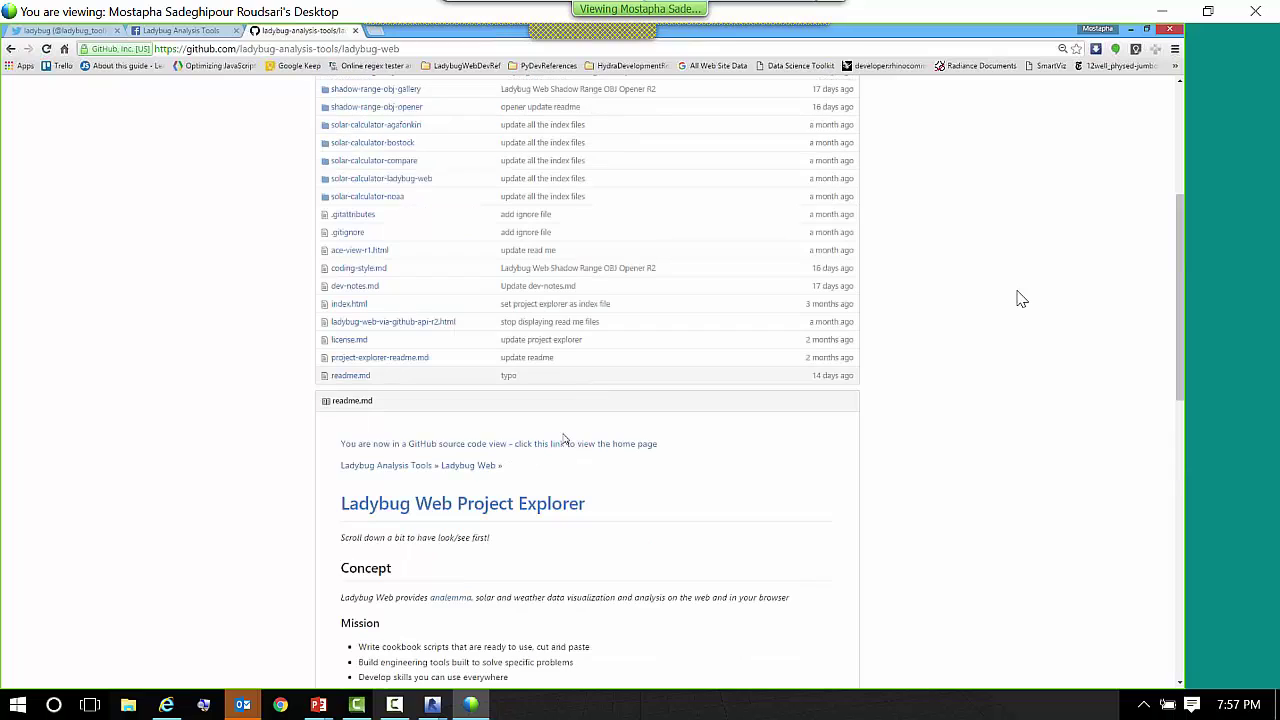
- Open the analemma-3d project from Ladybug Web and orbit the sun-path scene
left_click(475, 468)
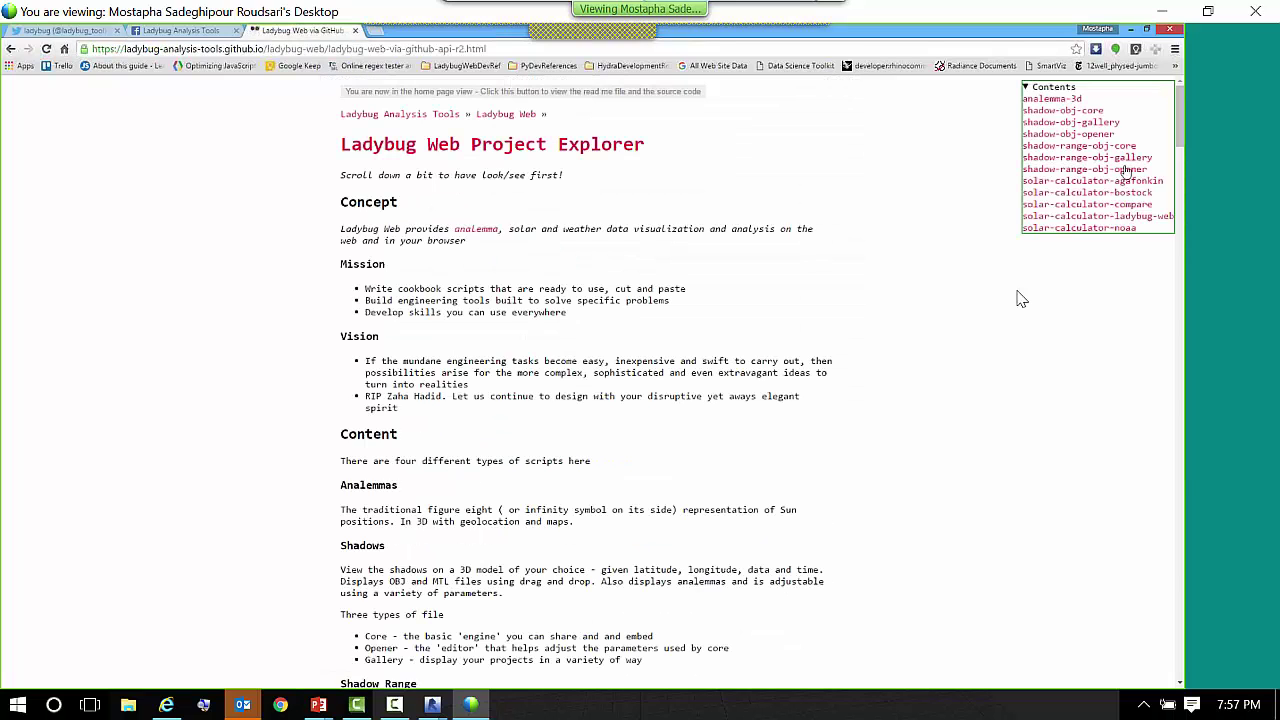
left_click(1068, 100)
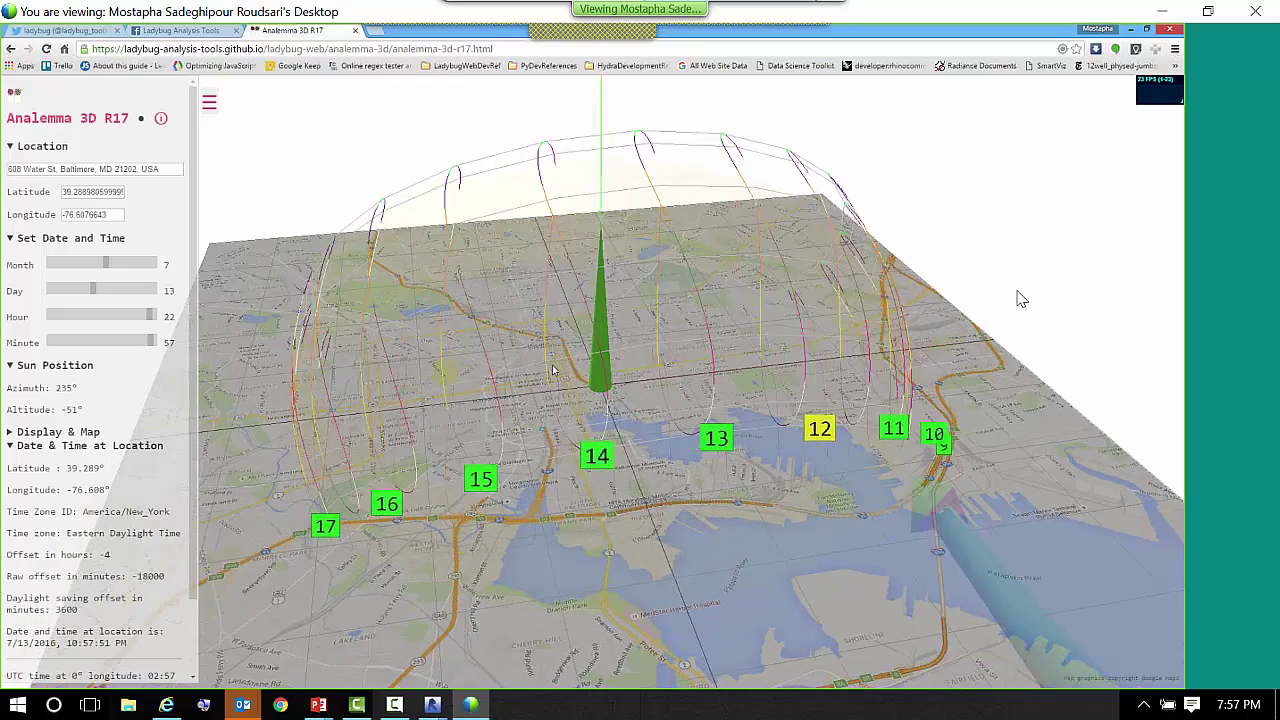
left_click_drag(522, 330, 640, 360)
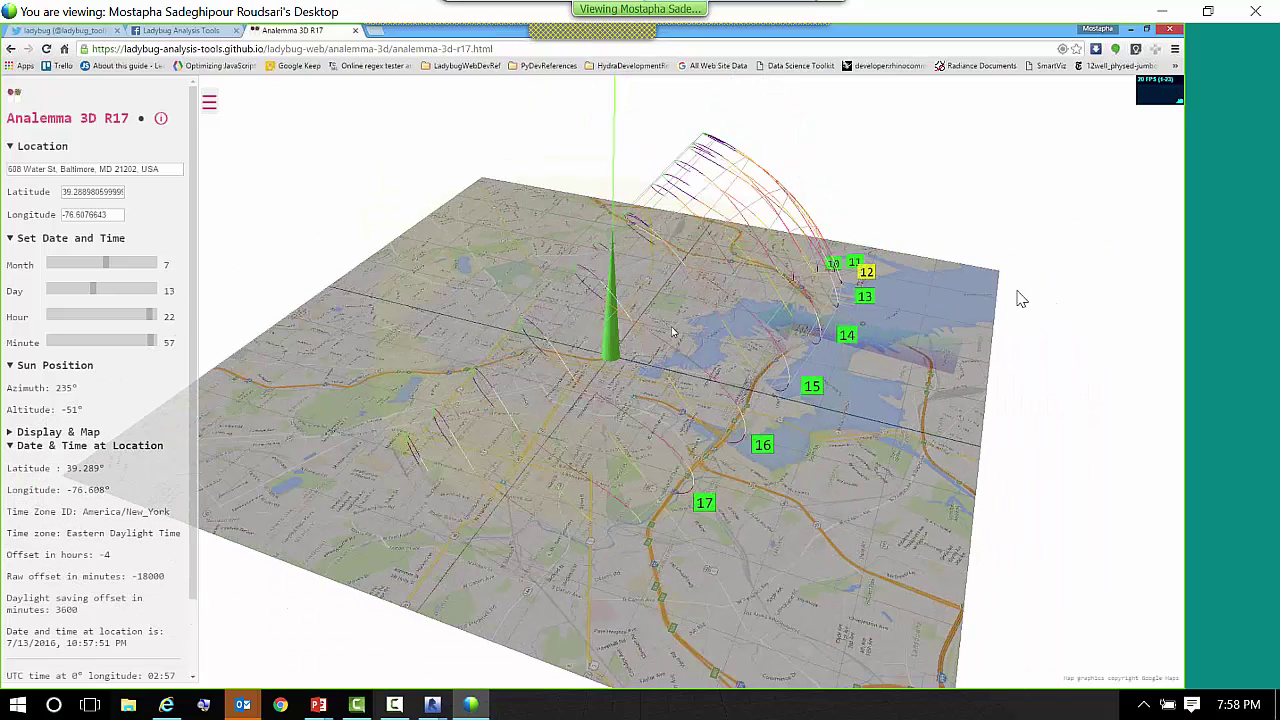
mouse_move(681, 304)
left_mouse_down()
mouse_move(728, 342)
mouse_move(685, 305)
left_mouse_up()
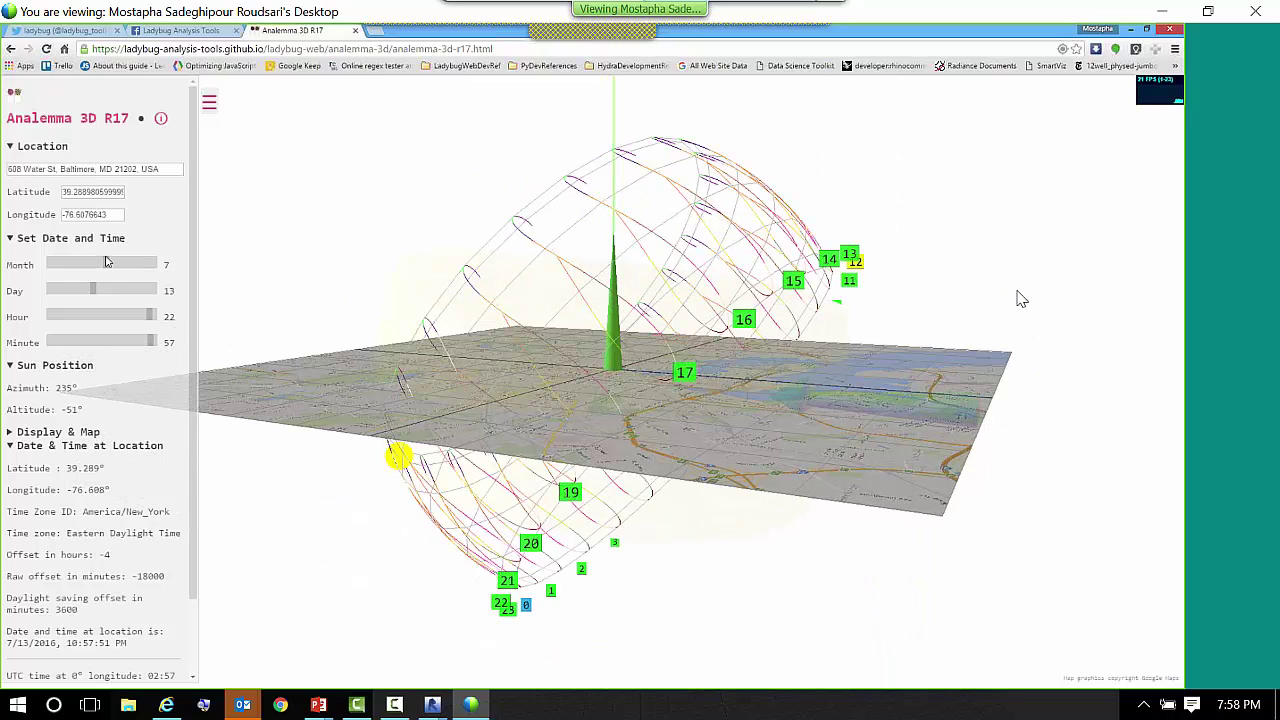
- Set Month to 4 and Hour to 12, view the map from above, then minimise Chrome
left_click_drag(107, 265, 77, 264)
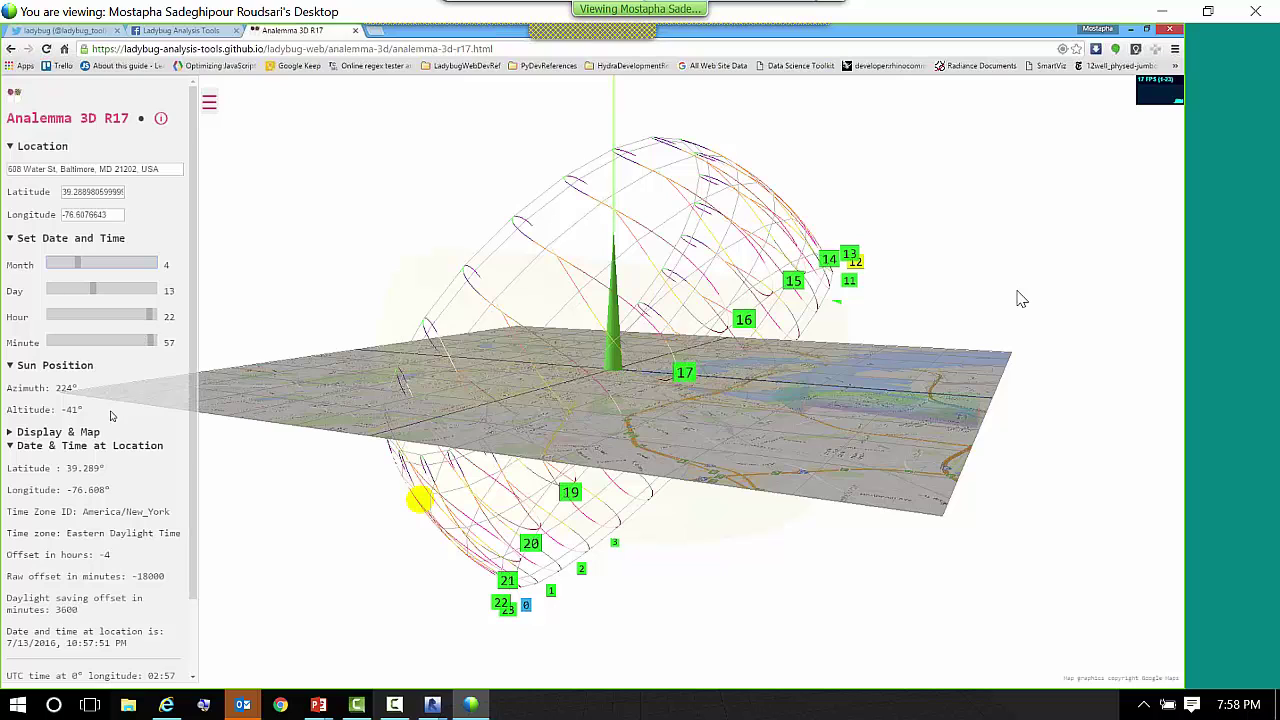
left_click_drag(151, 316, 103, 316)
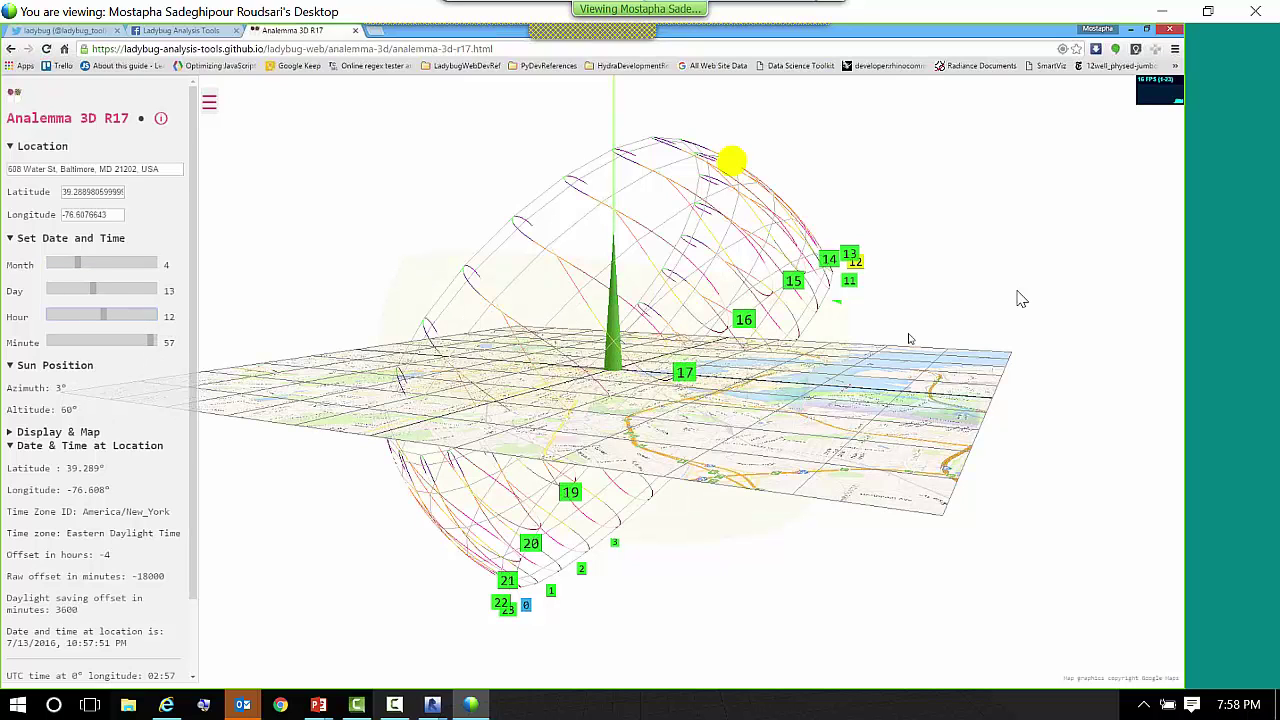
left_click_drag(792, 348, 655, 416)
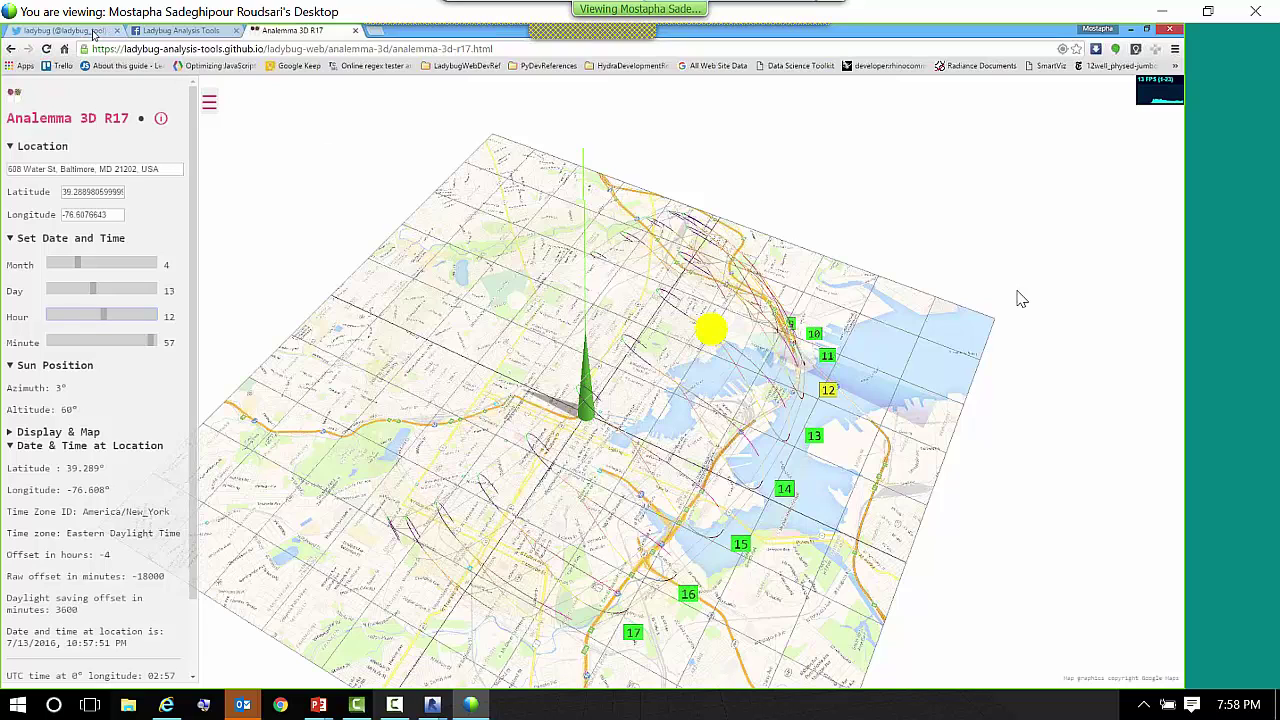
left_click(1131, 30)
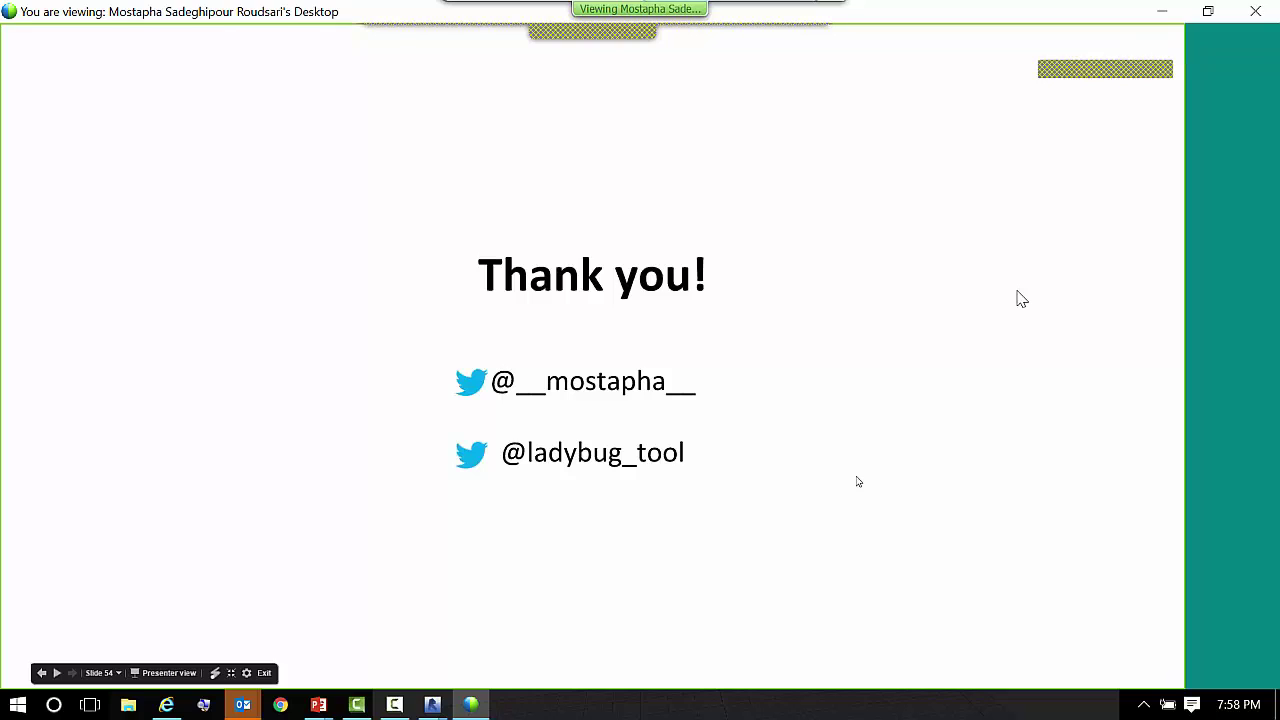